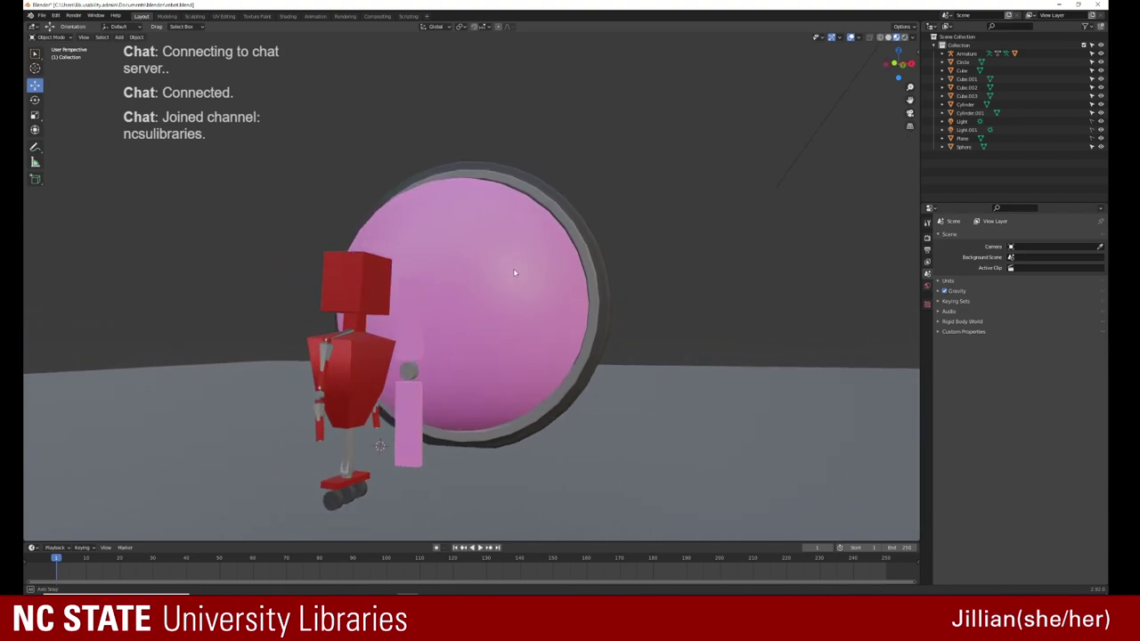
Step: Select the robot's Armature in the outliner and open the Object Mode dropdown
left_click(328, 344)
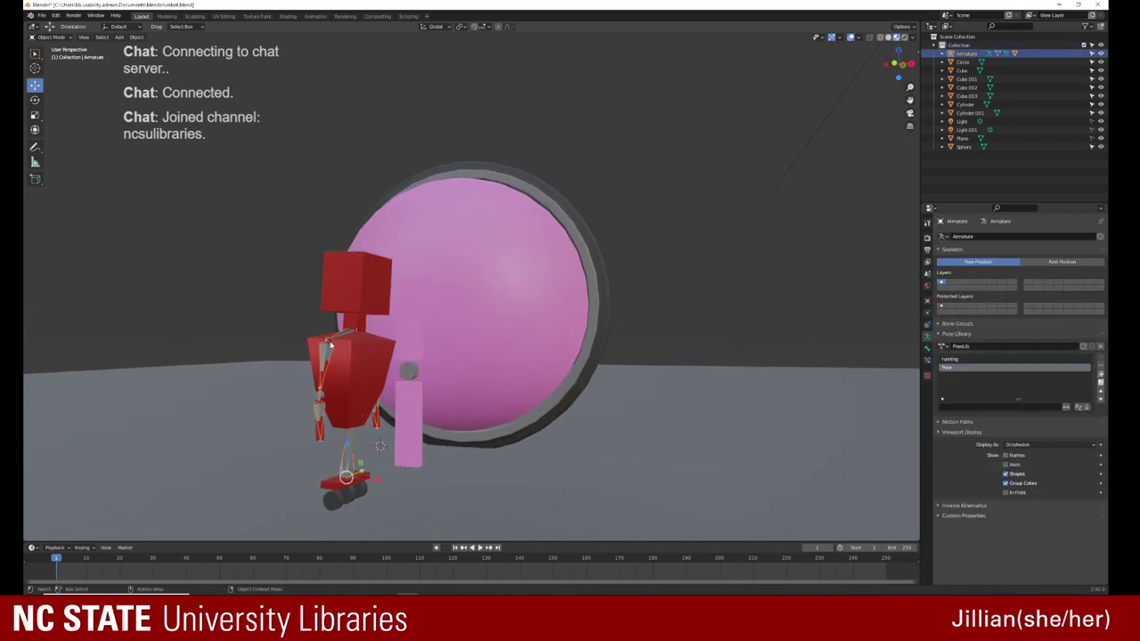
left_click(354, 360)
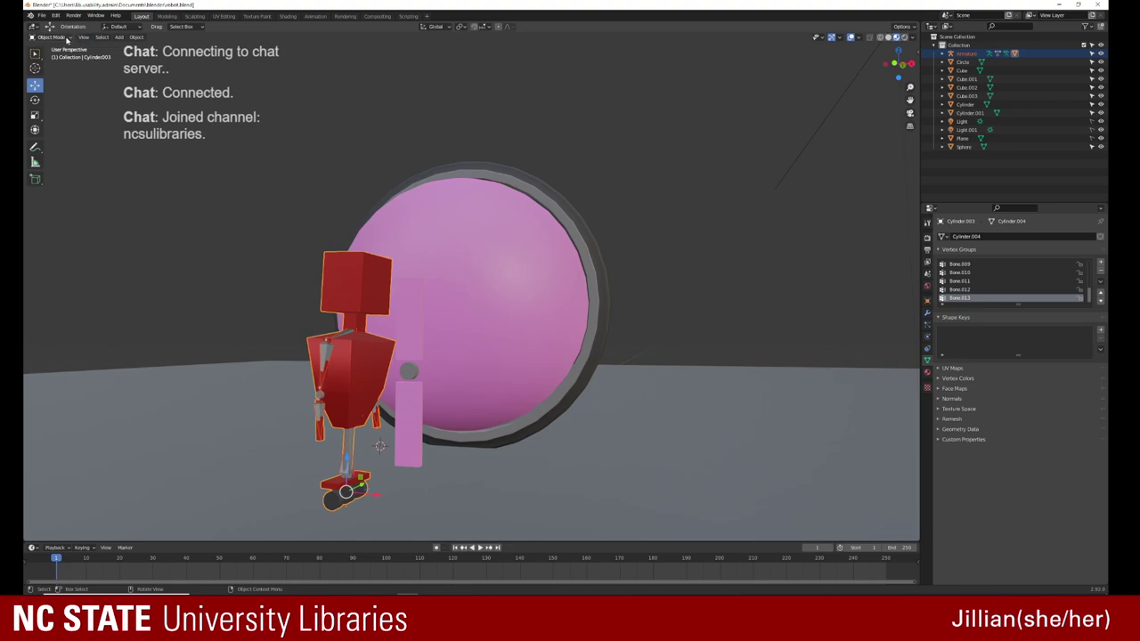
left_click(67, 39)
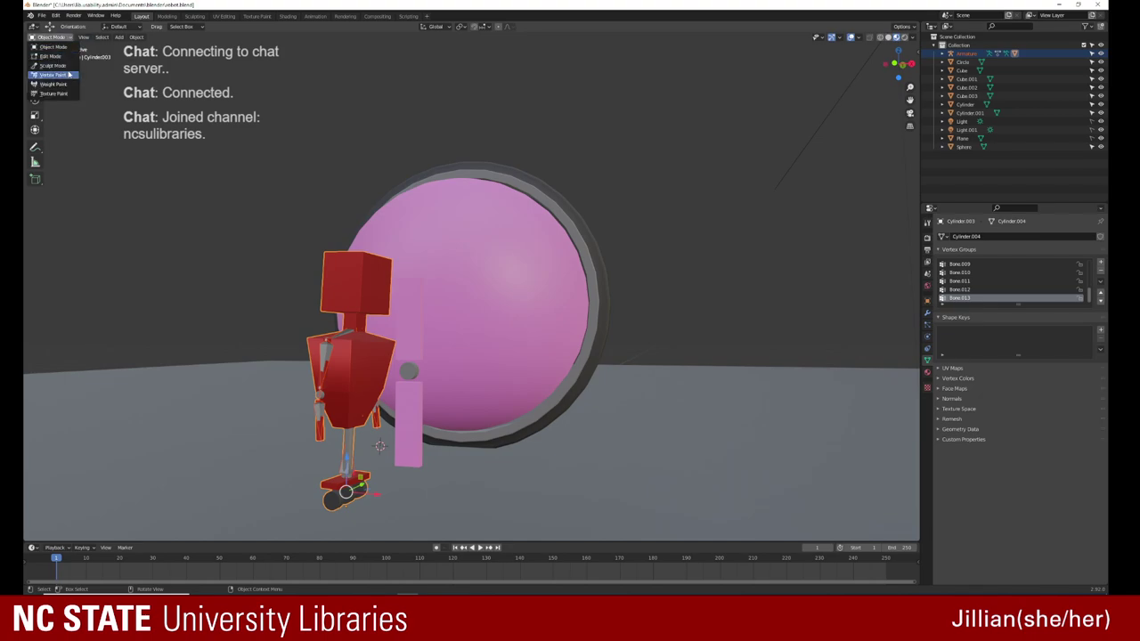
left_click(325, 347)
Step: Put the armature into Pose Mode and select the shoulder bone
left_click(51, 37)
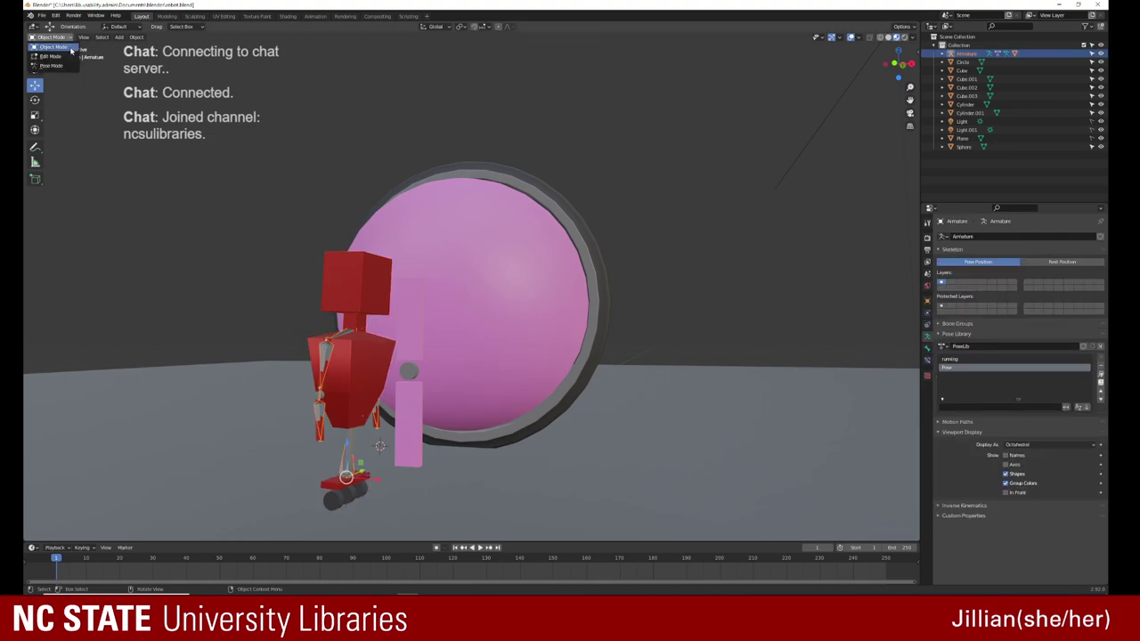
left_click(53, 64)
left_click(324, 345)
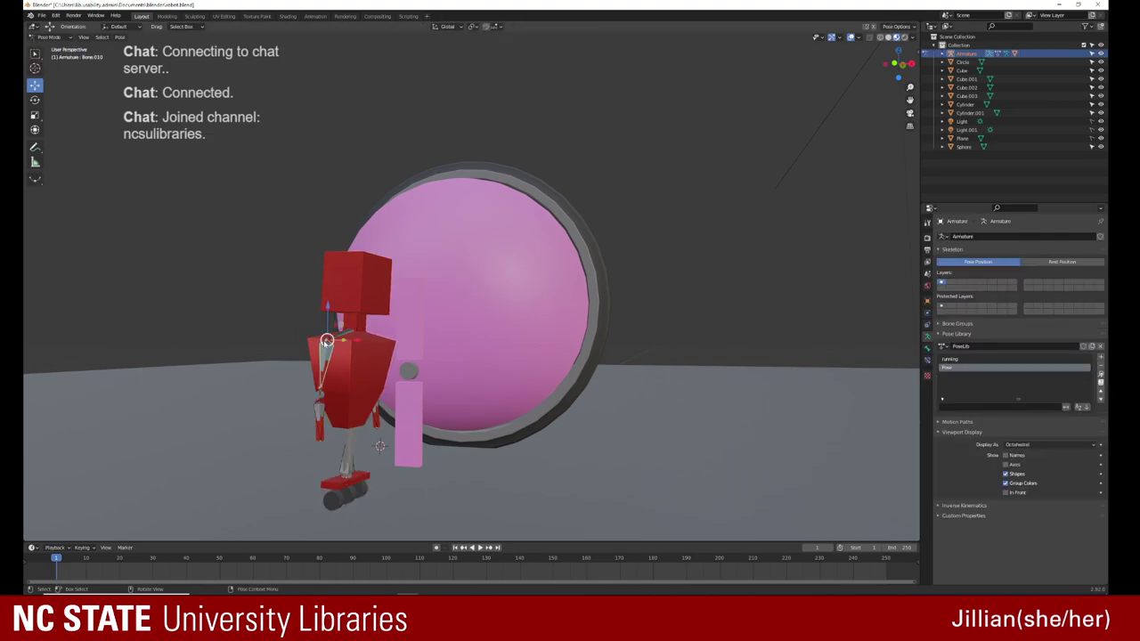
scroll(339, 356, "up", 2)
Step: Test-rotate the shoulder bone about Z, then undo the rotation back to rest
key("r")
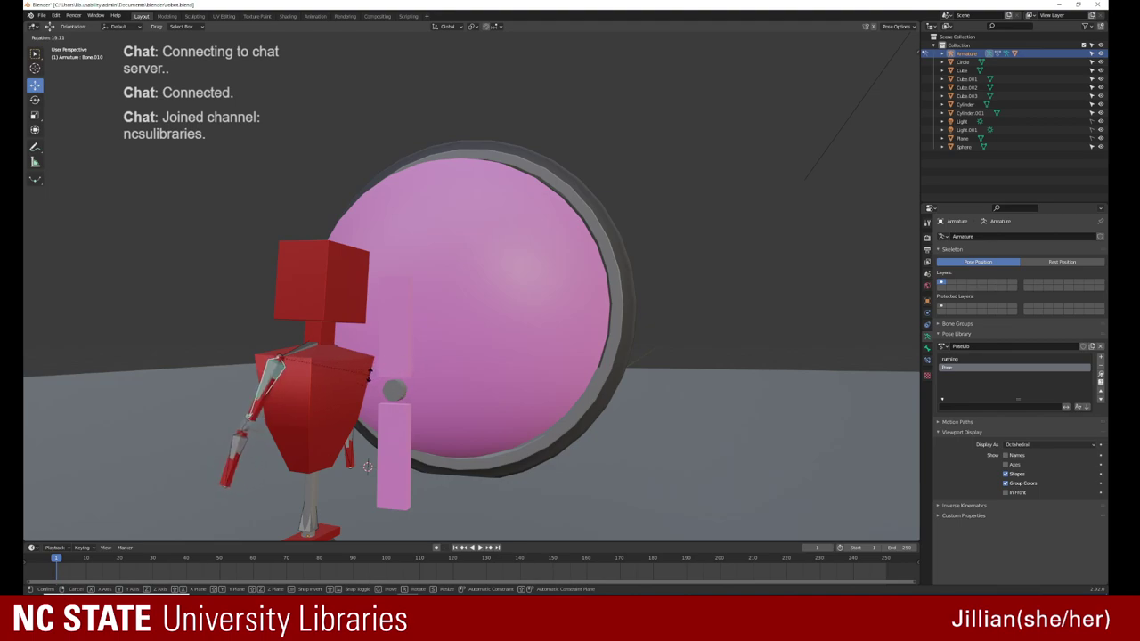
left_click(369, 374)
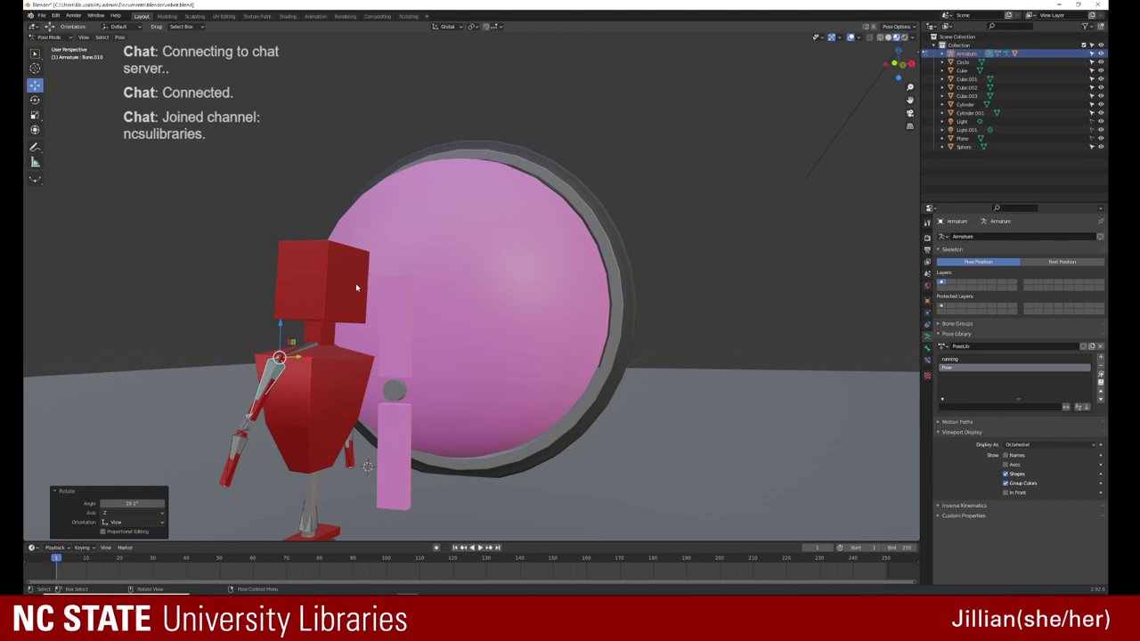
mouse_move(356, 288)
middle_mouse_down()
mouse_move(298, 400)
mouse_move(234, 394)
mouse_move(372, 391)
mouse_move(264, 363)
middle_mouse_up()
key("ctrl+z")
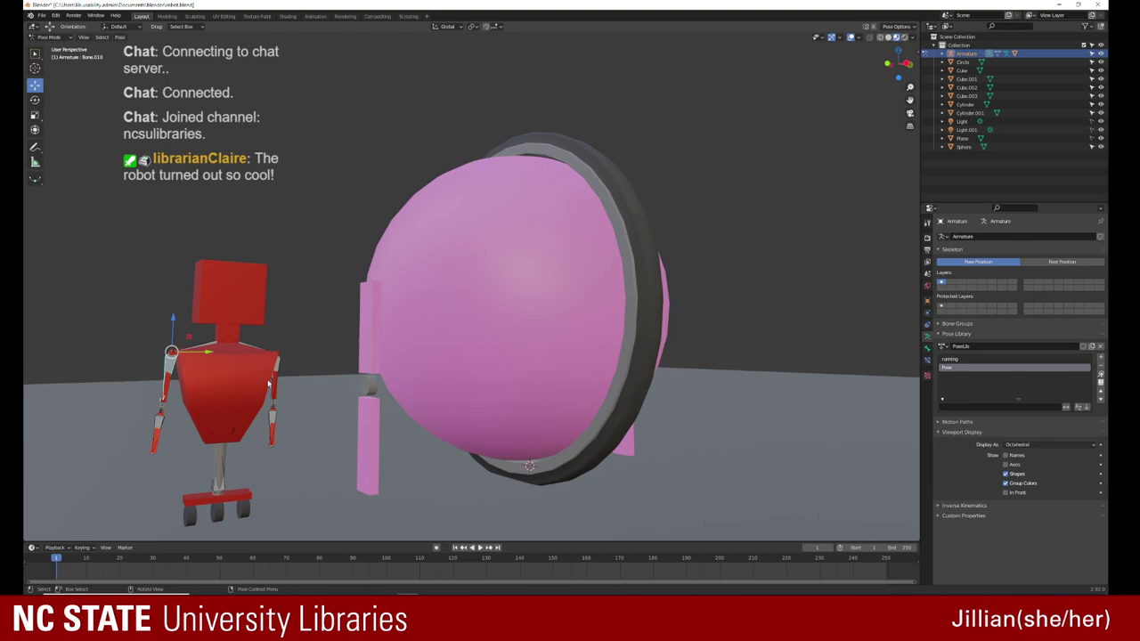
middle_click_drag(255, 349, 312, 354)
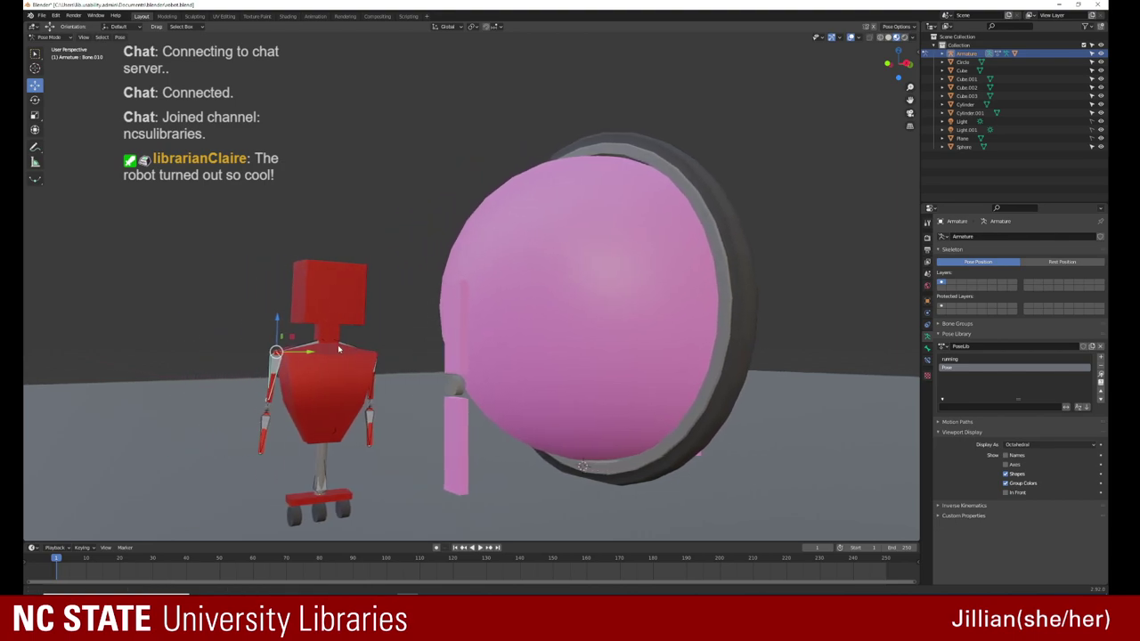
scroll(301, 353, "down", 1)
scroll(300, 353, "up", 5)
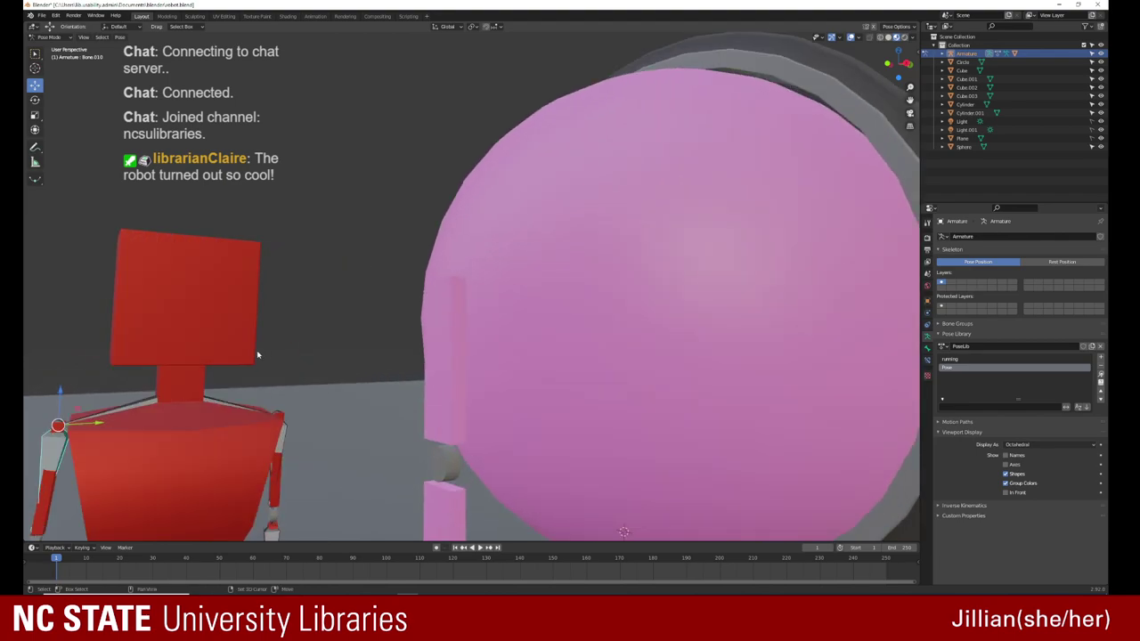
scroll(346, 331, "down", 1)
scroll(418, 347, "down", 1)
mouse_move(377, 356)
middle_mouse_down()
mouse_move(304, 369)
mouse_move(460, 374)
middle_mouse_up()
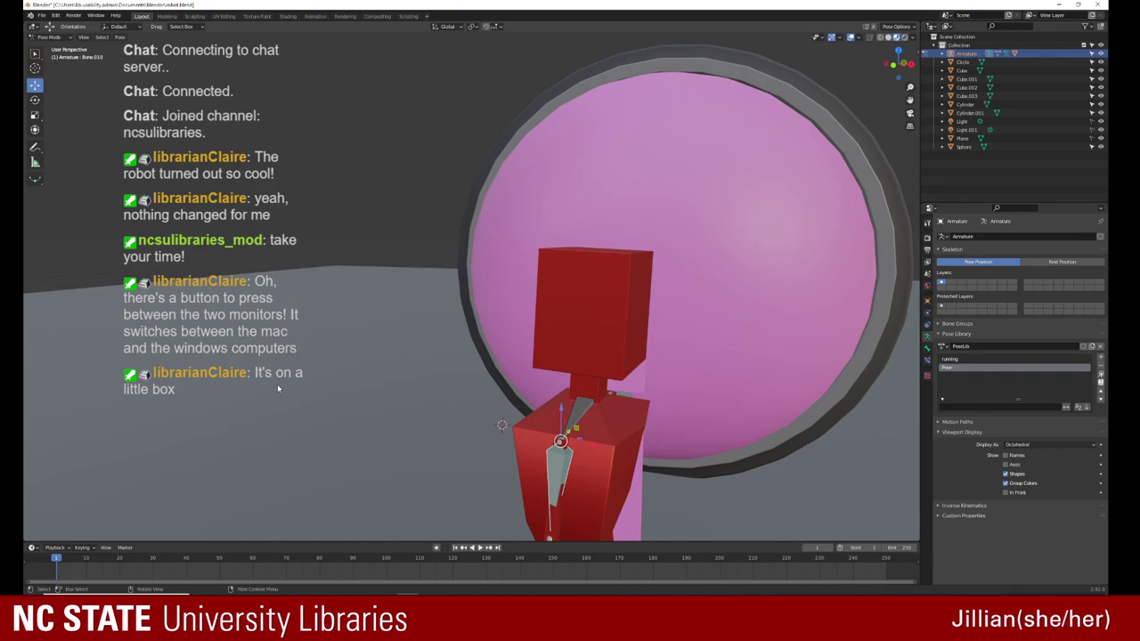
Step: Inspect the posed robot up close and save the .blend scene file
middle_click_drag(305, 372, 448, 361)
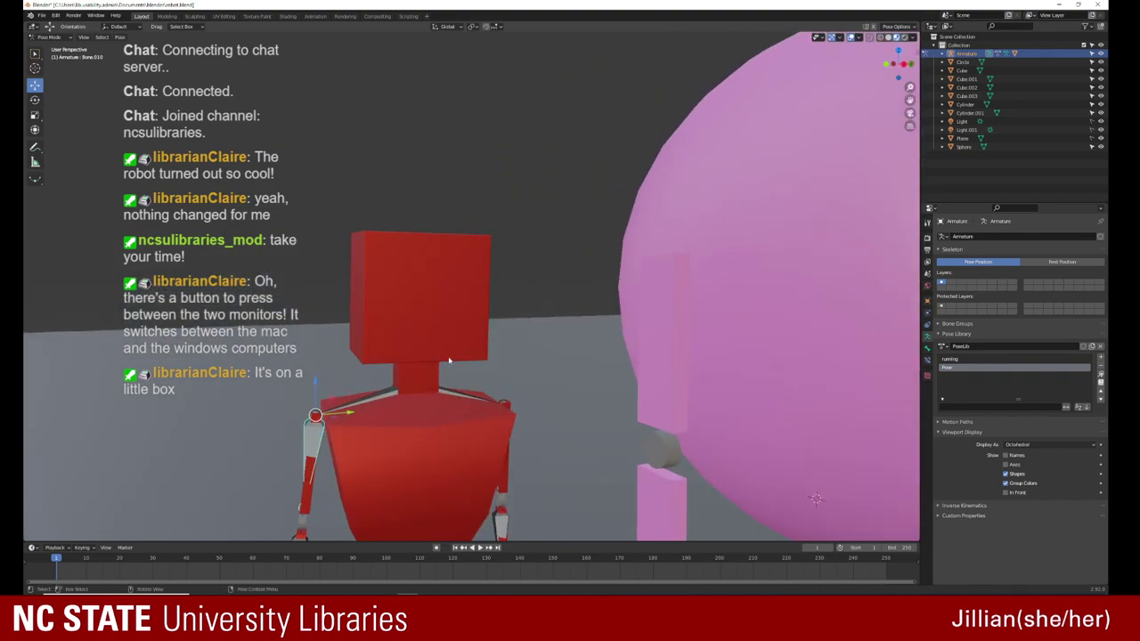
scroll(448, 360, "up", 3)
scroll(448, 361, "down", 5)
scroll(454, 361, "down", 3)
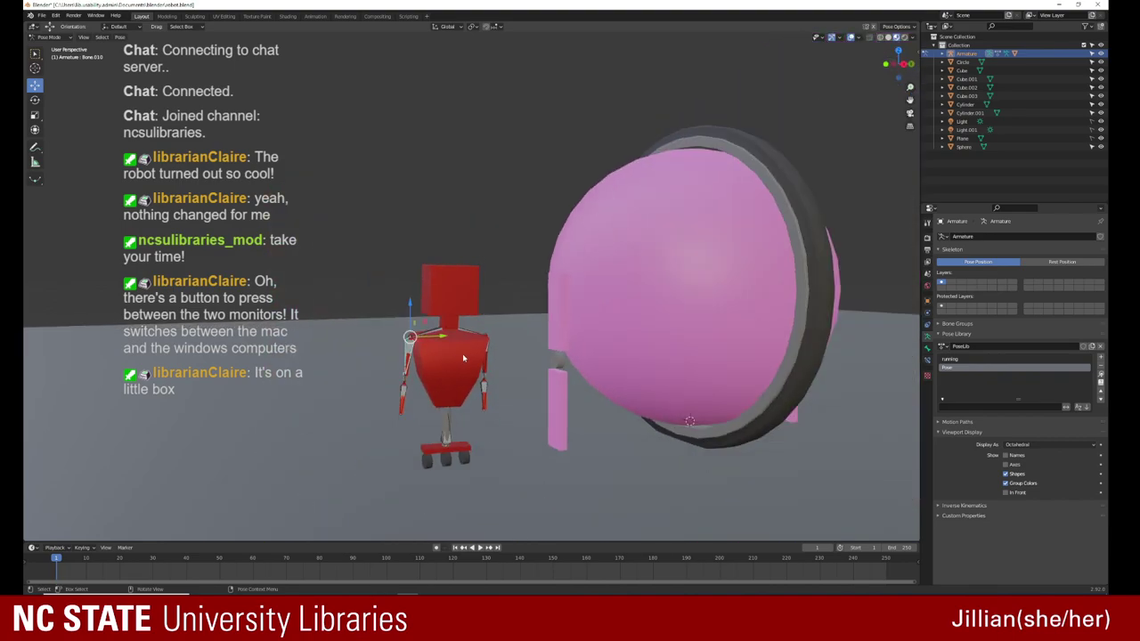
scroll(481, 358, "down", 2)
mouse_move(481, 356)
middle_mouse_down()
mouse_move(449, 369)
mouse_move(466, 382)
mouse_move(453, 382)
middle_mouse_up()
scroll(449, 369, "up", 2)
scroll(448, 369, "up", 2)
scroll(459, 401, "down", 3)
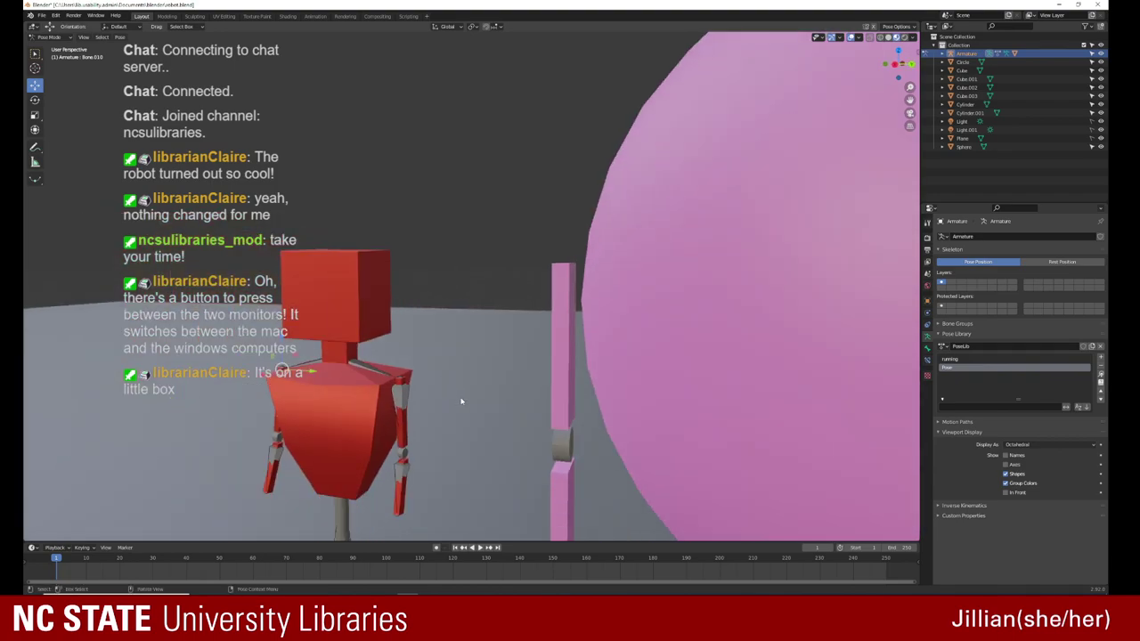
scroll(460, 399, "down", 3)
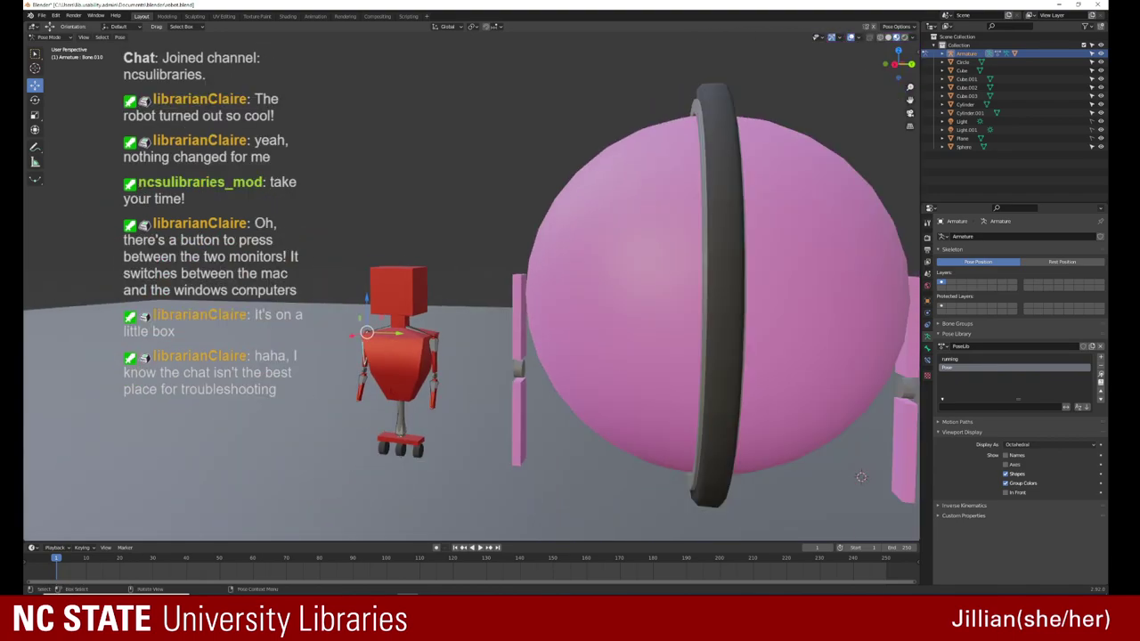
key("ctrl+s")
middle_click_drag(338, 339, 366, 347)
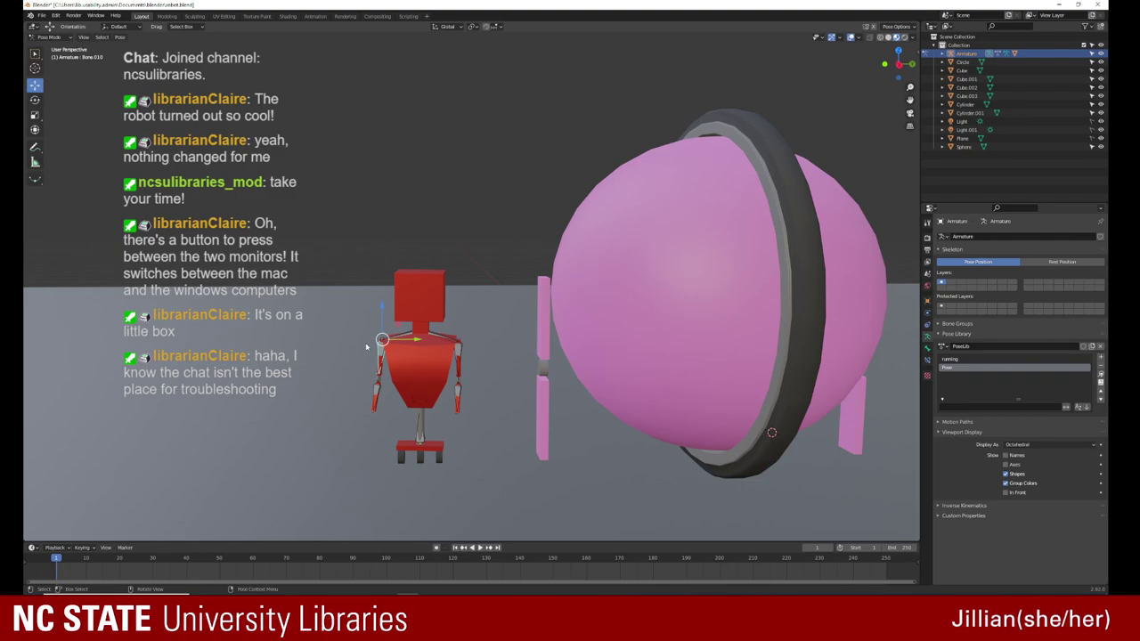
mouse_move(365, 377)
middle_mouse_down()
mouse_move(401, 399)
mouse_move(362, 395)
middle_mouse_up()
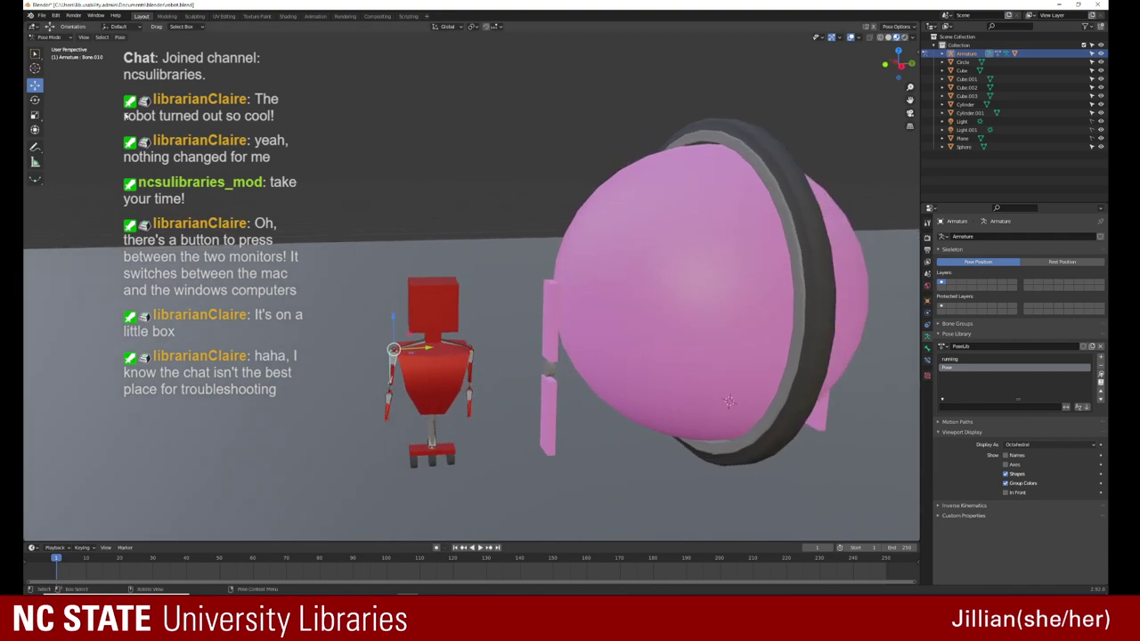
Step: Return the armature to Object Mode and select the robot's red body mesh
left_click(44, 37)
left_click(63, 51)
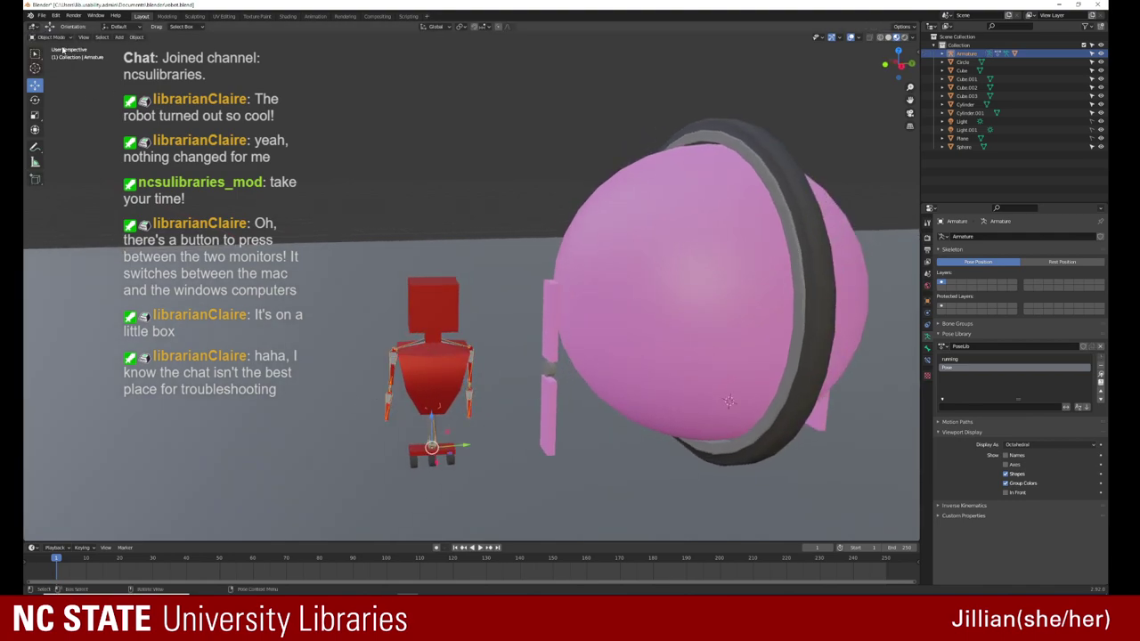
scroll(453, 438, "up", 2)
left_click(390, 332)
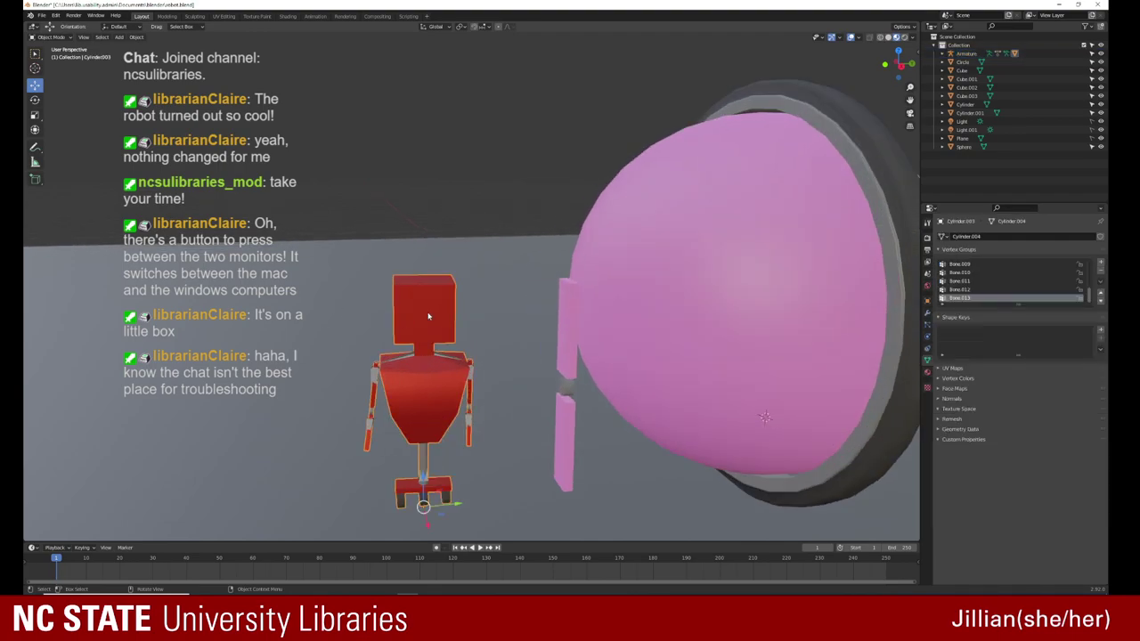
Step: Frame the robot's head and enter Edit Mode on the head mesh Cylinder.003
scroll(390, 332, "up", 3)
mouse_move(319, 359)
middle_mouse_down()
mouse_move(399, 343)
mouse_move(358, 322)
mouse_move(380, 289)
middle_mouse_up()
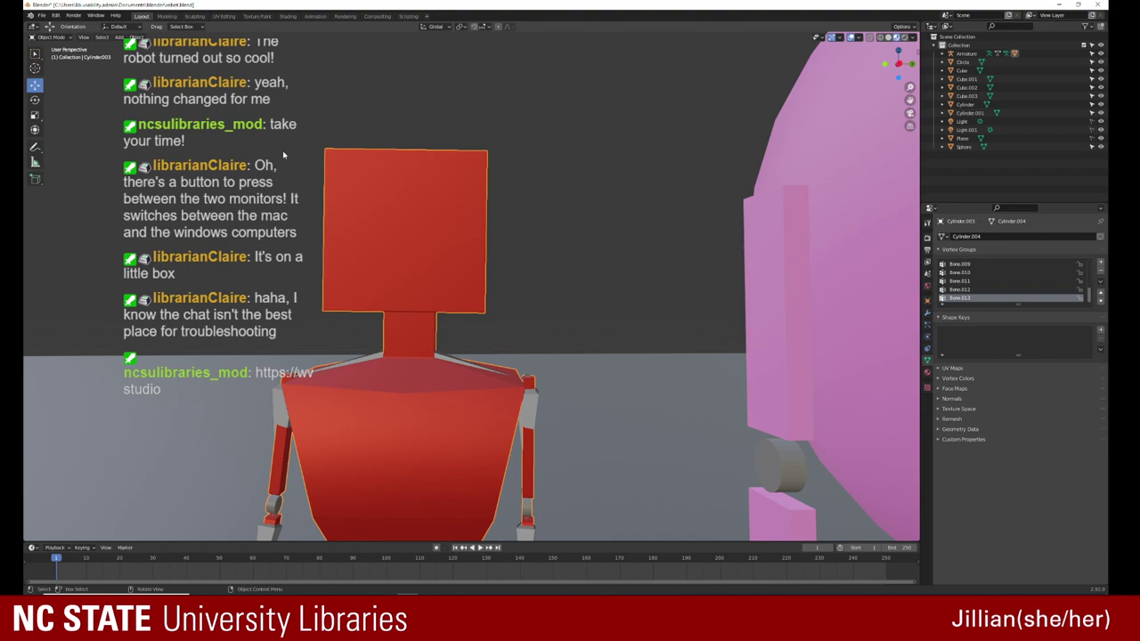
mouse_move(204, 148)
middle_mouse_down()
mouse_move(377, 205)
mouse_move(312, 210)
middle_mouse_up()
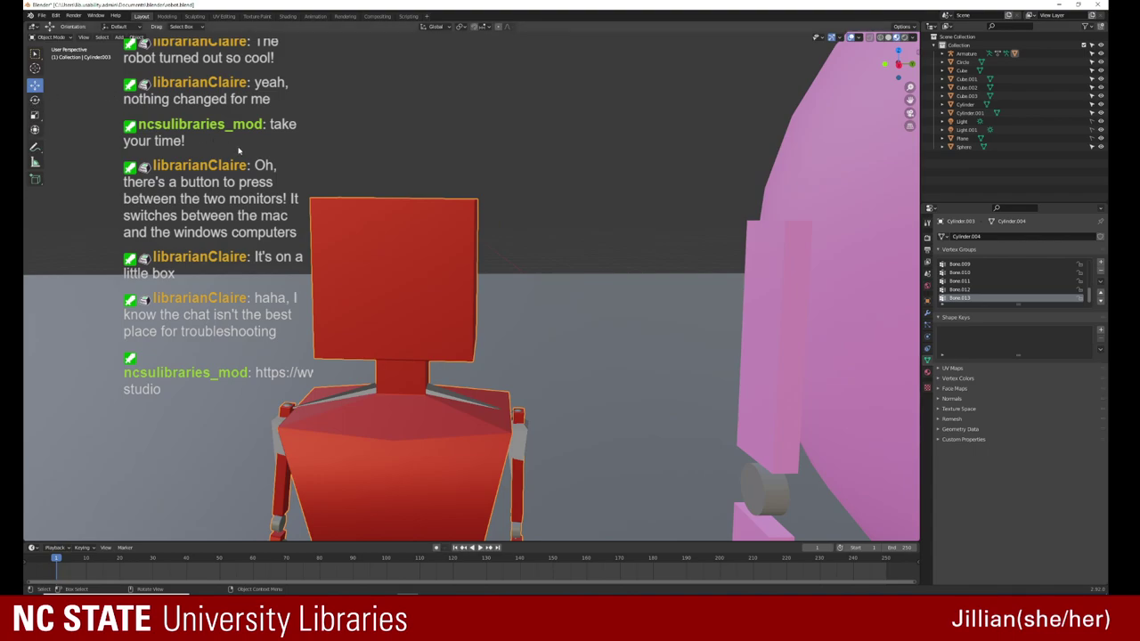
key("Tab")
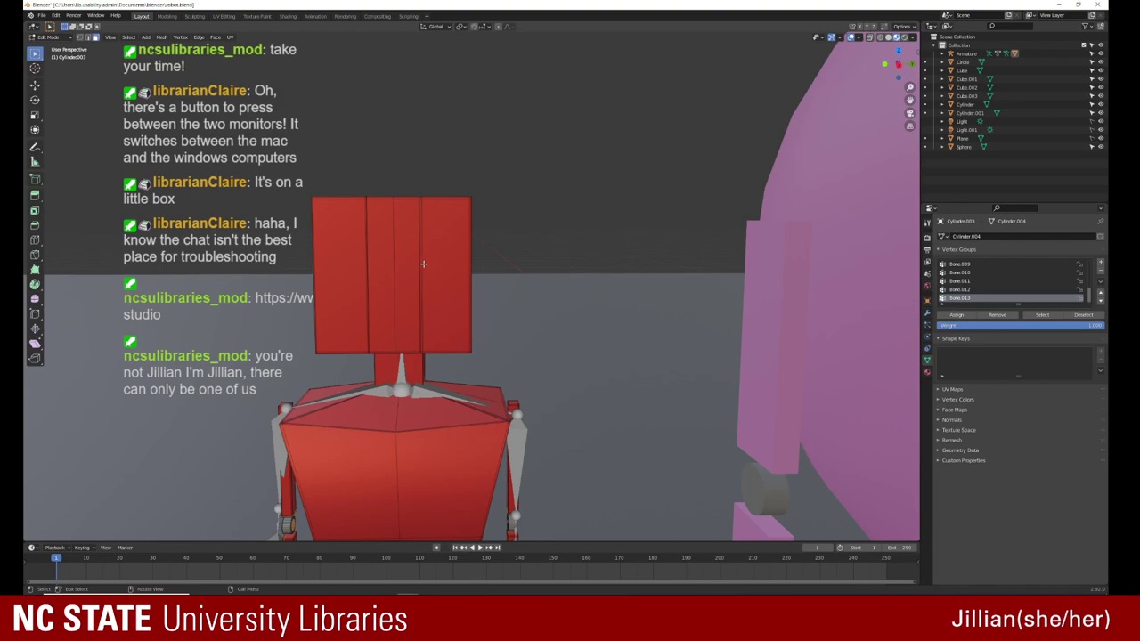
Step: Zoom in on the head box and select its rightmost front face
mouse_move(407, 267)
middle_mouse_down()
mouse_move(428, 287)
mouse_move(402, 267)
middle_mouse_up()
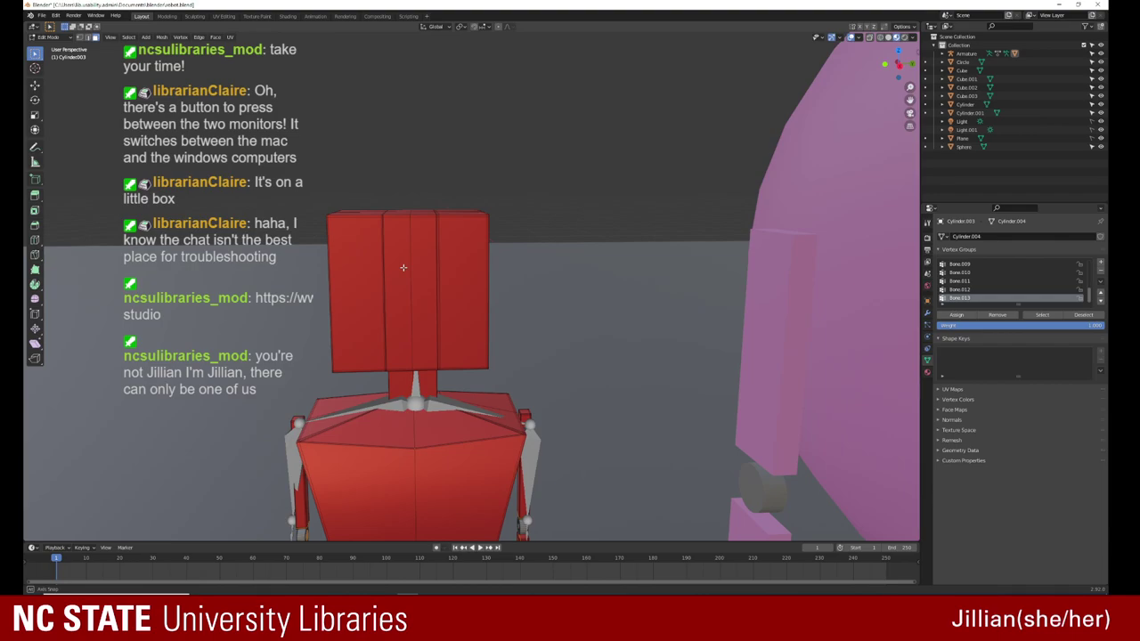
middle_click_drag(403, 267, 330, 276)
scroll(330, 276, "up", 4)
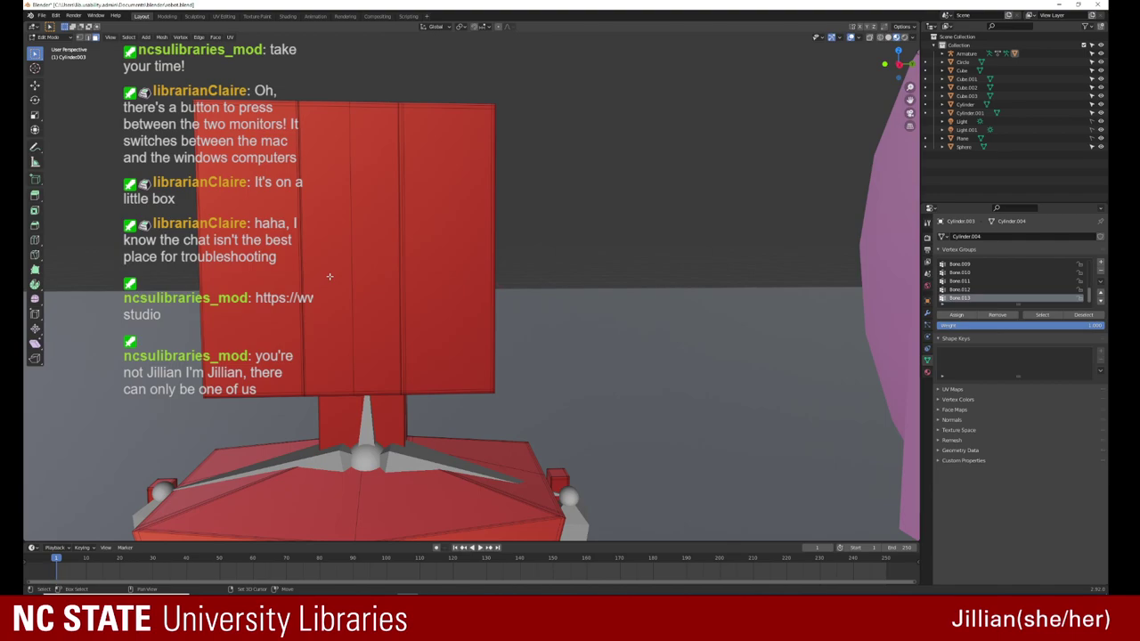
scroll(339, 274, "up", 2)
scroll(352, 271, "up", 2)
scroll(362, 268, "down", 1)
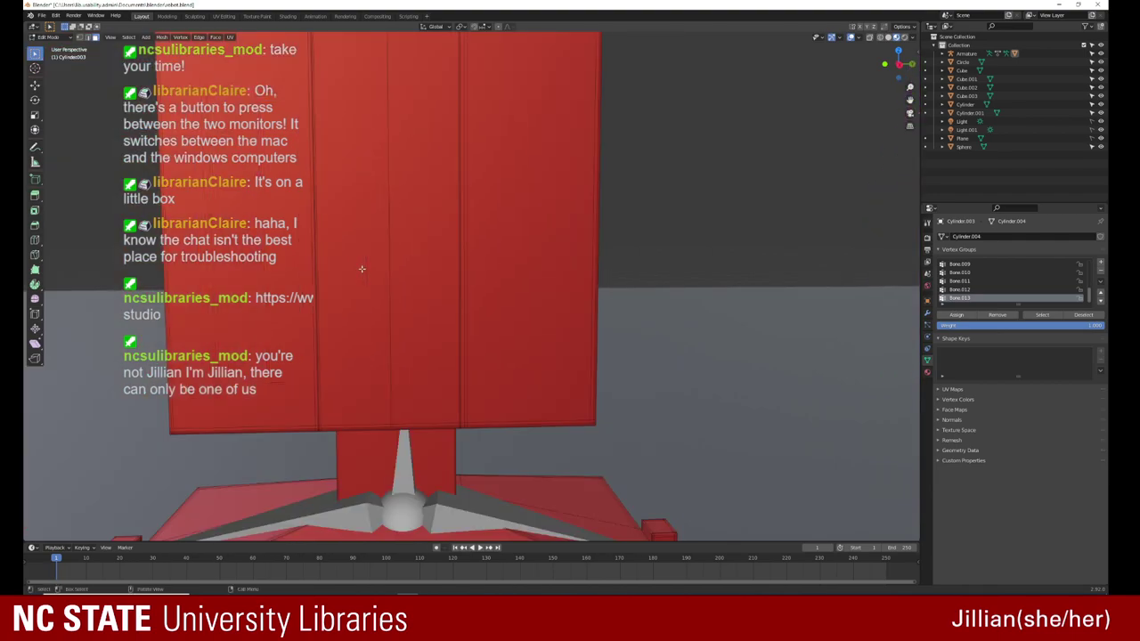
mouse_move(362, 268)
middle_mouse_down("shift")
mouse_move(319, 311)
mouse_move(287, 302)
mouse_move(315, 306)
middle_mouse_up("shift")
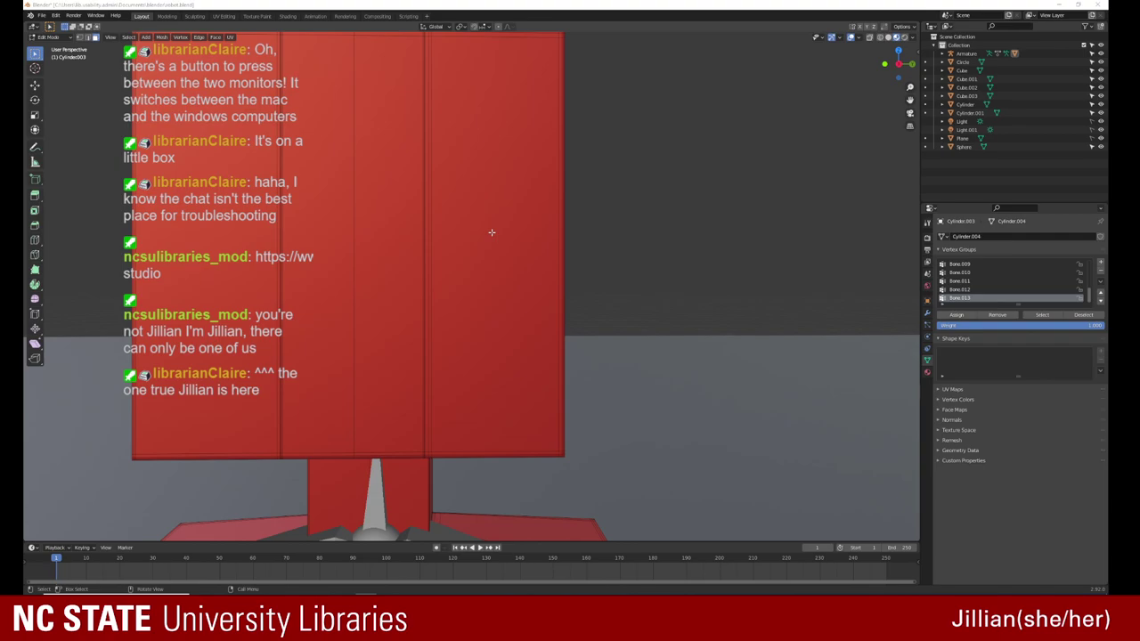
scroll(500, 276, "up", 2)
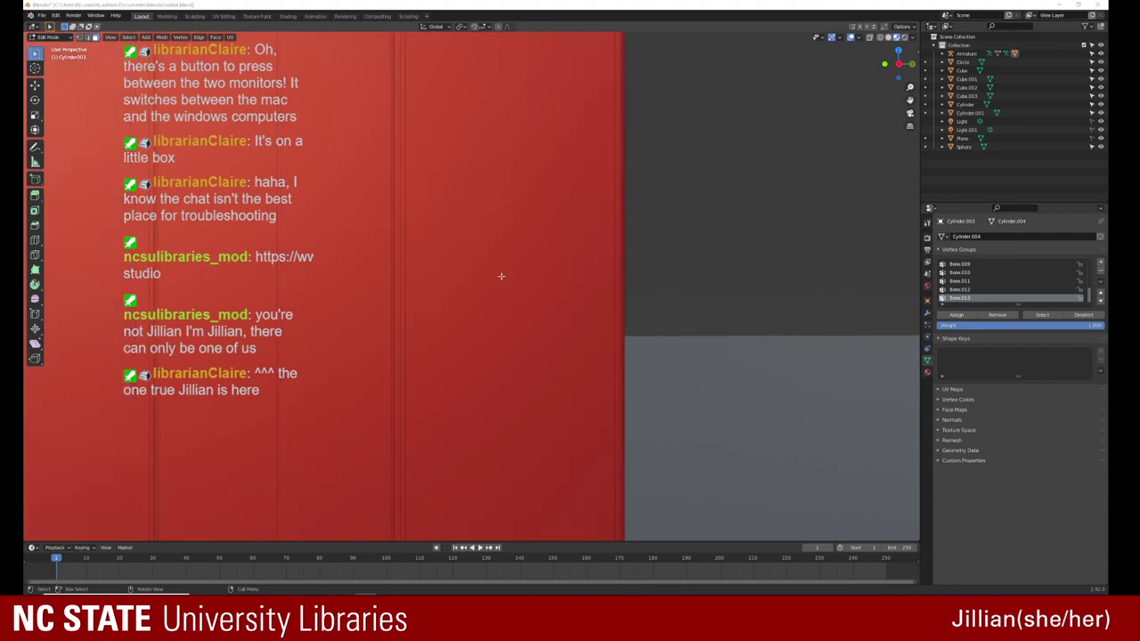
scroll(500, 276, "down", 2)
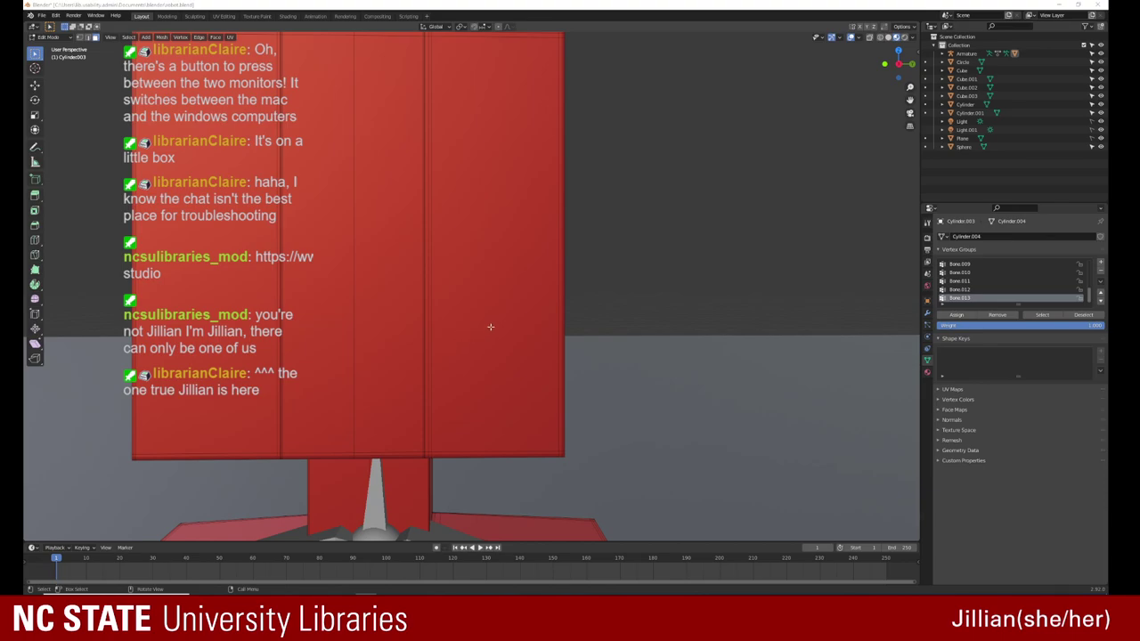
left_click(530, 291)
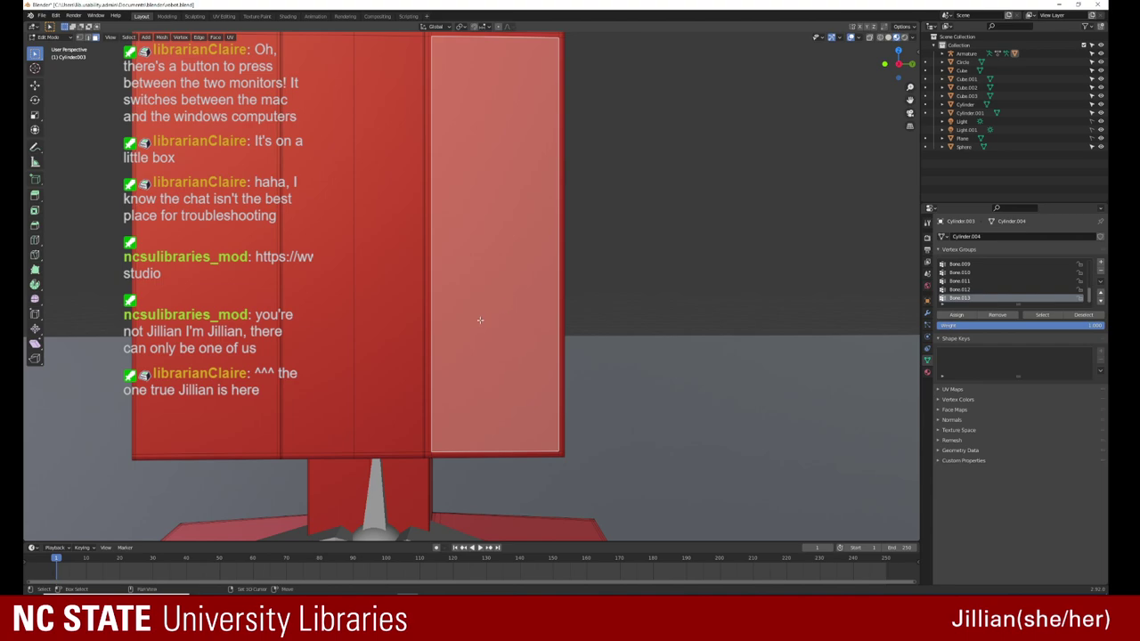
Step: Add a vertical loop cut on the head's front, slid toward the left
key("shift+space")
left_click(445, 436)
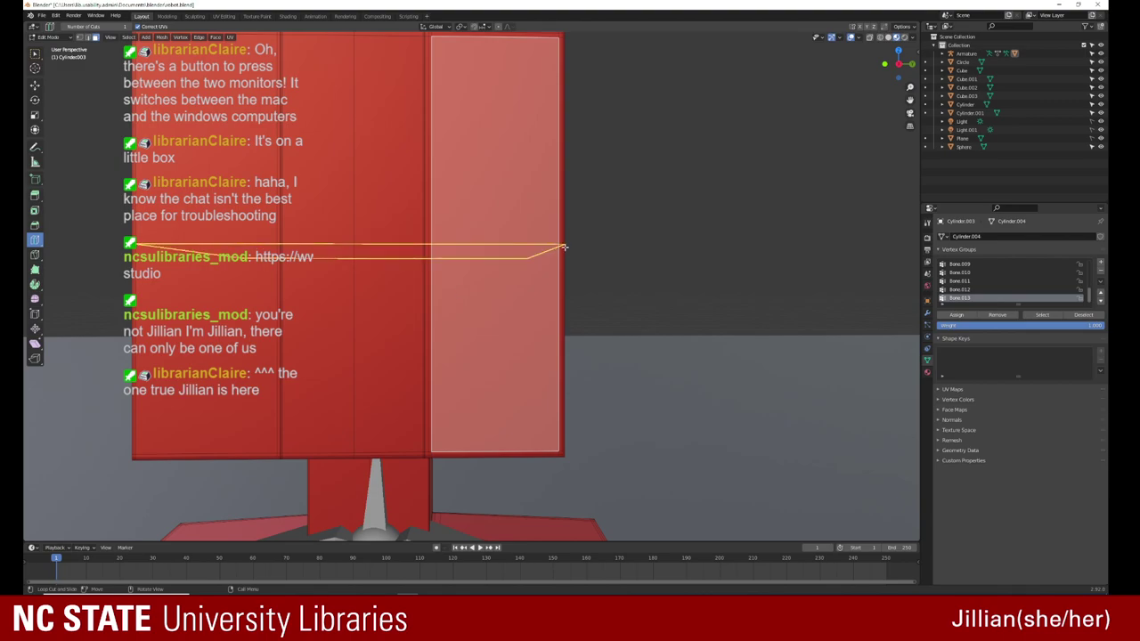
left_click_drag(566, 248, 573, 374)
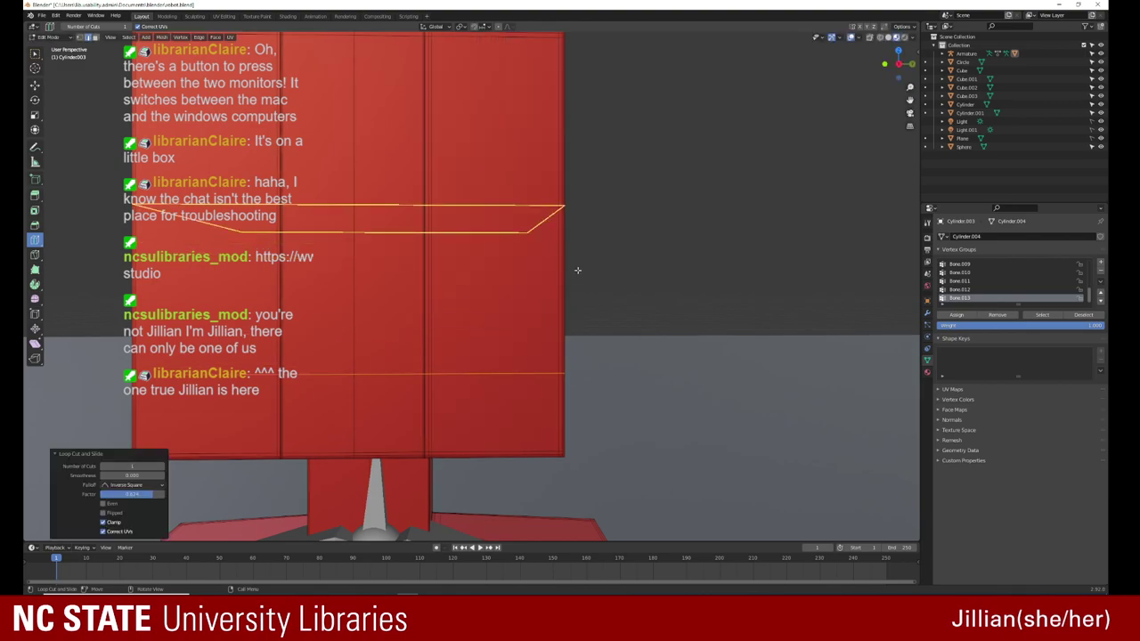
left_click_drag(564, 230, 565, 322)
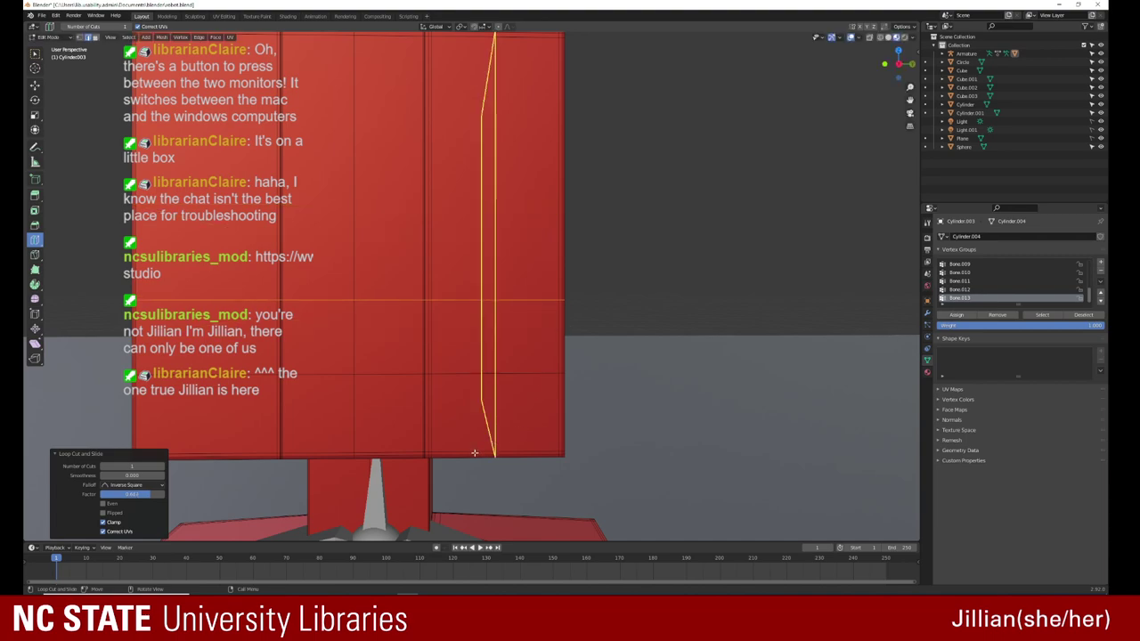
left_click_drag(475, 453, 445, 453)
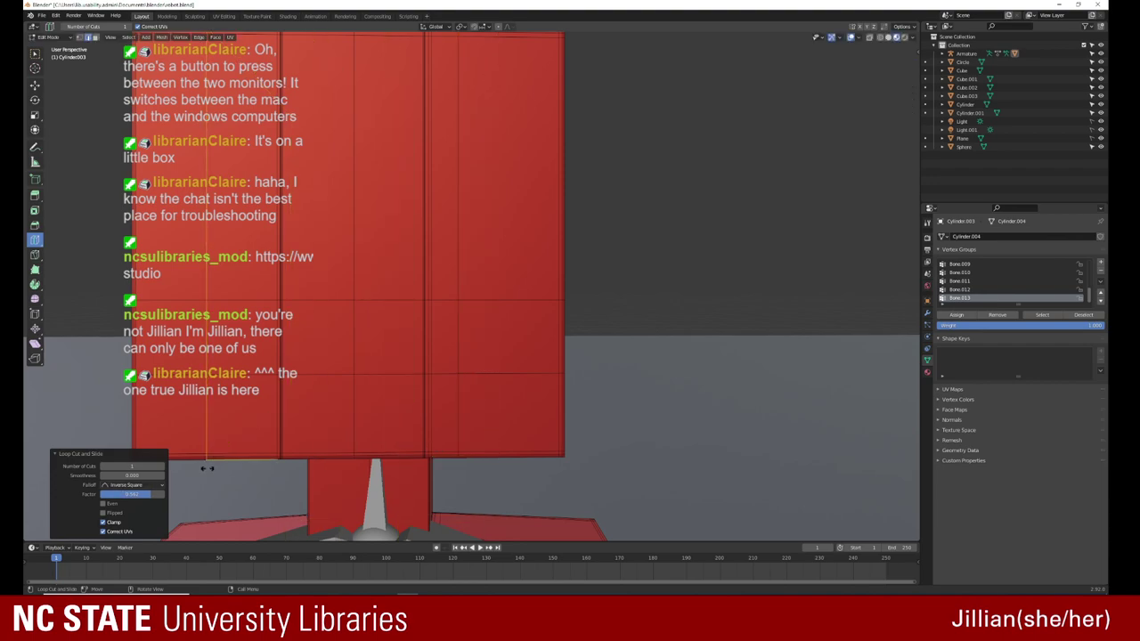
left_click_drag(219, 467, 242, 474)
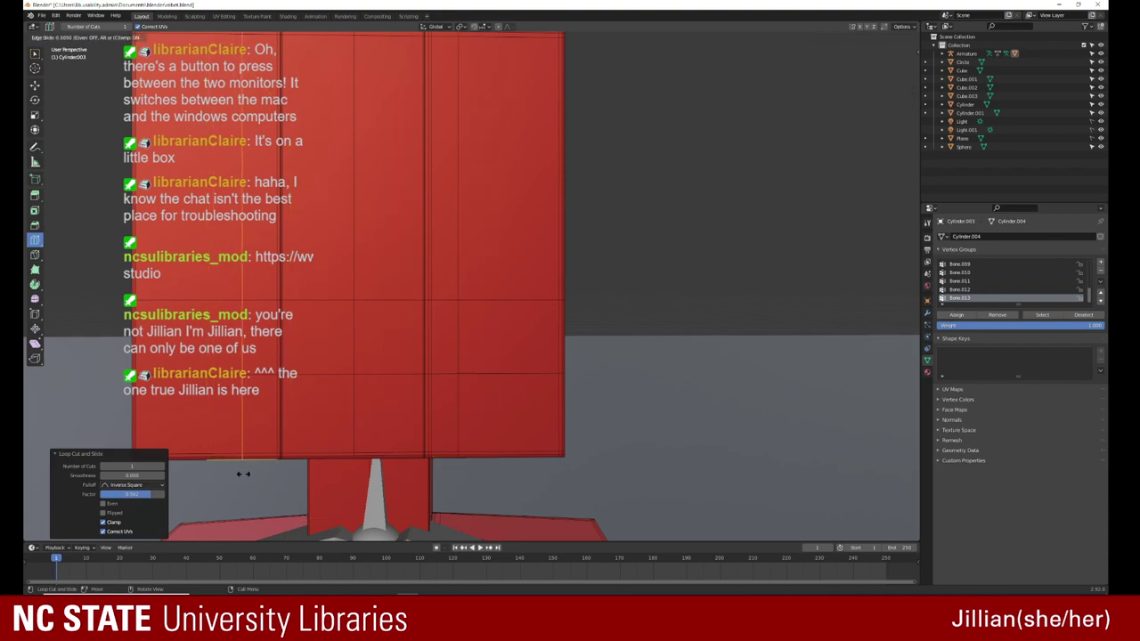
left_click(243, 474)
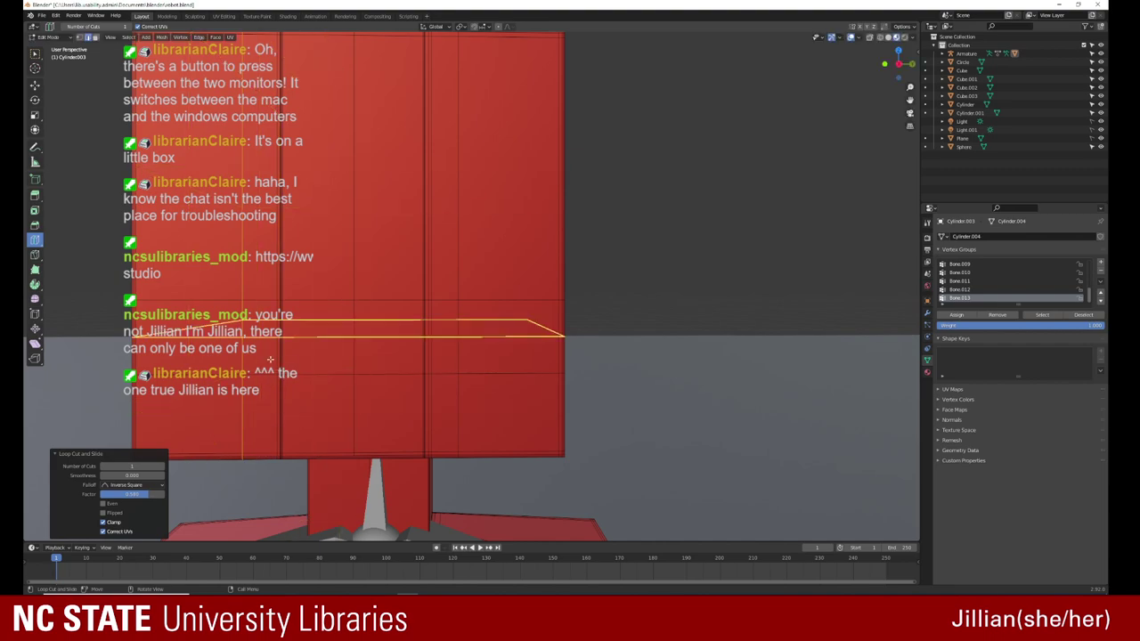
Step: Return to the selection tool and undo the stray extra loop cut
key("shift+space")
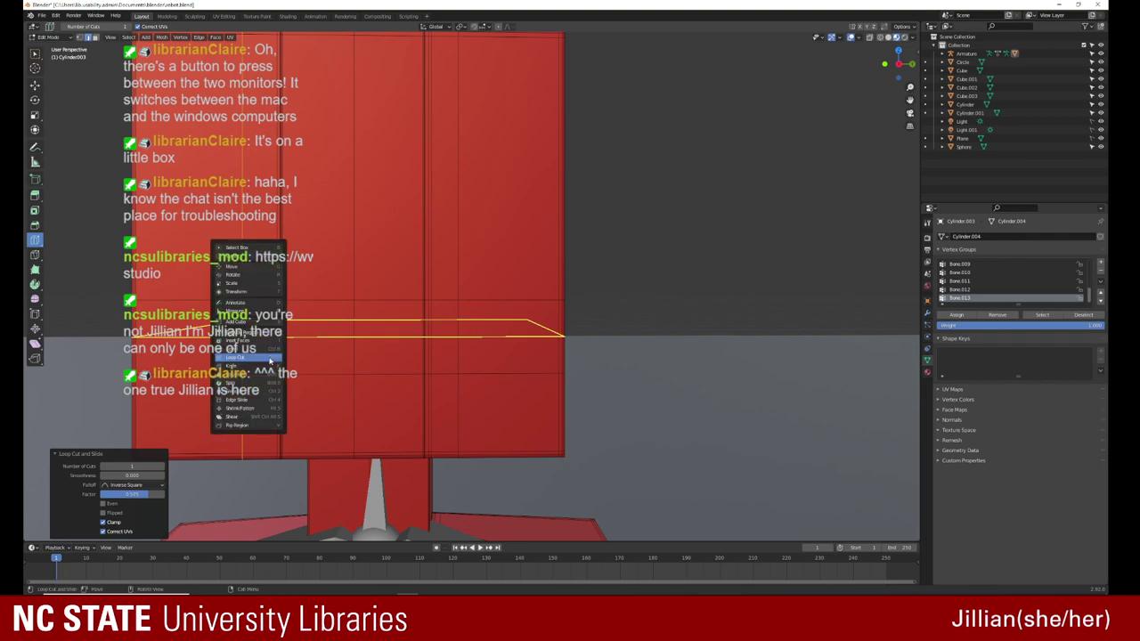
key("w")
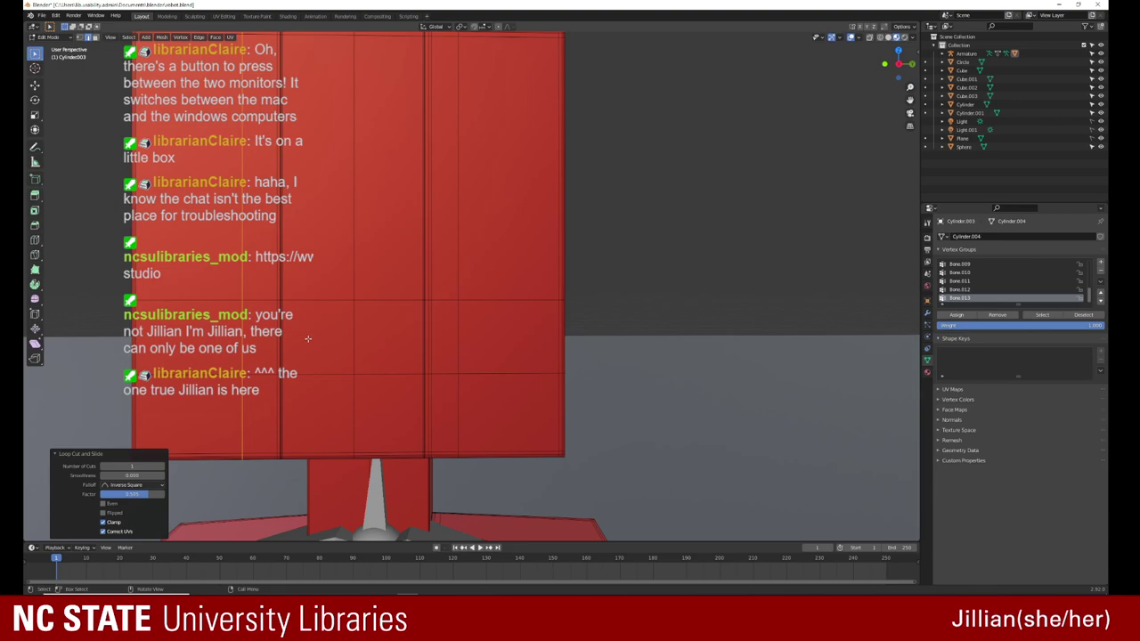
key("ctrl+z")
Step: Box-select the lower-middle band of front faces for the mouth and check it from several angles
left_click_drag(260, 315, 448, 360)
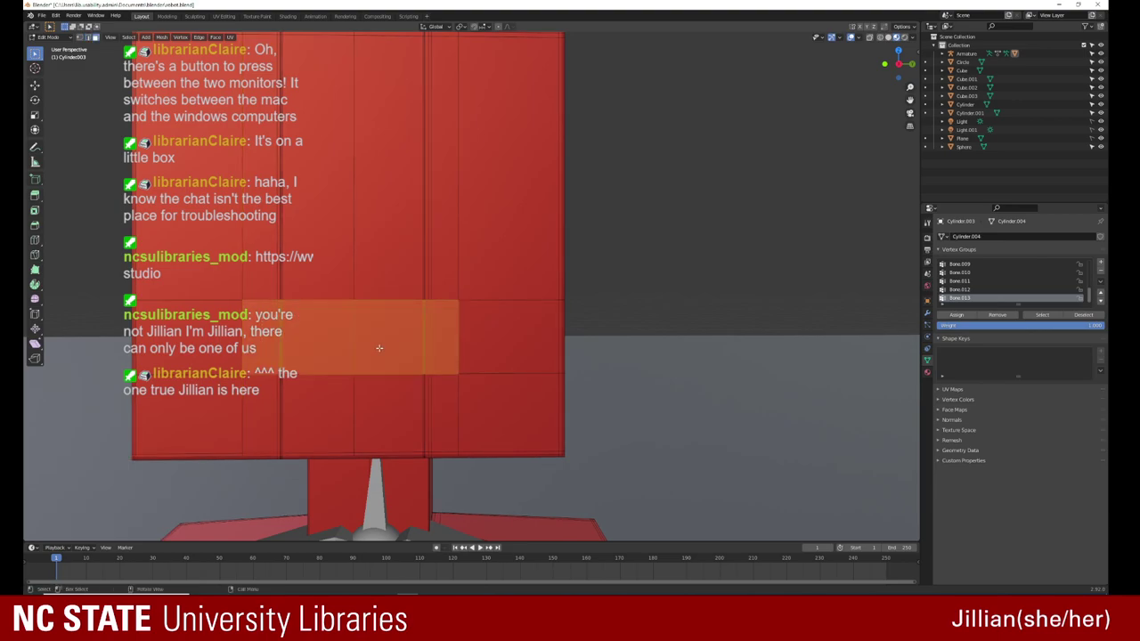
scroll(362, 348, "up", 5)
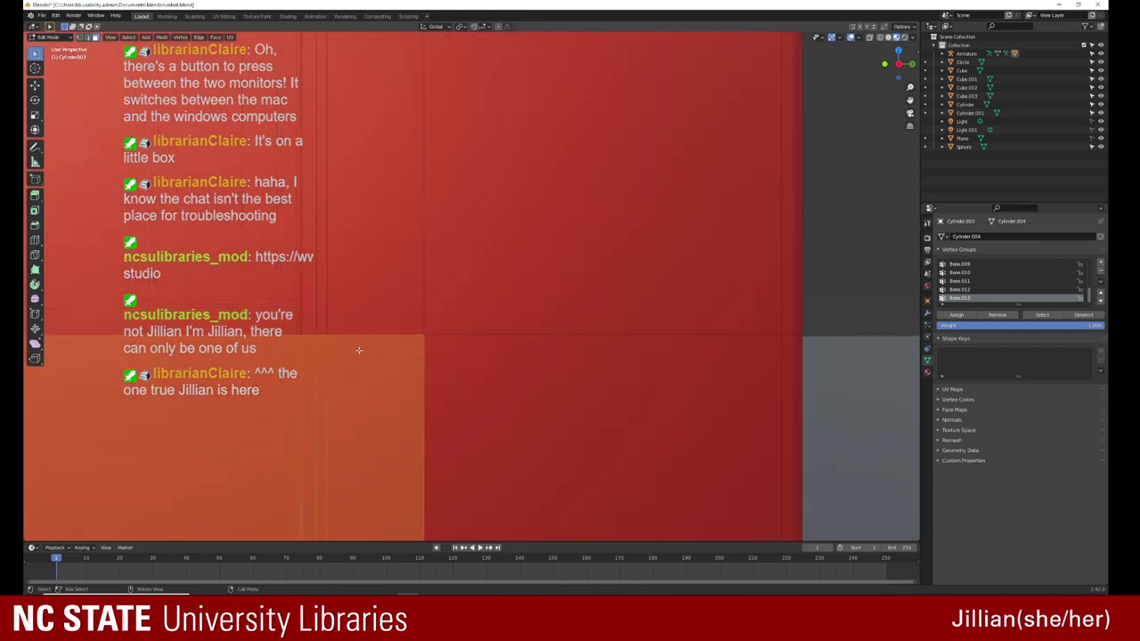
scroll(351, 344, "up", 2)
scroll(350, 343, "up", 2)
scroll(350, 343, "up", 1)
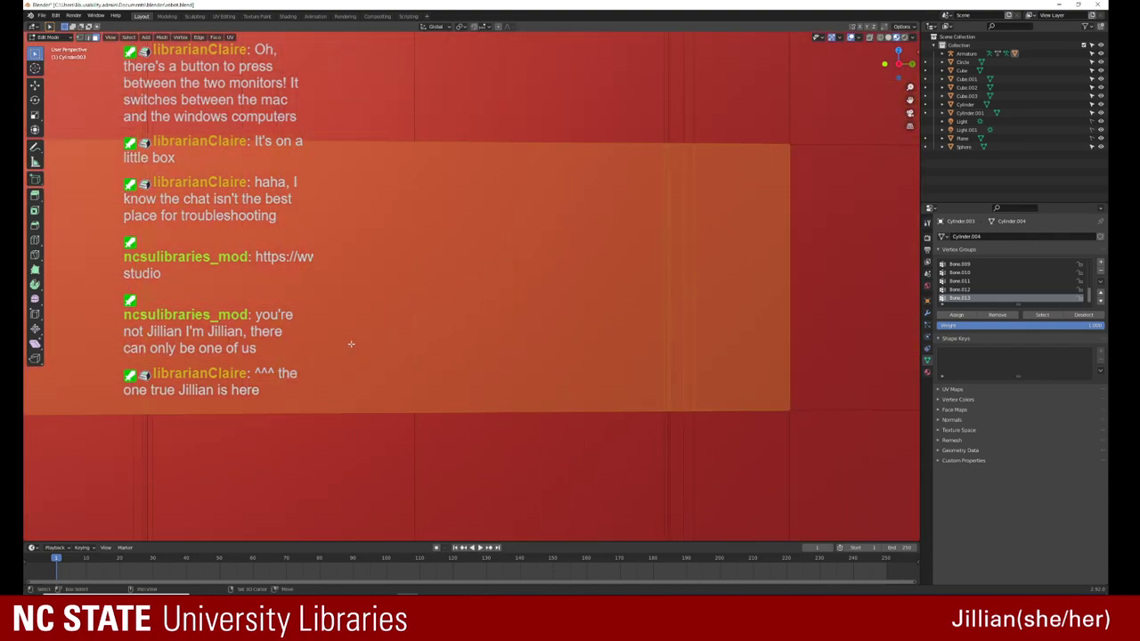
scroll(351, 344, "up", 2)
scroll(351, 344, "down", 2)
scroll(351, 344, "down", 2)
scroll(356, 341, "down", 2)
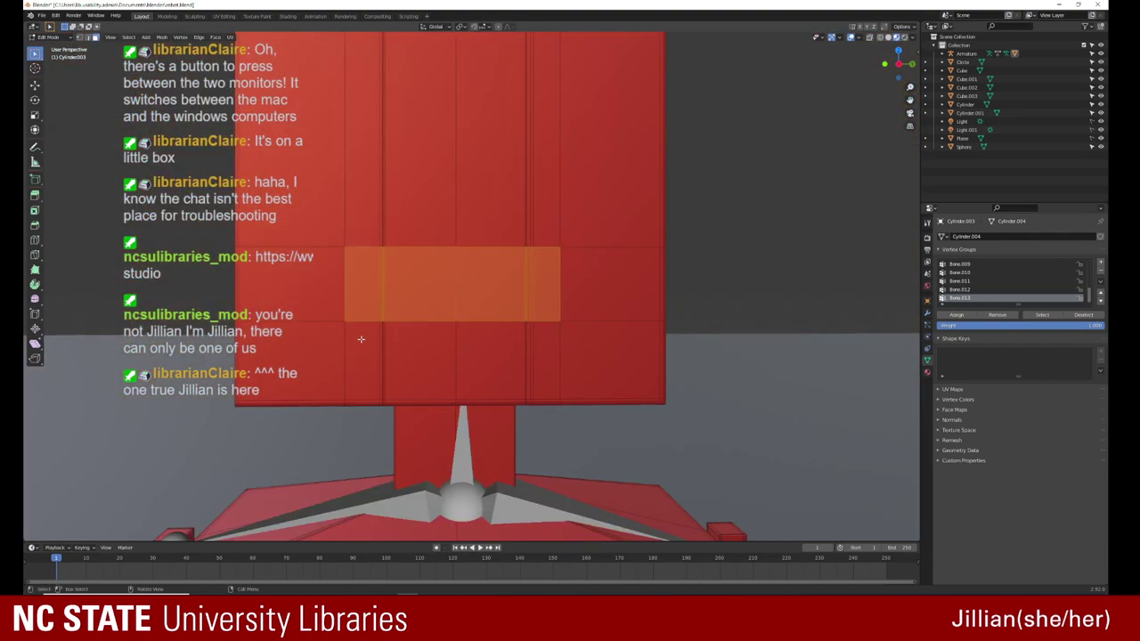
middle_click_drag(414, 306, 497, 337)
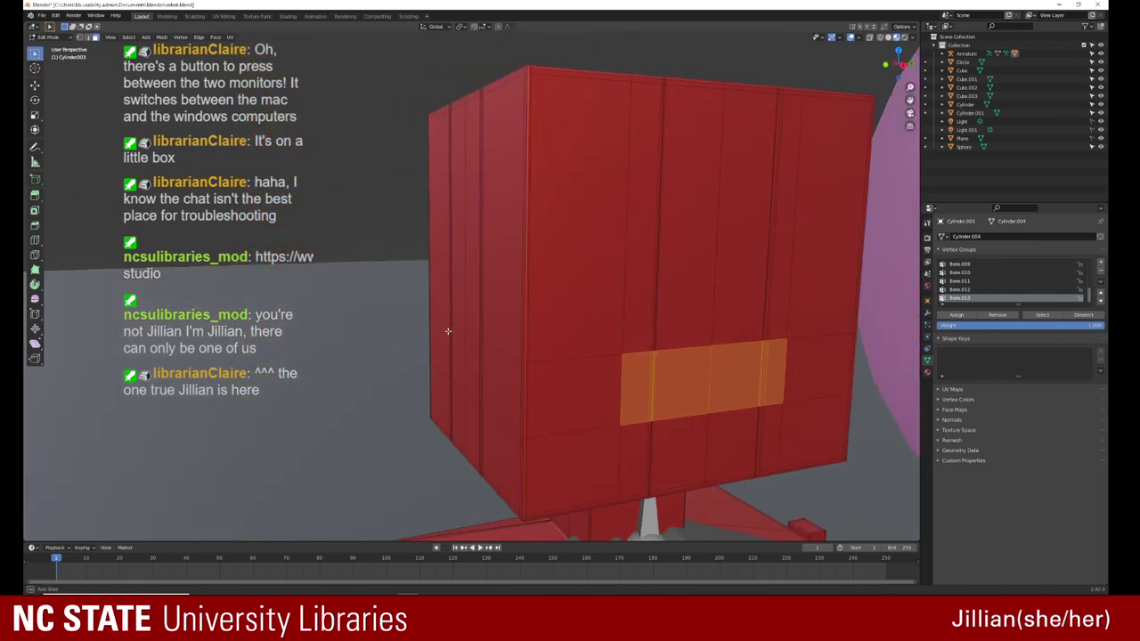
middle_click_drag(676, 303, 626, 264)
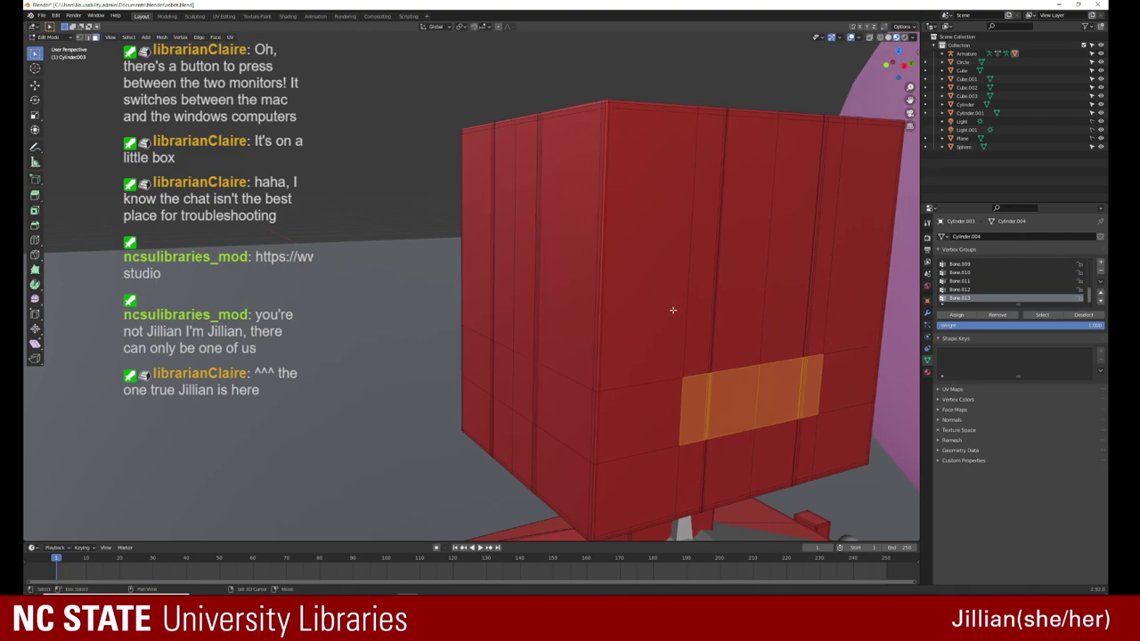
middle_click_drag(738, 389, 719, 383)
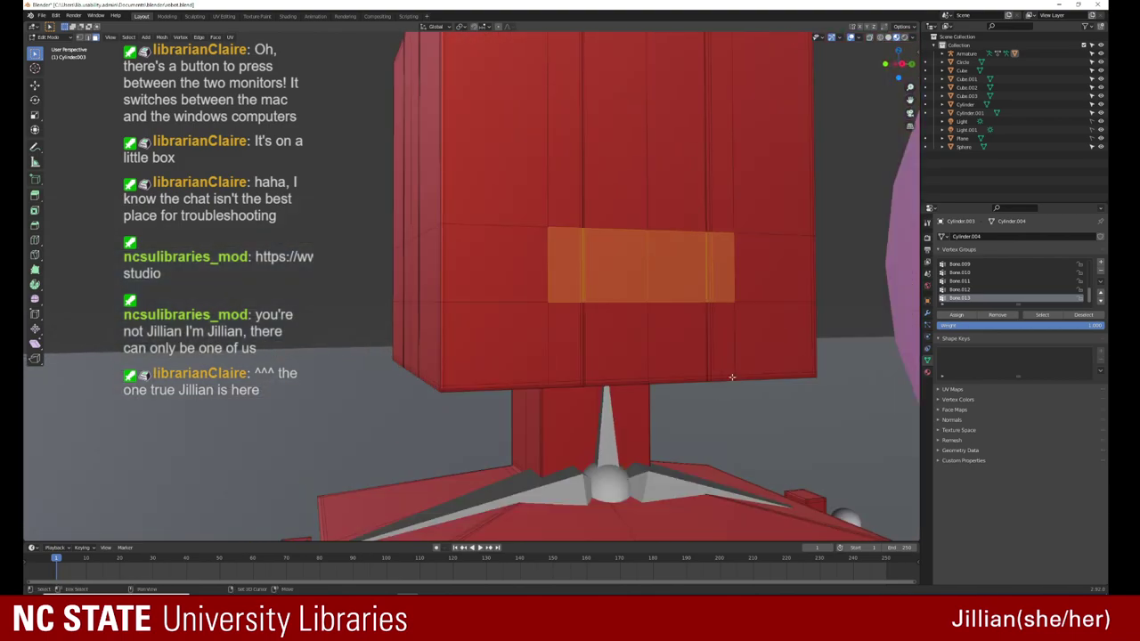
mouse_move(732, 362)
middle_mouse_down()
mouse_move(588, 394)
mouse_move(668, 356)
mouse_move(654, 386)
middle_mouse_up()
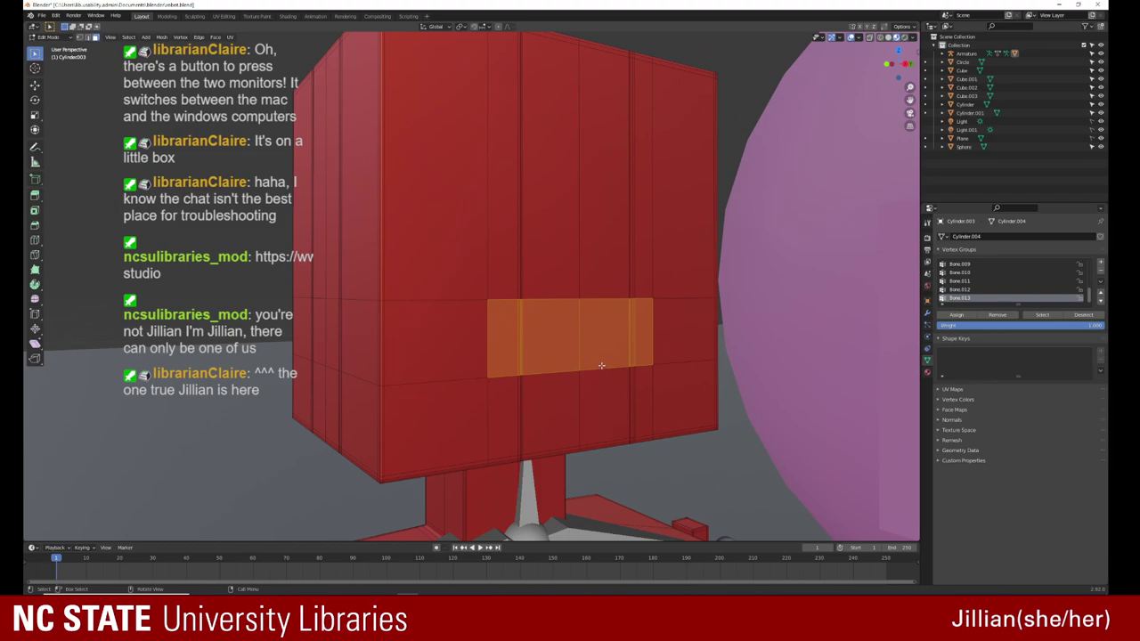
Step: Extrude the mouth band inward into the head to form a recessed slot
key("e")
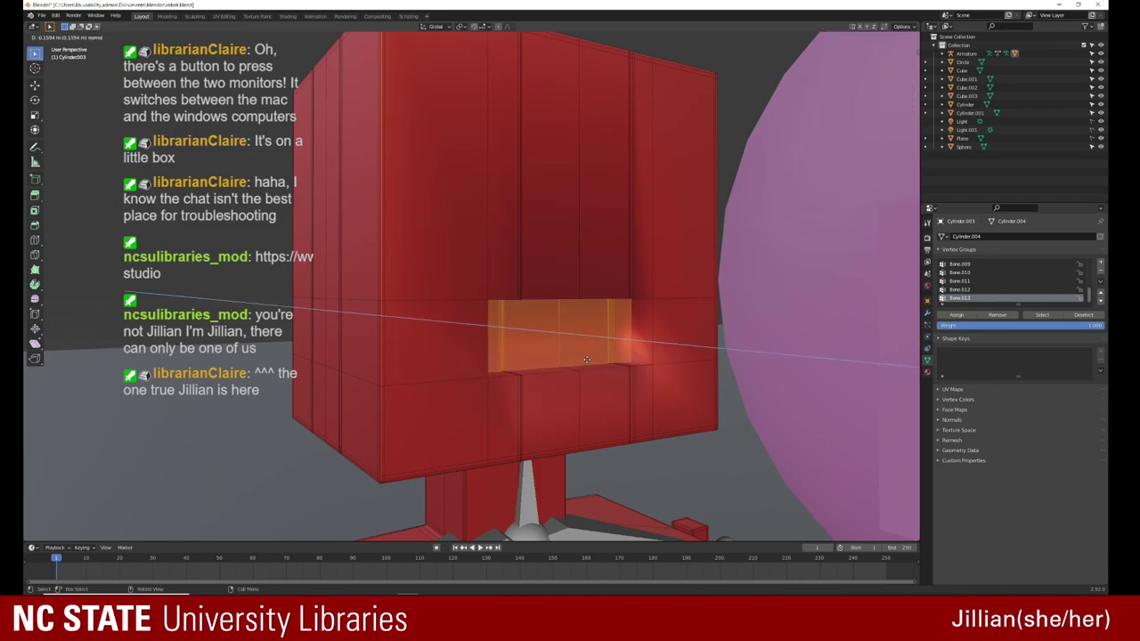
left_click(583, 356)
middle_click_drag(629, 381, 600, 381)
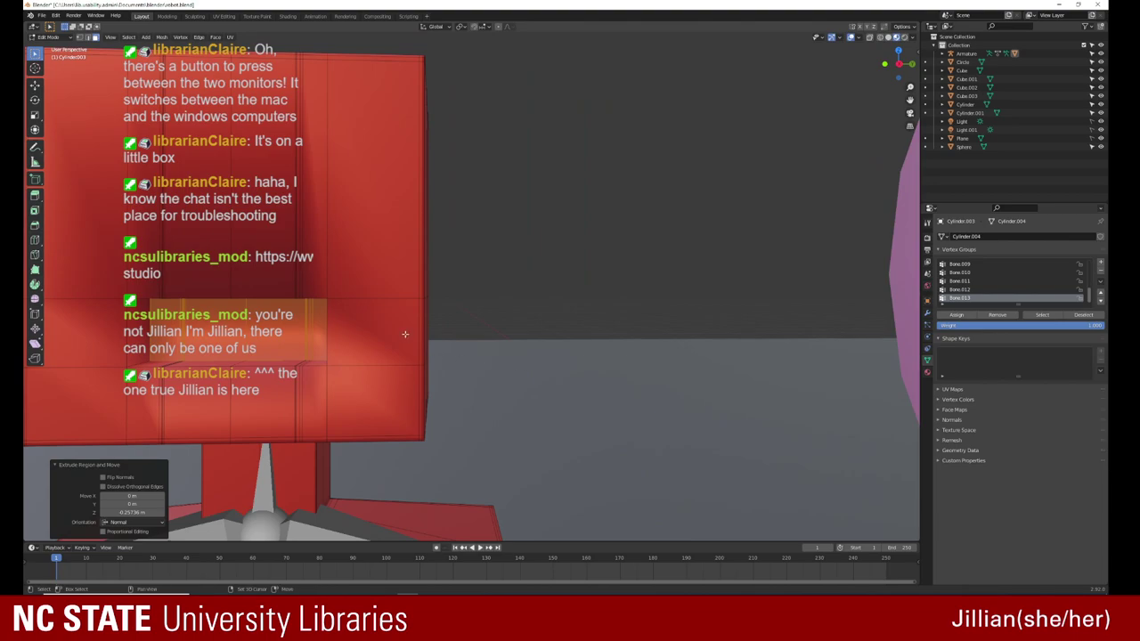
mouse_move(519, 365)
middle_mouse_down()
mouse_move(470, 366)
mouse_move(492, 353)
mouse_move(463, 352)
middle_mouse_up()
key("alt+a")
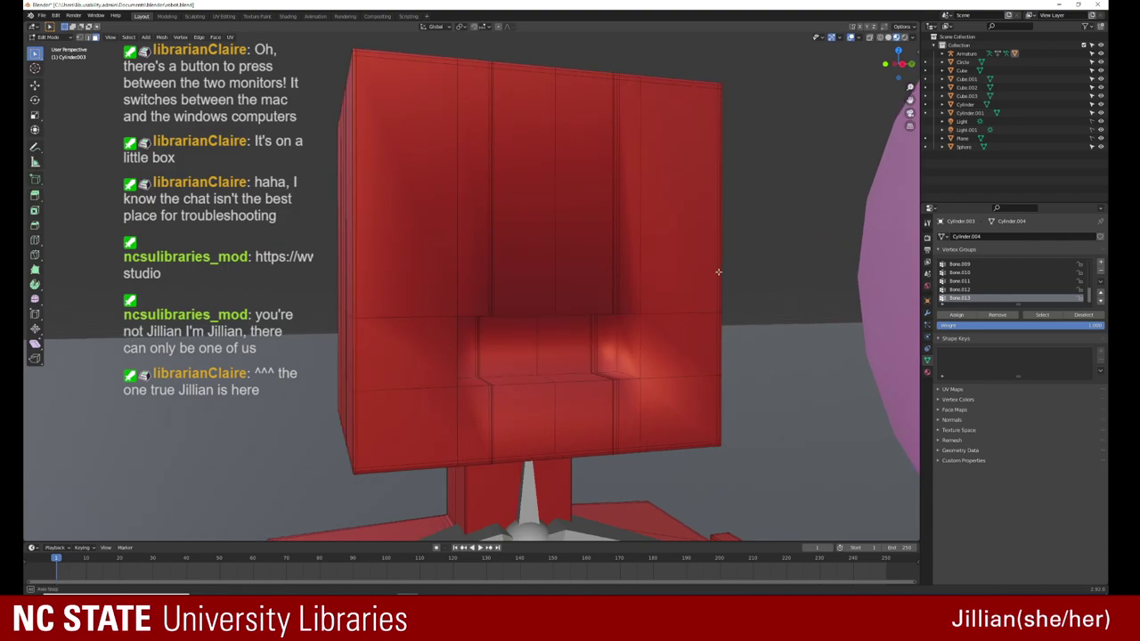
mouse_move(718, 272)
middle_mouse_down()
mouse_move(674, 269)
mouse_move(673, 282)
mouse_move(569, 308)
middle_mouse_up()
Step: Select all of the recess faces, including its upper inner walls
right_click(299, 340)
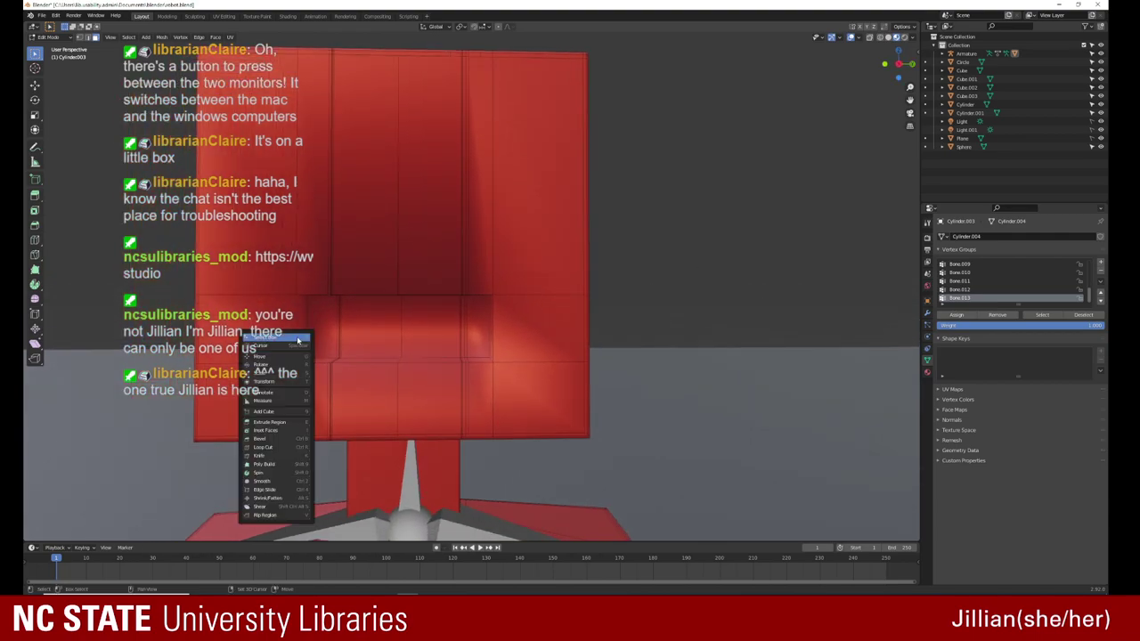
left_click(299, 340)
left_click_drag(310, 307, 488, 361)
mouse_move(488, 361)
middle_mouse_down()
mouse_move(384, 346)
mouse_move(714, 381)
mouse_move(623, 258)
mouse_move(398, 108)
middle_mouse_up()
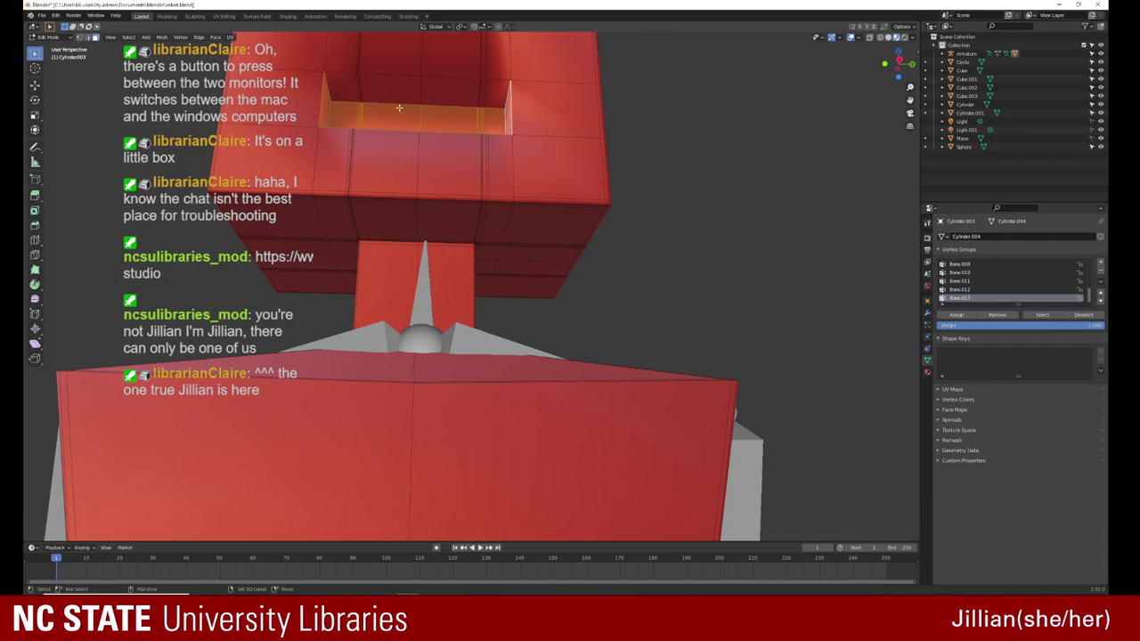
left_click_drag(344, 83, 492, 98, "shift")
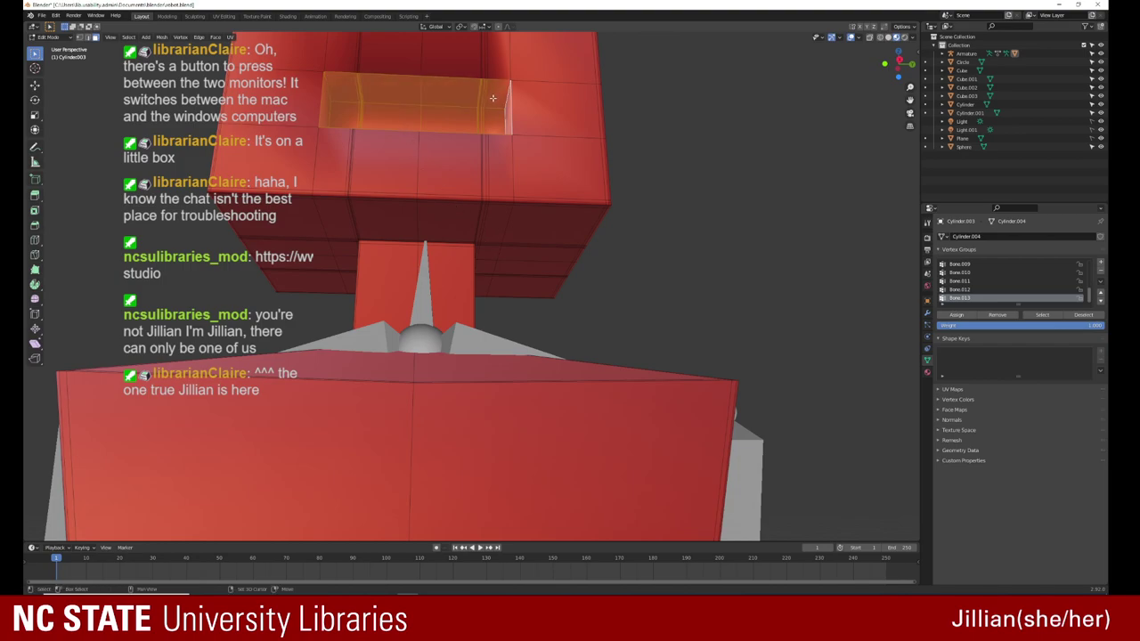
mouse_move(492, 98)
middle_mouse_down()
mouse_move(498, 214)
mouse_move(535, 267)
middle_mouse_up()
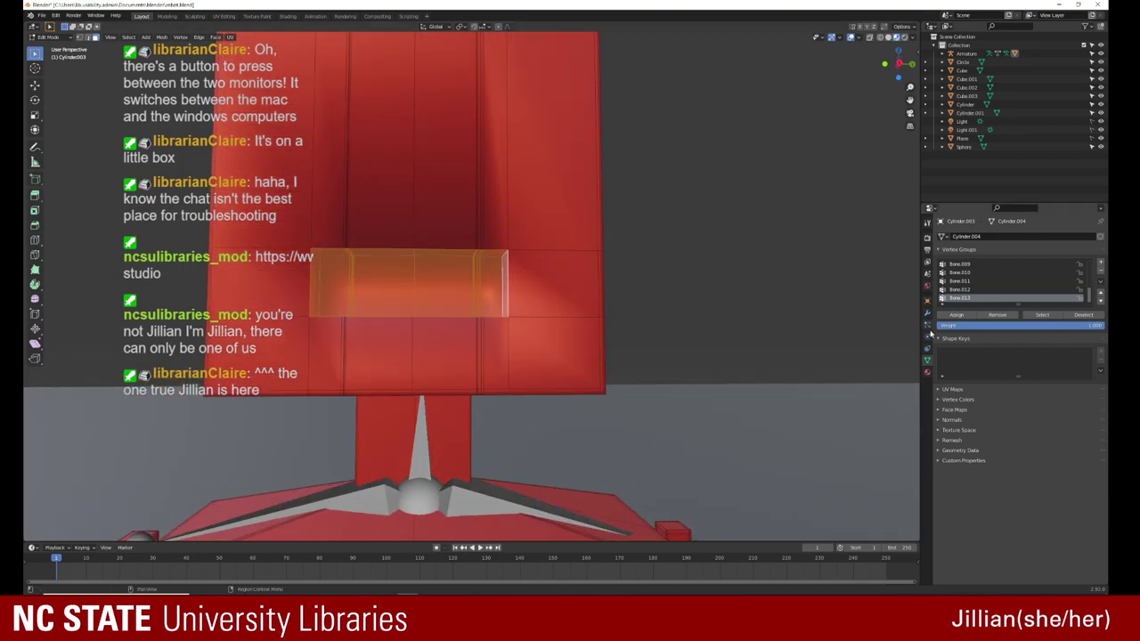
Step: Assign dark grey Material.002 to the mouth faces, then deselect and zoom out to check
left_click(927, 372)
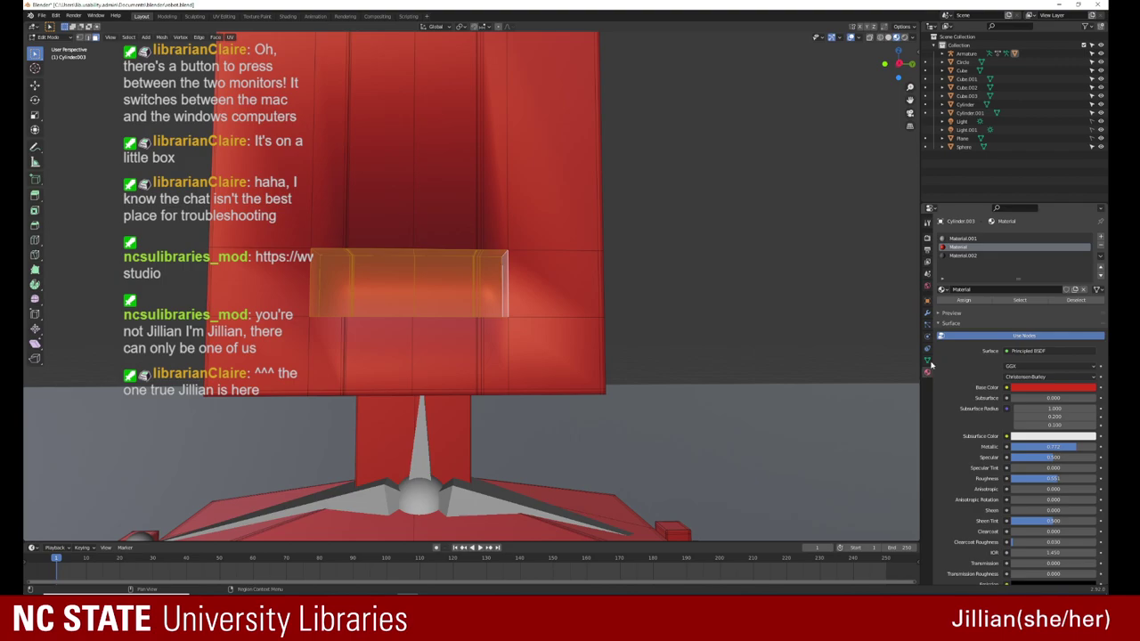
left_click(954, 256)
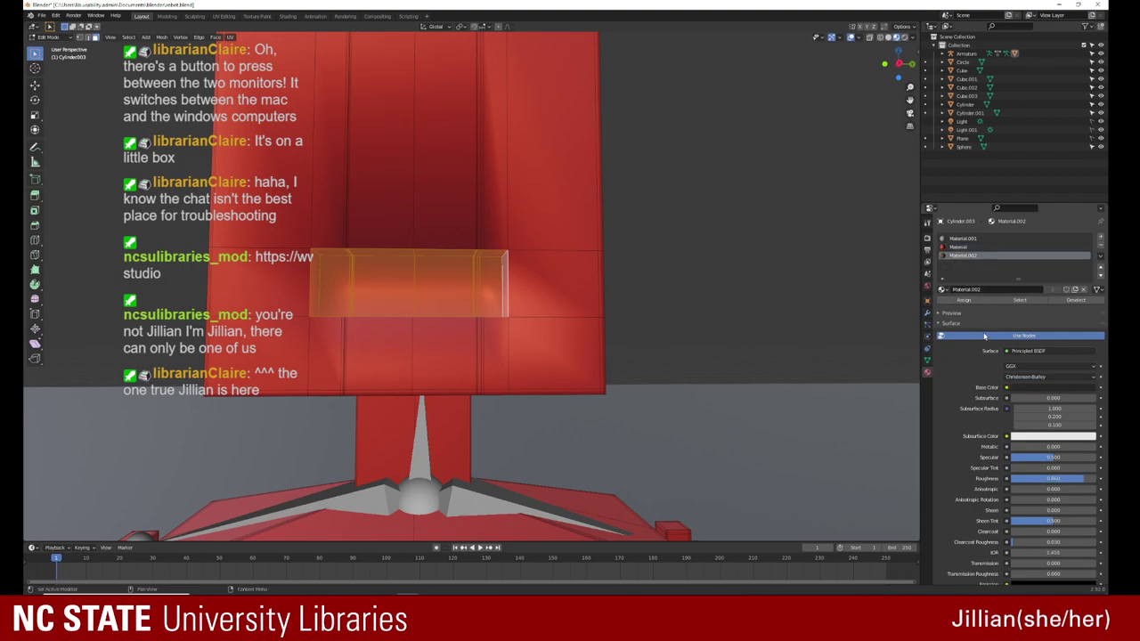
left_click(966, 300)
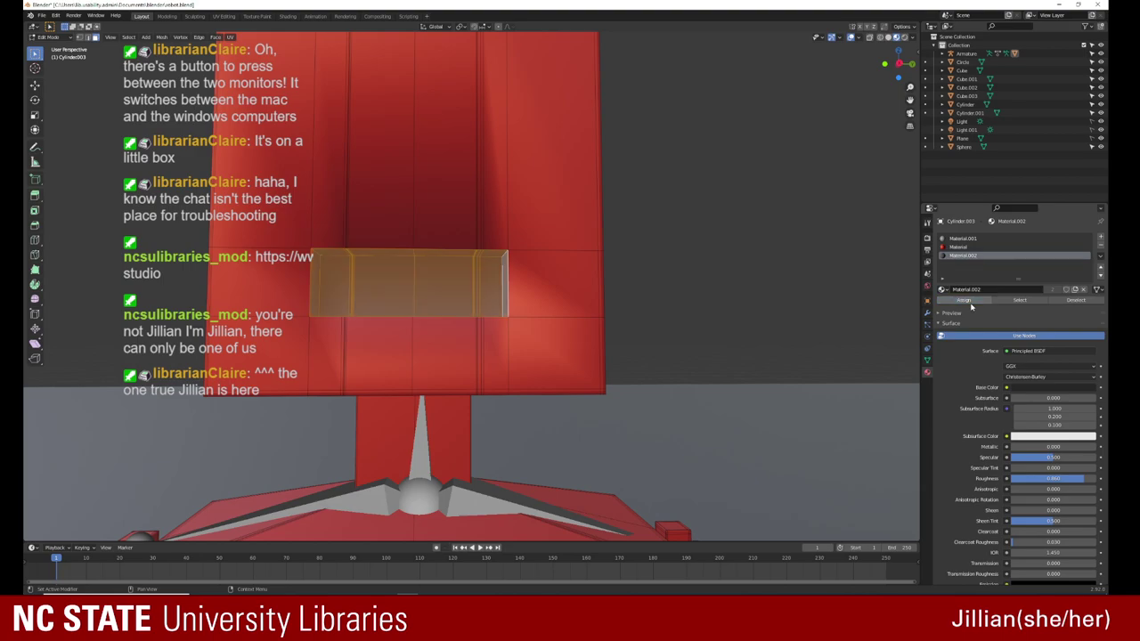
left_click(613, 313)
middle_click_drag(672, 319, 661, 325)
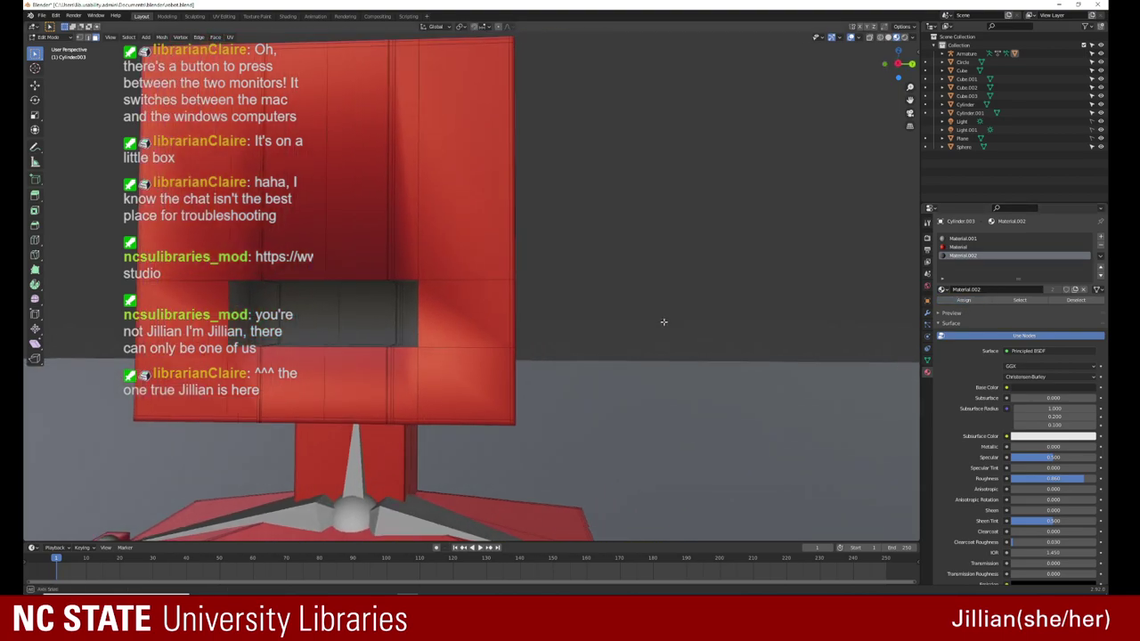
scroll(662, 324, "up", 1)
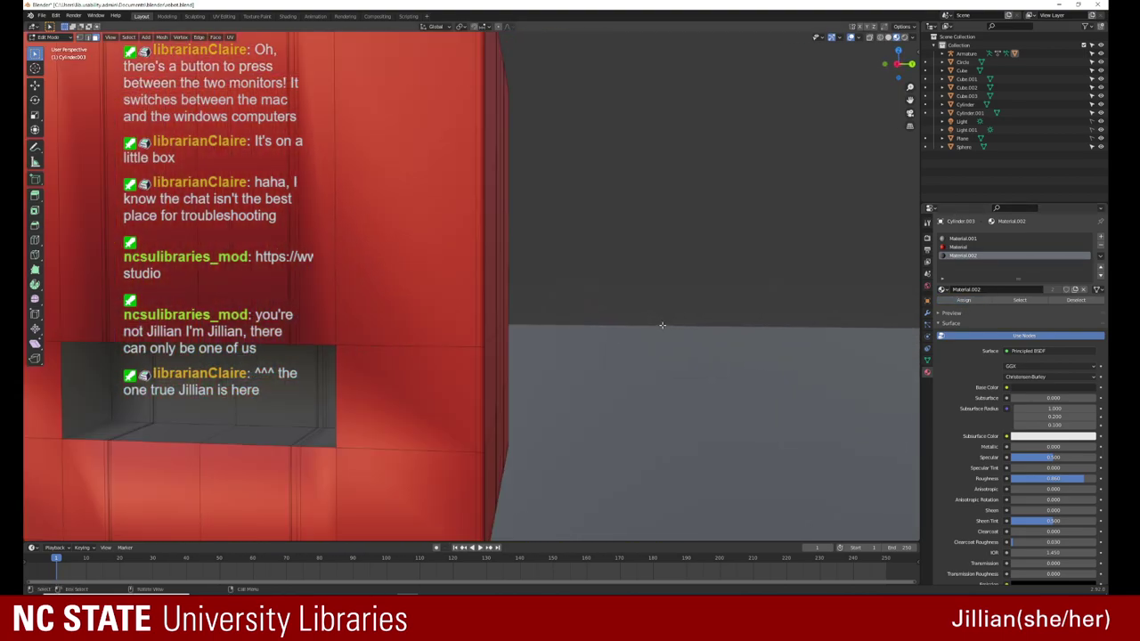
scroll(661, 325, "down", 4)
scroll(662, 325, "down", 3)
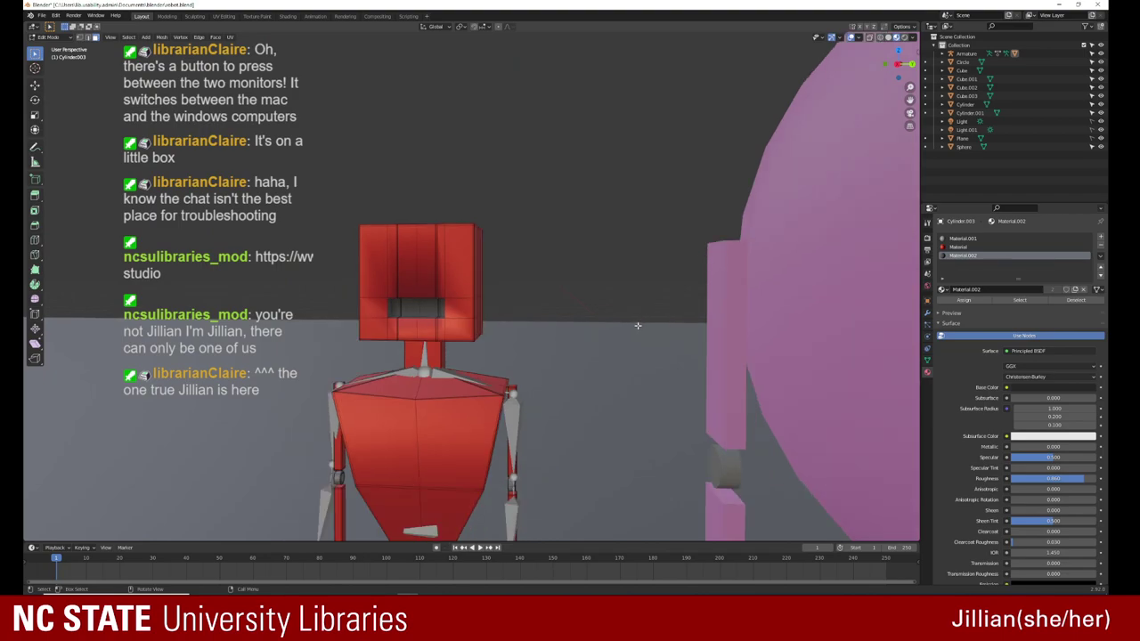
Step: Return to Object Mode and centre the robot in front of the pink sphere
key("Tab")
mouse_move(588, 332)
middle_mouse_down()
mouse_move(649, 324)
mouse_move(547, 332)
mouse_move(565, 352)
middle_mouse_up()
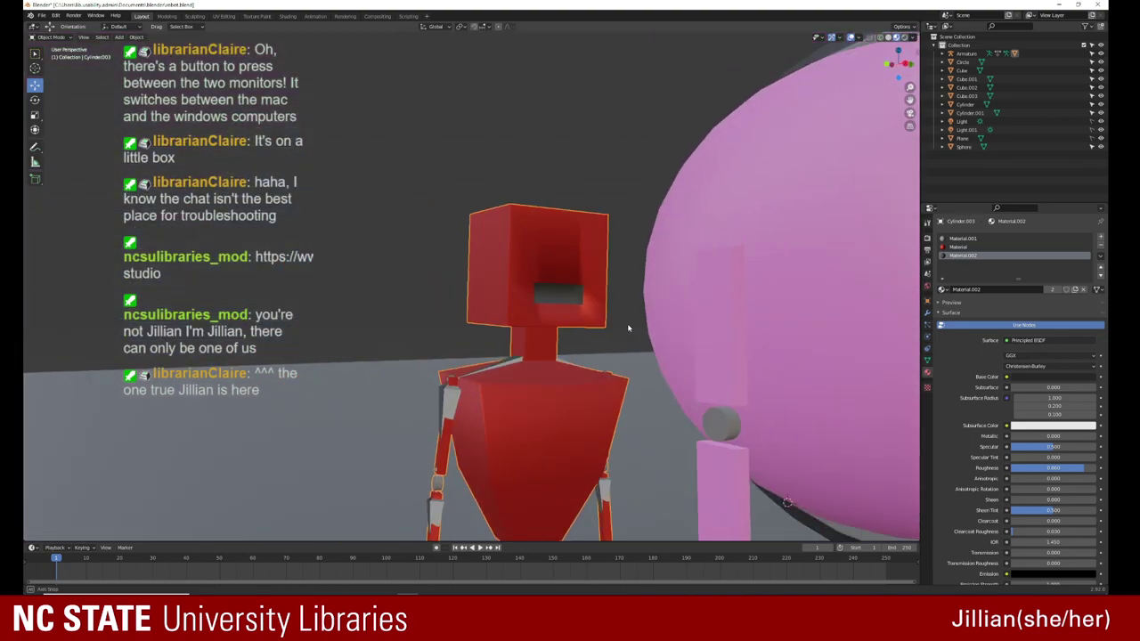
mouse_move(564, 351)
middle_mouse_down()
mouse_move(584, 386)
mouse_move(442, 339)
middle_mouse_up()
right_click(584, 385)
key("Escape")
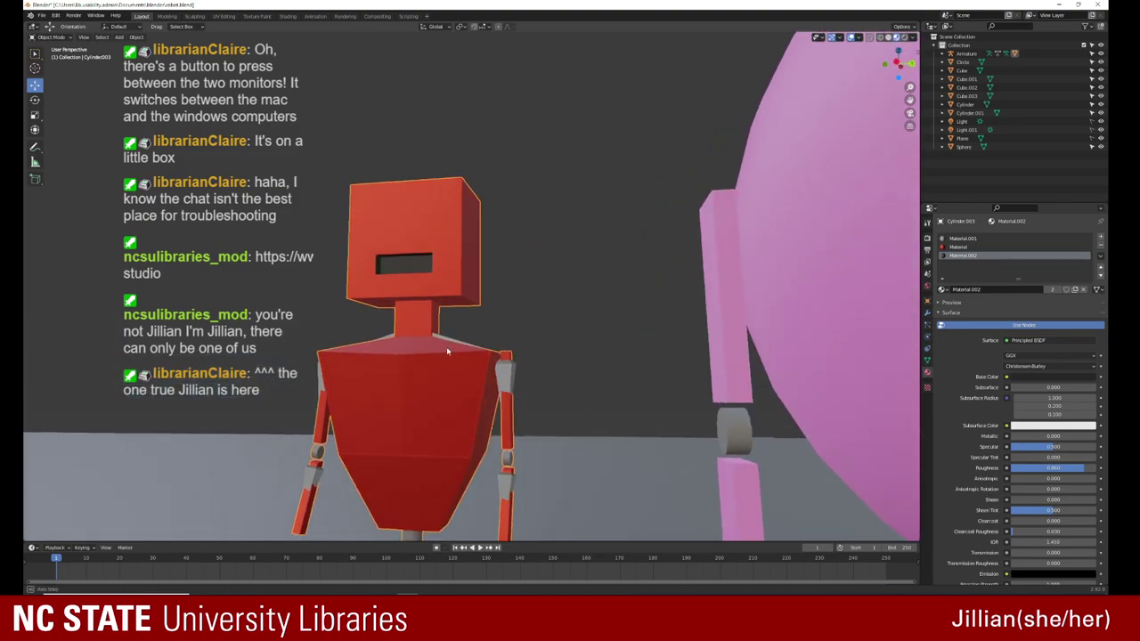
Step: Switch to rendered preview, view the robot from another side, and show the Add menu's Mesh shapes
key("z")
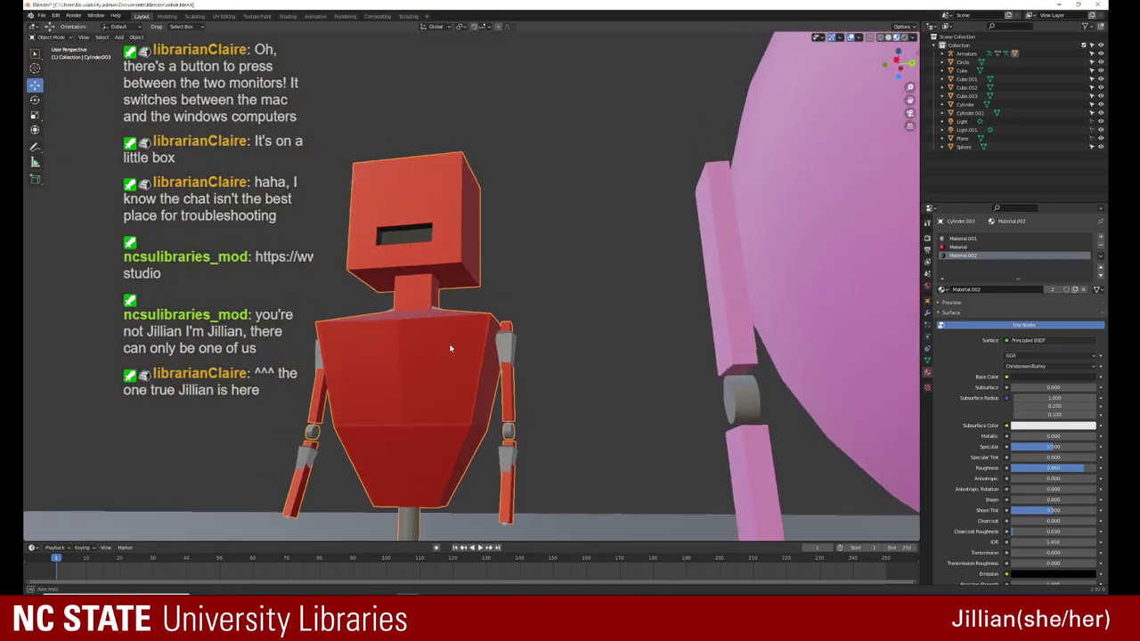
mouse_move(377, 333)
middle_mouse_down()
mouse_move(454, 369)
mouse_move(438, 365)
middle_mouse_up()
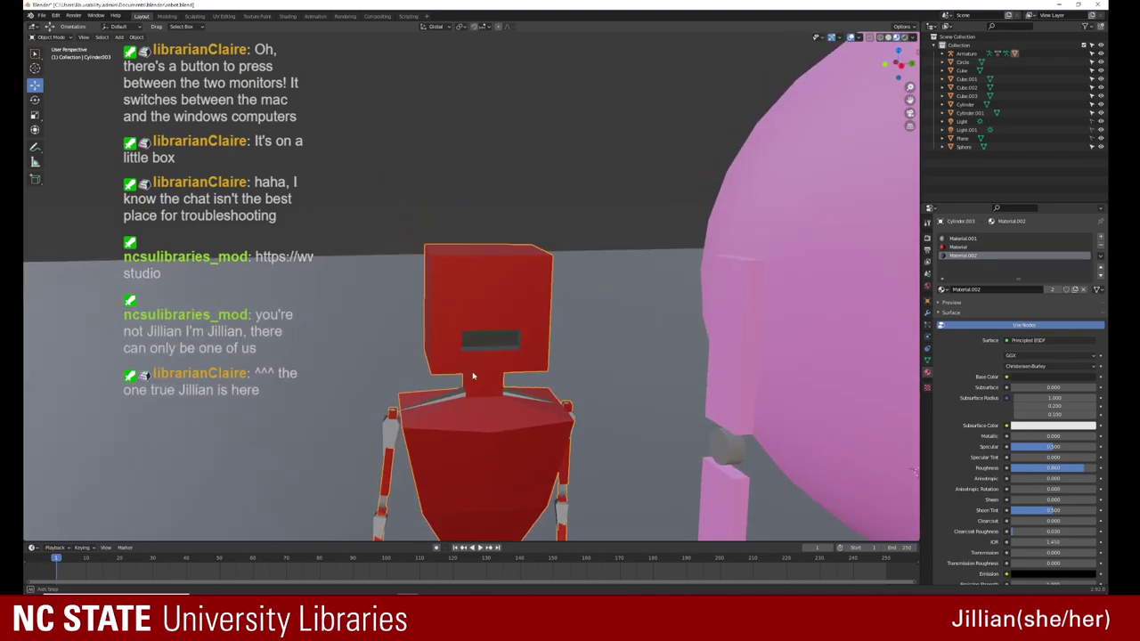
scroll(438, 365, "up", 4)
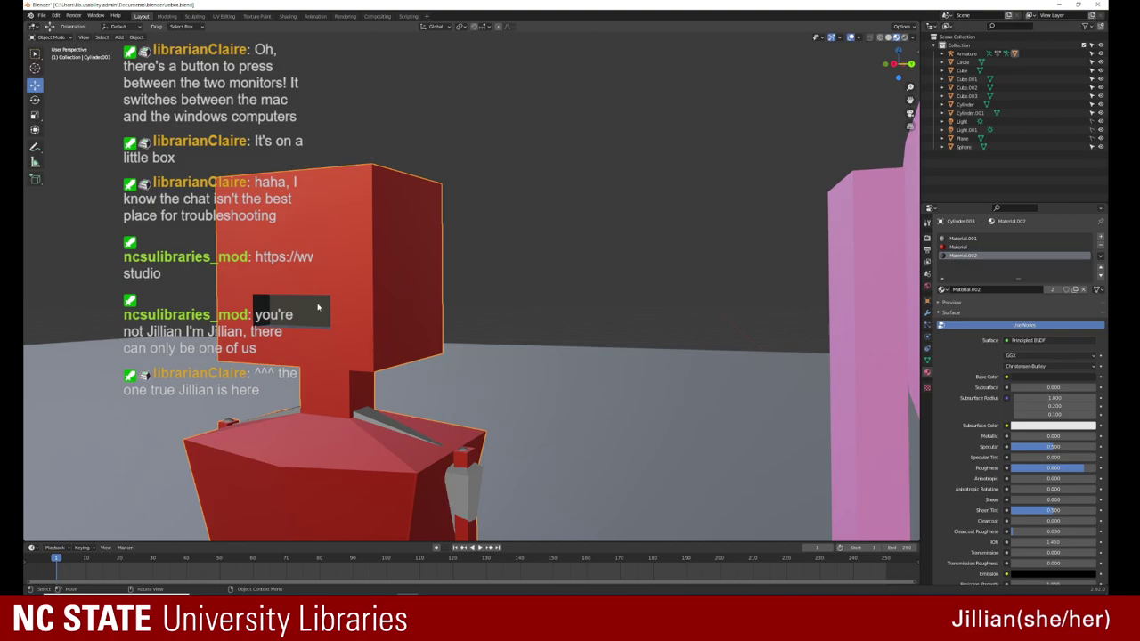
scroll(318, 307, "down", 5)
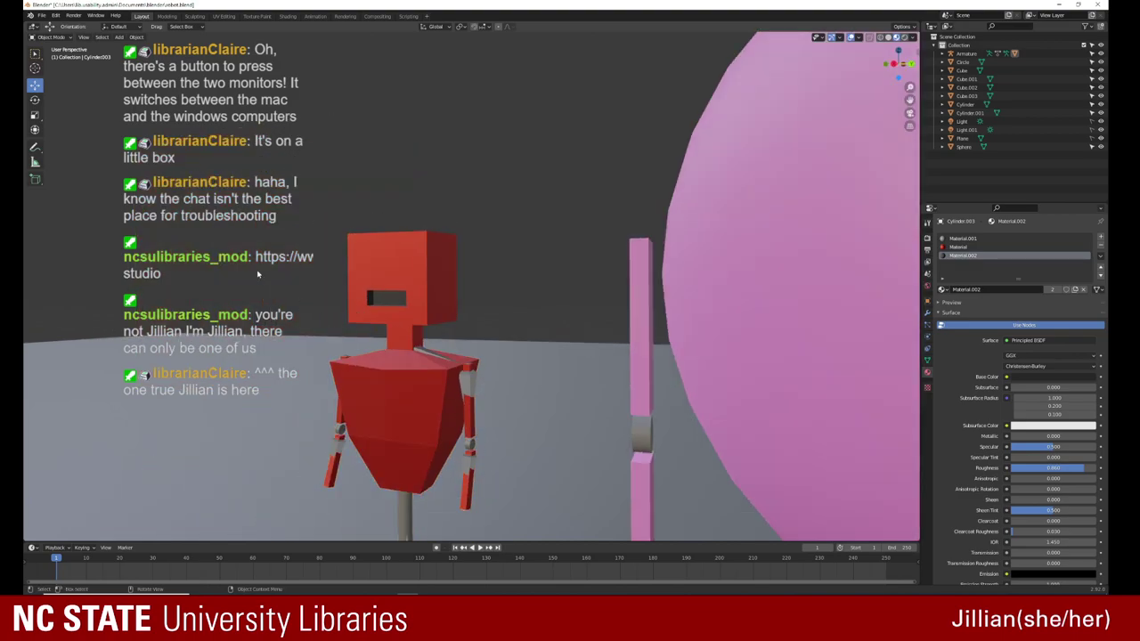
scroll(257, 275, "down", 4)
middle_click_drag(258, 274, 304, 330)
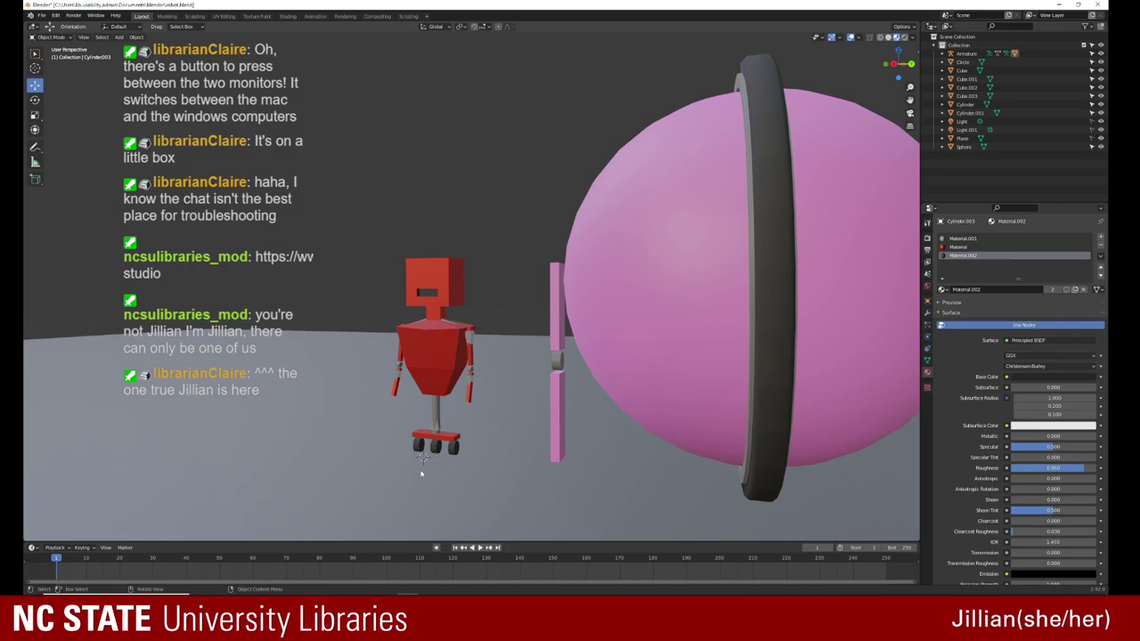
key("shift+a")
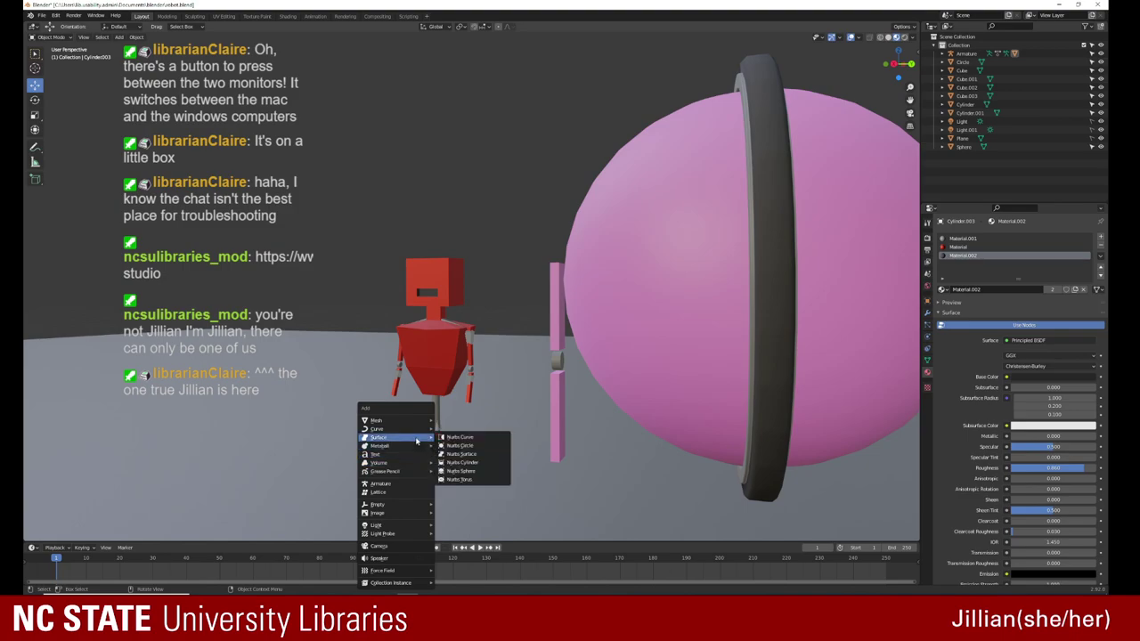
mouse_move(395, 421)
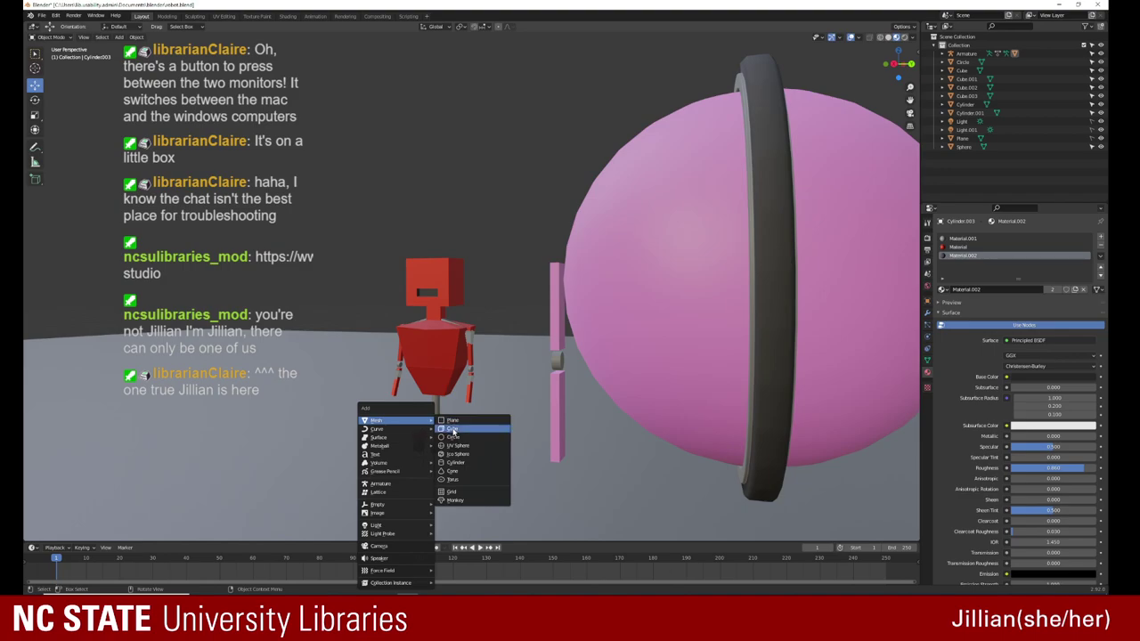
Step: Add a new cube and lift it up to the robot's head
left_click(454, 429)
left_click_drag(423, 426, 443, 297)
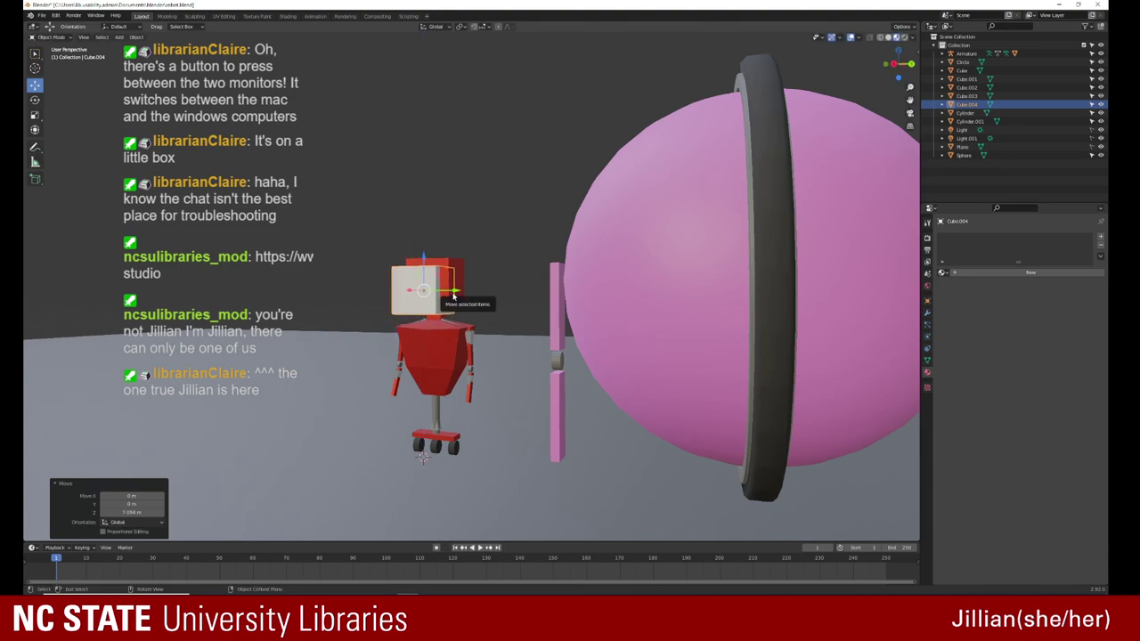
middle_click_drag(443, 297, 439, 356)
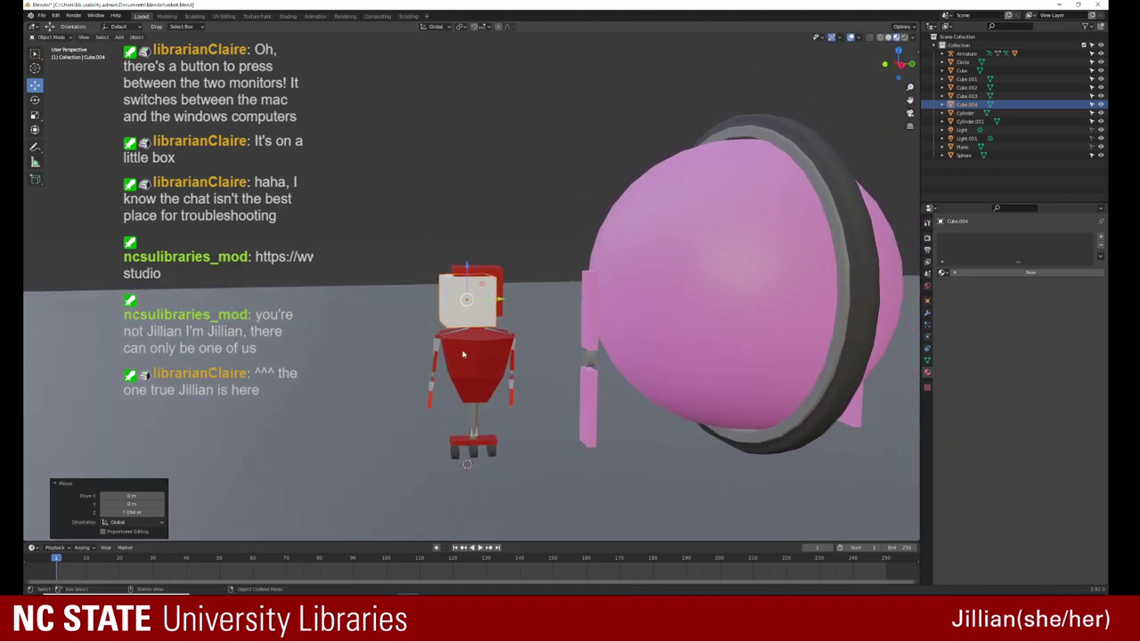
Step: Scale the cube flat front to back and narrow its width into a slab
key("shift+space")
key("r")
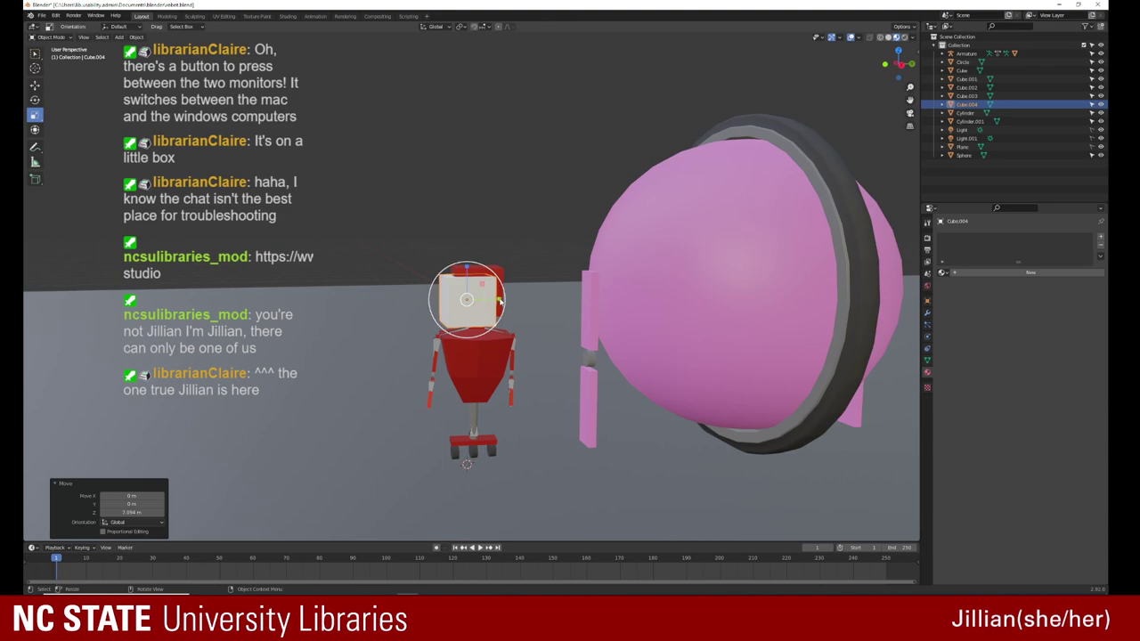
left_click_drag(500, 301, 470, 301)
middle_click_drag(469, 301, 474, 342)
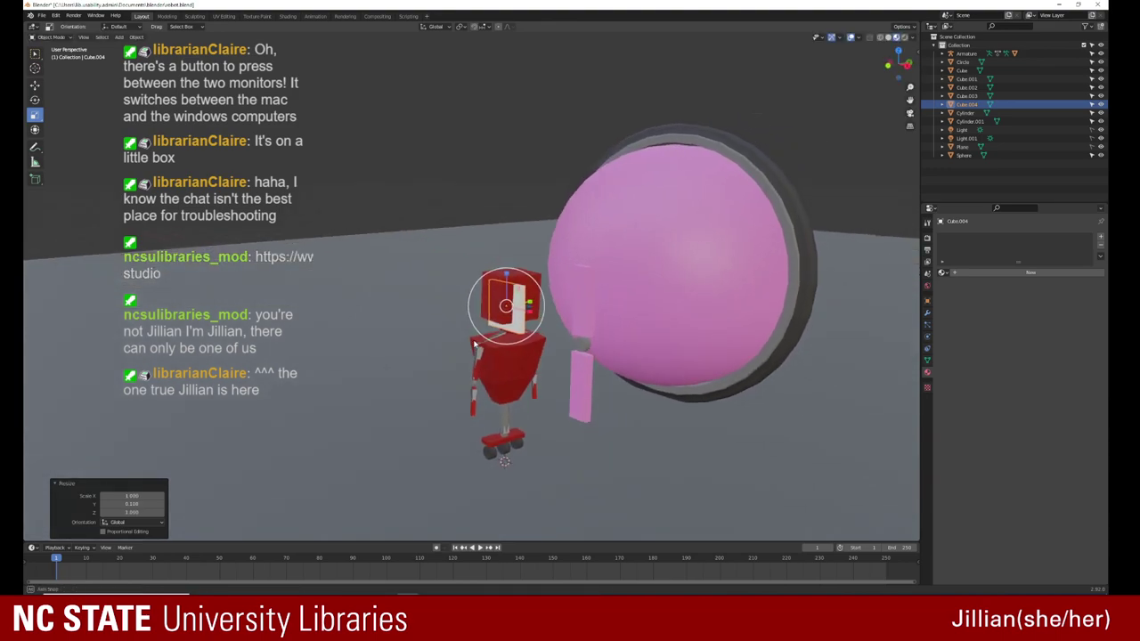
scroll(499, 352, "up", 1)
scroll(534, 365, "up", 1)
scroll(570, 378, "up", 2)
scroll(616, 402, "up", 1)
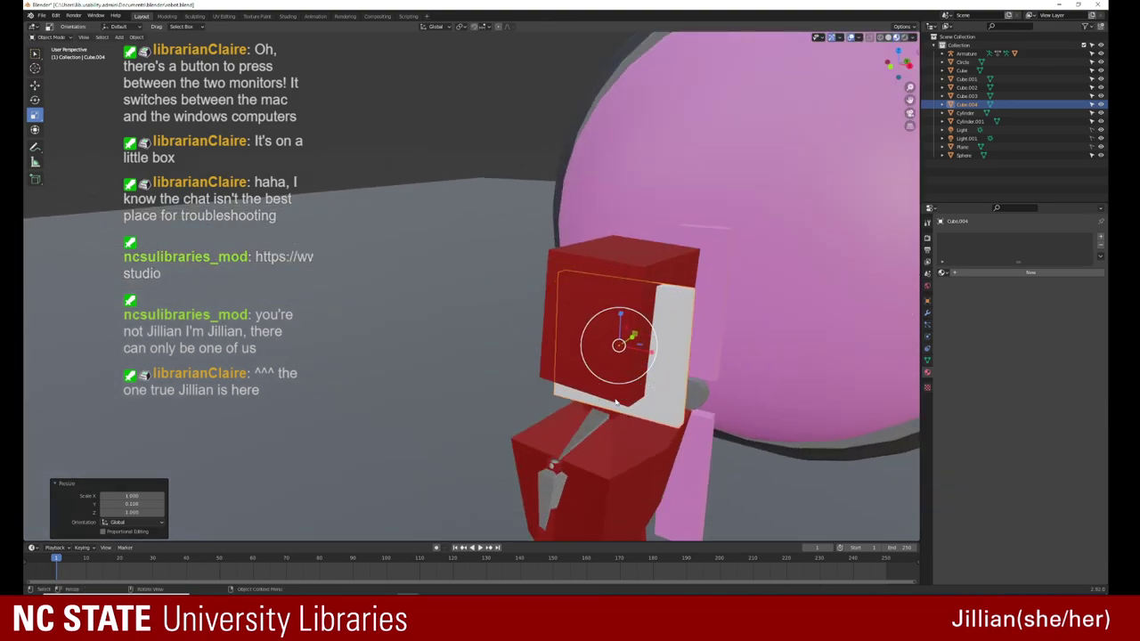
left_click_drag(652, 353, 619, 344)
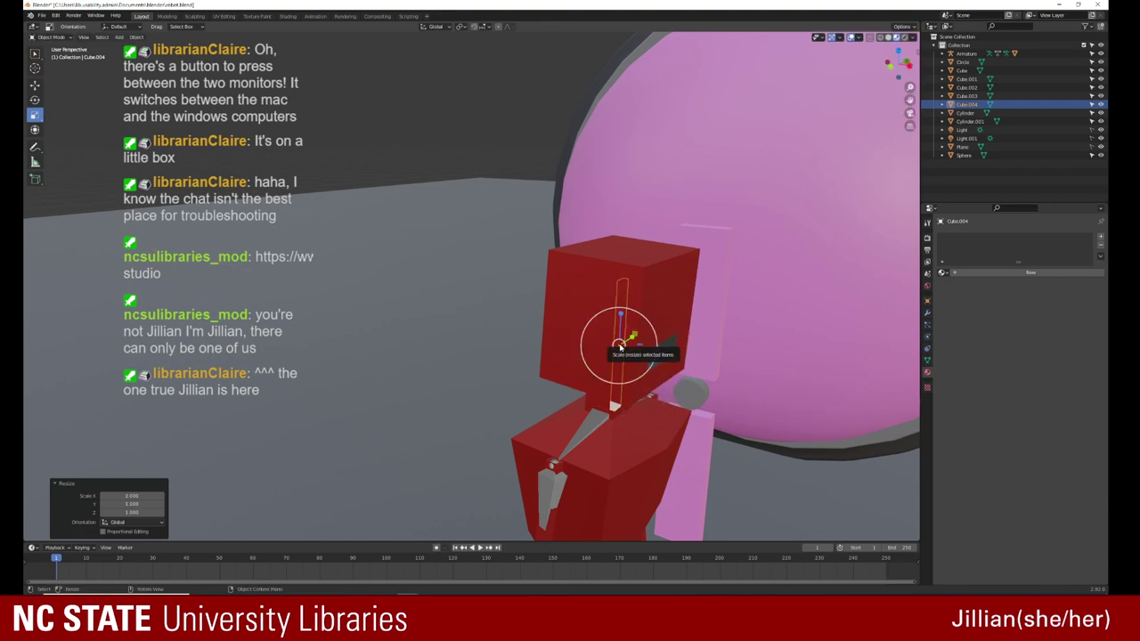
Step: Move the thin piece onto the front face of the robot's head
key("g")
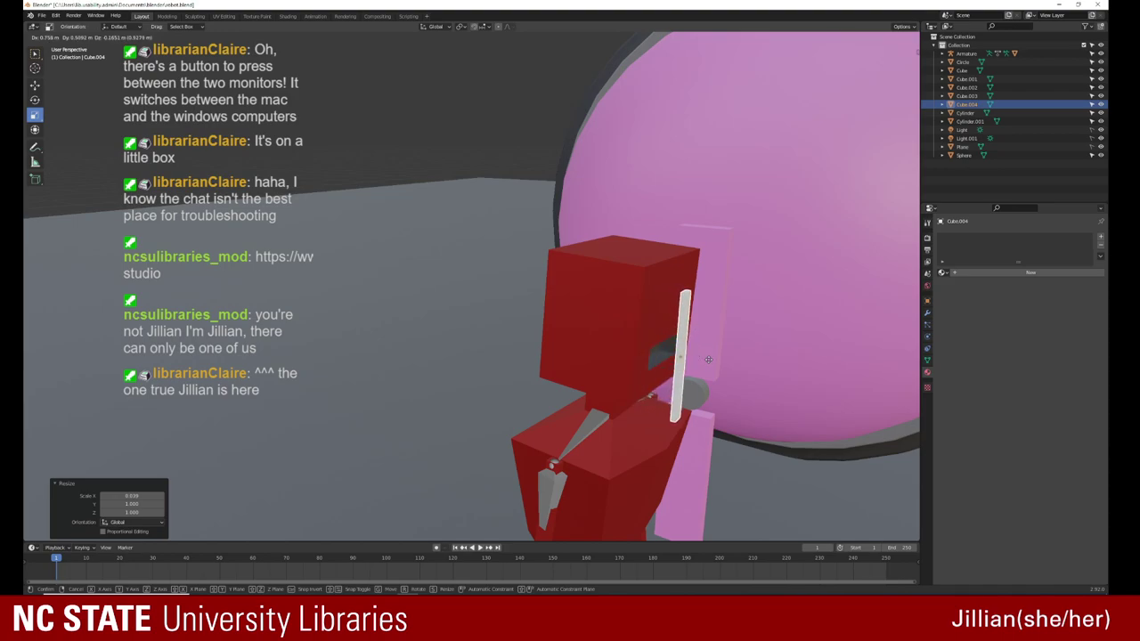
left_click(709, 359)
middle_click_drag(709, 358, 682, 395)
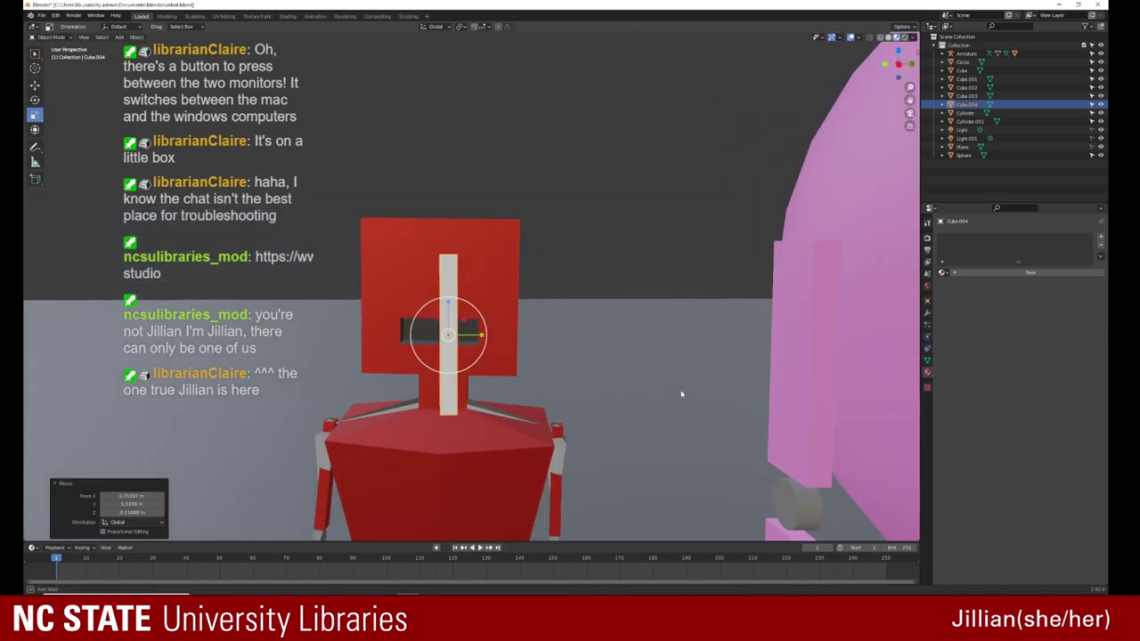
scroll(408, 395, "up", 5)
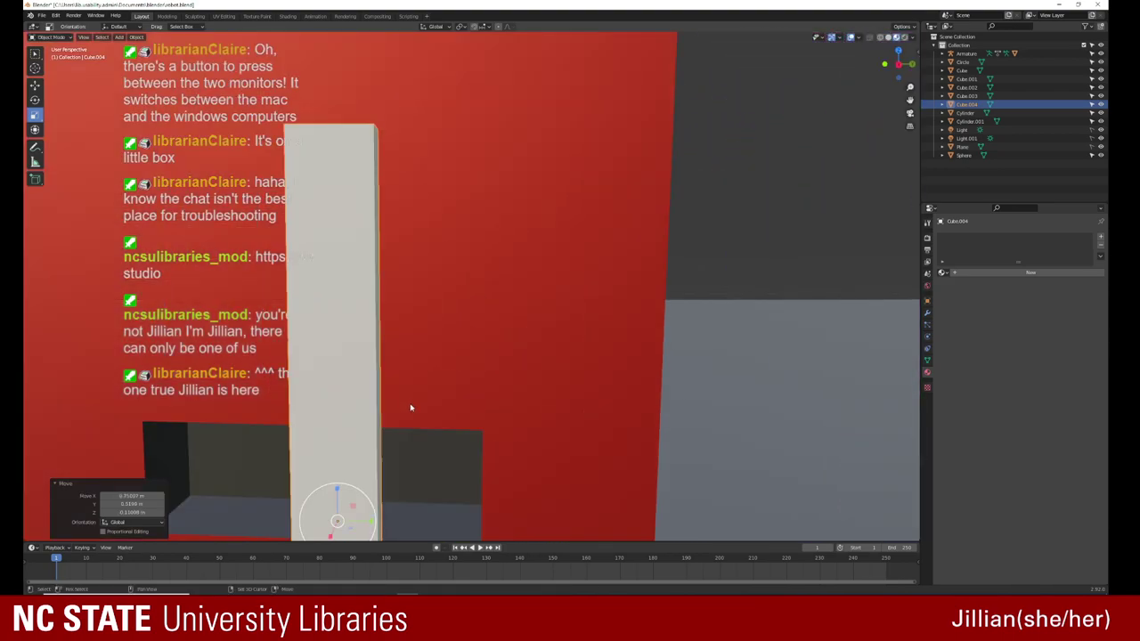
scroll(407, 407, "down", 2)
scroll(434, 324, "down", 1)
scroll(436, 328, "down", 1)
scroll(436, 328, "down", 1)
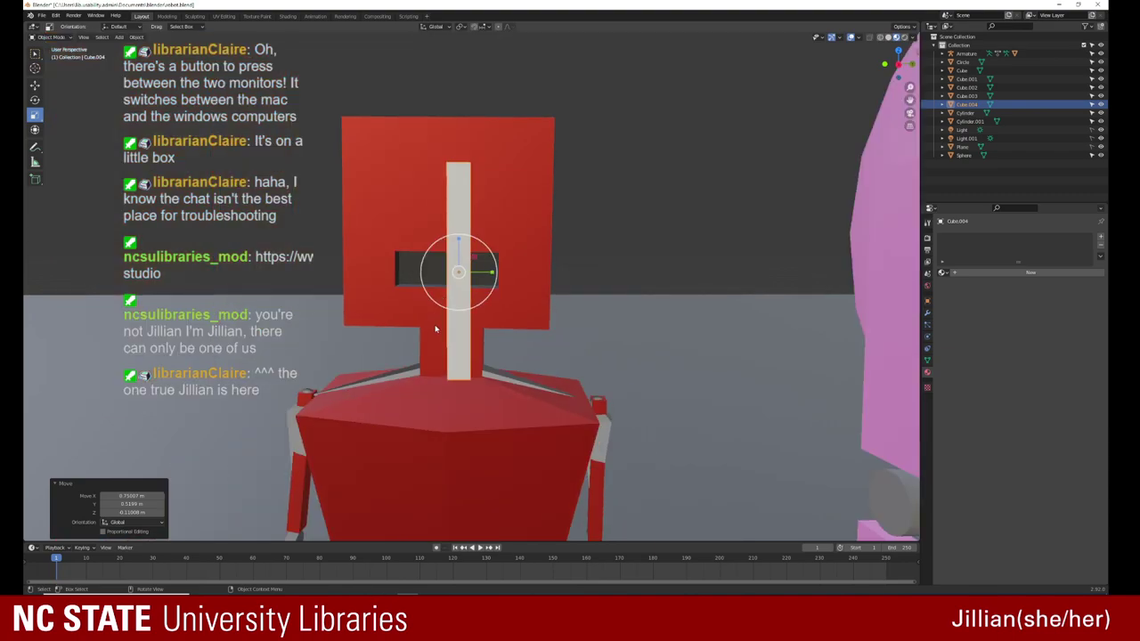
scroll(434, 331, "up", 1)
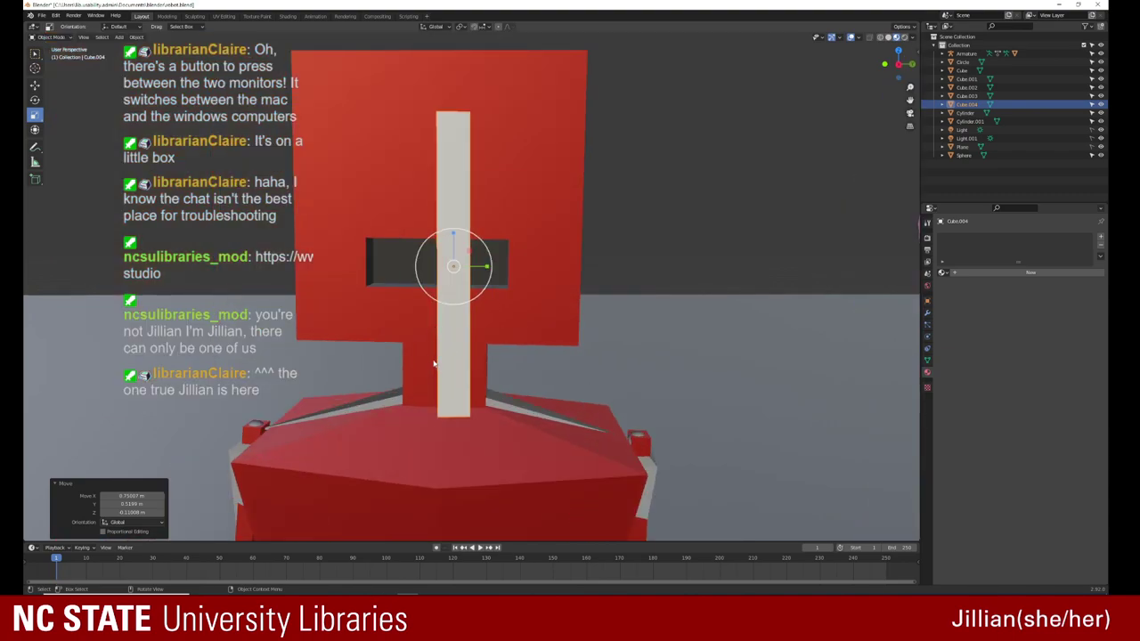
Step: Shrink the piece along Y, X and Z into a thin vertical bar
key("s")
key("y")
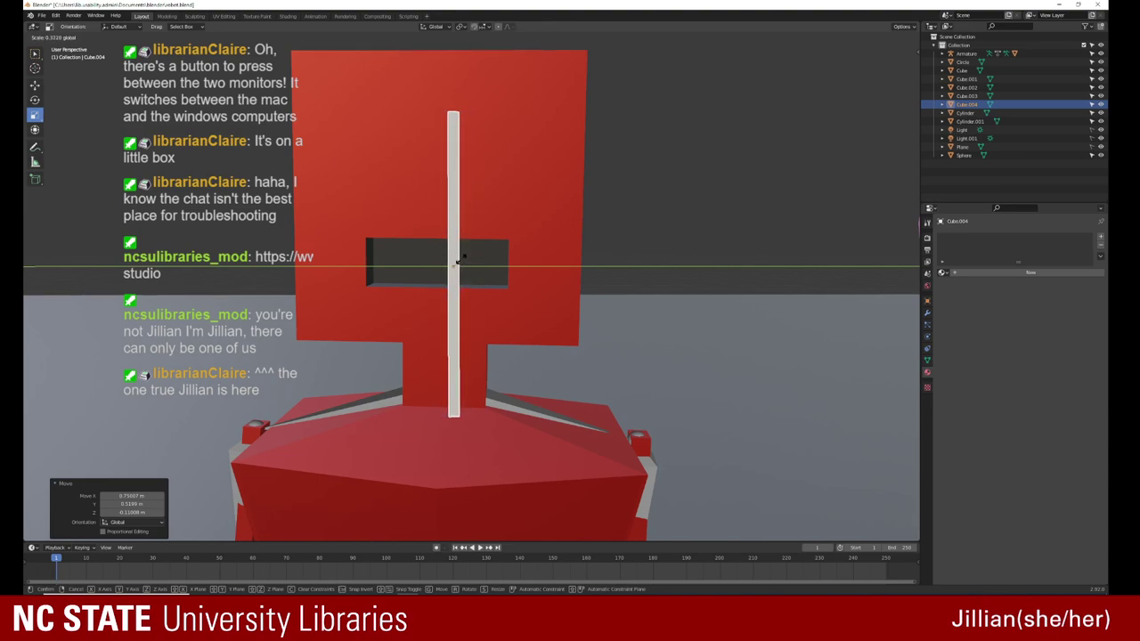
left_click(456, 261)
mouse_move(455, 261)
middle_mouse_down()
mouse_move(469, 276)
mouse_move(656, 297)
middle_mouse_up()
key("s")
key("x")
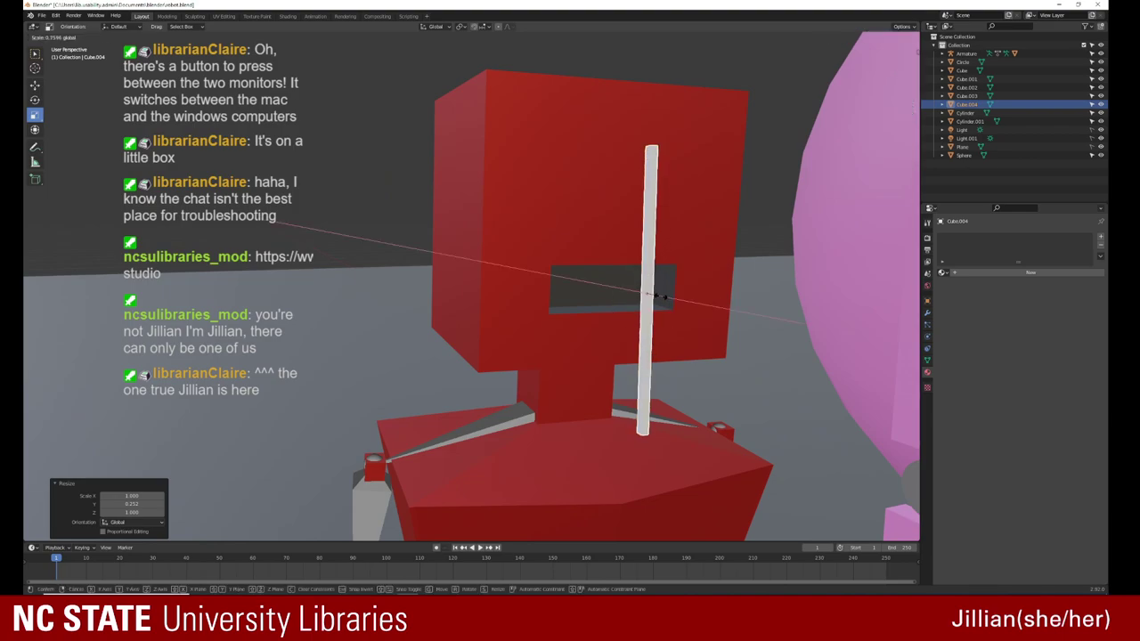
left_click(611, 328)
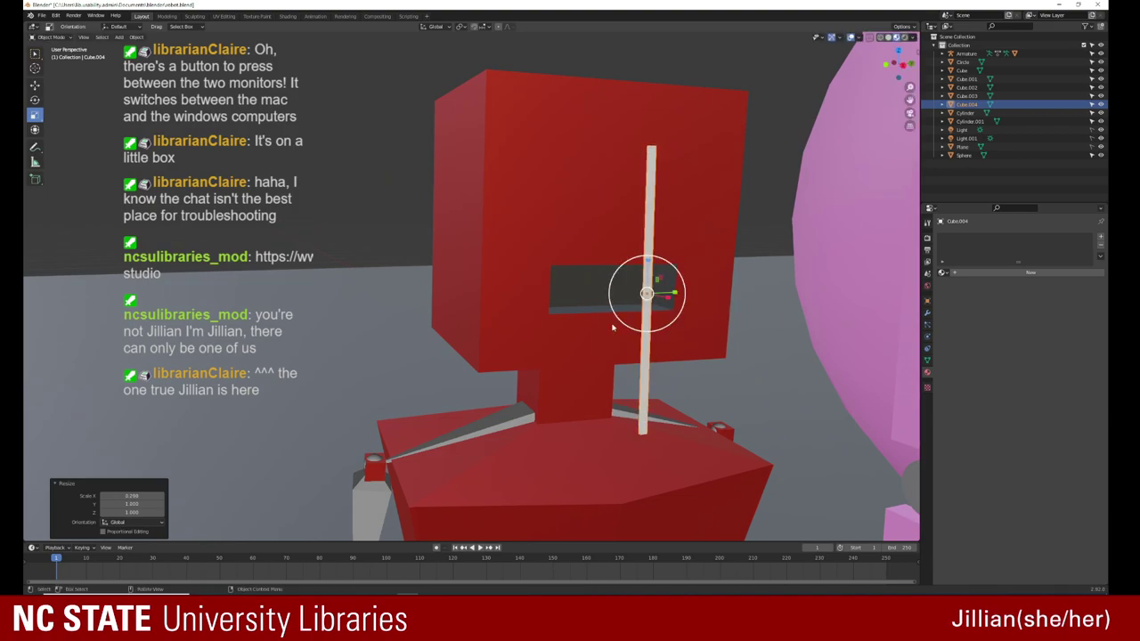
key("KP_1")
key("s")
key("z")
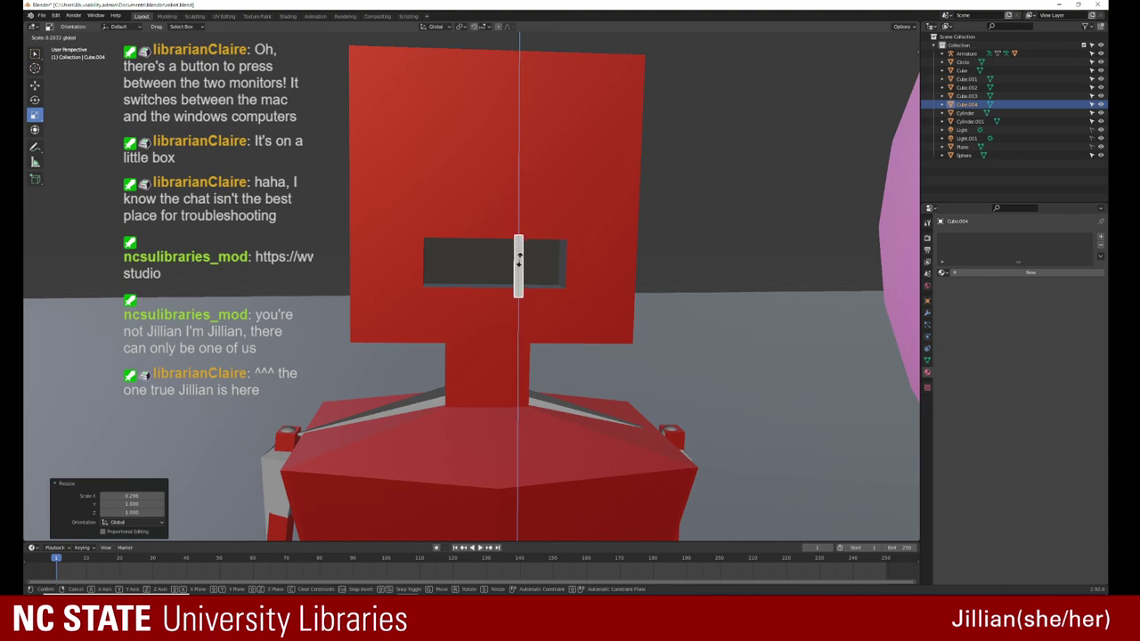
Step: Confirm the bar's shortened height and orbit around the head to check it
left_click(518, 258)
mouse_move(518, 263)
middle_mouse_down()
mouse_move(555, 288)
mouse_move(580, 258)
middle_mouse_up()
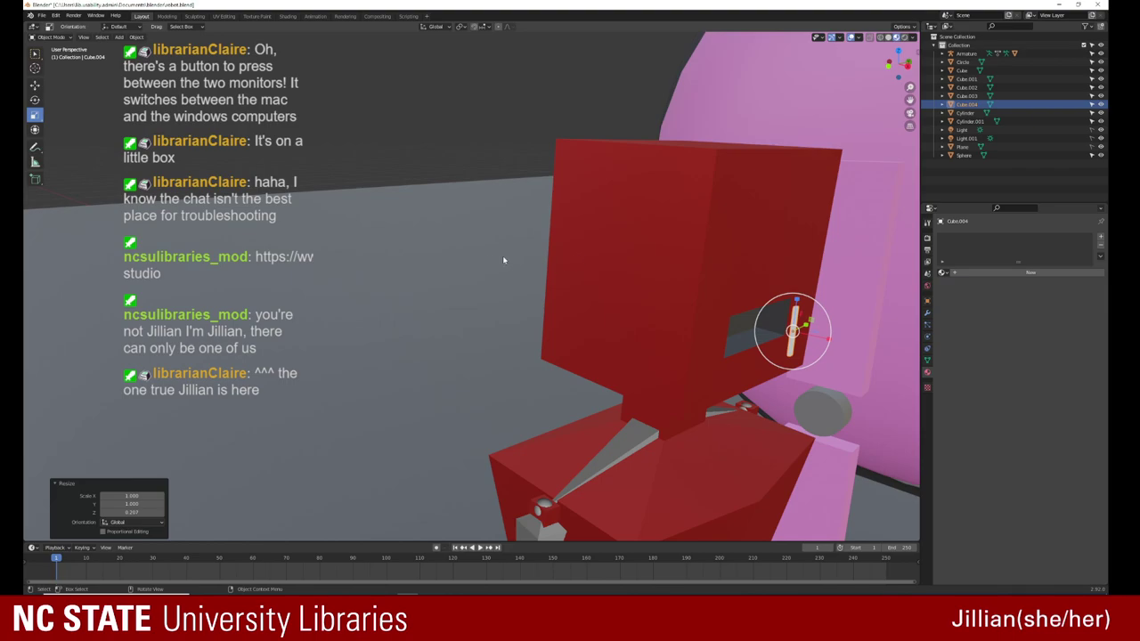
middle_click_drag(641, 295, 596, 279)
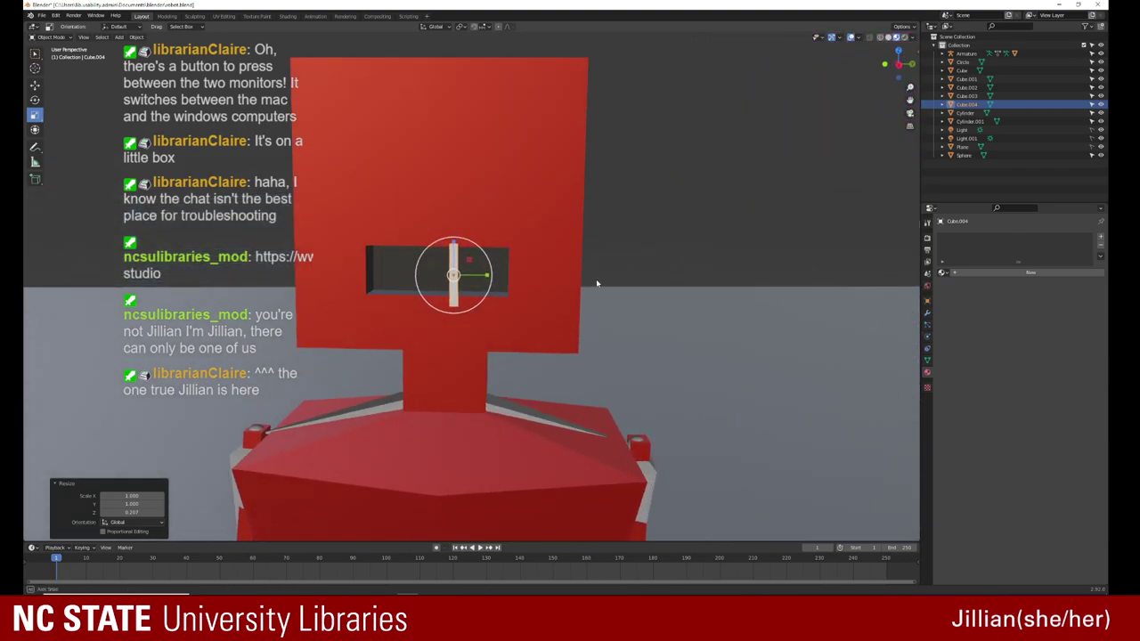
scroll(480, 295, "up", 5)
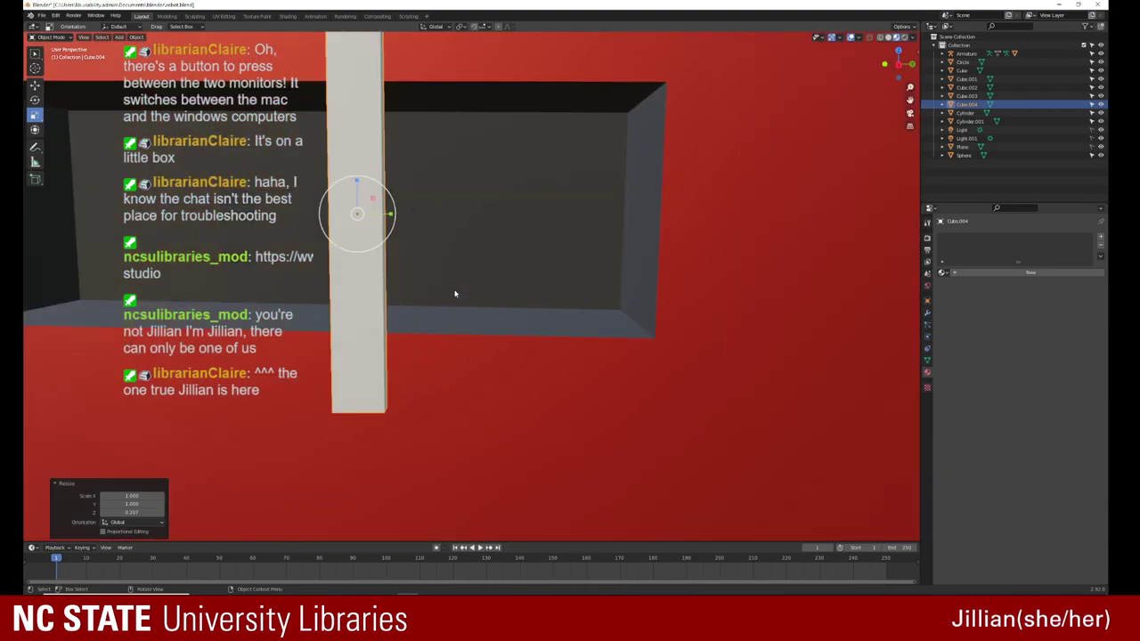
scroll(455, 294, "down", 2)
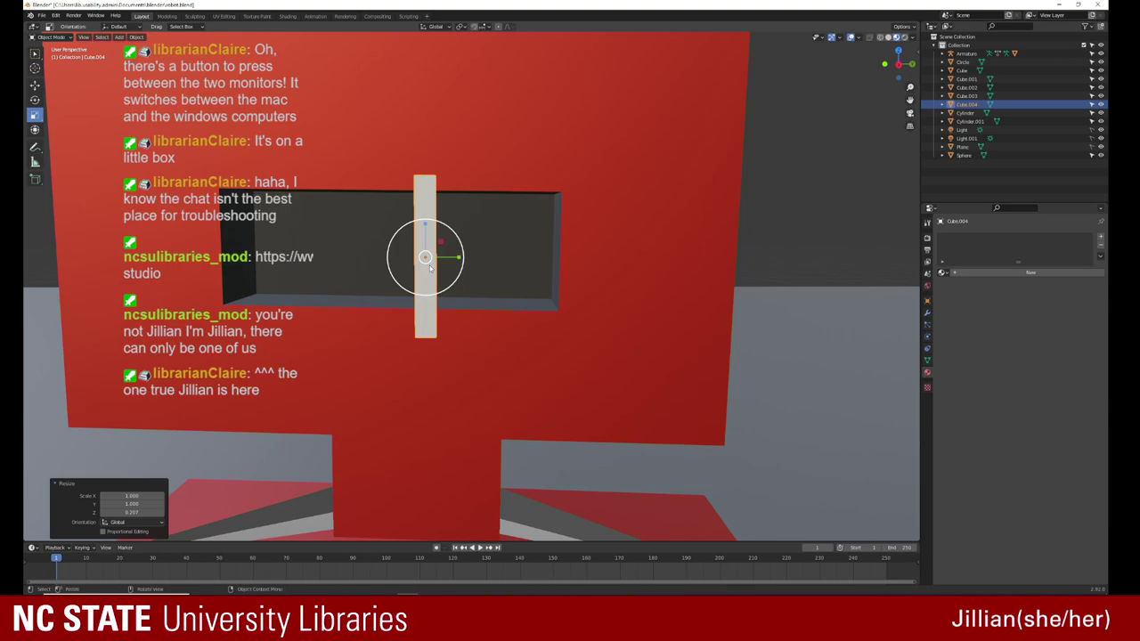
Step: Slide the bar left toward the mouth slot's left edge
key("shift+space")
key("g")
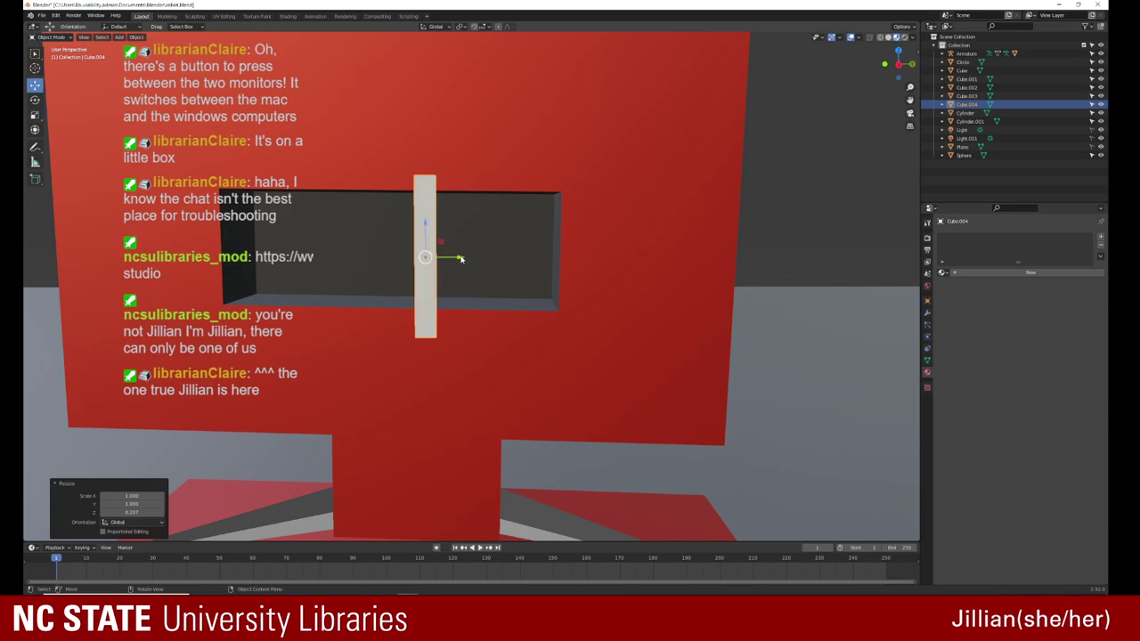
left_click_drag(460, 258, 246, 258)
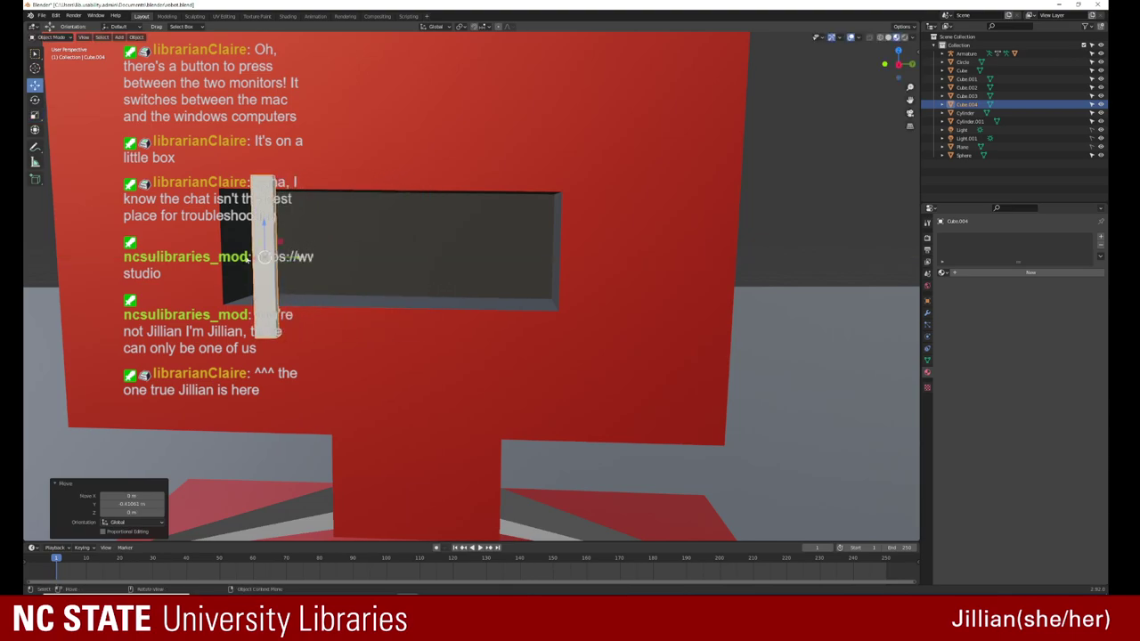
left_click_drag(280, 242, 284, 242)
mouse_move(283, 242)
middle_mouse_down()
mouse_move(157, 289)
mouse_move(301, 240)
middle_mouse_up()
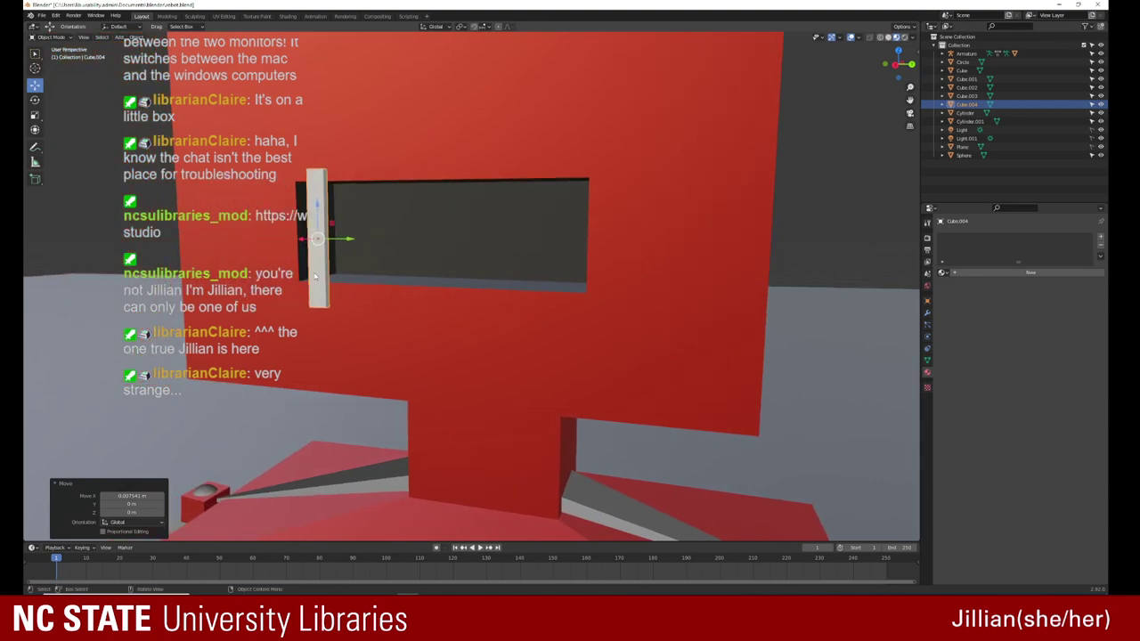
left_click_drag(301, 240, 351, 224)
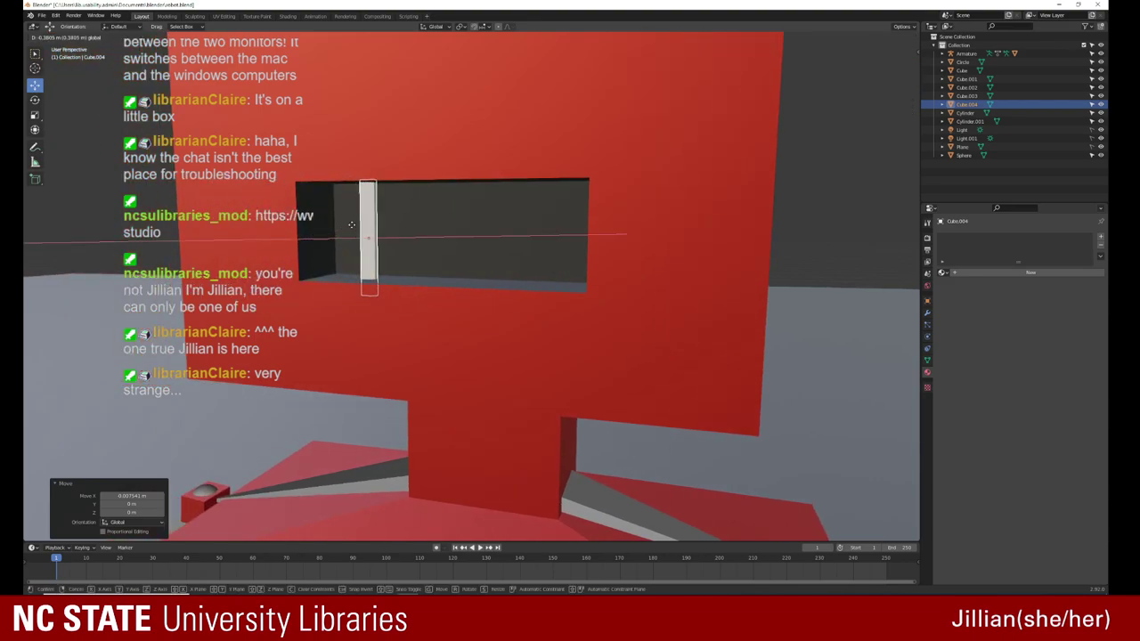
left_click(351, 224)
Step: Nudge the bar along Y into place and show its modifier settings
mouse_move(351, 225)
middle_mouse_down()
mouse_move(437, 275)
mouse_move(509, 283)
middle_mouse_up()
mouse_move(410, 287)
middle_mouse_down()
mouse_move(499, 292)
mouse_move(417, 243)
middle_mouse_up()
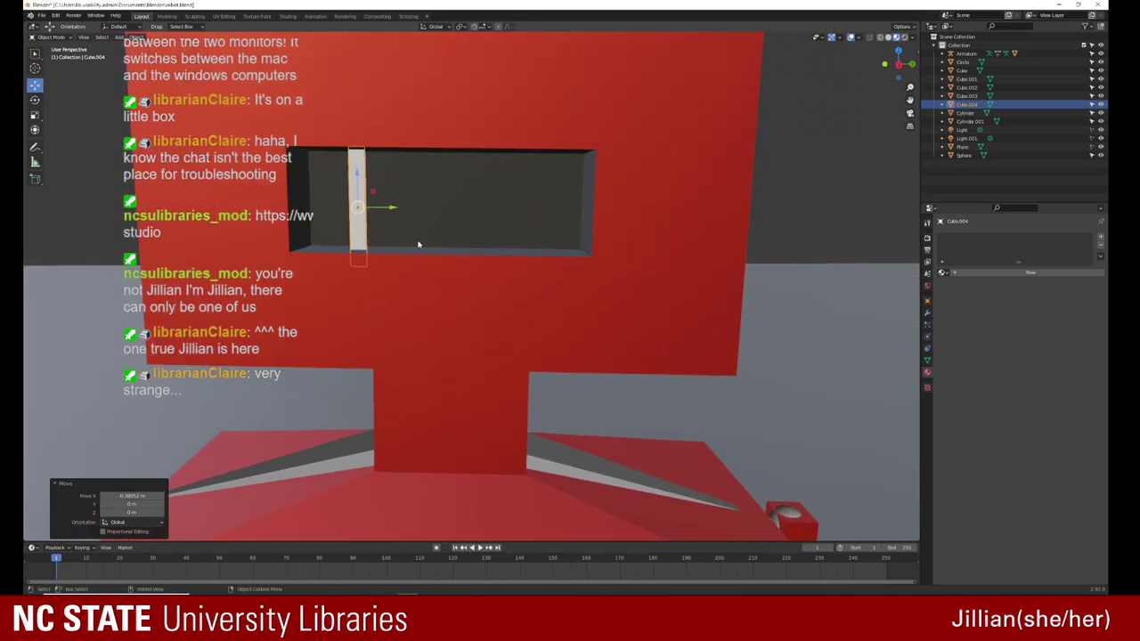
key("g")
key("y")
left_click(378, 209)
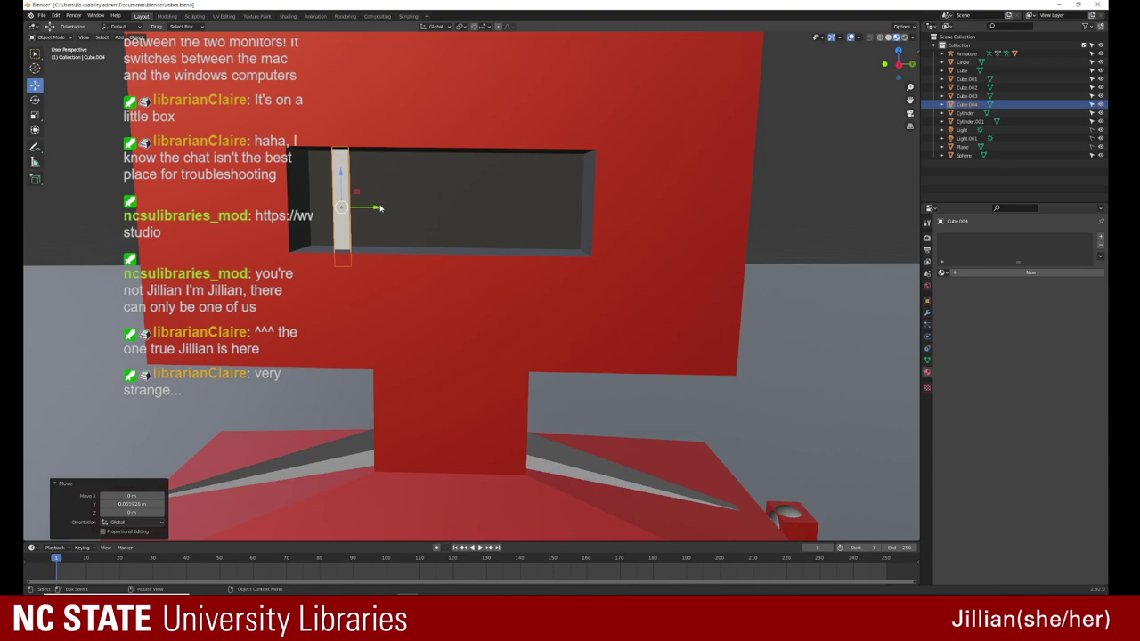
left_click(927, 315)
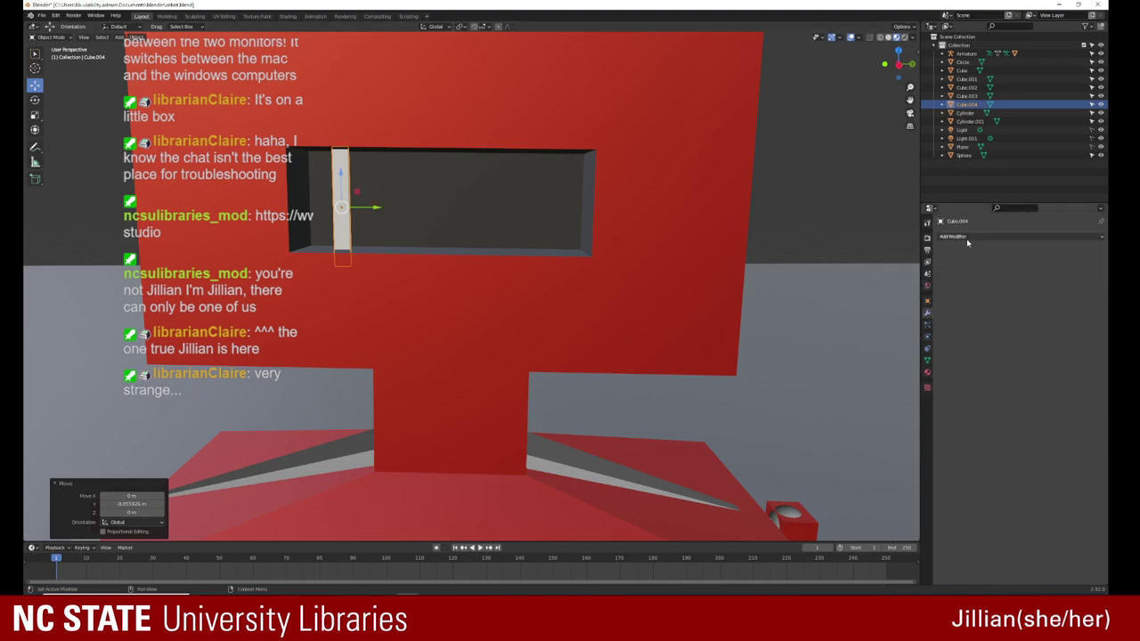
Step: Add an Array modifier to the bar with relative offset 3.6
left_click(965, 238)
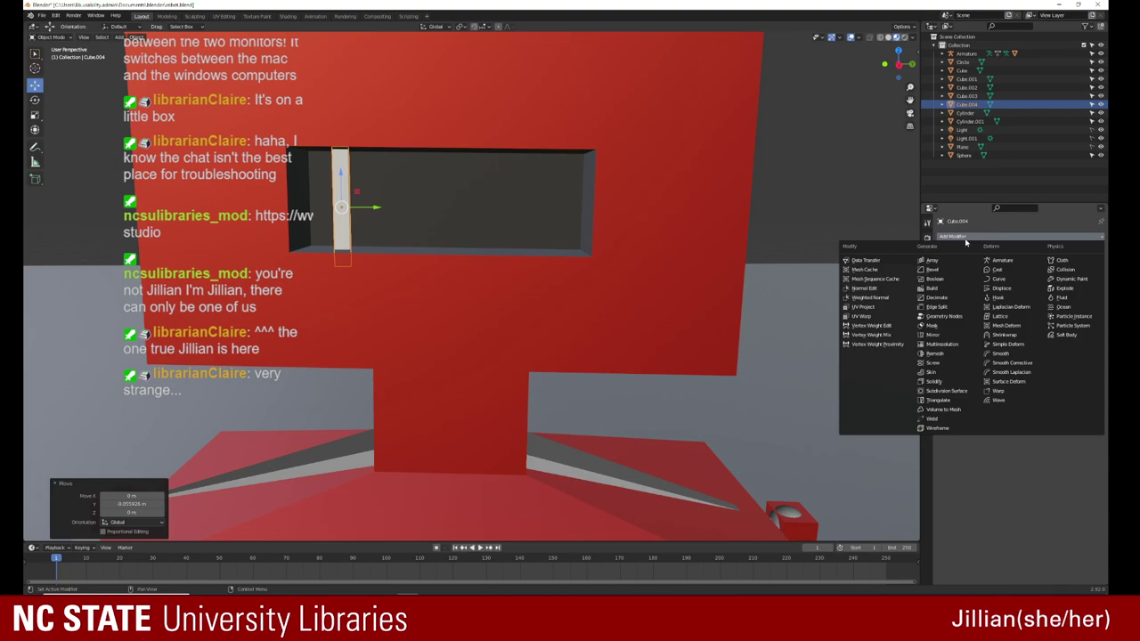
left_click(931, 260)
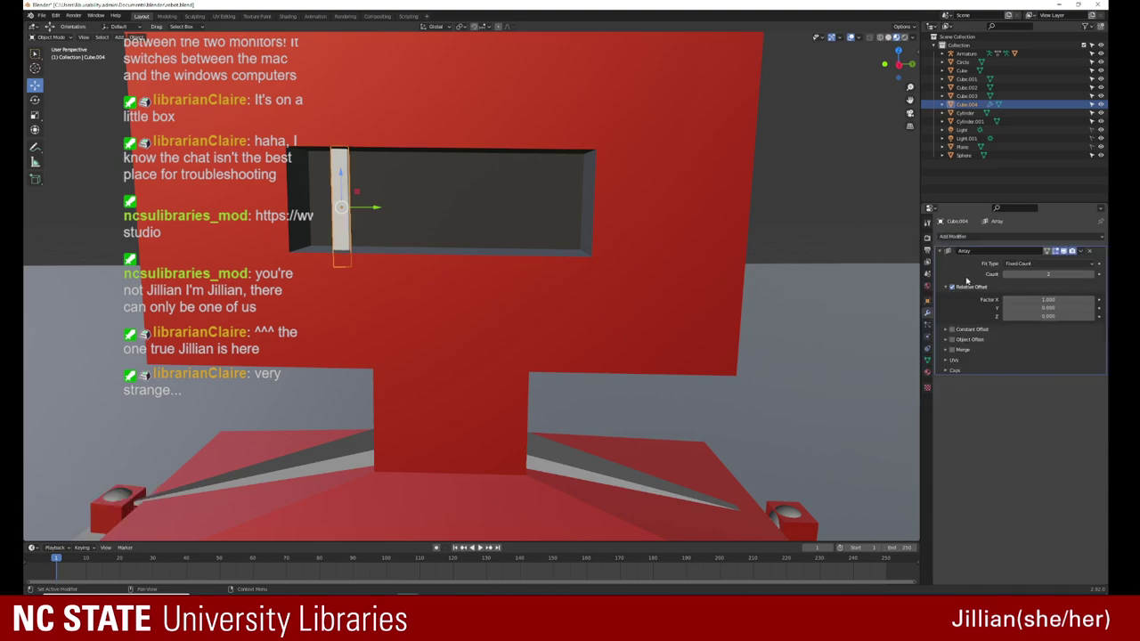
mouse_move(1048, 307)
left_mouse_down()
mouse_move(1077, 307)
mouse_move(1060, 307)
left_mouse_up()
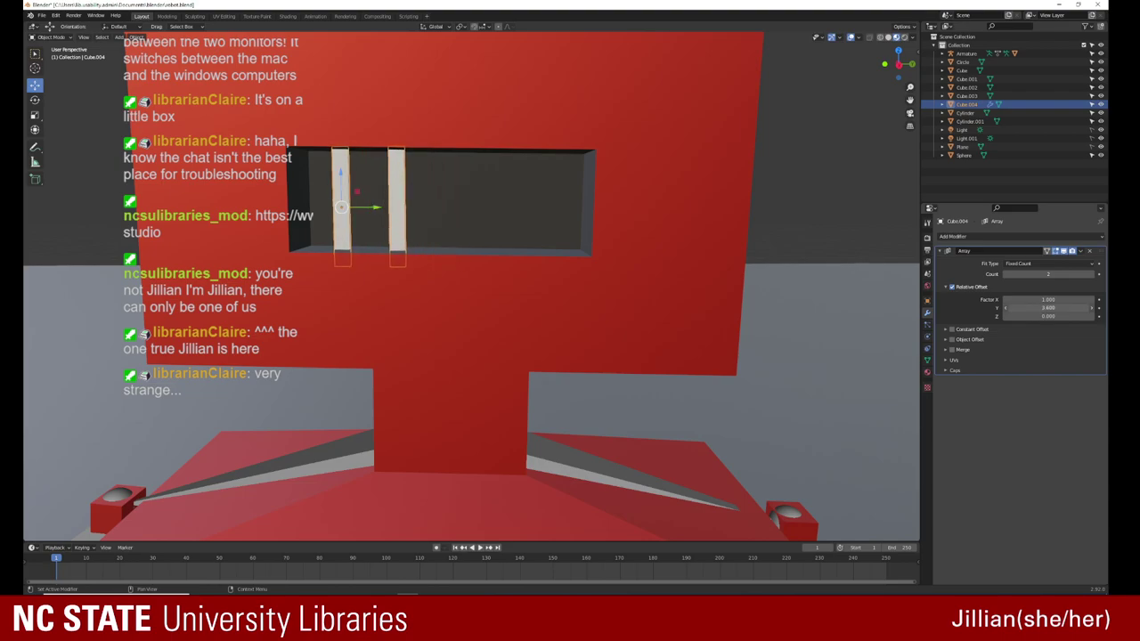
left_click(1048, 307)
type("3.6")
key("Return")
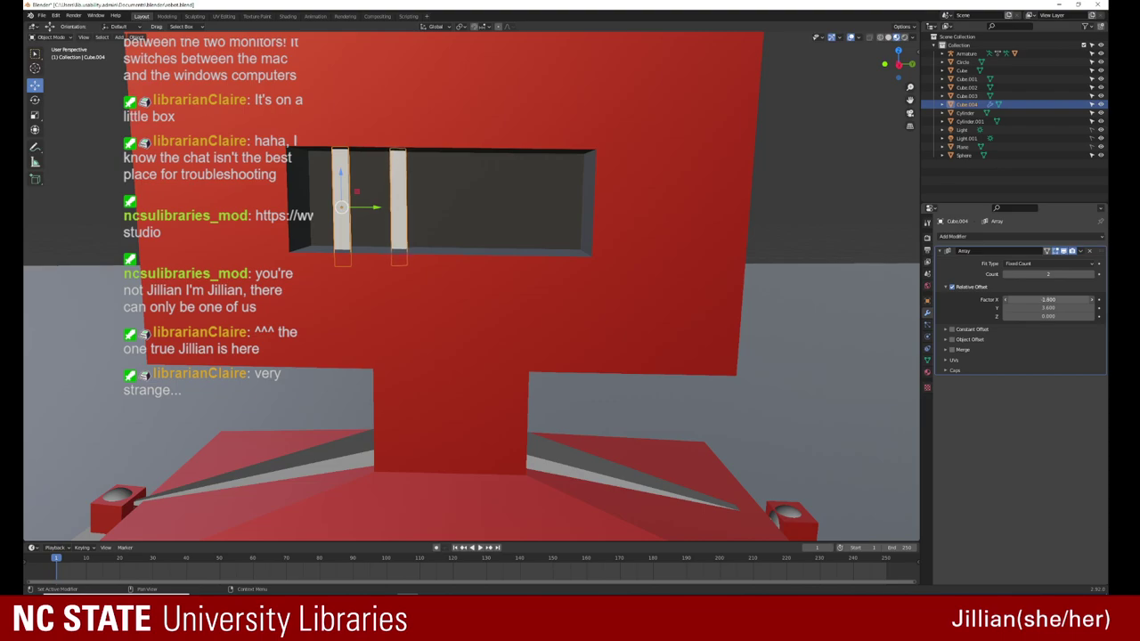
Step: Set the array offset factor to 1.0 and raise the count to 5
left_click(1048, 299)
type("1.5")
key("BackSpace")
key("BackSpace")
key("BackSpace")
type("0")
key("Return")
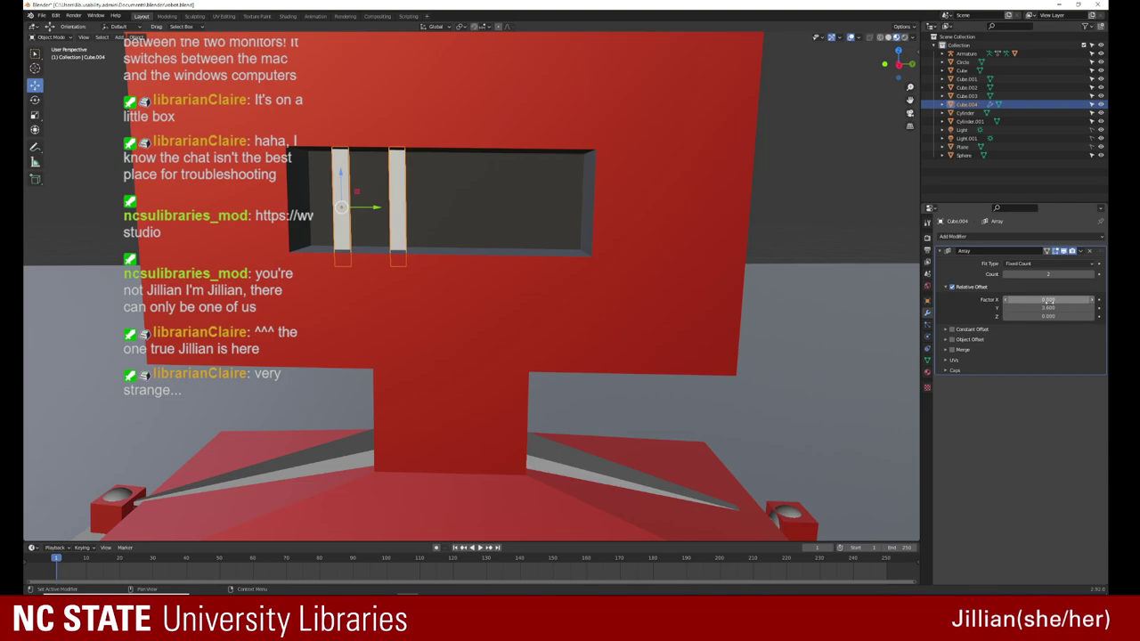
left_click(1093, 275)
left_click(1093, 275)
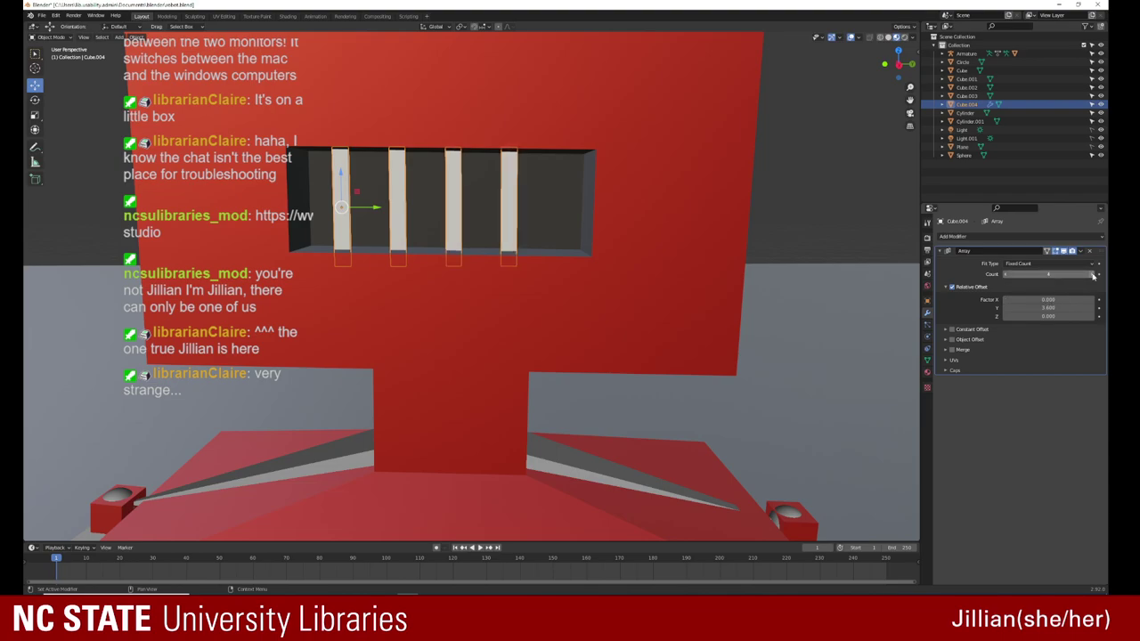
left_click(1093, 275)
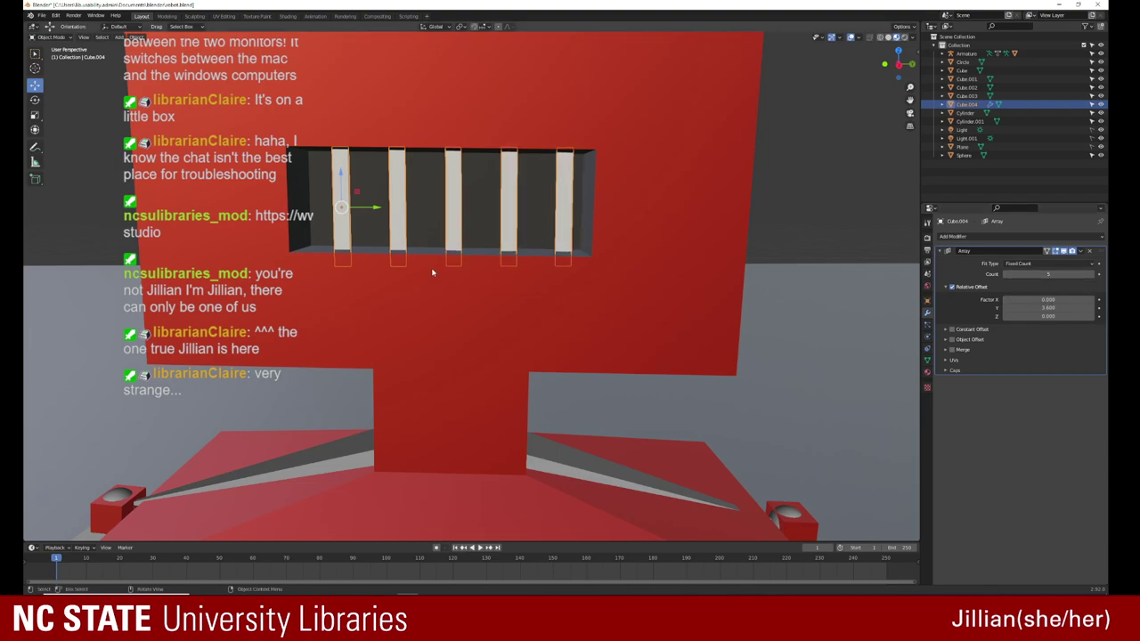
Step: Shift the row of bars left in the opening and apply the Array modifier
left_click_drag(375, 210, 357, 204)
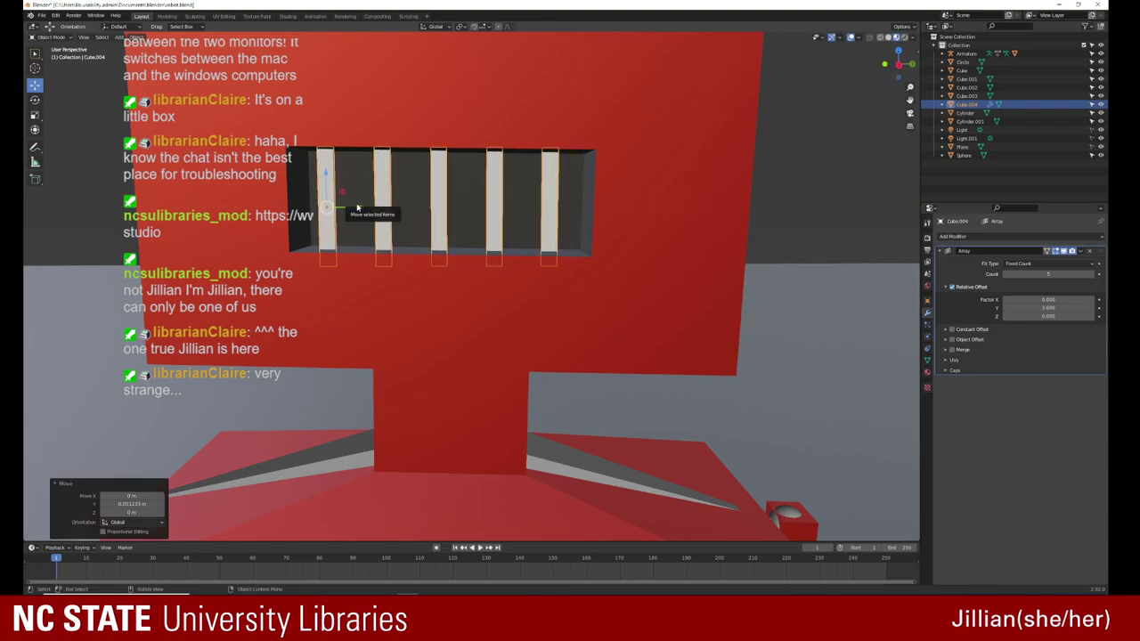
mouse_move(402, 242)
middle_mouse_down()
mouse_move(388, 244)
mouse_move(398, 242)
middle_mouse_up()
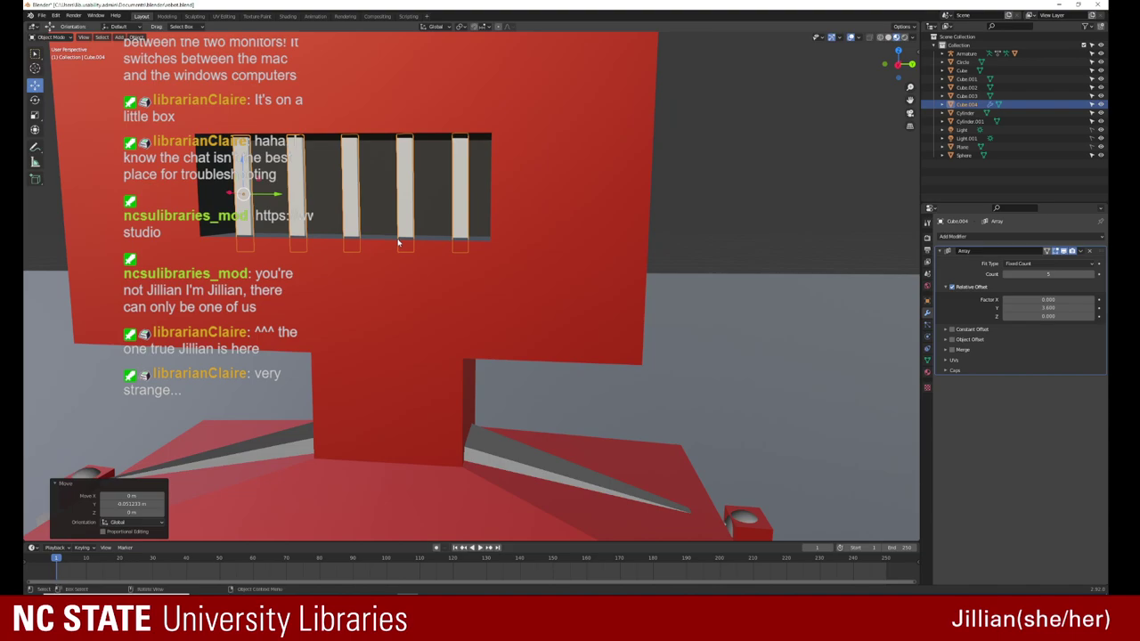
left_click(1077, 251)
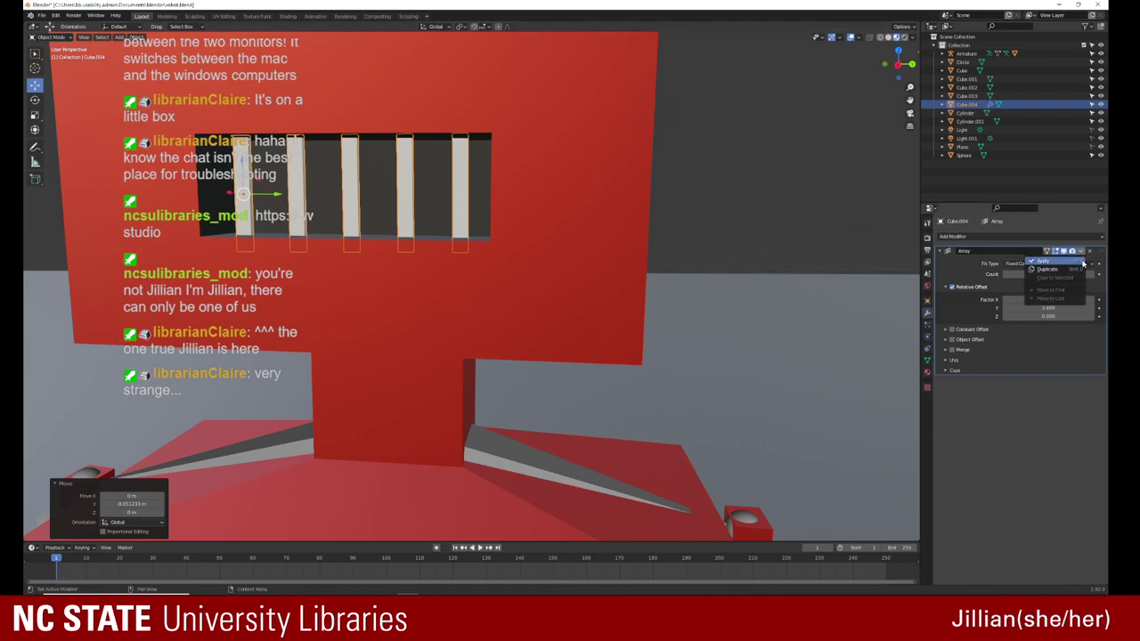
left_click(1083, 263)
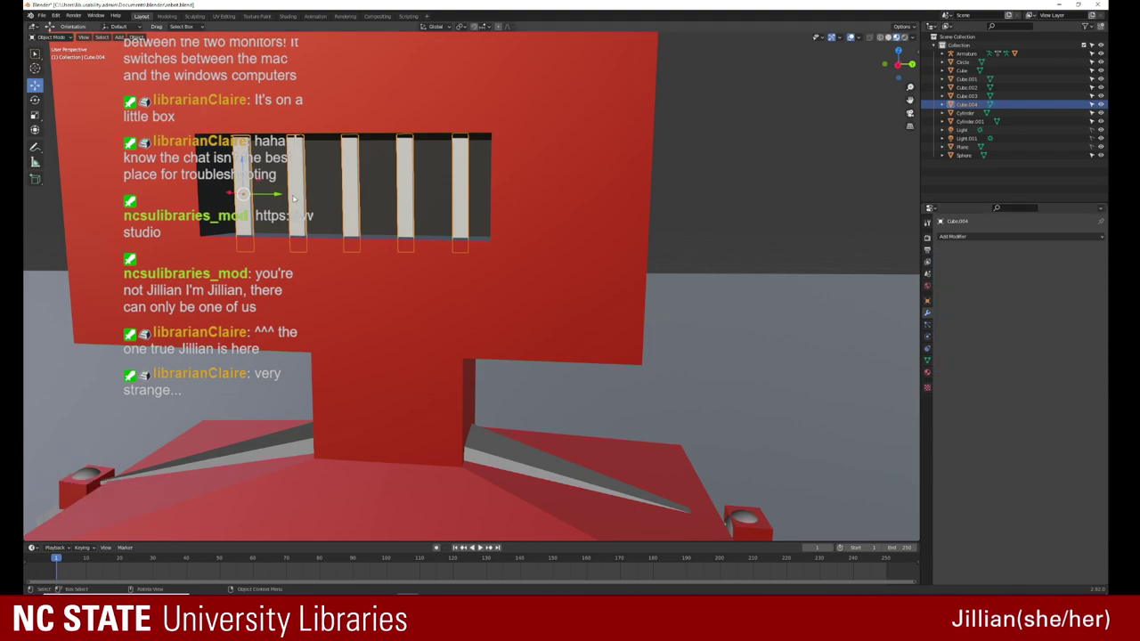
middle_click_drag(210, 194, 116, 213)
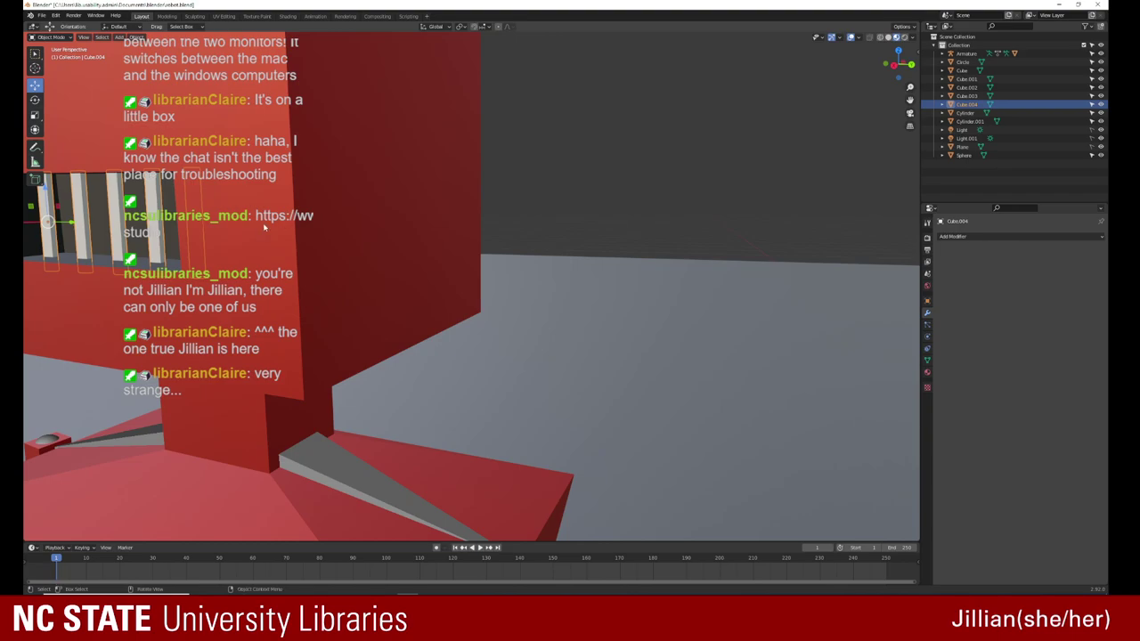
scroll(134, 245, "down", 3)
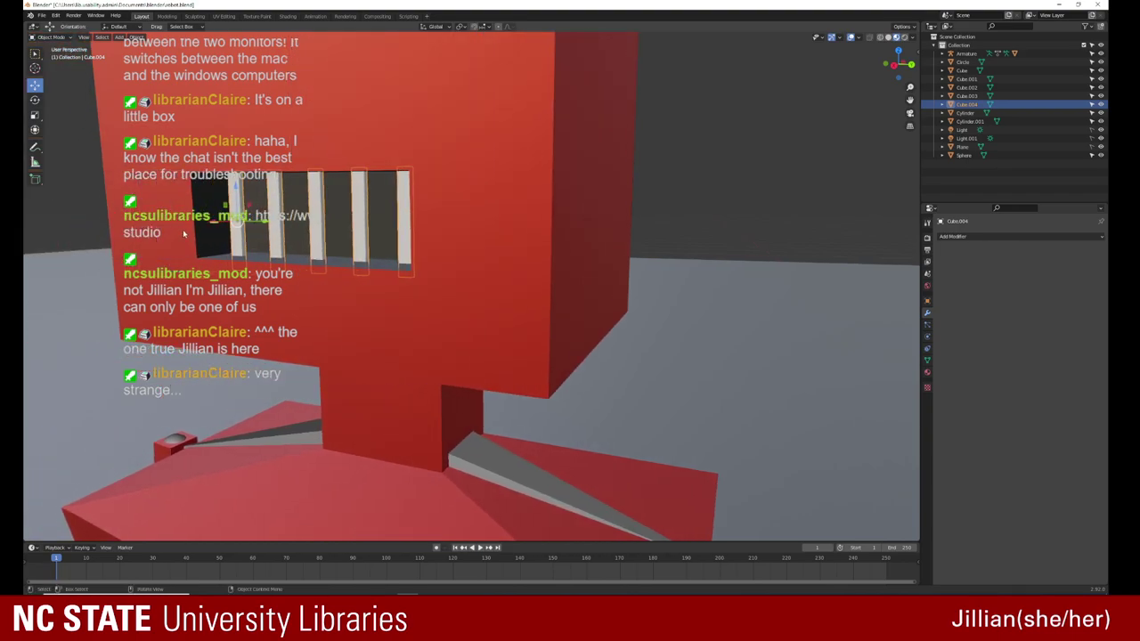
right_click(183, 234)
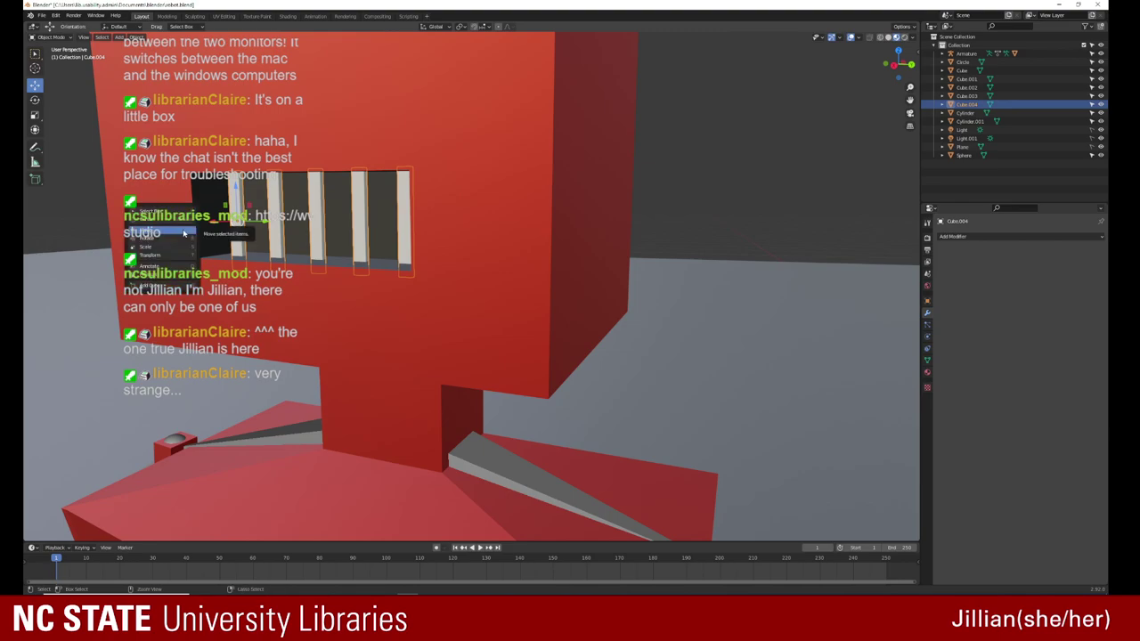
left_click(311, 252)
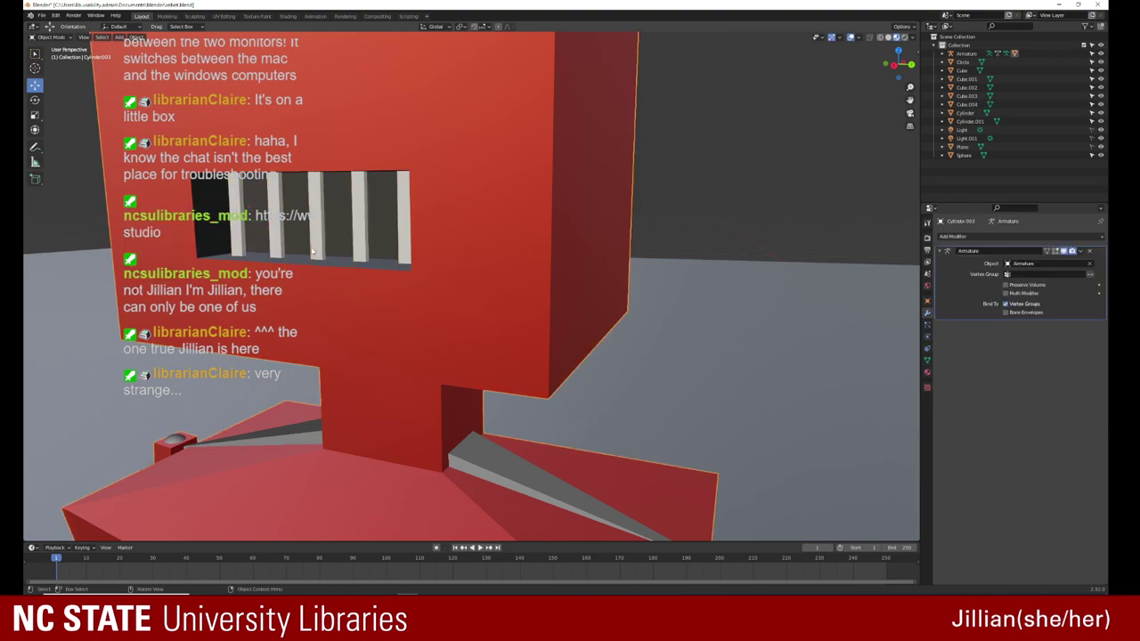
left_click(324, 251)
key("Tab")
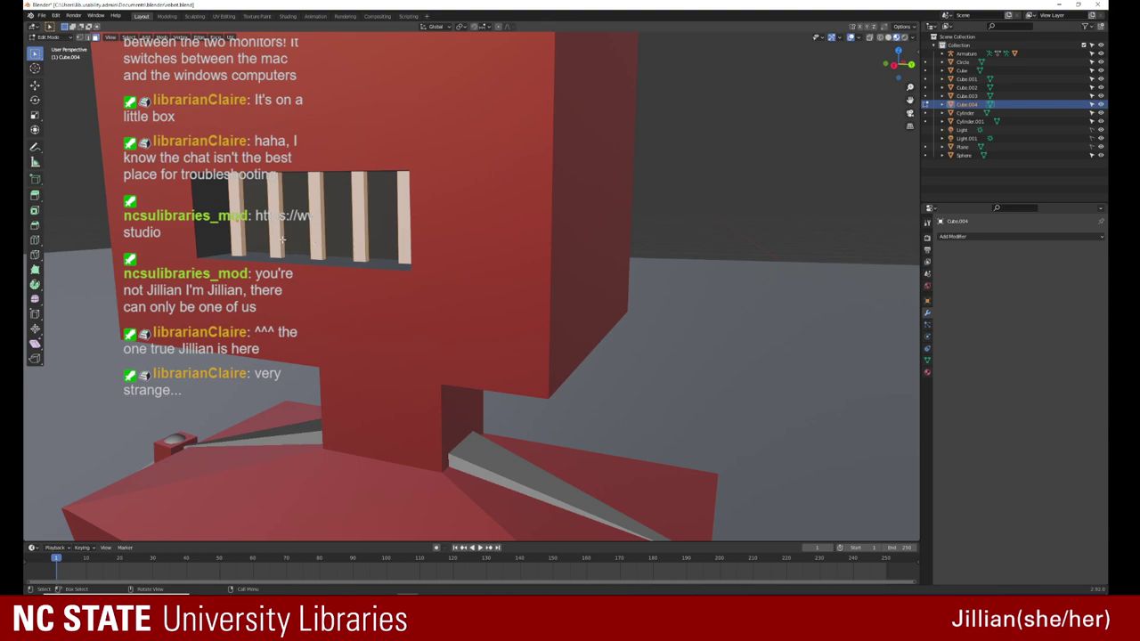
key("shift+space")
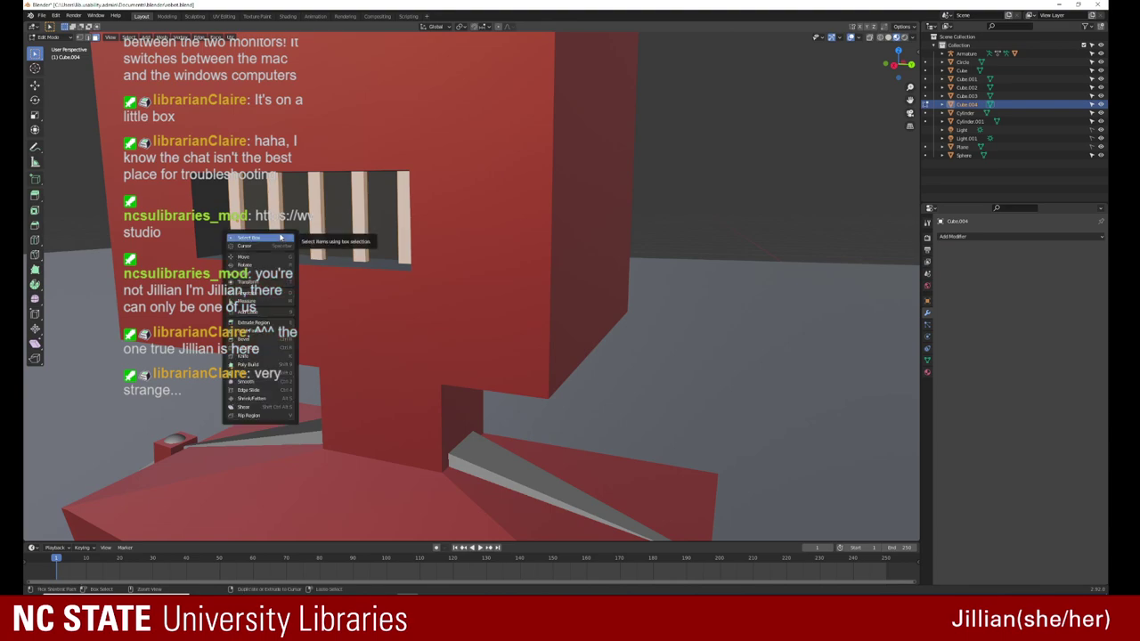
key("ctrl+r")
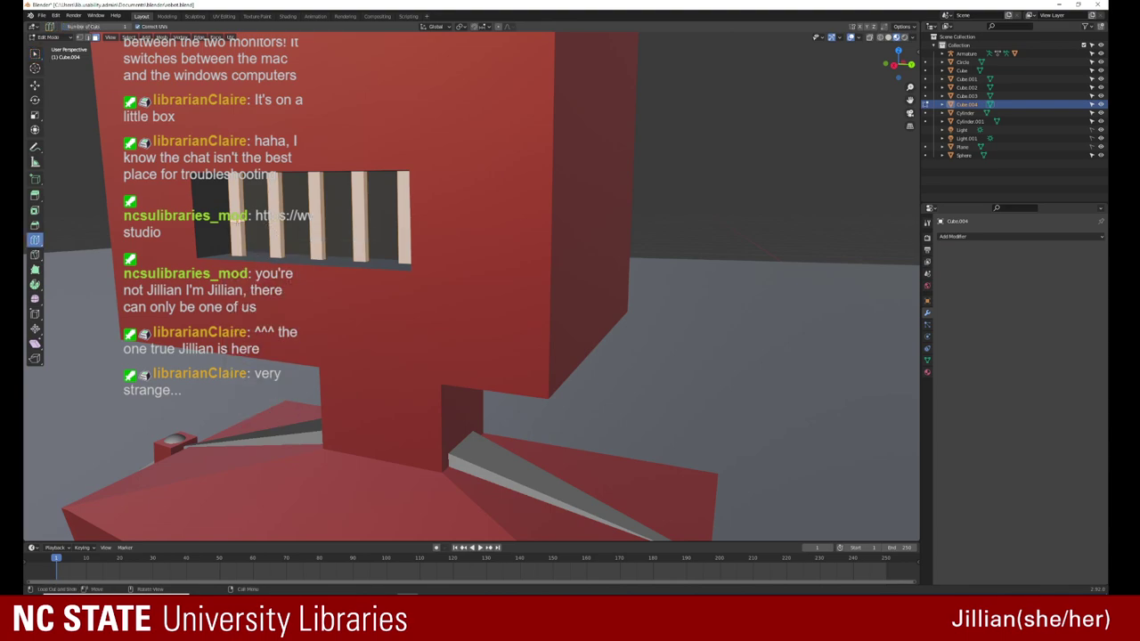
left_click(237, 196)
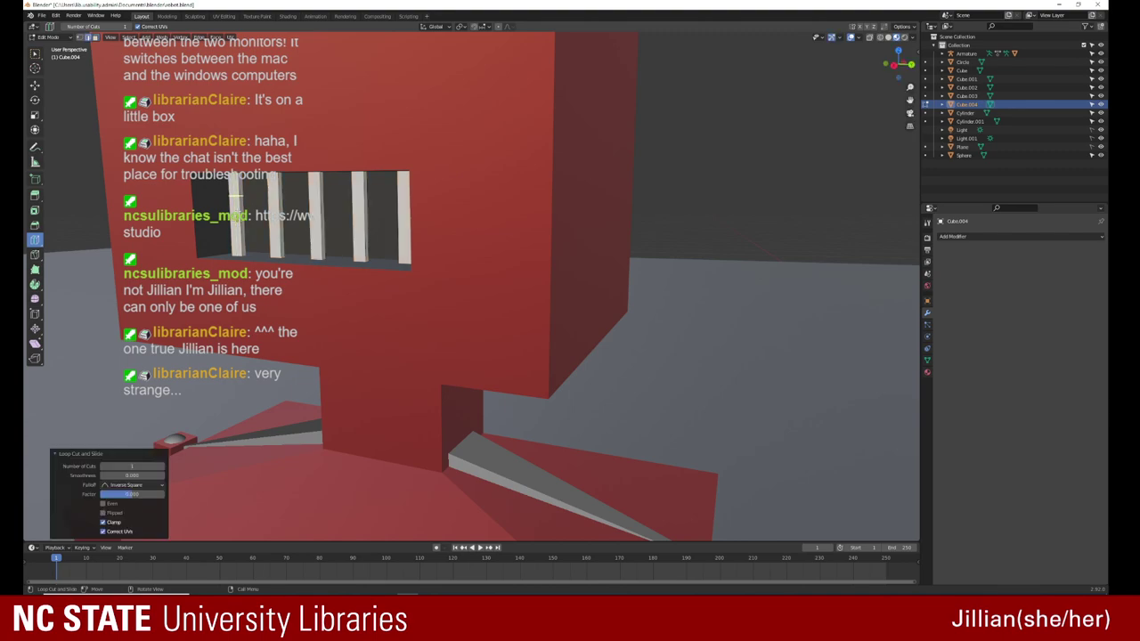
key("g")
key("g")
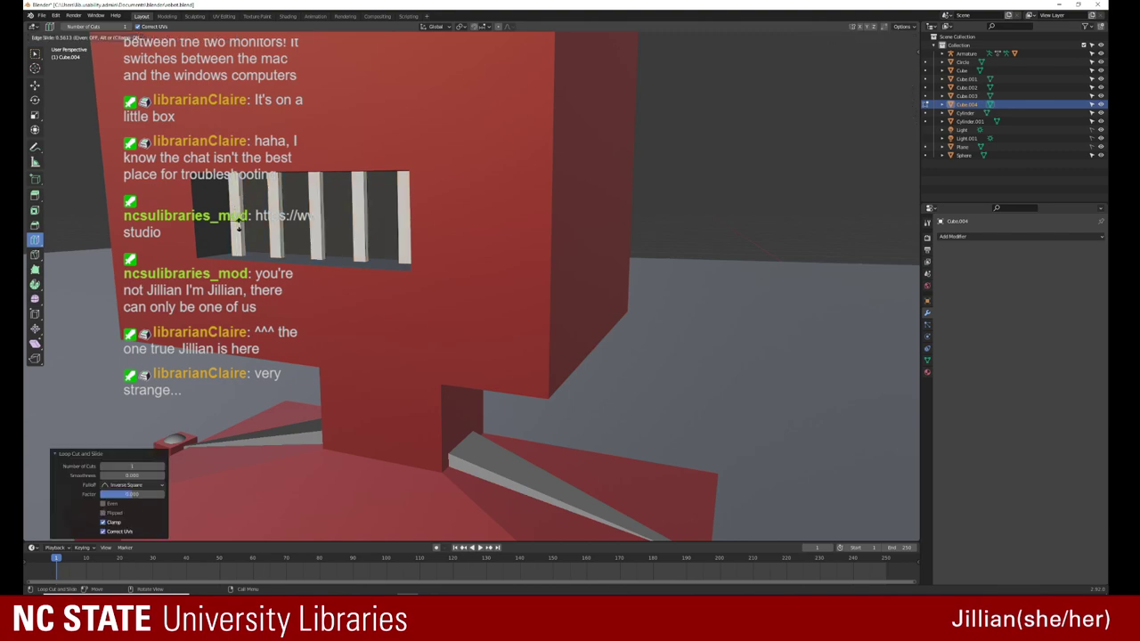
left_click(239, 225)
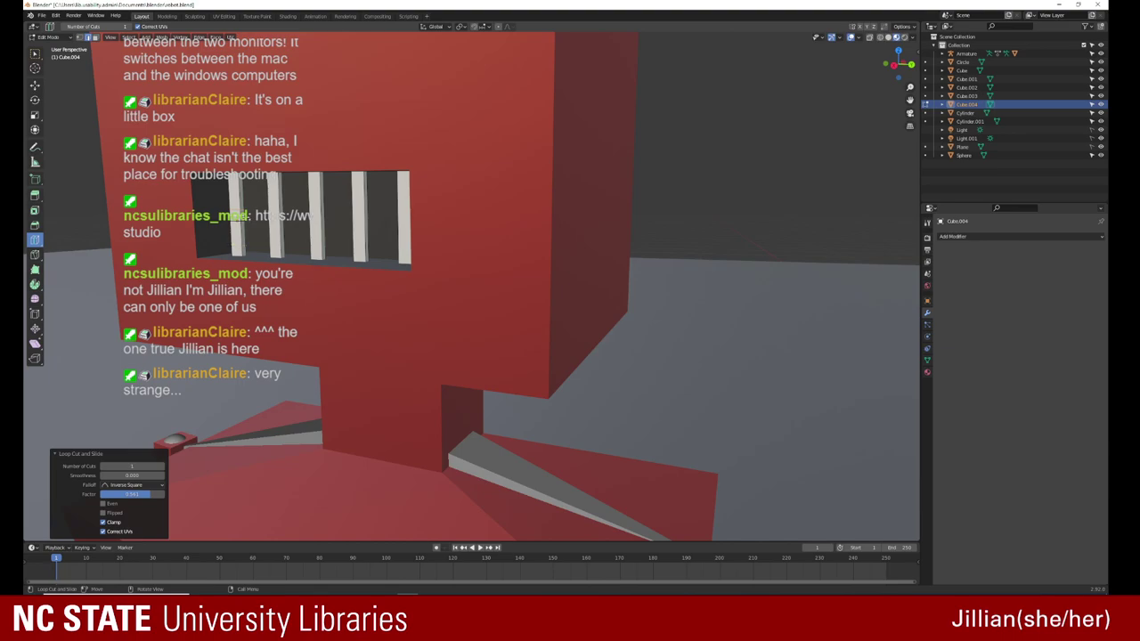
key("w")
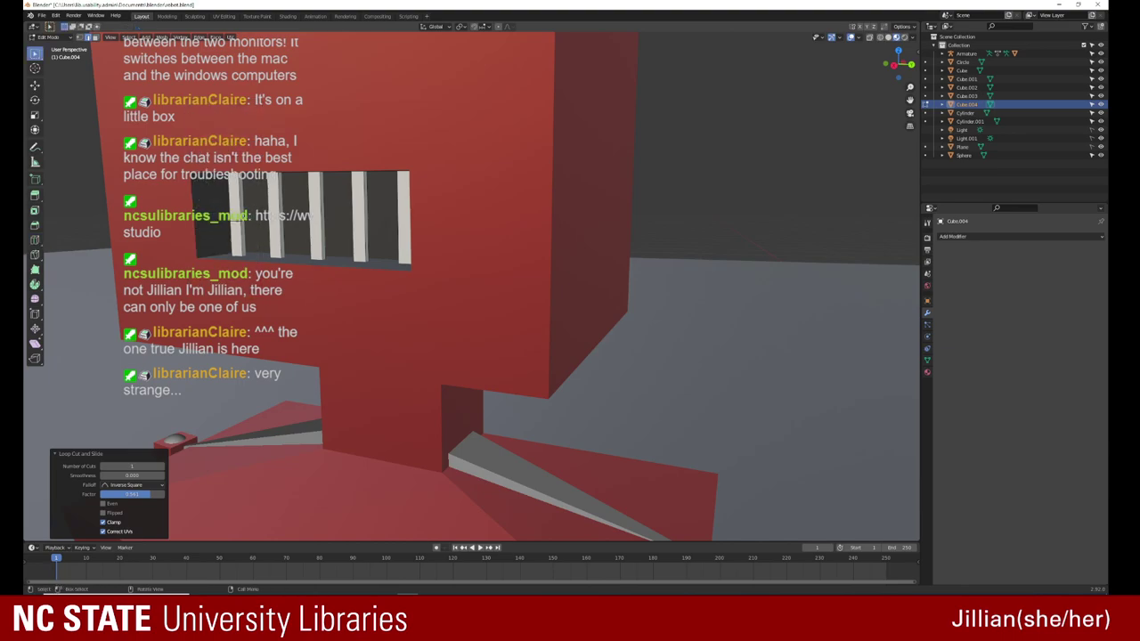
left_click(240, 215)
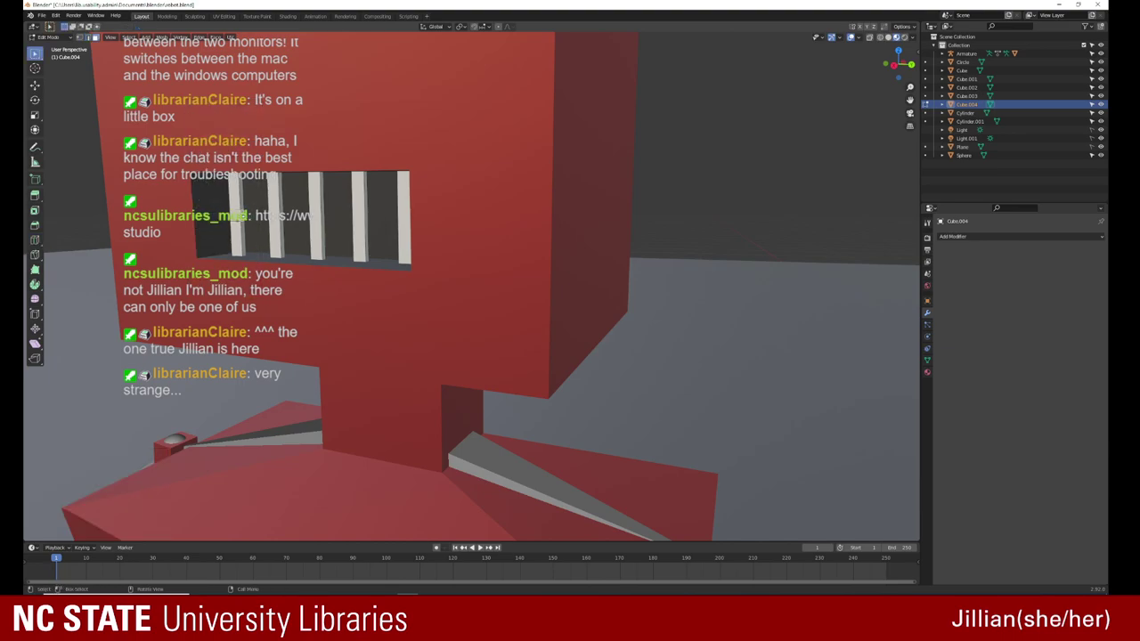
key("e")
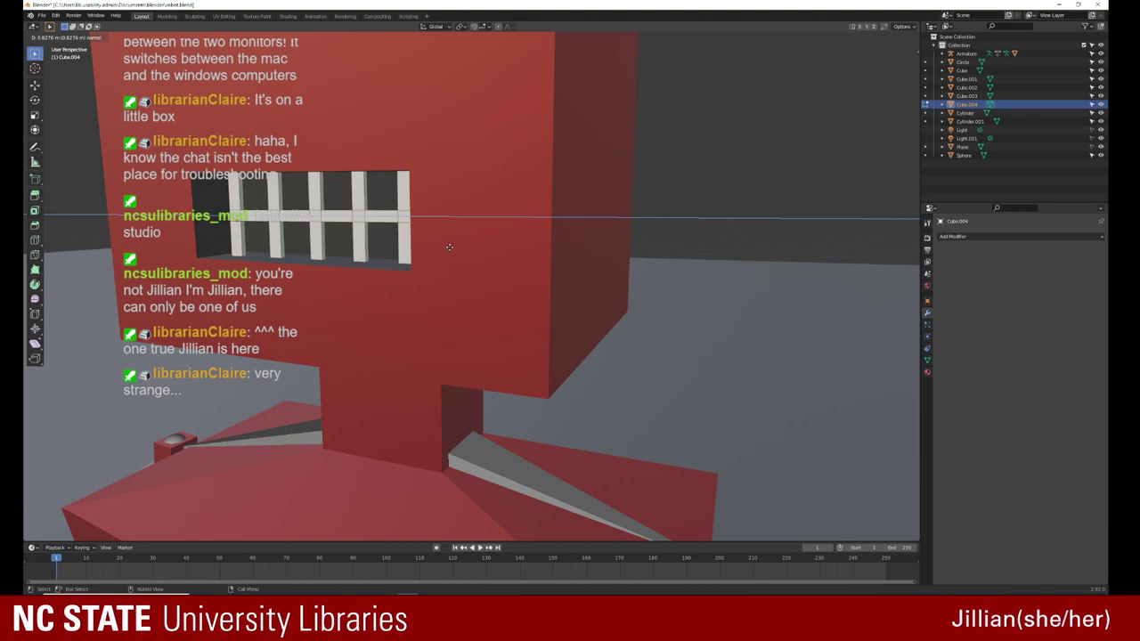
left_click(449, 247)
middle_click_drag(448, 246, 410, 255)
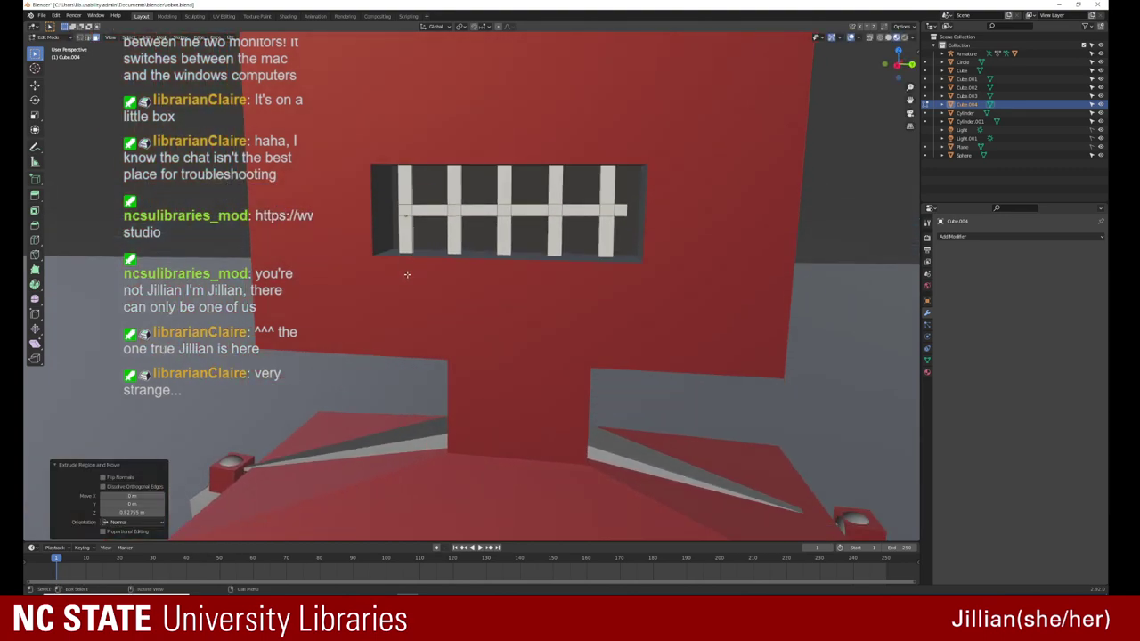
key("ctrl+z")
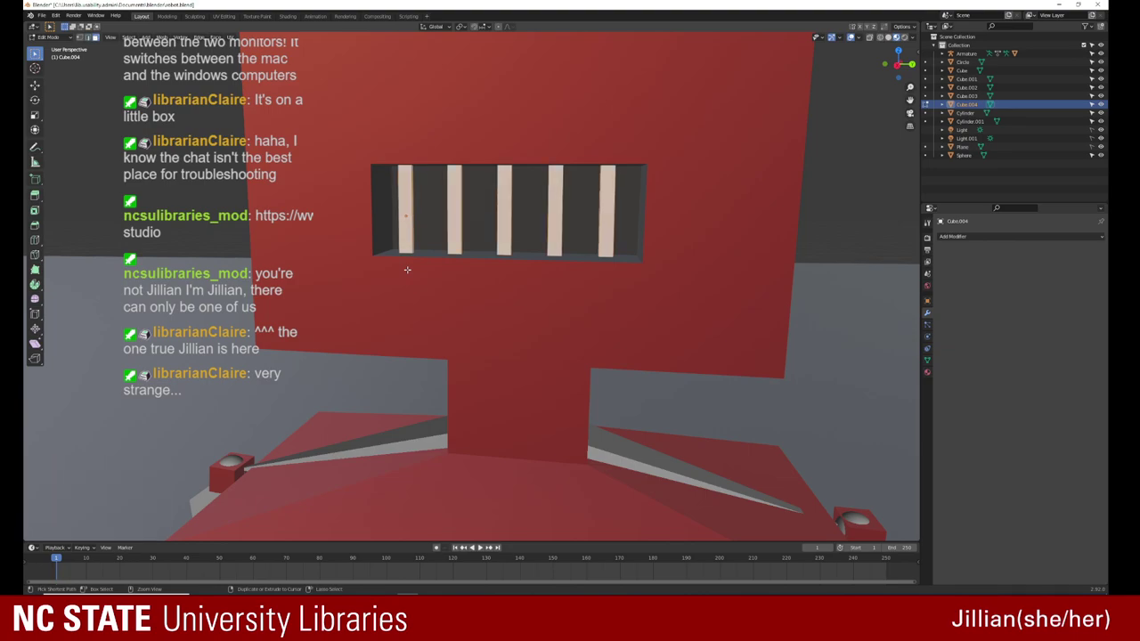
key("Tab")
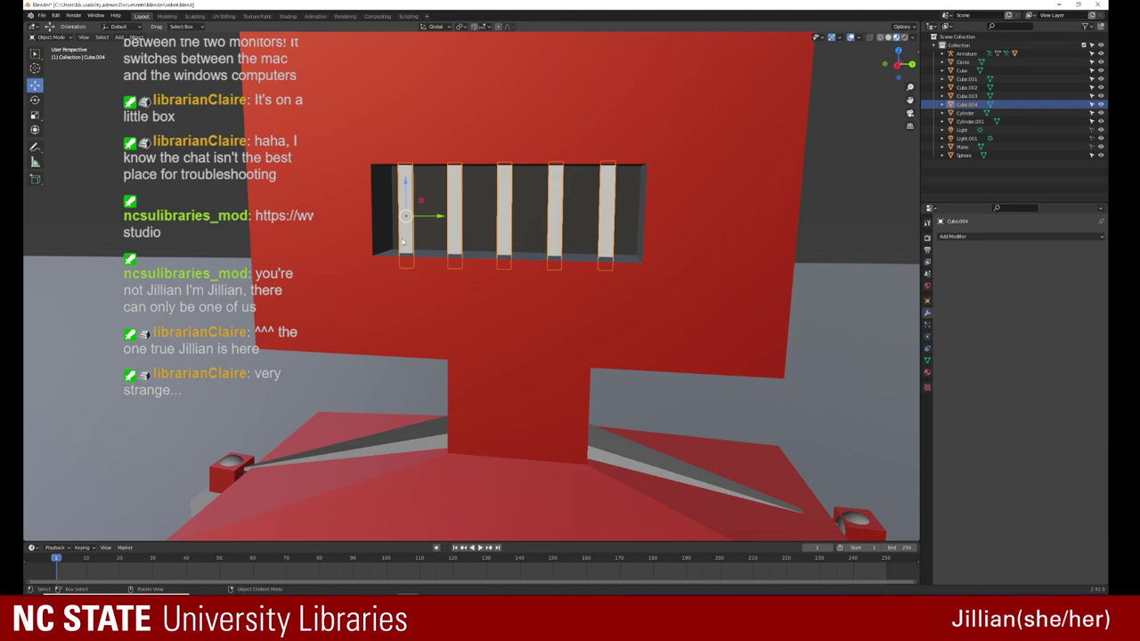
Step: Select the white bars object and enter its Edit Mode
key("shift+space")
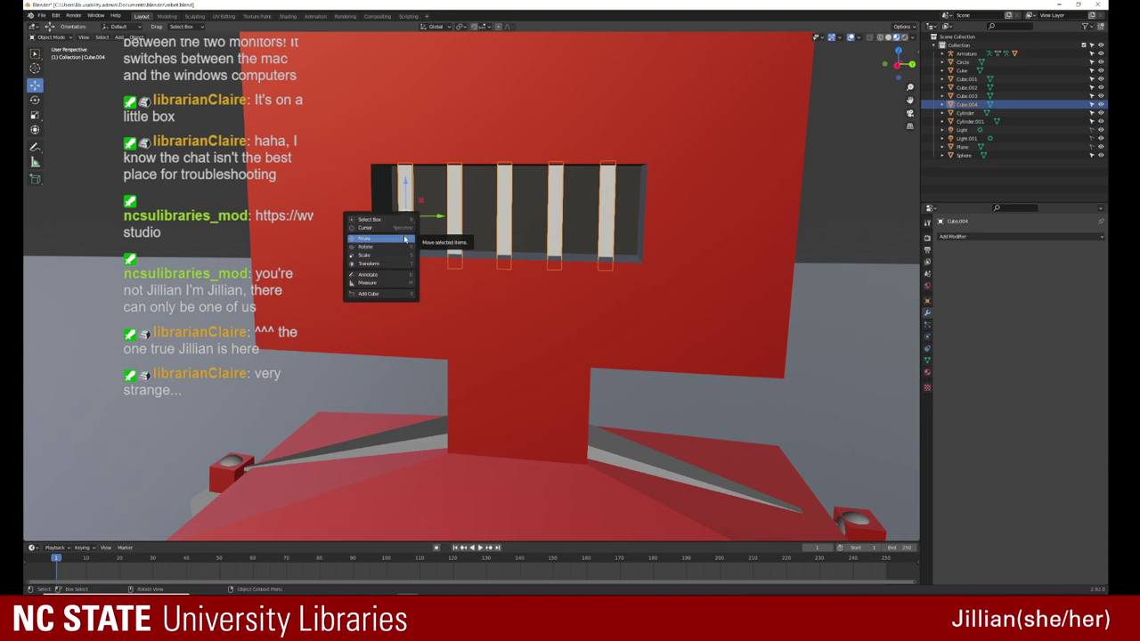
left_click(498, 269)
left_click(405, 229)
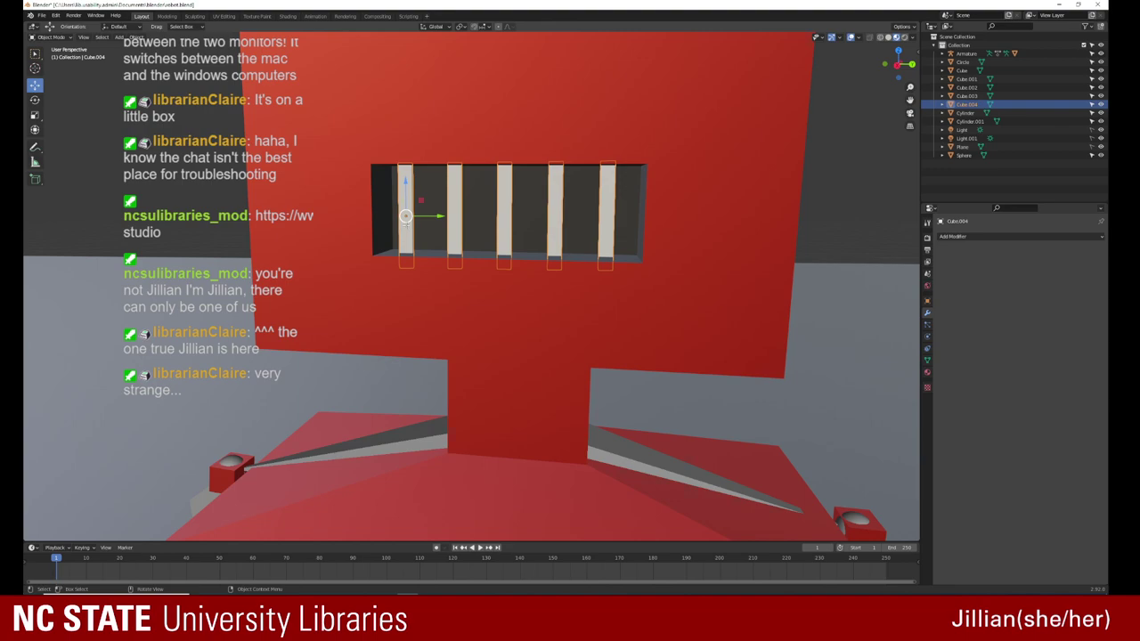
key("Tab")
Step: Add an edge loop across the first bar and slide it into position
key("shift+space")
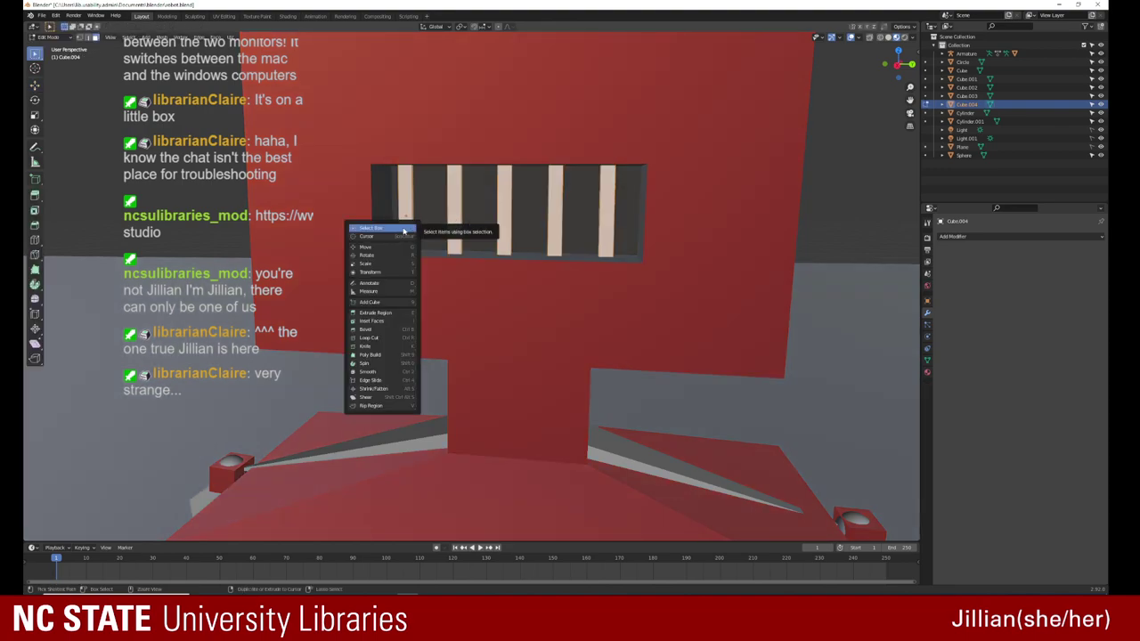
key("r")
left_click(405, 219)
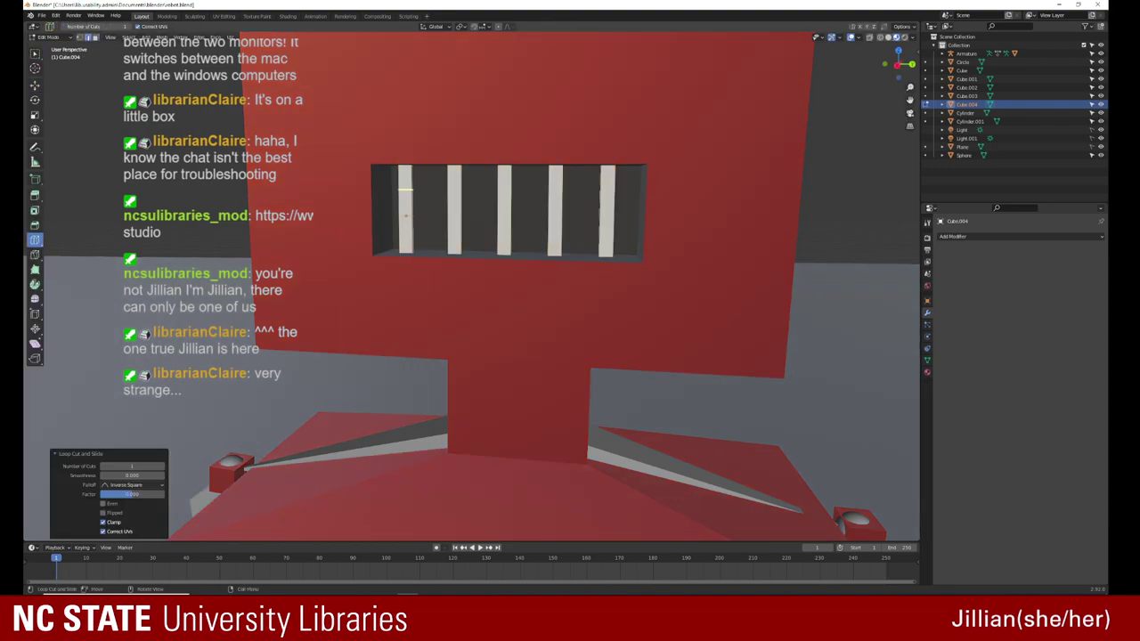
left_click_drag(405, 215, 402, 218)
left_click(402, 220)
middle_click_drag(402, 220, 345, 224)
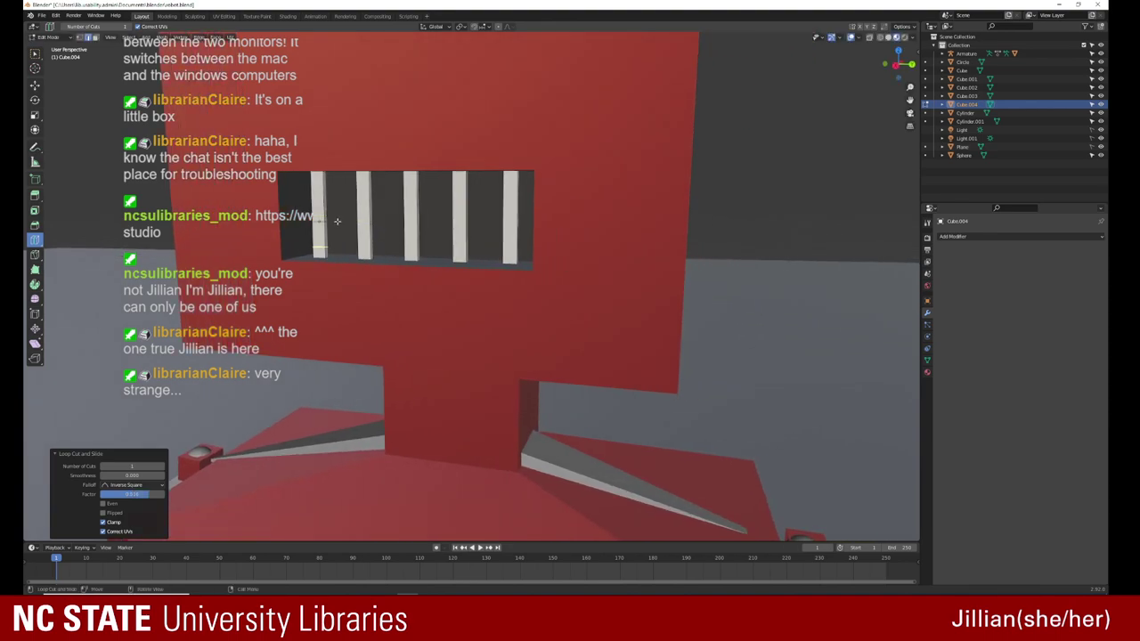
Step: Extrude a trial crossbar from the first bar's side face, then leave Edit Mode and undo
key("shift+space")
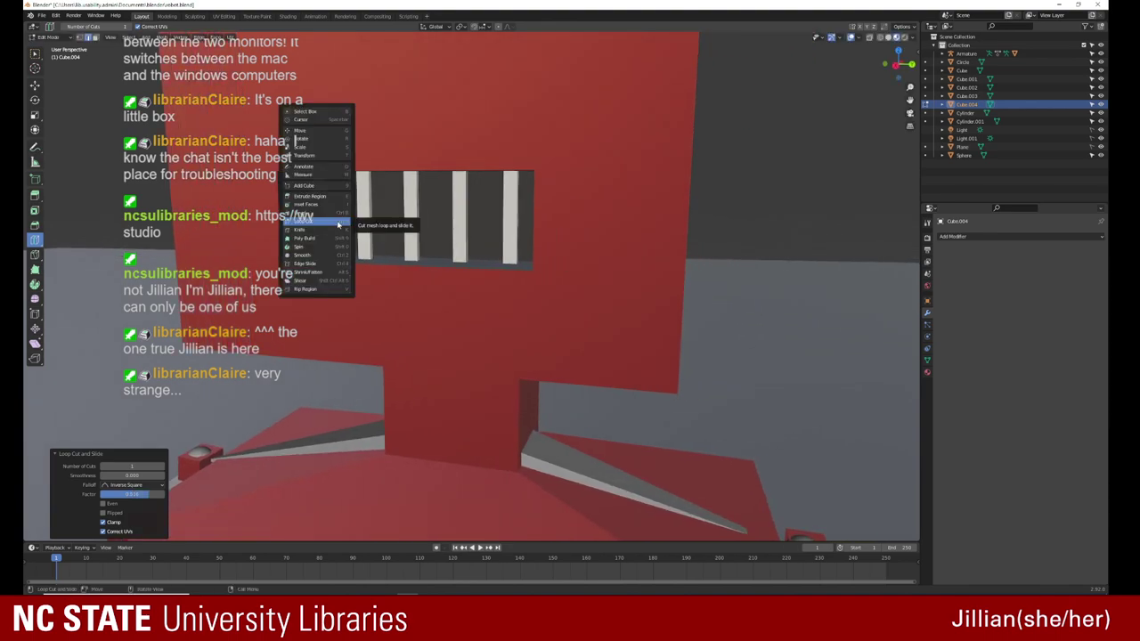
key("w")
left_click(329, 216)
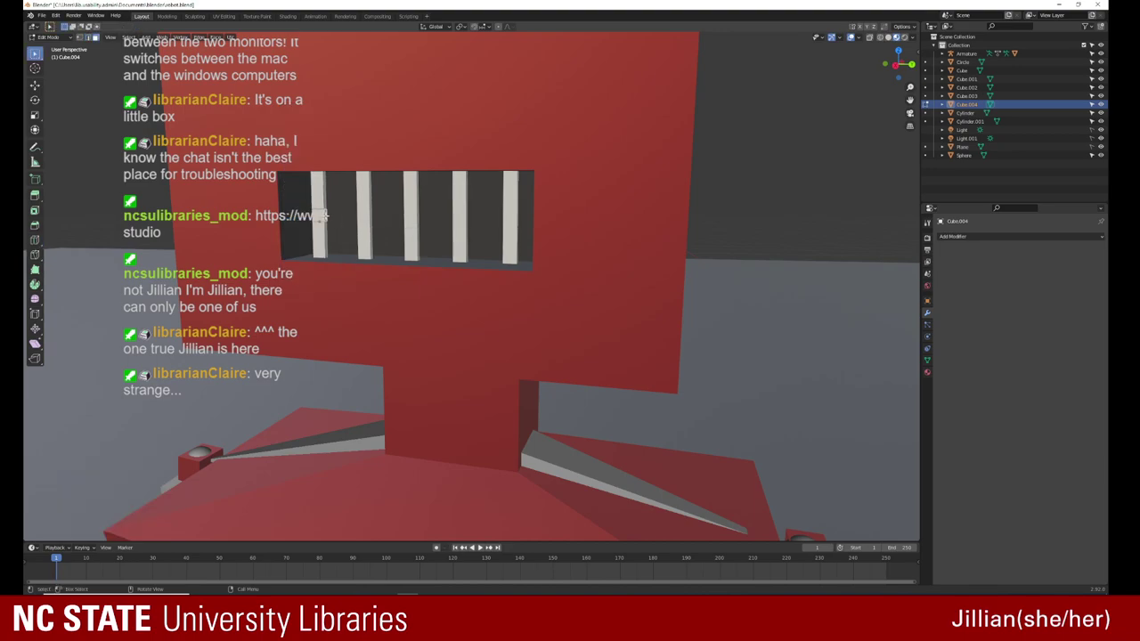
key("e")
left_click(356, 223)
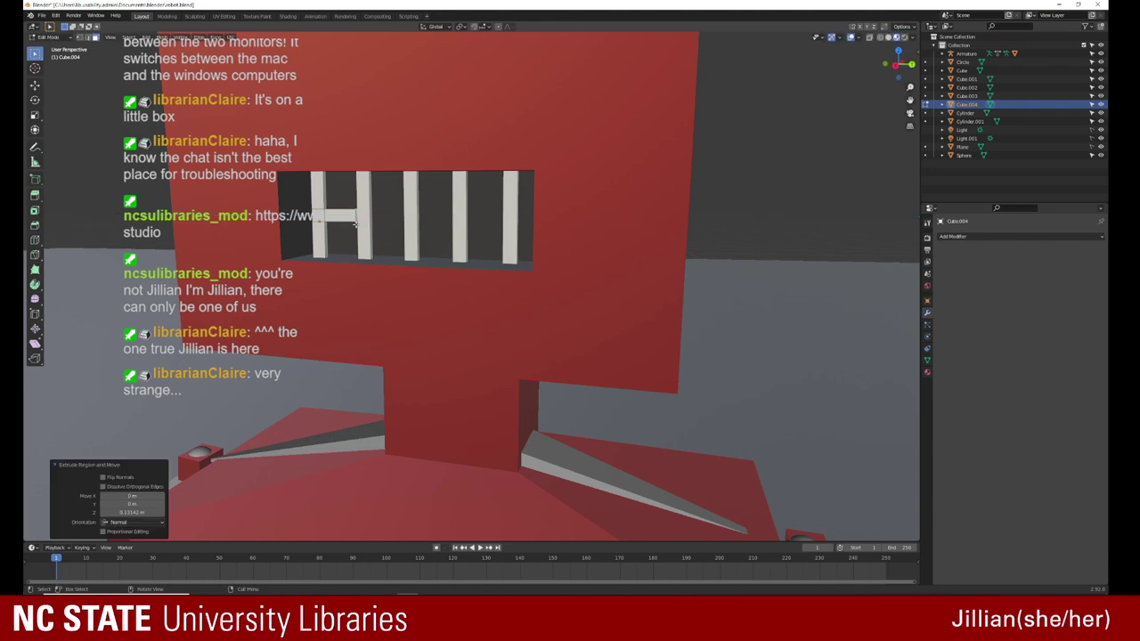
key("Tab")
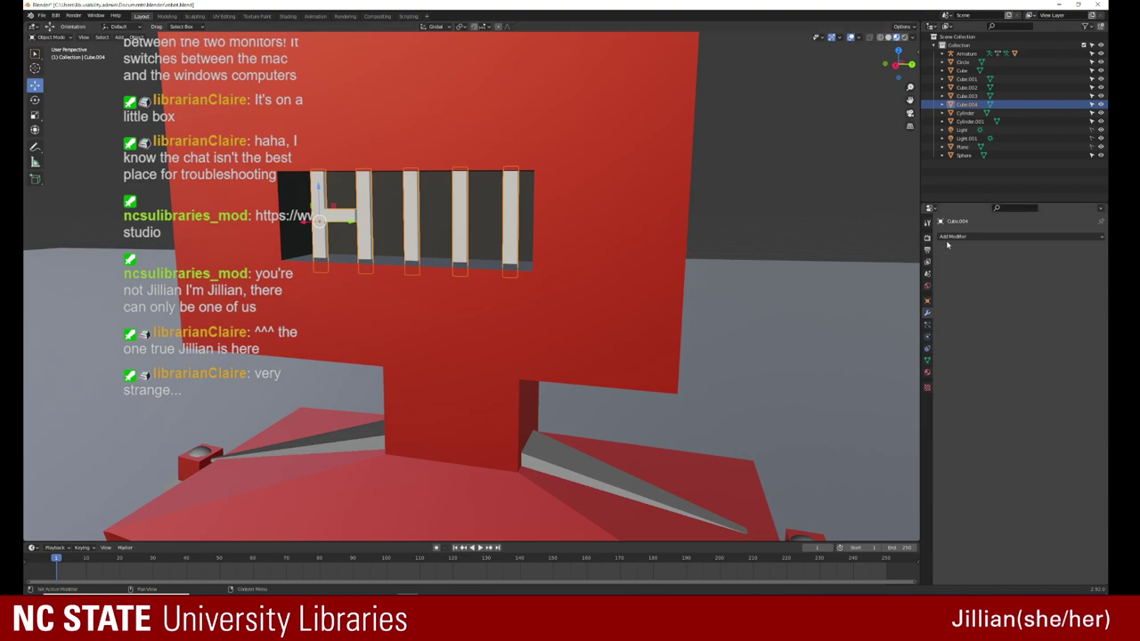
key("Tab")
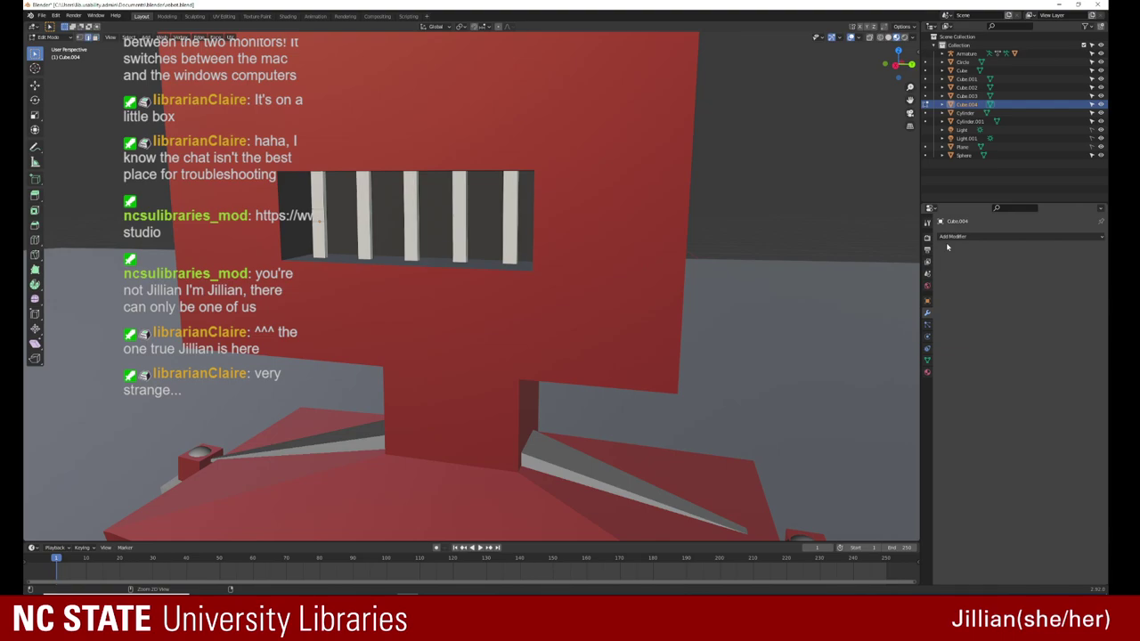
key("ctrl+z")
key("ctrl+z")
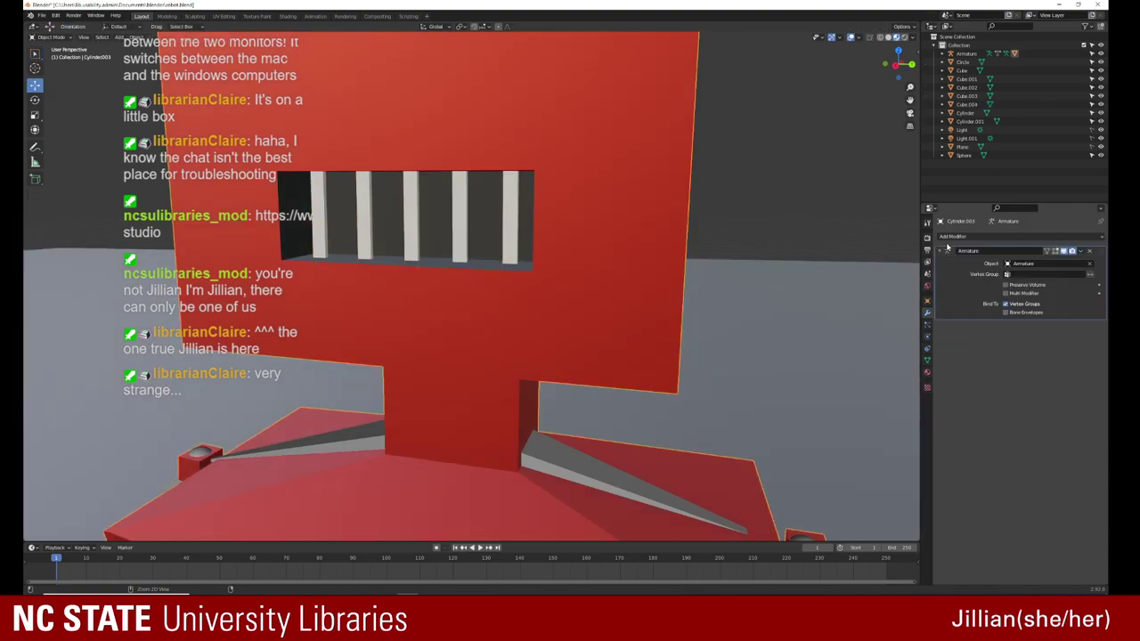
Step: Select the mouth bars, enter Edit Mode and loop-cut across the bar
left_click(323, 223)
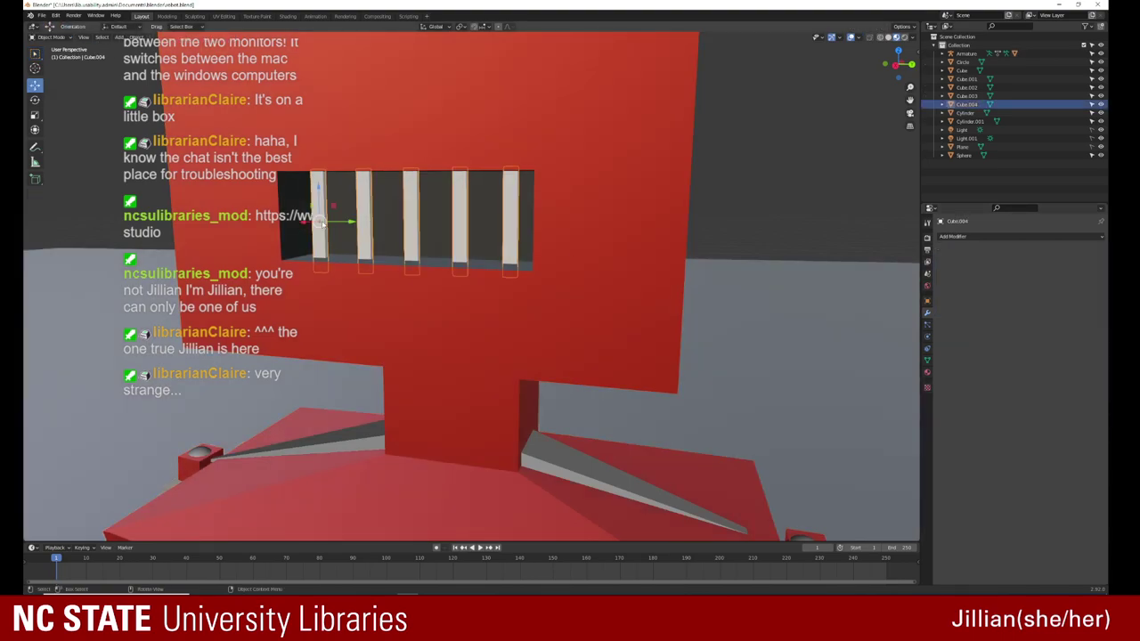
key("Tab")
key("shift+space")
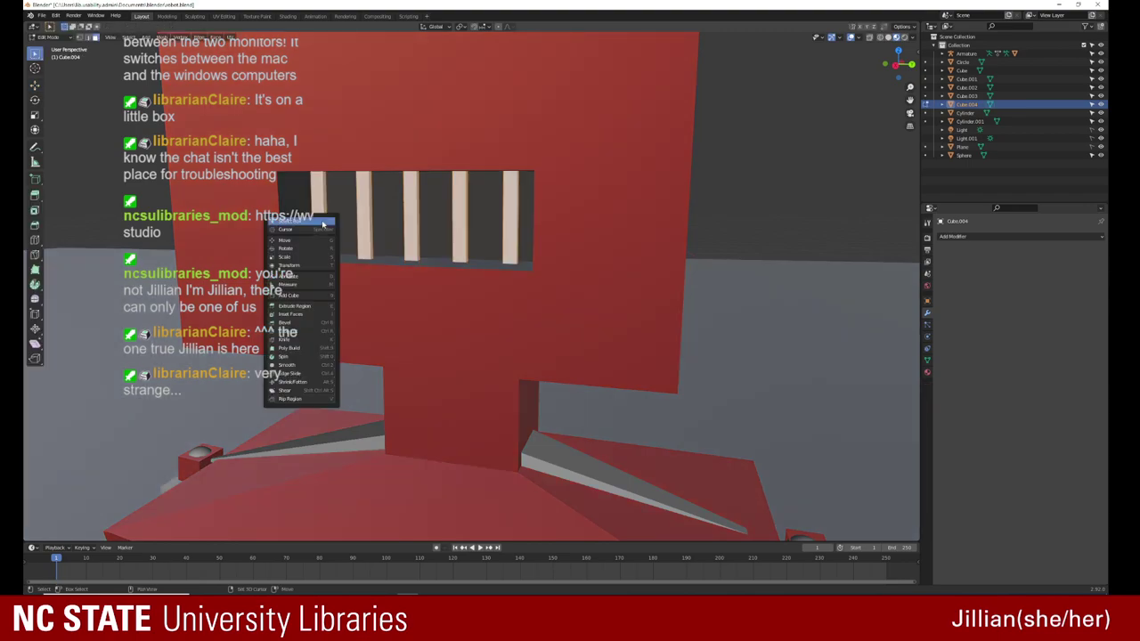
key("ctrl+r")
left_click_drag(319, 221, 326, 216)
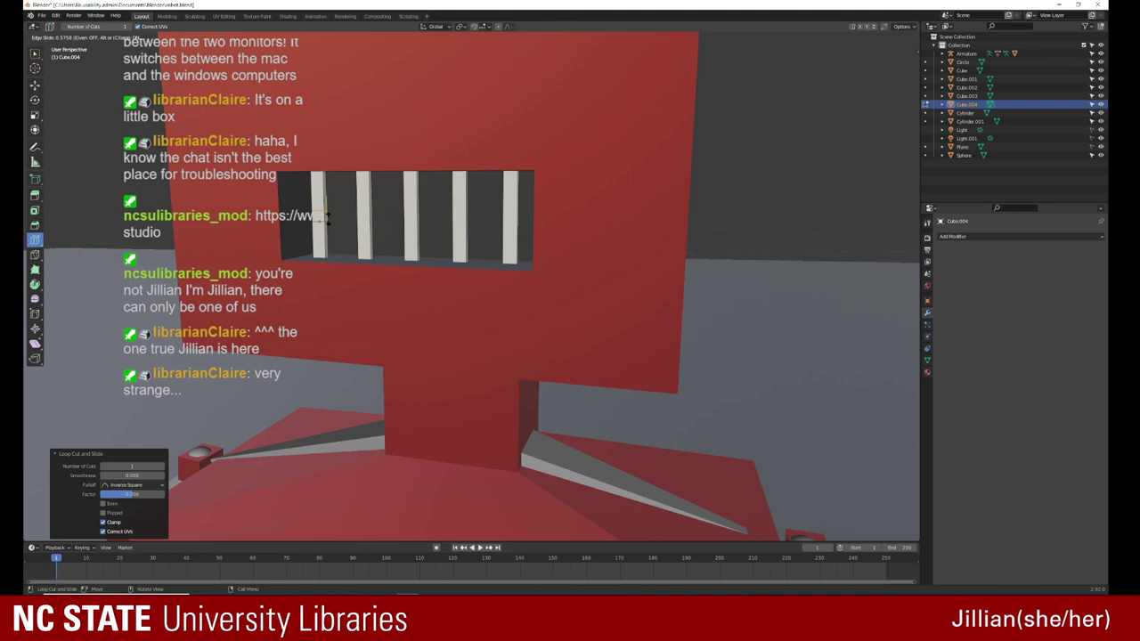
left_click(328, 217)
middle_click_drag(311, 237, 303, 239)
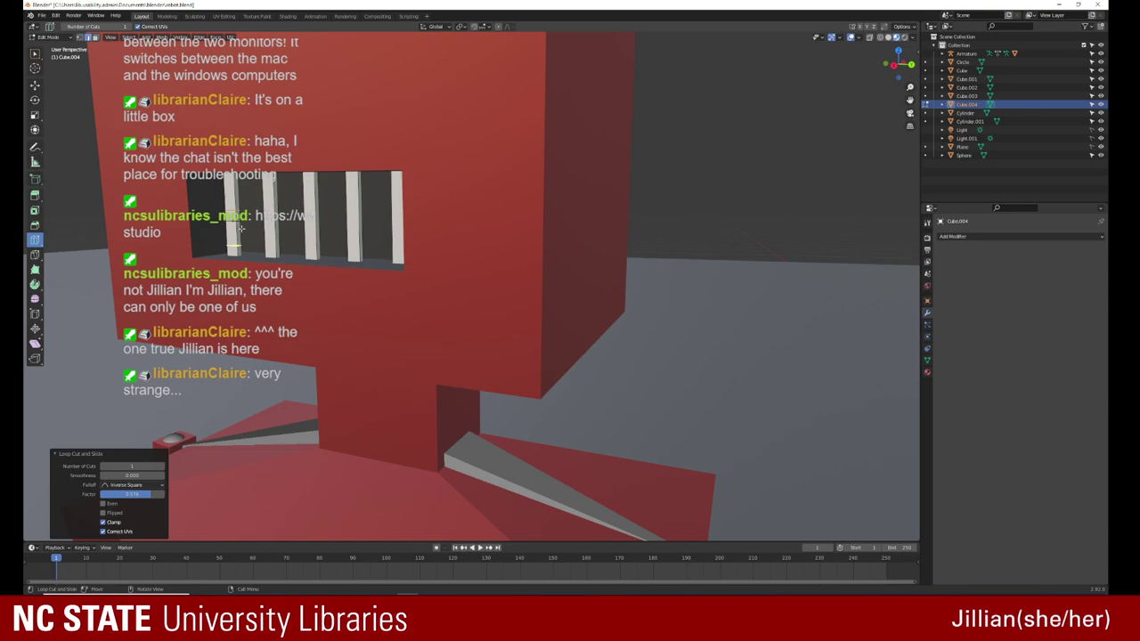
Step: Move the selection along Z as a trial crossbar, then undo it and return to Object Mode
key("shift+space")
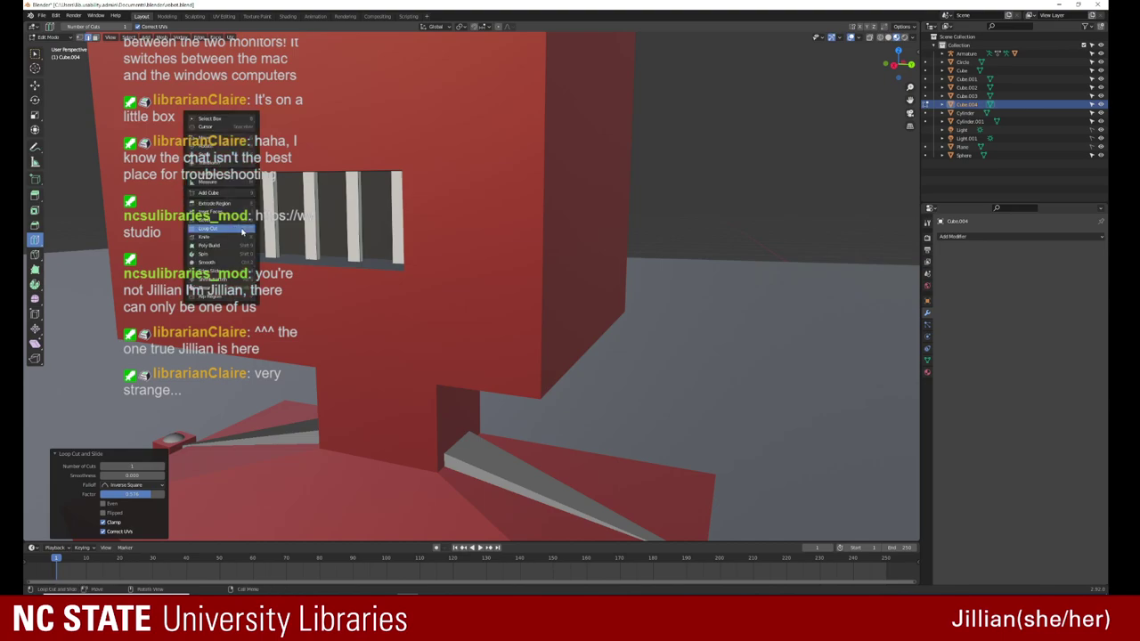
key("w")
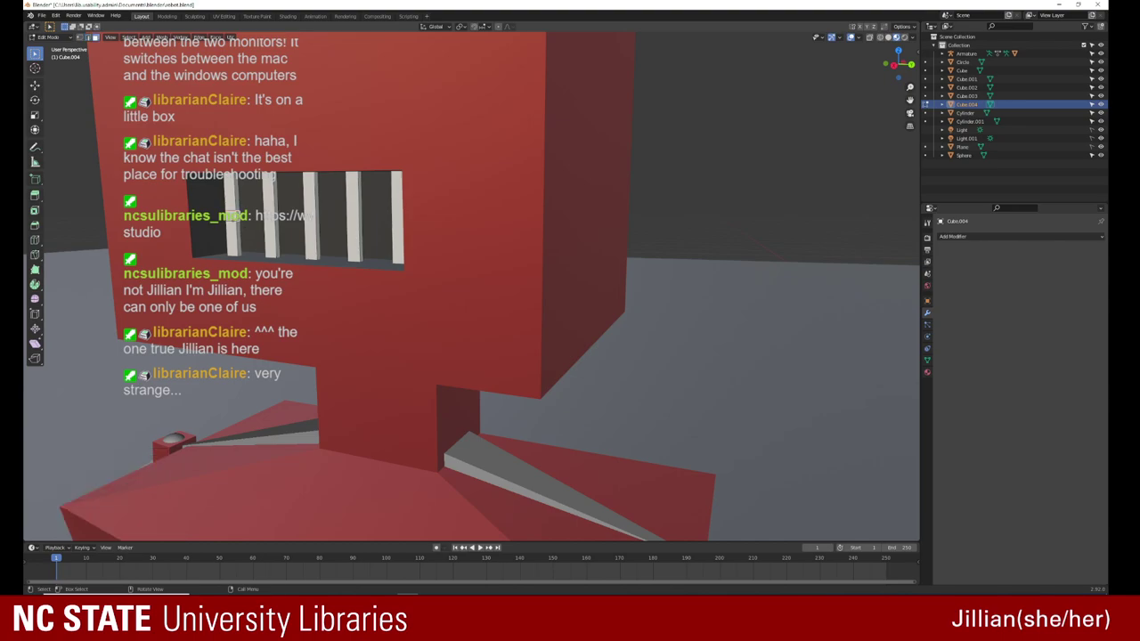
key("g")
key("z")
key("z")
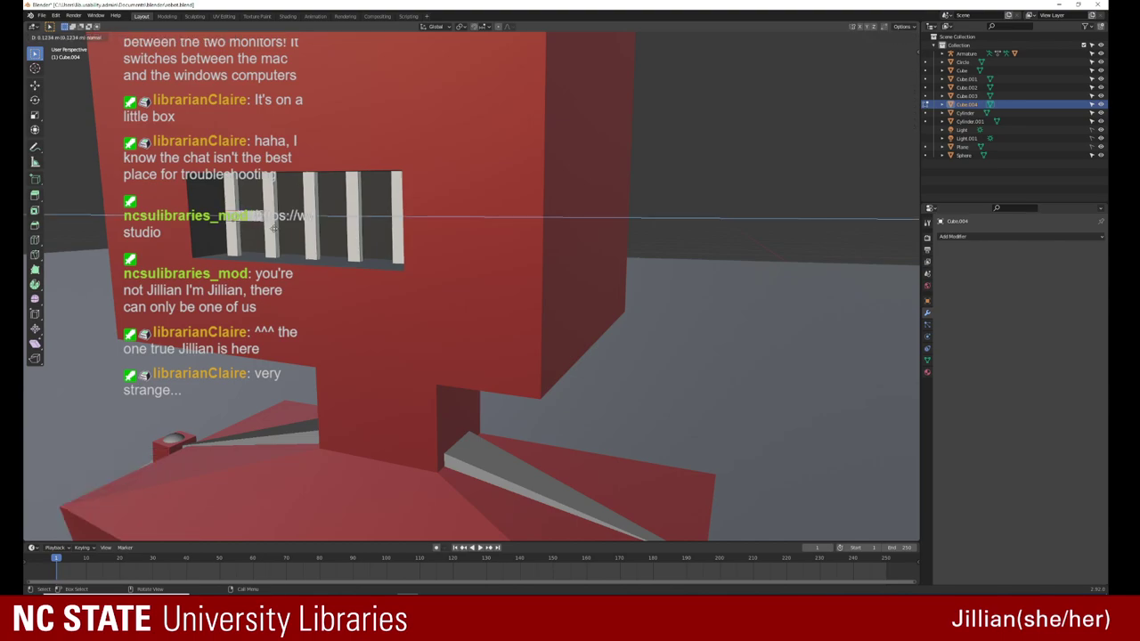
left_click(278, 229)
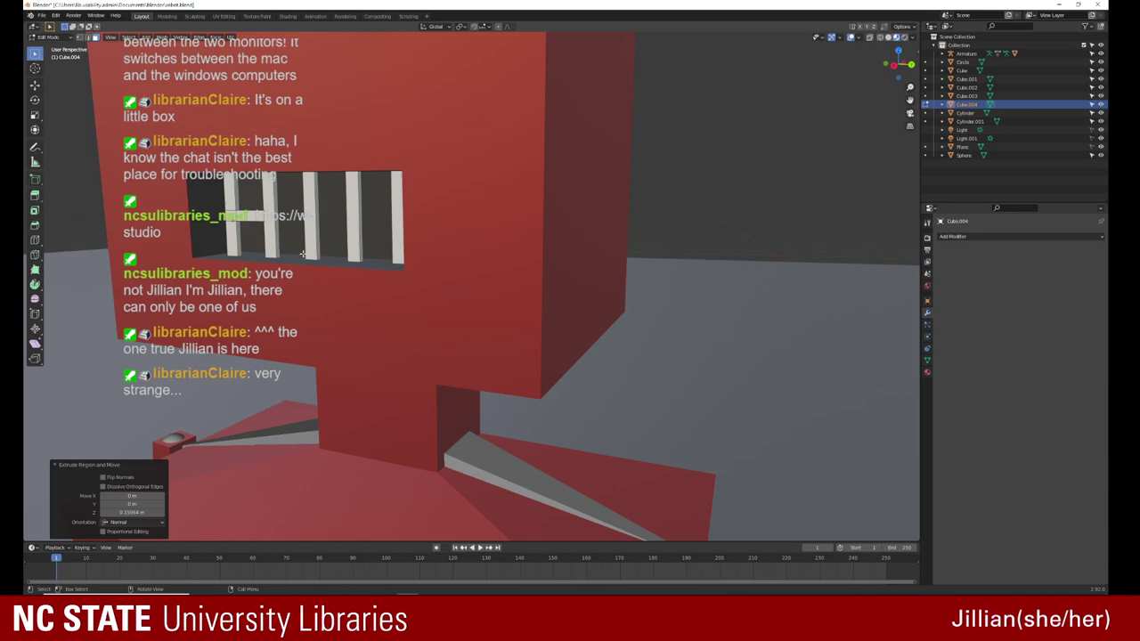
mouse_move(280, 232)
middle_mouse_down()
mouse_move(311, 255)
mouse_move(374, 256)
middle_mouse_up()
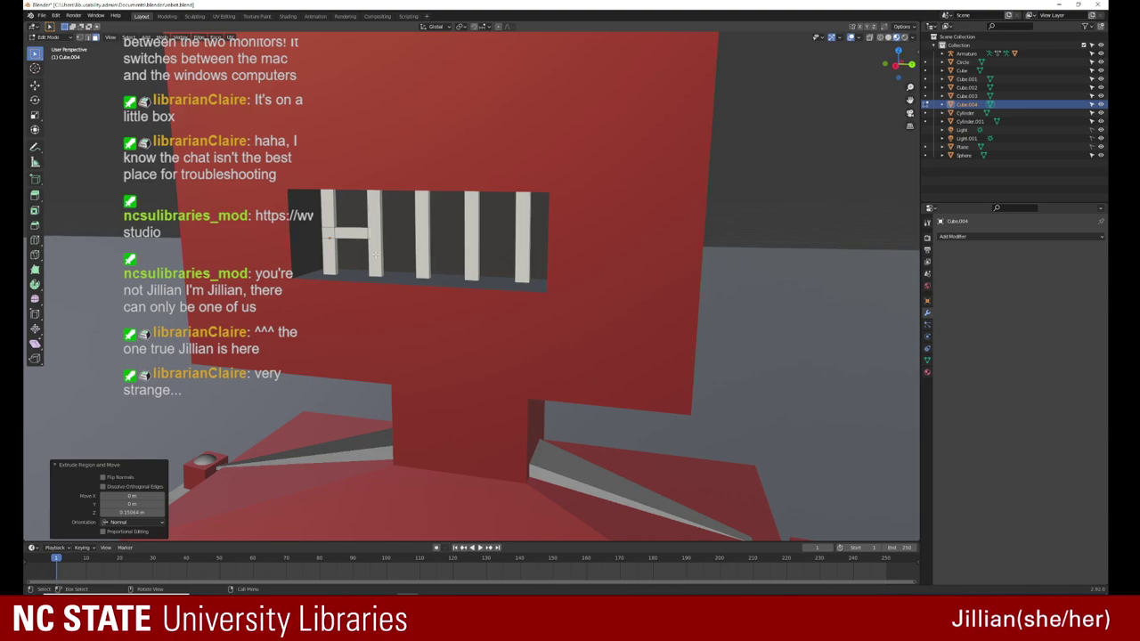
key("ctrl+z")
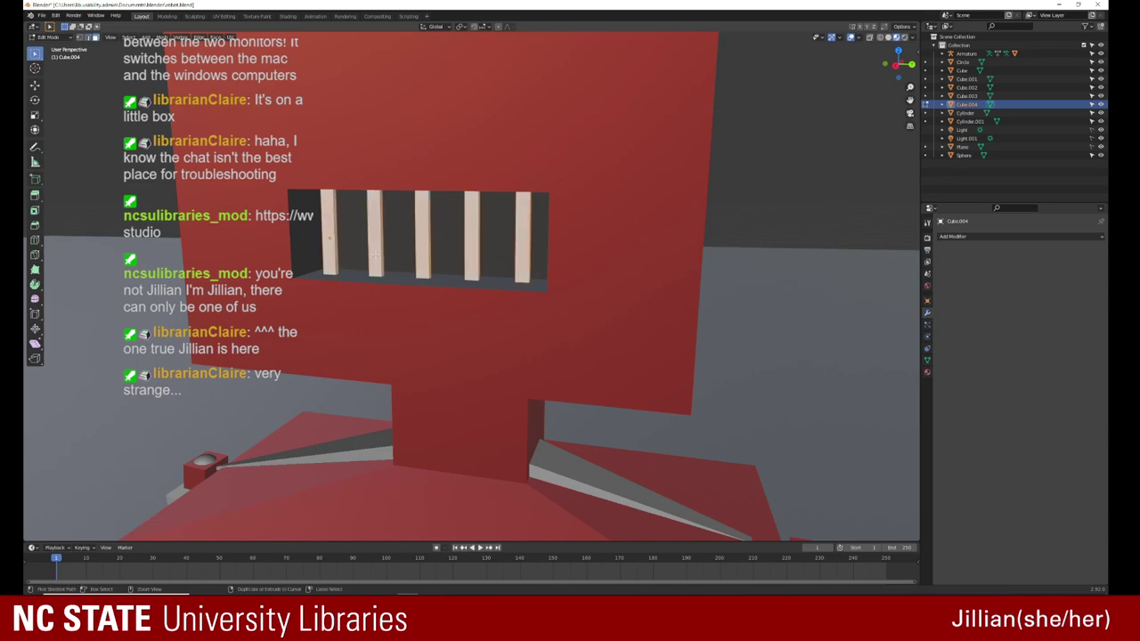
key("Tab")
Step: Click repeatedly to cycle the selection to Cube.004 and enter its Edit Mode
left_click(375, 257)
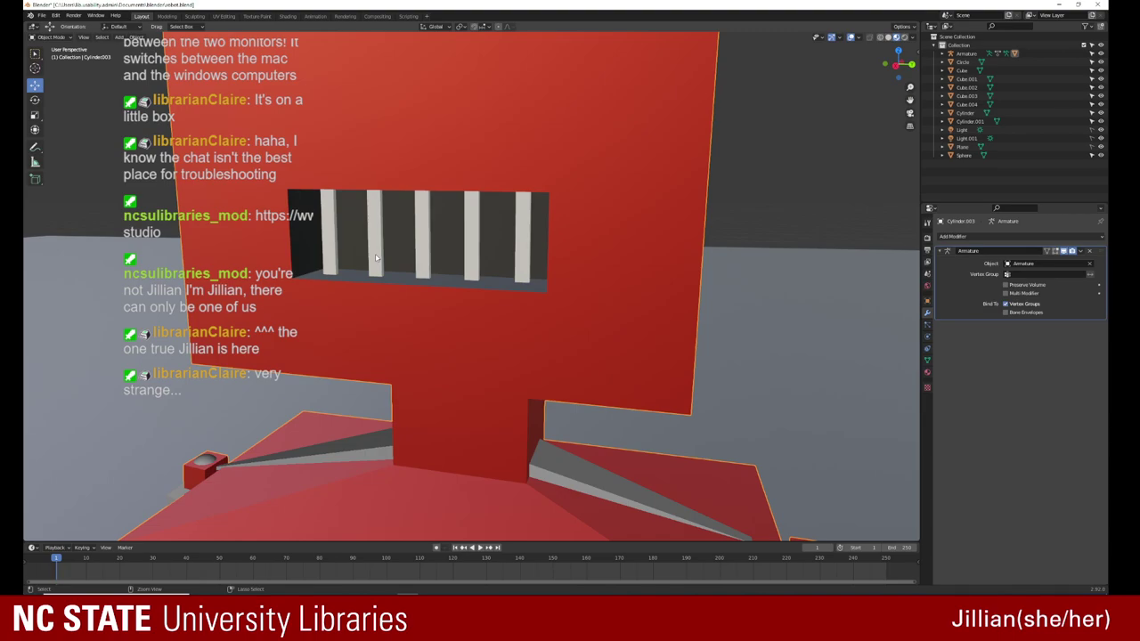
left_click(376, 257)
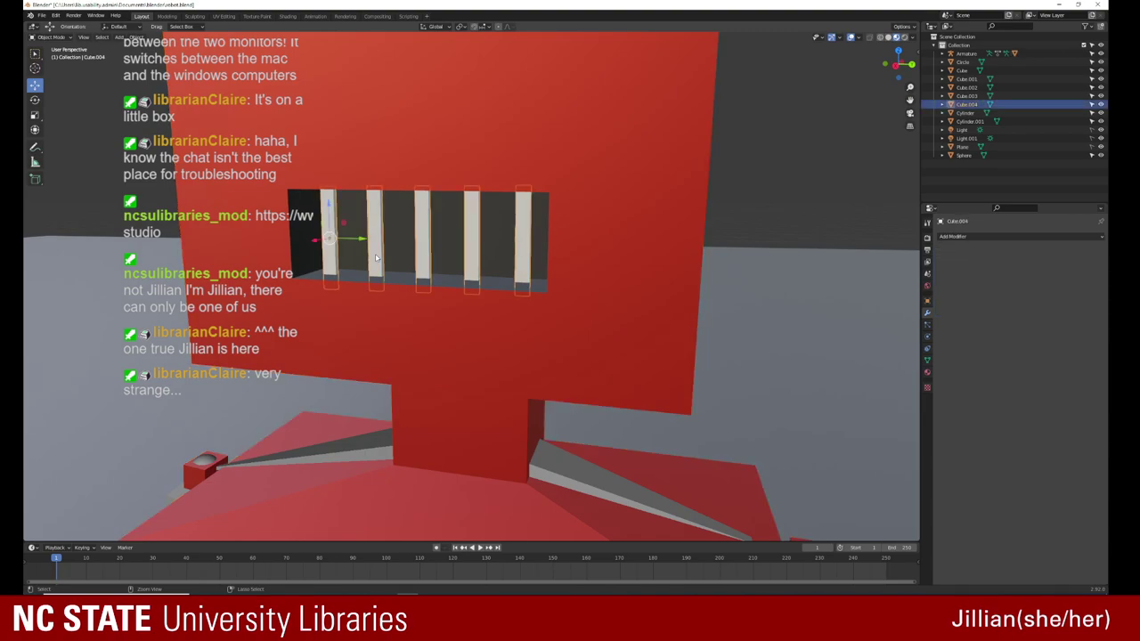
left_click(375, 257)
left_click(376, 257)
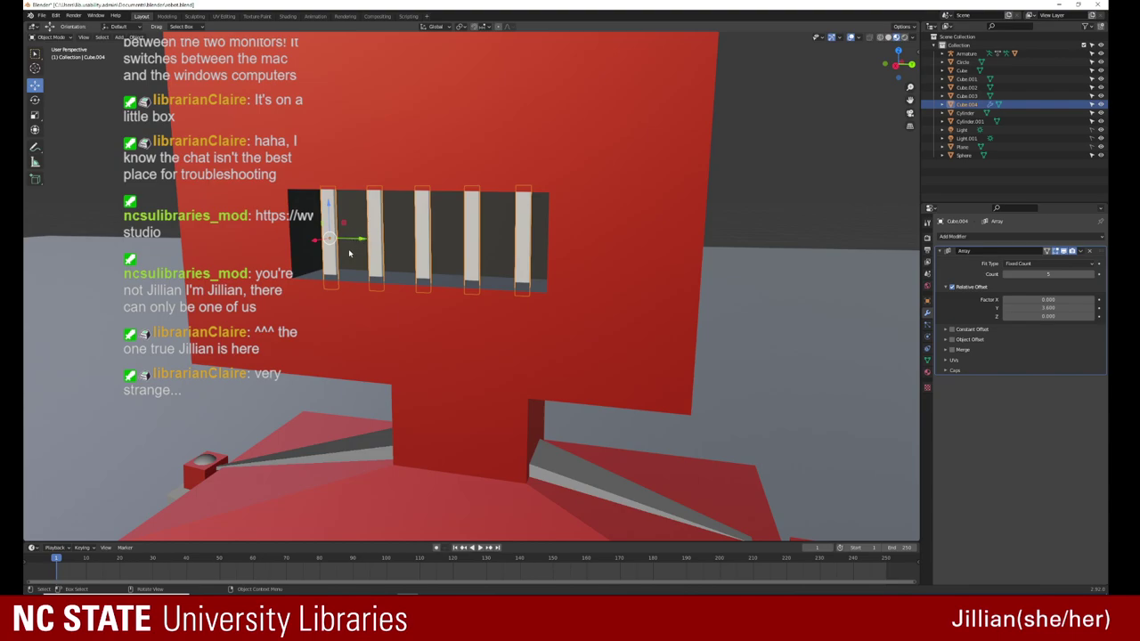
key("Tab")
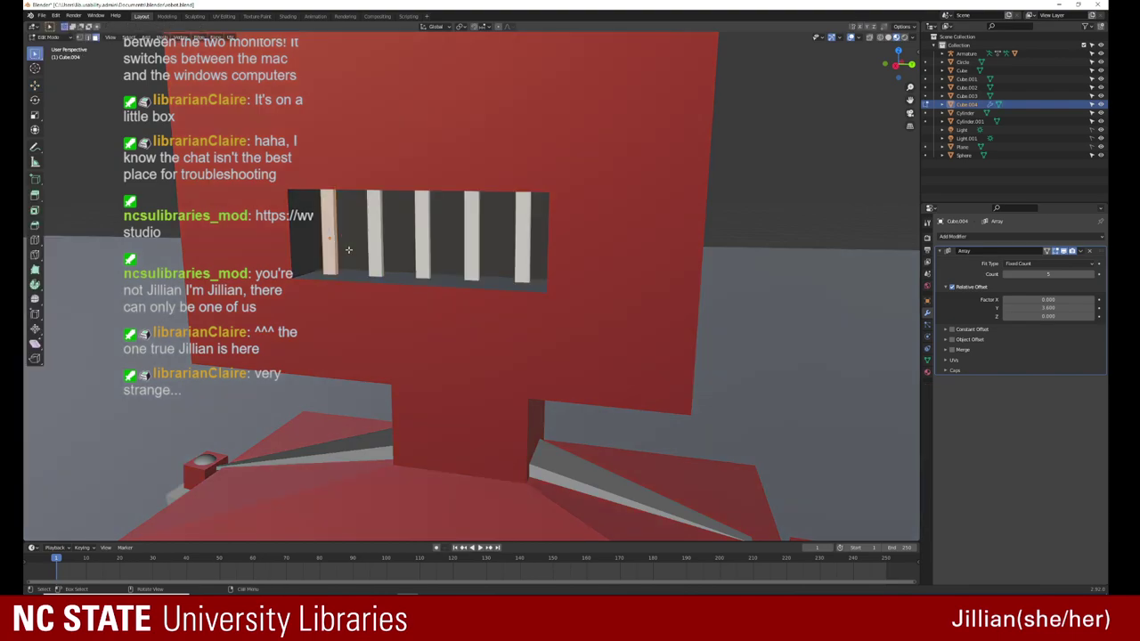
key("shift+space")
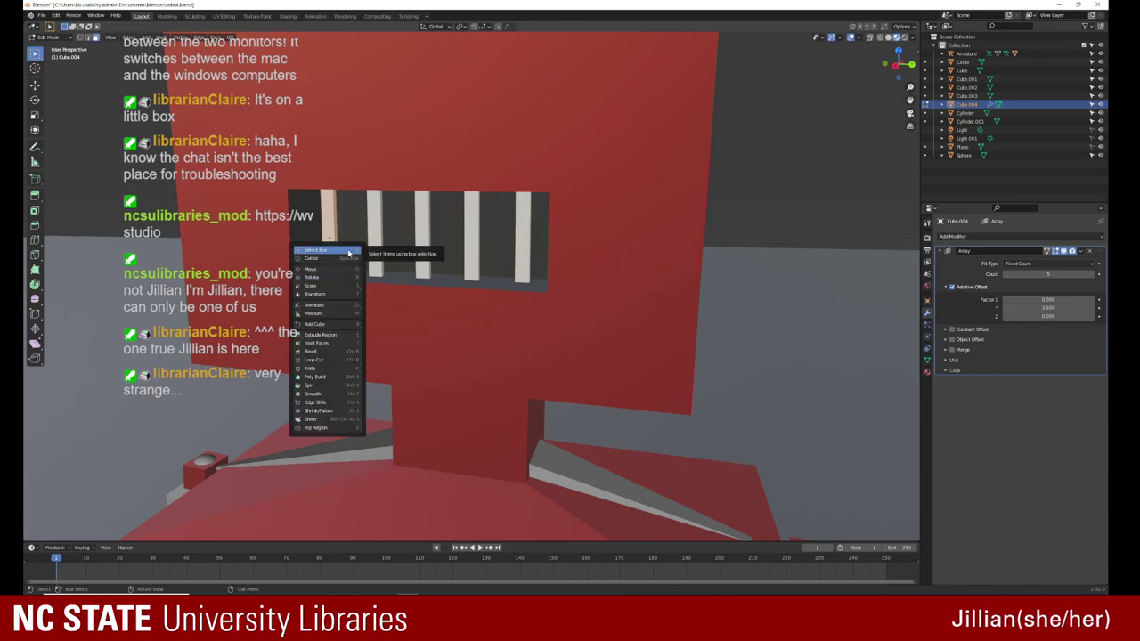
Step: Loop-cut the base bar, slide the loop down, and extrude a face sideways
key("ctrl+r")
left_click(344, 251)
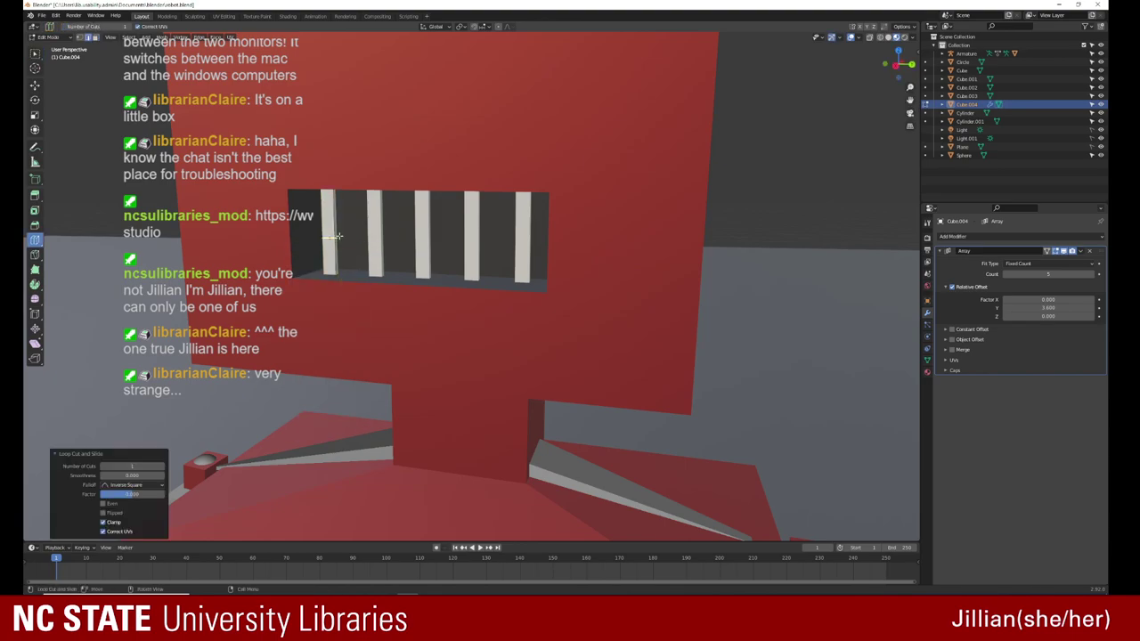
left_click_drag(338, 233, 339, 246)
key("w")
key("3")
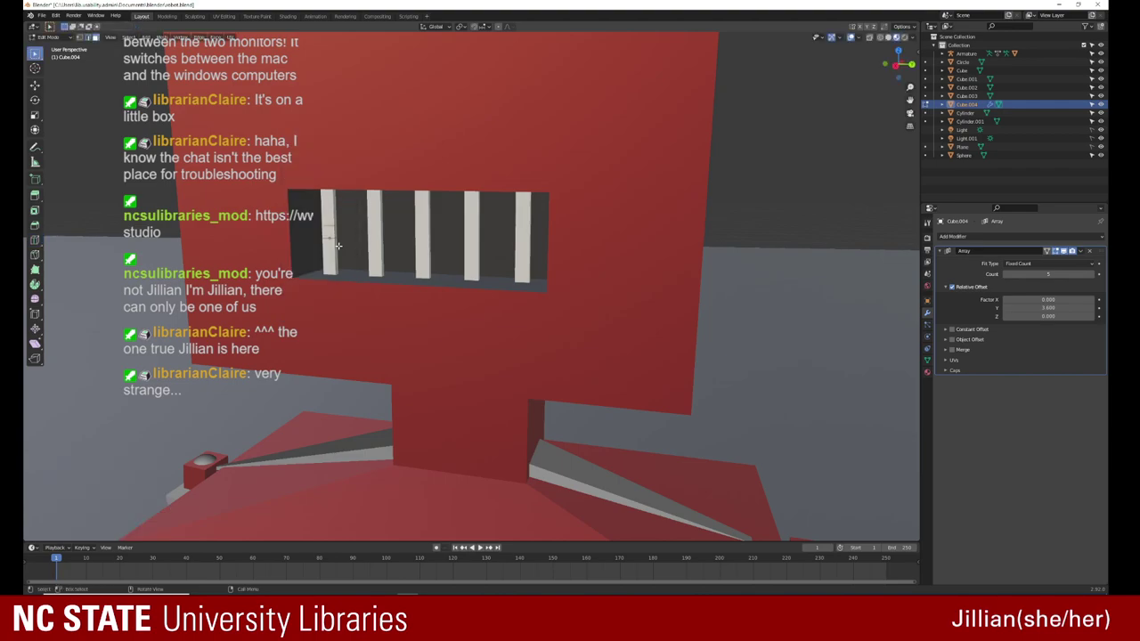
key("e")
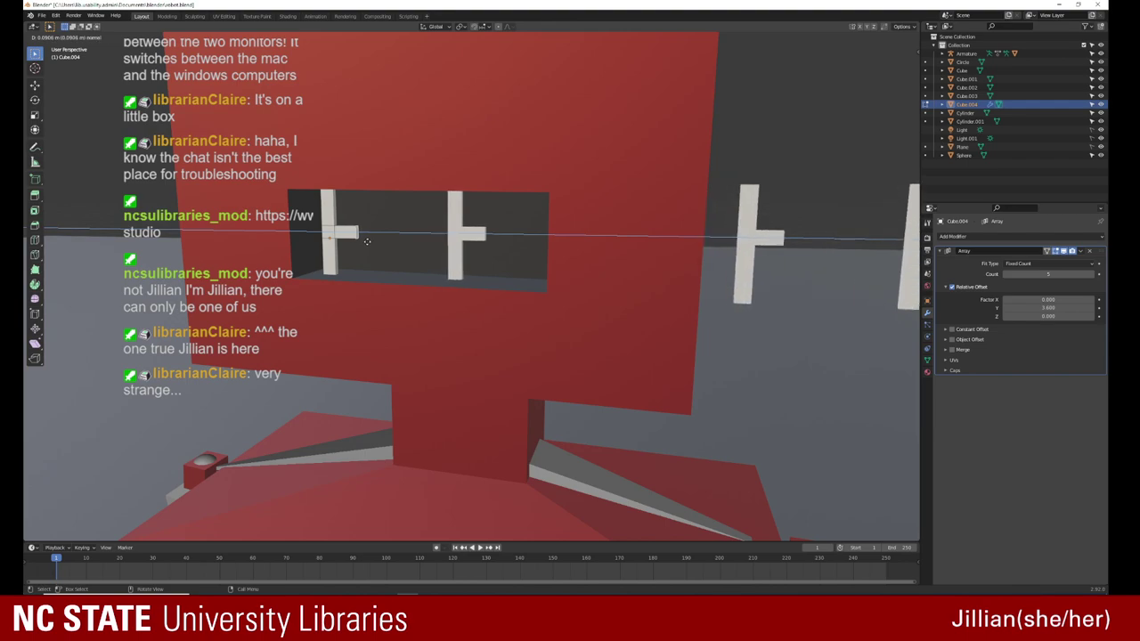
Step: Confirm the extruded side stub and shift it along the Y axis
left_click(366, 240)
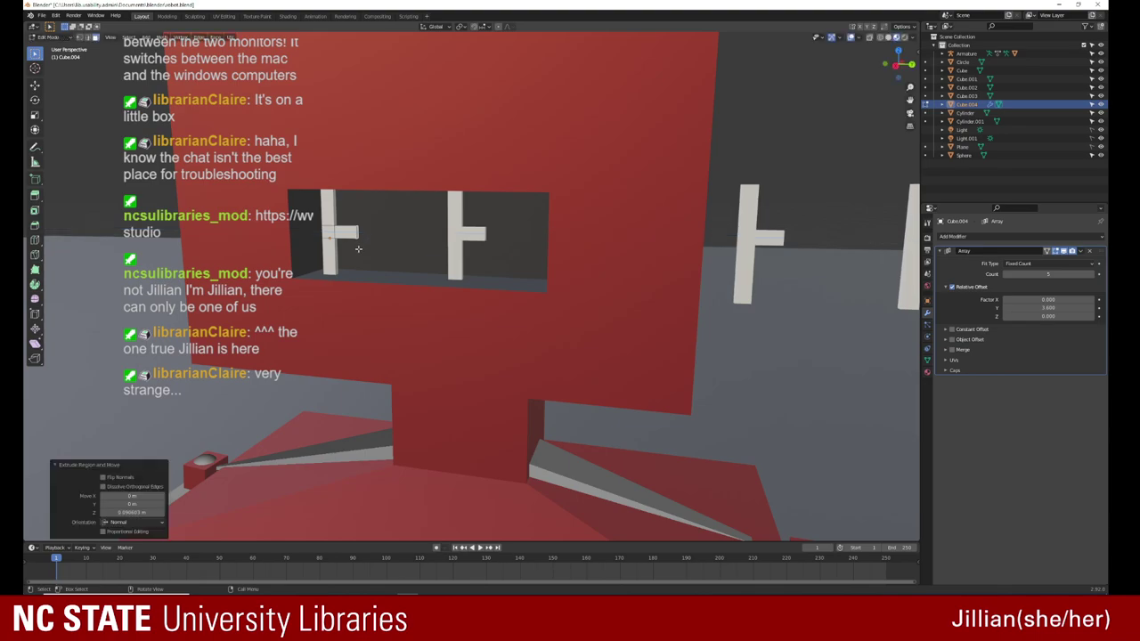
scroll(358, 249, "up", 3)
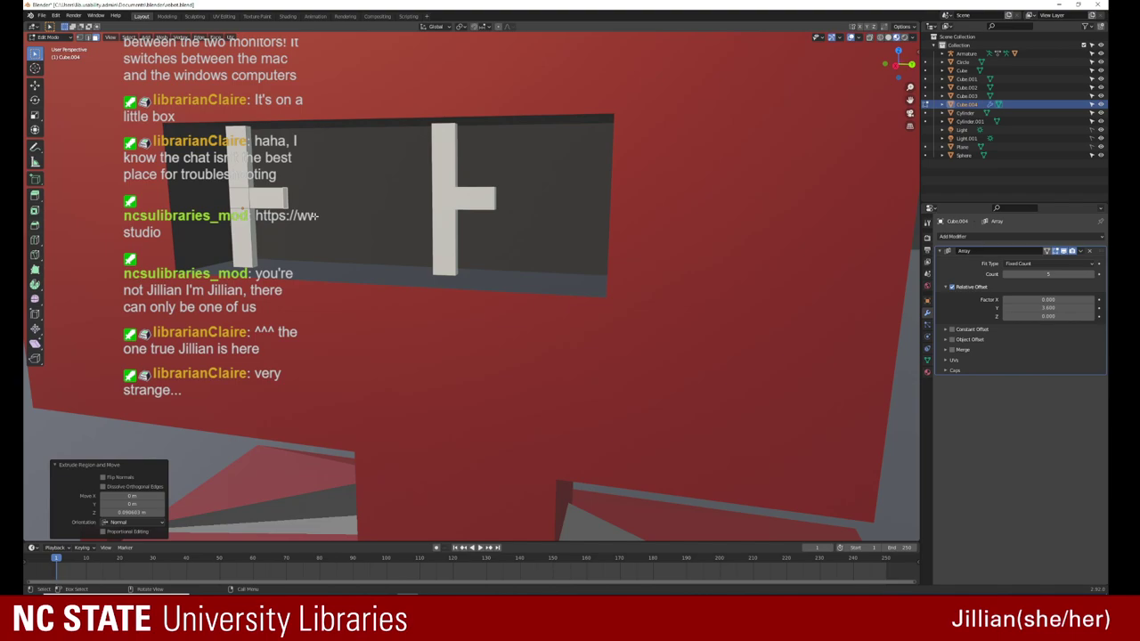
key("g")
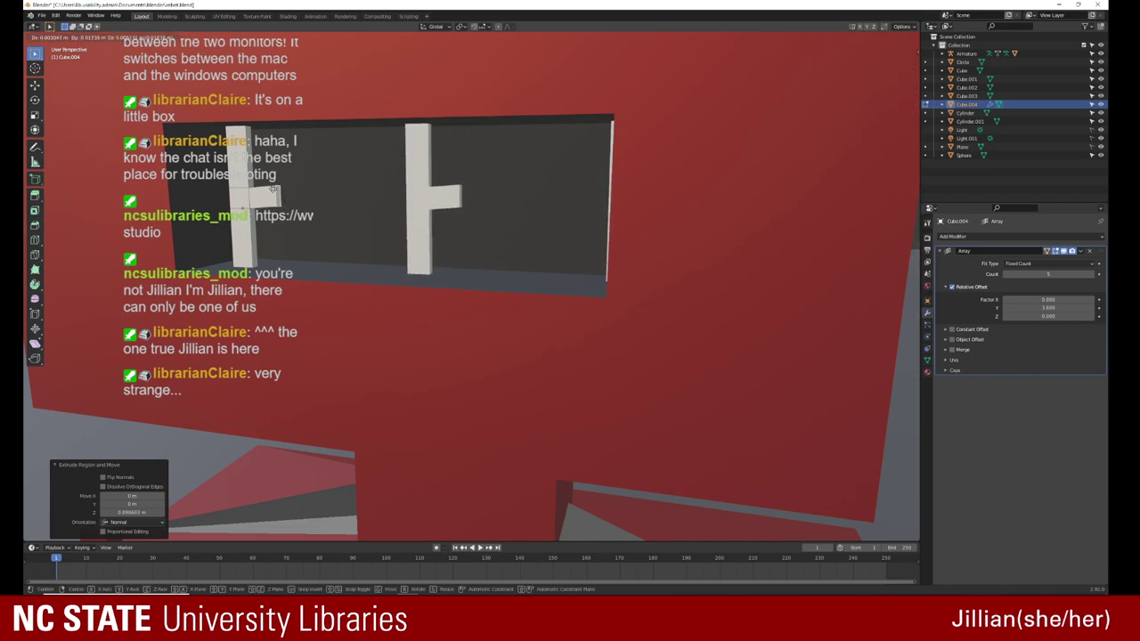
key("x")
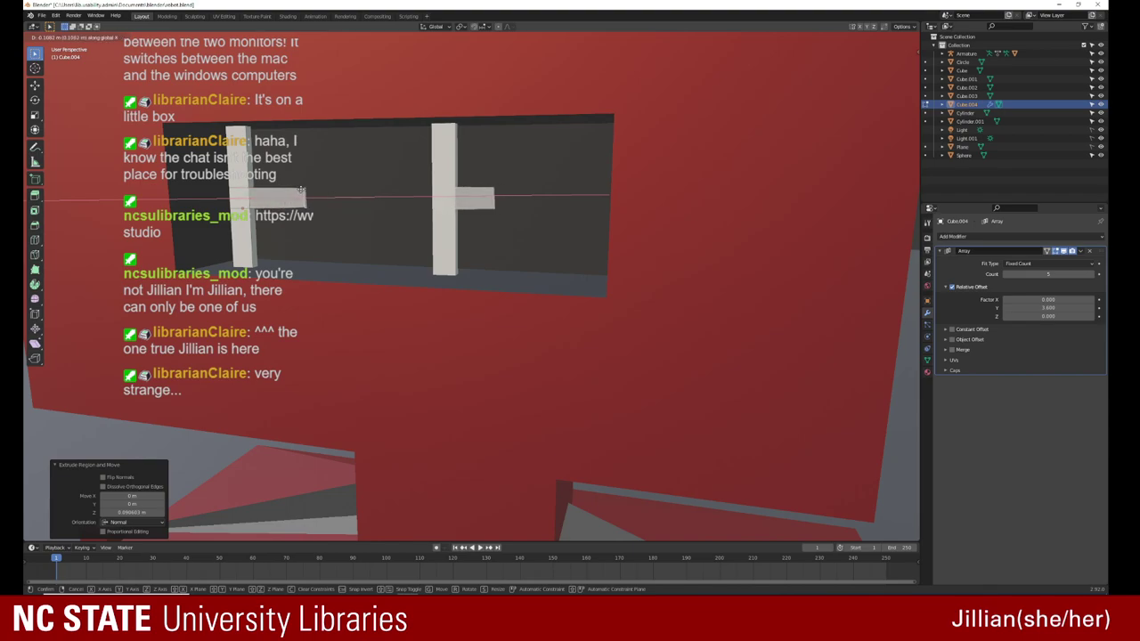
key("y")
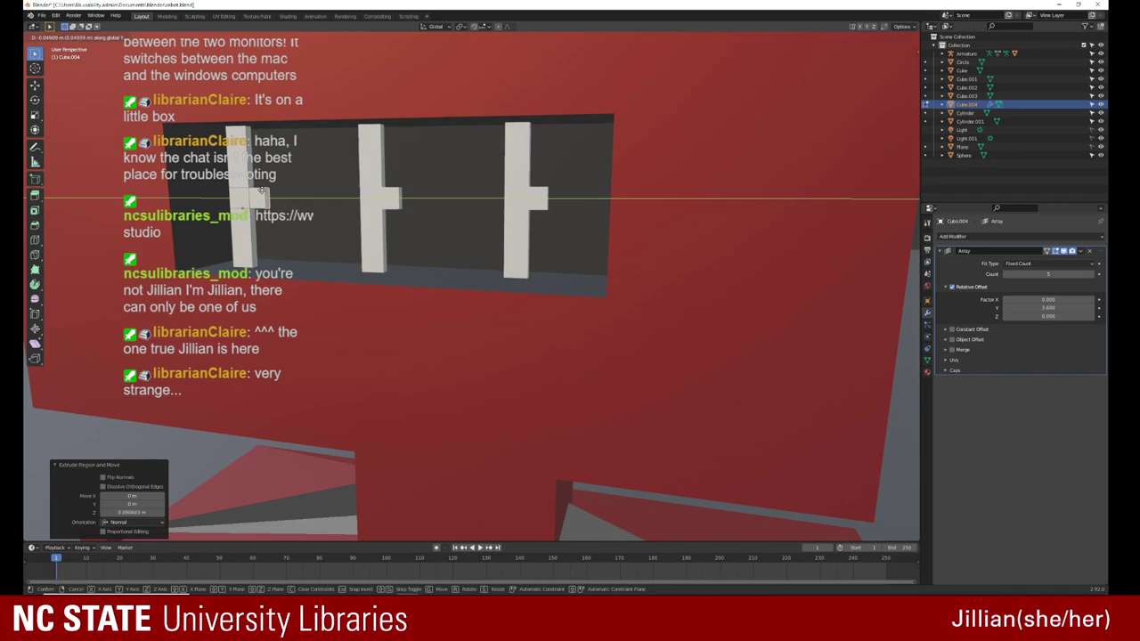
left_click(261, 190)
Step: Move the stub again along Y to settle it about 0.048 m over
middle_click_drag(262, 191, 634, 283)
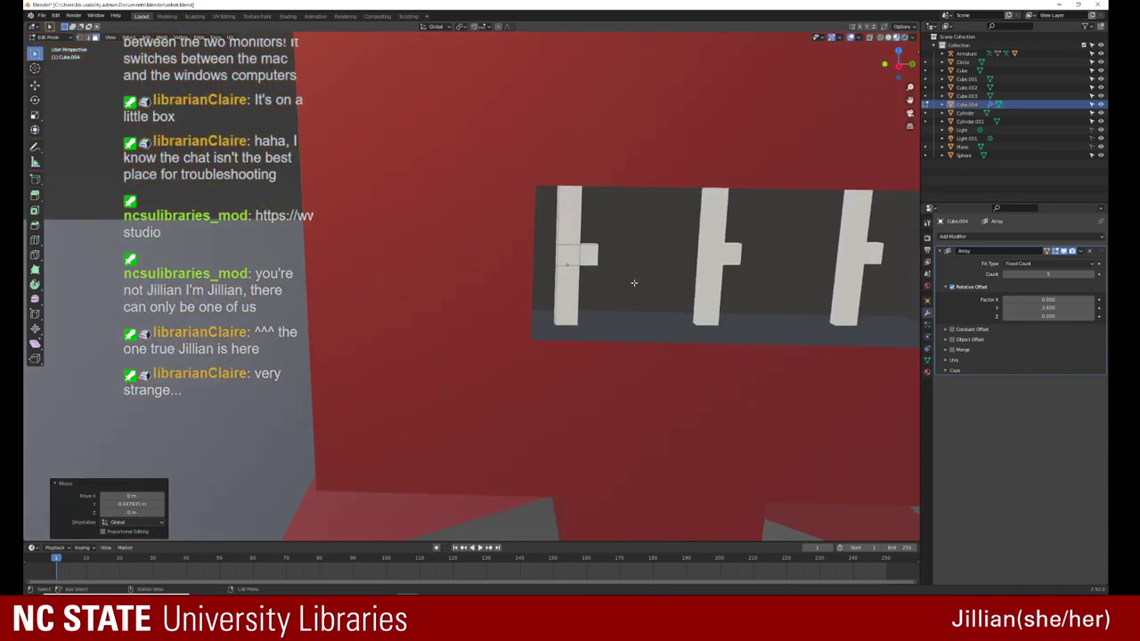
middle_click_drag(634, 283, 490, 273)
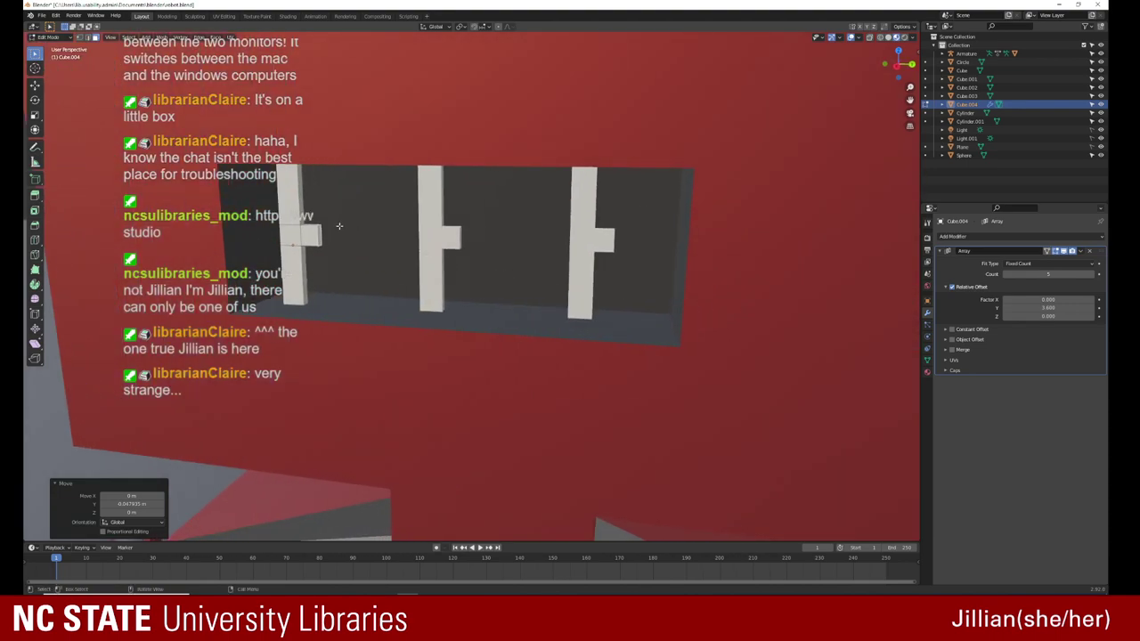
key("g")
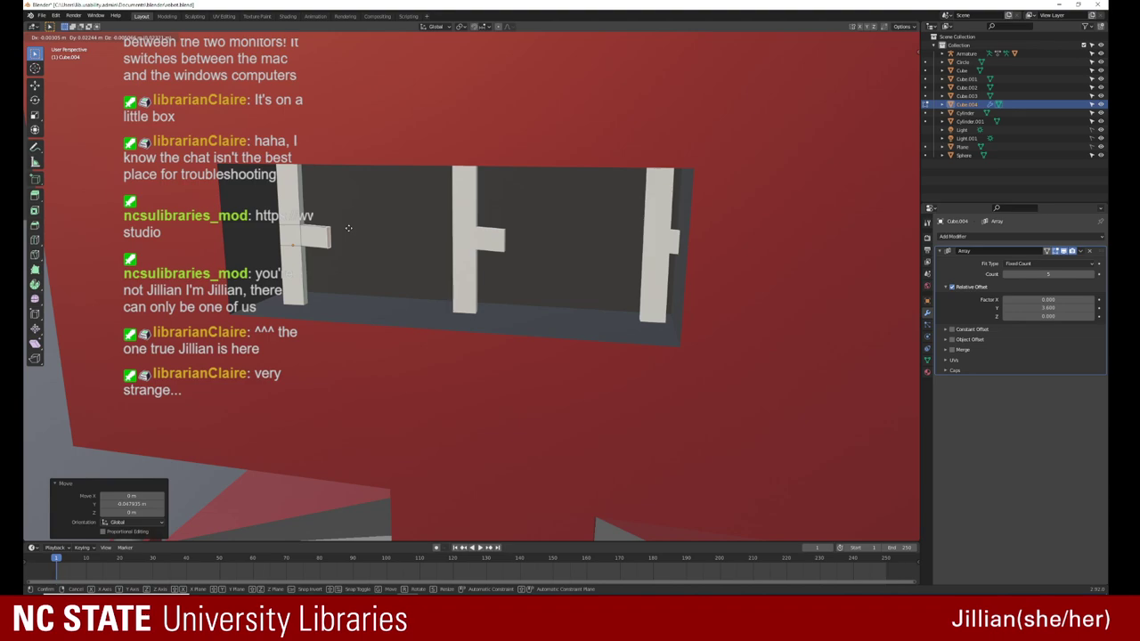
key("x")
key("y")
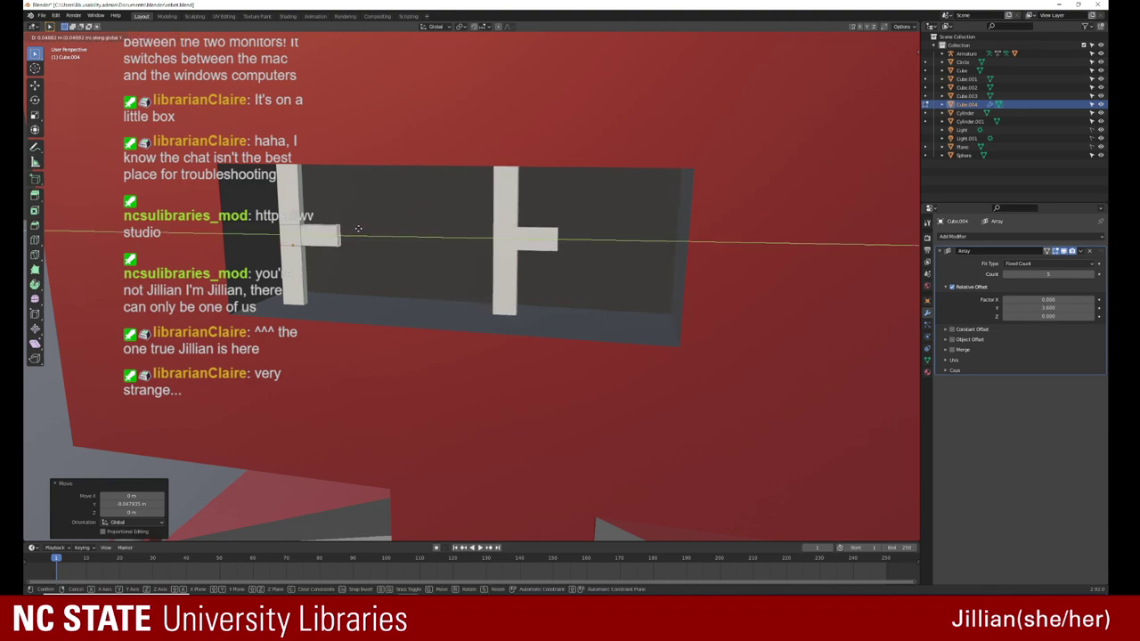
left_click(358, 229)
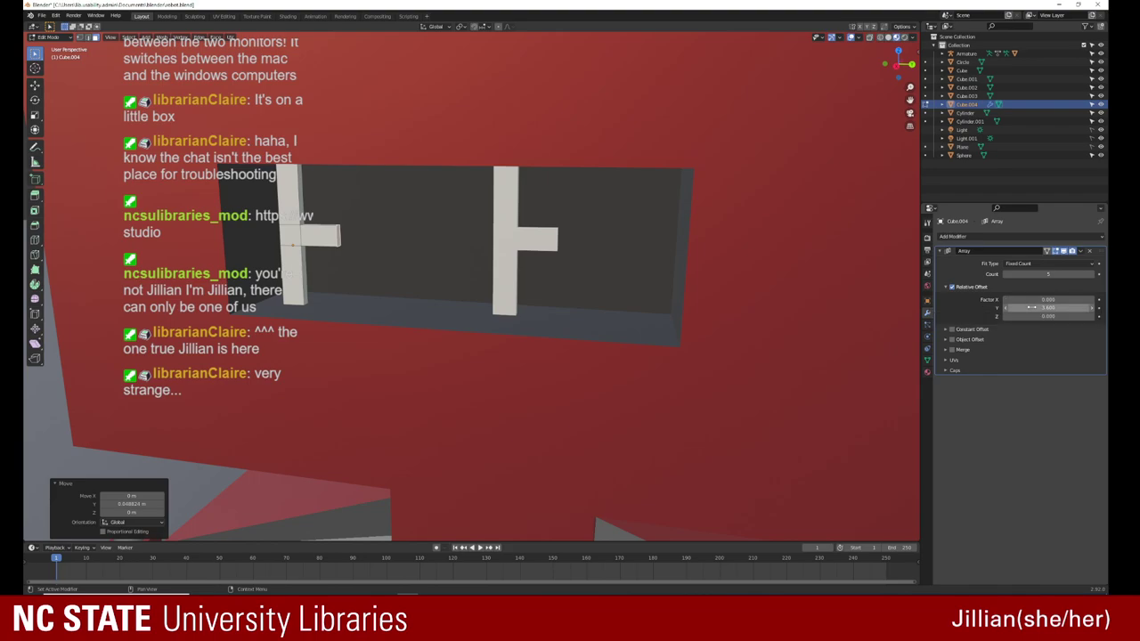
Step: Widen the array spacing to about 1.600 and shift the crosses along Y
mouse_move(1031, 308)
left_mouse_down()
mouse_move(988, 308)
mouse_move(1059, 308)
left_mouse_up()
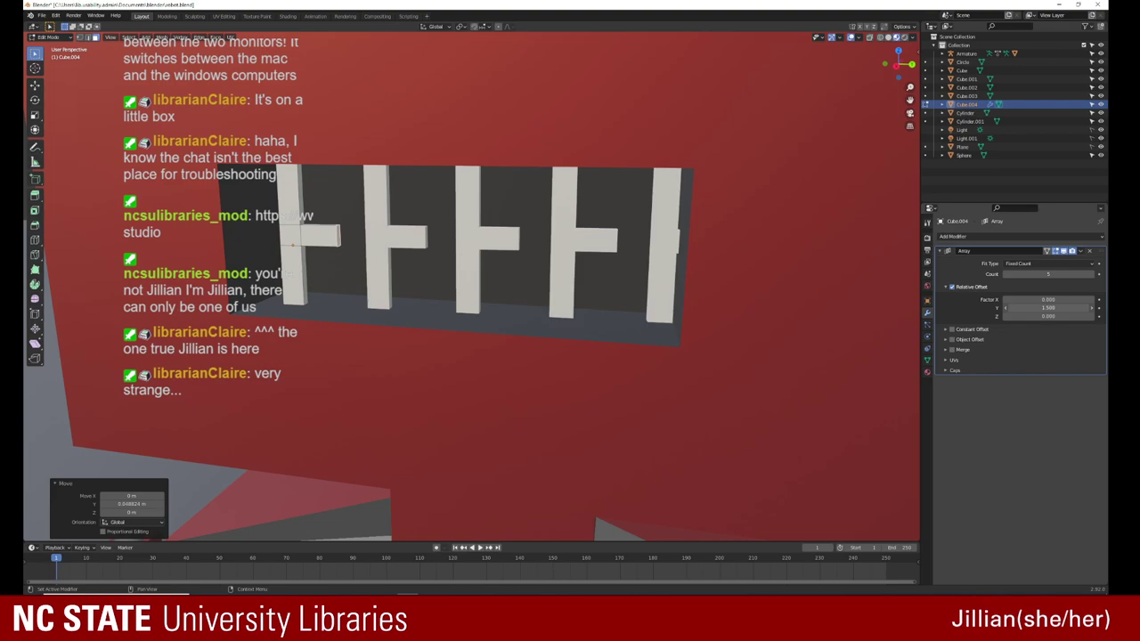
left_click_drag(1060, 308, 1068, 308)
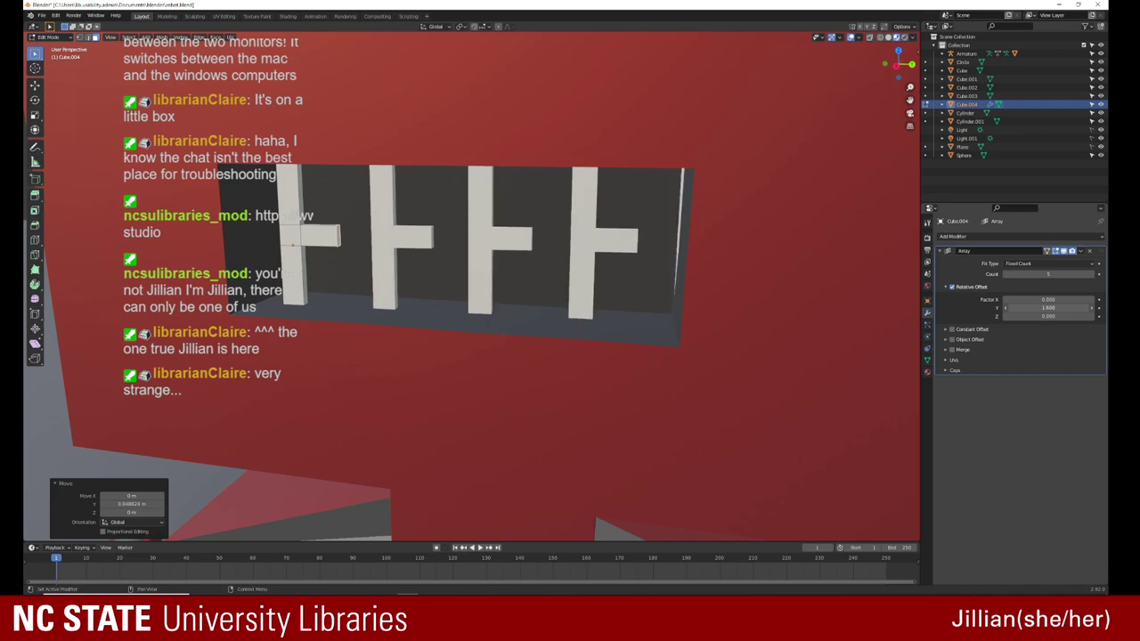
key("Return")
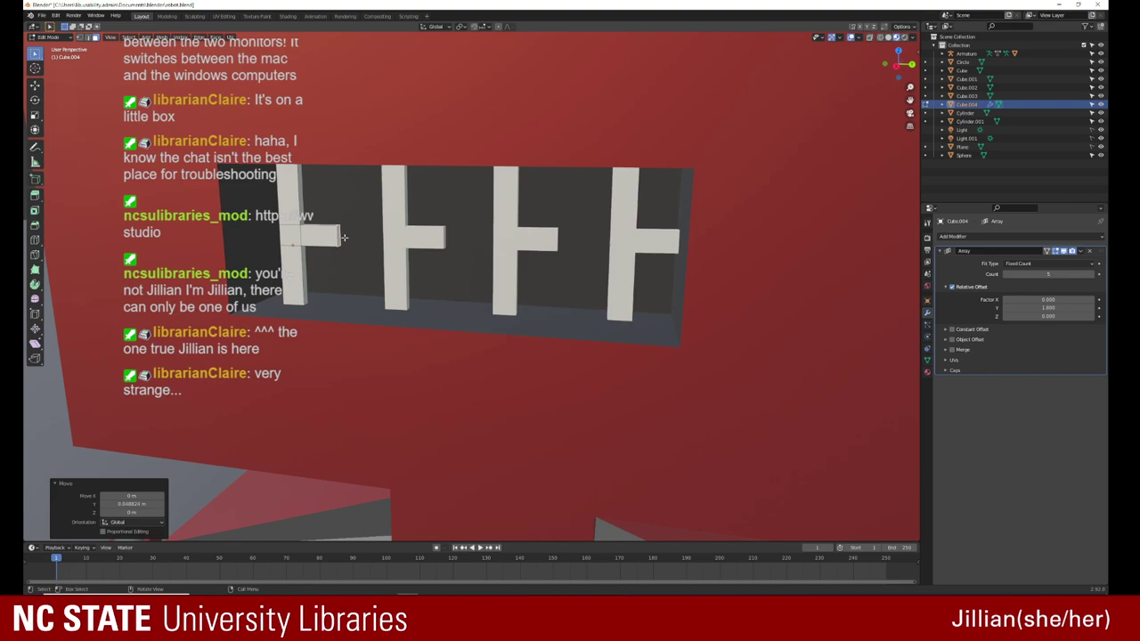
key("g")
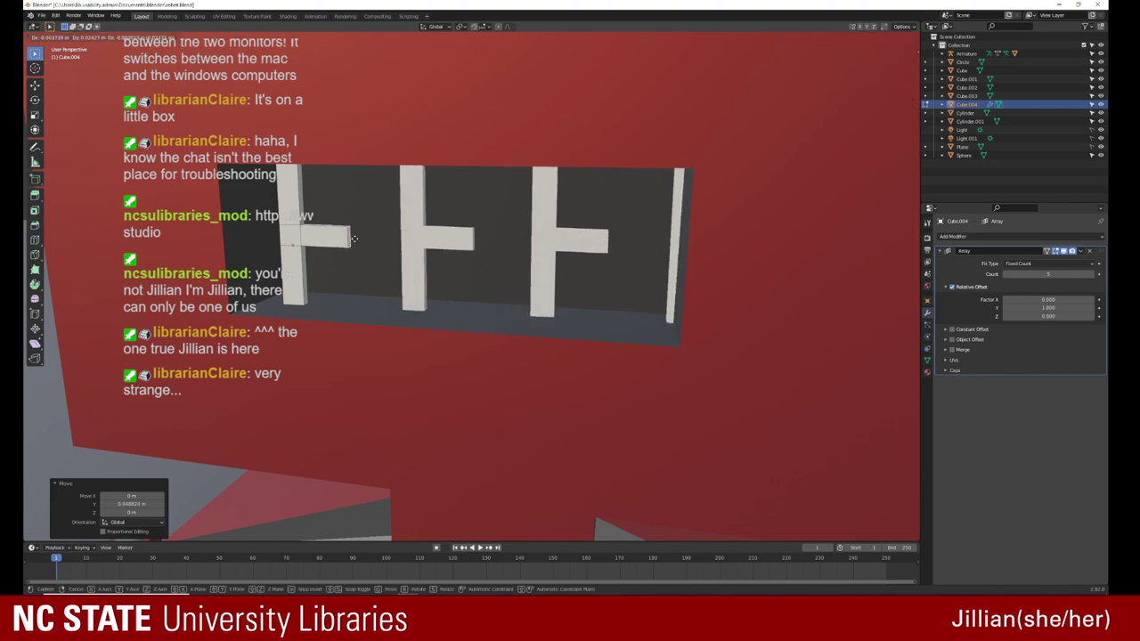
key("y")
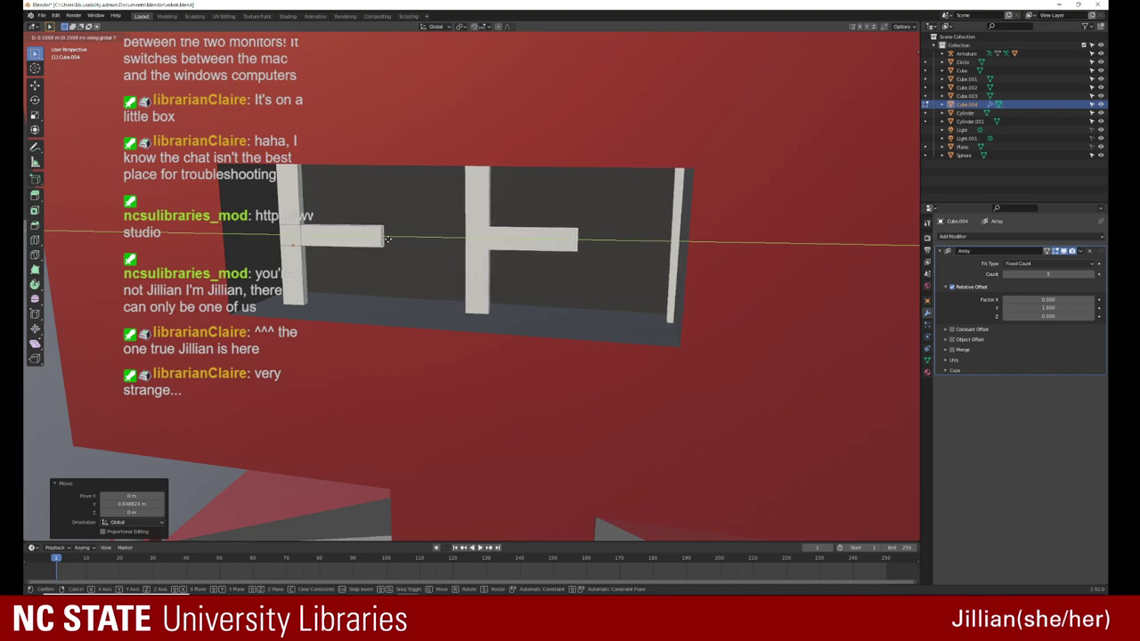
left_click(388, 238)
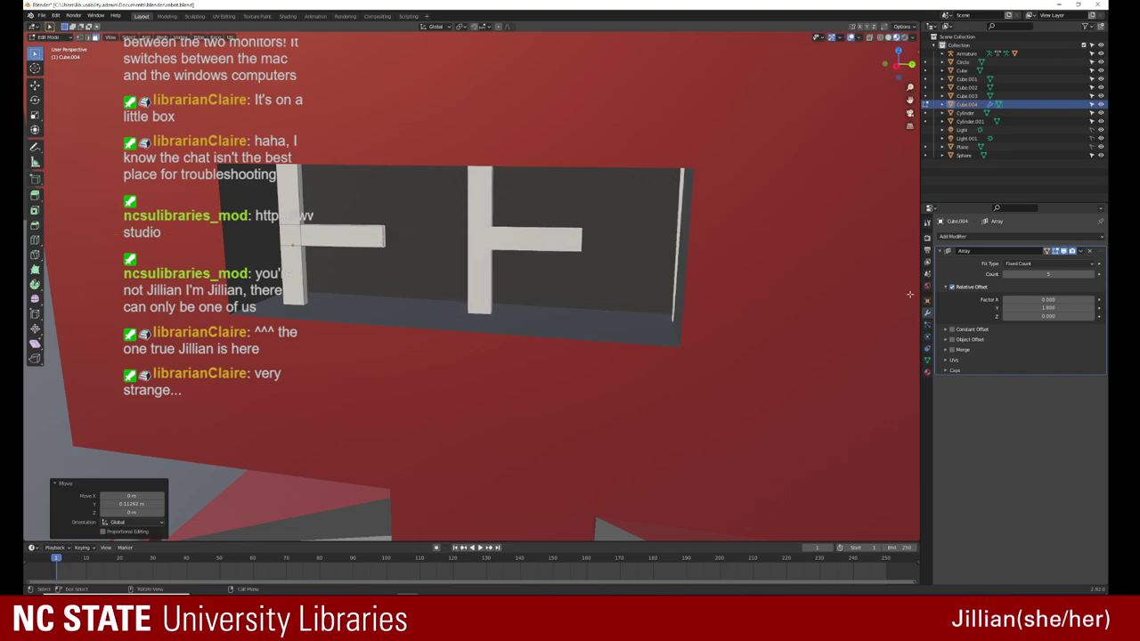
Step: Retune the crosses' Y spacing factor to about 1.200 and shift them along Y again
left_click(1046, 307)
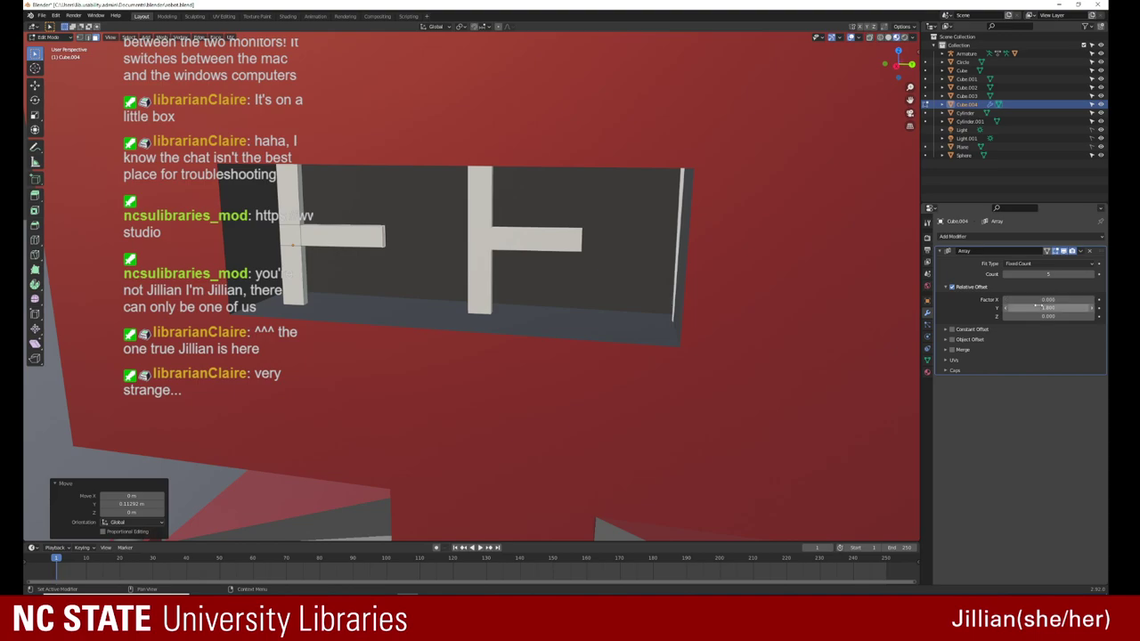
key("Return")
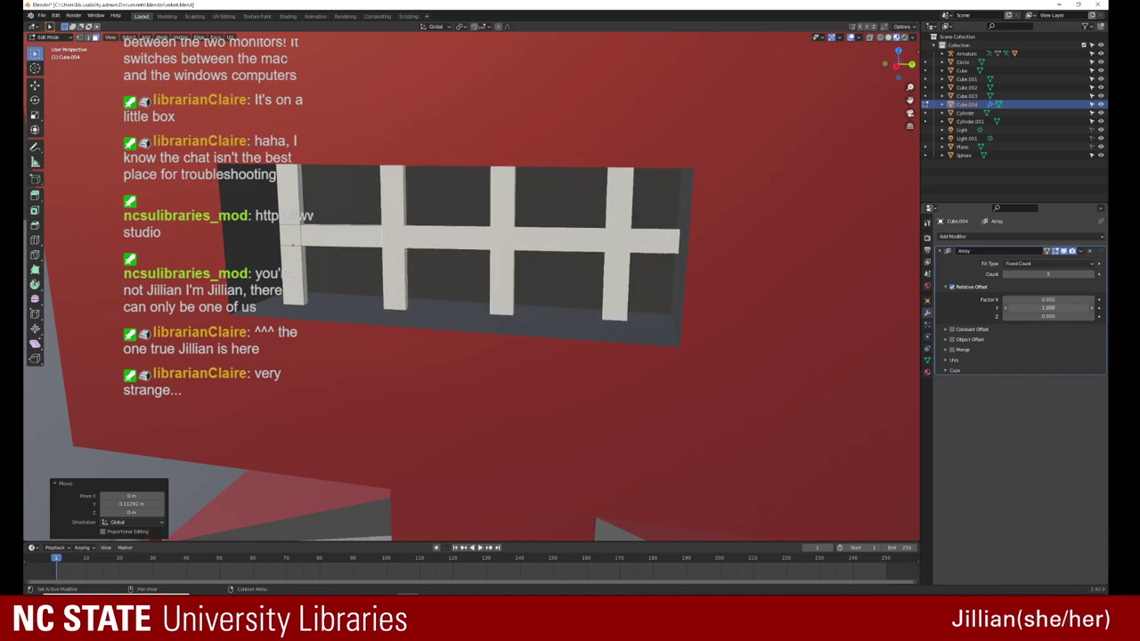
left_click_drag(1046, 307, 1033, 307)
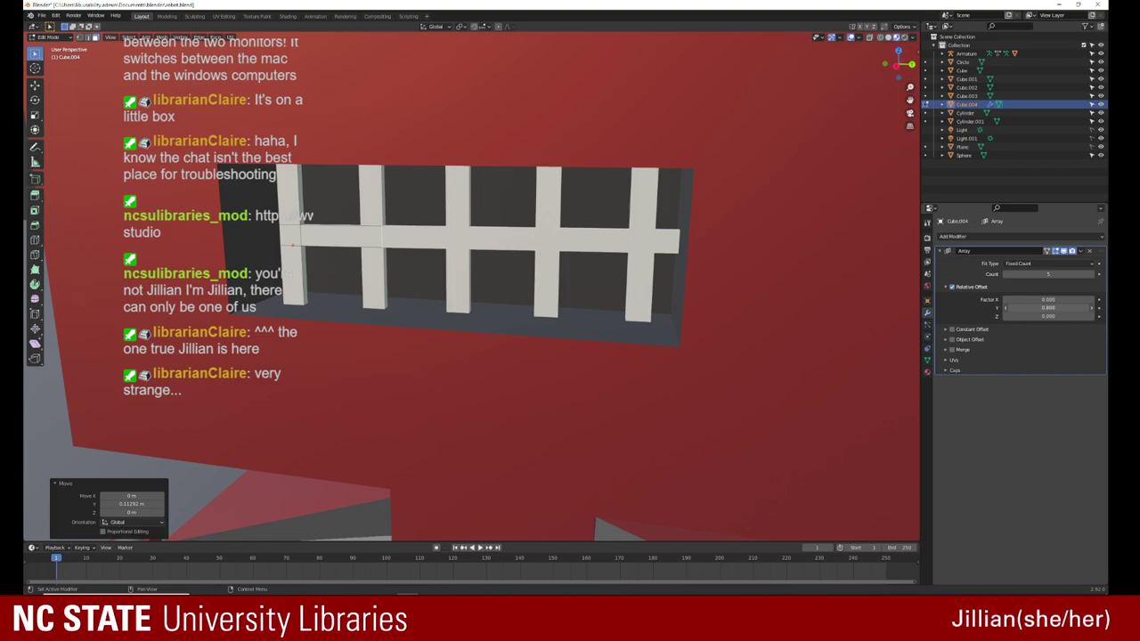
left_click_drag(1046, 307, 1064, 308)
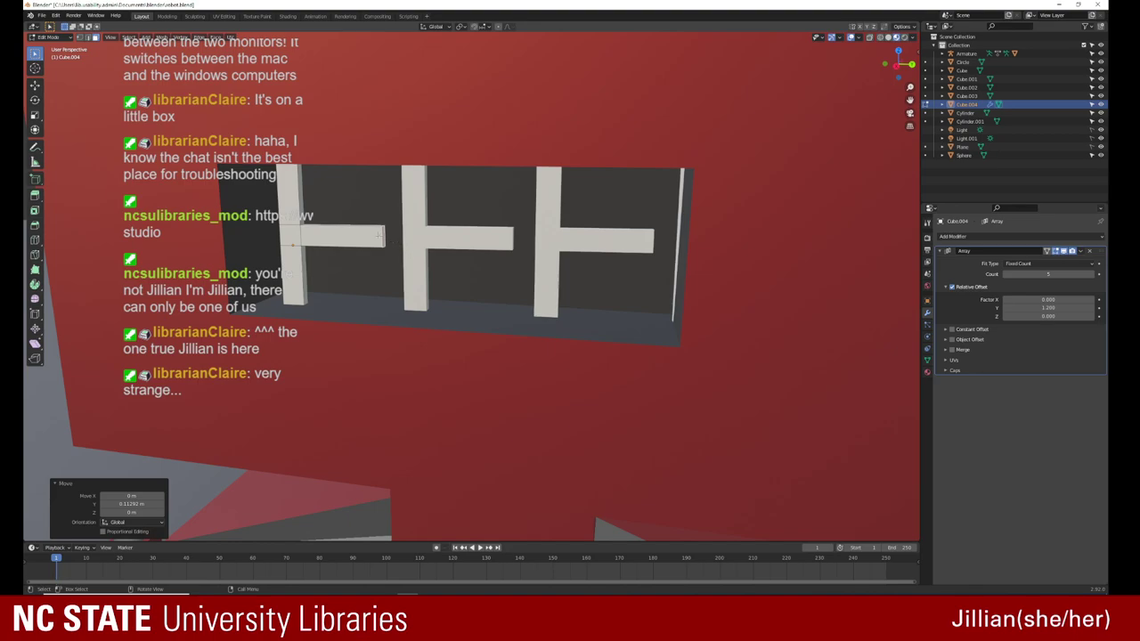
key("g")
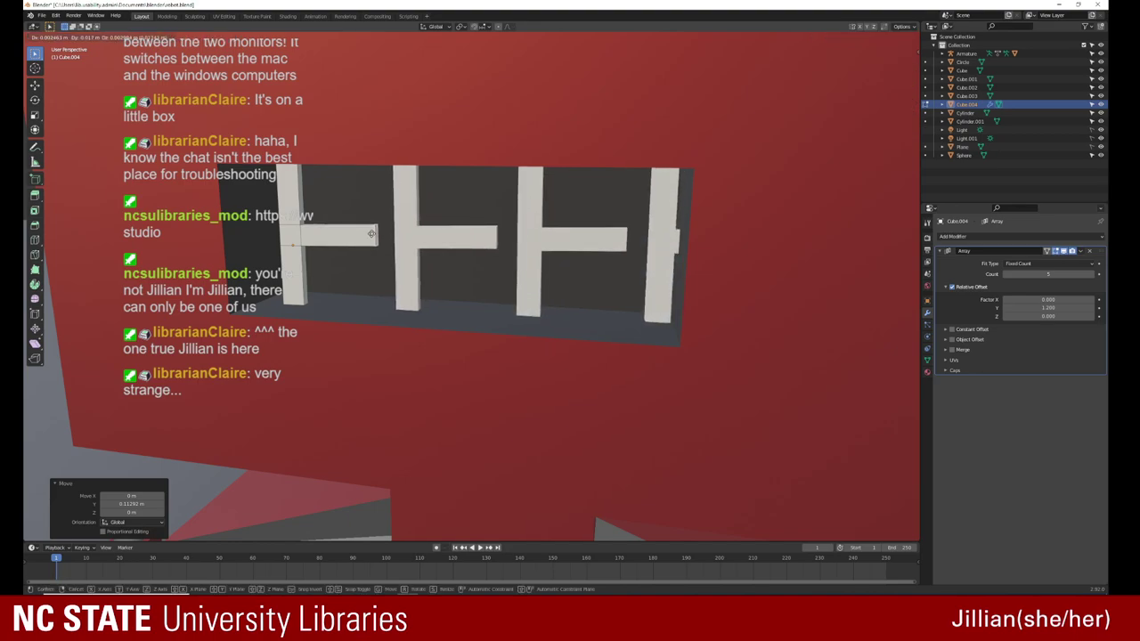
key("y")
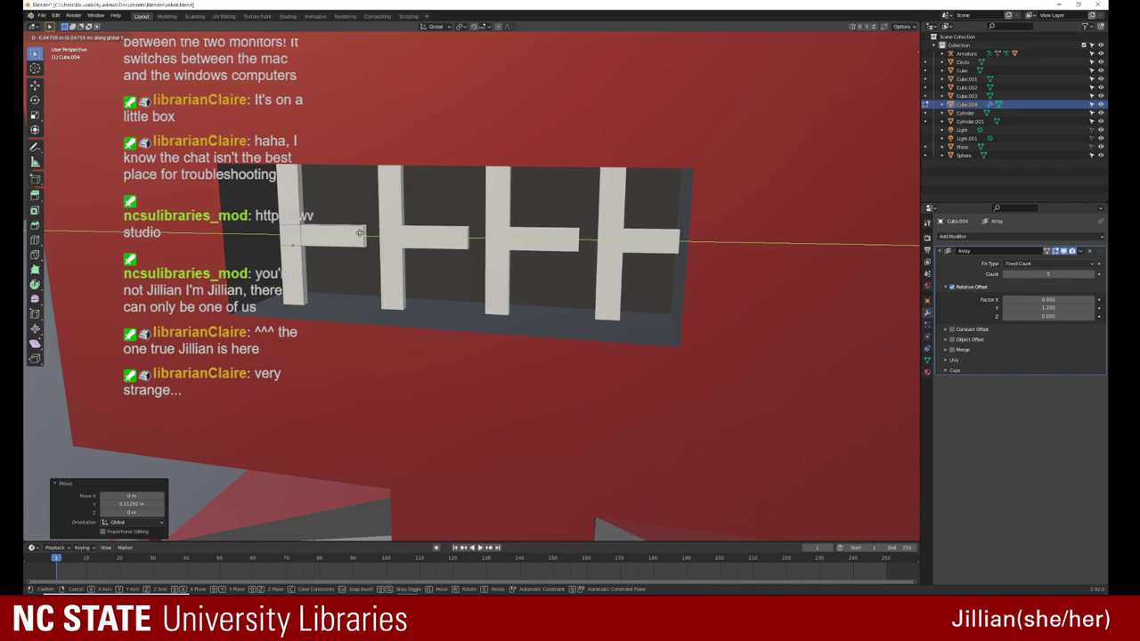
left_click(712, 264)
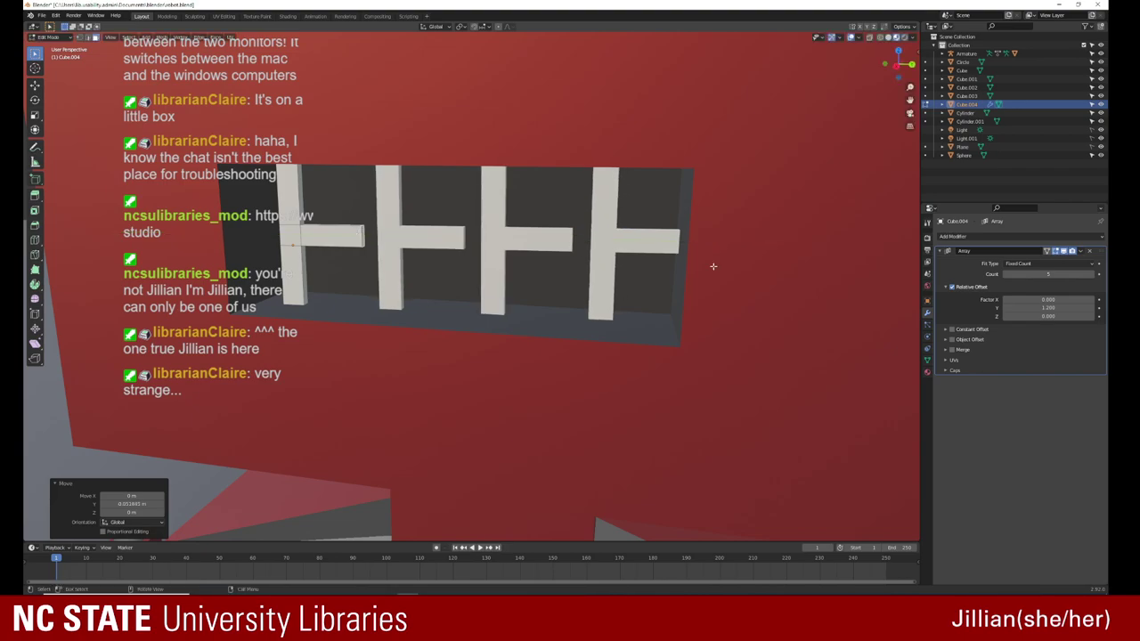
Step: Set the Array Relative Offset Factor Y to 1.000 so the crosses join
left_click(1036, 308)
type("1")
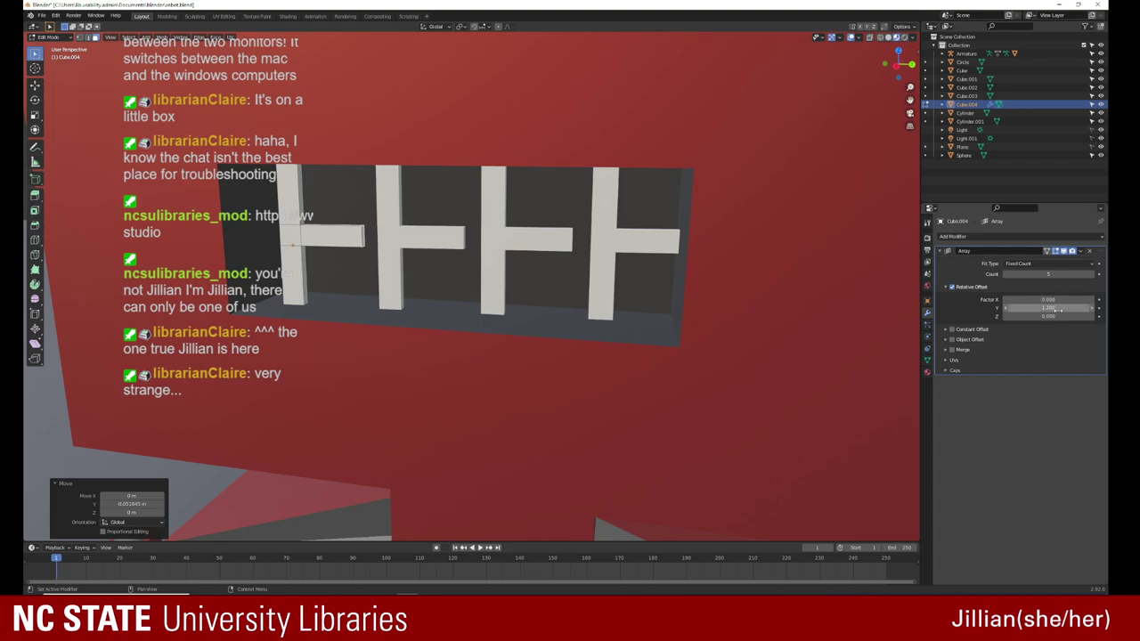
key("Return")
mouse_move(1035, 308)
left_mouse_down()
mouse_move(1059, 308)
mouse_move(1035, 308)
left_mouse_up()
mouse_move(801, 293)
middle_mouse_down()
mouse_move(827, 292)
mouse_move(785, 286)
mouse_move(819, 287)
middle_mouse_up()
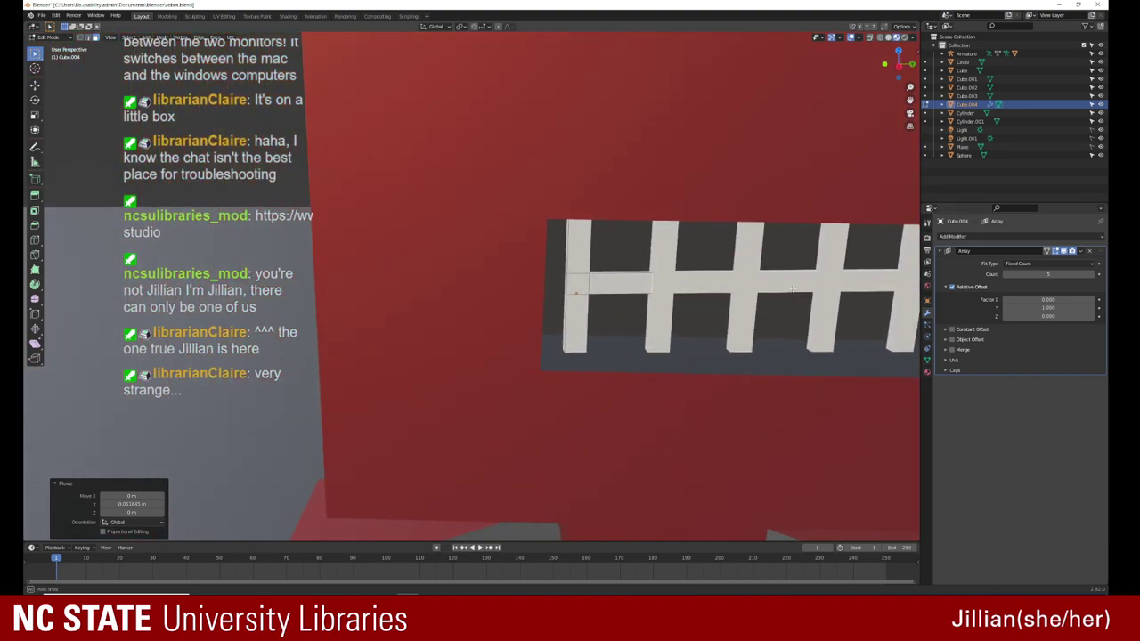
left_click(1068, 264)
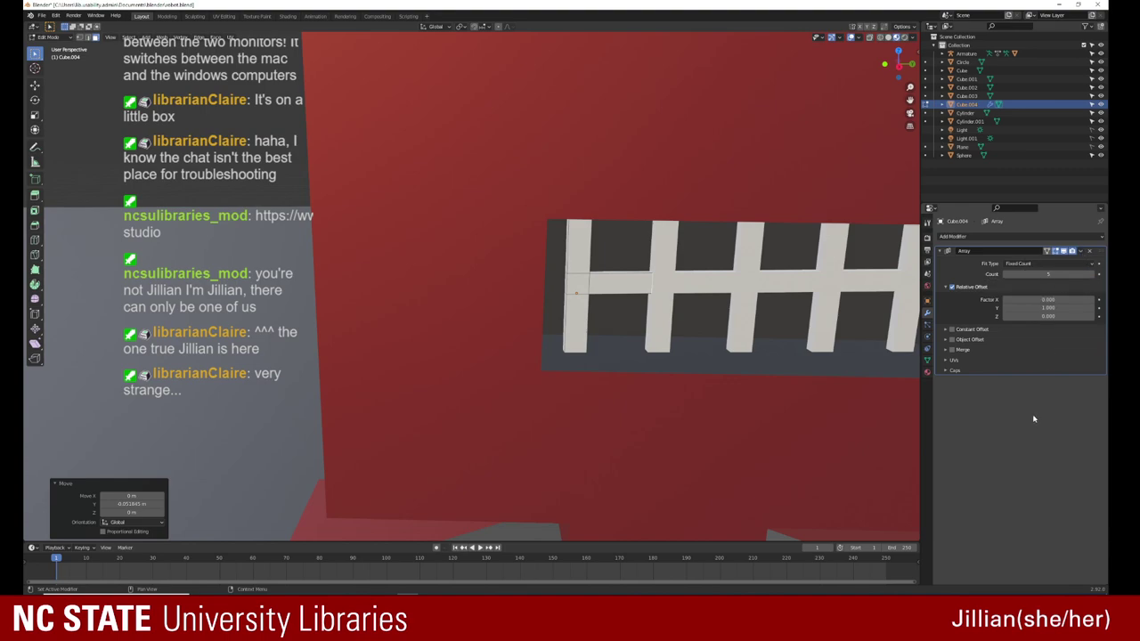
Step: Apply the Array modifier so the mouth bars become real geometry
key("Tab")
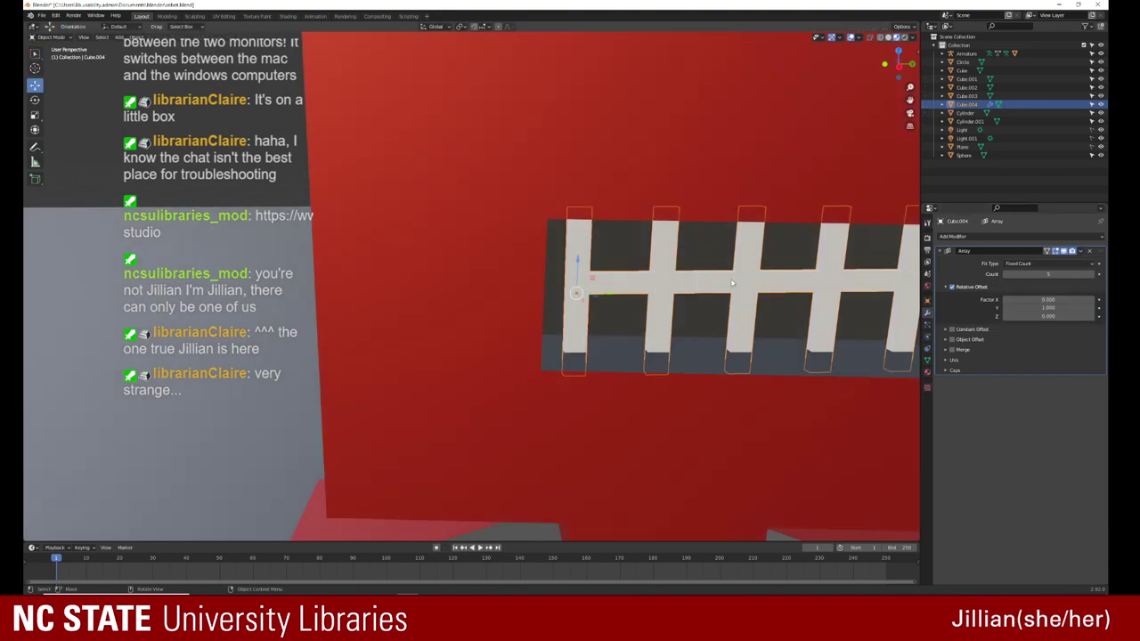
left_click(1090, 264)
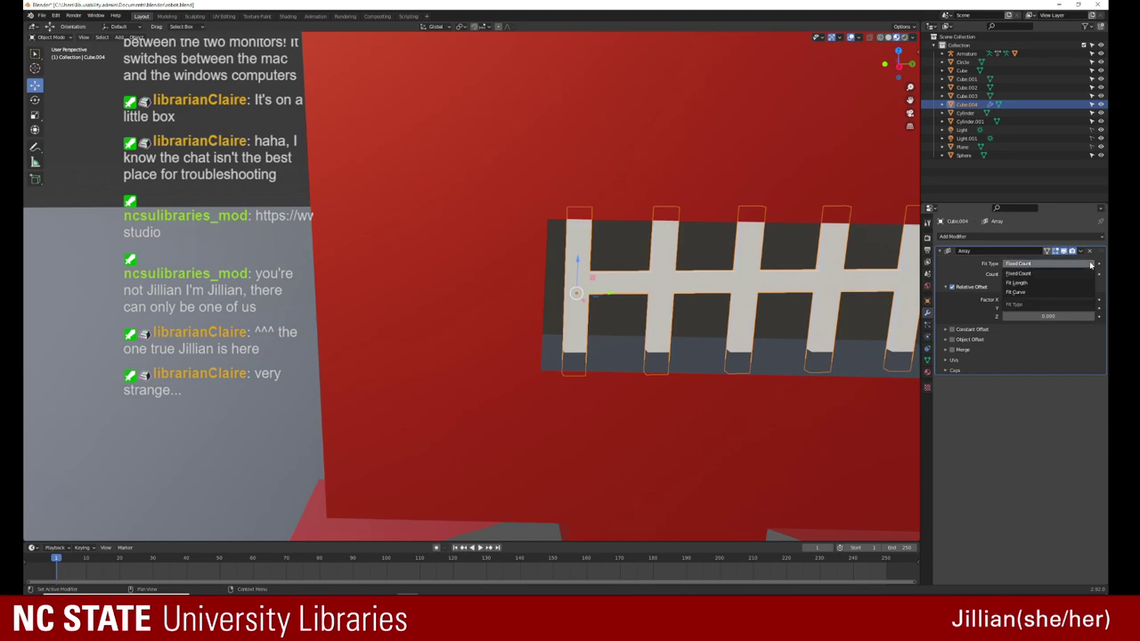
left_click(1080, 250)
left_click(1072, 266)
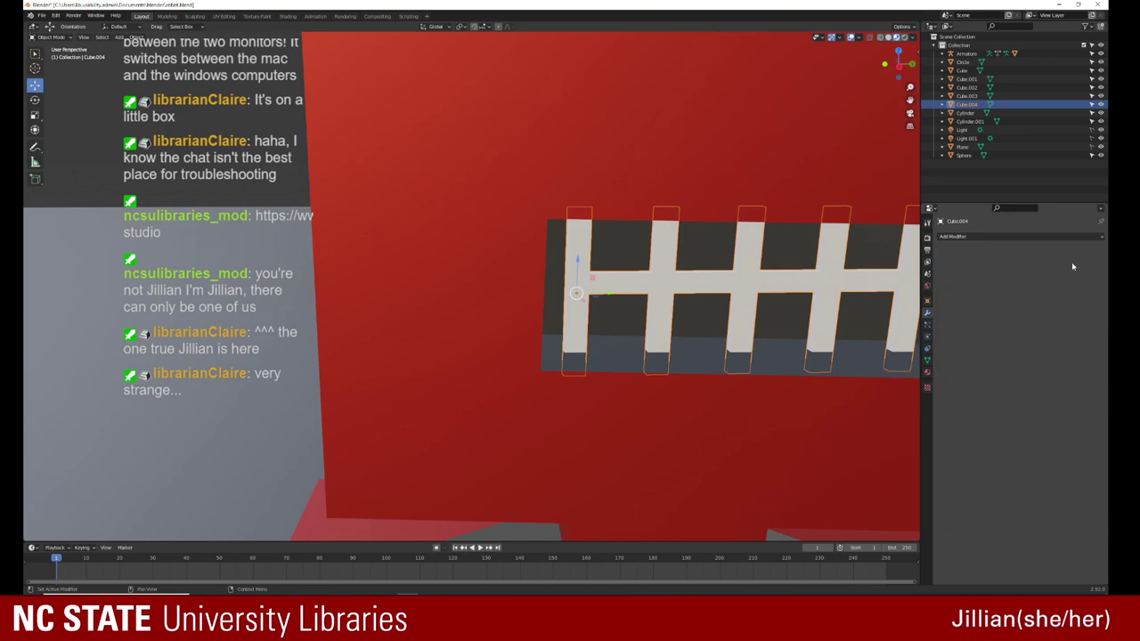
key("Tab")
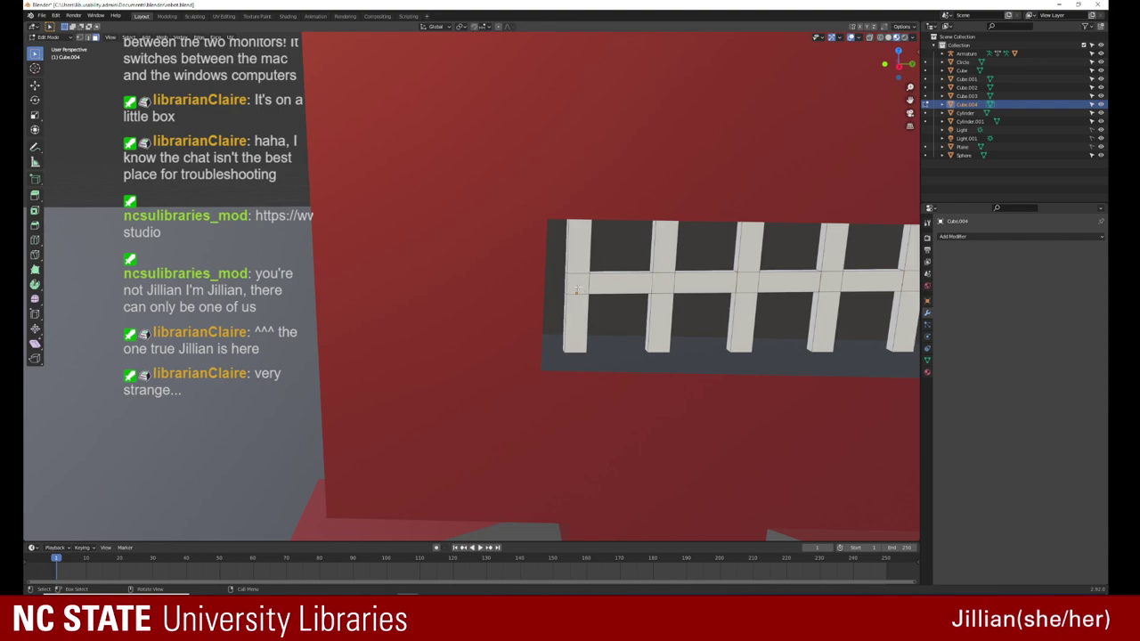
Step: Extrude the horizontal bar's end leftward past the leftmost mouth bar
middle_click_drag(576, 285, 739, 287)
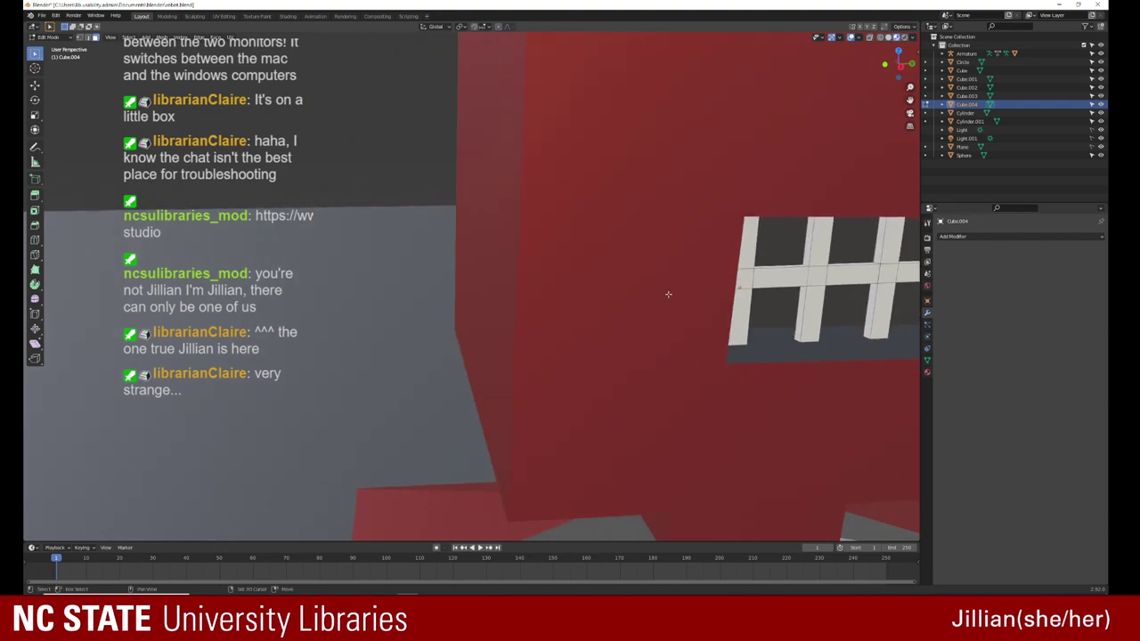
key("KP_Decimal")
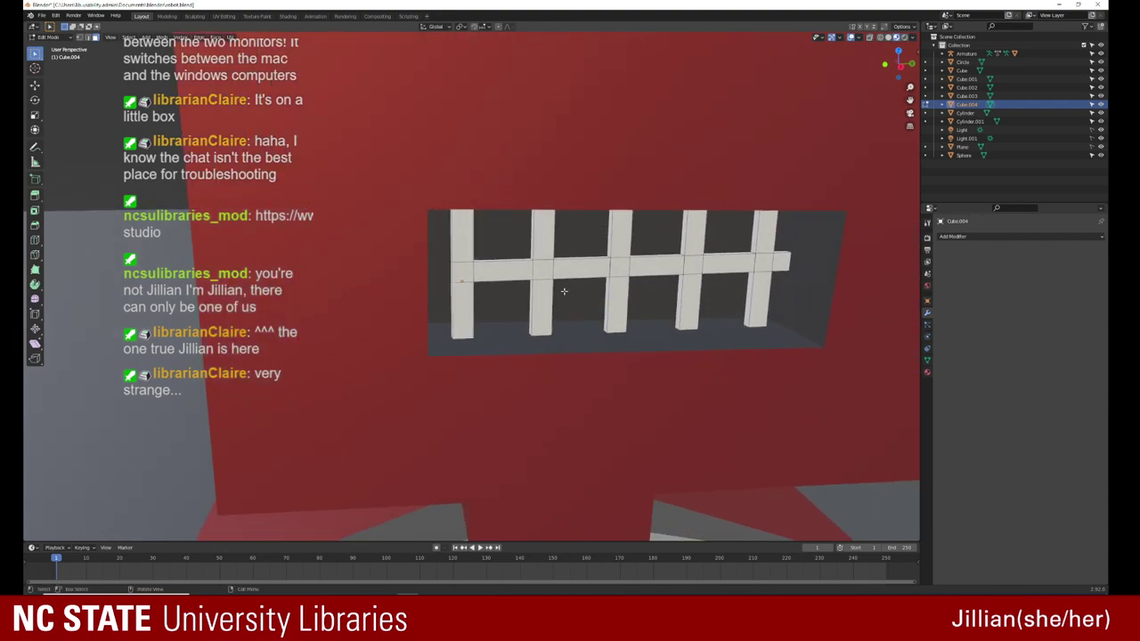
mouse_move(570, 292)
middle_mouse_down()
mouse_move(588, 291)
mouse_move(485, 279)
middle_mouse_up()
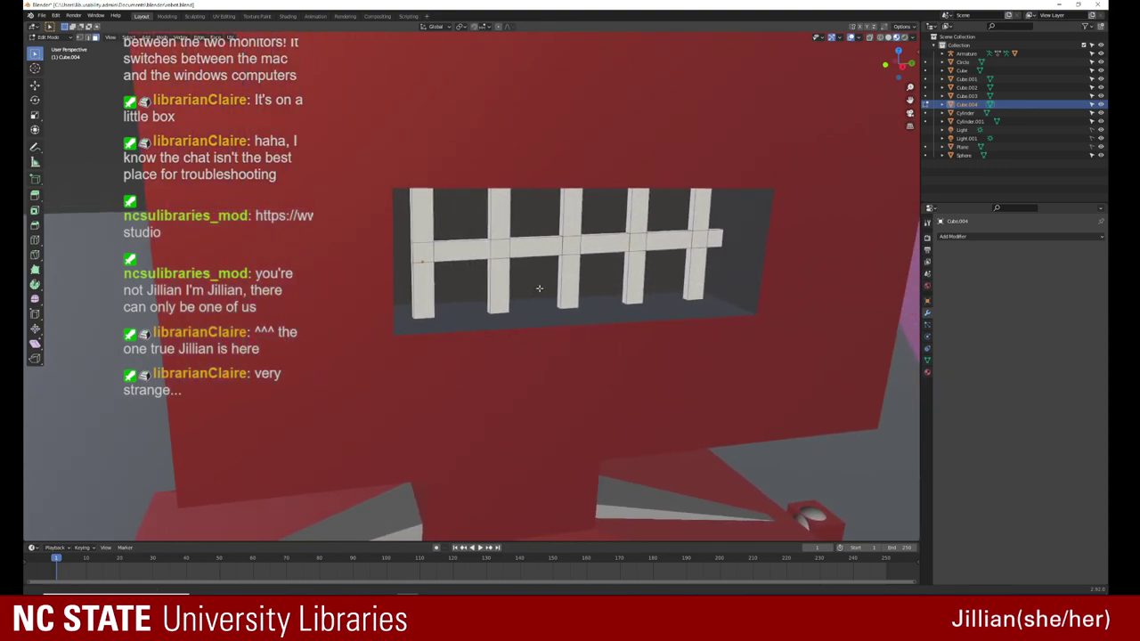
right_click(258, 232)
key("Escape")
key("e")
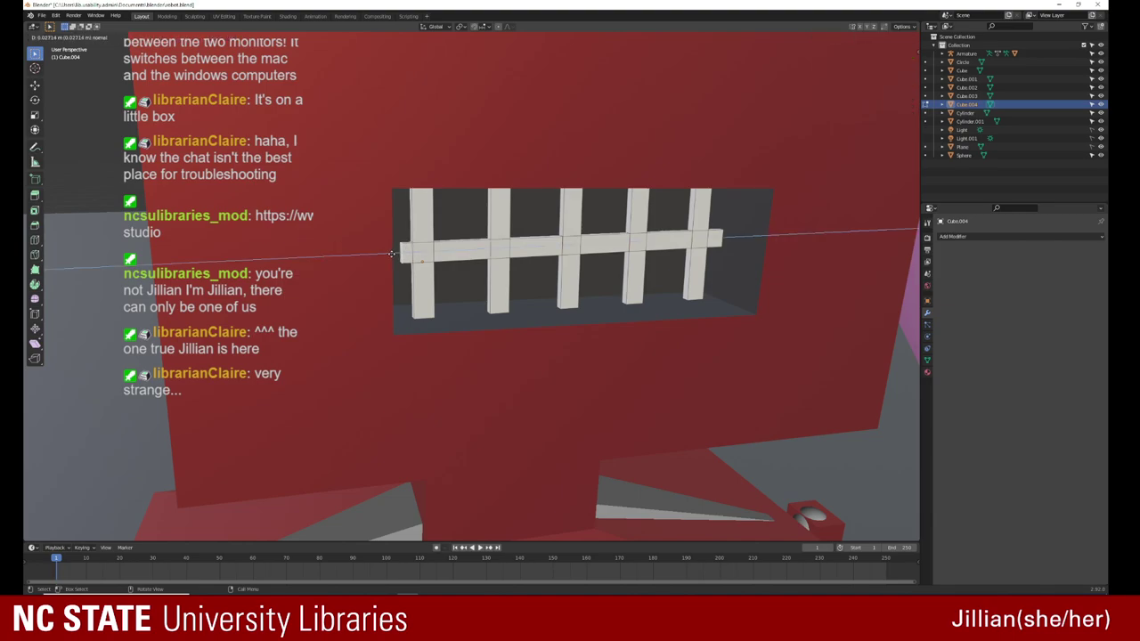
left_click(455, 306)
scroll(455, 305, "down", 3)
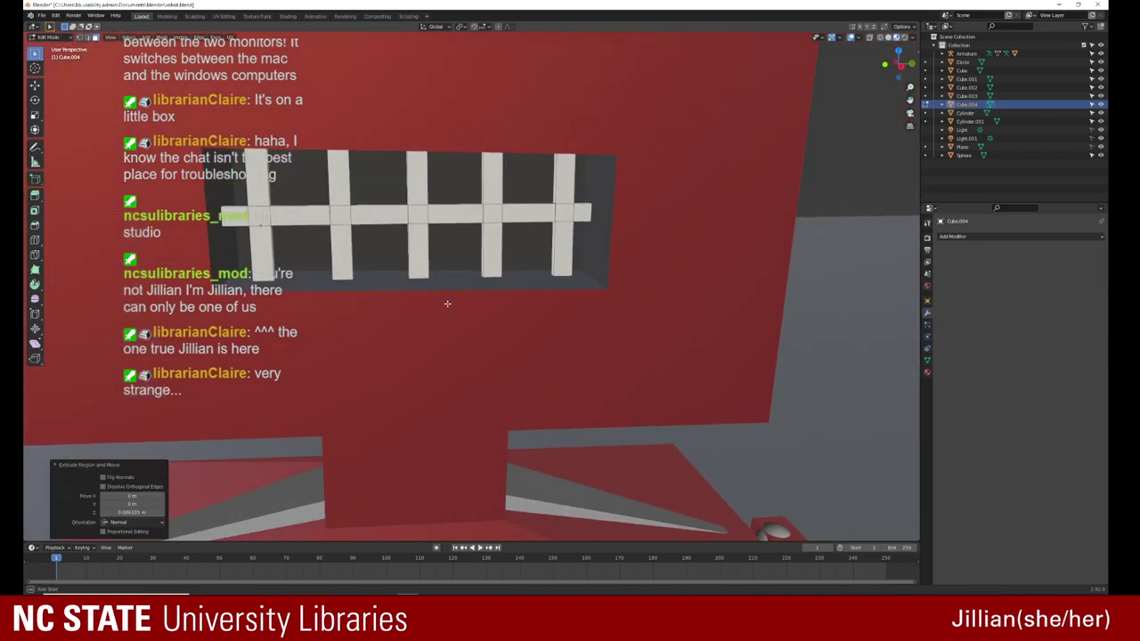
scroll(446, 298, "down", 3)
scroll(432, 289, "down", 3)
Step: Back in Object Mode, slide the teeth grid along X to centre it in the mouth
middle_click_drag(426, 286, 412, 293)
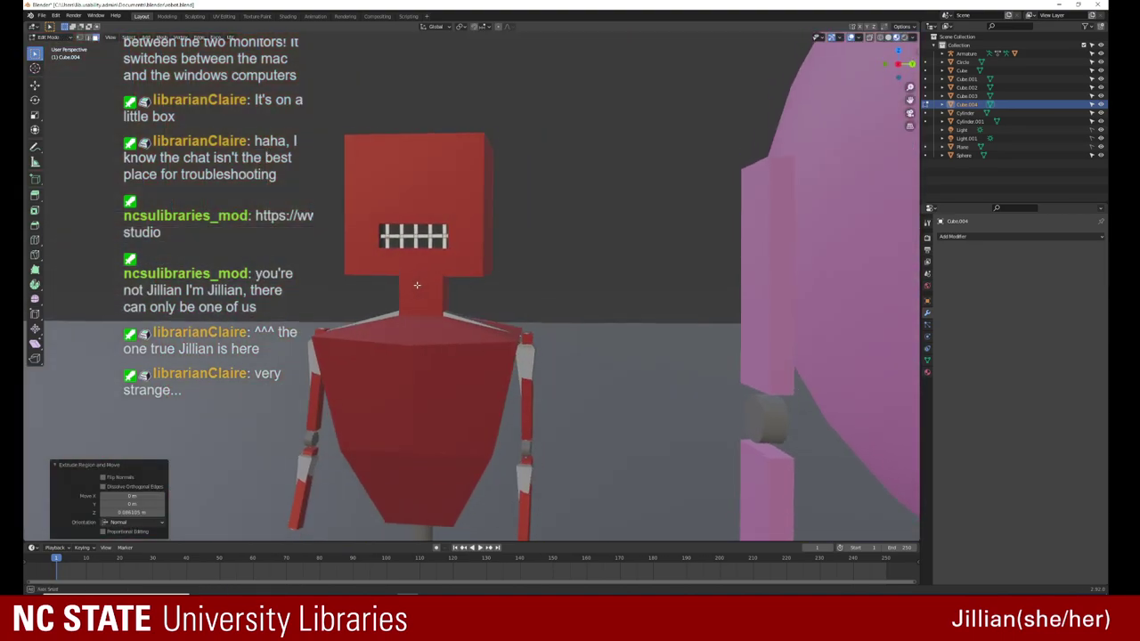
scroll(413, 293, "up", 3)
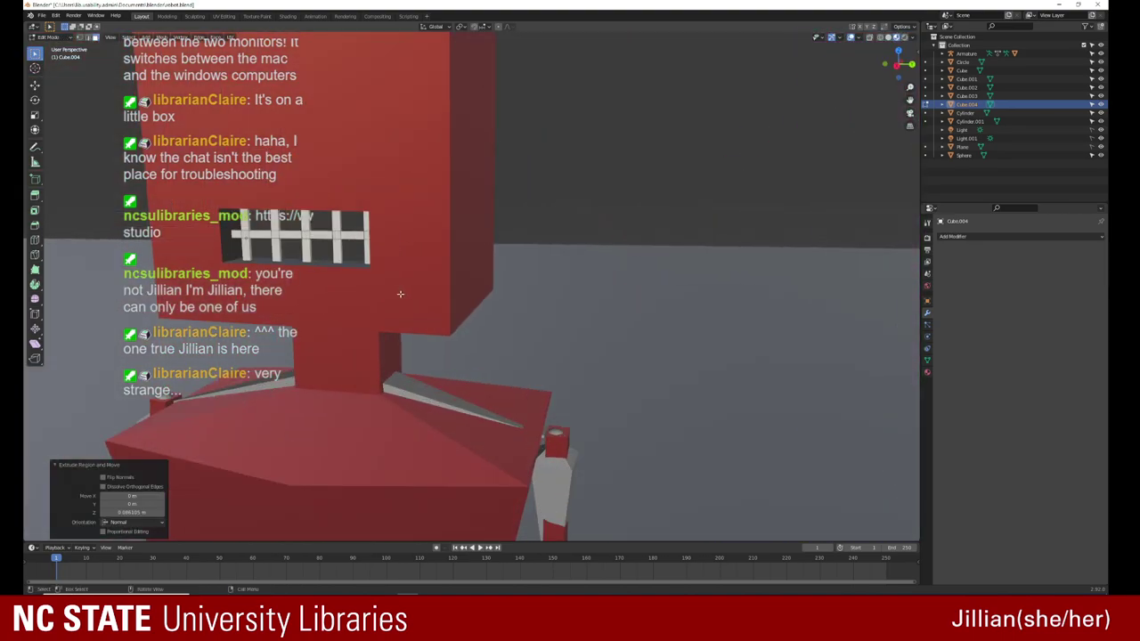
scroll(399, 295, "up", 2)
middle_click_drag(313, 280, 318, 276)
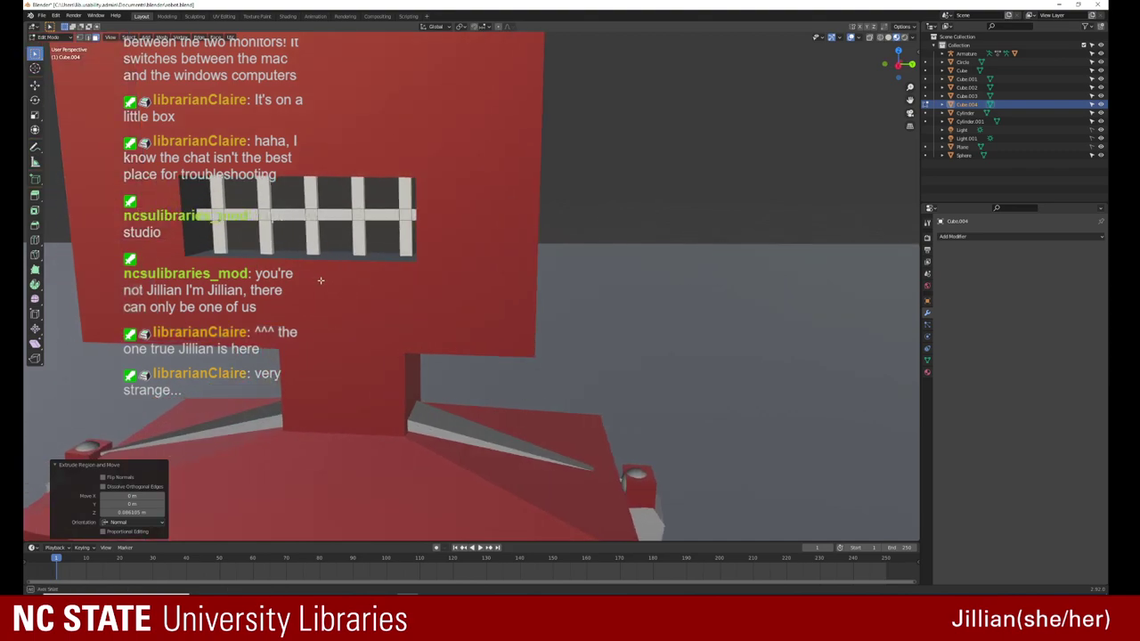
middle_click_drag(256, 257, 233, 260)
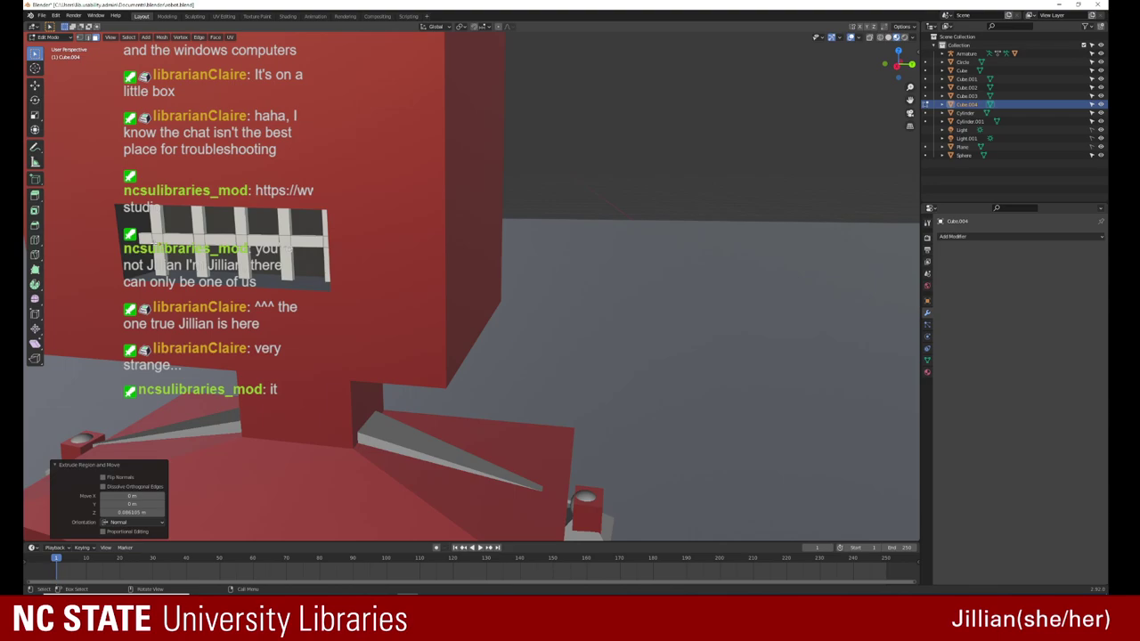
key("Tab")
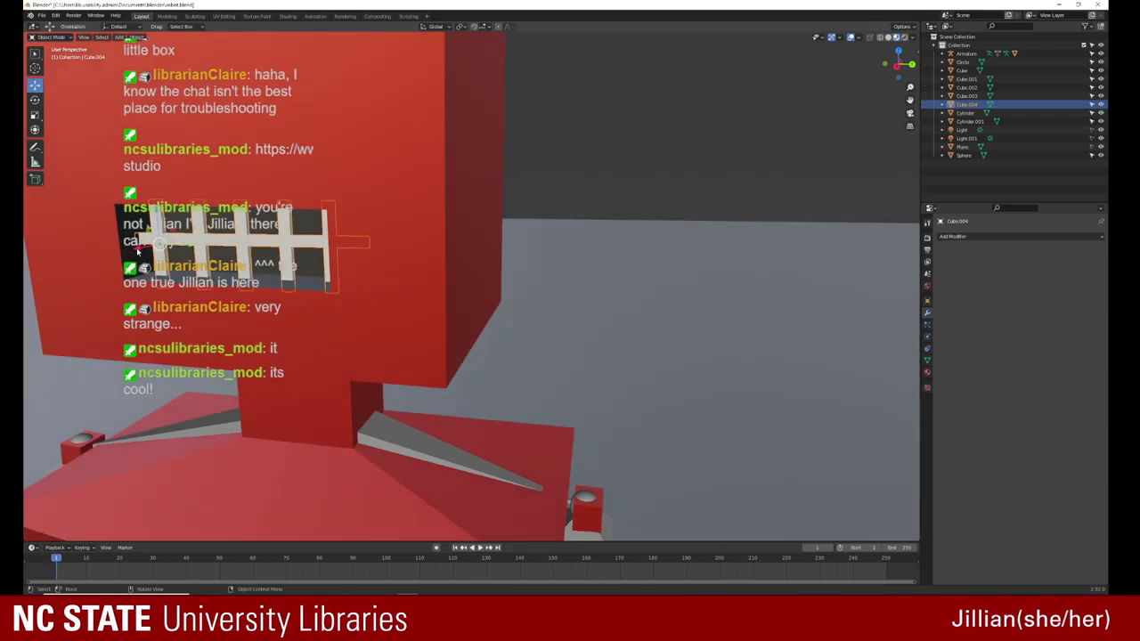
left_click_drag(136, 251, 99, 269)
key("KP_1")
Step: Deselect the teeth grid and orbit to inspect the centred grille from above
scroll(116, 273, "up", 5)
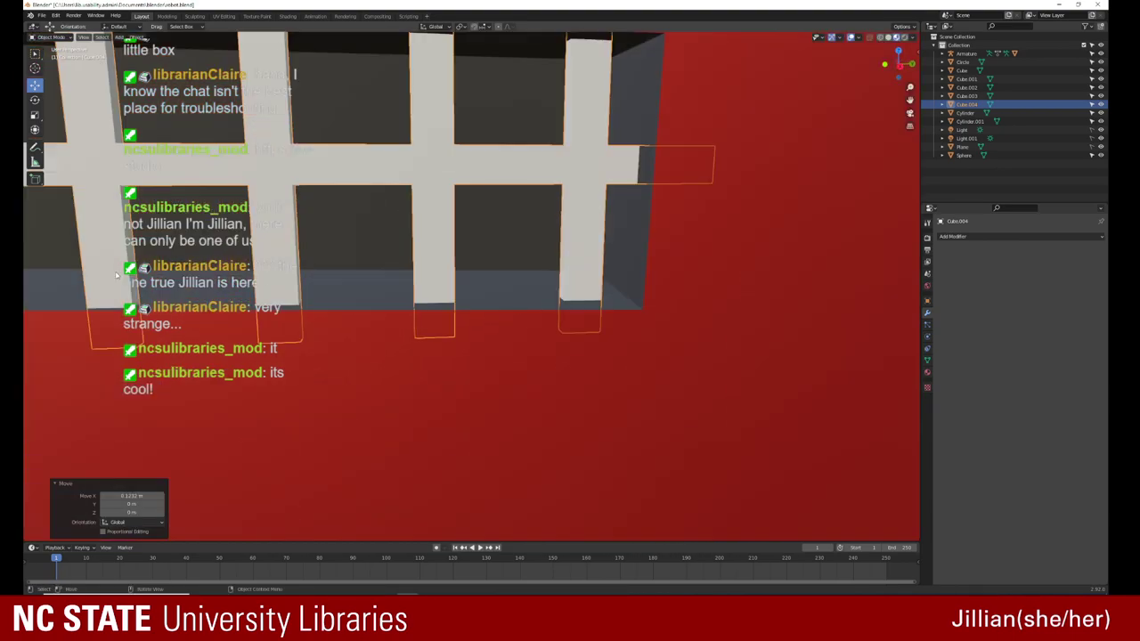
scroll(116, 273, "down", 5)
left_click(117, 273)
middle_click_drag(117, 274, 329, 161)
left_click(329, 161)
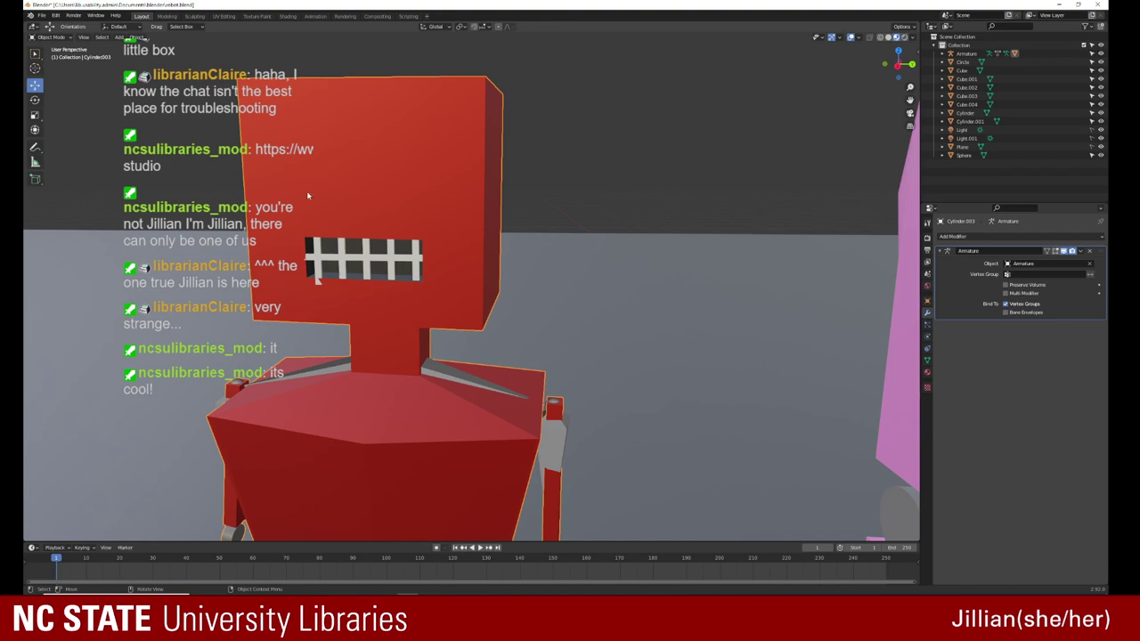
left_click(314, 258)
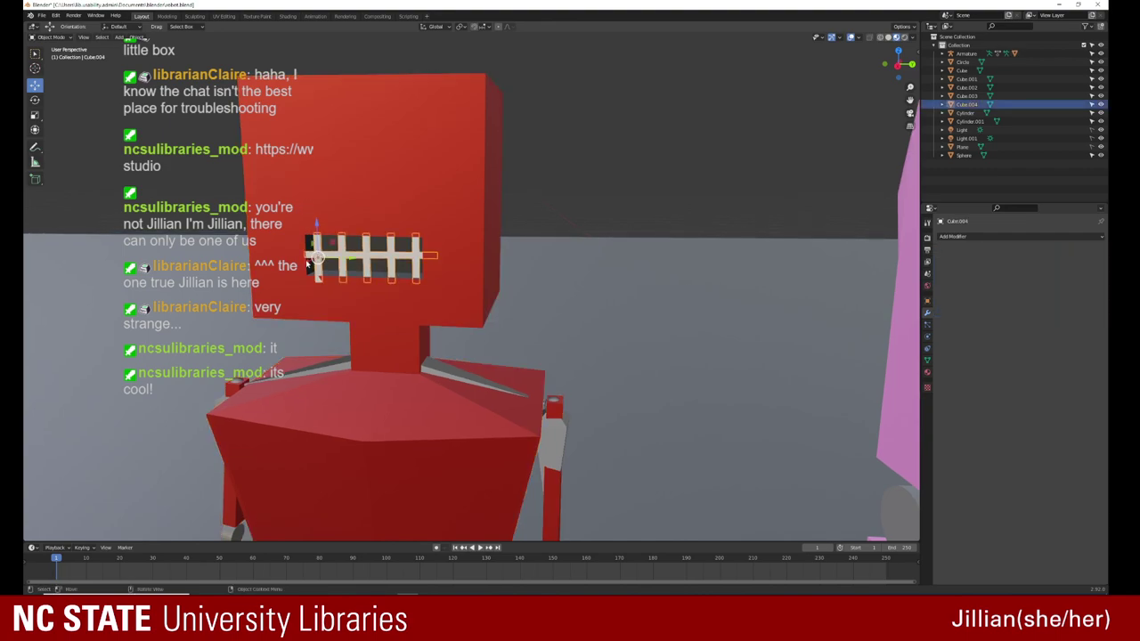
left_click(154, 211)
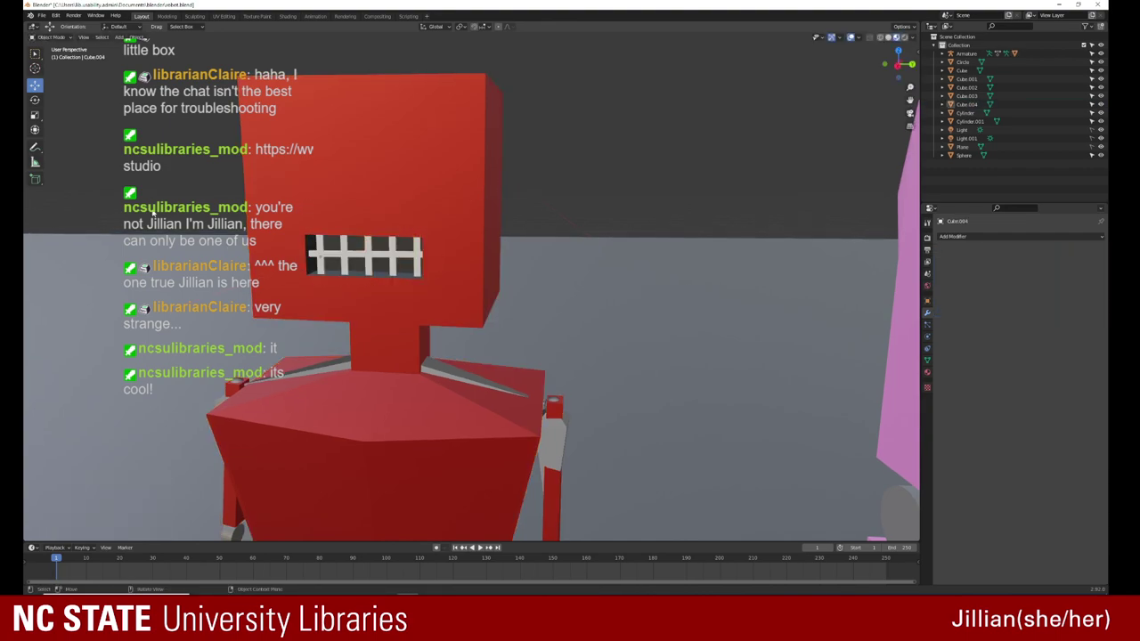
mouse_move(153, 211)
middle_mouse_down()
mouse_move(147, 223)
mouse_move(163, 197)
mouse_move(442, 241)
middle_mouse_up()
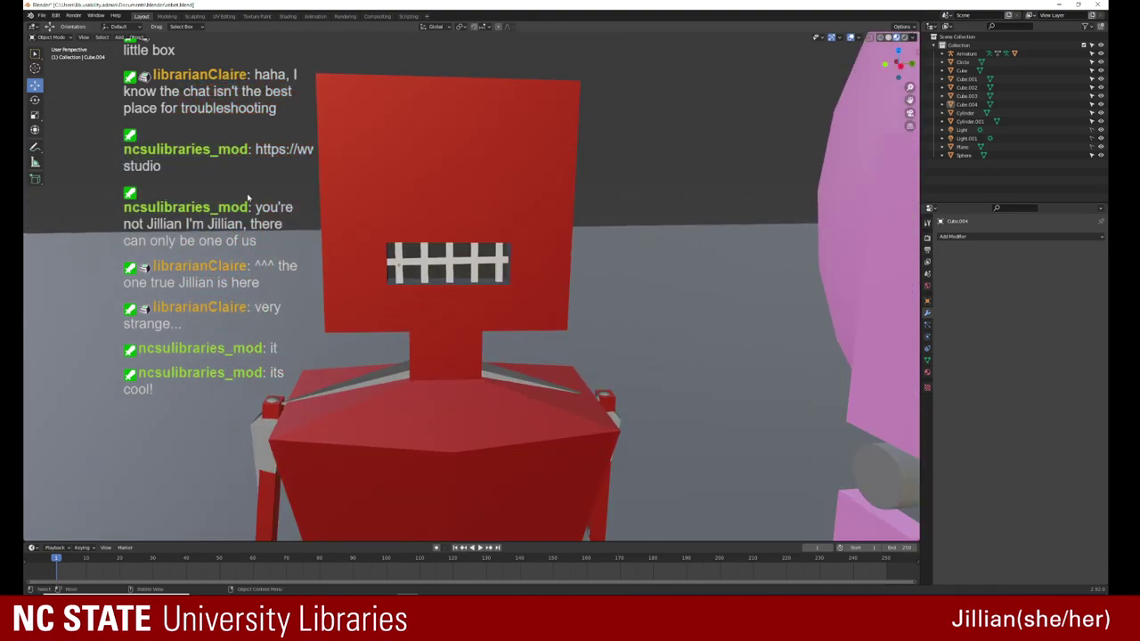
Step: Add a new cube, Cube.005, to the scene
left_click(422, 215)
key("shift+a")
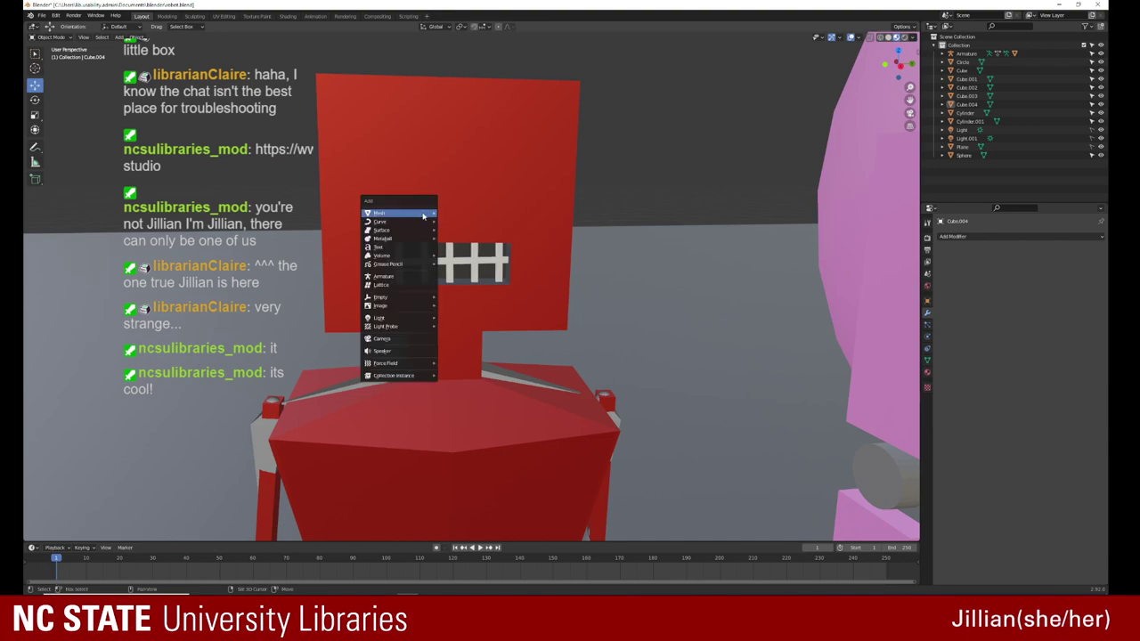
left_click(469, 225)
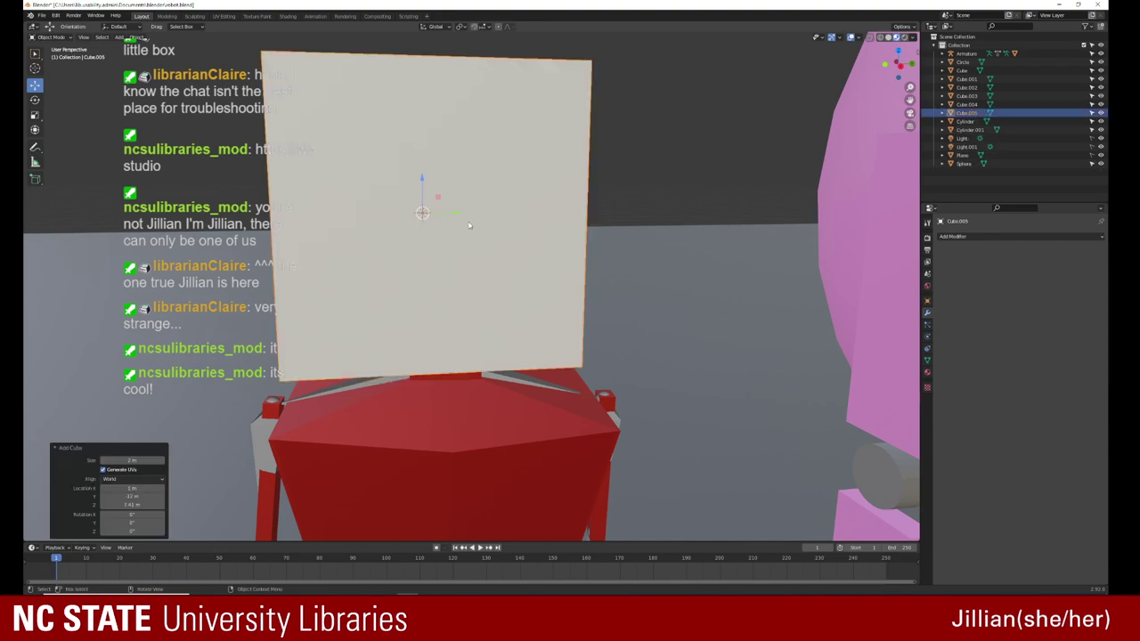
middle_click_drag(469, 225, 612, 247)
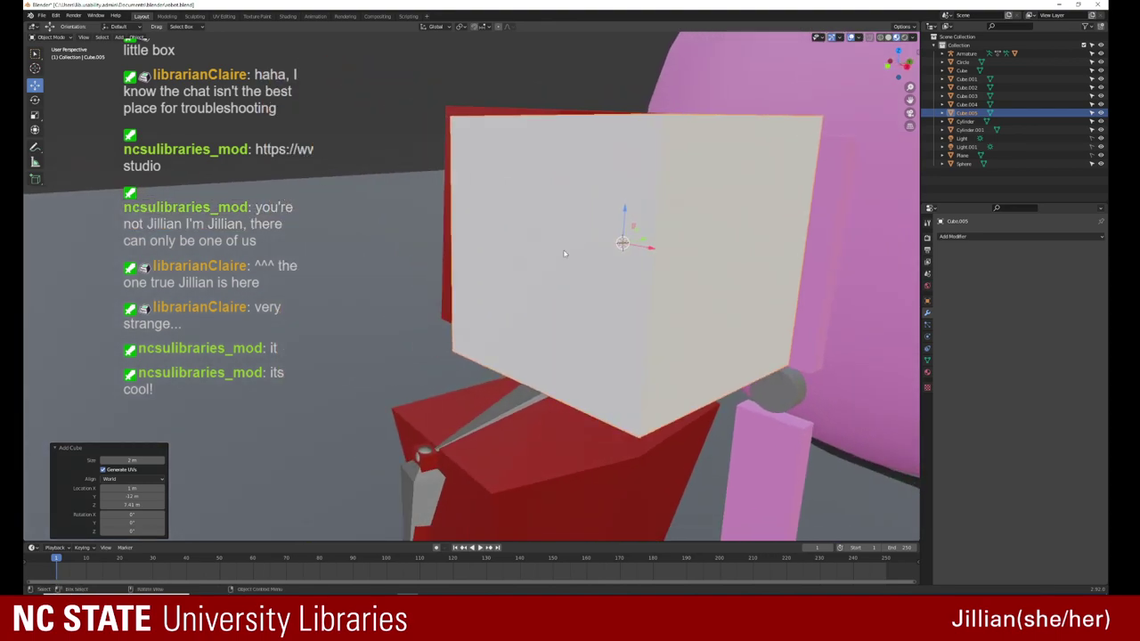
Step: Scale the cube down along X, Y and Z into a small thin block
key("shift+space")
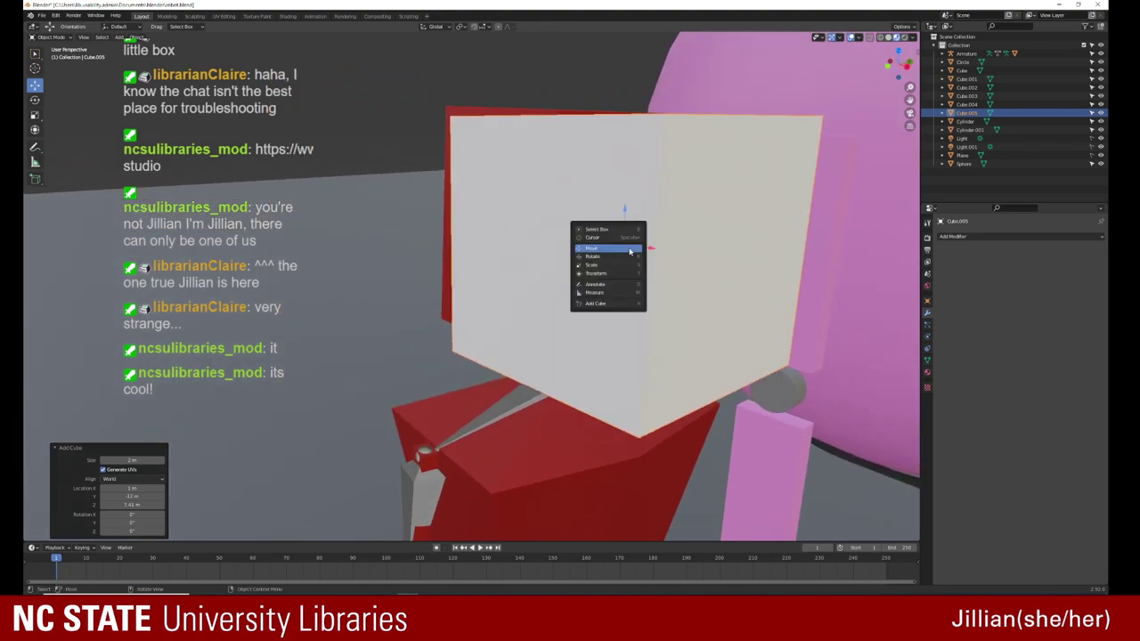
key("s")
left_click_drag(652, 249, 623, 242)
key("s")
key("y")
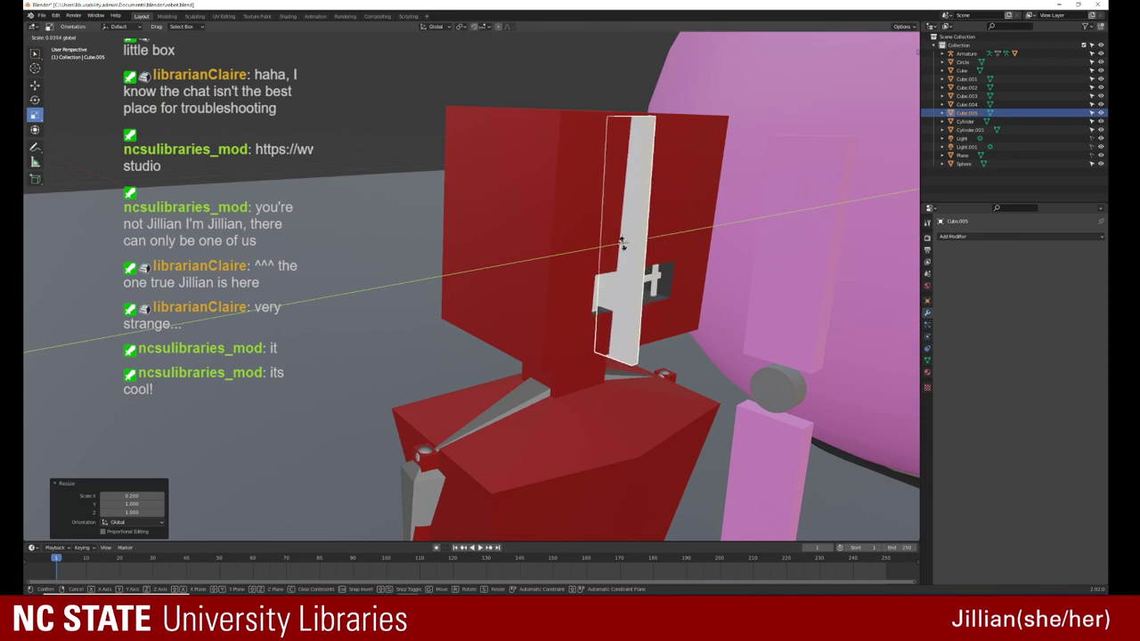
left_click(623, 242)
key("s")
key("z")
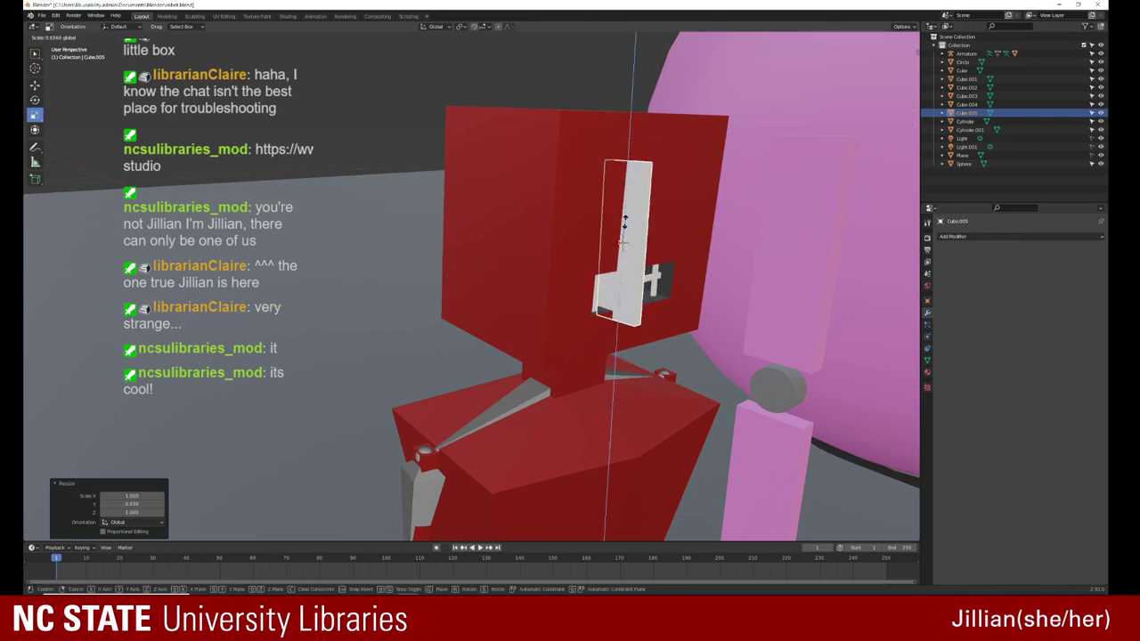
left_click(637, 256)
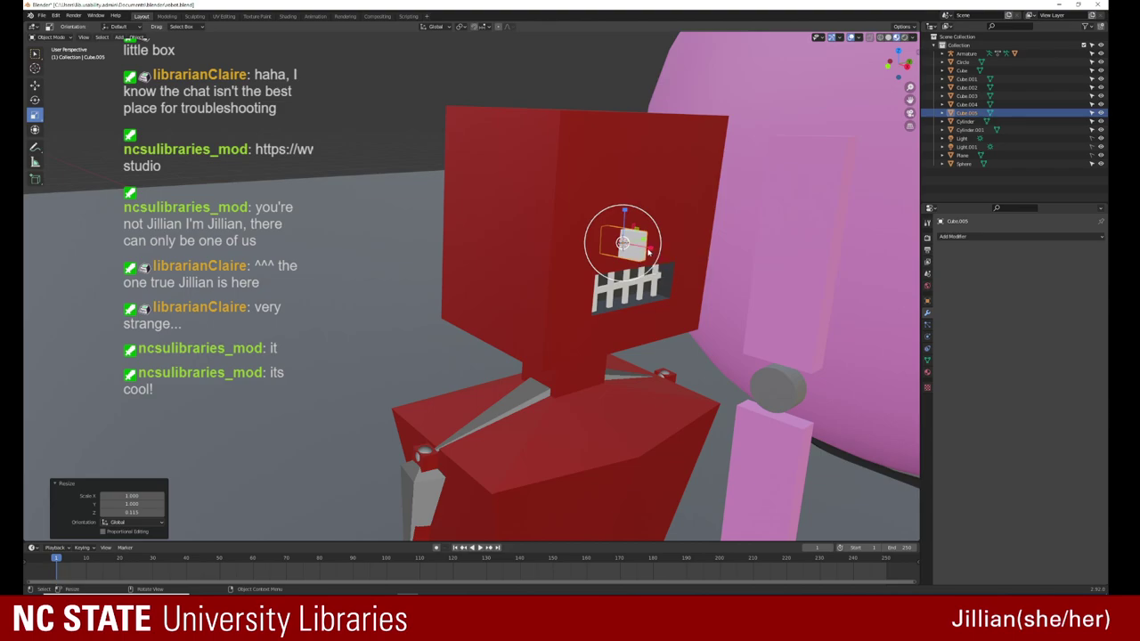
key("s")
key("x")
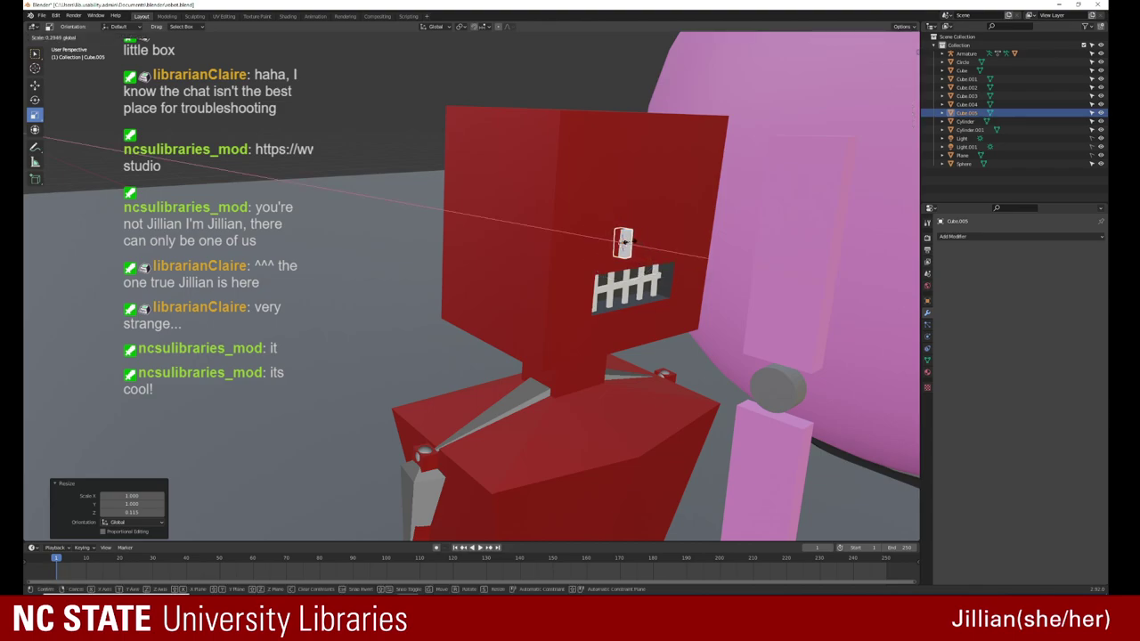
left_click(592, 272)
Step: Move the block up along Z onto the head's upper left as an eye piece
middle_click_drag(593, 272, 553, 259)
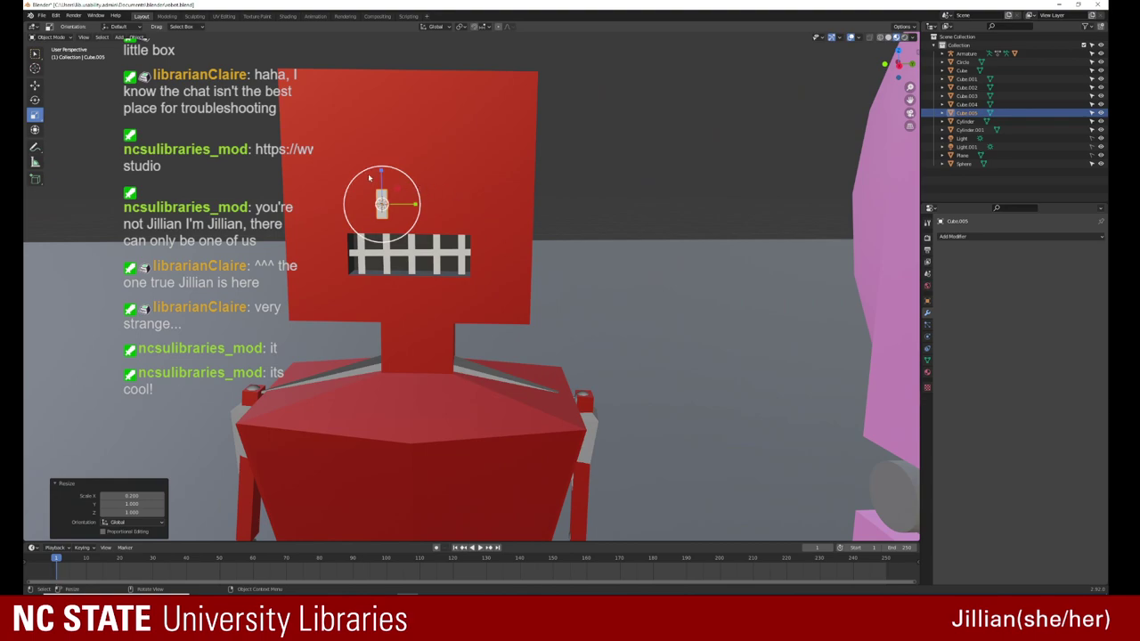
key("g")
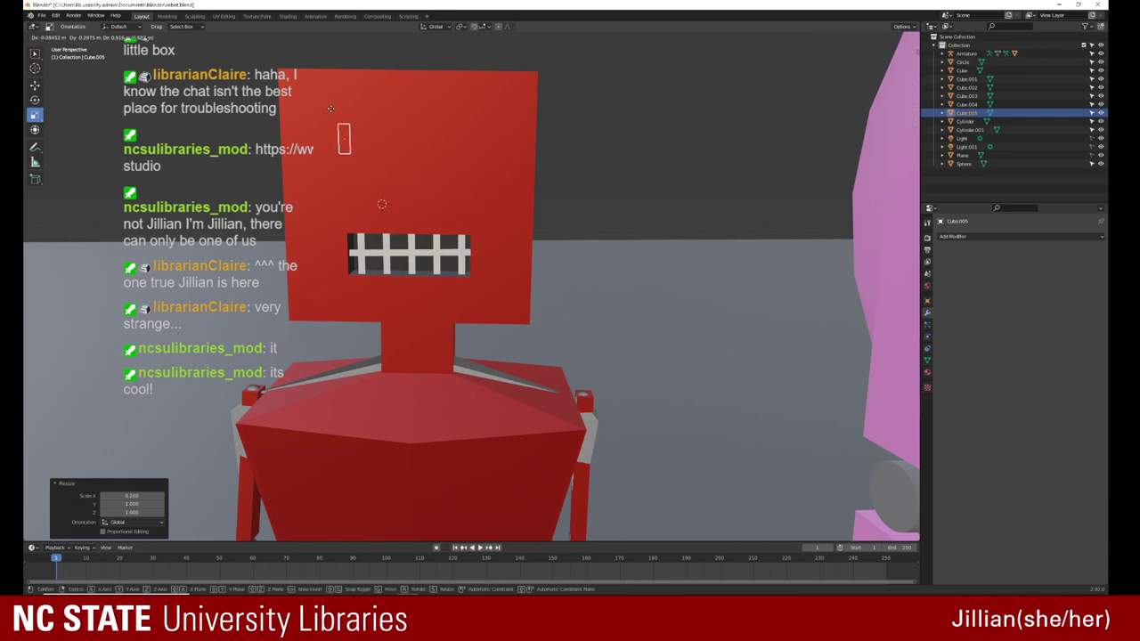
key("x")
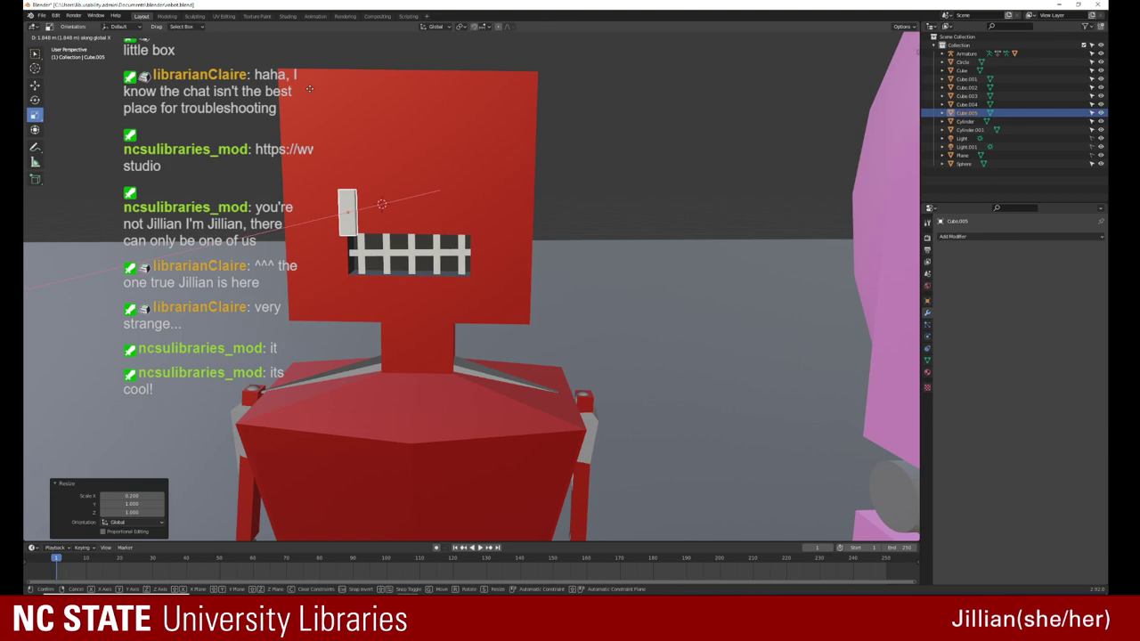
key("z")
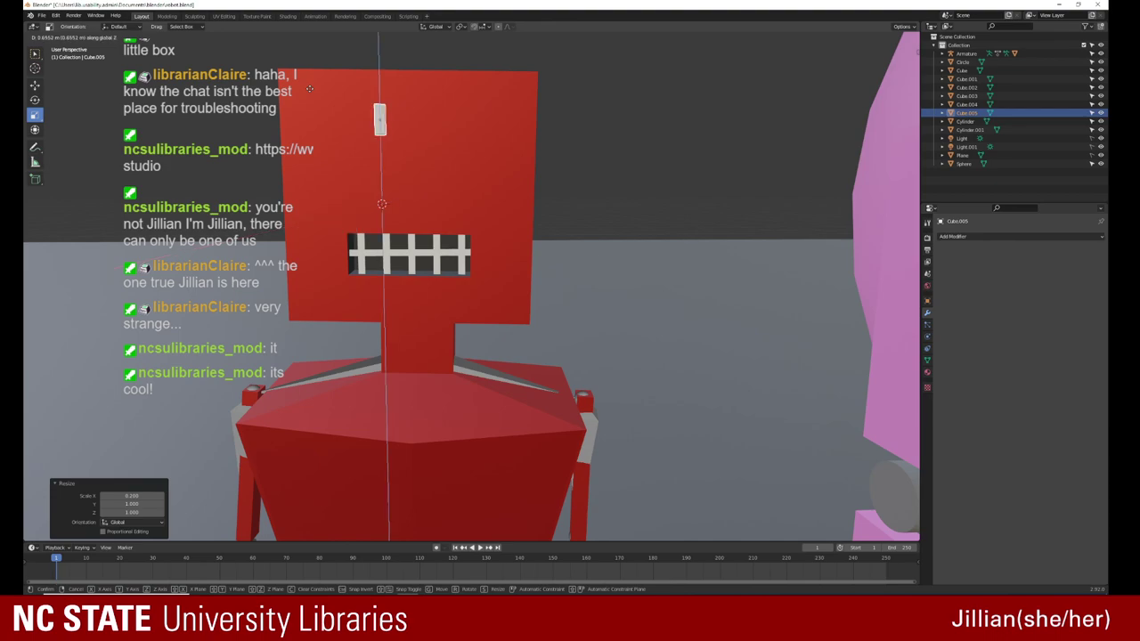
left_click(133, 38)
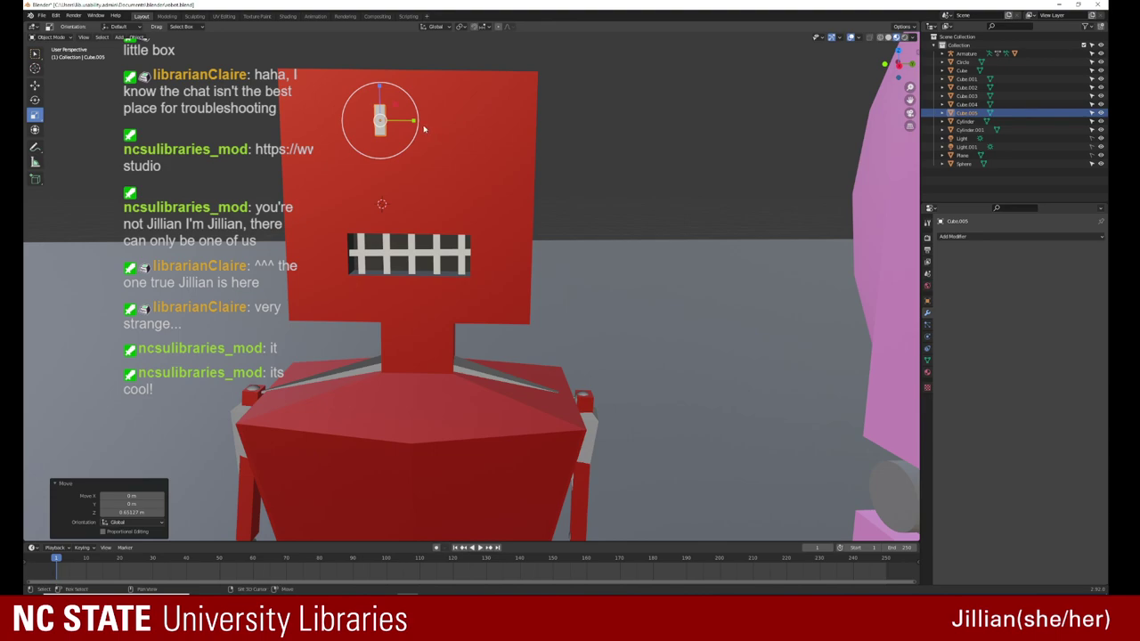
key("shift+space")
key("g")
mouse_move(417, 121)
left_mouse_down()
mouse_move(361, 119)
mouse_move(327, 97)
mouse_move(324, 114)
left_mouse_up()
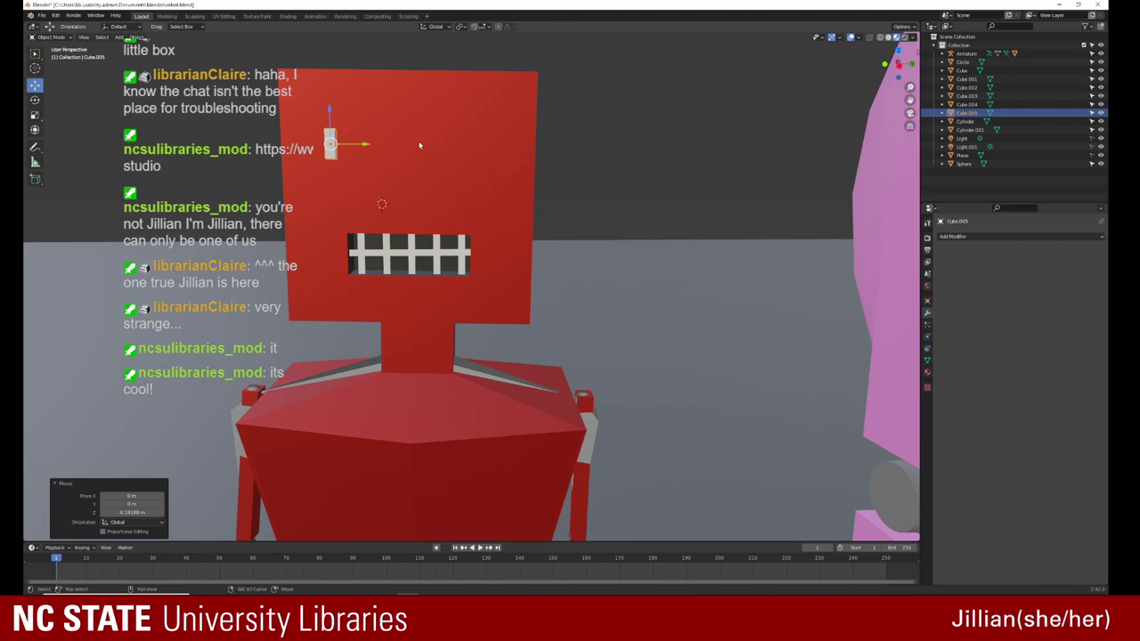
Step: Duplicate the eye as Cube.006 and slide it along Y to the face's right side
key("shift+d")
key("x")
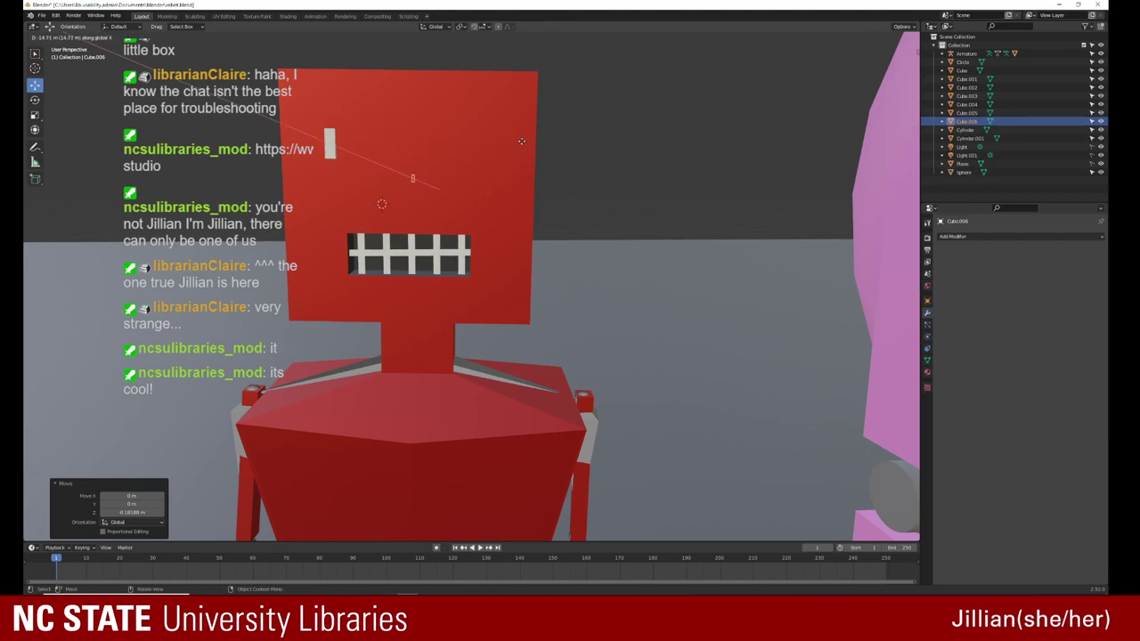
key("y")
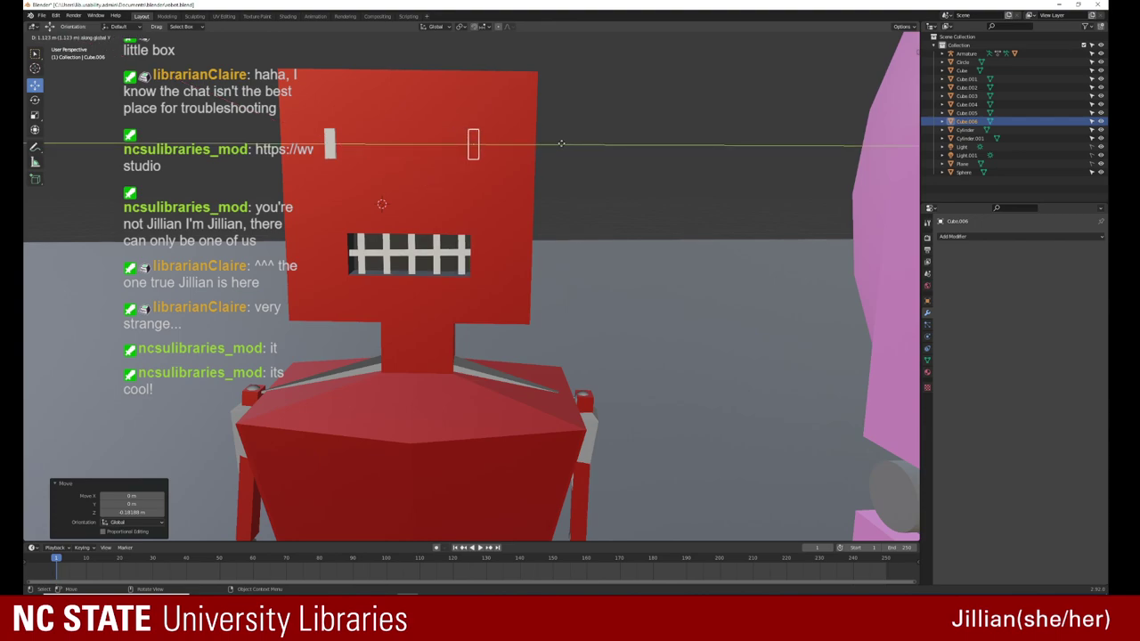
left_click(561, 143)
left_click_drag(473, 127, 474, 146)
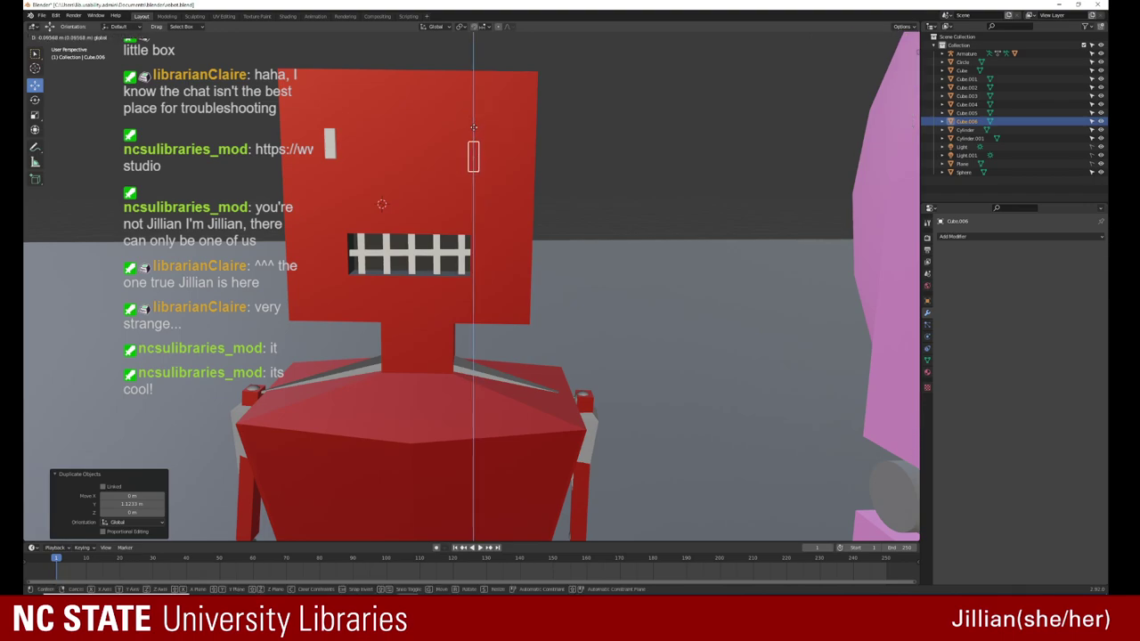
middle_click_drag(474, 145, 395, 163)
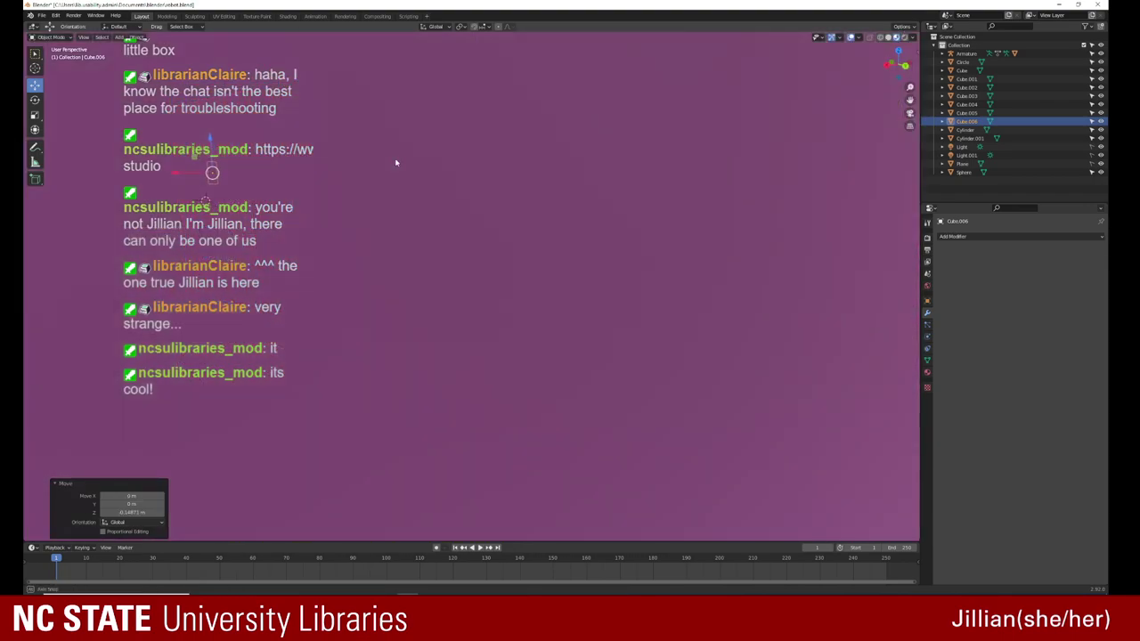
scroll(405, 175, "down", 3)
key("g")
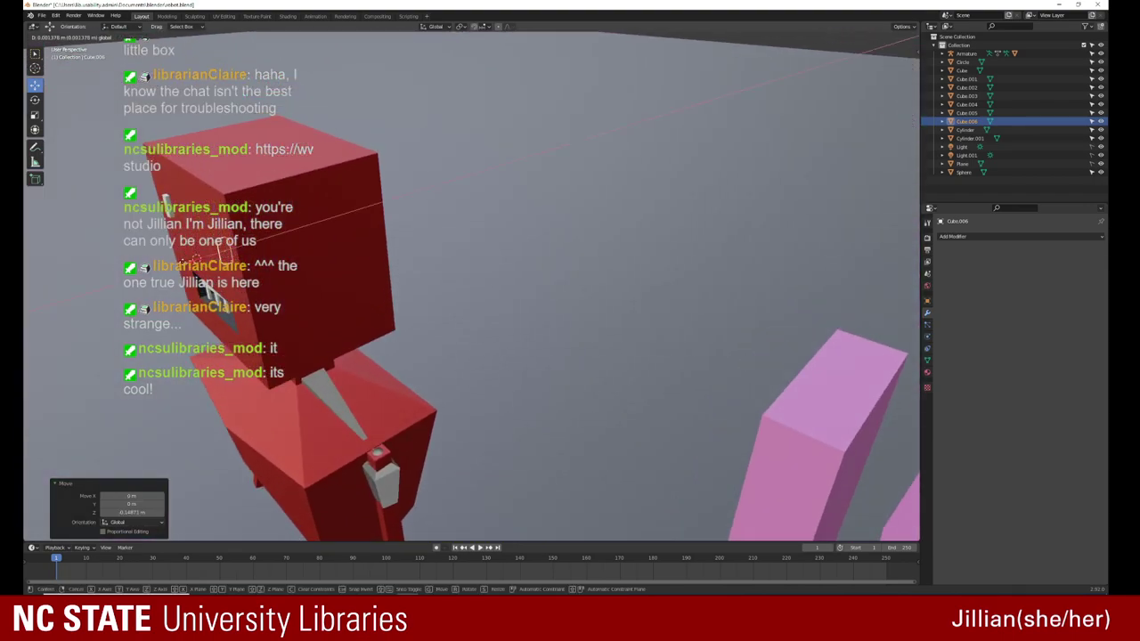
key("Return")
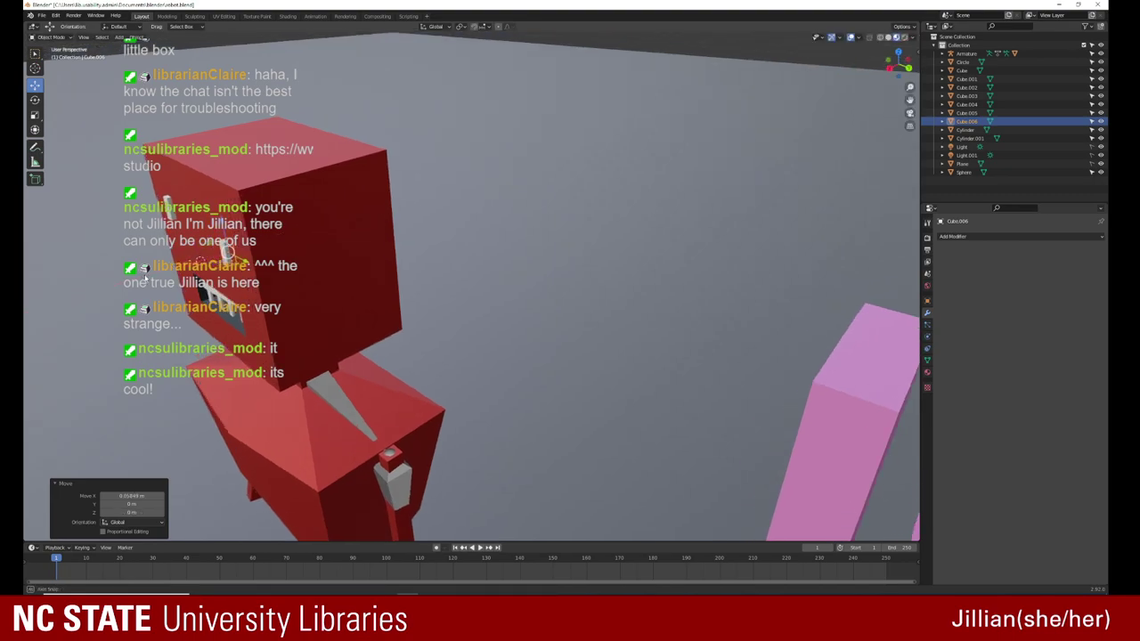
middle_click_drag(294, 249, 211, 257)
Step: In Edit Mode, make Cube.005 thinner along Y and taller along Z
left_click(326, 214)
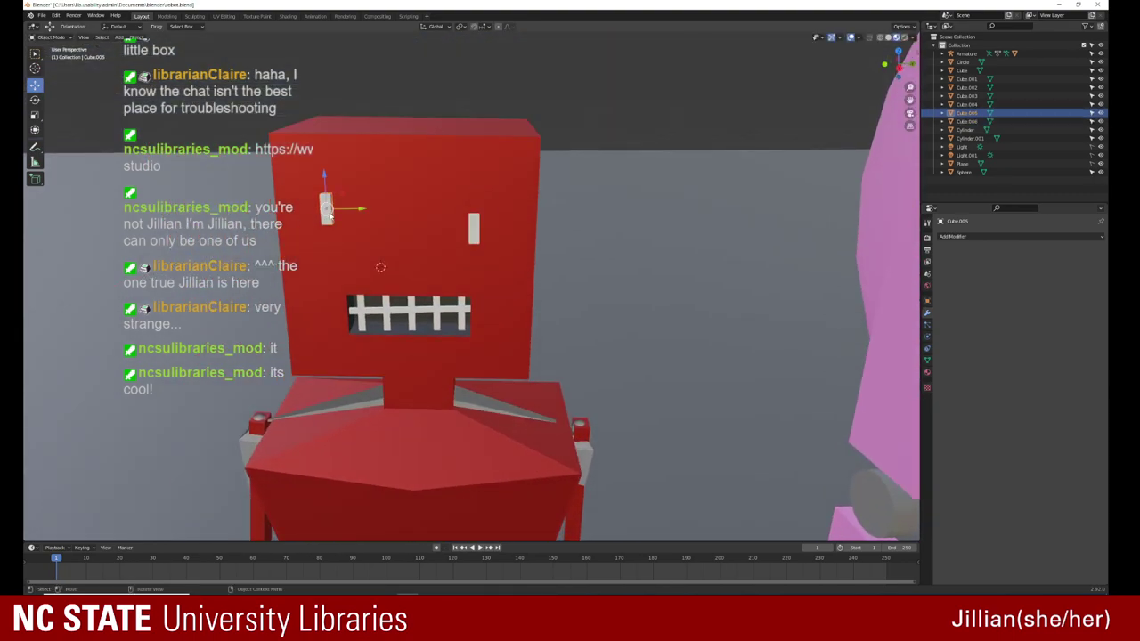
middle_click_drag(326, 210, 289, 210)
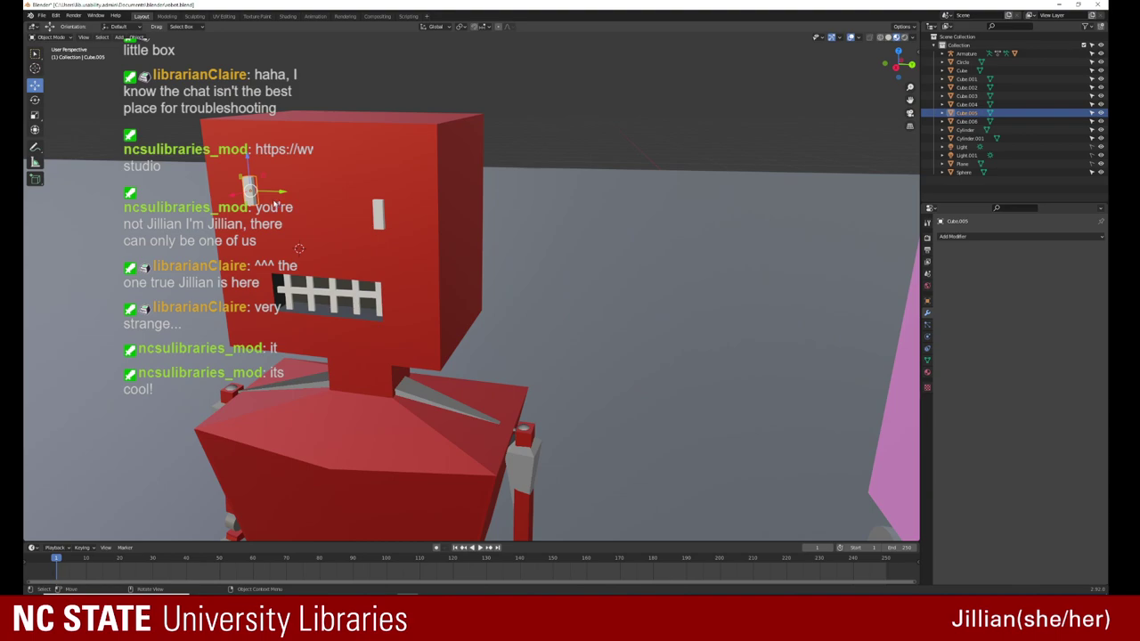
key("Tab")
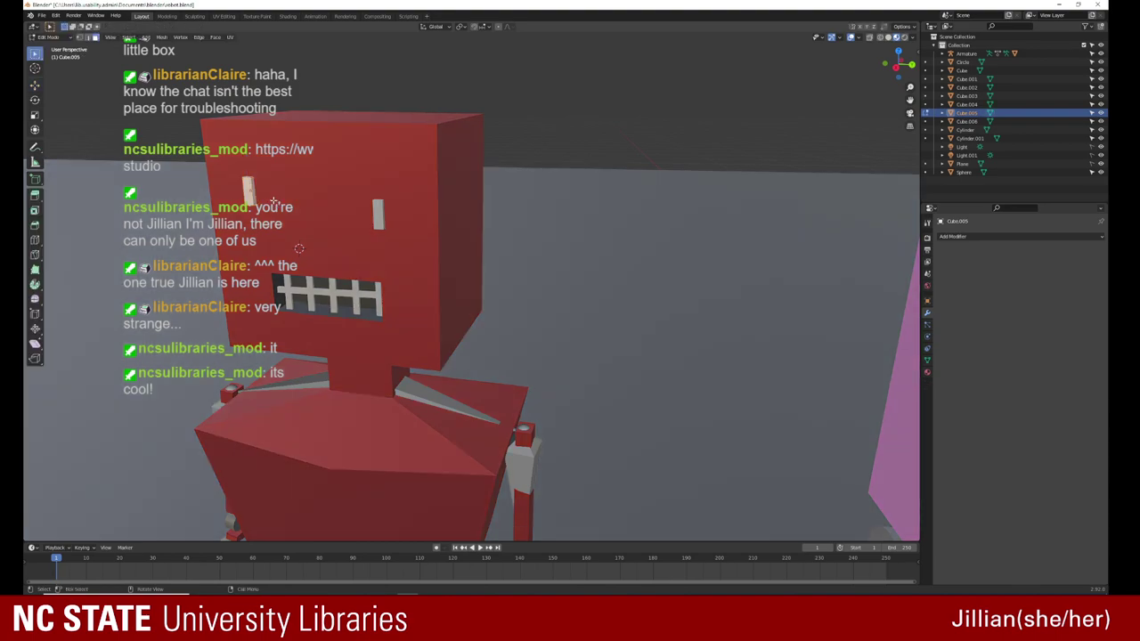
key("shift+space")
key("s")
left_click_drag(278, 196, 424, 213)
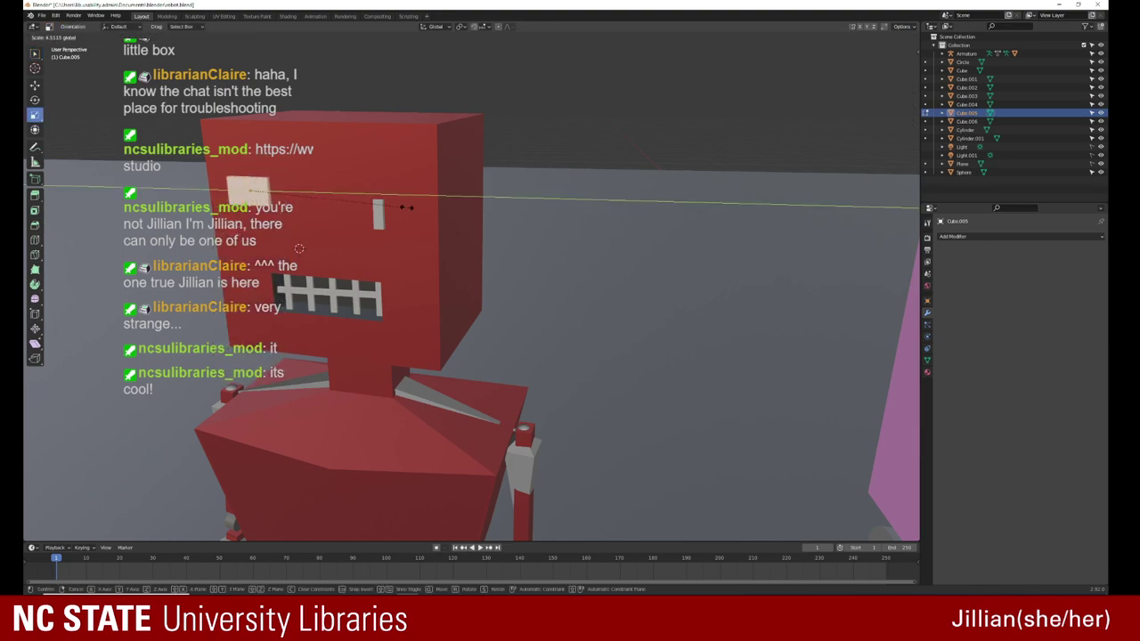
left_click(253, 161)
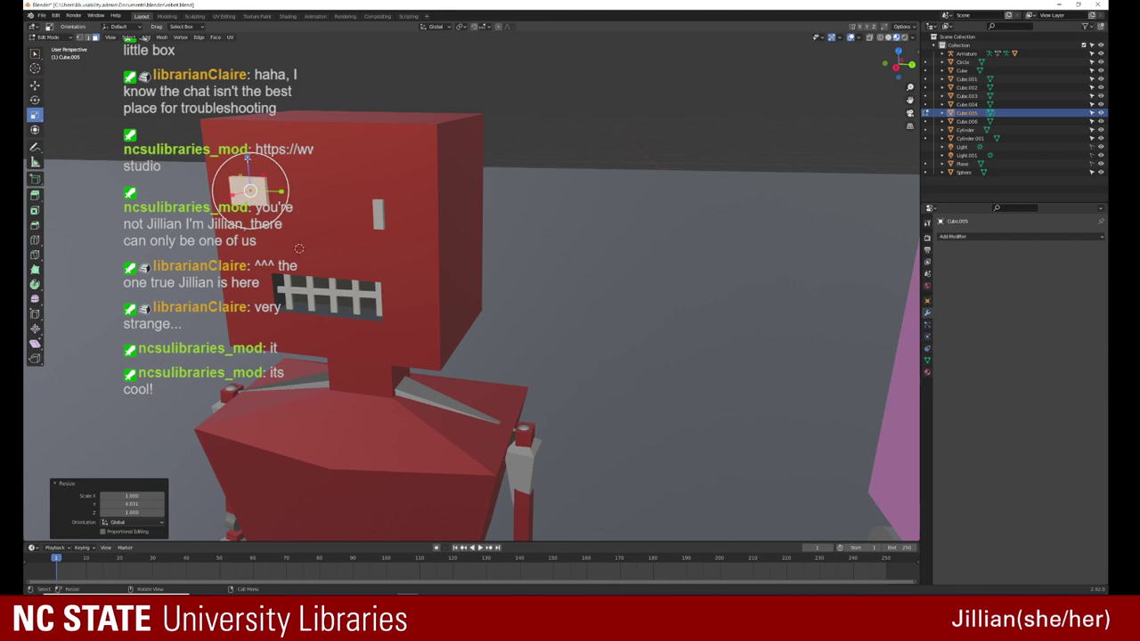
left_click_drag(253, 160, 247, 120)
left_click(247, 125)
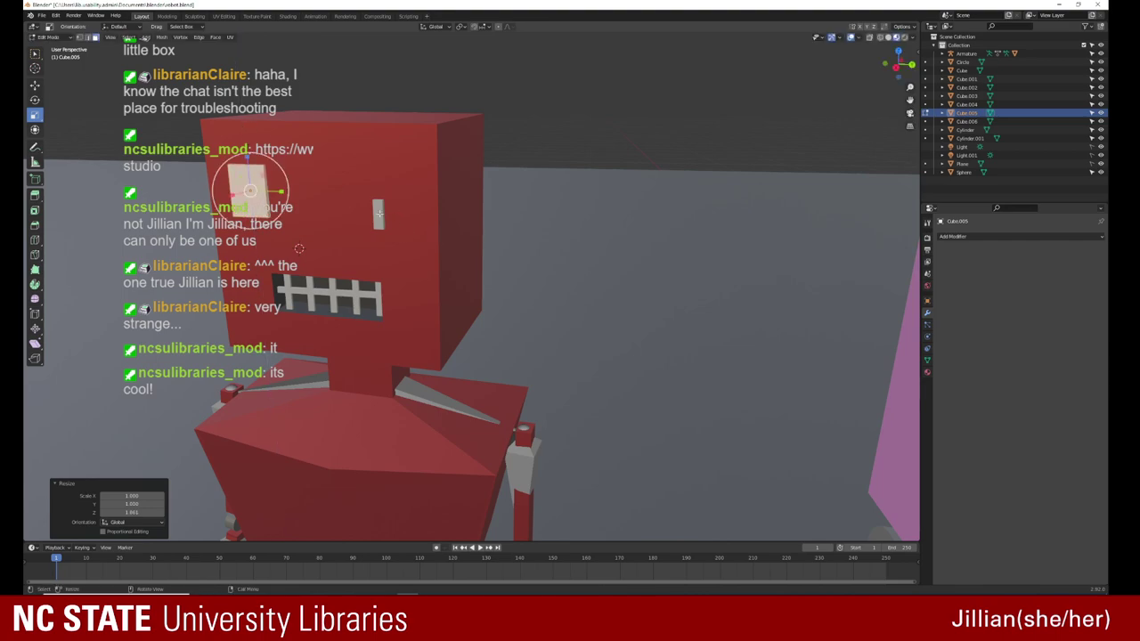
Step: Check the eye in wireframe, then widen Cube.005 into a square panel
middle_click_drag(249, 246, 208, 280)
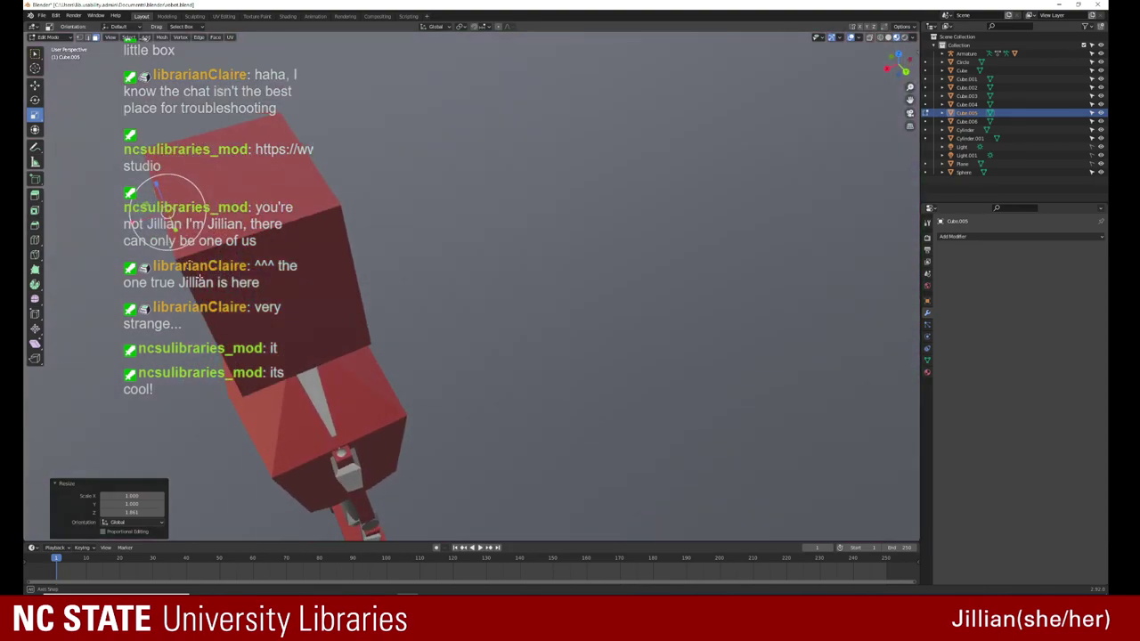
left_click(880, 37)
mouse_move(475, 207)
middle_mouse_down()
mouse_move(329, 230)
mouse_move(355, 220)
middle_mouse_up()
middle_click_drag(392, 205, 400, 203)
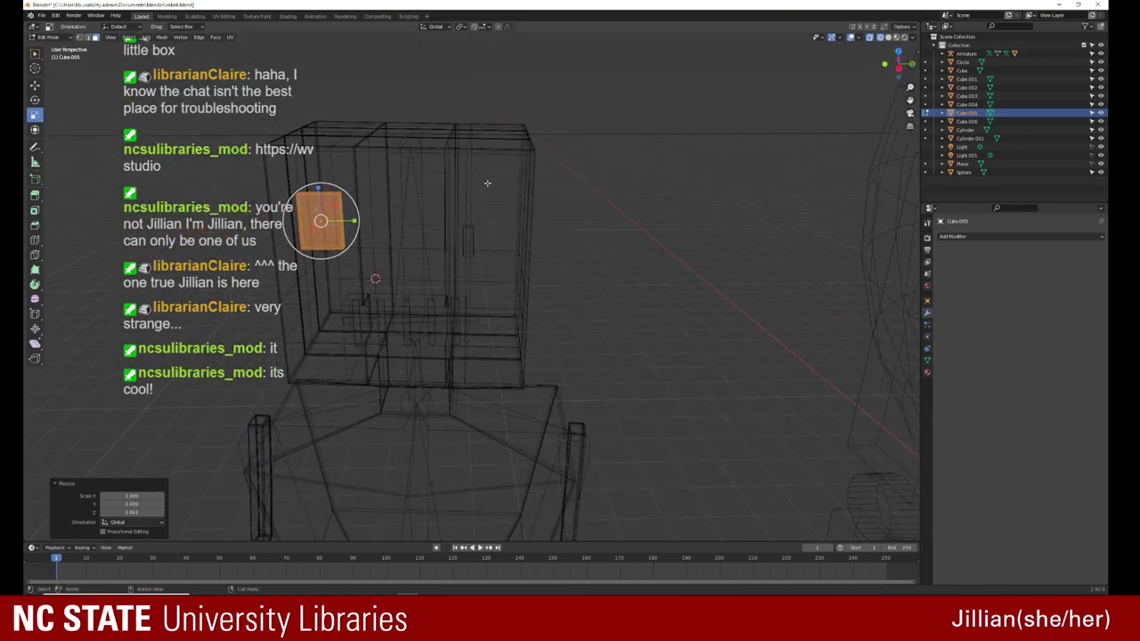
left_click(880, 36)
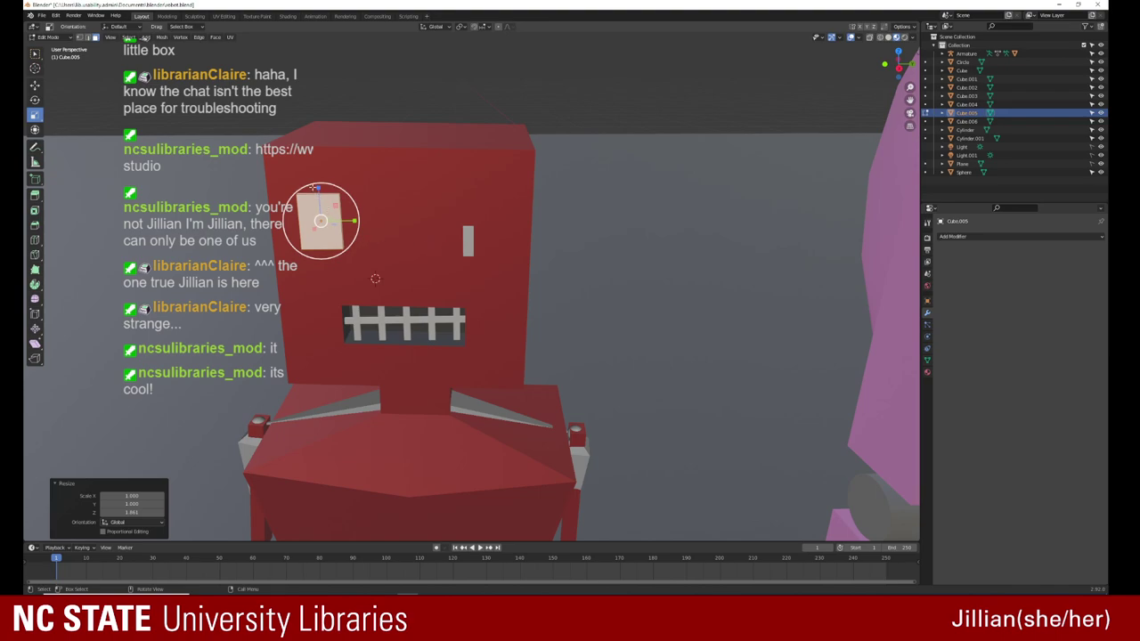
left_click_drag(316, 187, 317, 183)
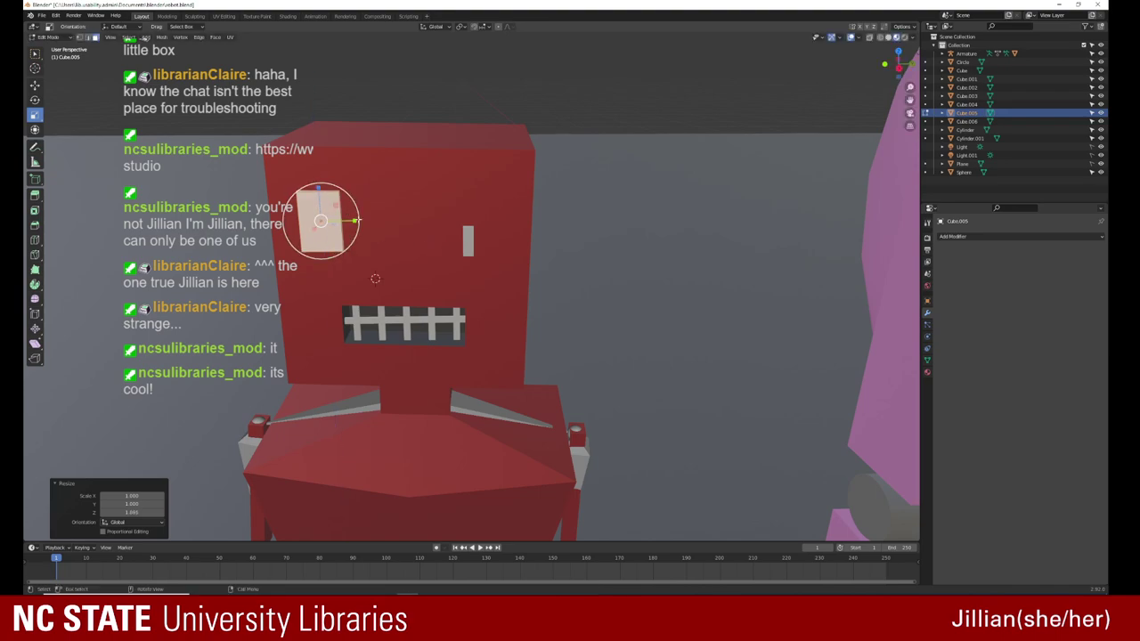
left_click_drag(354, 220, 373, 224)
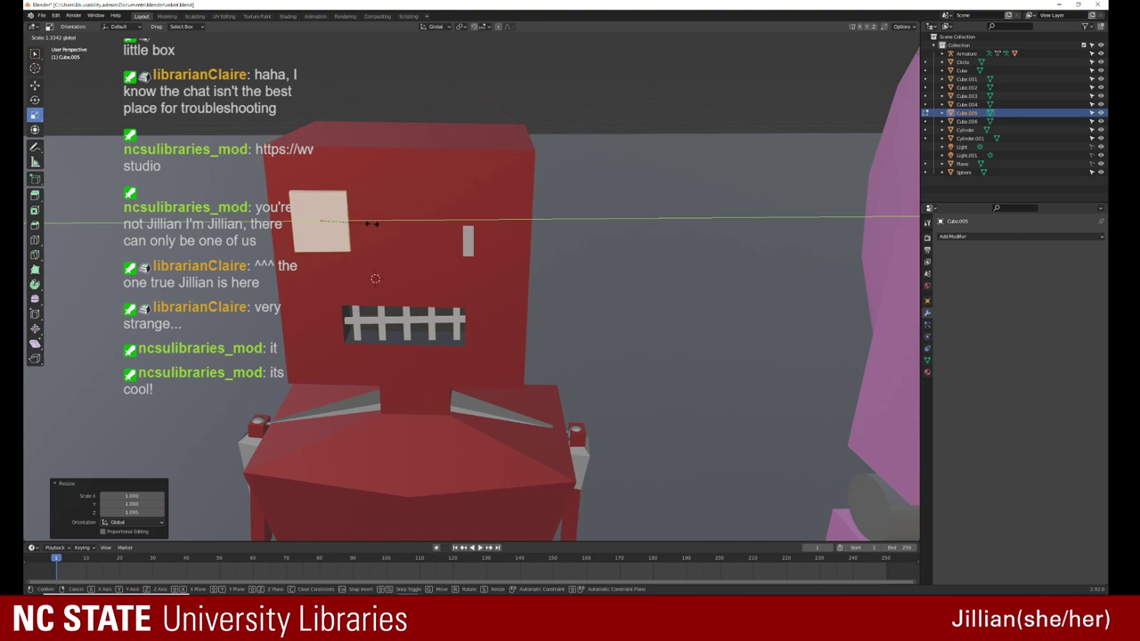
left_click(372, 223)
Step: Widen the thin Cube.006 sliver into a square eye in Edit Mode
key("Tab")
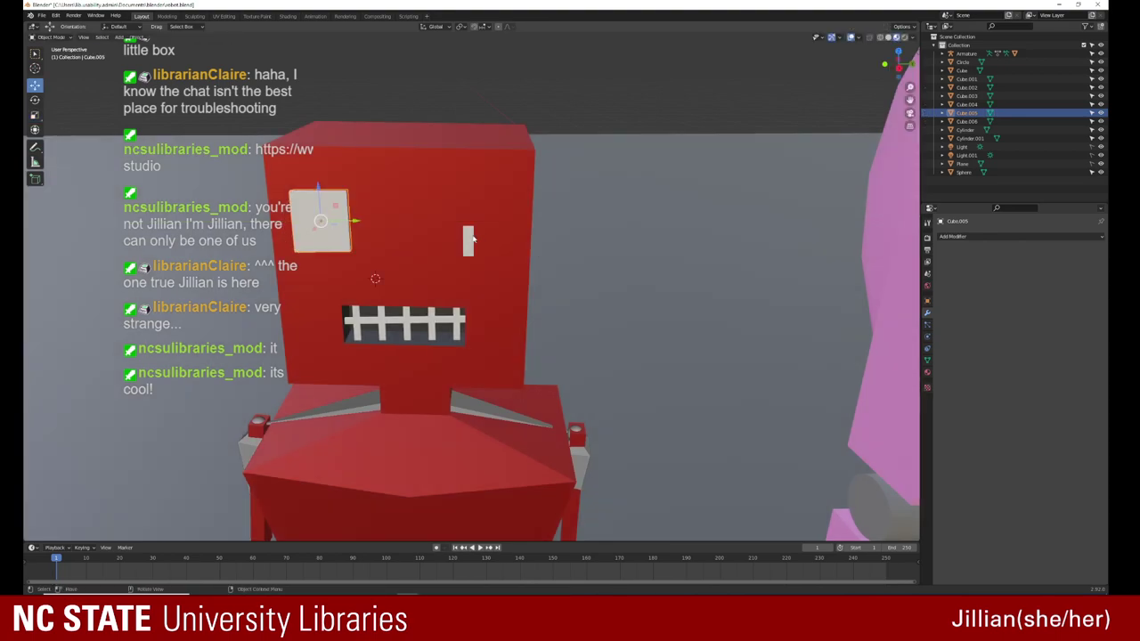
left_click(468, 239)
key("Tab")
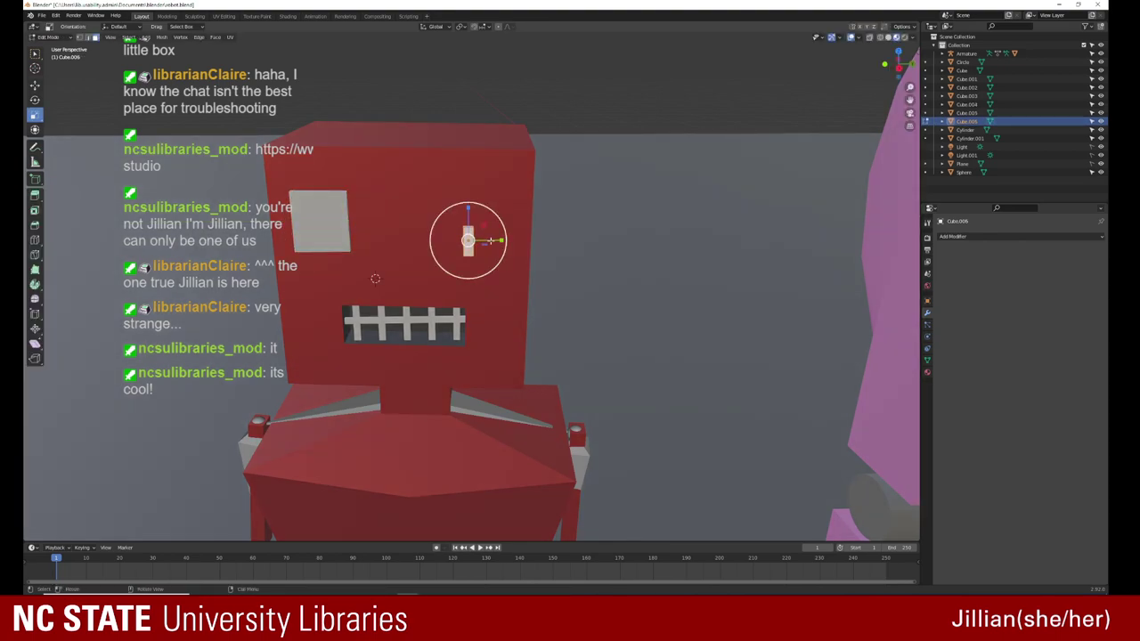
mouse_move(491, 239)
left_mouse_down()
mouse_move(619, 241)
mouse_move(500, 231)
mouse_move(468, 194)
left_mouse_up()
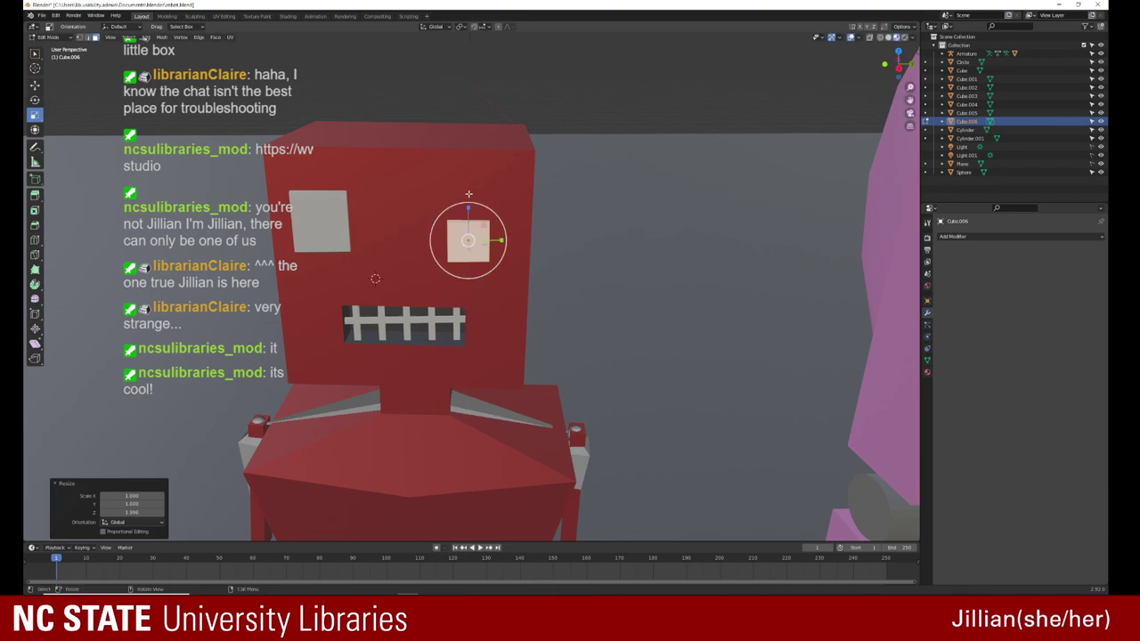
mouse_move(468, 193)
middle_mouse_down()
mouse_move(511, 232)
mouse_move(454, 229)
middle_mouse_up()
Step: Move Cube.005 about 0.136 m along Y to line up the eyes, then check their depth
key("Tab")
left_click(360, 178)
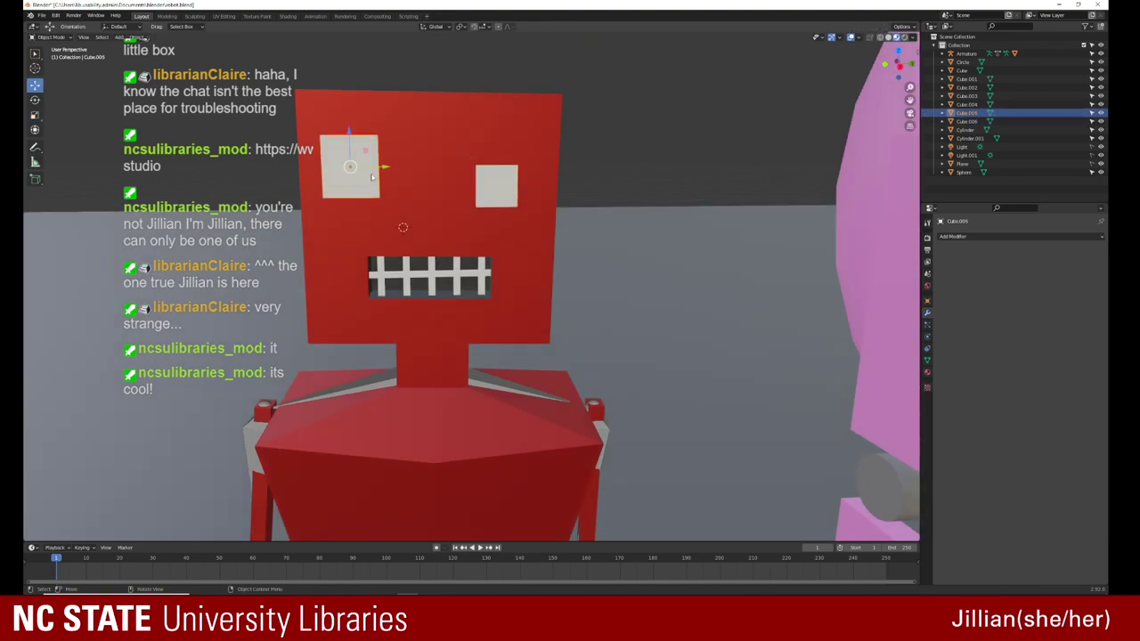
key("g")
key("y")
left_click(401, 170)
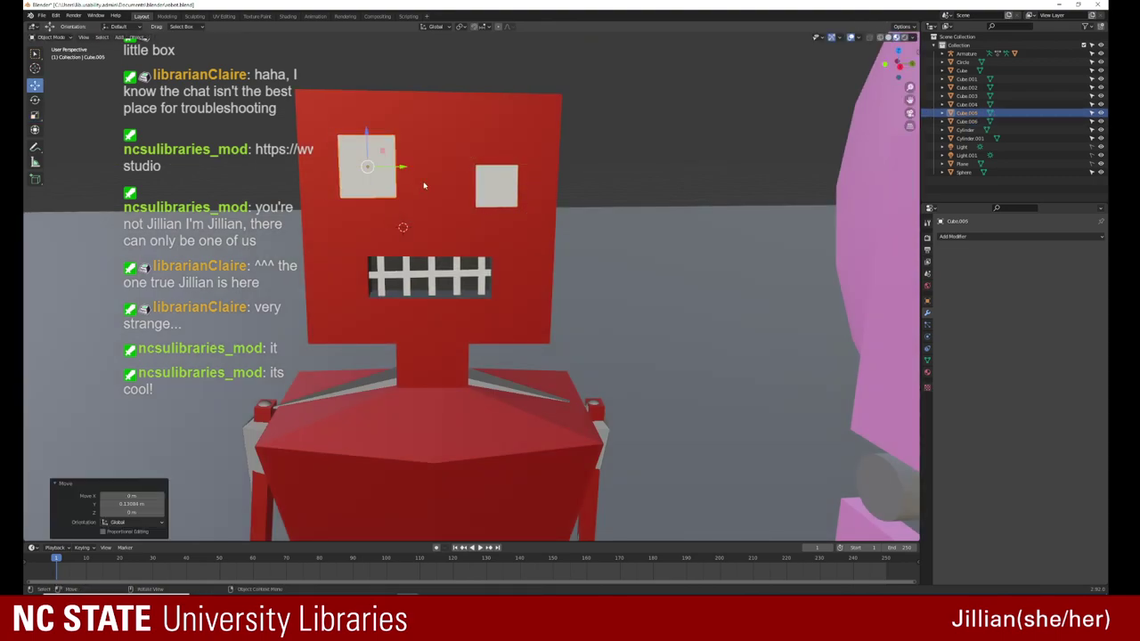
left_click(506, 194)
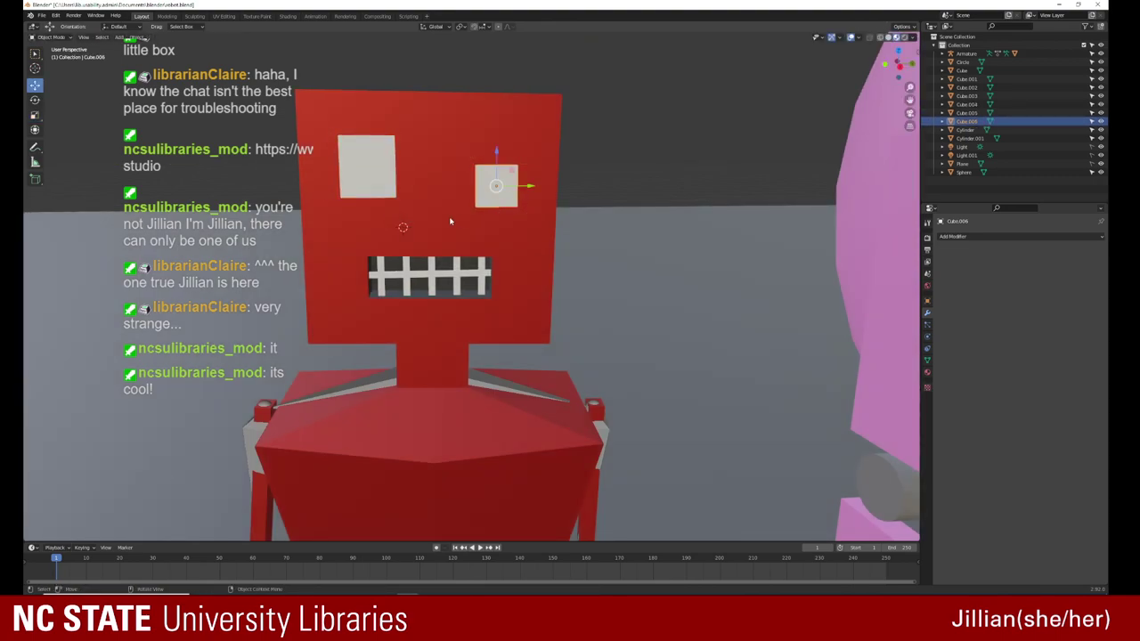
middle_click_drag(450, 221, 453, 209)
left_click(535, 222)
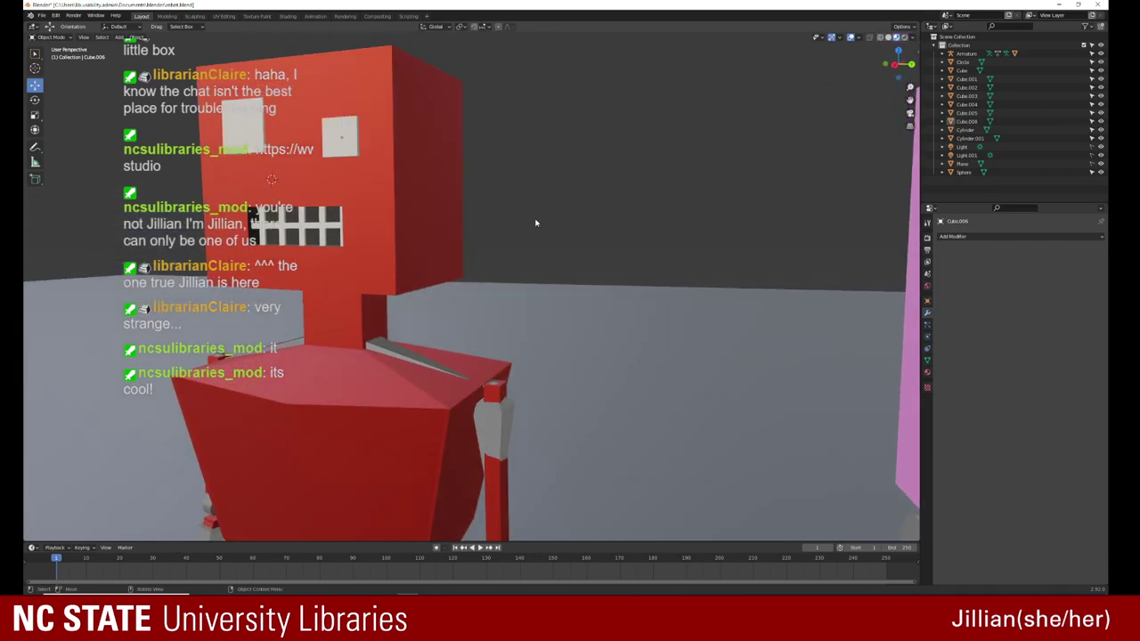
mouse_move(535, 222)
middle_mouse_down()
mouse_move(507, 231)
mouse_move(552, 231)
middle_mouse_up()
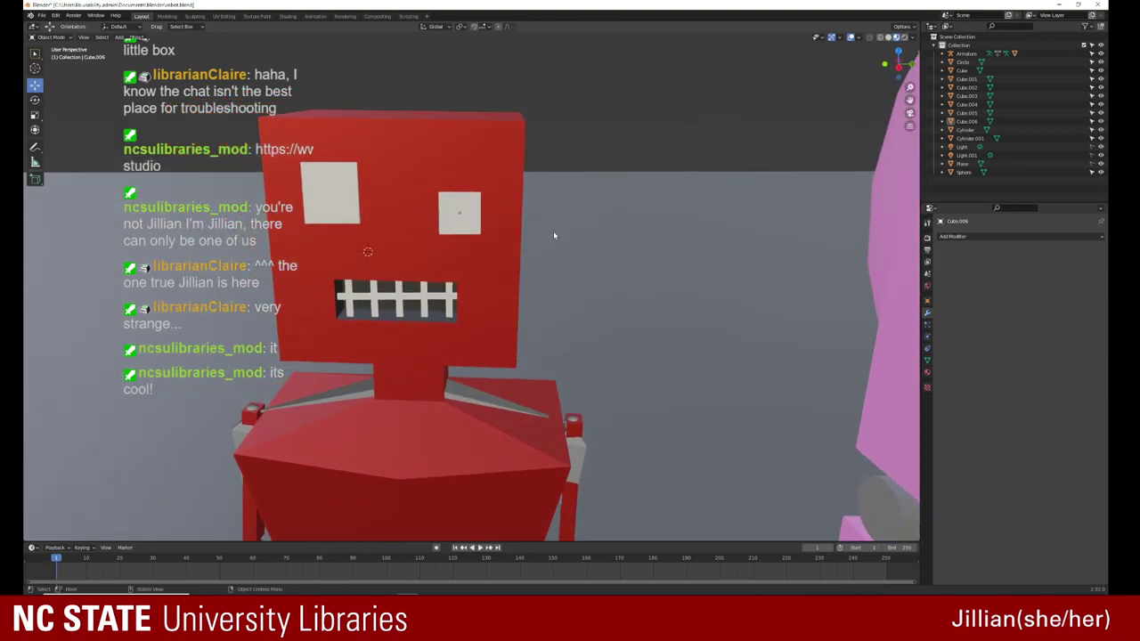
Step: Give Cube.006 a new teal Material.005 and Cube.005 a new Material.006
left_click(479, 219)
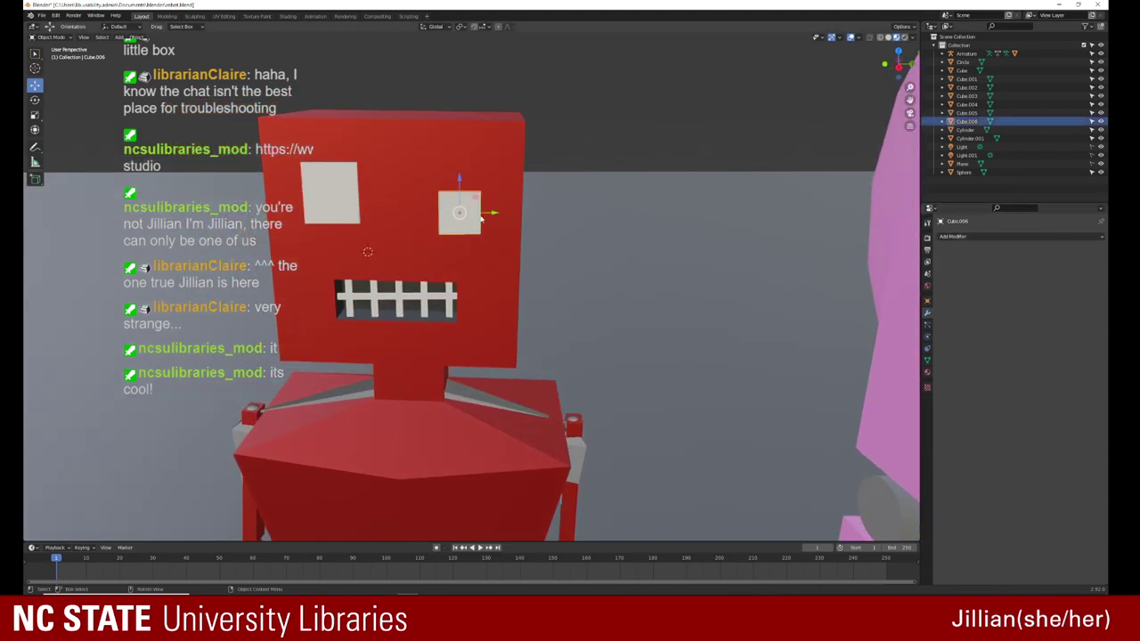
left_click(1055, 238)
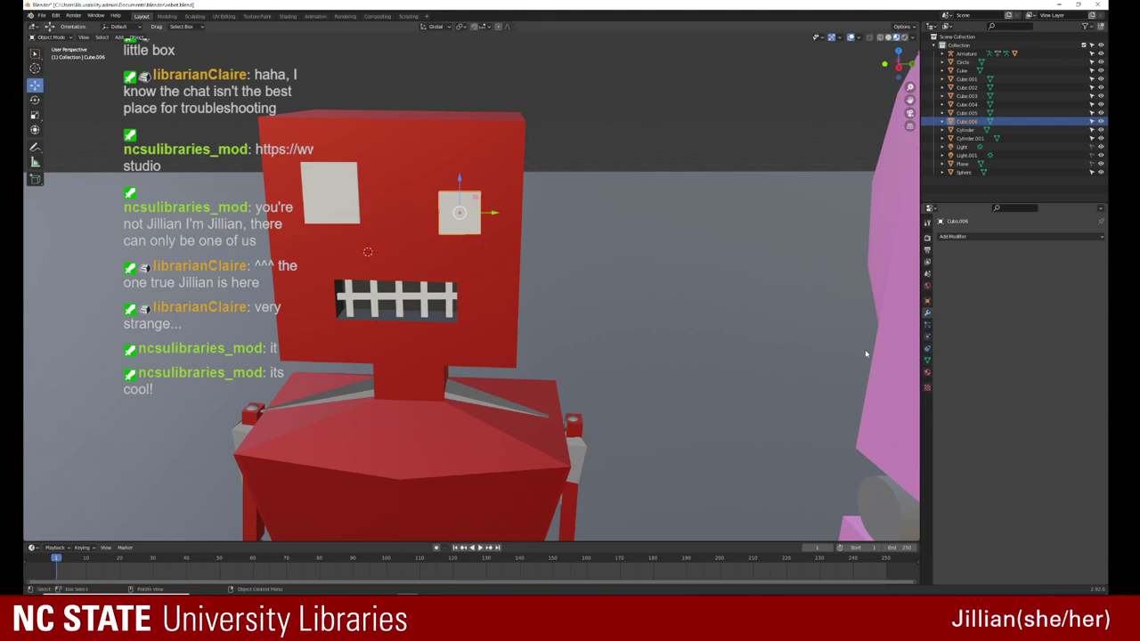
left_click(926, 373)
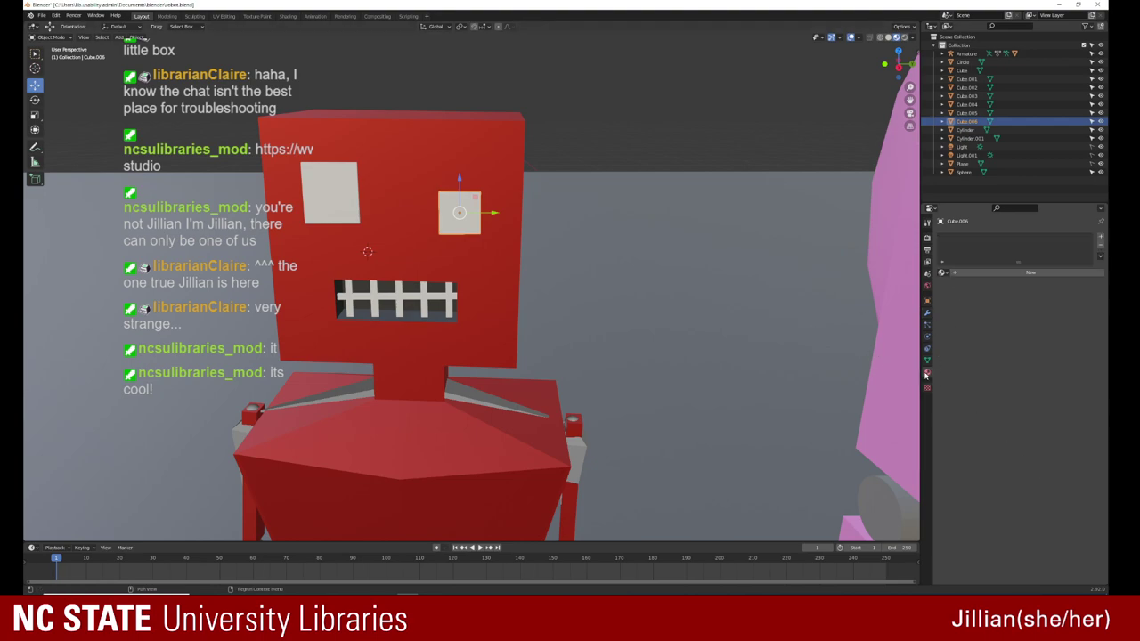
left_click(970, 272)
left_click(1019, 360)
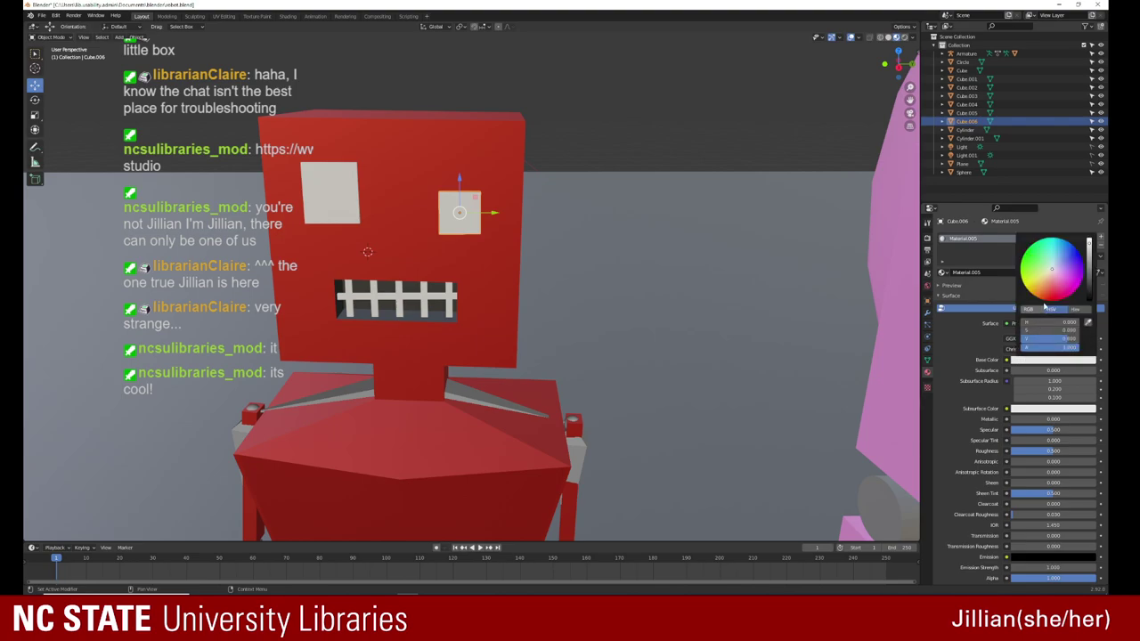
left_click(1052, 262)
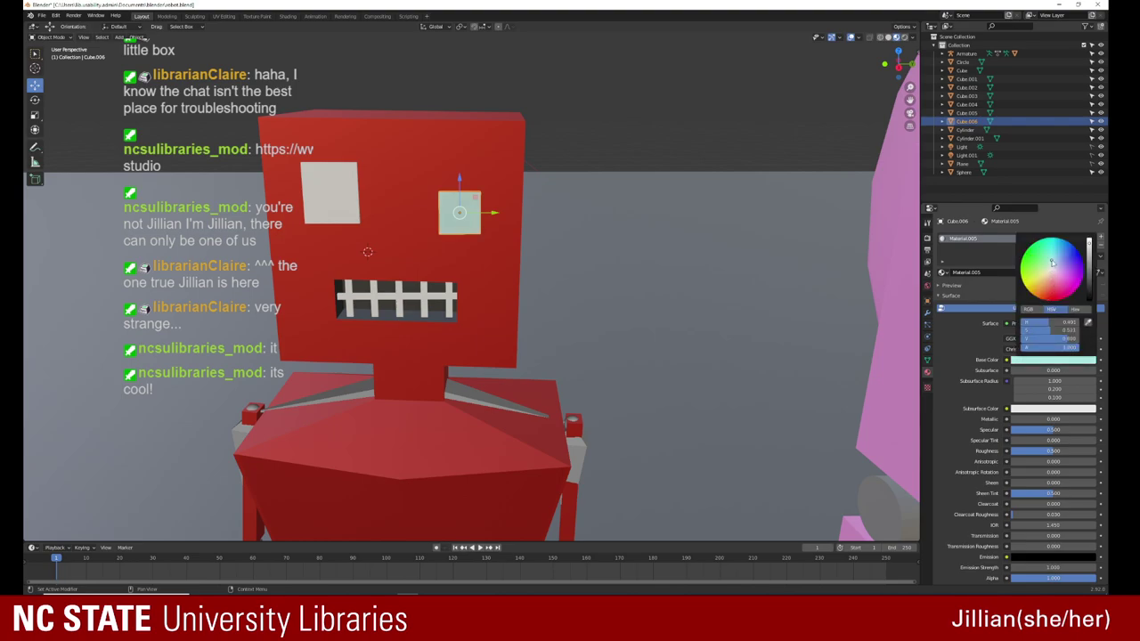
left_click(1054, 261)
left_click_drag(1054, 260, 1054, 256)
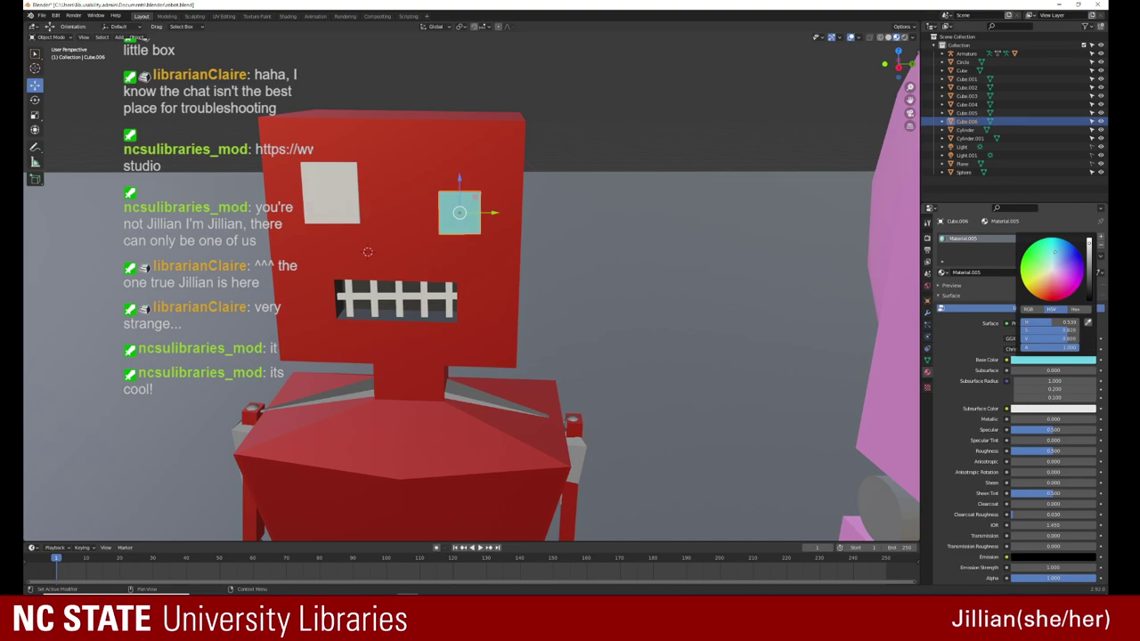
left_click_drag(1055, 251, 1030, 255)
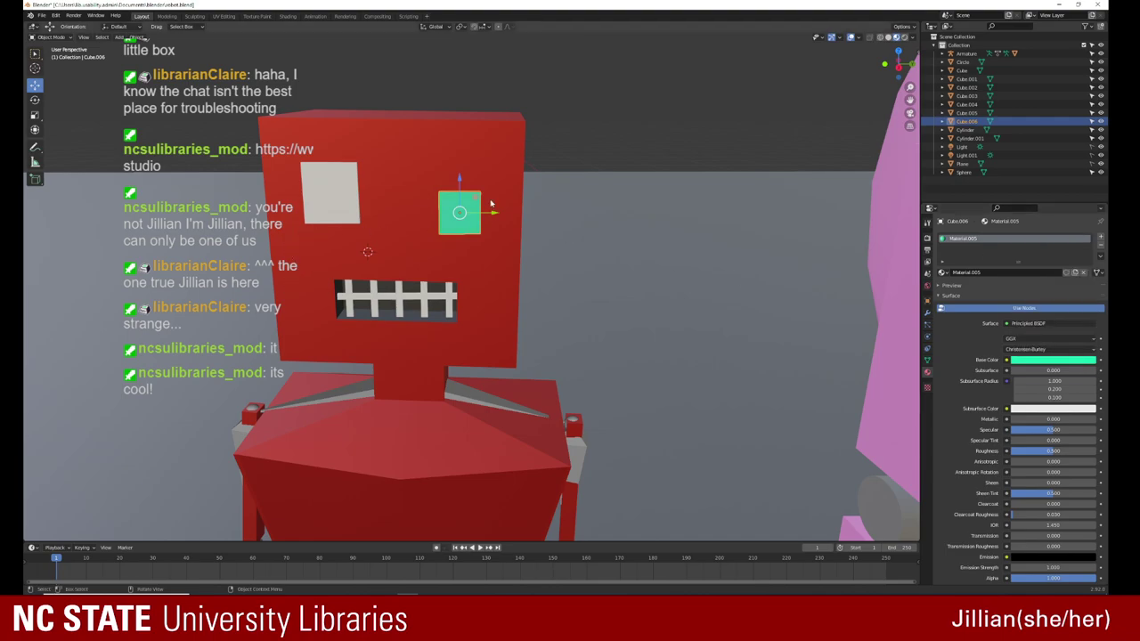
left_click(312, 195)
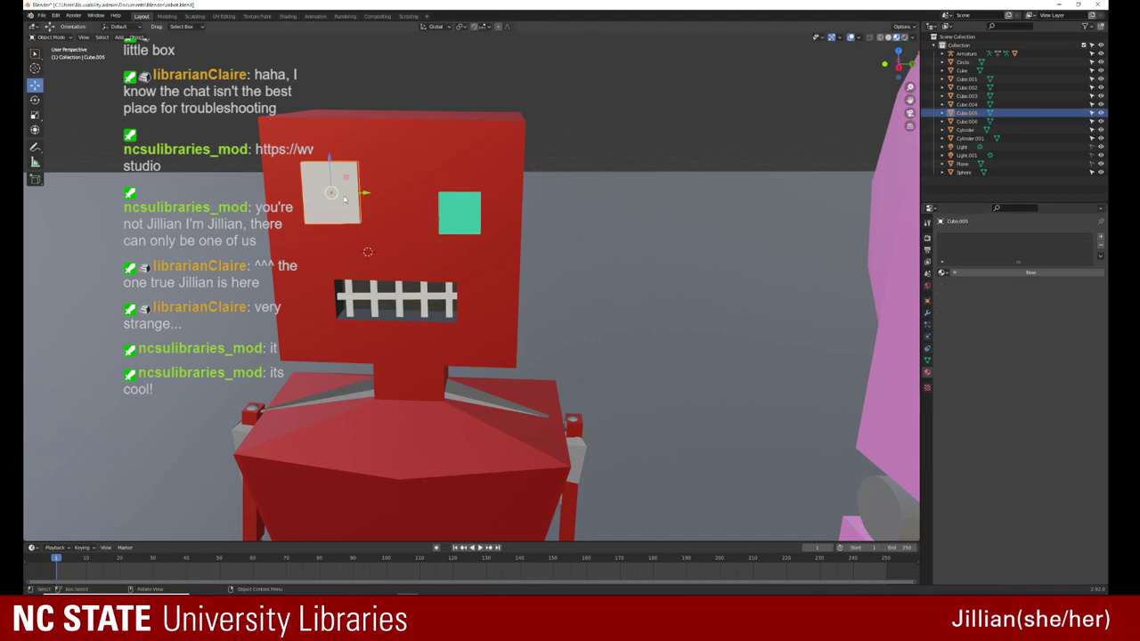
left_click(980, 274)
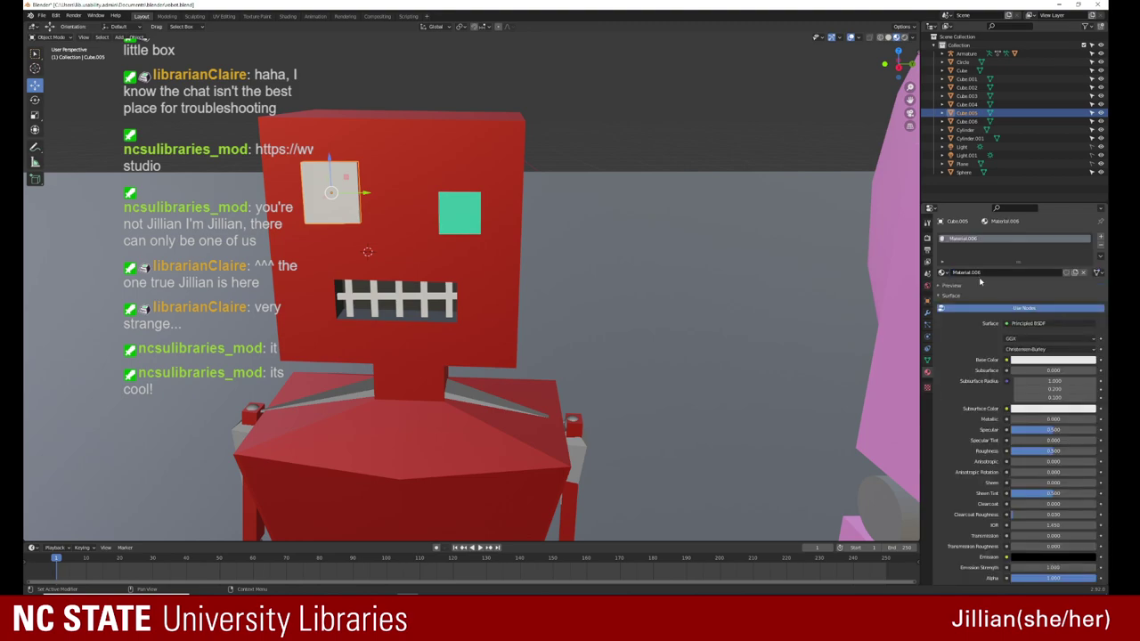
Step: Tint the left eye's base colour, then orbit to compare it with the teal right eye
left_click(1035, 358)
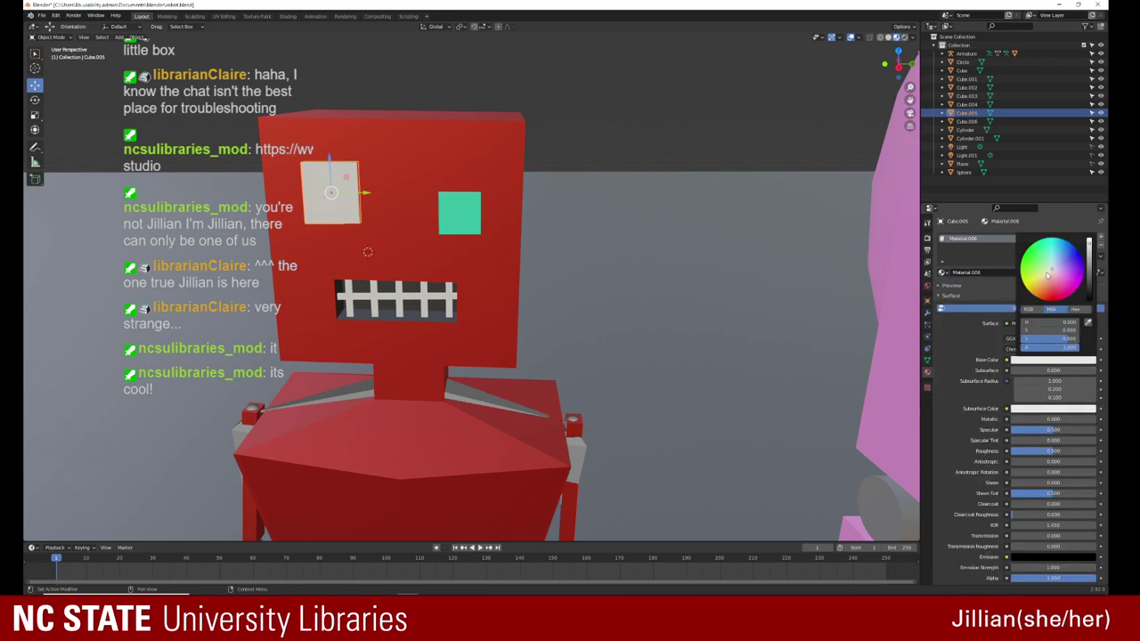
mouse_move(1048, 274)
left_mouse_down()
mouse_move(1058, 242)
mouse_move(1069, 264)
left_mouse_up()
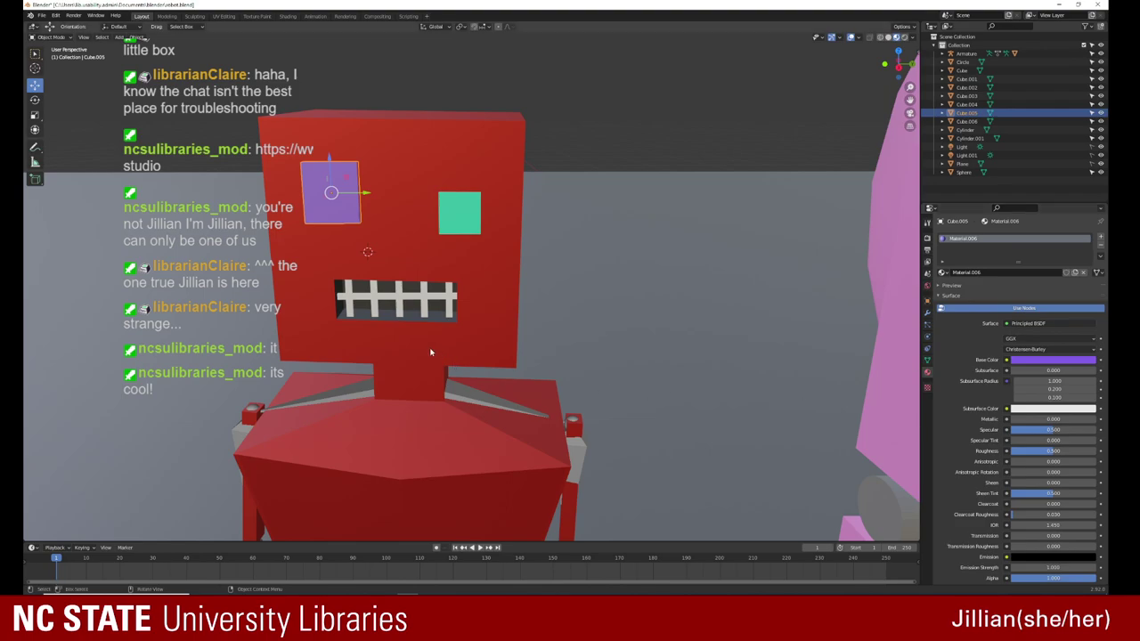
left_click(415, 304)
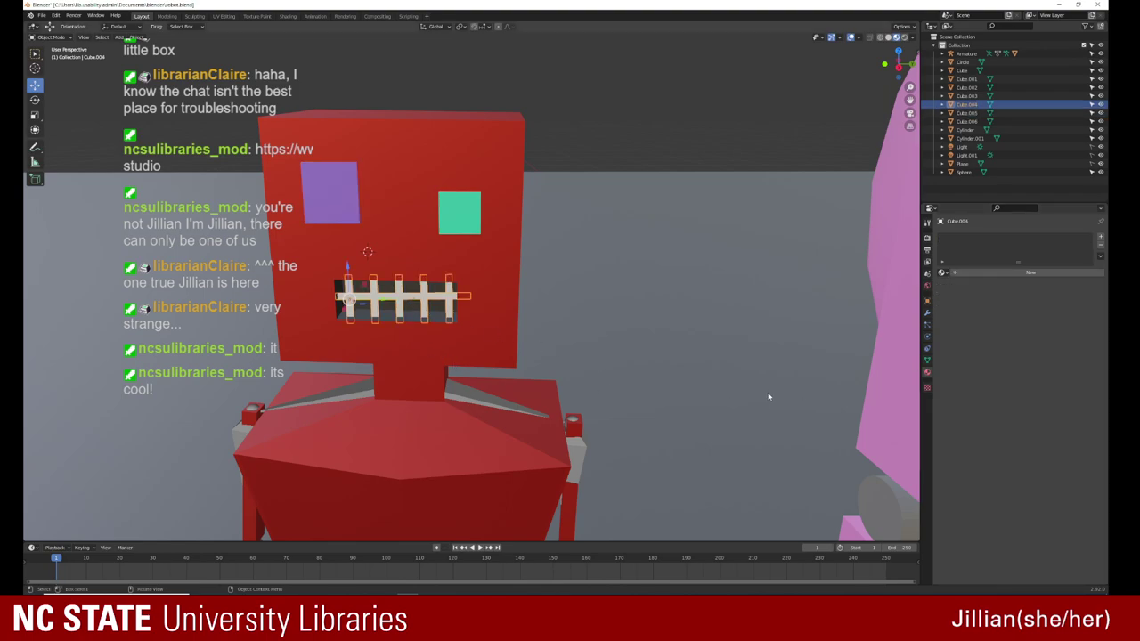
mouse_move(557, 311)
middle_mouse_down()
mouse_move(523, 294)
mouse_move(552, 308)
middle_mouse_up()
left_click(420, 209)
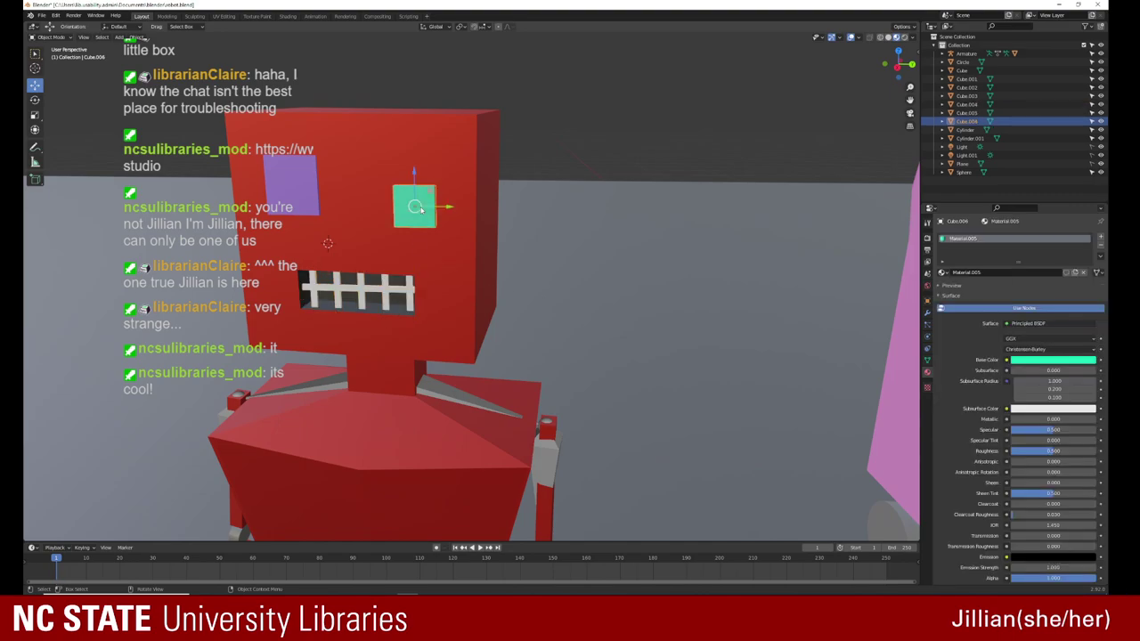
scroll(402, 249, "down", 4)
scroll(393, 258, "up", 8)
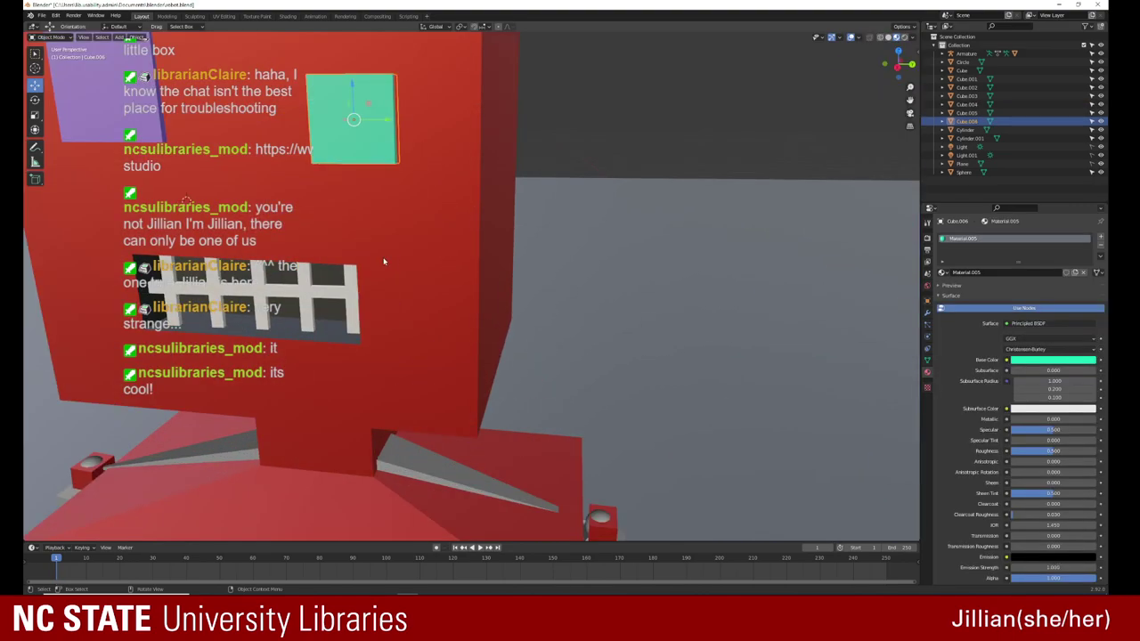
mouse_move(384, 261)
middle_mouse_down()
mouse_move(416, 307)
mouse_move(416, 332)
mouse_move(481, 304)
mouse_move(430, 309)
middle_mouse_up()
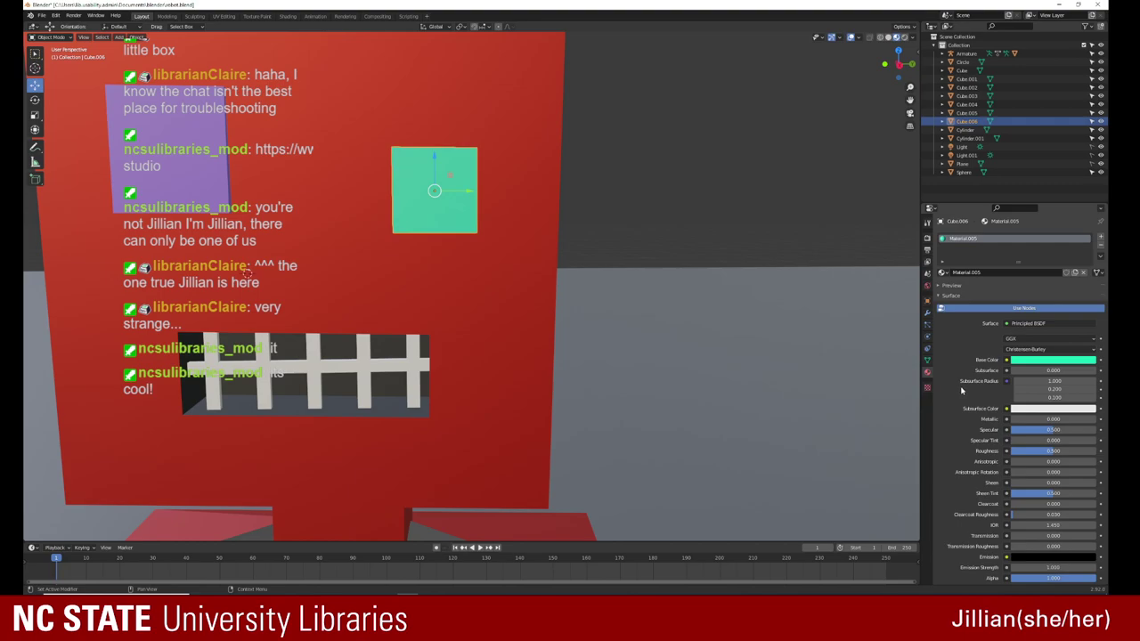
Step: Reselect the left eye and lighten its Material.006 base colour to a pale blue-green
left_click(721, 343)
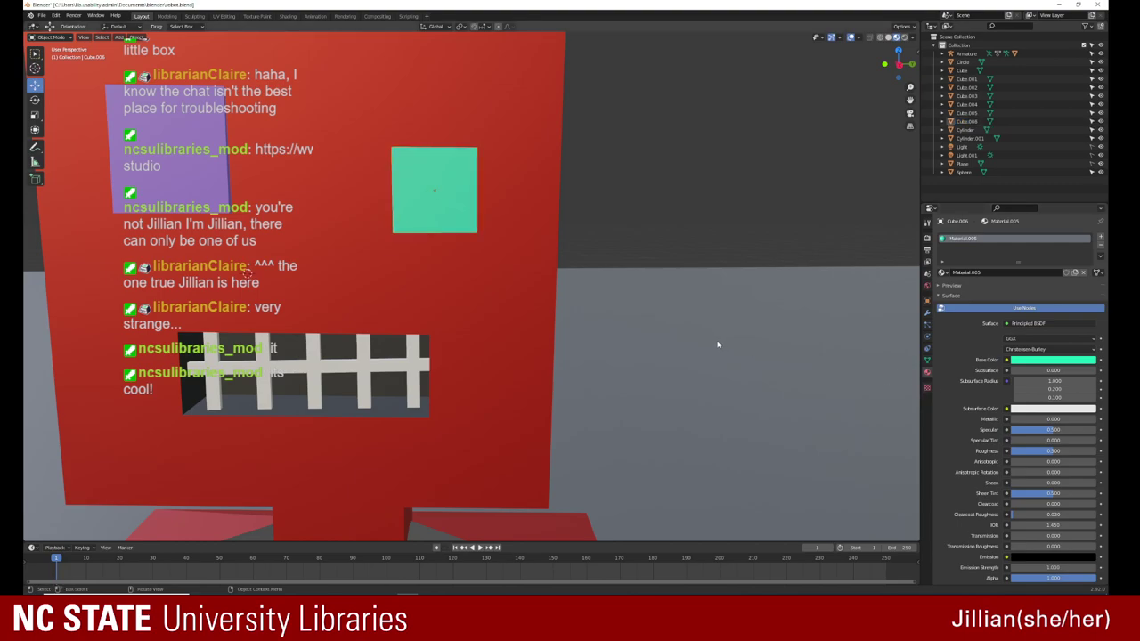
scroll(721, 344, "down", 3)
scroll(718, 343, "down", 2)
left_click(387, 249)
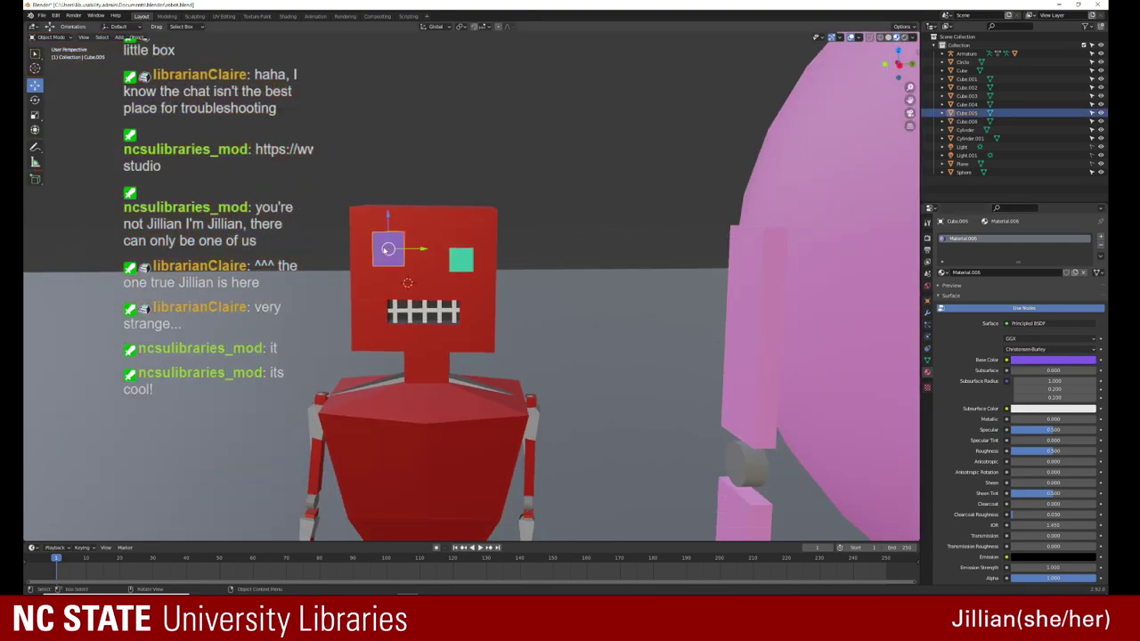
left_click(1069, 360)
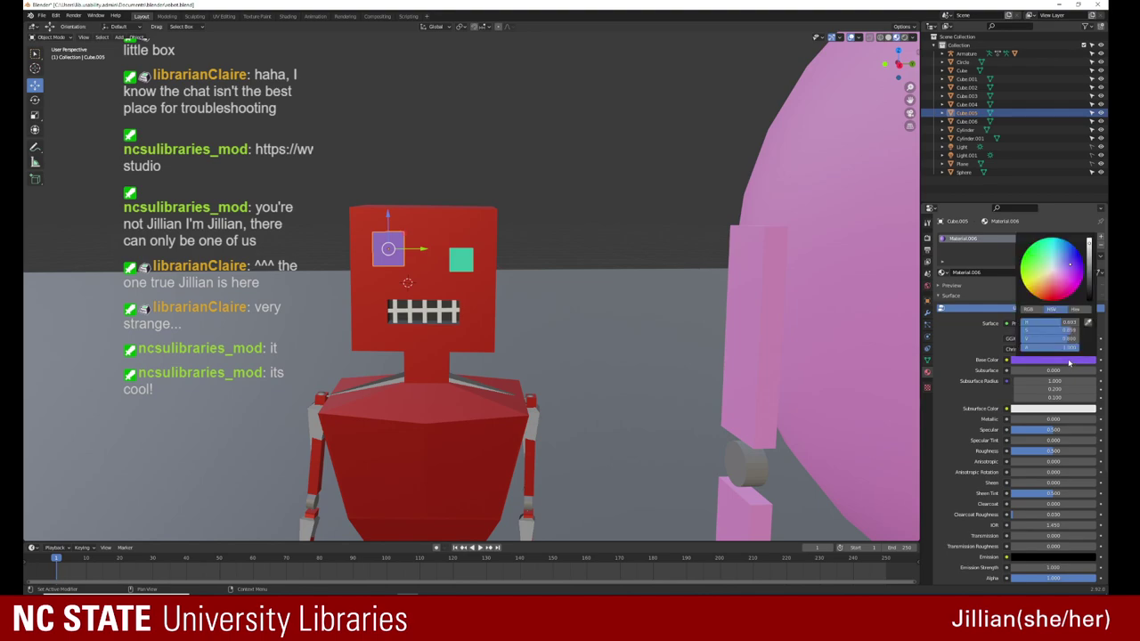
left_click_drag(1068, 263, 1055, 261)
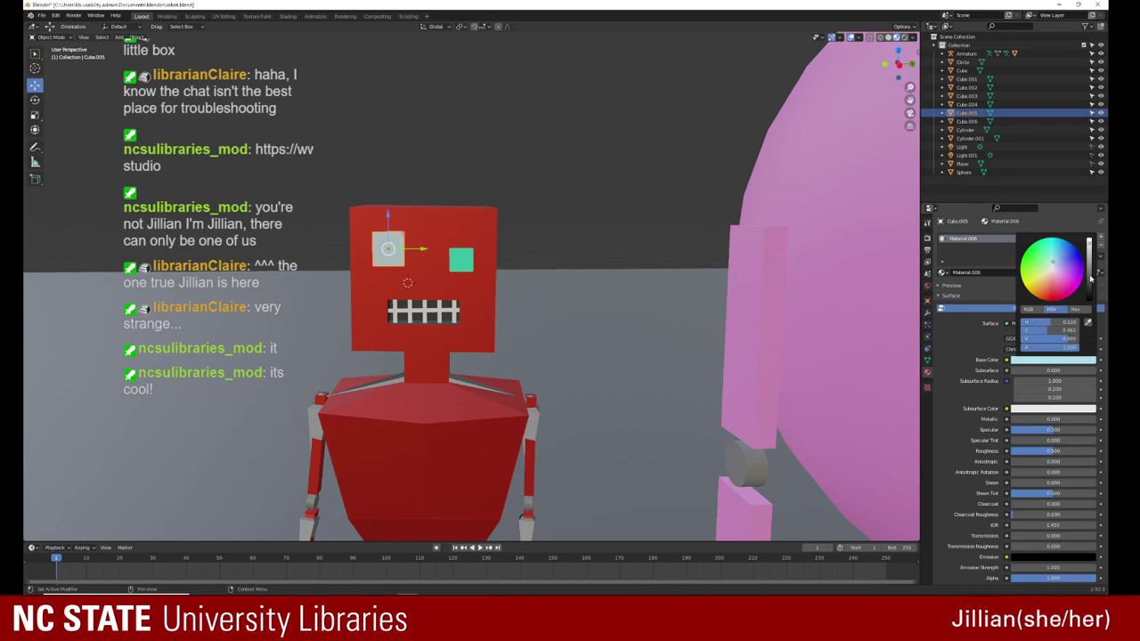
mouse_move(1088, 252)
left_mouse_down()
mouse_move(1087, 300)
mouse_move(1088, 254)
left_mouse_up()
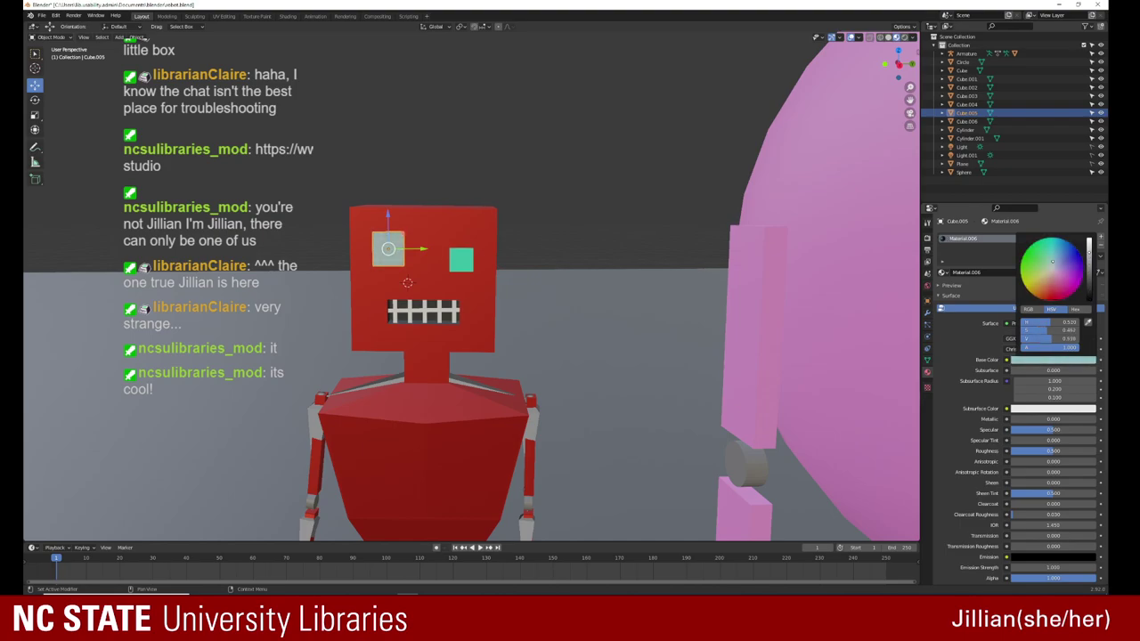
left_click(539, 240)
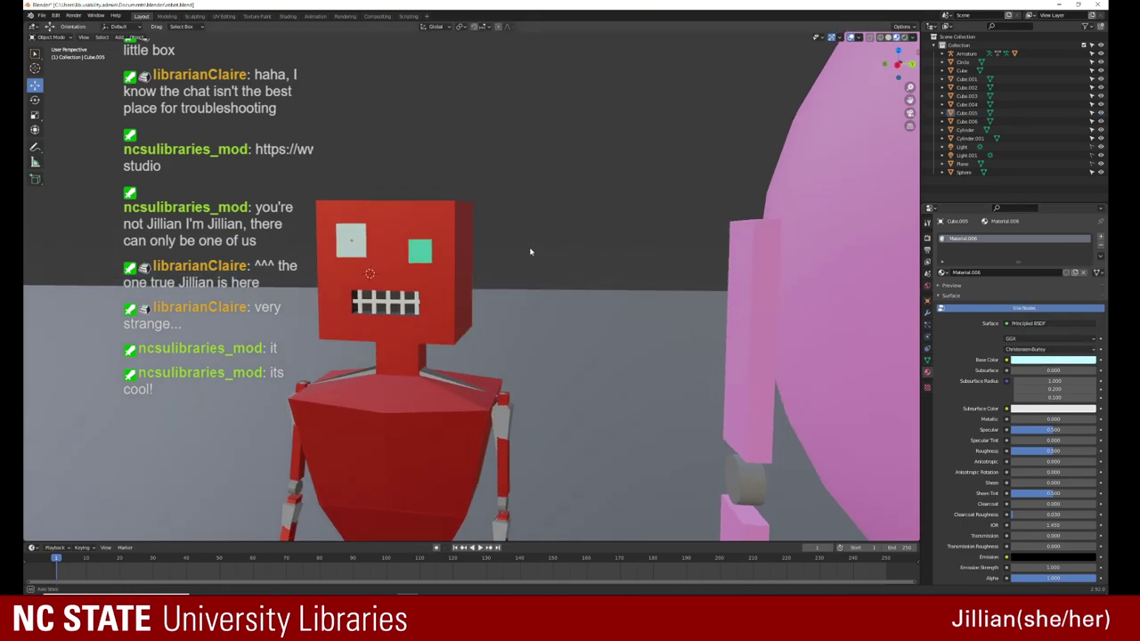
Step: Assign the teal Material.005 to the second eye from the material browse list
middle_click_drag(539, 239, 333, 247)
left_click(333, 247)
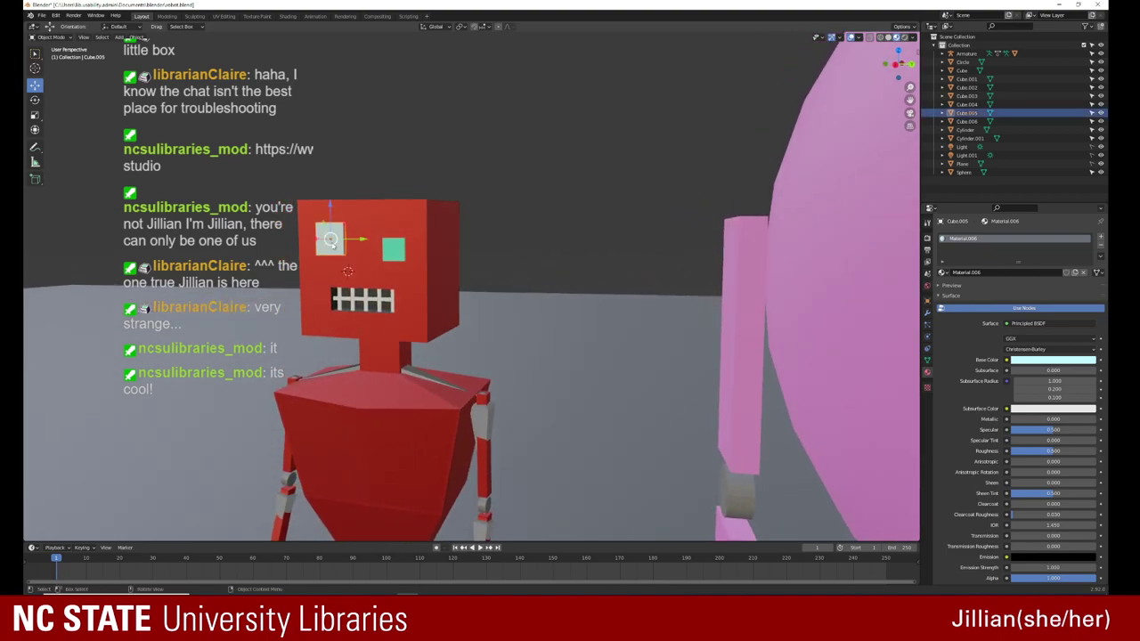
key("g")
key("z")
key("Escape")
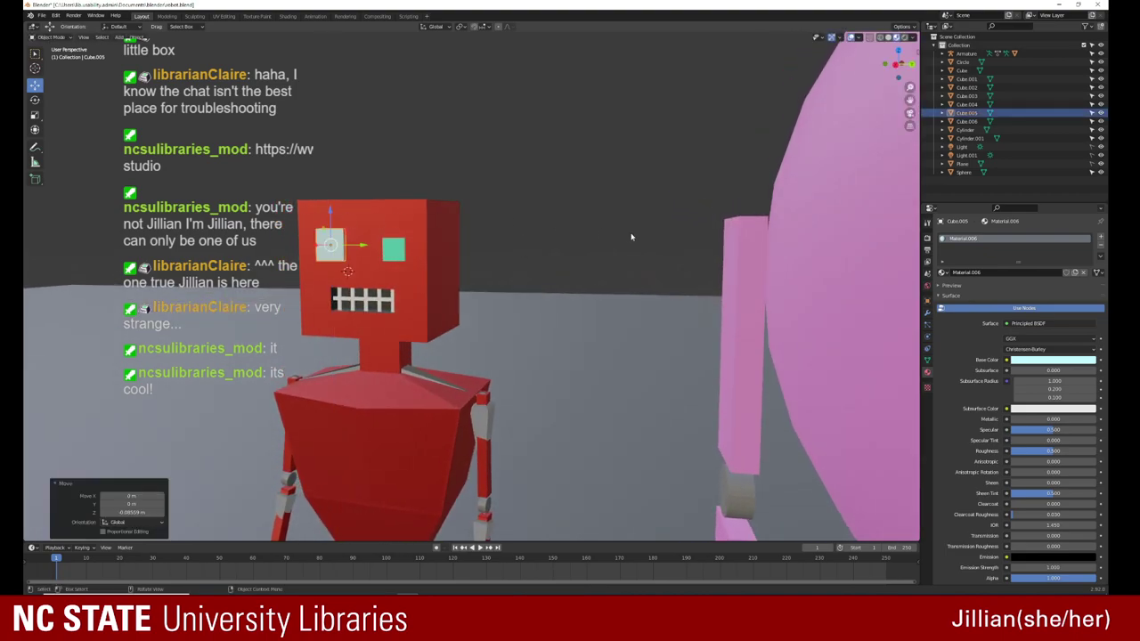
left_click(465, 261)
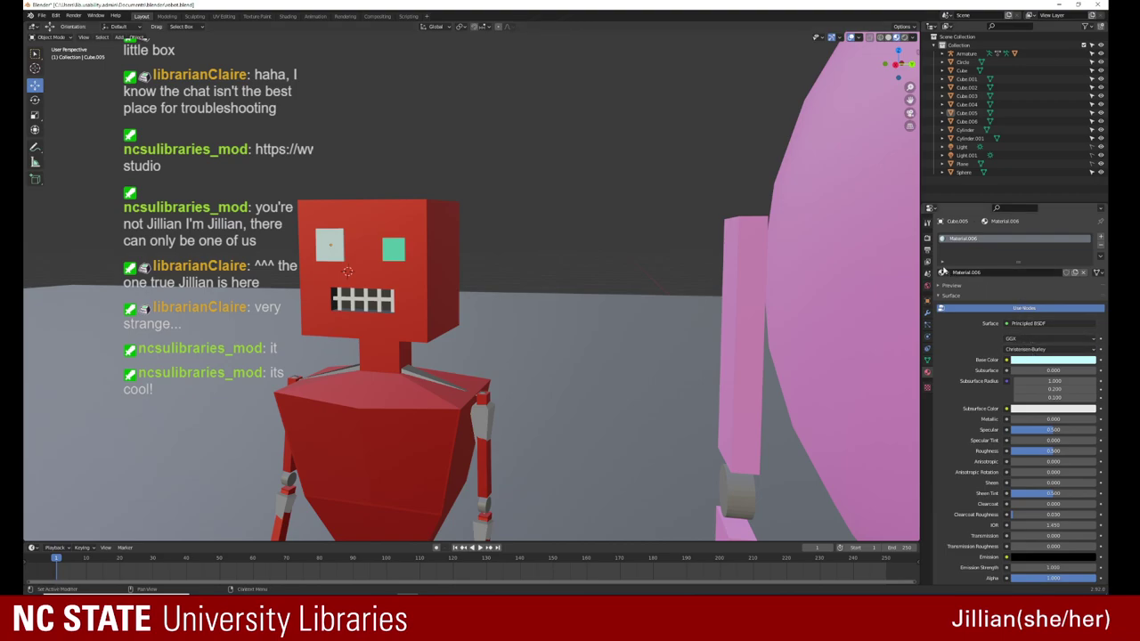
left_click(943, 272)
left_click(988, 326)
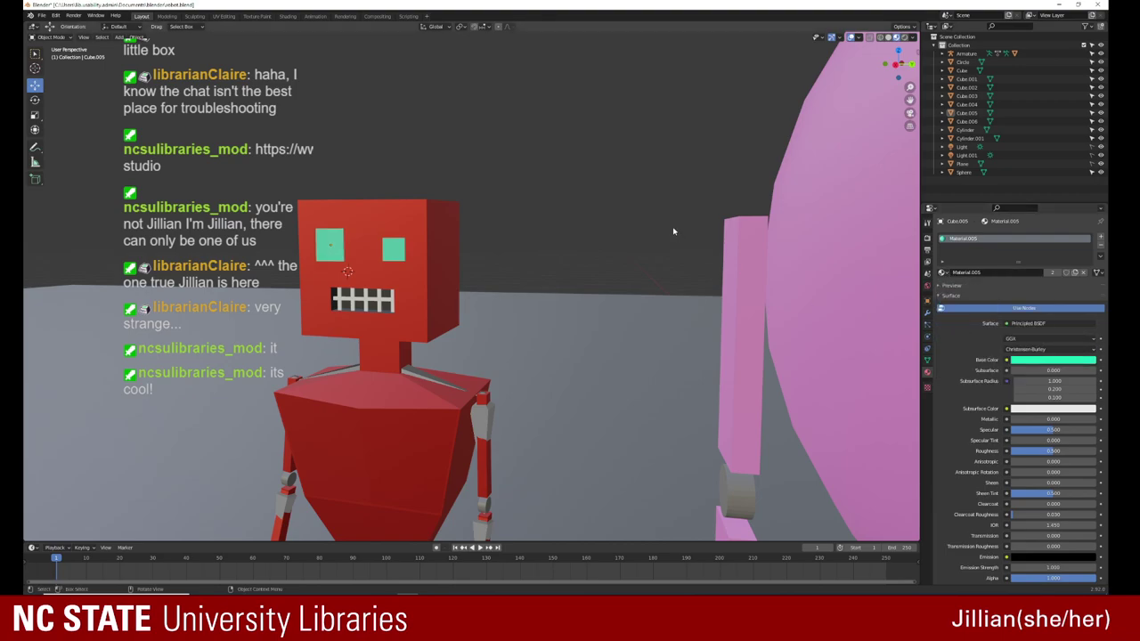
Step: Orbit and zoom around the robot to check that both eyes match
mouse_move(672, 235)
middle_mouse_down()
mouse_move(702, 236)
mouse_move(672, 238)
middle_mouse_up()
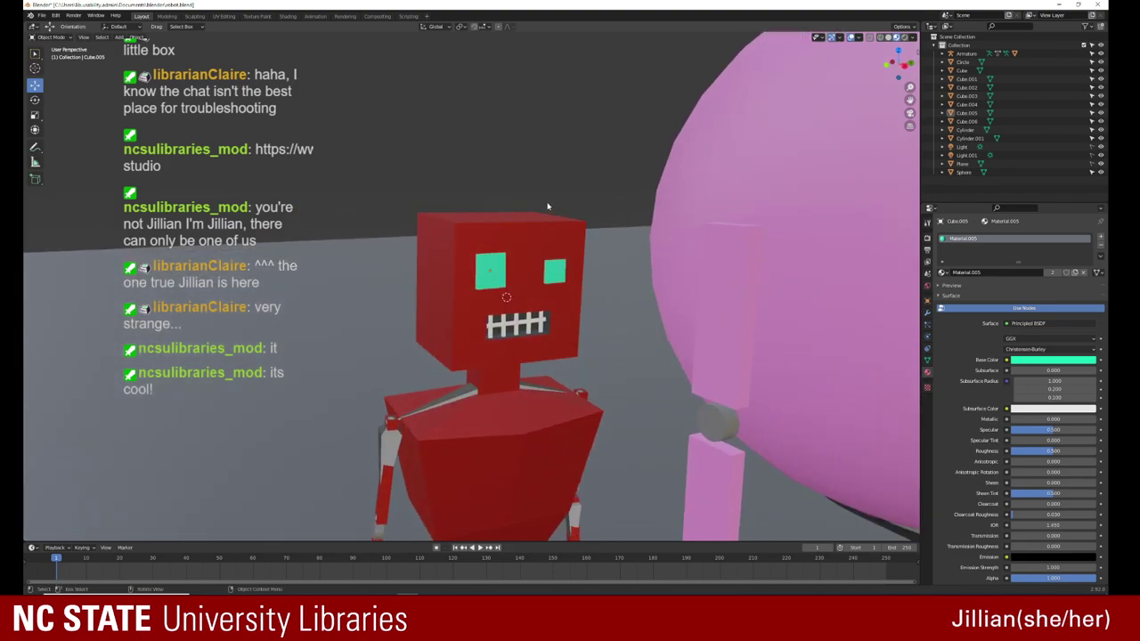
mouse_move(548, 207)
middle_mouse_down()
mouse_move(523, 280)
mouse_move(516, 241)
middle_mouse_up()
scroll(535, 231, "down", 3)
scroll(397, 365, "down", 2)
scroll(397, 365, "up", 5)
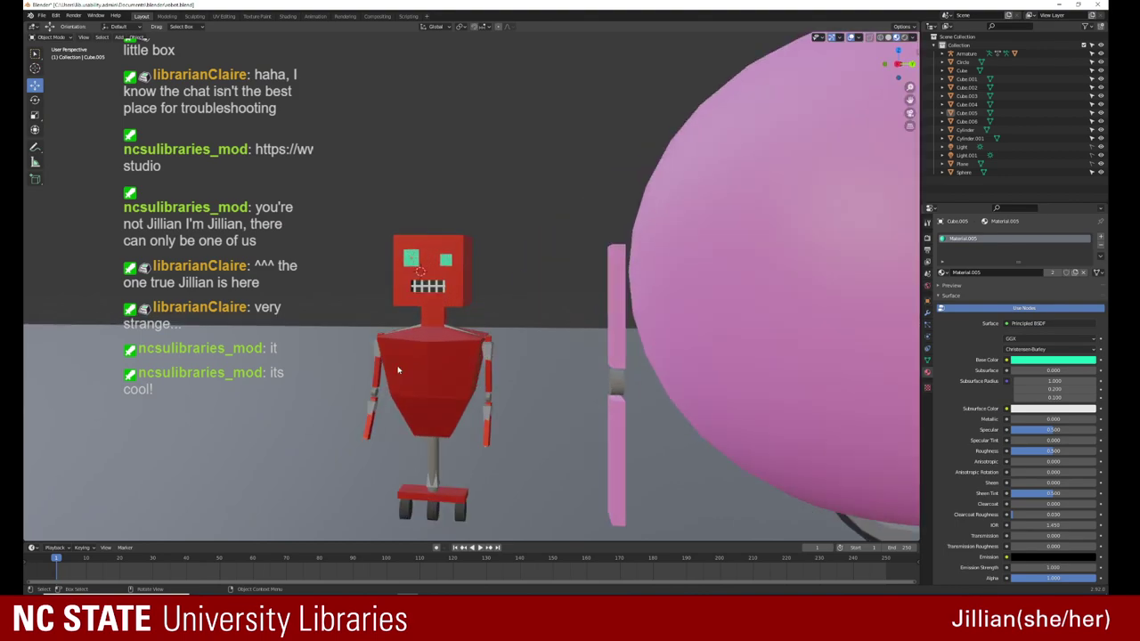
scroll(285, 267, "up", 2)
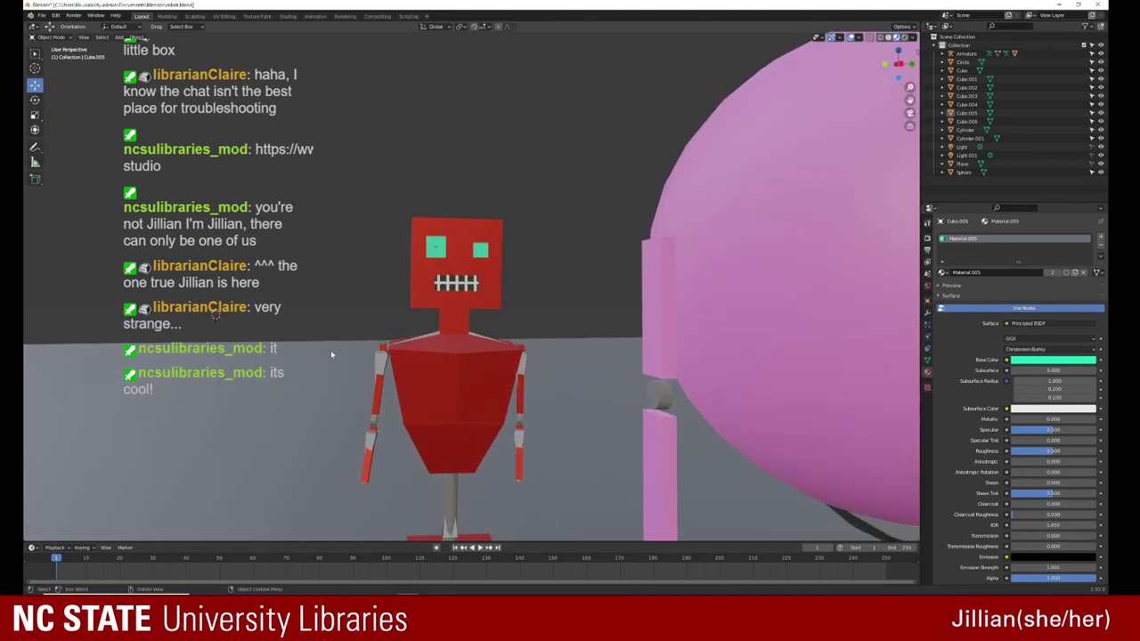
left_click(419, 361)
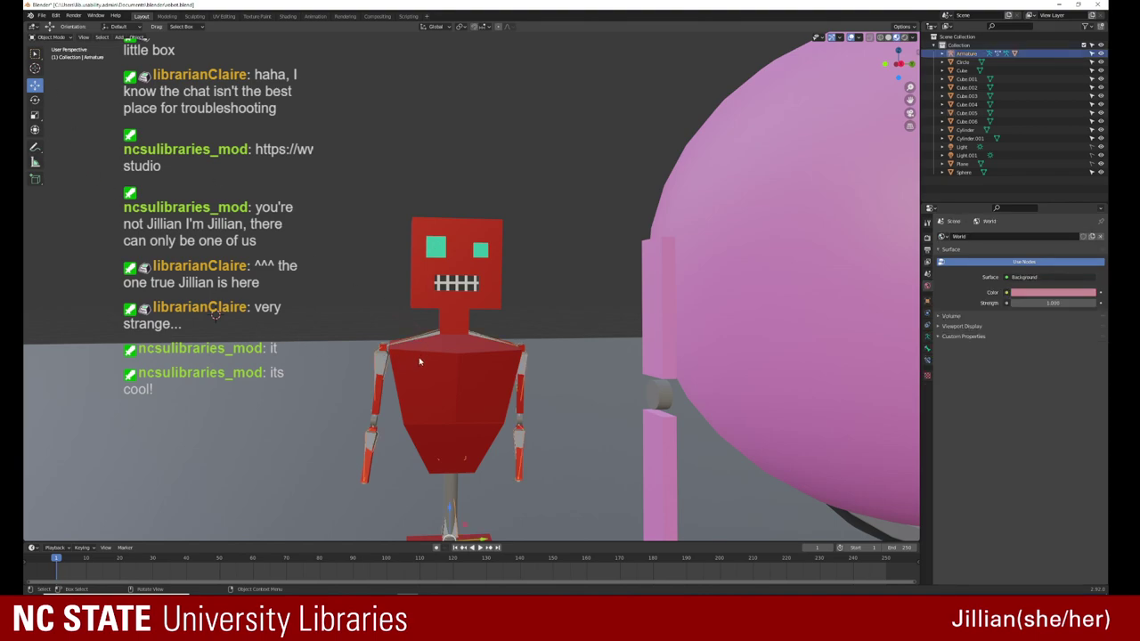
Step: Make a first selection of the eyes, mouth and head, then dismiss the object menu
key("shift")
left_click(453, 313, "shift")
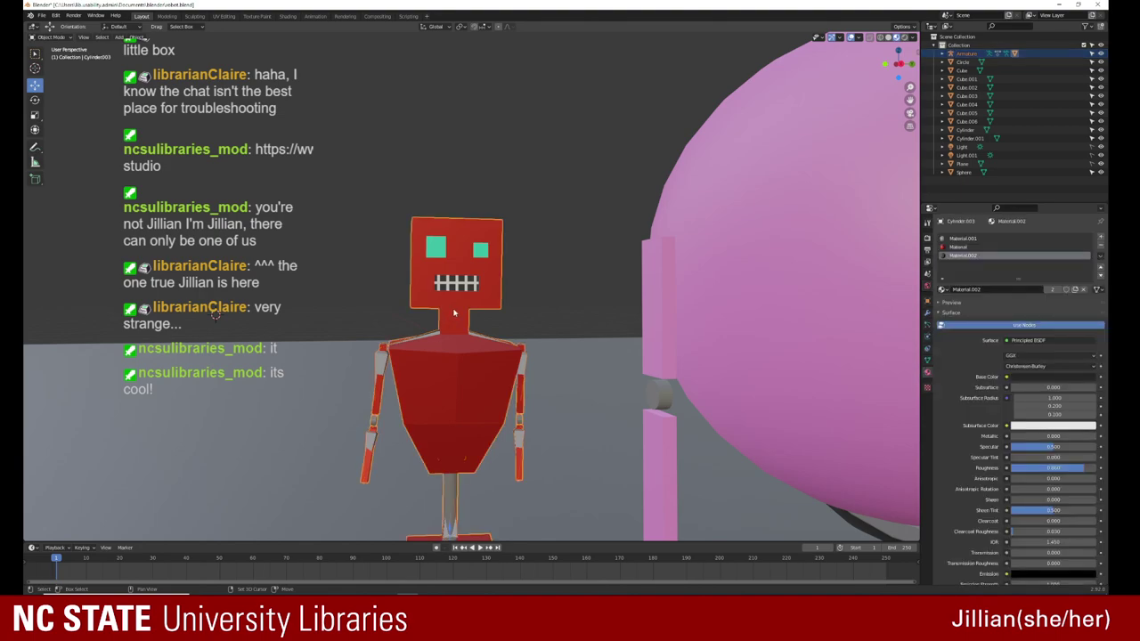
left_click(453, 313, "shift")
left_click(478, 252, "shift")
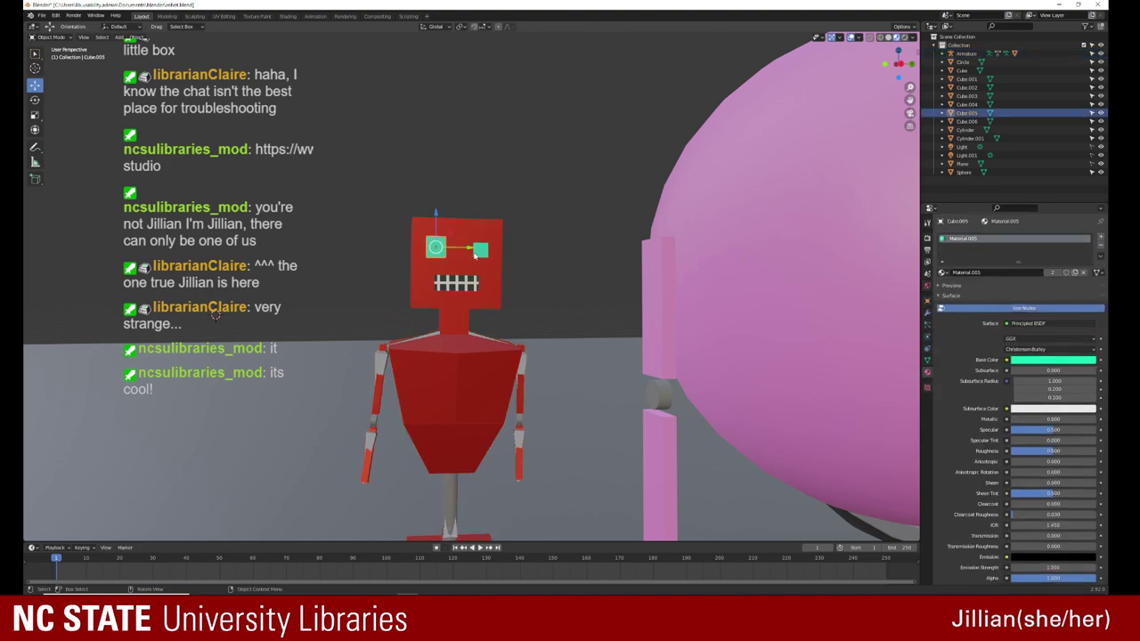
left_click(465, 283, "shift")
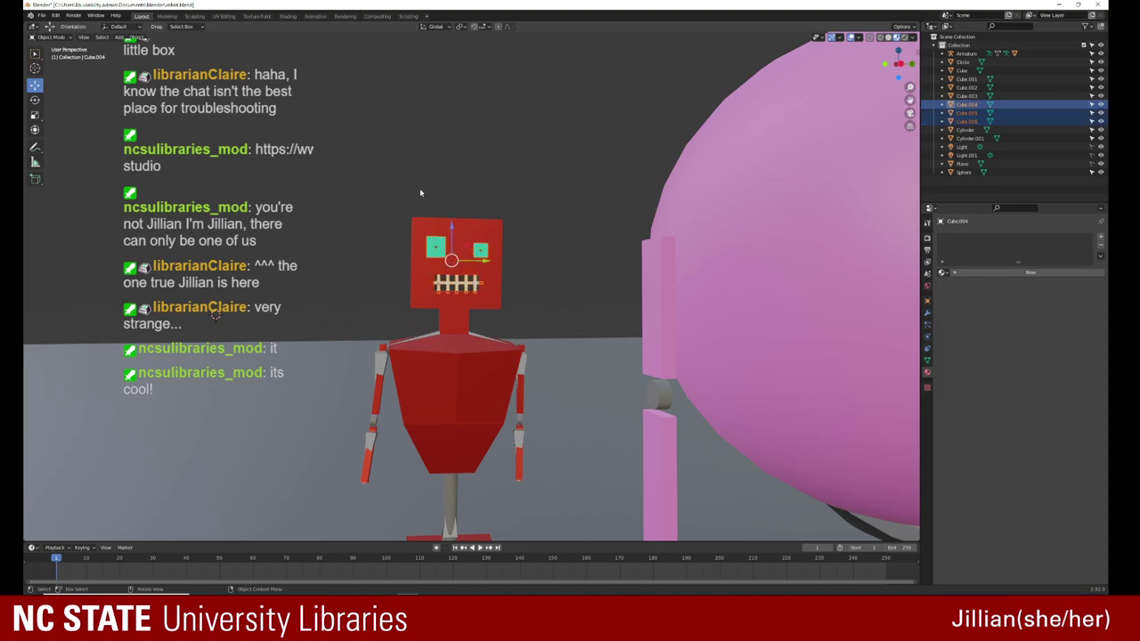
left_click(462, 236)
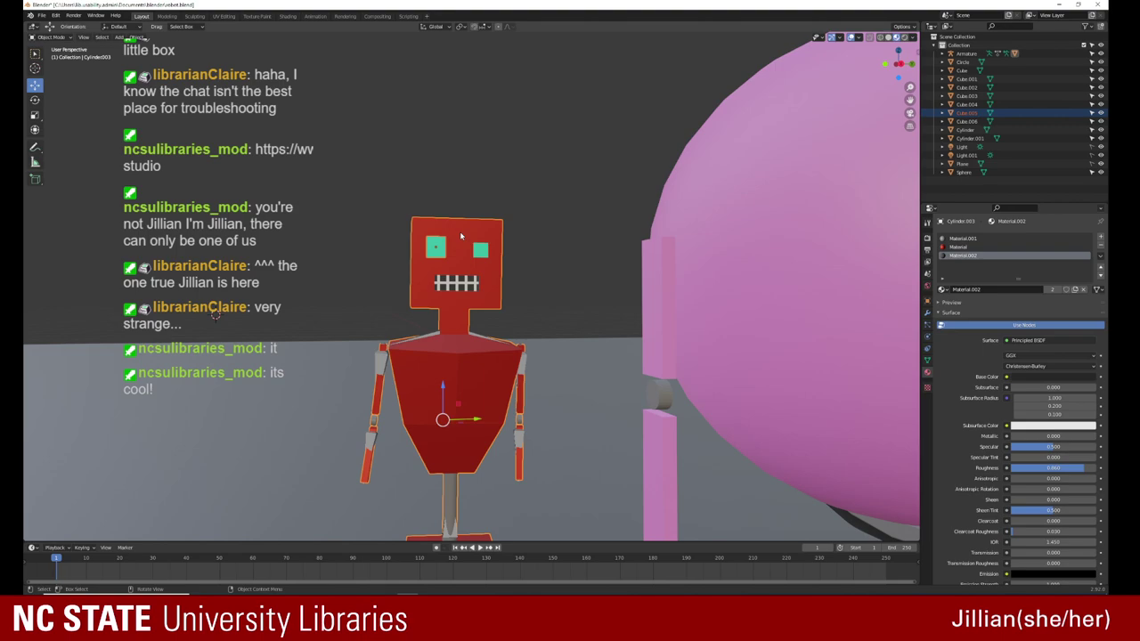
right_click(442, 243)
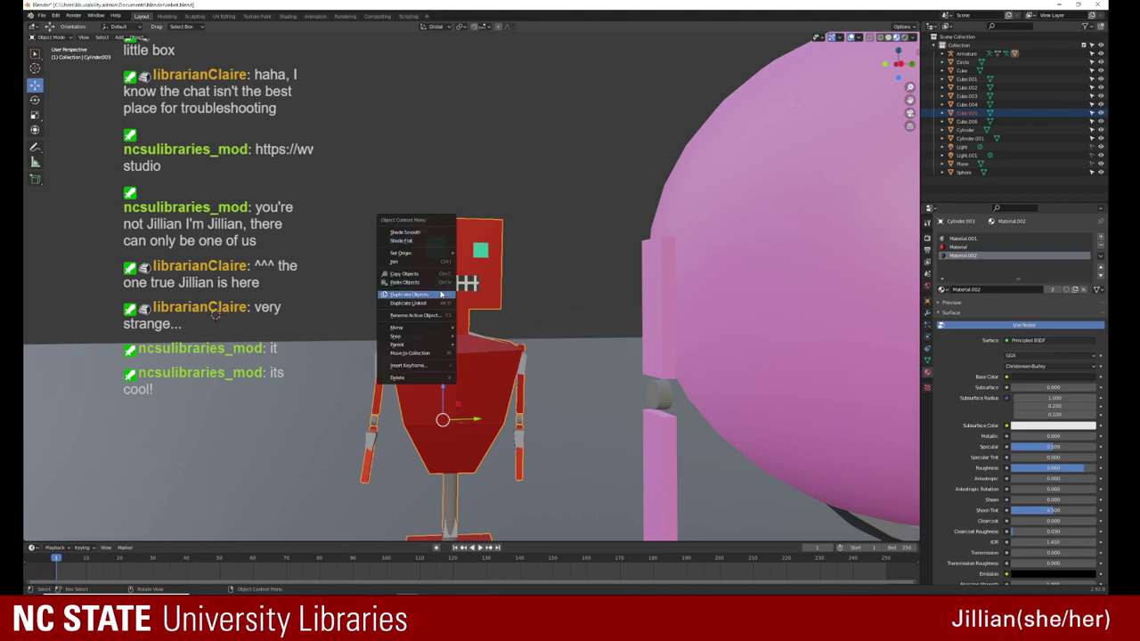
left_click(463, 181)
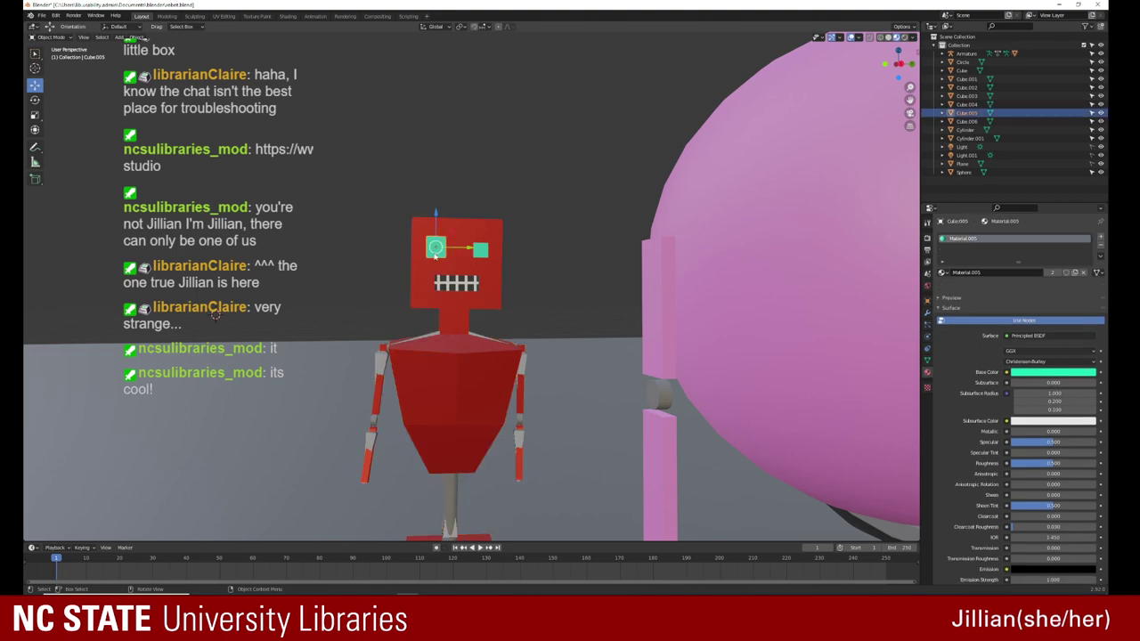
Step: Parent both eyes and the mouth to Cylinder.003 as active object with Parent > Object
left_click(463, 281)
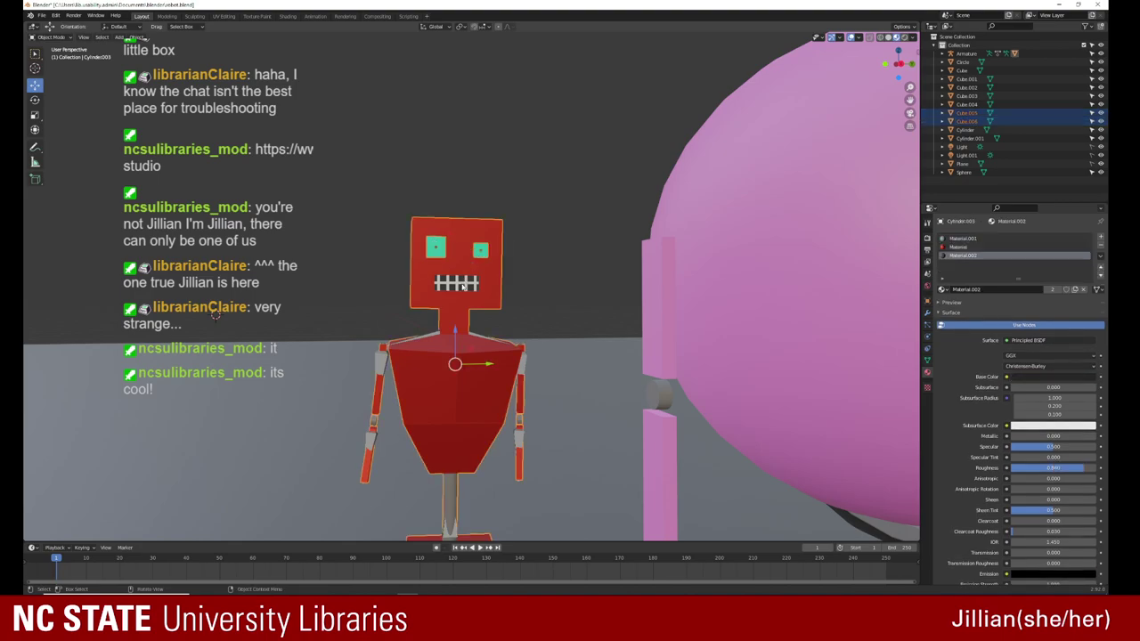
left_click(457, 287)
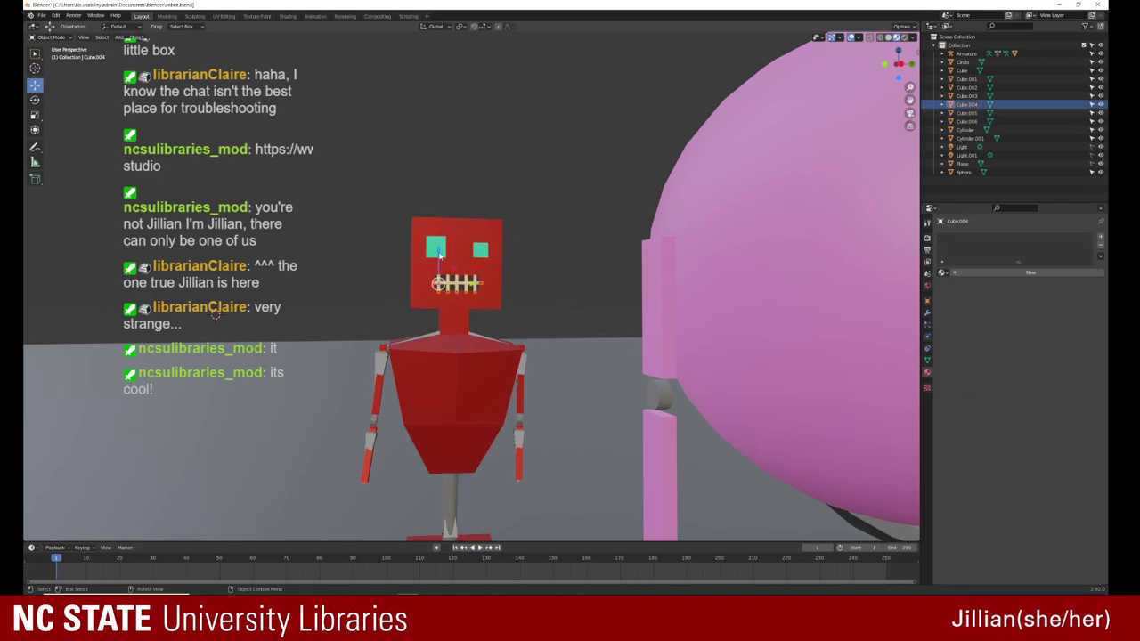
left_click(435, 247)
left_click(481, 250, "shift")
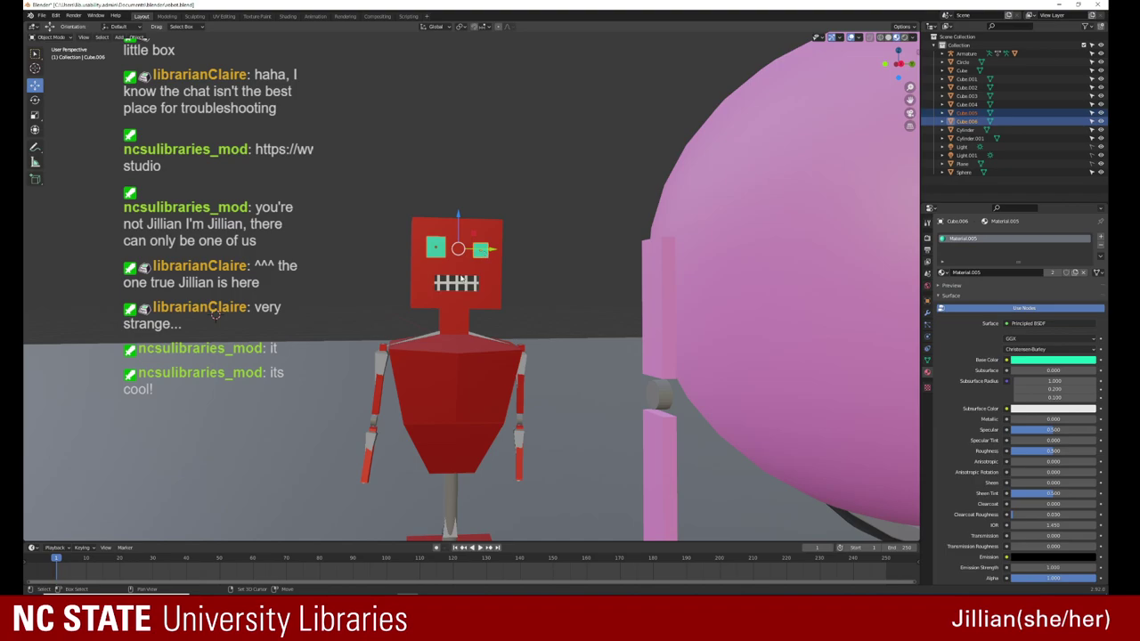
left_click(458, 285)
left_click(457, 285)
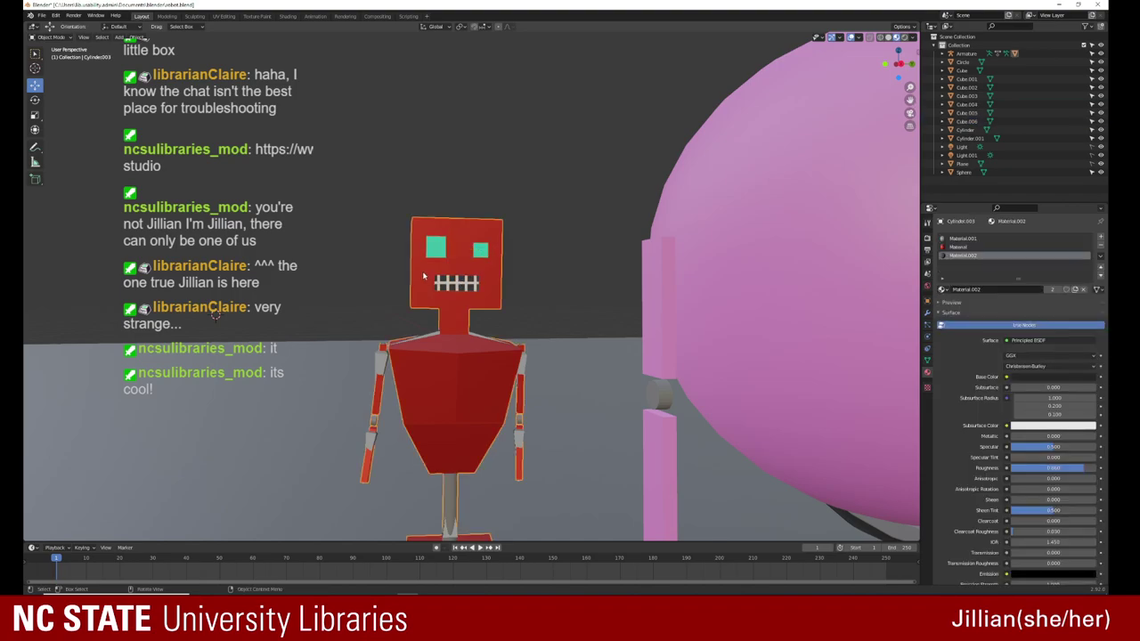
right_click(423, 276)
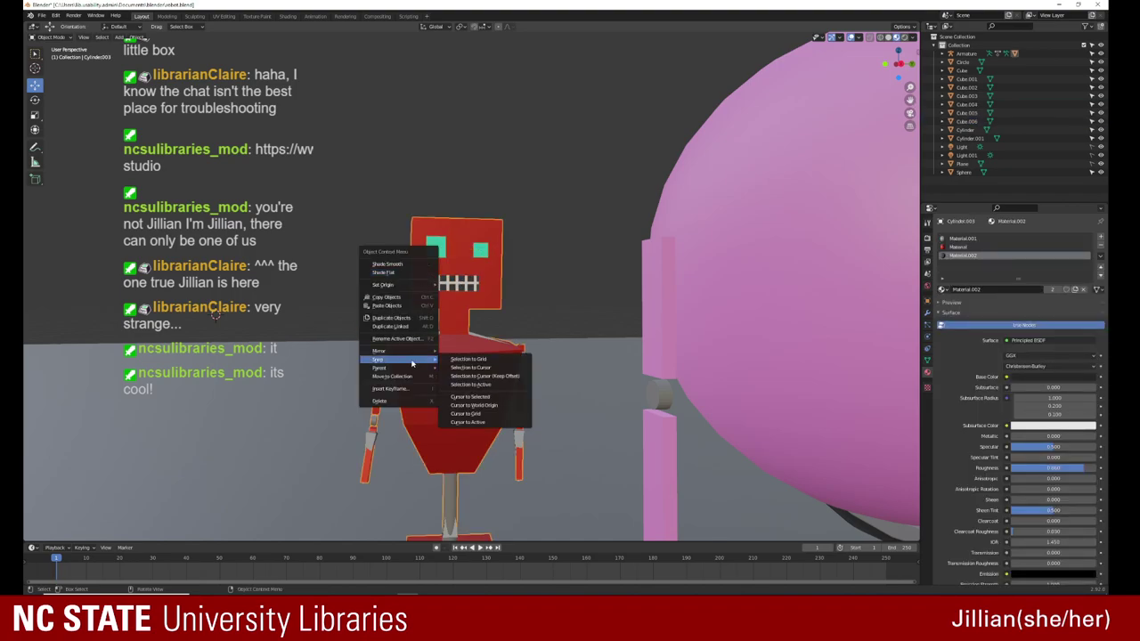
mouse_move(396, 368)
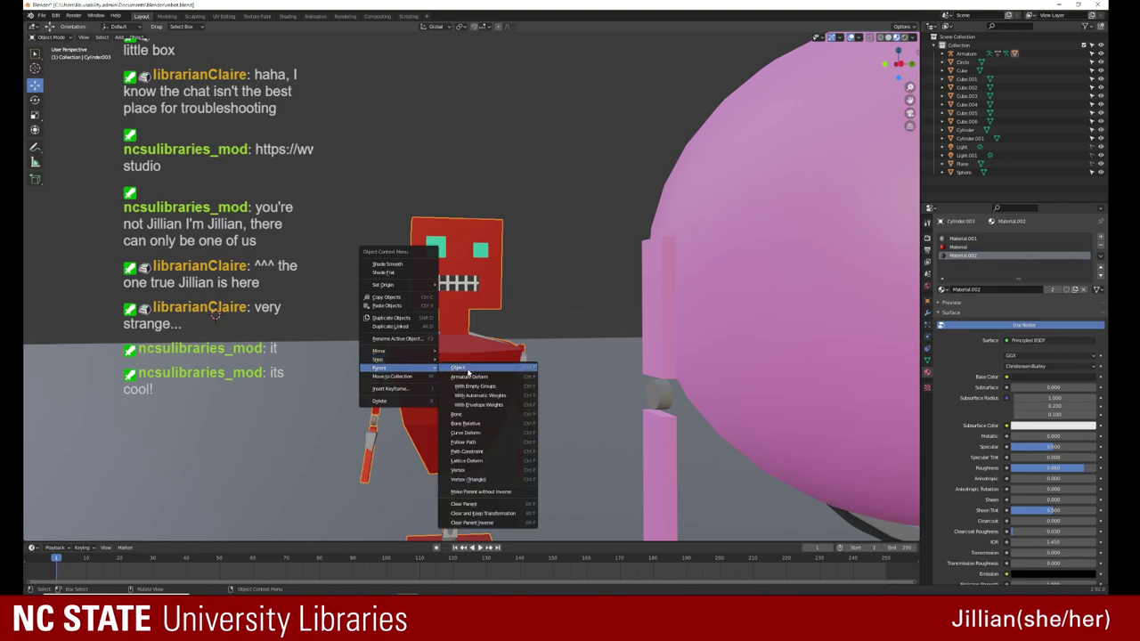
left_click(469, 372)
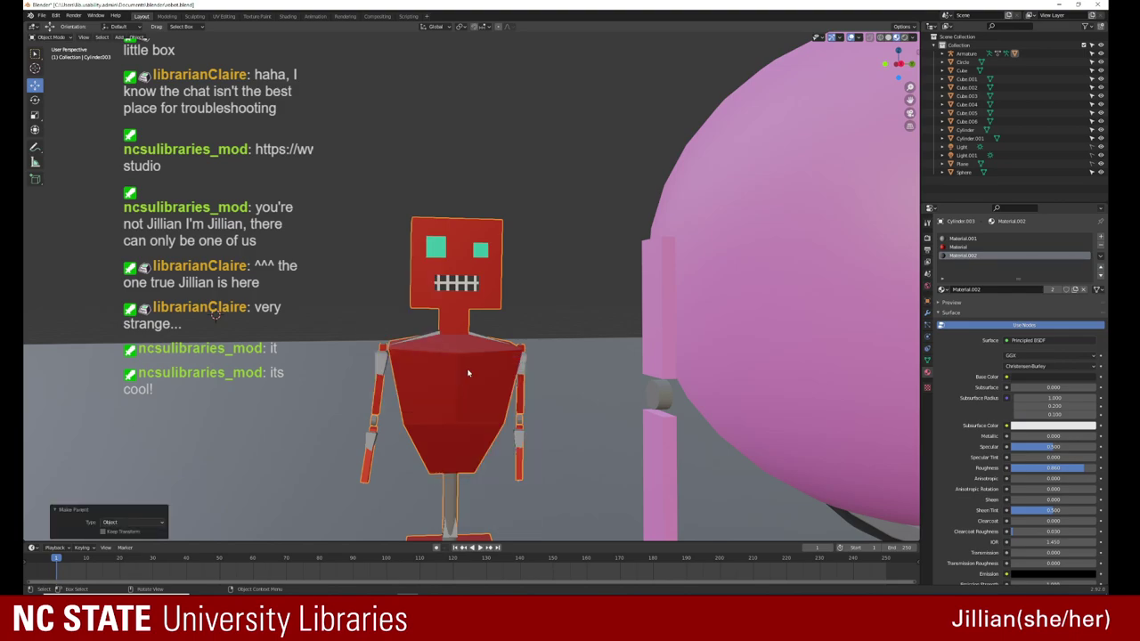
left_click(421, 298)
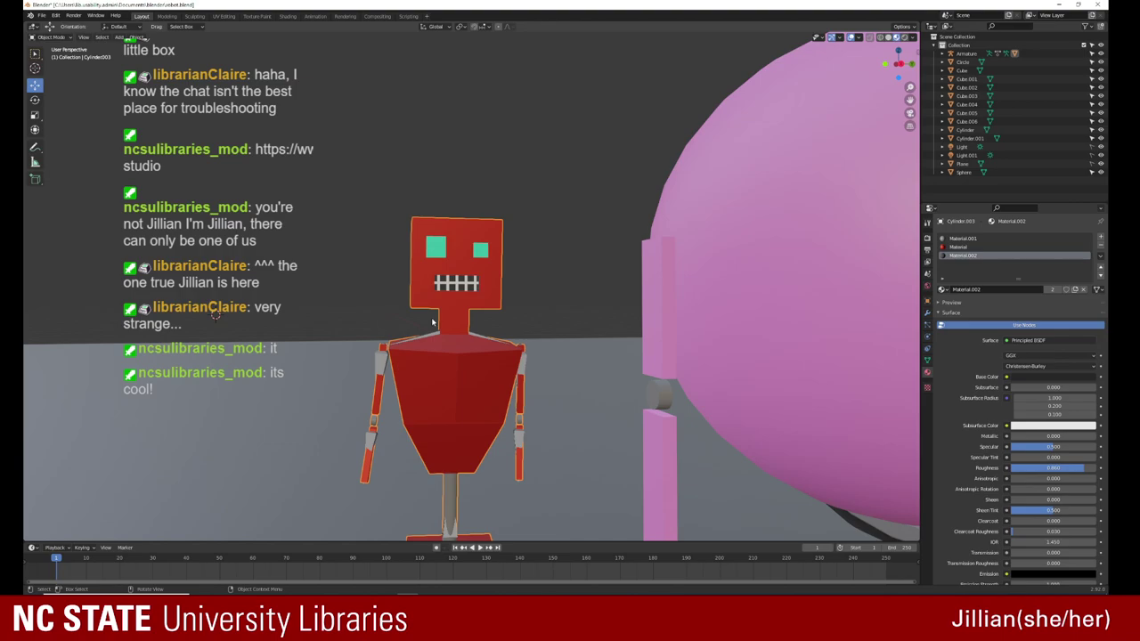
scroll(409, 356, "down", 1)
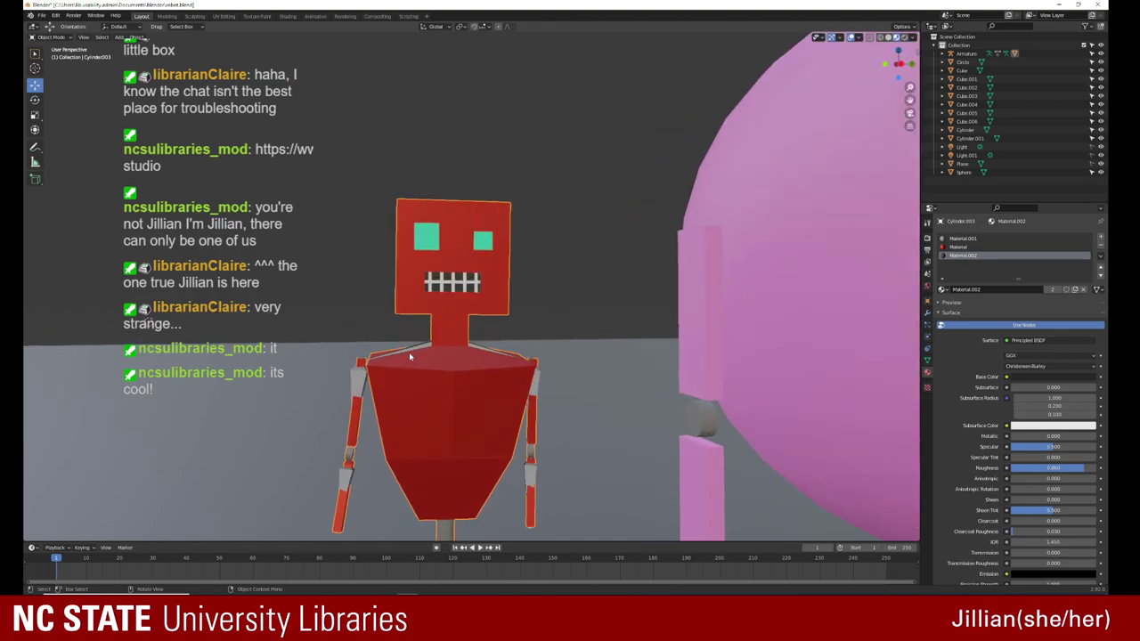
scroll(436, 409, "down", 2)
left_click_drag(491, 446, 427, 445)
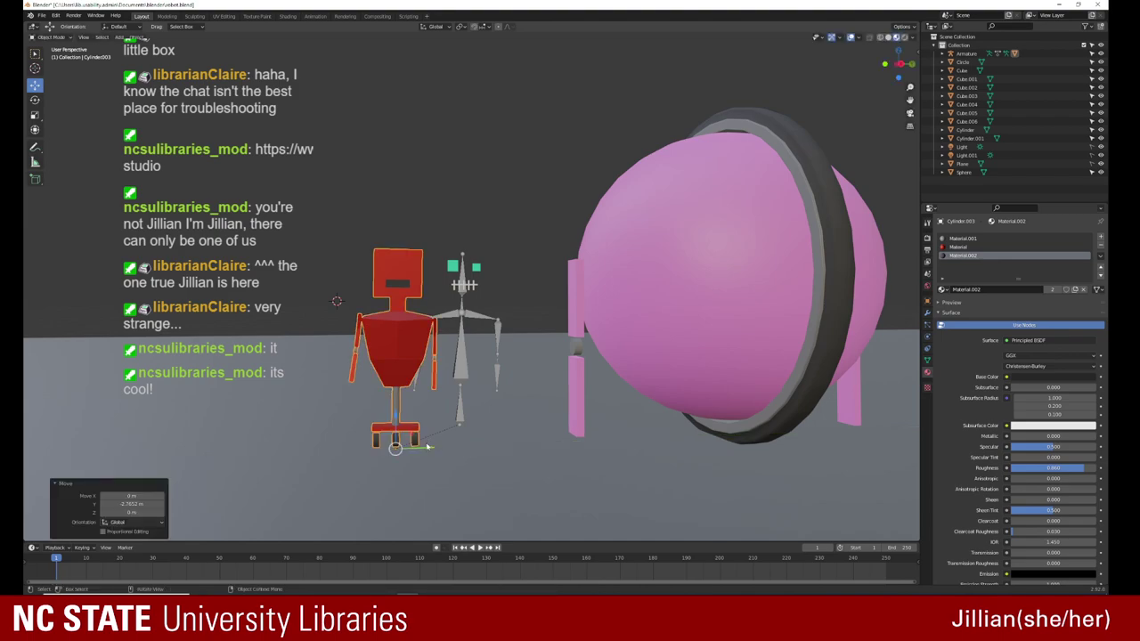
key("ctrl+z")
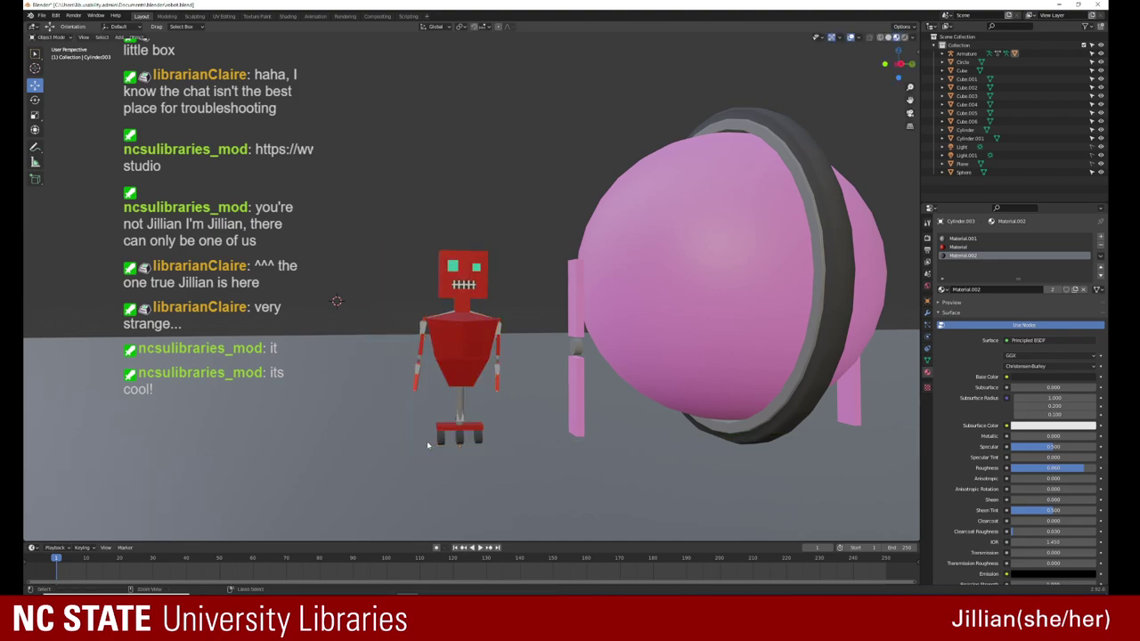
left_click(417, 365)
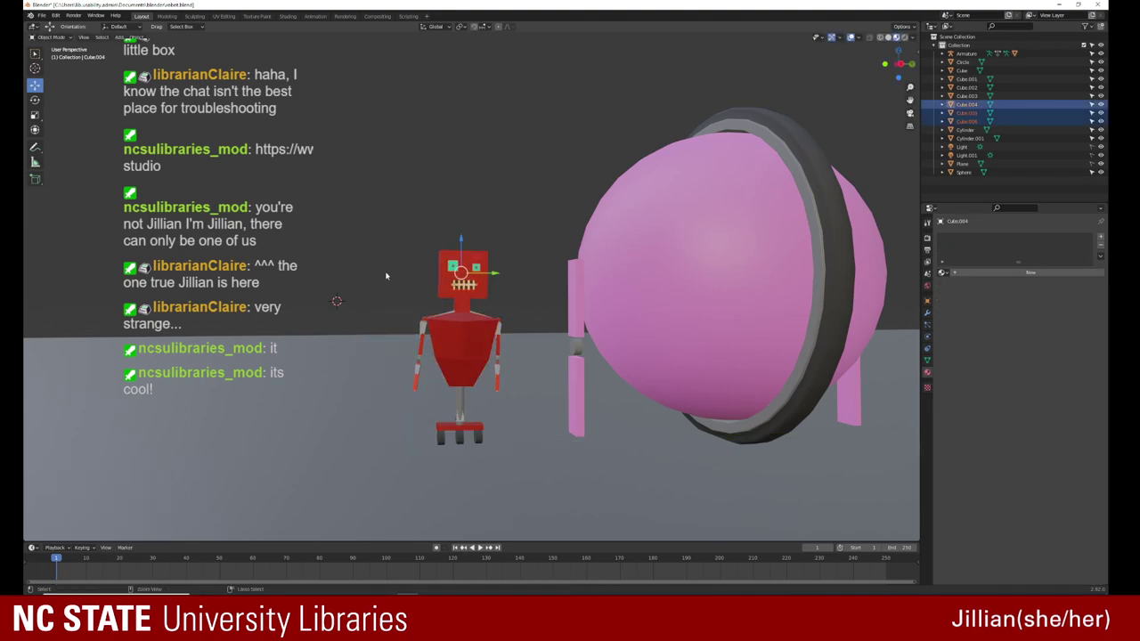
middle_click_drag(386, 272, 465, 300)
scroll(464, 300, "up", 2)
scroll(445, 267, "up", 3)
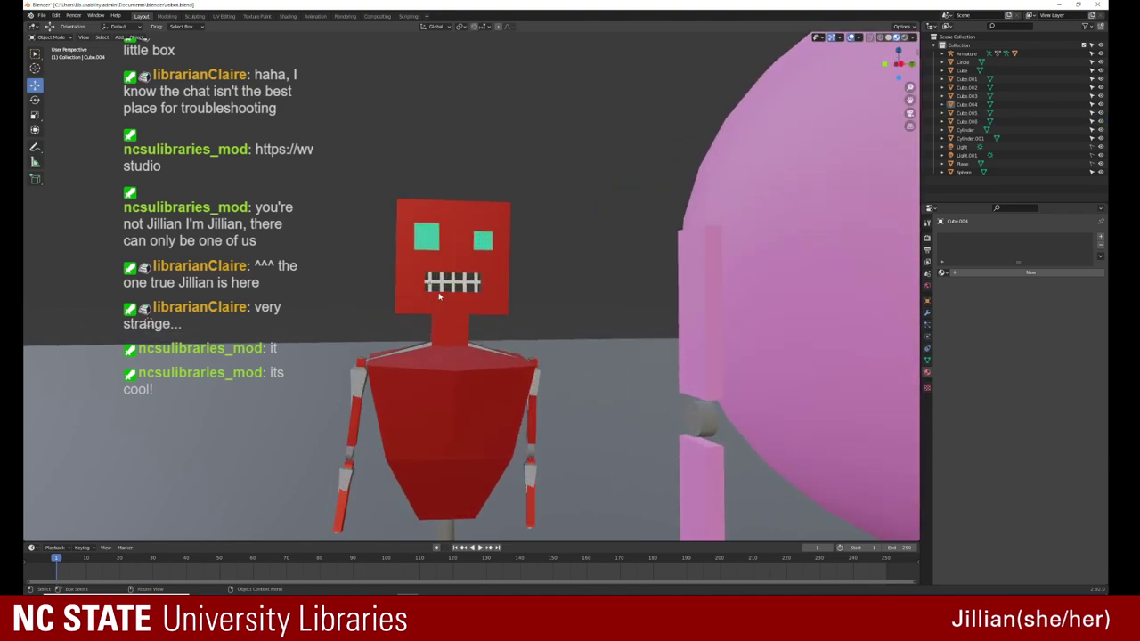
scroll(427, 241, "up", 2)
left_click(414, 223)
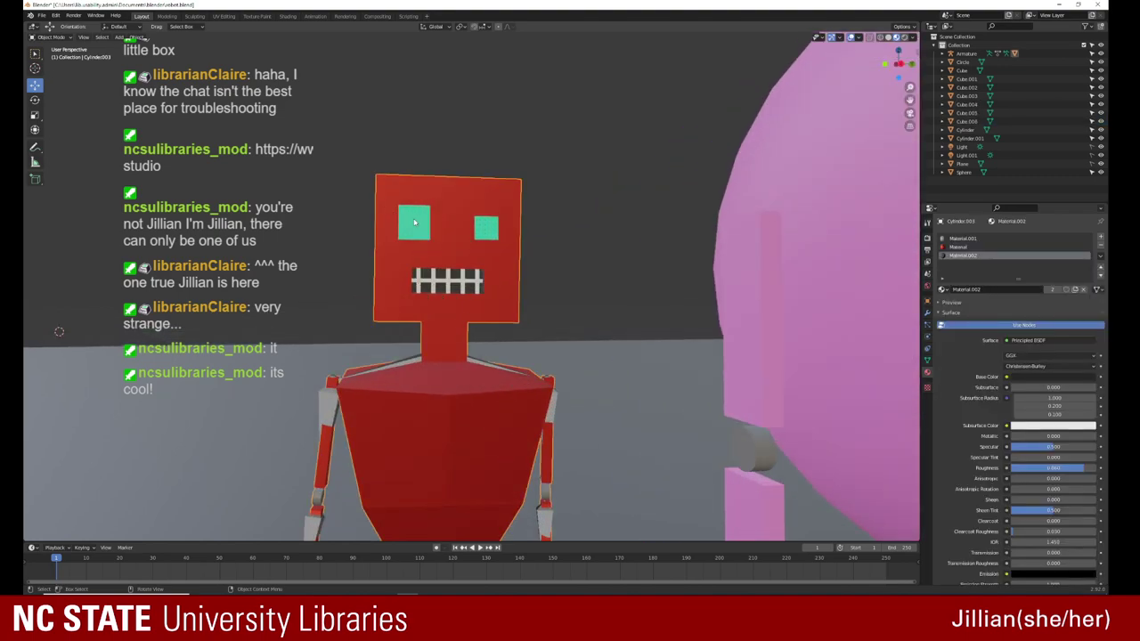
Step: Select both teal eyes, then Cylinder.003 as active, and bring up the Object Context Menu
left_click(483, 233, "shift")
left_click(370, 166)
left_click(412, 223)
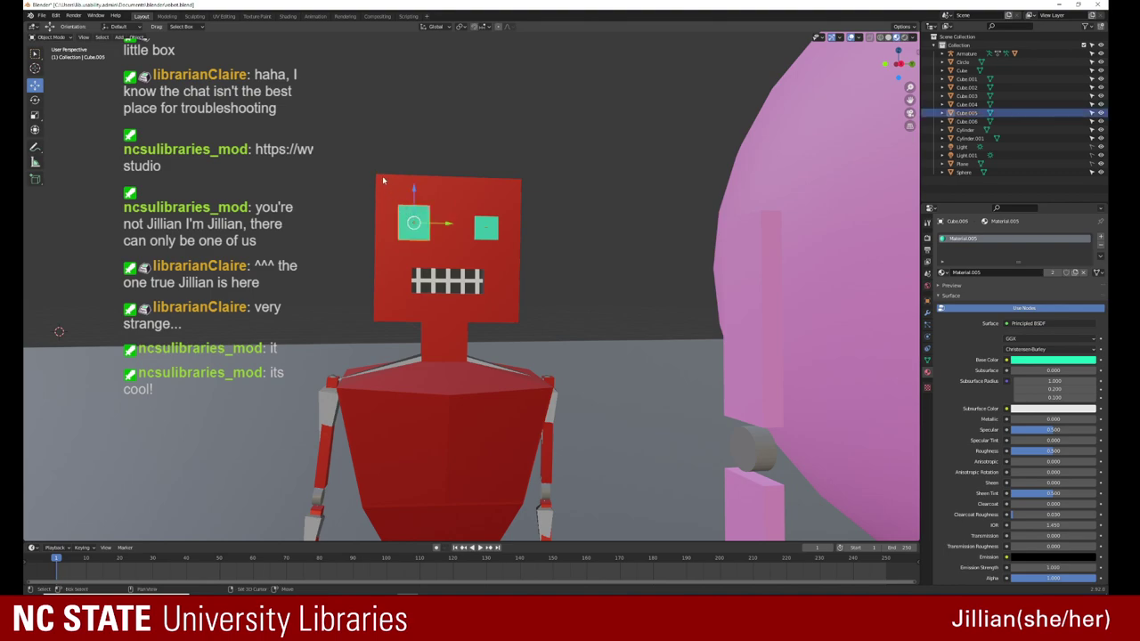
left_click(427, 463, "shift")
right_click(383, 178)
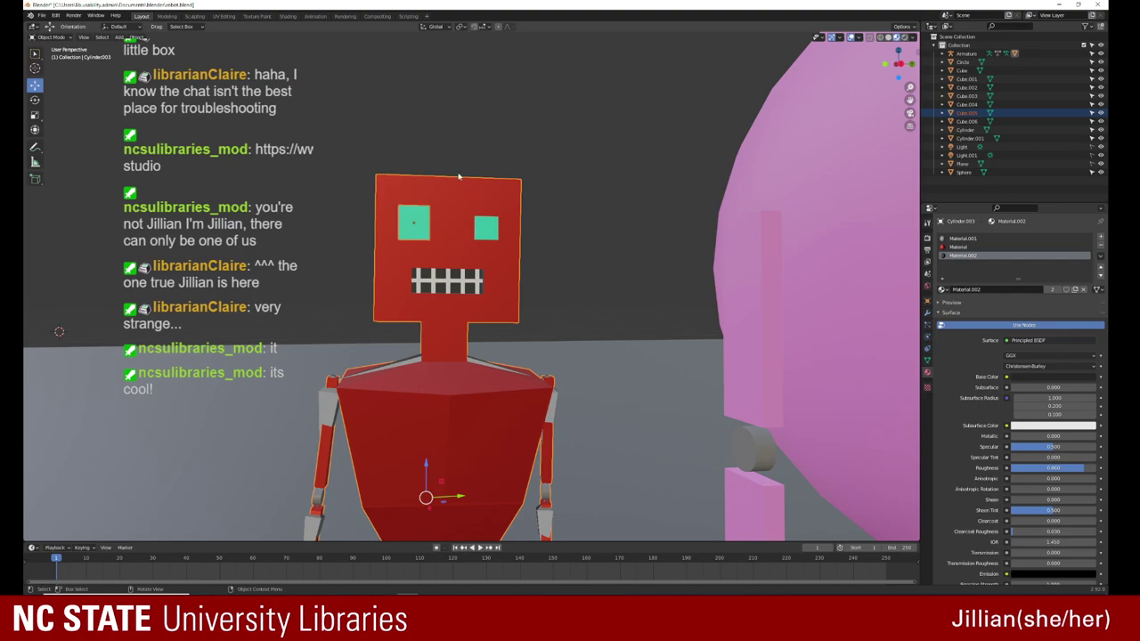
left_click(413, 223)
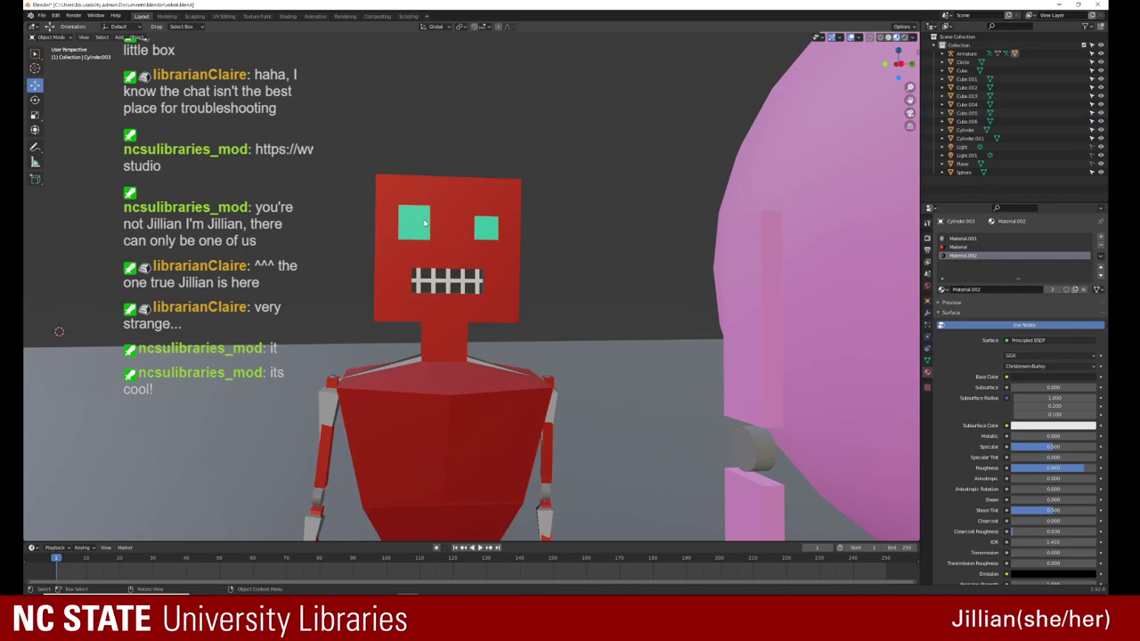
left_click(486, 227, "shift")
left_click(451, 285, "shift")
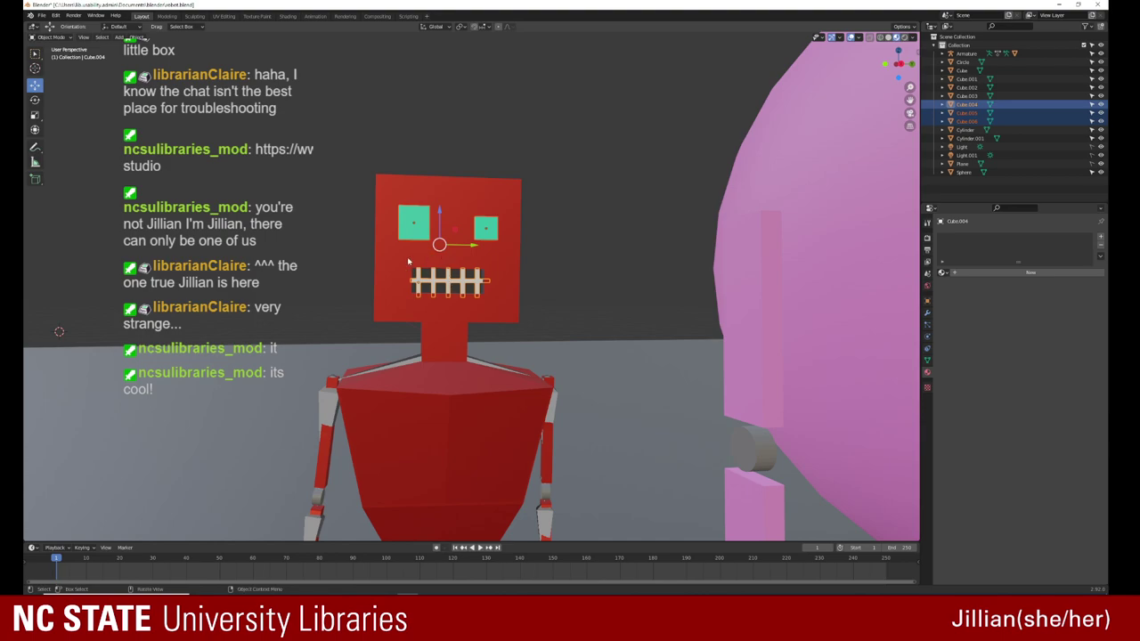
left_click(440, 244, "shift")
right_click(408, 232)
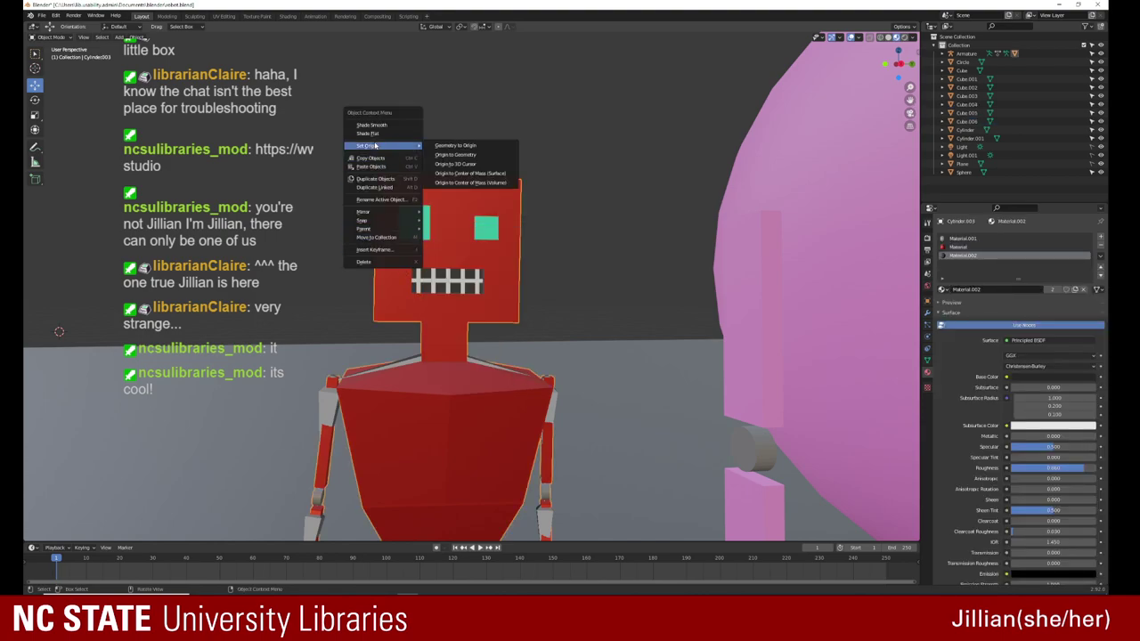
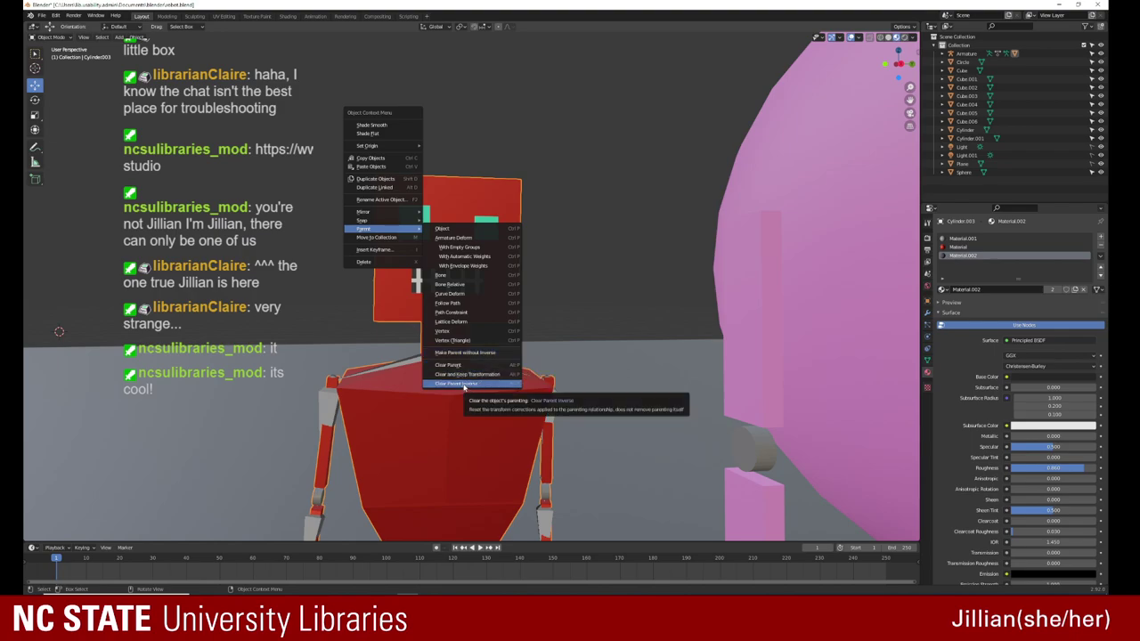
Step: Join the robot's left green eye into the red head-and-body mesh
left_click(415, 222)
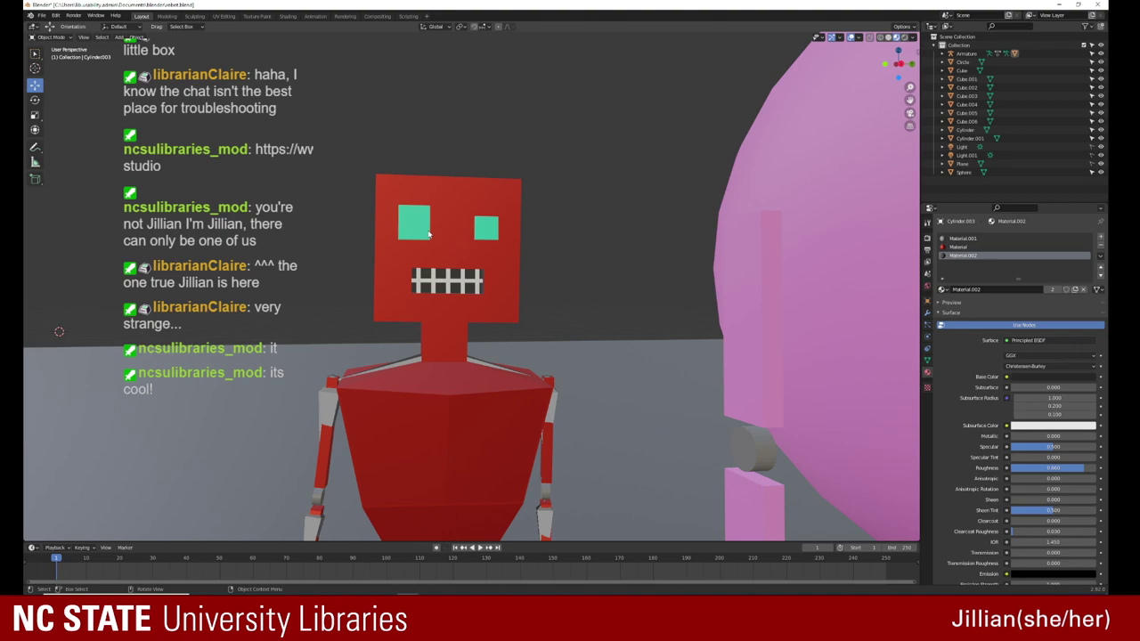
key("shift")
left_click(439, 187, "shift")
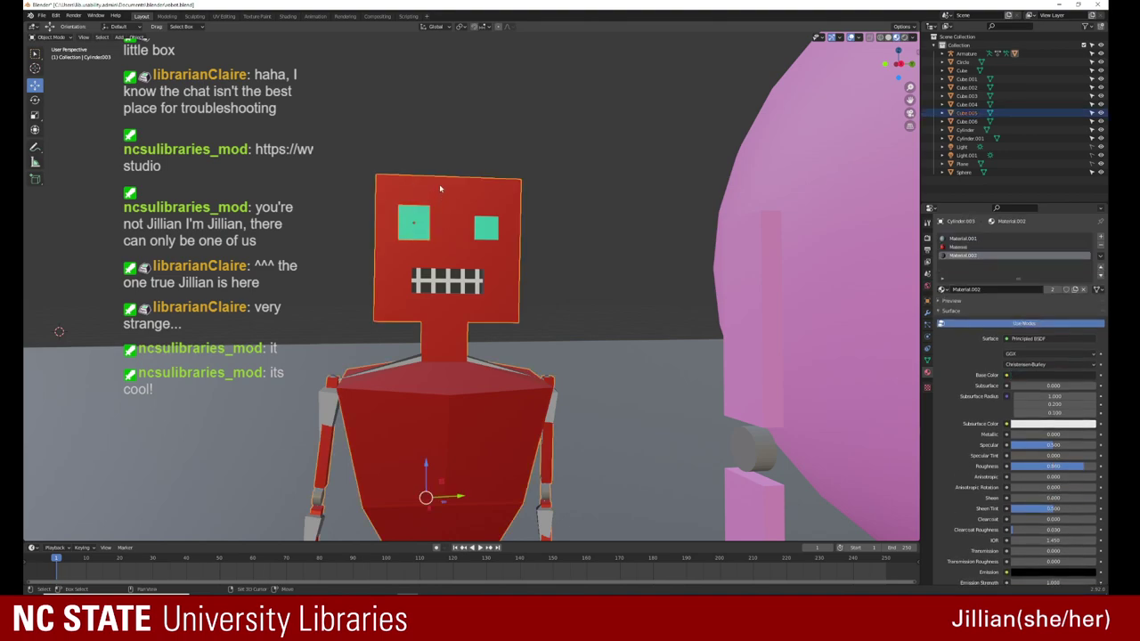
right_click(438, 188)
mouse_move(395, 184)
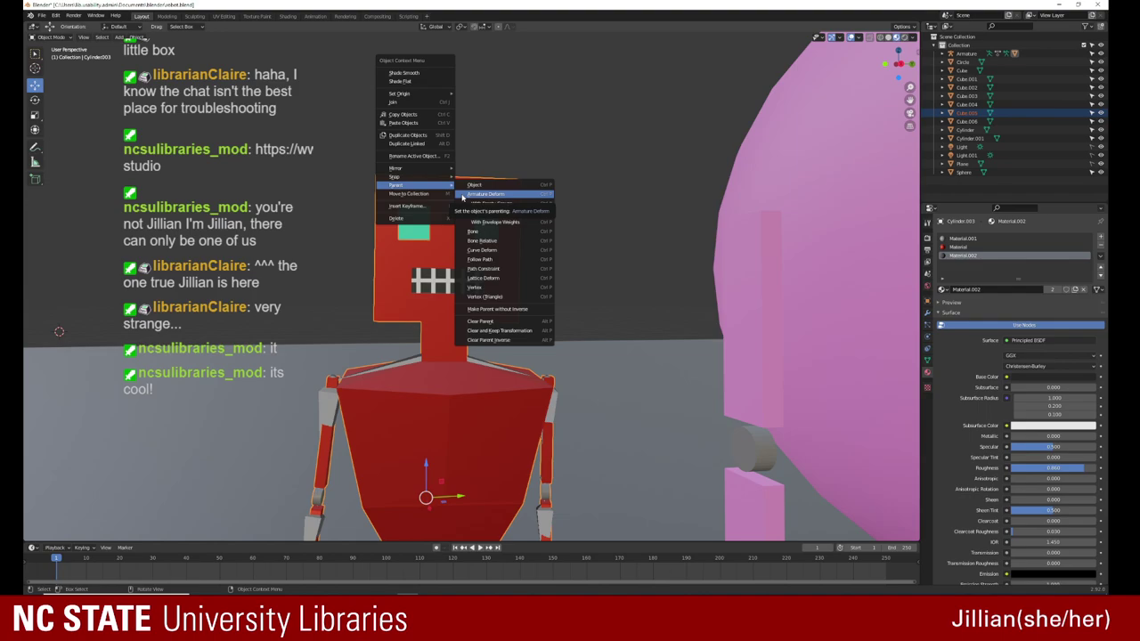
left_click(416, 103)
left_click(427, 144)
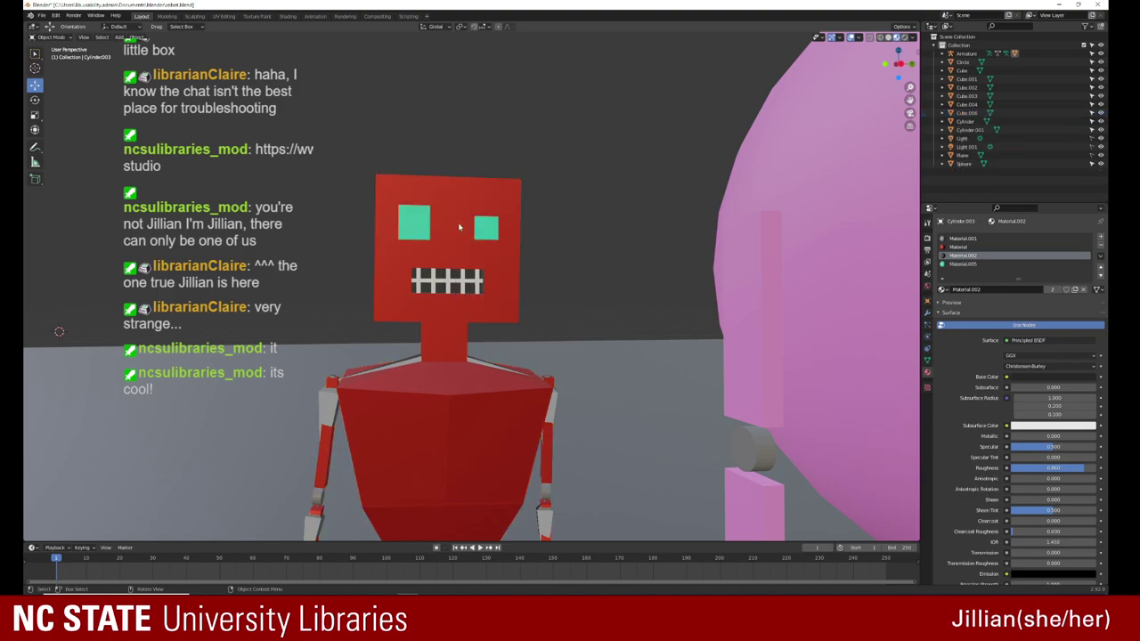
Step: Join the right green eye into the head-and-body mesh
left_click(460, 227)
left_click(488, 231)
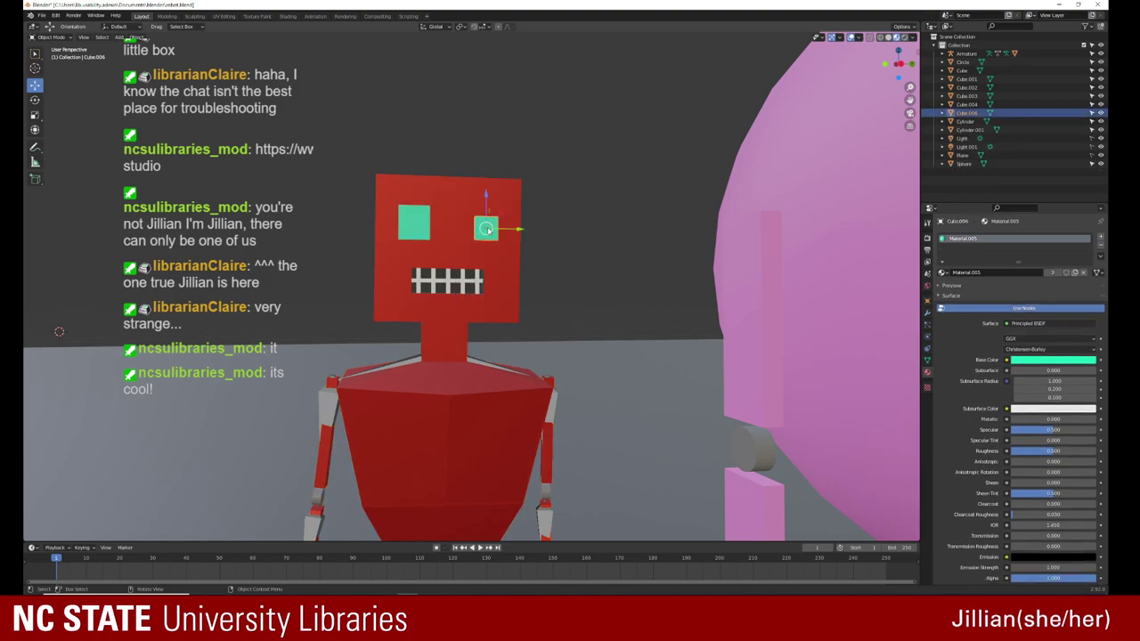
left_click(461, 189, "shift")
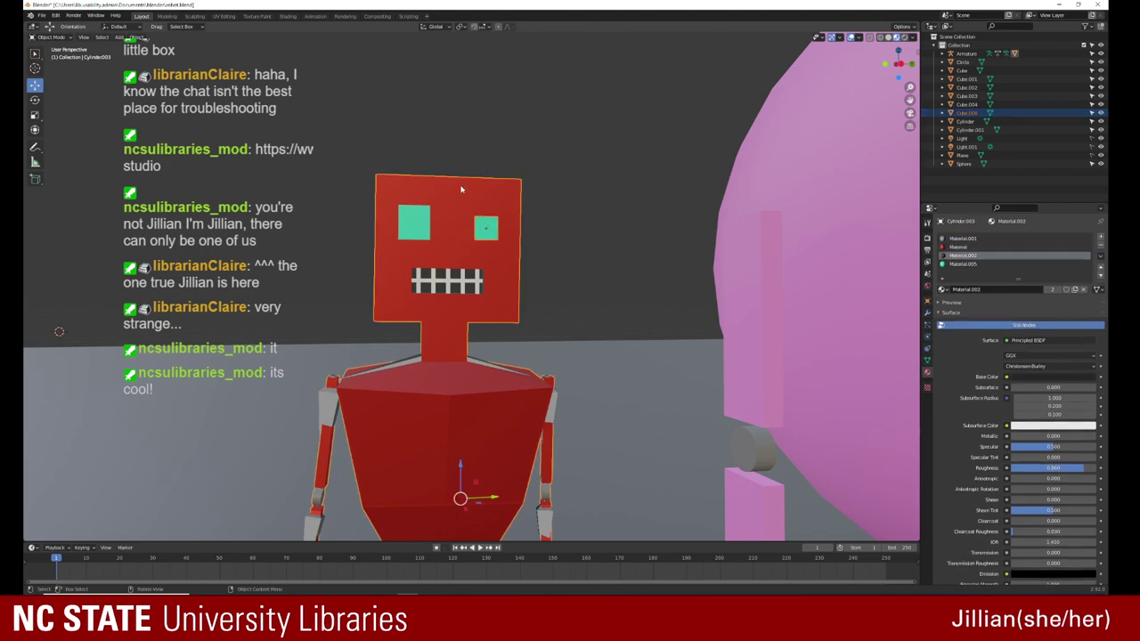
right_click(460, 188)
left_click(461, 189)
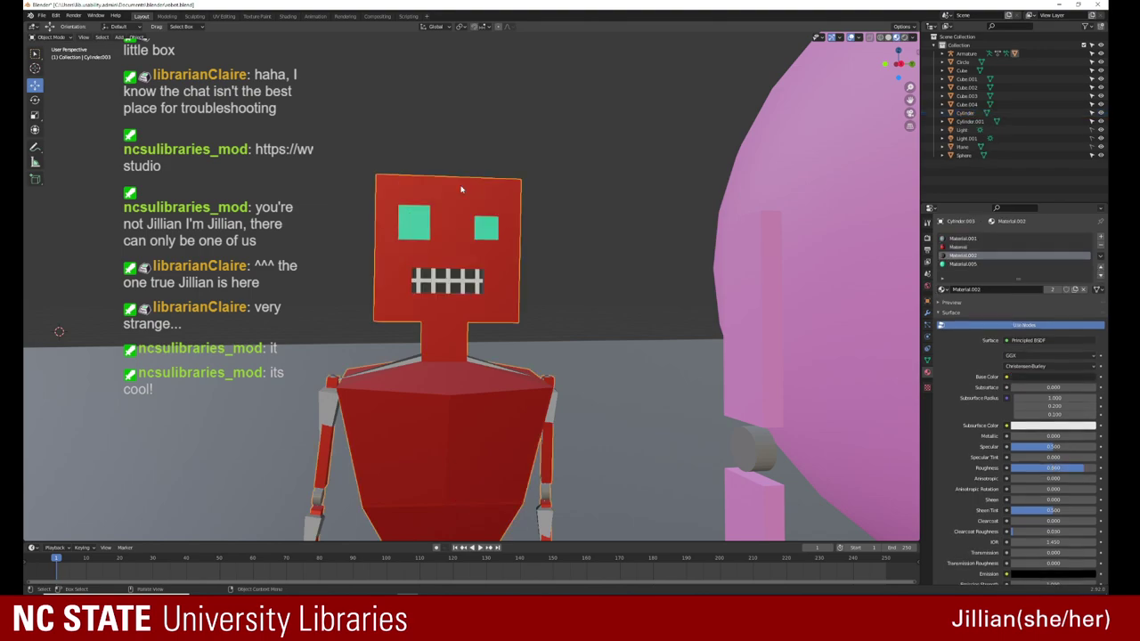
Step: Join the teeth grille into the head mesh and reselect the merged object
left_click(456, 278)
left_click(457, 241, "shift")
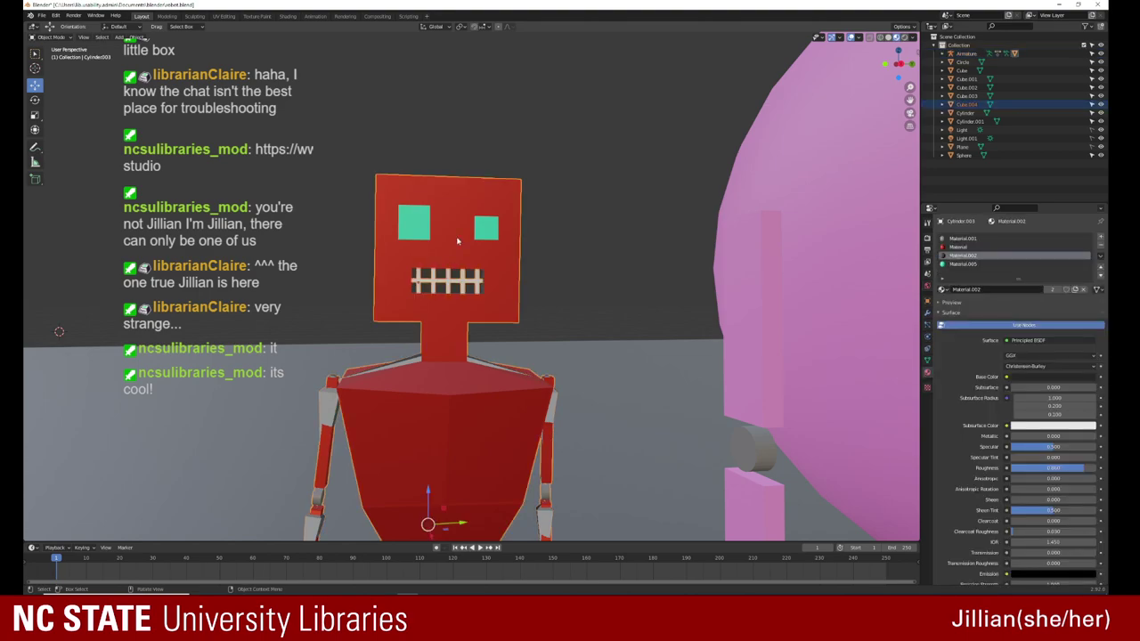
right_click(457, 240)
left_click(457, 240)
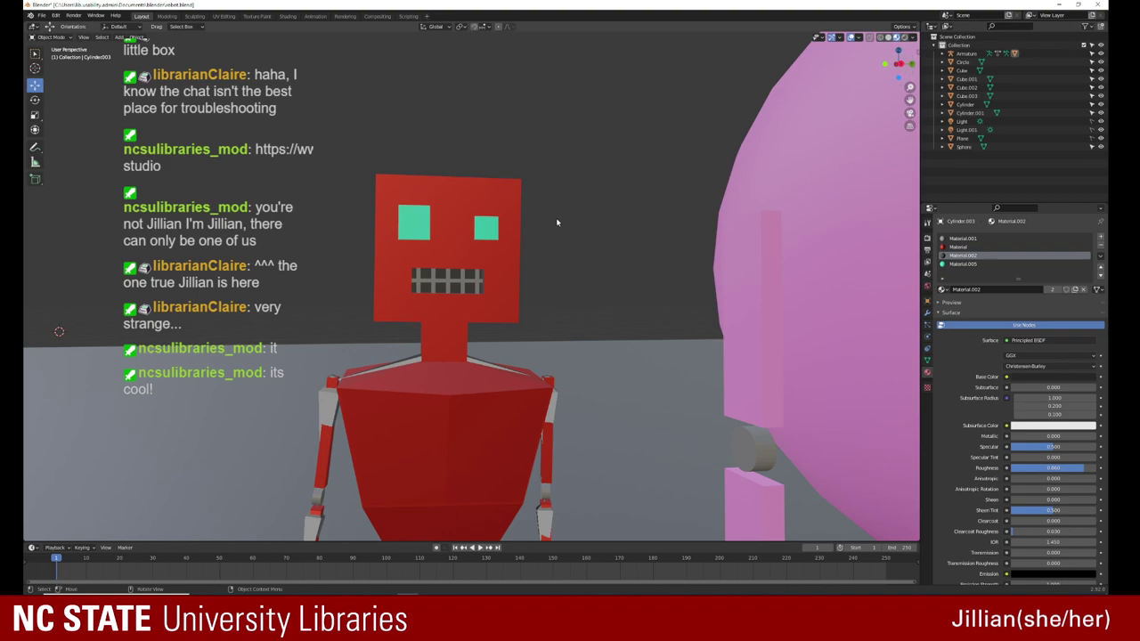
left_click(444, 239)
scroll(471, 286, "down", 5)
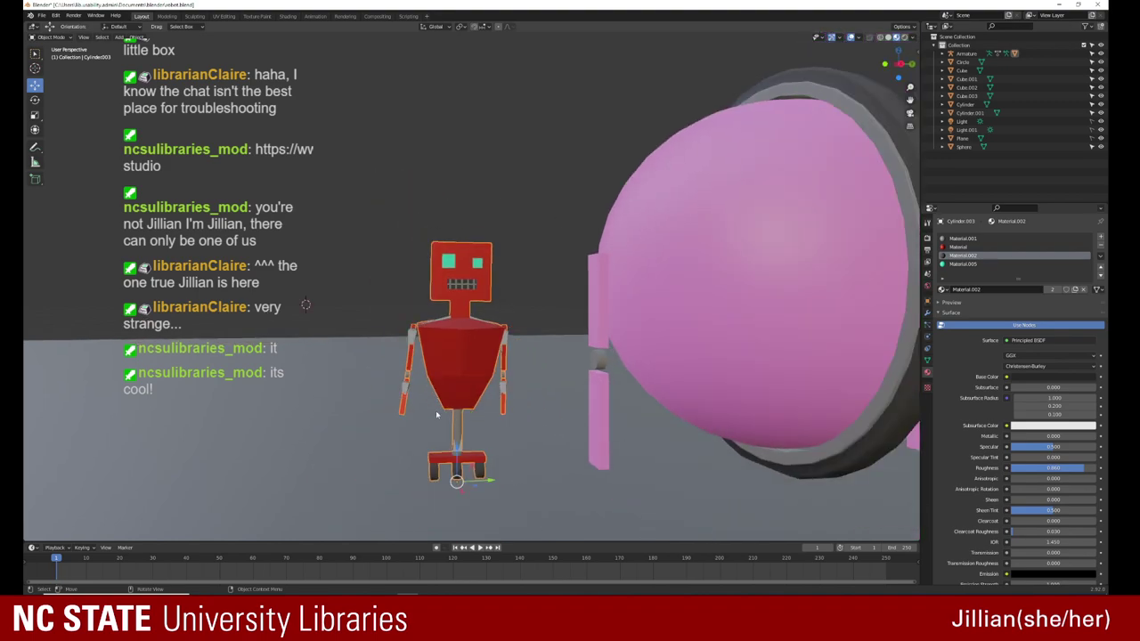
left_click(405, 389)
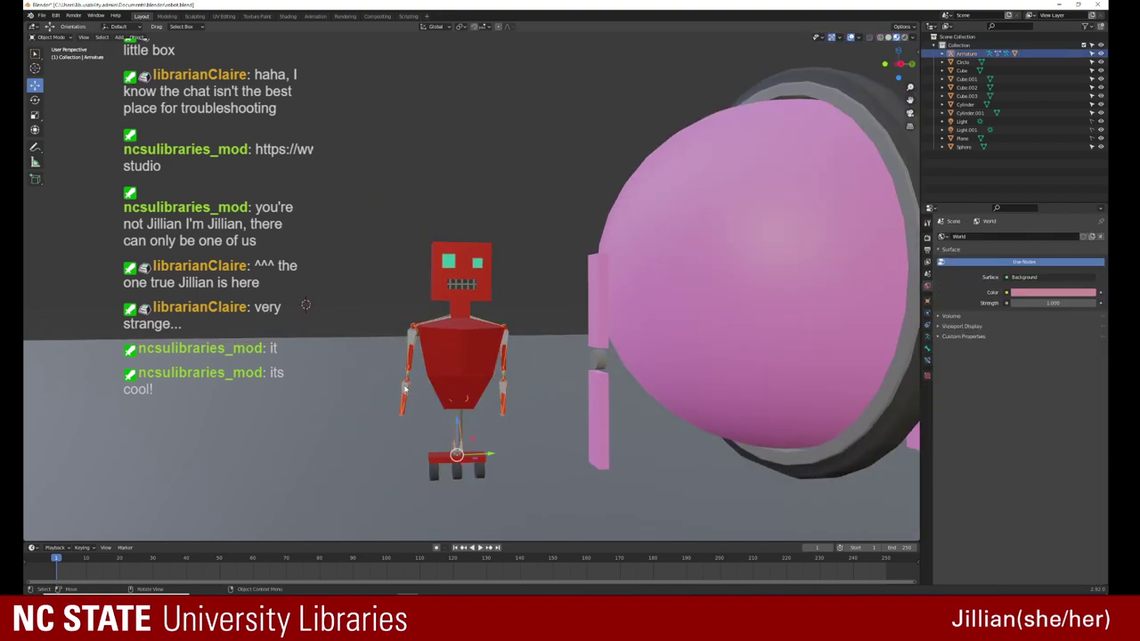
left_click_drag(494, 455, 502, 431)
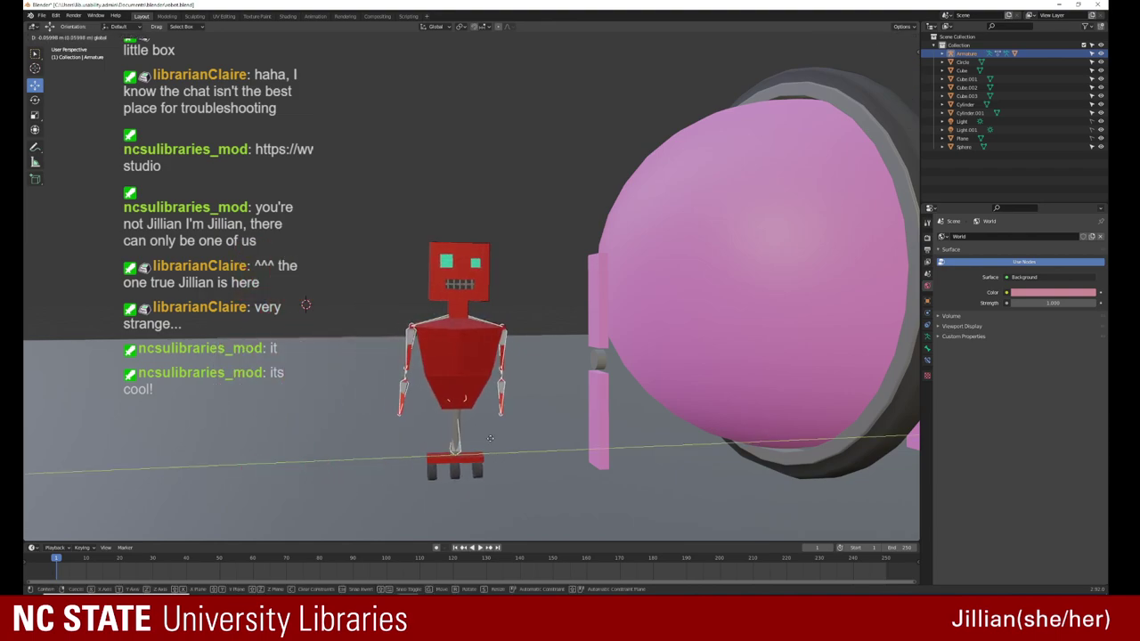
left_click(501, 431)
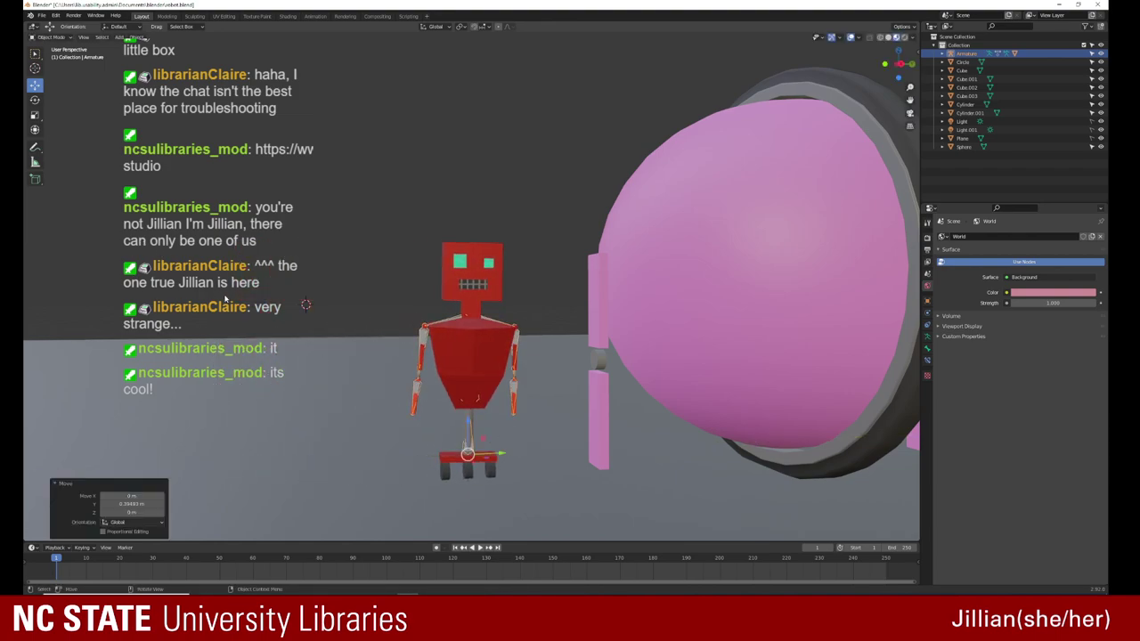
key("ctrl+z")
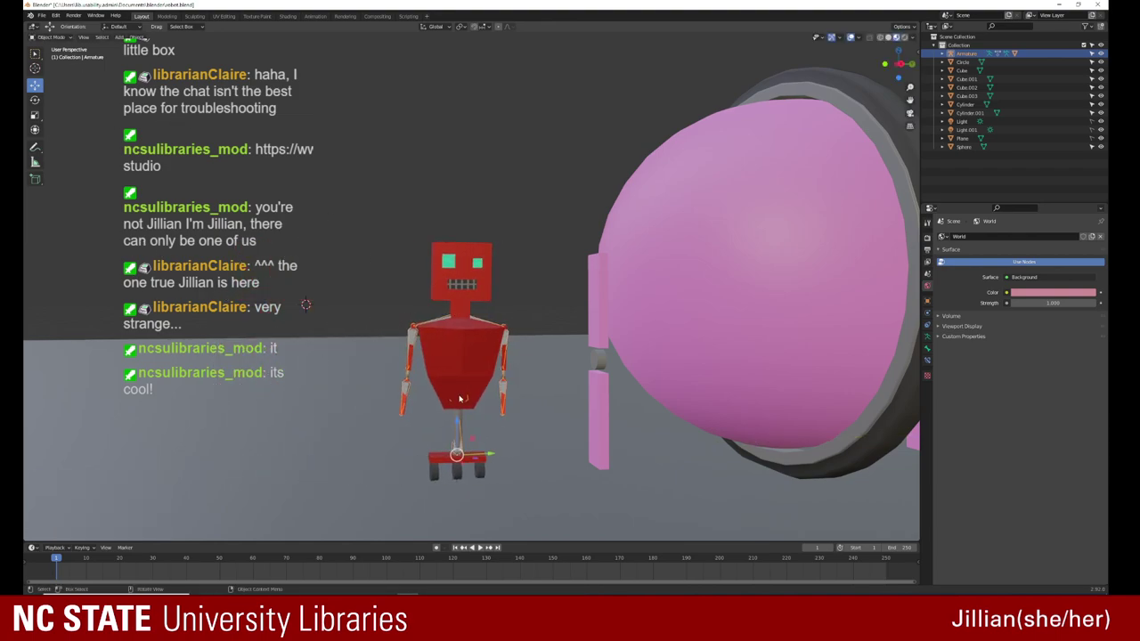
left_click(436, 336)
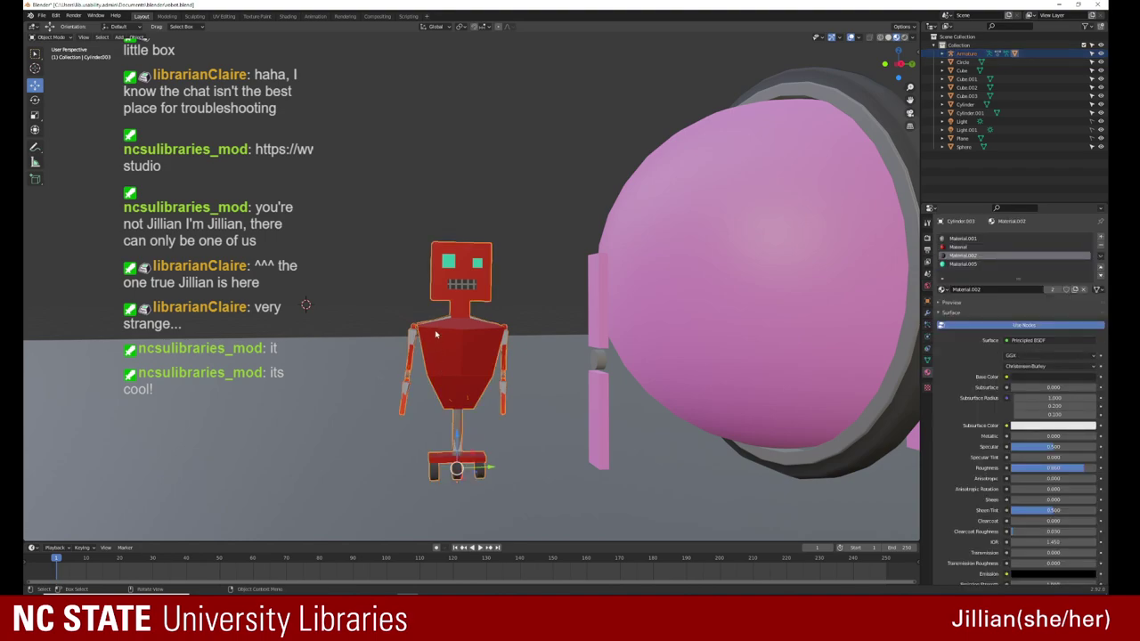
left_click(56, 36)
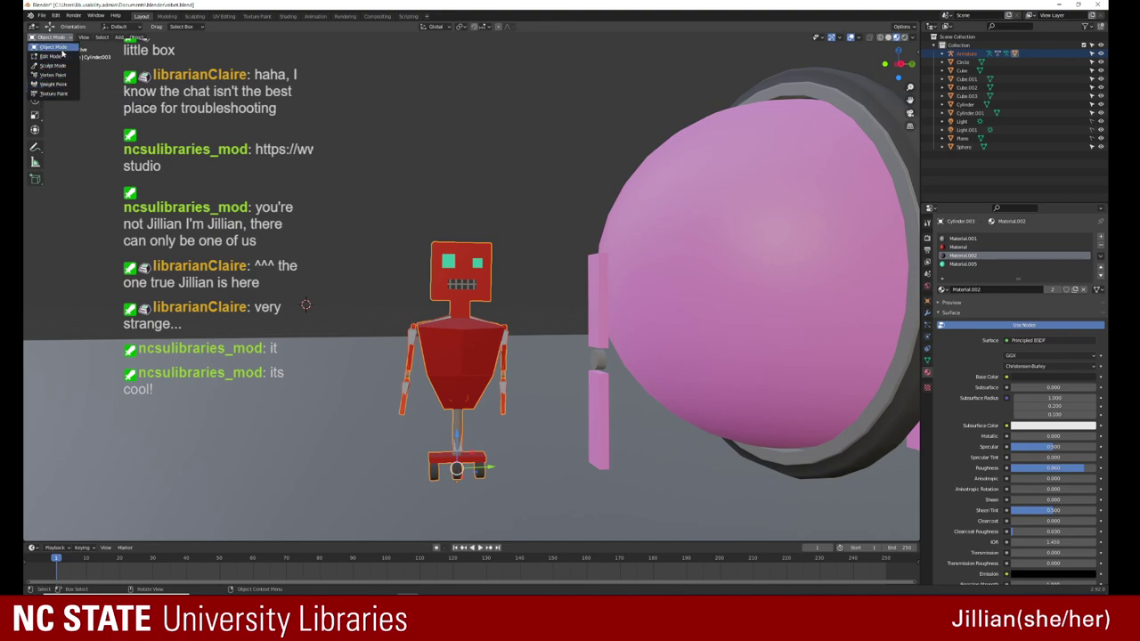
Step: Select the robot's armature and switch it into Pose Mode
left_click(61, 53)
left_click(253, 197)
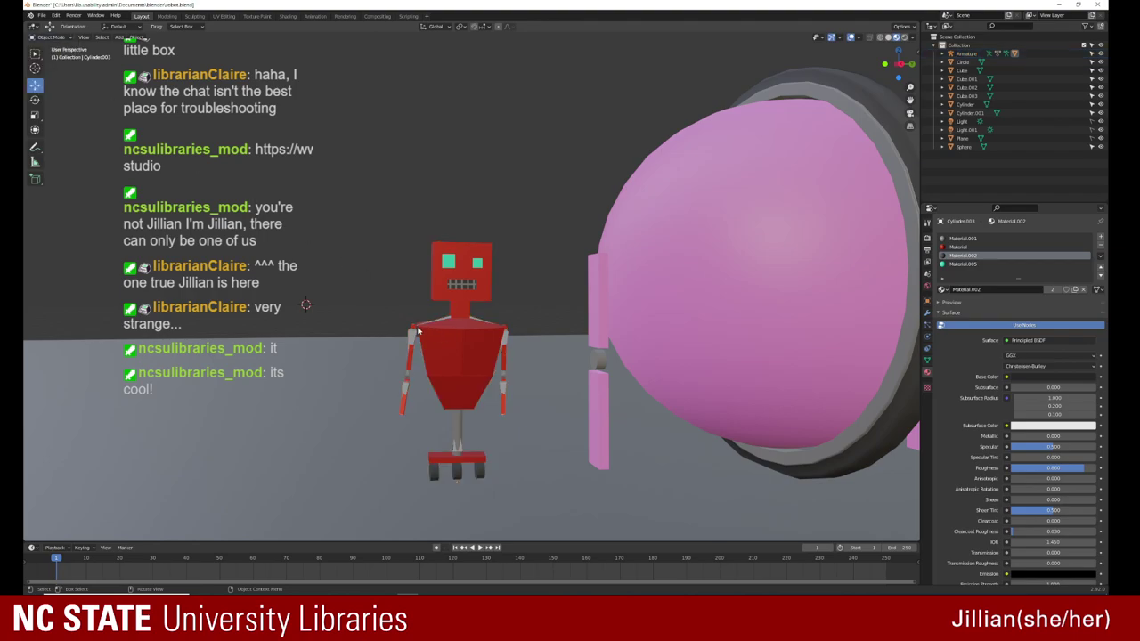
left_click(415, 334)
left_click(60, 36)
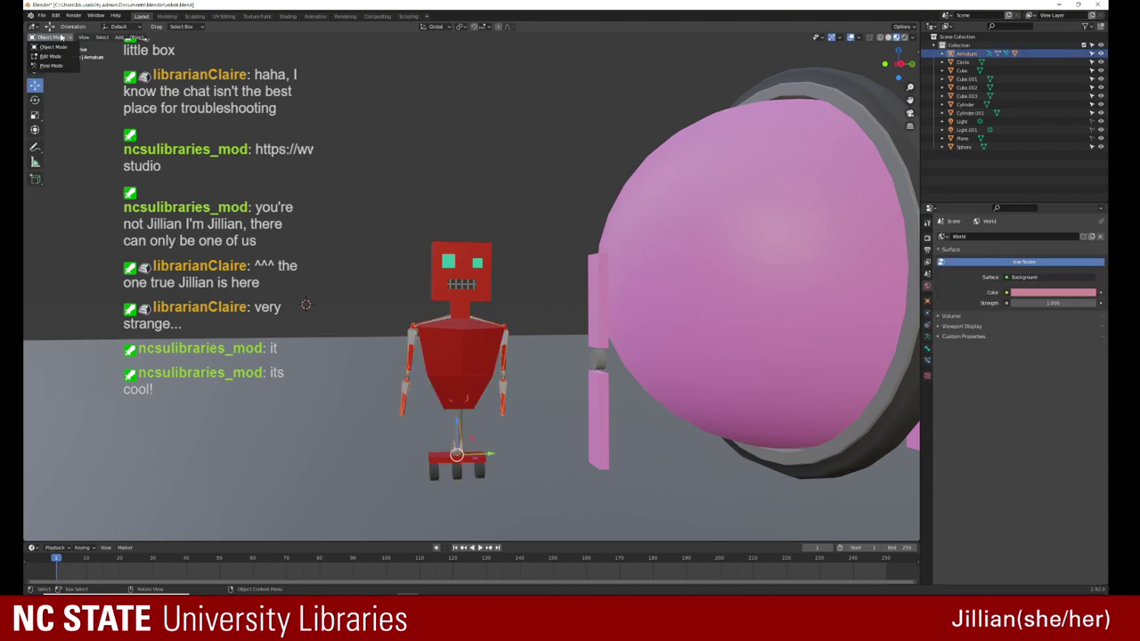
left_click(59, 69)
scroll(439, 359, "up", 5)
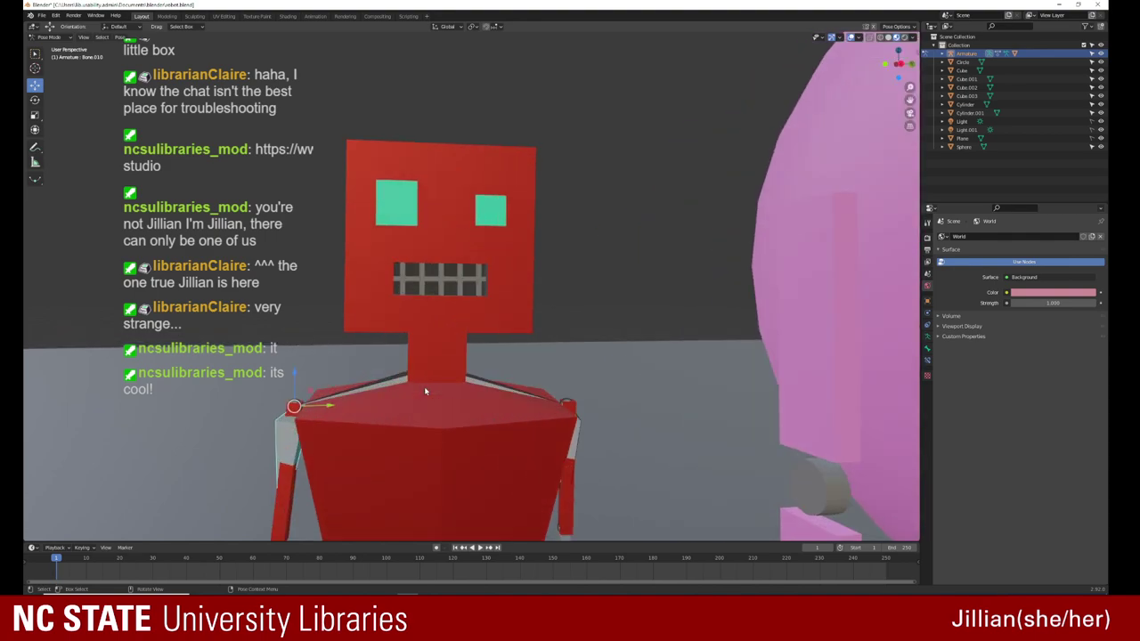
middle_click_drag(439, 359, 515, 452)
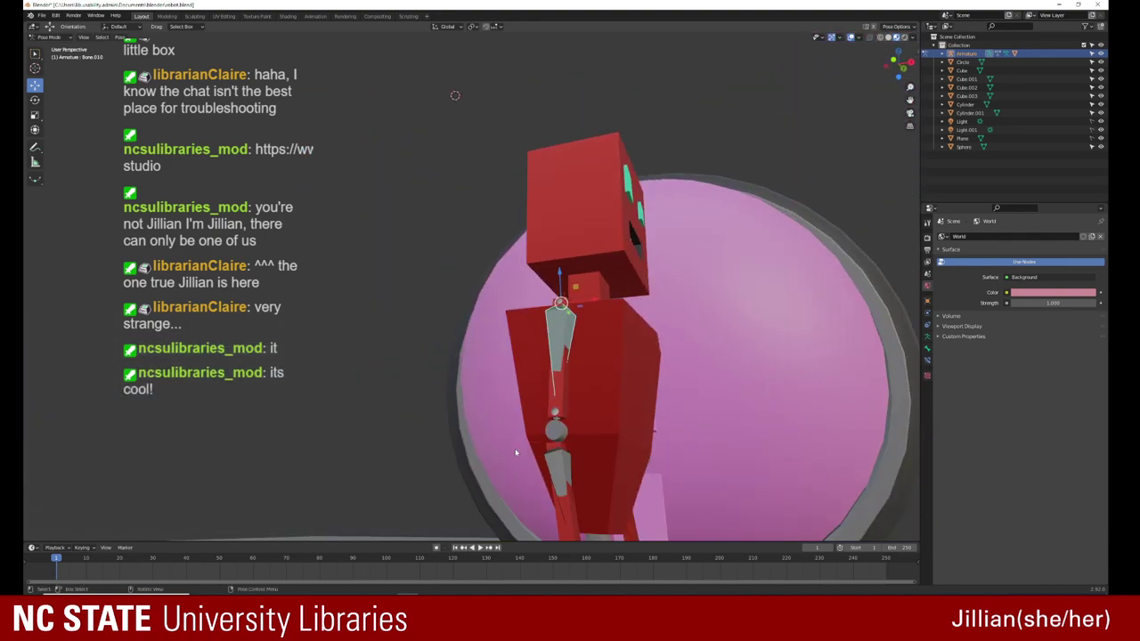
Step: Test-rotate the lower leg bone Bone.013, then undo the second rotation
left_click(565, 443)
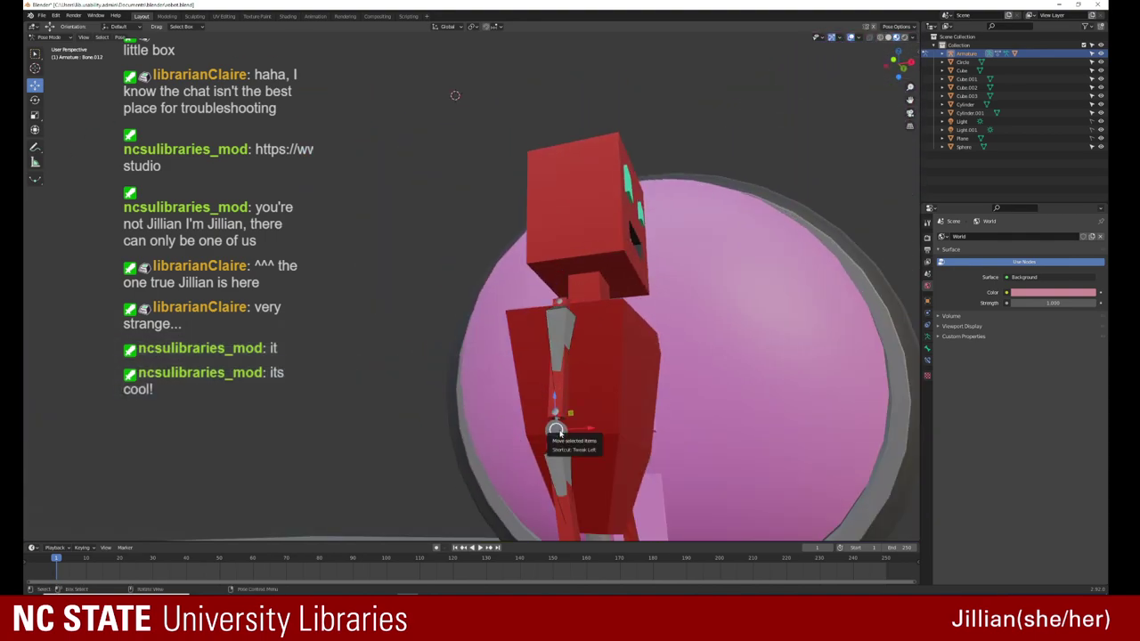
left_click(561, 464)
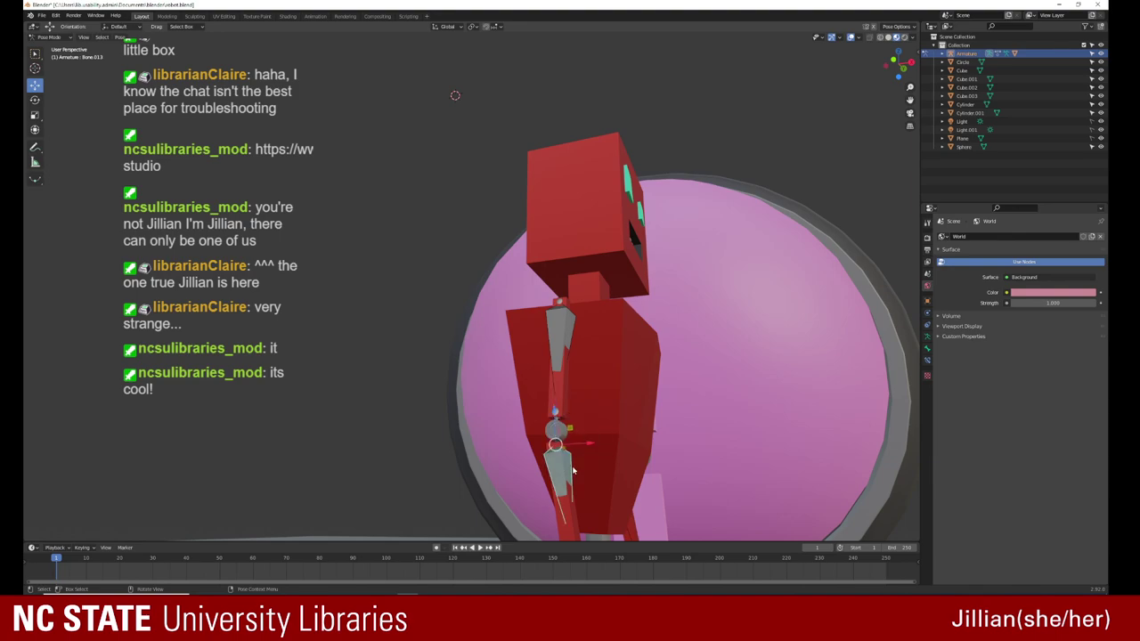
key("r")
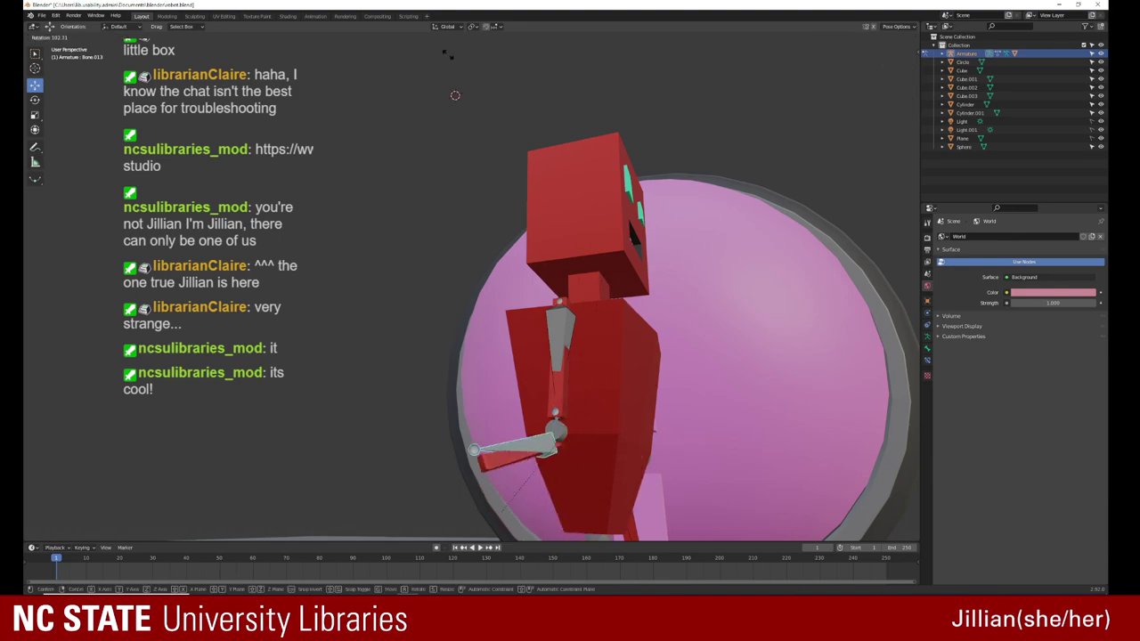
left_click(783, 458)
scroll(658, 482, "up", 3)
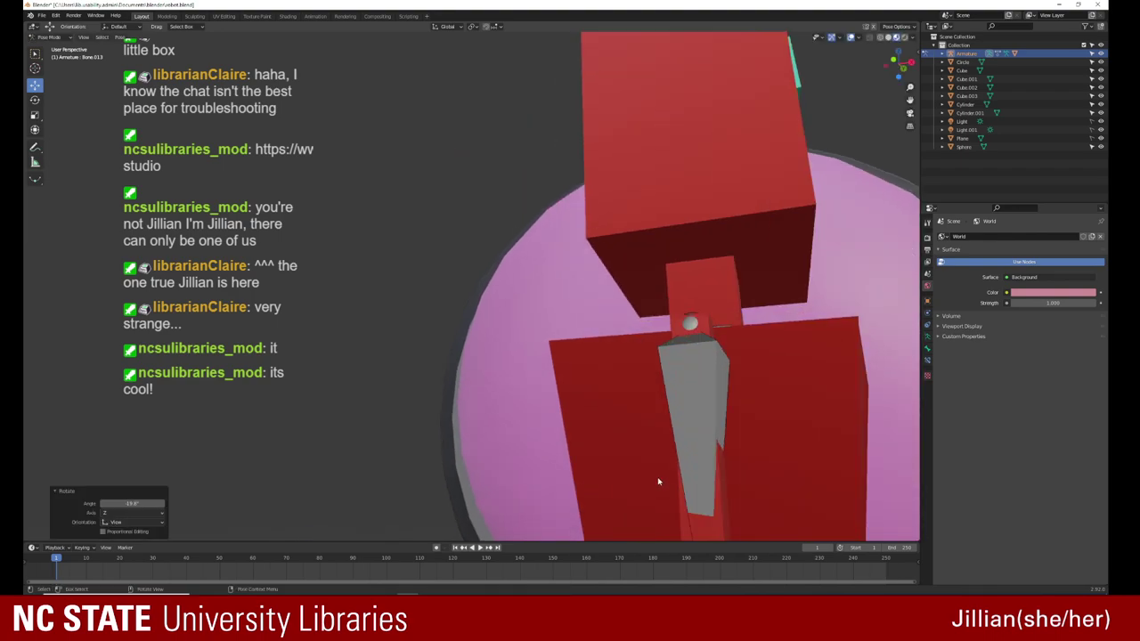
middle_click_drag(658, 482, 385, 392)
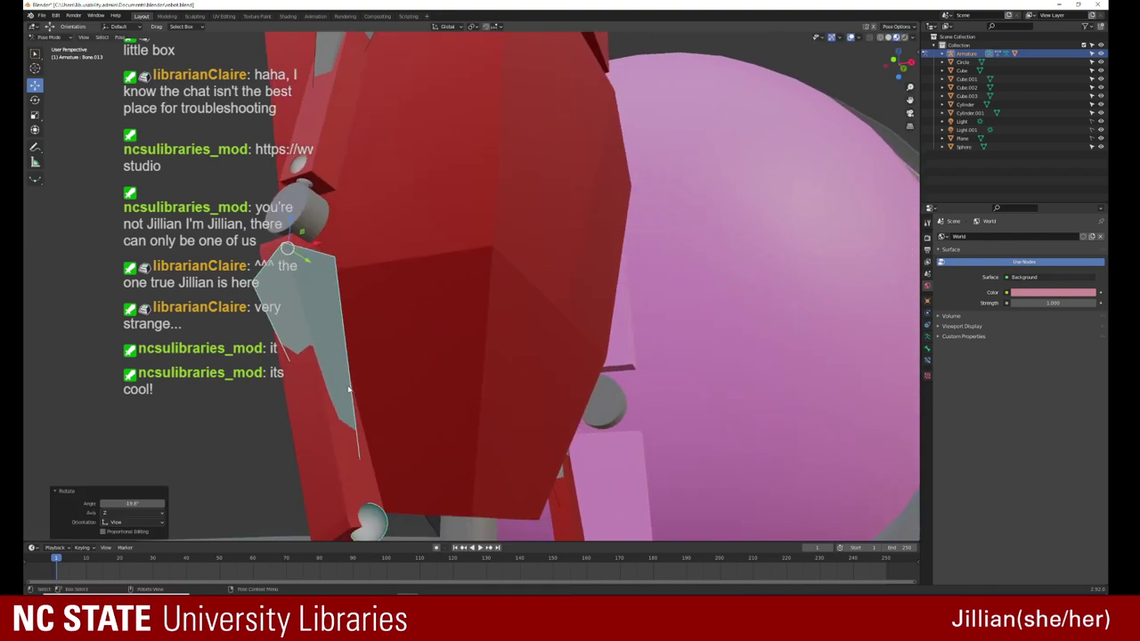
key("r")
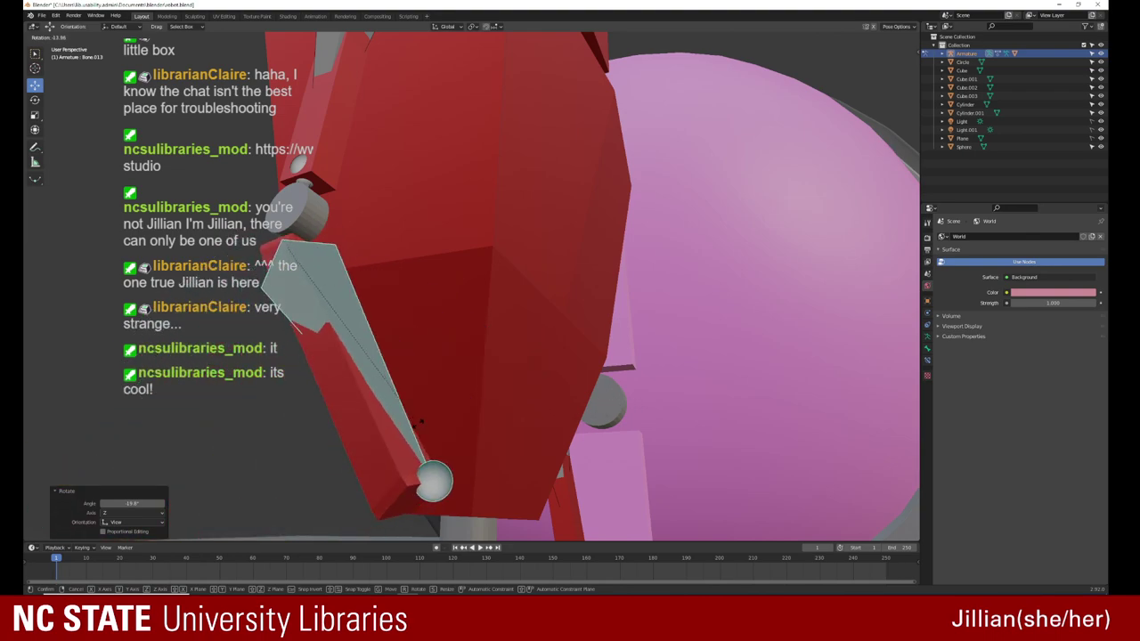
left_click(418, 425)
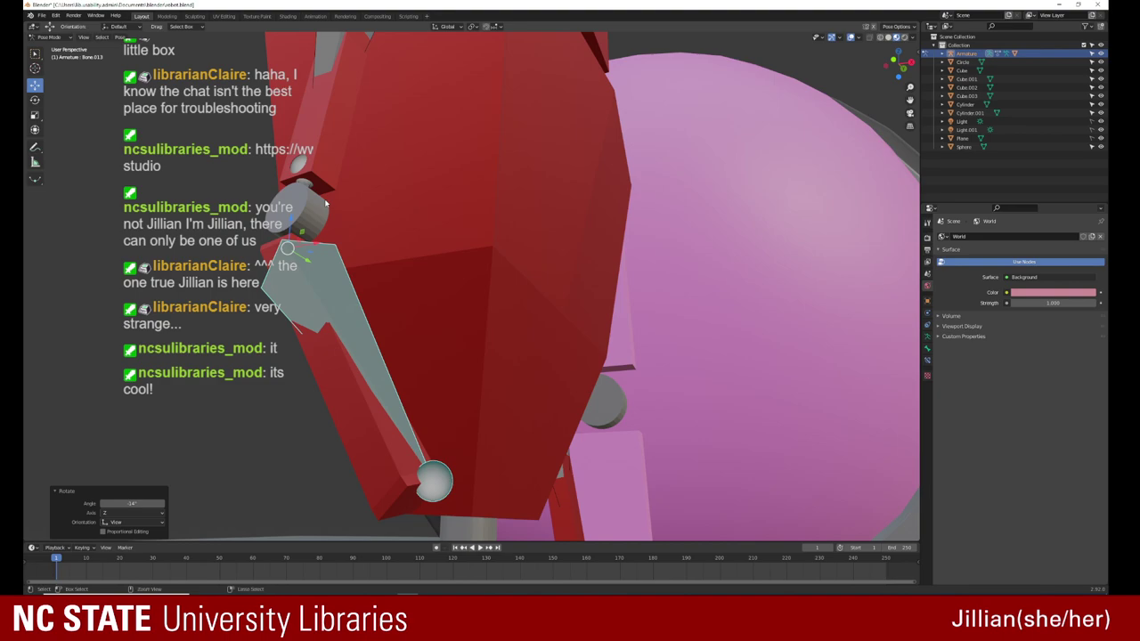
key("ctrl+z")
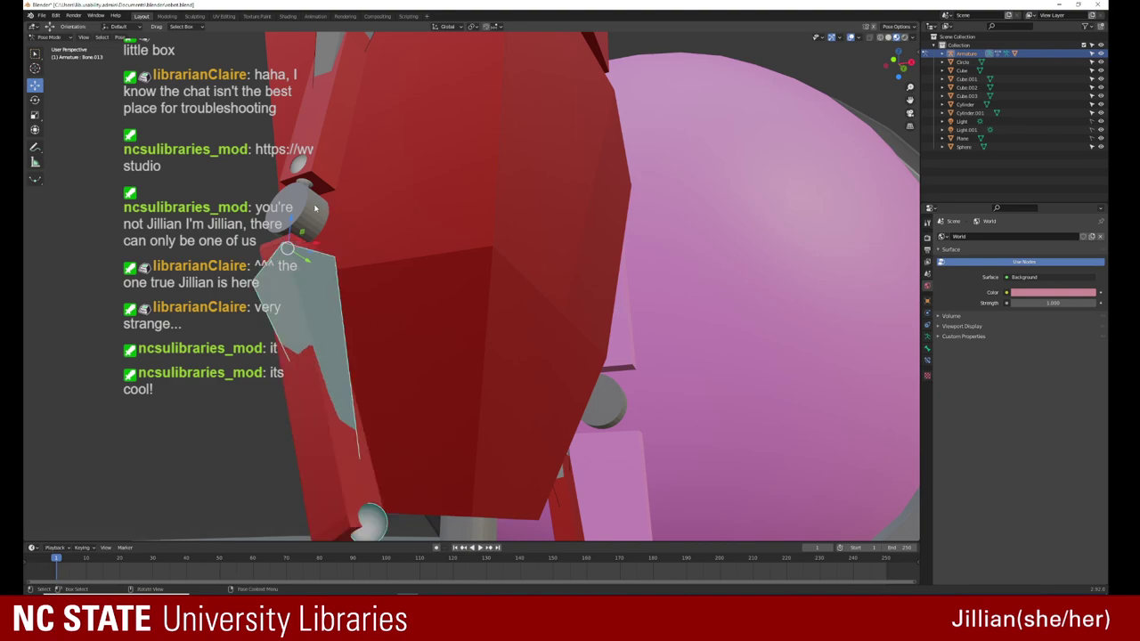
Step: Rotate the arm bone about 7.8° around a 3D cursor placed at the shoulder
key("shift")
left_click(195, 255)
right_click(306, 170, "shift")
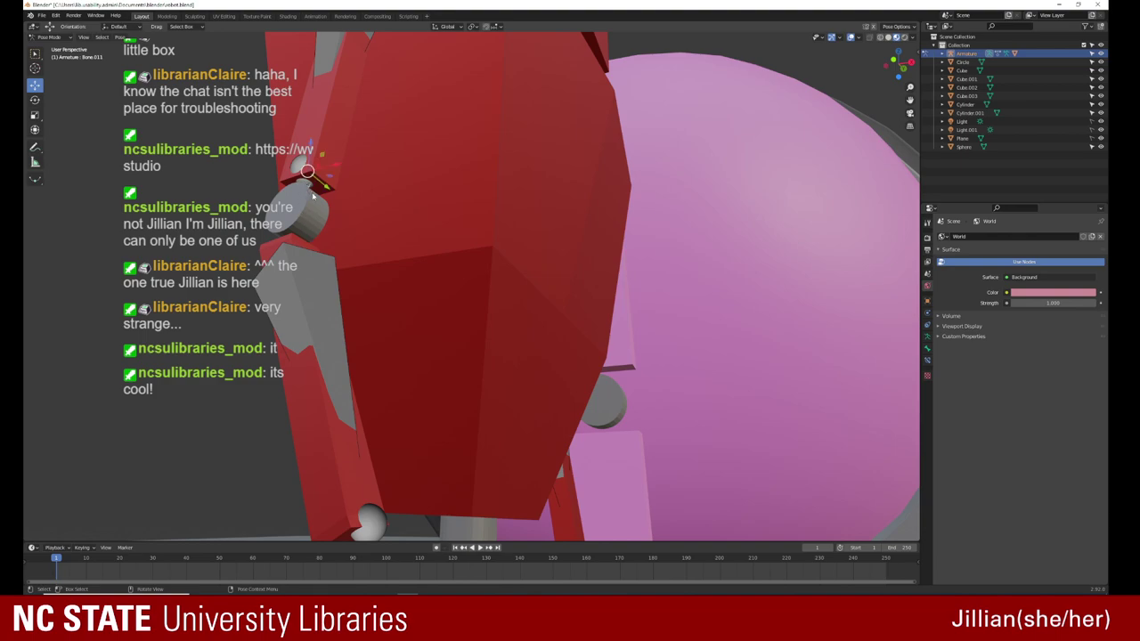
key("r")
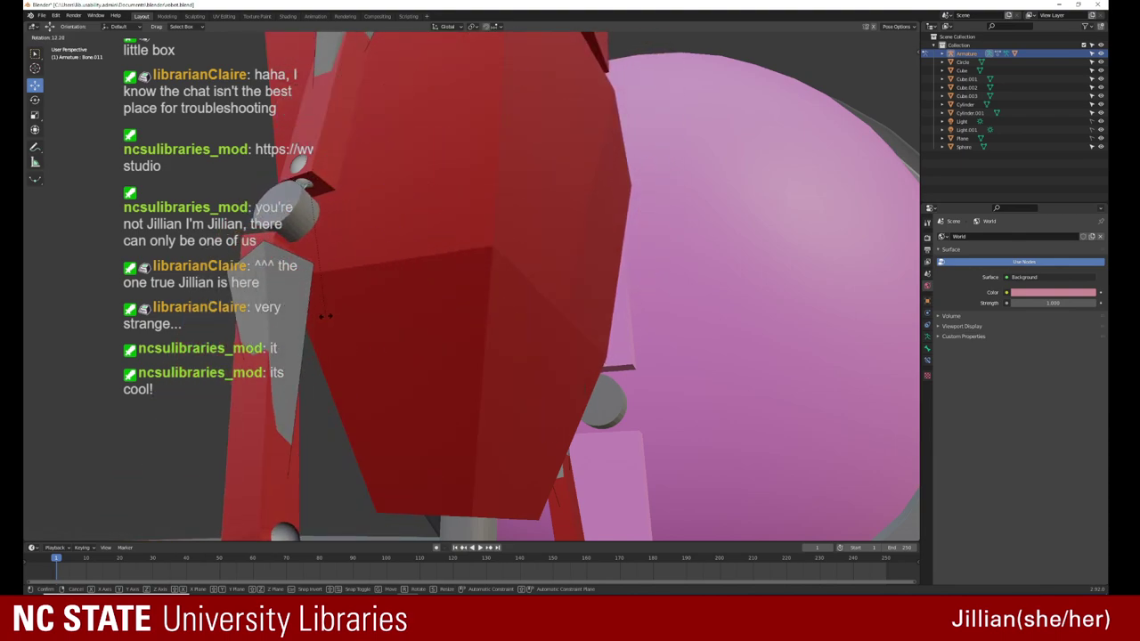
left_click(384, 322)
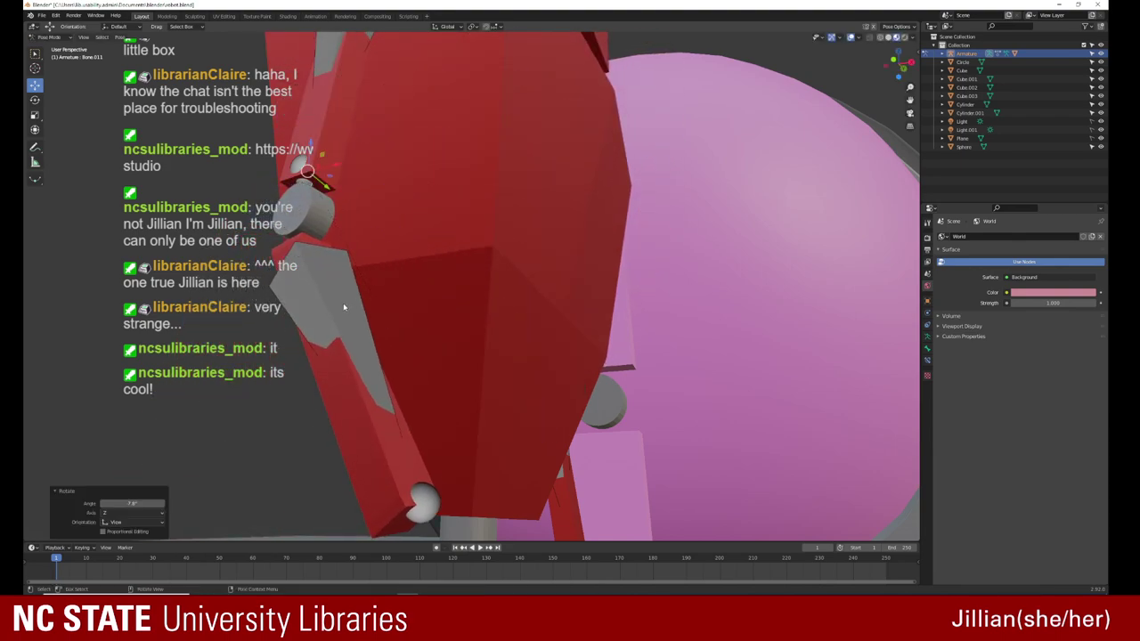
middle_click_drag(363, 309, 323, 353)
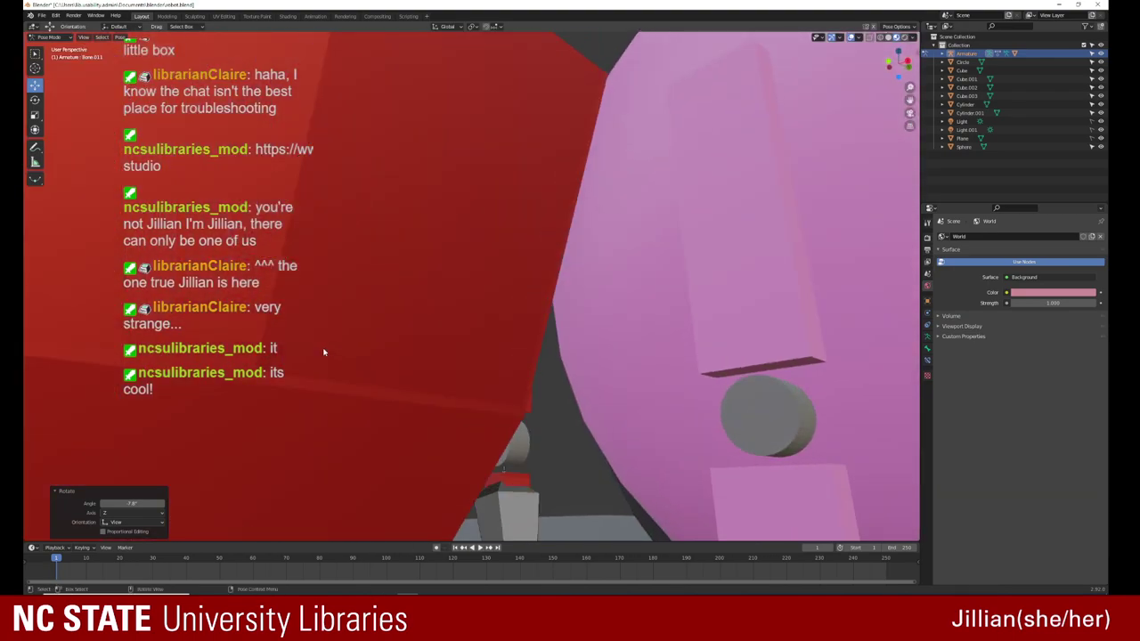
Step: View the robot from front and side and select upper arm bone Bone.010
scroll(324, 353, "down", 3)
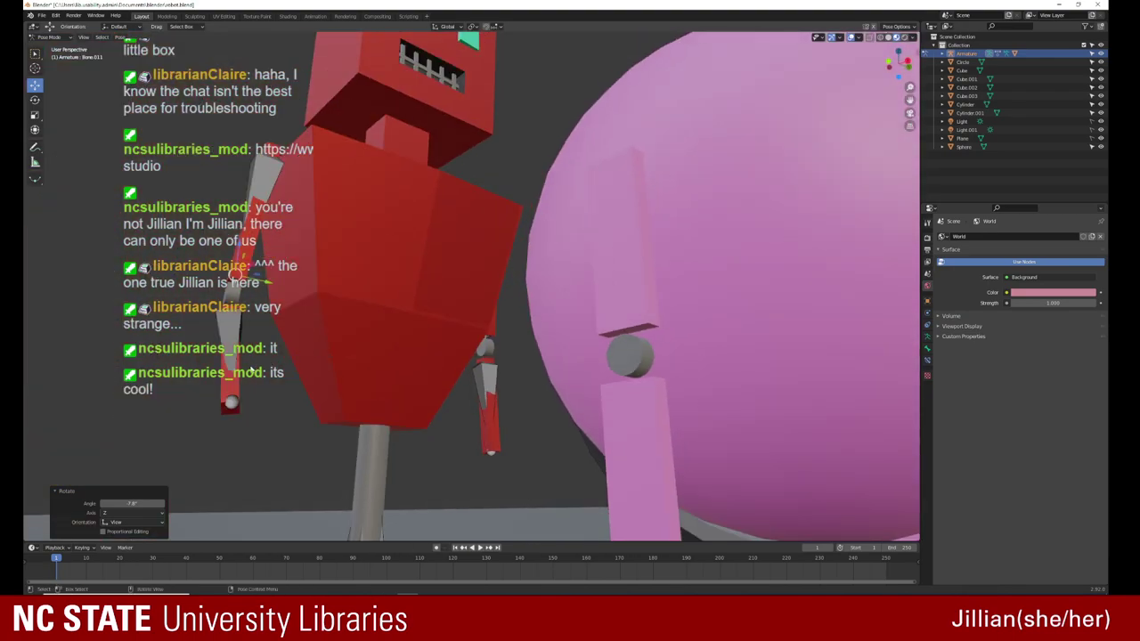
middle_click_drag(188, 392, 193, 426)
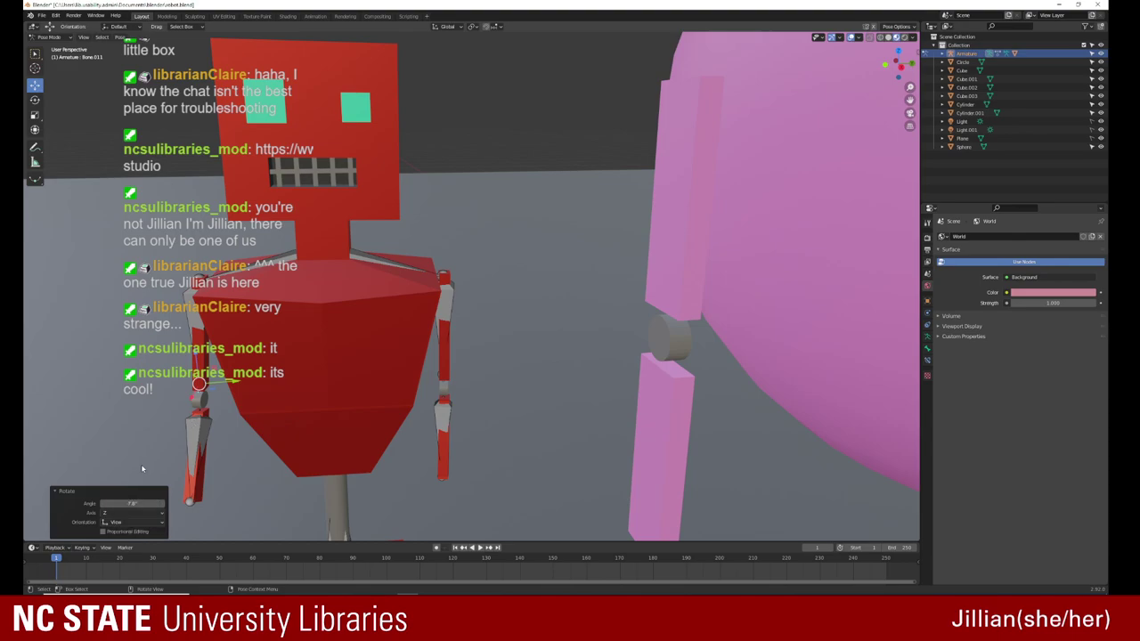
middle_click_drag(113, 255, 190, 234)
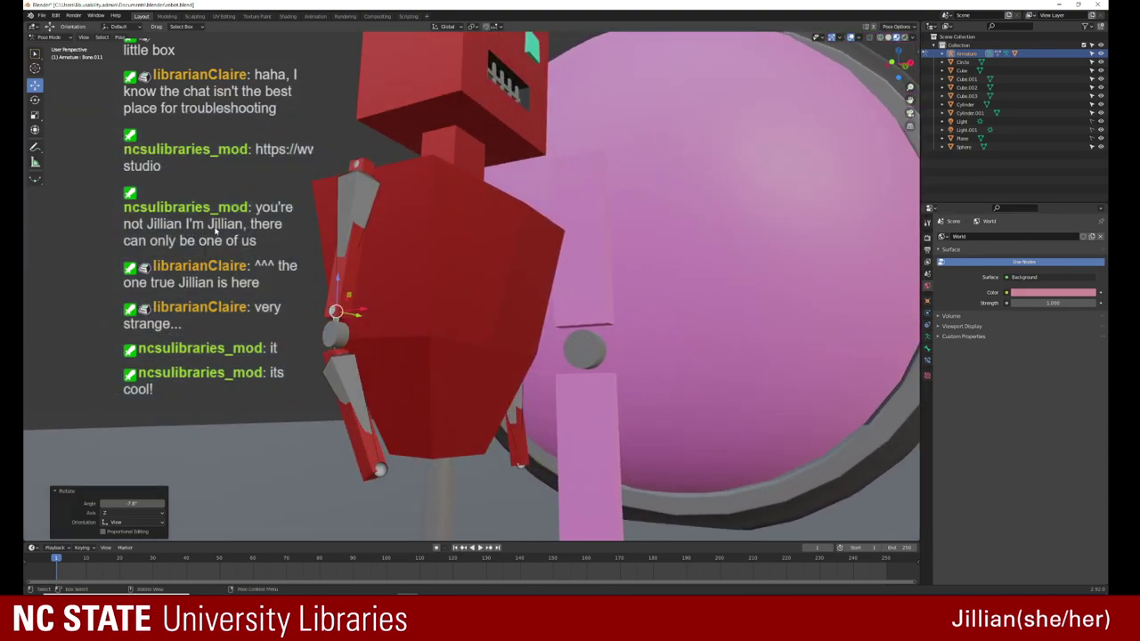
scroll(237, 313, "down", 3)
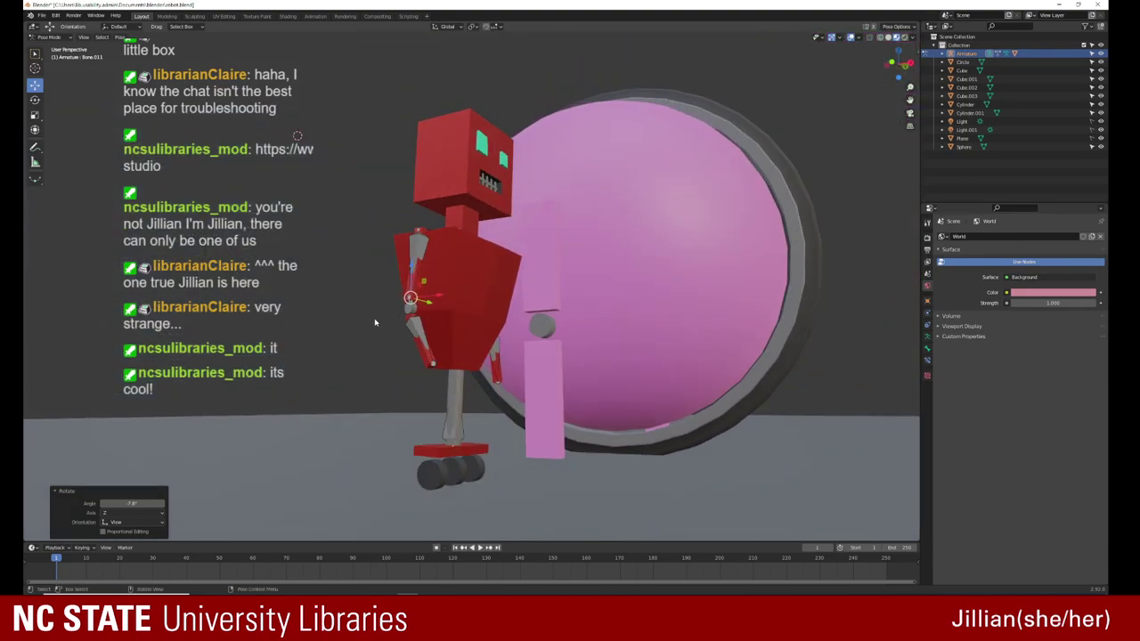
scroll(377, 320, "up", 5)
scroll(377, 320, "up", 2)
left_click(244, 56)
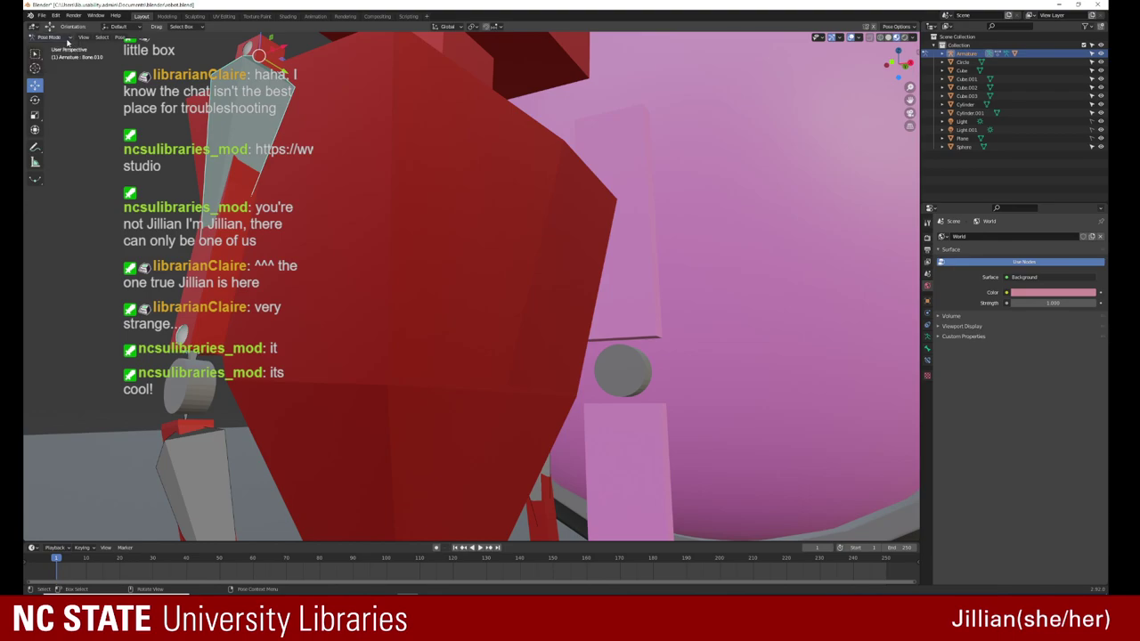
Step: Return to Object Mode and select the arm cylinder Cylinder.003
left_click(68, 41)
left_click(54, 48)
left_click(323, 105)
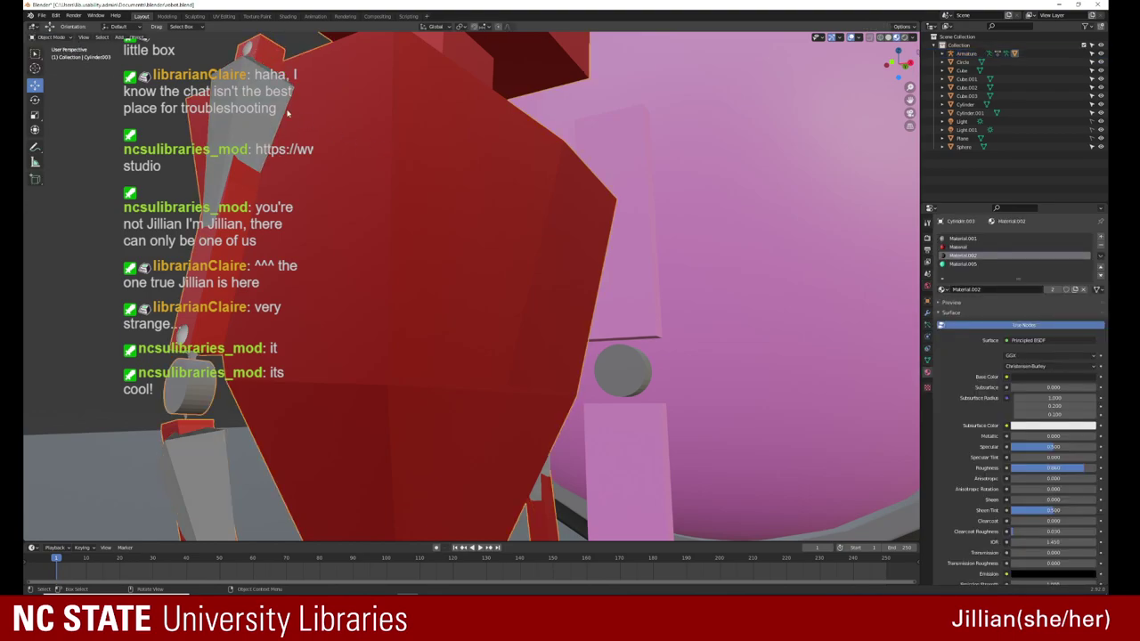
left_click(323, 105)
left_click(323, 105)
left_click(323, 104)
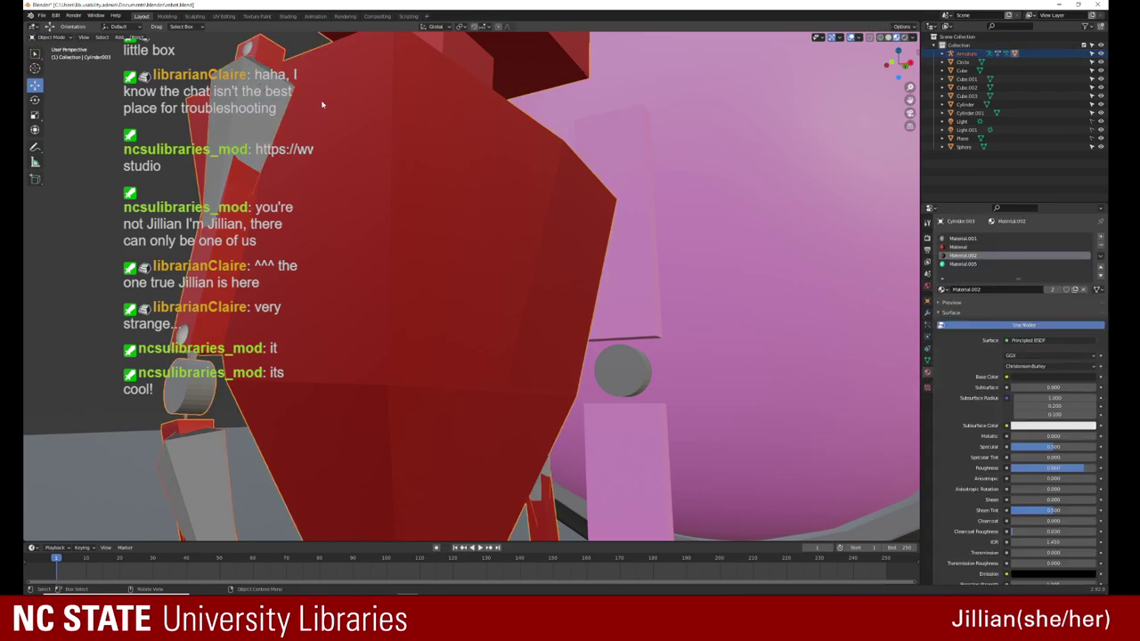
Step: Put Cylinder.003 into Weight Paint mode and bring the arm into view
left_click(50, 36)
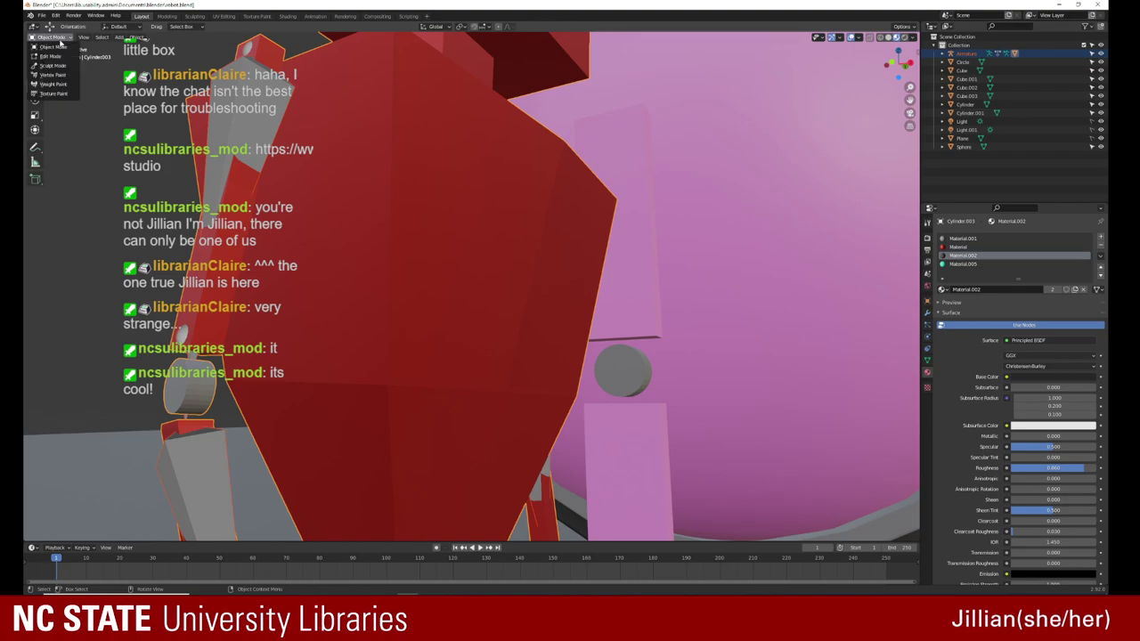
left_click(53, 85)
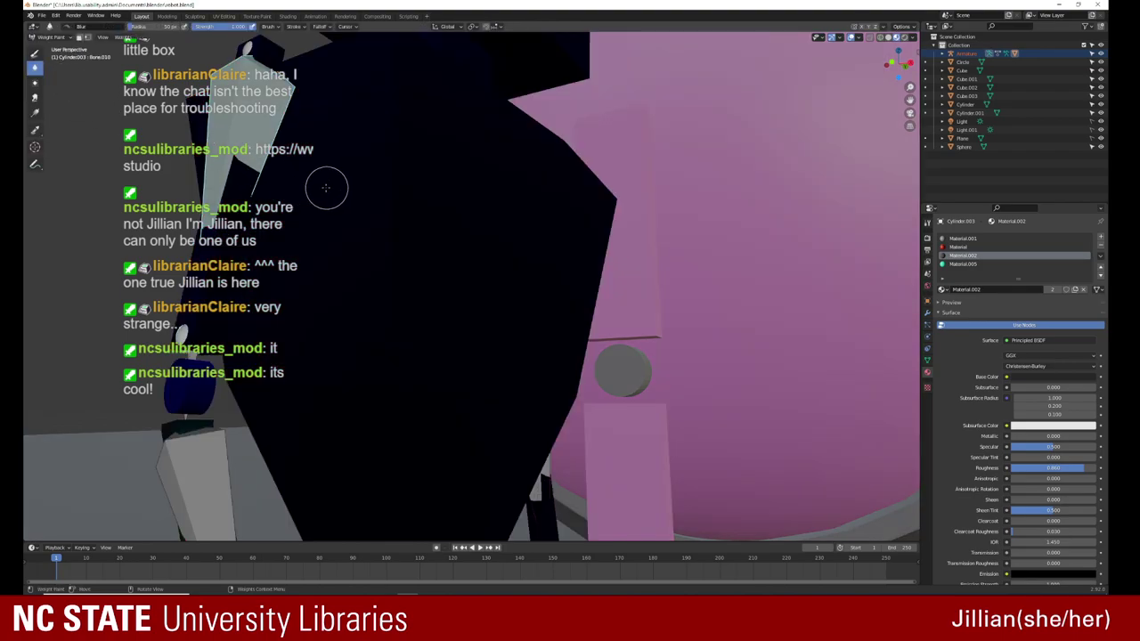
mouse_move(322, 188)
middle_mouse_down()
mouse_move(267, 196)
mouse_move(252, 215)
mouse_move(261, 301)
middle_mouse_up()
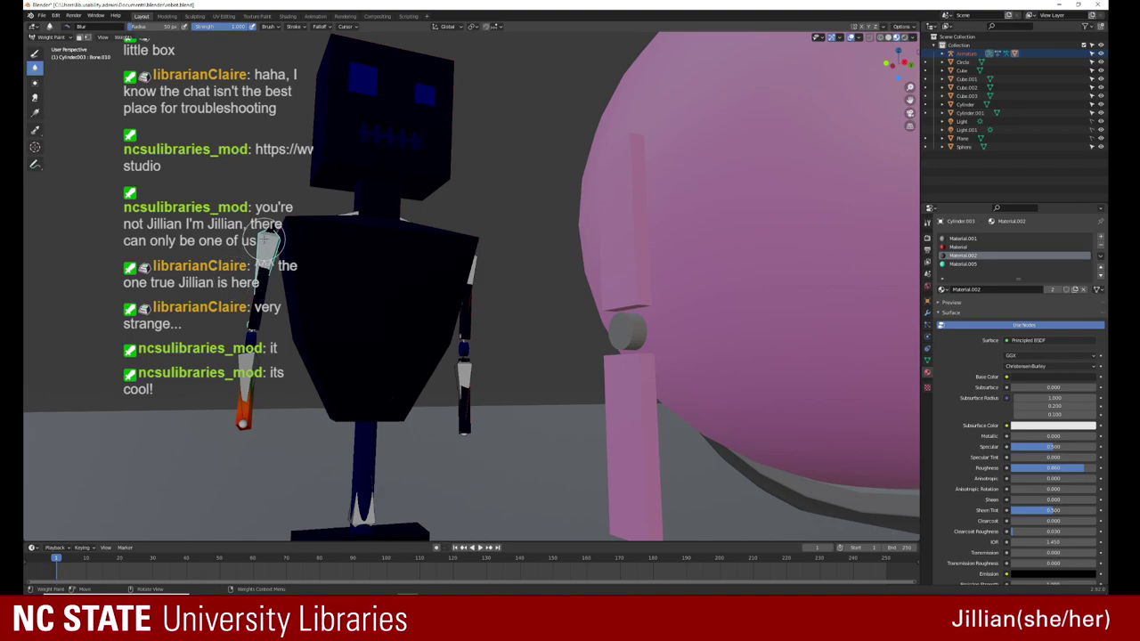
scroll(214, 437, "down", 2)
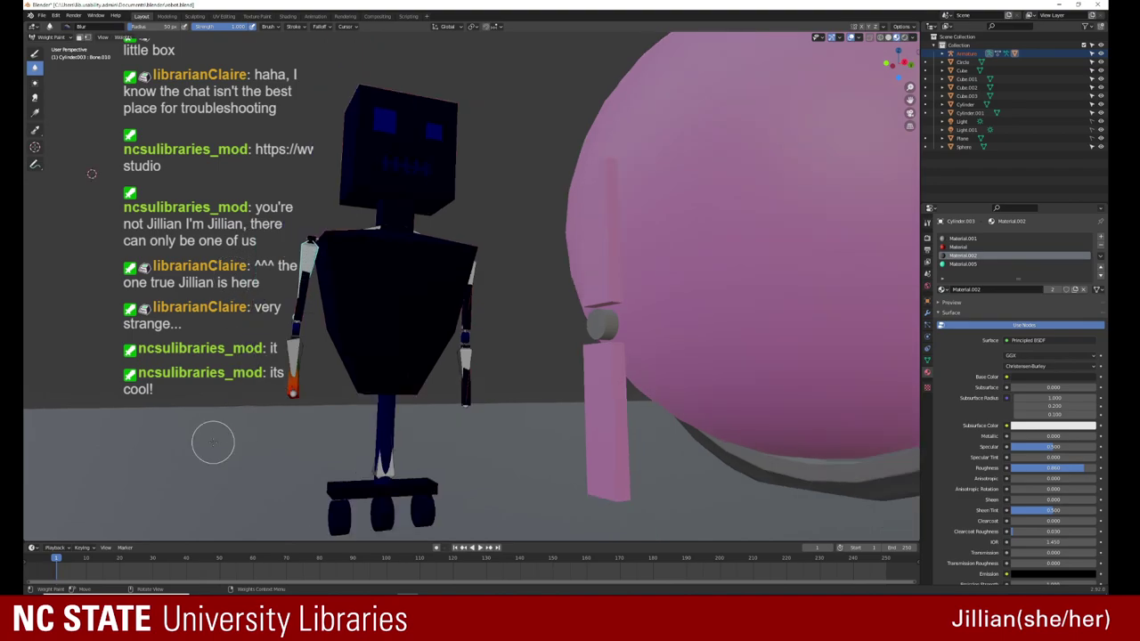
scroll(213, 437, "up", 4)
scroll(214, 437, "up", 2)
middle_click_drag(46, 443, 243, 277)
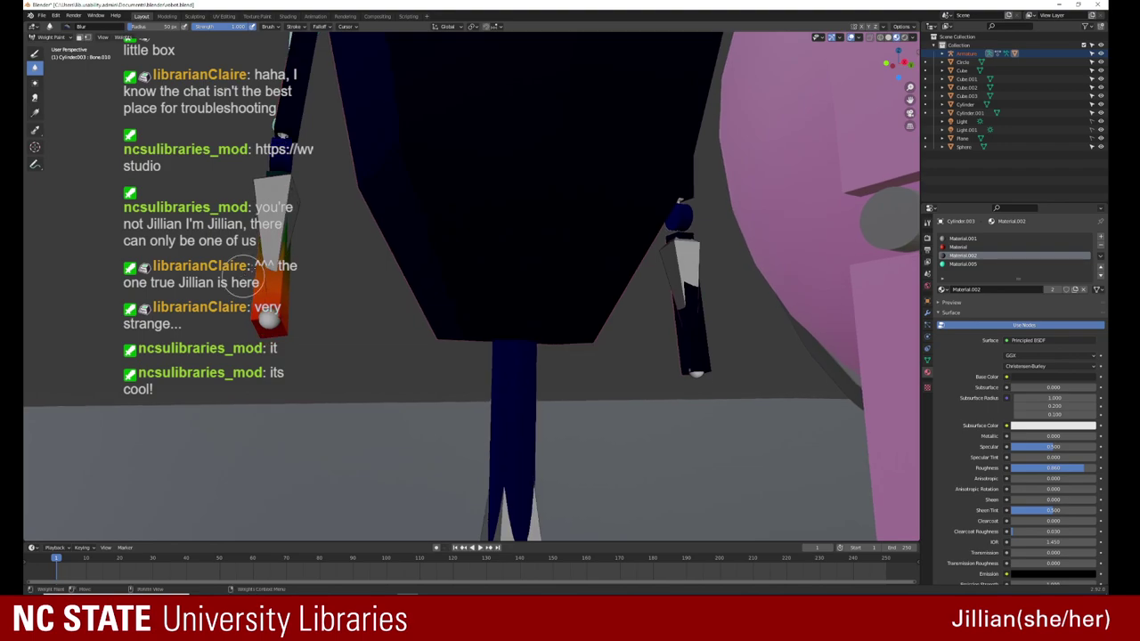
scroll(222, 222, "up", 1)
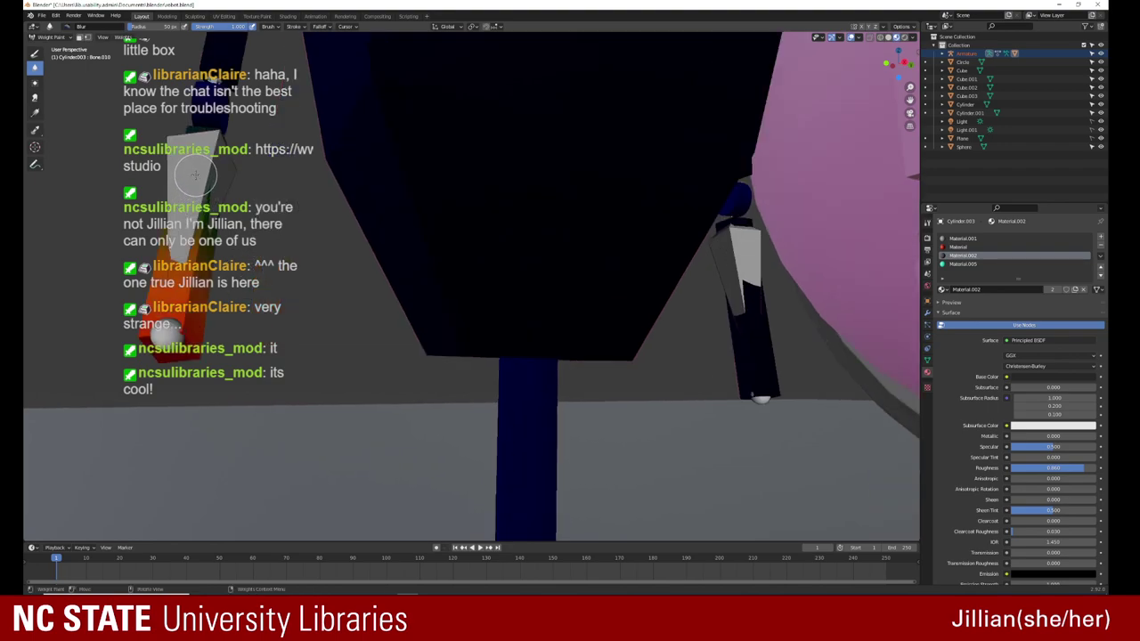
Step: Blur the arm's weights for bone Bone.013 and check the brush options
left_click(195, 174, "ctrl")
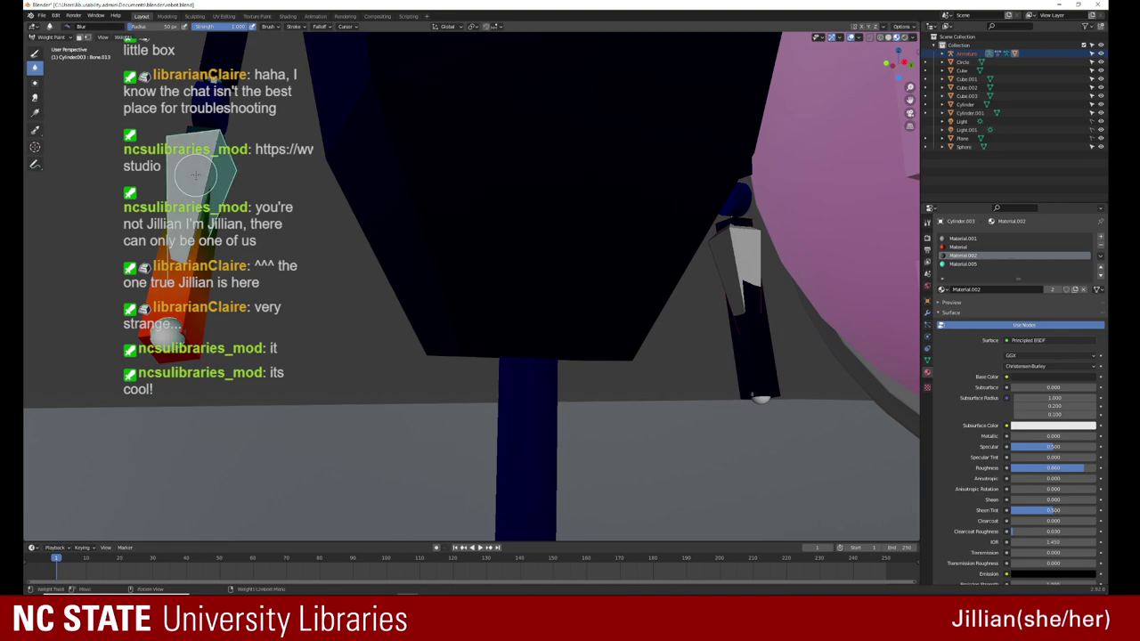
left_click_drag(195, 174, 179, 130)
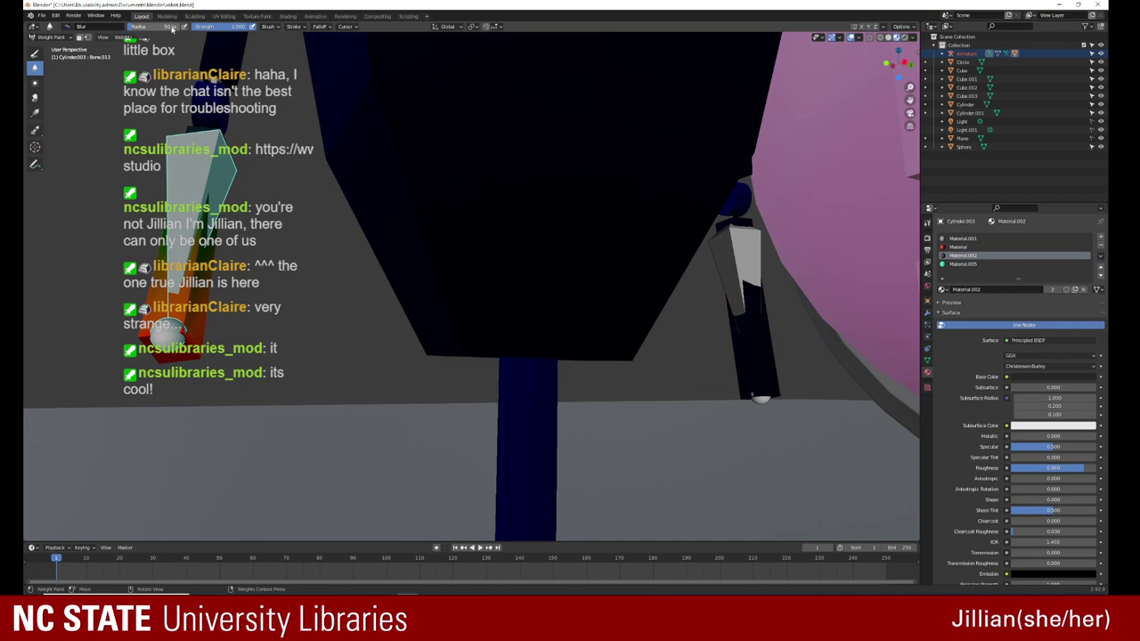
left_click(283, 27)
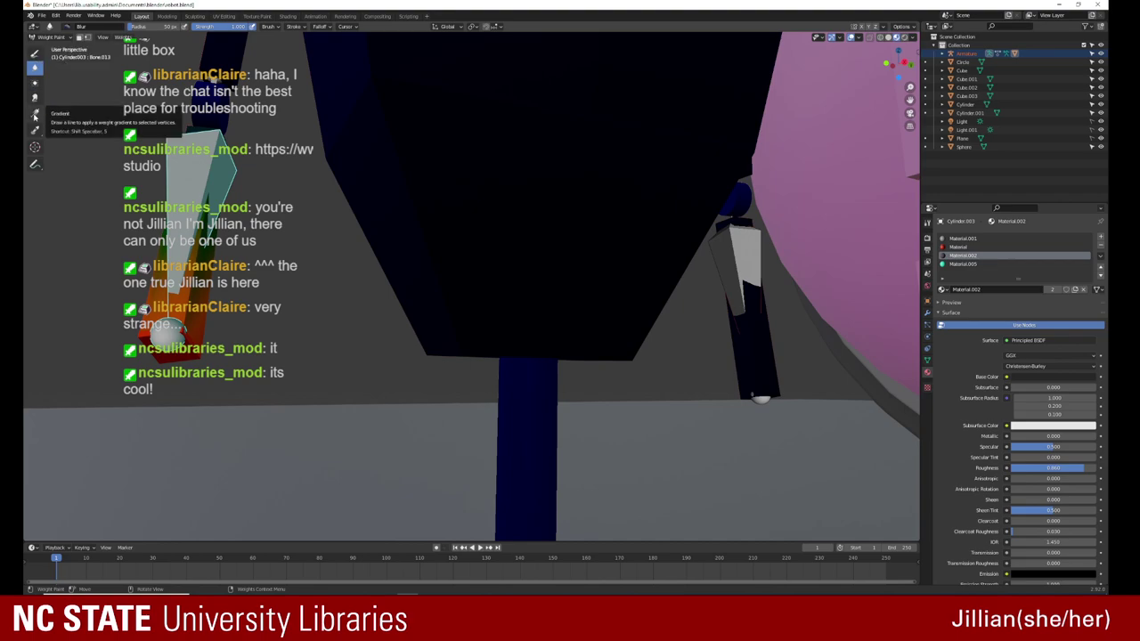
Step: Paint extra weight onto the upper arm with the Draw brush
left_click(35, 53)
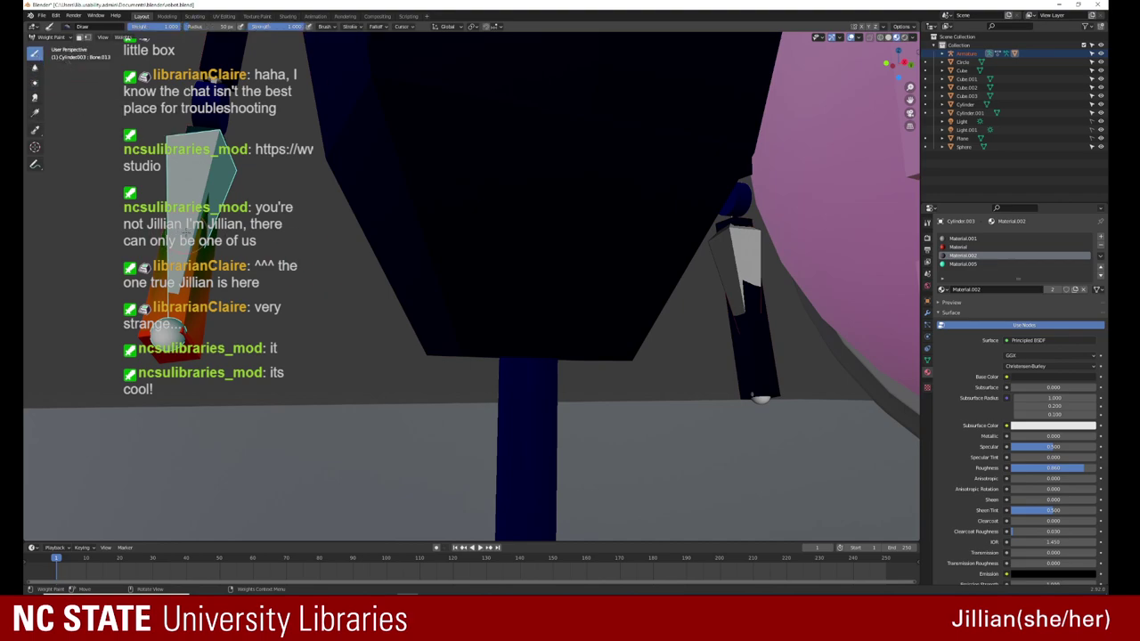
left_click_drag(182, 307, 190, 318)
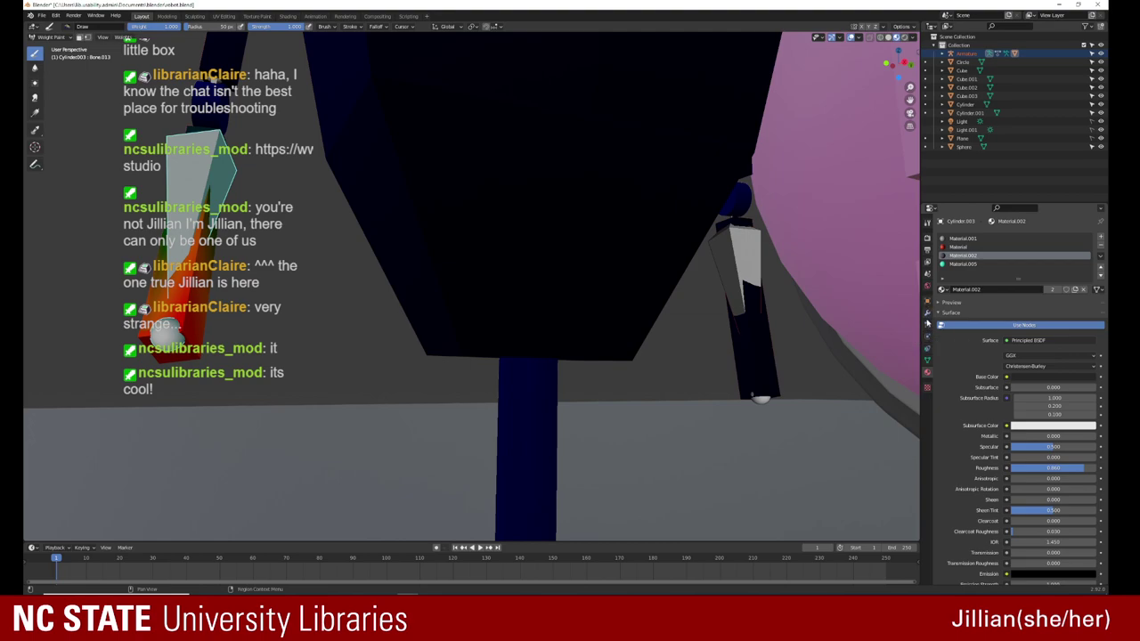
left_click(928, 356)
Step: Browse the Properties tabs, ending back on the Material settings
left_click(927, 351)
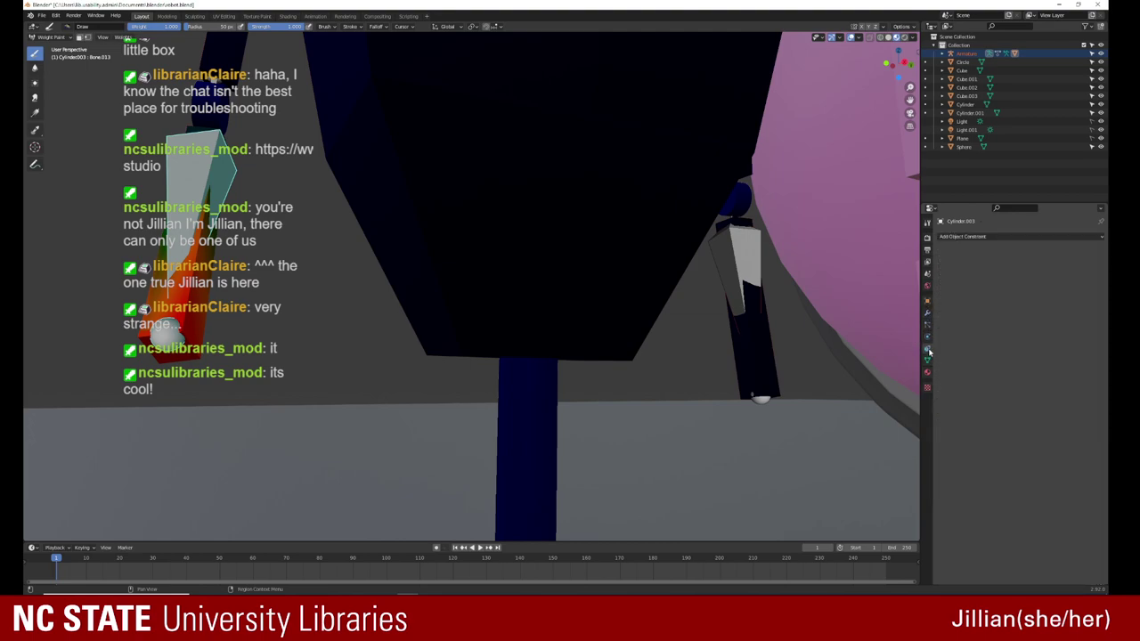
left_click(927, 338)
left_click(926, 326)
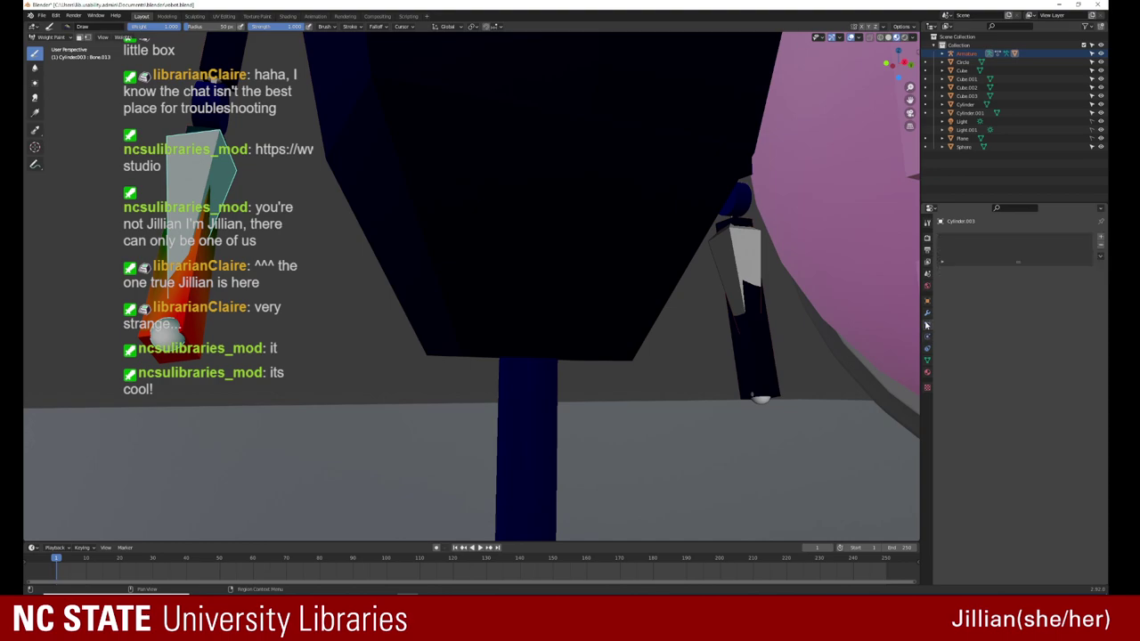
left_click(926, 313)
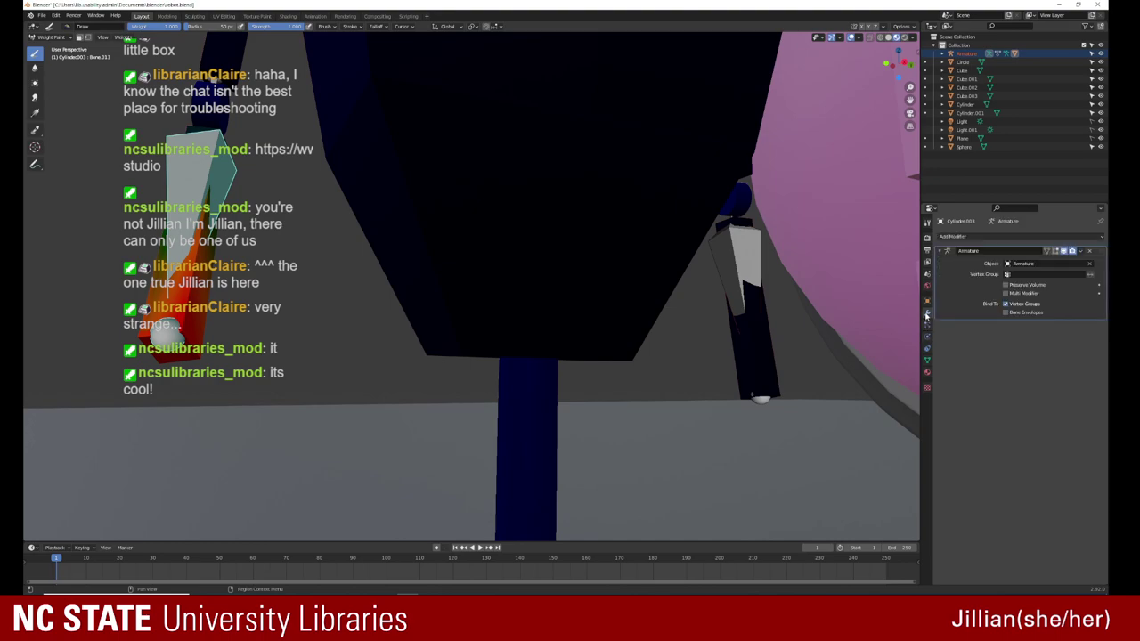
left_click(928, 303)
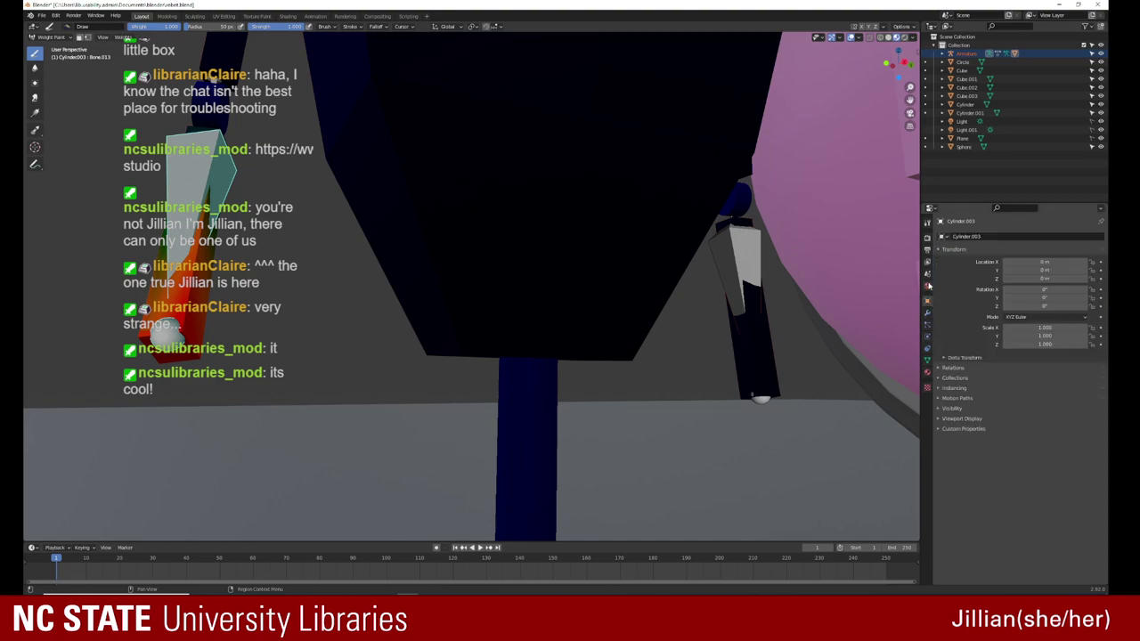
left_click(927, 286)
left_click(926, 388)
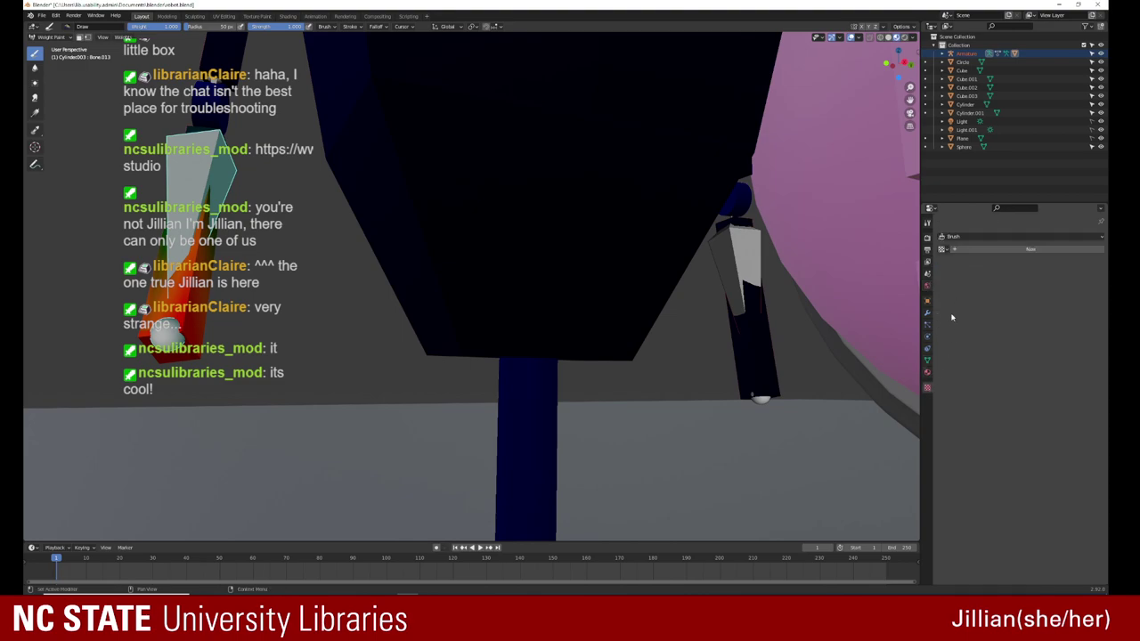
left_click(928, 372)
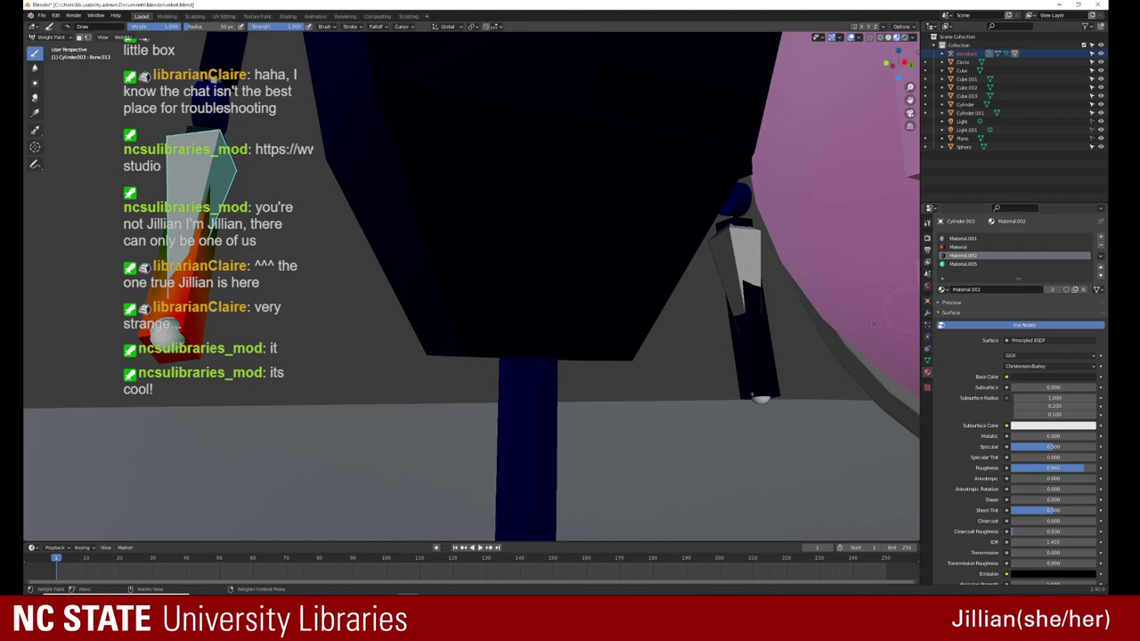
Step: Paint the top of the arm and the joint block's remaining stripes to full weight
mouse_move(329, 354)
middle_mouse_down()
mouse_move(342, 328)
mouse_move(586, 310)
middle_mouse_up()
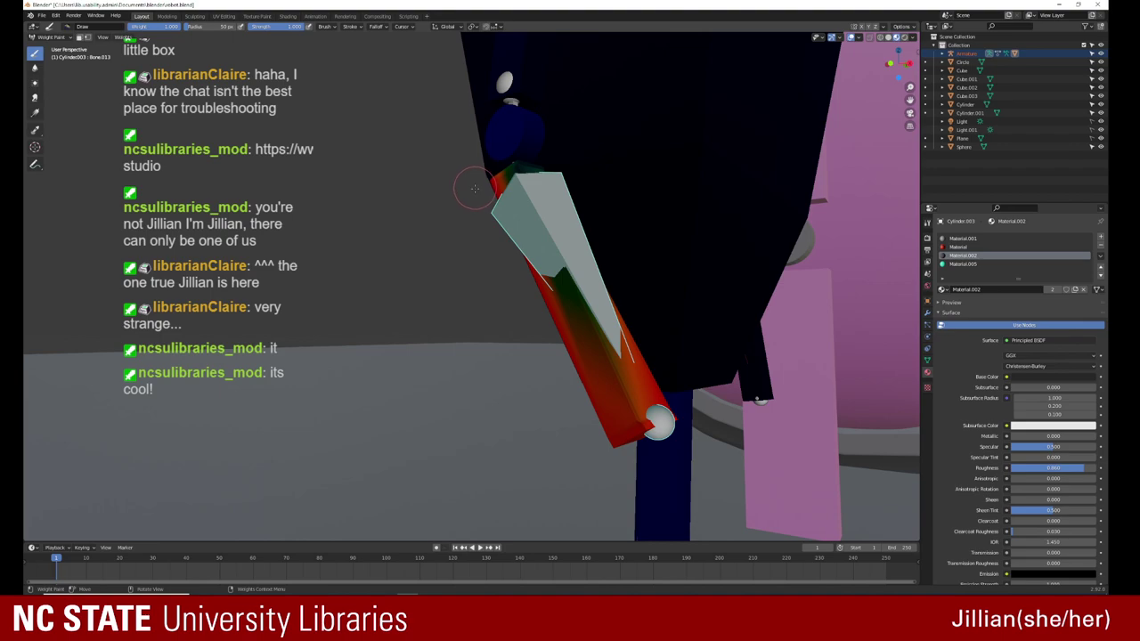
middle_click_drag(470, 188, 428, 248)
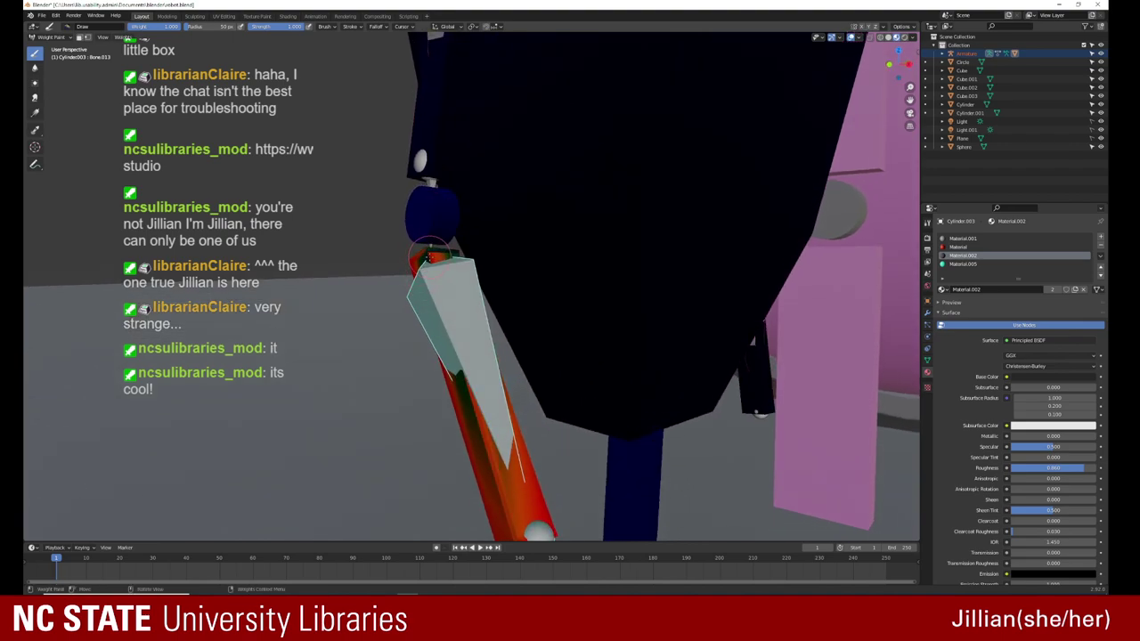
left_click_drag(441, 250, 427, 253)
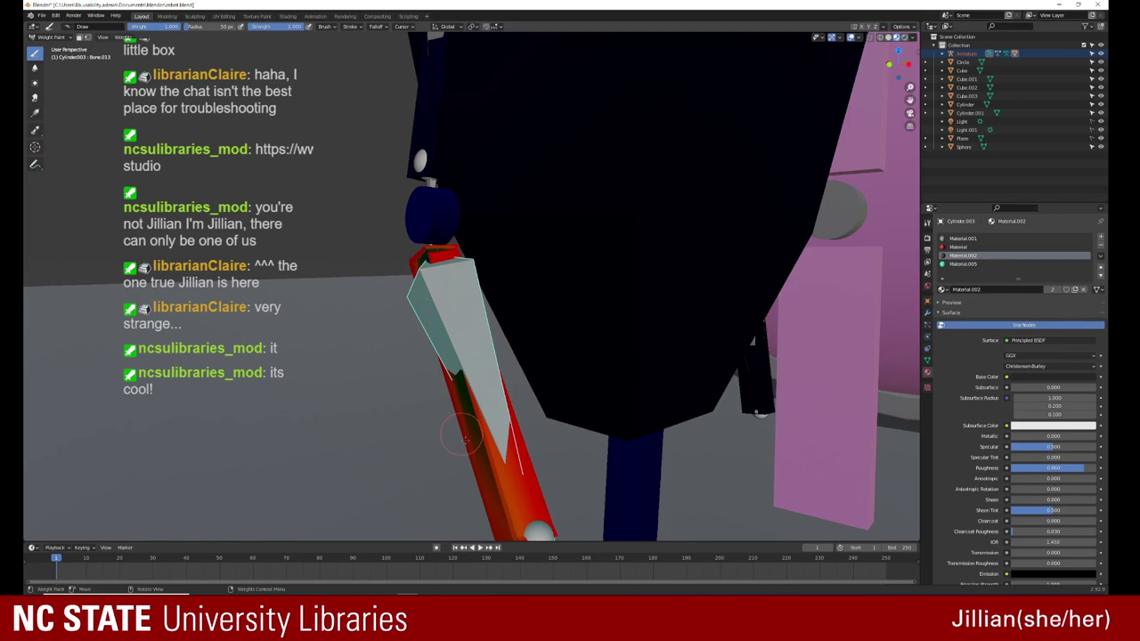
middle_click_drag(451, 324, 338, 339)
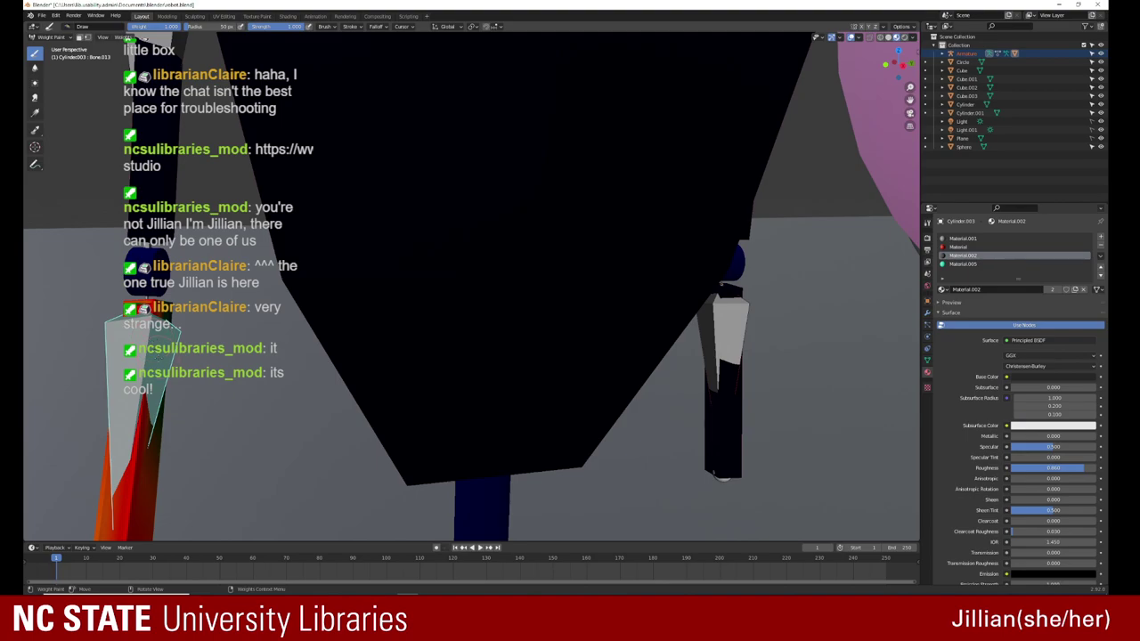
mouse_move(182, 383)
middle_mouse_down()
mouse_move(274, 283)
mouse_move(133, 298)
middle_mouse_up()
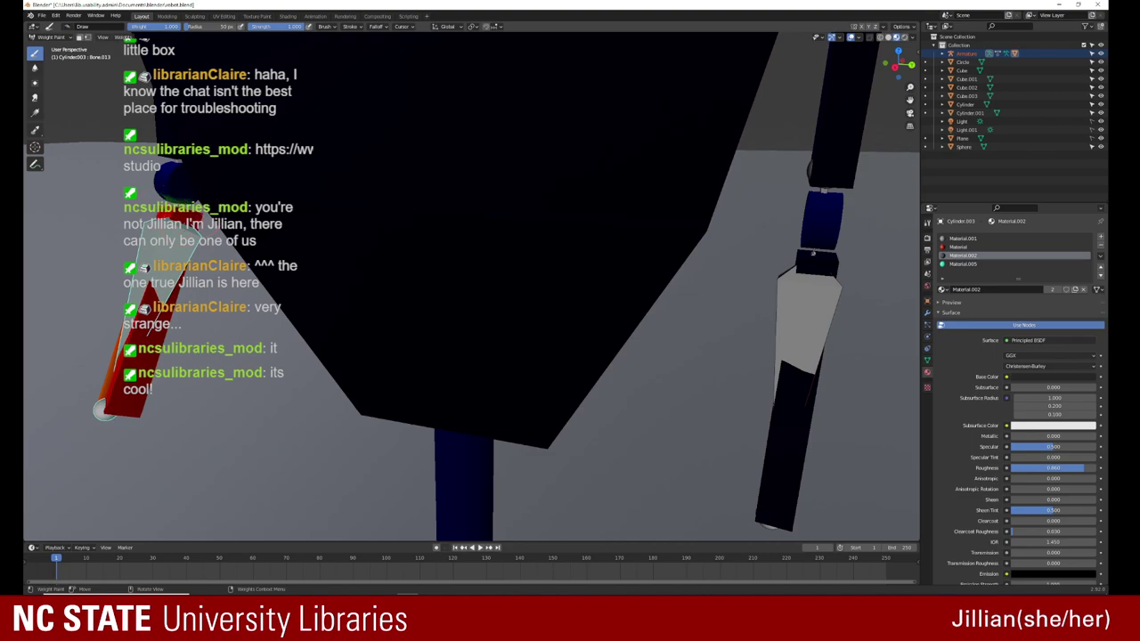
mouse_move(183, 218)
middle_mouse_down()
mouse_move(231, 258)
mouse_move(294, 285)
mouse_move(423, 320)
middle_mouse_up()
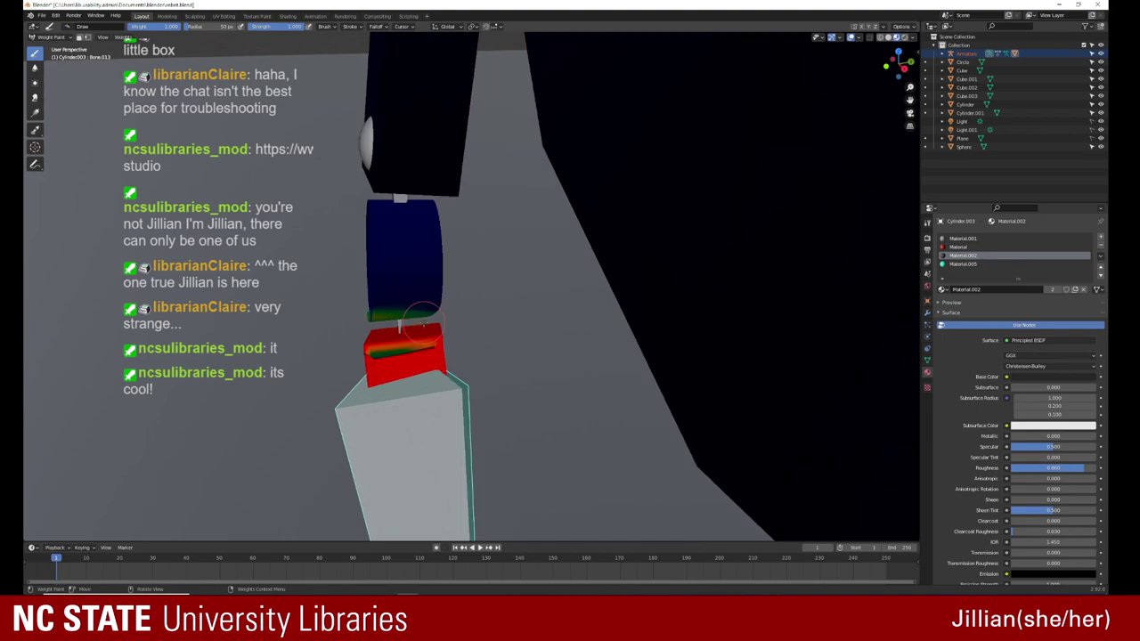
mouse_move(422, 323)
left_mouse_down()
mouse_move(376, 352)
mouse_move(437, 342)
left_mouse_up()
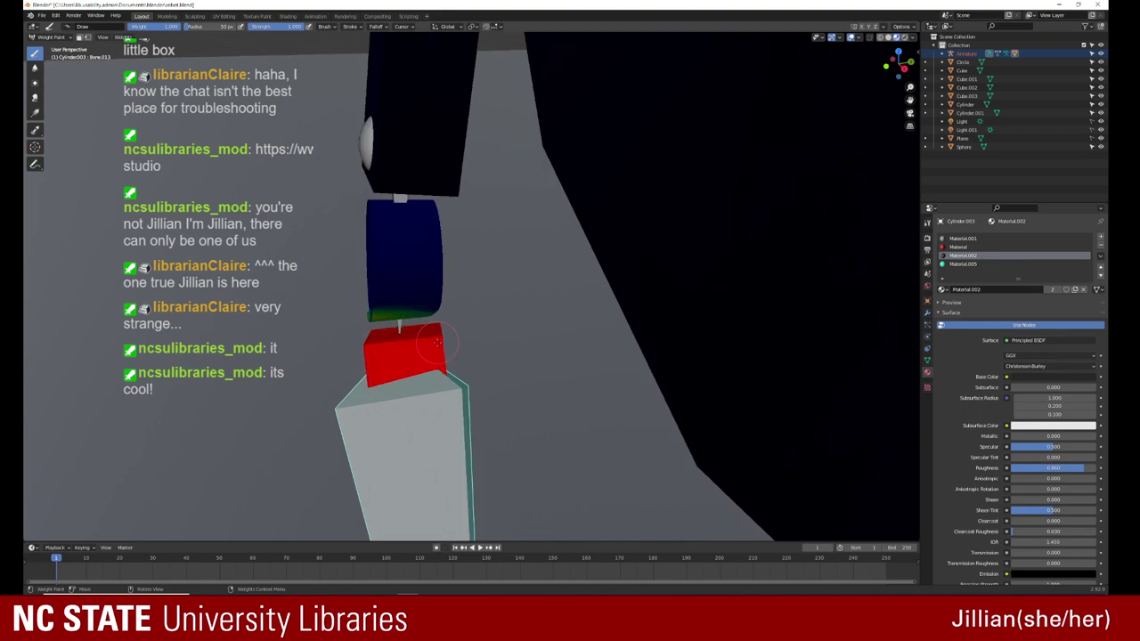
Step: Paint the block's top-left area and the notch beside the sphere red, checking all sides
middle_click_drag(394, 242, 387, 334)
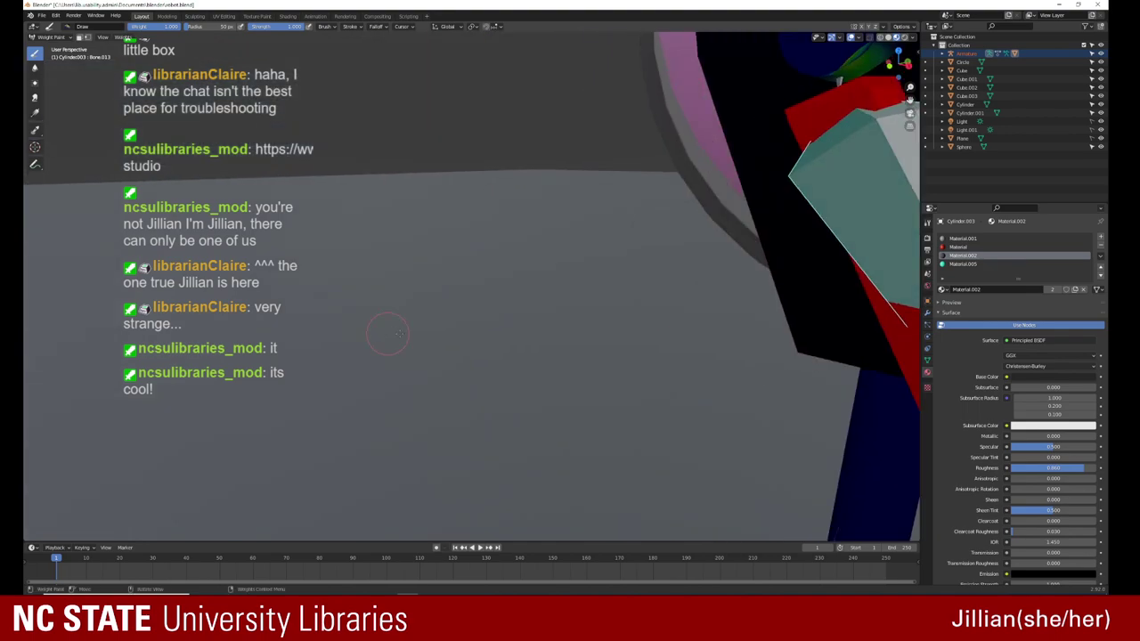
scroll(537, 335, "down", 3)
middle_click_drag(535, 329, 516, 313)
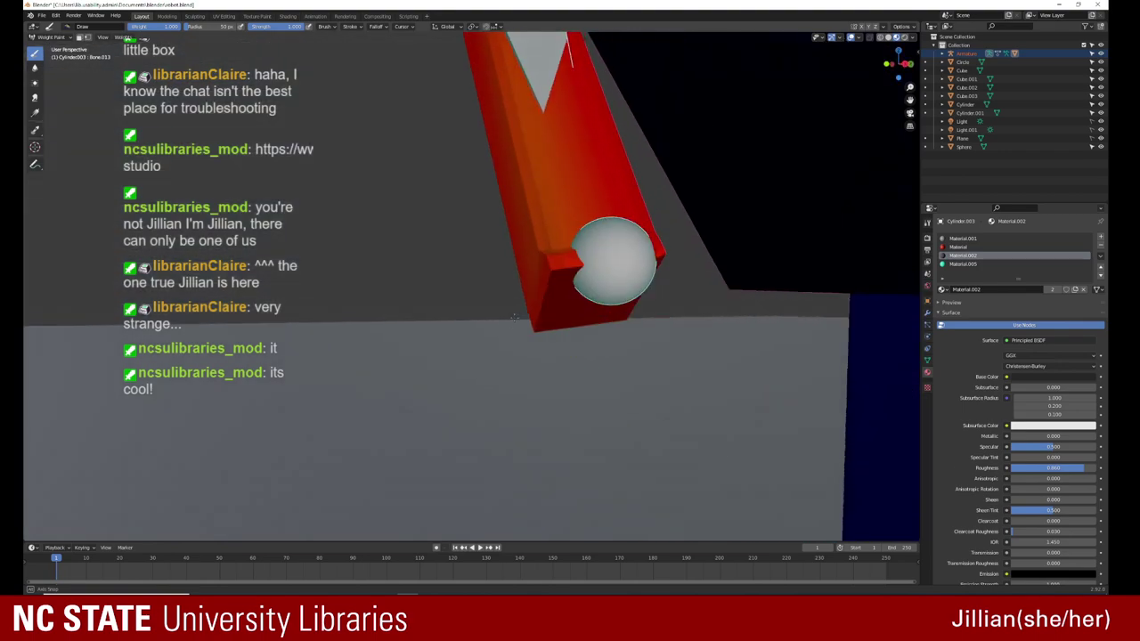
scroll(512, 310, "up", 2)
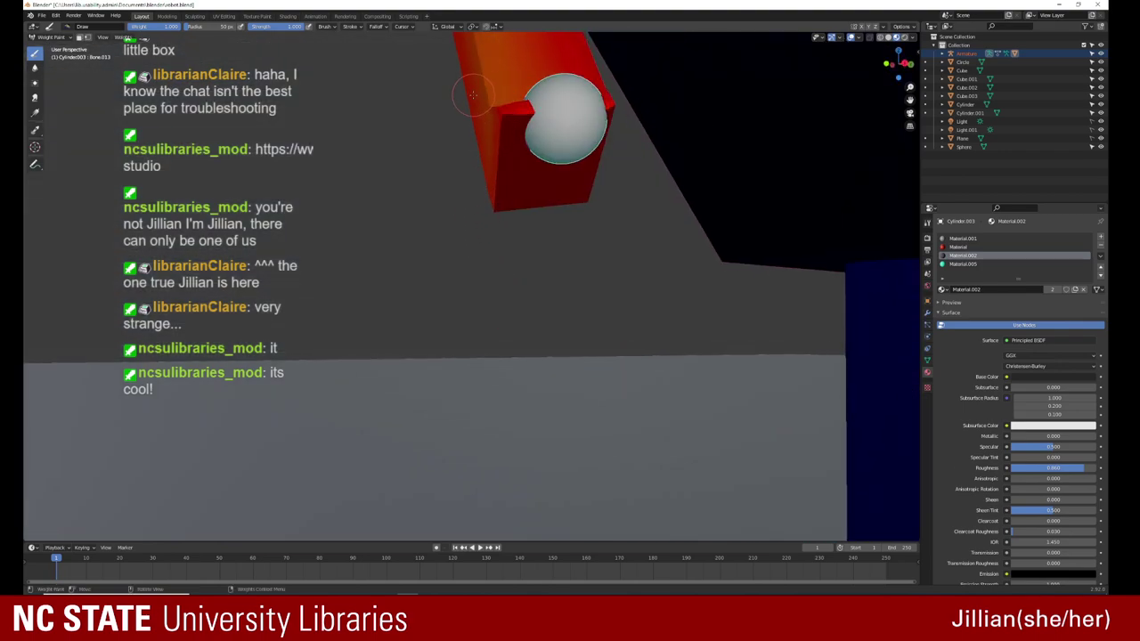
mouse_move(503, 98)
left_mouse_down()
mouse_move(527, 120)
mouse_move(561, 100)
left_mouse_up()
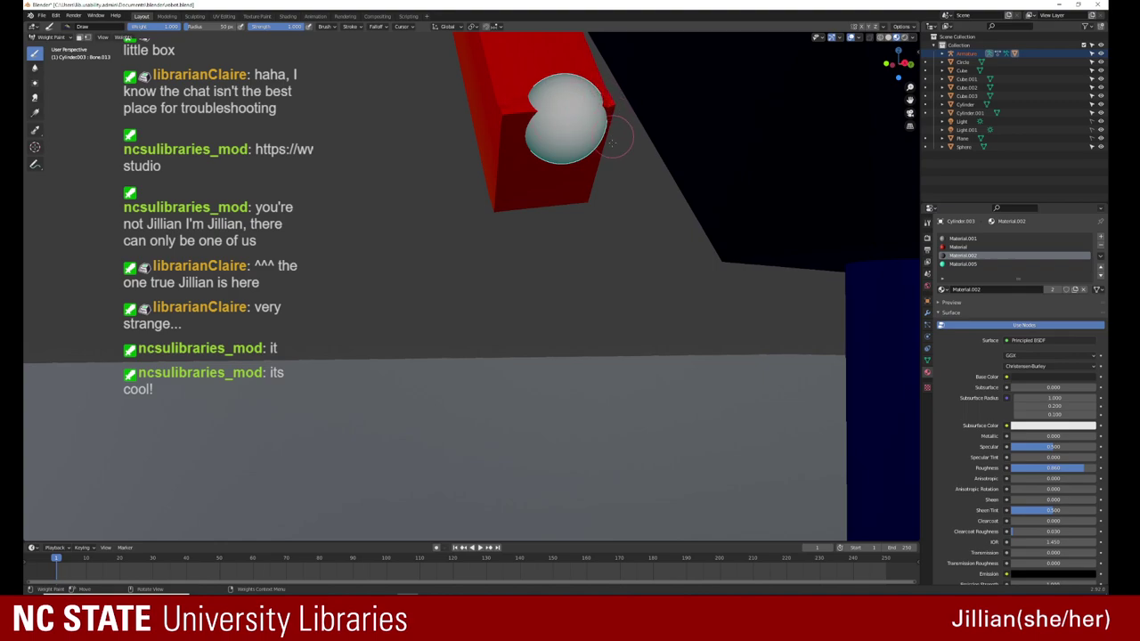
left_click_drag(611, 140, 485, 205)
middle_click_drag(520, 151, 649, 196)
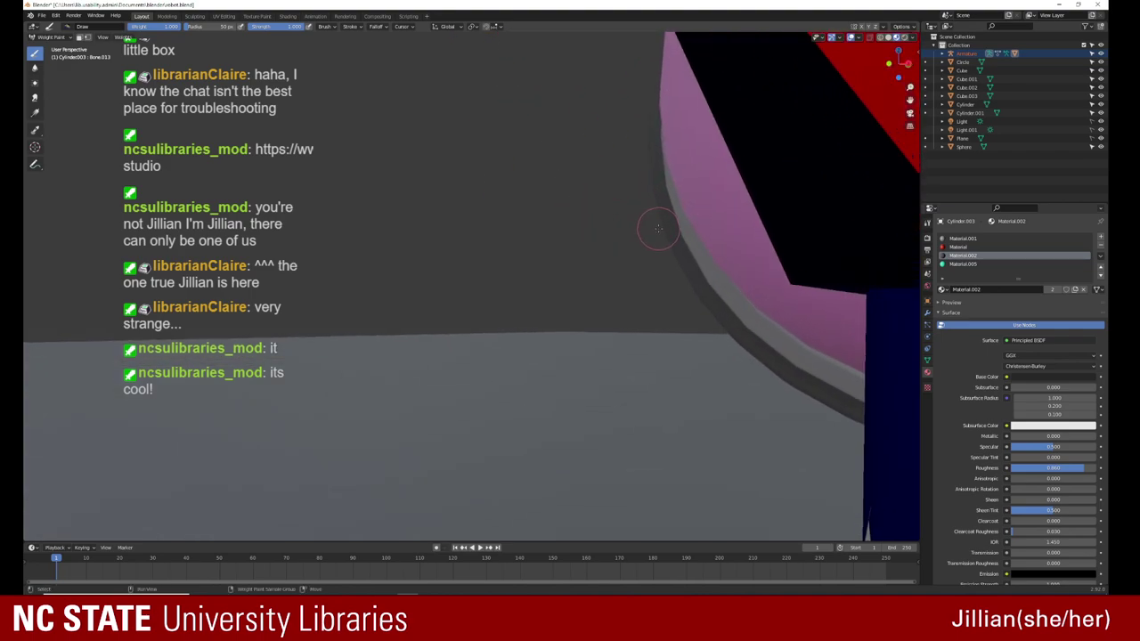
middle_click_drag(580, 223, 362, 327)
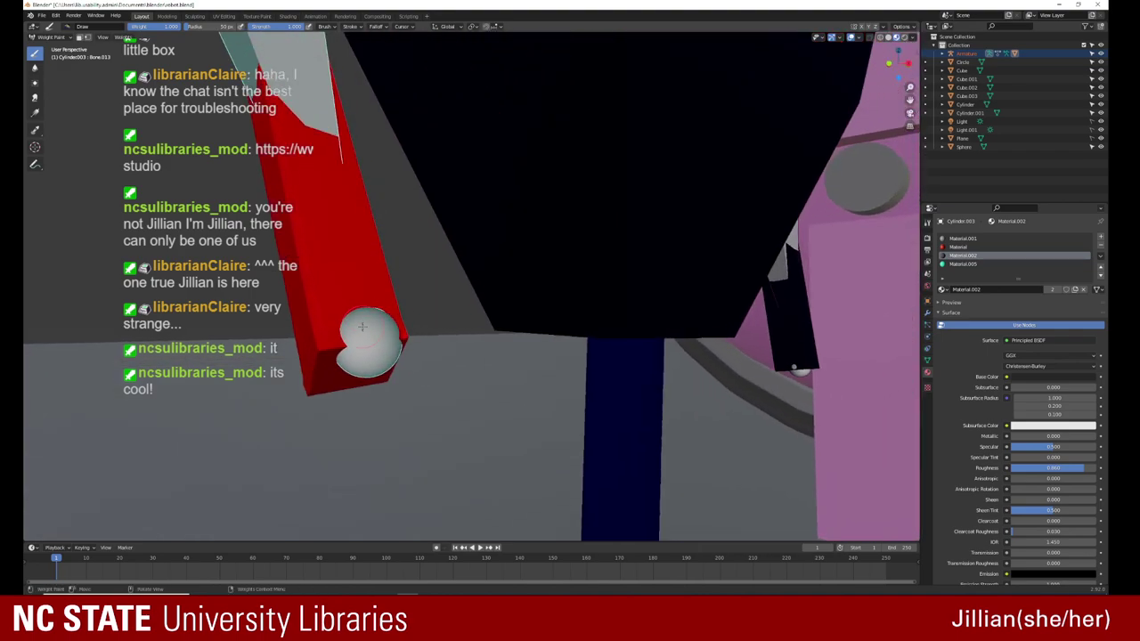
mouse_move(370, 303)
middle_mouse_down()
mouse_move(56, 314)
mouse_move(312, 342)
middle_mouse_up()
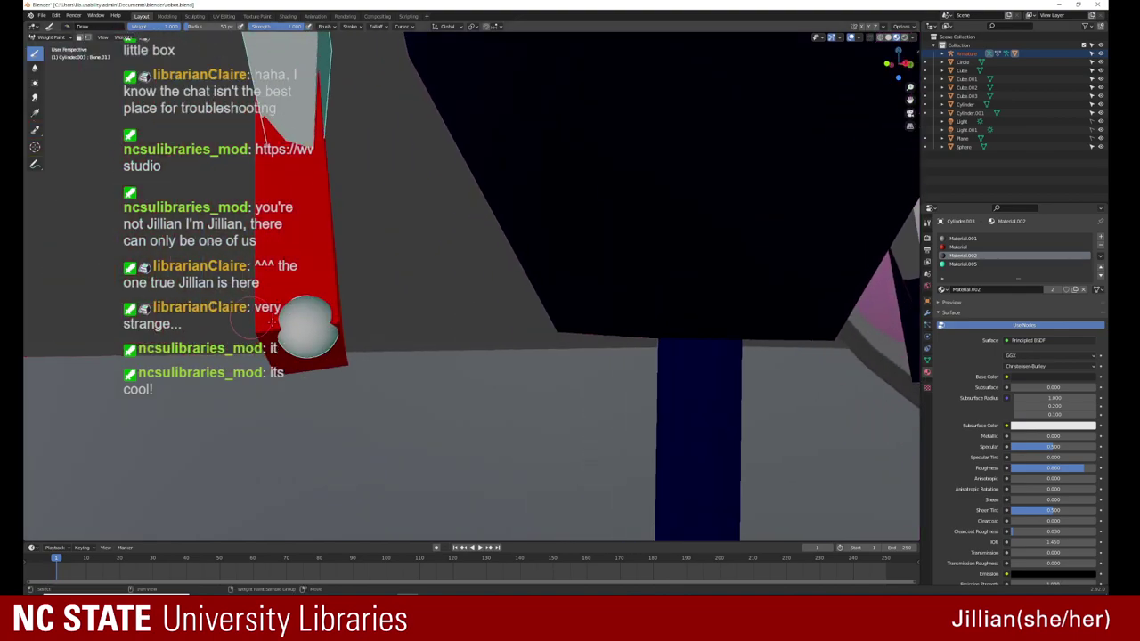
middle_click_drag(264, 310, 374, 228)
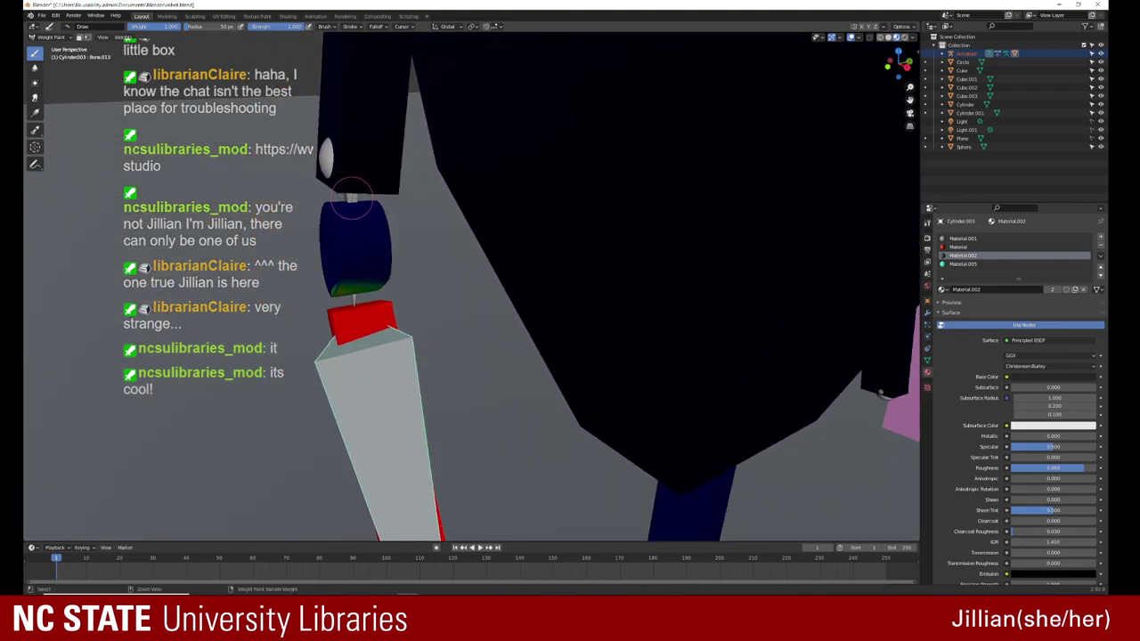
Step: With Bone.011 active, paint the cylinder's top, face and left edge to full weight
left_click(351, 221, "ctrl")
mouse_move(367, 271)
middle_mouse_down()
mouse_move(387, 261)
mouse_move(412, 116)
middle_mouse_up()
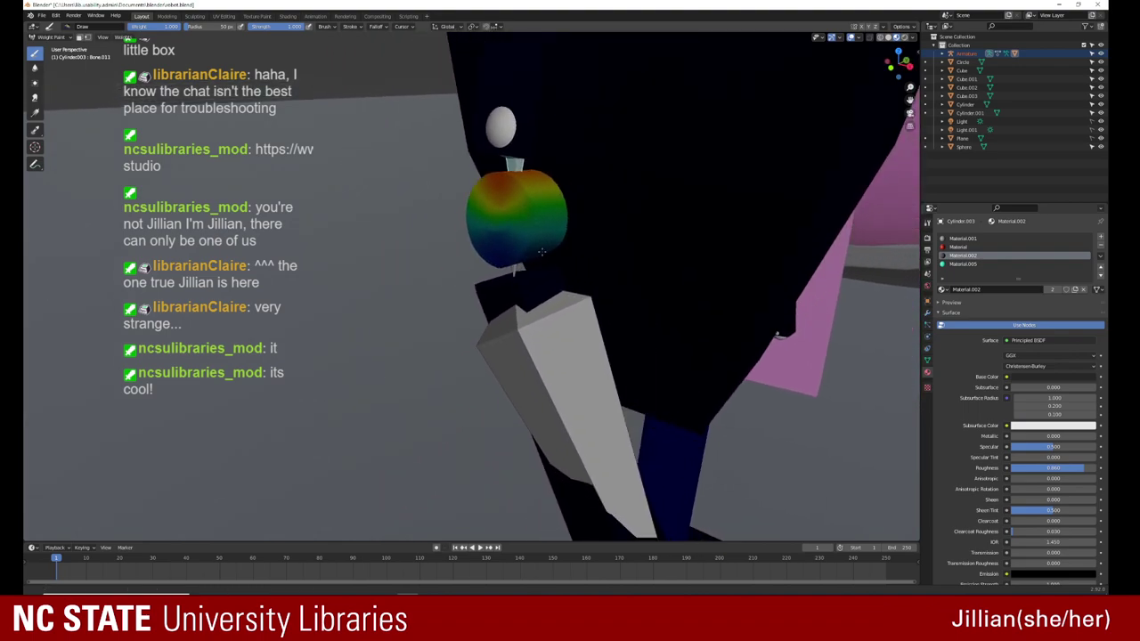
left_click_drag(412, 115, 450, 156)
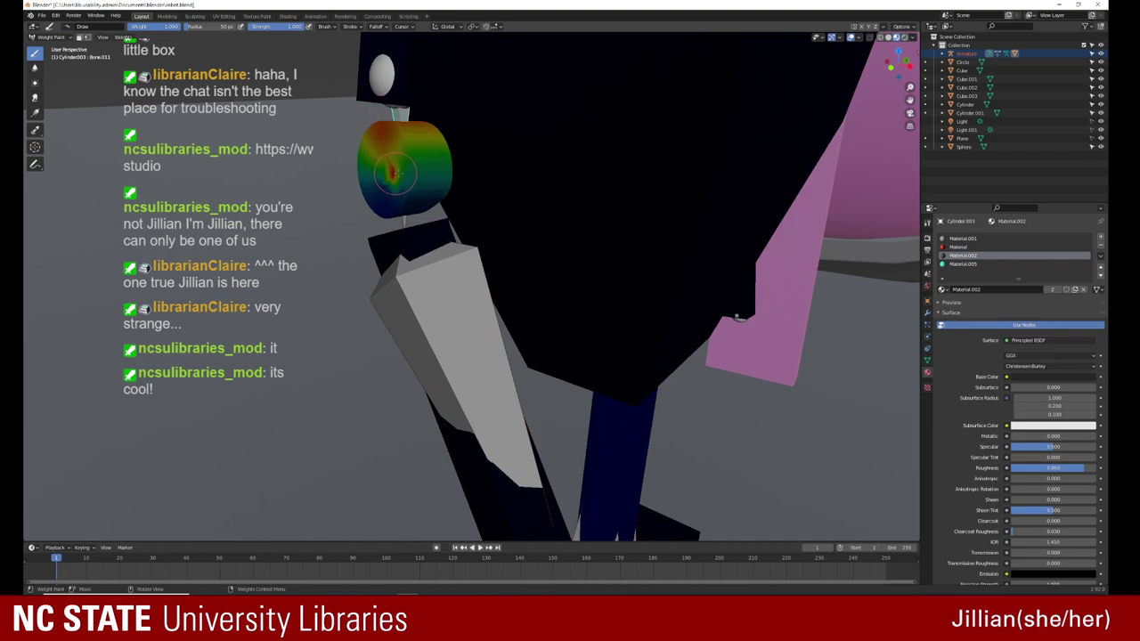
mouse_move(393, 172)
left_mouse_down()
mouse_move(438, 183)
mouse_move(398, 190)
mouse_move(414, 190)
mouse_move(388, 128)
left_mouse_up()
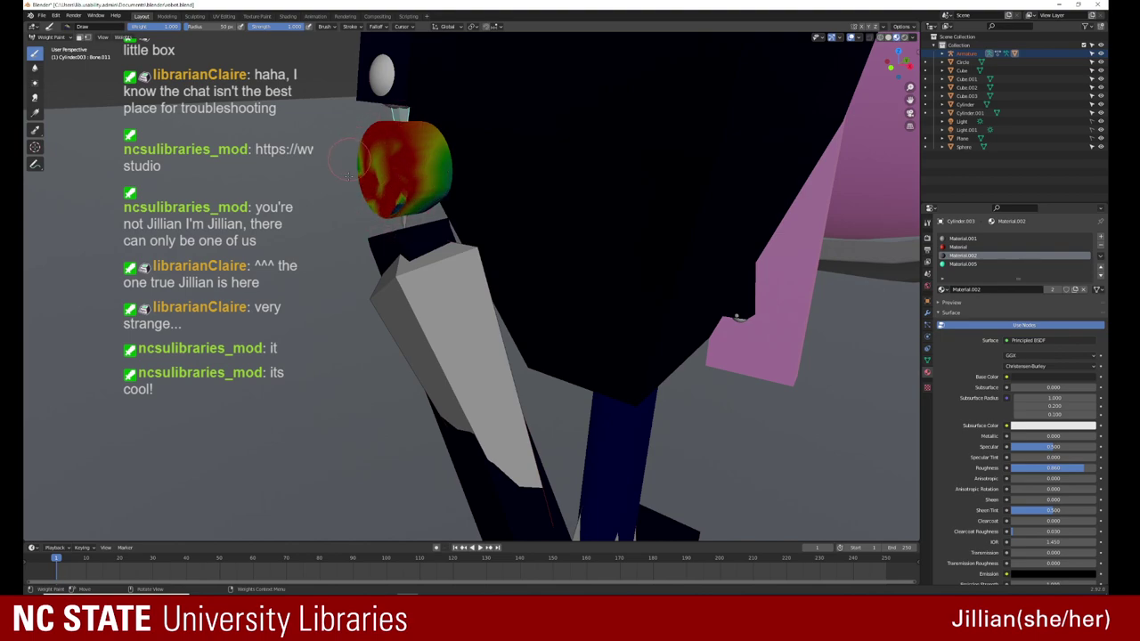
mouse_move(347, 174)
left_mouse_down()
mouse_move(370, 174)
mouse_move(362, 165)
mouse_move(418, 196)
mouse_move(392, 197)
left_mouse_up()
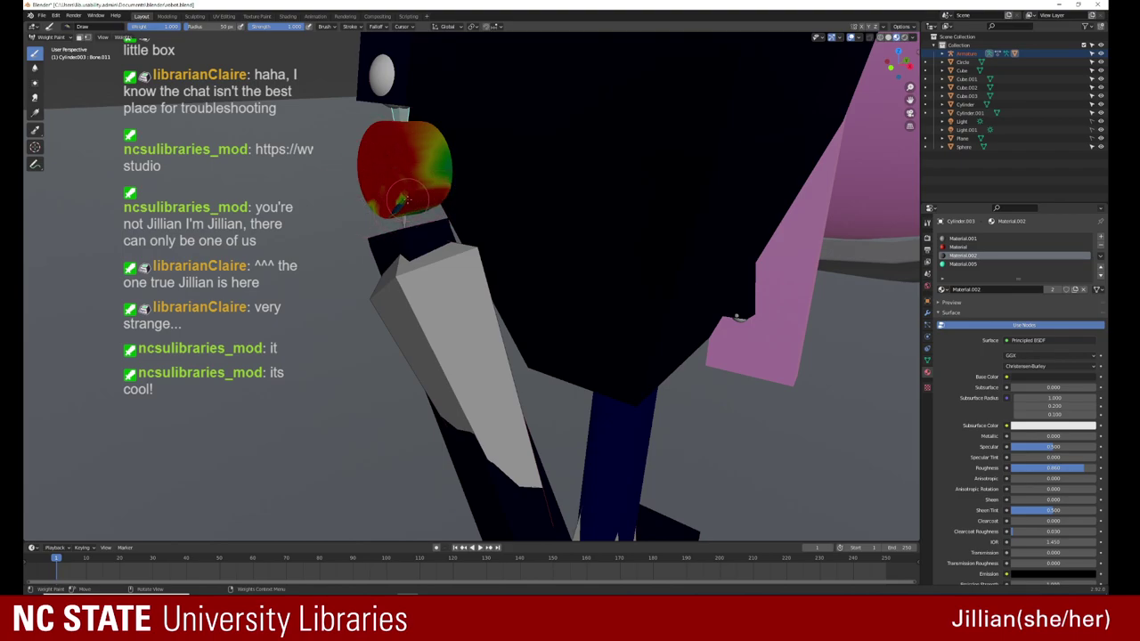
Step: Paint the lower rim, undo a spilled stroke, and repaint the remaining green patches red
middle_click_drag(392, 200, 606, 212)
left_click_drag(743, 234, 764, 240)
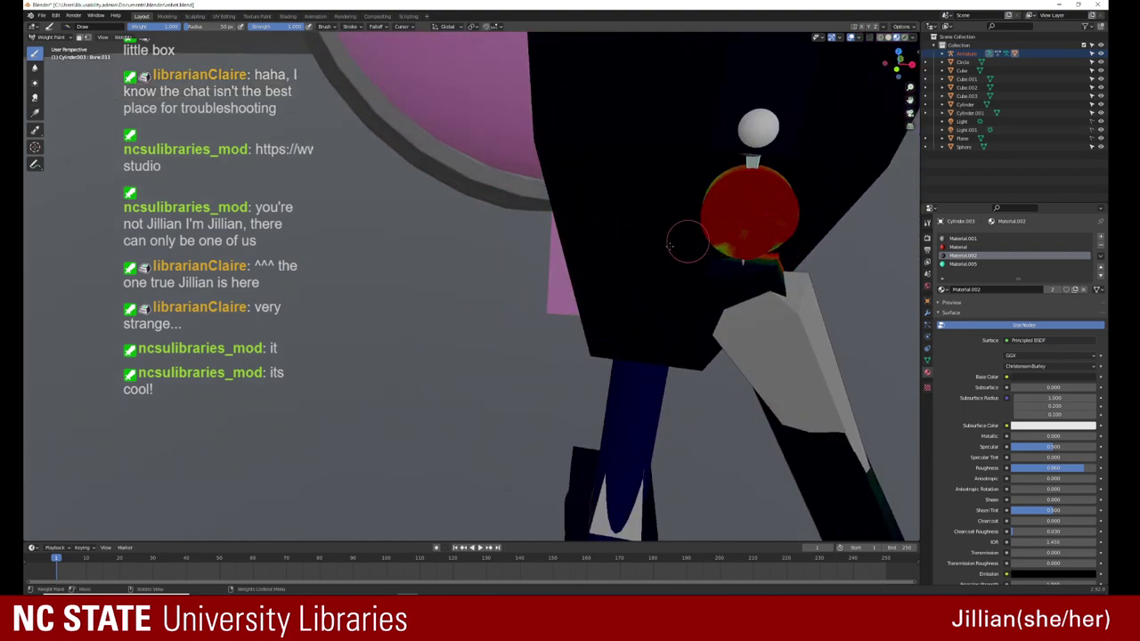
middle_click_drag(687, 241, 625, 247)
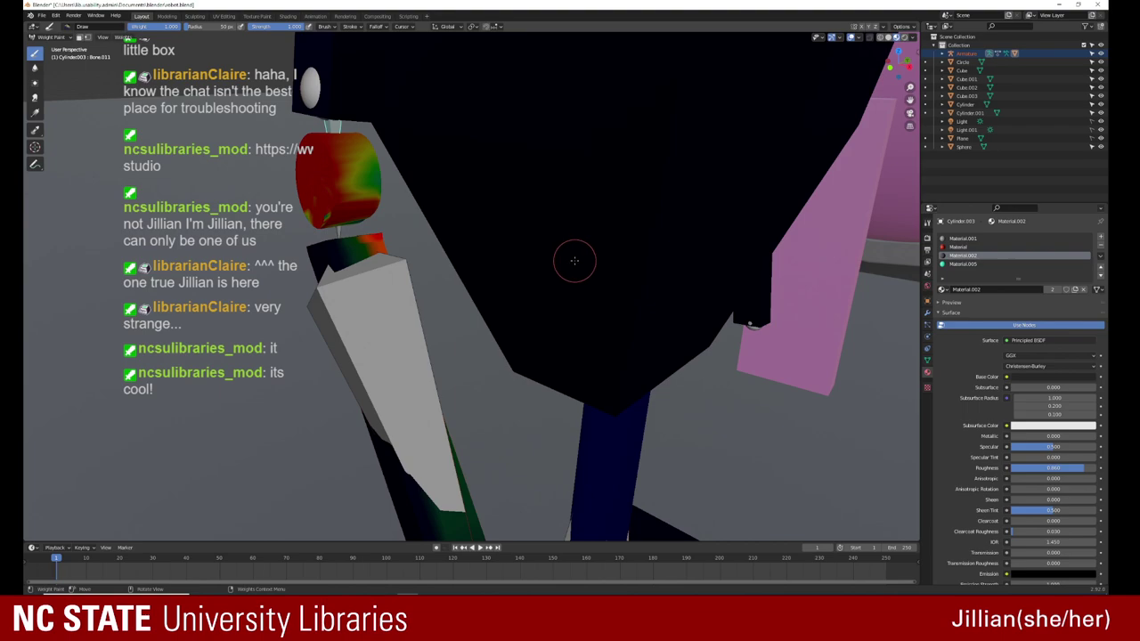
key("ctrl+z")
left_click_drag(325, 212, 358, 135)
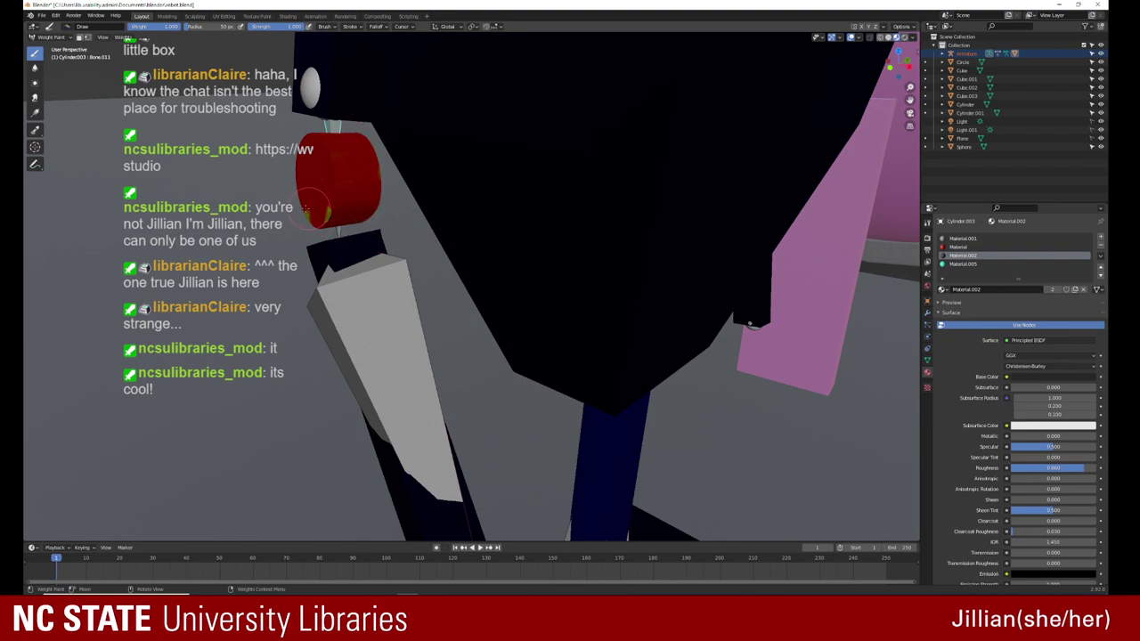
left_click_drag(339, 221, 334, 201)
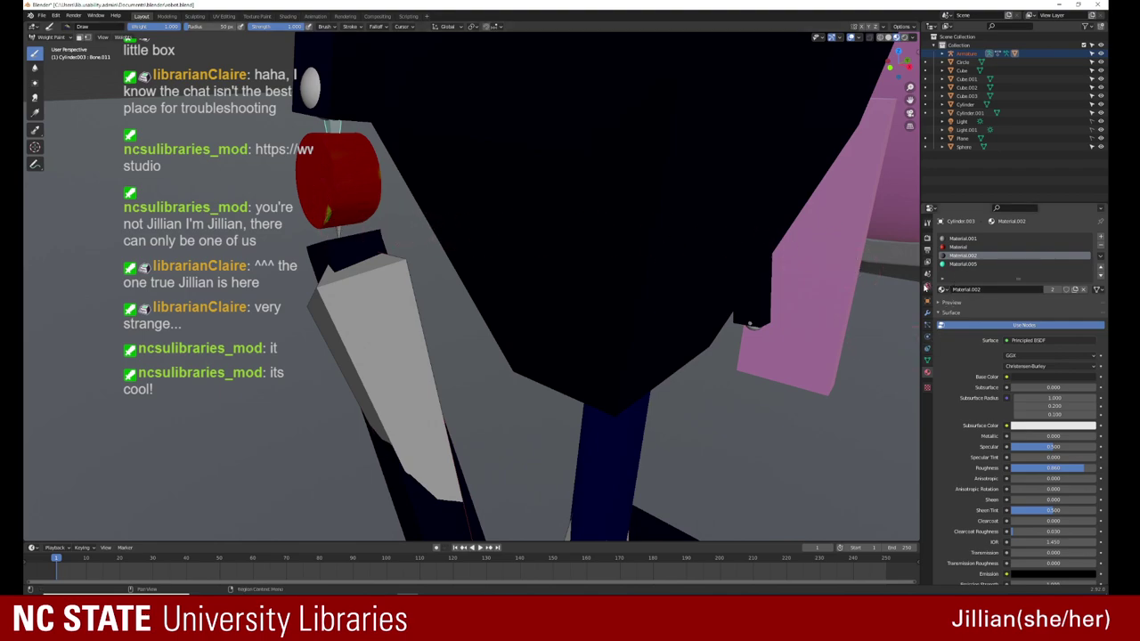
left_click(926, 306)
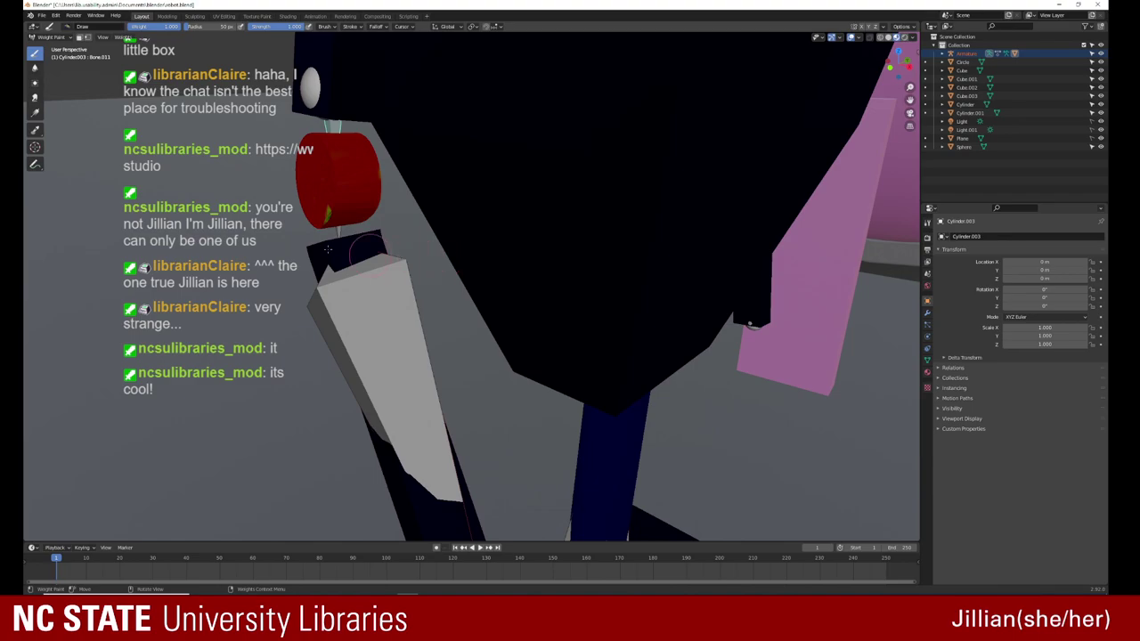
Step: Paint the cylinder fully red
scroll(289, 233, "up", 2)
scroll(289, 233, "up", 2)
scroll(289, 234, "up", 2)
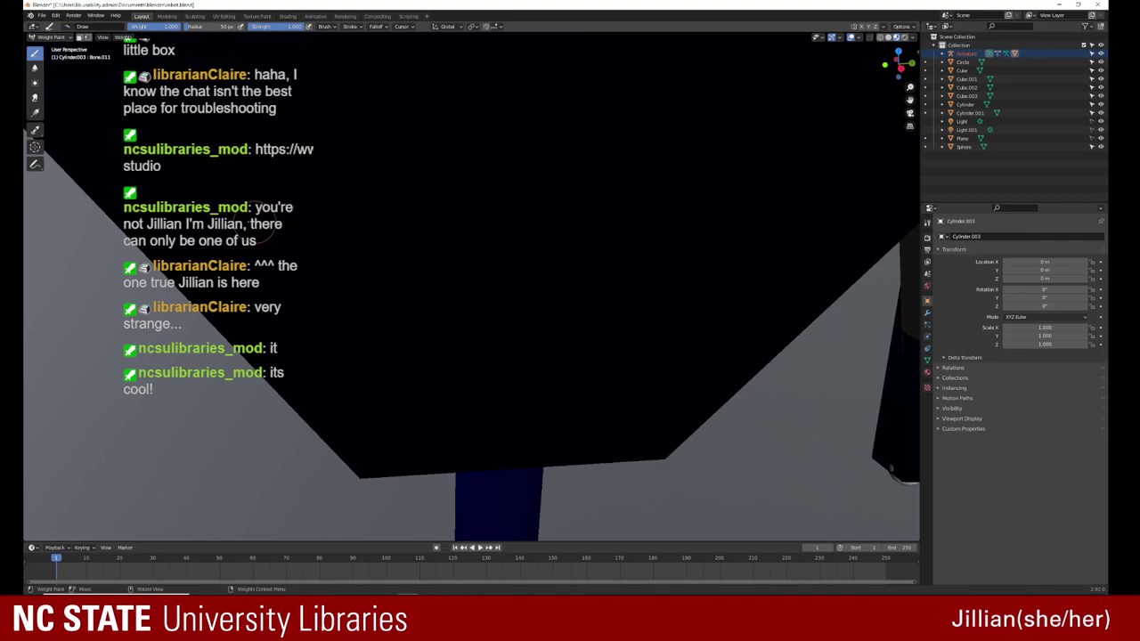
mouse_move(289, 221)
middle_mouse_down()
mouse_move(387, 253)
mouse_move(165, 197)
mouse_move(343, 185)
middle_mouse_up()
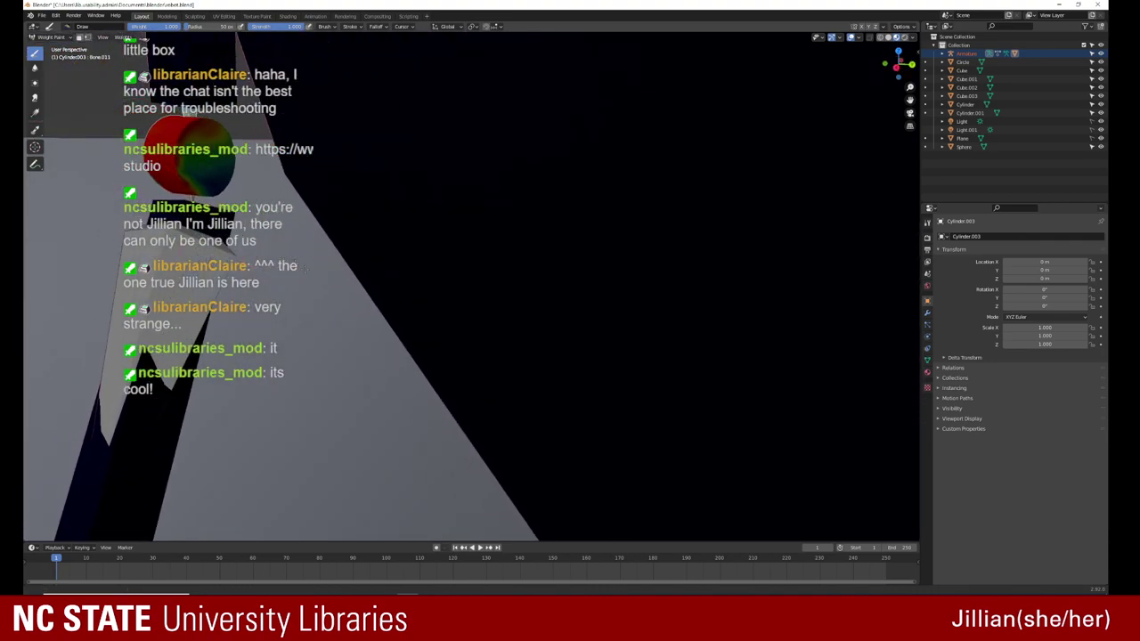
mouse_move(343, 185)
left_mouse_down()
mouse_move(334, 238)
mouse_move(355, 203)
left_mouse_up()
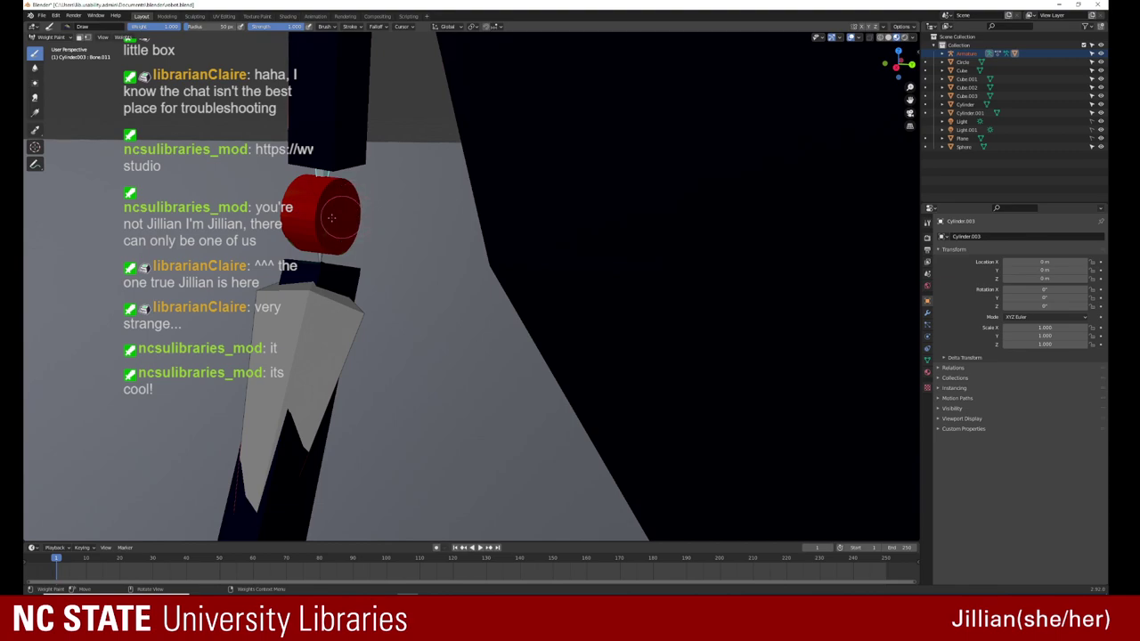
Step: Paint weight around the upper arm joint
middle_click_drag(289, 235, 480, 247)
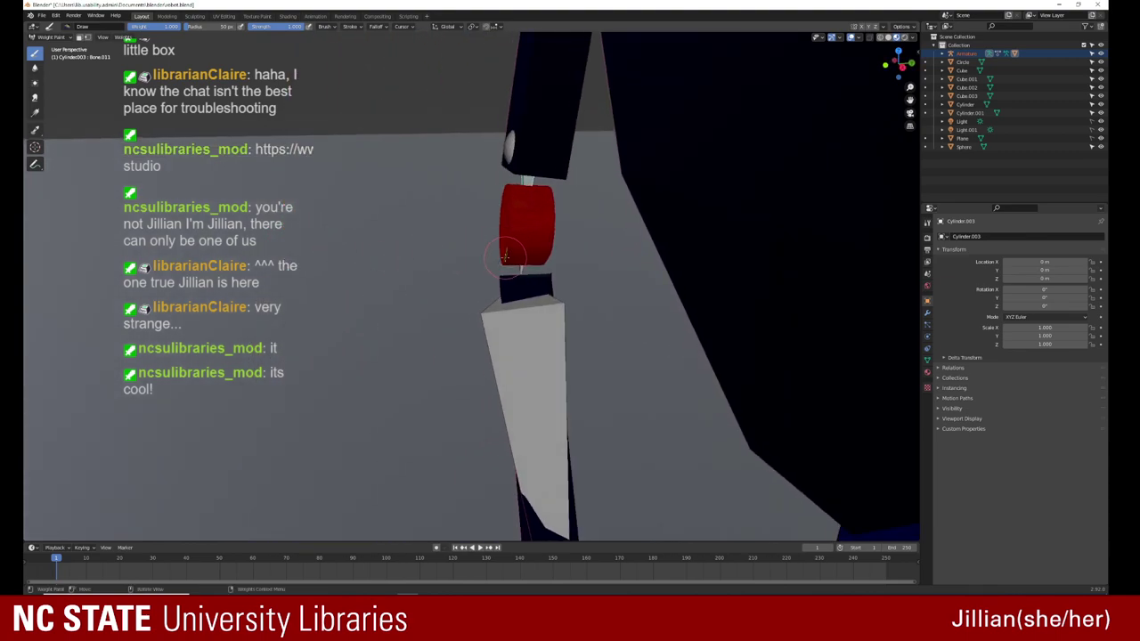
middle_click_drag(504, 256, 759, 254)
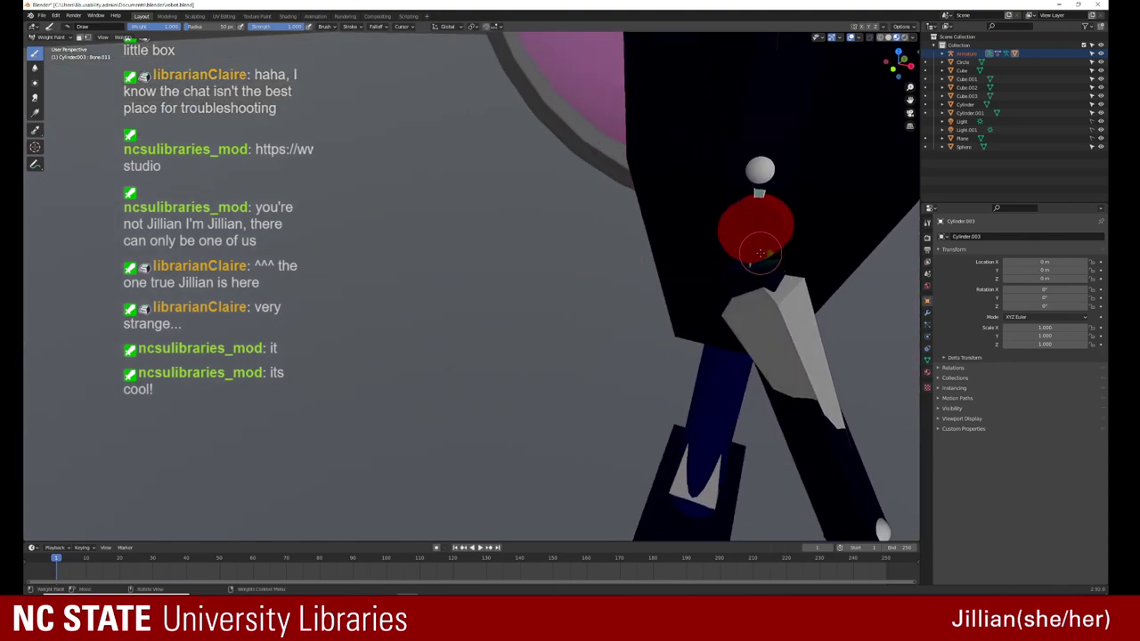
mouse_move(759, 254)
middle_mouse_down()
mouse_move(719, 245)
mouse_move(708, 268)
mouse_move(667, 229)
middle_mouse_up()
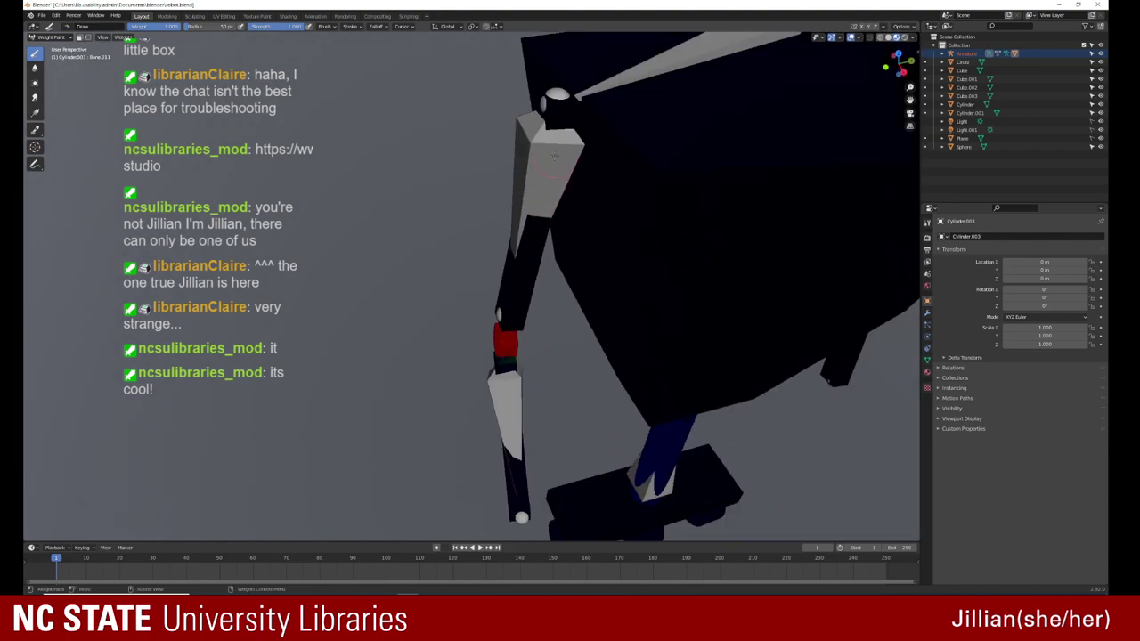
mouse_move(545, 153)
middle_mouse_down()
mouse_move(585, 187)
mouse_move(703, 227)
mouse_move(780, 279)
middle_mouse_up()
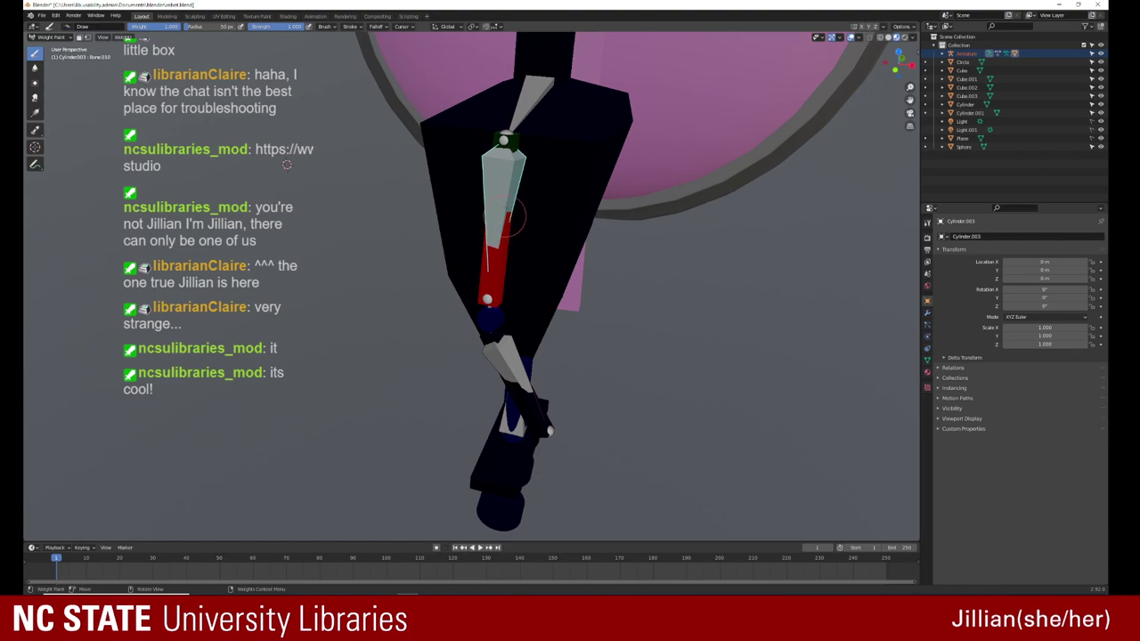
left_click_drag(516, 182, 504, 134)
Step: Make Bone.005 the painted bone and lower the weights on part of the arm
middle_click_drag(463, 168, 418, 125)
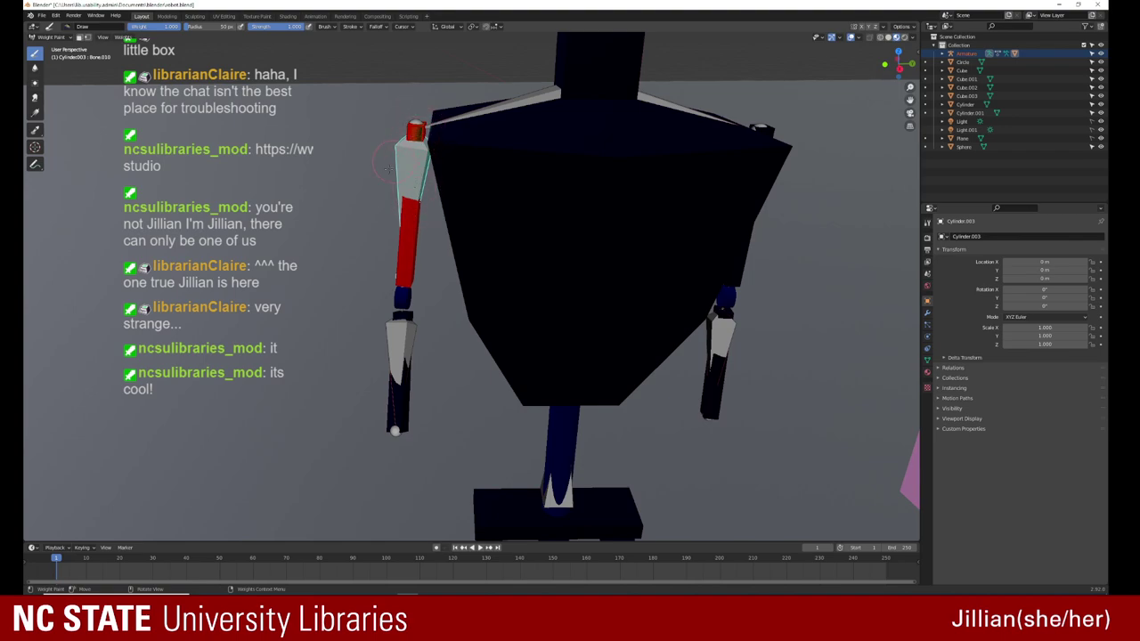
mouse_move(389, 167)
middle_mouse_down()
mouse_move(556, 159)
mouse_move(402, 166)
middle_mouse_up()
middle_click_drag(369, 140, 432, 236)
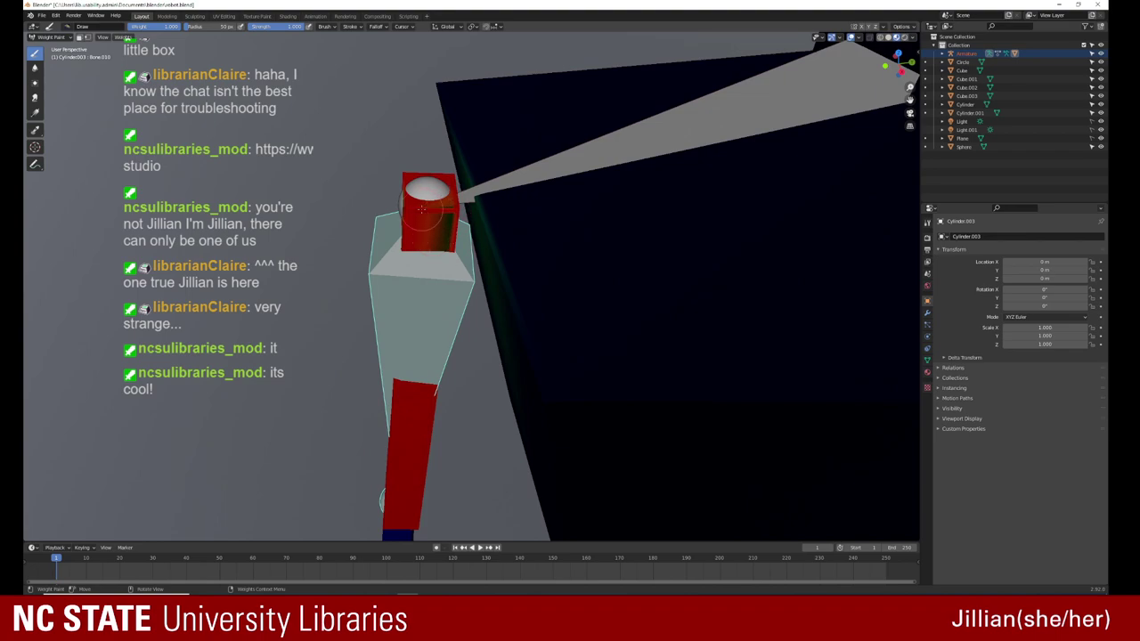
mouse_move(450, 217)
middle_mouse_down()
mouse_move(360, 238)
mouse_move(480, 236)
mouse_move(592, 273)
middle_mouse_up()
mouse_move(715, 300)
middle_mouse_down()
mouse_move(485, 258)
mouse_move(496, 267)
middle_mouse_up()
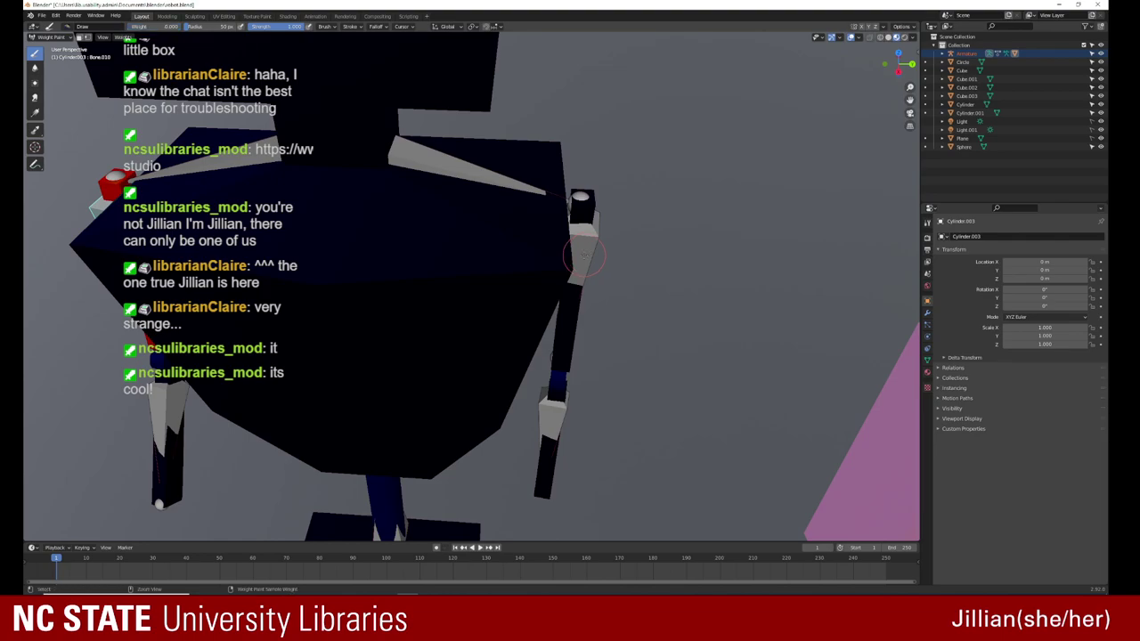
left_click(583, 256, "ctrl")
middle_click_drag(583, 258, 574, 263)
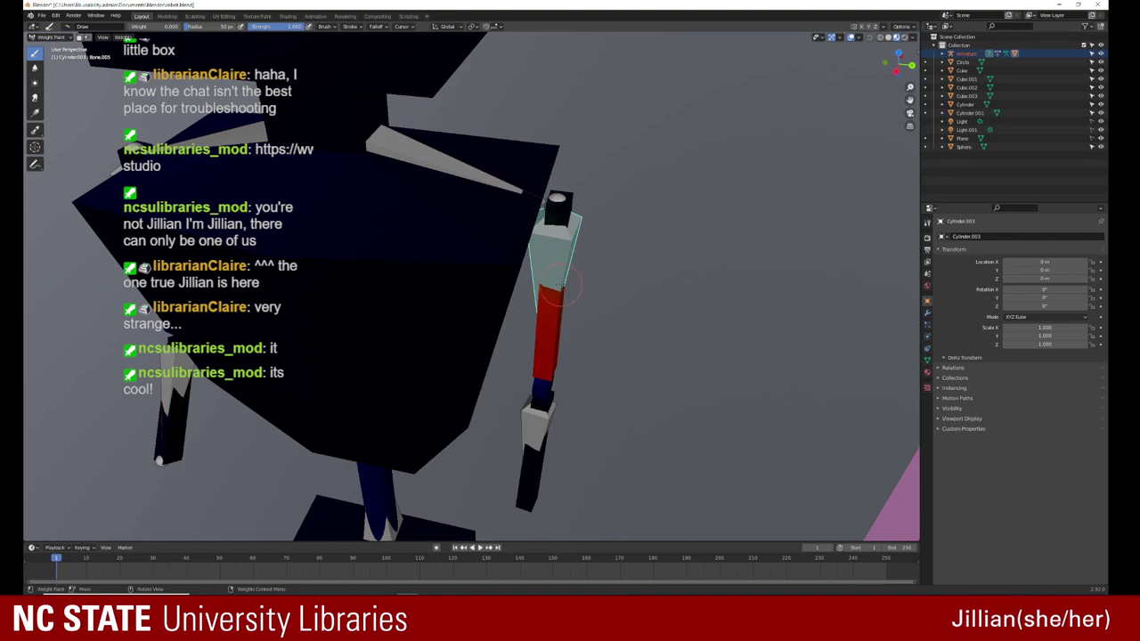
left_click_drag(560, 285, 559, 197)
Step: At weight 1.000, paint the arm's green streaks and top cube to full weight
left_click_drag(142, 26, 178, 26)
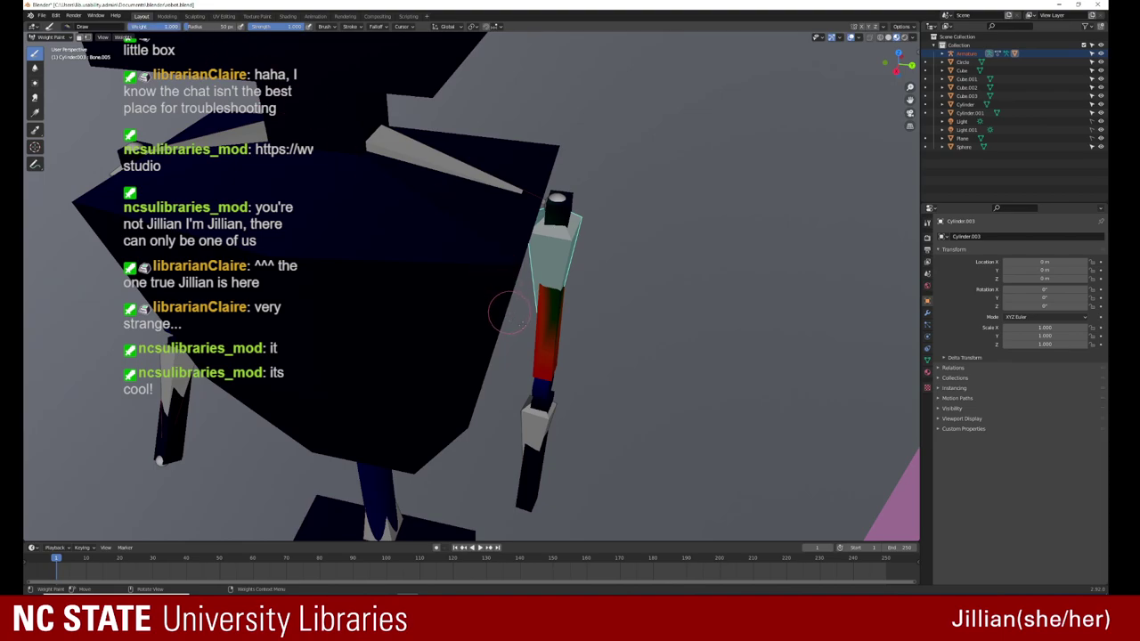
left_click_drag(555, 303, 568, 280)
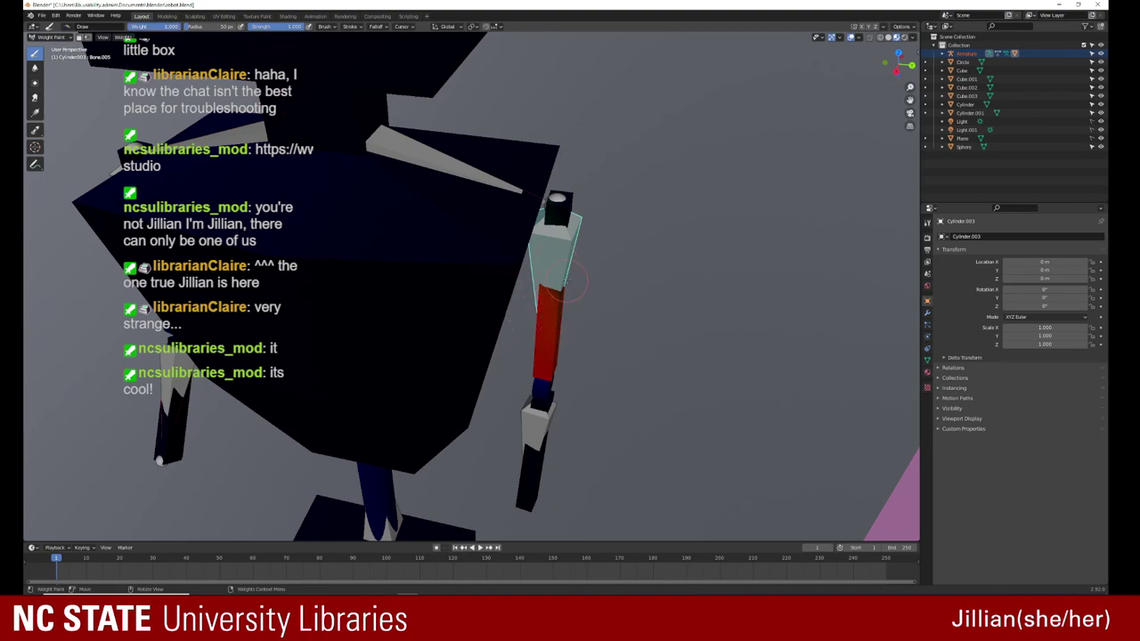
mouse_move(556, 209)
left_mouse_down()
mouse_move(569, 201)
mouse_move(550, 230)
left_mouse_up()
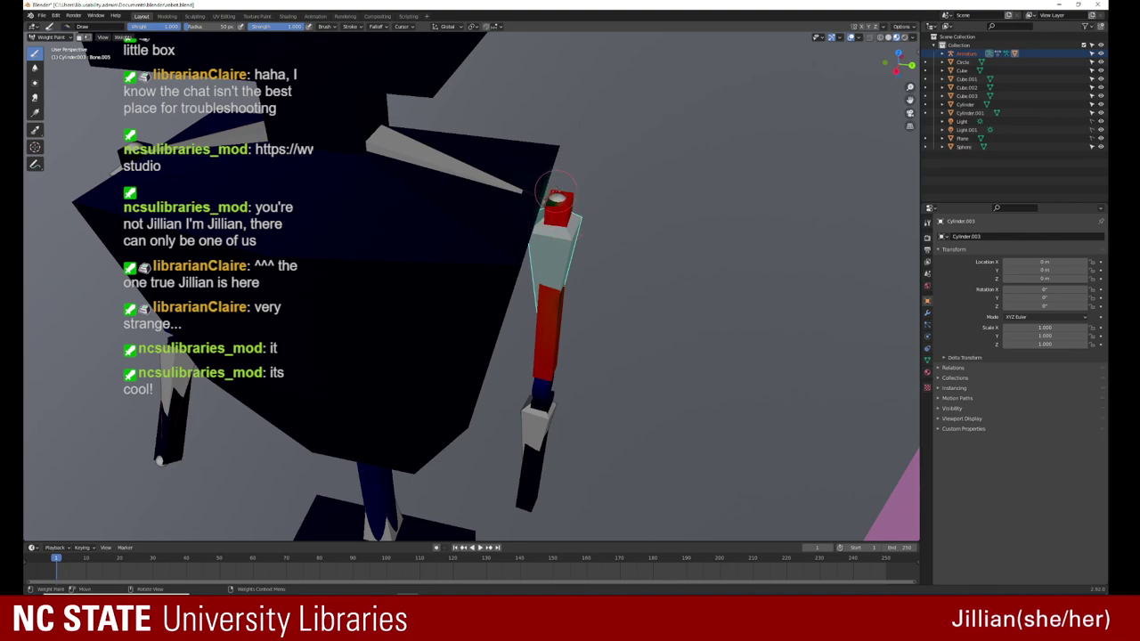
Step: Erase stray weight from the torso edge beside the arm
middle_click_drag(555, 246, 391, 232)
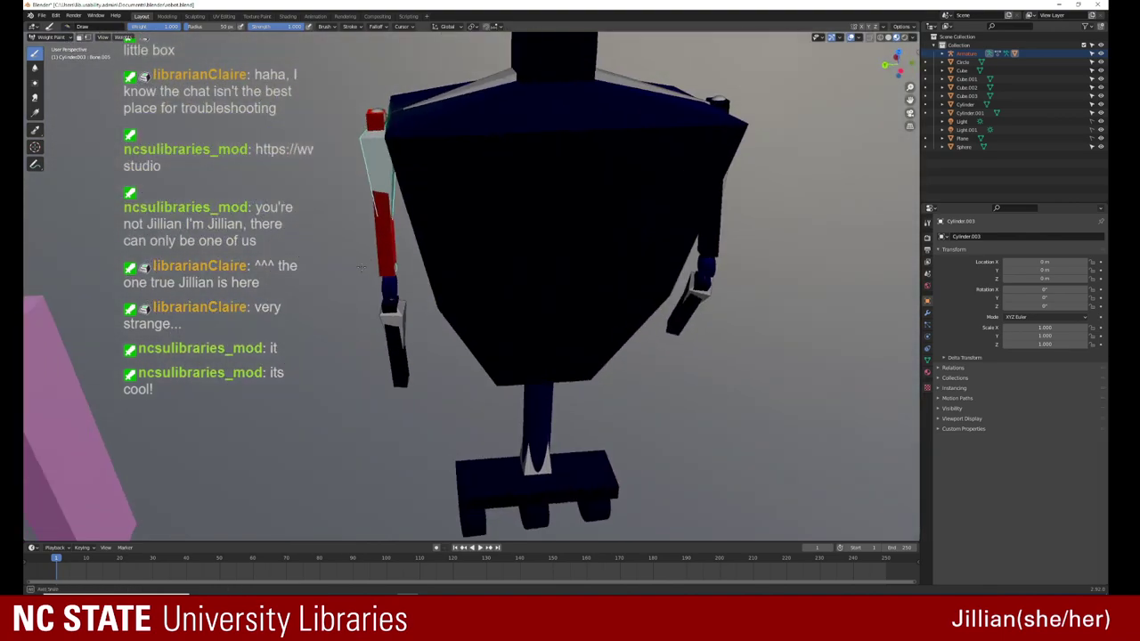
scroll(391, 231, "down", 2)
scroll(391, 231, "up", 5)
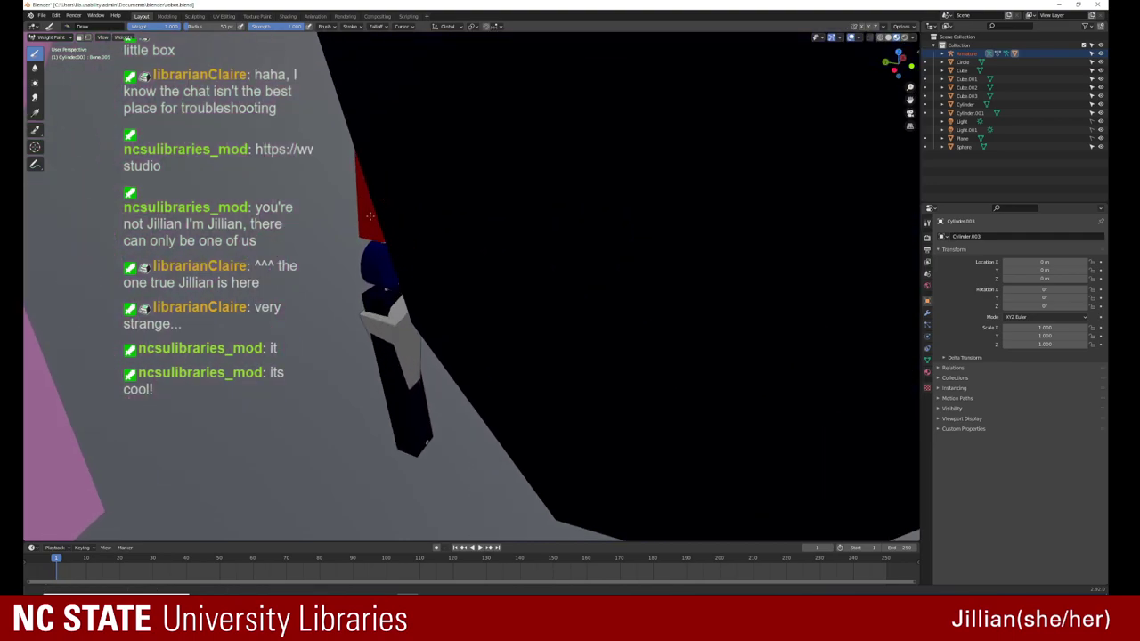
mouse_move(392, 231)
middle_mouse_down()
mouse_move(495, 69)
mouse_move(524, 296)
mouse_move(503, 332)
middle_mouse_up()
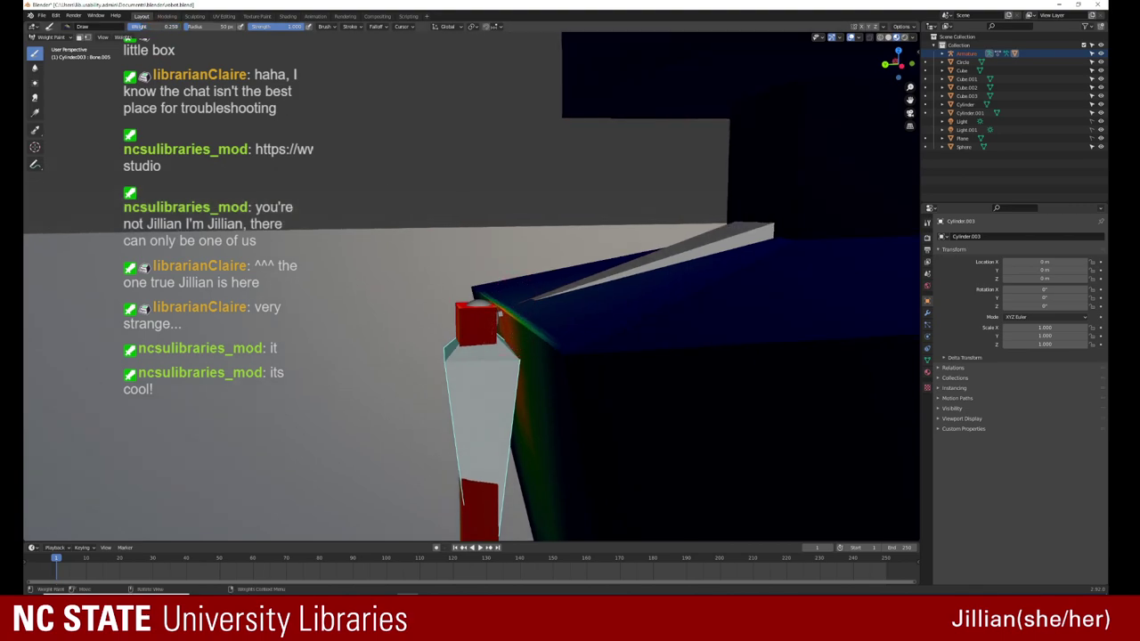
left_click_drag(507, 334, 519, 358)
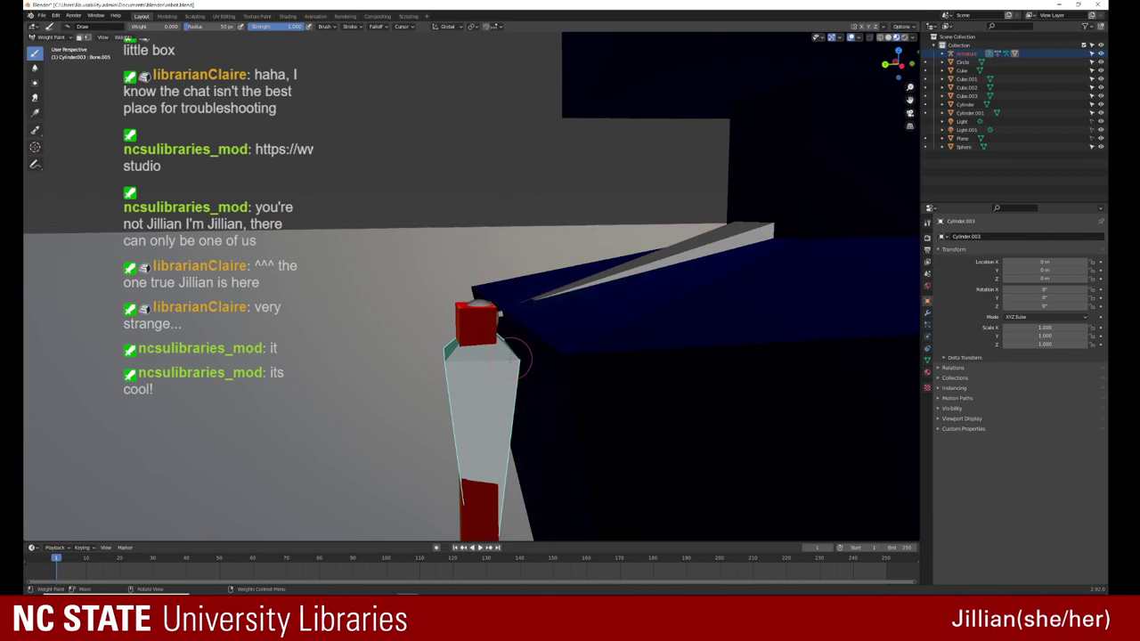
mouse_move(453, 283)
middle_mouse_down()
mouse_move(467, 302)
mouse_move(653, 311)
mouse_move(643, 318)
mouse_move(560, 267)
mouse_move(552, 308)
middle_mouse_up()
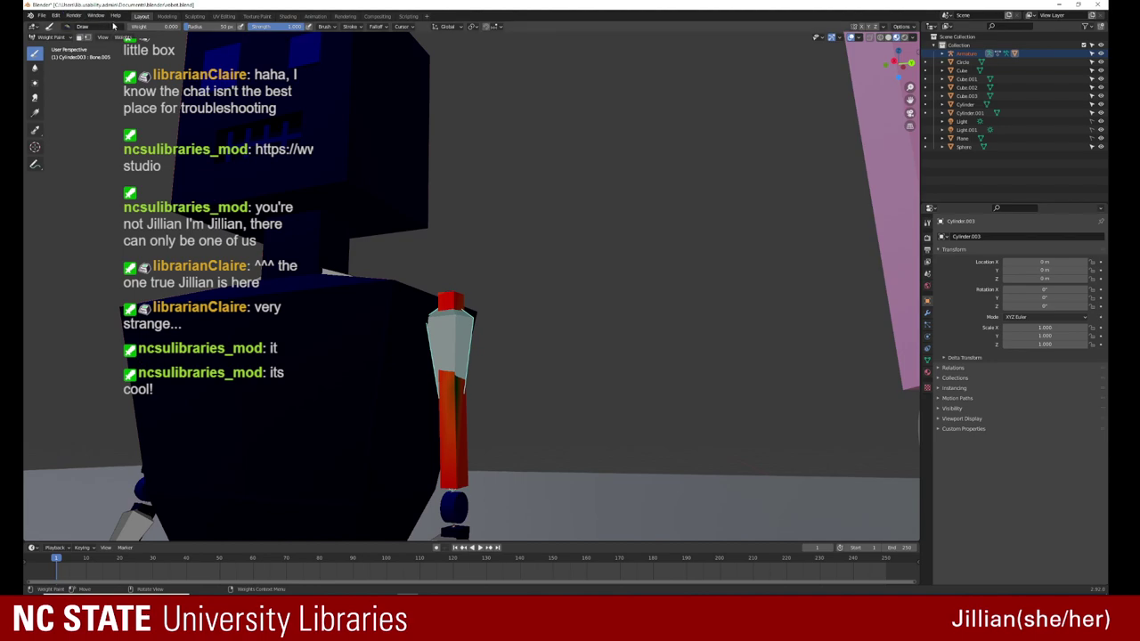
Step: Paint the lower arm at full weight 1.000
left_click_drag(151, 29, 183, 29)
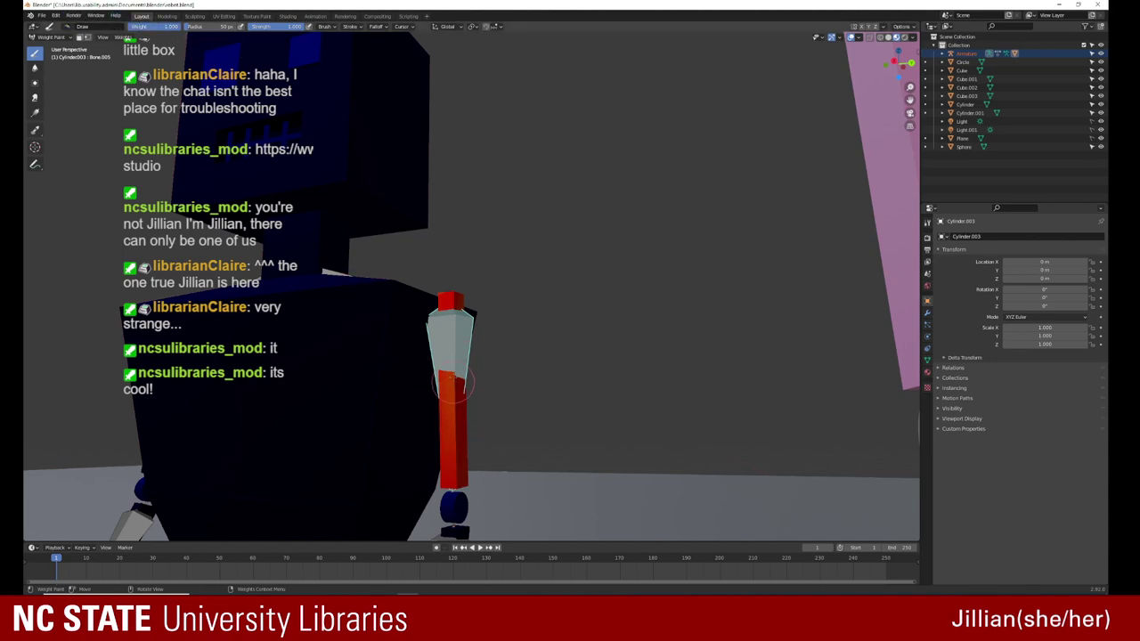
left_click_drag(456, 303, 450, 463)
mouse_move(451, 463)
middle_mouse_down()
mouse_move(450, 434)
mouse_move(439, 431)
mouse_move(464, 392)
middle_mouse_up()
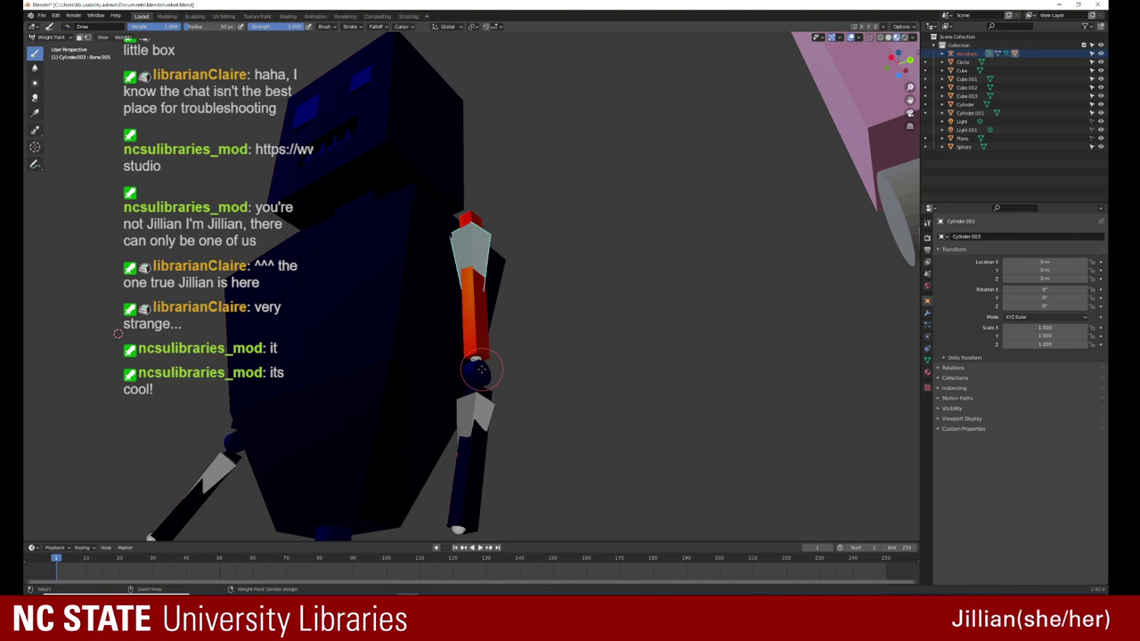
Step: Switch to Bone.007 and paint the arm's joint cylinder at full weight 1.0
left_click(480, 369, "ctrl")
mouse_move(481, 369)
middle_mouse_down()
mouse_move(465, 382)
mouse_move(471, 407)
mouse_move(491, 400)
mouse_move(484, 407)
mouse_move(465, 263)
mouse_move(556, 388)
middle_mouse_up()
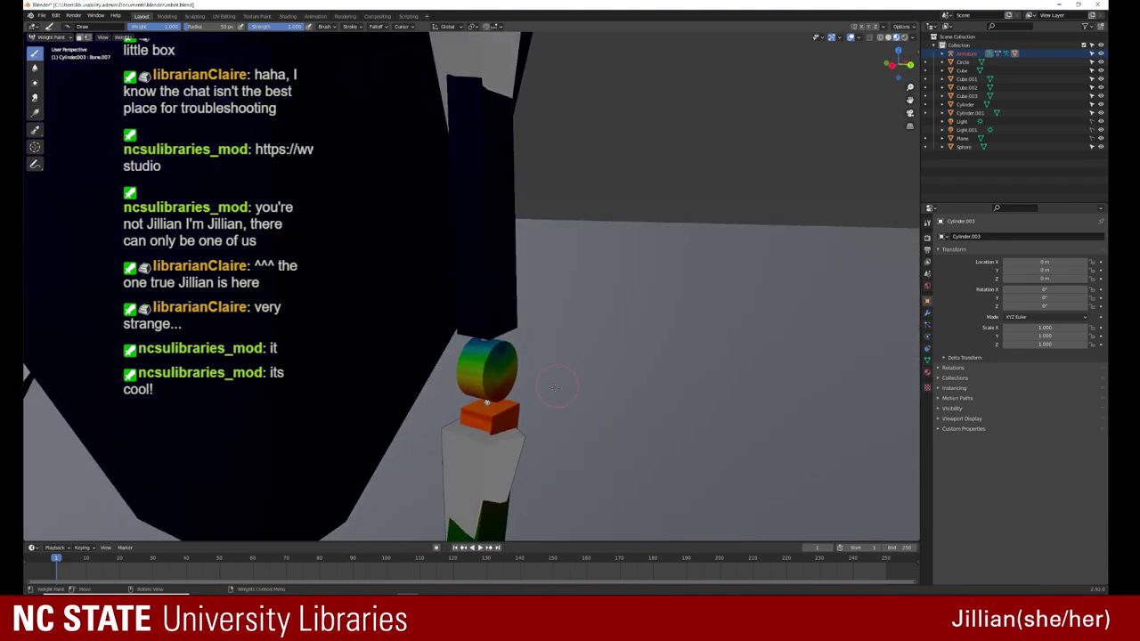
left_click_drag(502, 357, 495, 351)
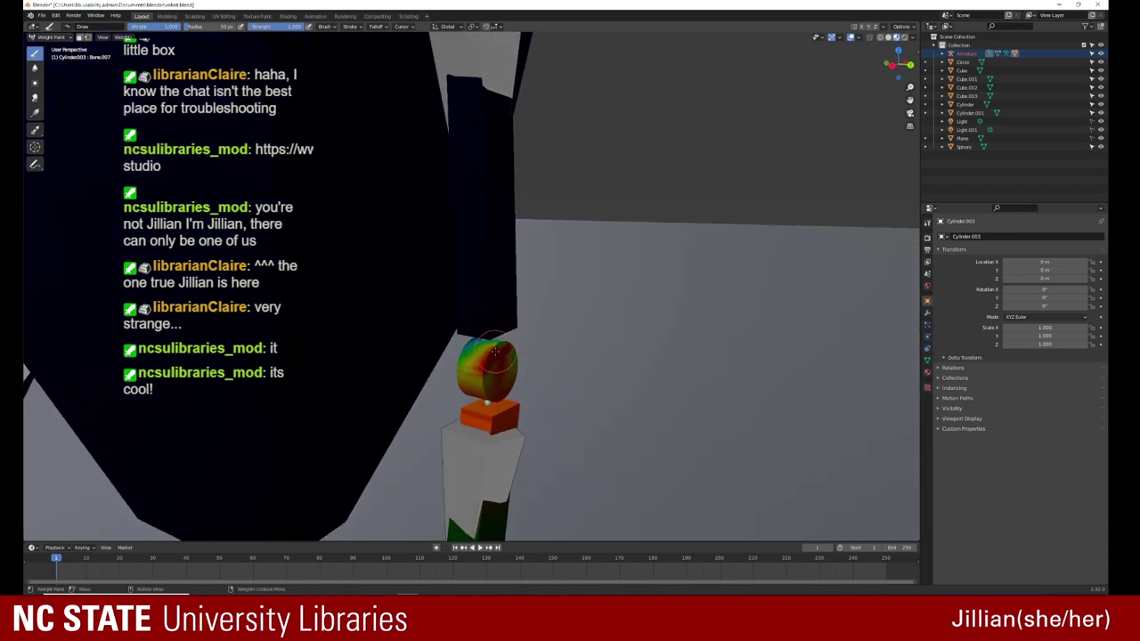
middle_click_drag(490, 363, 515, 336)
mouse_move(515, 337)
left_mouse_down()
mouse_move(508, 312)
mouse_move(525, 323)
mouse_move(524, 339)
mouse_move(486, 337)
mouse_move(498, 314)
mouse_move(515, 346)
mouse_move(536, 330)
left_mouse_up()
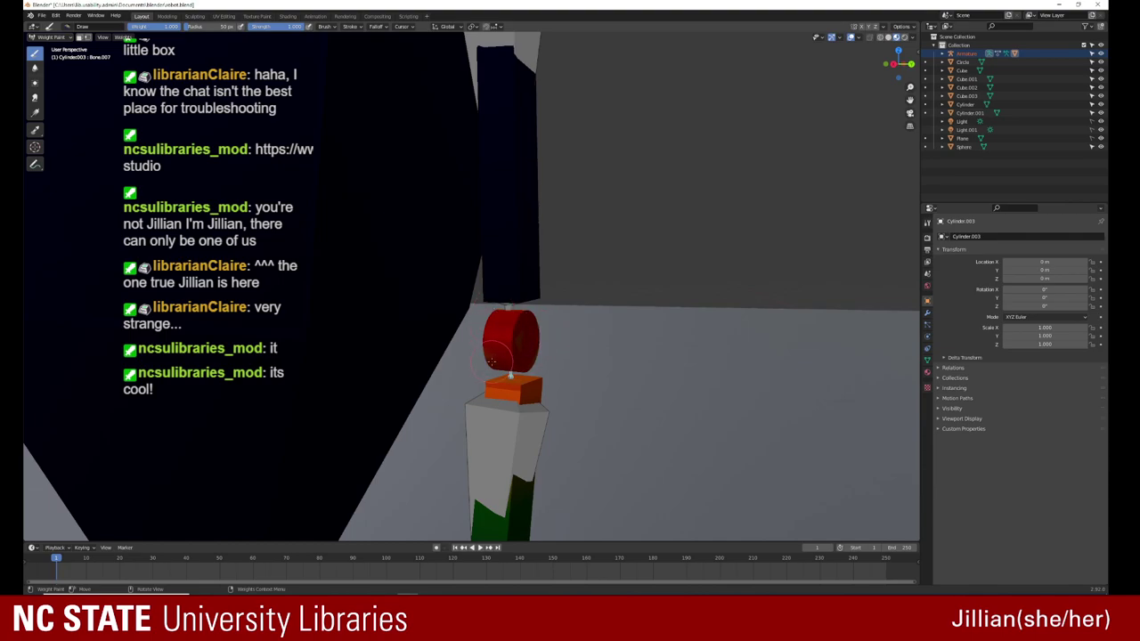
mouse_move(509, 355)
middle_mouse_down()
mouse_move(292, 365)
mouse_move(403, 328)
middle_mouse_up()
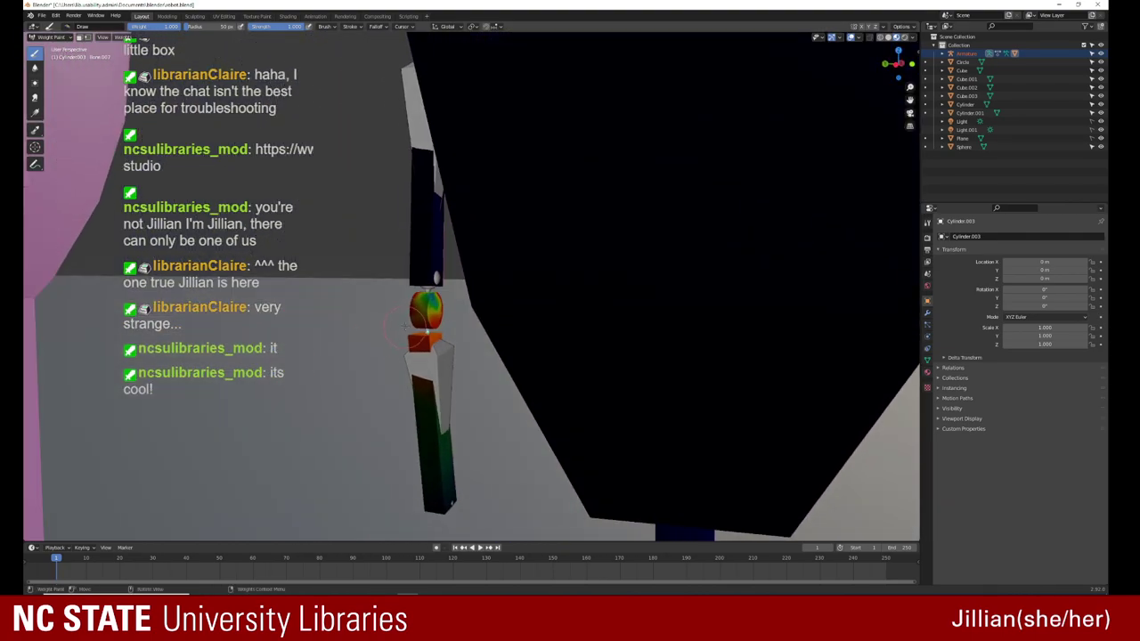
left_click_drag(426, 307, 424, 301)
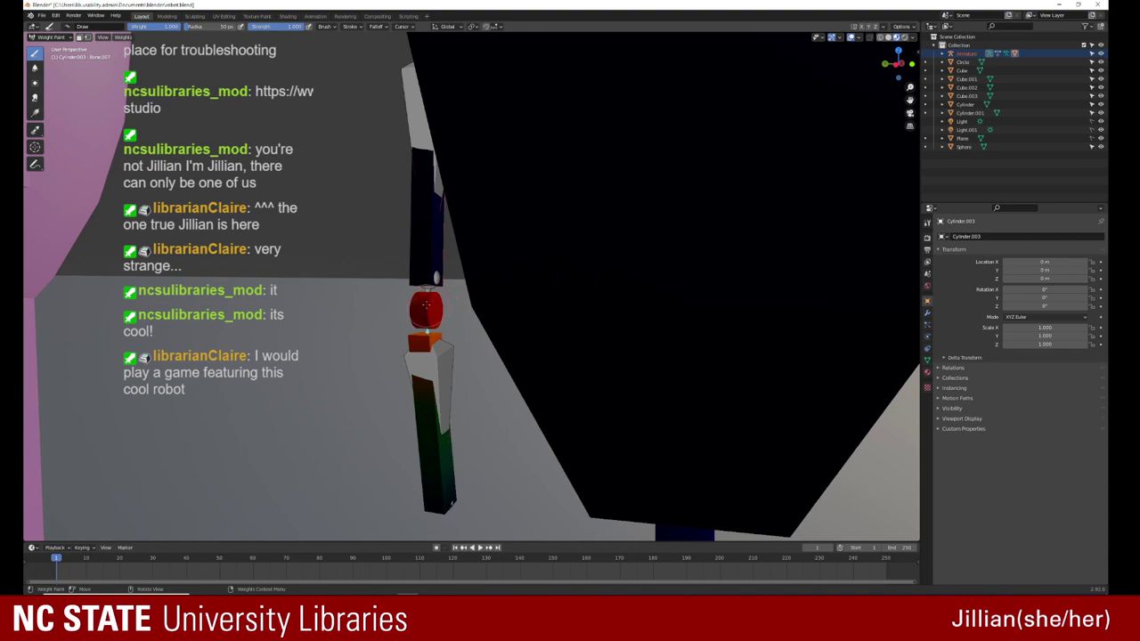
mouse_move(425, 307)
middle_mouse_down()
mouse_move(872, 90)
mouse_move(218, 352)
mouse_move(285, 332)
middle_mouse_up()
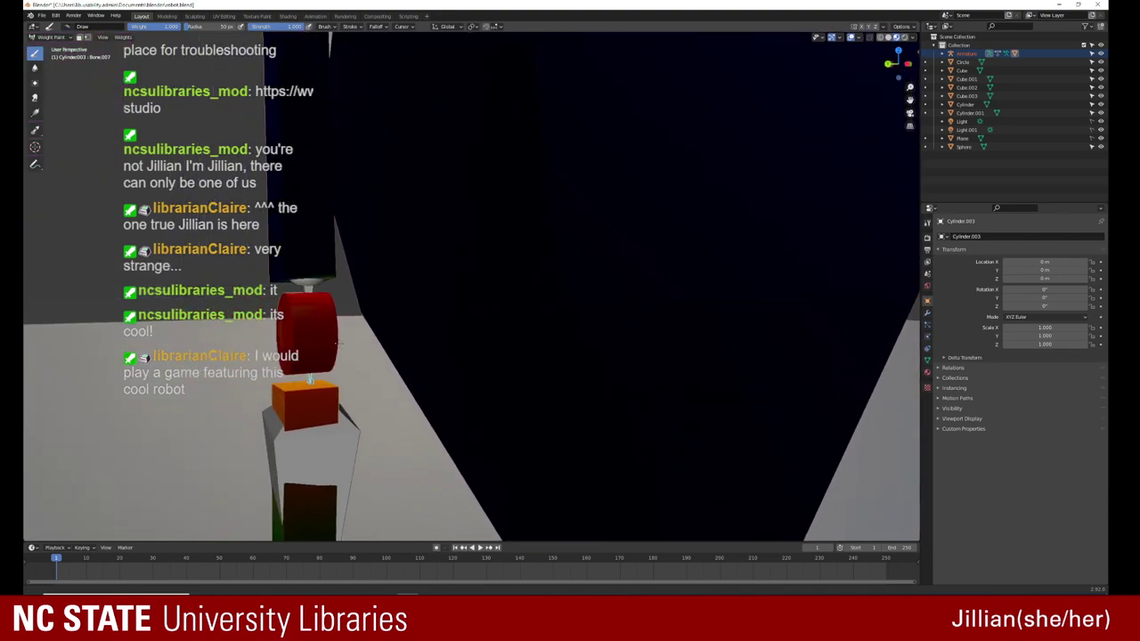
middle_click_drag(197, 332, 294, 303)
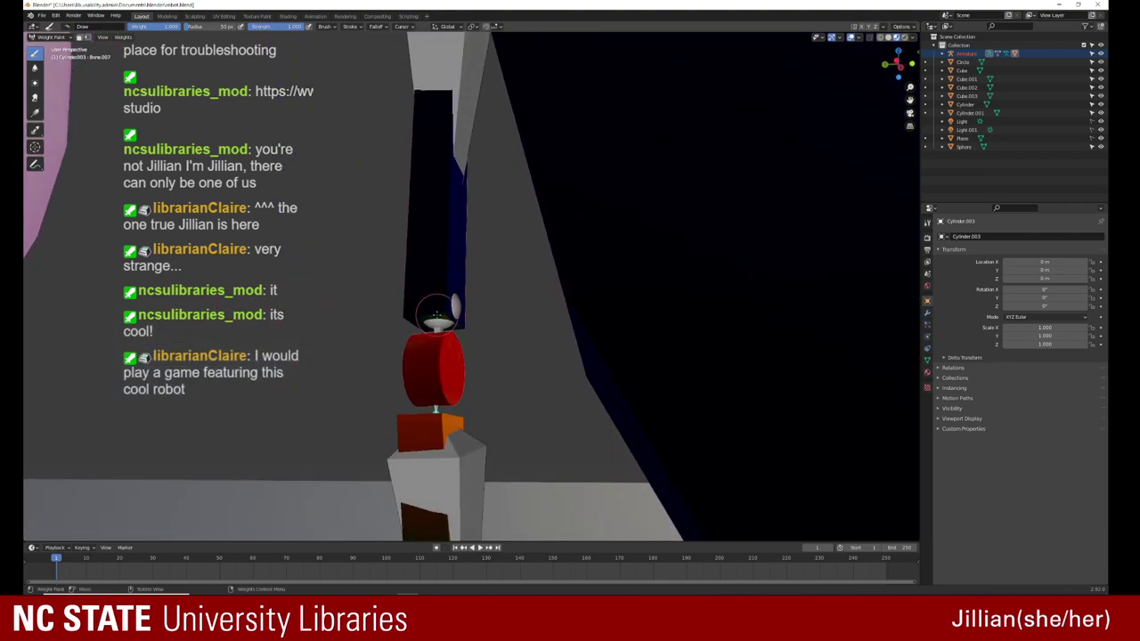
Step: Erase Bone.007 weight from the block beneath the joint cylinder
middle_click_drag(411, 412, 415, 439)
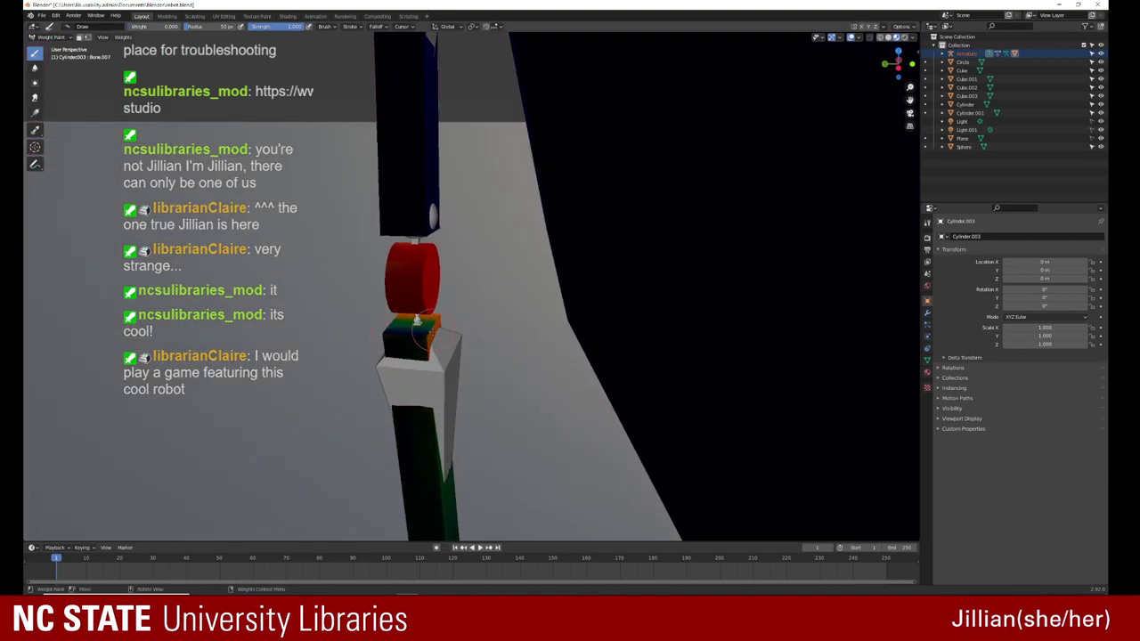
mouse_move(390, 310)
middle_mouse_down()
mouse_move(420, 347)
mouse_move(210, 504)
middle_mouse_up()
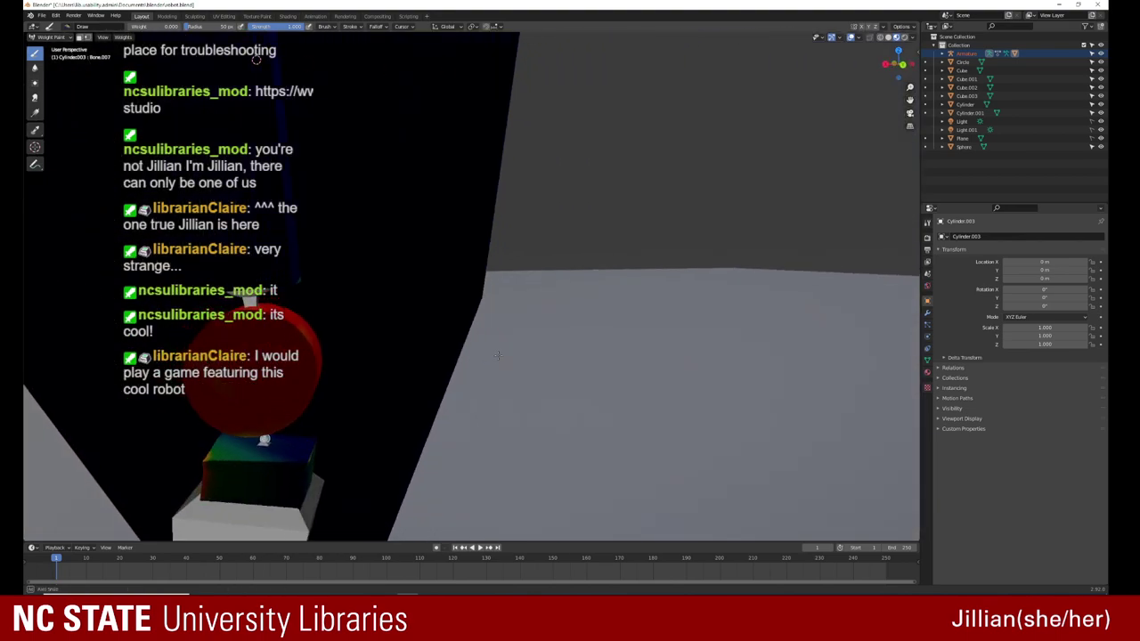
mouse_move(210, 504)
left_mouse_down()
mouse_move(224, 457)
mouse_move(262, 439)
mouse_move(317, 462)
left_mouse_up()
middle_click_drag(307, 459, 409, 454)
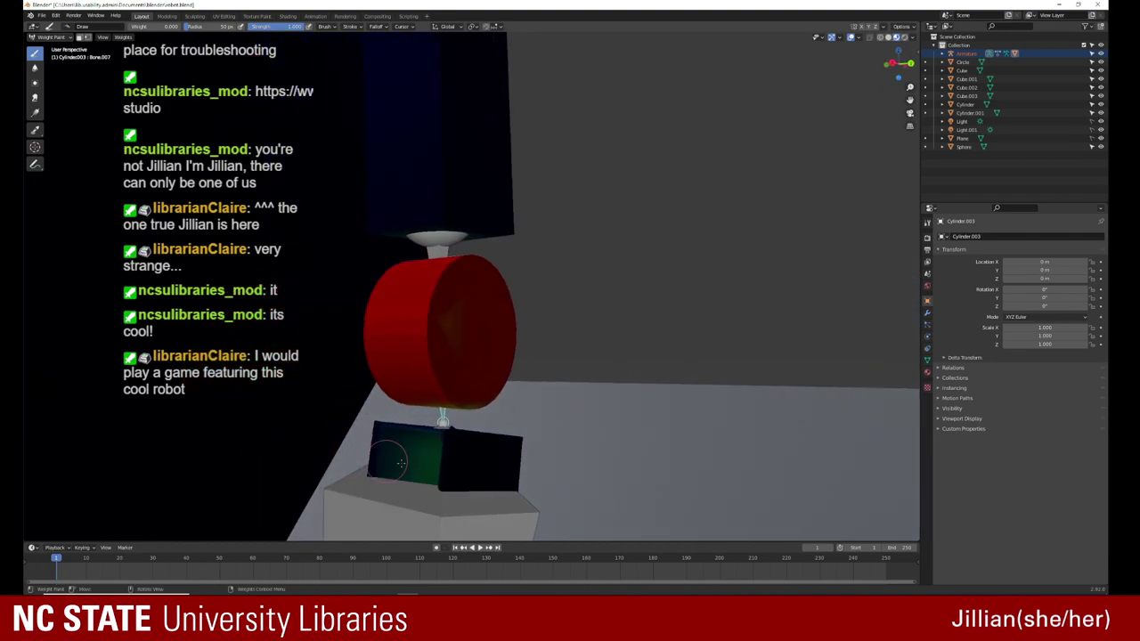
mouse_move(446, 448)
left_mouse_down()
mouse_move(395, 456)
mouse_move(452, 463)
left_mouse_up()
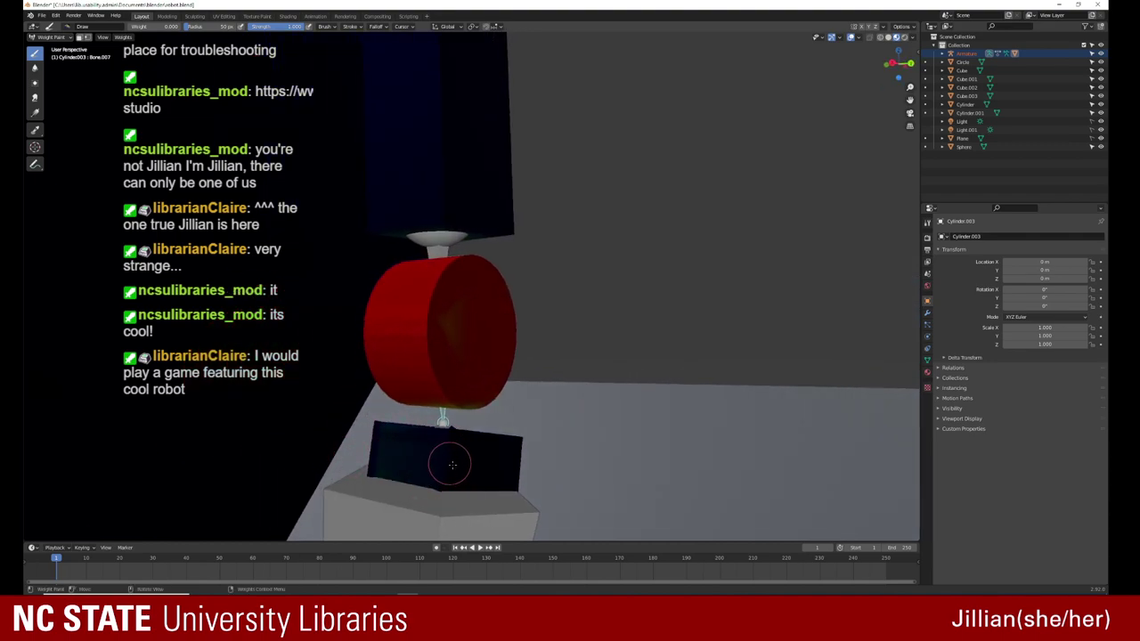
middle_click_drag(397, 513, 88, 250)
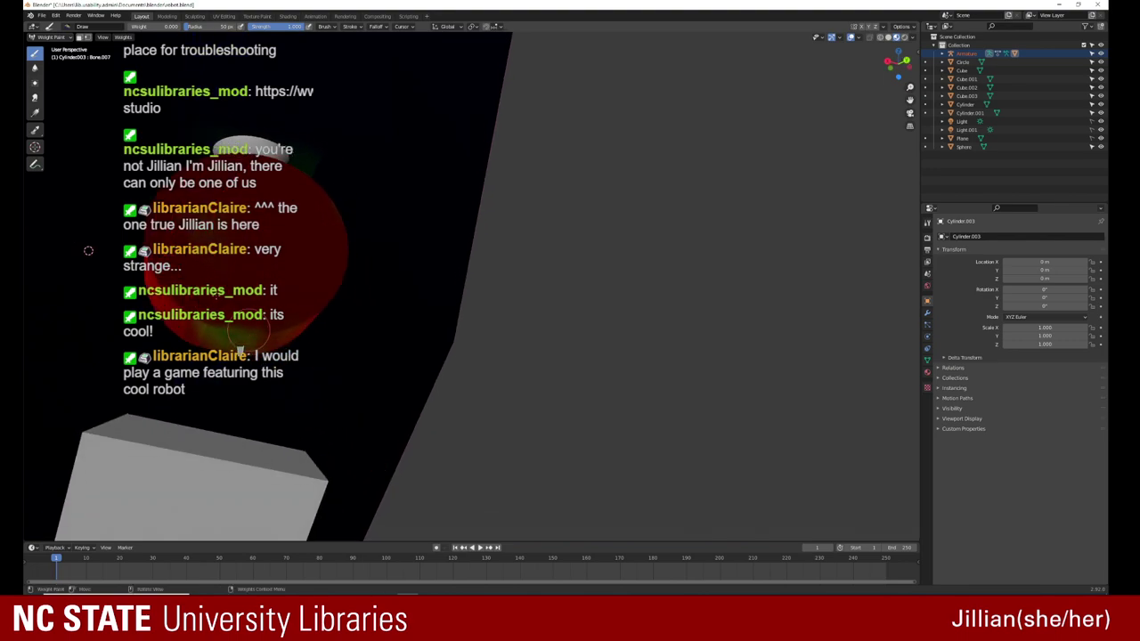
Step: Switch painting to Bone.008 for the lower arm with brush weight 1.000
left_click_drag(153, 26, 160, 27)
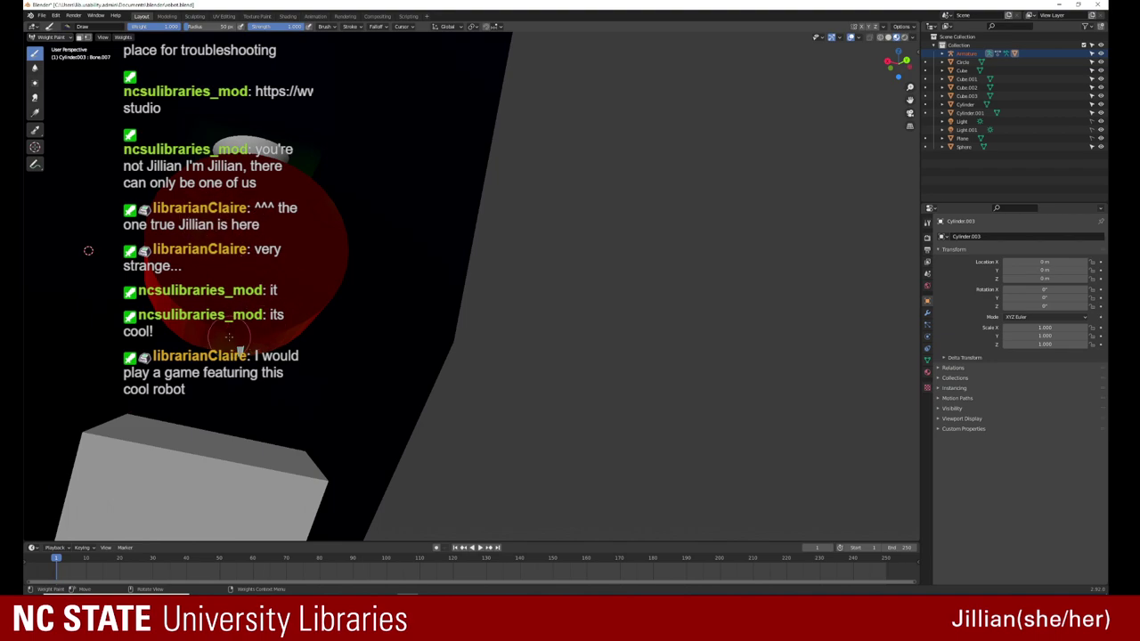
mouse_move(88, 250)
middle_mouse_down()
mouse_move(382, 313)
mouse_move(270, 338)
mouse_move(271, 66)
middle_mouse_up()
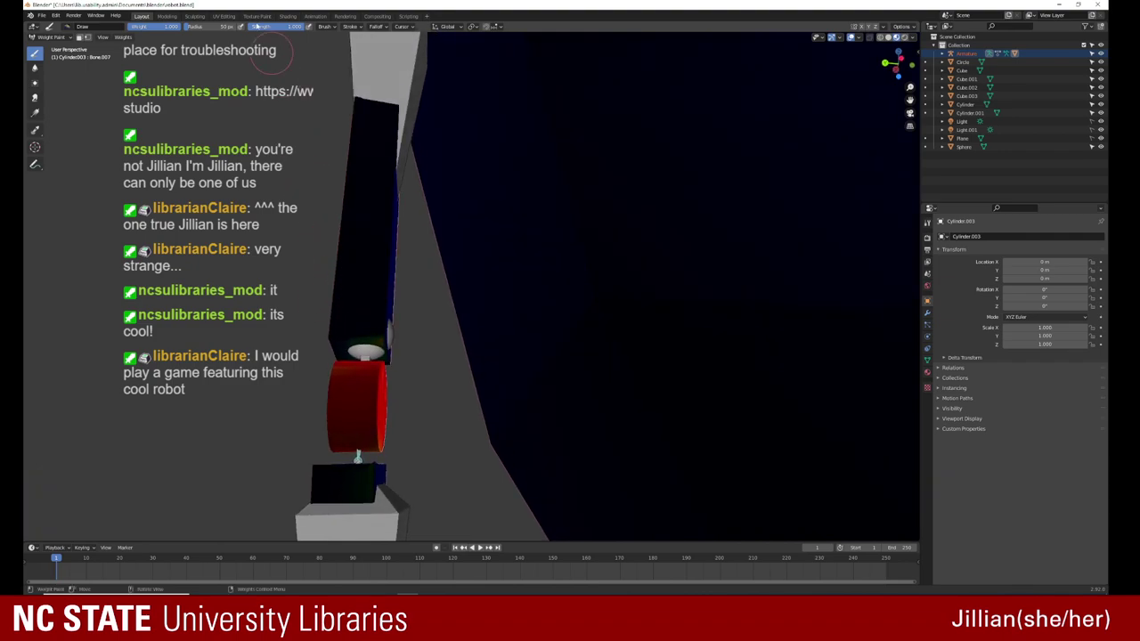
left_click_drag(161, 28, 124, 28)
mouse_move(389, 347)
middle_mouse_down()
mouse_move(467, 368)
mouse_move(526, 414)
middle_mouse_up()
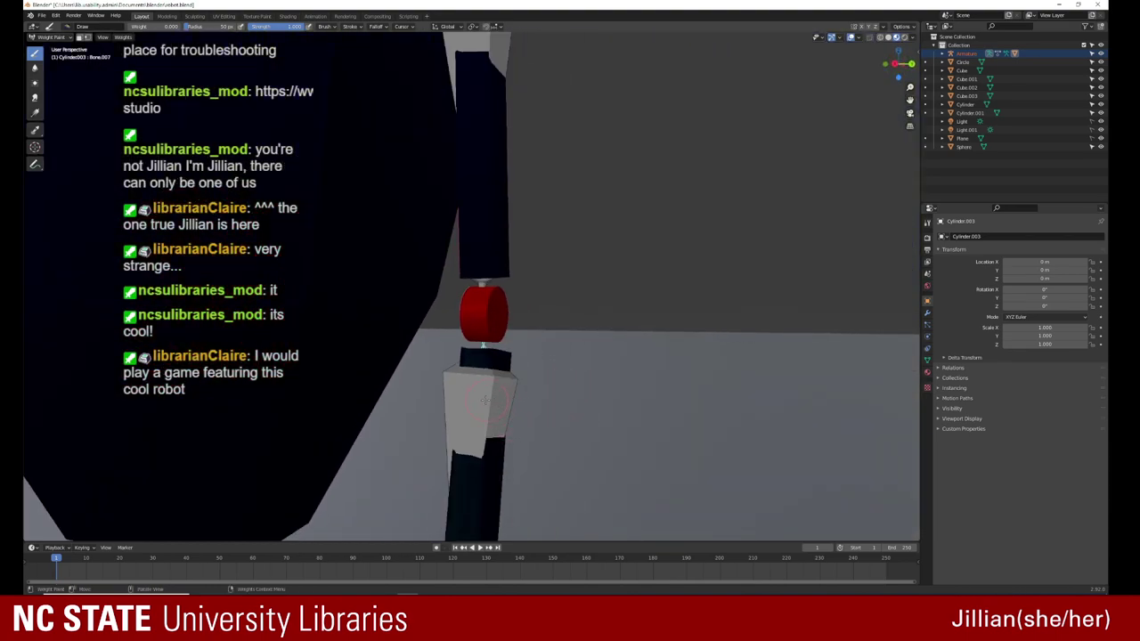
left_click(482, 399, "ctrl")
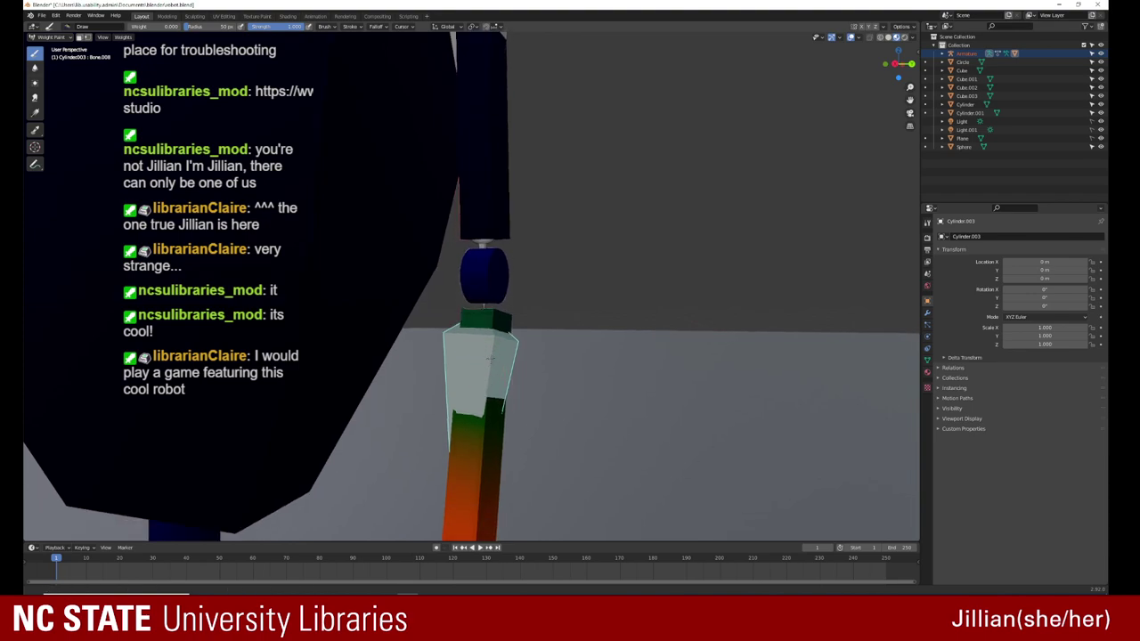
middle_click_drag(481, 402, 445, 267)
left_click_drag(161, 26, 186, 26)
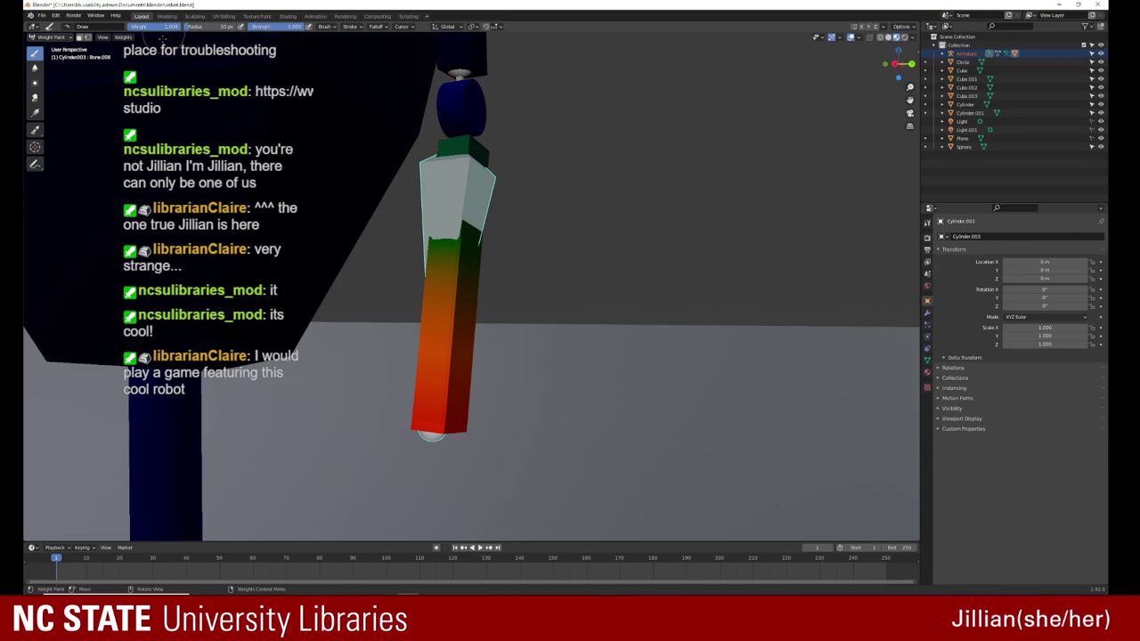
Step: Try the Modeling and UV Editing workspaces and Weight Paint mode there
left_click(167, 16)
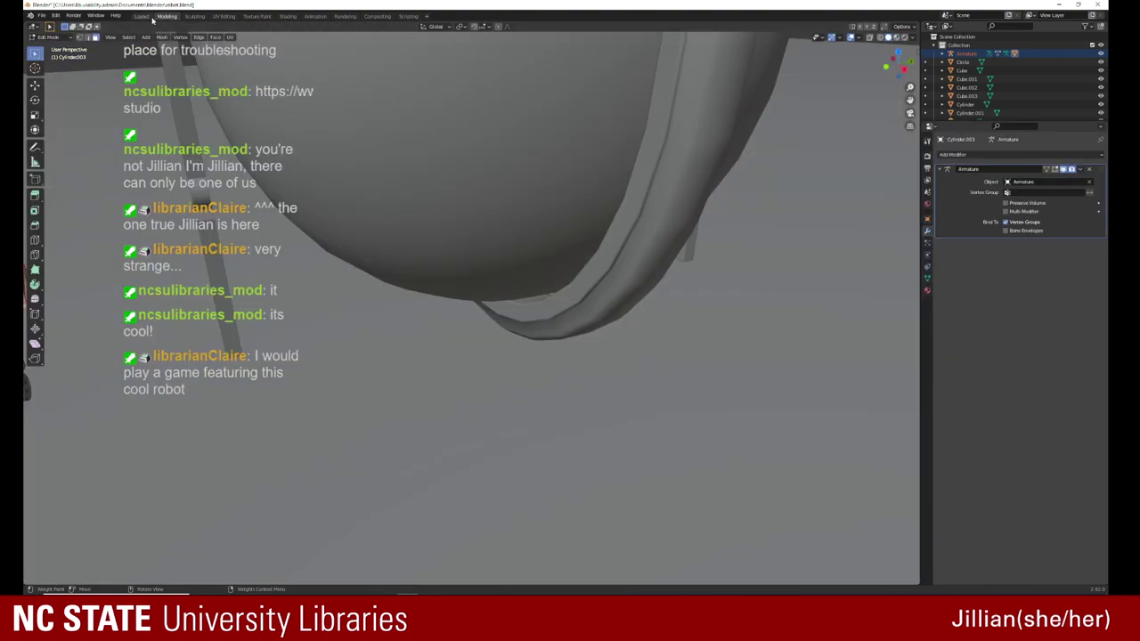
left_click(141, 16)
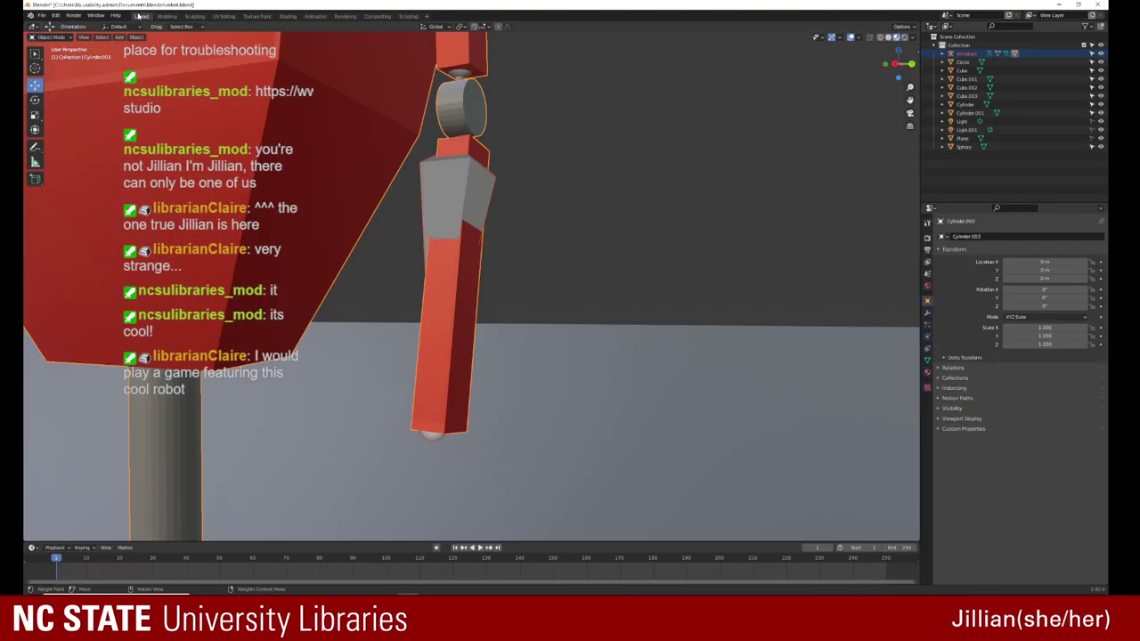
left_click(224, 16)
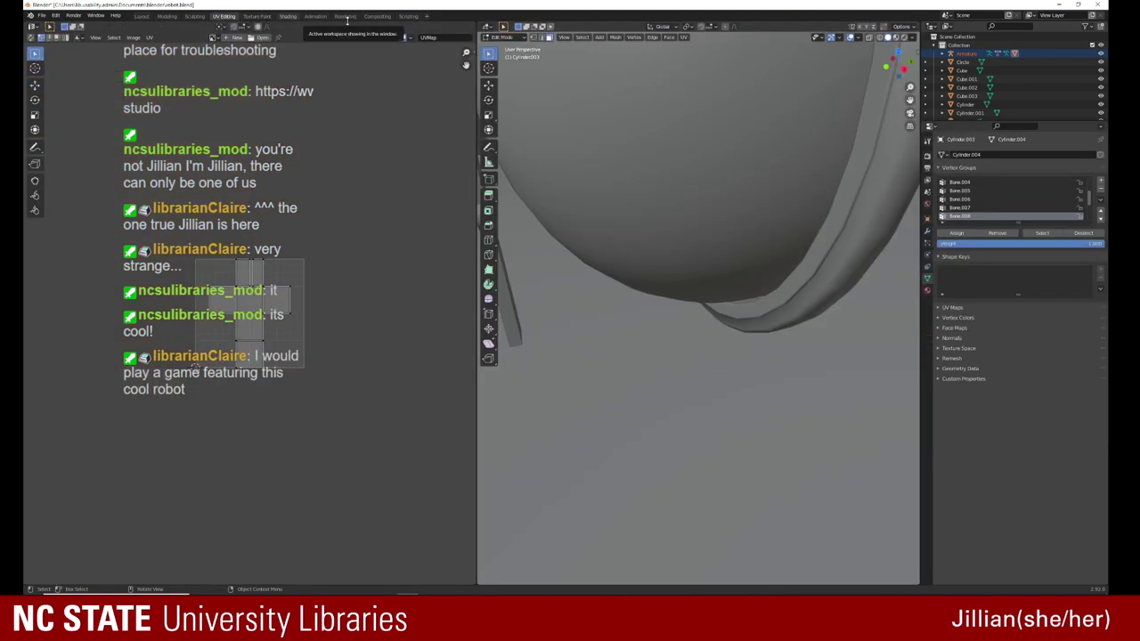
left_click(172, 16)
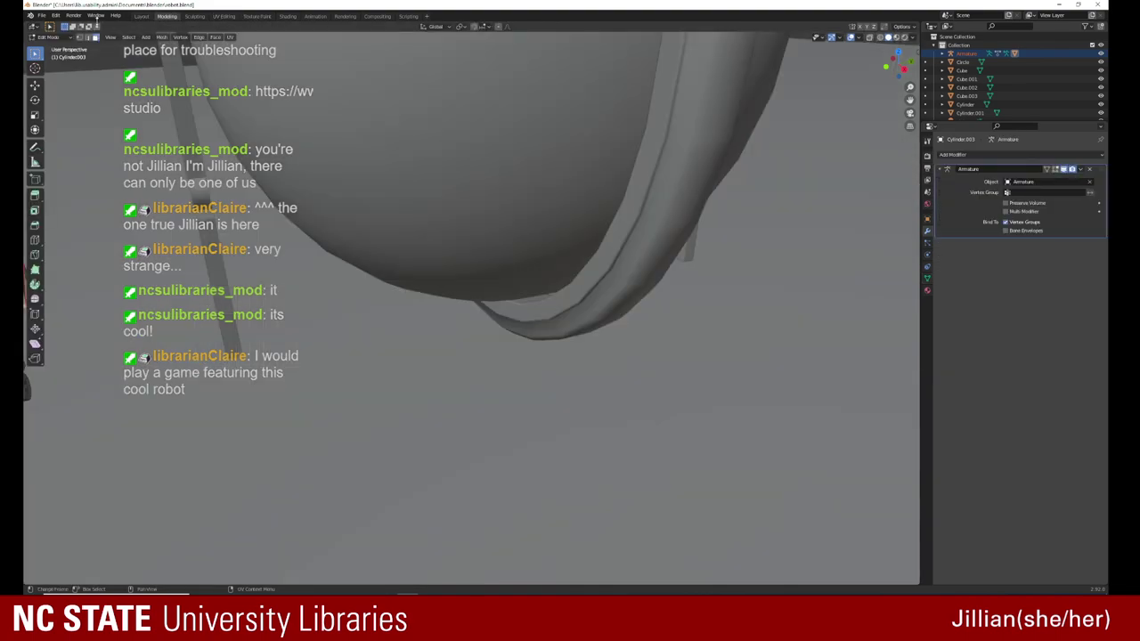
left_click(46, 36)
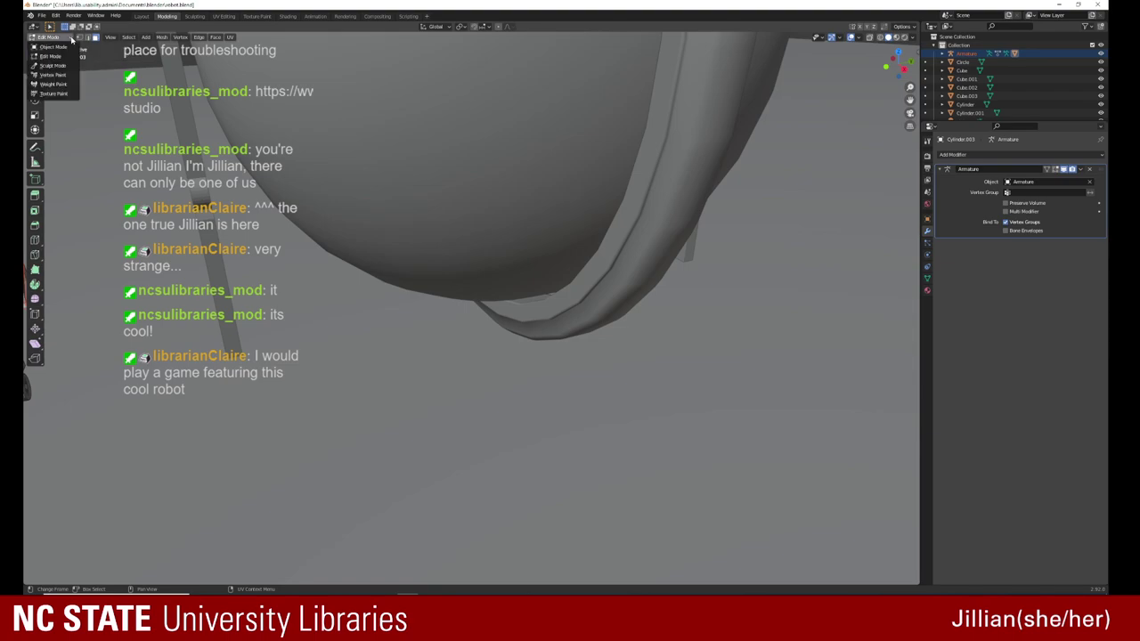
left_click(58, 84)
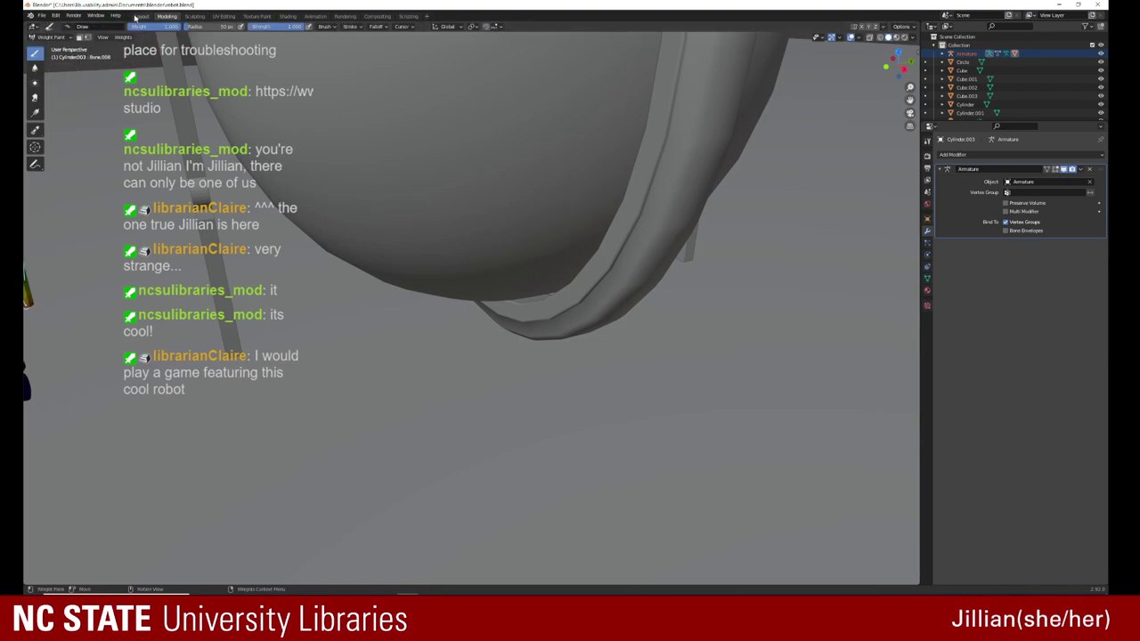
Step: In Layout, select the Armature then Cylinder.003 and enter Weight Paint mode
left_click(139, 16)
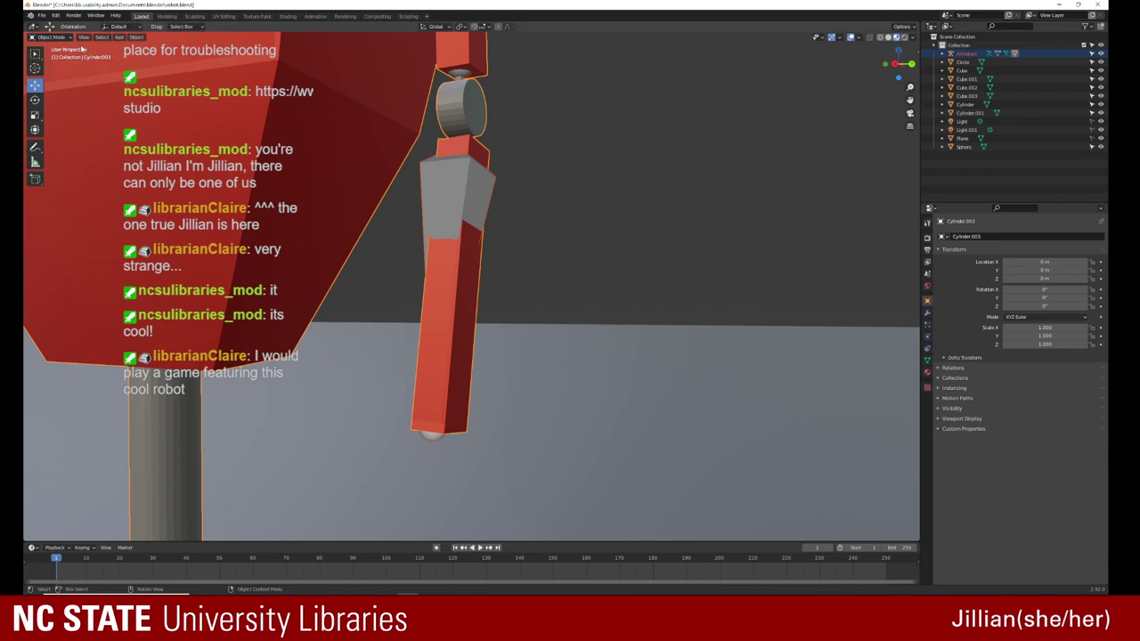
left_click(68, 36)
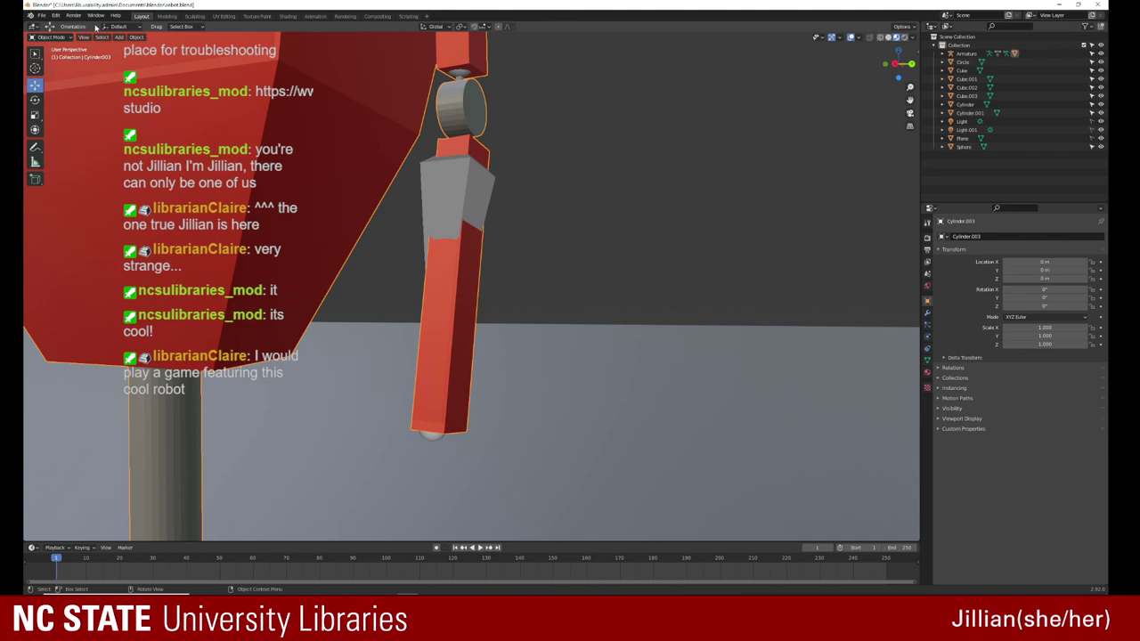
left_click(463, 164)
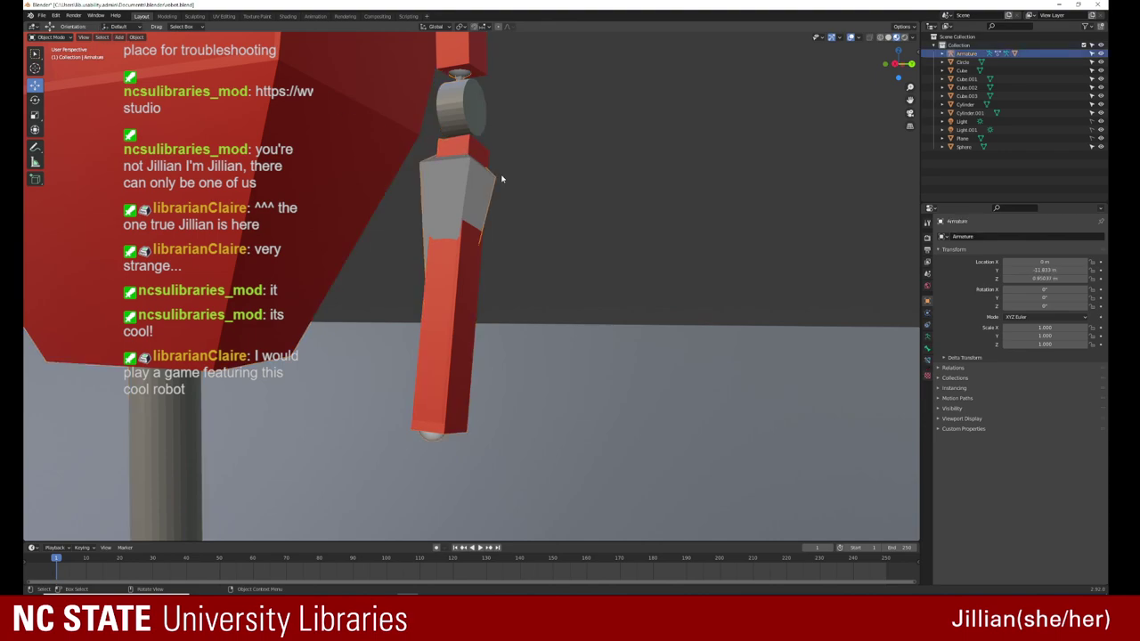
left_click(378, 124)
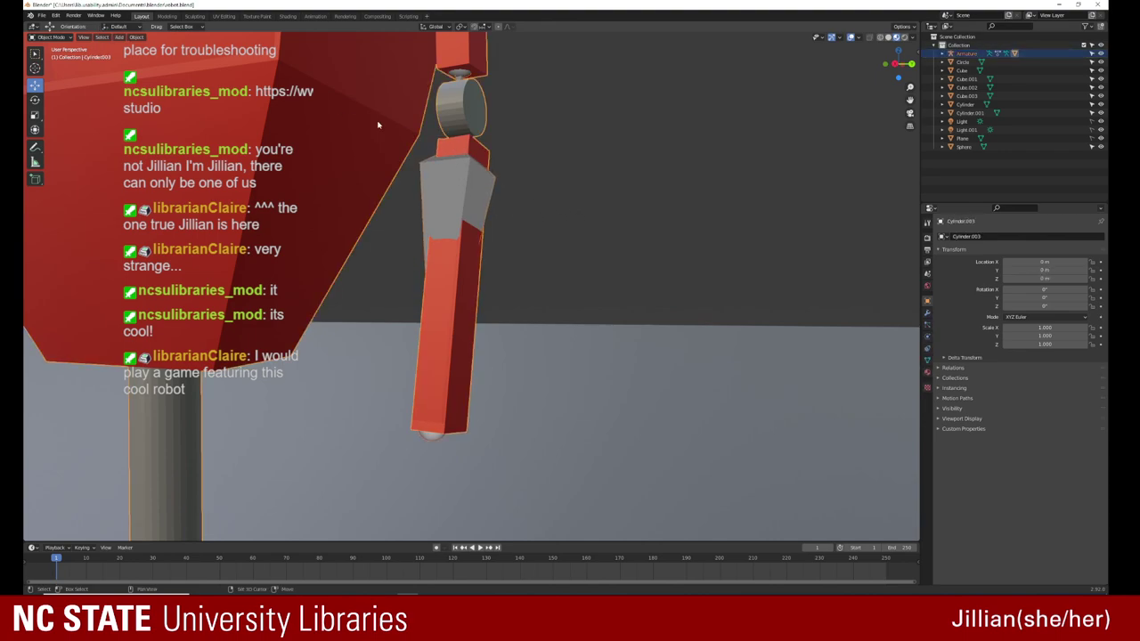
left_click(49, 38)
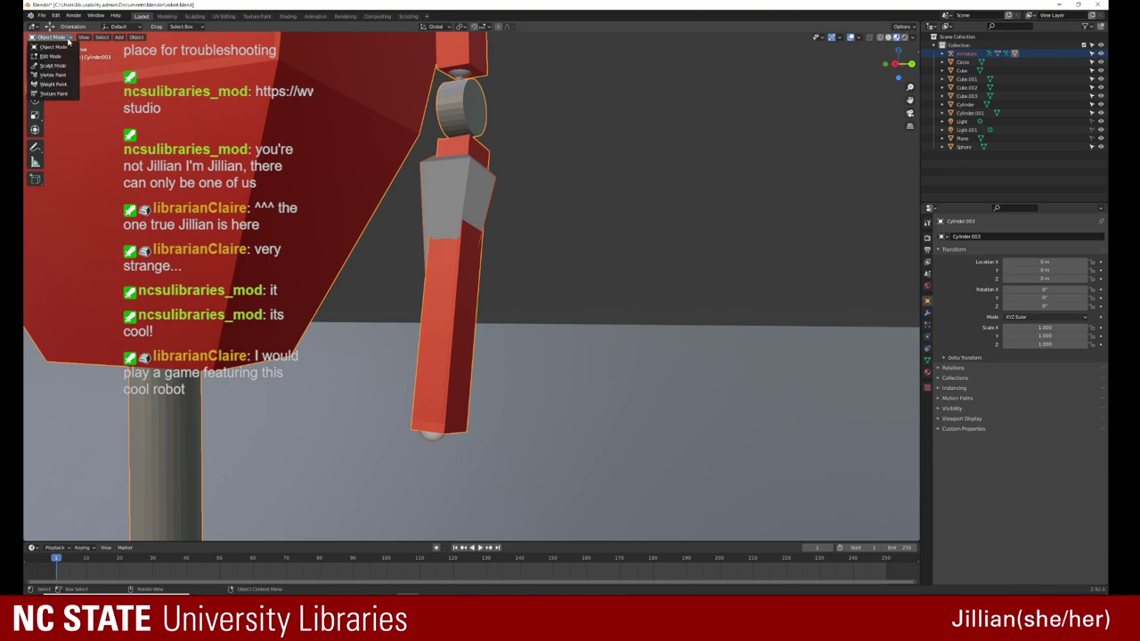
left_click(53, 84)
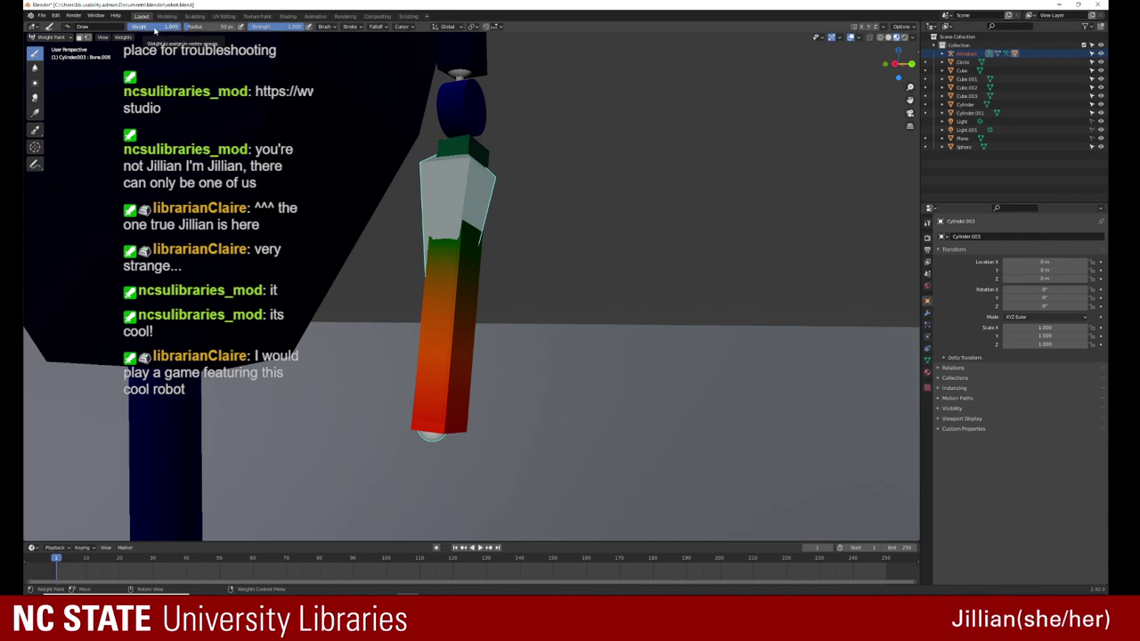
Step: Paint Bone.008 weight onto the lower arm's joint, top block and cylinder top
mouse_move(177, 29)
left_mouse_down()
mouse_move(158, 26)
mouse_move(181, 25)
left_mouse_up()
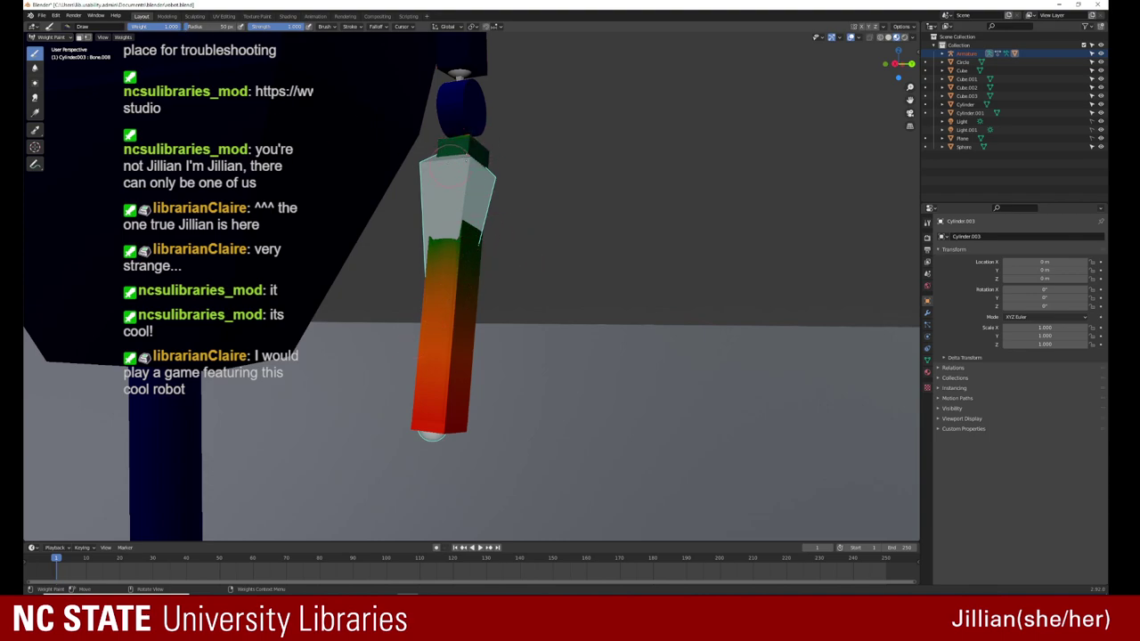
middle_click_drag(474, 176, 405, 247)
left_click(405, 245)
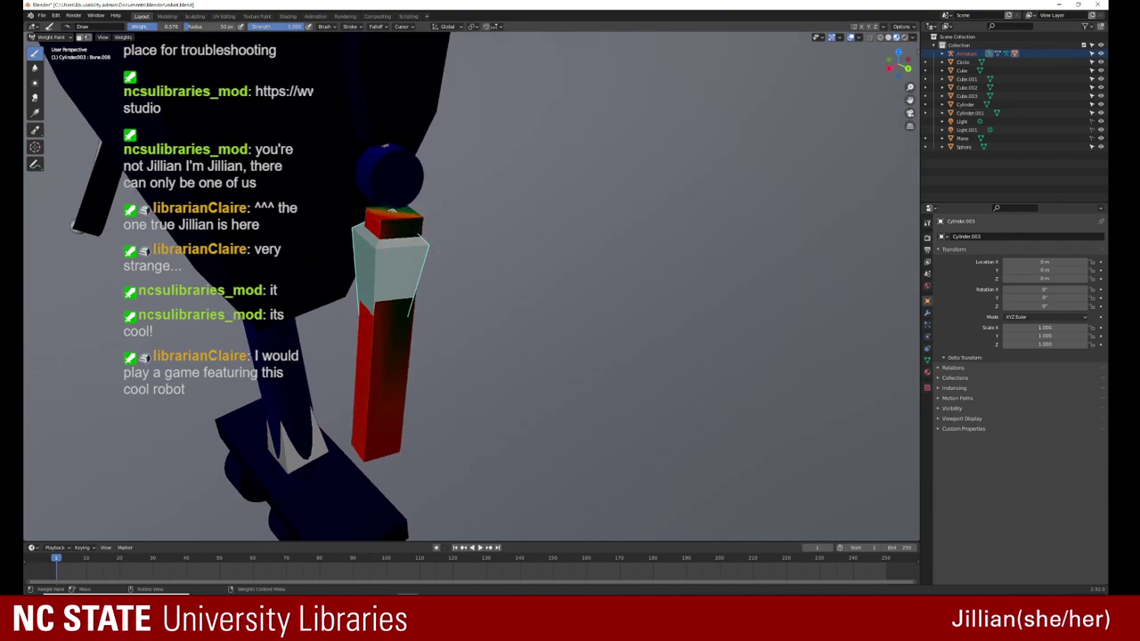
left_click_drag(416, 251, 417, 228)
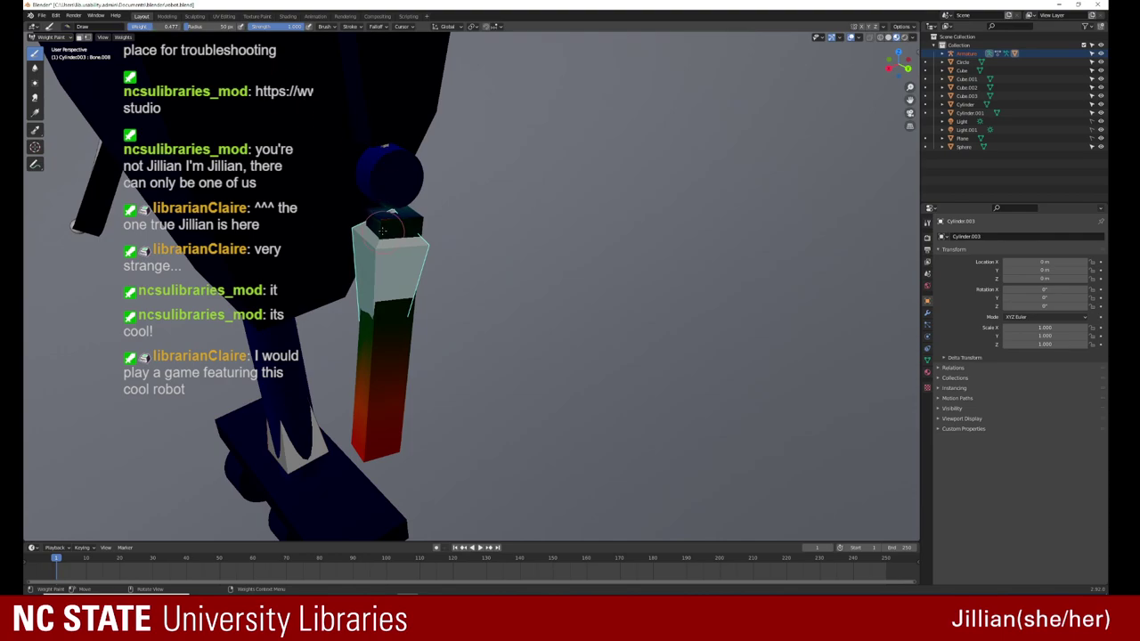
left_click(405, 224)
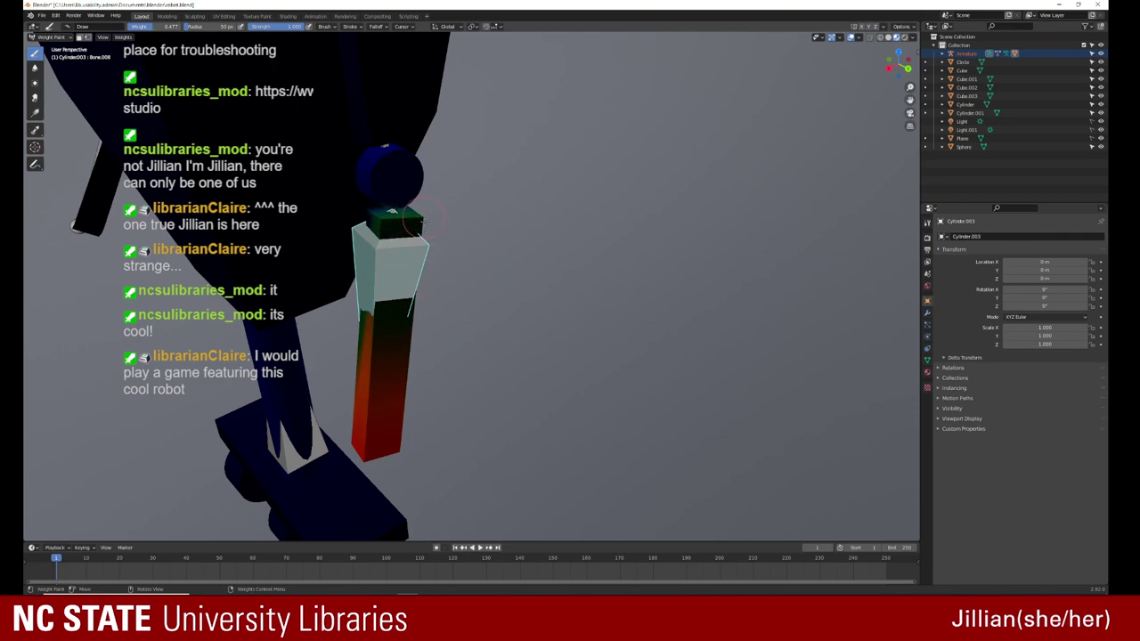
left_click(390, 217)
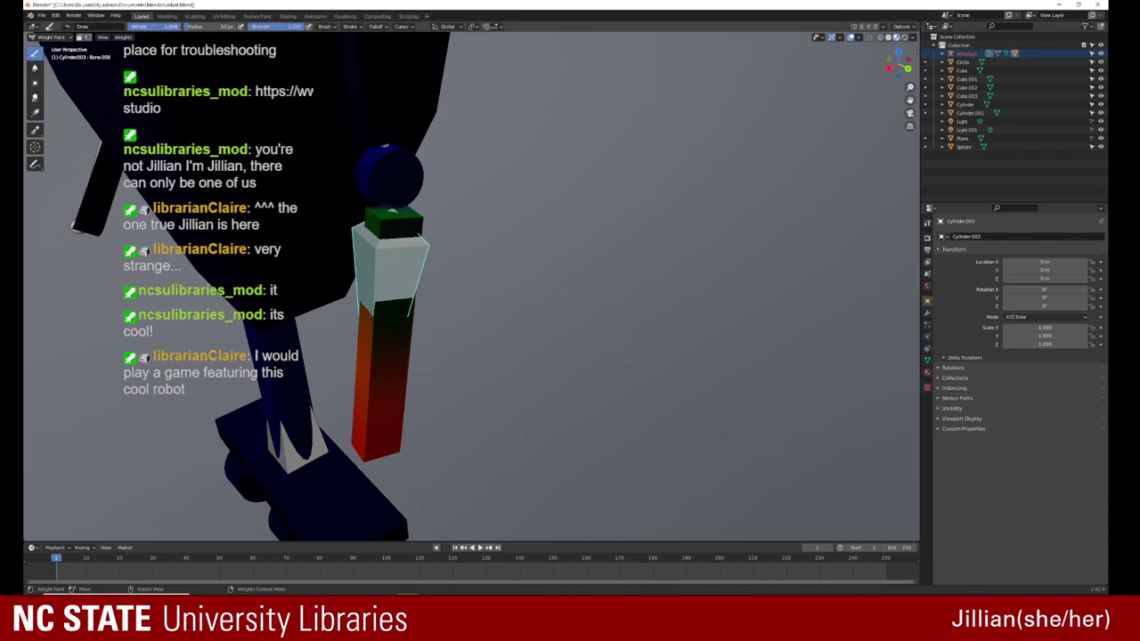
left_click_drag(360, 223, 379, 234)
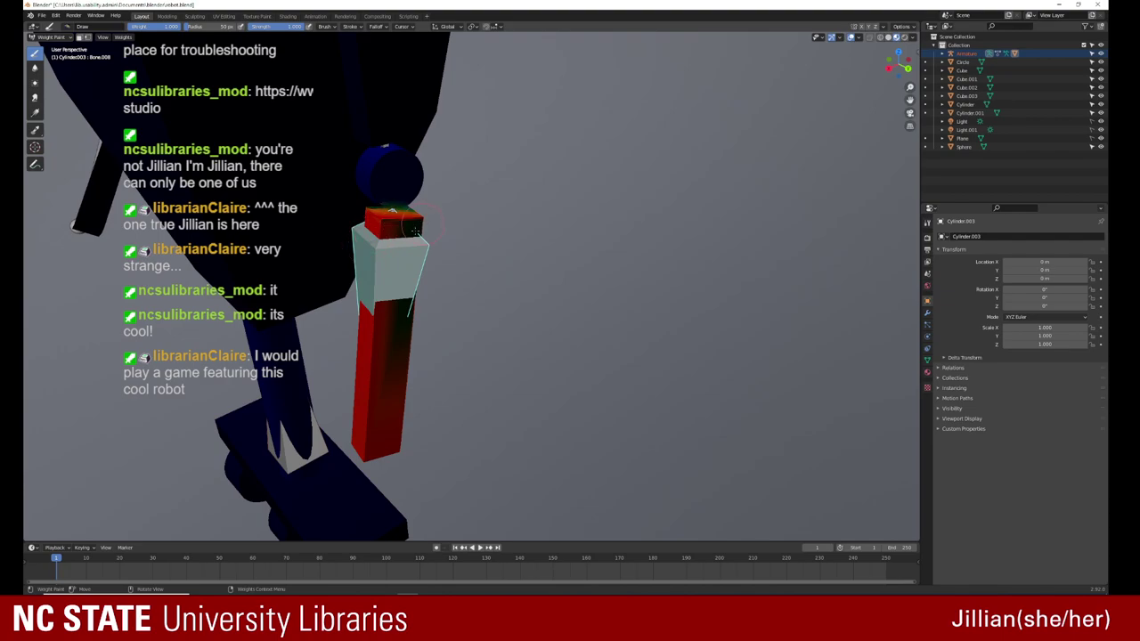
Step: Fill the lower arm cylinder's cap and body with full Bone.008 weight
middle_click_drag(411, 354, 272, 347)
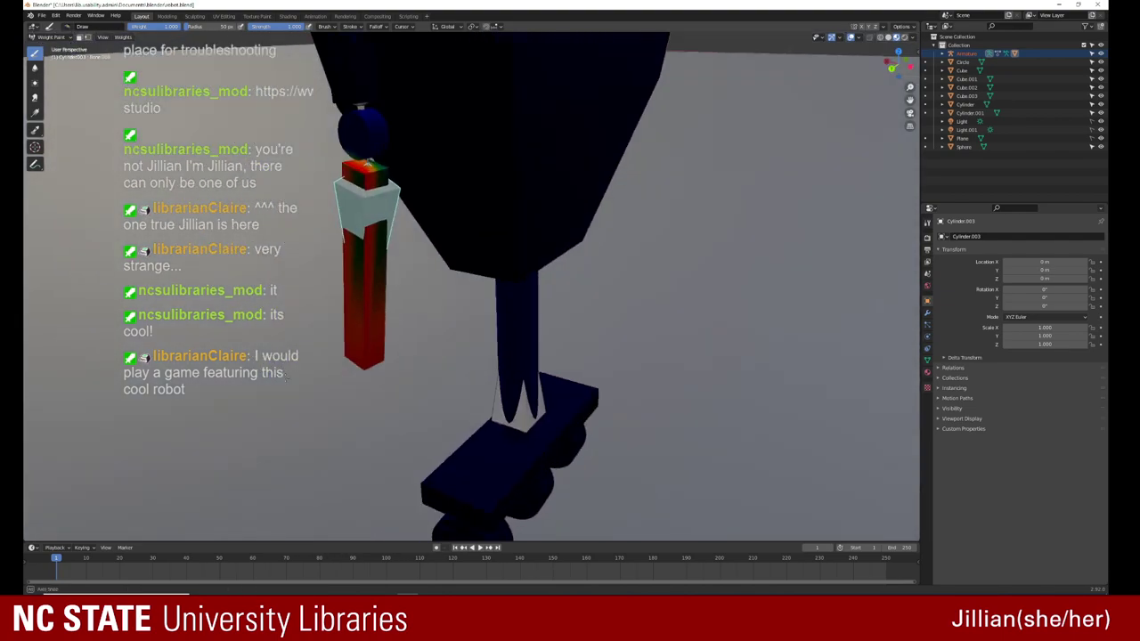
left_click_drag(451, 192, 434, 184)
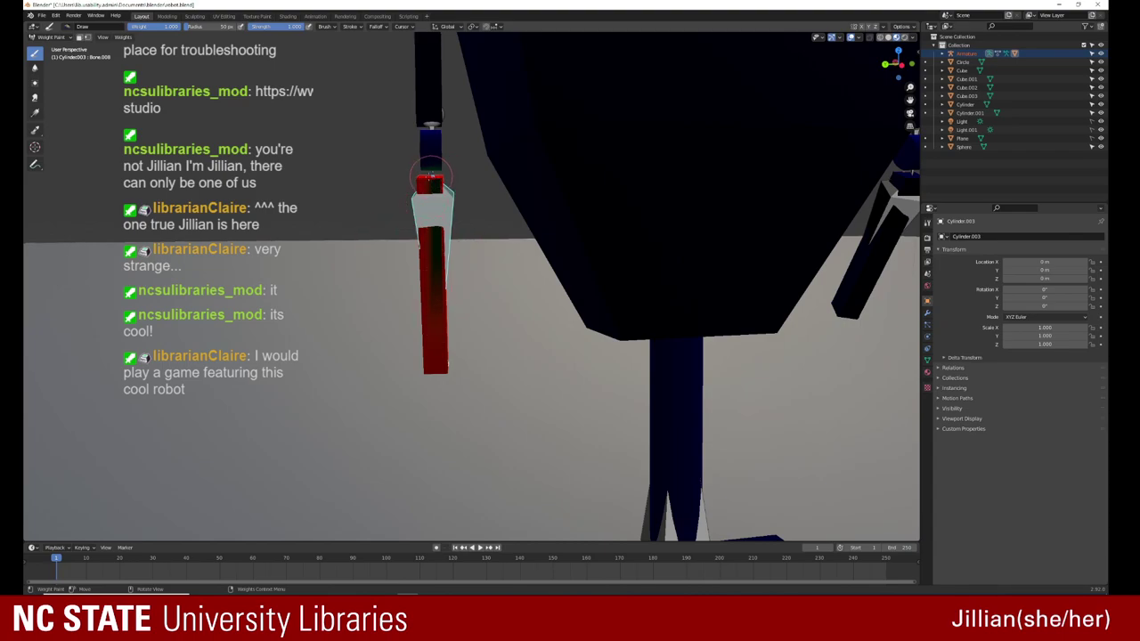
mouse_move(445, 183)
middle_mouse_down()
mouse_move(412, 219)
mouse_move(417, 255)
middle_mouse_up()
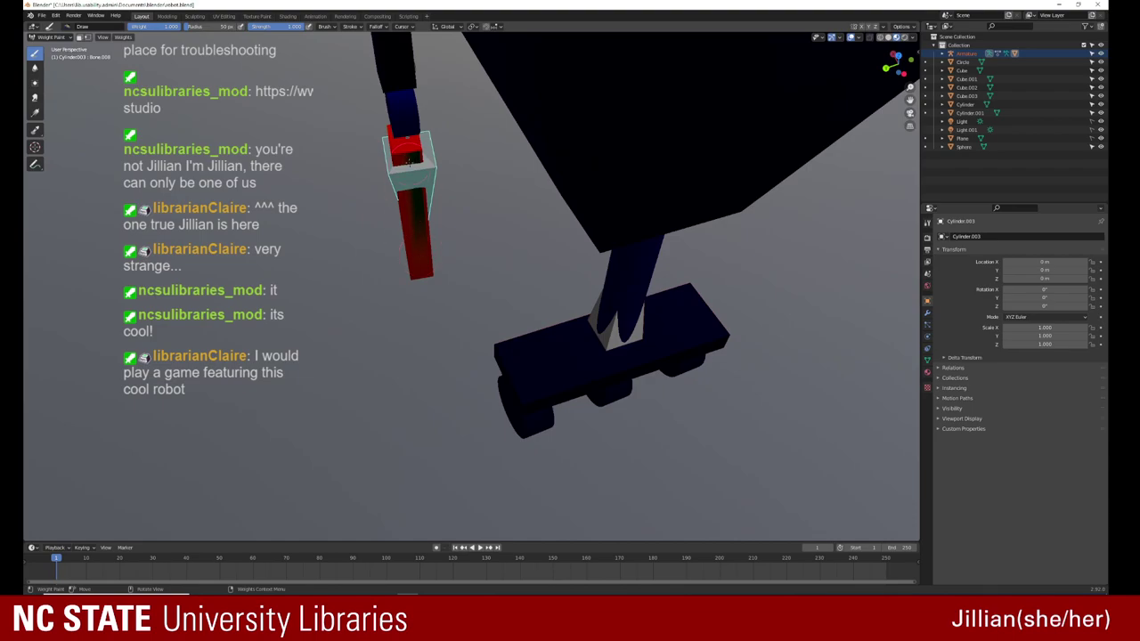
left_click_drag(410, 160, 413, 152)
mouse_move(365, 207)
middle_mouse_down()
mouse_move(570, 178)
mouse_move(434, 214)
middle_mouse_up()
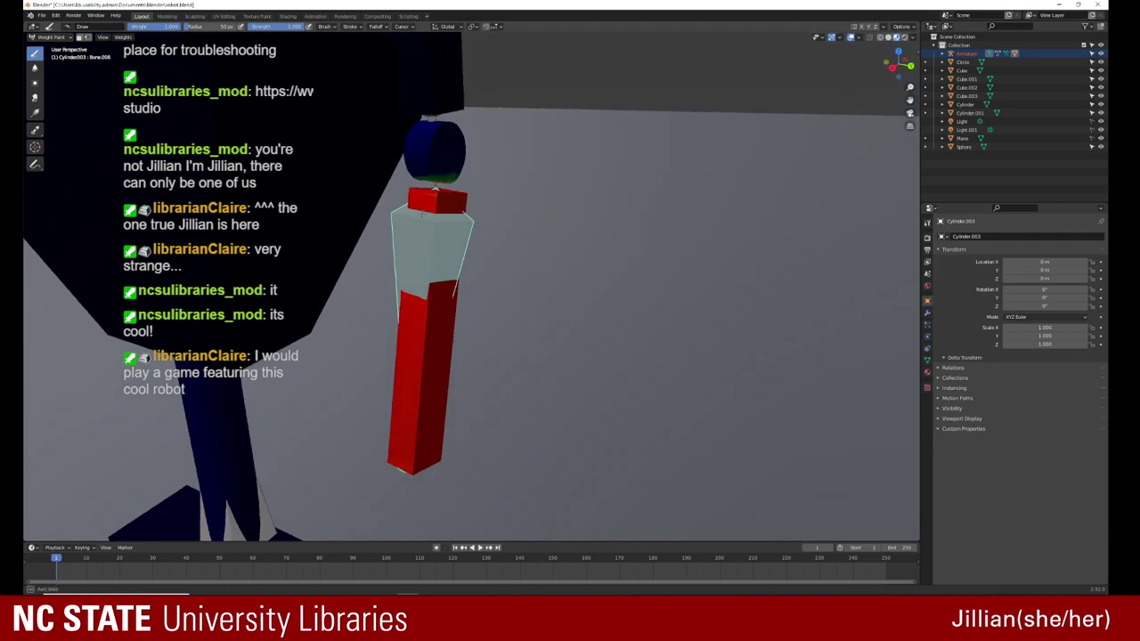
middle_click_drag(431, 213, 382, 178)
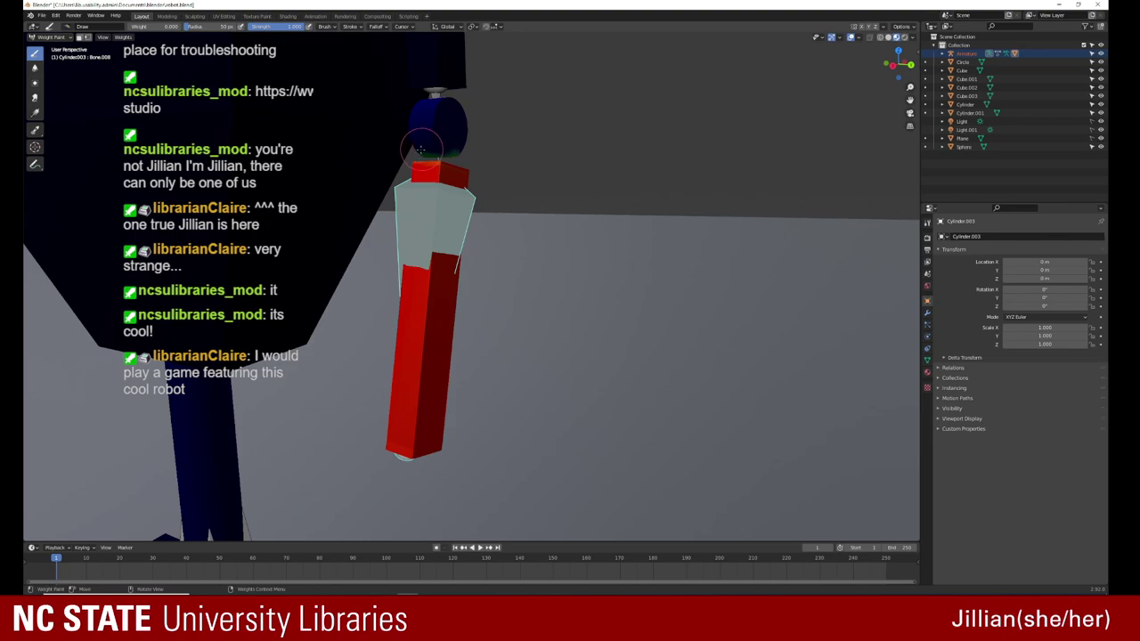
middle_click_drag(455, 159, 381, 171)
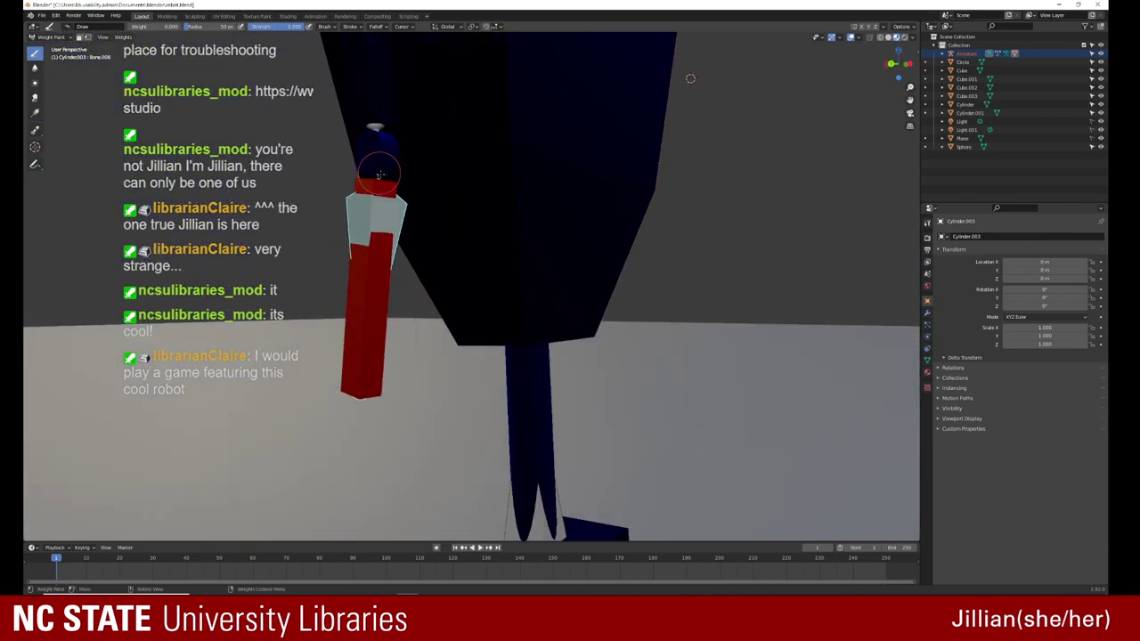
middle_click_drag(388, 172, 470, 255)
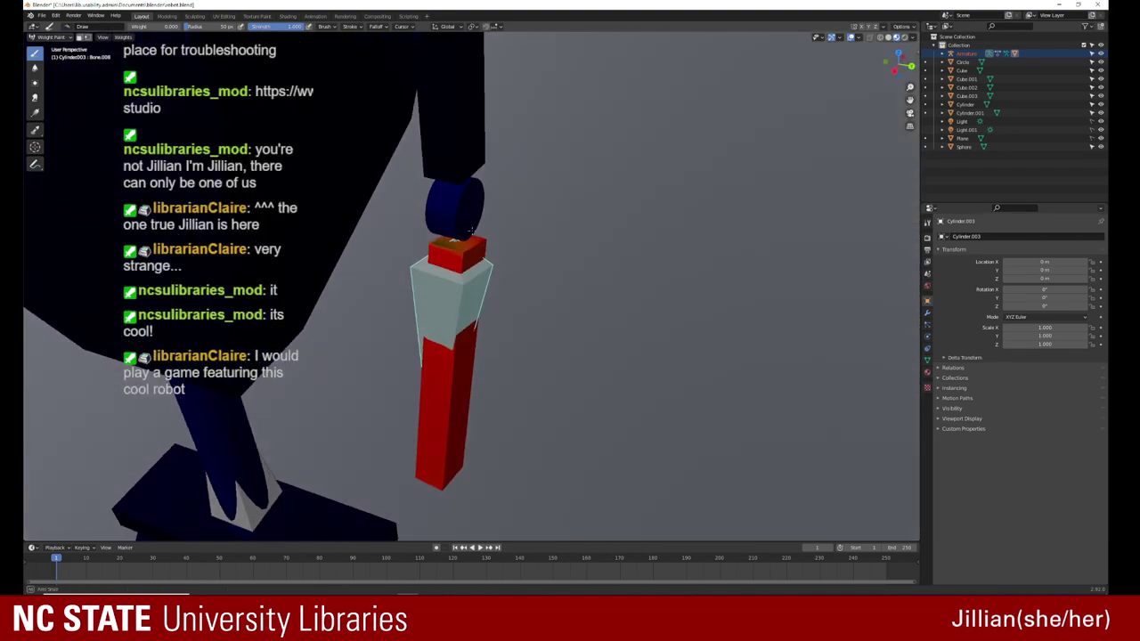
Step: At weight 1.000, paint the yellow spots on the top block red
left_click_drag(152, 26, 183, 26)
left_click_drag(453, 243, 432, 233)
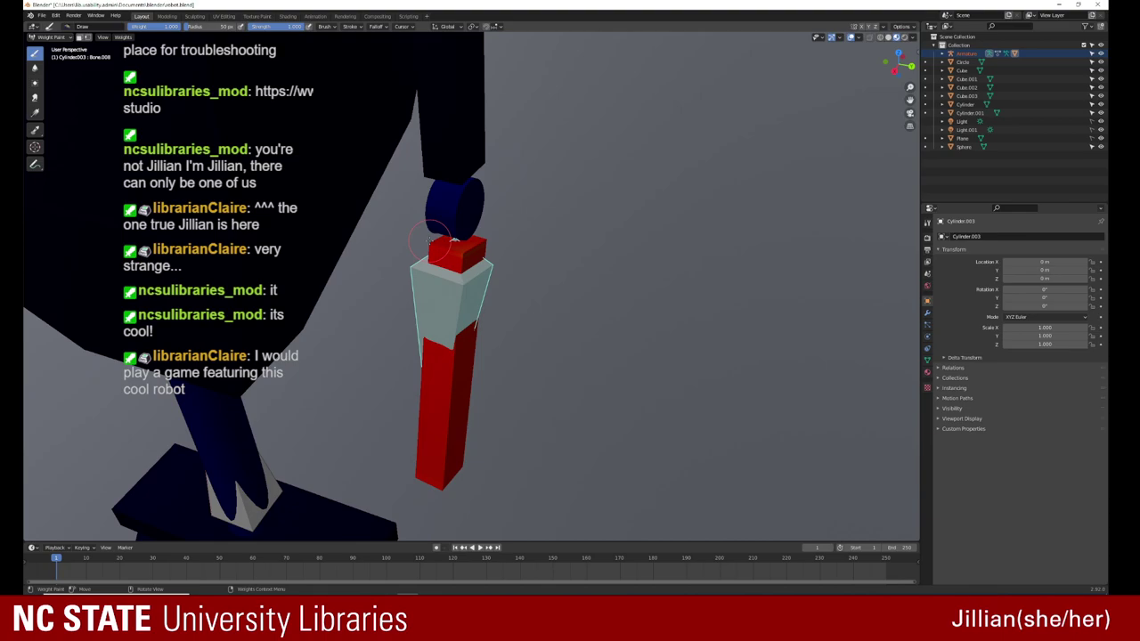
middle_click_drag(431, 239, 481, 219)
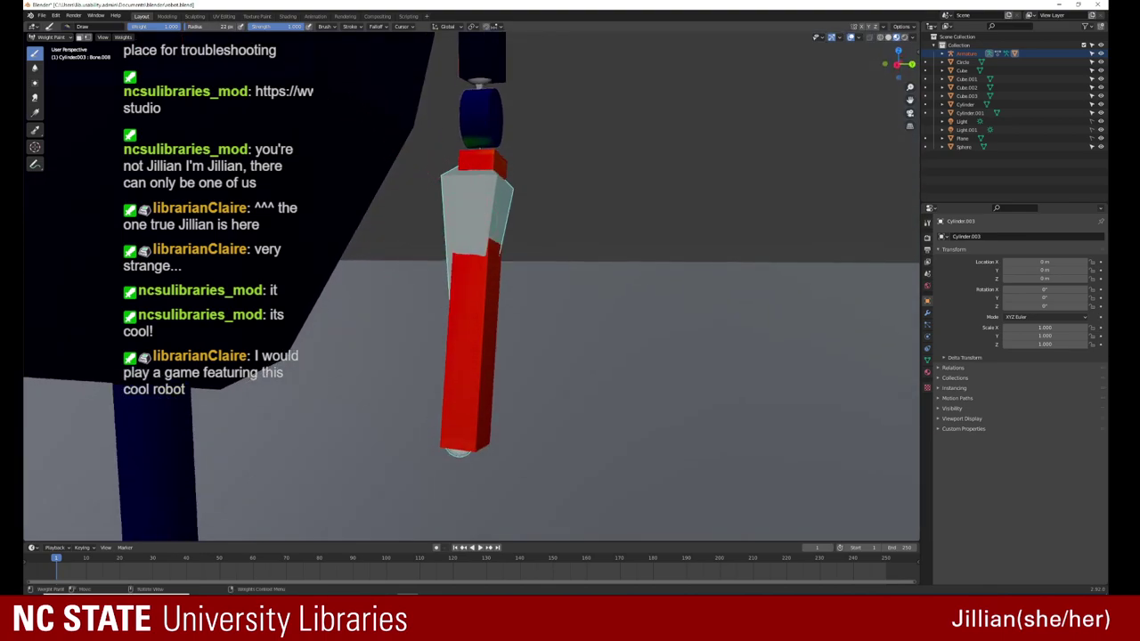
middle_click_drag(389, 137, 463, 339)
scroll(427, 223, "up", 5)
scroll(488, 378, "down", 2)
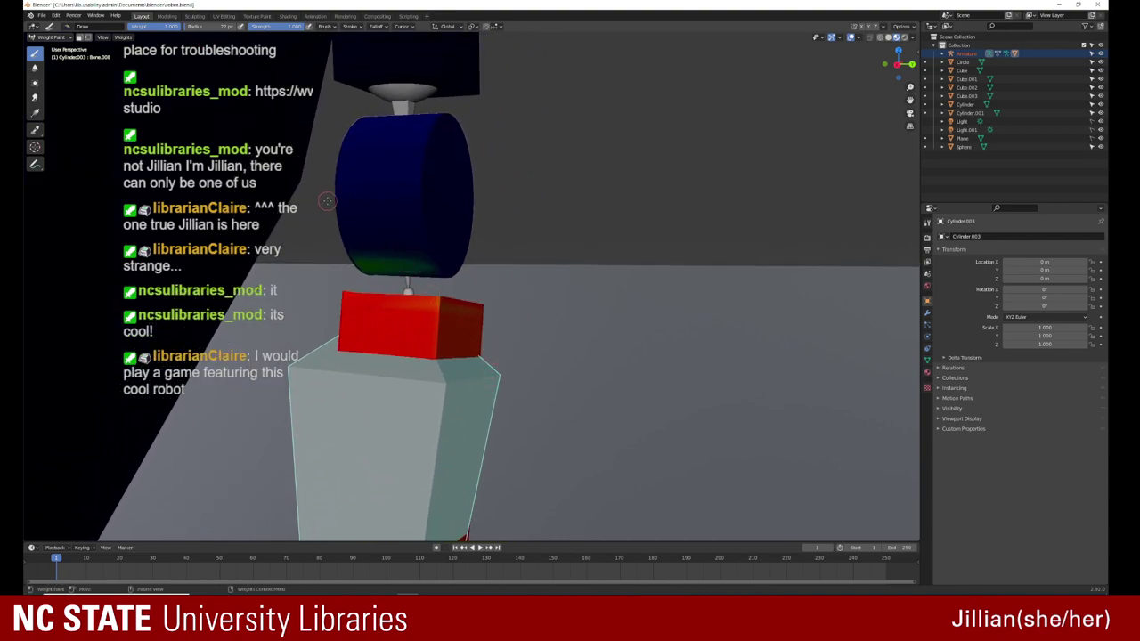
Step: At weight 0.000, erase the green from the blue cylinder's edge
left_click_drag(169, 26, 129, 26)
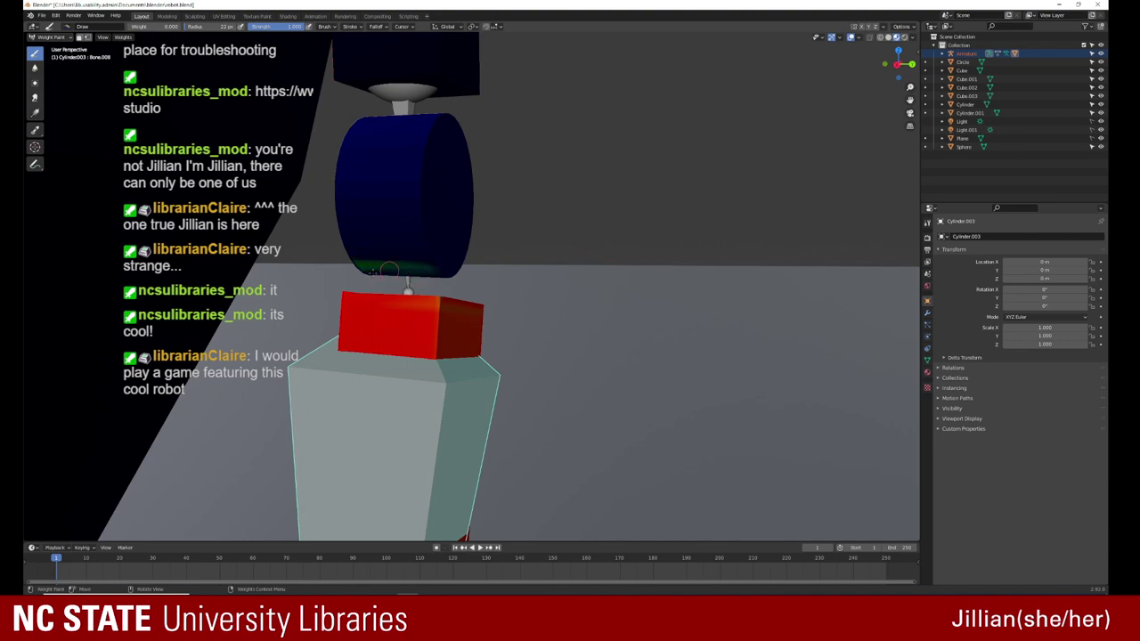
left_click_drag(383, 259, 440, 273)
mouse_move(440, 273)
middle_mouse_down()
mouse_move(426, 264)
mouse_move(435, 282)
middle_mouse_up()
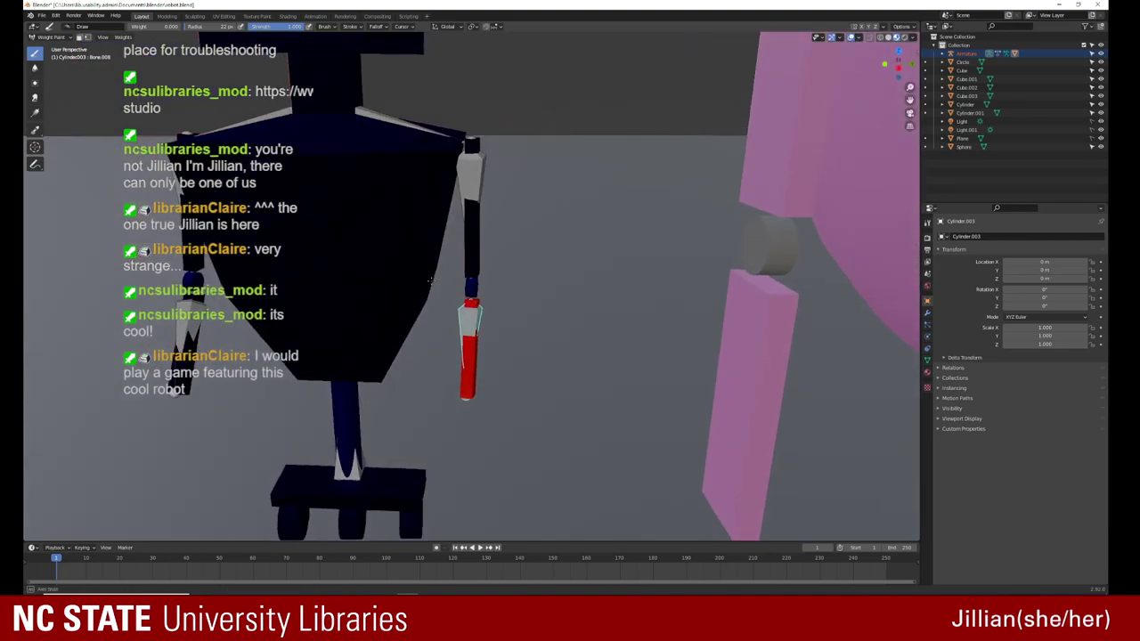
Step: Return to Object Mode, select the Armature and enter Pose Mode
left_click(76, 38)
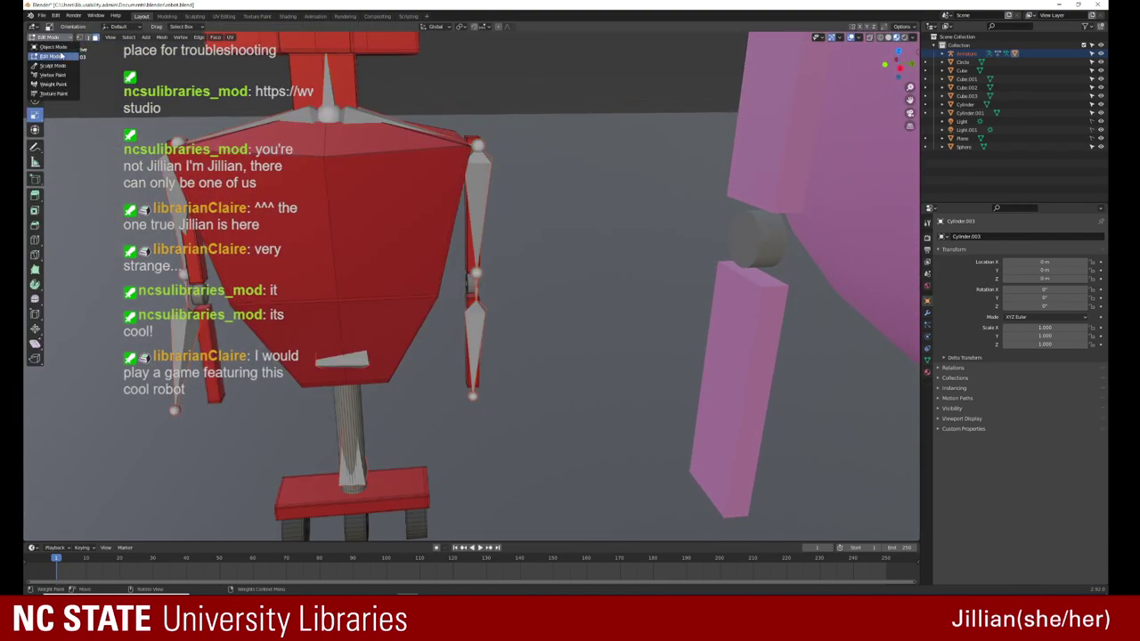
left_click(61, 51)
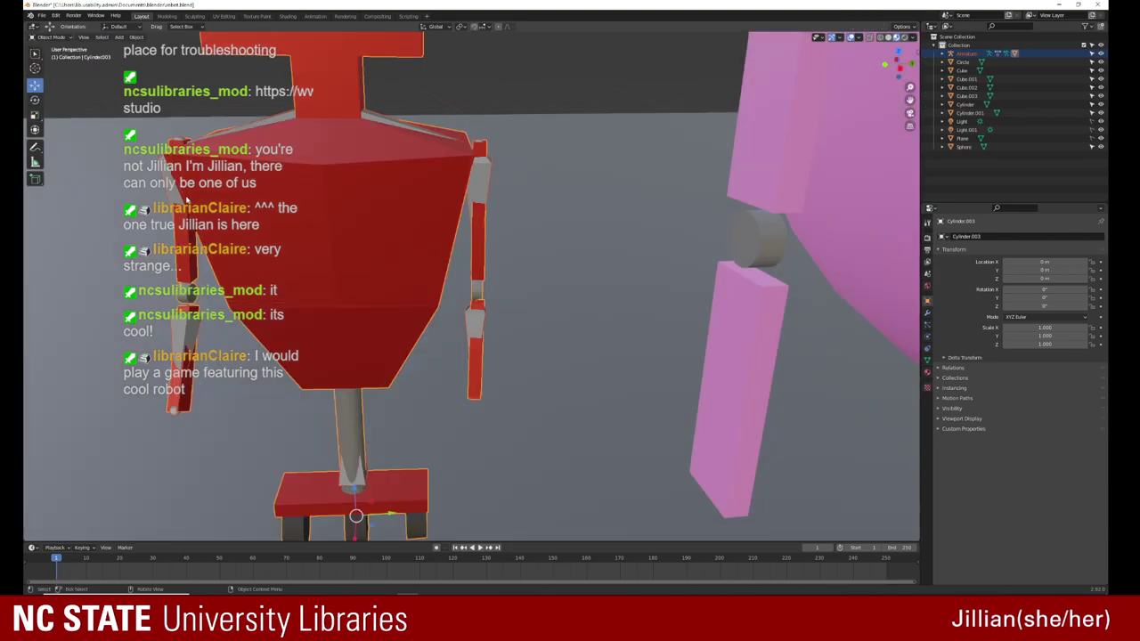
left_click(73, 47)
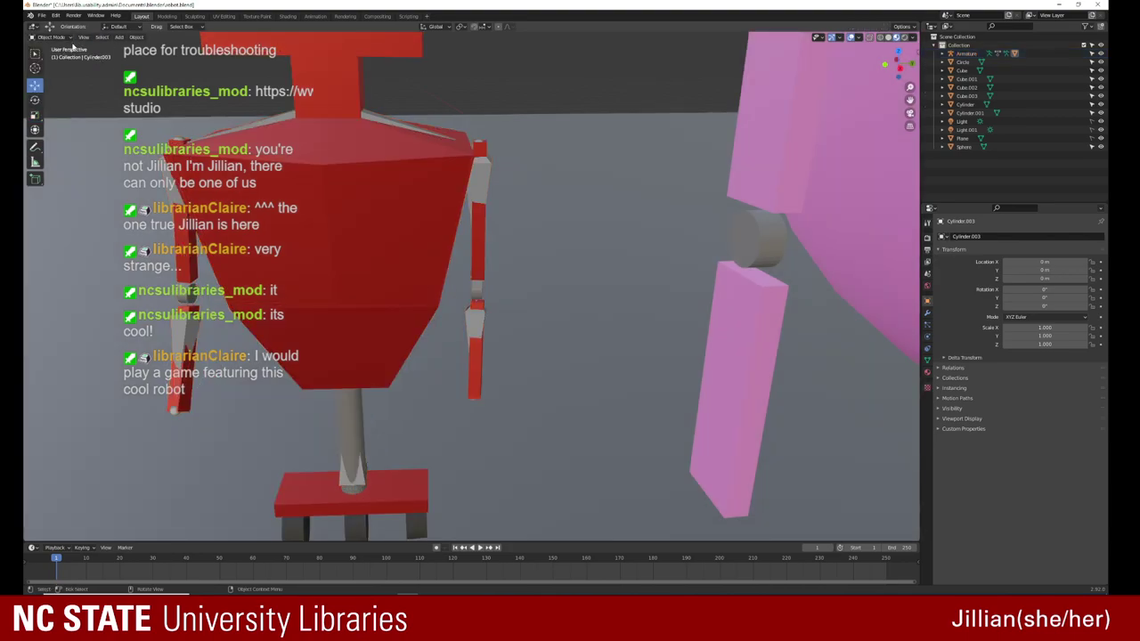
left_click(179, 183)
left_click(162, 172)
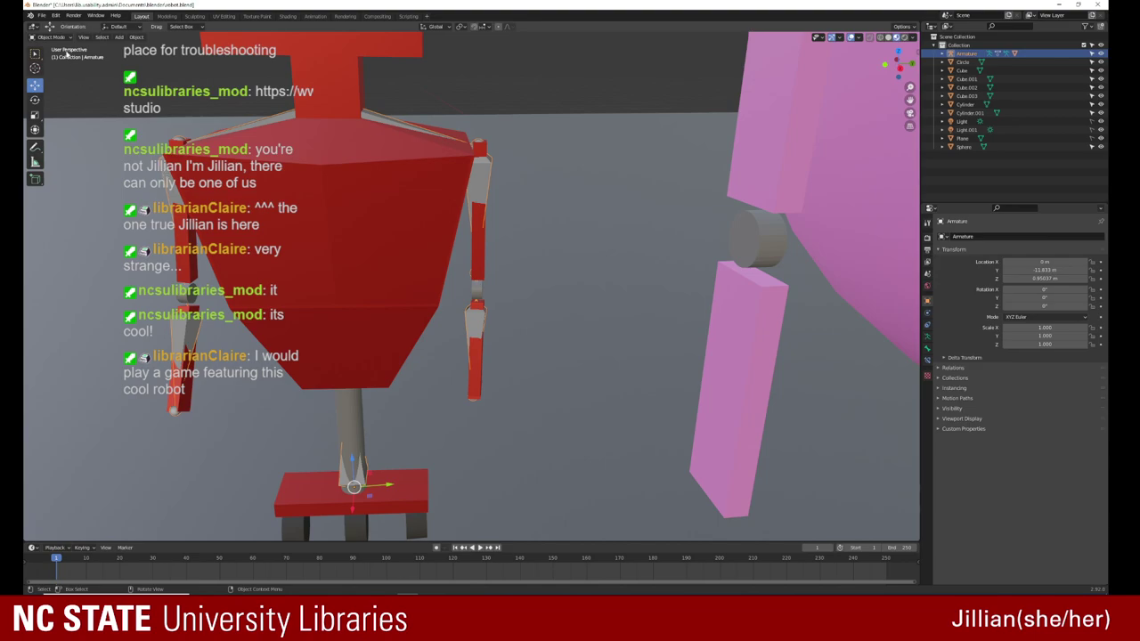
left_click(62, 39)
left_click(55, 66)
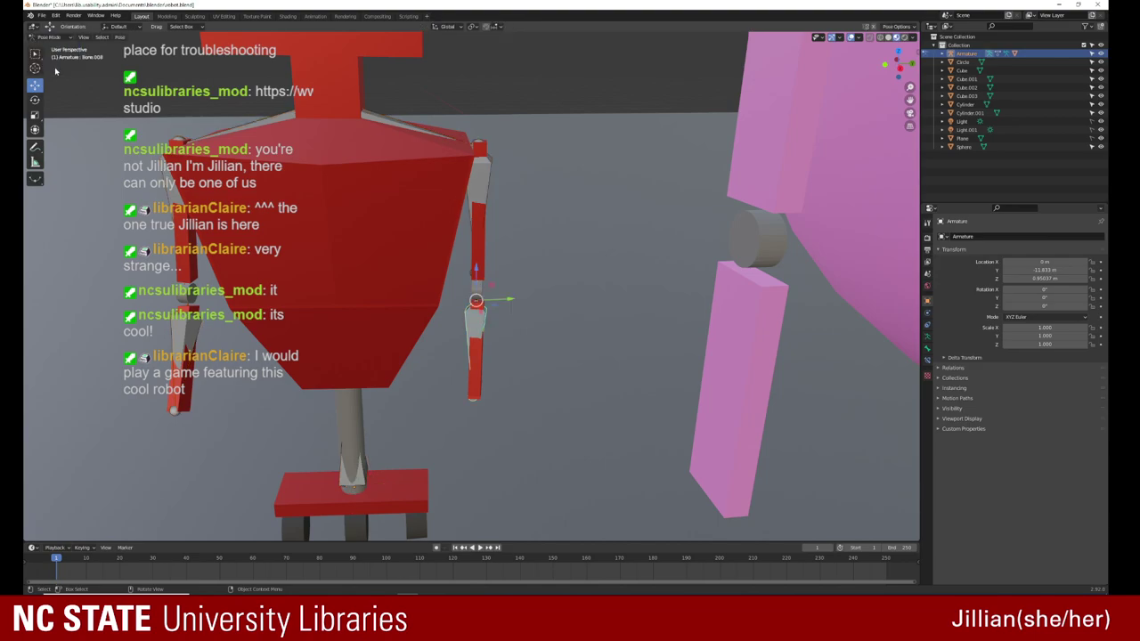
Step: Test-rotate the upper and lower arm bones, undo the lower-arm rotation, then enter Edit Mode
middle_click_drag(498, 190, 361, 316)
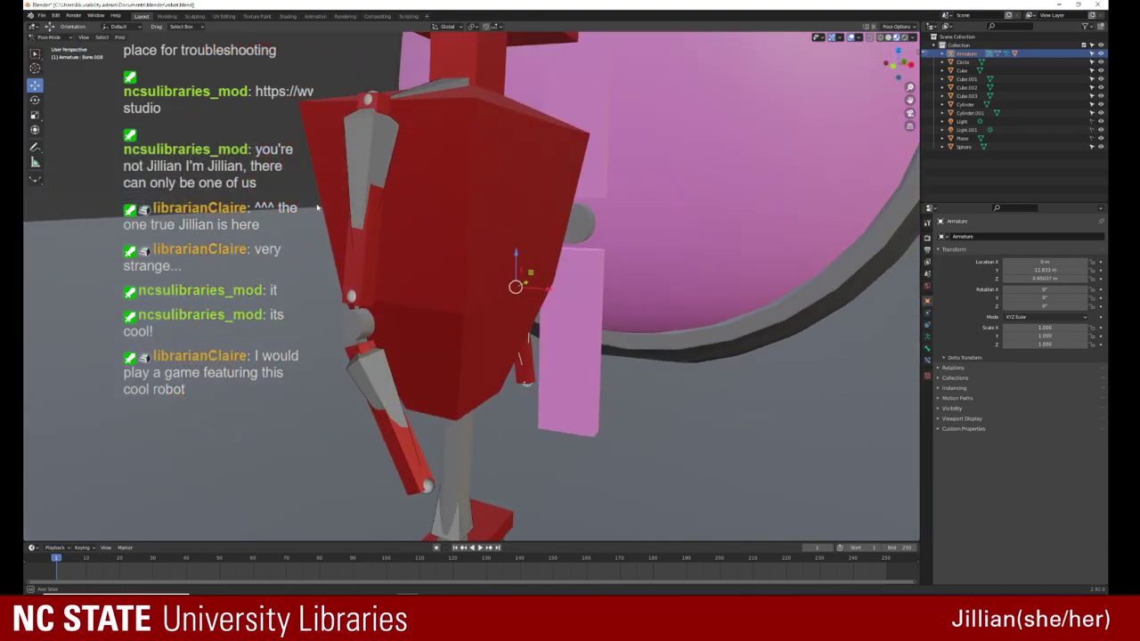
left_click(355, 321)
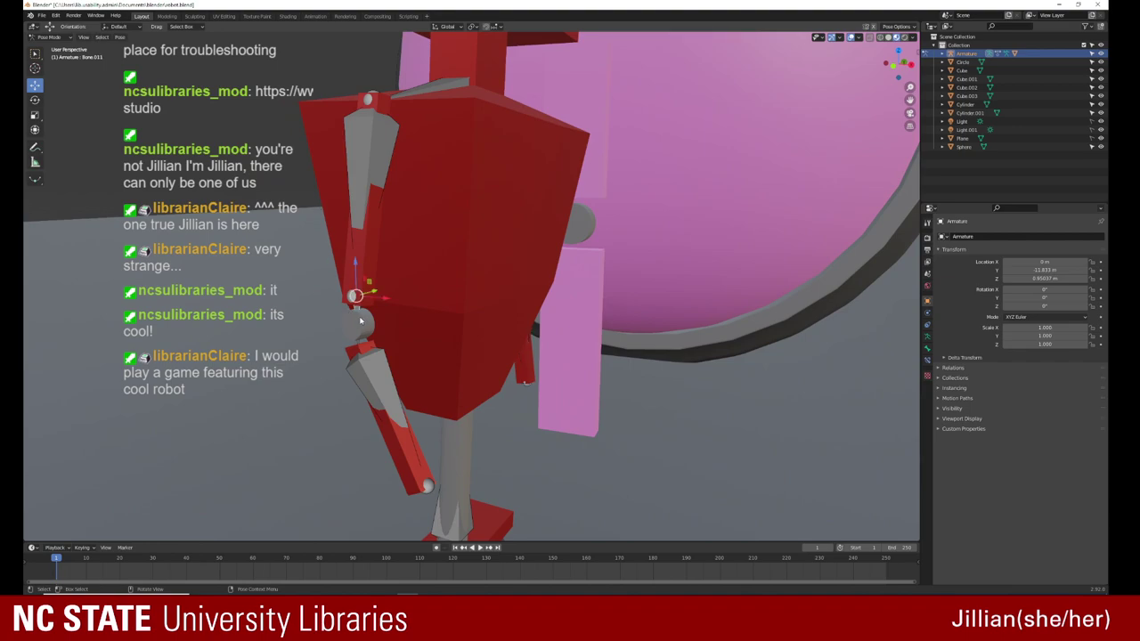
key("r")
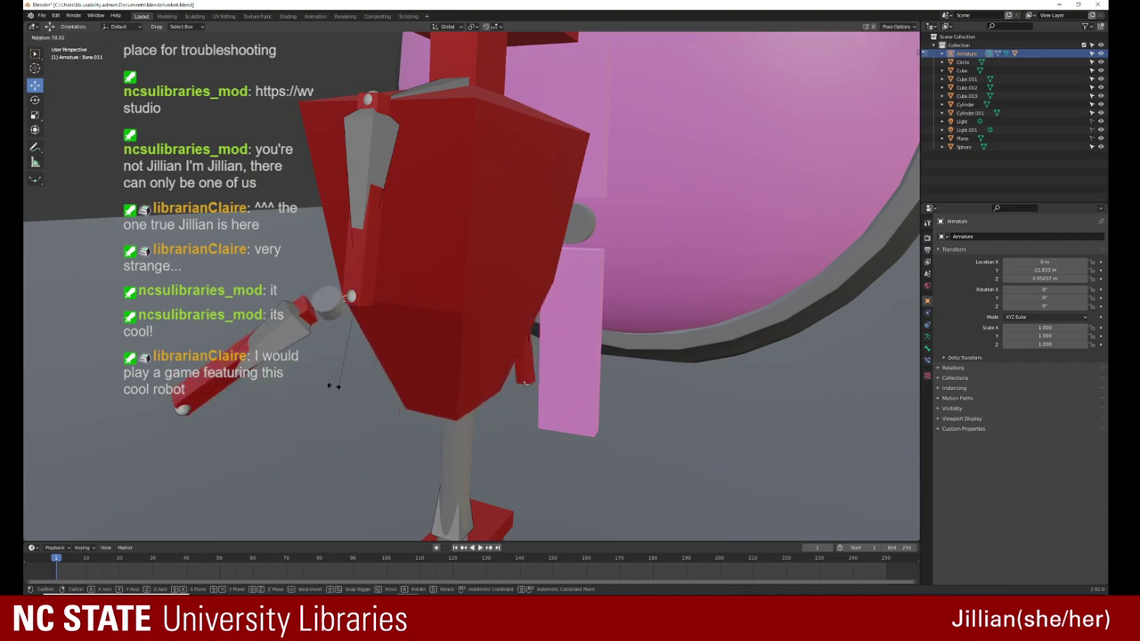
left_click(550, 386)
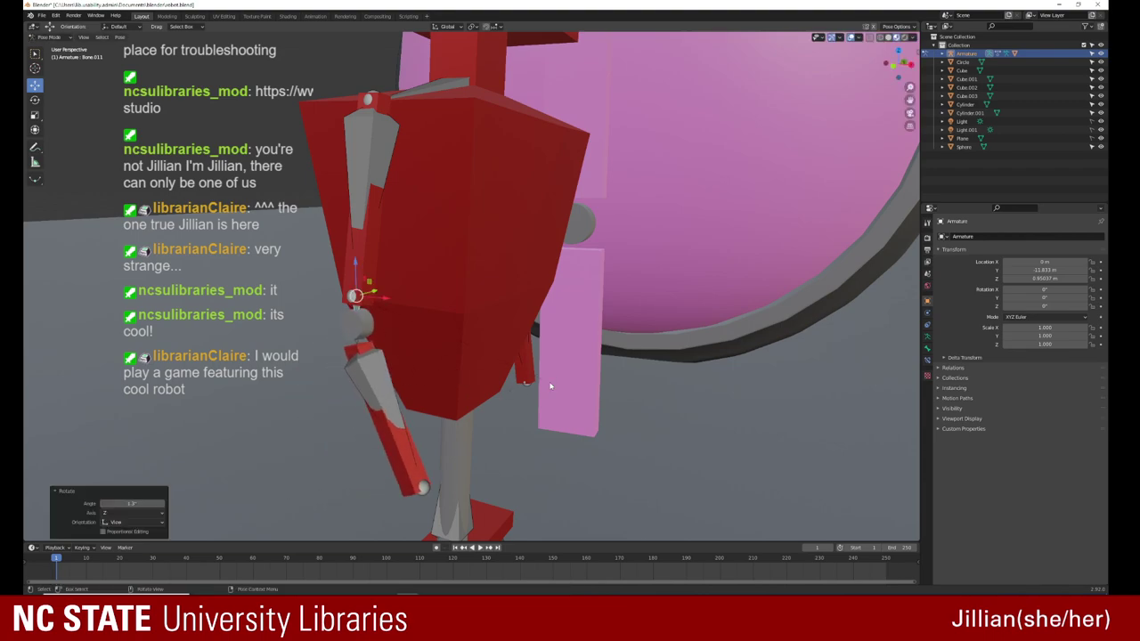
left_click(376, 398)
key("r")
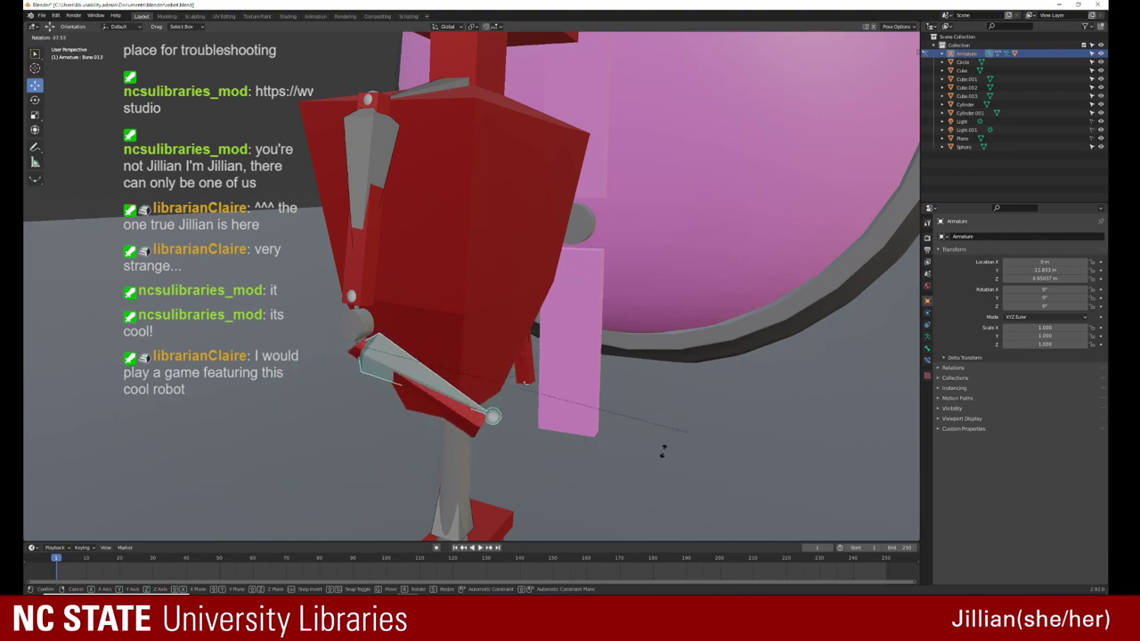
left_click(462, 460)
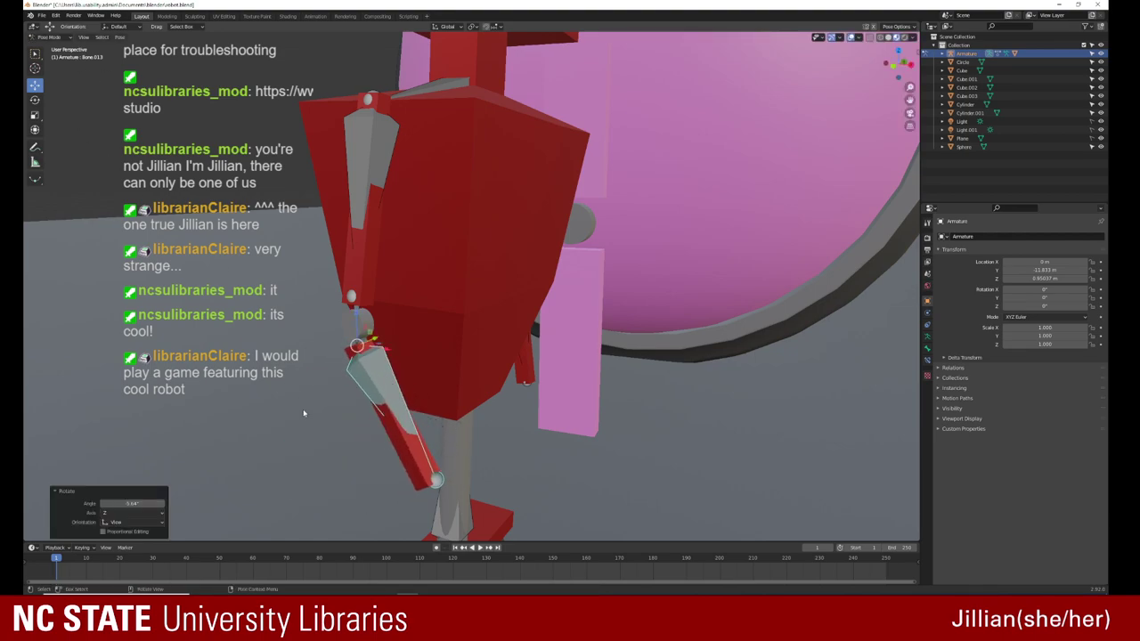
key("ctrl+z")
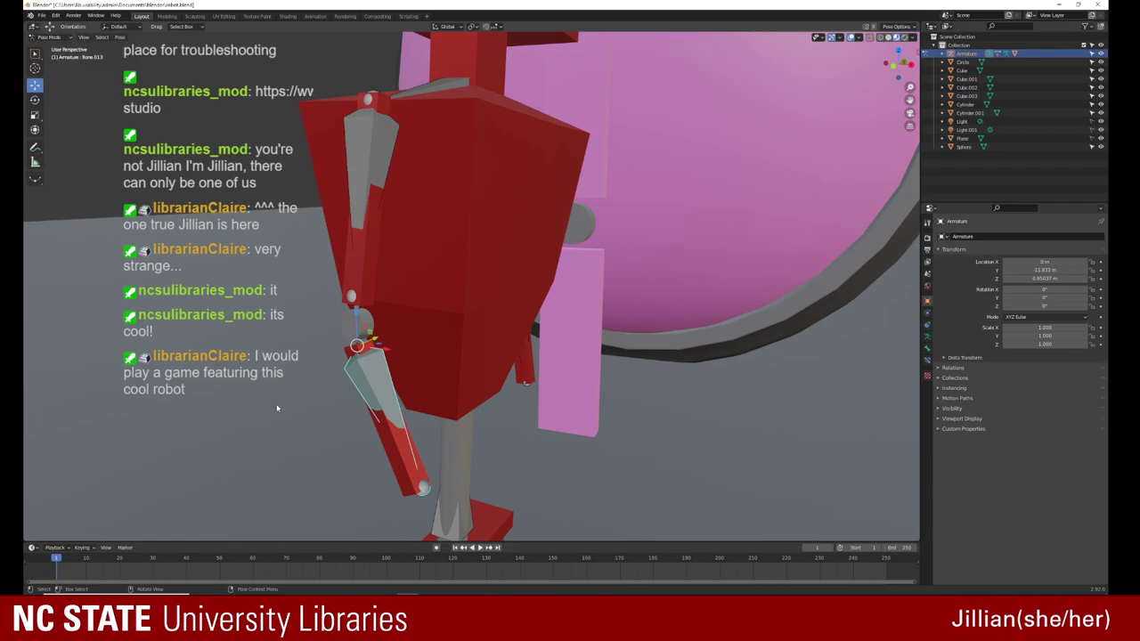
left_click(304, 360)
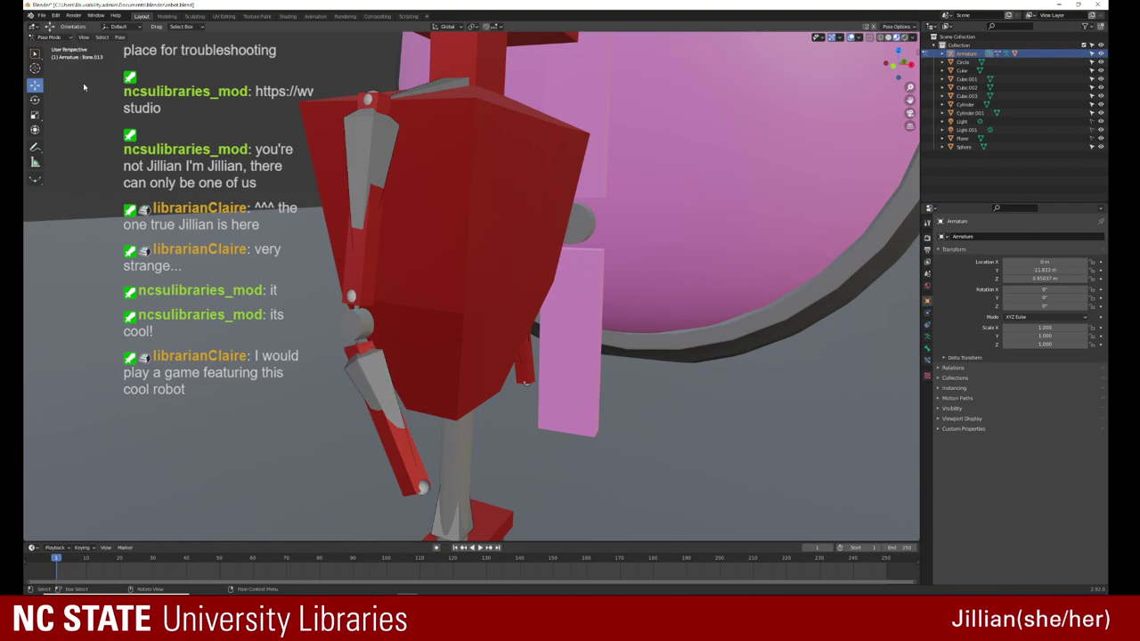
key("Tab")
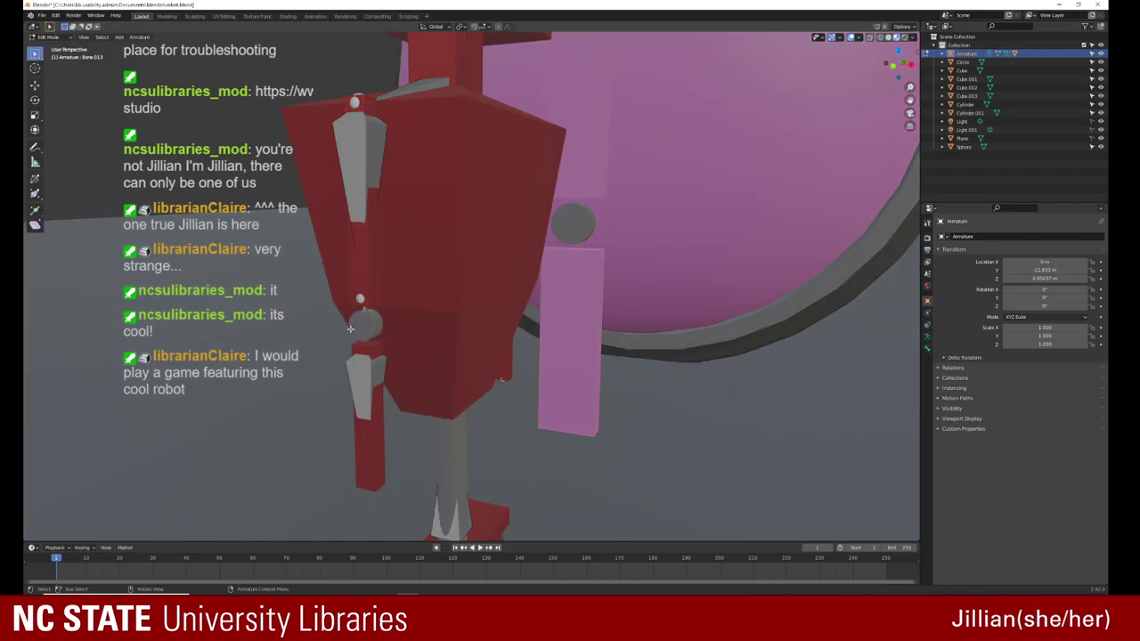
Step: Put Cylinder.003 in Weight Paint mode showing the lower-arm bone Bone.013's weights
left_click(46, 36)
left_click(55, 46)
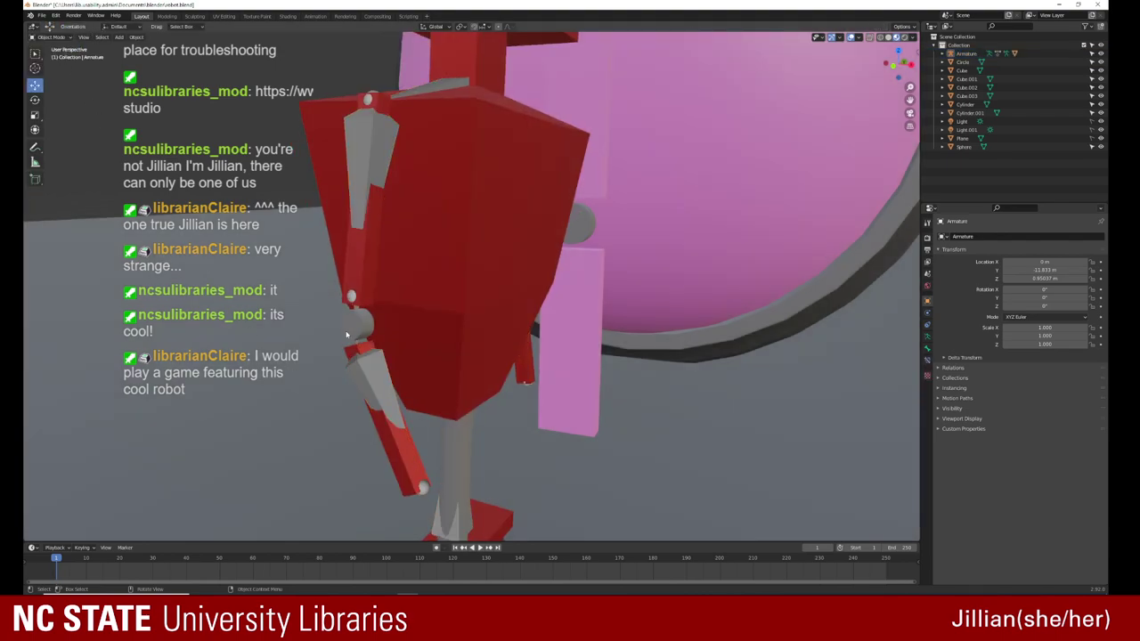
left_click(360, 363)
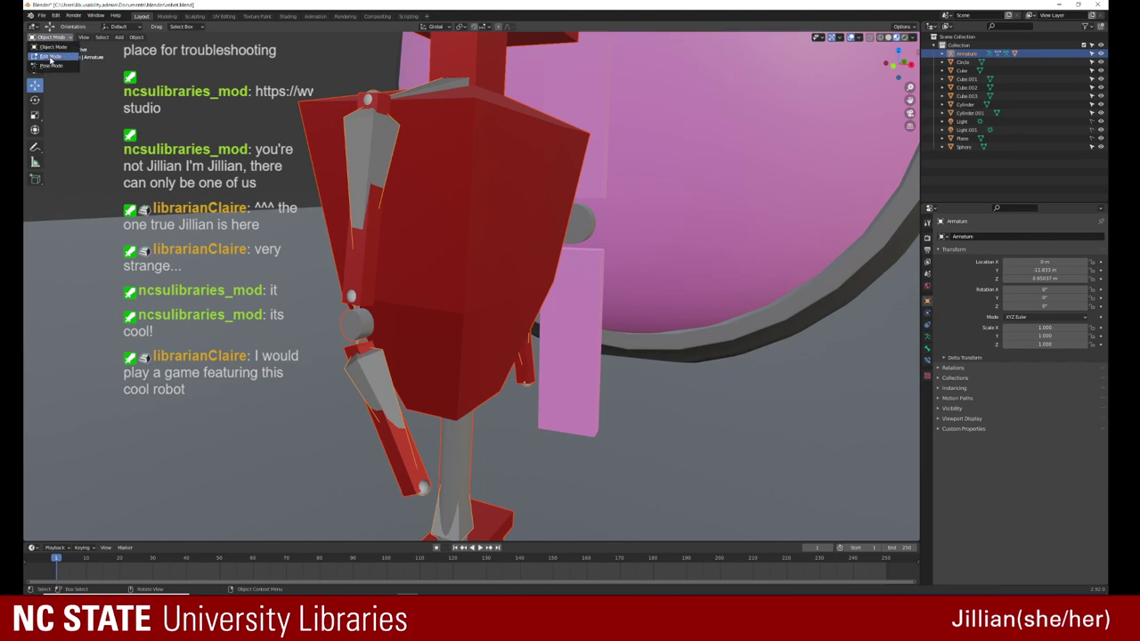
left_click(364, 372)
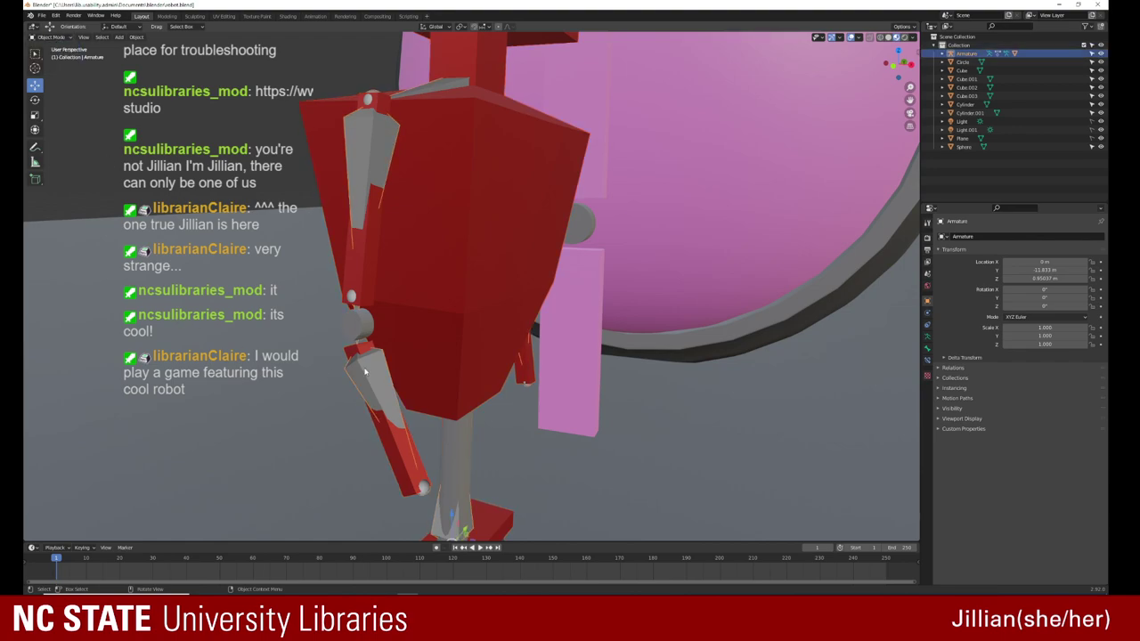
left_click(360, 253)
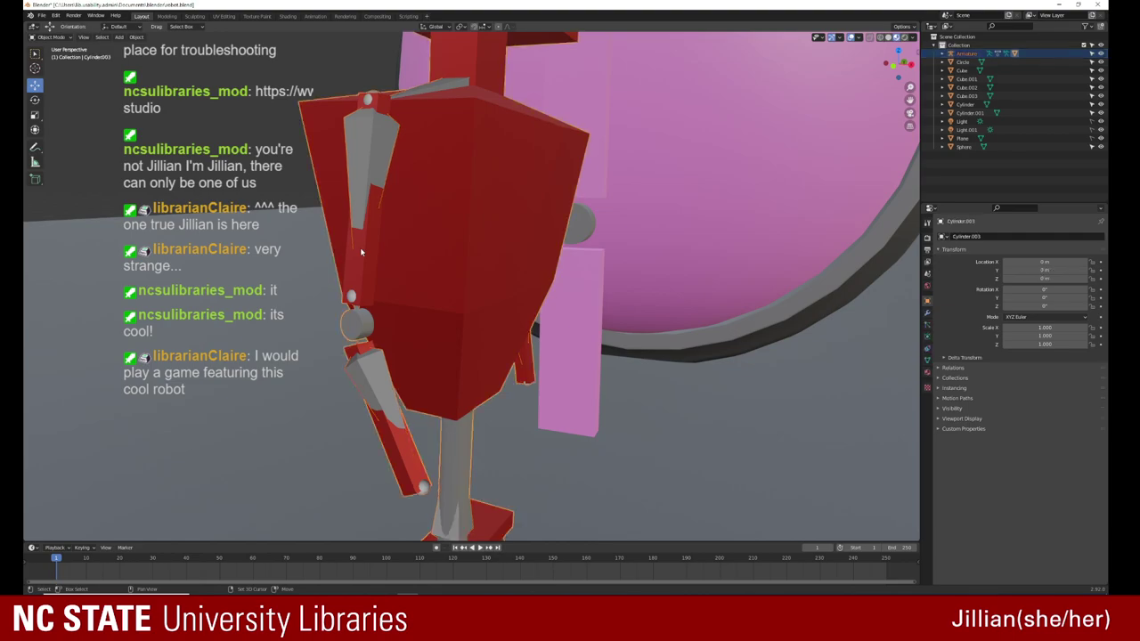
left_click(49, 37)
left_click(49, 85)
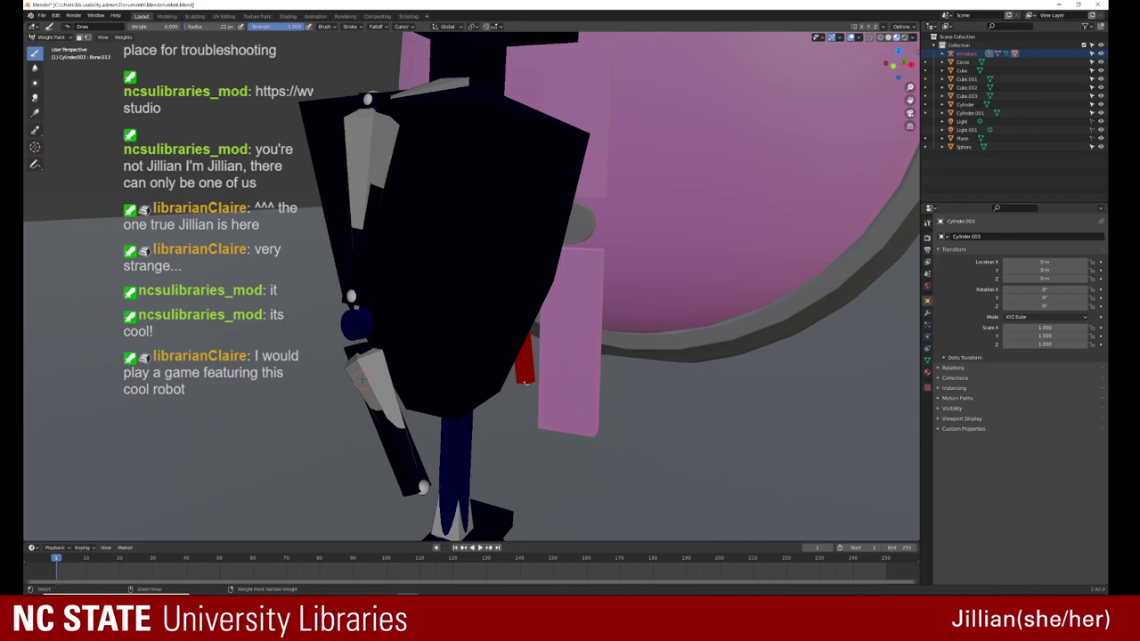
left_click(361, 378, "ctrl")
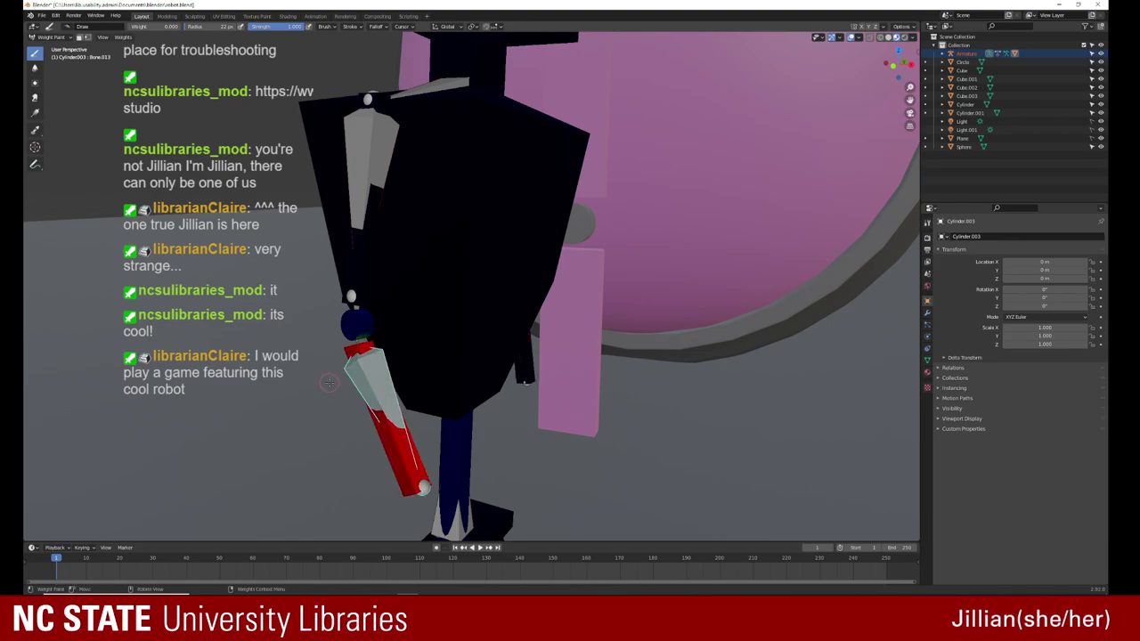
Step: Frame the arm and orbit close around the shoulder to inspect the Bone.013 weights
middle_click_drag(362, 378, 182, 378)
scroll(318, 382, "up", 4)
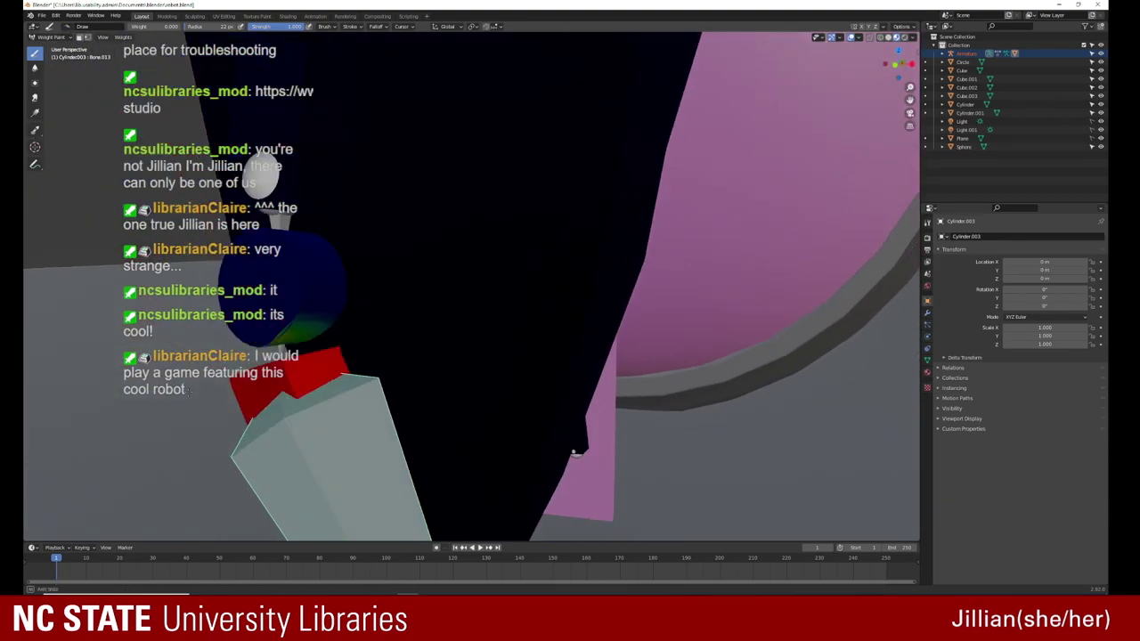
middle_click_drag(570, 455, 570, 456)
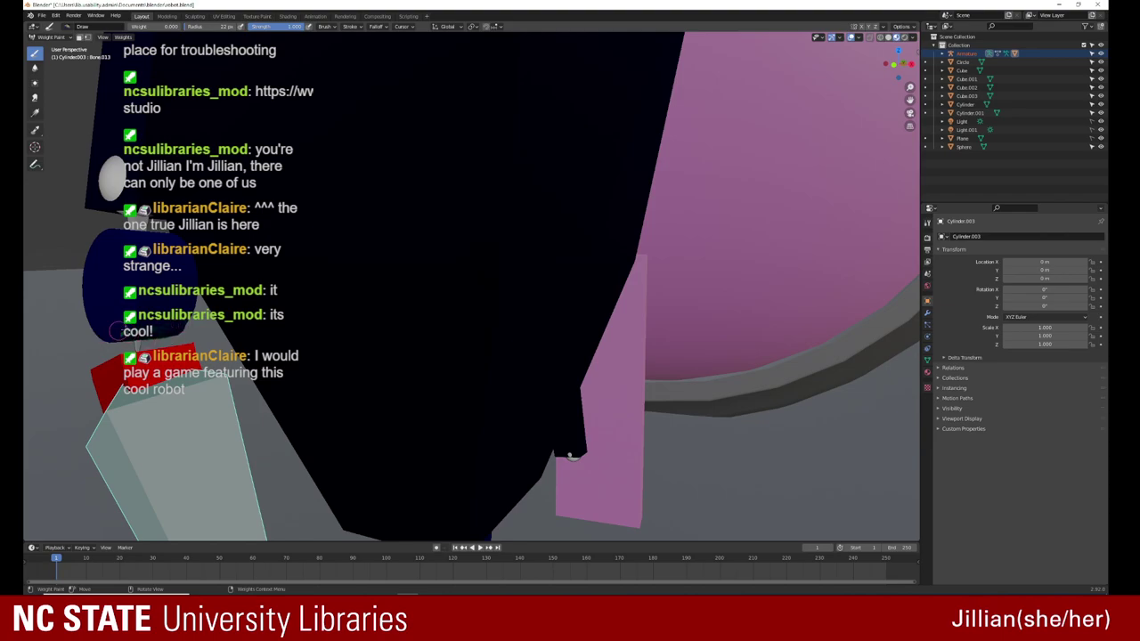
key("KP_Decimal")
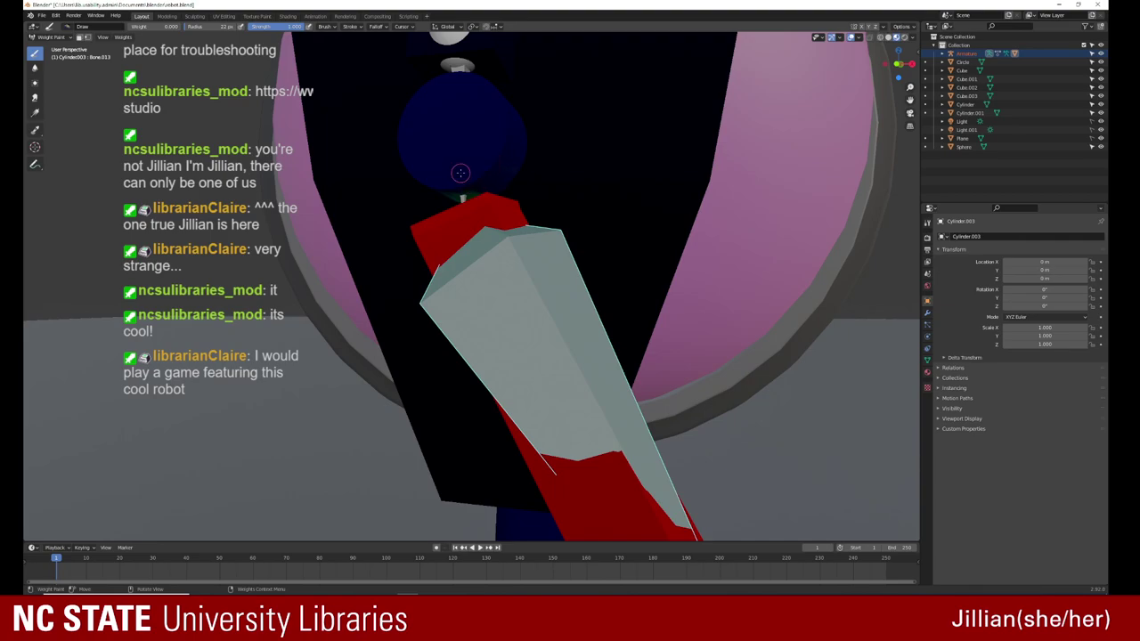
middle_click_drag(479, 181, 448, 181)
middle_click_drag(548, 224, 472, 227)
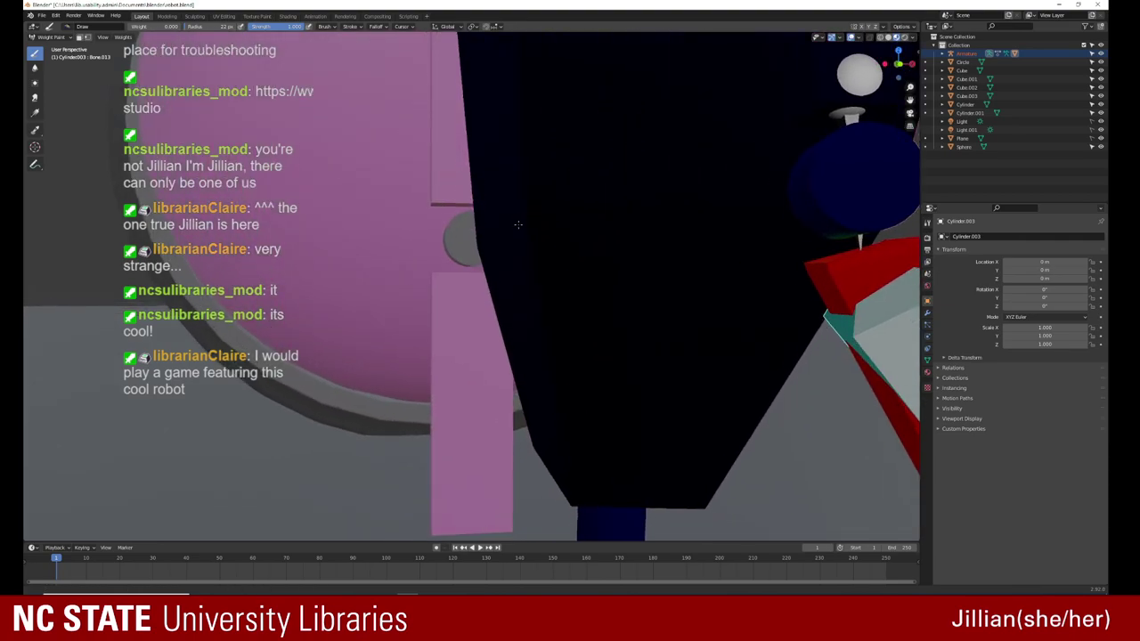
mouse_move(526, 259)
middle_mouse_down()
mouse_move(590, 281)
mouse_move(599, 269)
middle_mouse_up()
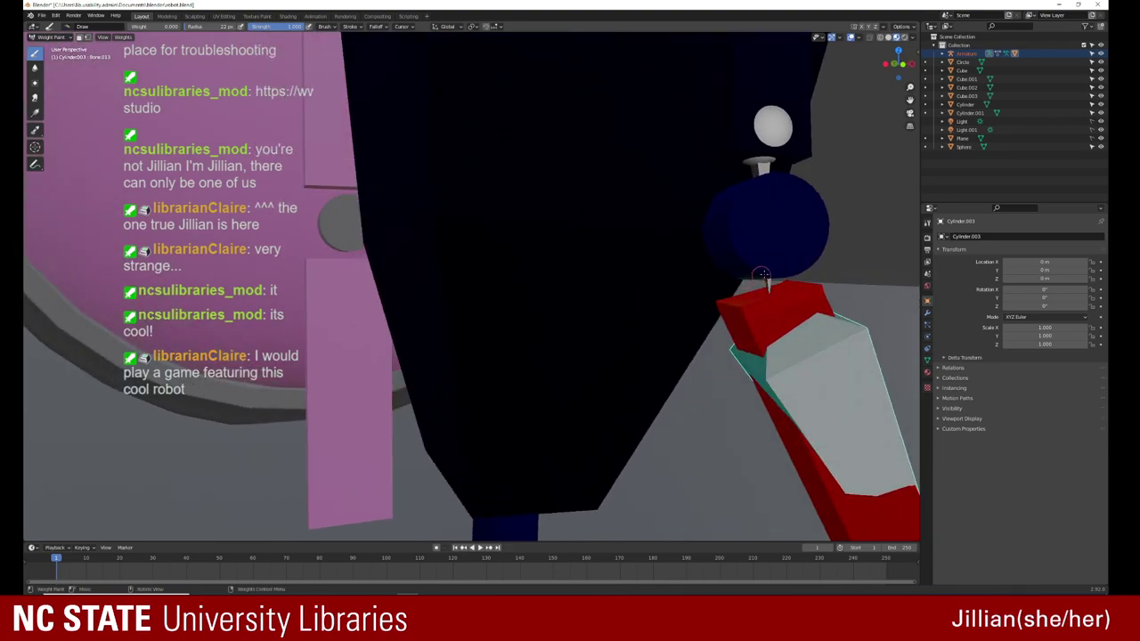
scroll(732, 280, "up", 2)
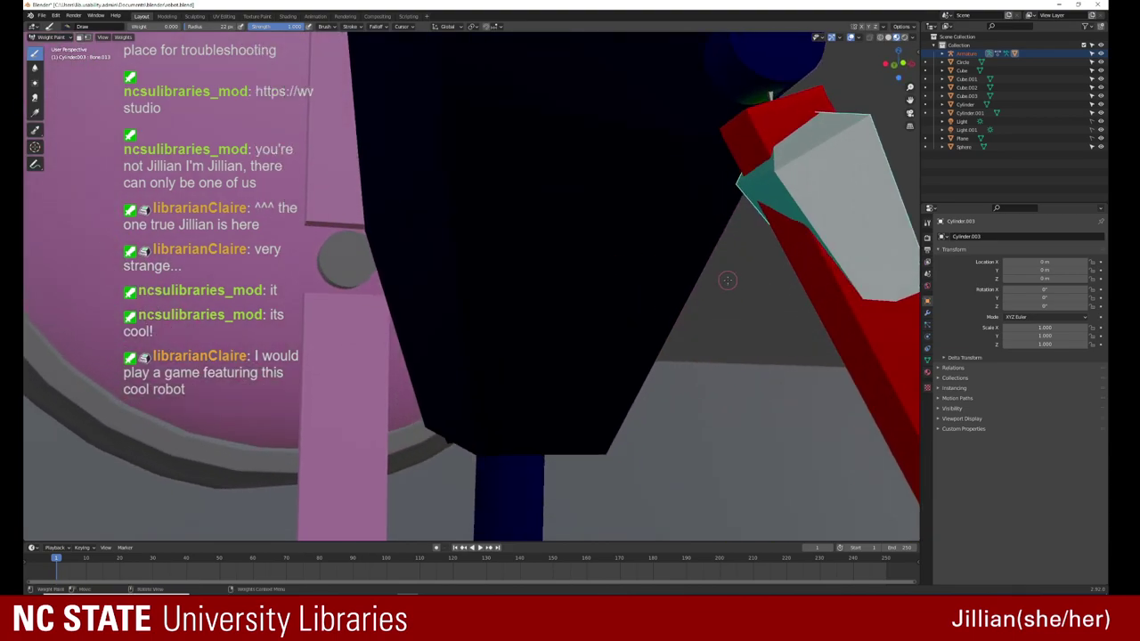
scroll(730, 280, "down", 3)
scroll(726, 278, "up", 5)
Step: Orbit toward the pink shoulder sphere and back to the robot body
middle_click_drag(727, 278, 373, 269)
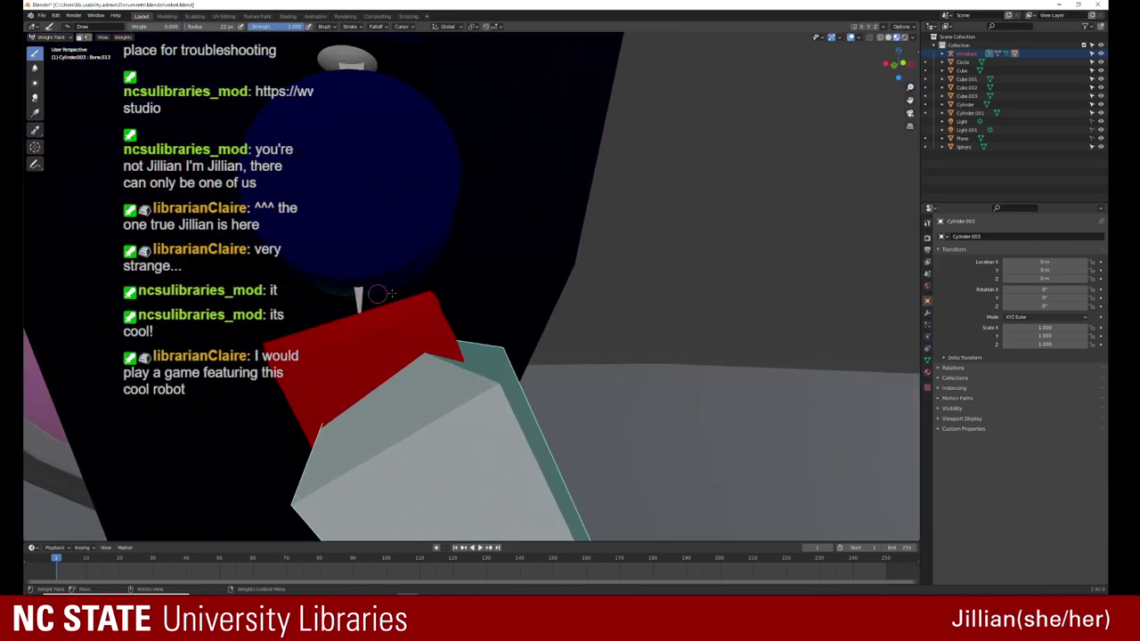
middle_click_drag(281, 281, 708, 352)
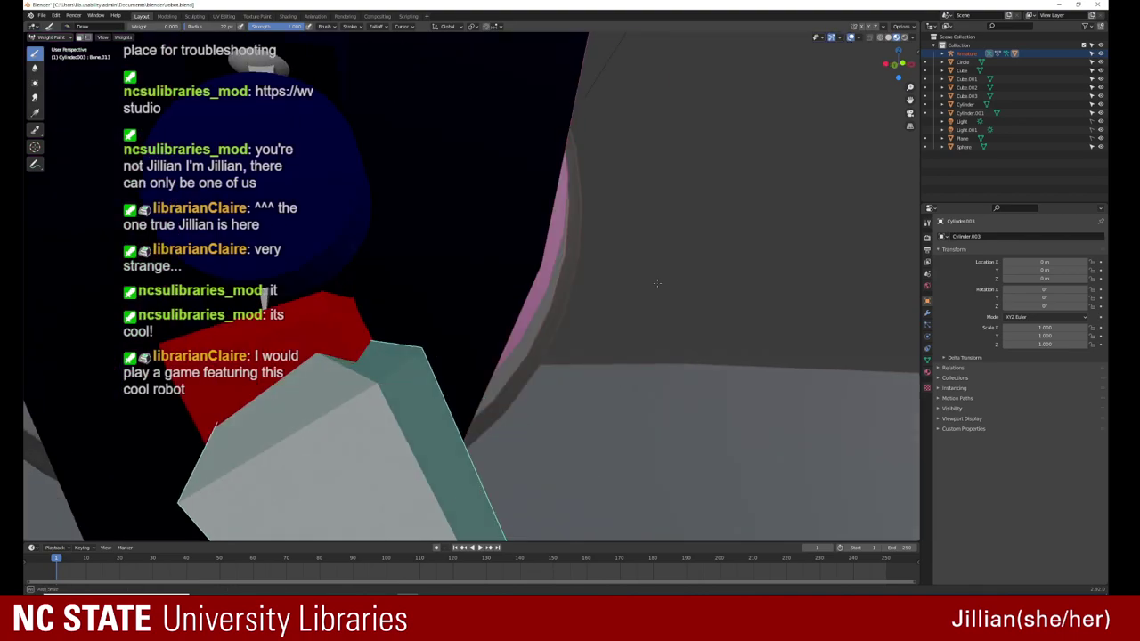
middle_click_drag(683, 283, 537, 307)
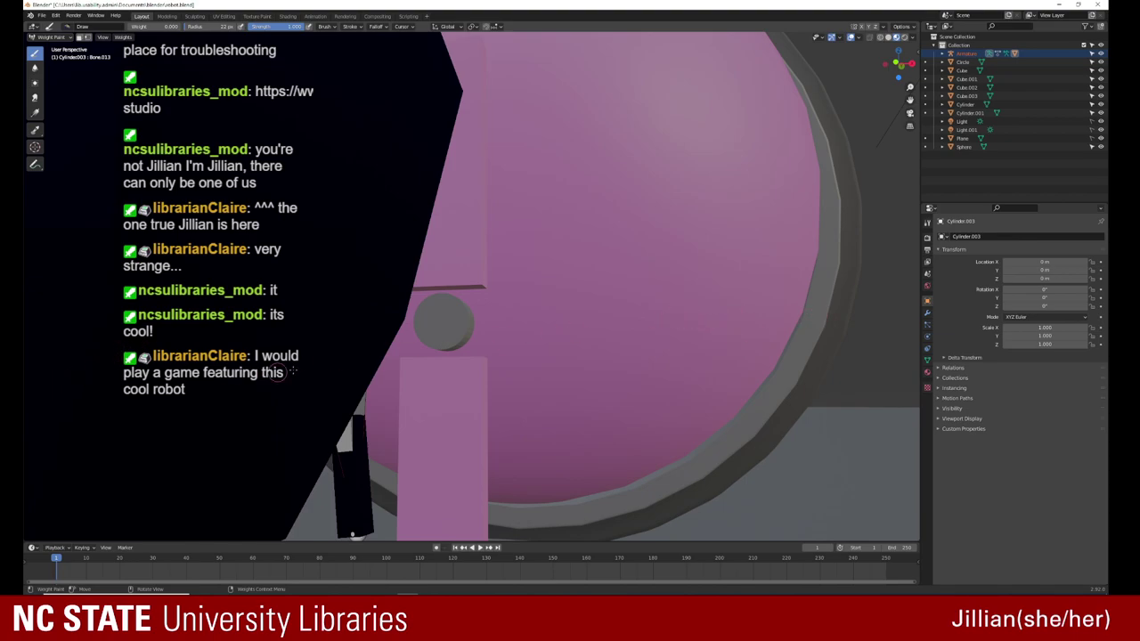
scroll(372, 371, "up", 1)
scroll(372, 370, "down", 1)
scroll(372, 370, "down", 2)
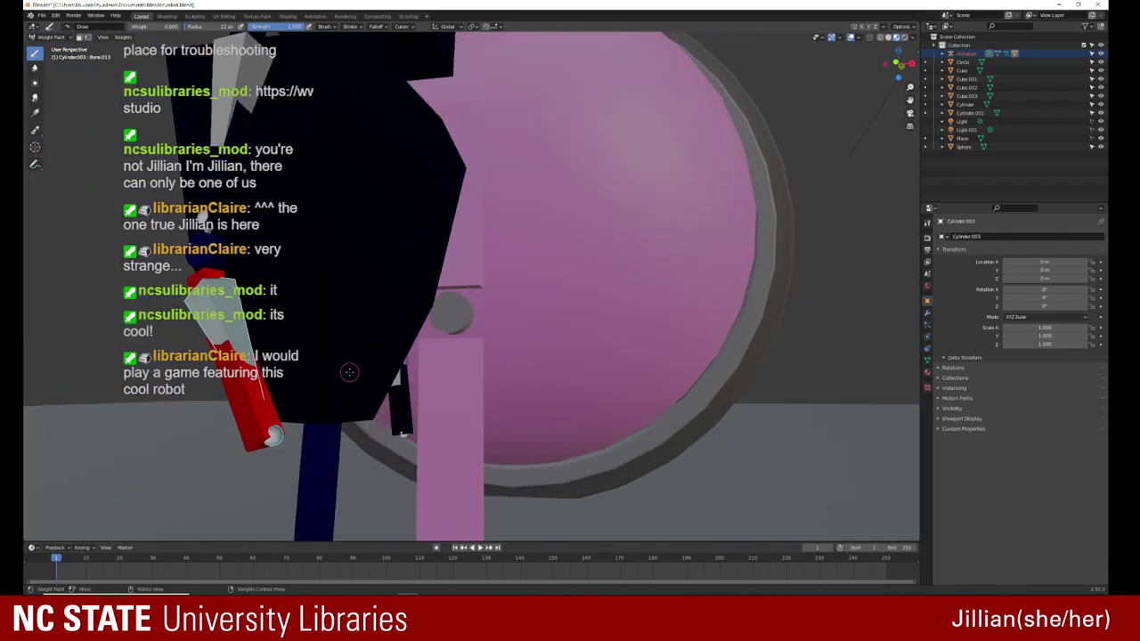
mouse_move(348, 368)
middle_mouse_down()
mouse_move(445, 475)
mouse_move(401, 352)
mouse_move(283, 381)
middle_mouse_up()
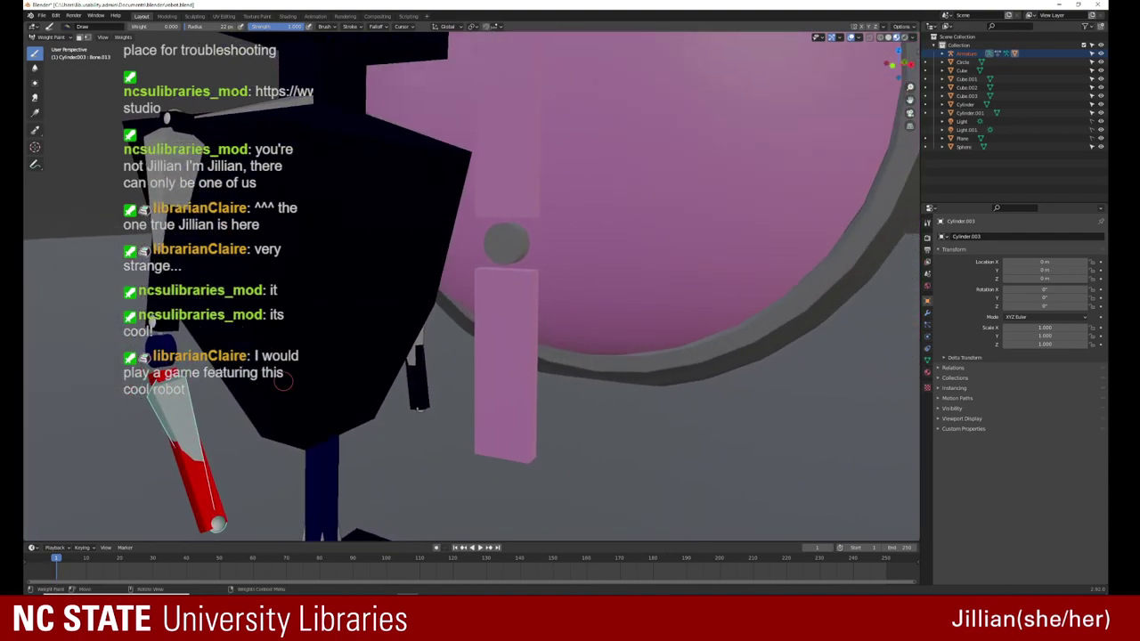
Step: Inspect the Bone.012, Bone.013, Bone.011 and Bone.010 weights, then return to Object Mode
right_click(125, 354, "ctrl+shift")
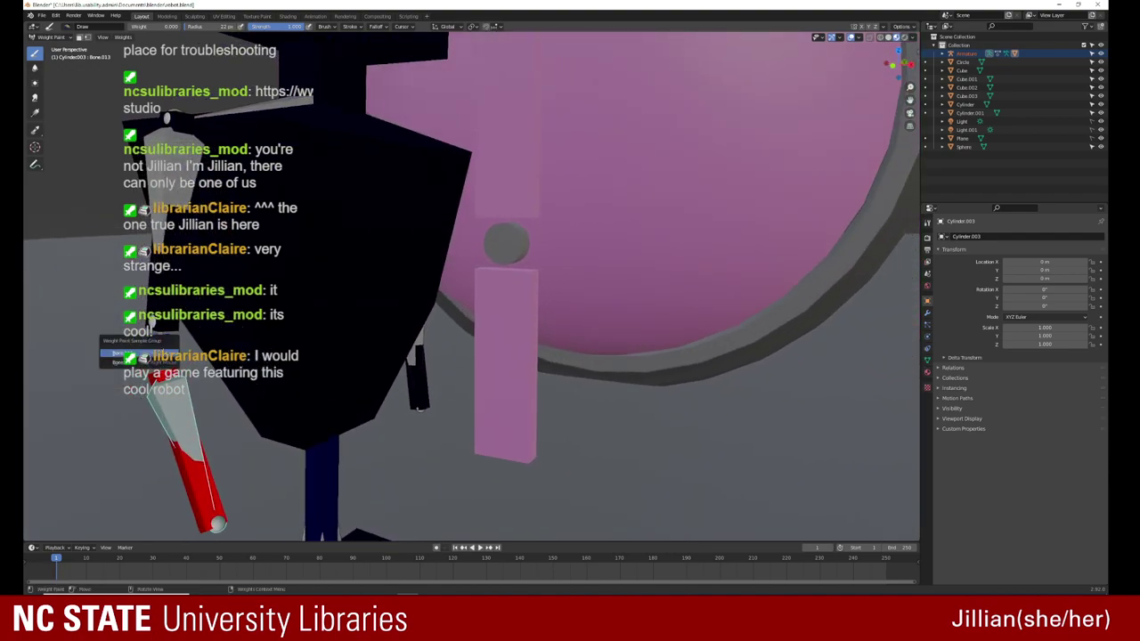
left_click(120, 353)
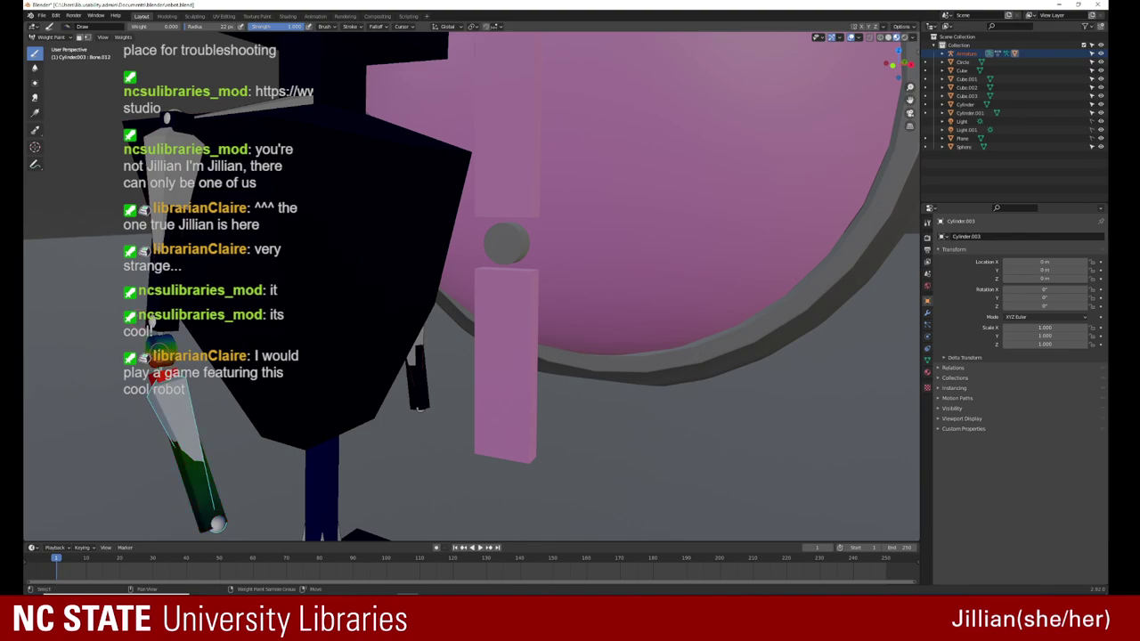
mouse_move(163, 349)
middle_mouse_down()
mouse_move(401, 414)
mouse_move(121, 353)
mouse_move(525, 331)
middle_mouse_up()
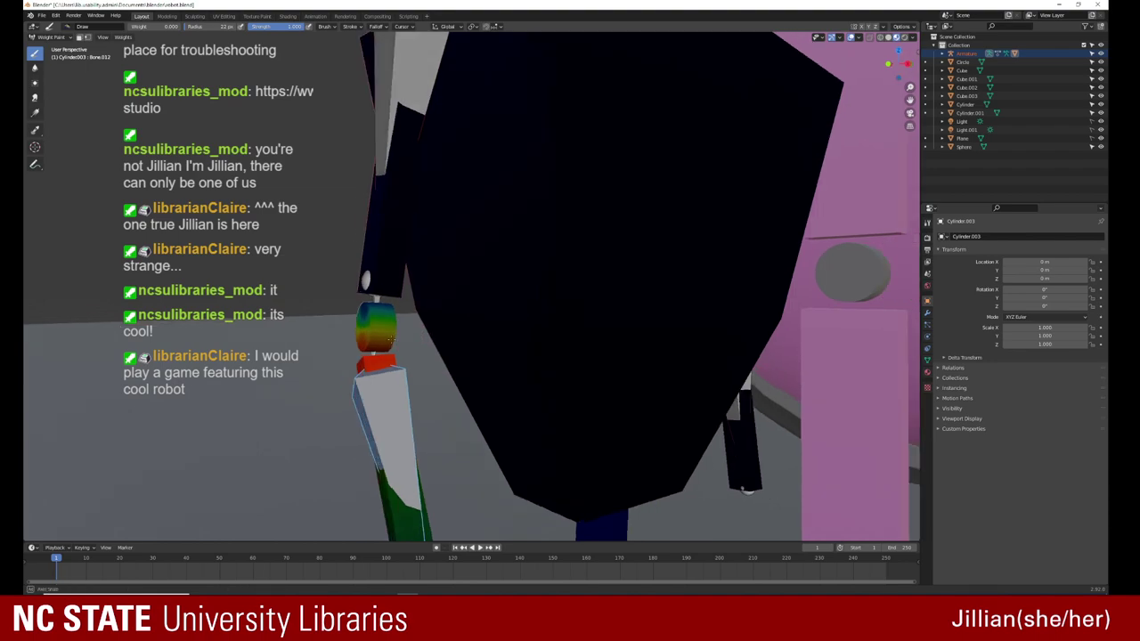
middle_click_drag(392, 340, 424, 327)
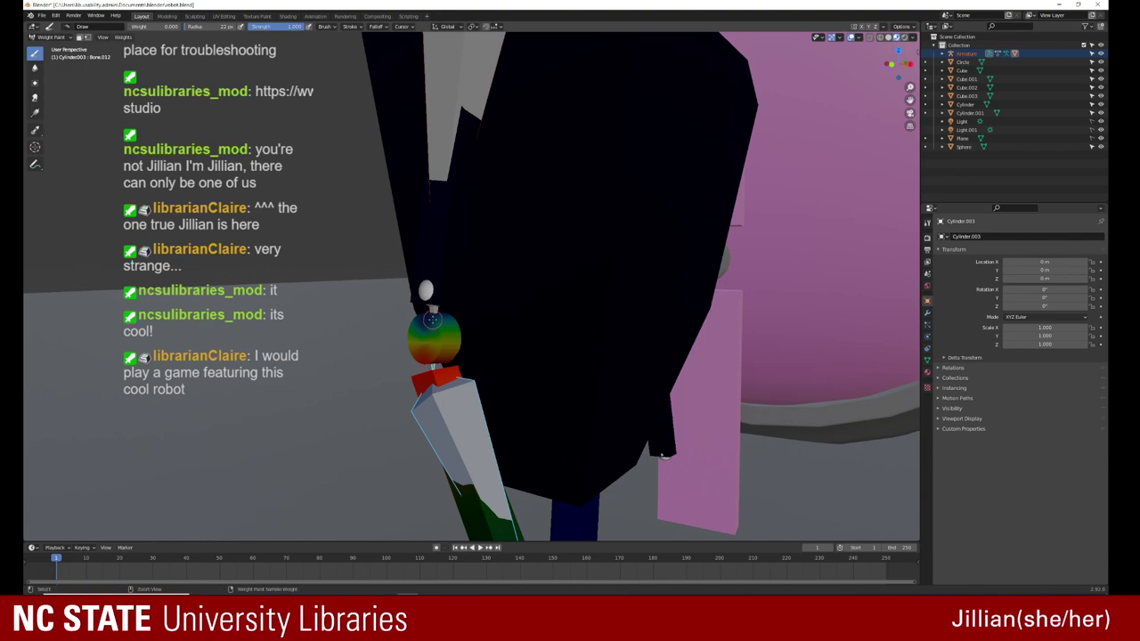
left_click(431, 320, "ctrl")
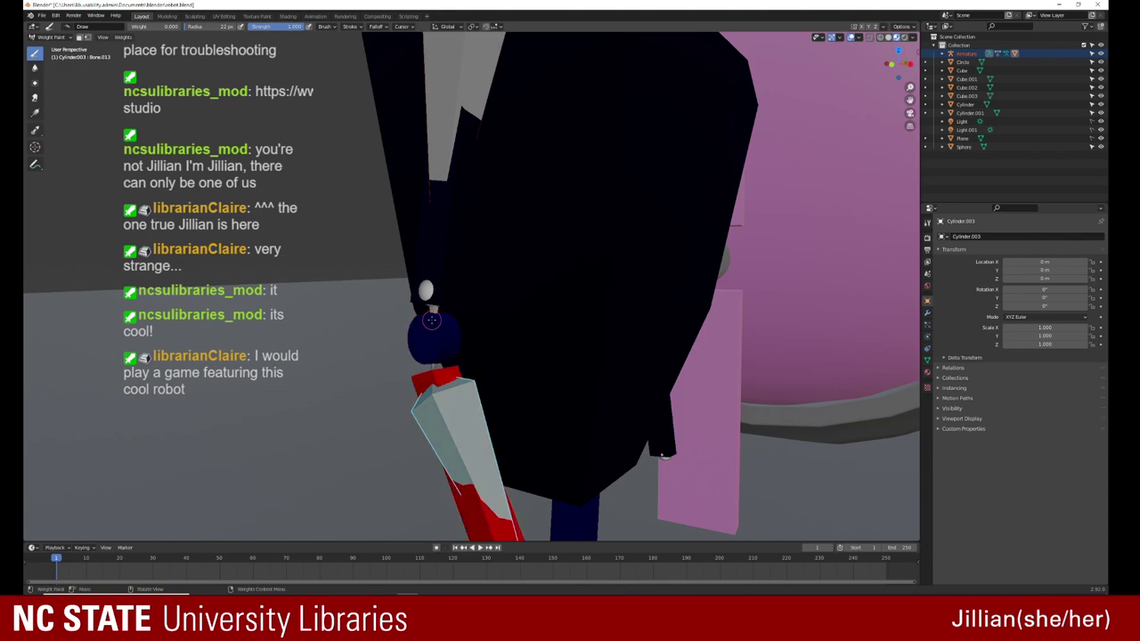
left_click(431, 326, "ctrl")
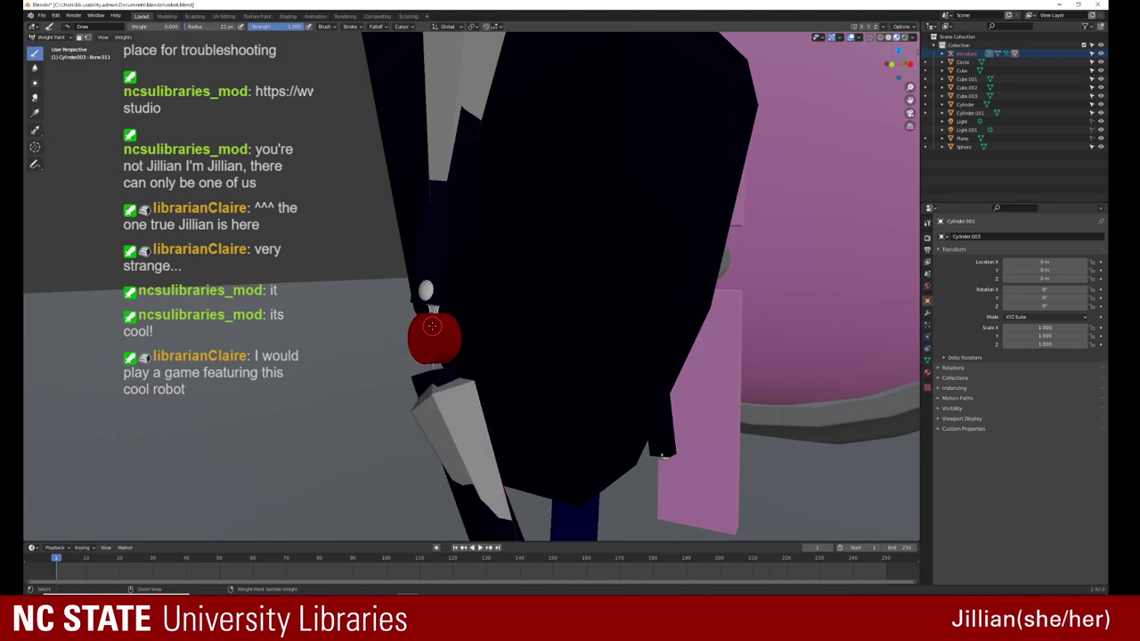
left_click(434, 264, "ctrl")
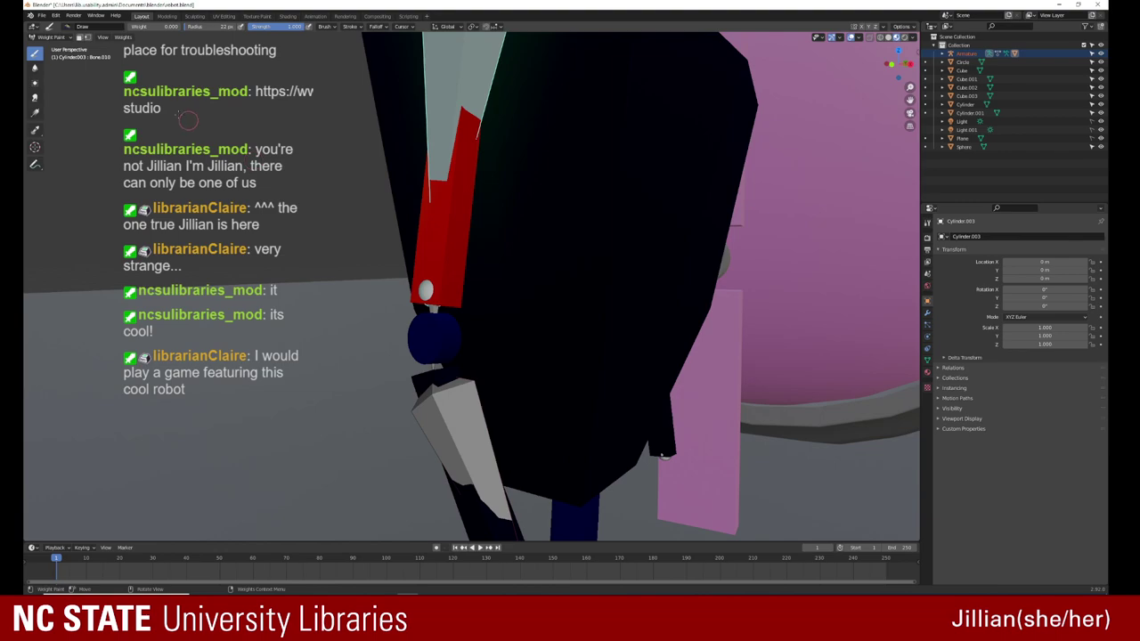
left_click(50, 36)
left_click(54, 46)
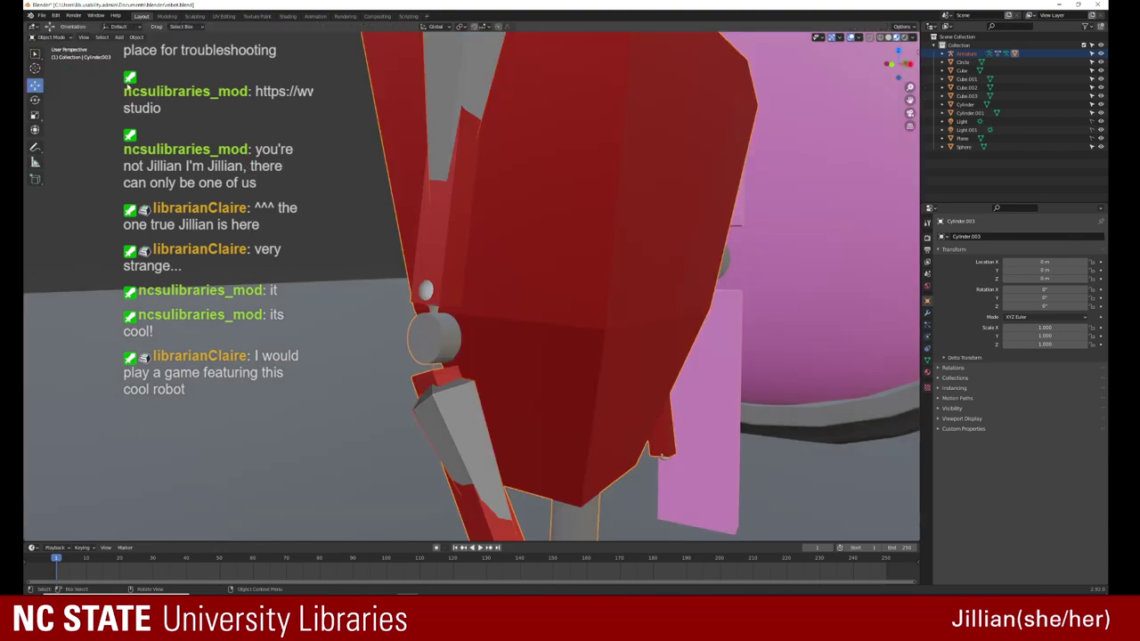
Step: Put the armature in Pose Mode and rotate the upper arm bone at the shoulder
left_click(462, 96)
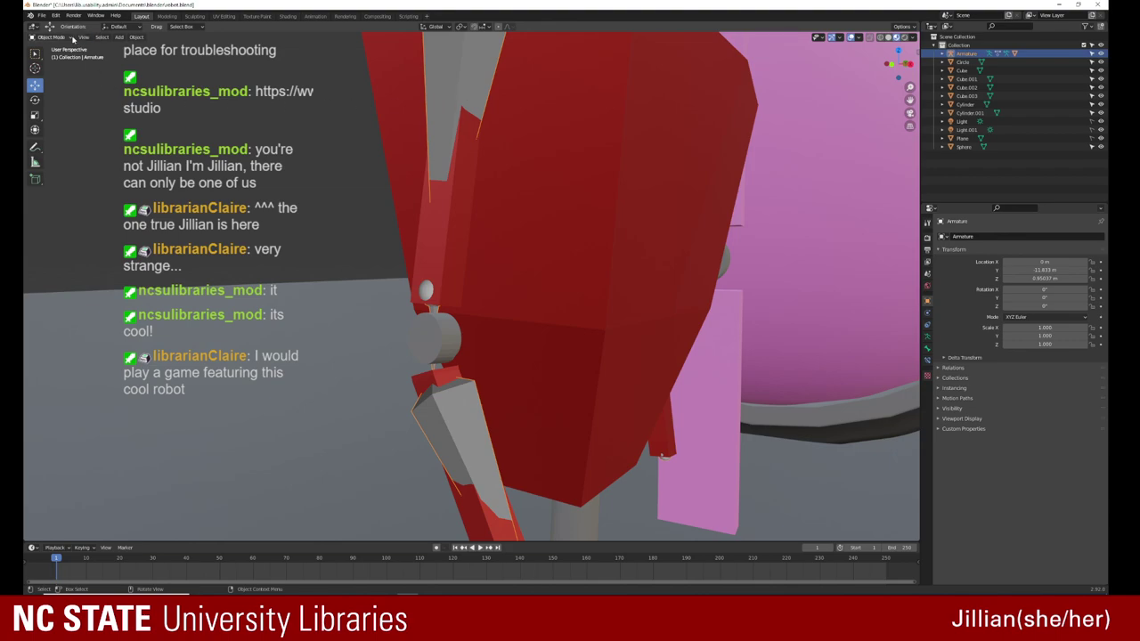
left_click(50, 37)
left_click(53, 66)
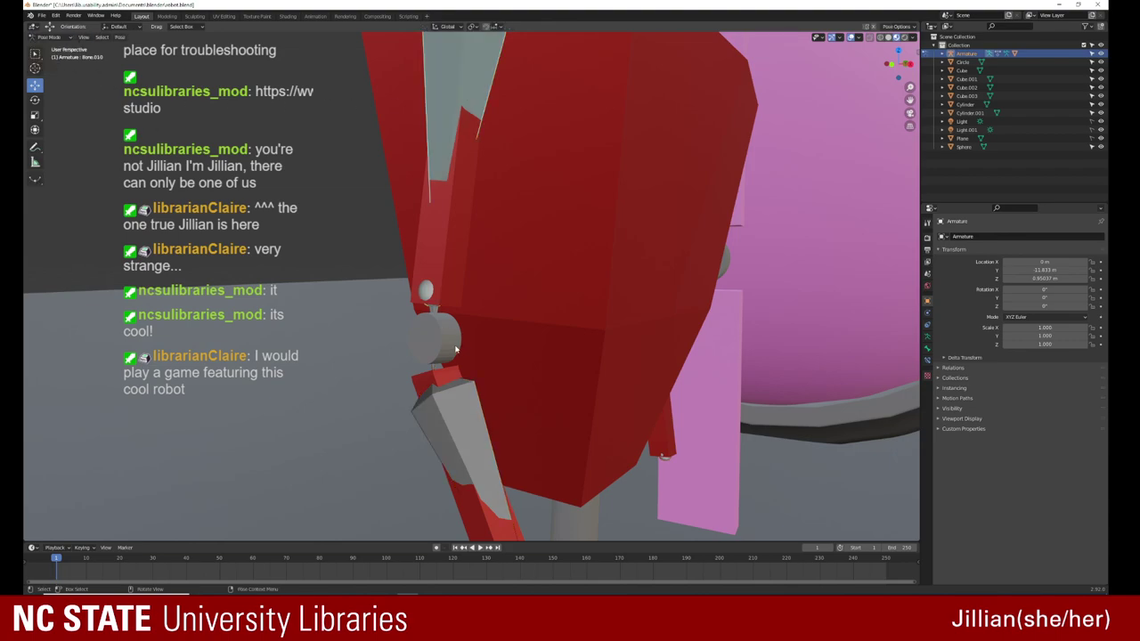
left_click(454, 348)
left_click(432, 322)
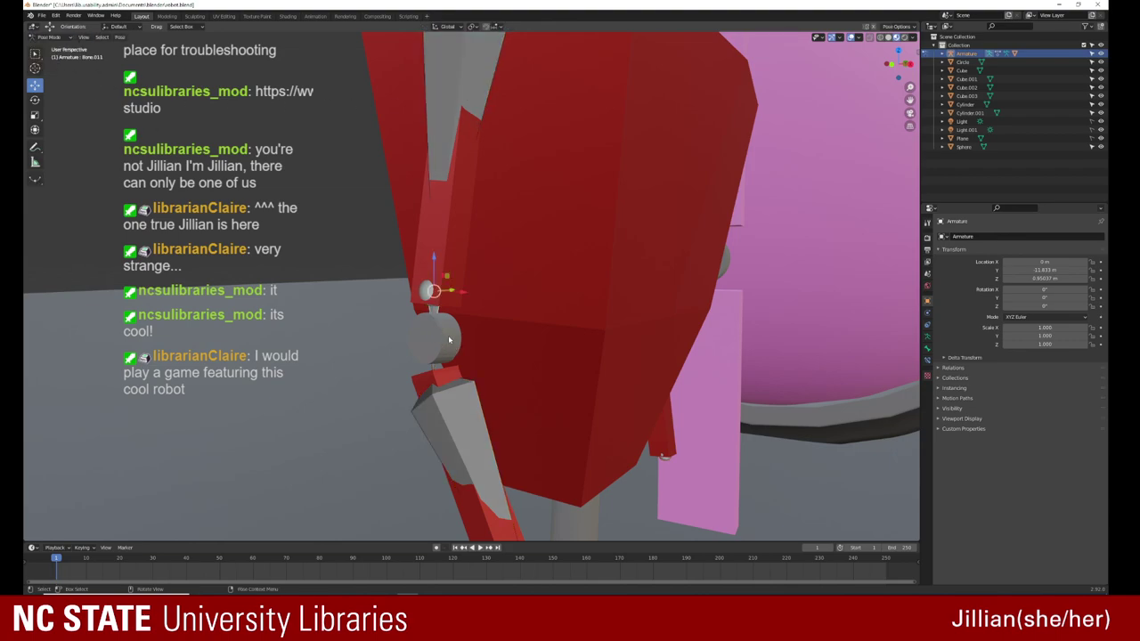
key("r")
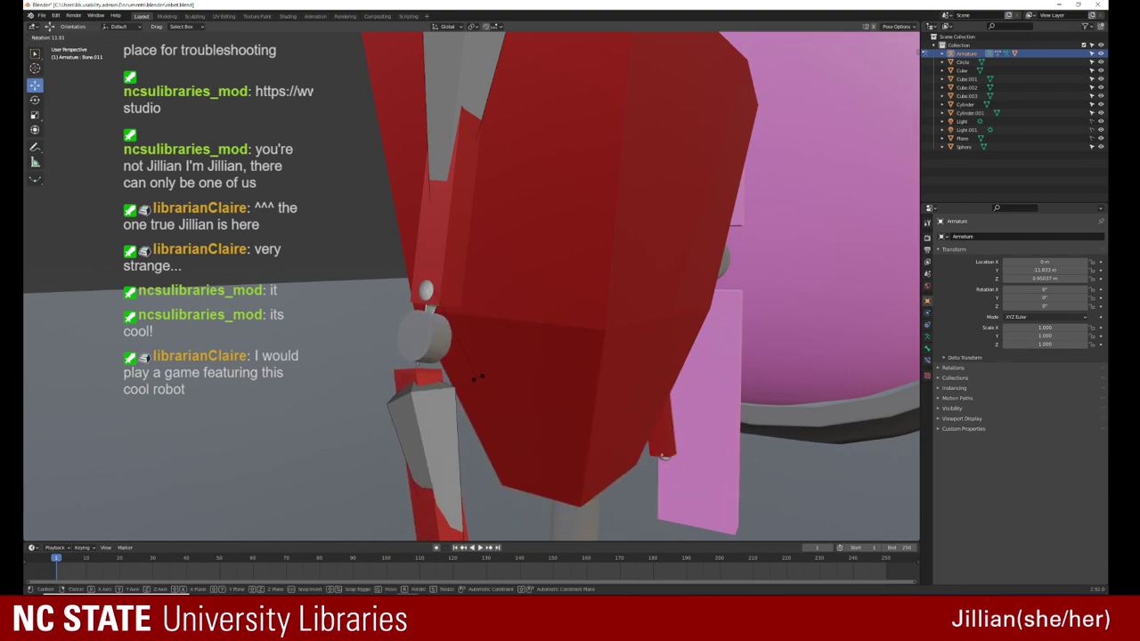
left_click(478, 377)
Step: Bend the lower arm bone at the elbow, then rotate it further
left_click(420, 446)
key("r")
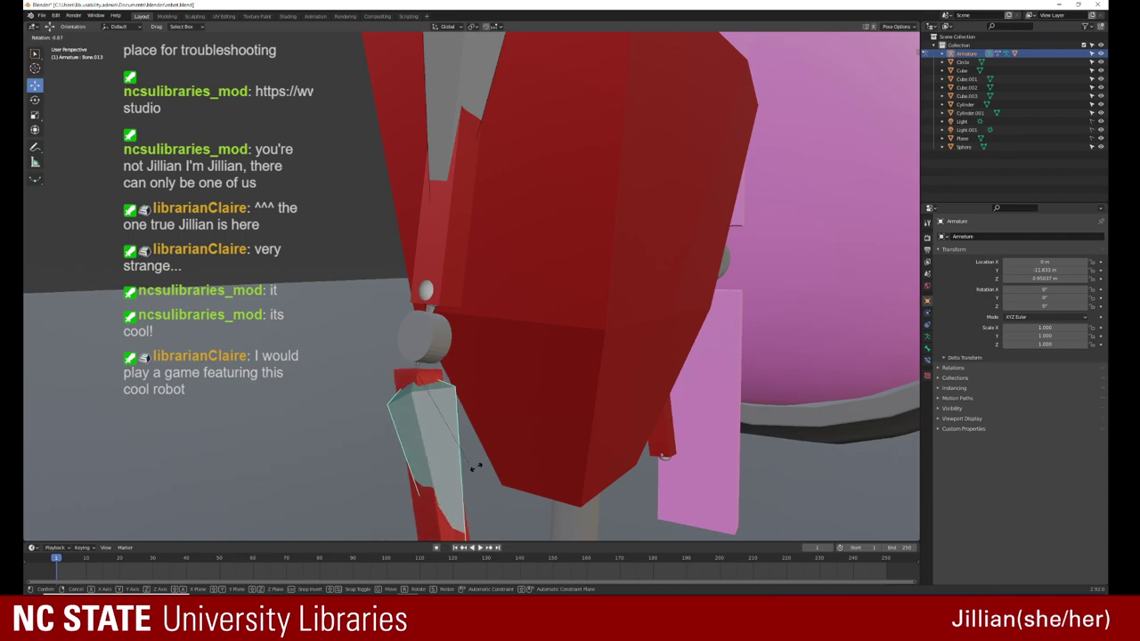
left_click(509, 460)
middle_click_drag(509, 460, 584, 413)
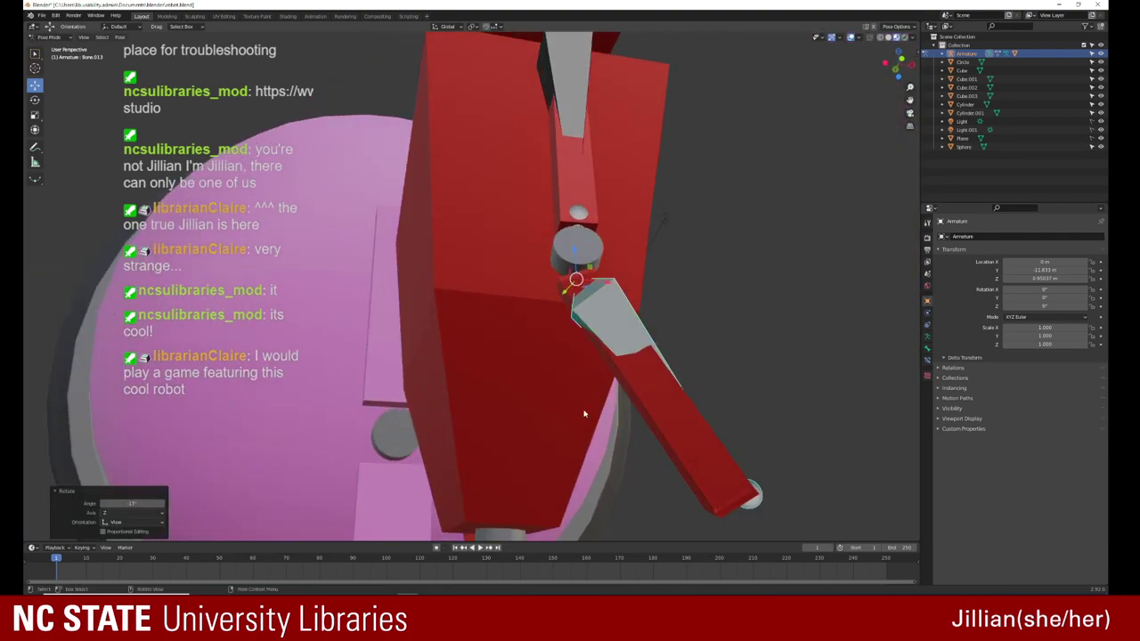
key("r")
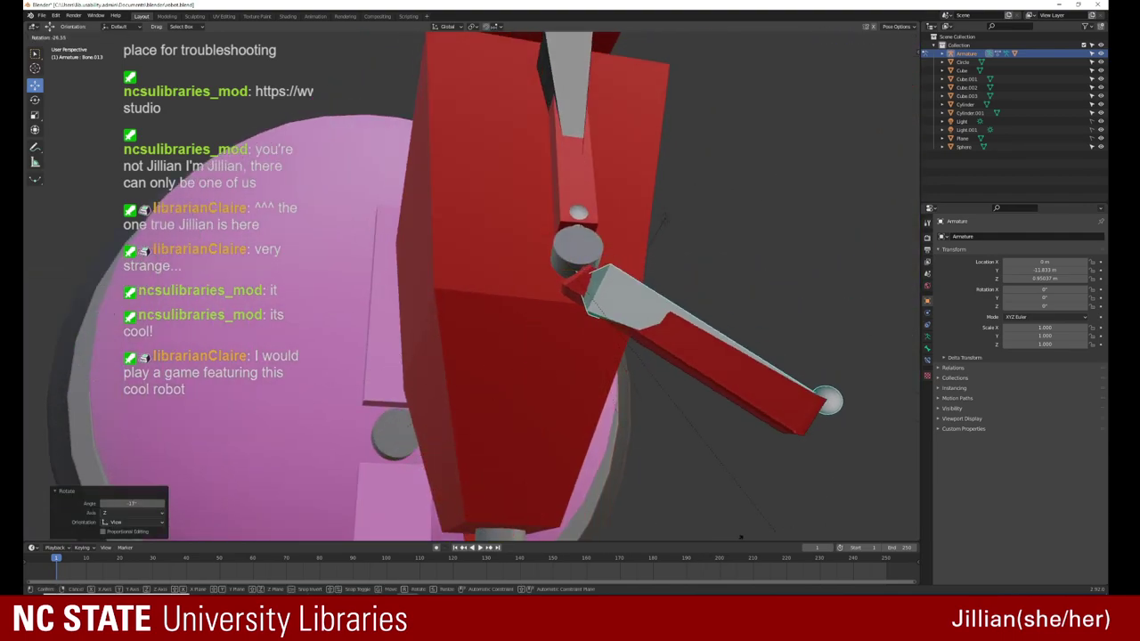
left_click(780, 474)
mouse_move(754, 466)
middle_mouse_down()
mouse_move(631, 467)
mouse_move(585, 396)
mouse_move(620, 371)
mouse_move(584, 403)
mouse_move(534, 365)
middle_mouse_up()
scroll(631, 467, "down", 8)
Step: Select the pelvis and leg bones, return to Object Mode and select the body mesh
left_click(519, 351)
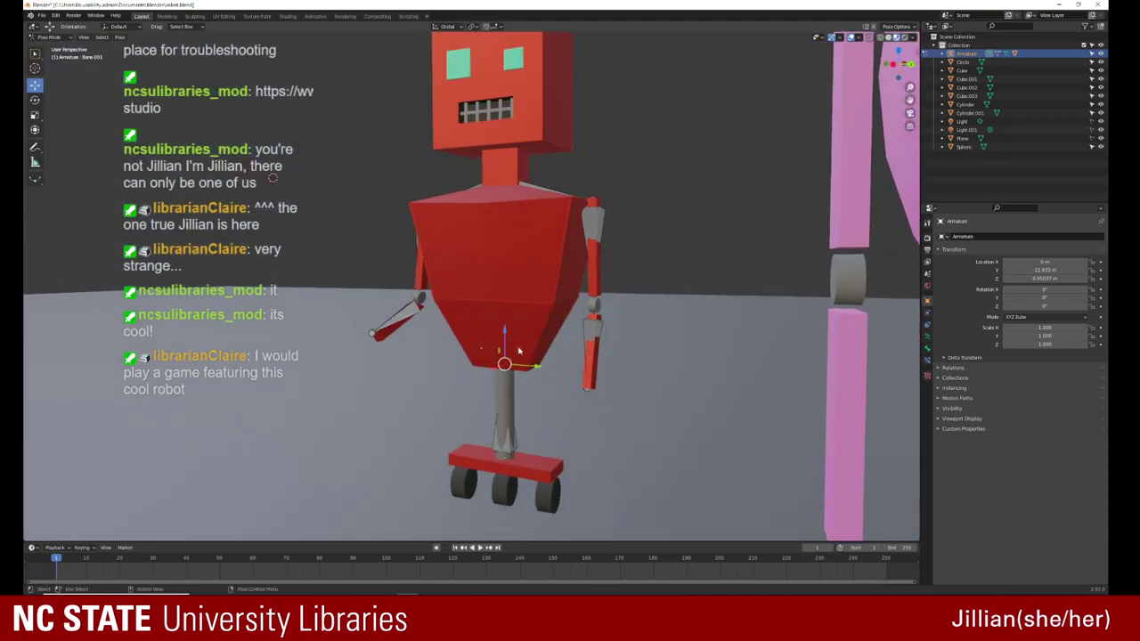
left_click(511, 440)
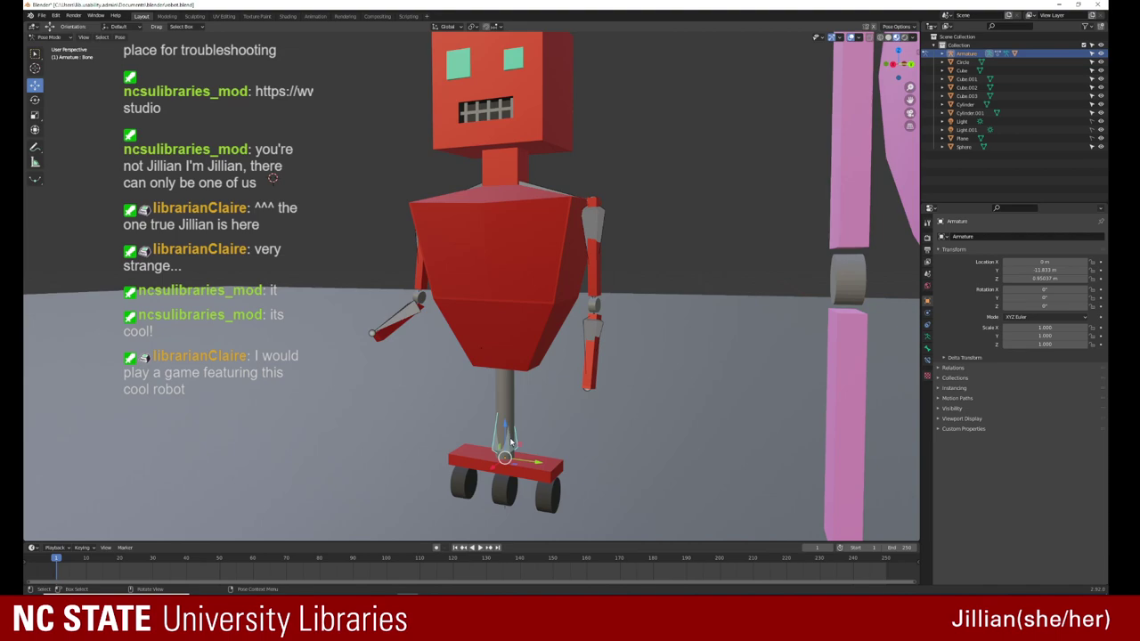
left_click(524, 354)
left_click(43, 37)
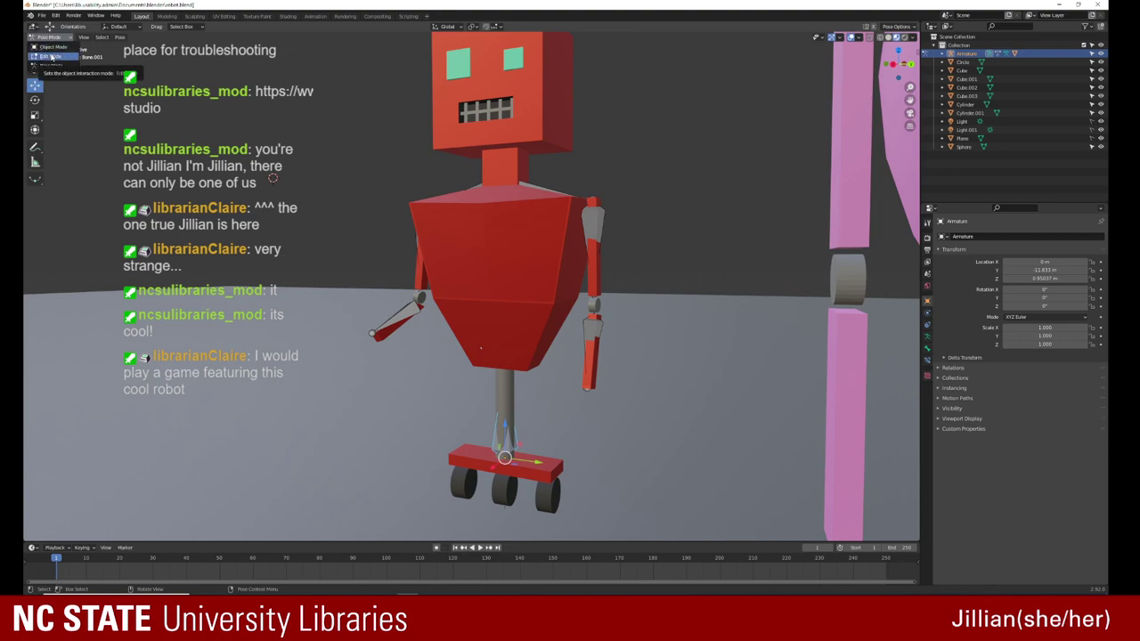
left_click(53, 47)
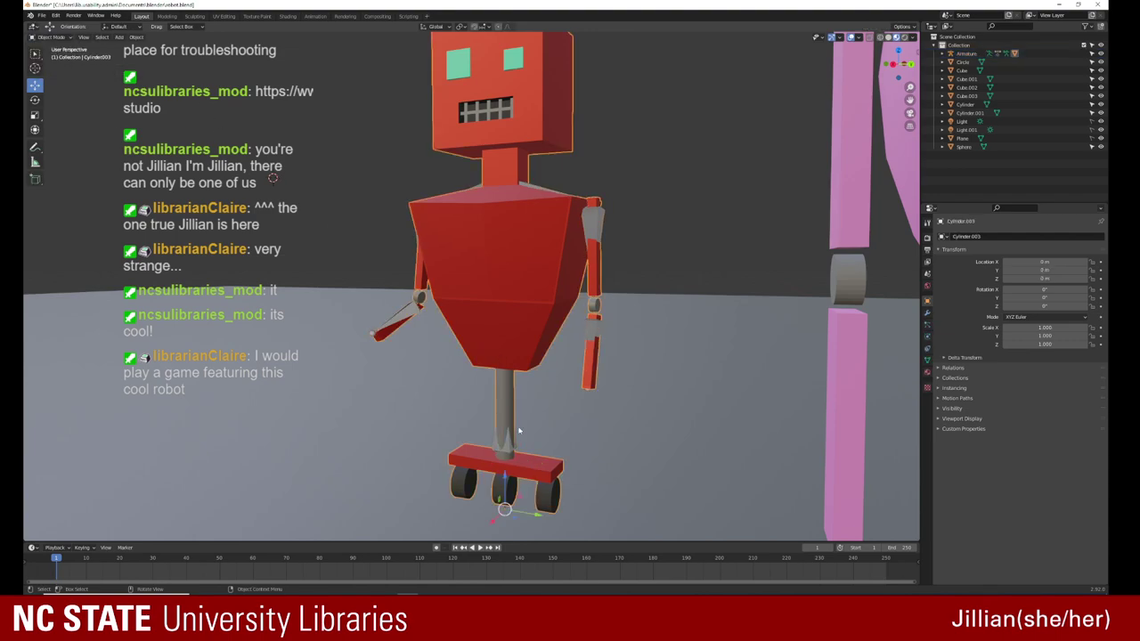
left_click(507, 360, "shift")
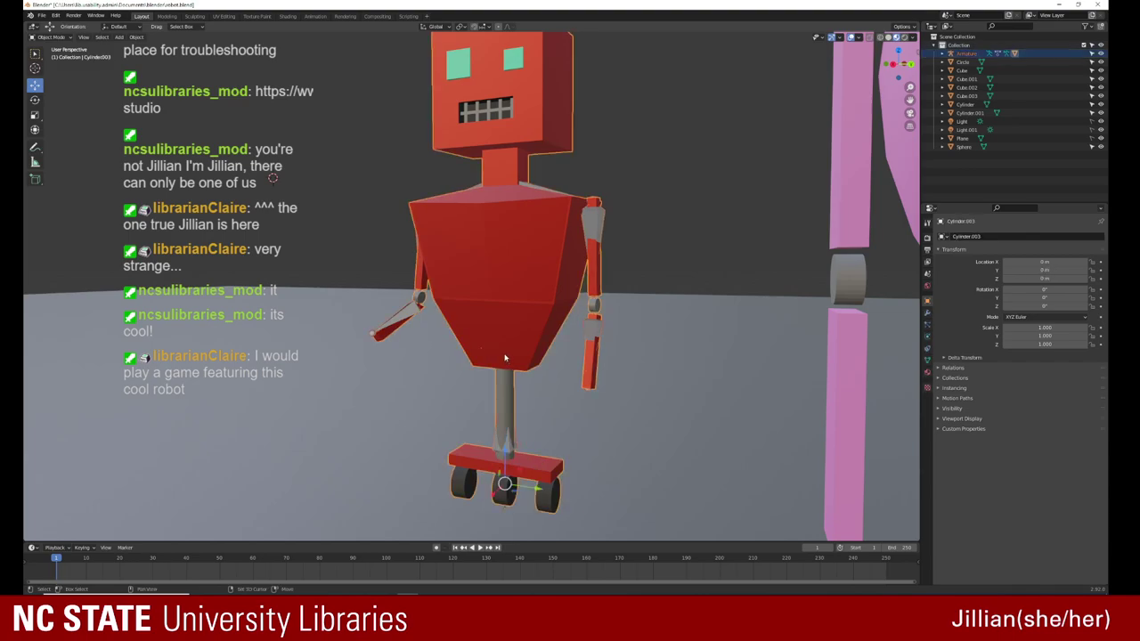
left_click(53, 37)
left_click(53, 85)
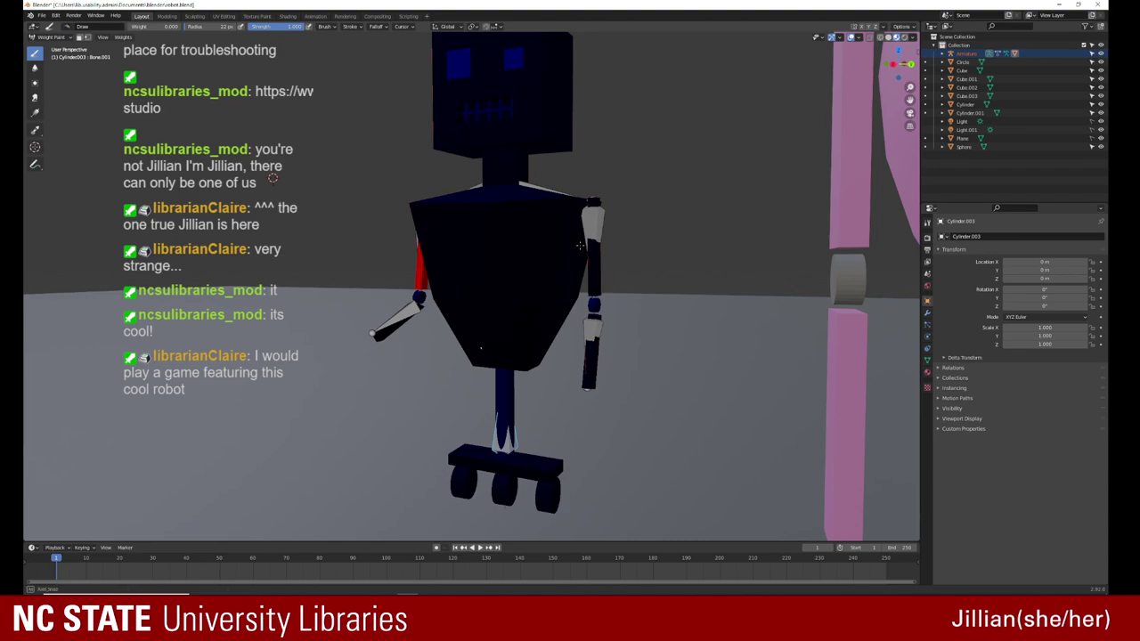
middle_click_drag(579, 245, 565, 406)
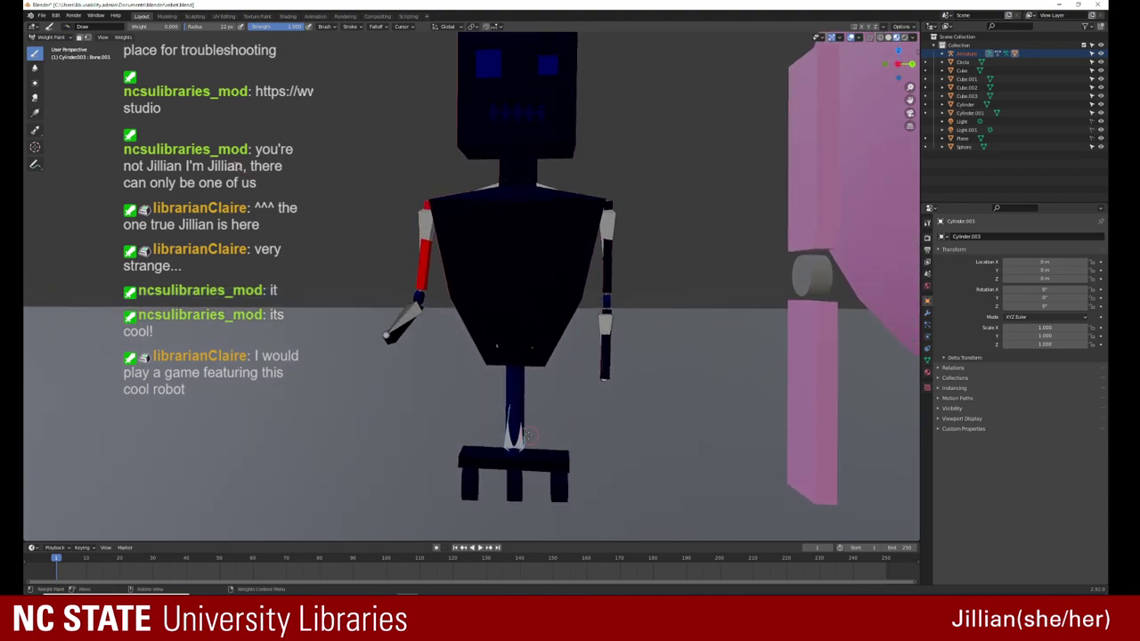
key("ctrl")
left_click(516, 436, "ctrl")
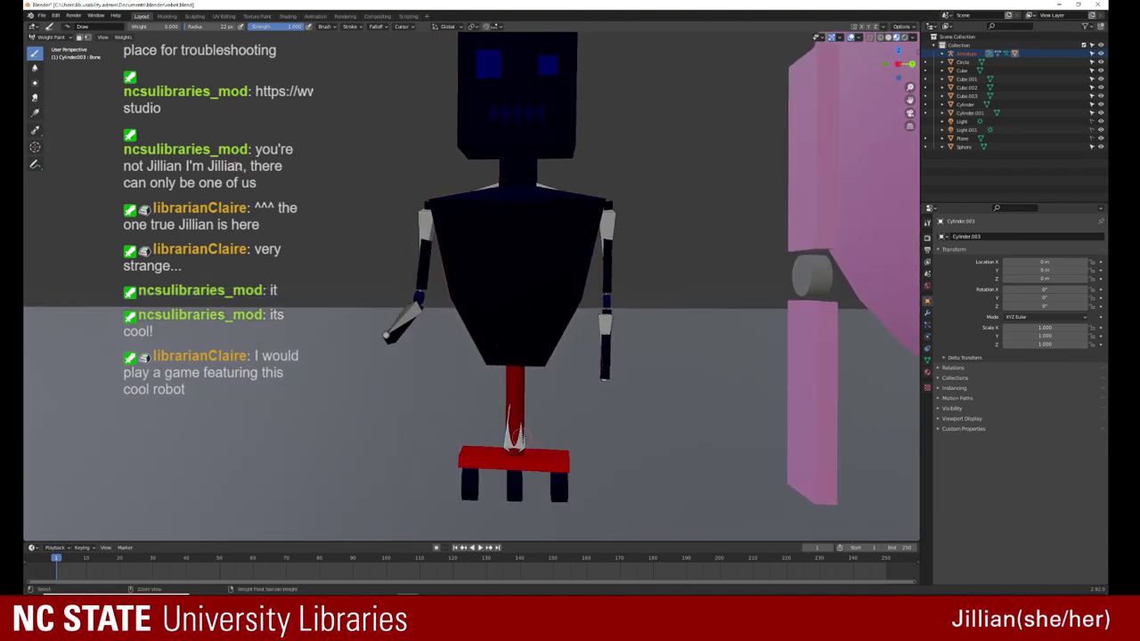
mouse_move(514, 435)
middle_mouse_down()
mouse_move(247, 171)
mouse_move(509, 296)
middle_mouse_up()
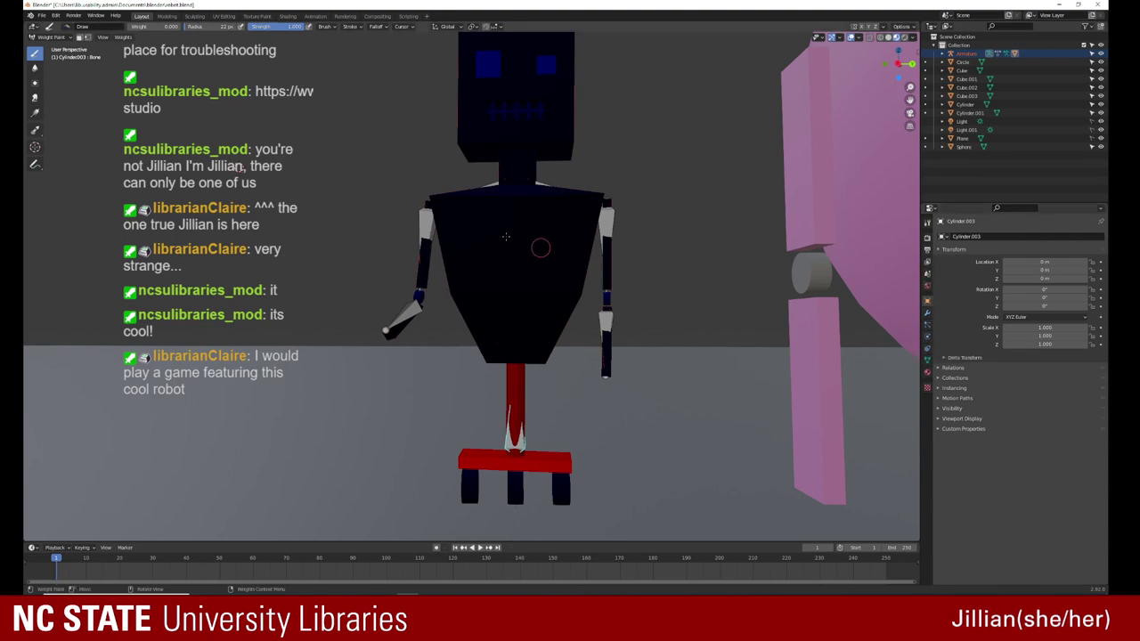
left_click(45, 36)
Step: Select the armature, browse its Bone Constraints and Bone properties, then show the Eevee render settings
left_click(53, 46)
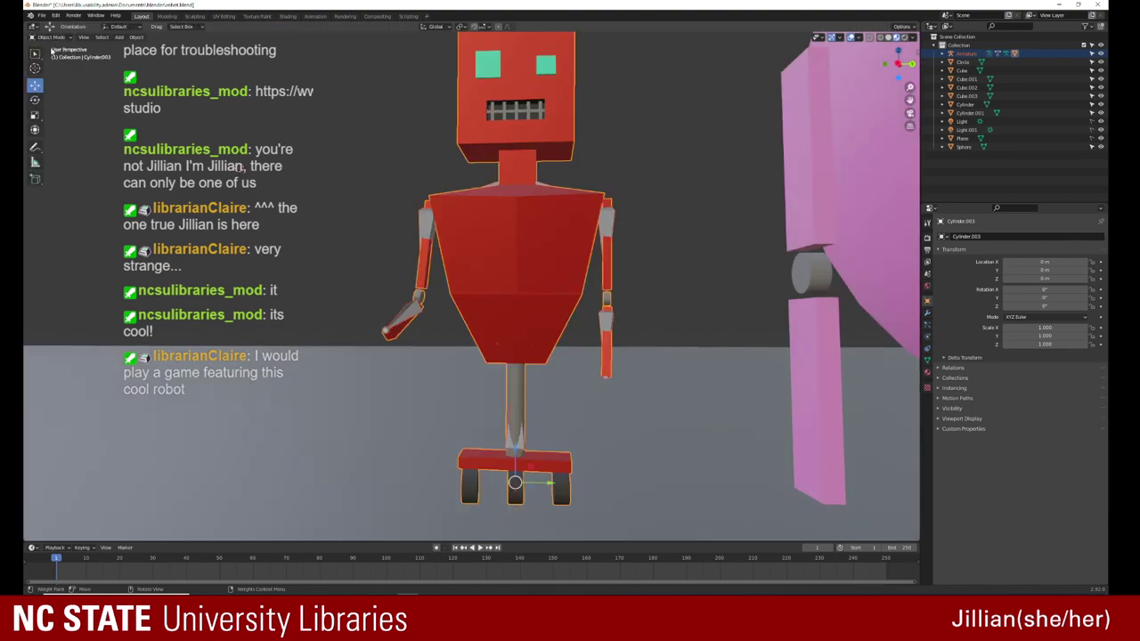
left_click(397, 220)
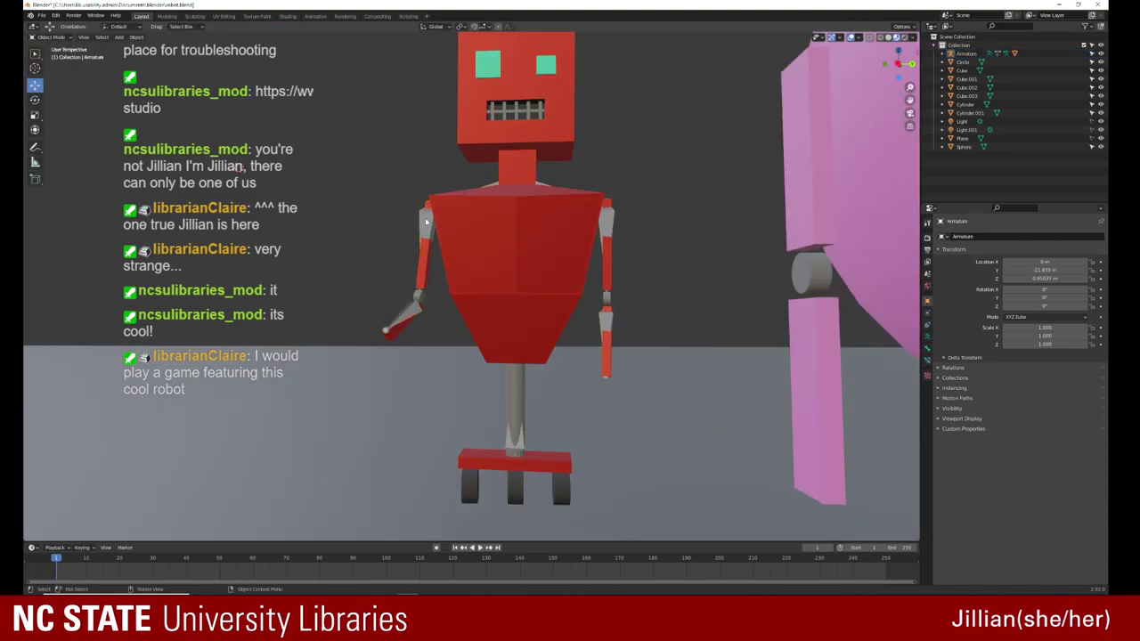
left_click(426, 222)
left_click(927, 360)
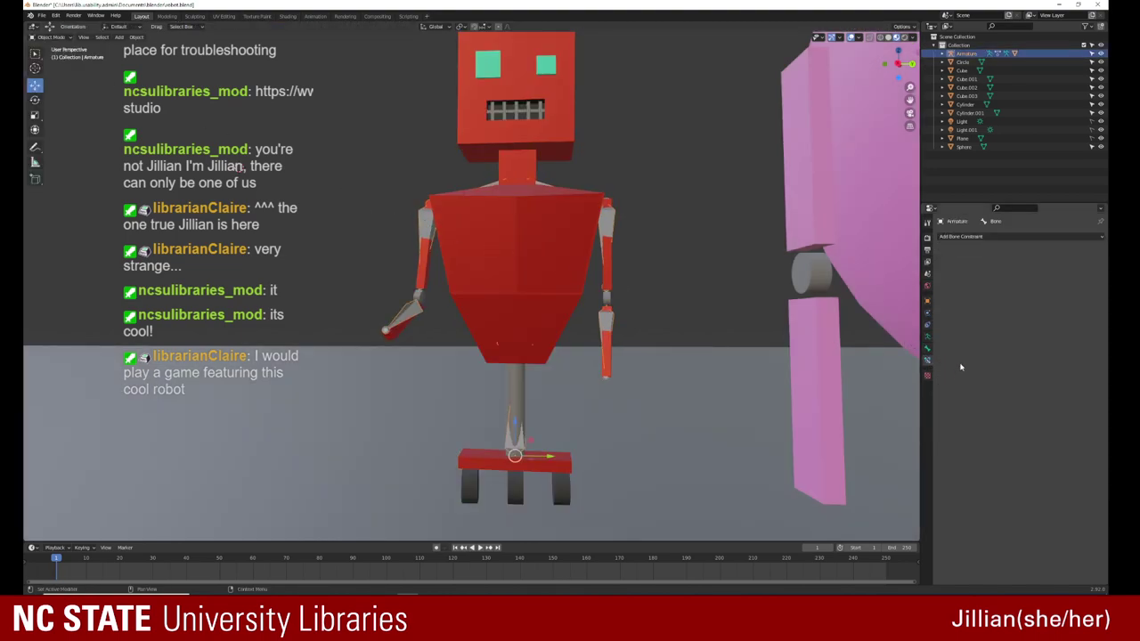
left_click(926, 348)
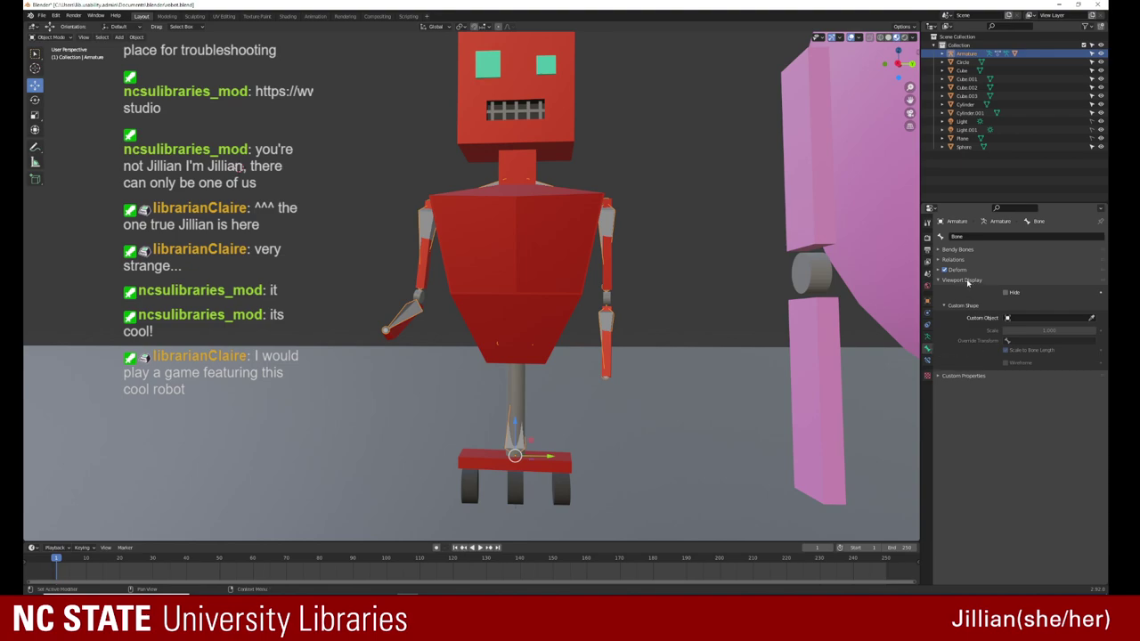
left_click(972, 376)
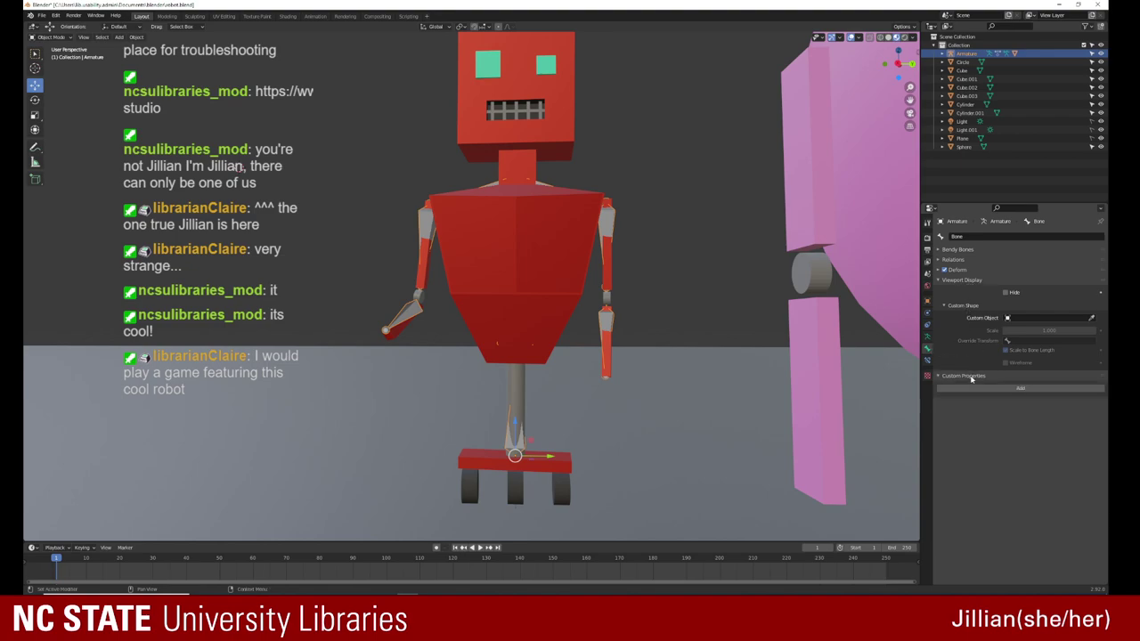
left_click(958, 306)
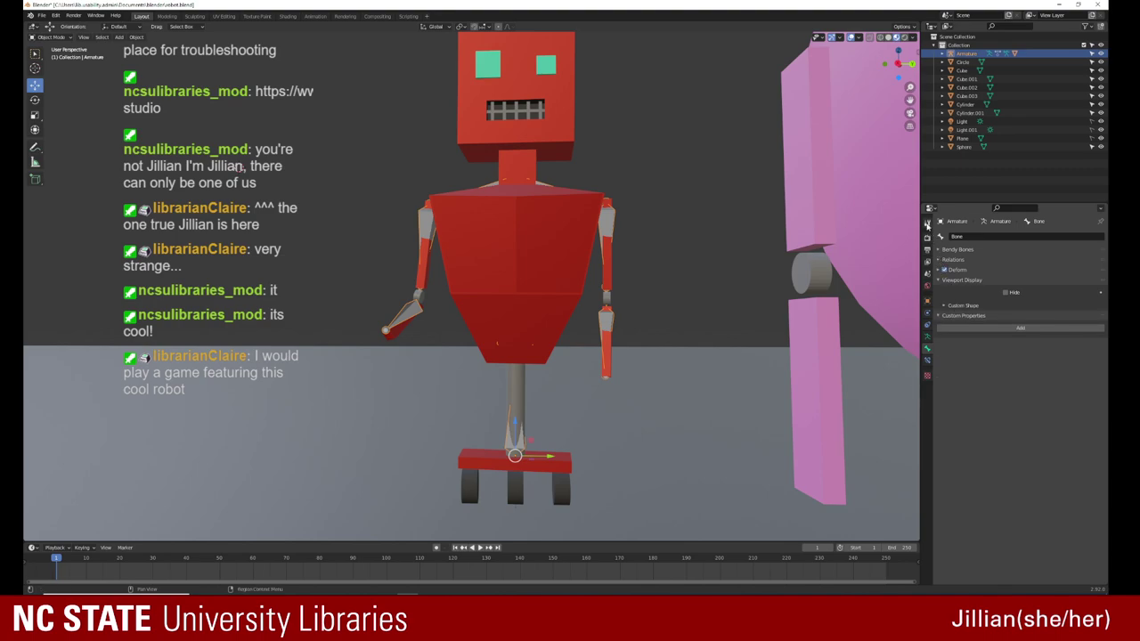
left_click(927, 237)
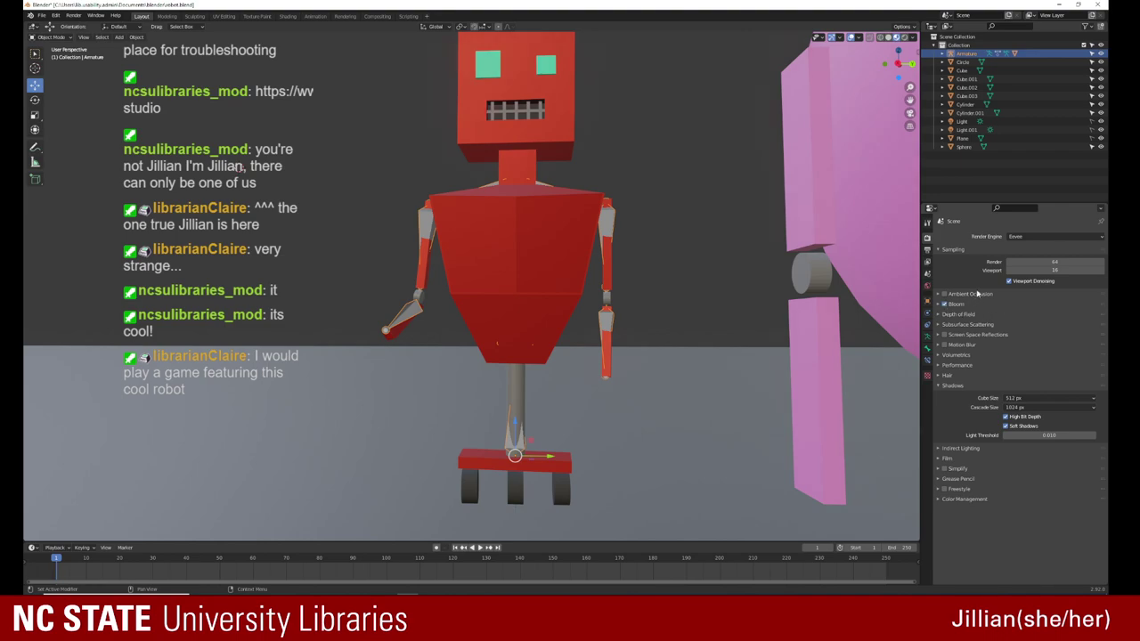
Step: Enable Eevee ambient occlusion and screen-space reflections, then orbit to check the robot's floor reflection
left_click(957, 292)
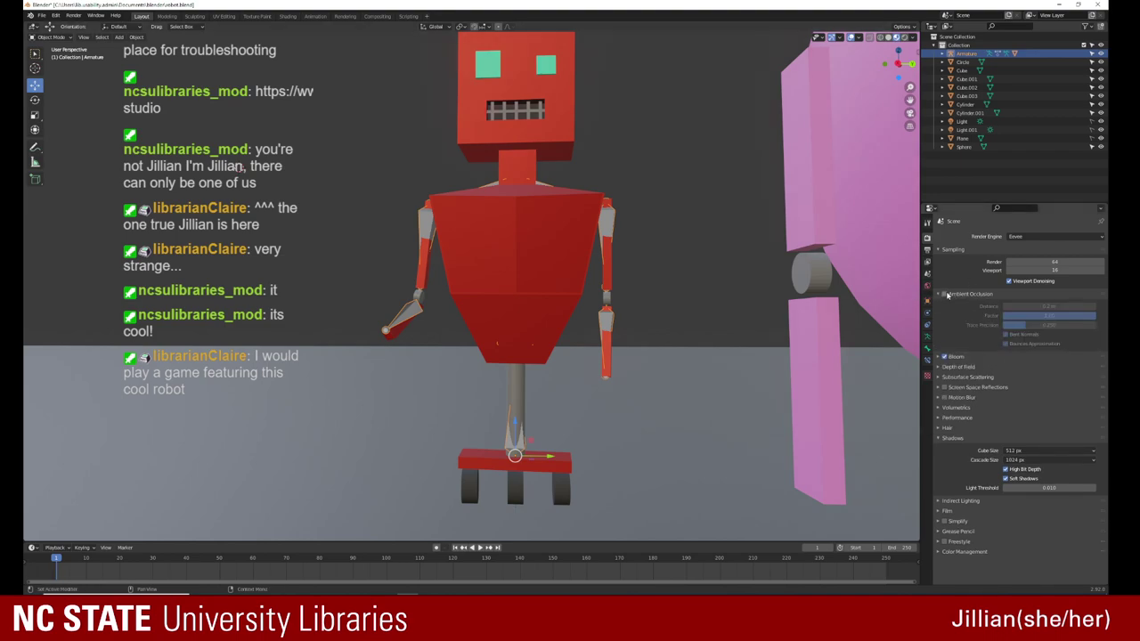
left_click(944, 293)
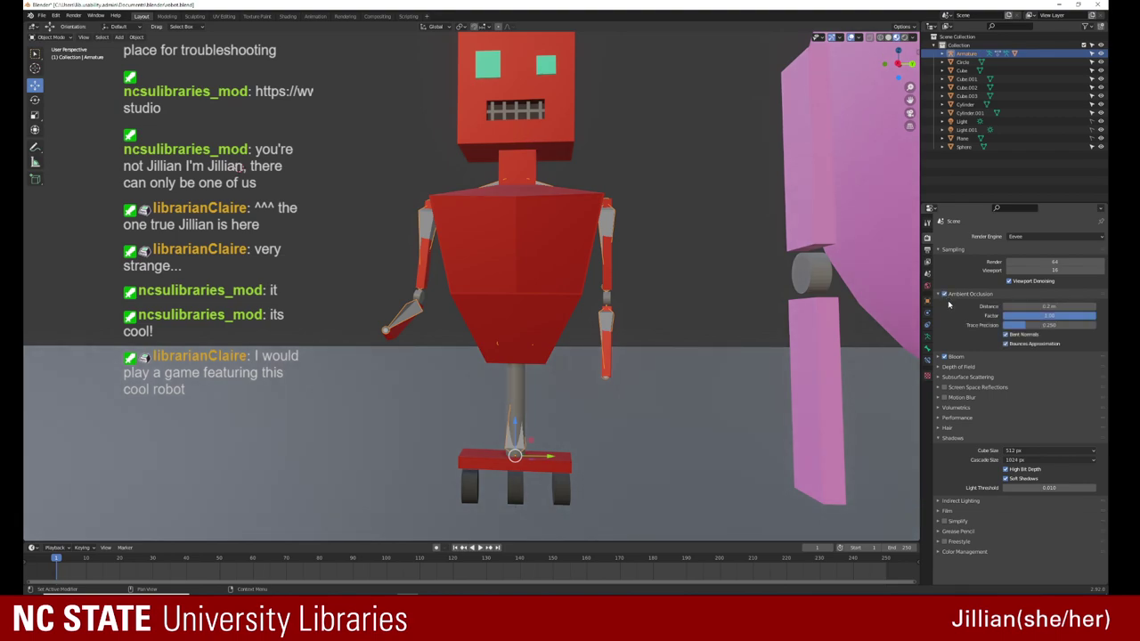
left_click(944, 387)
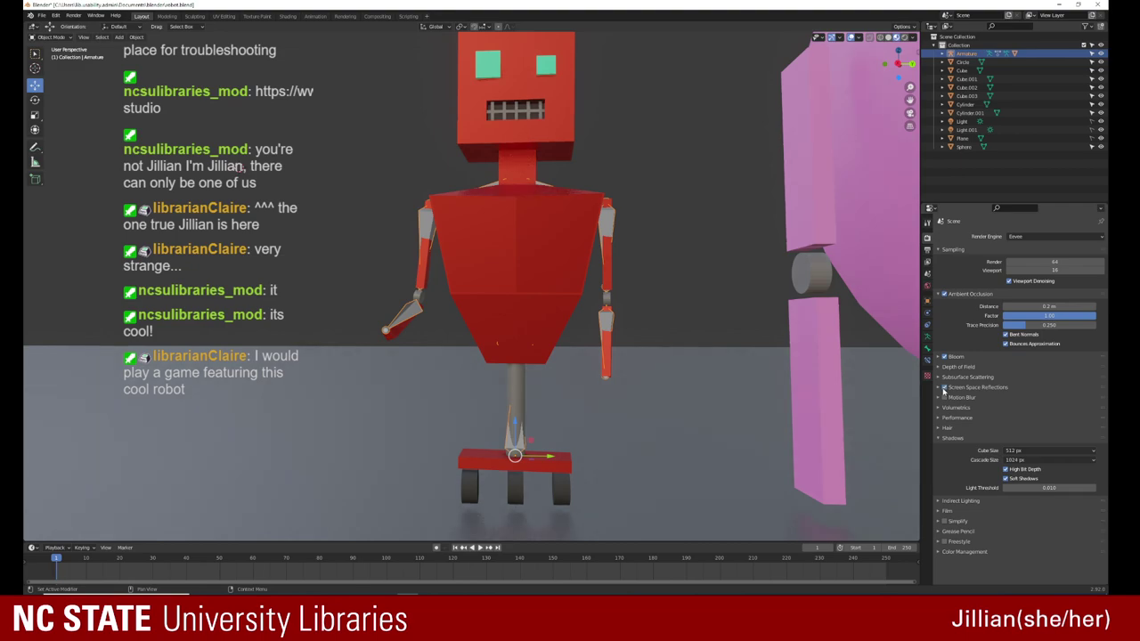
mouse_move(648, 362)
middle_mouse_down()
mouse_move(681, 397)
mouse_move(605, 375)
middle_mouse_up()
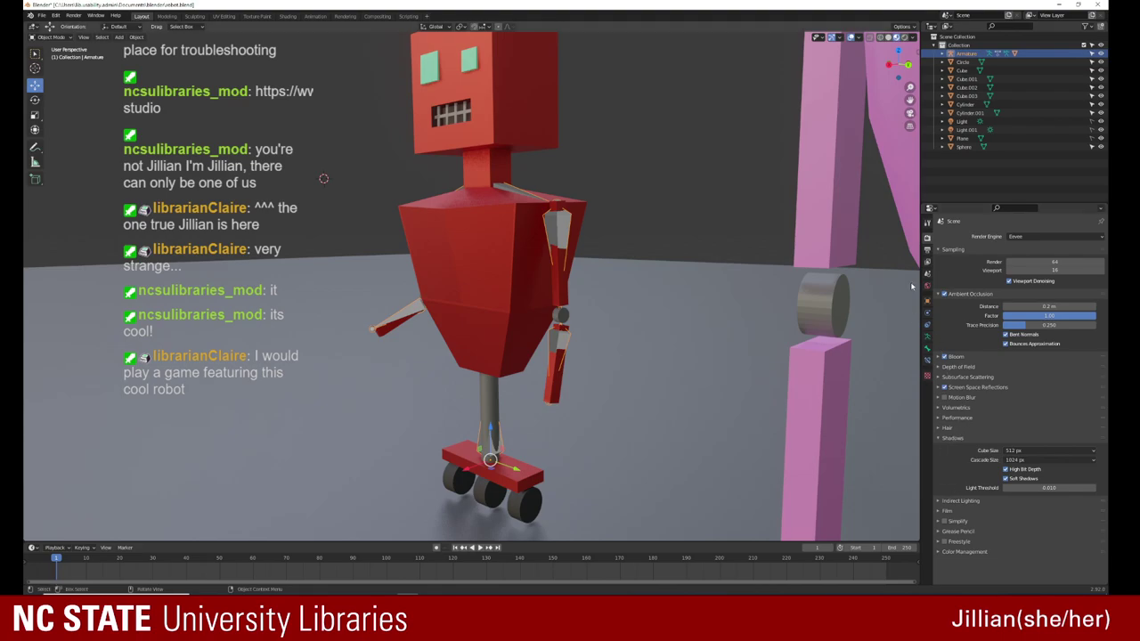
left_click(927, 222)
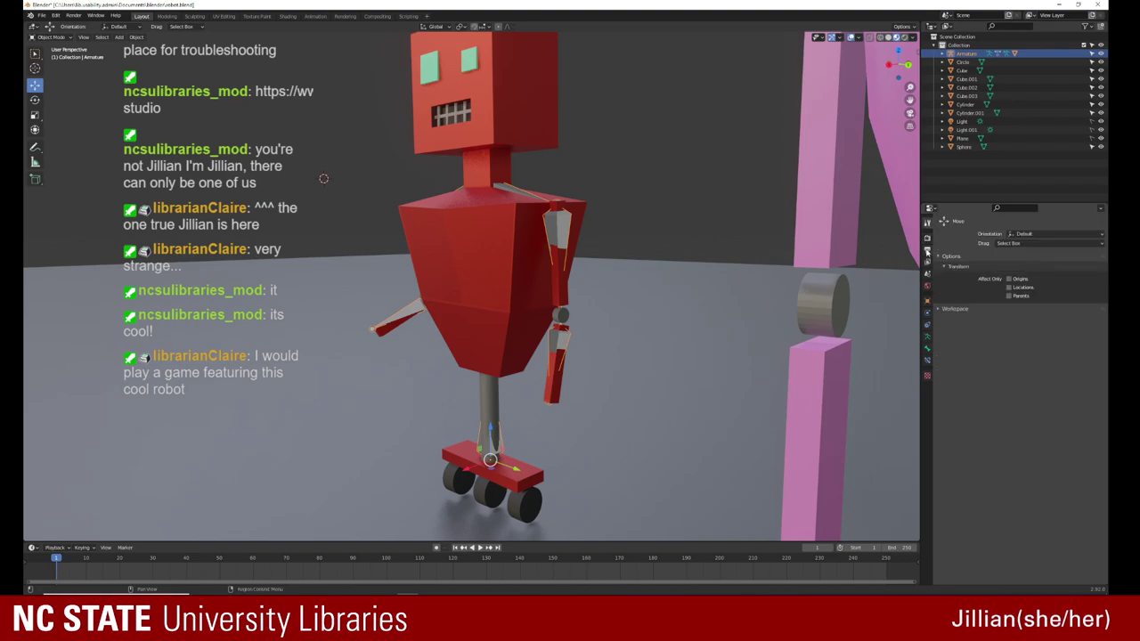
Step: Turn on the armature's In Front display so the bones draw over the body
left_click(927, 251)
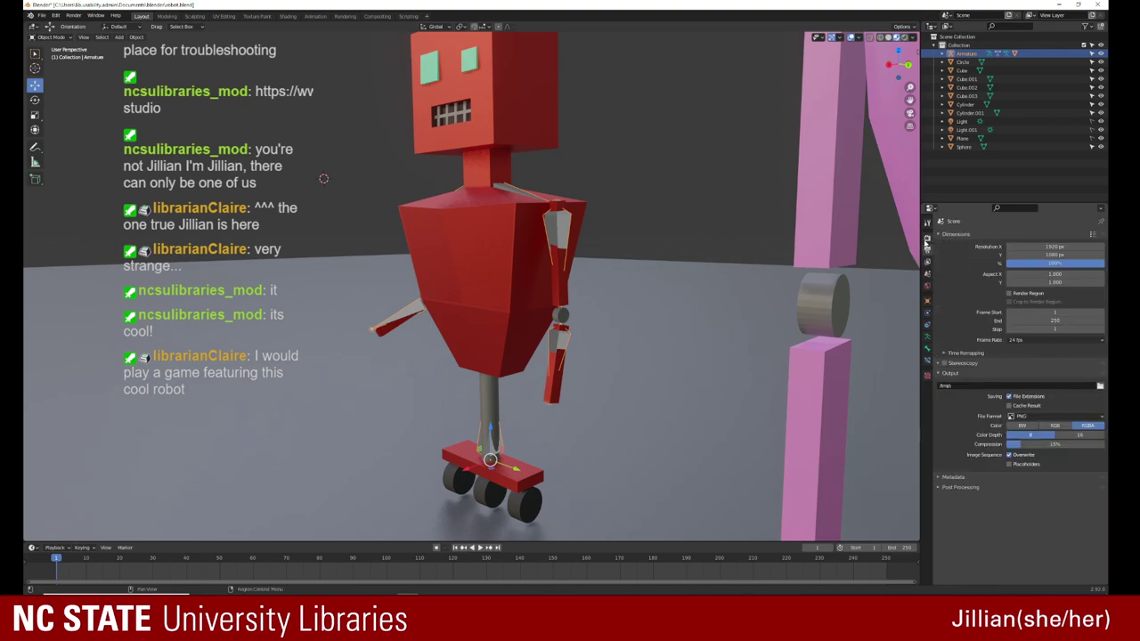
left_click(927, 238)
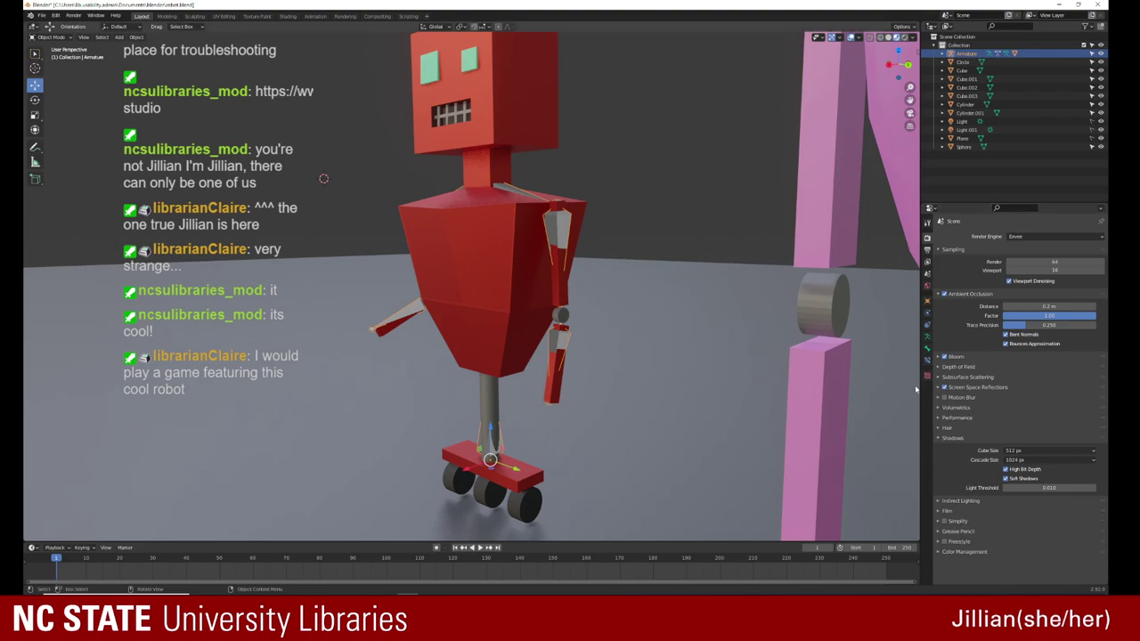
left_click(926, 359)
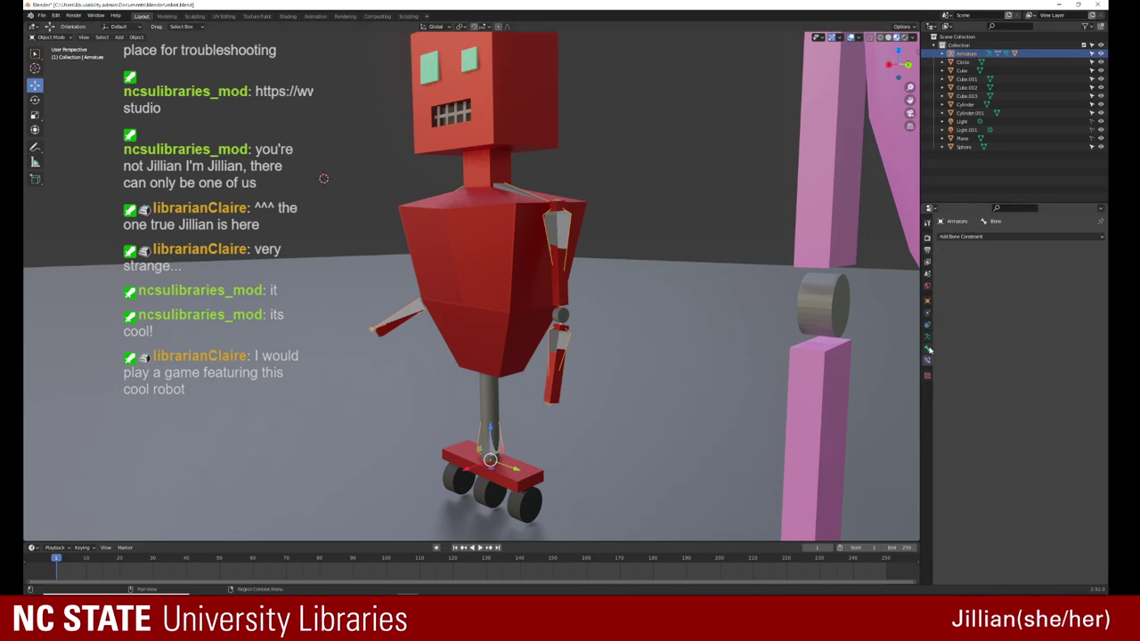
left_click(927, 337)
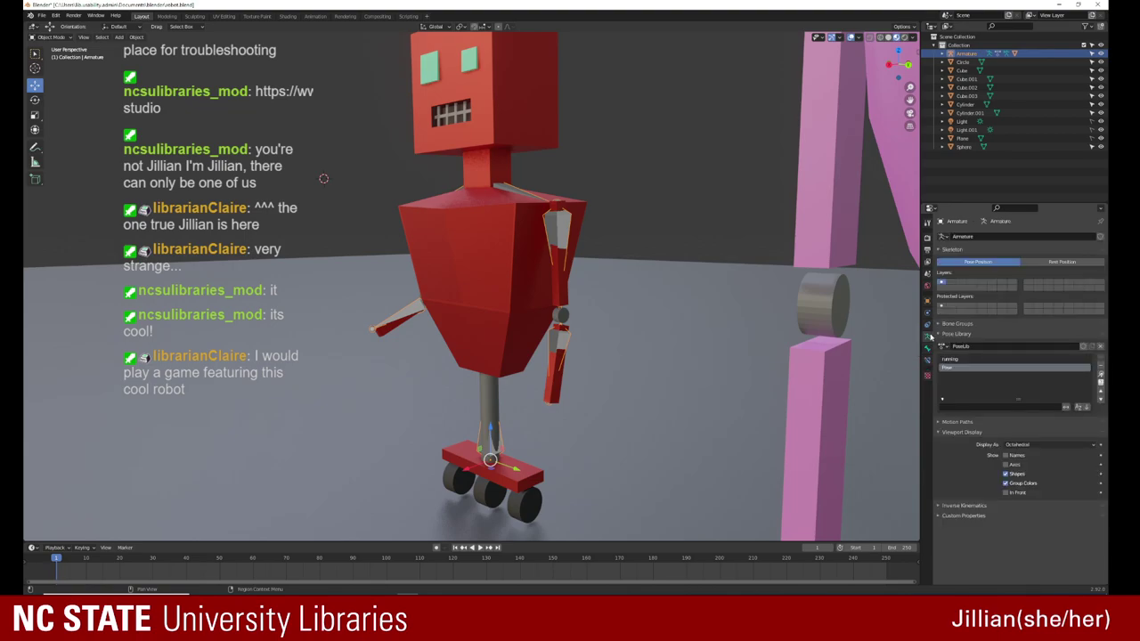
left_click(1005, 492)
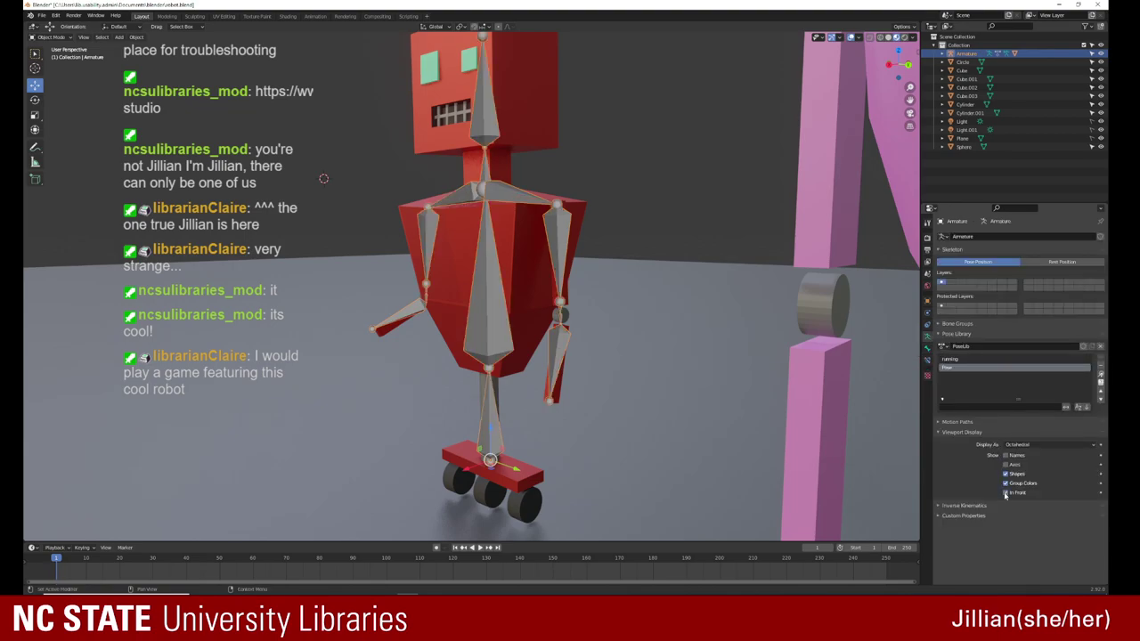
Step: Orbit to a three-quarter view and select the robot's body mesh Cylinder.003
mouse_move(784, 387)
middle_mouse_down()
mouse_move(690, 384)
mouse_move(694, 369)
middle_mouse_up()
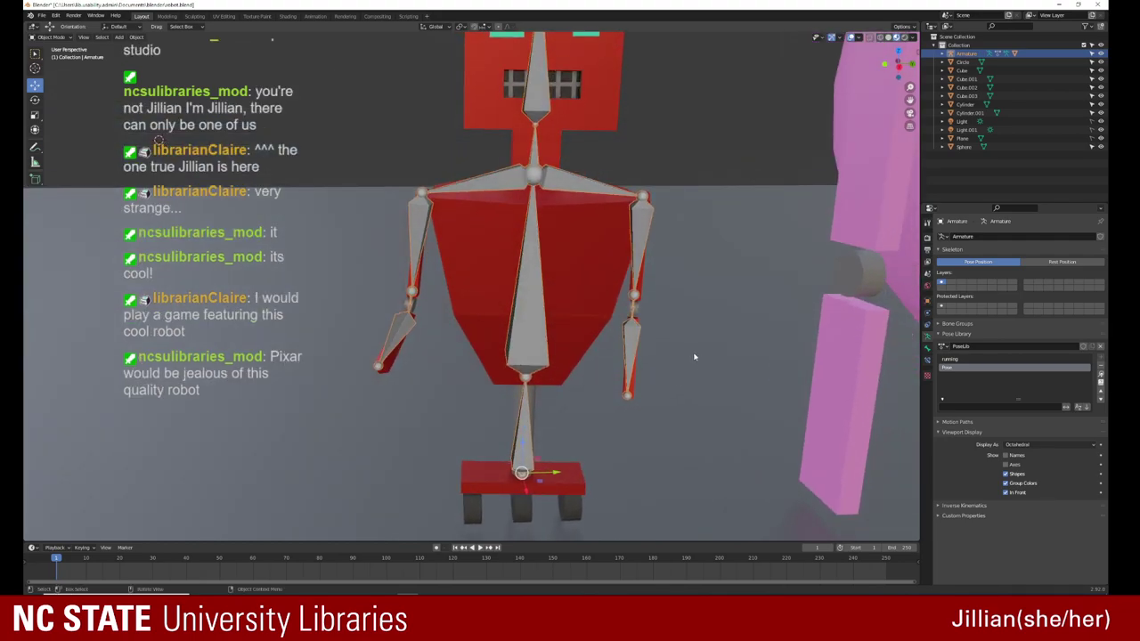
mouse_move(681, 370)
middle_mouse_down()
mouse_move(625, 368)
mouse_move(713, 362)
mouse_move(647, 365)
mouse_move(688, 351)
middle_mouse_up()
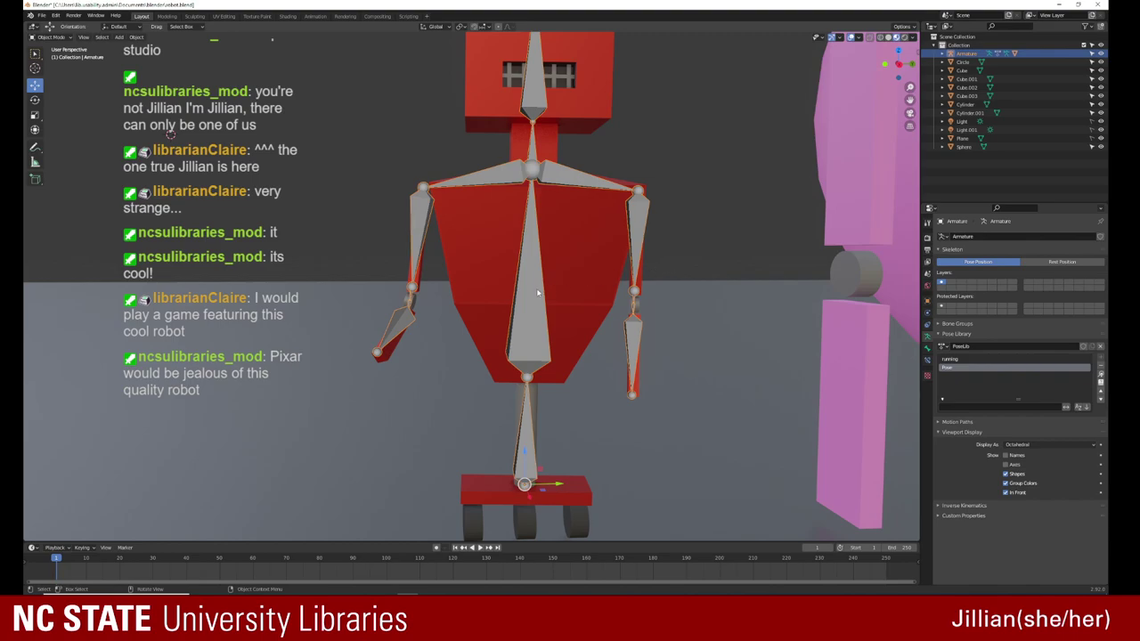
left_click(562, 414)
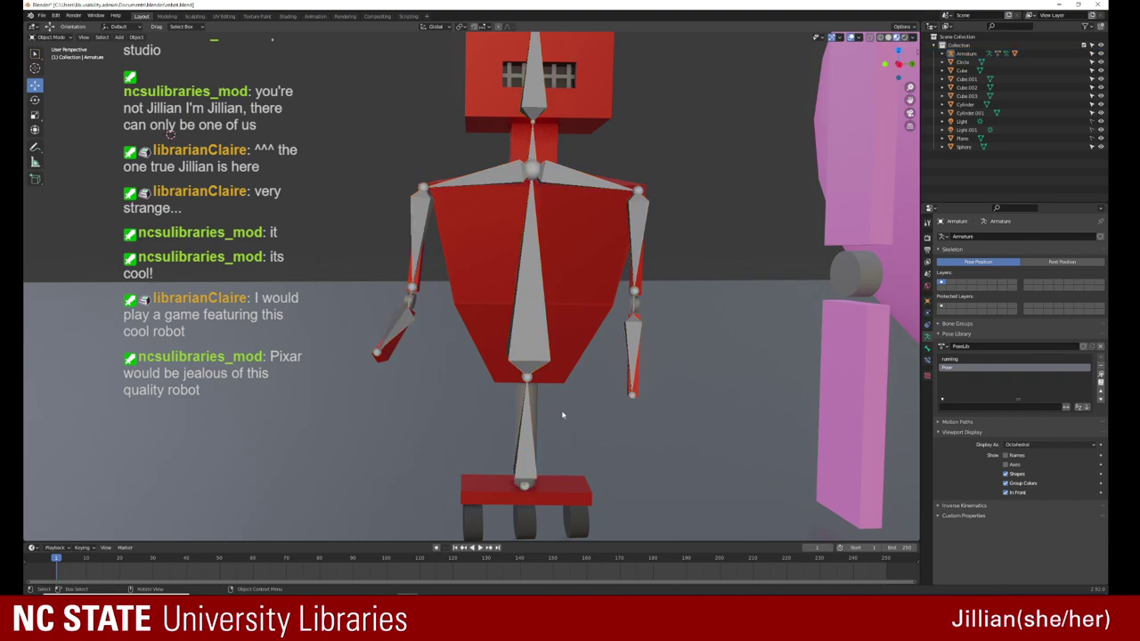
left_click(525, 424)
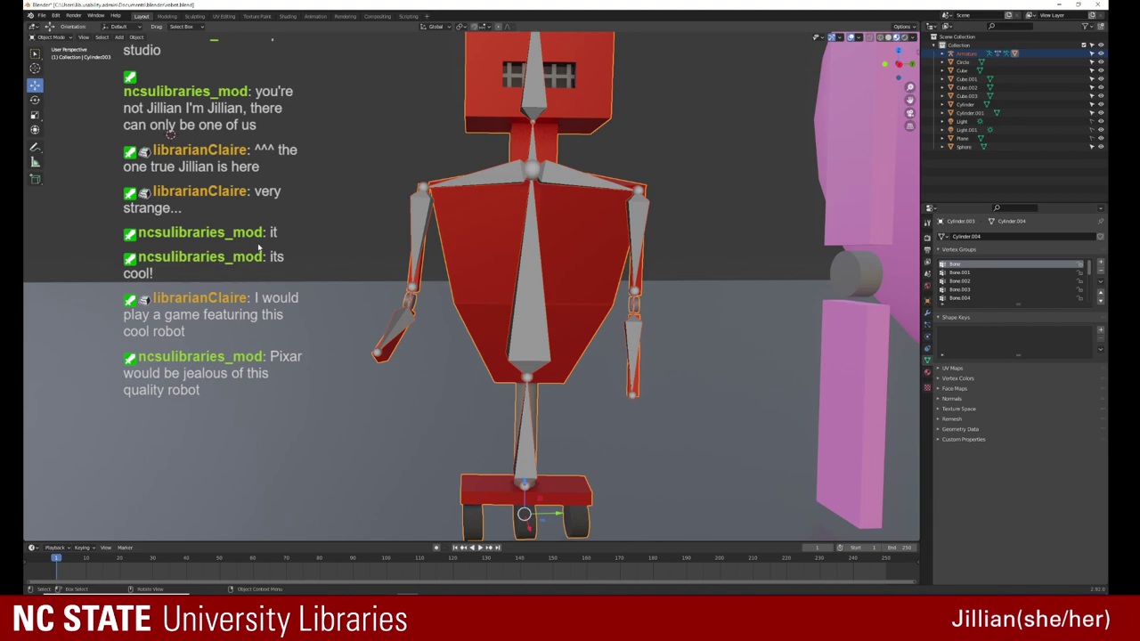
Step: Switch the body mesh to Weight Paint mode with the Bone.001 group active and weight 1.0
left_click(49, 36)
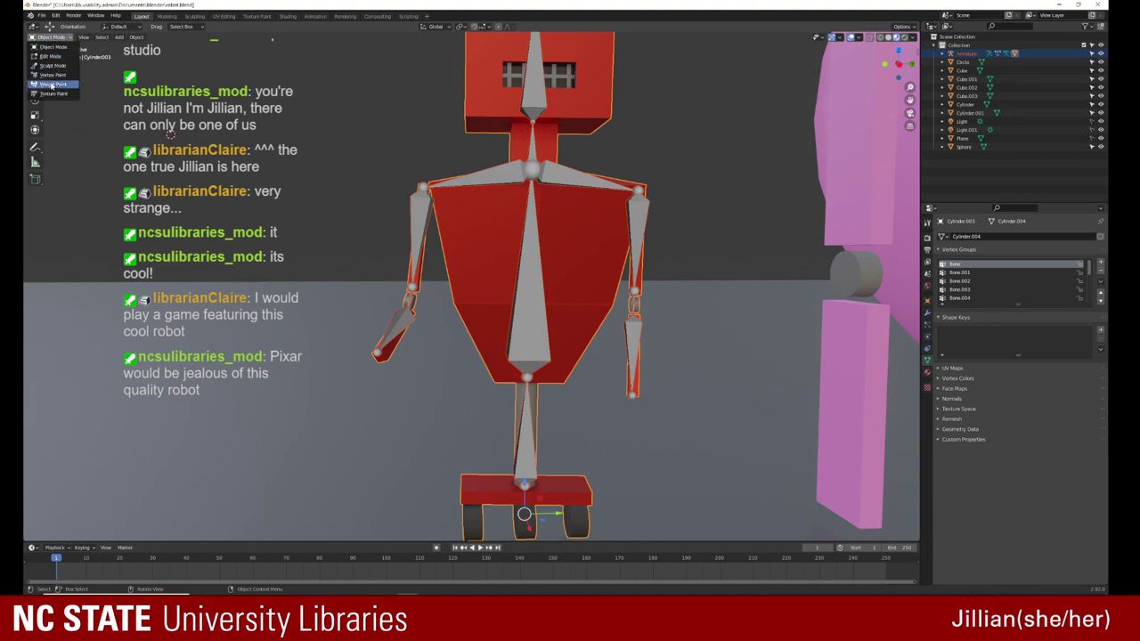
left_click(52, 84)
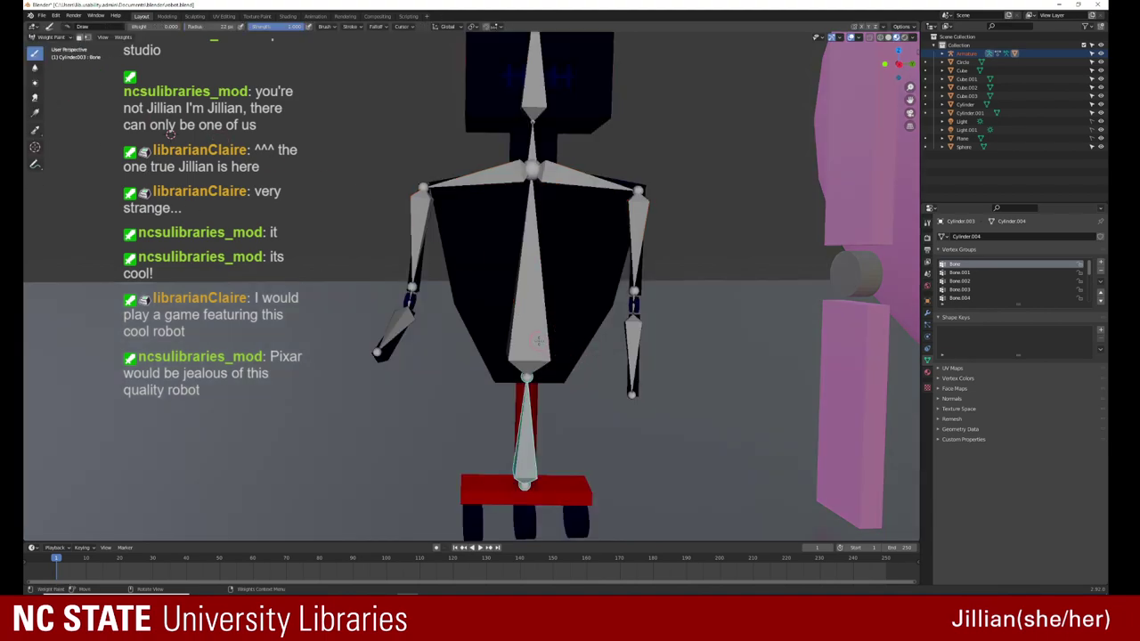
left_click(539, 337, "ctrl")
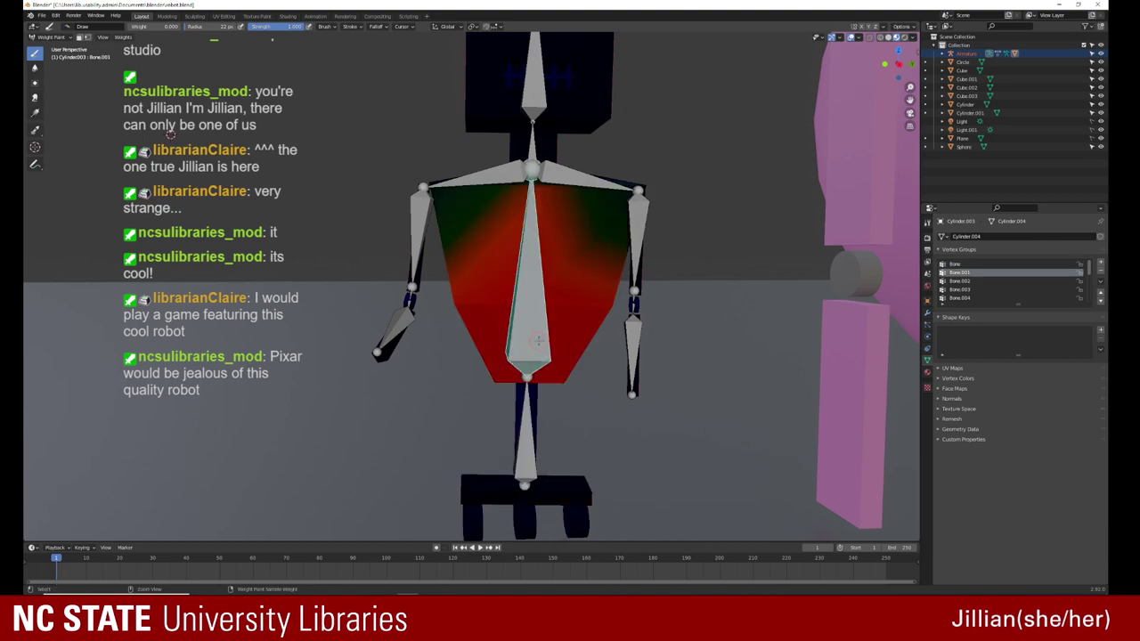
middle_click_drag(510, 260, 504, 282)
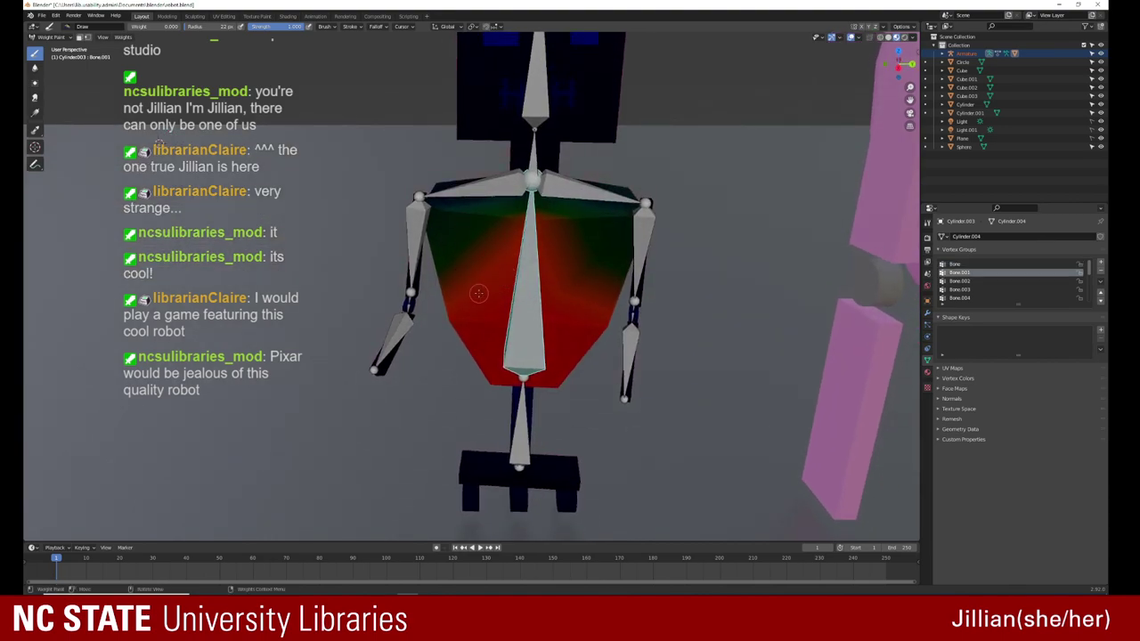
left_click_drag(147, 26, 186, 30)
Step: Paint the upper torso, front-left chest face and top band red
left_click_drag(499, 223, 617, 218)
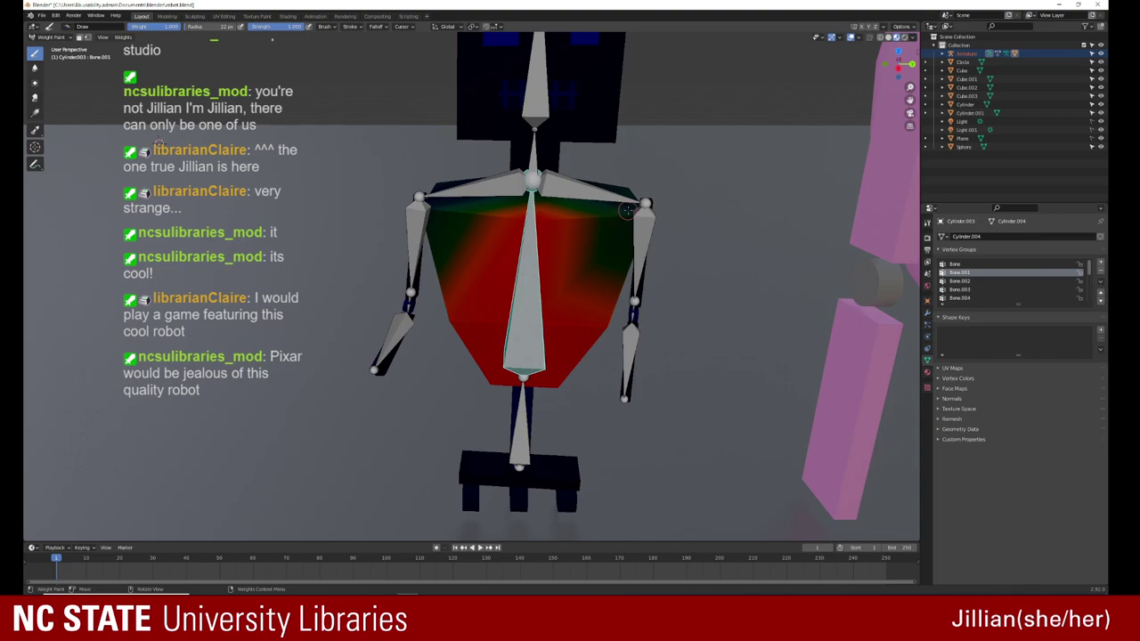
middle_click_drag(616, 216, 561, 235)
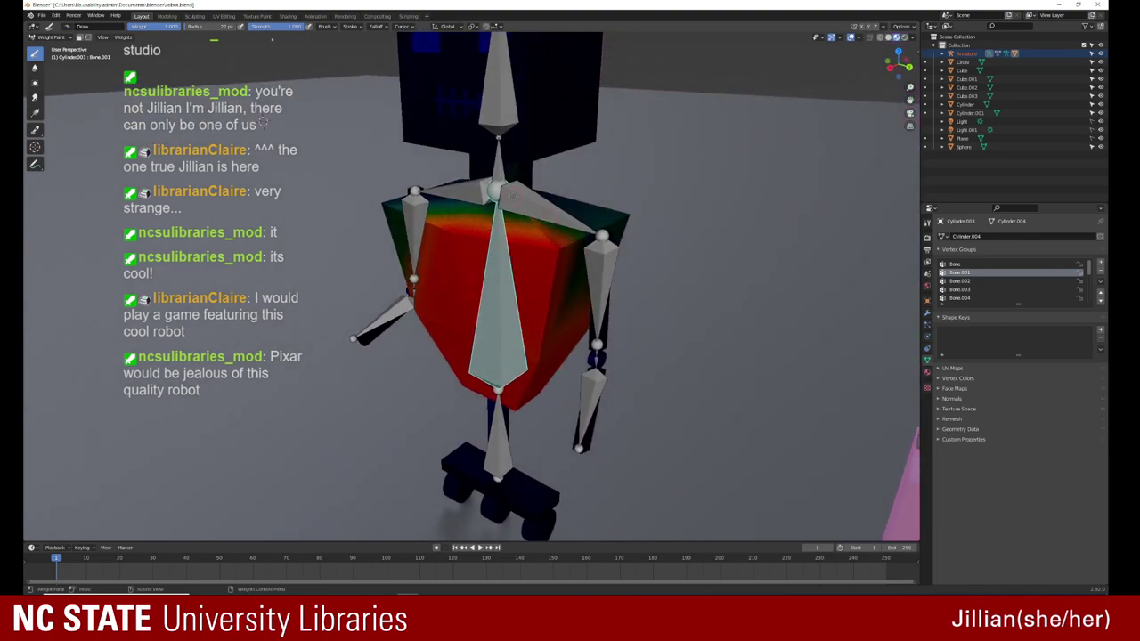
mouse_move(614, 218)
left_mouse_down()
mouse_move(550, 243)
mouse_move(602, 222)
left_mouse_up()
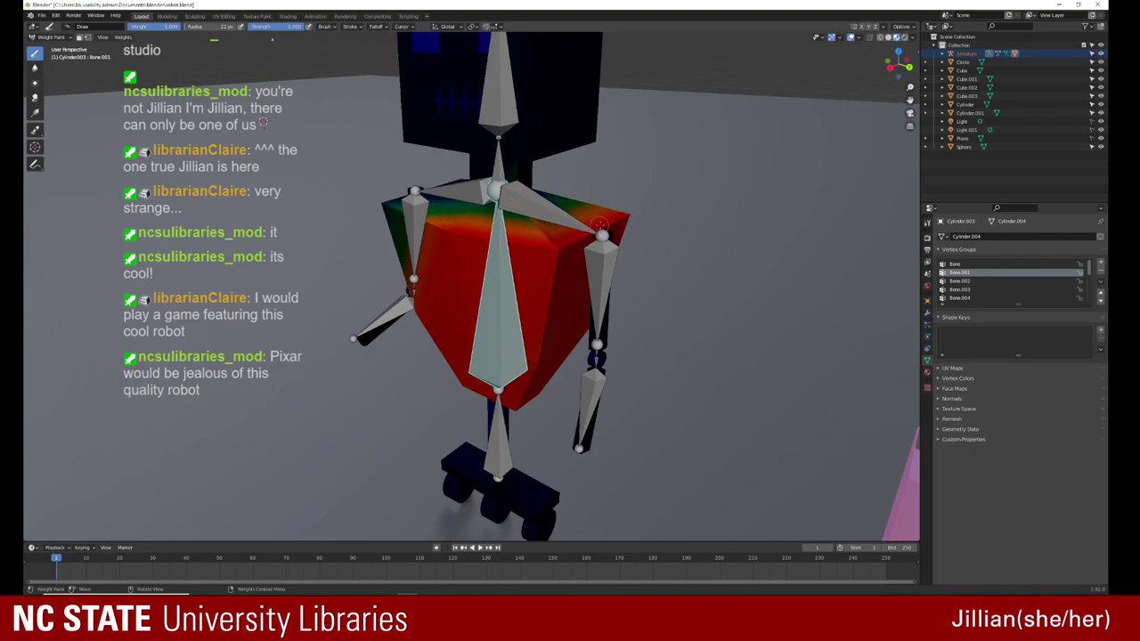
mouse_move(602, 223)
middle_mouse_down()
mouse_move(660, 260)
mouse_move(570, 233)
middle_mouse_up()
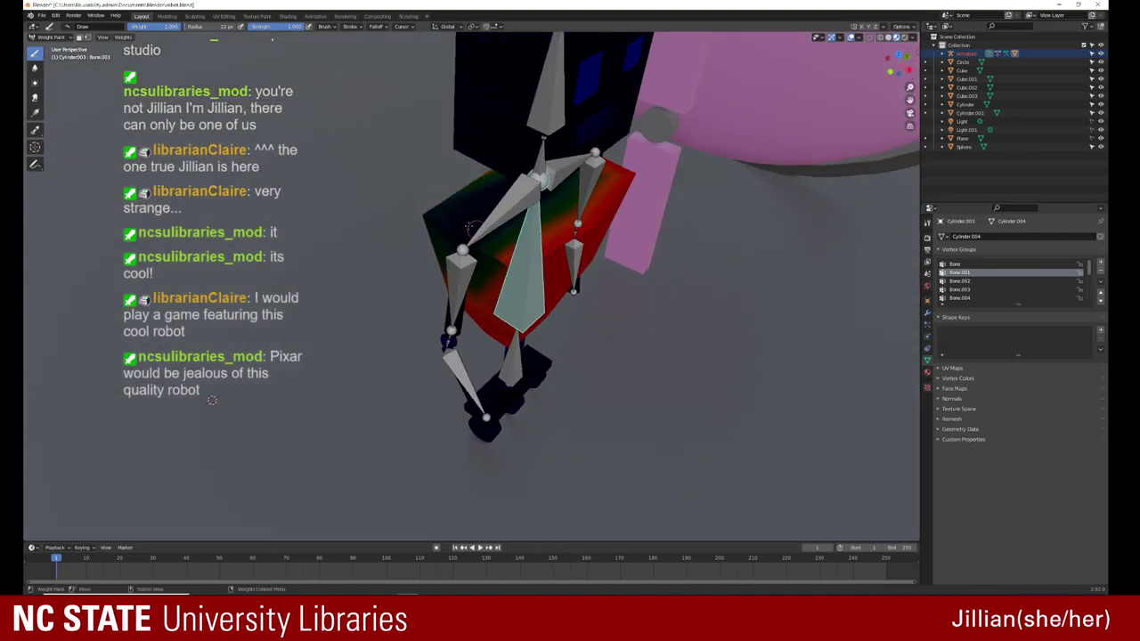
left_click_drag(459, 233, 489, 252)
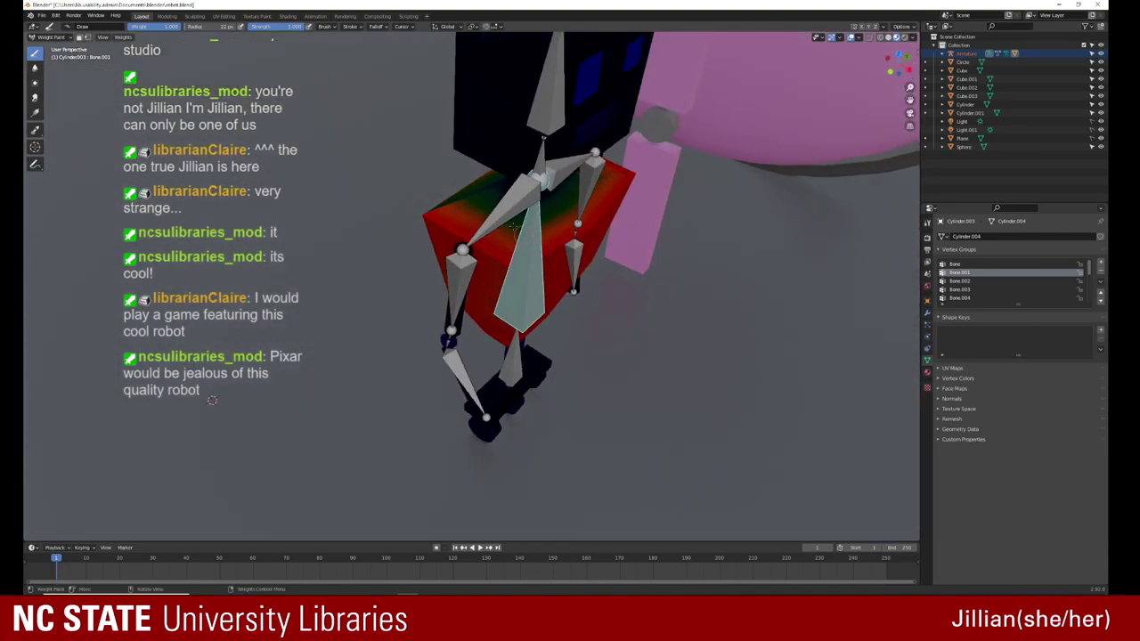
middle_click_drag(505, 190, 436, 235)
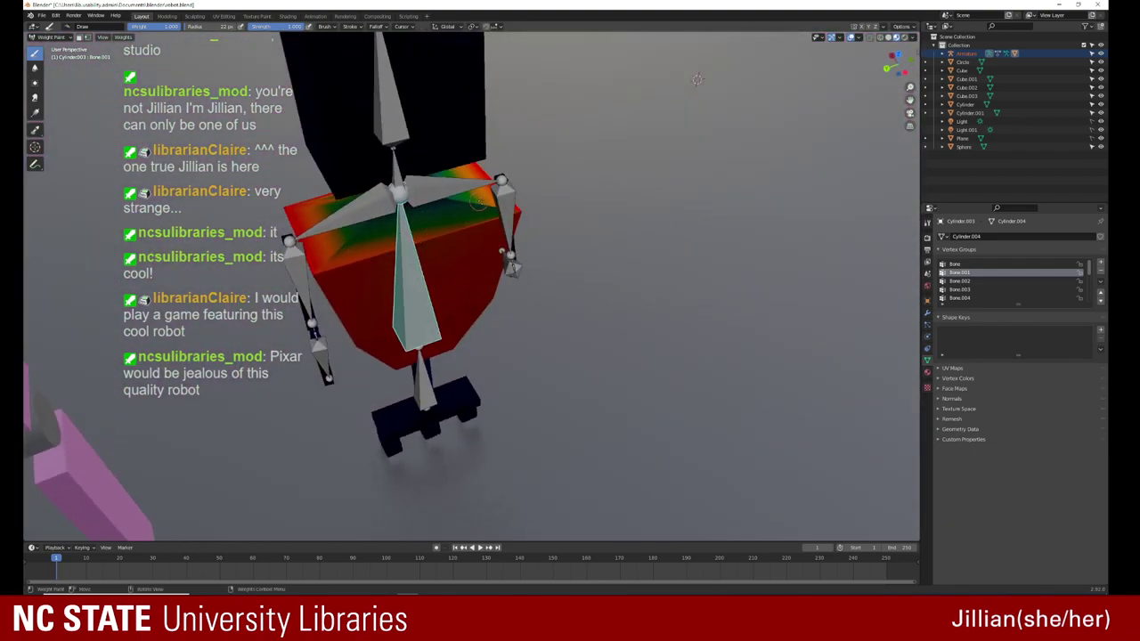
left_click_drag(411, 224, 336, 239)
left_click_drag(425, 194, 481, 199)
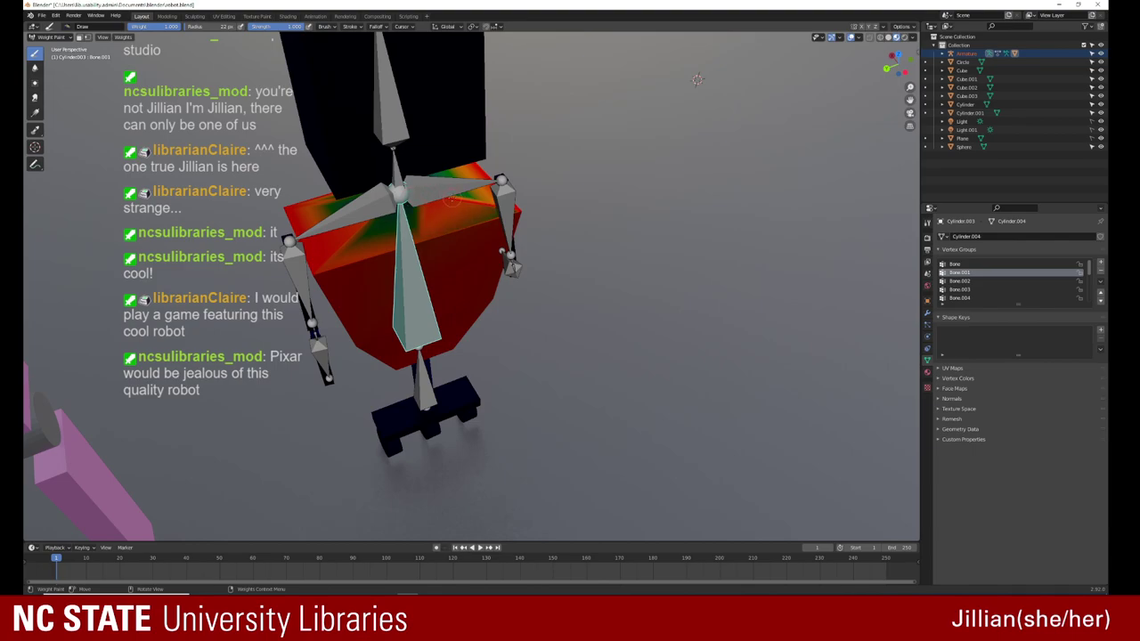
left_click_drag(374, 222, 427, 192)
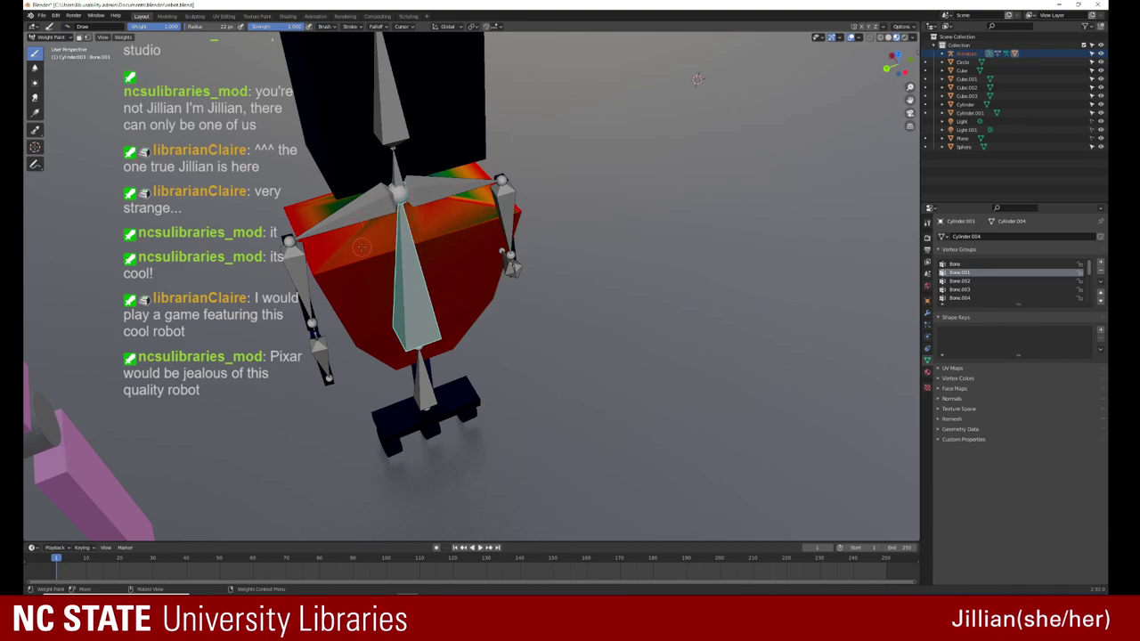
Step: Paint the remaining chest areas red, checking them from other angles
middle_click_drag(363, 235, 519, 234)
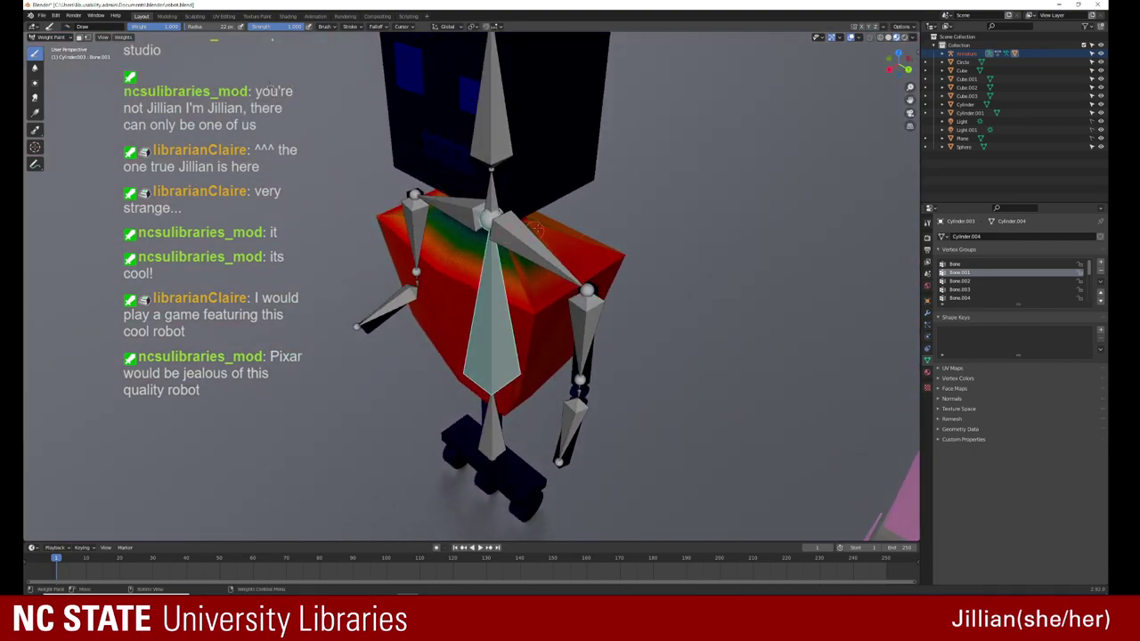
left_click_drag(530, 230, 430, 222)
left_click_drag(530, 244, 454, 216)
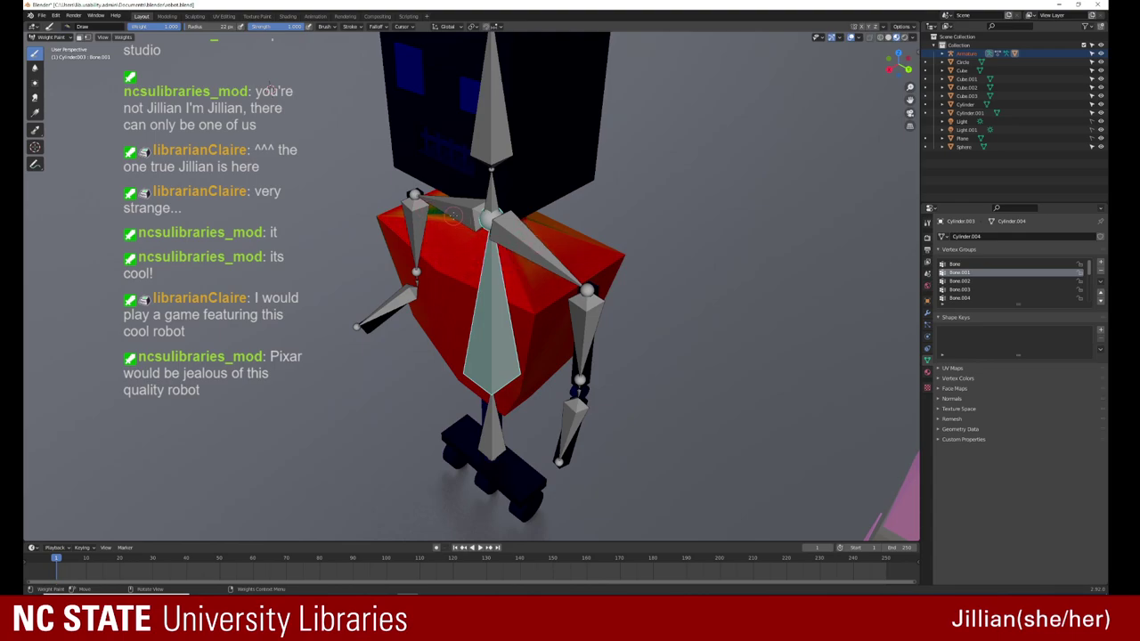
middle_click_drag(479, 214, 521, 212)
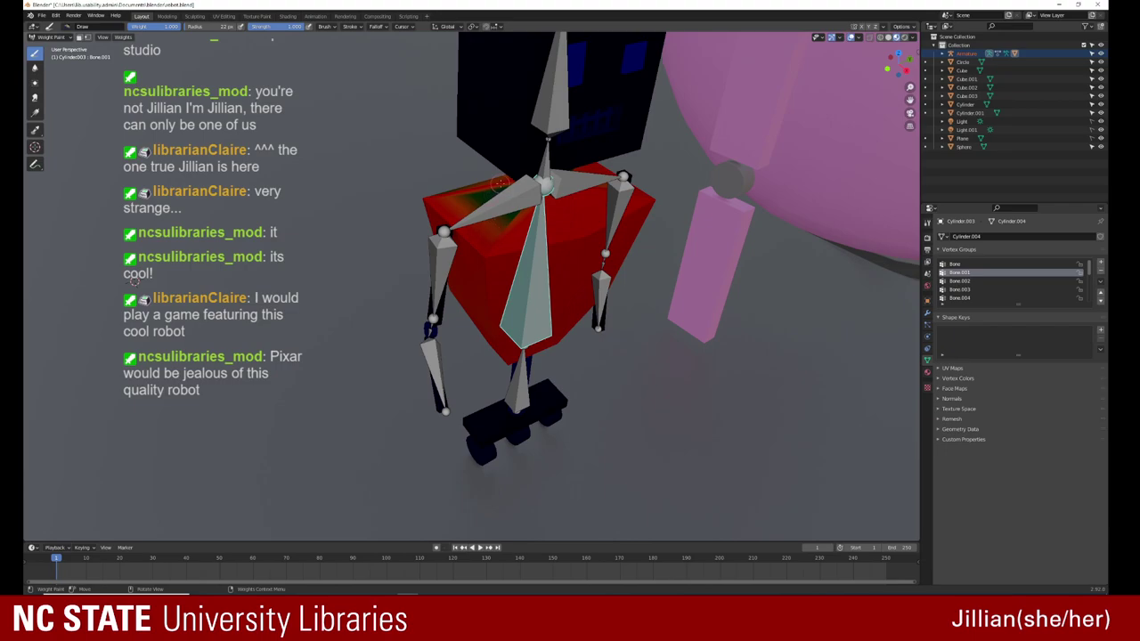
middle_click_drag(500, 183, 629, 408)
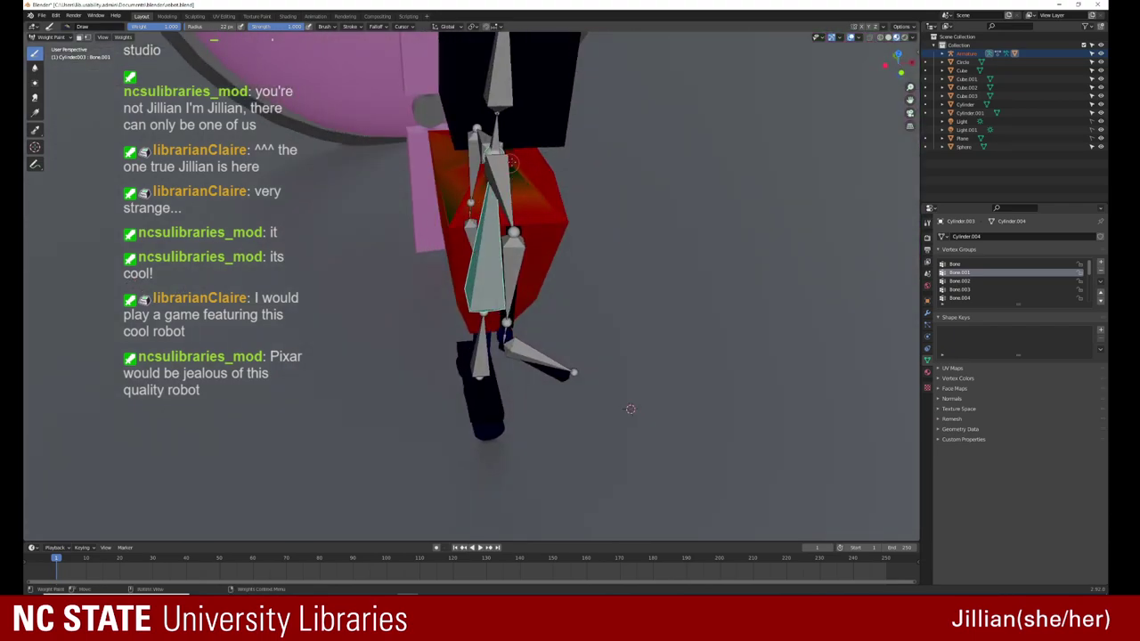
left_click_drag(512, 162, 473, 168)
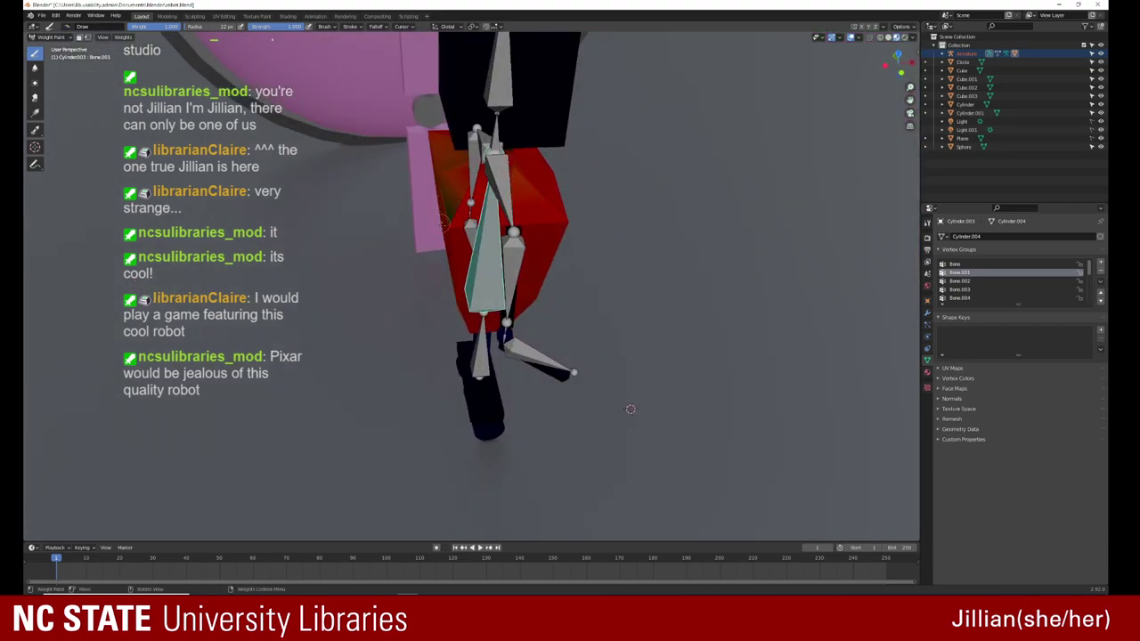
middle_click_drag(454, 164, 474, 223)
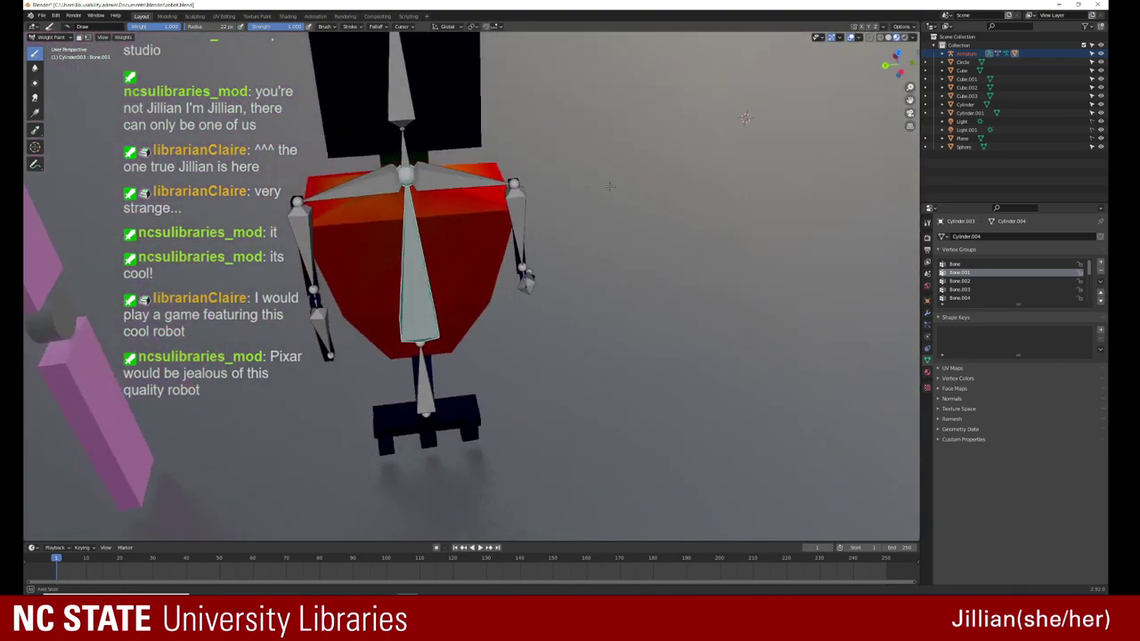
left_click_drag(352, 207, 358, 189)
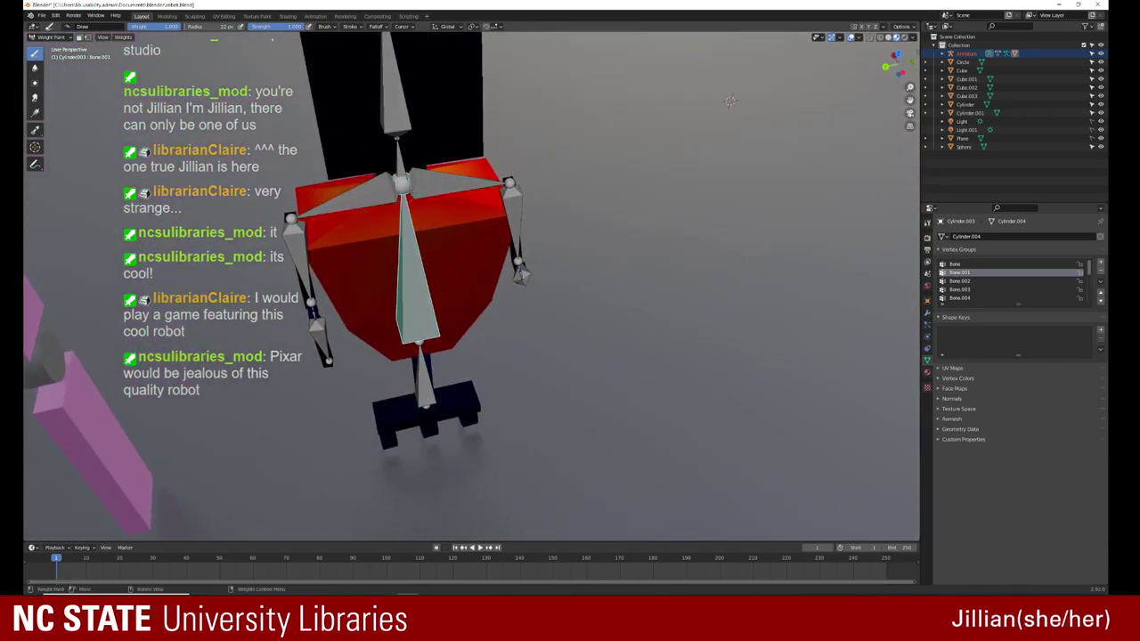
middle_click_drag(452, 197, 303, 181)
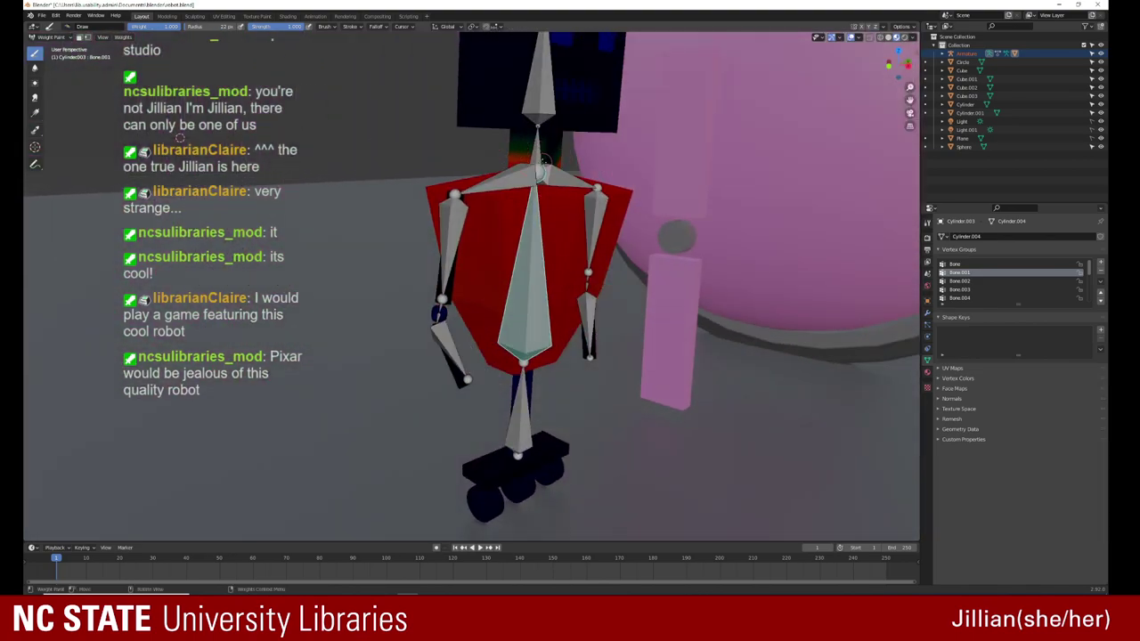
Step: Frame the robot's torso and set the brush weight to 0
middle_click_drag(516, 195, 534, 218)
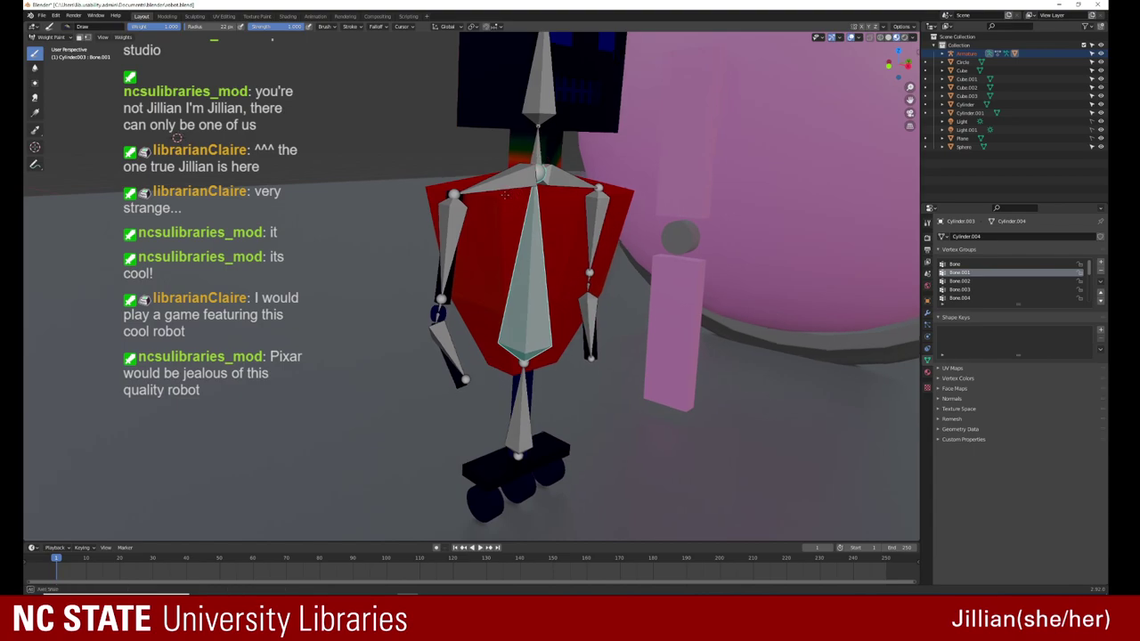
scroll(534, 218, "down", 3)
scroll(536, 223, "up", 5)
scroll(536, 223, "up", 2)
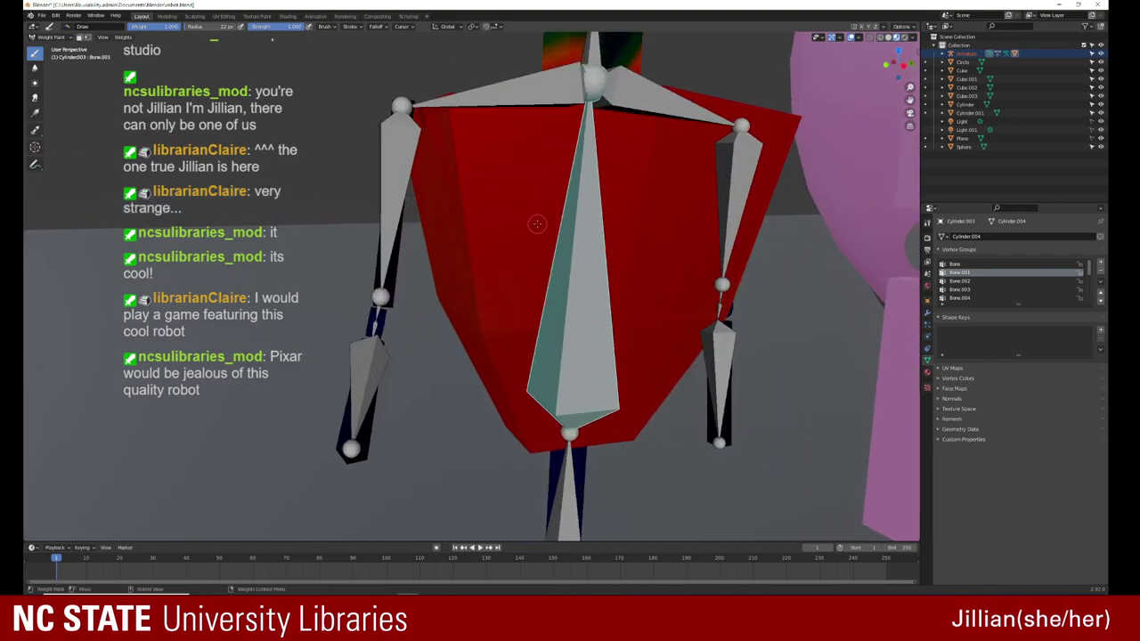
scroll(351, 323, "up", 2)
scroll(352, 323, "up", 2)
scroll(352, 324, "down", 2)
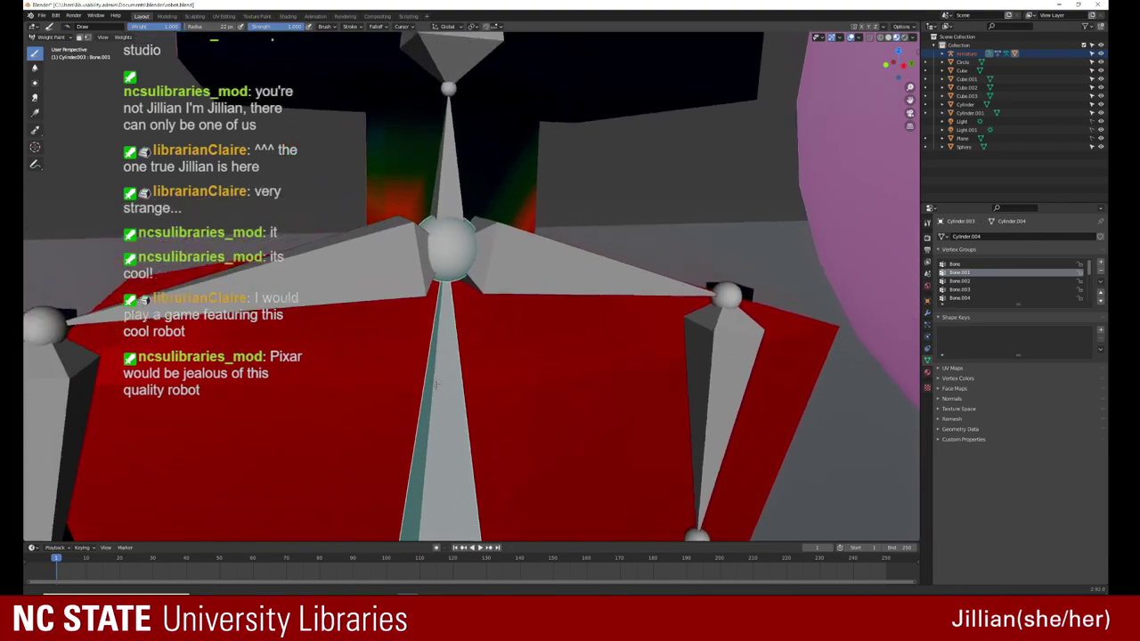
scroll(351, 323, "down", 1)
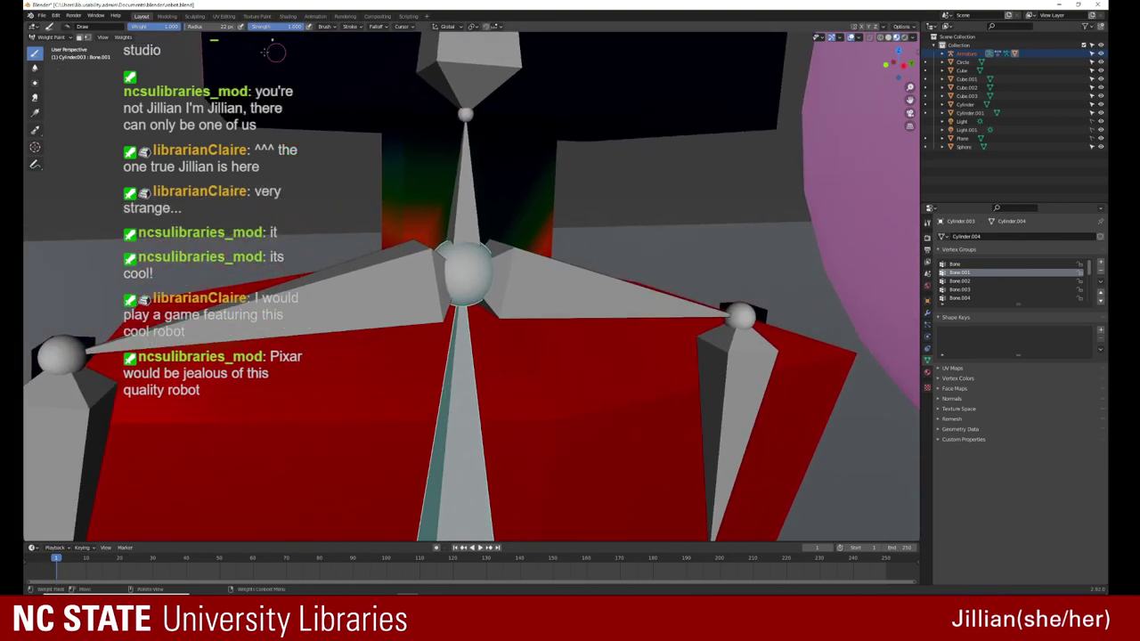
left_click_drag(158, 31, 124, 31)
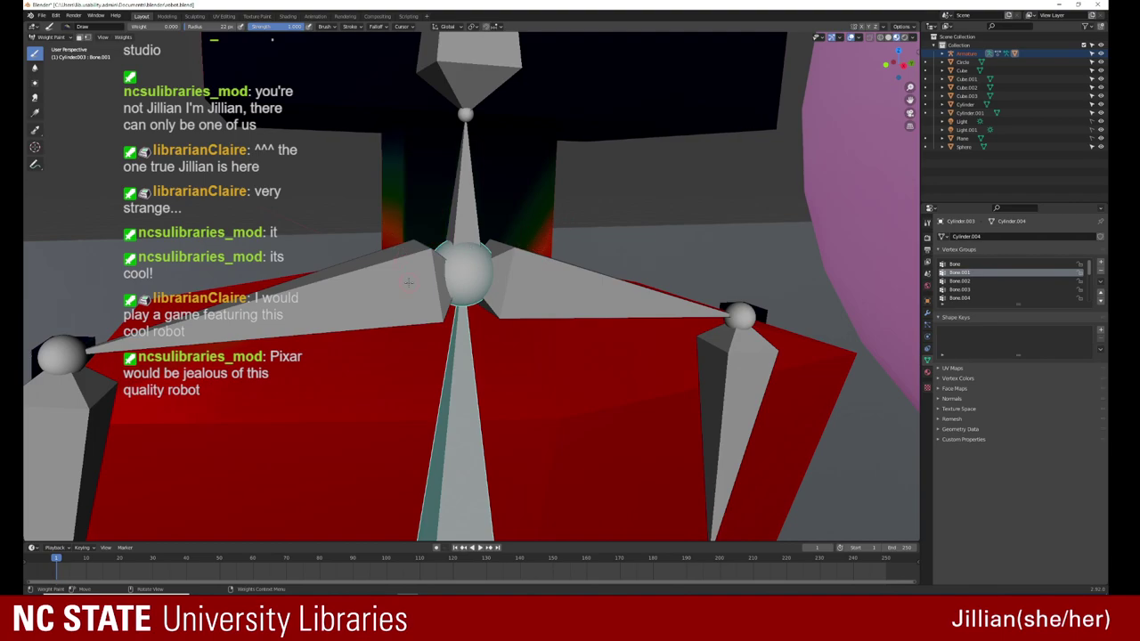
Step: Orbit around the robot to find the green patch on the torso
middle_click_drag(385, 236, 497, 274)
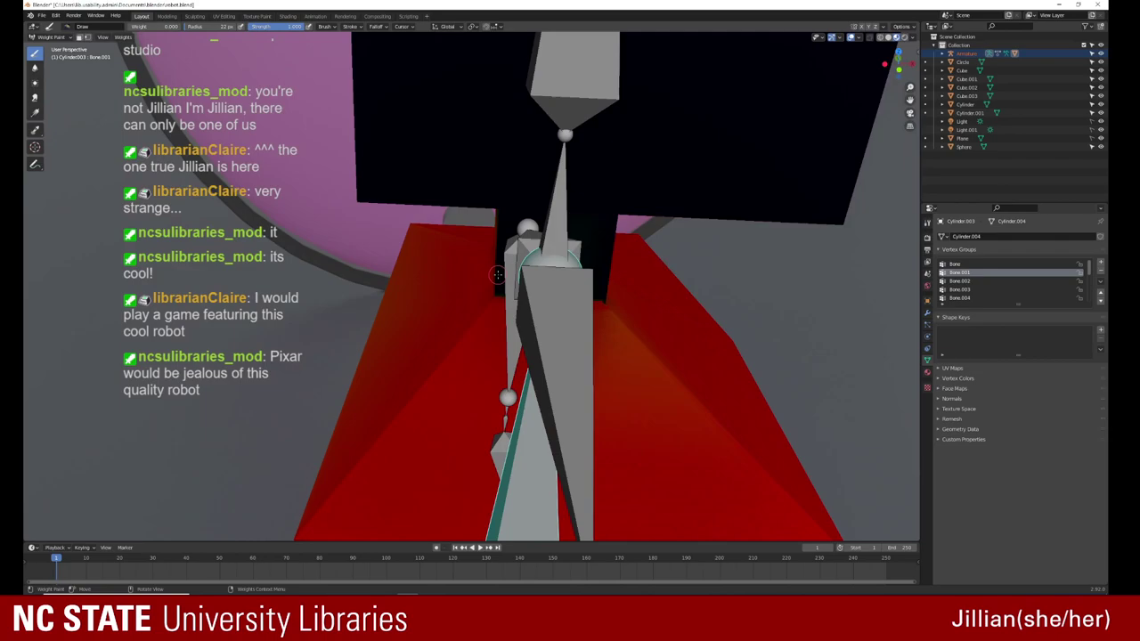
middle_click_drag(587, 263, 534, 278)
middle_click_drag(637, 287, 445, 211)
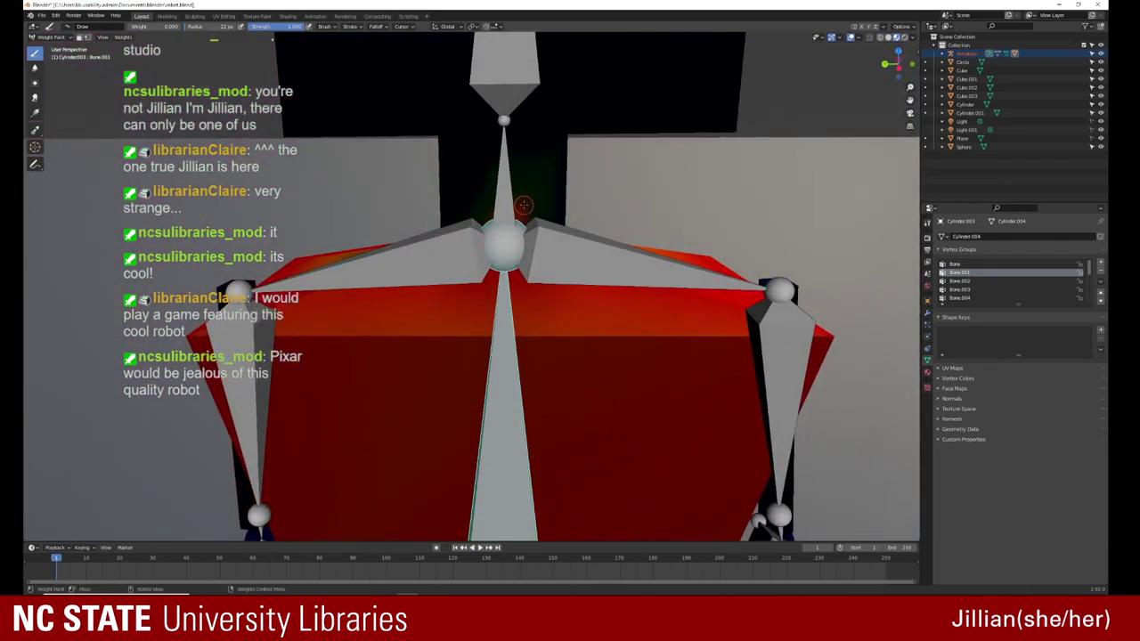
mouse_move(524, 205)
middle_mouse_down()
mouse_move(532, 255)
mouse_move(499, 250)
middle_mouse_up()
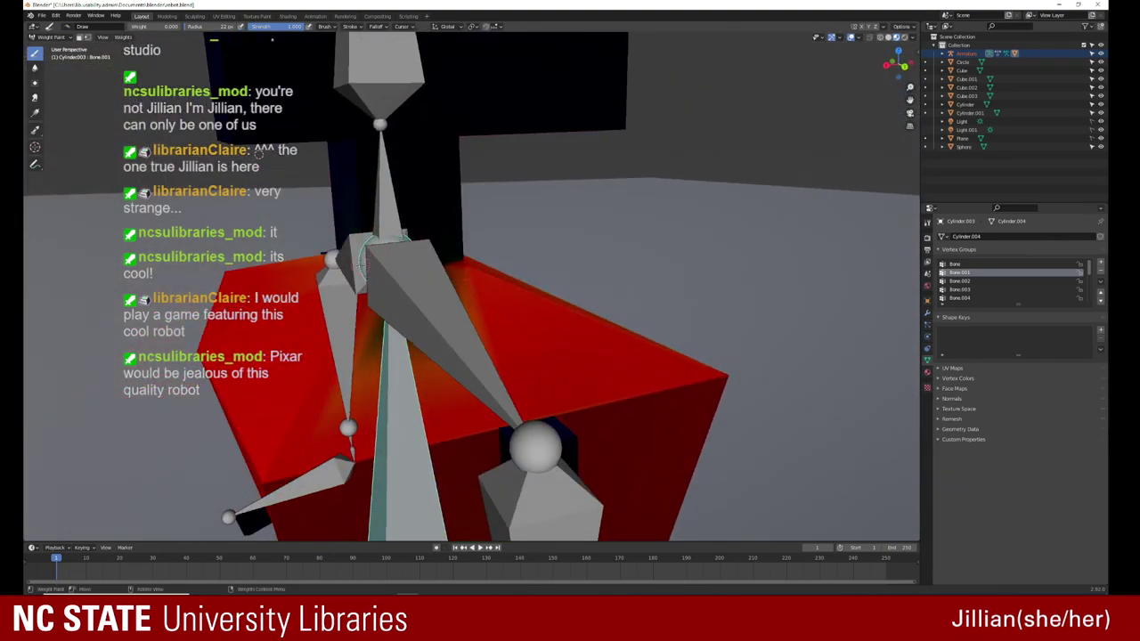
middle_click_drag(406, 275, 512, 89)
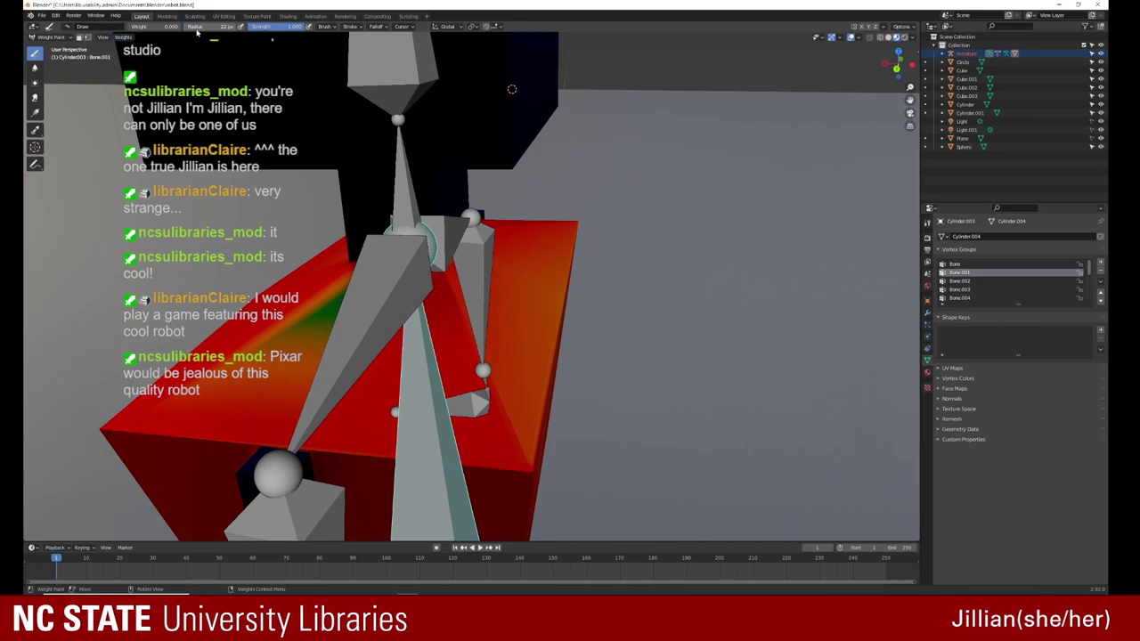
left_click_drag(340, 44, 340, 46)
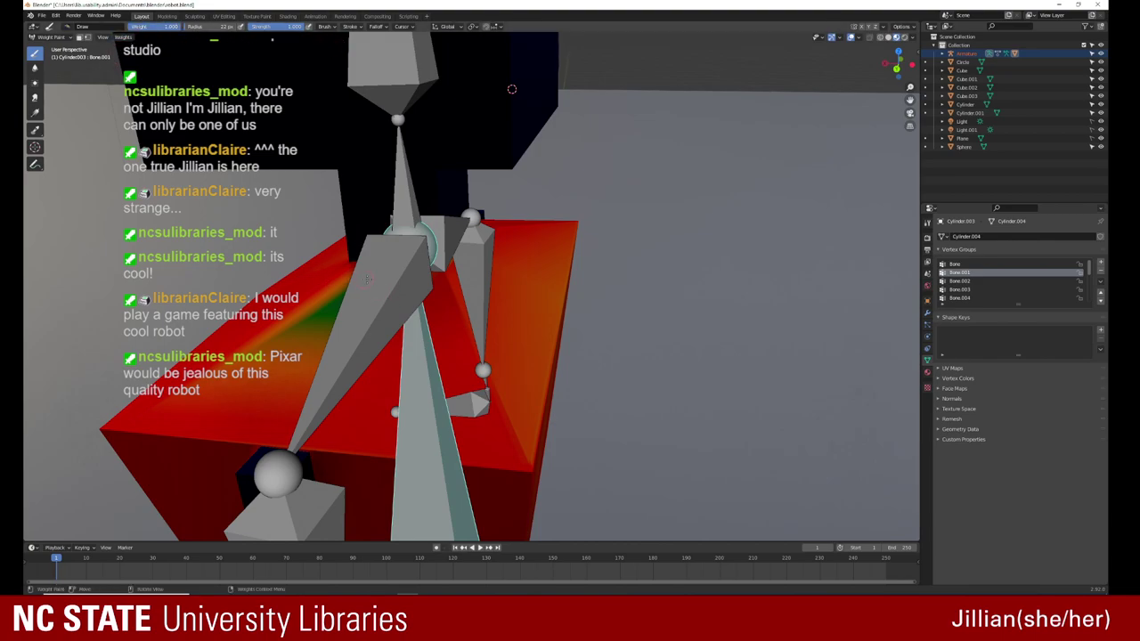
Step: Fill the torso's green top patch red, then drop the brush weight to about 0.096
left_click_drag(399, 274, 374, 276)
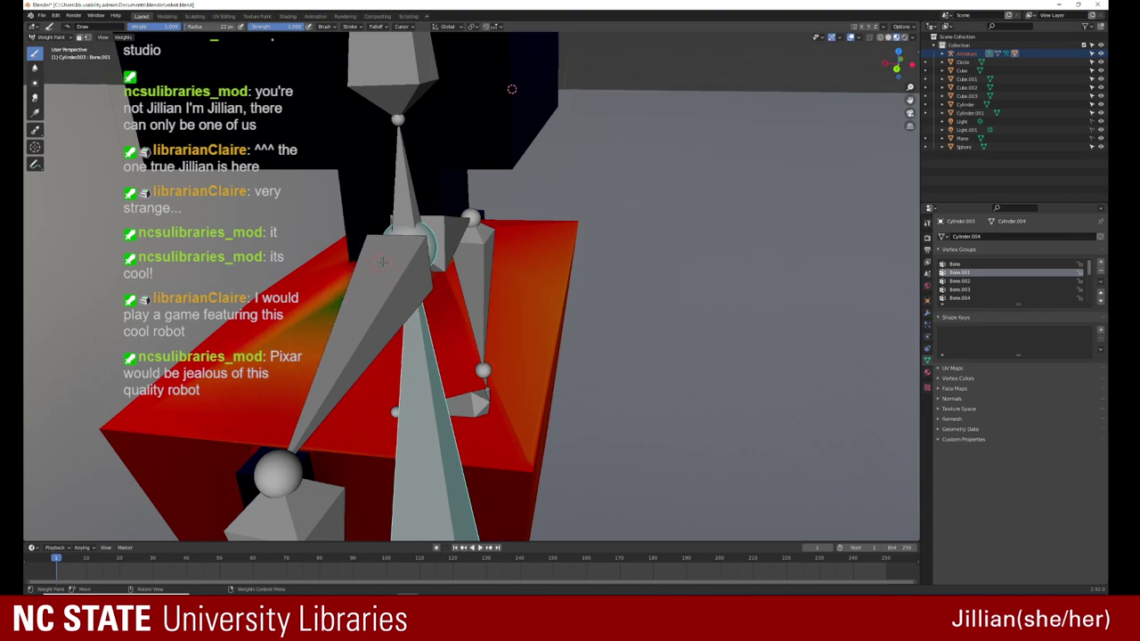
left_click_drag(404, 265, 379, 267)
mouse_move(372, 267)
middle_mouse_down()
mouse_move(403, 303)
mouse_move(310, 243)
middle_mouse_up()
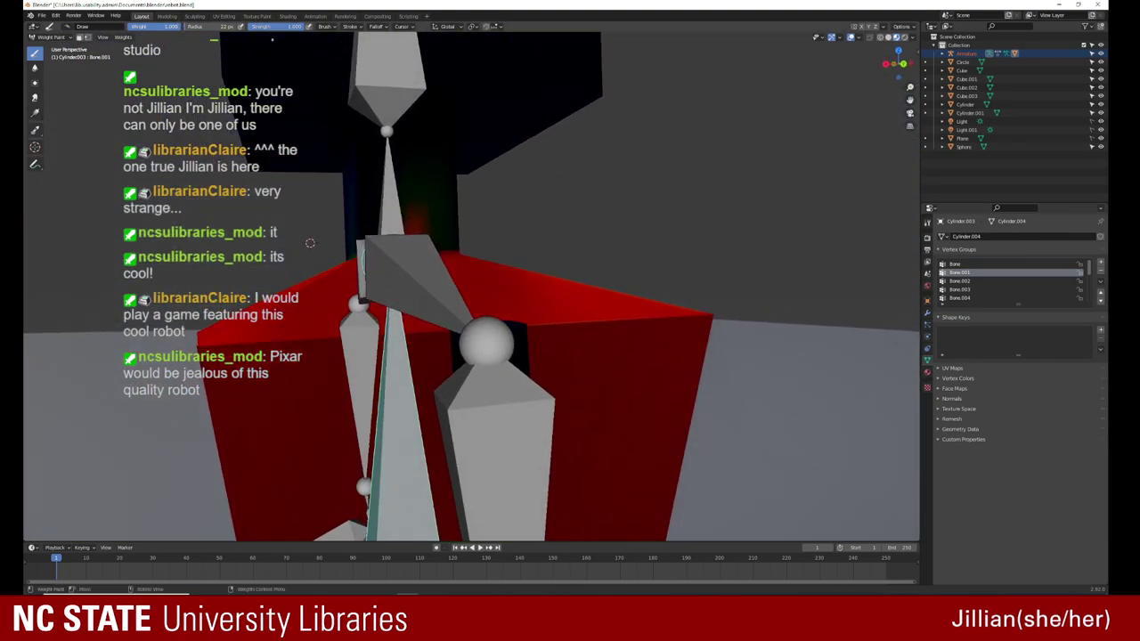
left_click_drag(176, 26, 135, 26)
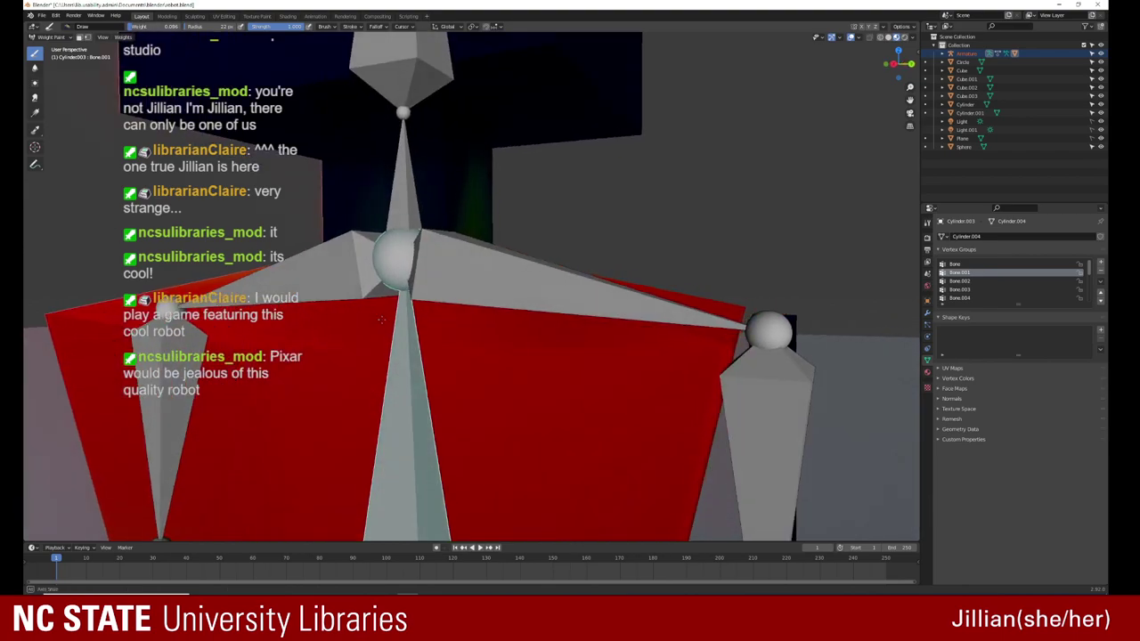
middle_click_drag(411, 264, 423, 285)
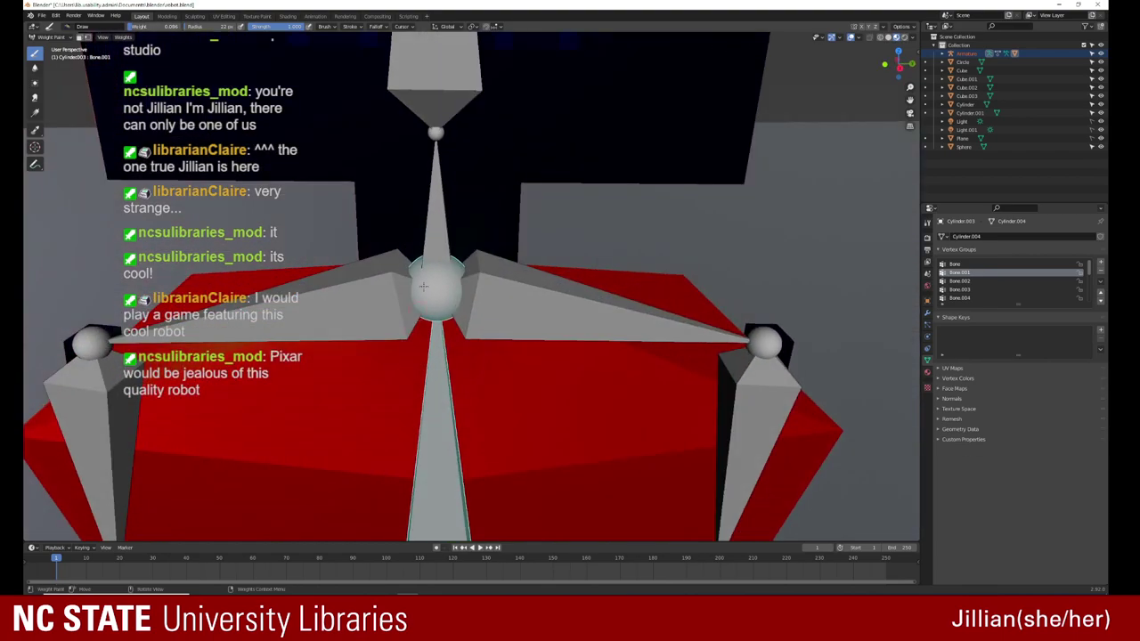
Step: Make Bone.002 the active vertex group and set the brush weight to 0
left_click(434, 213, "ctrl")
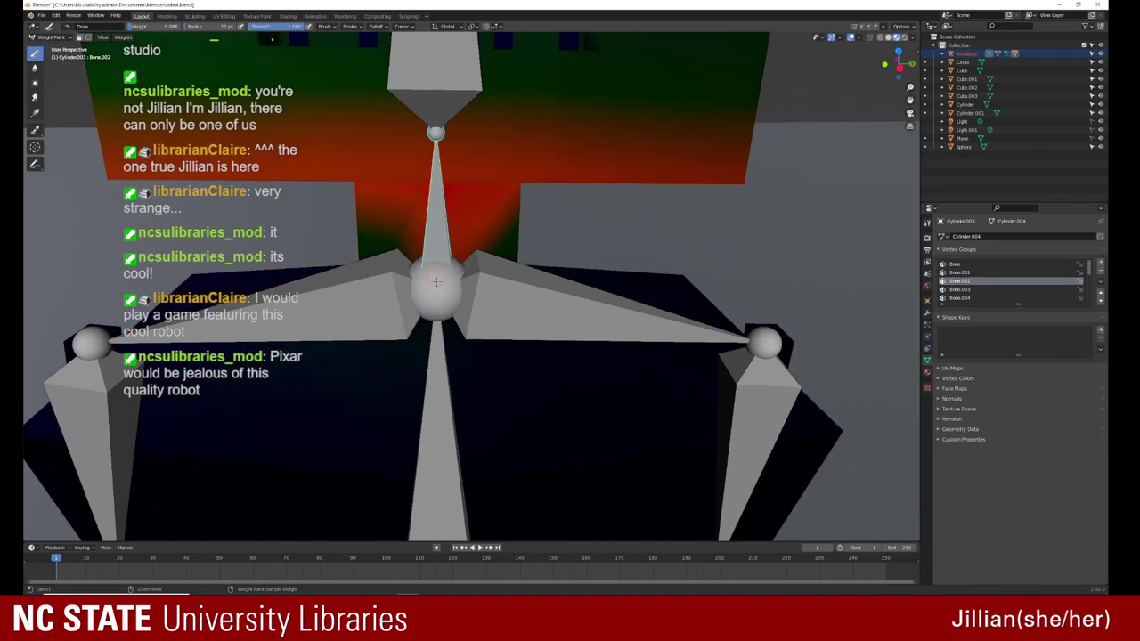
mouse_move(436, 281)
middle_mouse_down()
mouse_move(341, 301)
mouse_move(428, 350)
middle_mouse_up()
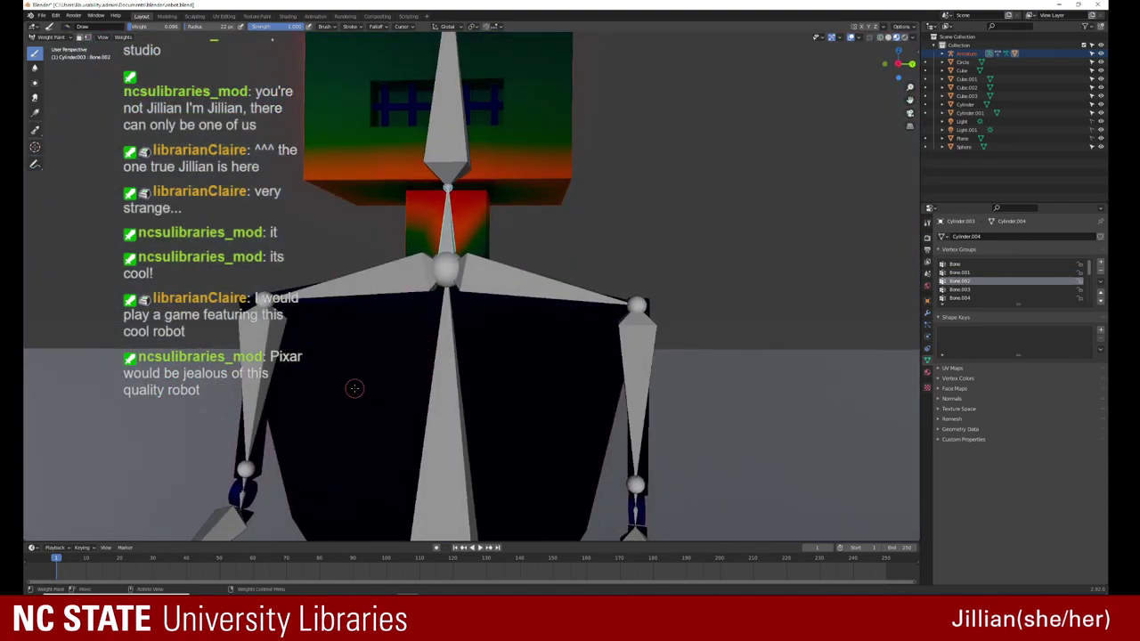
middle_click_drag(405, 151, 439, 257)
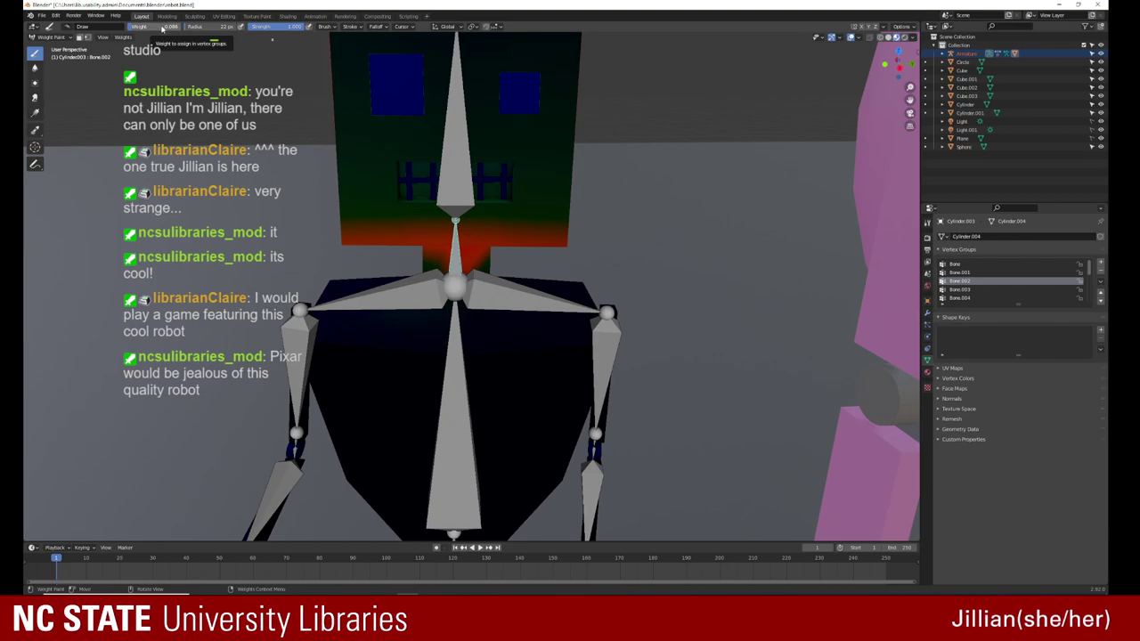
left_click_drag(162, 29, 133, 30)
Step: Clear Bone.002 weight along the head's lower edge and below the face
mouse_move(406, 237)
left_mouse_down()
mouse_move(558, 258)
mouse_move(344, 242)
left_mouse_up()
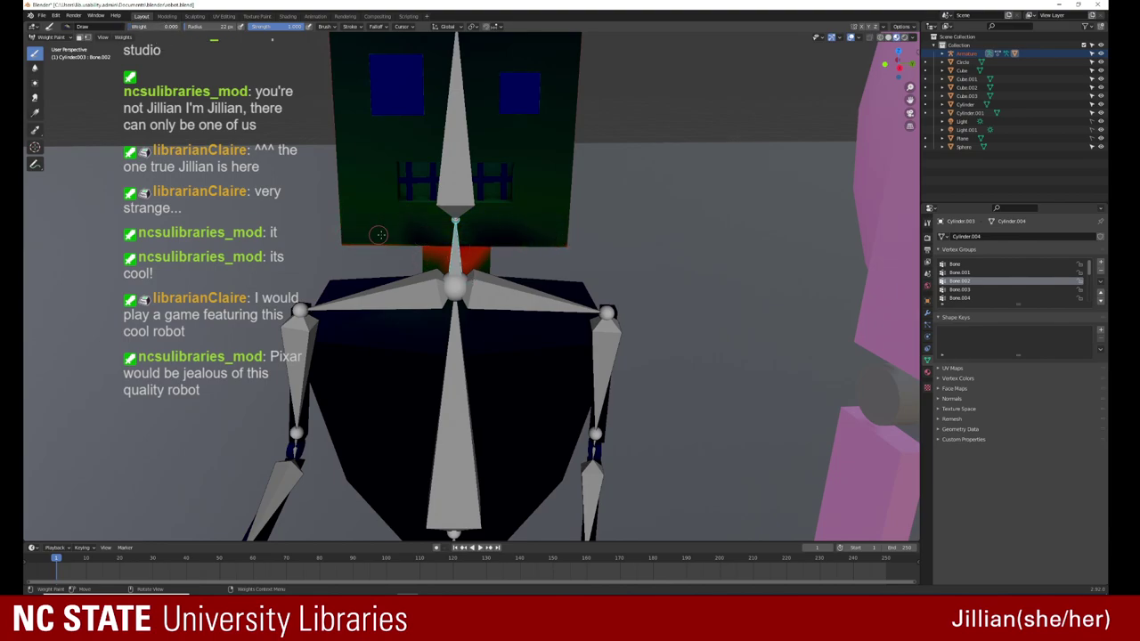
middle_click_drag(388, 243, 453, 235)
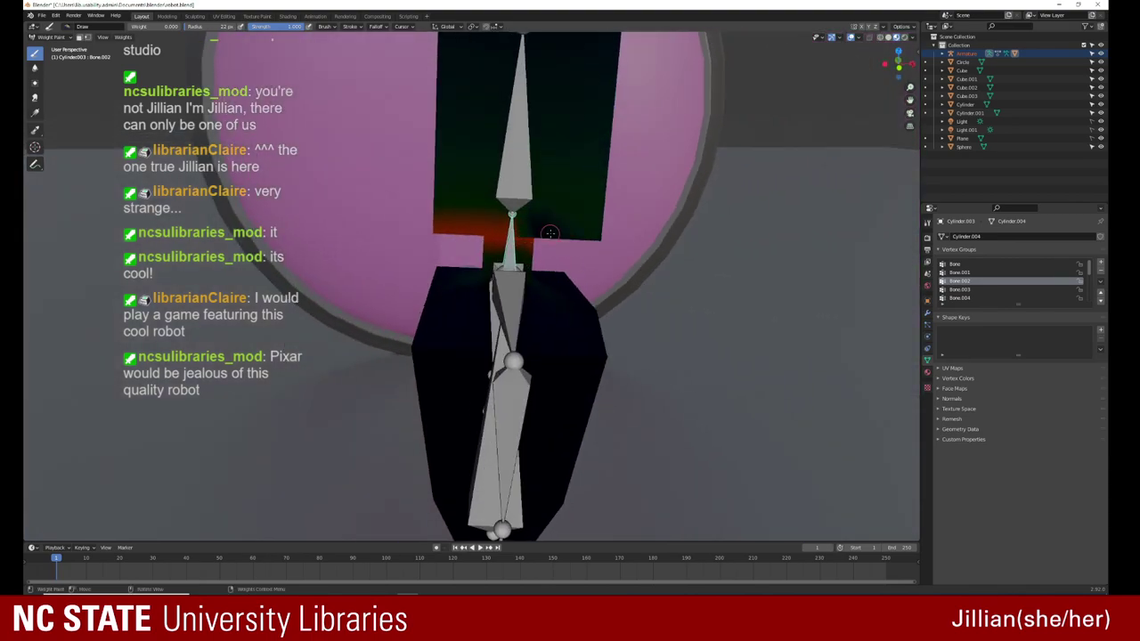
left_click_drag(454, 235, 442, 227)
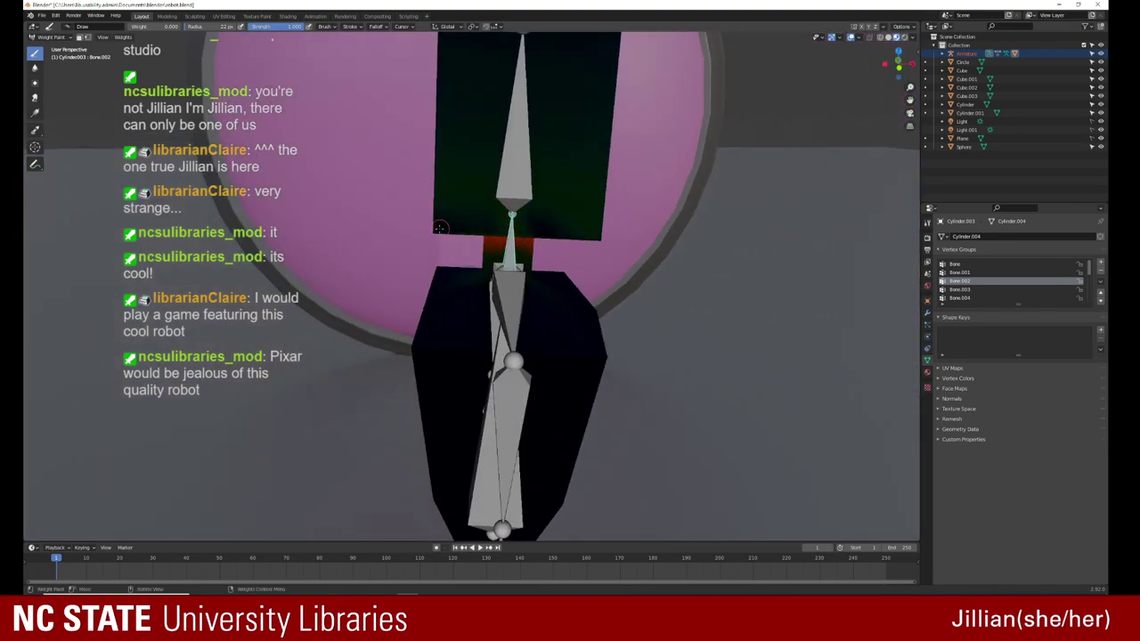
middle_click_drag(440, 228, 552, 219)
left_click_drag(552, 219, 330, 232)
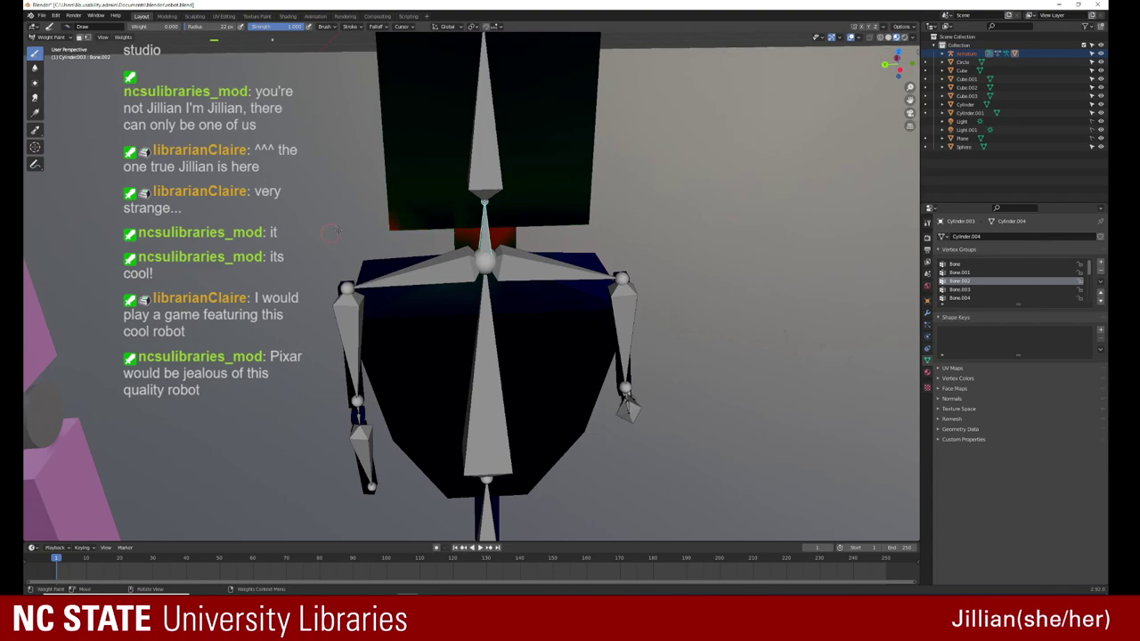
middle_click_drag(362, 226, 365, 214)
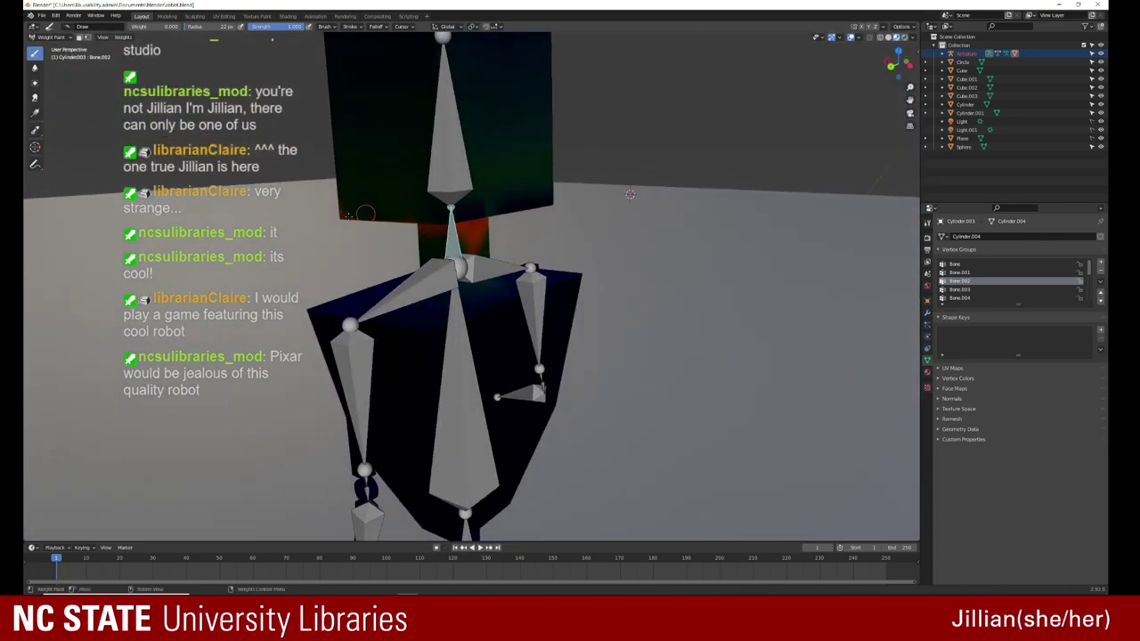
middle_click_drag(629, 194, 443, 263)
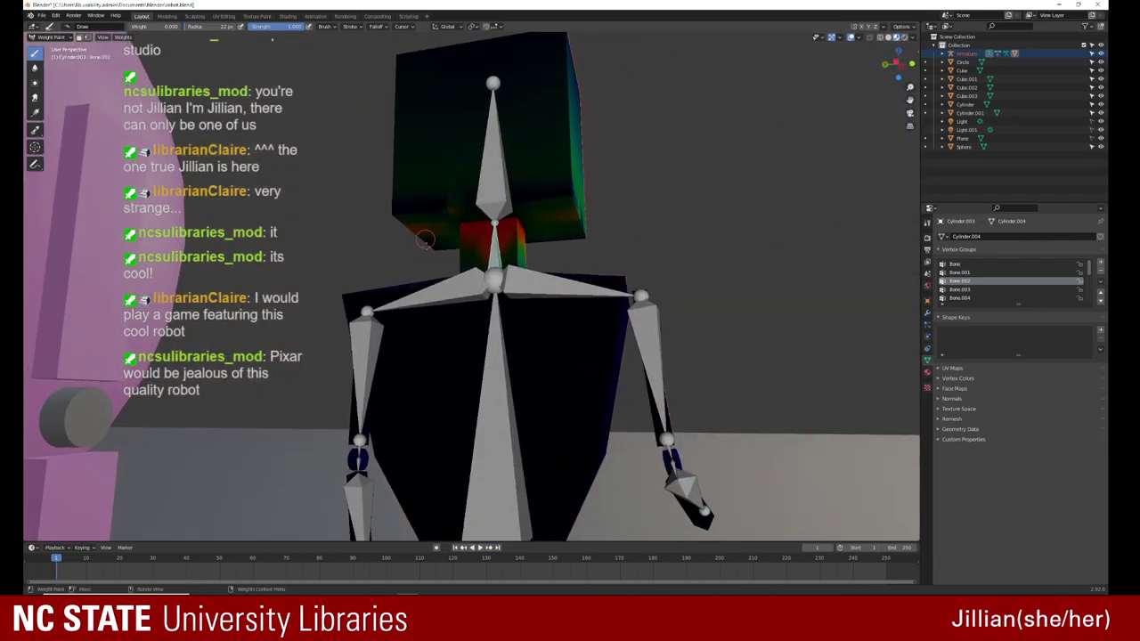
left_click_drag(442, 263, 542, 204)
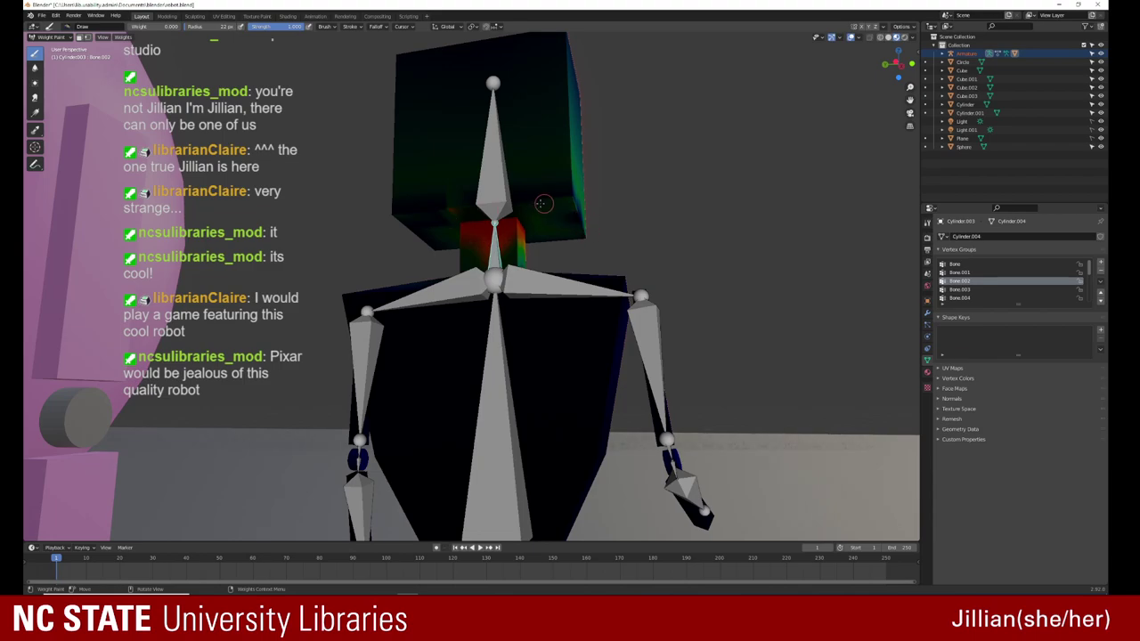
Step: Clear the green weight streaks from the head's top and right side
middle_click_drag(554, 208, 529, 132)
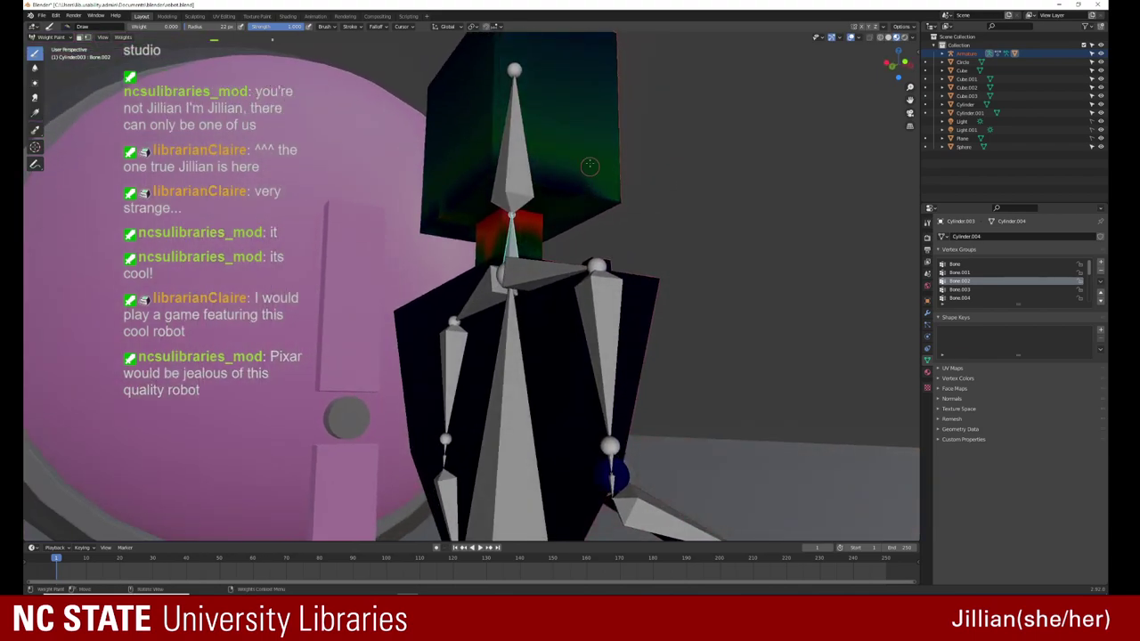
left_click_drag(529, 132, 540, 90)
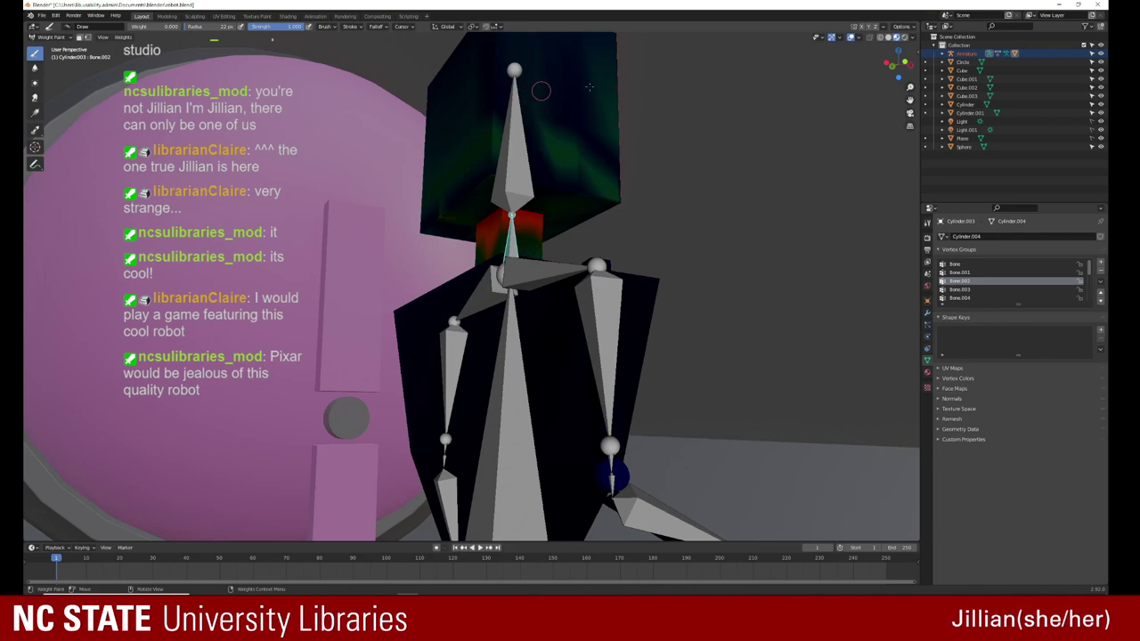
left_click_drag(598, 144, 570, 147)
mouse_move(653, 192)
left_mouse_down()
mouse_move(578, 174)
mouse_move(556, 129)
mouse_move(453, 150)
left_mouse_up()
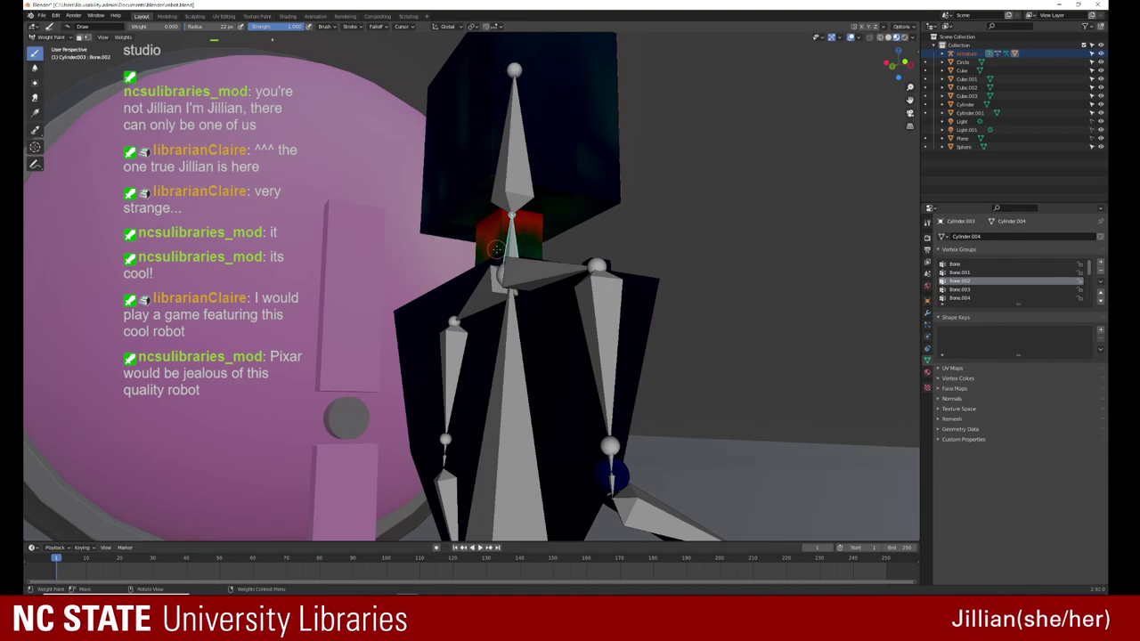
Step: Orbit to face the robot and paint its head to zero Bone.002 weight
scroll(495, 249, "down", 5)
middle_click_drag(496, 250, 310, 92)
scroll(310, 92, "up", 4)
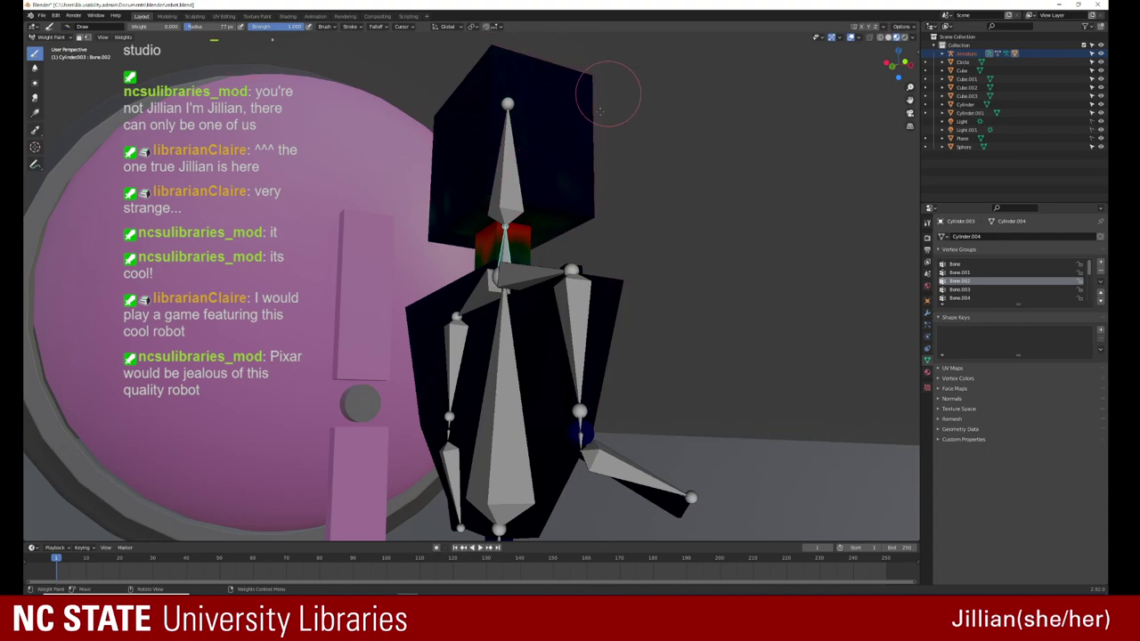
middle_click_drag(431, 224, 445, 173)
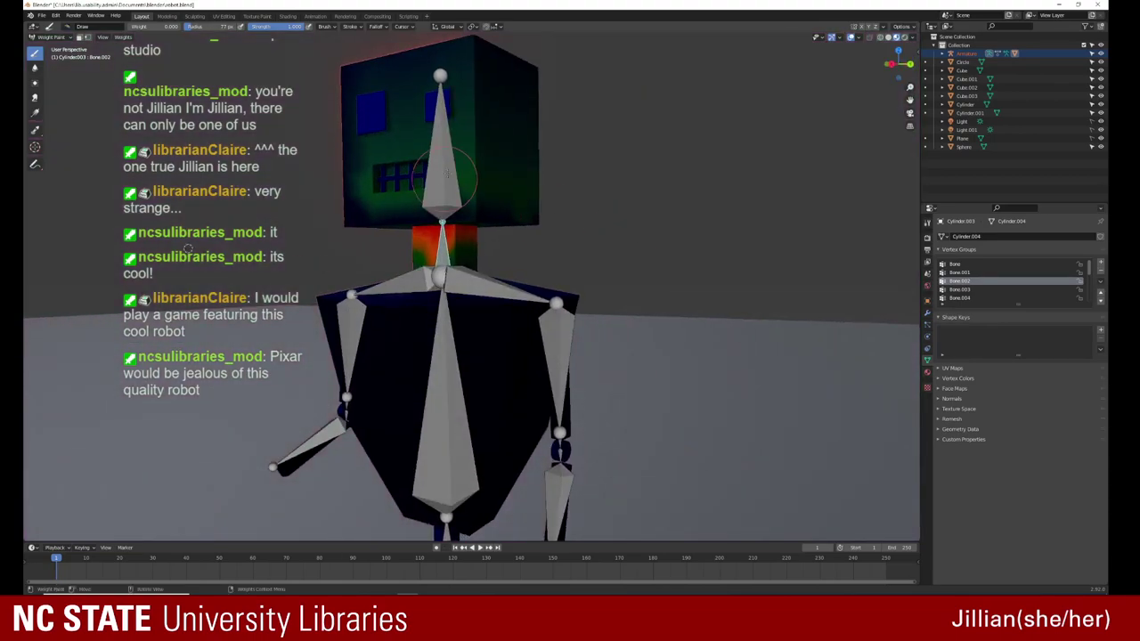
left_click_drag(446, 174, 430, 51)
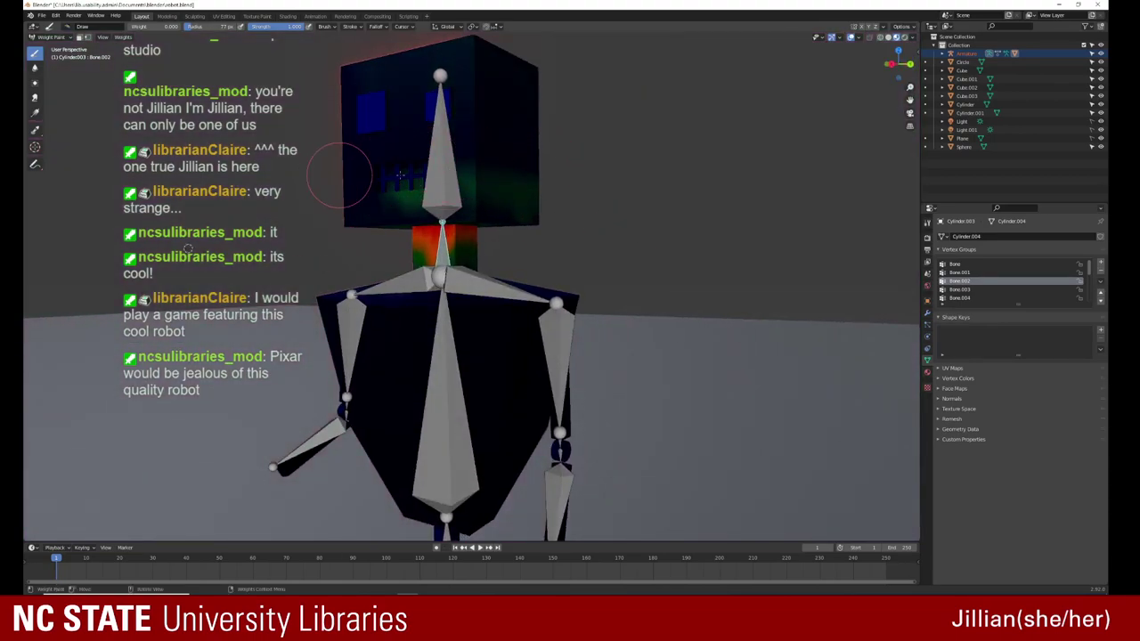
Step: Paint weight onto the top of the neck and raise brush Weight to 1.000
mouse_move(368, 115)
middle_mouse_down()
mouse_move(453, 115)
mouse_move(363, 133)
mouse_move(405, 236)
middle_mouse_up()
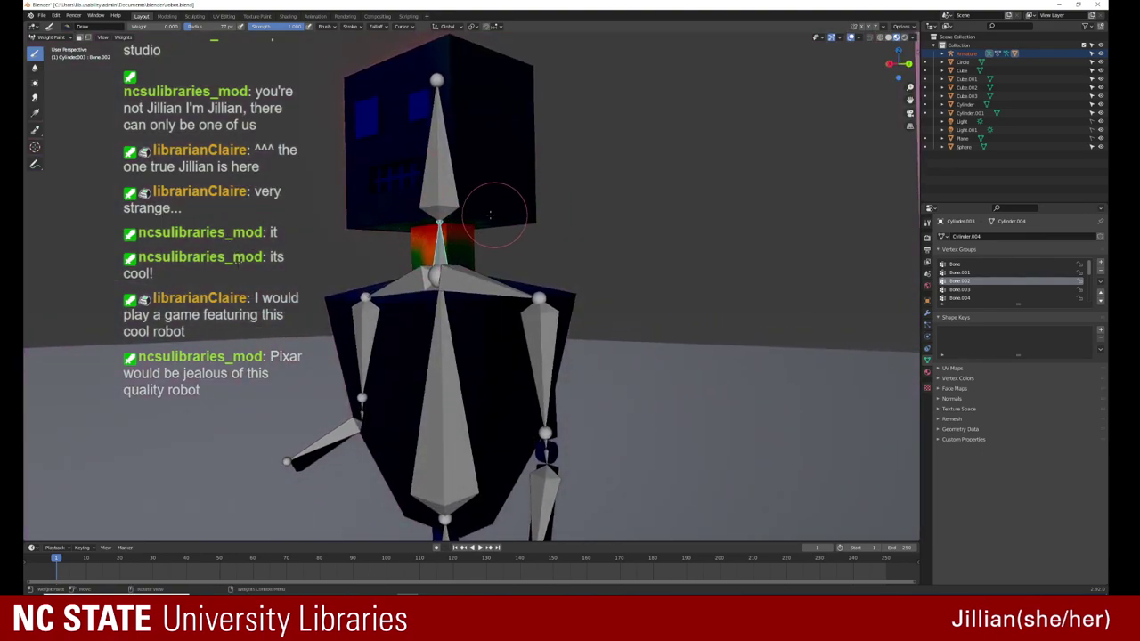
left_click_drag(458, 214, 461, 211)
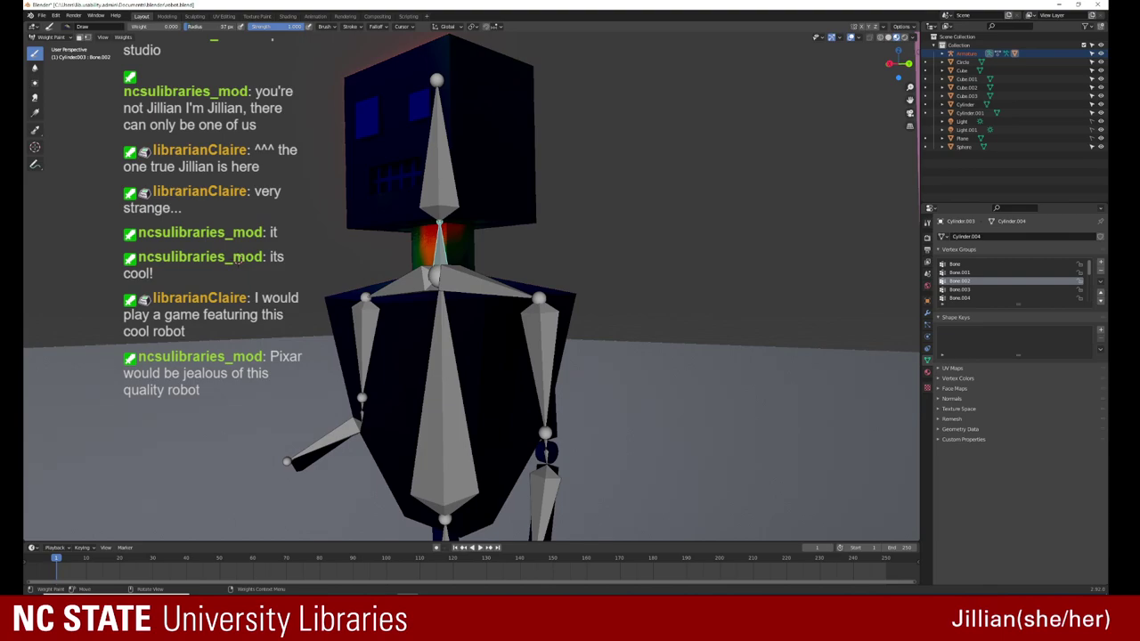
left_click_drag(134, 25, 179, 26)
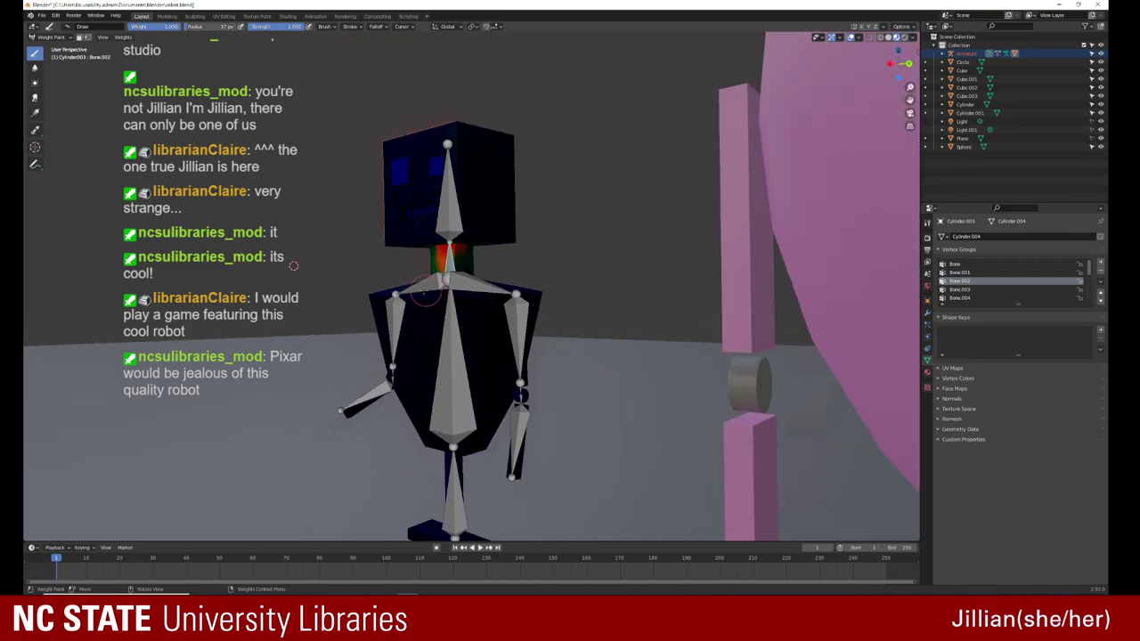
Step: Paint the neck block's left, upper-right, base and right sides at full weight
scroll(349, 231, "up", 4)
scroll(374, 178, "up", 3)
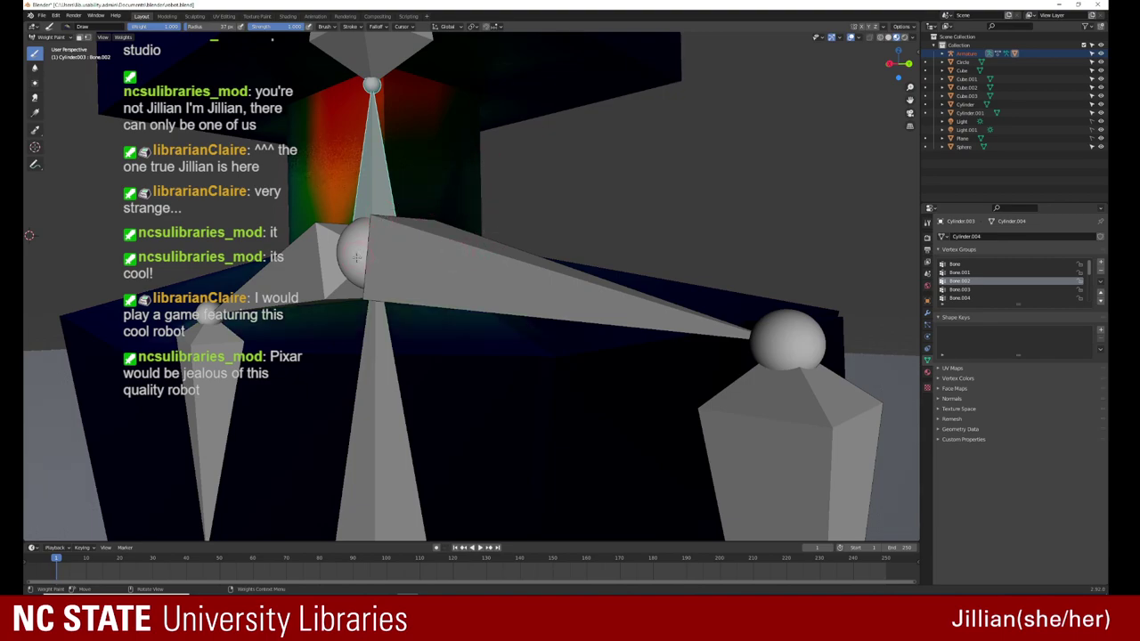
middle_click_drag(356, 257, 342, 214)
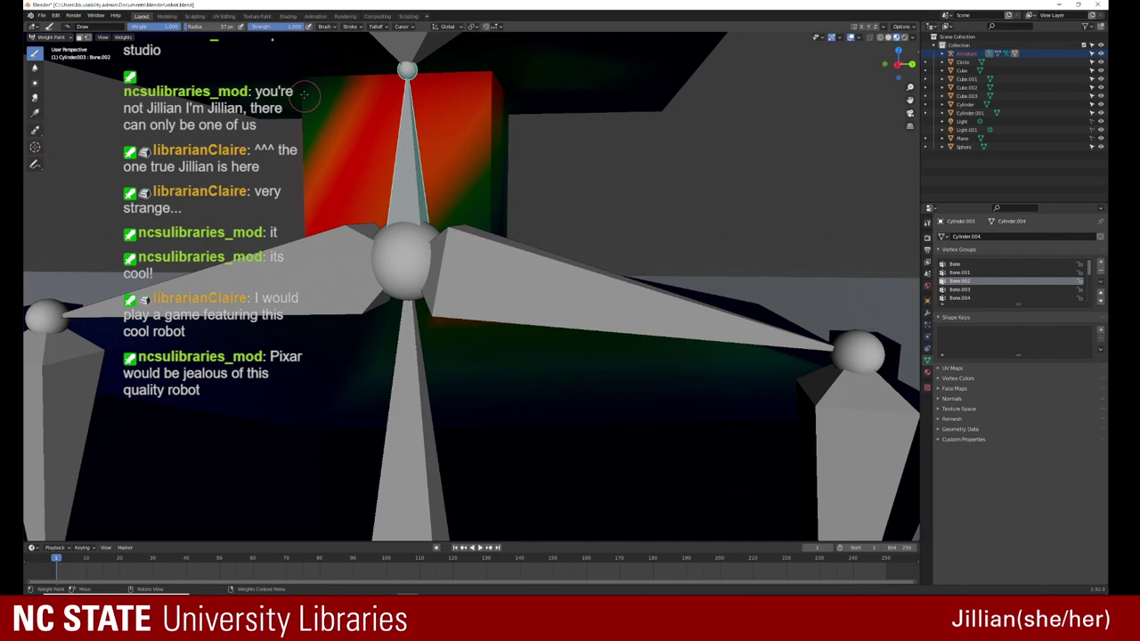
left_click_drag(304, 93, 297, 80)
left_click_drag(478, 89, 490, 228)
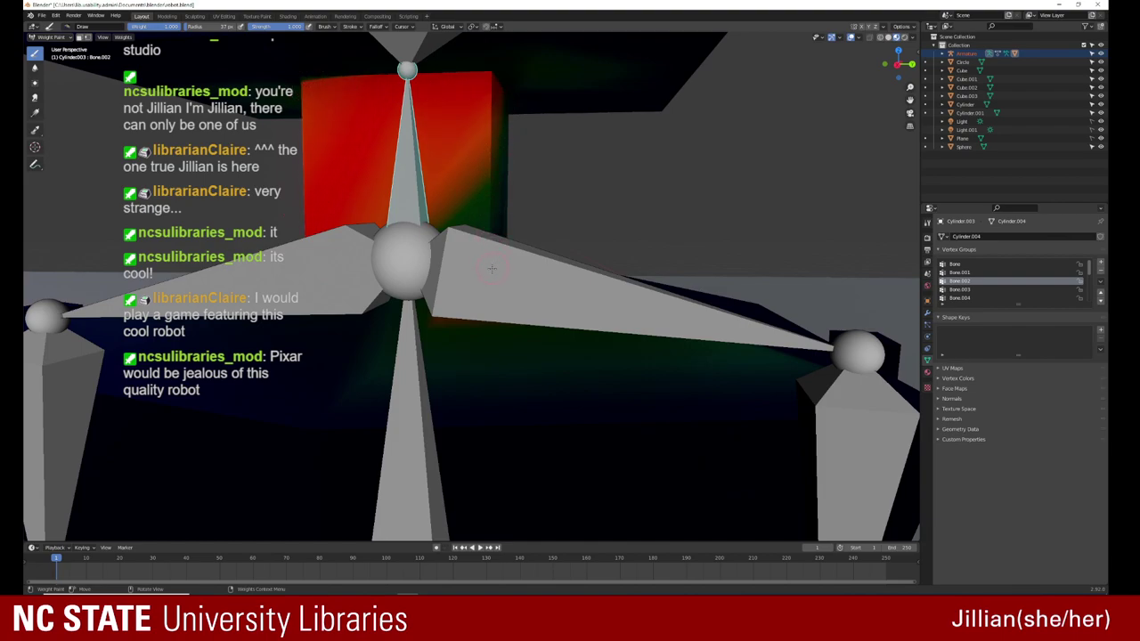
middle_click_drag(491, 269, 431, 291)
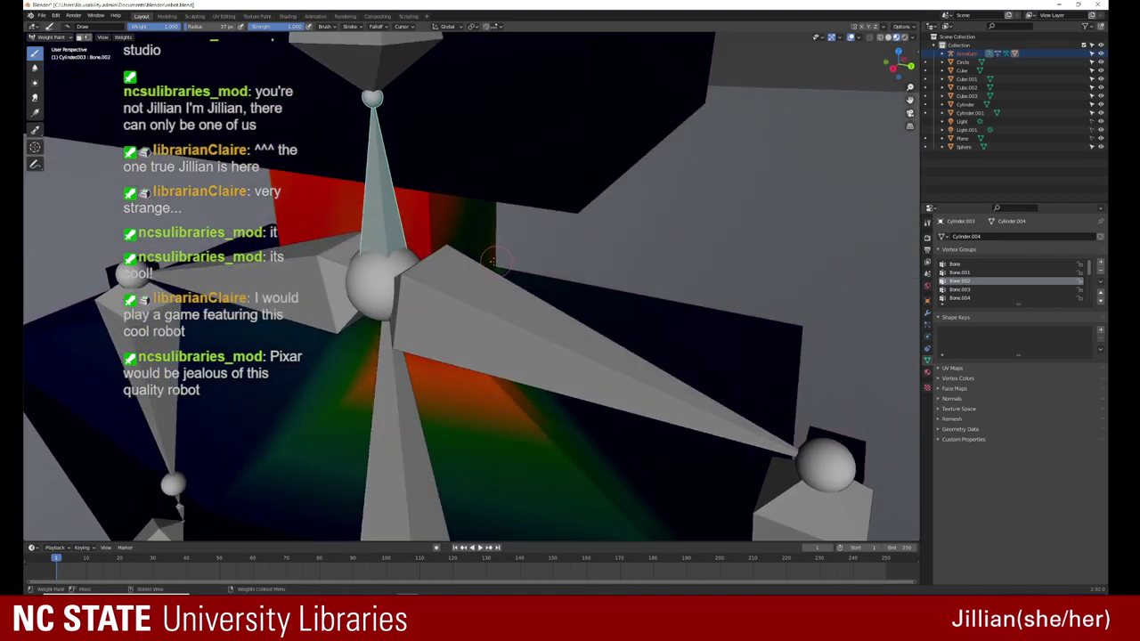
middle_click_drag(465, 229, 438, 178)
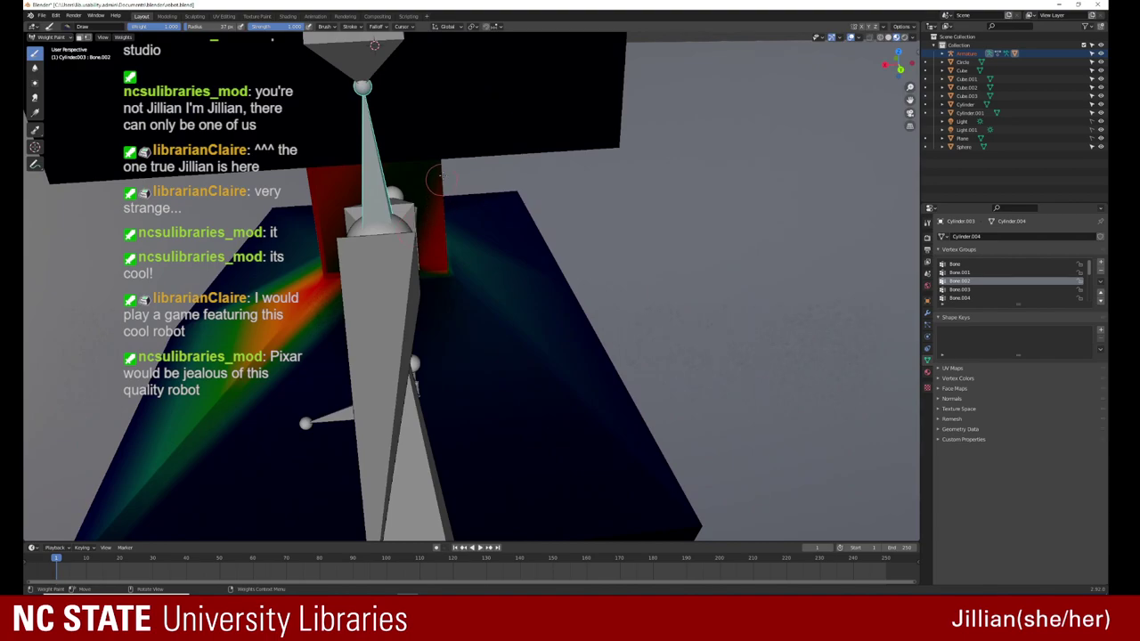
left_click_drag(438, 178, 434, 262)
middle_click_drag(398, 239, 421, 116)
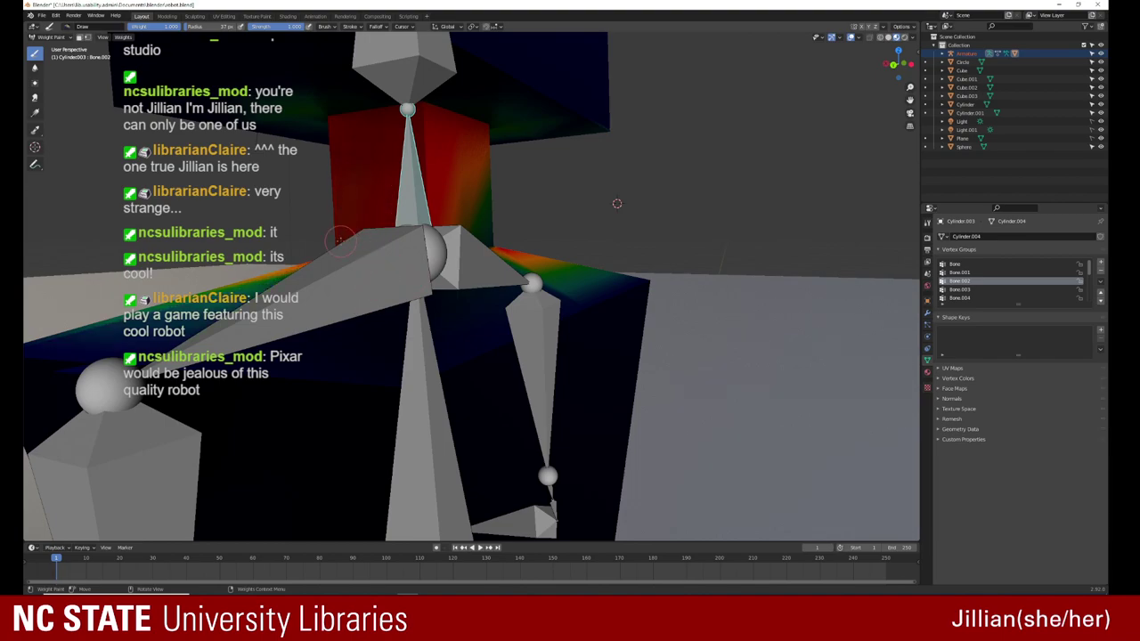
middle_click_drag(335, 239, 554, 207)
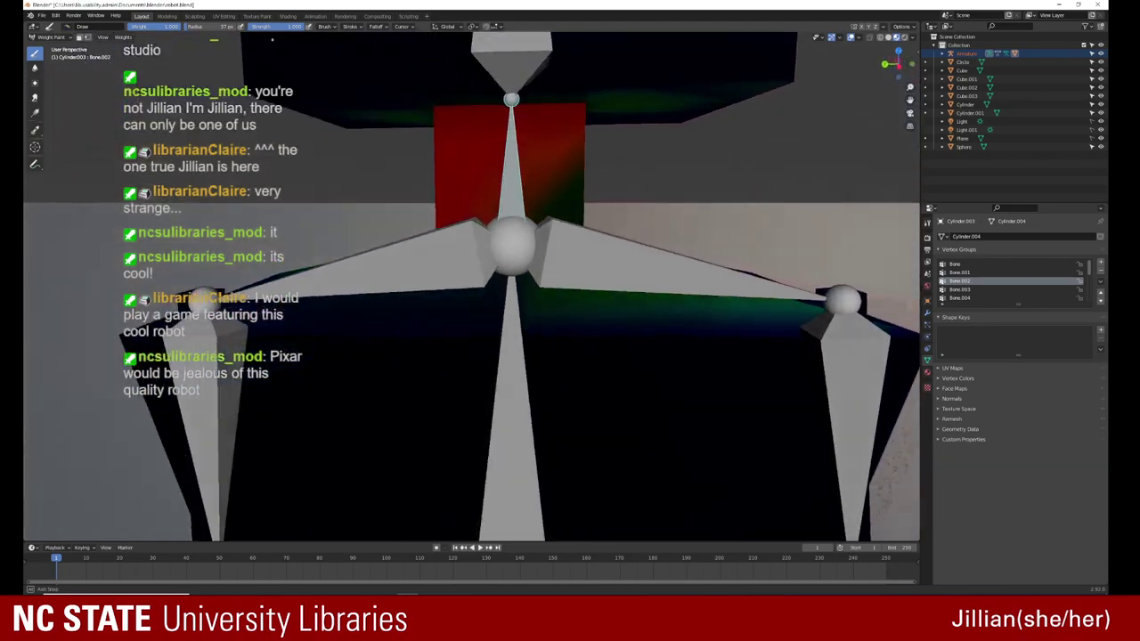
left_click_drag(602, 207, 621, 245)
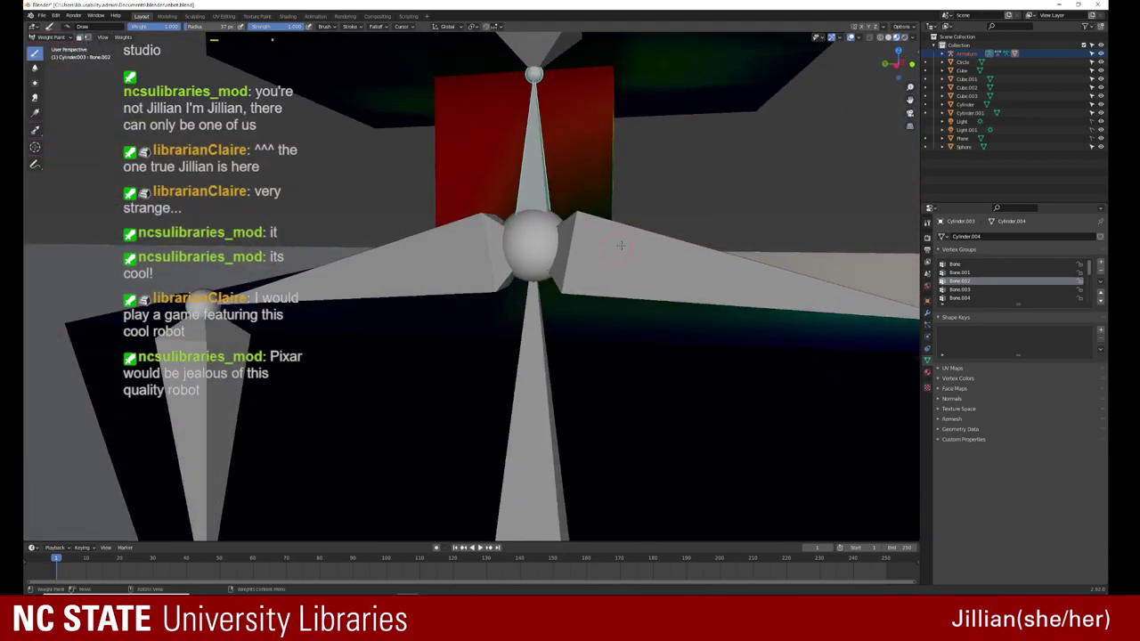
Step: Finish full weight on the neck's sides and underside, checking it from behind
middle_click_drag(588, 247, 561, 253)
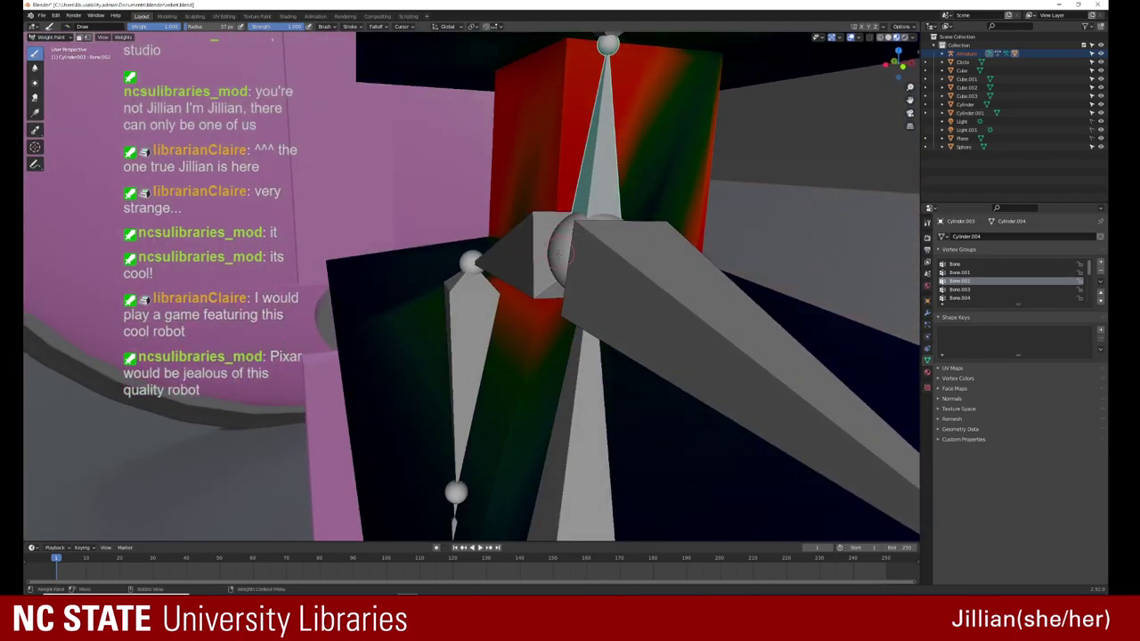
mouse_move(553, 233)
left_mouse_down()
mouse_move(509, 172)
mouse_move(525, 242)
left_mouse_up()
mouse_move(611, 203)
left_mouse_down()
mouse_move(674, 204)
mouse_move(687, 77)
mouse_move(717, 55)
mouse_move(708, 64)
left_mouse_up()
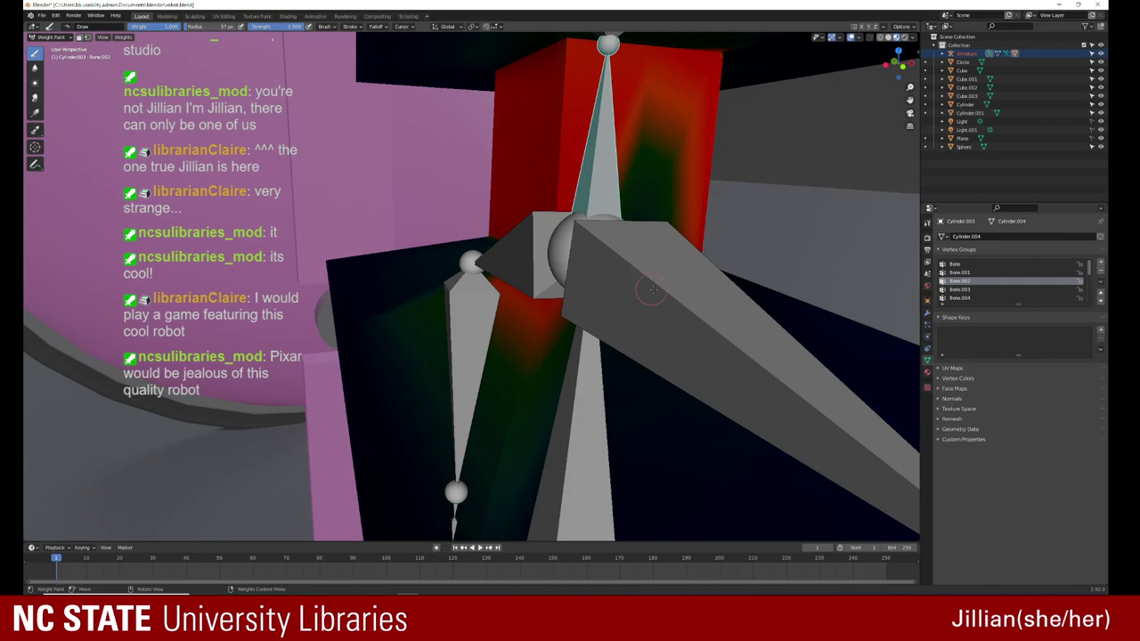
middle_click_drag(688, 277, 587, 316)
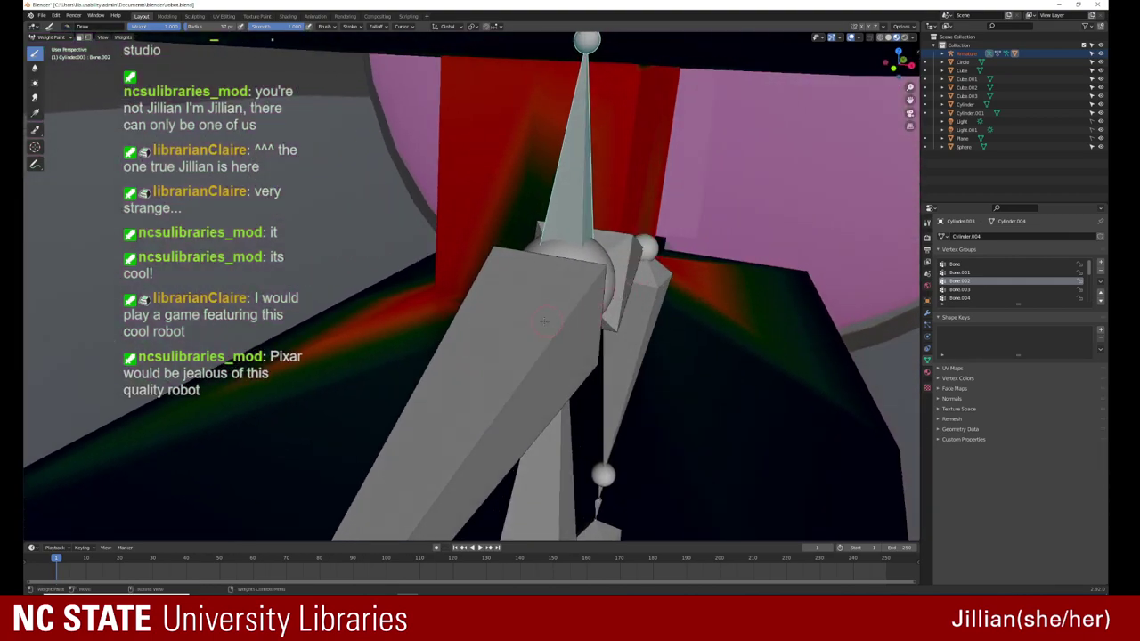
left_click_drag(545, 320, 481, 309)
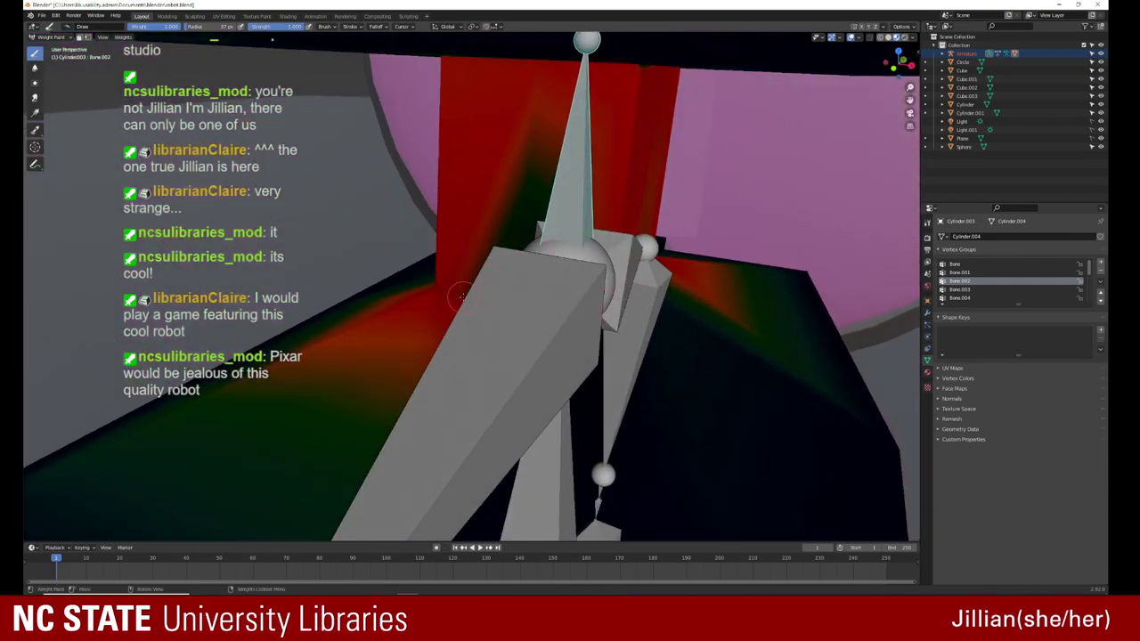
left_click_drag(613, 317, 554, 312)
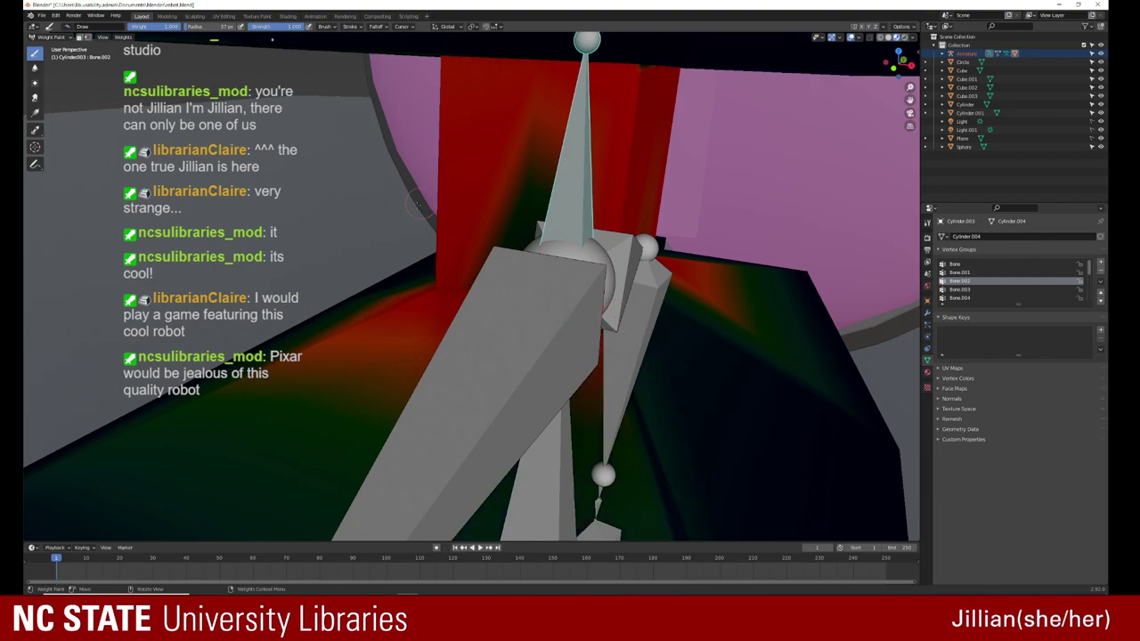
middle_click_drag(554, 236, 580, 260)
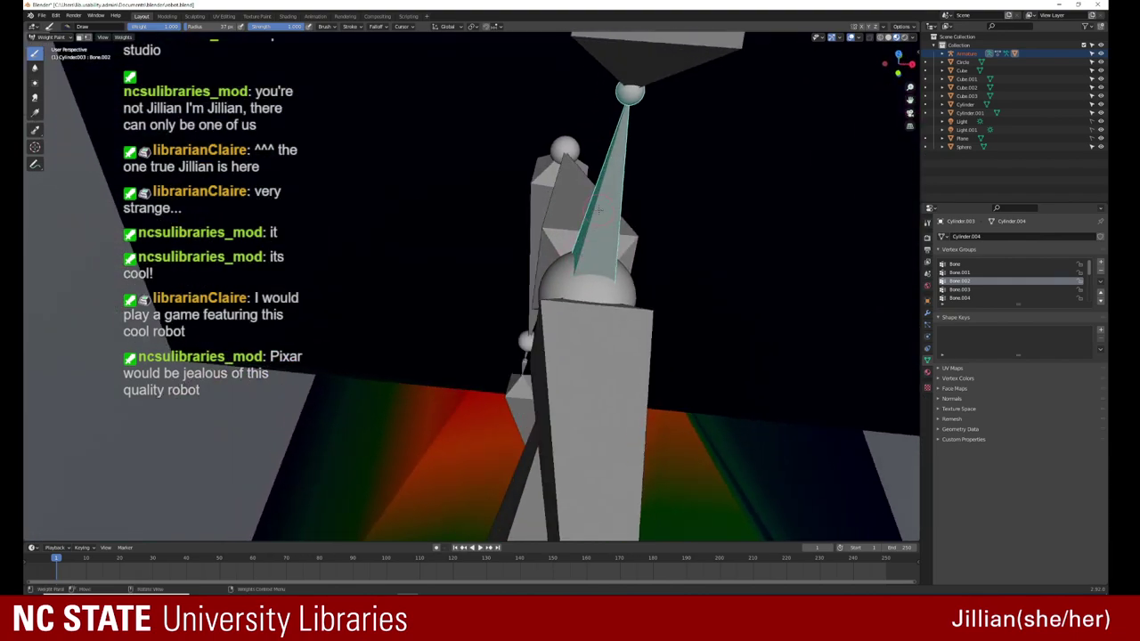
middle_click_drag(599, 210, 628, 212)
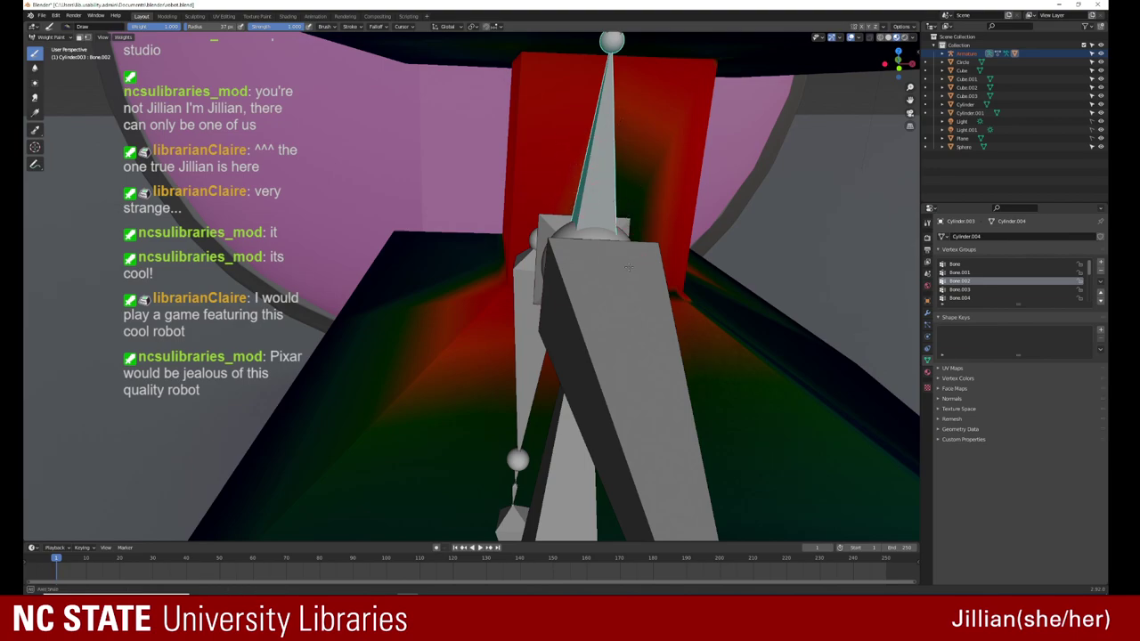
middle_click_drag(636, 253, 599, 265)
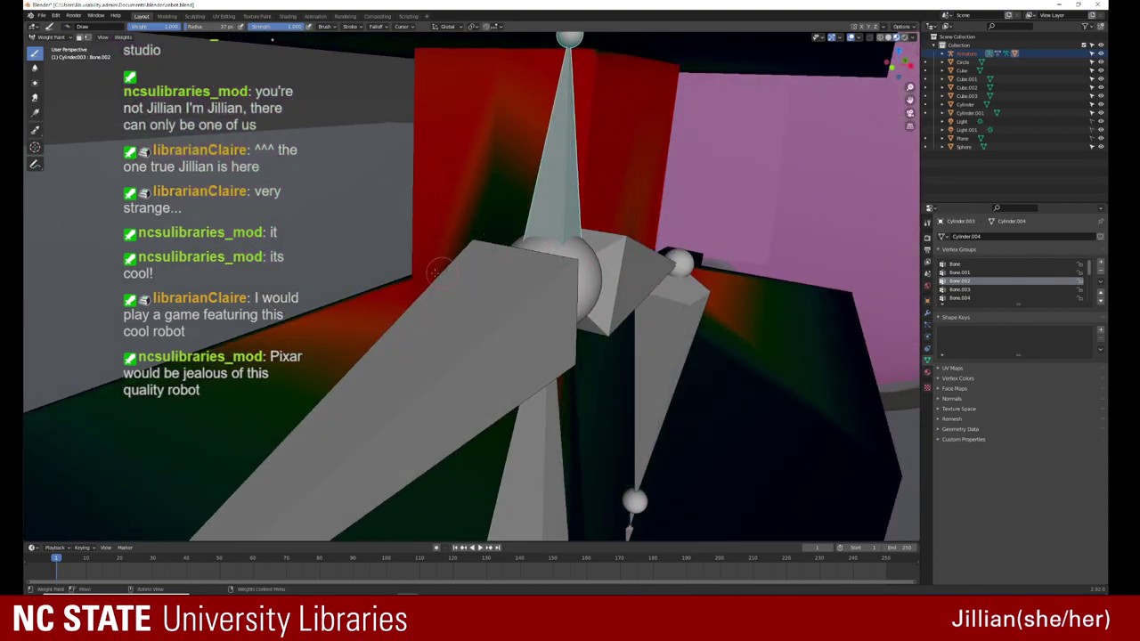
Step: Lower brush Weight to 0.195 and paint out stray red weight around the shoulders
middle_click_drag(436, 272, 419, 258)
left_click_drag(178, 27, 147, 27)
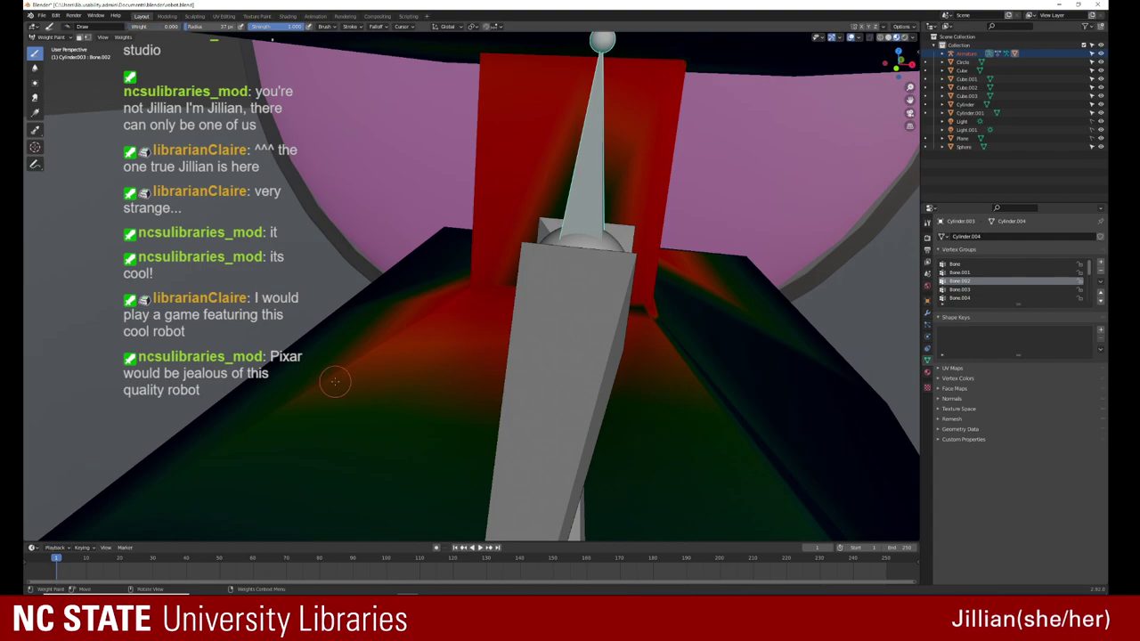
left_click_drag(398, 331, 470, 303)
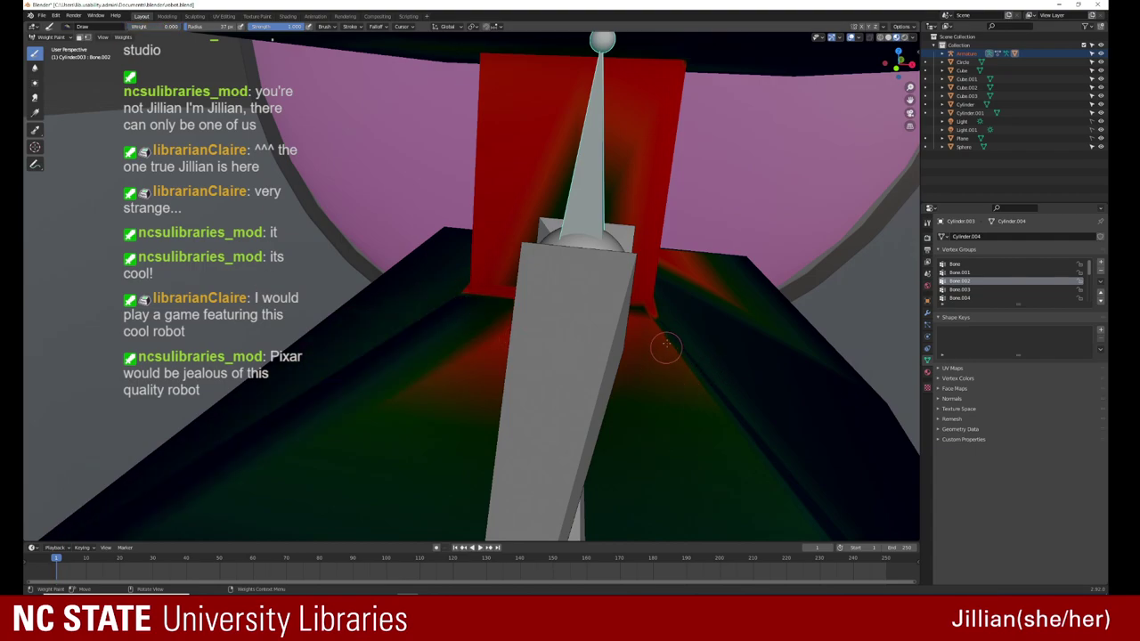
middle_click_drag(491, 354, 345, 389)
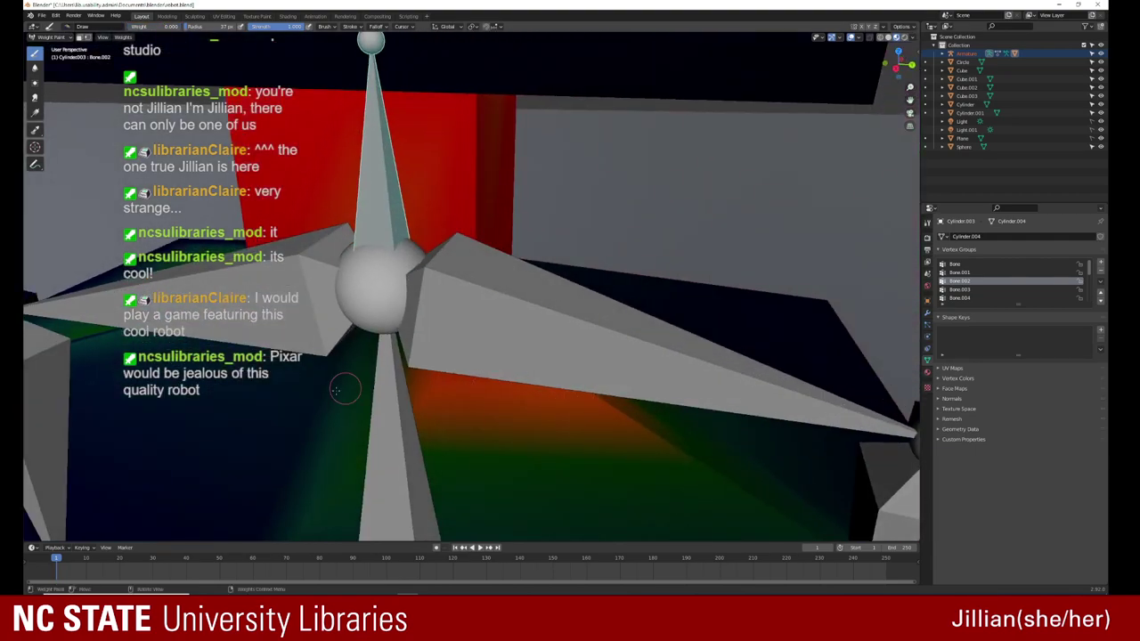
left_click_drag(539, 305, 466, 325)
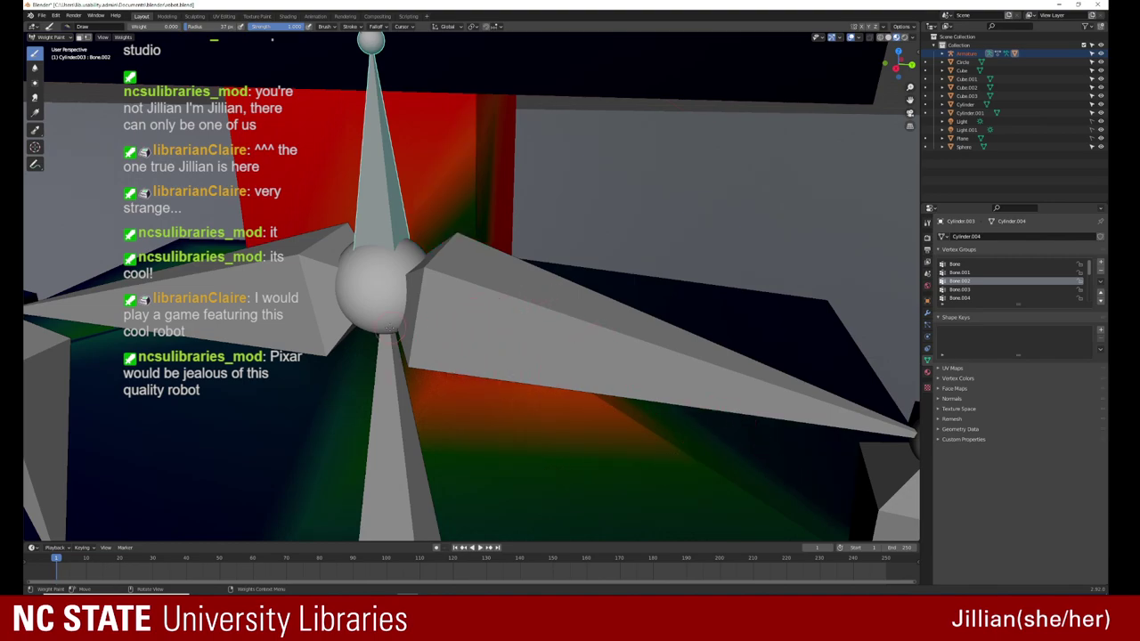
left_click_drag(439, 302, 535, 319)
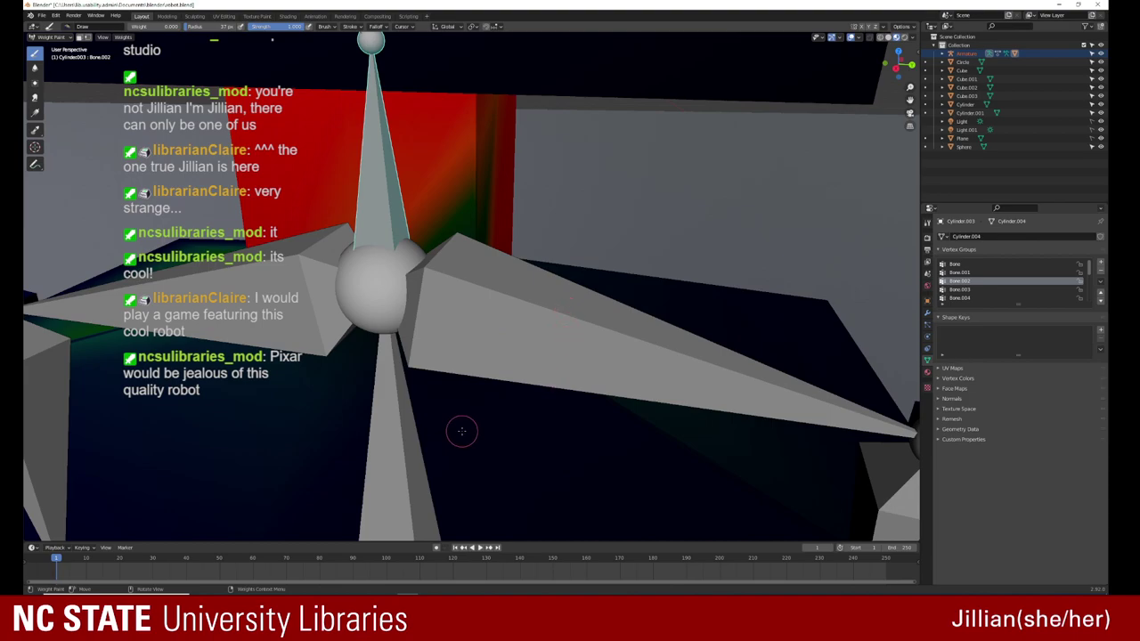
scroll(461, 431, "down", 3)
scroll(437, 401, "down", 3)
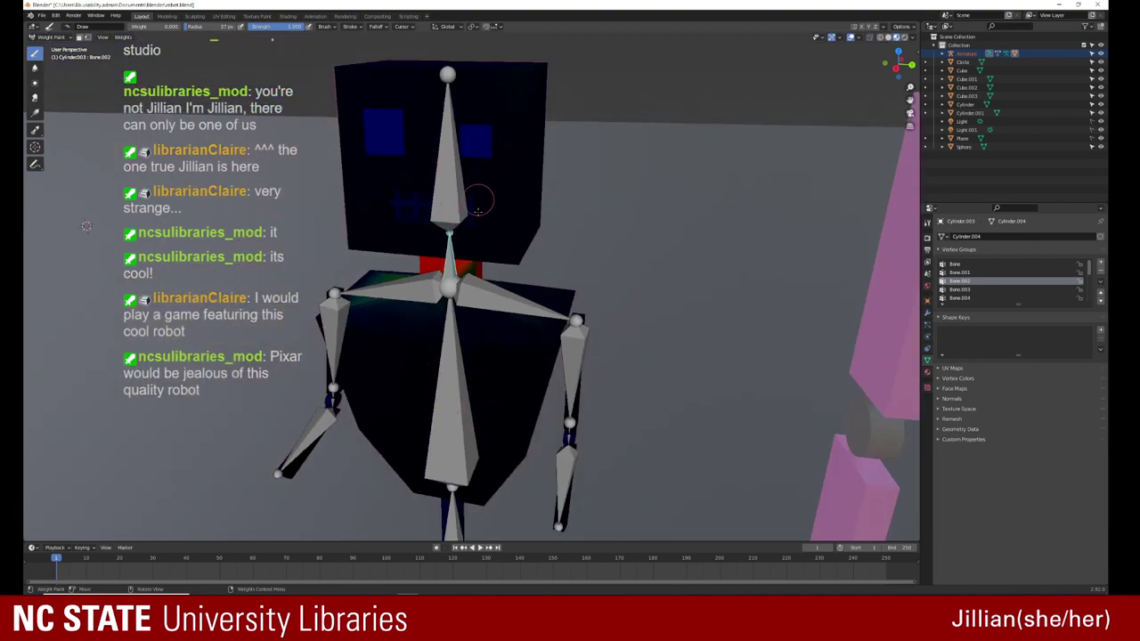
Step: Make the head's Bone.003 group the active group for painting
right_click(443, 198, "shift")
middle_click_drag(424, 202, 469, 200)
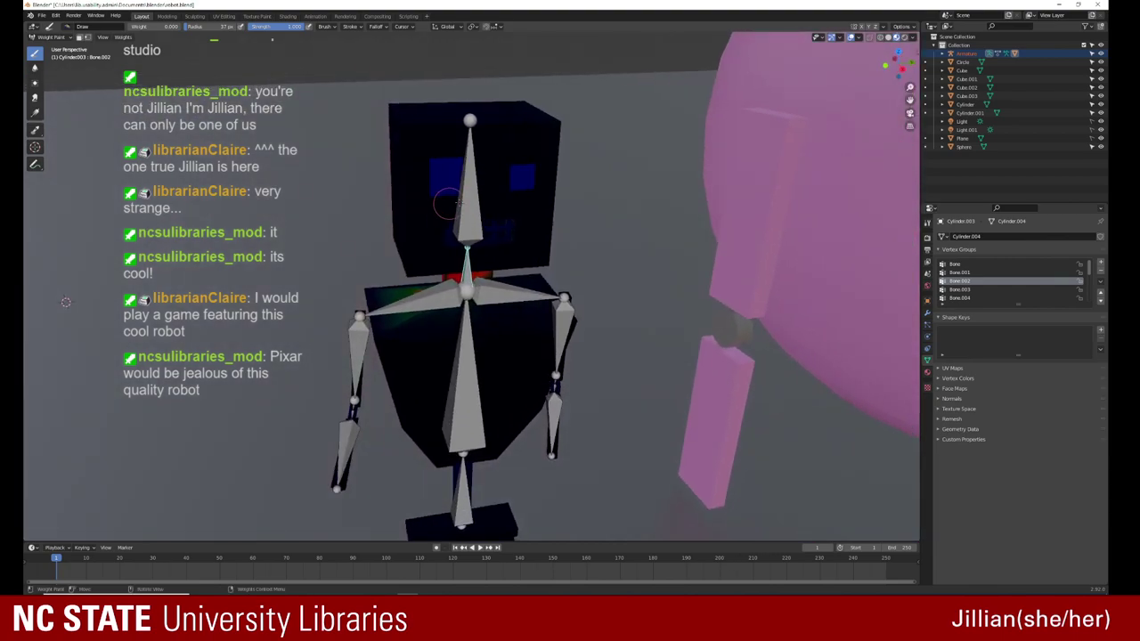
left_click(470, 206, "ctrl")
middle_click_drag(470, 205, 417, 197)
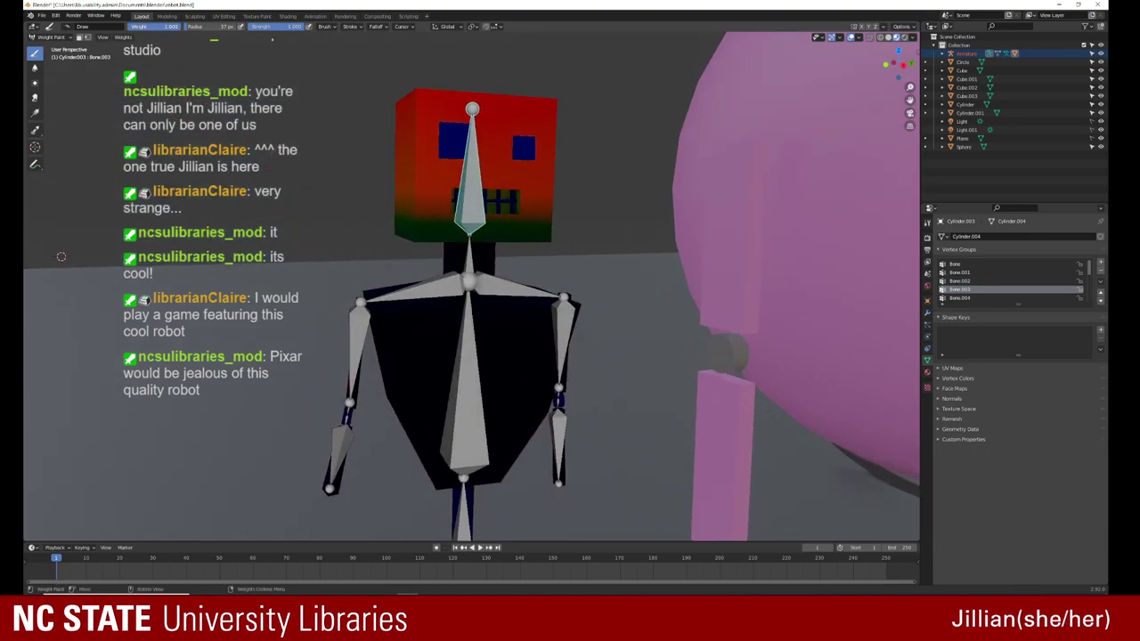
Step: Paint the head's green lower-left, lower and lower-right areas red
mouse_move(381, 126)
left_mouse_down()
mouse_move(402, 211)
mouse_move(429, 207)
left_mouse_up()
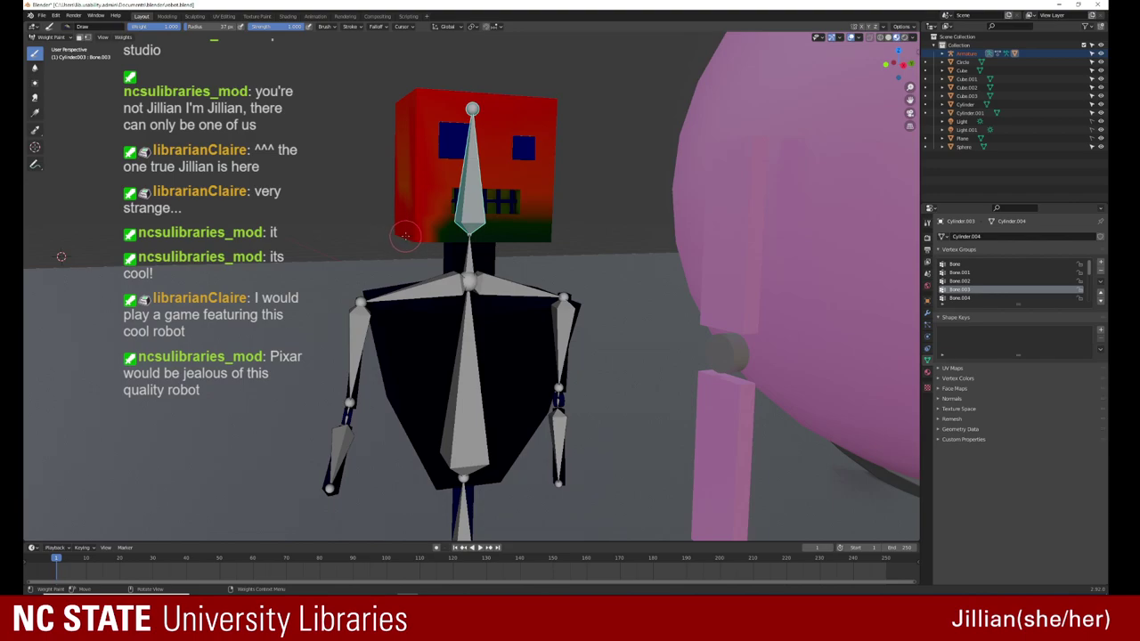
middle_click_drag(405, 236, 410, 233)
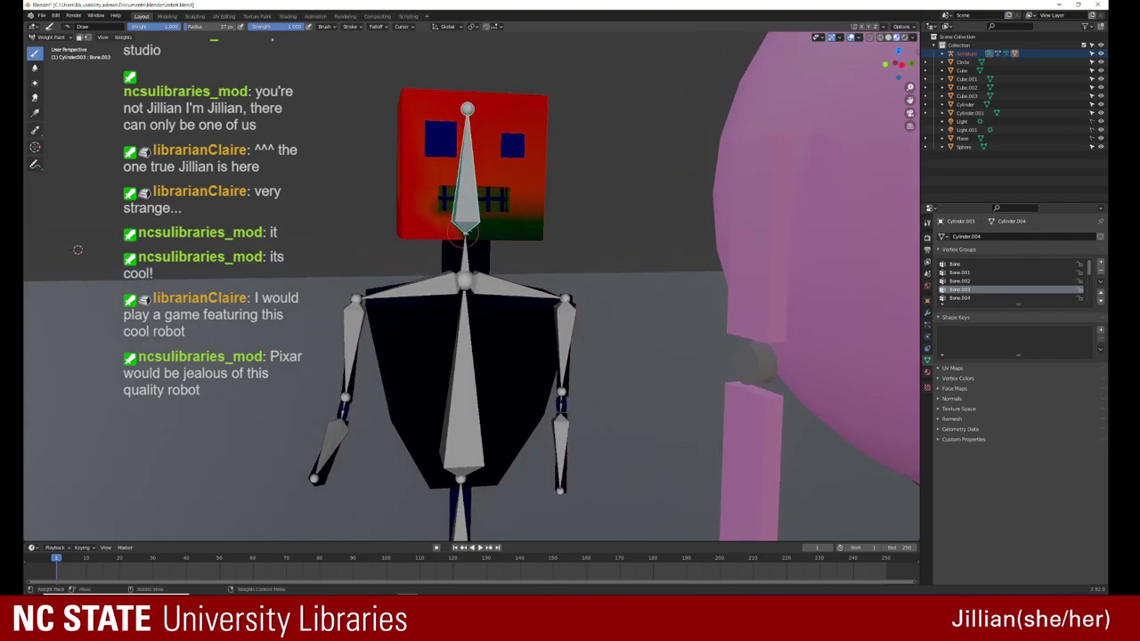
middle_click_drag(528, 227, 513, 196)
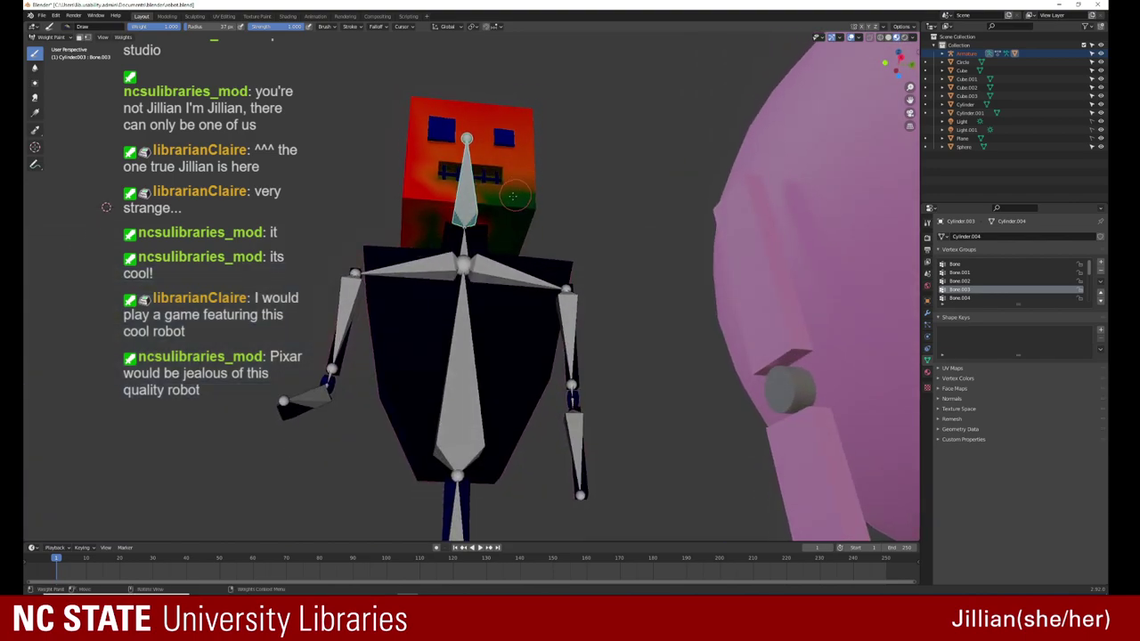
left_click_drag(513, 196, 535, 185)
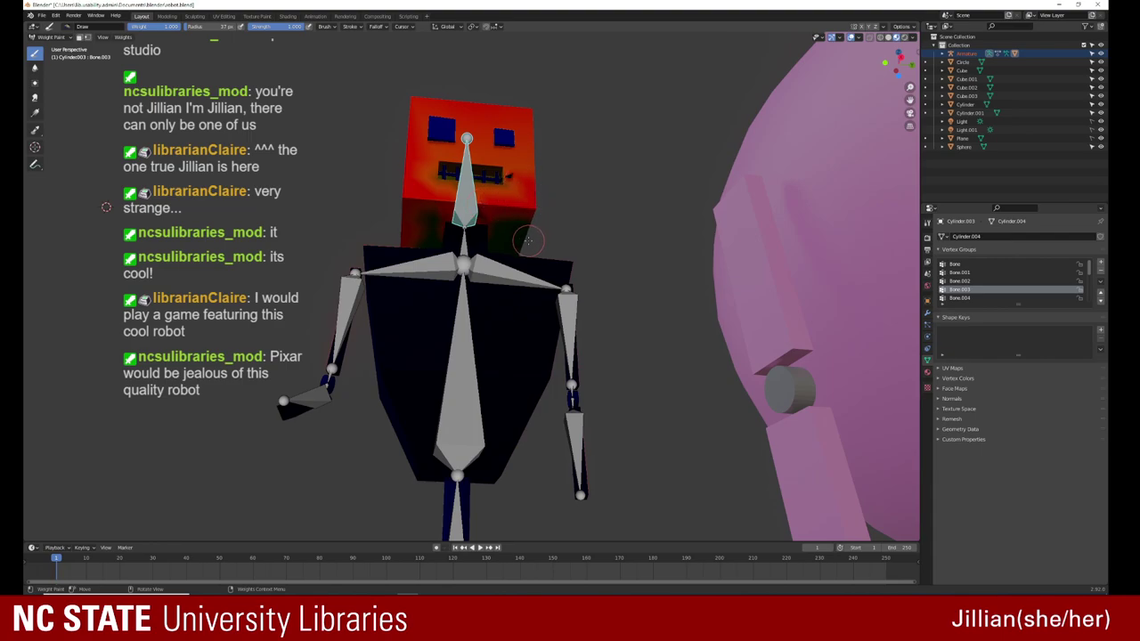
mouse_move(528, 240)
middle_mouse_down()
mouse_move(521, 227)
mouse_move(564, 240)
middle_mouse_up()
scroll(521, 227, "down", 3)
scroll(518, 221, "up", 5)
scroll(518, 221, "up", 2)
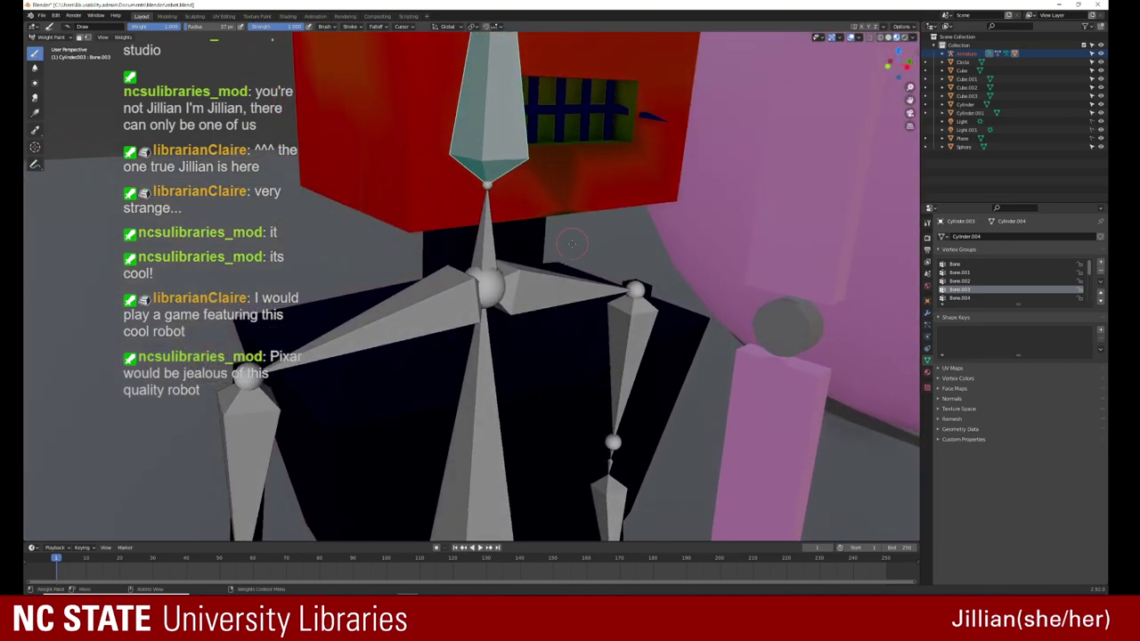
mouse_move(578, 238)
left_mouse_down()
mouse_move(673, 193)
mouse_move(593, 207)
left_mouse_up()
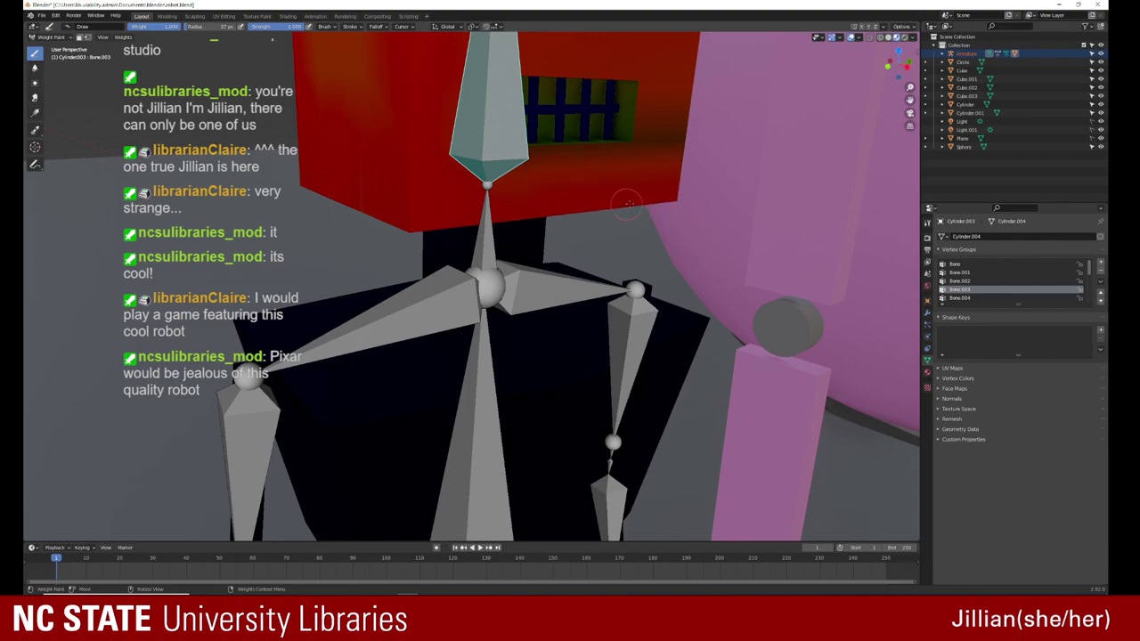
middle_click_drag(629, 205, 500, 118)
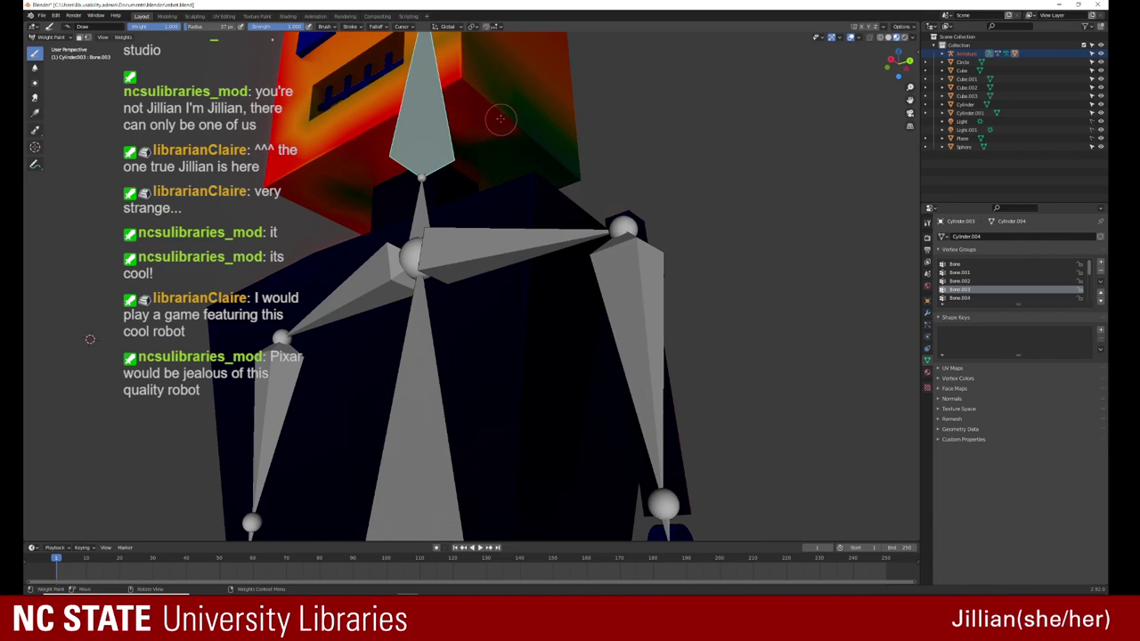
Step: Paint the head's right face, dark band and green lower patches red
left_click_drag(500, 118, 498, 113)
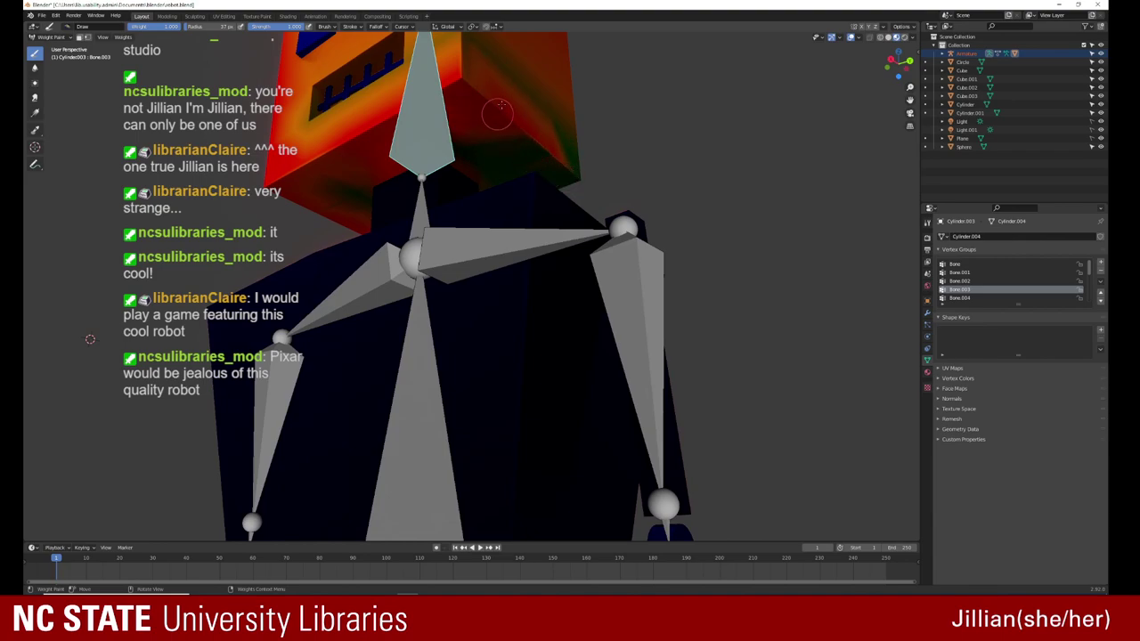
mouse_move(498, 113)
middle_mouse_down()
mouse_move(547, 136)
mouse_move(727, 84)
mouse_move(372, 147)
middle_mouse_up()
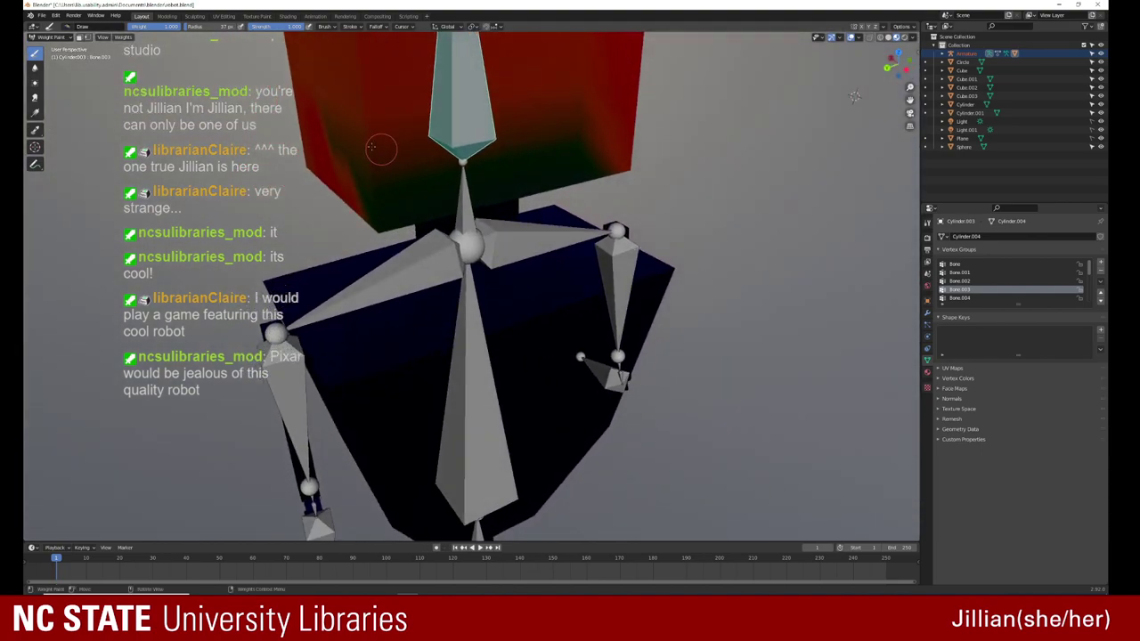
mouse_move(369, 125)
left_mouse_down()
mouse_move(382, 191)
mouse_move(335, 139)
mouse_move(370, 189)
left_mouse_up()
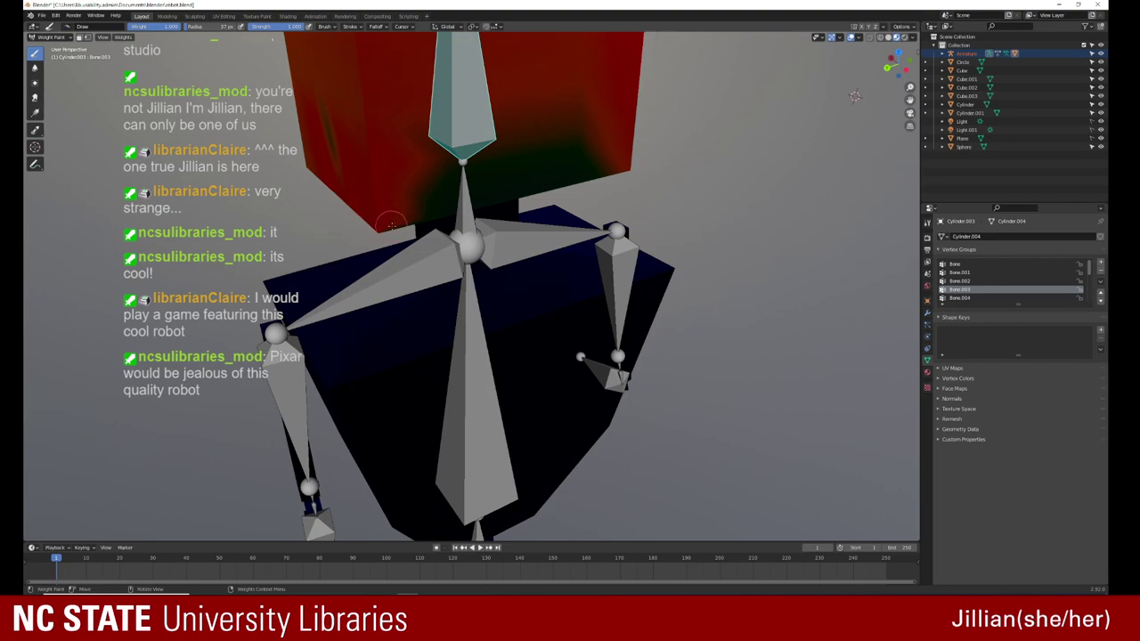
left_click_drag(419, 222, 434, 212)
middle_click_drag(521, 189, 564, 147)
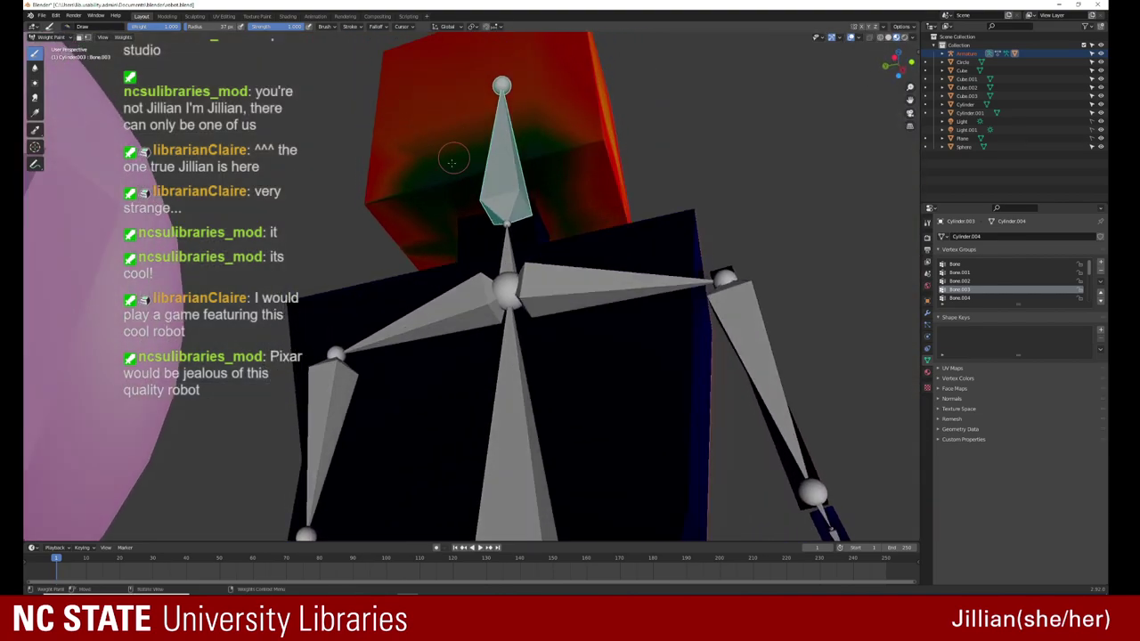
left_click_drag(539, 99, 434, 196)
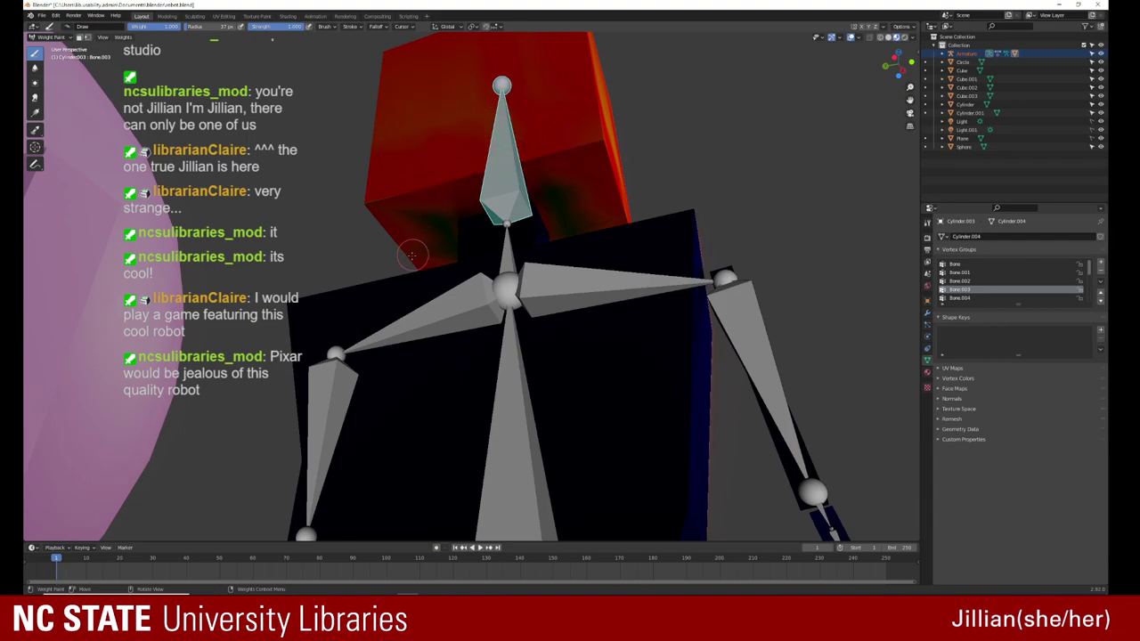
left_click_drag(437, 250, 441, 190)
Step: Orbit to a frontal view of the whole robot and return to Object Mode
middle_click_drag(614, 200, 574, 181)
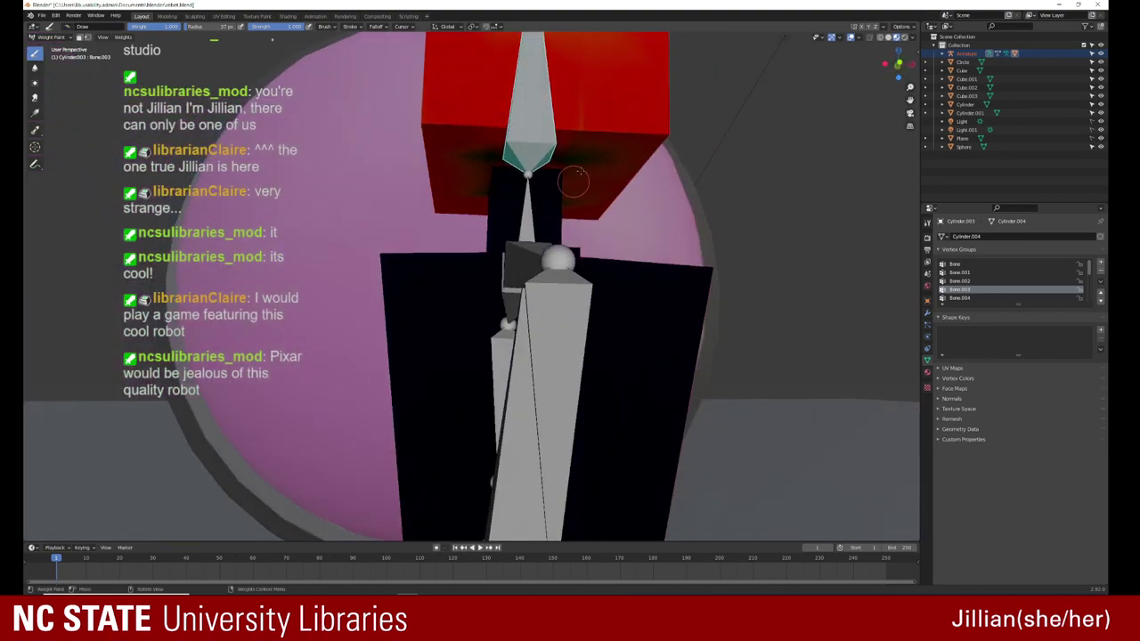
middle_click_drag(558, 128, 535, 88)
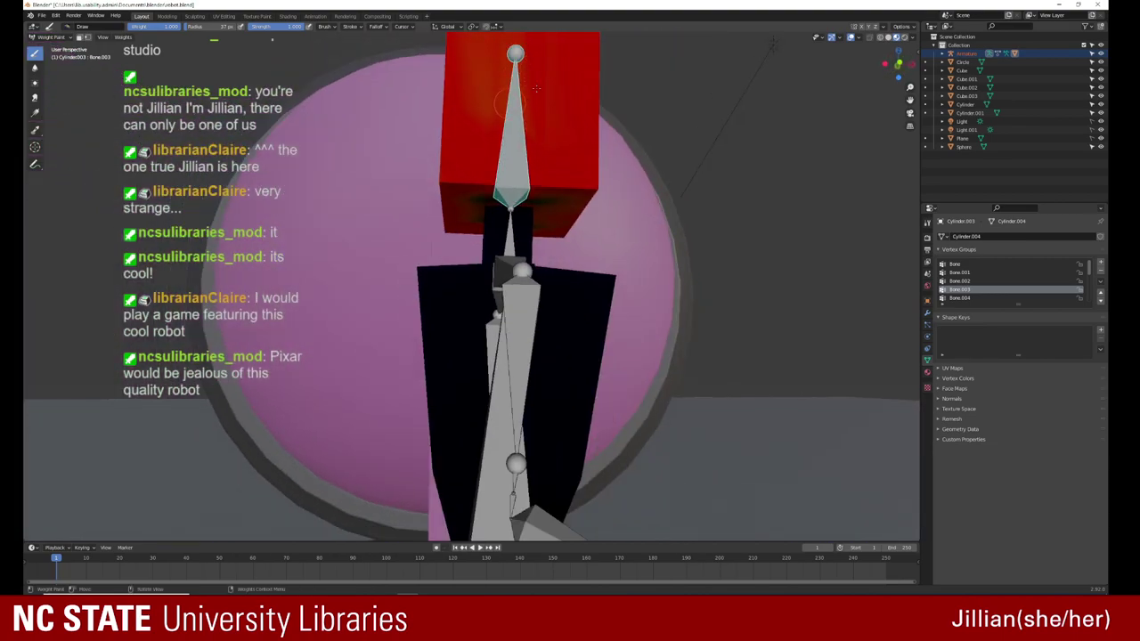
middle_click_drag(534, 141, 481, 178)
scroll(455, 187, "down", 3)
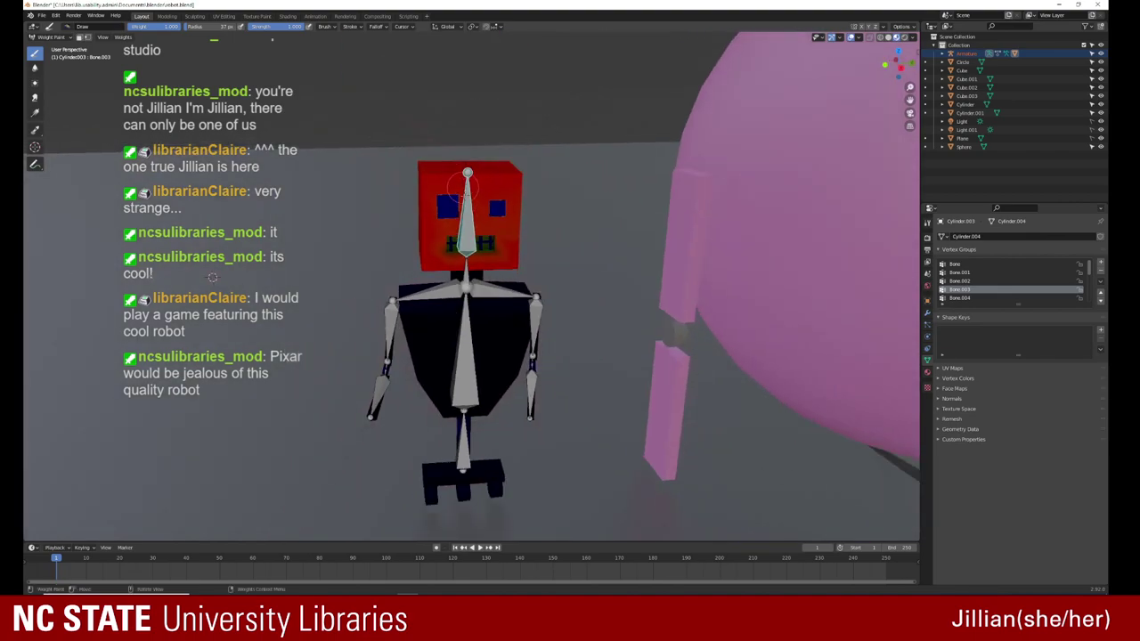
left_click(62, 37)
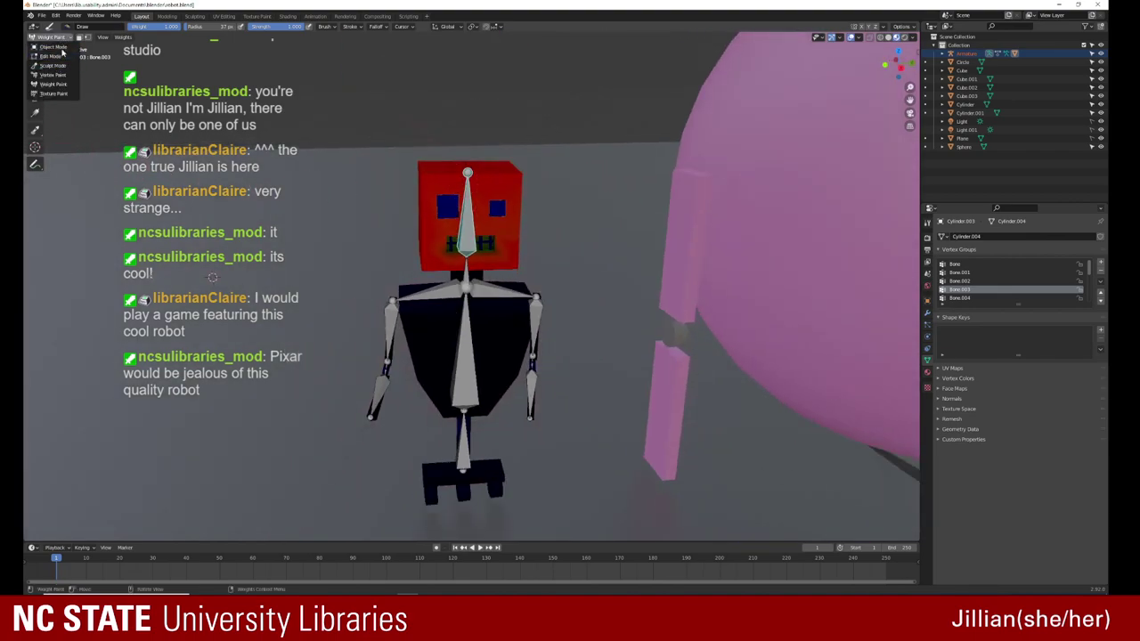
left_click(54, 46)
Step: Select the armature and put it into Pose Mode
left_click(472, 289)
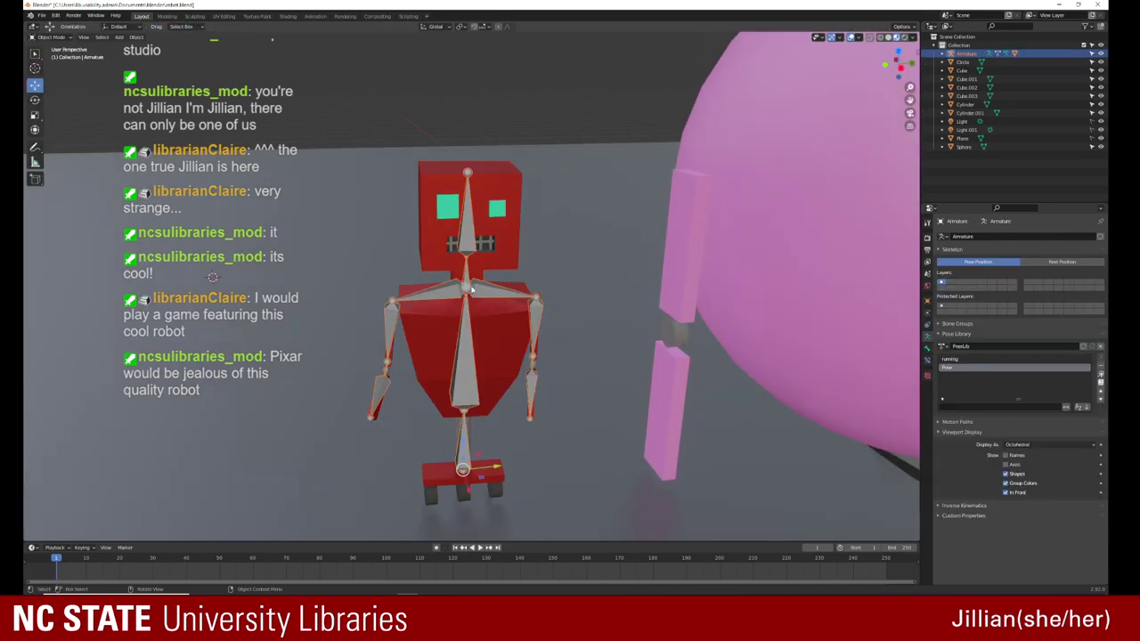
left_click(62, 37)
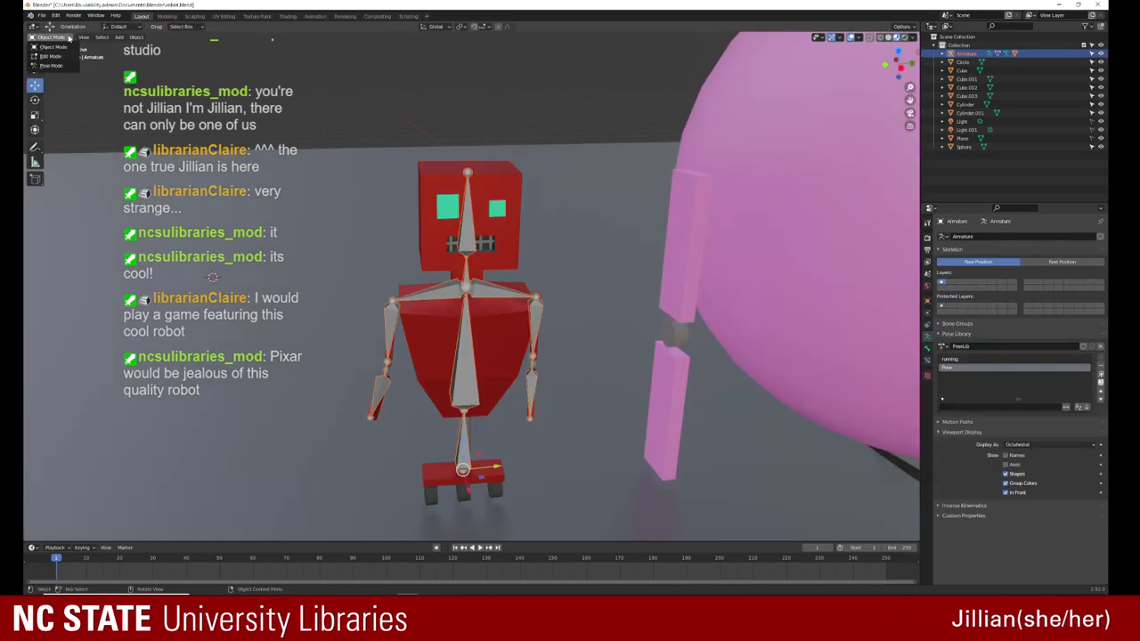
left_click(53, 66)
middle_click_drag(412, 311, 323, 243)
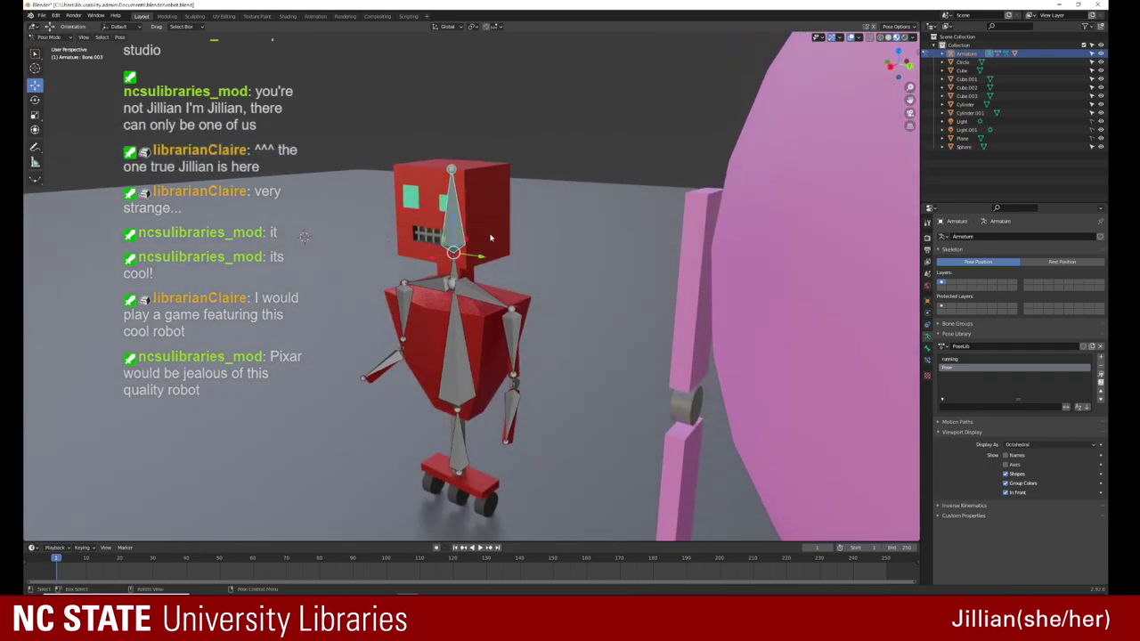
Step: Rotate the head bone with R and inspect the tilted head from several angles
key("r")
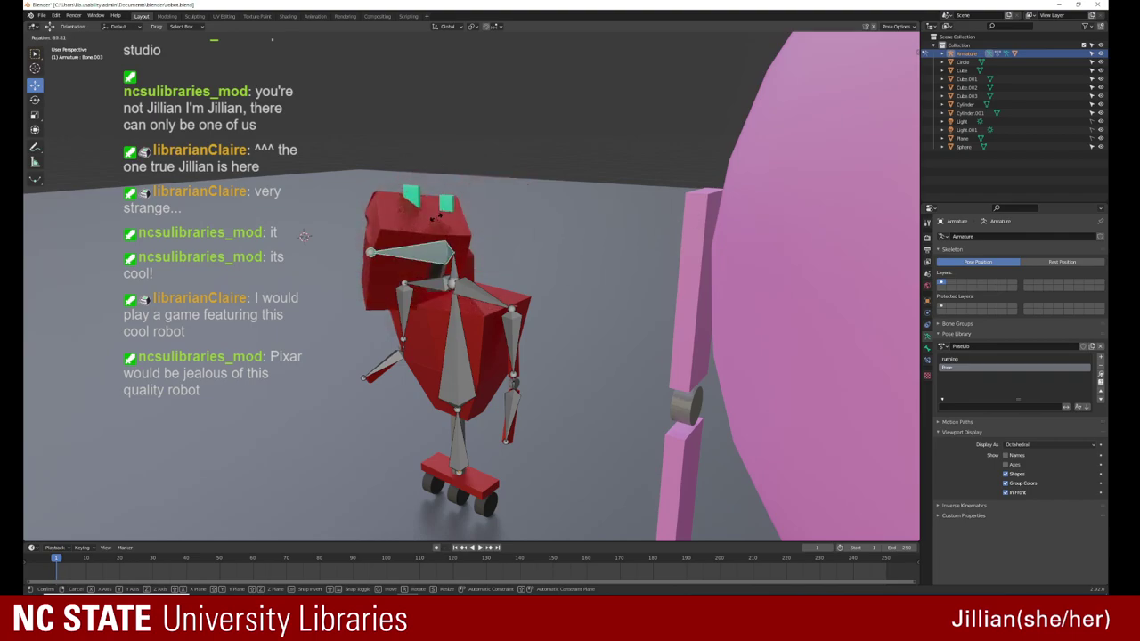
left_click(571, 236)
mouse_move(574, 238)
middle_mouse_down()
mouse_move(608, 259)
mouse_move(532, 256)
middle_mouse_up()
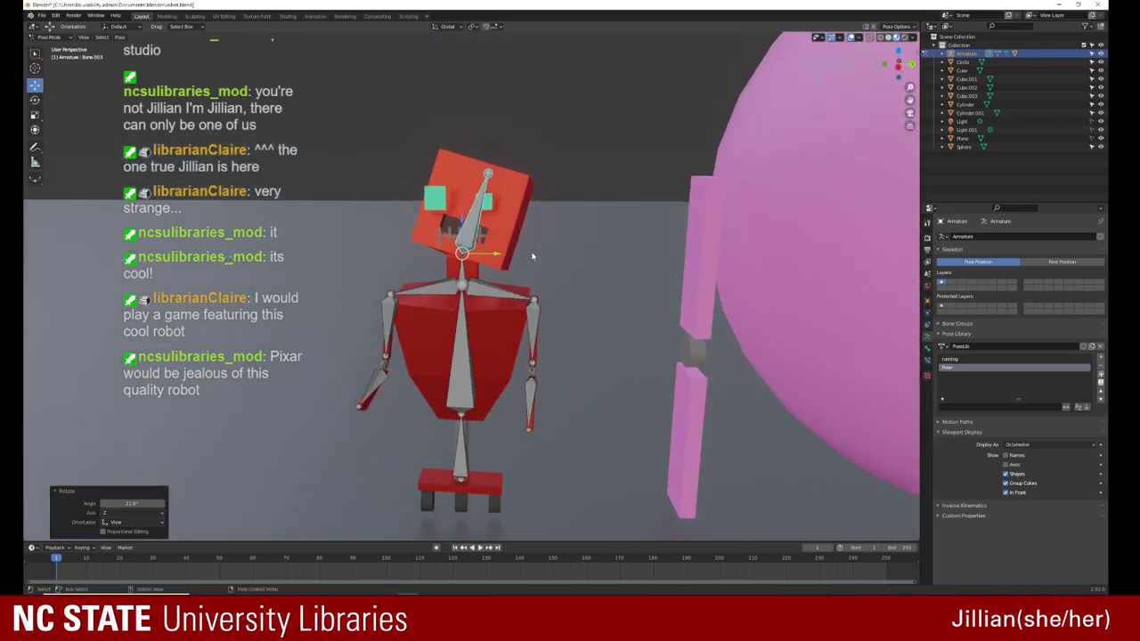
scroll(537, 258, "down", 3)
scroll(534, 256, "up", 4)
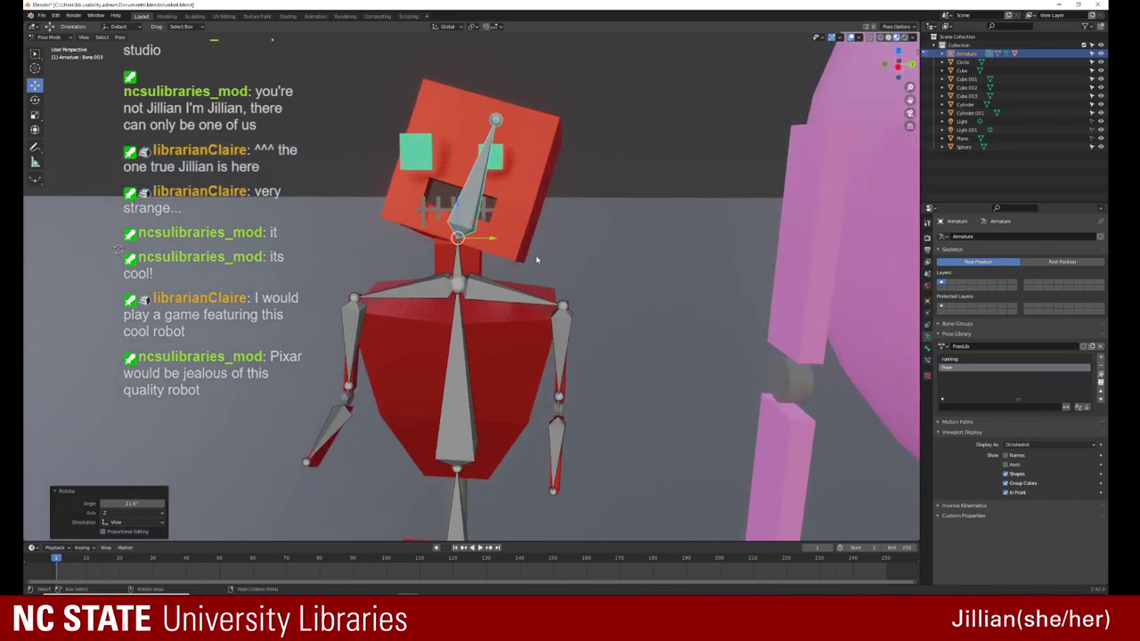
scroll(534, 257, "up", 3)
scroll(524, 266, "up", 2)
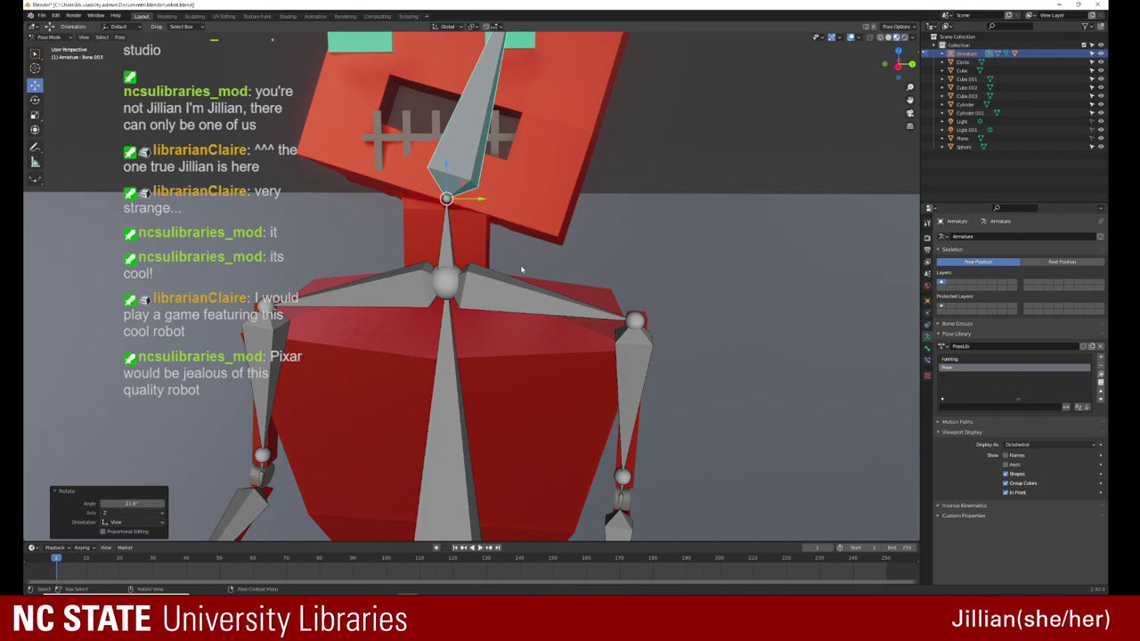
Step: Undo the rotation to straighten the head and reselect the head bone
key("ctrl+z")
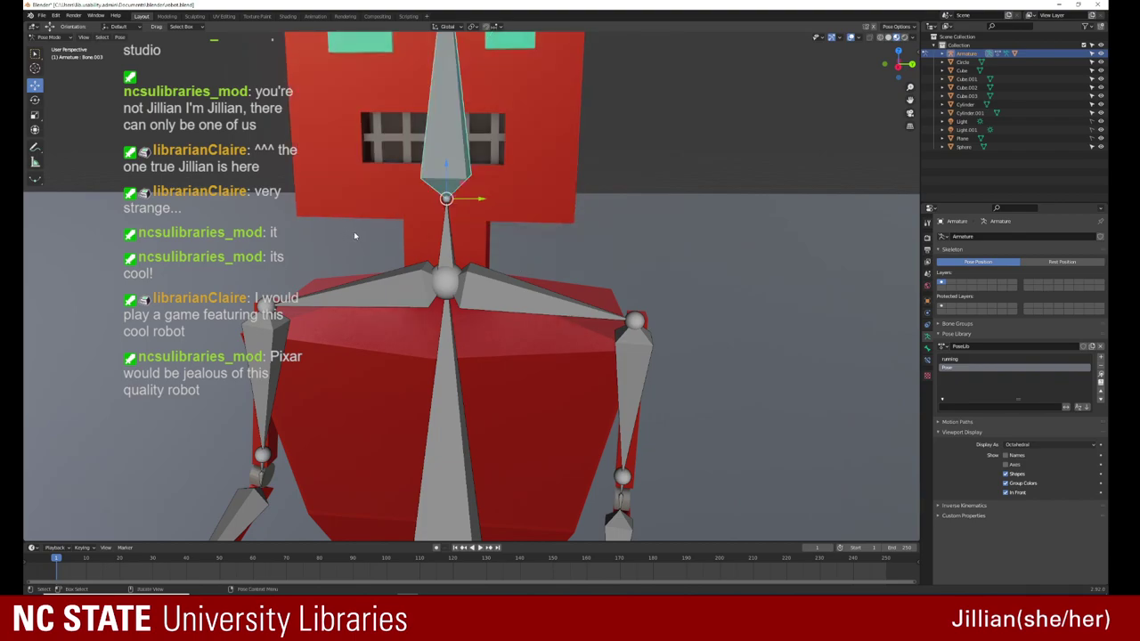
middle_click_drag(355, 236, 305, 216)
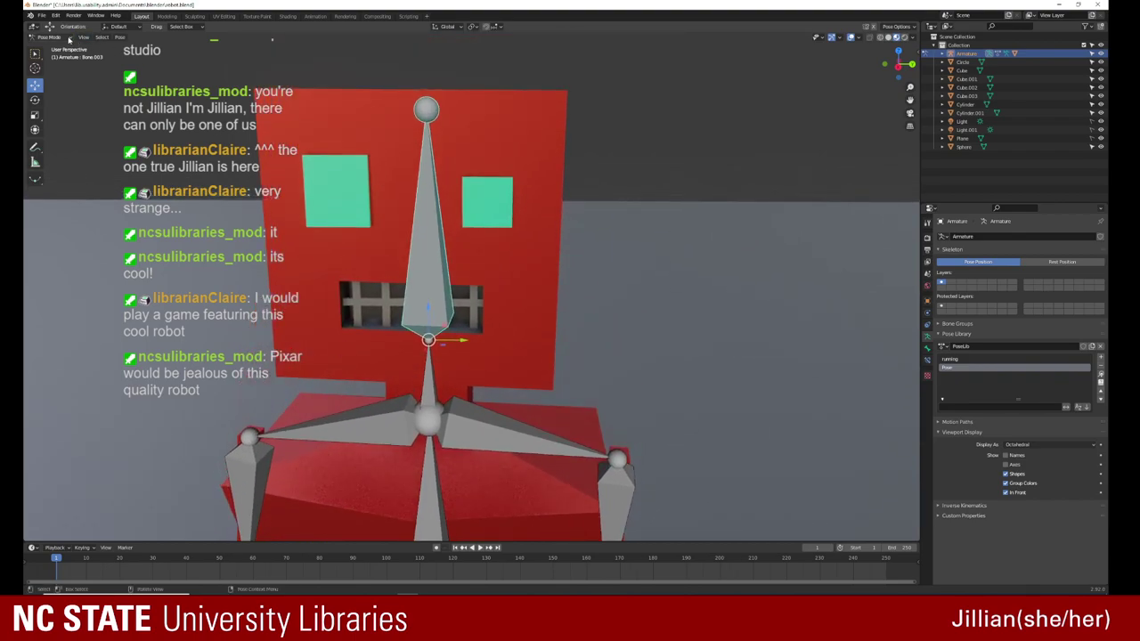
left_click(362, 161)
left_click(422, 183)
Step: Return to Object Mode, box-select the head and body meshes, and enter Weight Paint
left_click(39, 38)
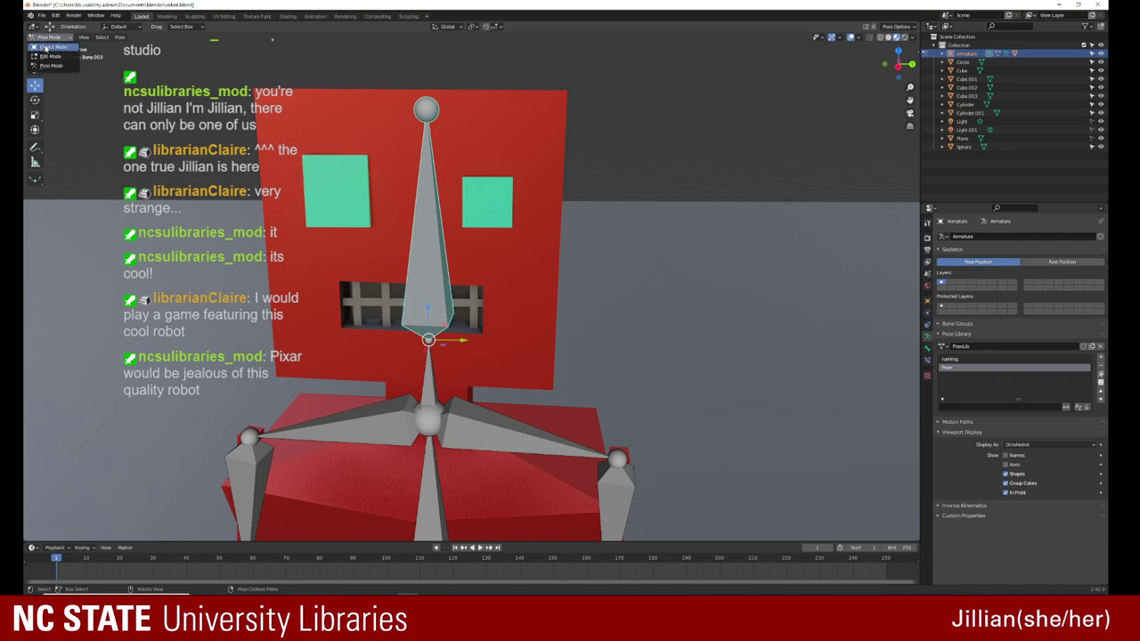
left_click(49, 46)
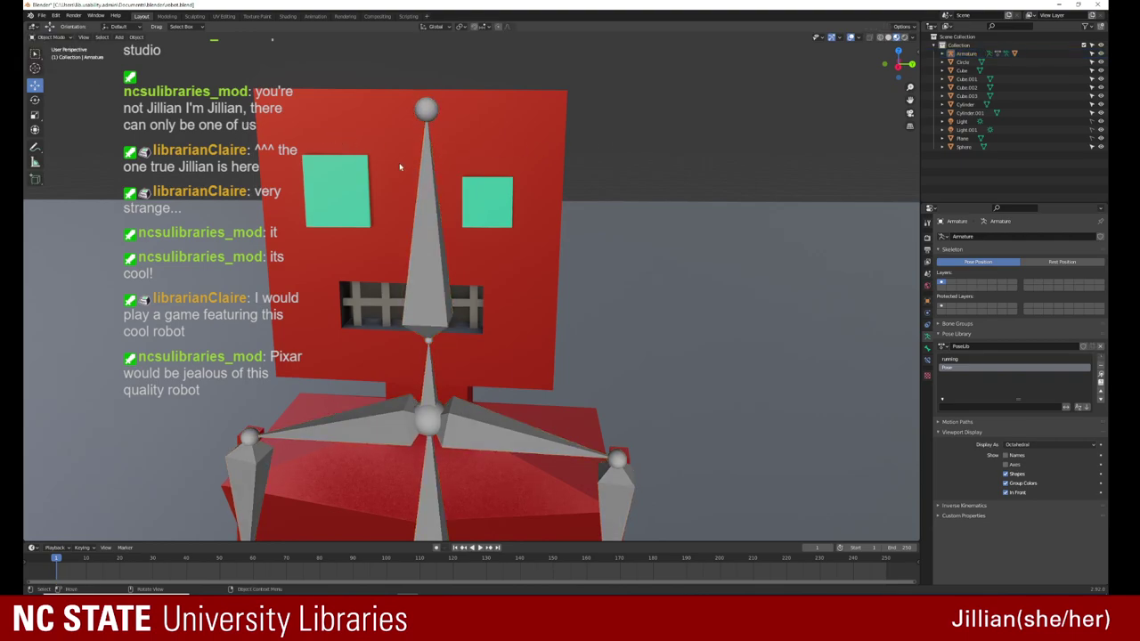
left_click(499, 141)
left_click(66, 70)
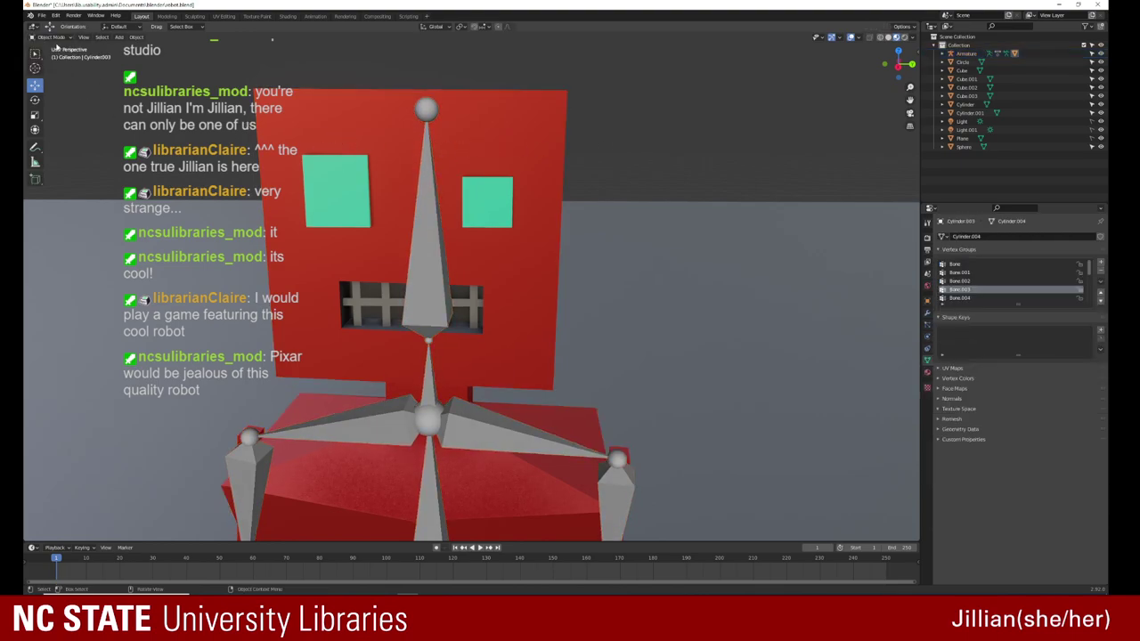
left_click_drag(611, 34, 317, 279)
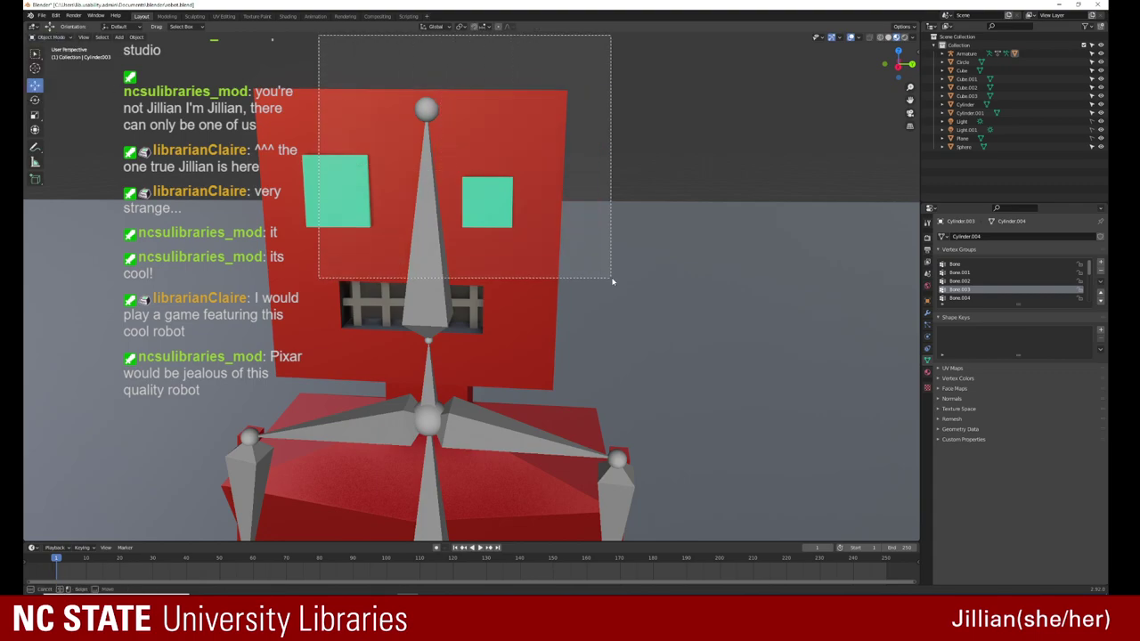
left_click(49, 36)
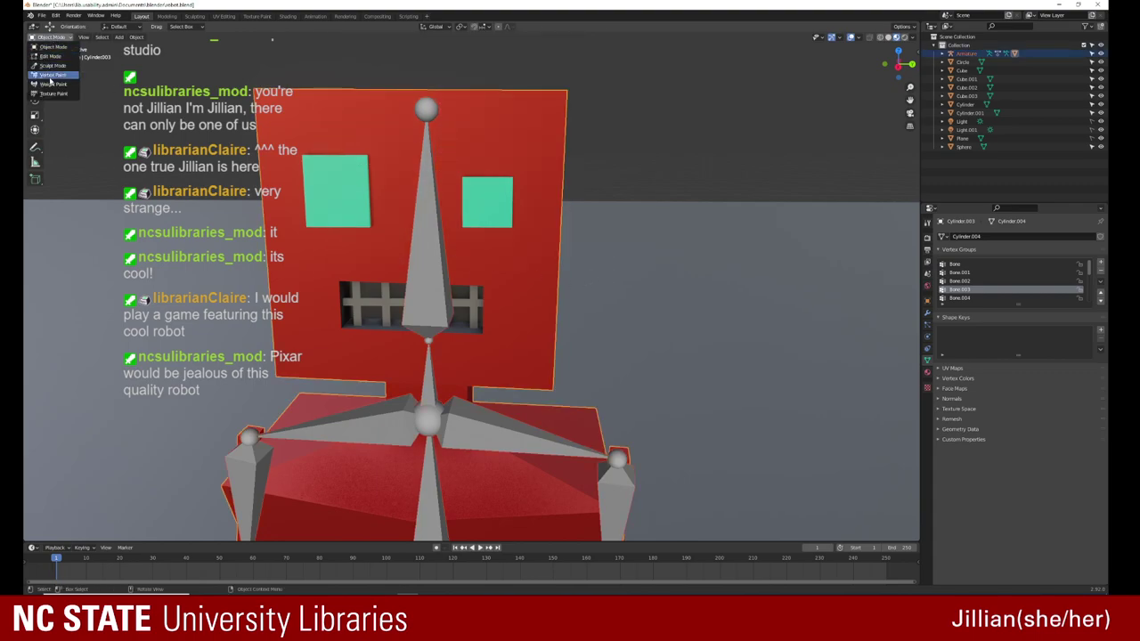
left_click(48, 87)
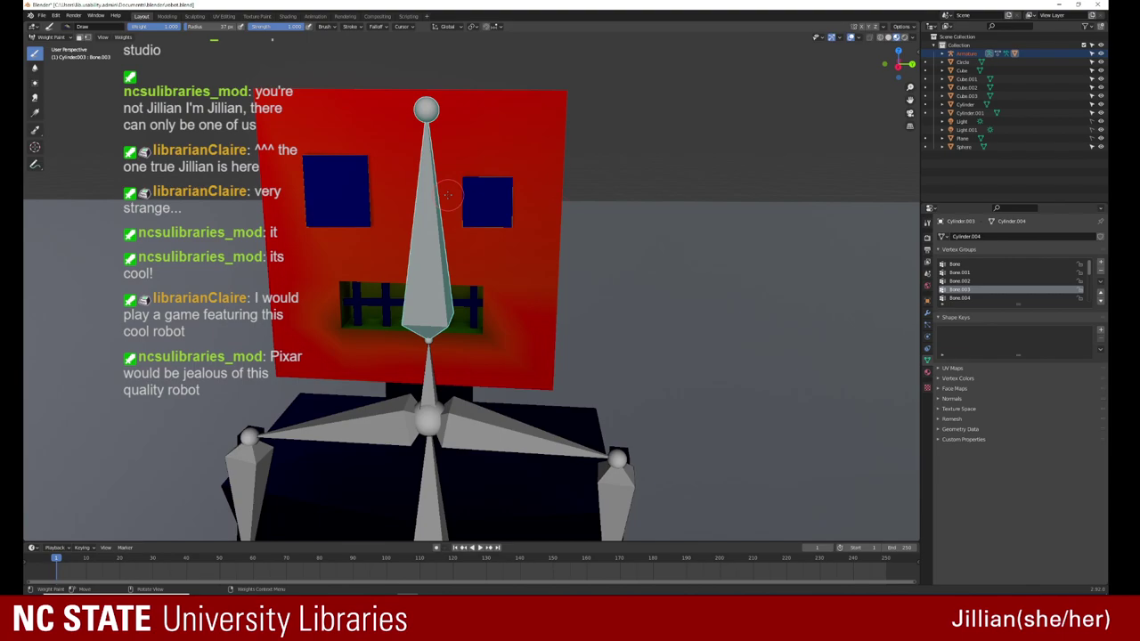
Step: Paint Bone.003 weight onto the eyes and mouth, checking in numpad-1 front view
left_click_drag(479, 201, 496, 174)
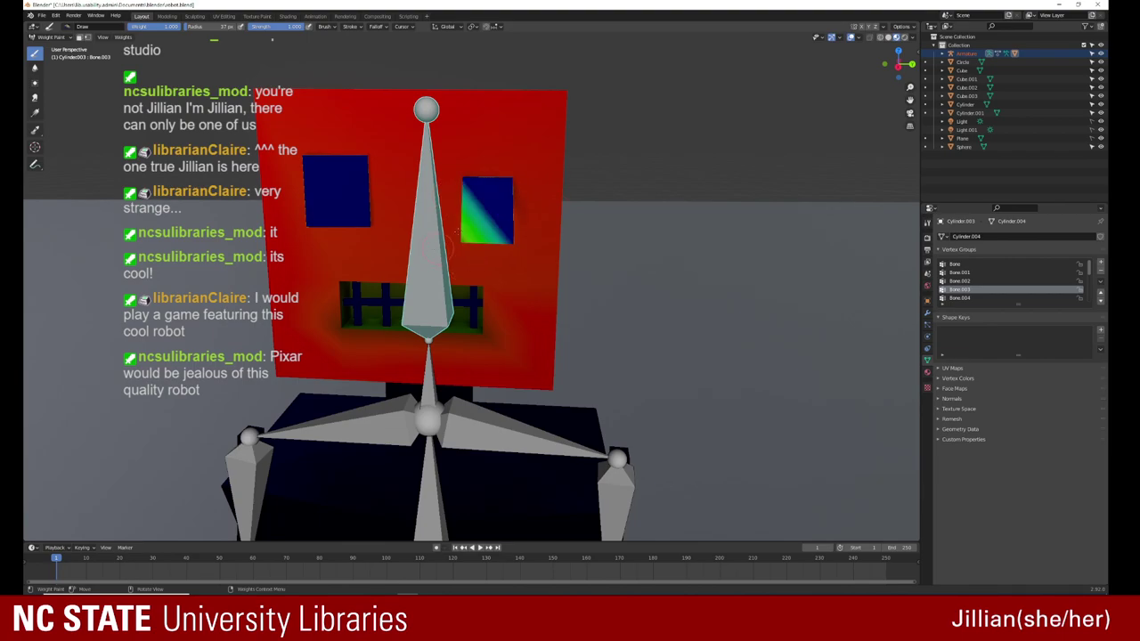
middle_click_drag(481, 180, 391, 241)
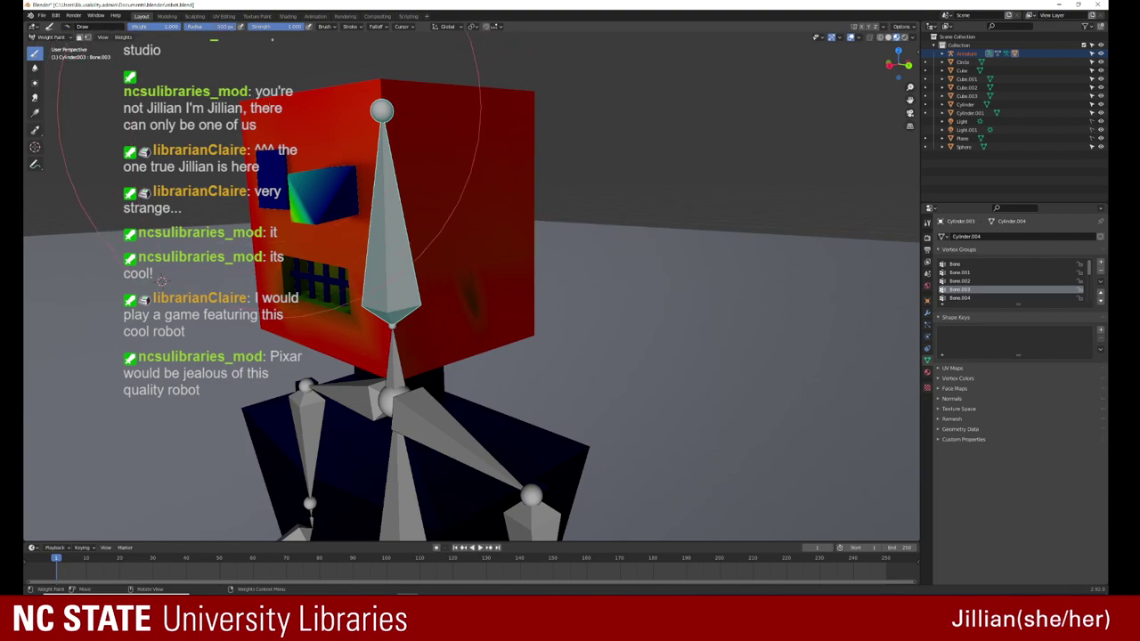
left_click_drag(347, 212, 278, 214)
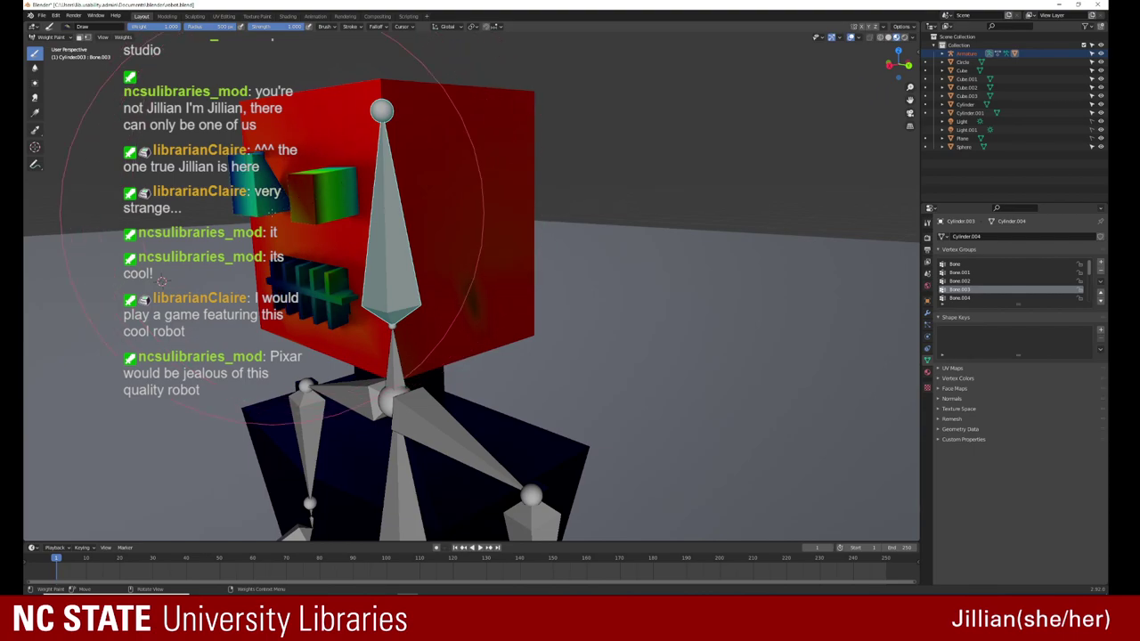
key("KP_1")
left_click_drag(408, 180, 404, 114)
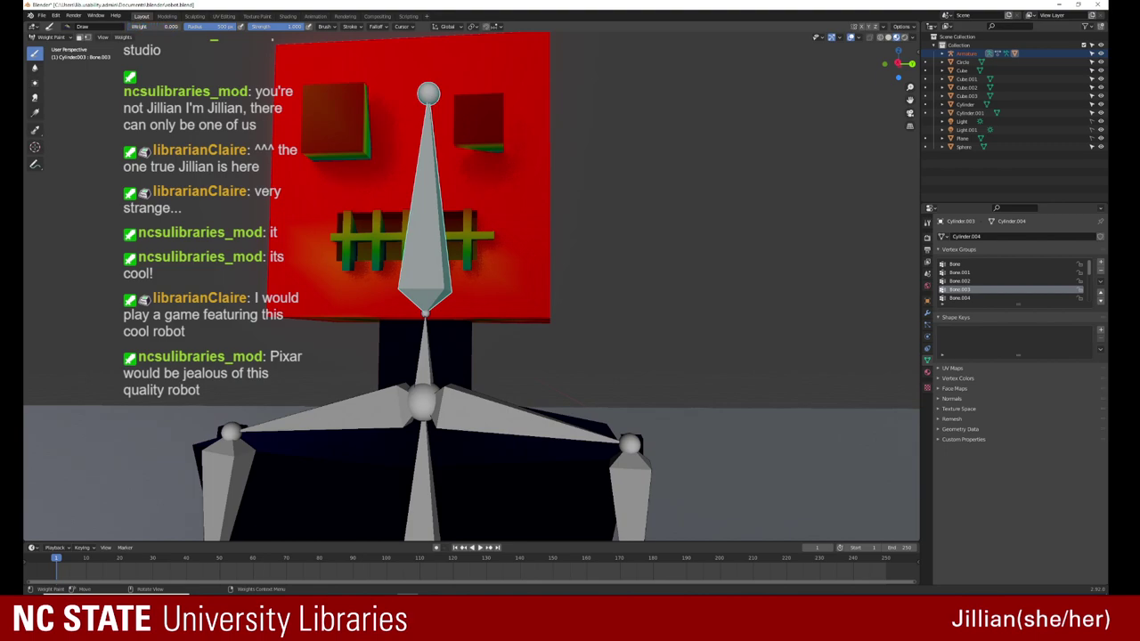
Step: Undo the stray green stroke across the face and repaint near the head's left edge
left_click_drag(338, 133, 387, 134)
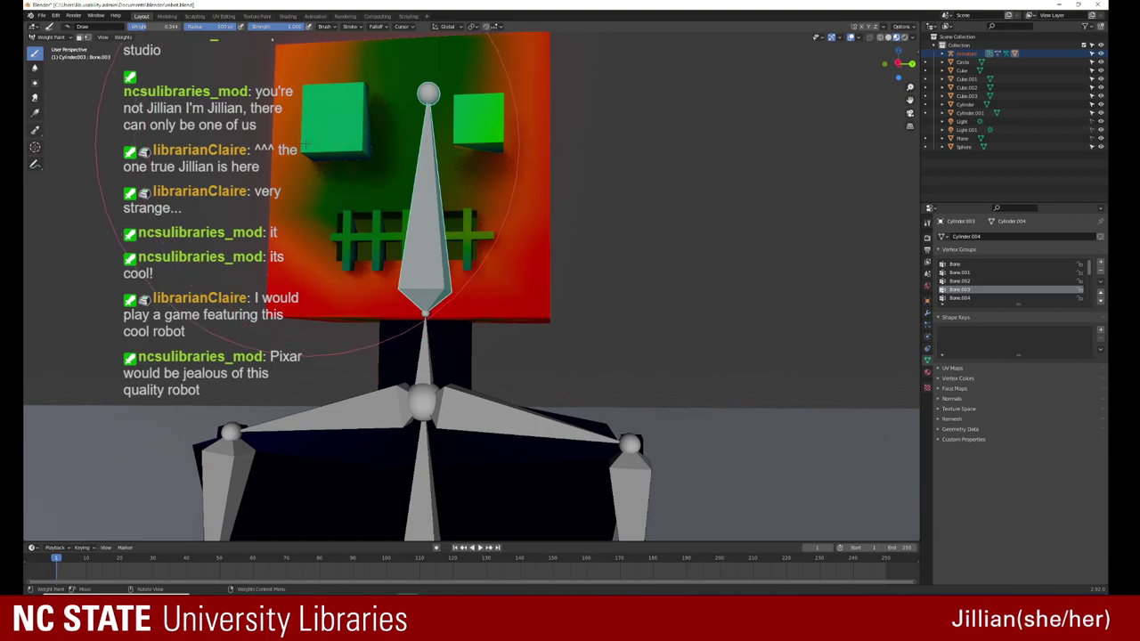
middle_click_drag(387, 133, 265, 151)
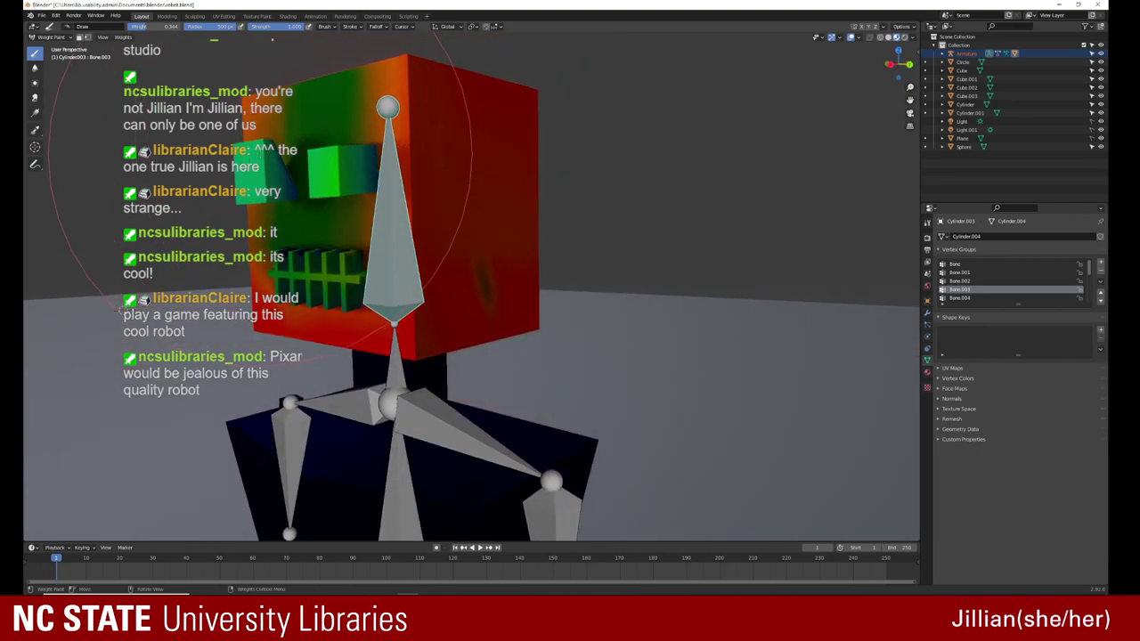
key("ctrl+z")
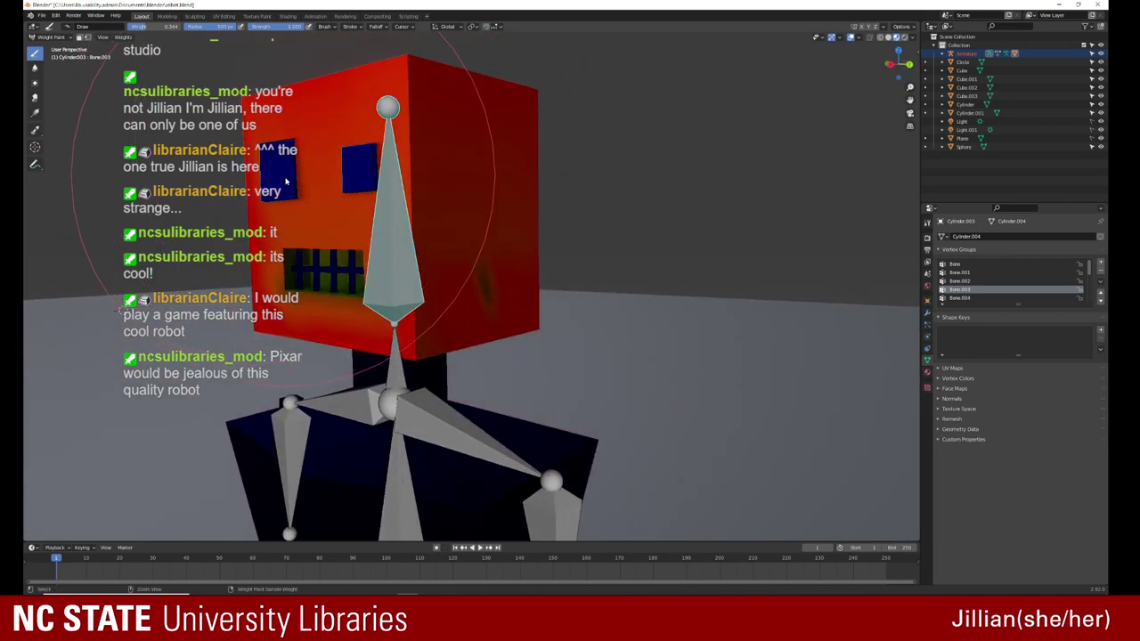
key("ctrl+Tab")
key("ctrl+Tab")
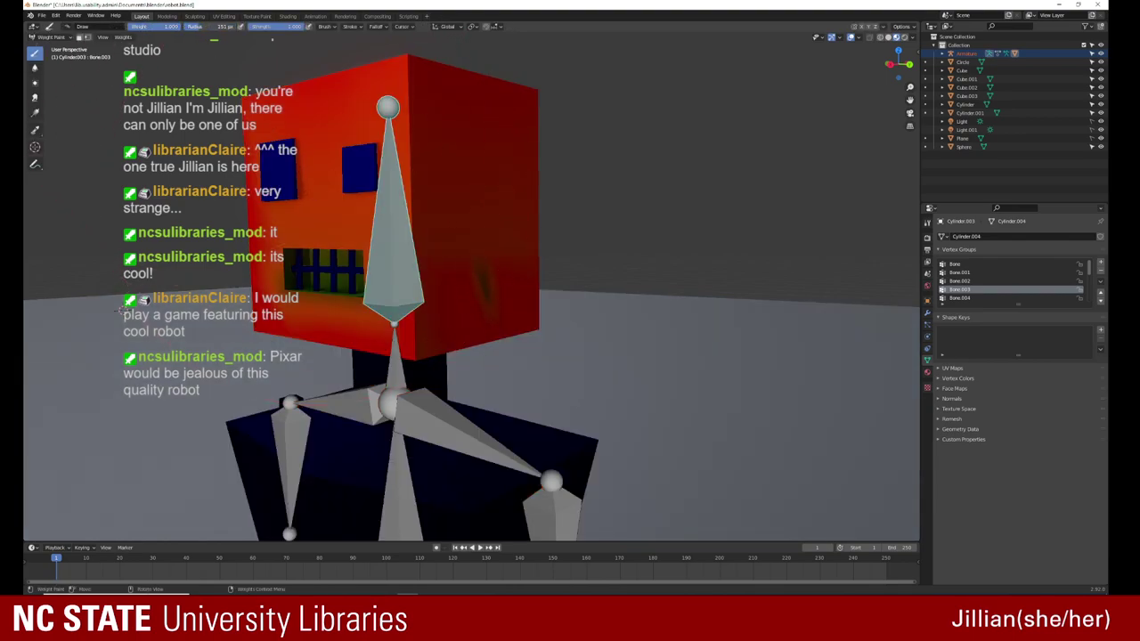
mouse_move(299, 178)
left_mouse_down()
mouse_move(265, 189)
mouse_move(269, 142)
left_mouse_up()
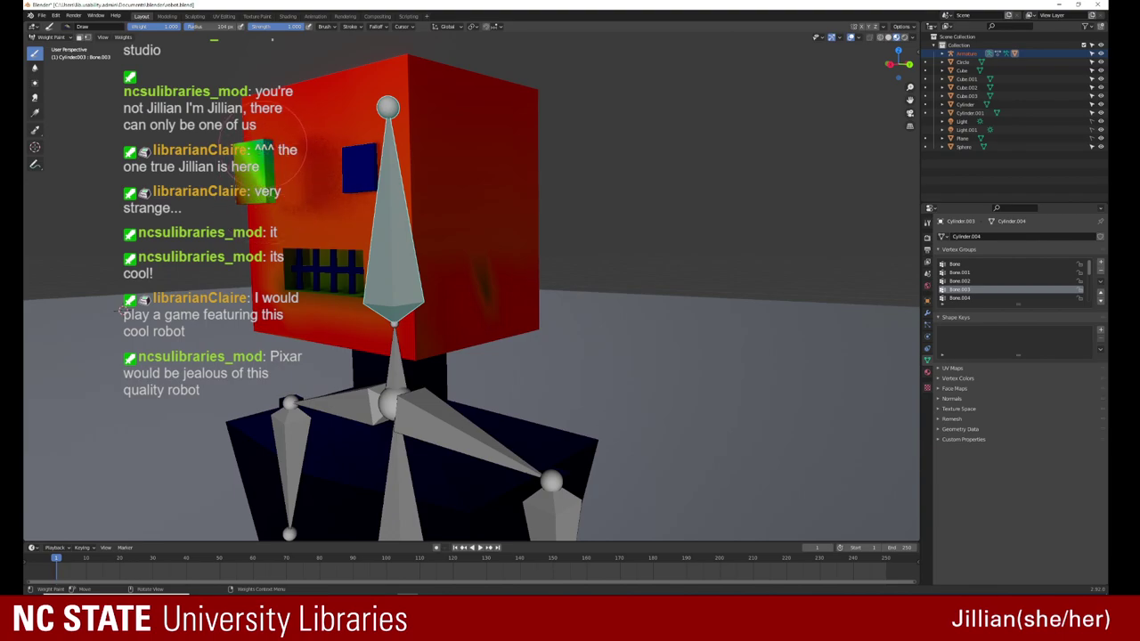
Step: Paint Bone.003 weight onto the mouth bars from a front view
mouse_move(257, 182)
middle_mouse_down()
mouse_move(383, 249)
mouse_move(341, 167)
middle_mouse_up()
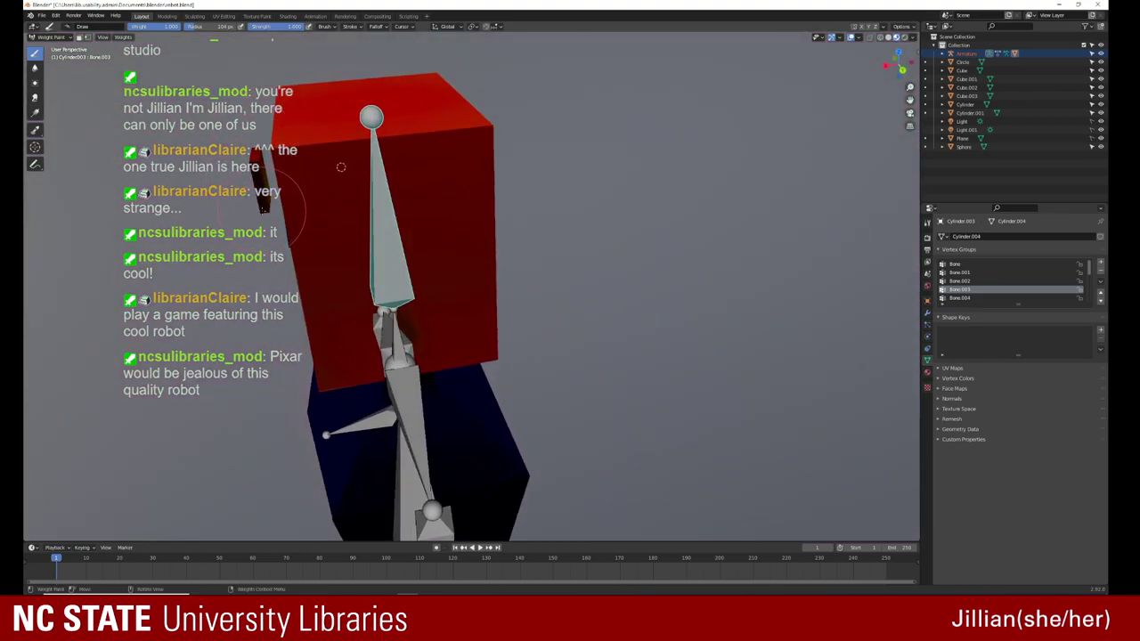
middle_click_drag(341, 166, 567, 269)
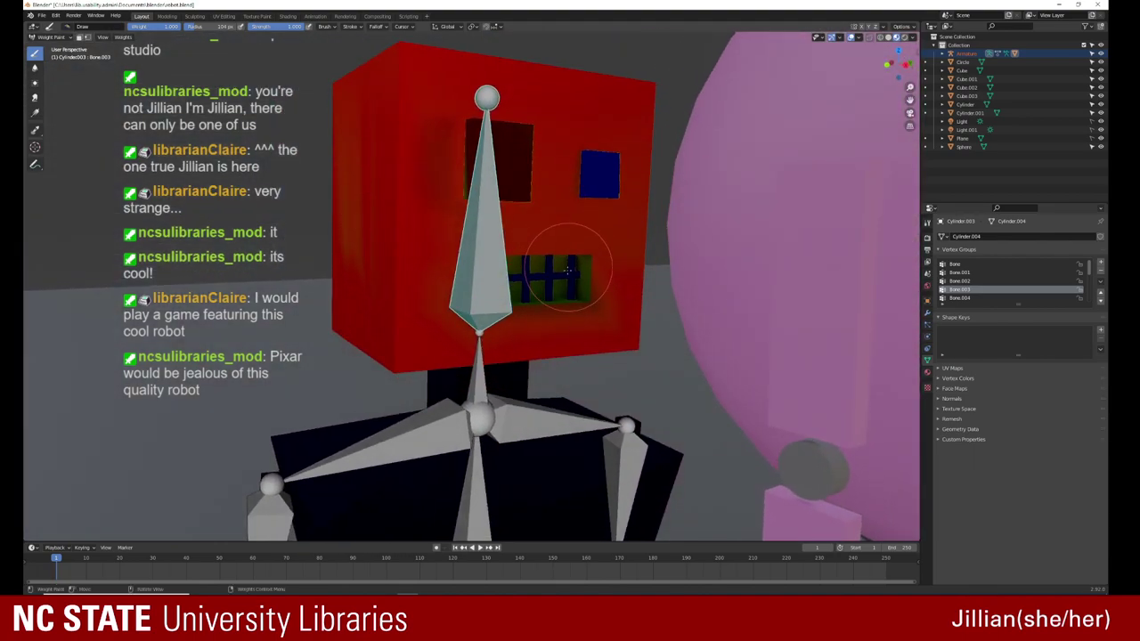
mouse_move(567, 269)
left_mouse_down()
mouse_move(532, 252)
mouse_move(585, 267)
left_mouse_up()
middle_click_drag(584, 267, 633, 294)
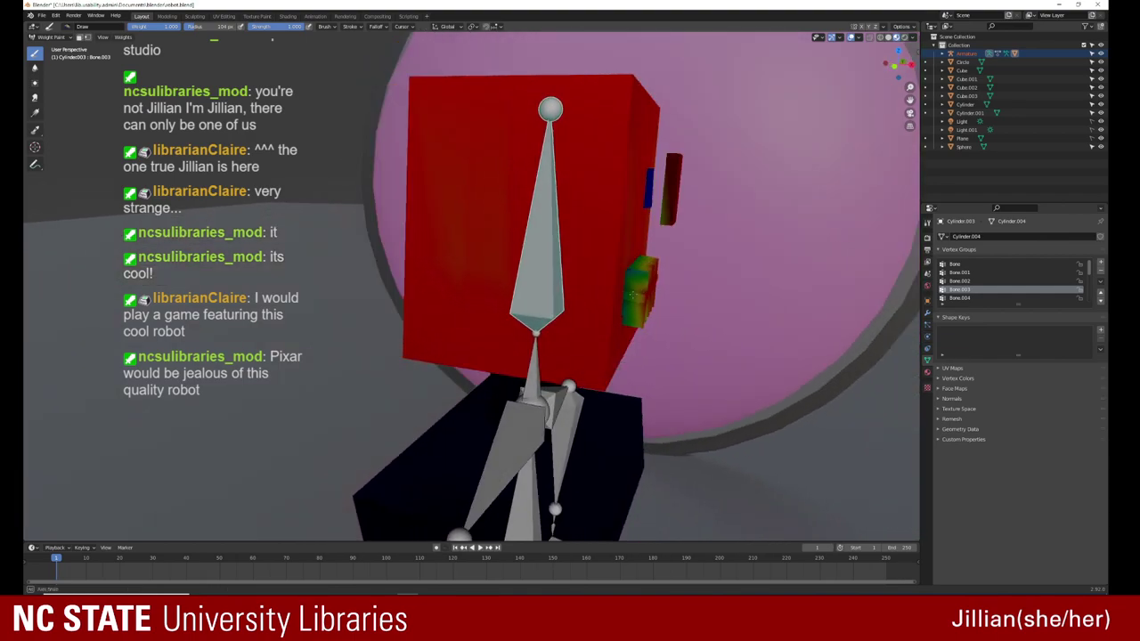
mouse_move(632, 293)
left_mouse_down()
mouse_move(614, 281)
mouse_move(638, 291)
left_mouse_up()
mouse_move(637, 291)
middle_mouse_down()
mouse_move(493, 311)
mouse_move(483, 323)
mouse_move(511, 310)
middle_mouse_up()
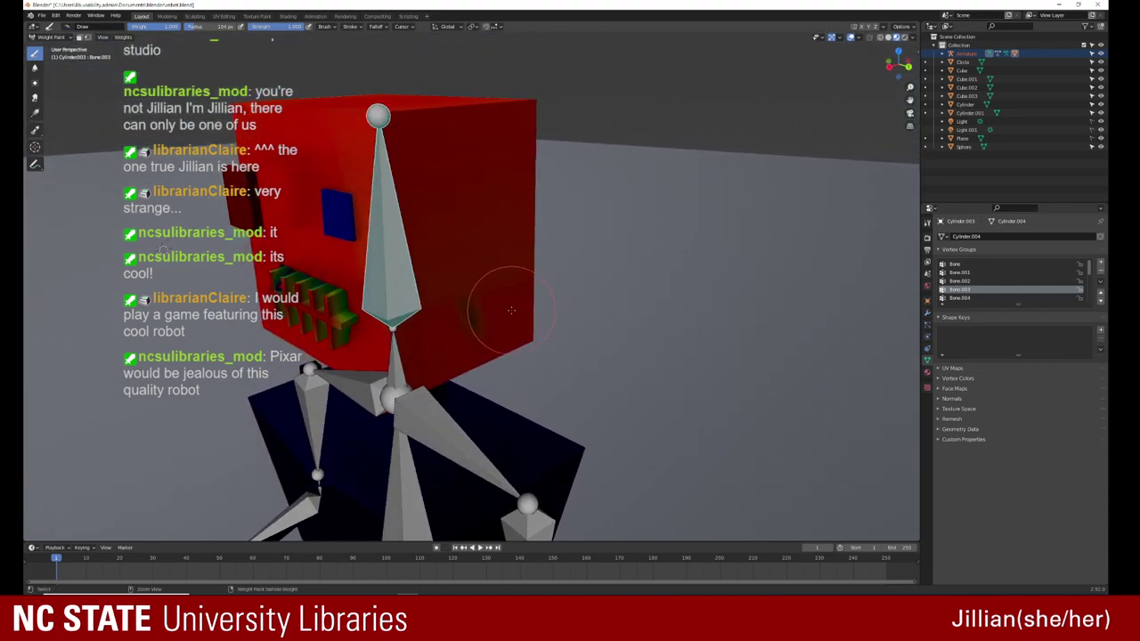
Step: Revert the last mouth weight stroke and orbit back to a frontal view
left_click(511, 310)
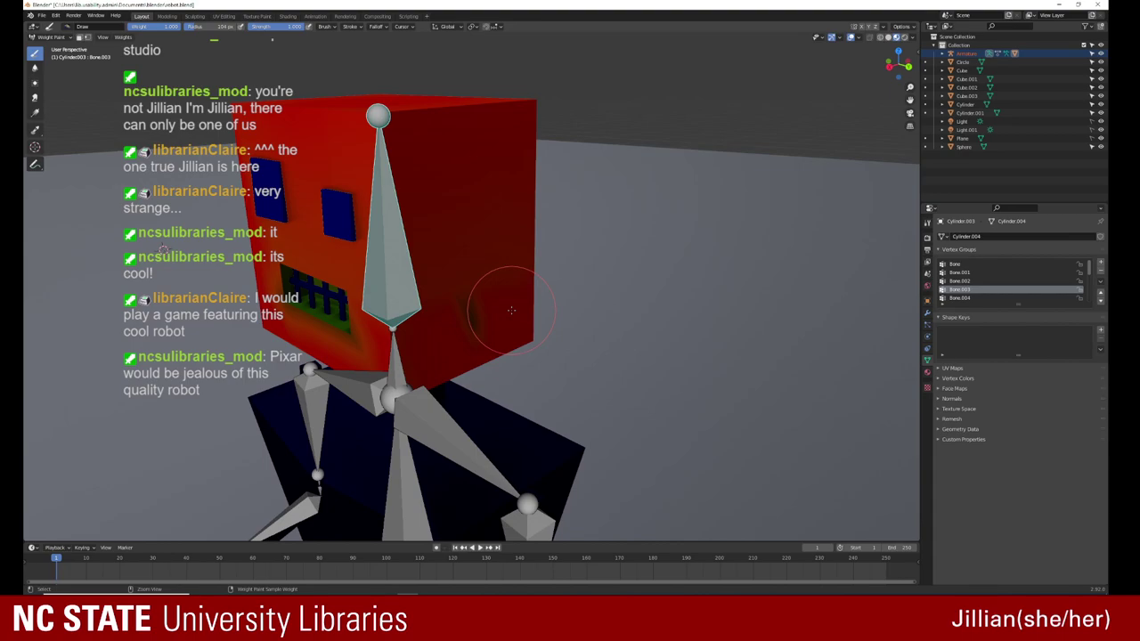
mouse_move(511, 310)
middle_mouse_down()
mouse_move(479, 269)
mouse_move(360, 316)
middle_mouse_up()
scroll(386, 305, "up", 5)
scroll(350, 325, "down", 3)
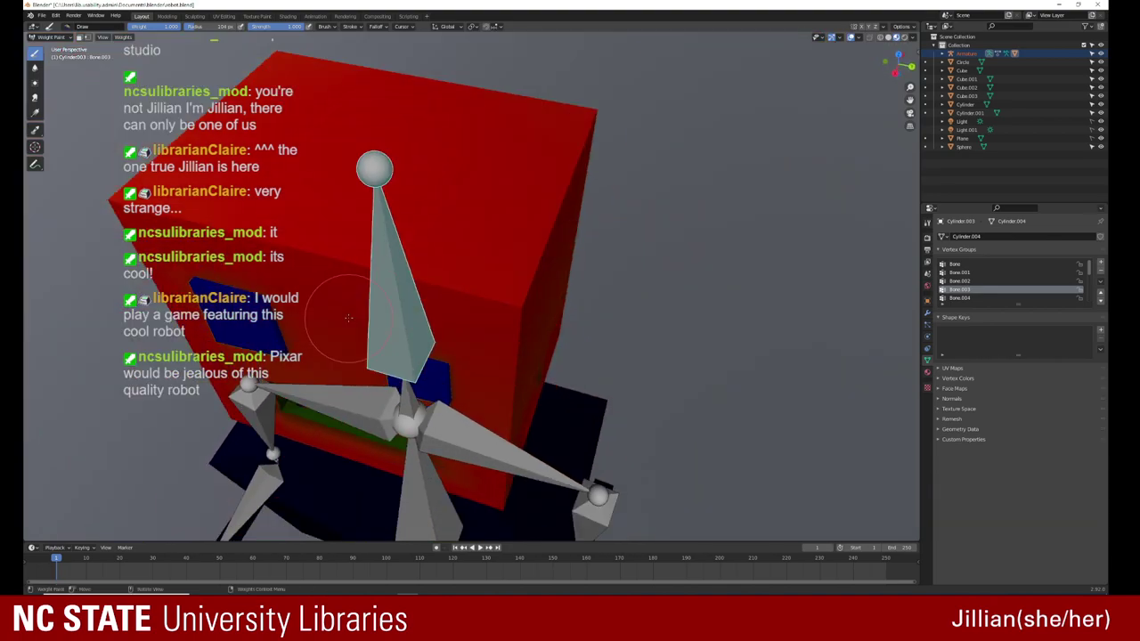
middle_click_drag(329, 348, 352, 246)
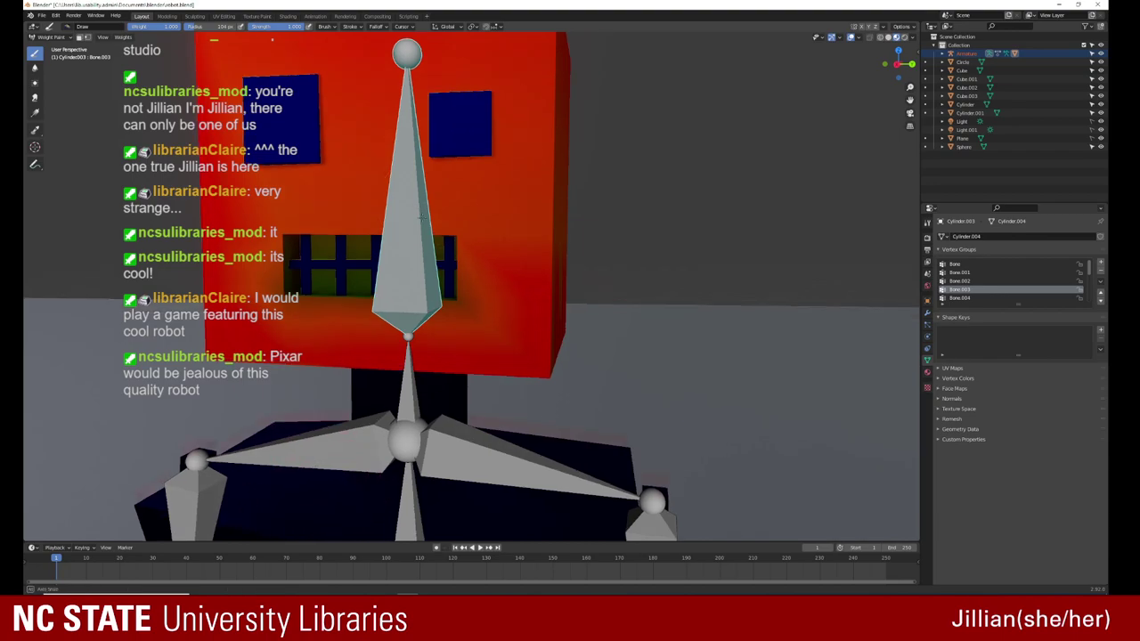
Step: Switch to Object Mode and select the robot's armature
mouse_move(545, 80)
middle_mouse_down()
mouse_move(378, 242)
mouse_move(67, 134)
middle_mouse_up()
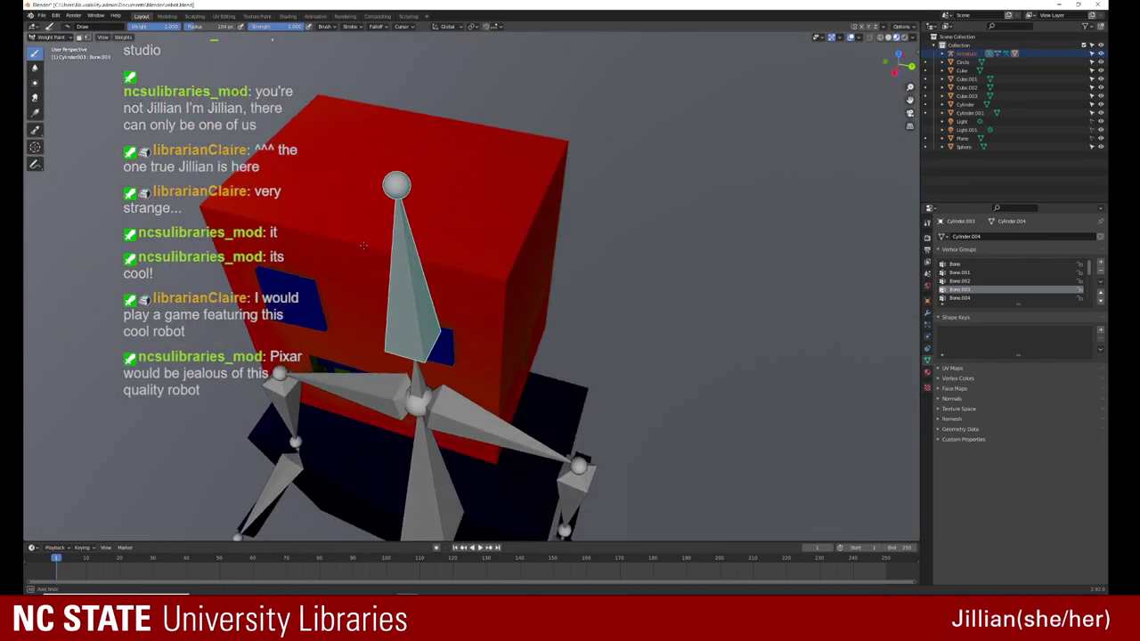
left_click(48, 37)
left_click(54, 47)
left_click(398, 191)
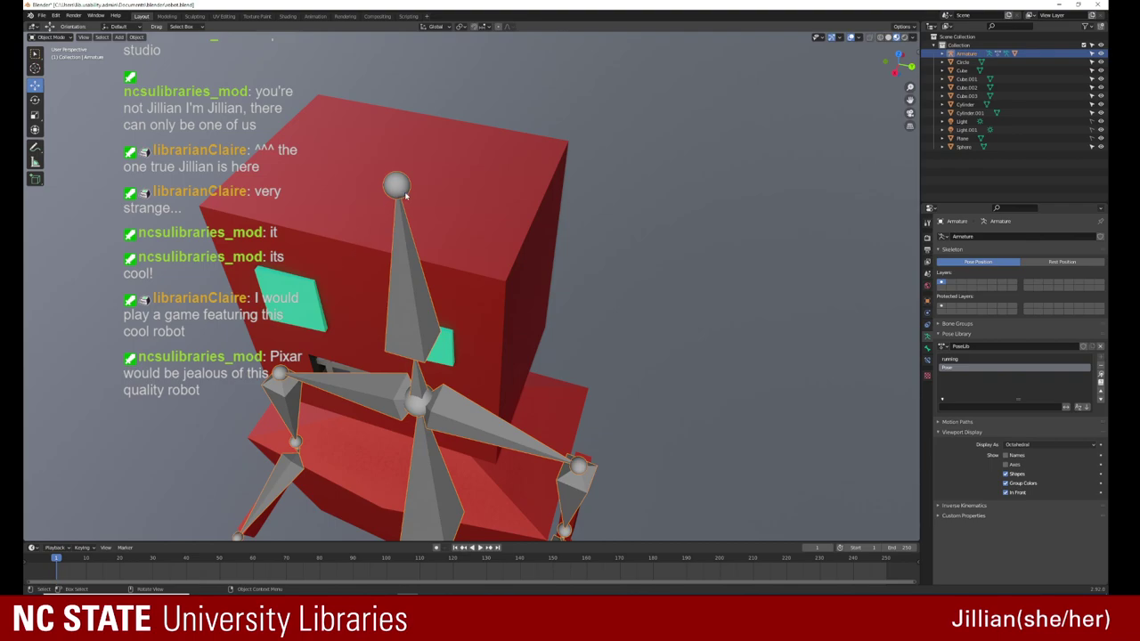
key("Tab")
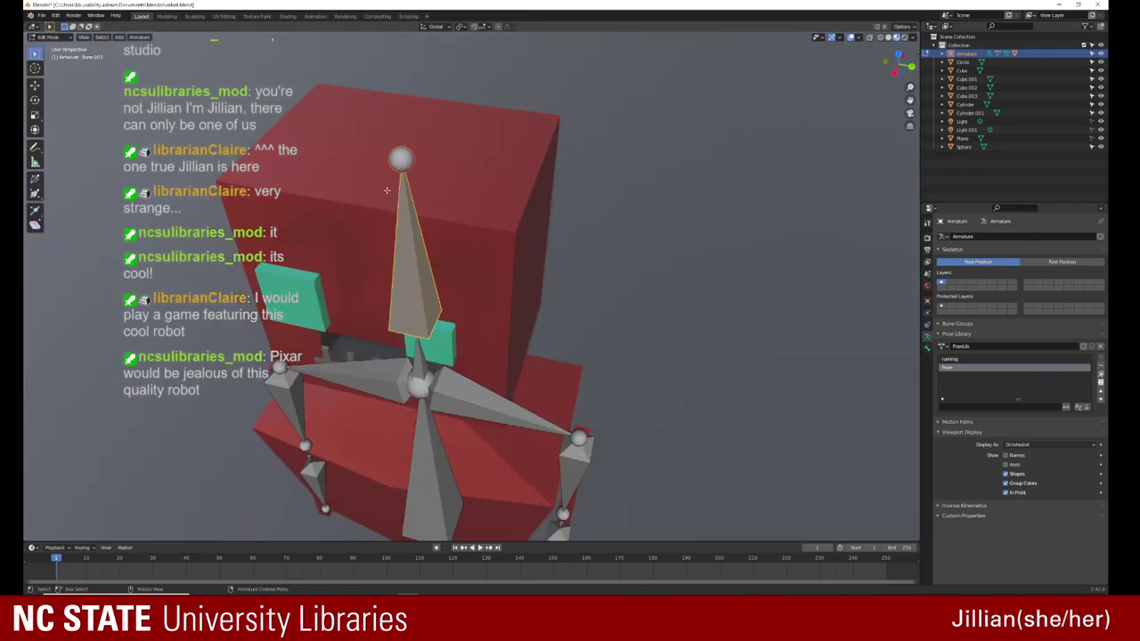
key("e")
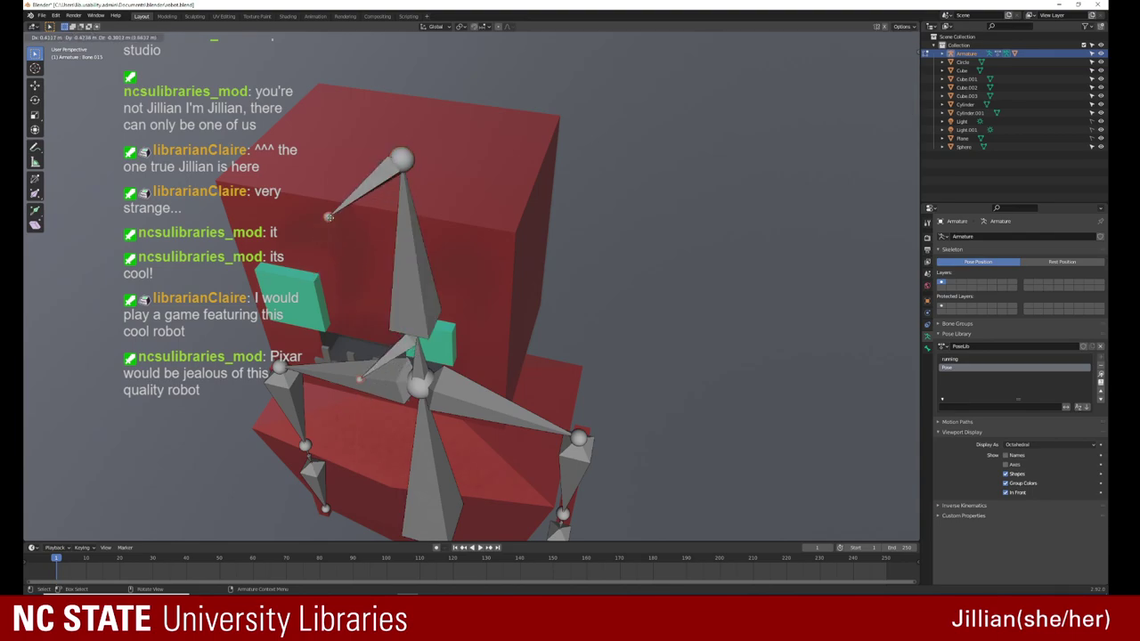
left_click(330, 228)
key("KP_1")
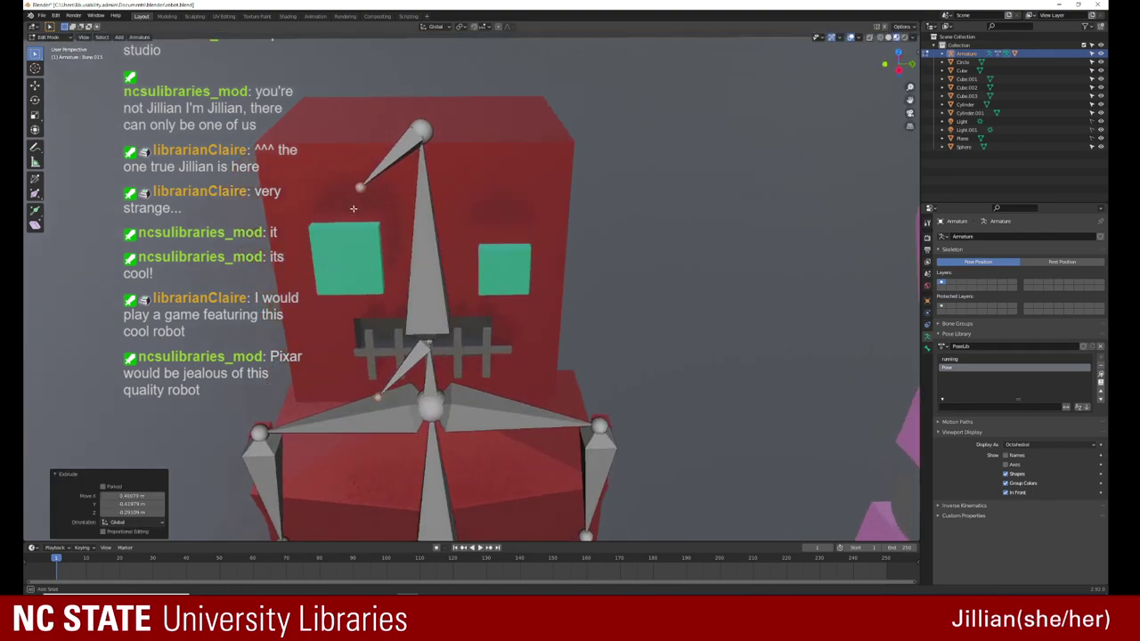
key("ctrl+z")
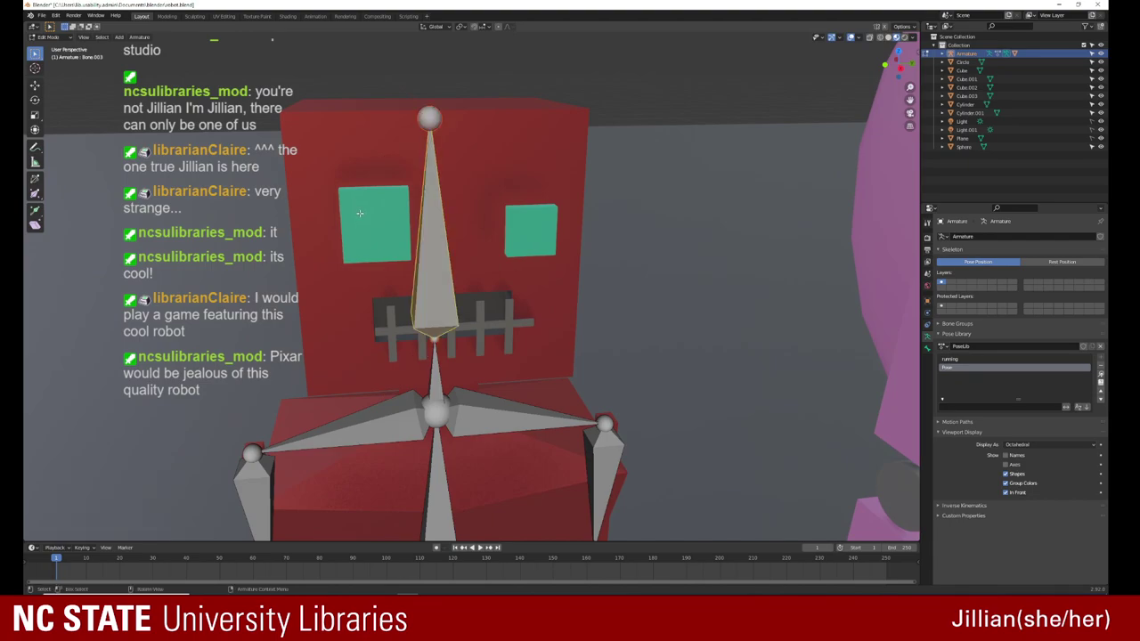
middle_click_drag(357, 213, 306, 271)
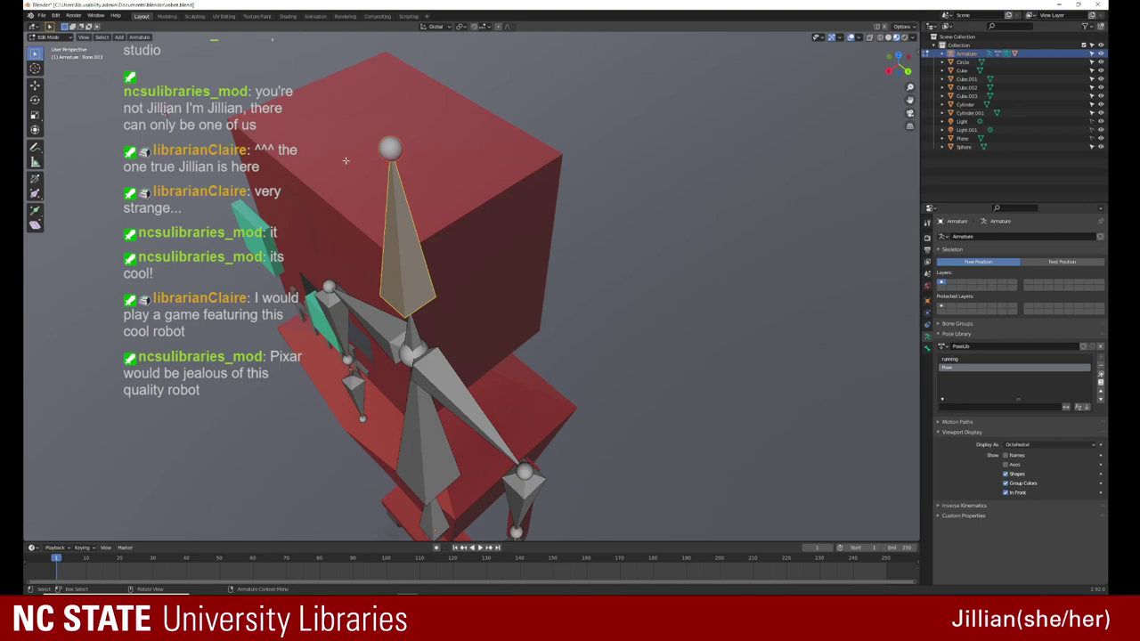
middle_click_drag(345, 161, 331, 154)
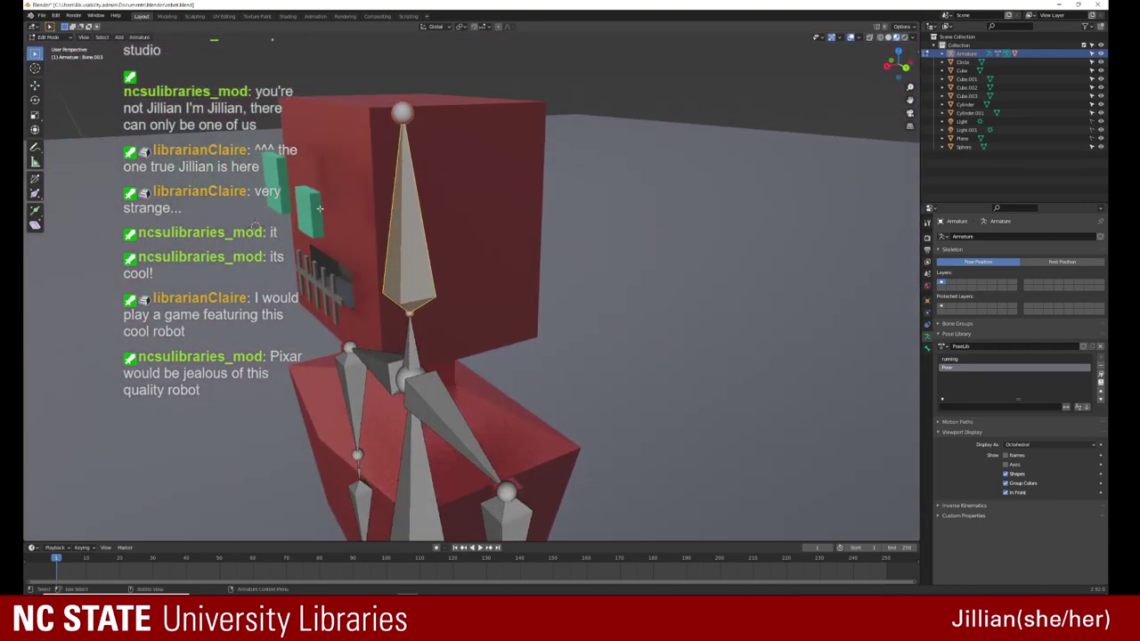
key("Tab")
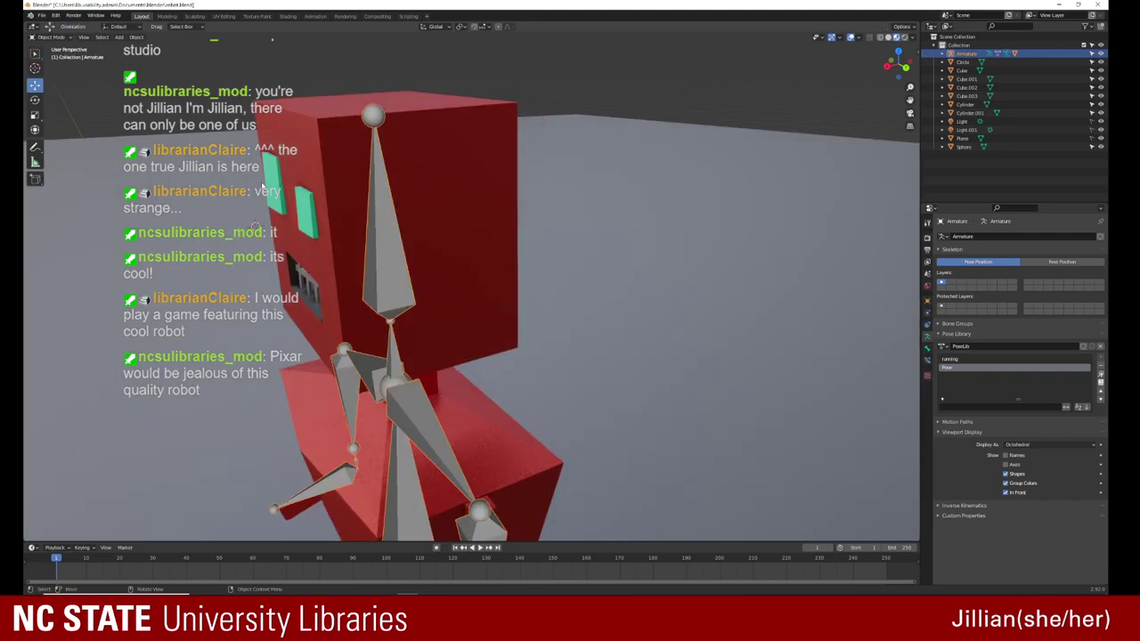
Step: Put the armature into Pose Mode and orbit to a nearly frontal view
key("Tab")
key("Tab")
key("Tab")
key("Tab")
left_click(49, 37)
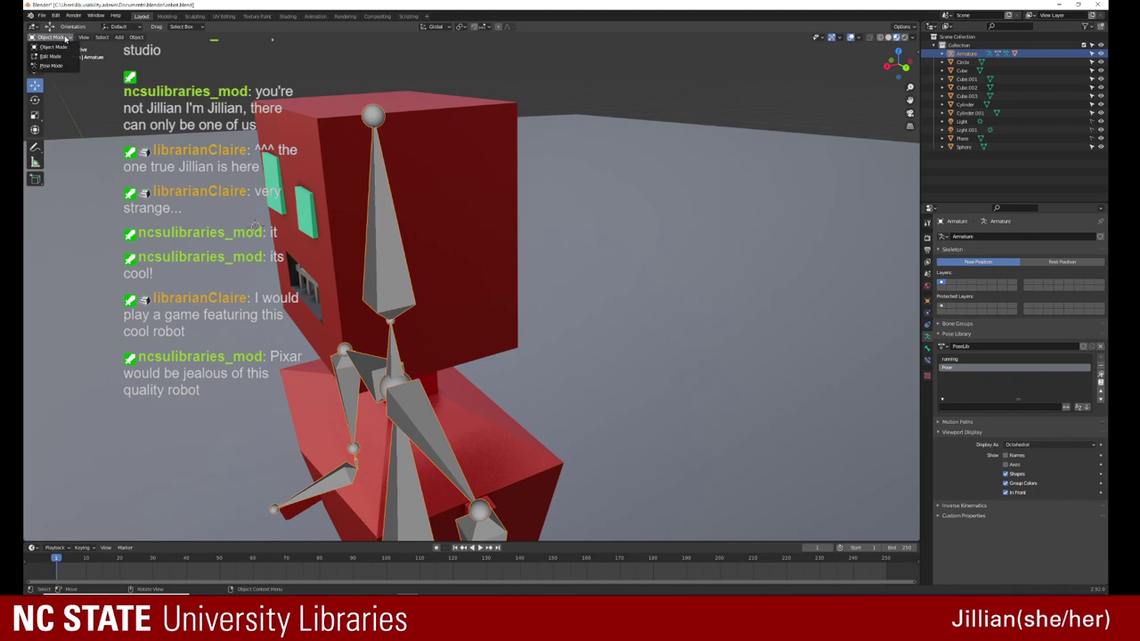
left_click(51, 65)
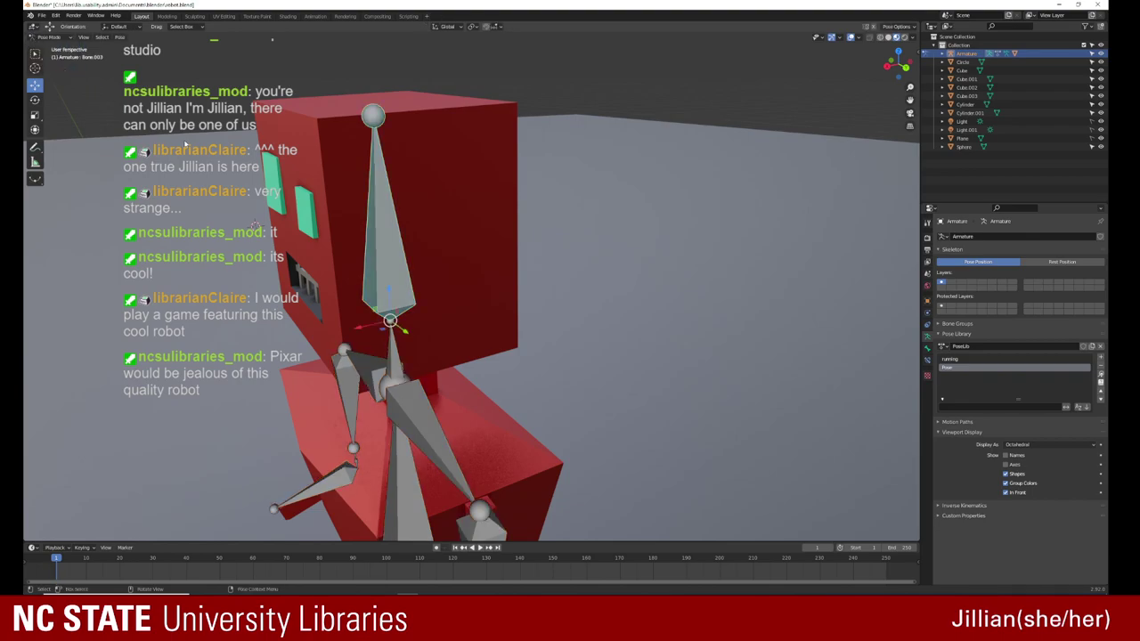
middle_click_drag(356, 267, 268, 164)
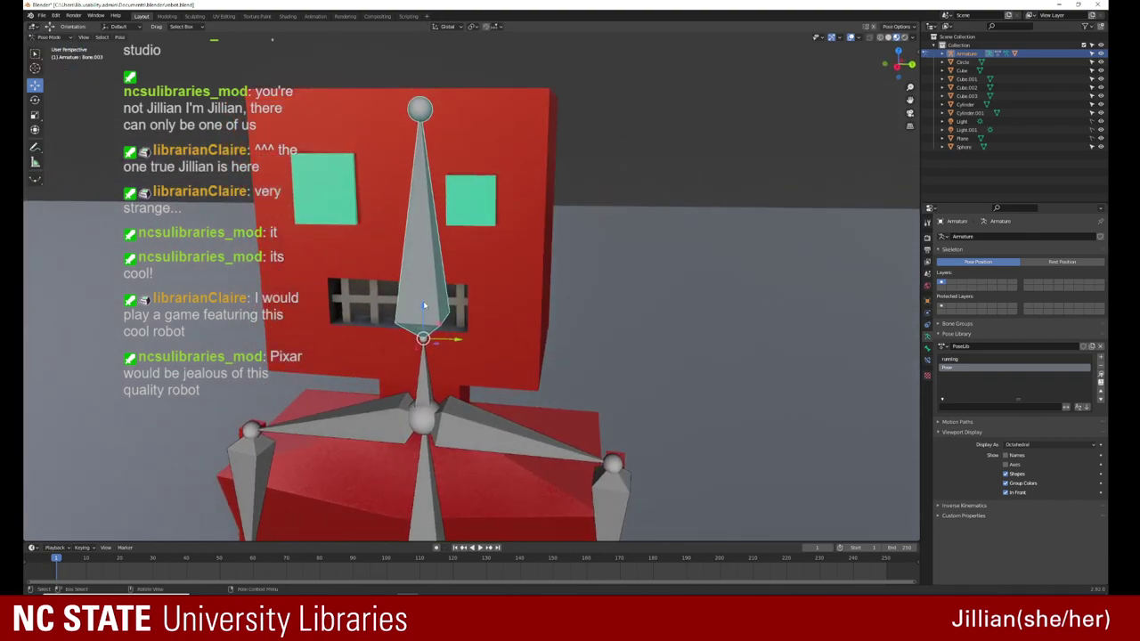
Step: Rotate the head bone around Z to test, then cancel and undo so the head faces front
left_click(424, 305)
key("r")
key("z")
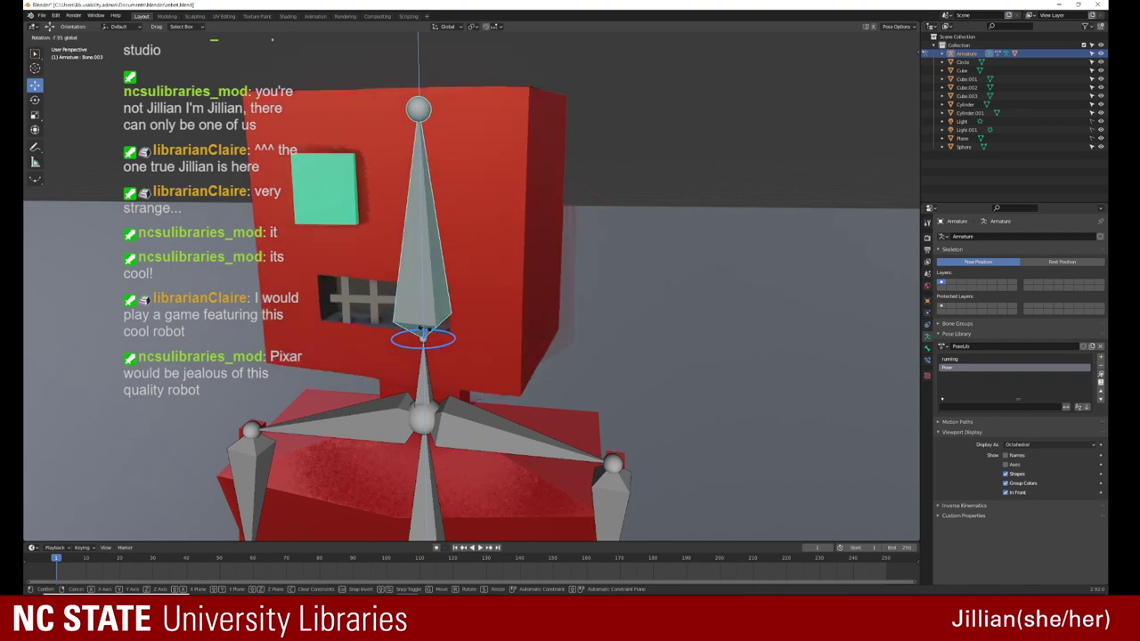
right_click(418, 328)
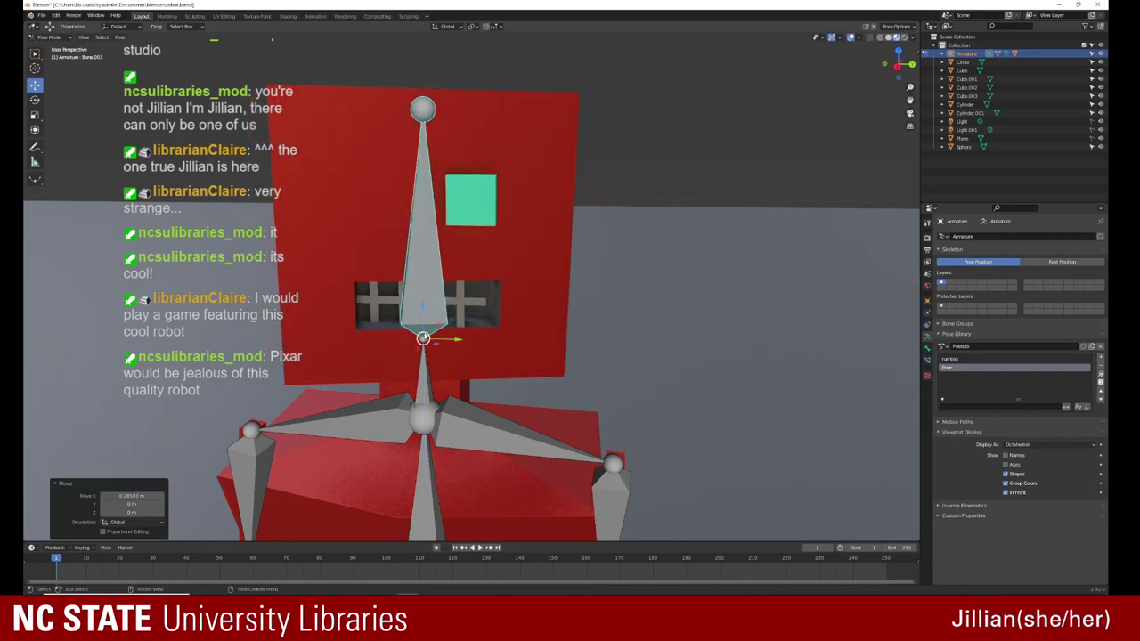
key("ctrl+z")
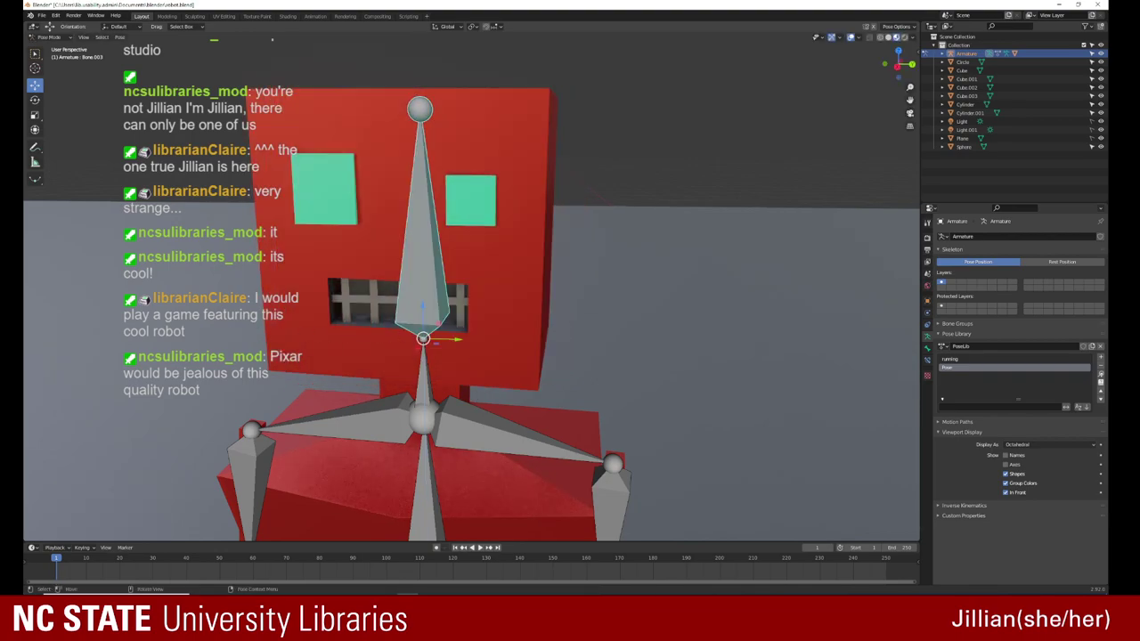
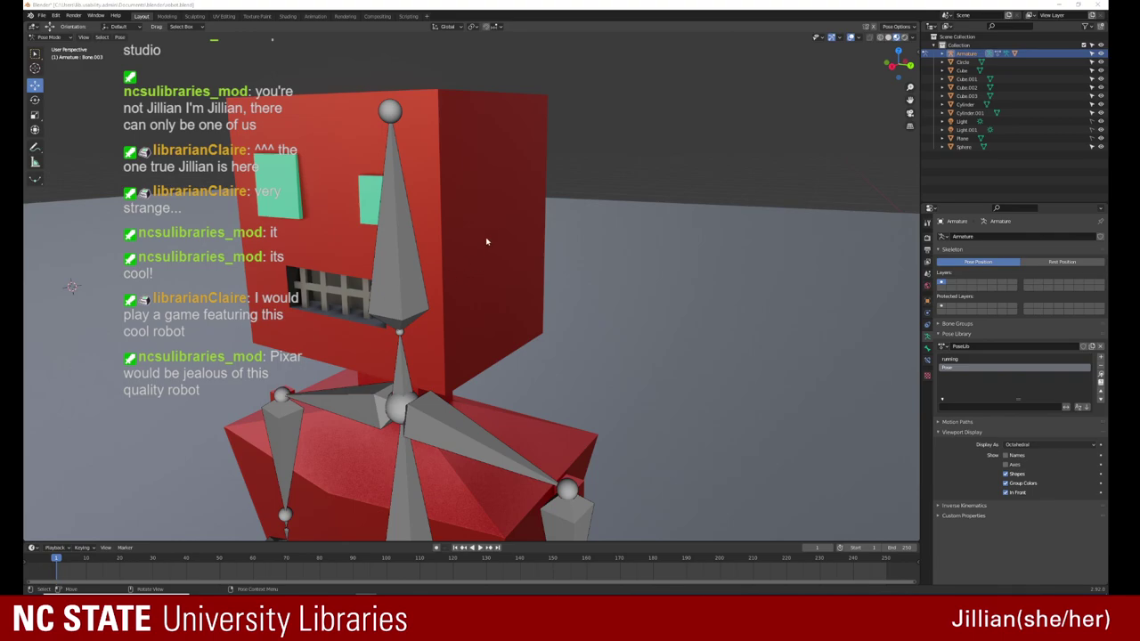
Step: Return the armature to Object Mode and open the robot's head mesh Cylinder.003 in Edit Mode
middle_click_drag(486, 241, 477, 244)
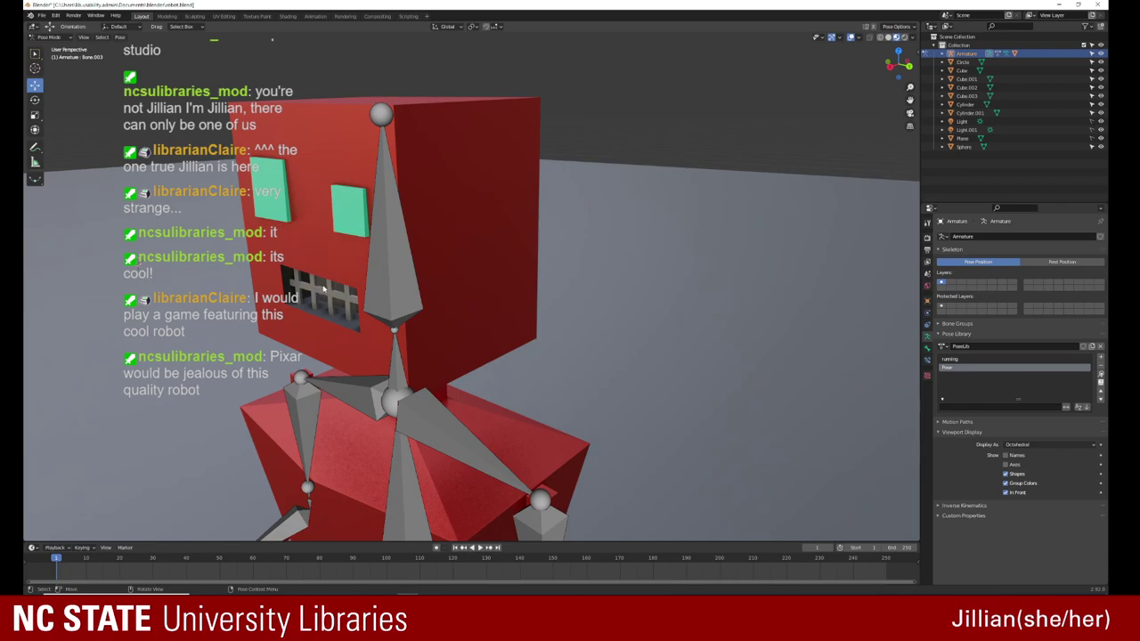
left_click(49, 36)
left_click(53, 46)
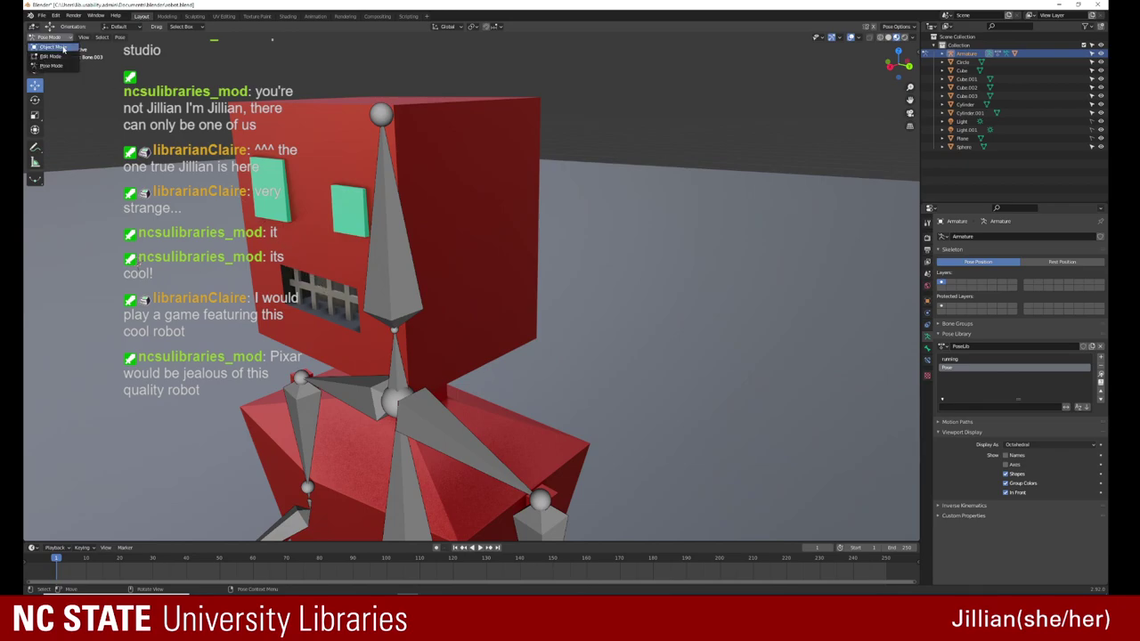
left_click(264, 207)
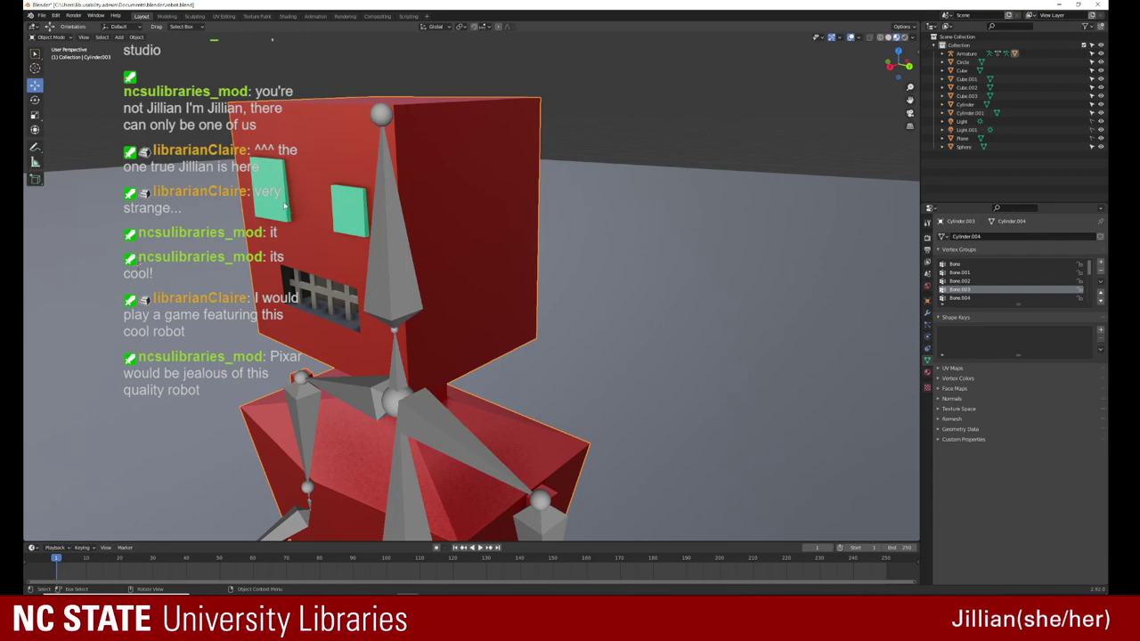
scroll(301, 207, "down", 2)
scroll(302, 212, "up", 5)
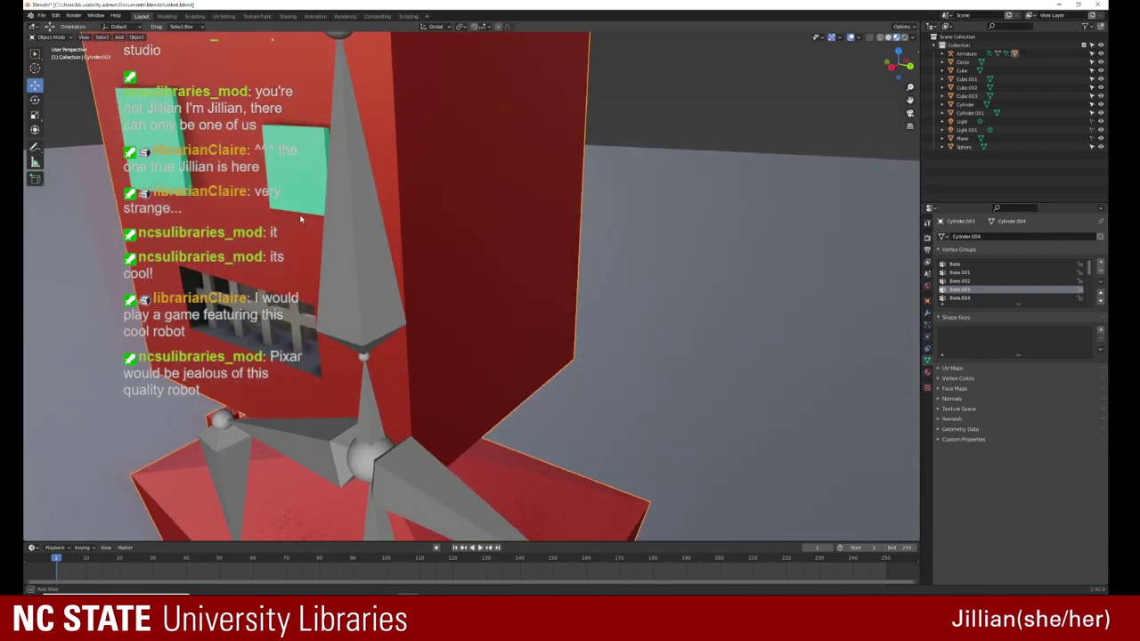
scroll(303, 219, "down", 1)
key("Tab")
Step: In wireframe, box-select the mouth grille bars, trying a 2.2 scale and undoing it
key("c")
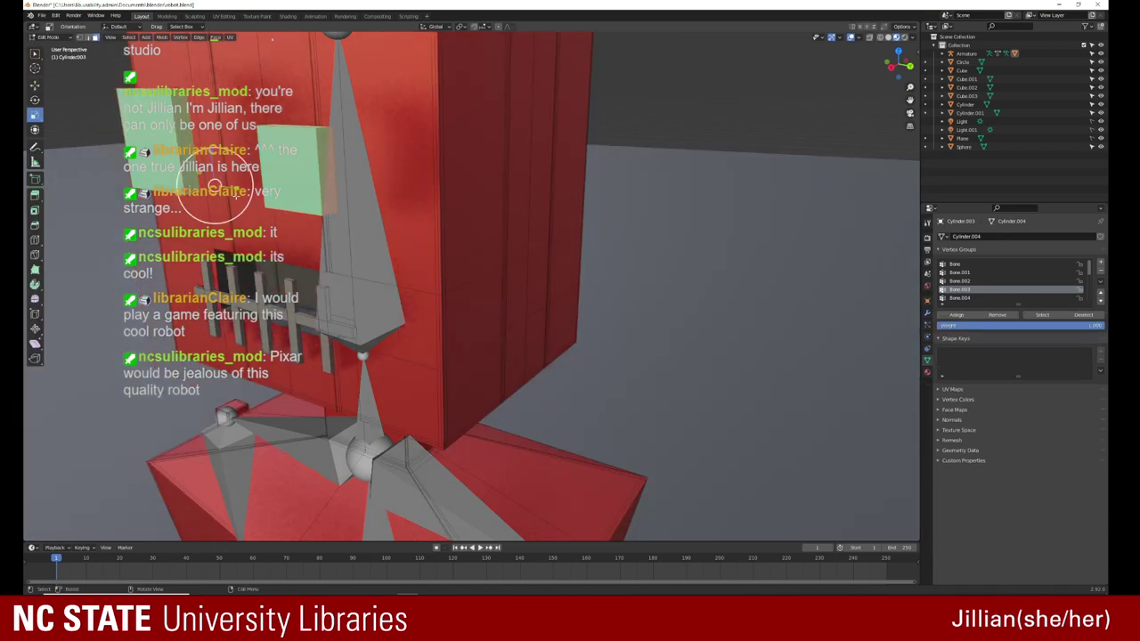
middle_click_drag(211, 208, 205, 167)
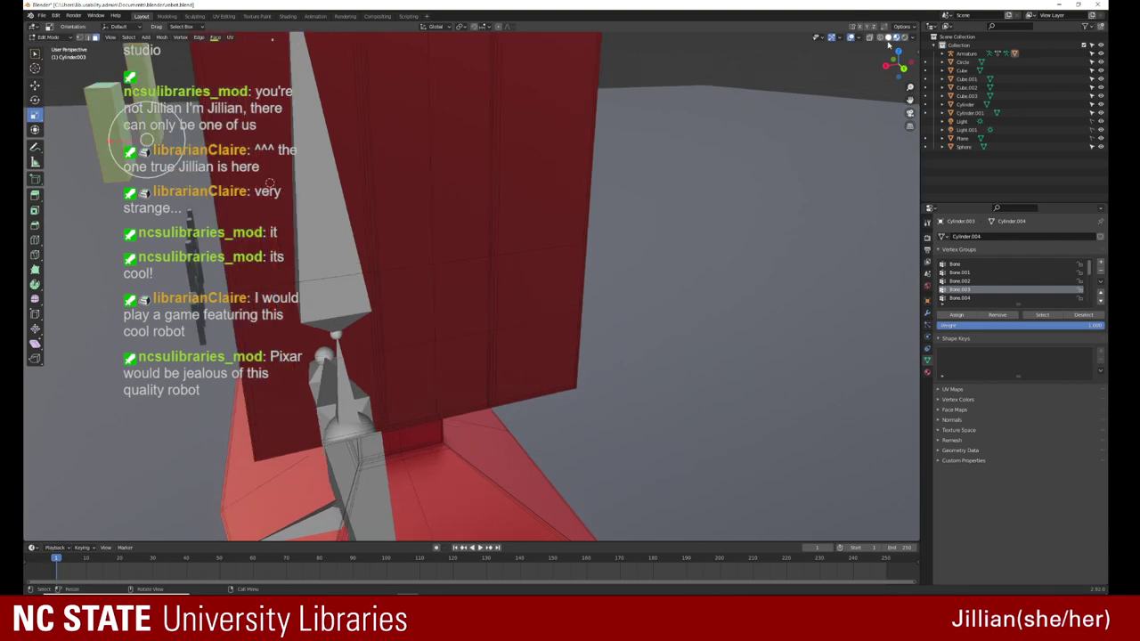
key("shift+z")
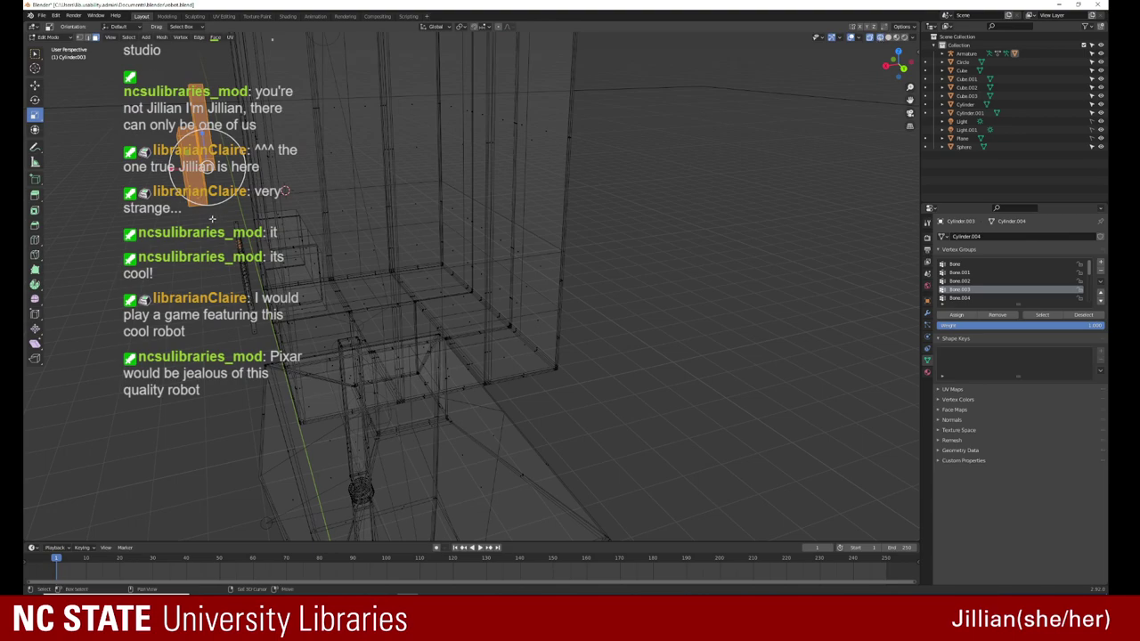
left_click_drag(216, 223, 243, 303)
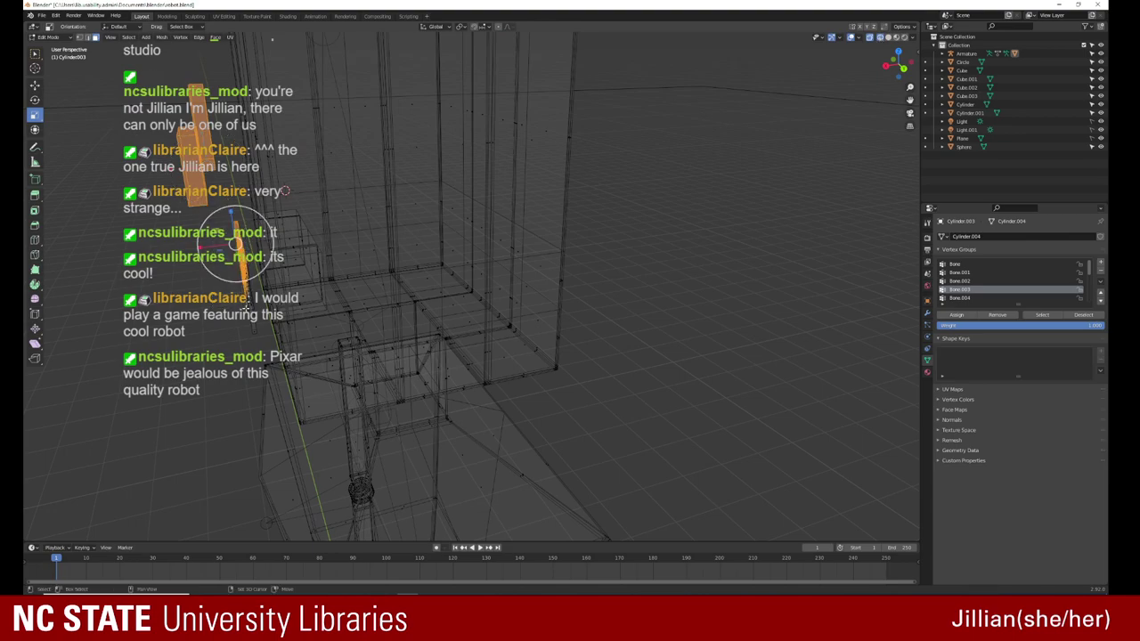
left_click_drag(256, 341, 232, 284)
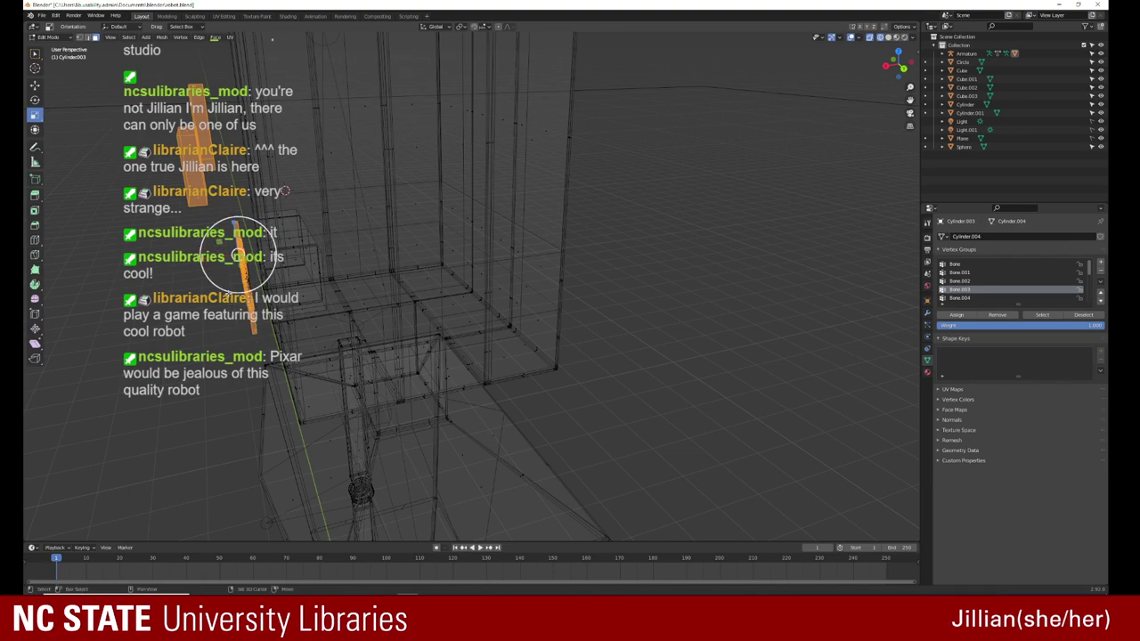
type("s2.2")
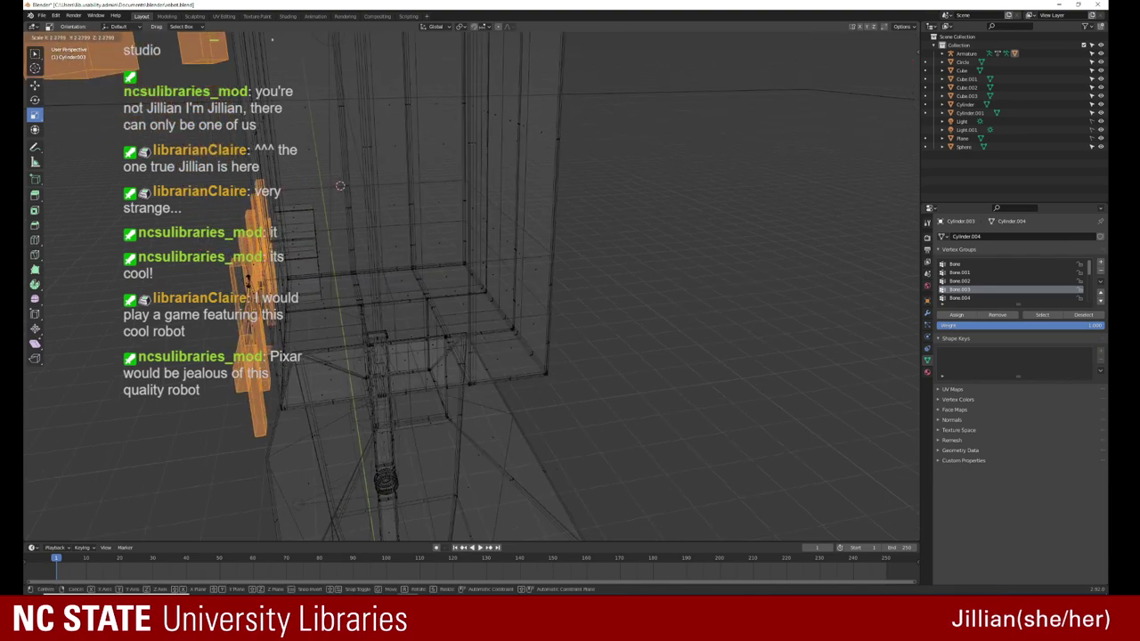
key("Return")
key("ctrl+z")
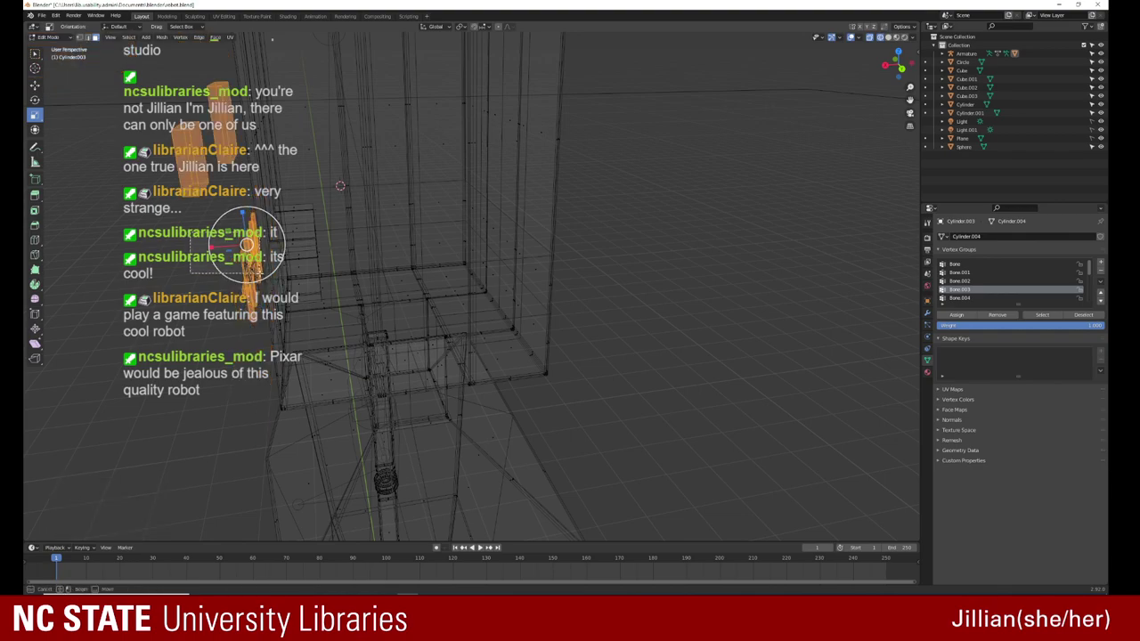
Step: Slide the selected grille bars sideways along the X axis
mouse_move(340, 185)
middle_mouse_down()
mouse_move(248, 193)
mouse_move(393, 363)
middle_mouse_up()
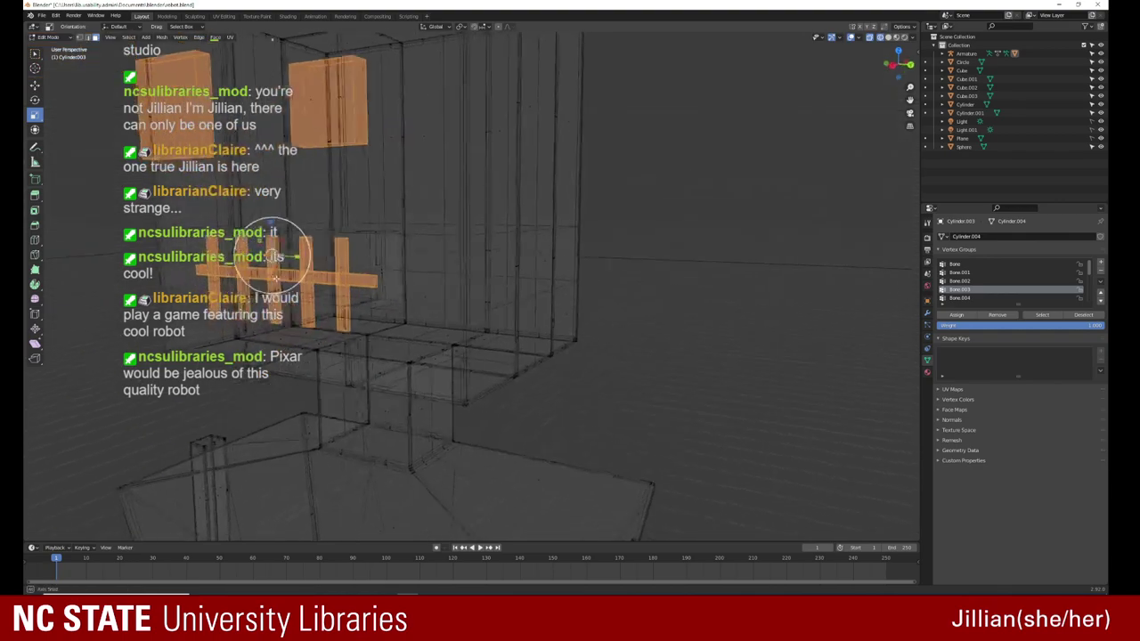
middle_click_drag(238, 246, 233, 267)
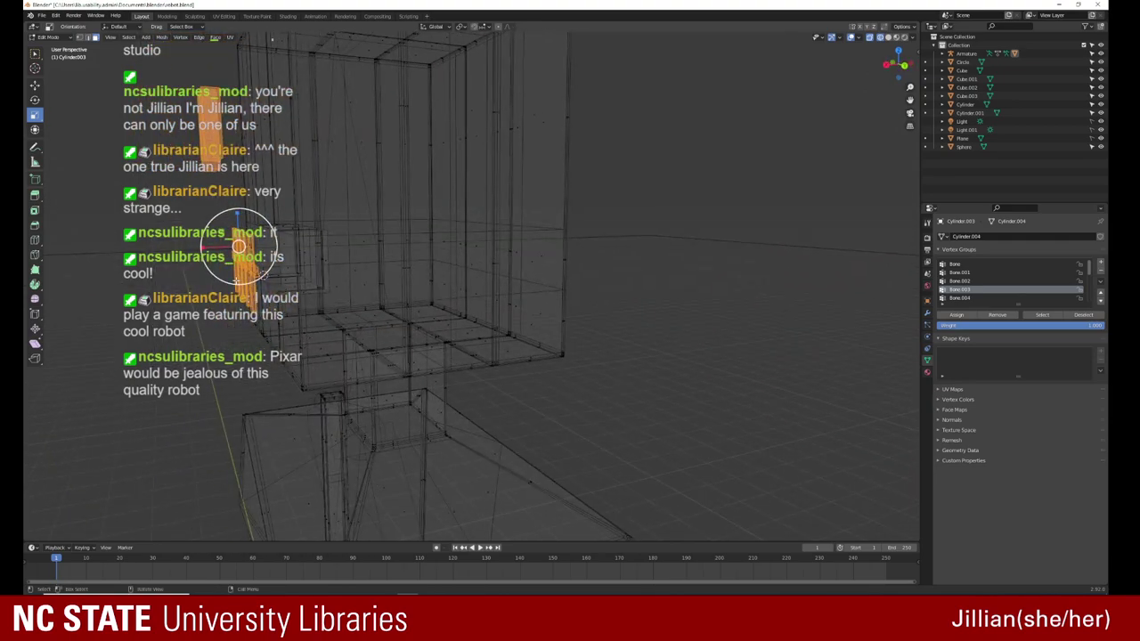
right_click(227, 267)
key("Escape")
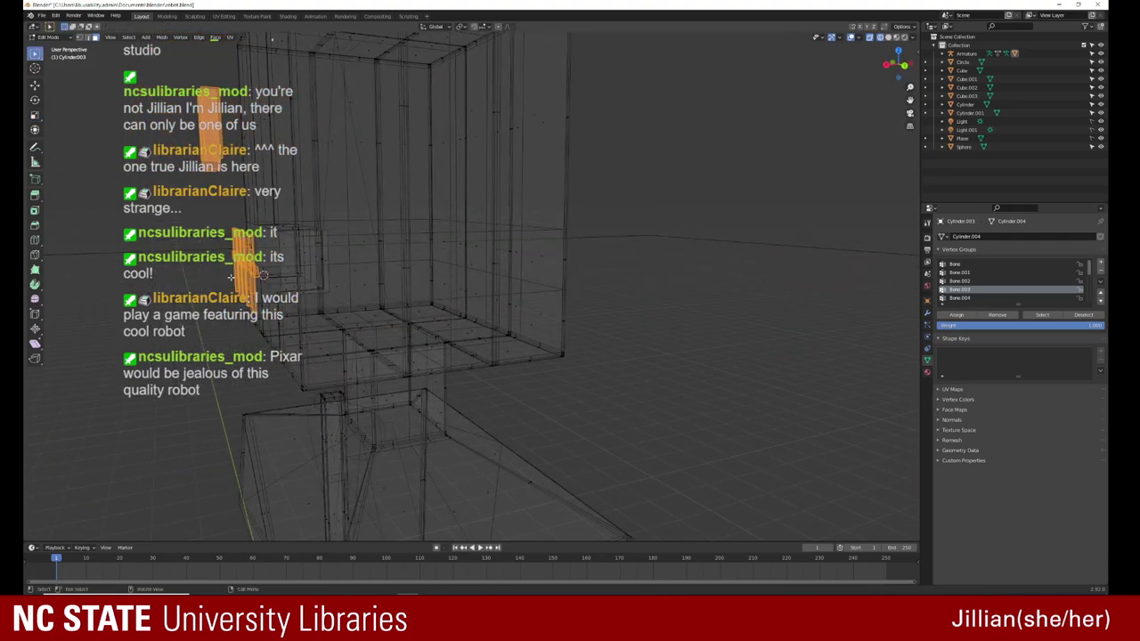
key("shift+space")
key("g")
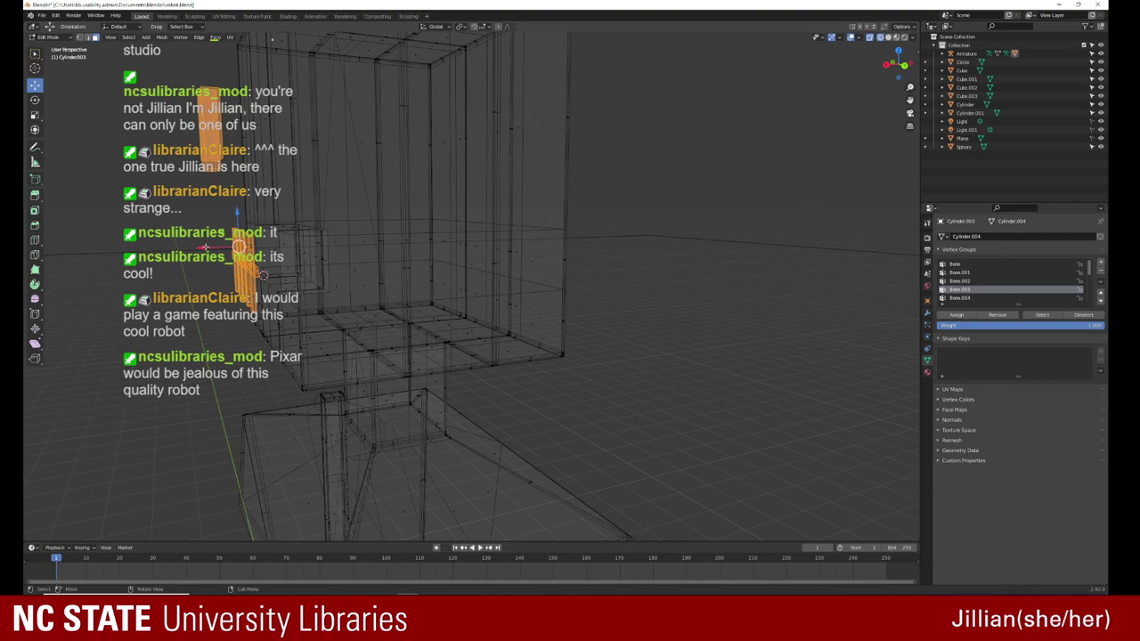
left_click_drag(205, 250, 248, 250)
left_click(249, 250)
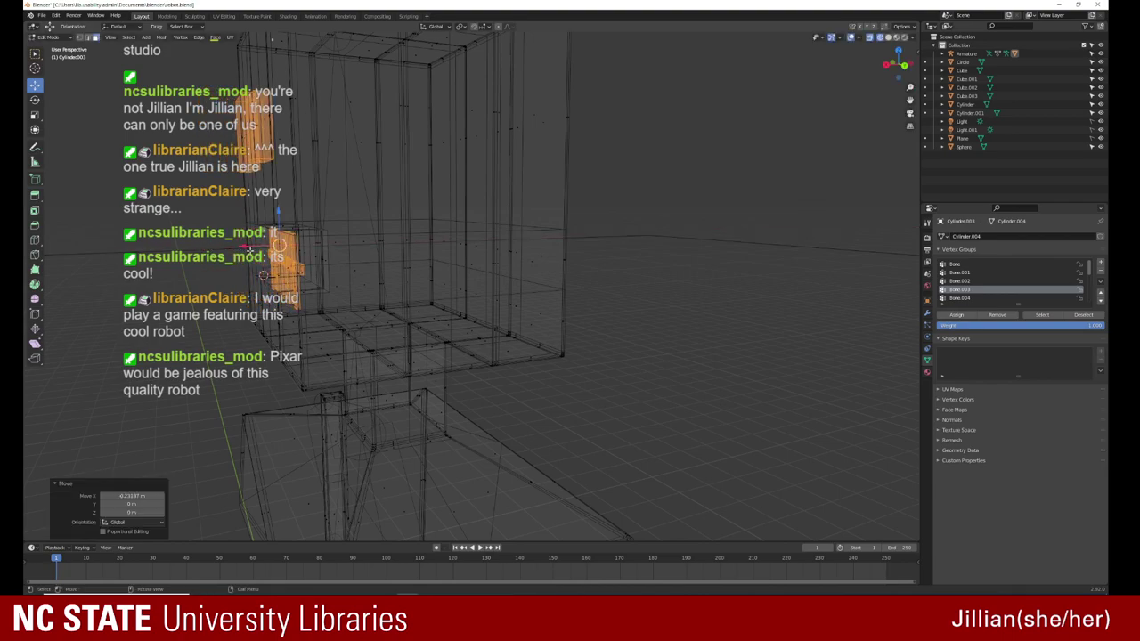
Step: Return to solid shading and nudge the grille bars along X once more
middle_click_drag(248, 250, 116, 264)
left_click_drag(891, 55, 888, 44)
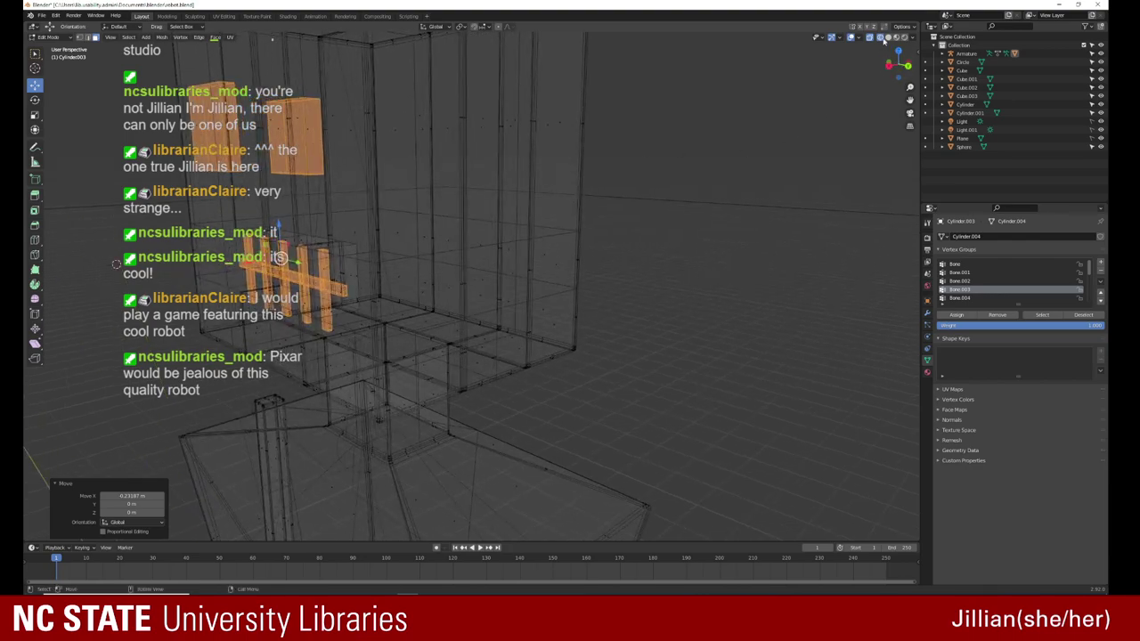
left_click(887, 36)
middle_click_drag(380, 205, 291, 255)
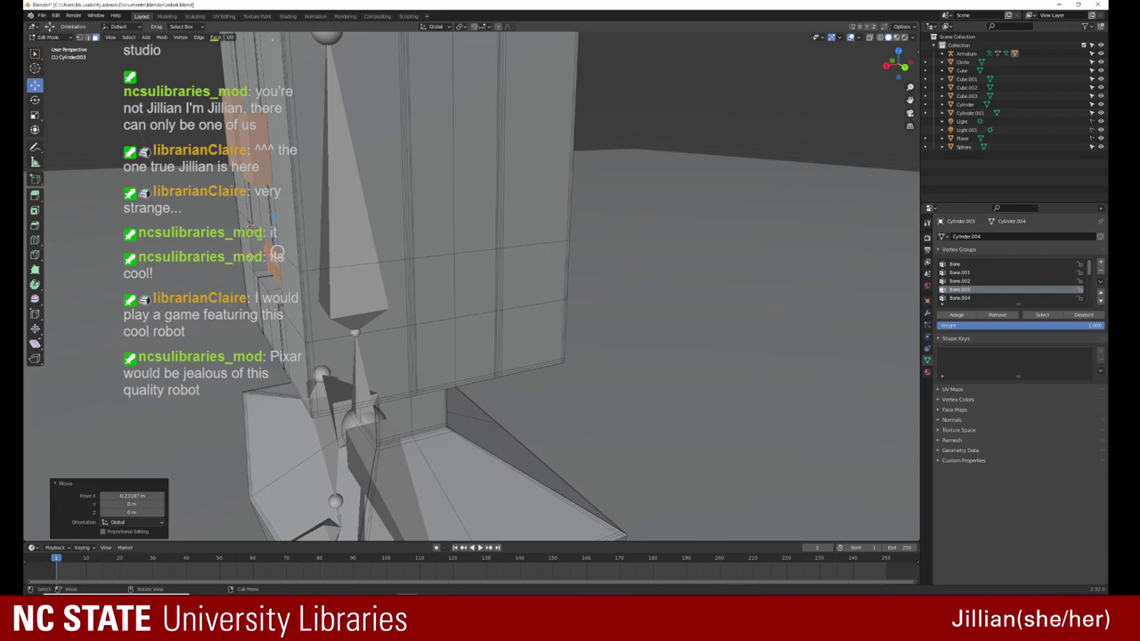
key("g")
key("x")
key("Return")
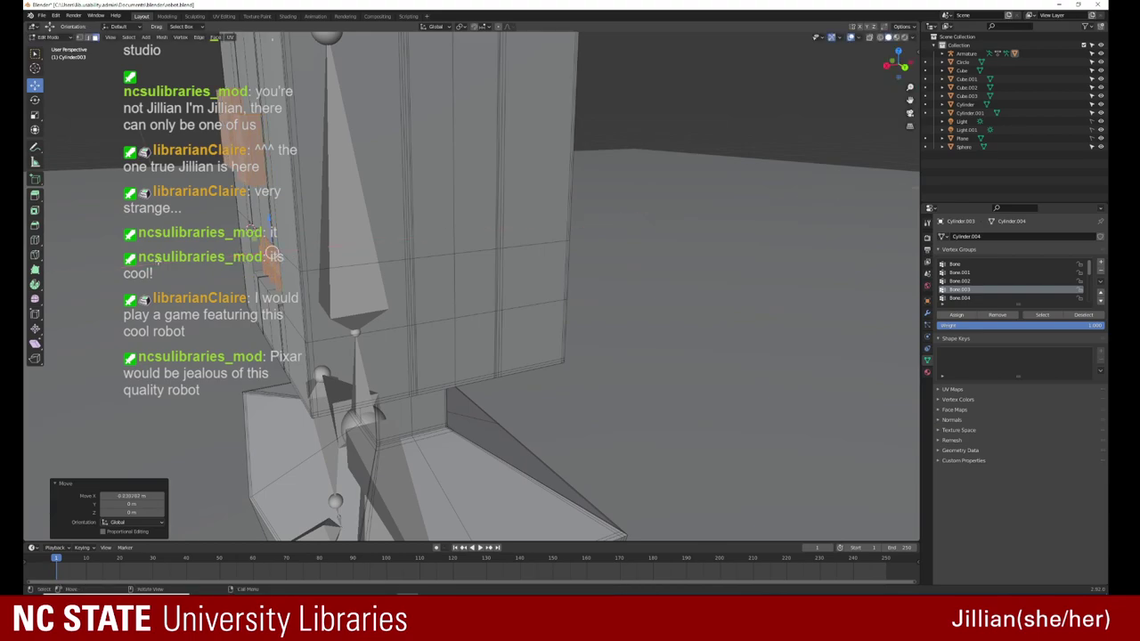
Step: Nudge the grille bars slightly upward from a front view of the face
middle_click_drag(159, 262, 374, 268)
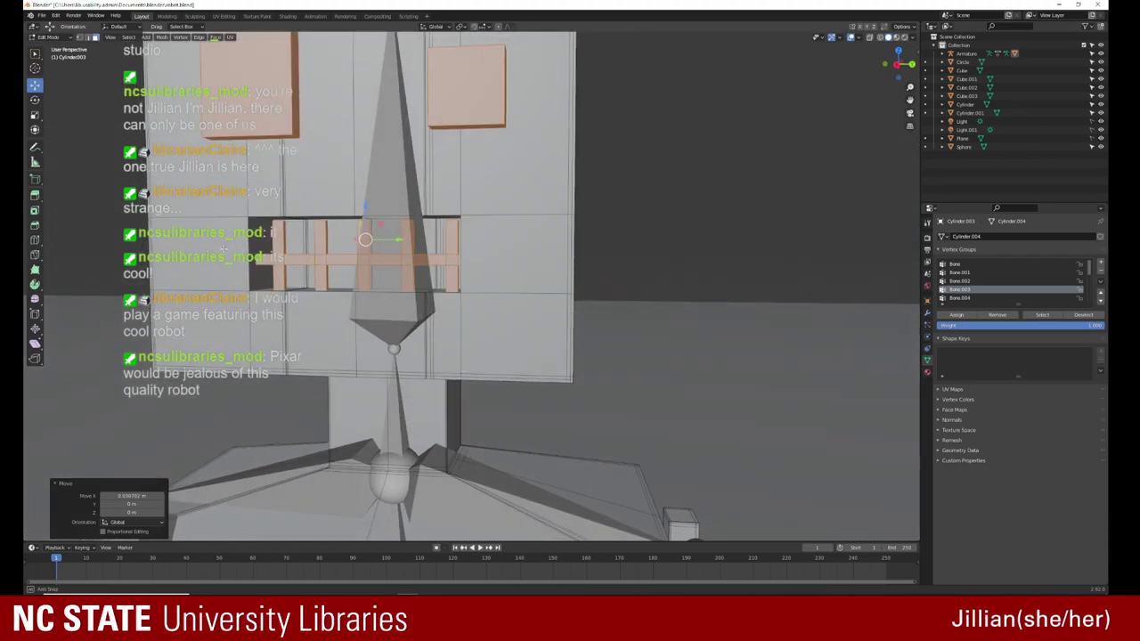
middle_click_drag(374, 267, 325, 241)
key("g")
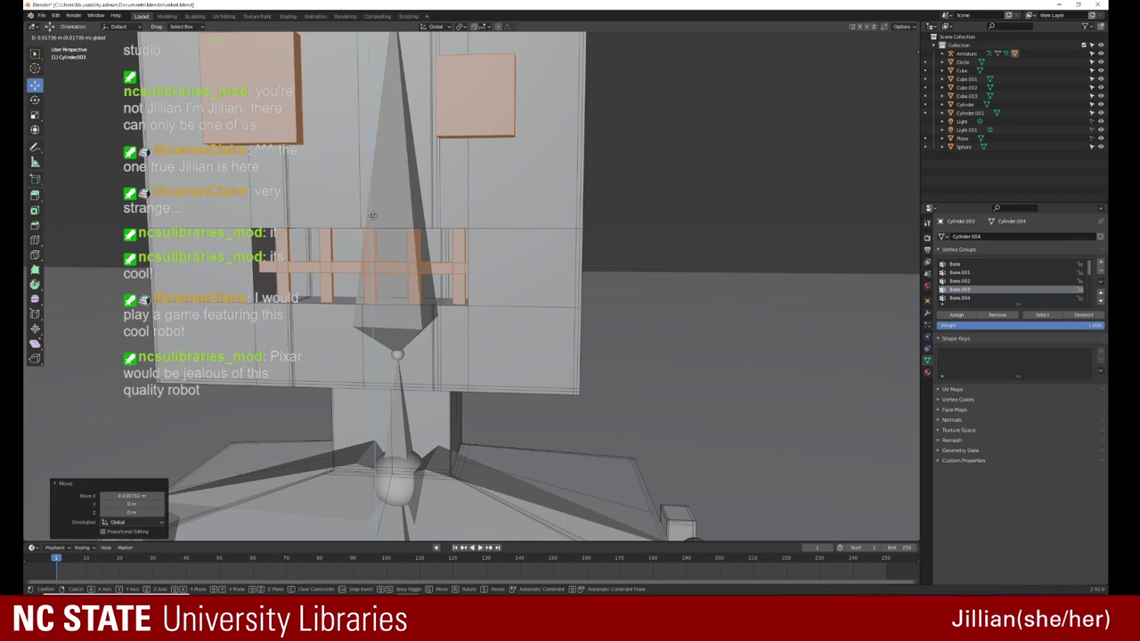
left_click(373, 216)
middle_click_drag(372, 216, 268, 246)
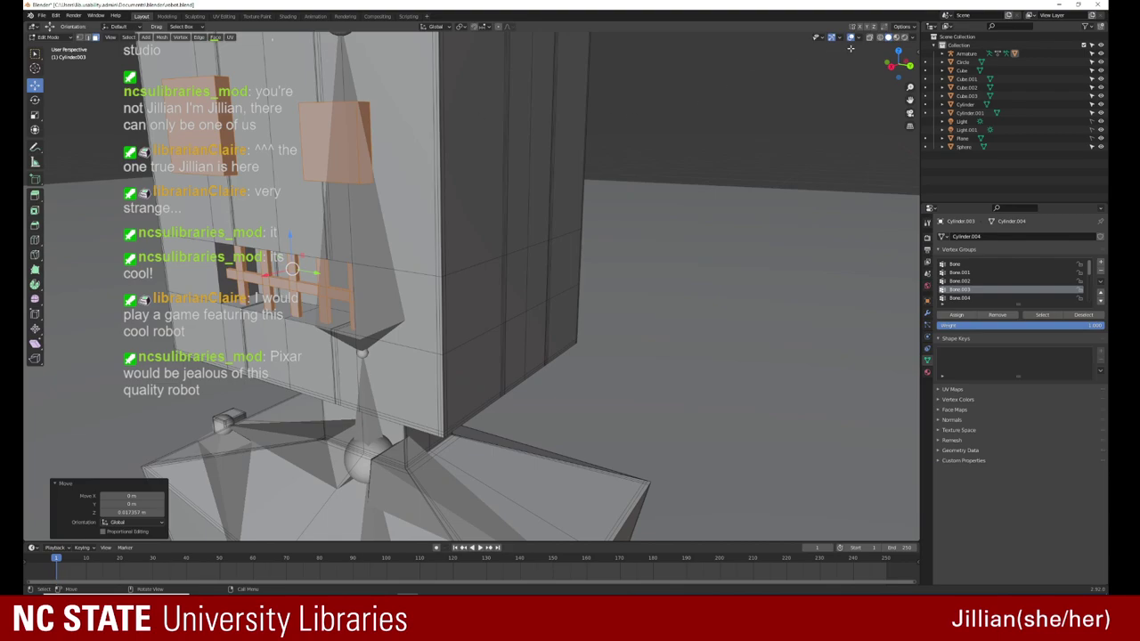
Step: Clear the selection, inspect the head faces, and switch back to Object Mode
key("alt+a")
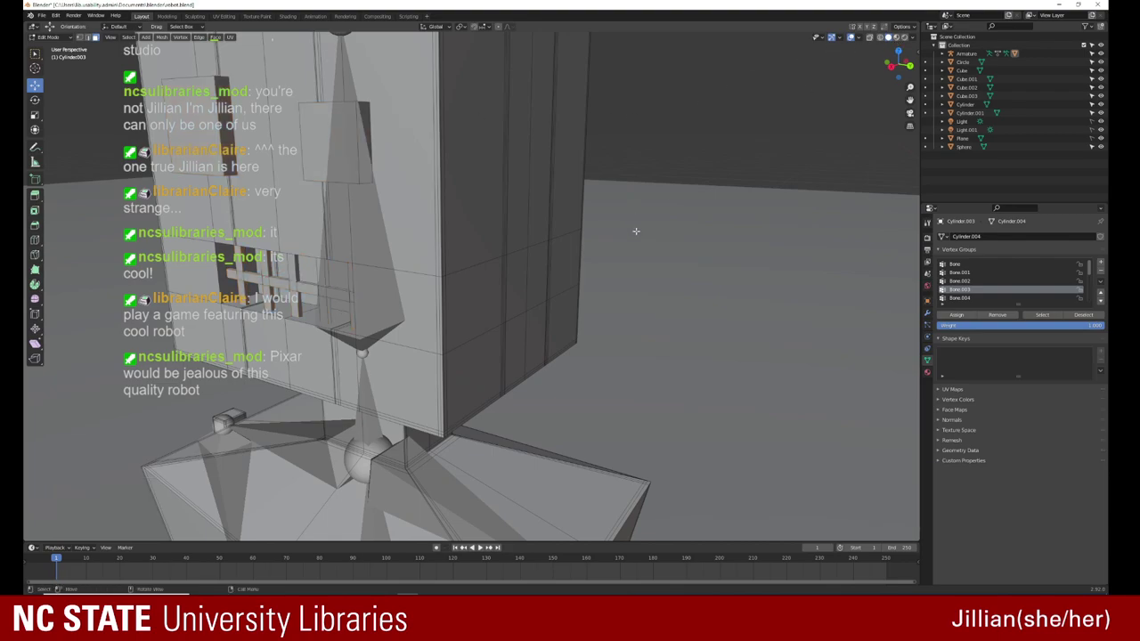
middle_click_drag(221, 282, 159, 274)
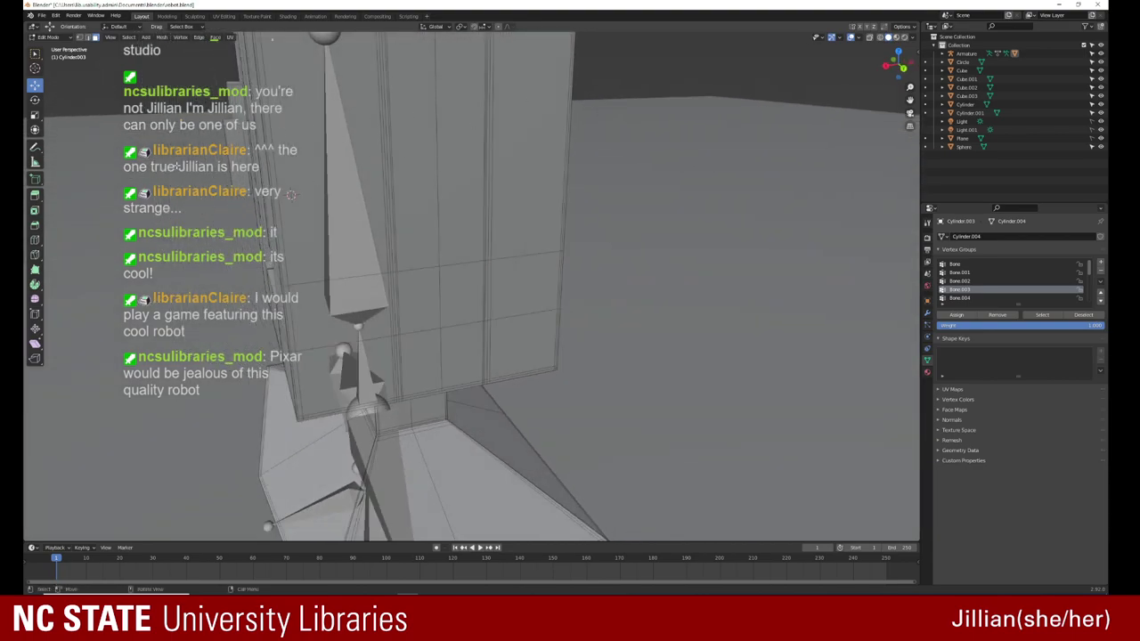
left_click(353, 190)
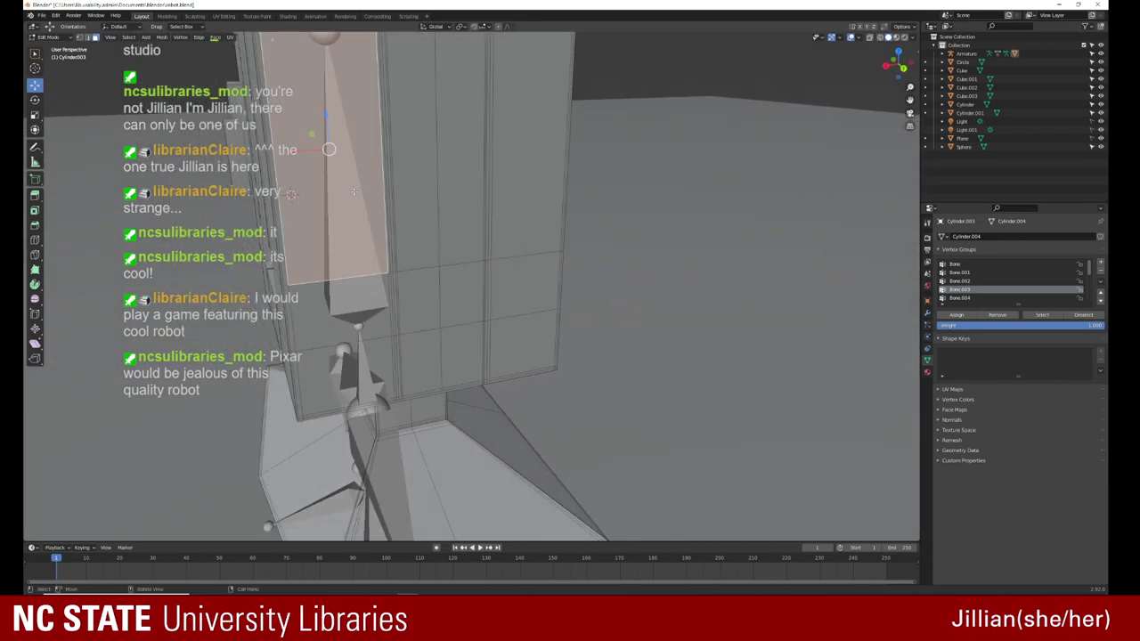
left_click(348, 295)
middle_click_drag(349, 296, 352, 246)
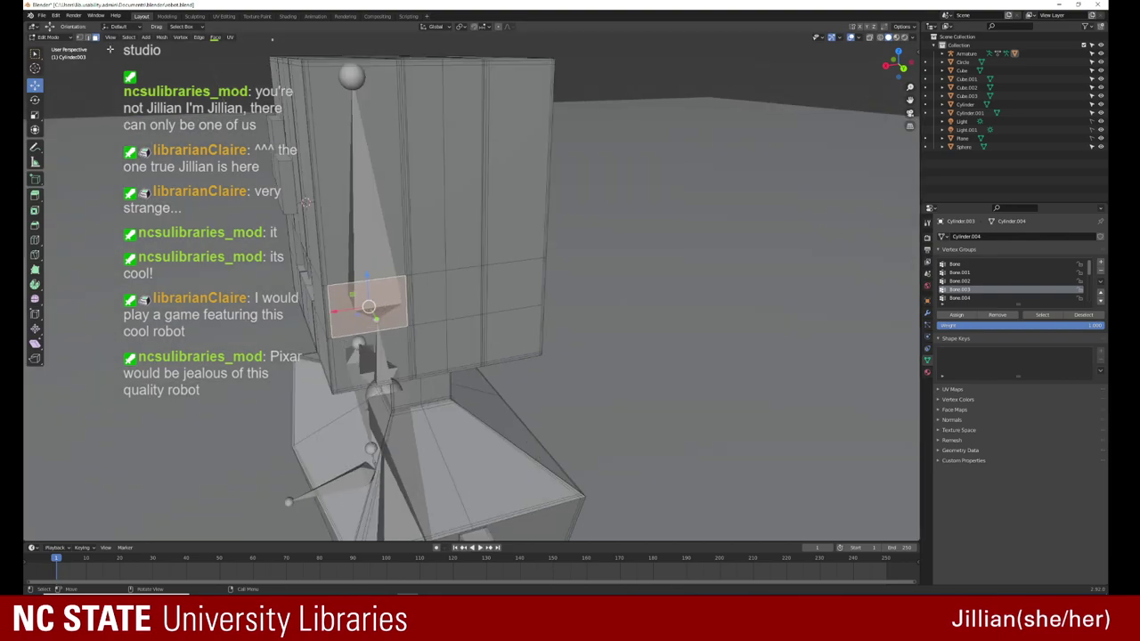
left_click(67, 37)
left_click(53, 47)
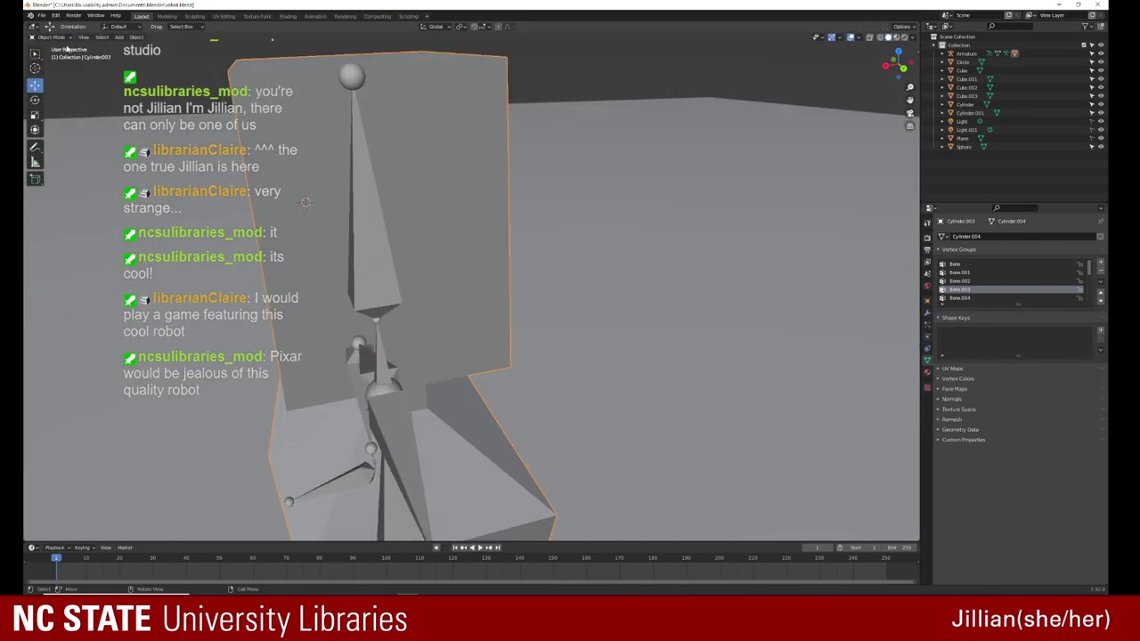
left_click(352, 75)
mouse_move(363, 107)
middle_mouse_down()
mouse_move(380, 175)
mouse_move(347, 178)
middle_mouse_up()
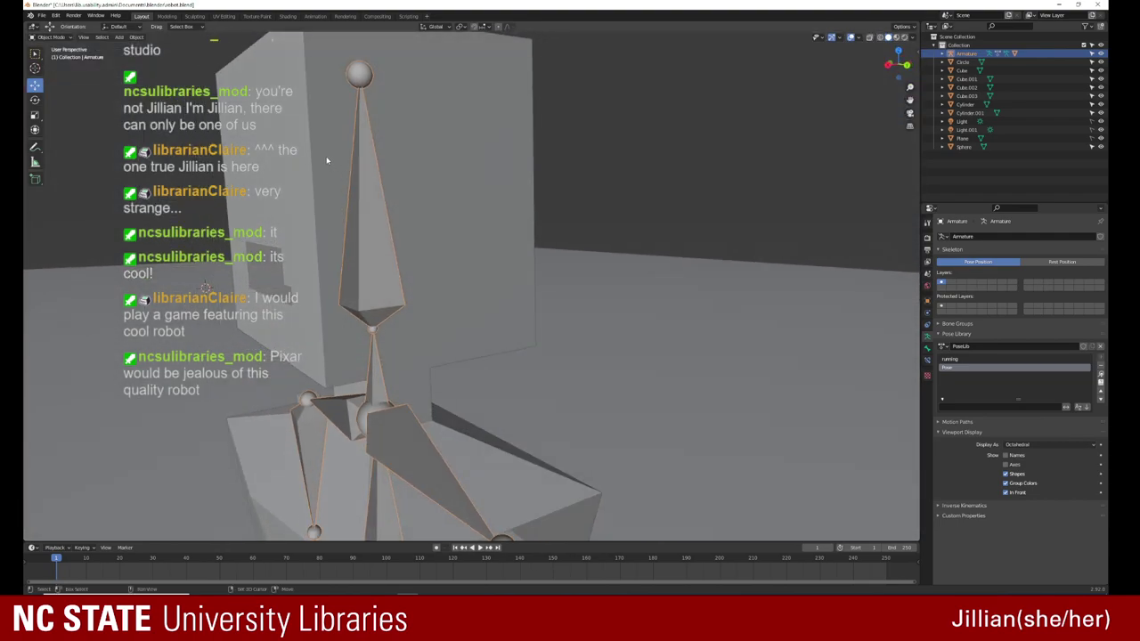
left_click(312, 169)
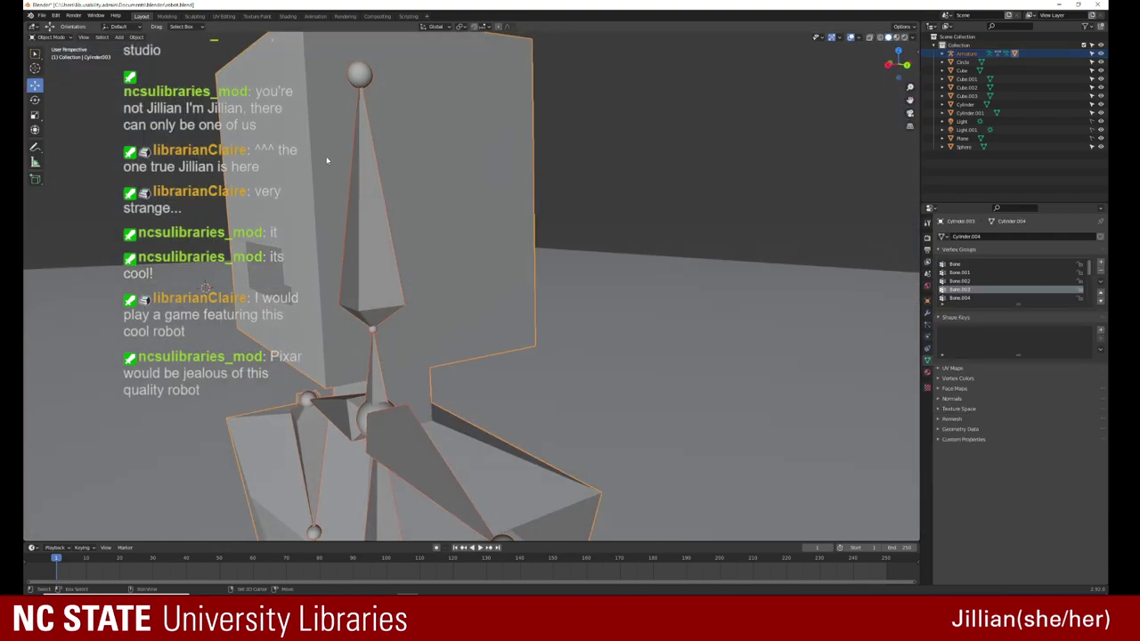
left_click(68, 39)
key("Tab")
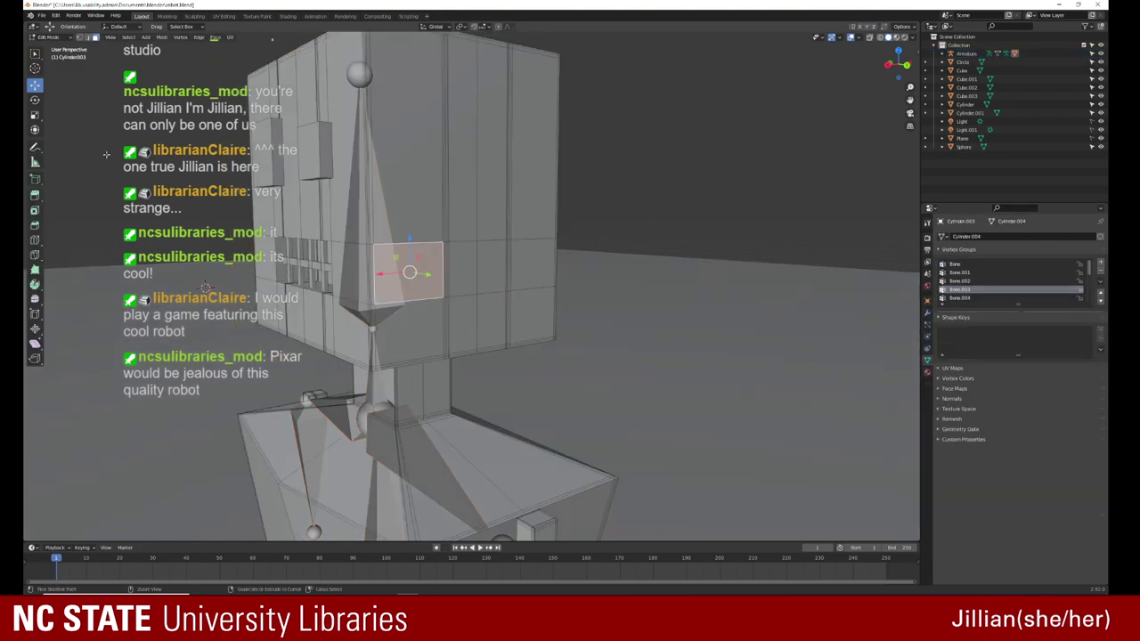
key("ctrl+z")
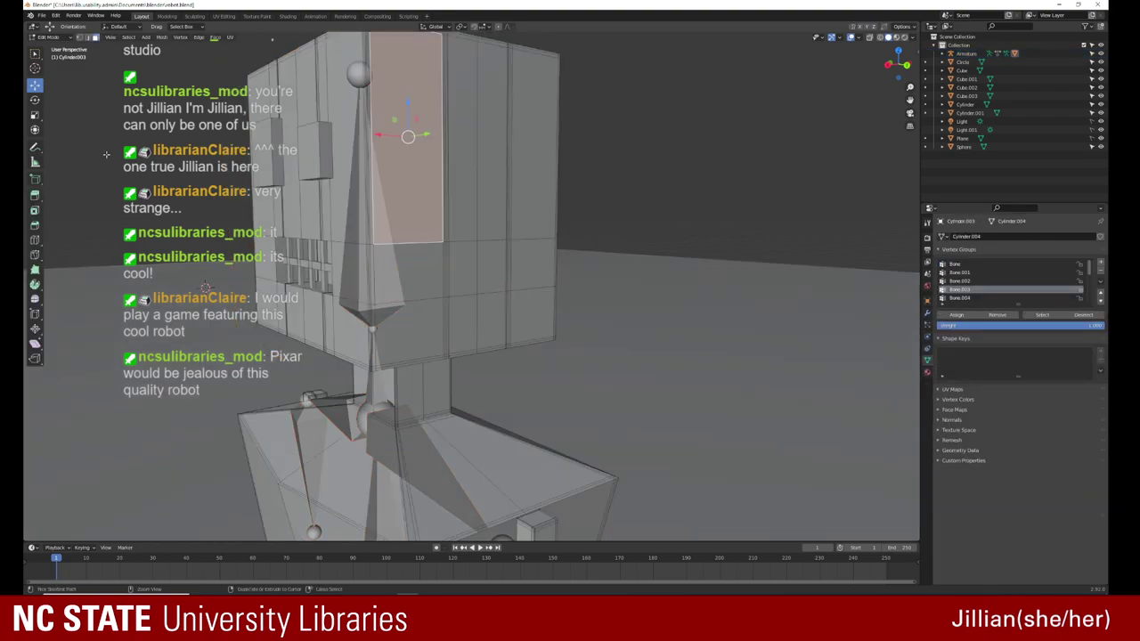
key("ctrl+z")
key("ctrl+z")
key("ctrl+z")
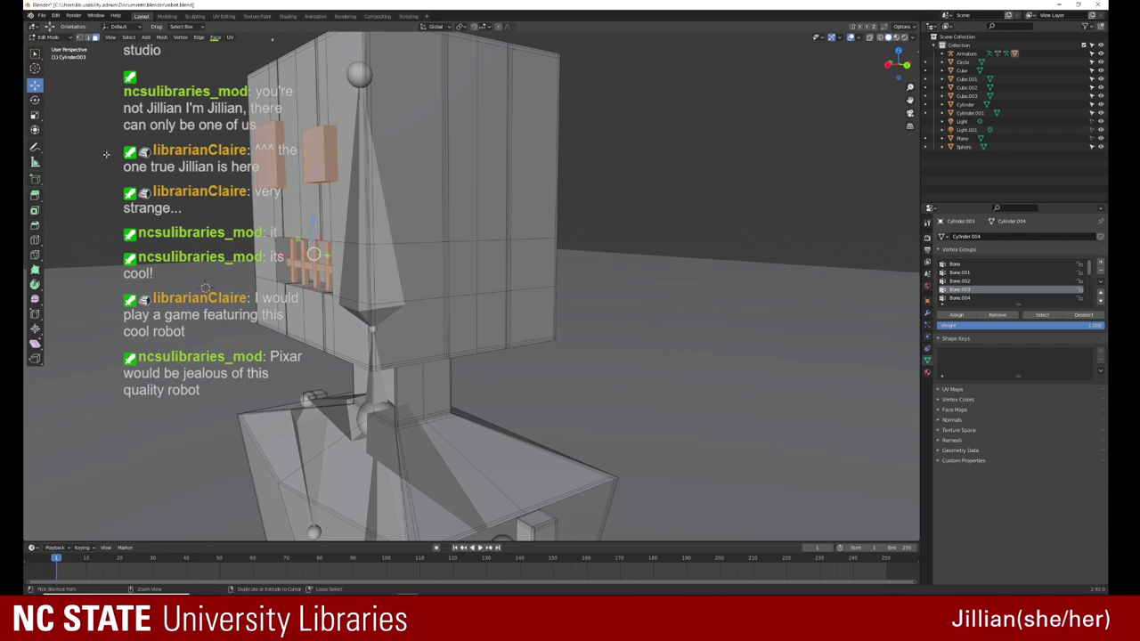
key("ctrl+z")
mouse_move(106, 154)
middle_mouse_down()
mouse_move(115, 189)
mouse_move(151, 185)
middle_mouse_up()
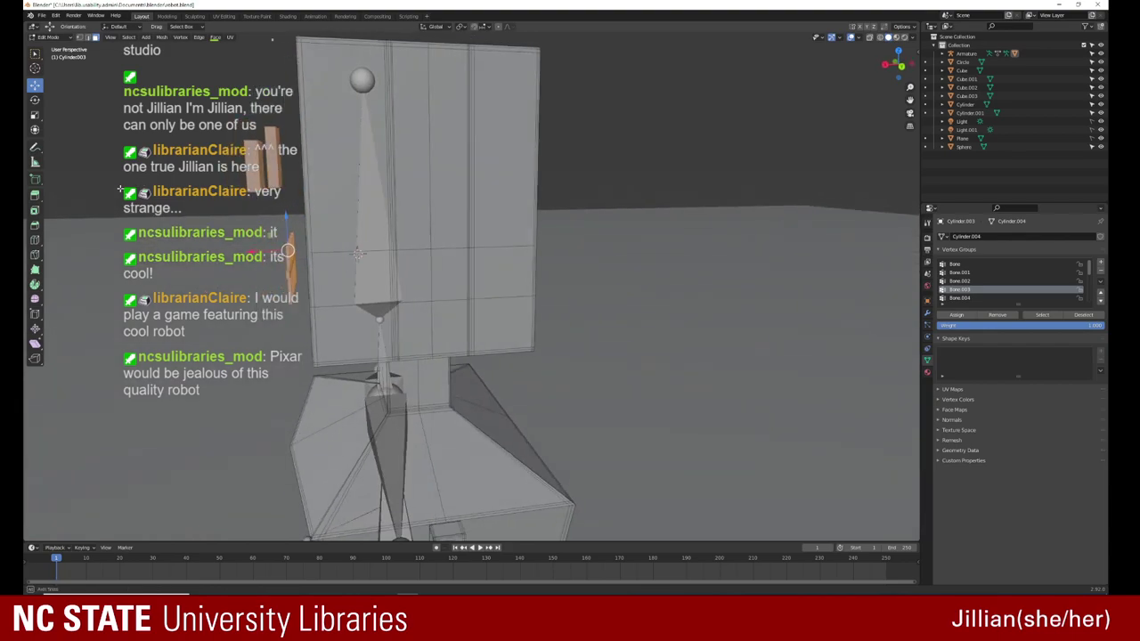
right_click(233, 166)
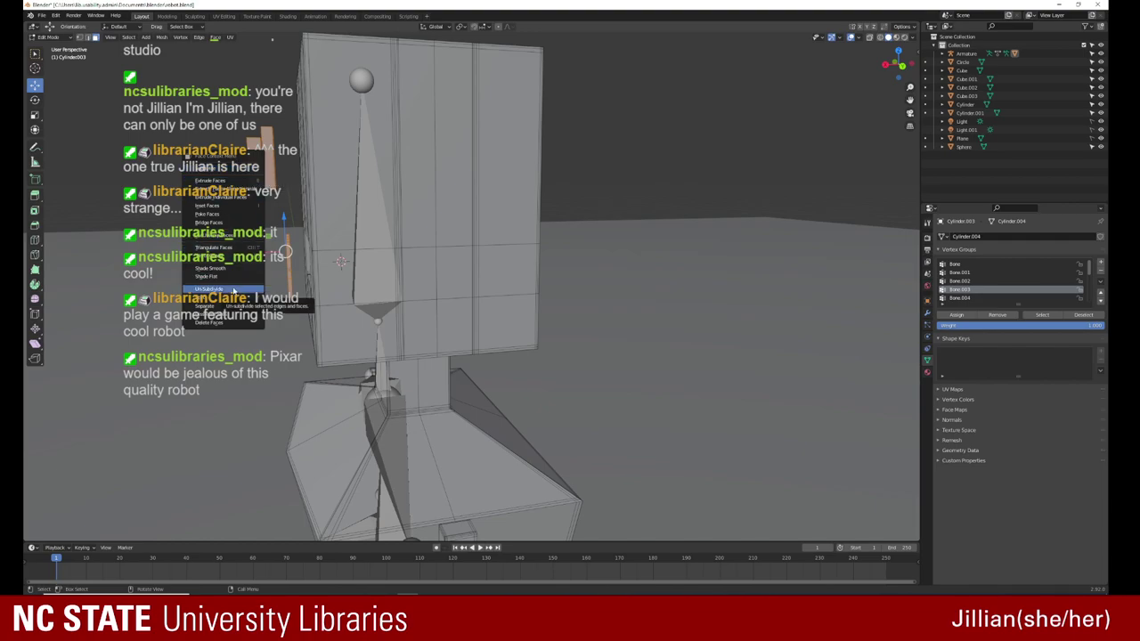
left_click(234, 292)
left_click(182, 220)
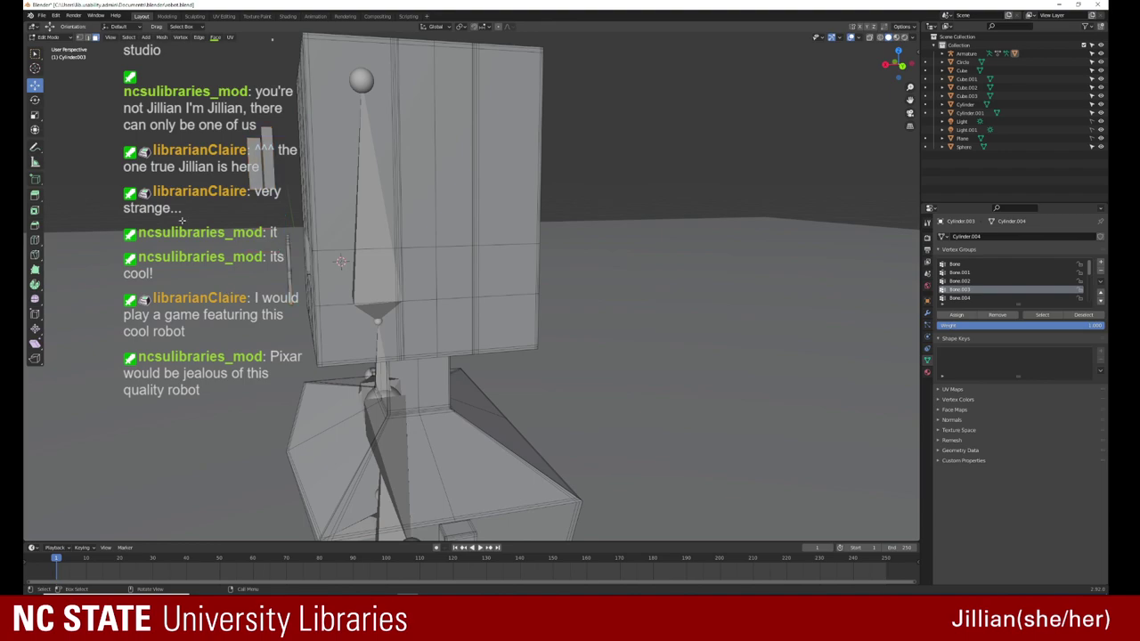
key("Tab")
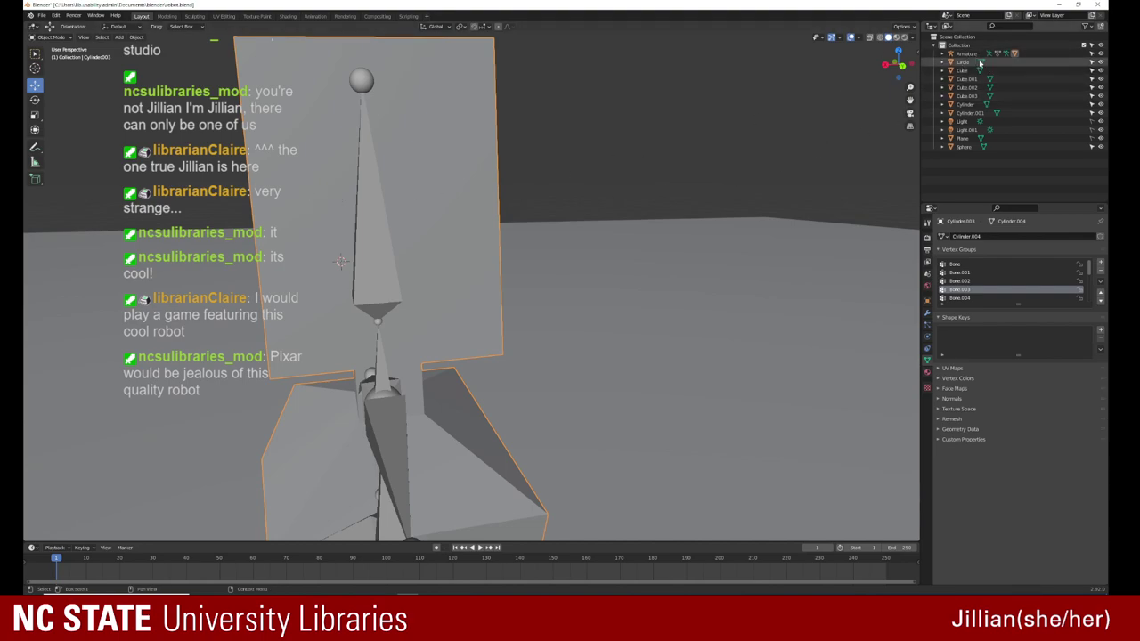
Step: Toggle the Armature and Circle visibility off and back on in the Outliner
left_click(1100, 54)
left_click(1100, 54)
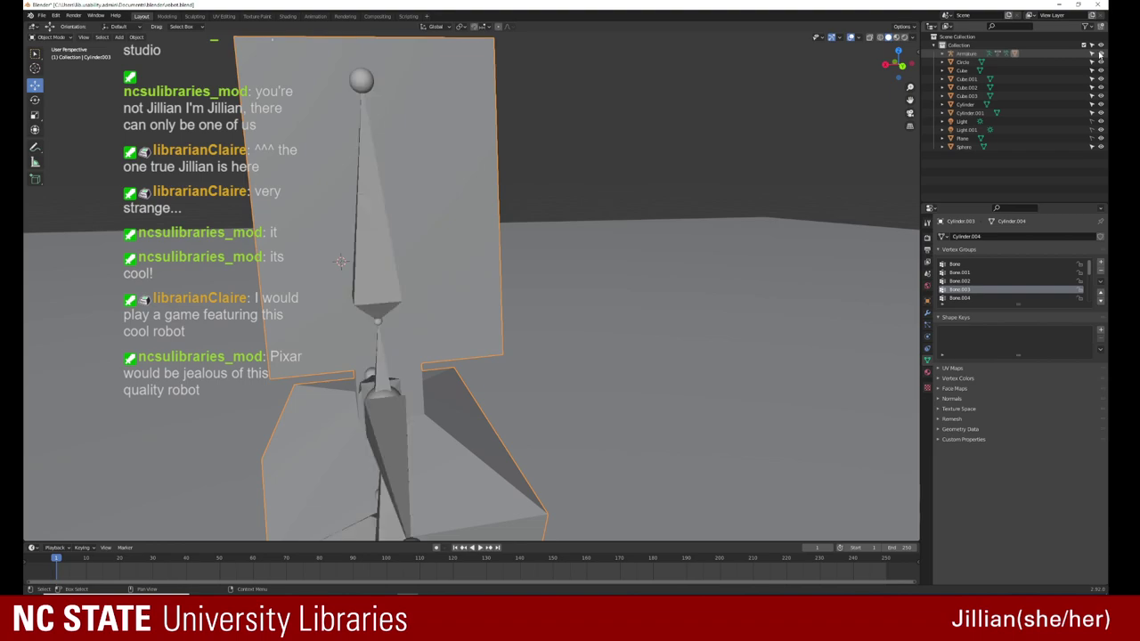
left_click(1100, 54)
left_click(1100, 53)
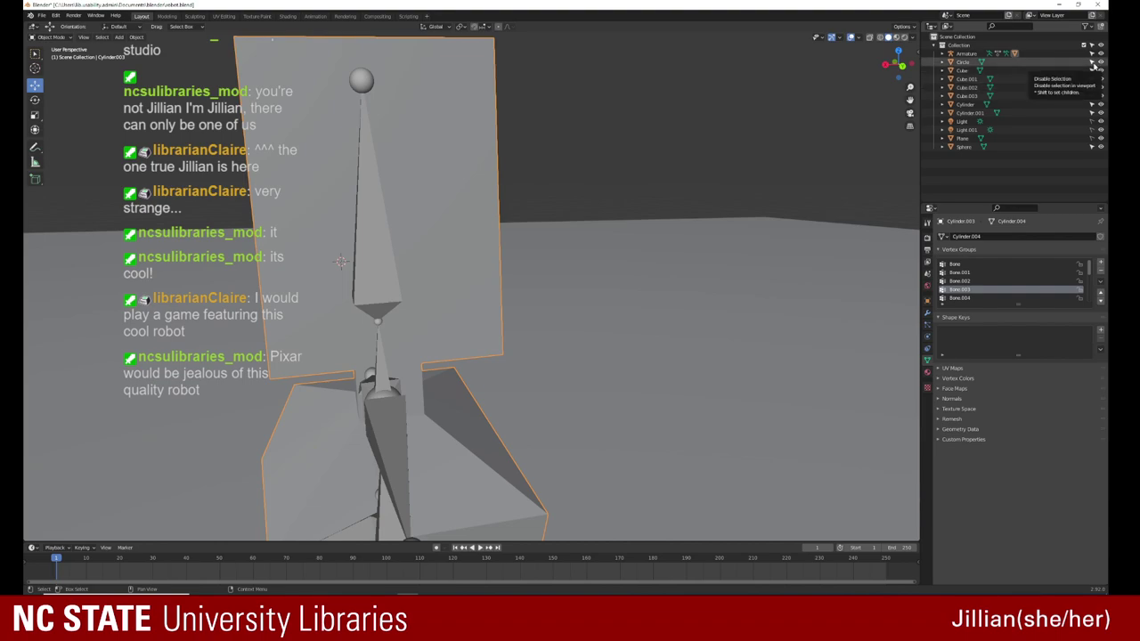
left_click(1101, 63)
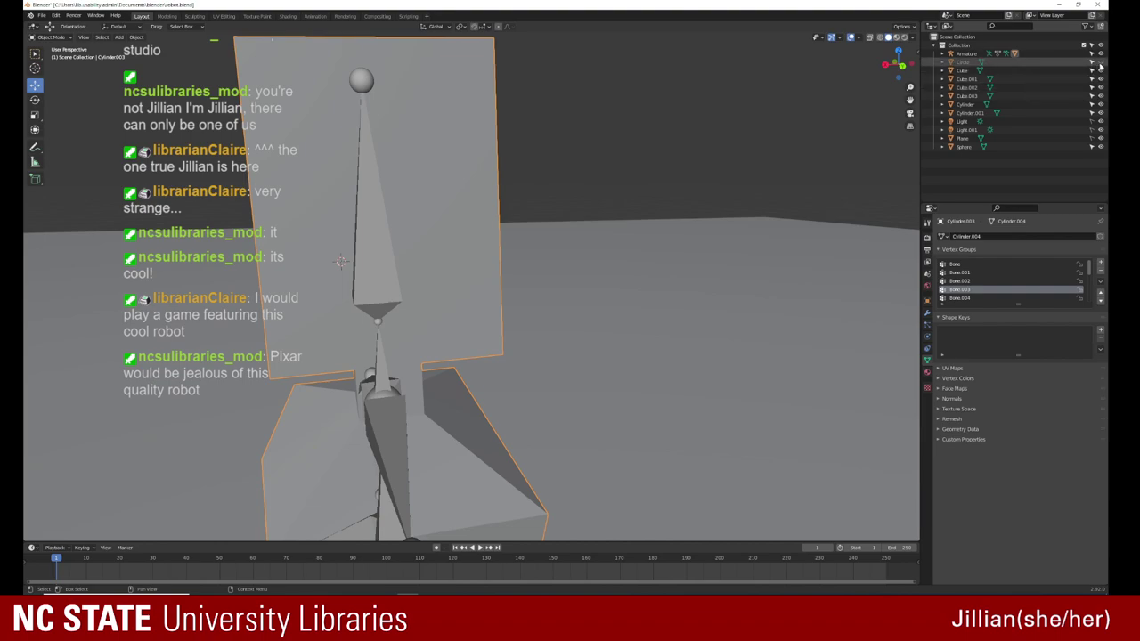
left_click(1100, 64)
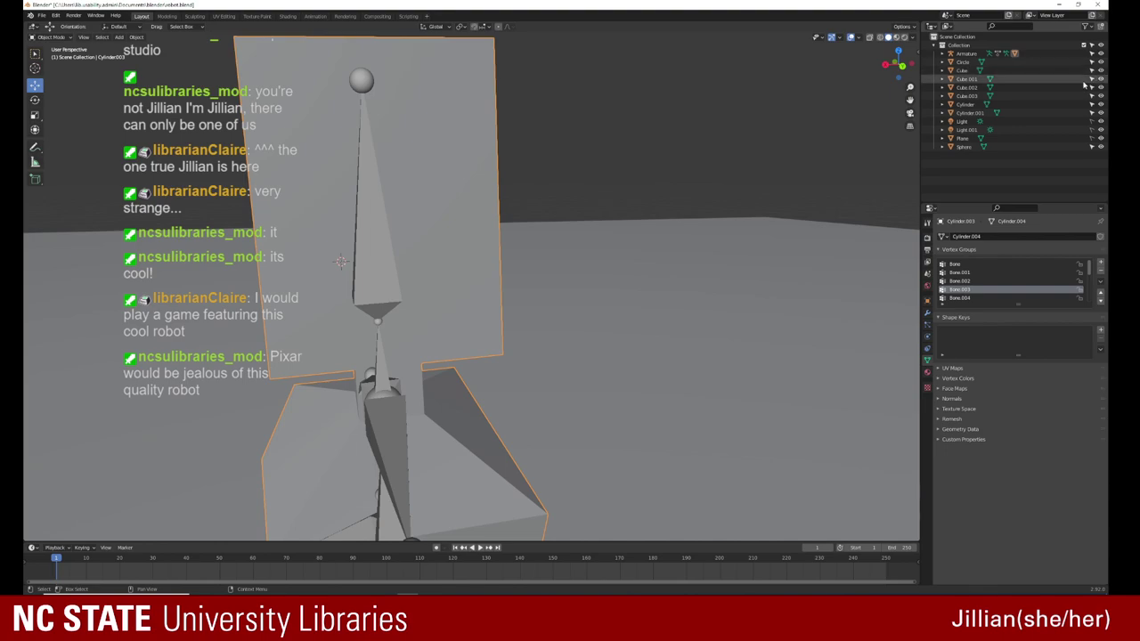
Step: Select the large head panel, hide and unhide everything, and enter its Edit Mode
scroll(803, 129, "up", 3)
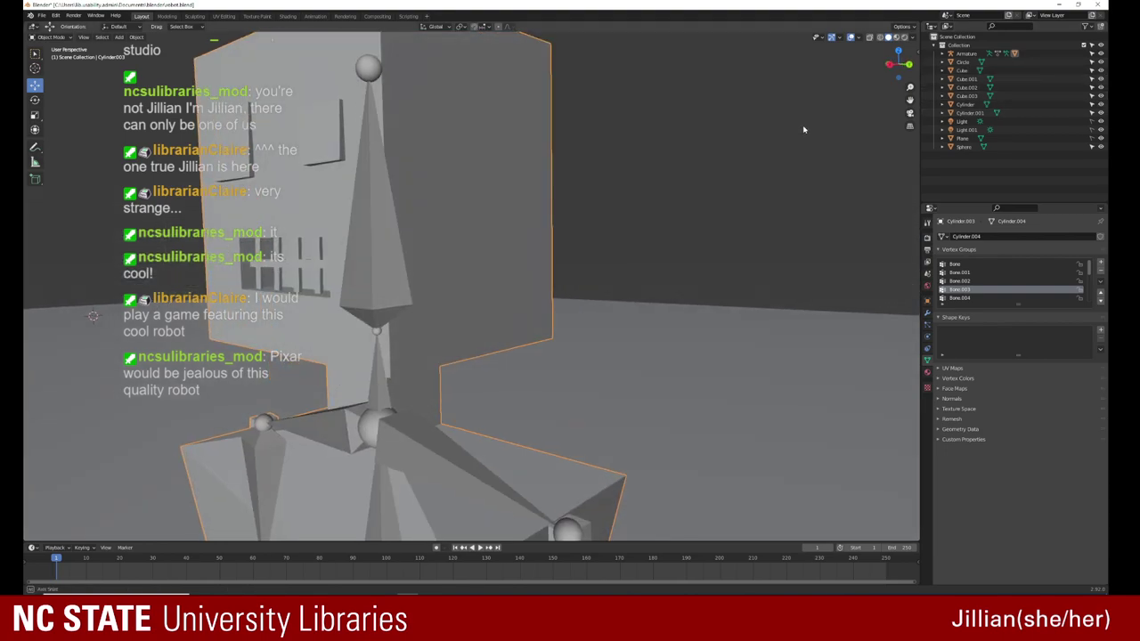
middle_click_drag(803, 129, 721, 161)
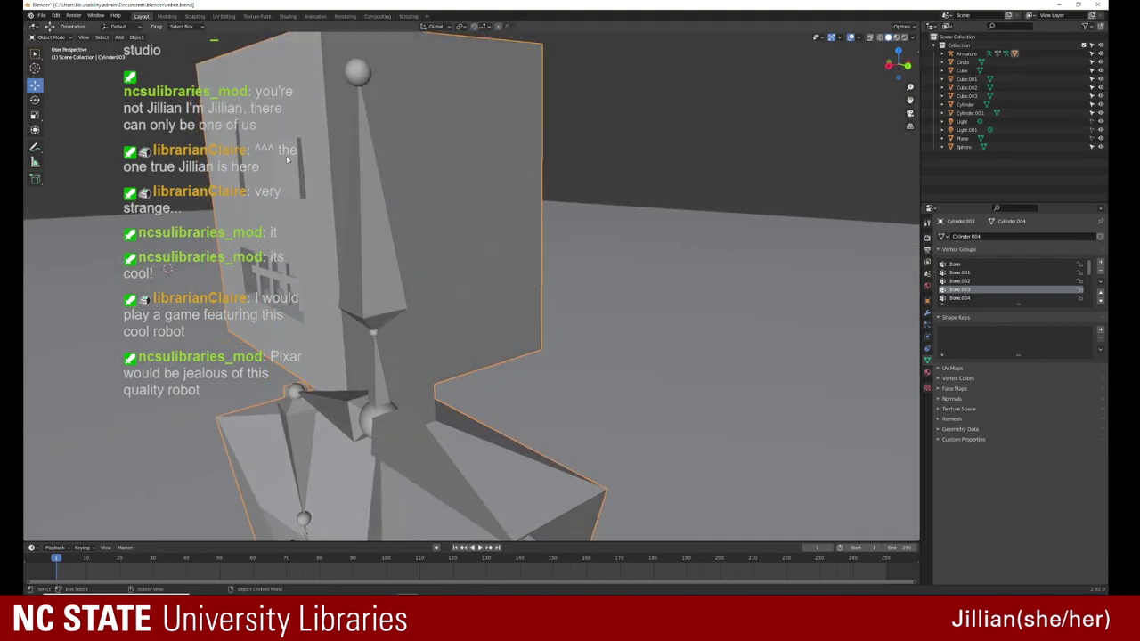
left_click(166, 166)
middle_click_drag(228, 166, 216, 164)
left_click(246, 158)
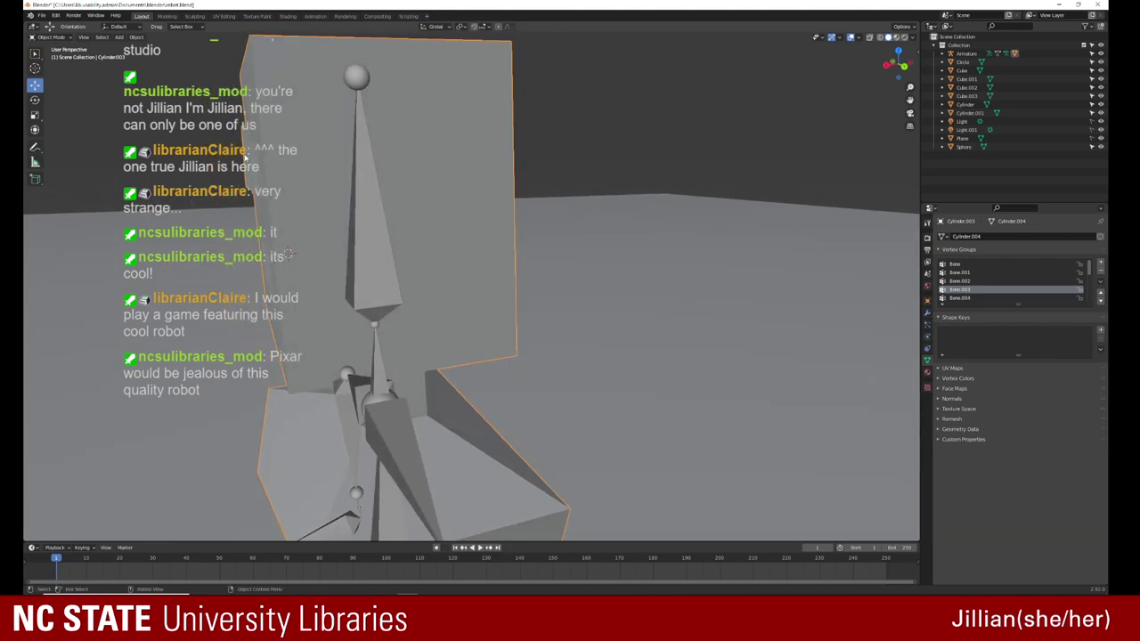
left_click(287, 254, "ctrl")
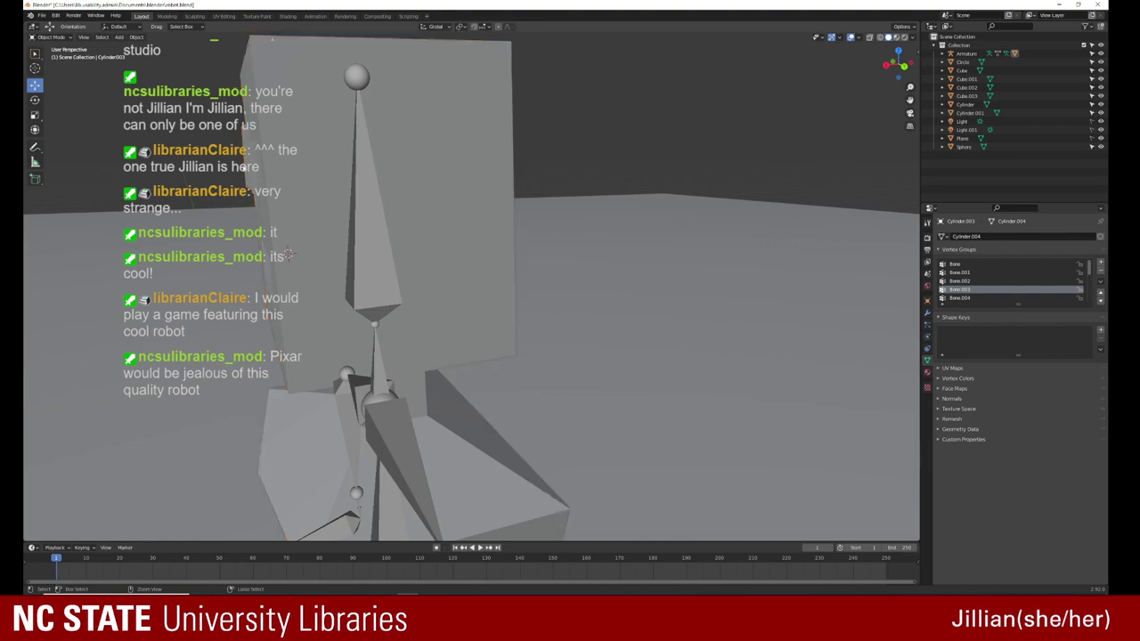
left_click(287, 255, "ctrl")
left_click(287, 255, "ctrl")
left_click(288, 255, "ctrl")
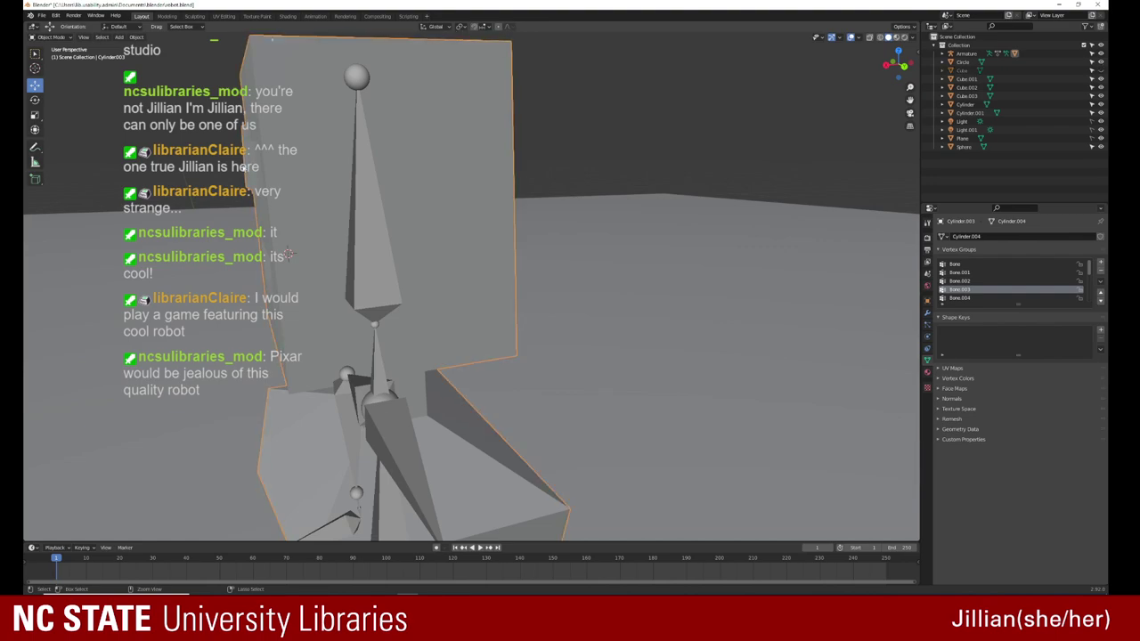
key("h")
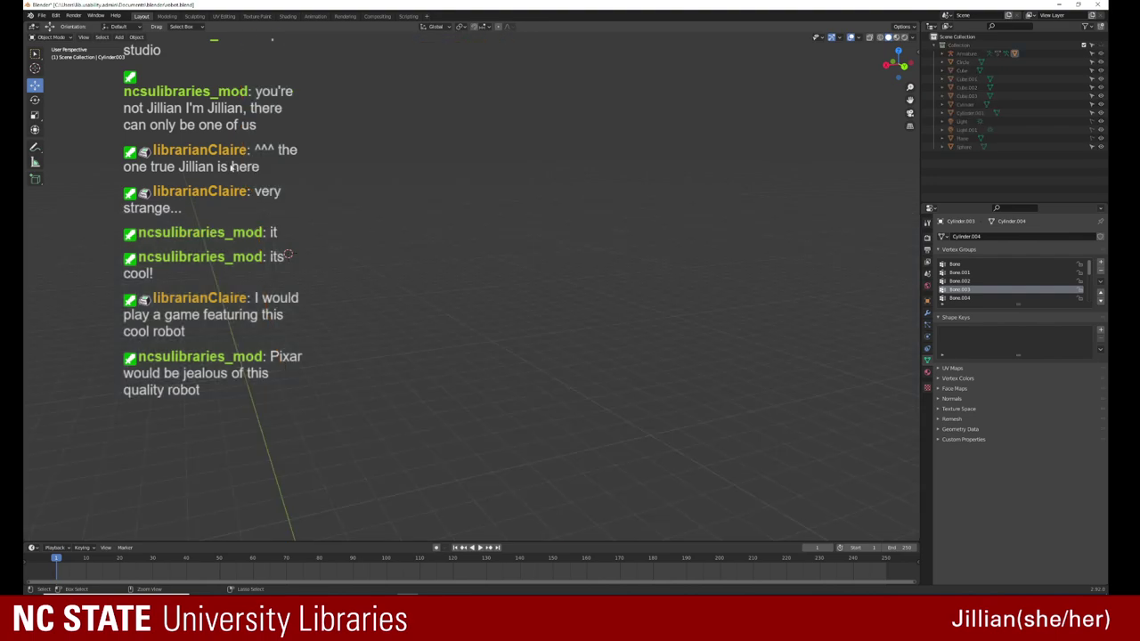
key("alt+h")
key("Tab")
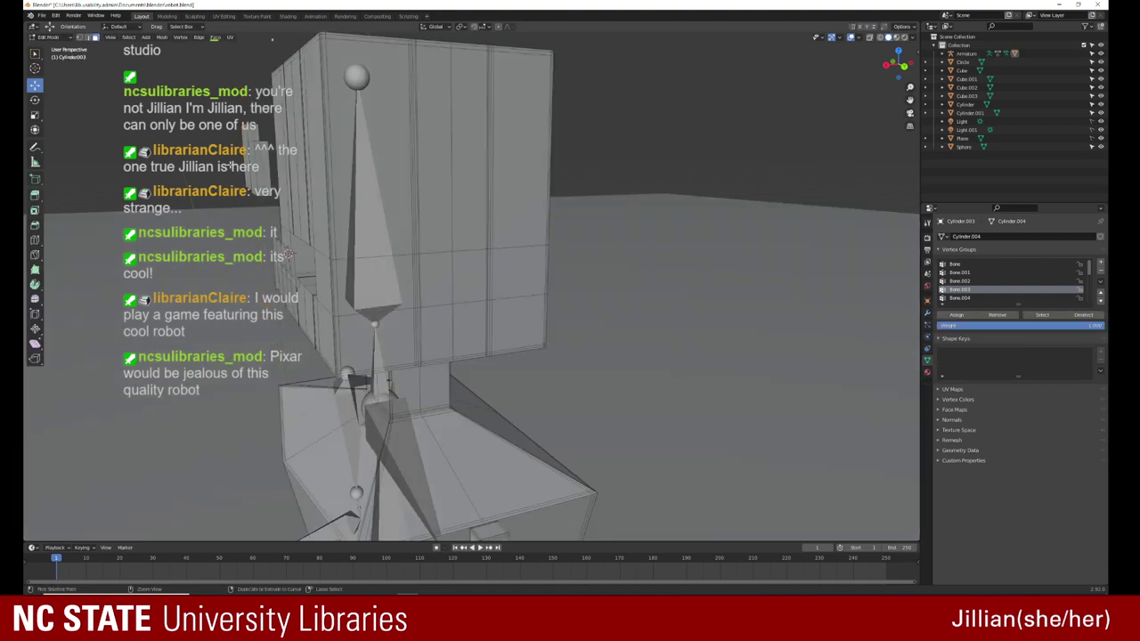
Step: Box-select the eye and mouth faces in wireframe from the back view
key("s")
left_click(288, 252)
middle_click_drag(288, 253, 409, 258)
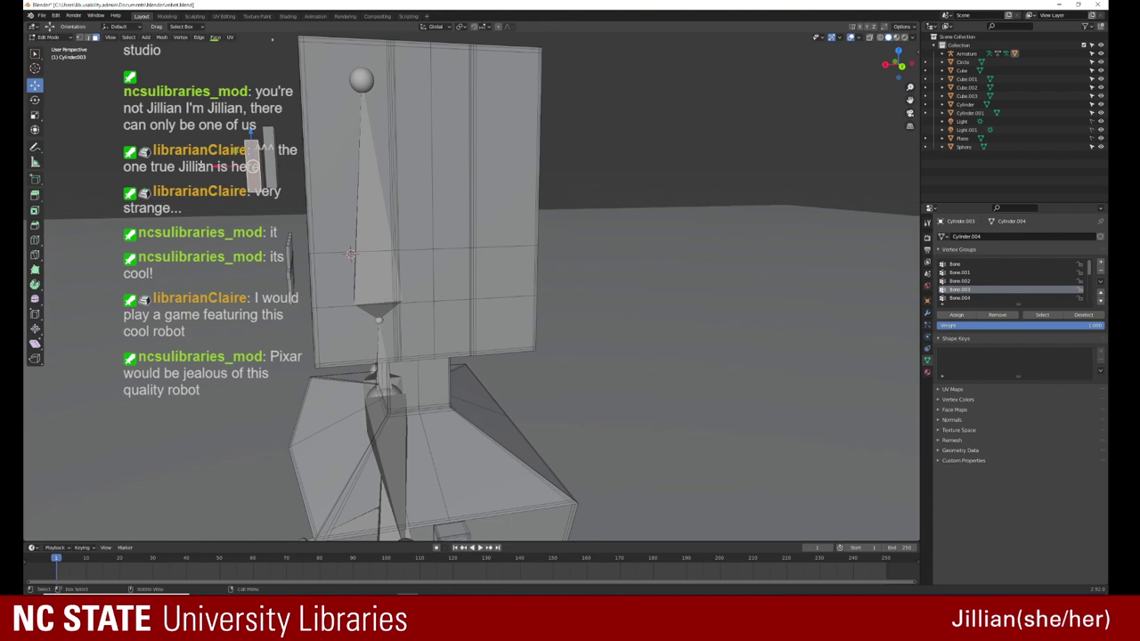
left_click(879, 37)
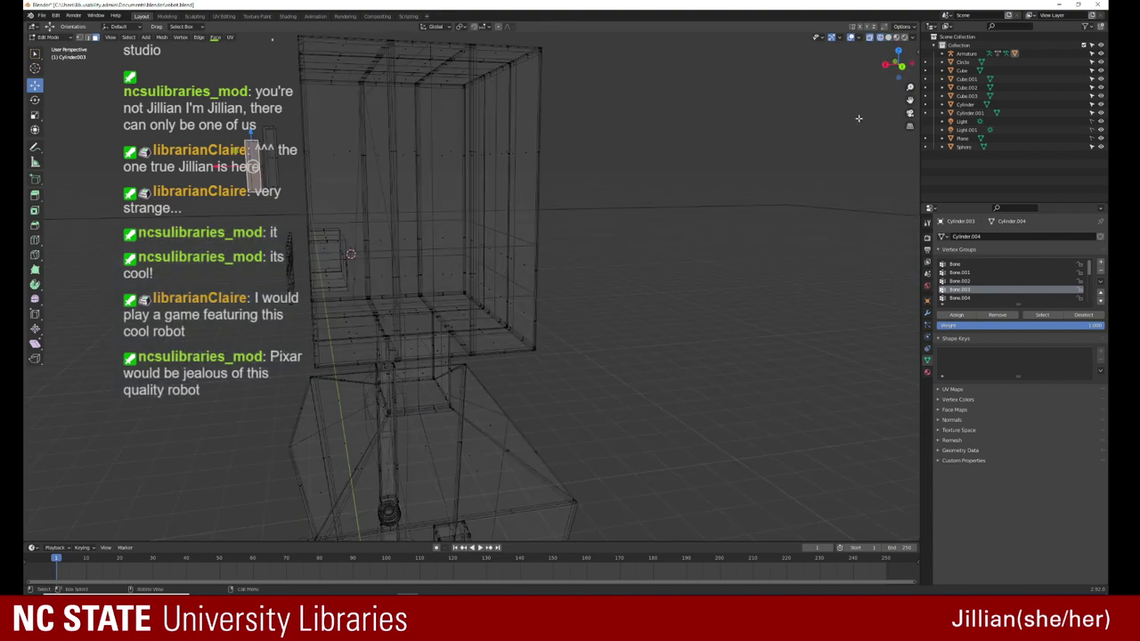
left_click(900, 79)
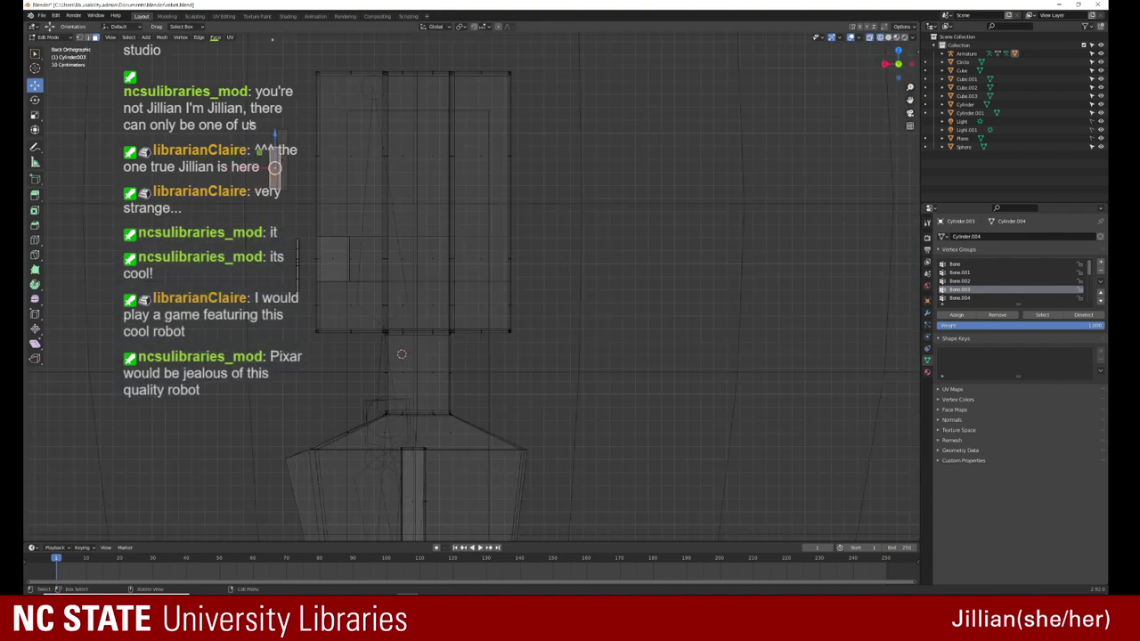
mouse_move(244, 118)
left_mouse_down()
mouse_move(289, 199)
mouse_move(303, 310)
left_mouse_up()
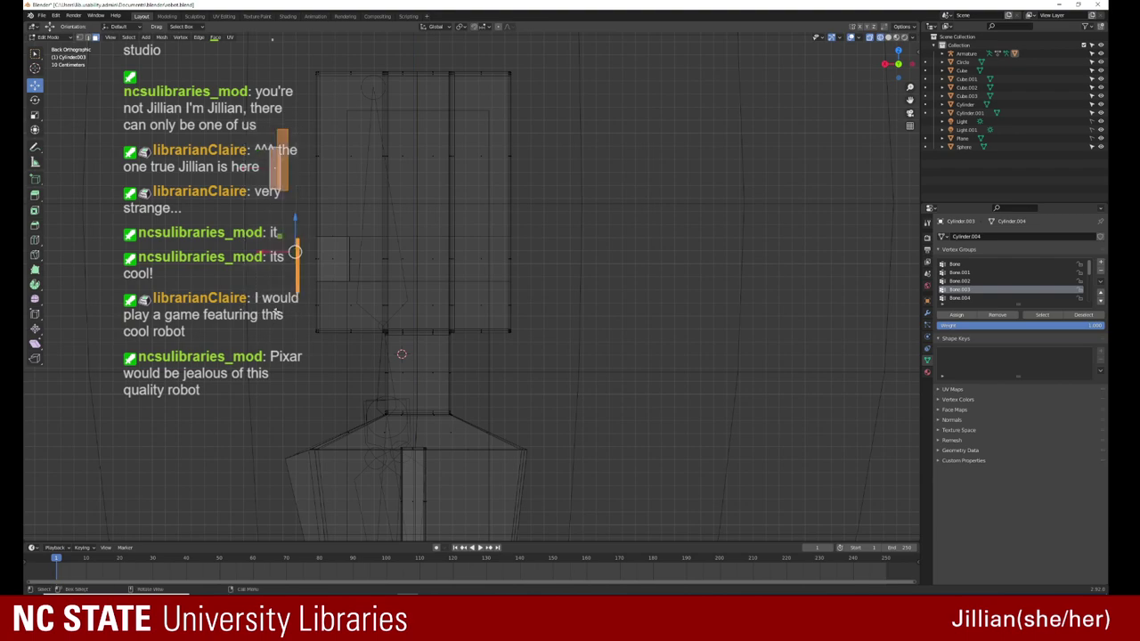
Step: Separate the selected faces into their own object and return to Object Mode
middle_click_drag(242, 256, 261, 147)
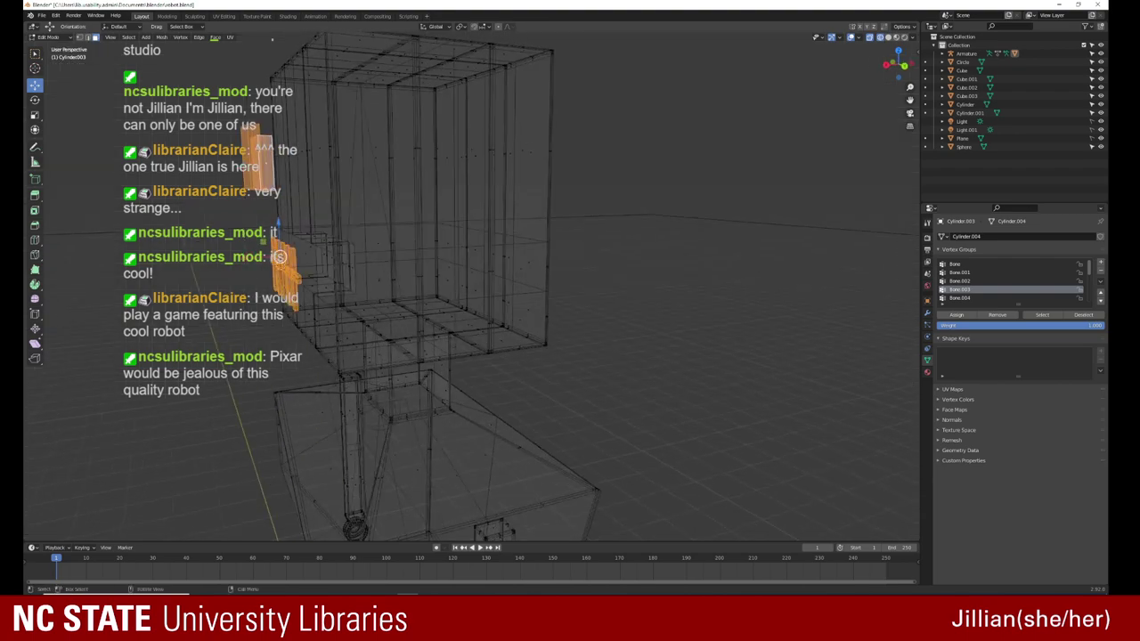
right_click(261, 147)
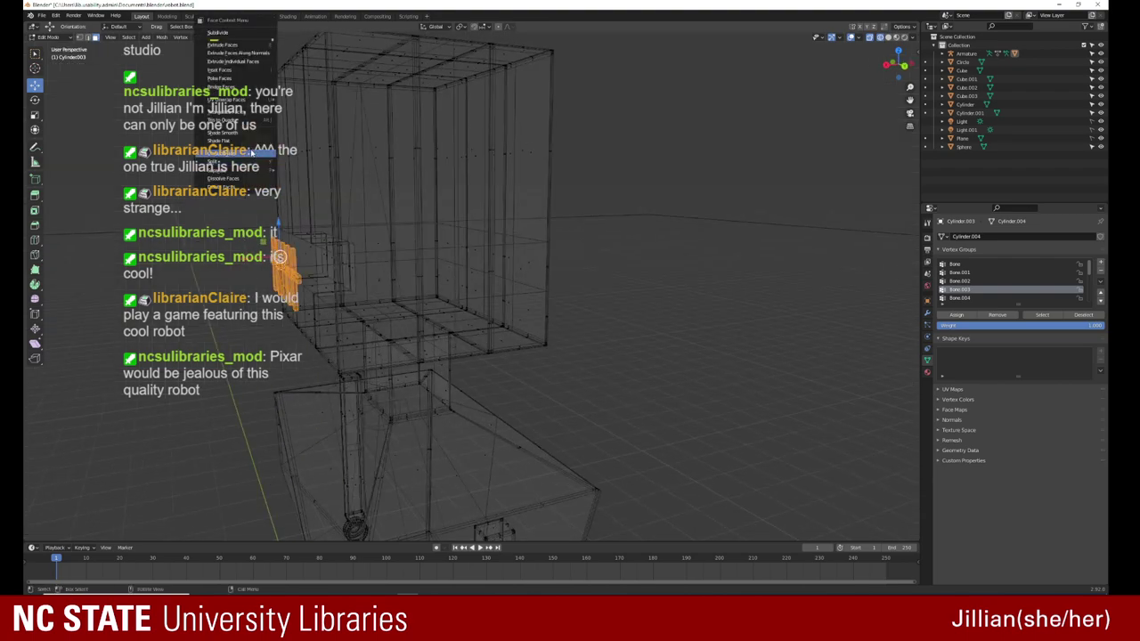
mouse_move(233, 170)
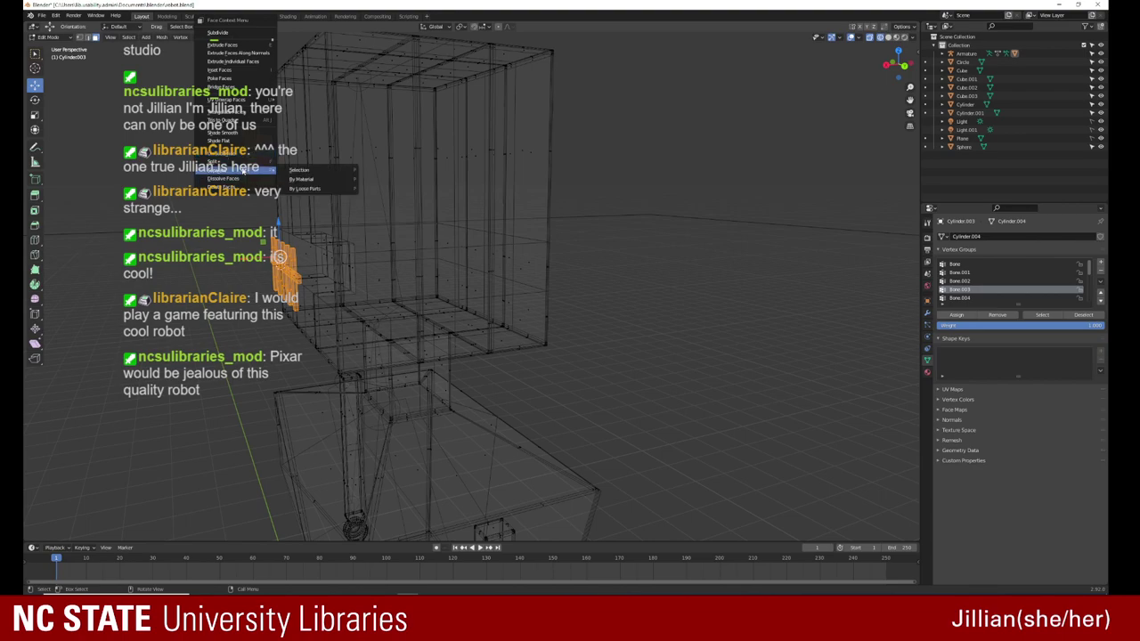
left_click(301, 171)
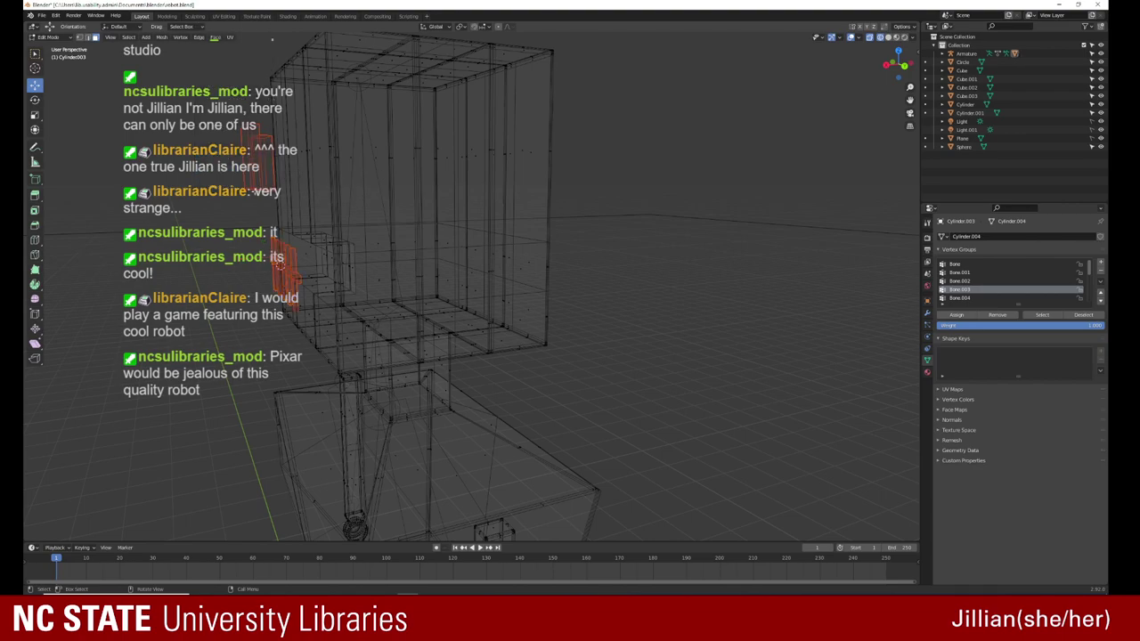
middle_click_drag(241, 206, 247, 214)
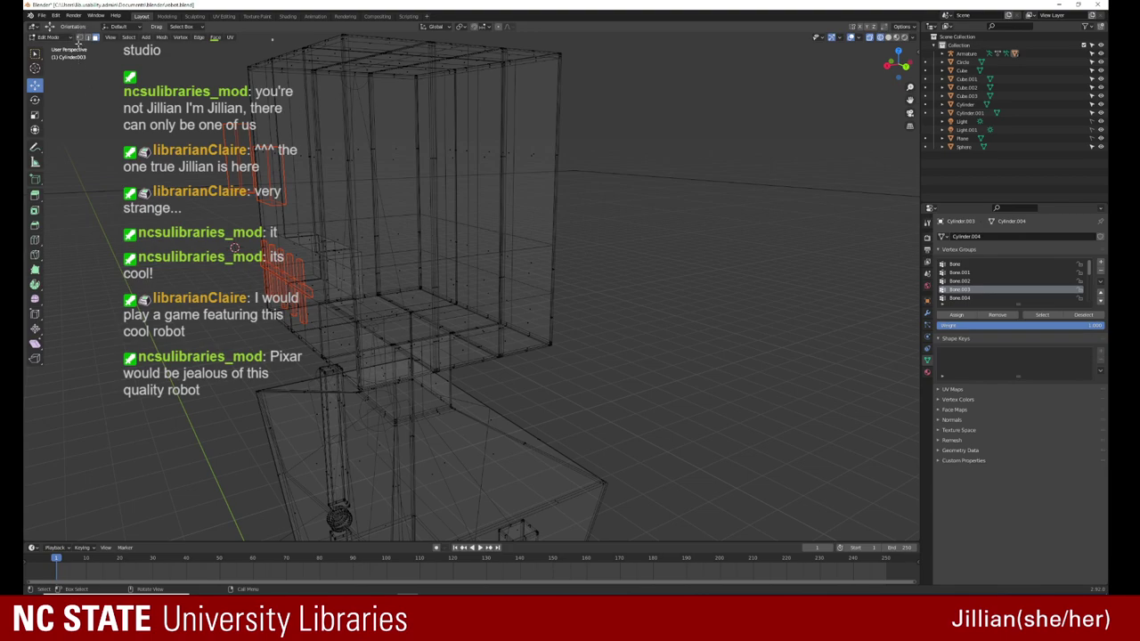
key("Tab")
Step: In solid shading, parent the separated face piece and back panel with Parent > Object
left_click(142, 92)
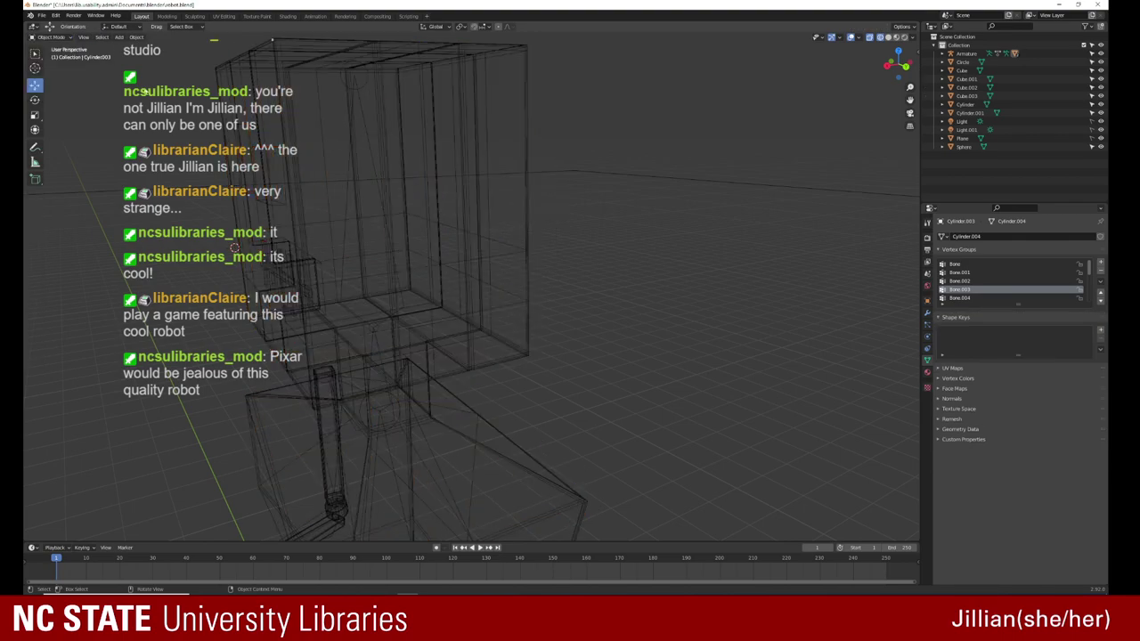
left_click(891, 38)
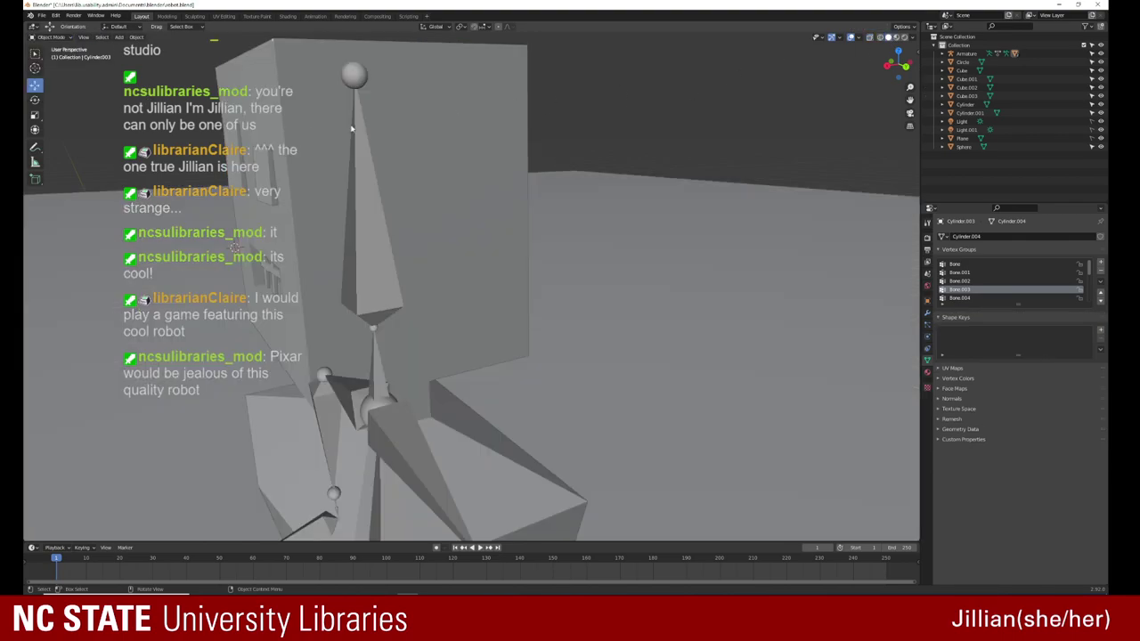
left_click(230, 163)
middle_click_drag(233, 165, 309, 171)
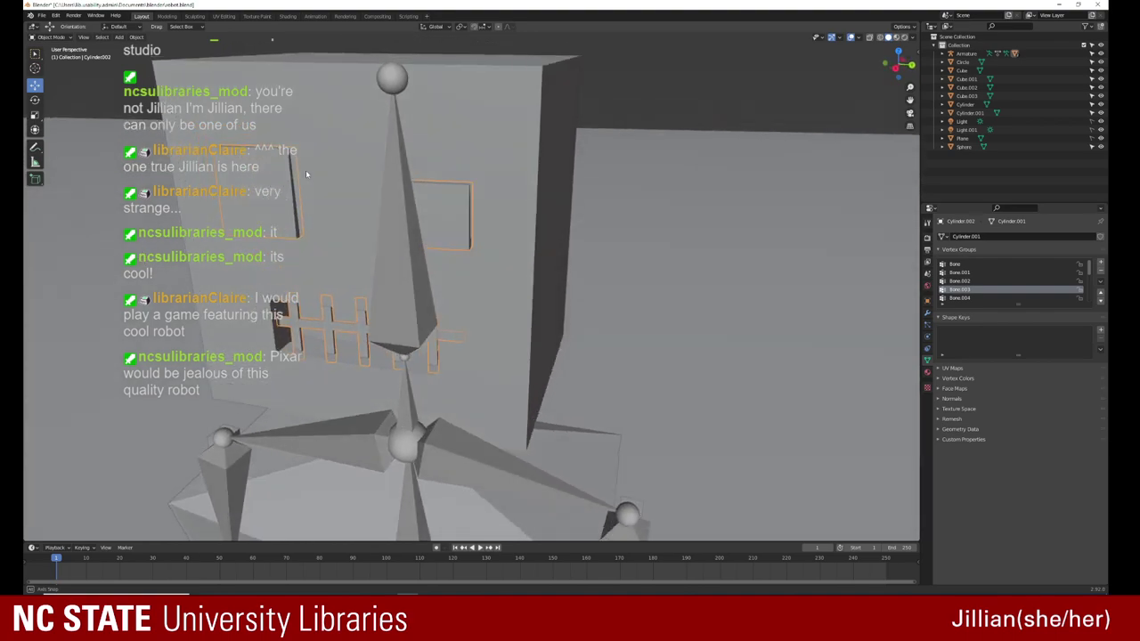
left_click(323, 111)
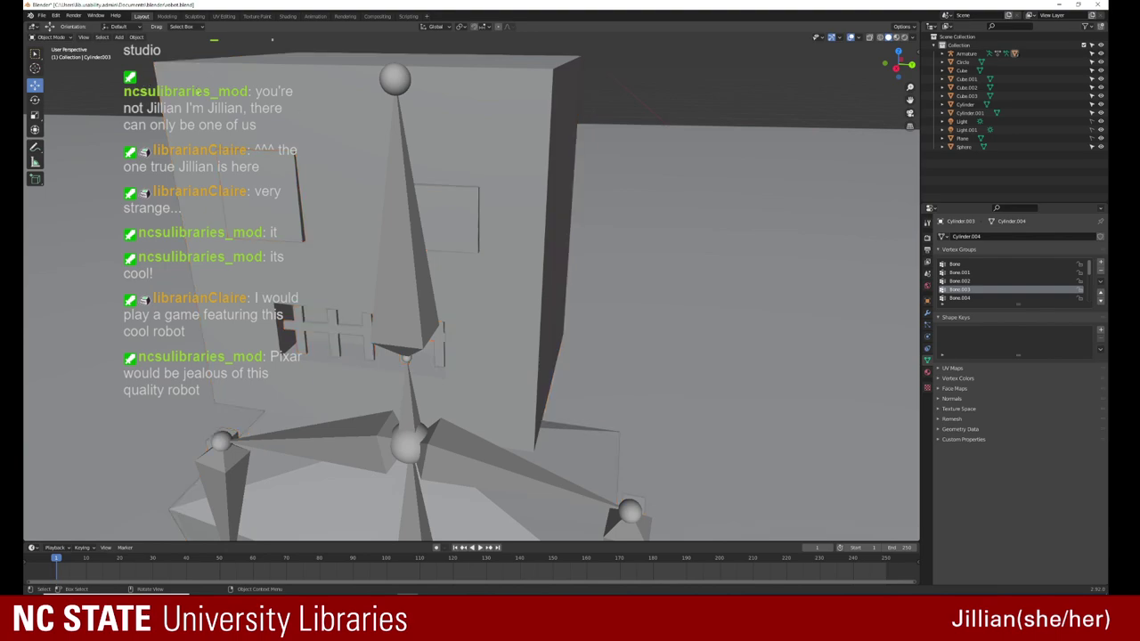
left_click(242, 168, "shift")
right_click(245, 169)
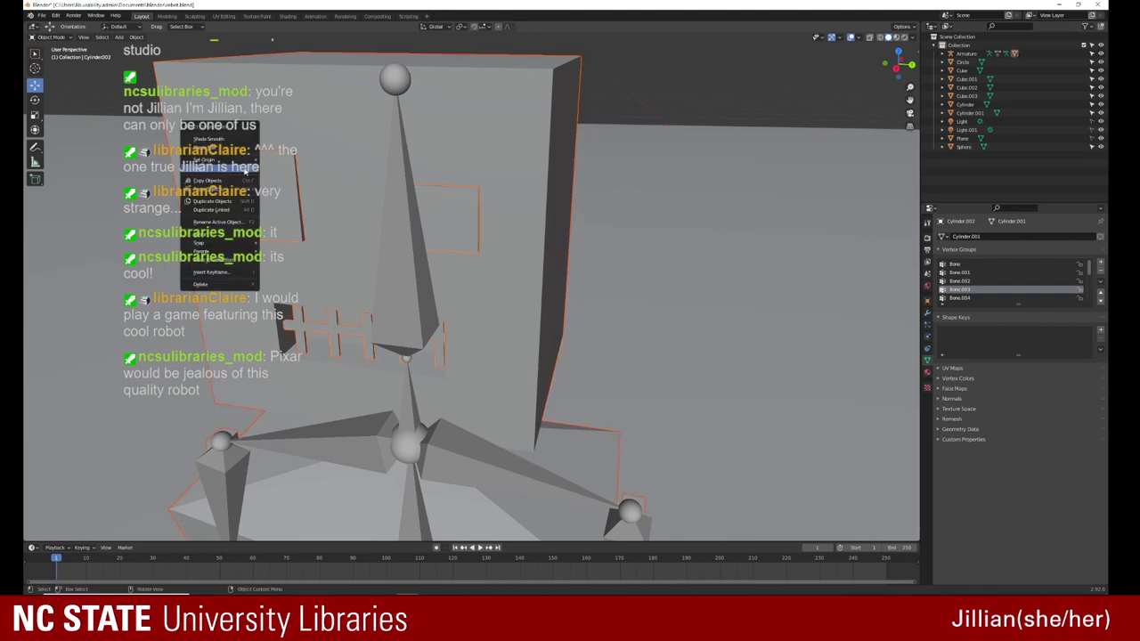
mouse_move(223, 251)
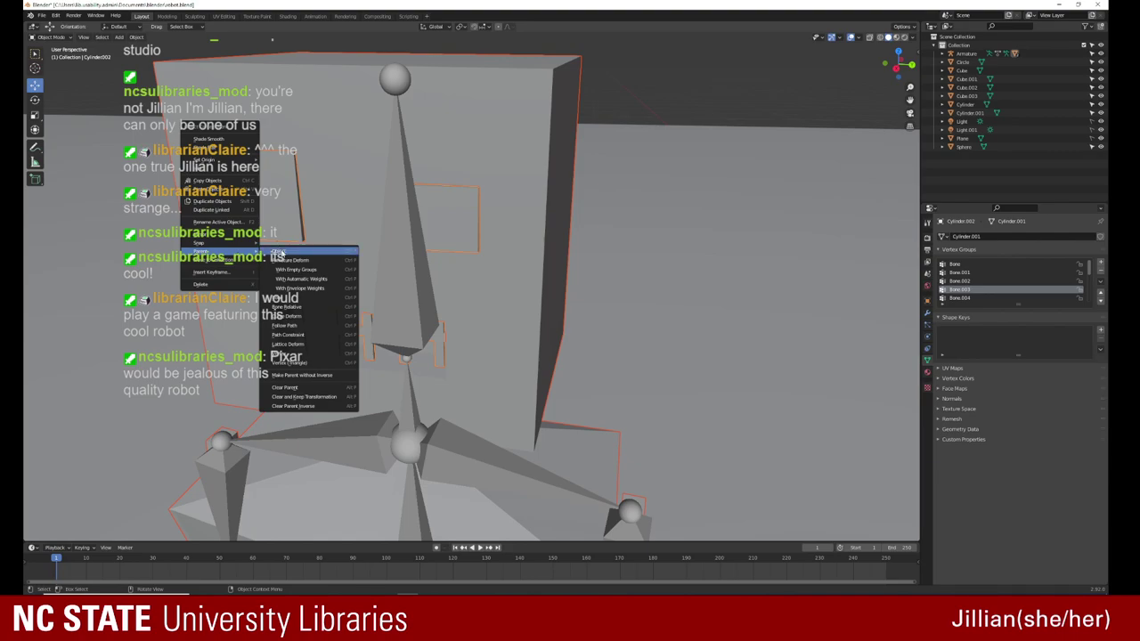
left_click(282, 253)
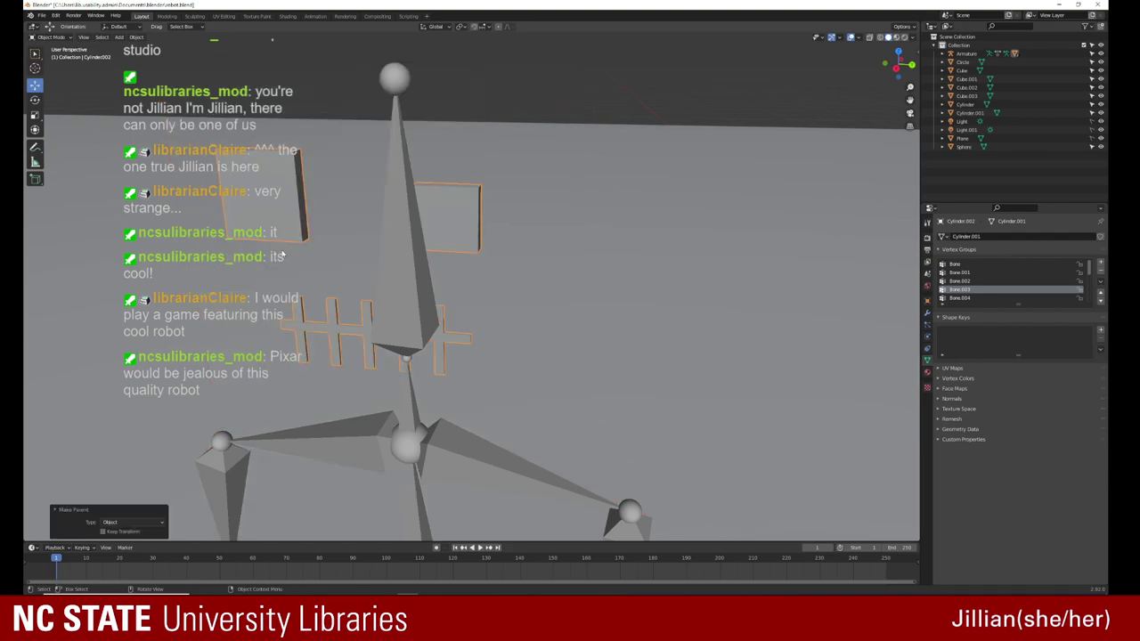
Step: Unhide the head cube and parent the face pieces to it as Object
middle_click_drag(228, 219, 188, 207)
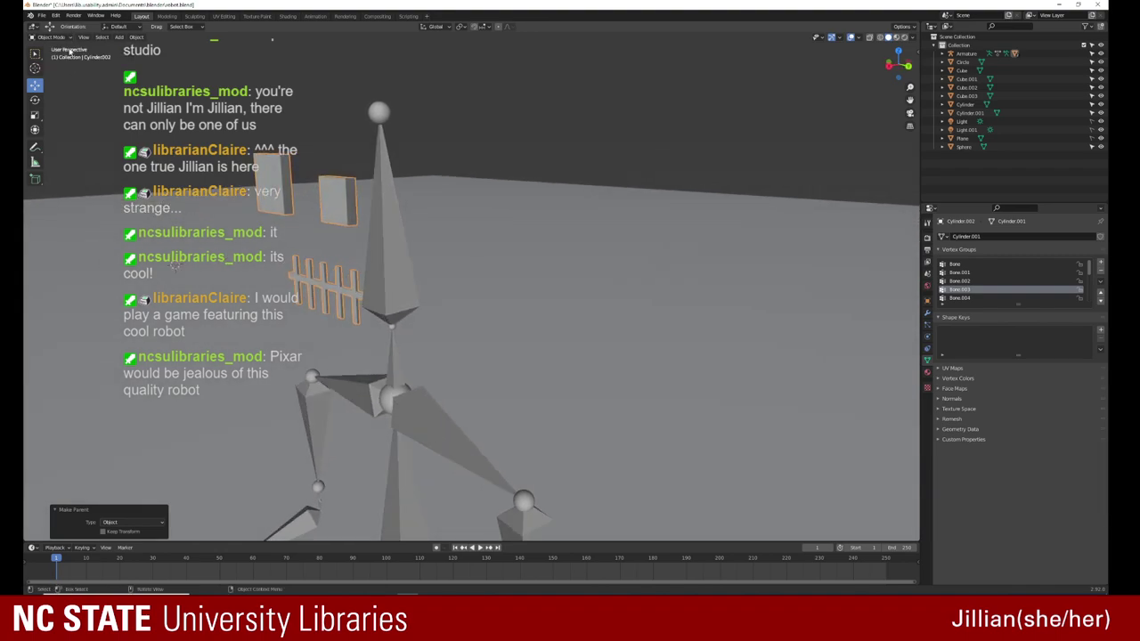
key("alt+h")
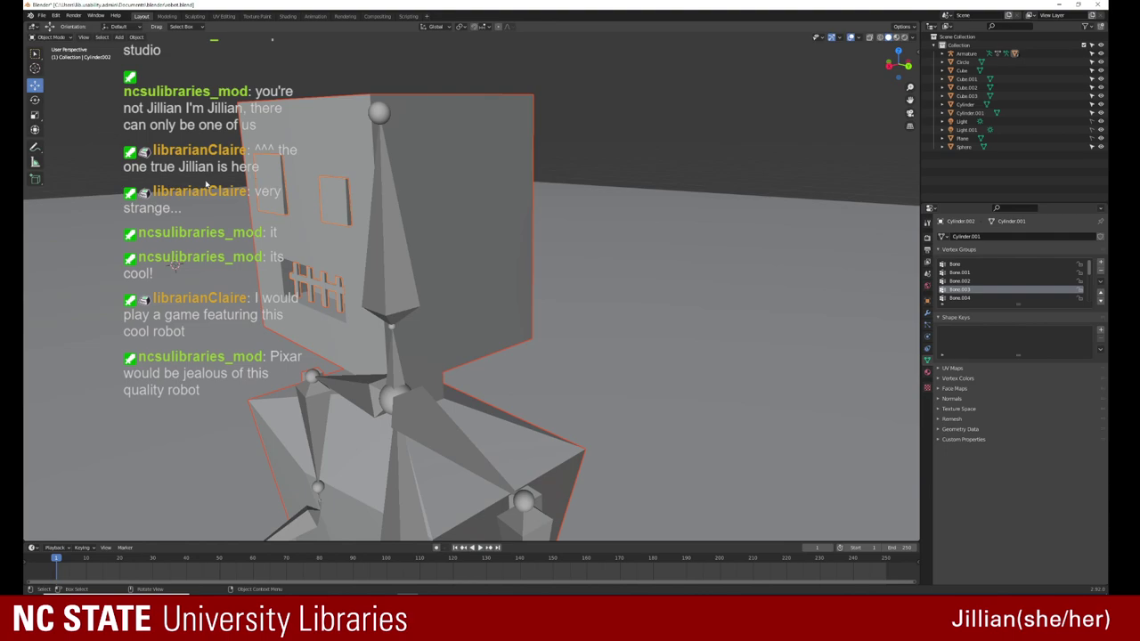
middle_click_drag(206, 185, 189, 182)
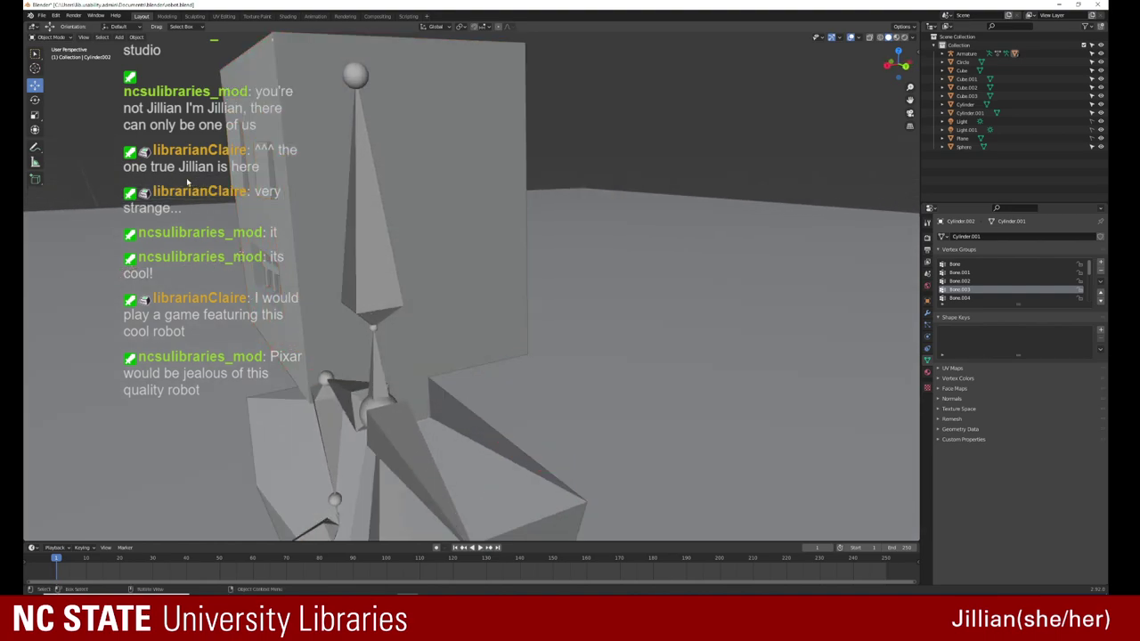
left_click(236, 158)
mouse_move(222, 128)
middle_mouse_down()
mouse_move(305, 173)
mouse_move(361, 168)
mouse_move(306, 169)
mouse_move(297, 154)
middle_mouse_up()
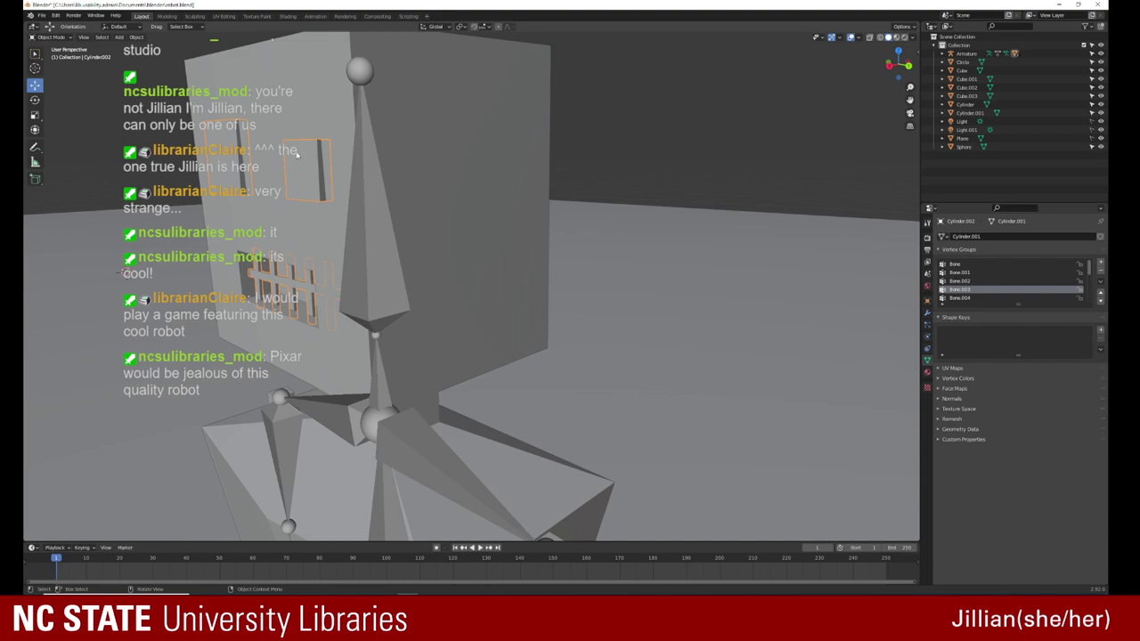
key("shift")
left_click(241, 56, "shift")
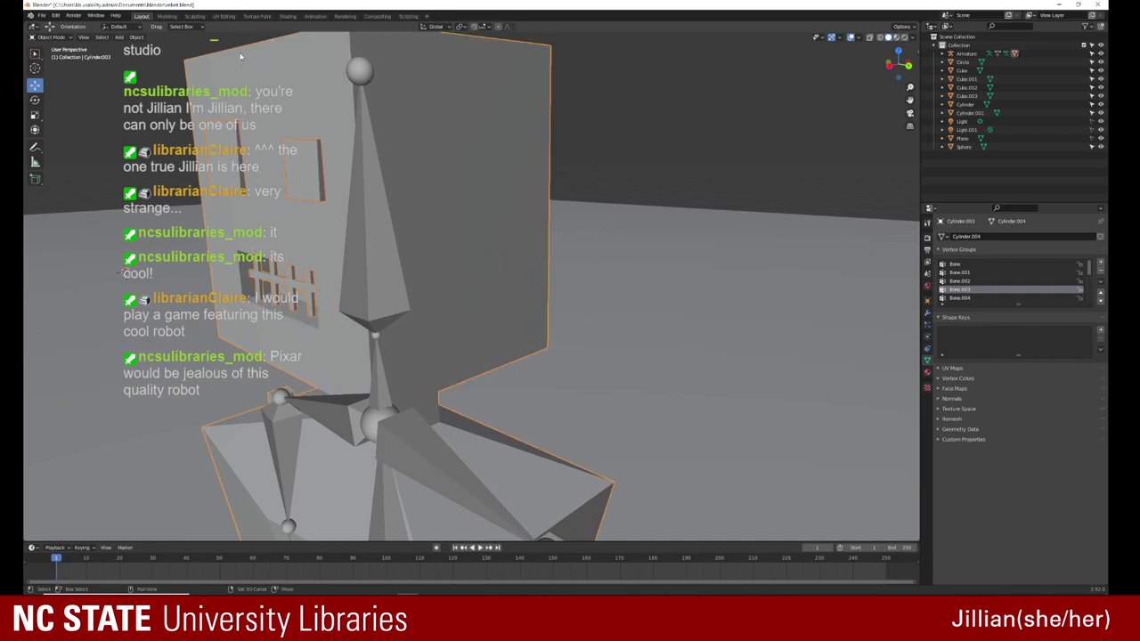
right_click(240, 57)
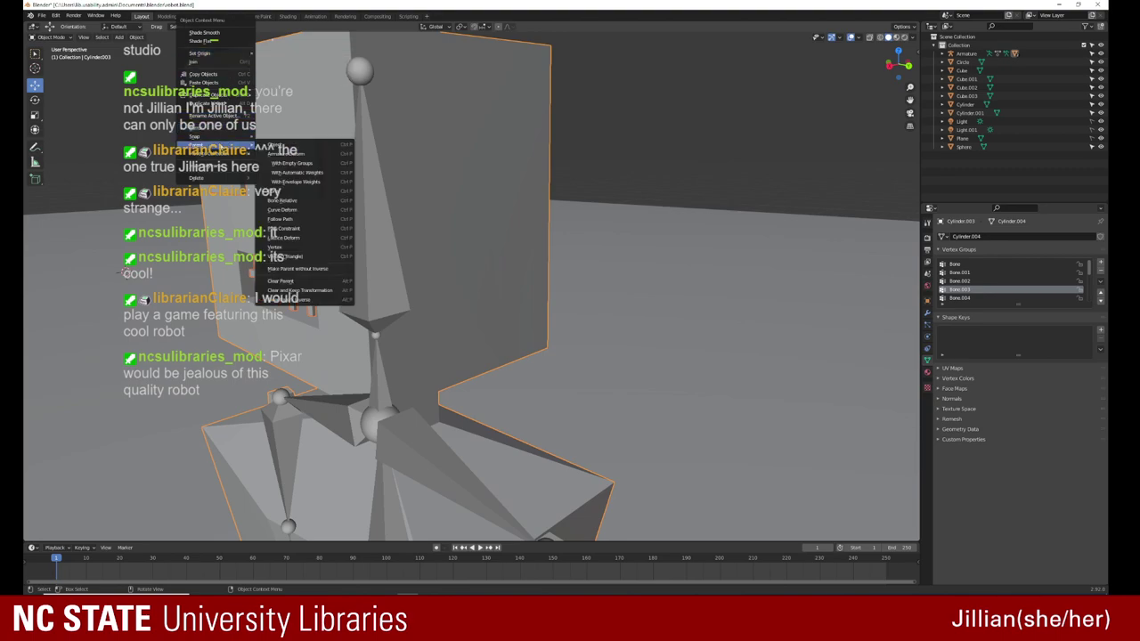
mouse_move(214, 145)
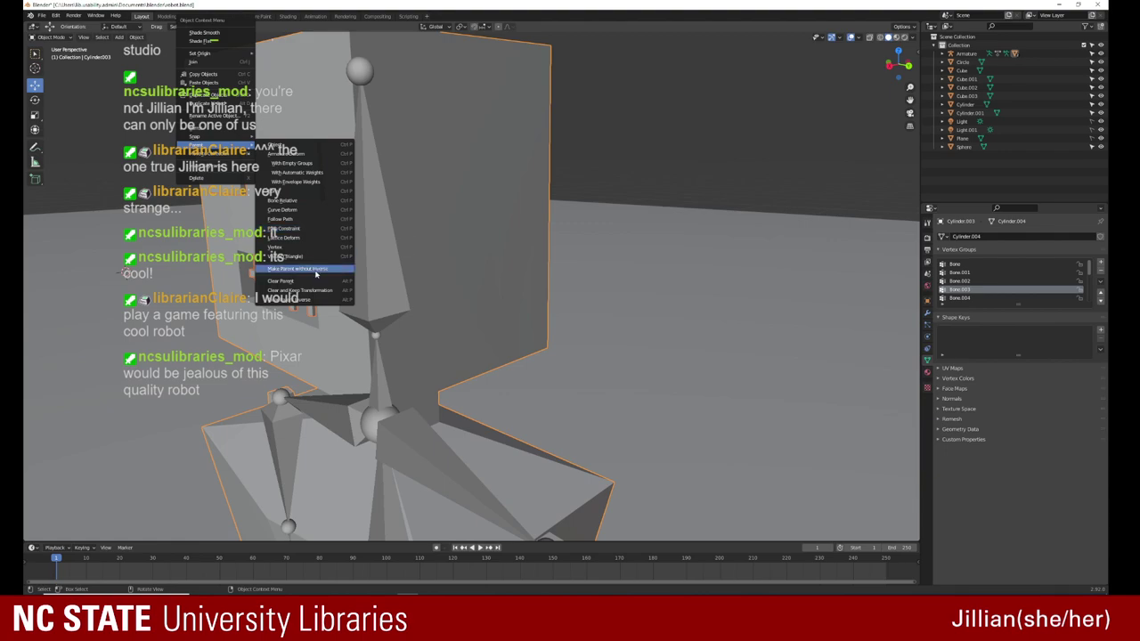
left_click(266, 148)
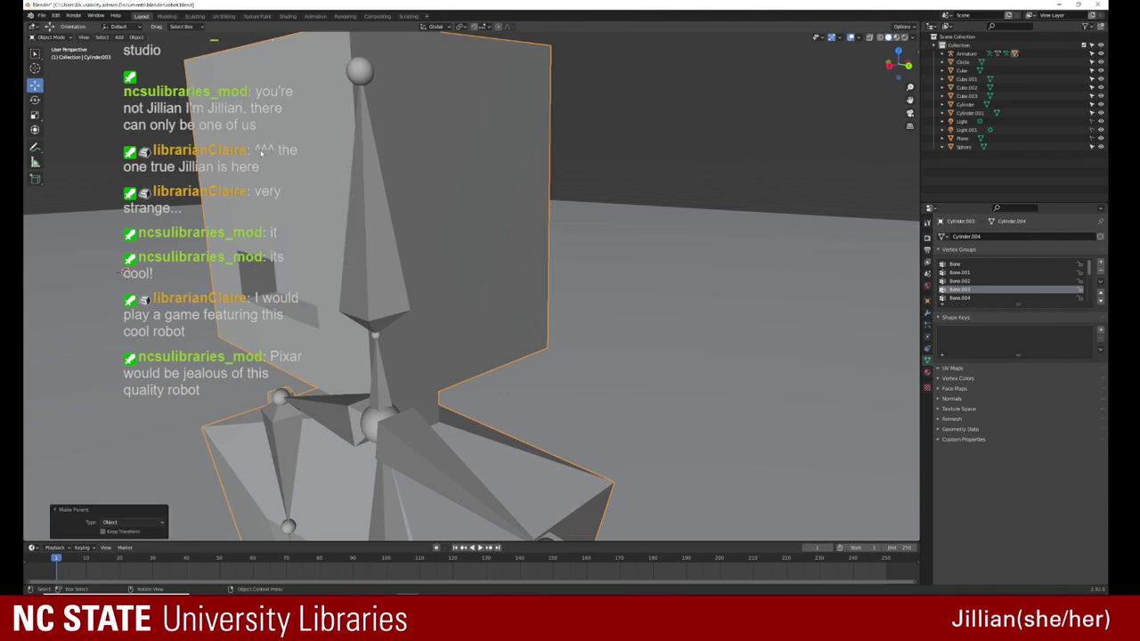
scroll(205, 166, "down", 2)
scroll(223, 178, "down", 2)
scroll(250, 191, "down", 2)
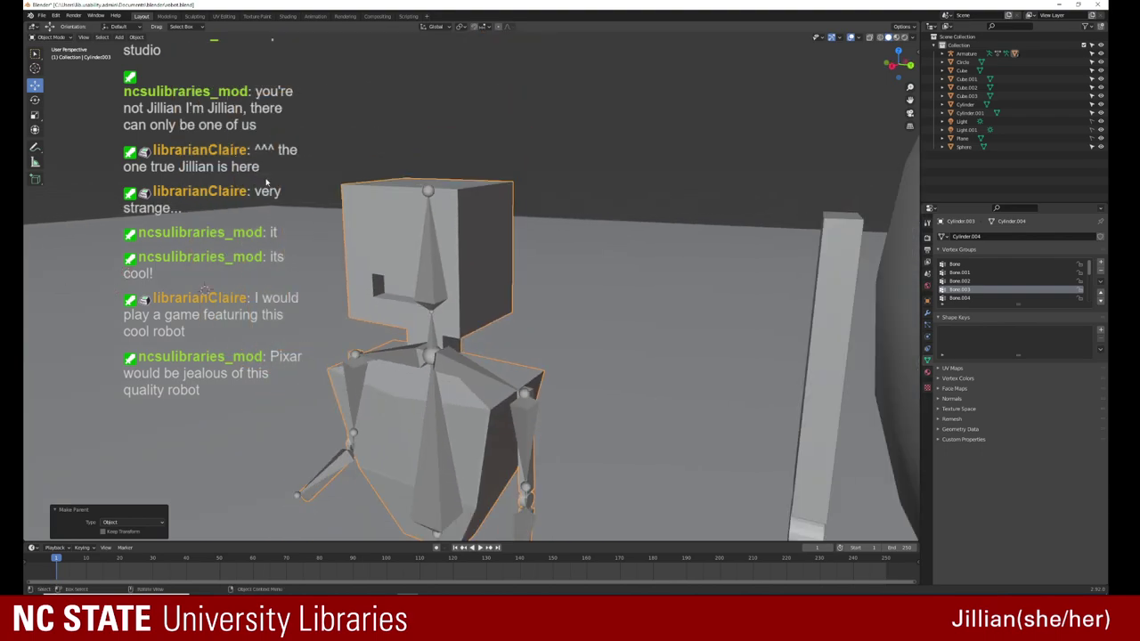
scroll(286, 206, "down", 2)
middle_click_drag(285, 206, 504, 253)
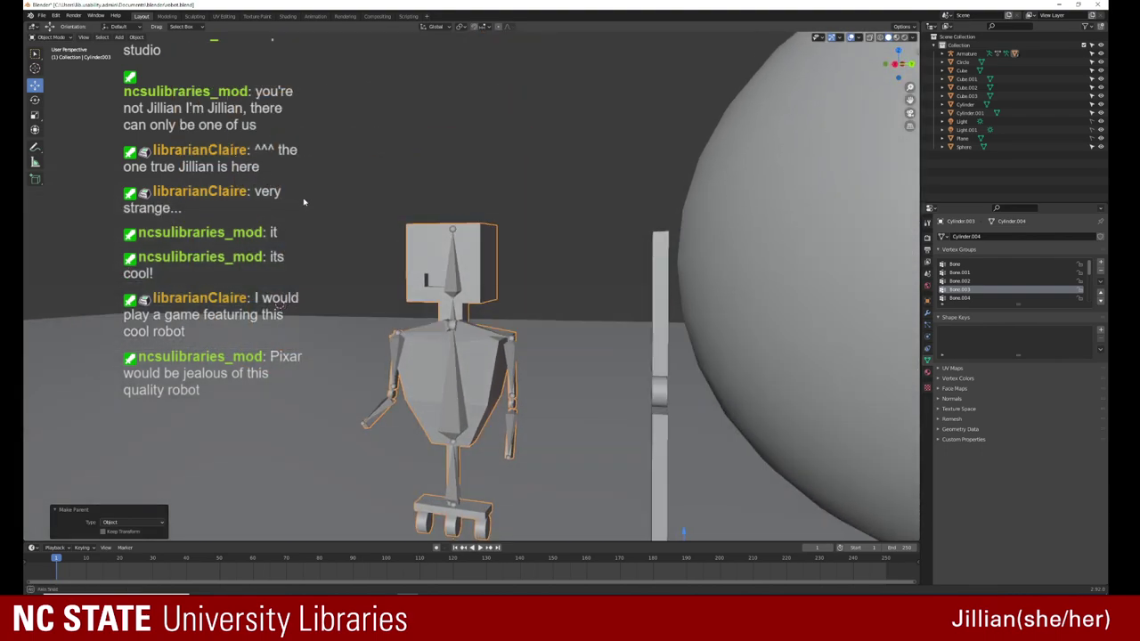
left_click(453, 265)
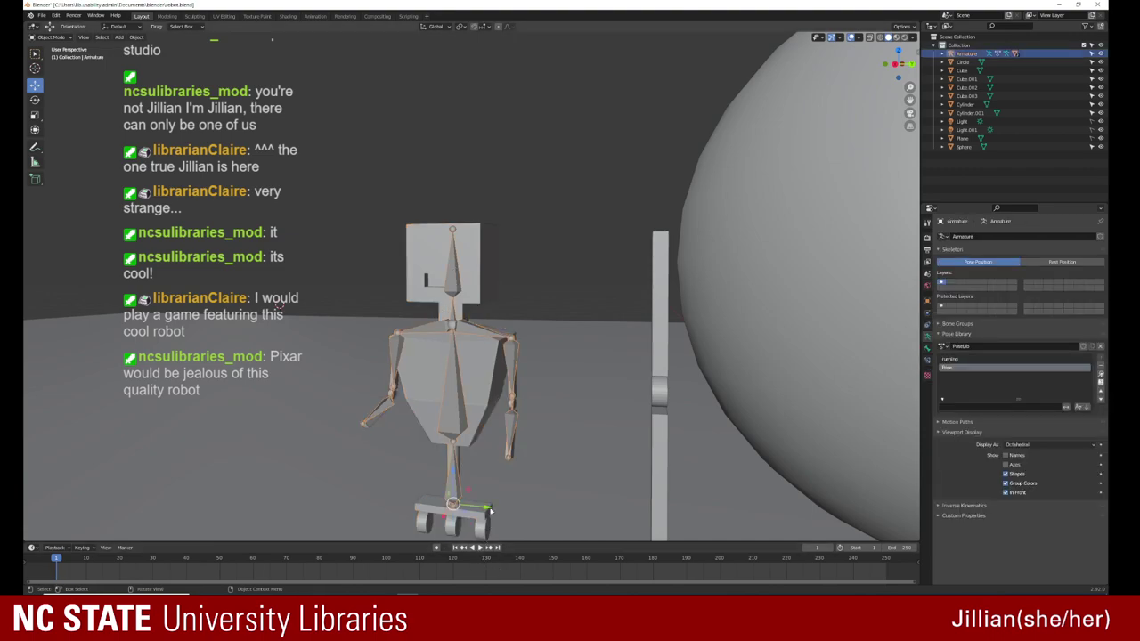
left_click_drag(488, 510, 177, 457)
left_click(176, 457)
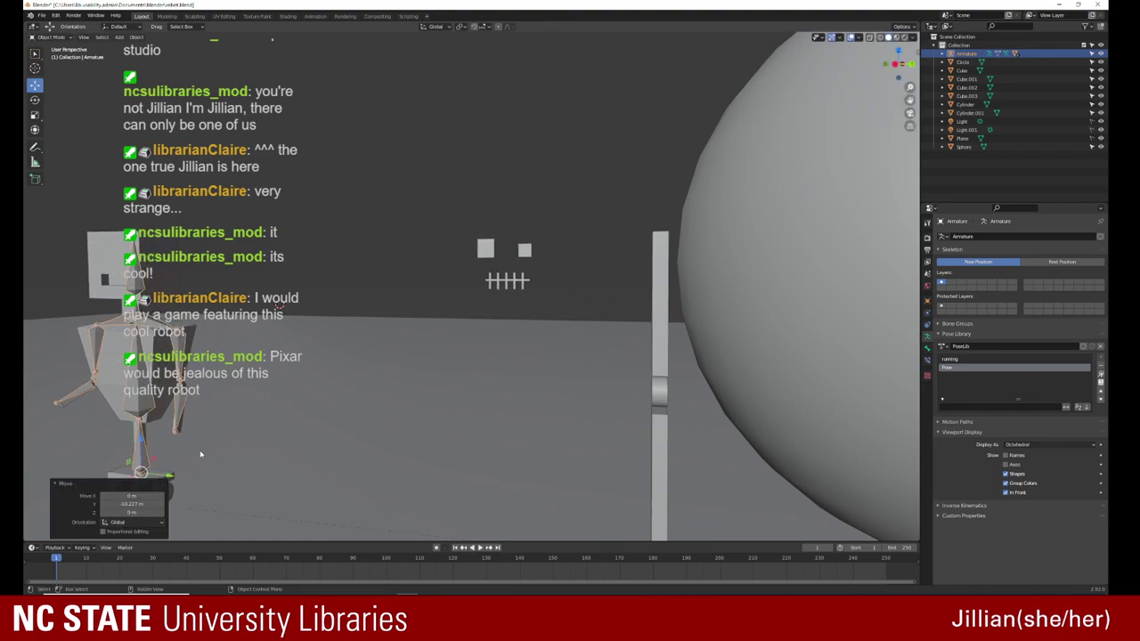
scroll(308, 345, "up", 1)
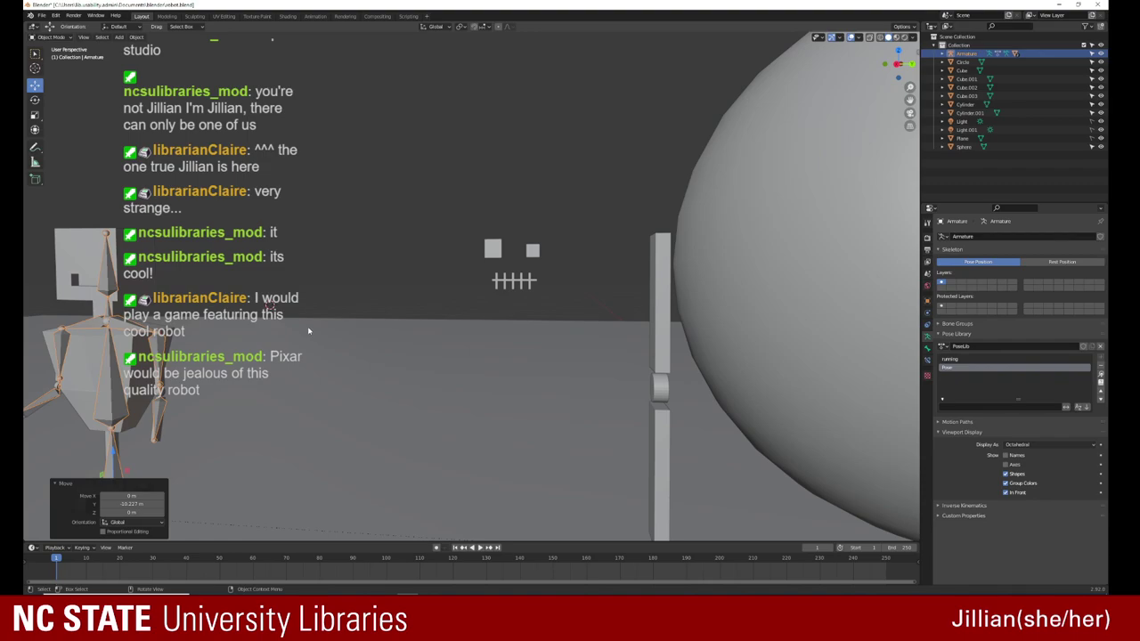
key("ctrl+z")
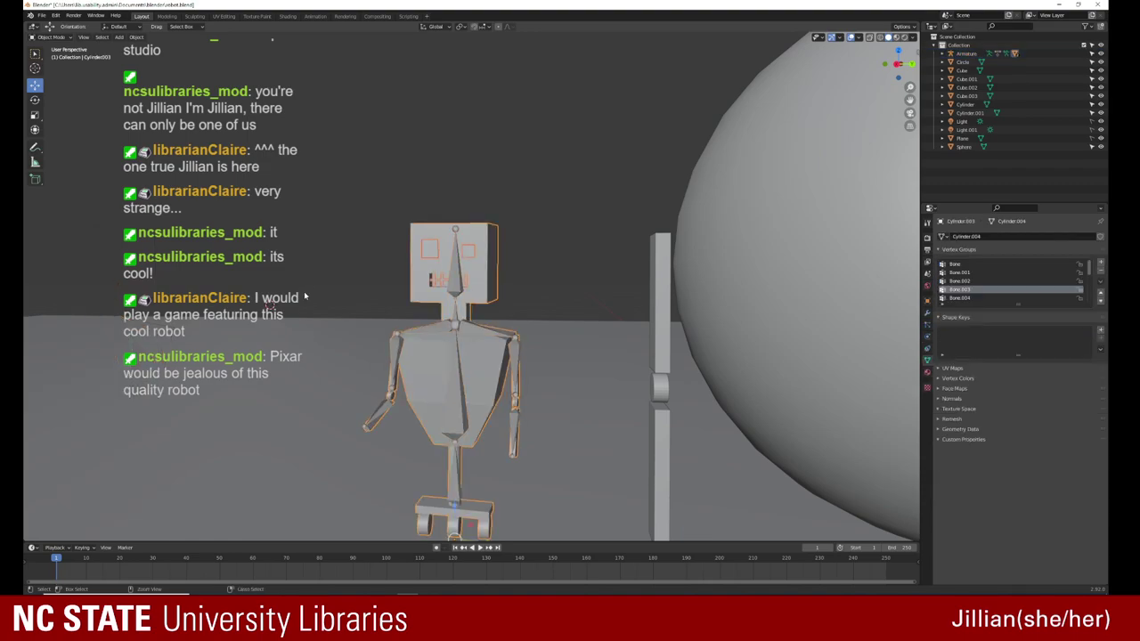
Step: Apply all transforms to the face pieces on the head's side
middle_click_drag(304, 297, 250, 294)
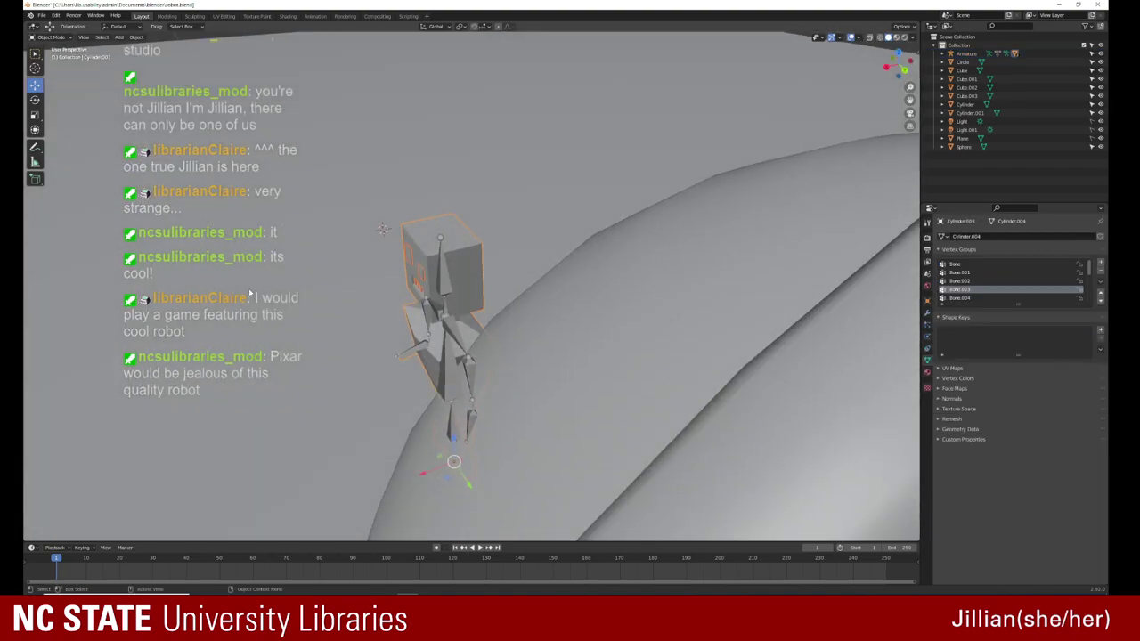
left_click(321, 248)
left_click(408, 257)
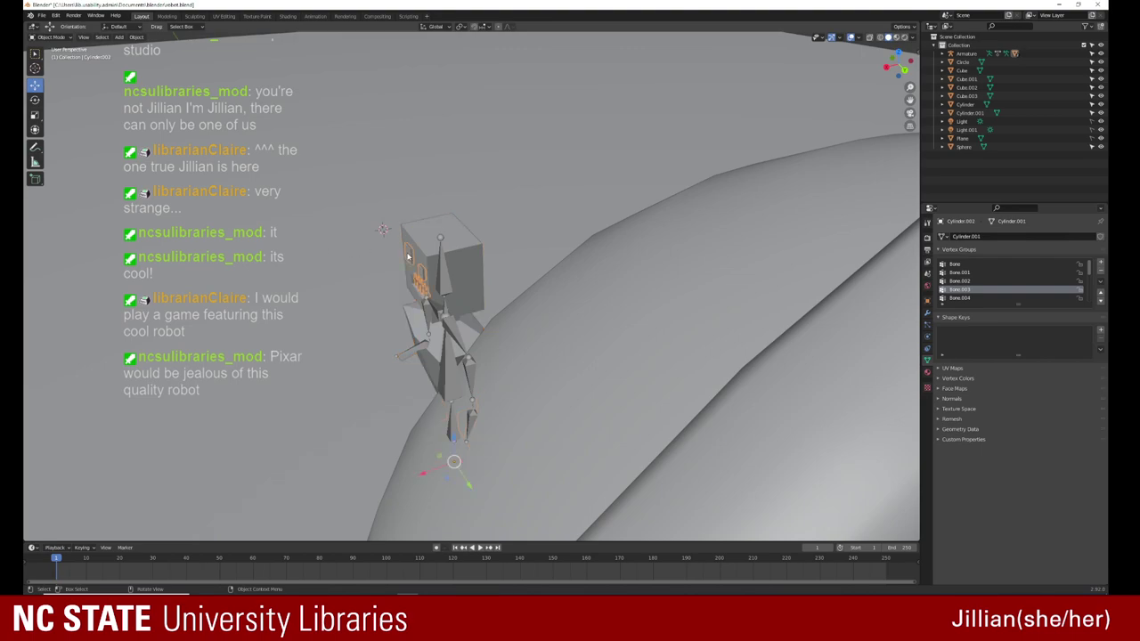
right_click(408, 257)
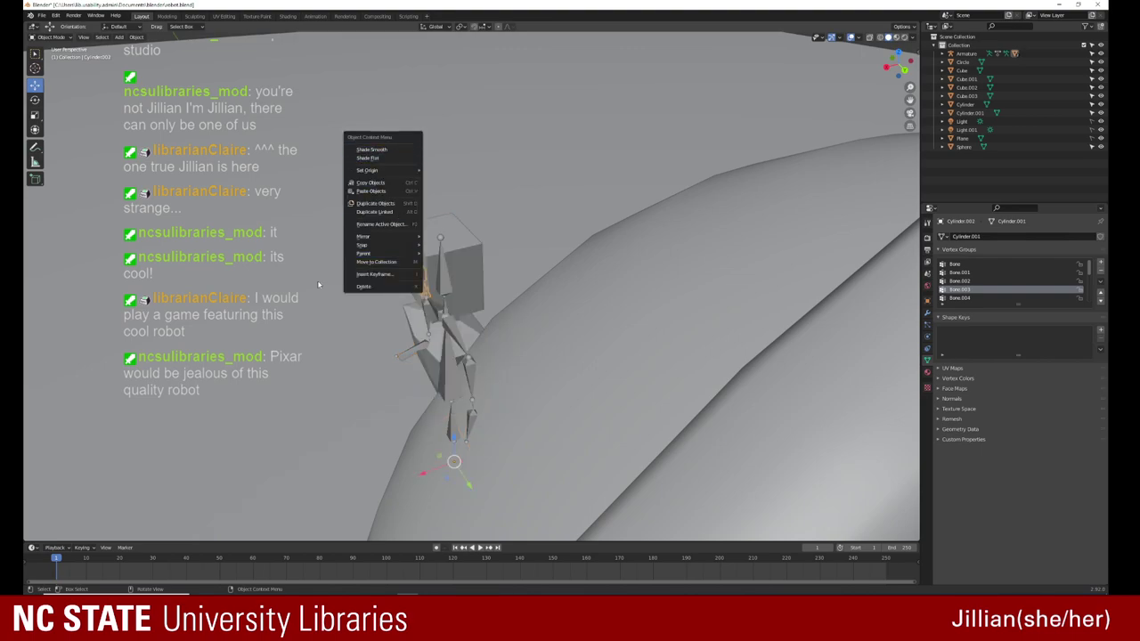
left_click(370, 270)
left_click(407, 257)
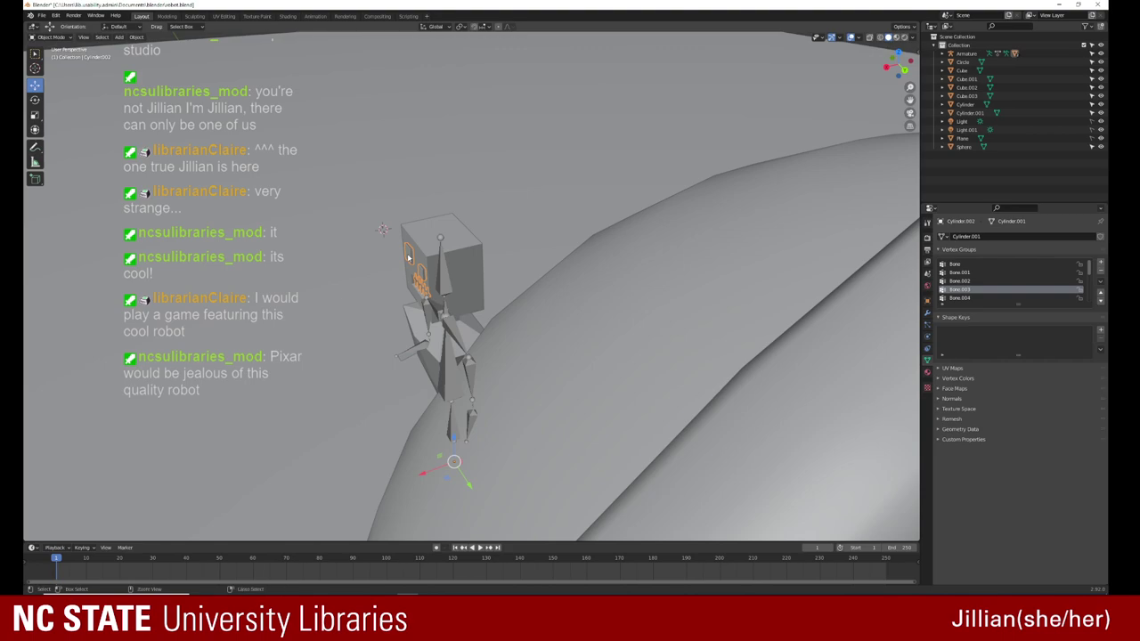
key("ctrl+a")
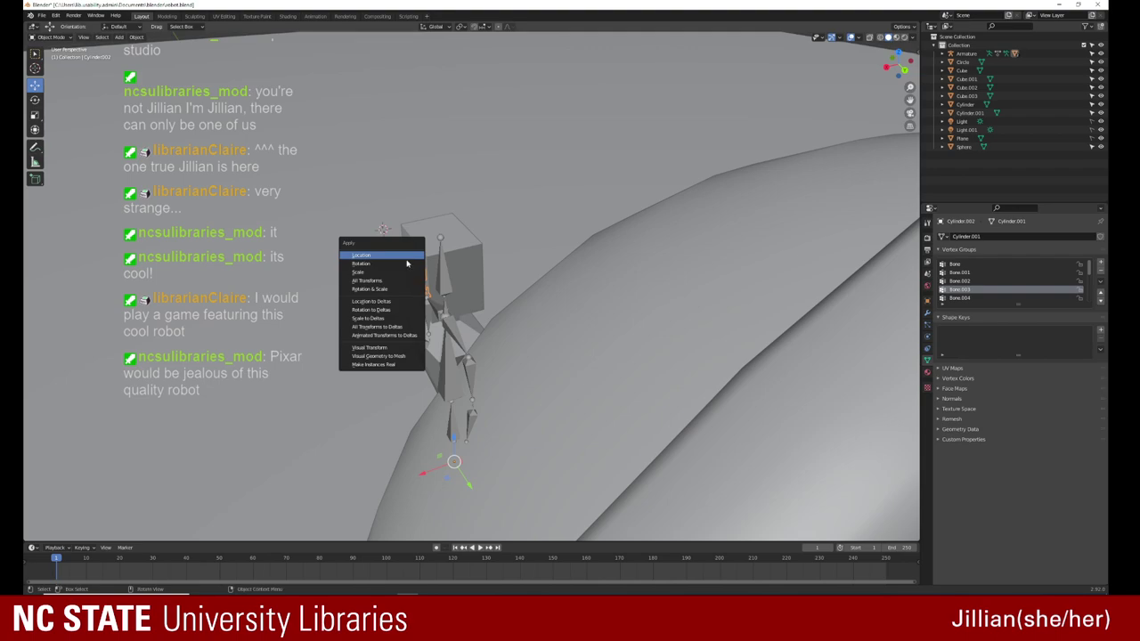
left_click(389, 283)
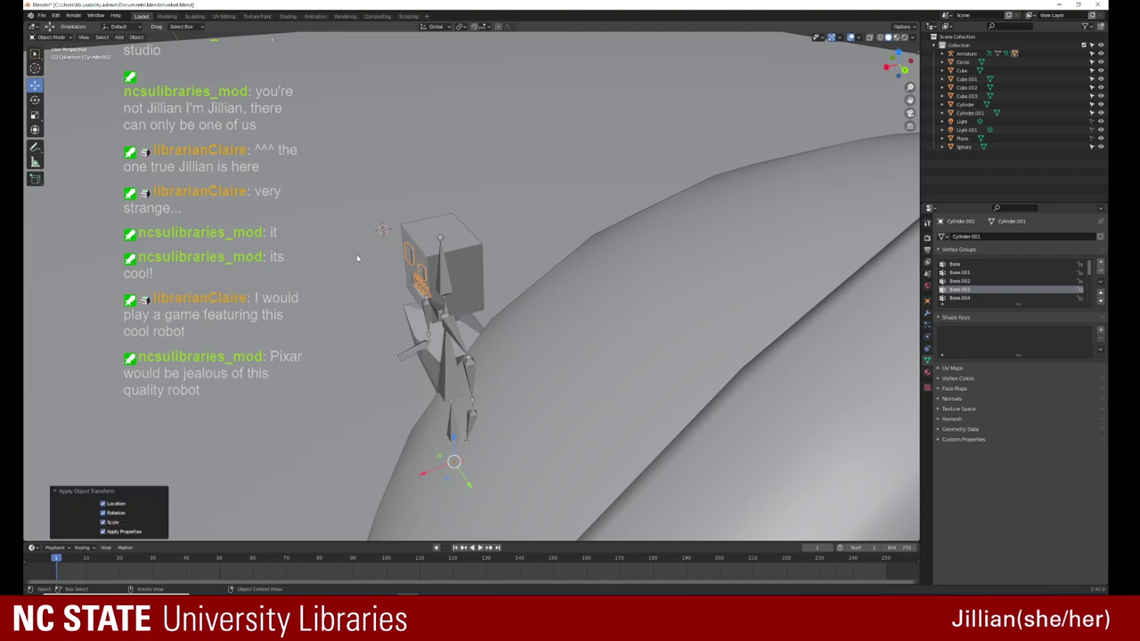
Step: Apply all transforms to the robot's head as well
left_click(393, 253)
left_click(409, 261)
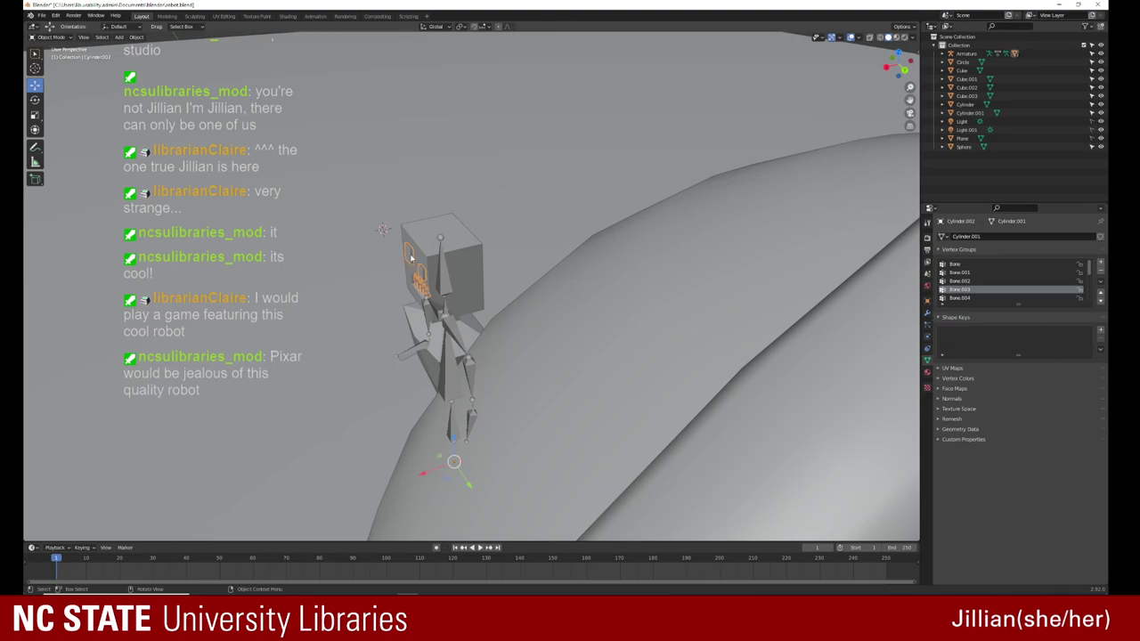
mouse_move(409, 260)
middle_mouse_down()
mouse_move(481, 233)
mouse_move(466, 265)
middle_mouse_up()
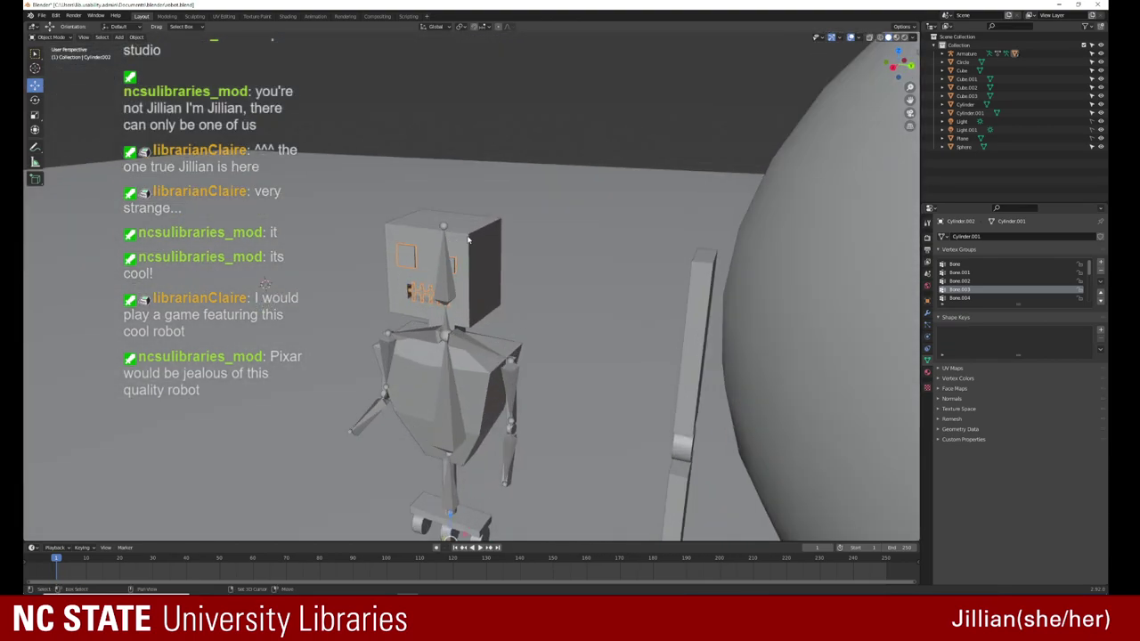
left_click(469, 237)
right_click(464, 234)
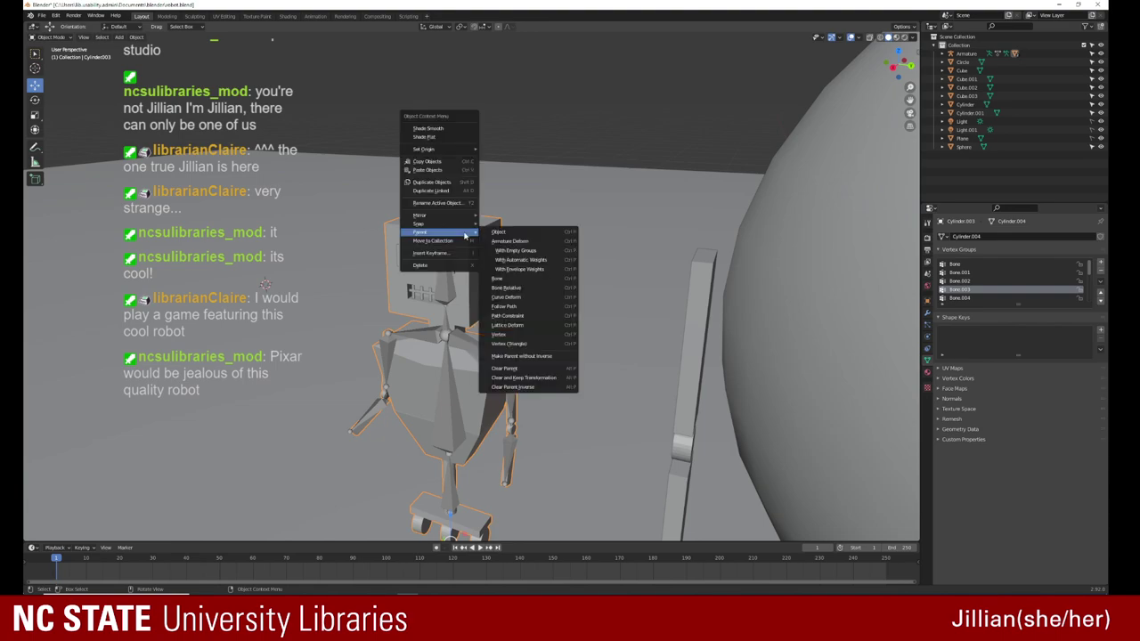
left_click(489, 217)
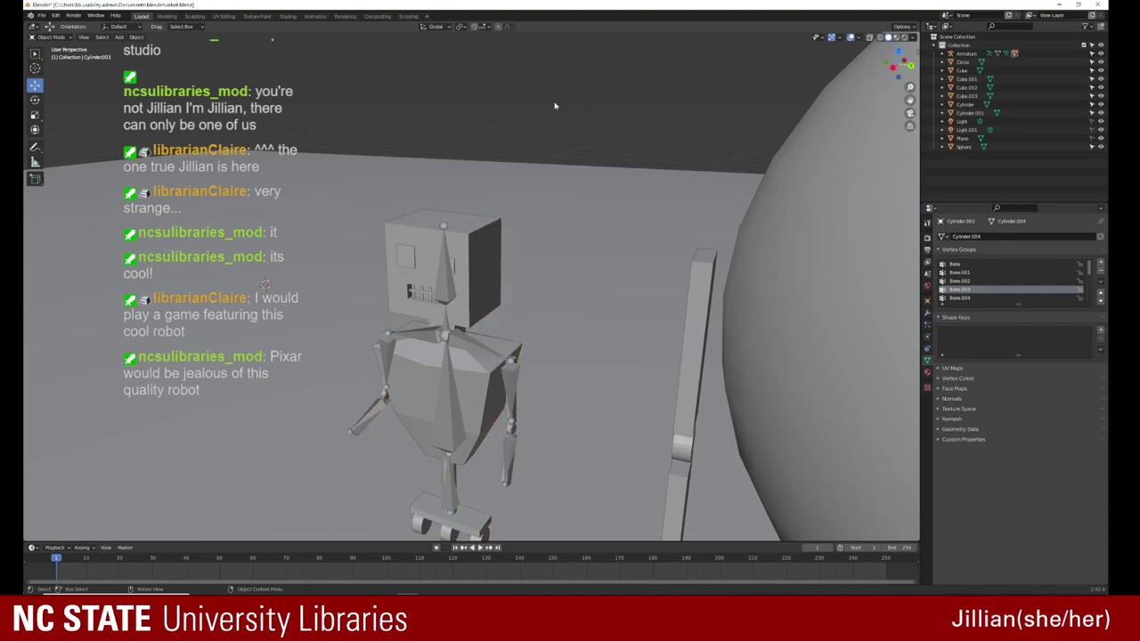
left_click(489, 229)
key("ctrl+a")
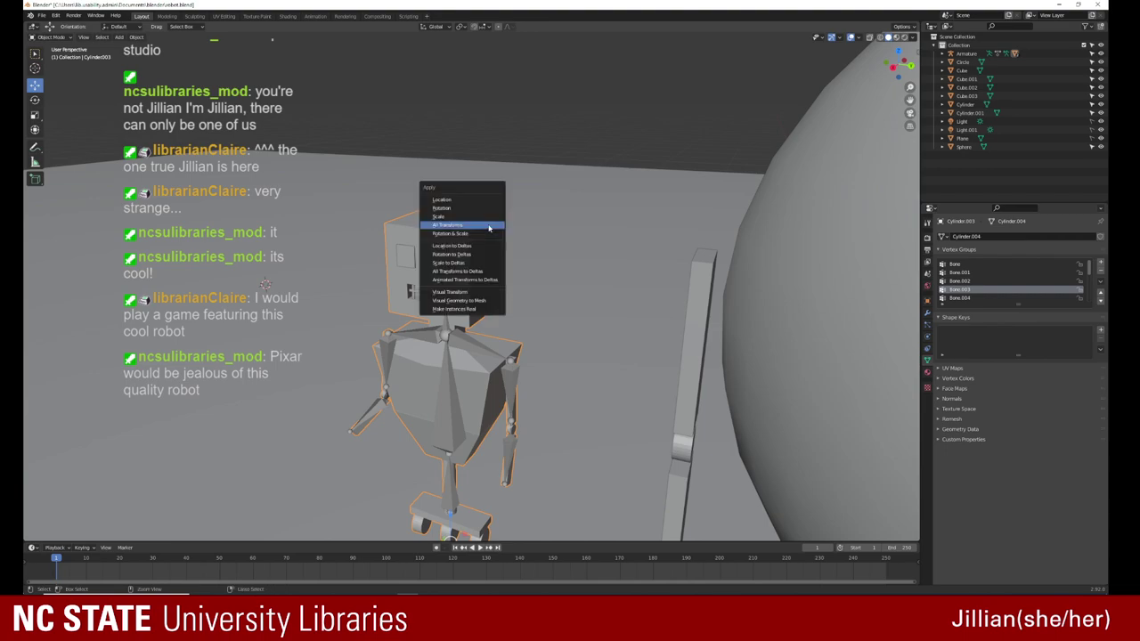
left_click(487, 229)
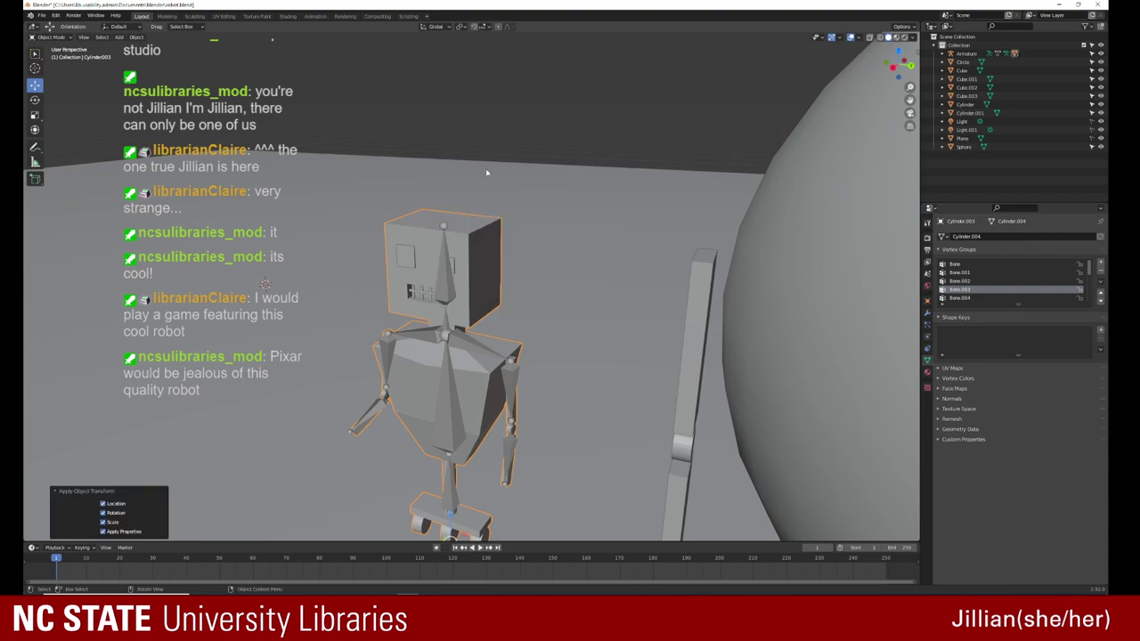
Step: Parent face piece Cylinder.004 to head mesh Cylinder.003 using Parent > Object
left_click(487, 173)
left_click(468, 241)
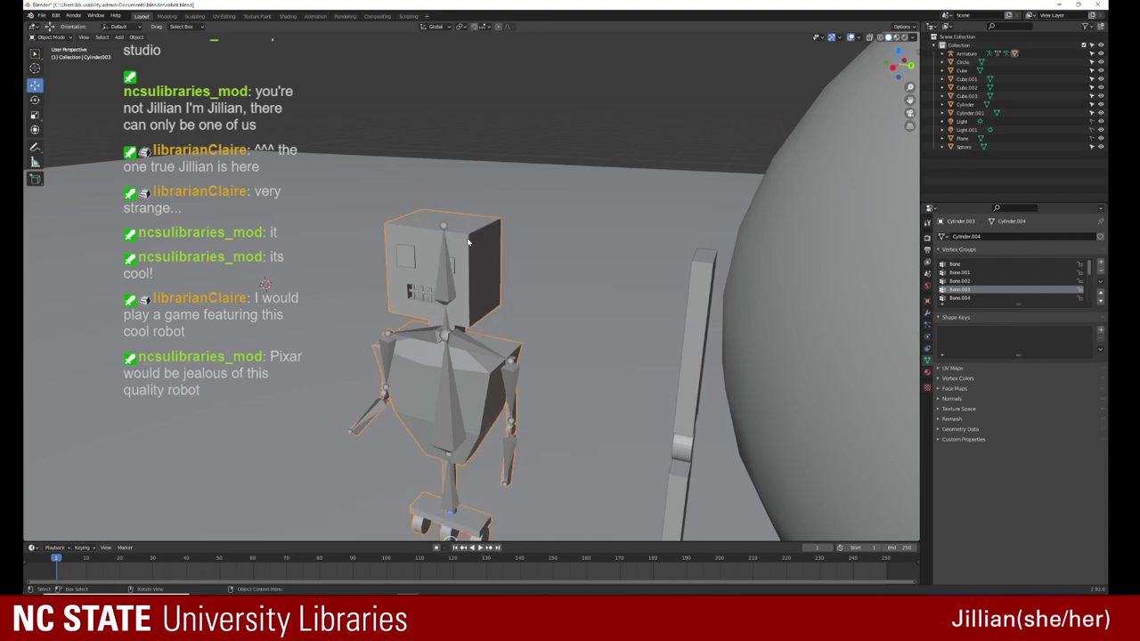
left_click(411, 264)
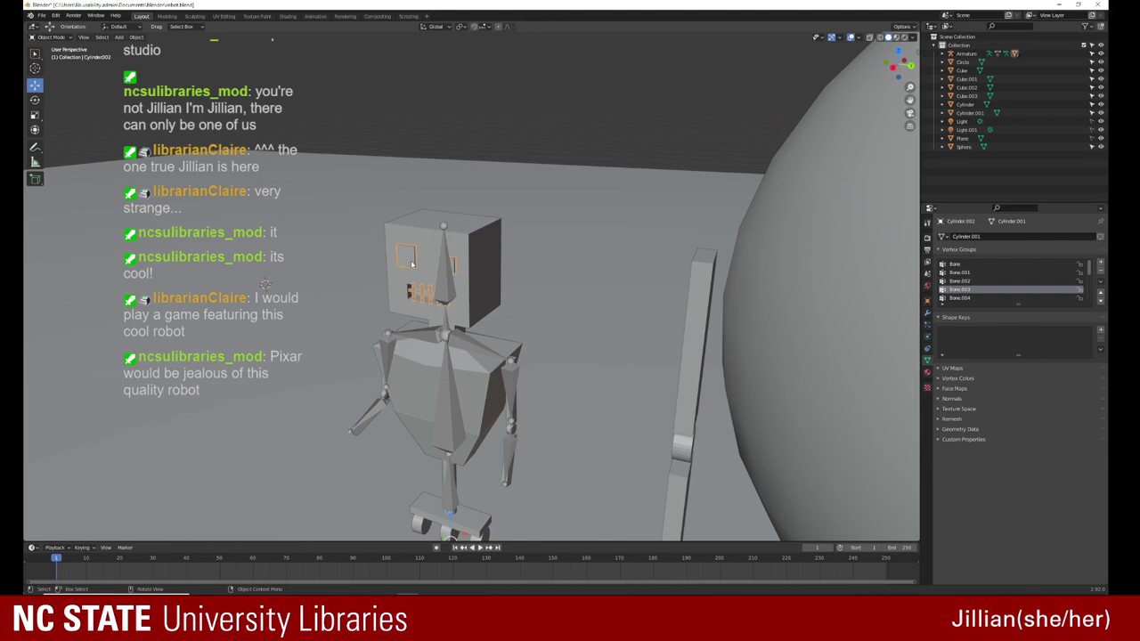
left_click(415, 237)
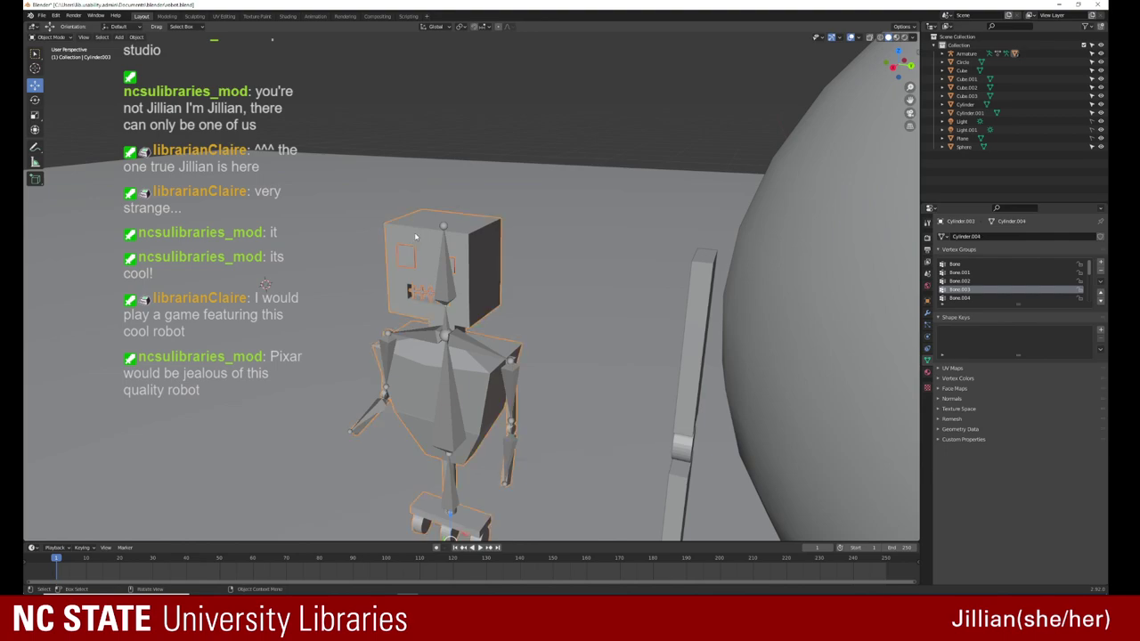
right_click(415, 237)
mouse_move(389, 233)
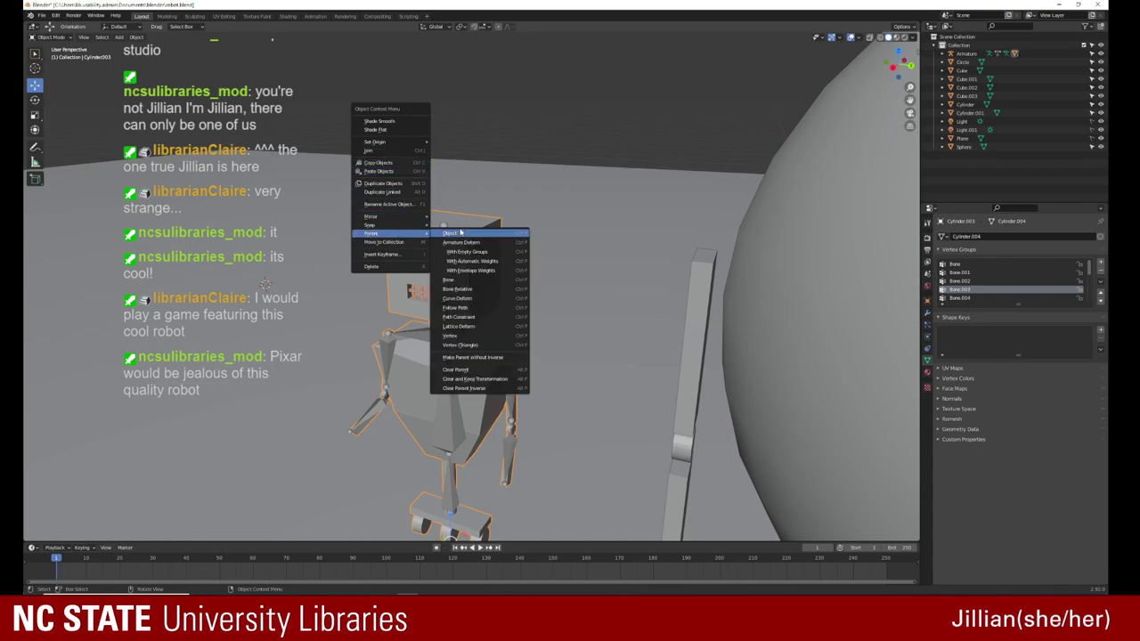
left_click(458, 233)
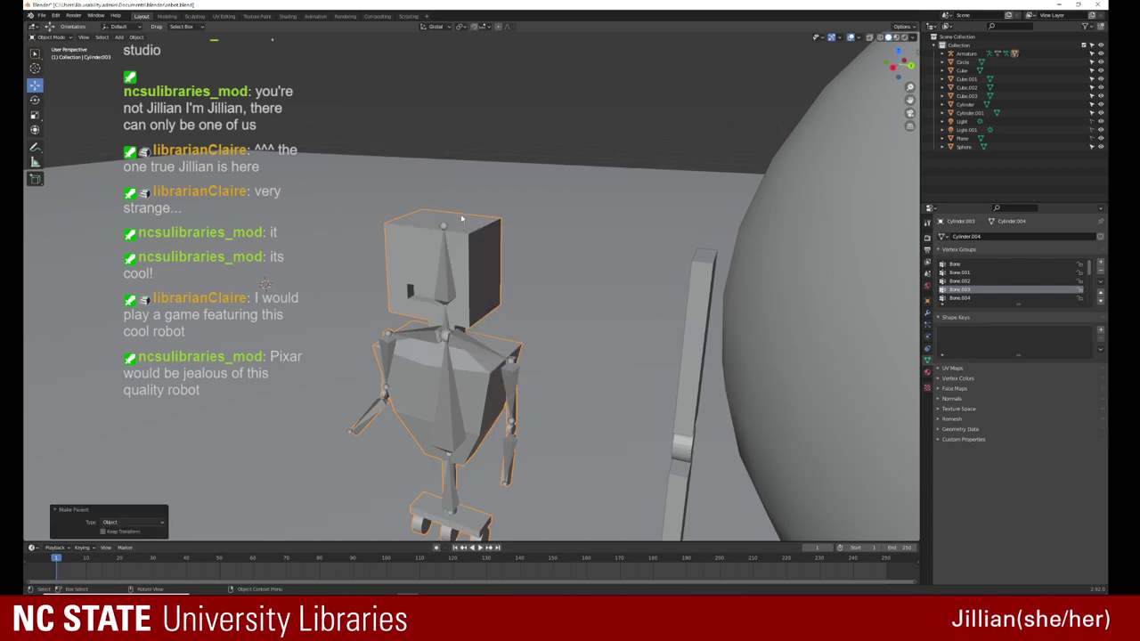
middle_click_drag(461, 217, 468, 162)
Step: Move the armature 1.1112 m along Y, leaving the eye and mouth pieces behind
left_click(456, 229)
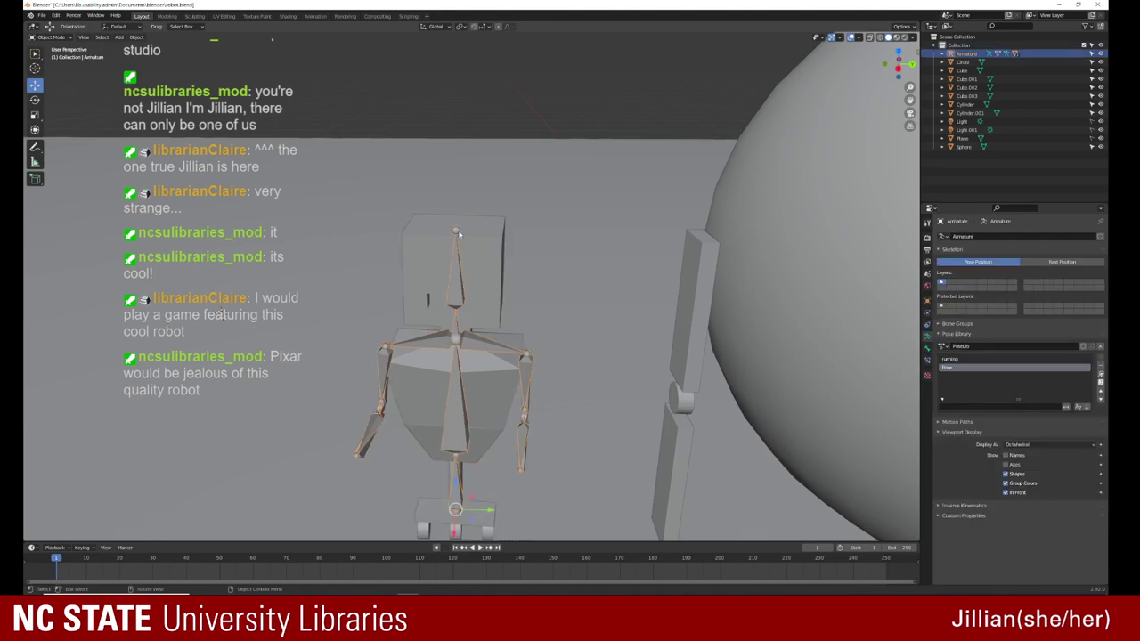
scroll(487, 274, "down", 2)
scroll(453, 204, "down", 2)
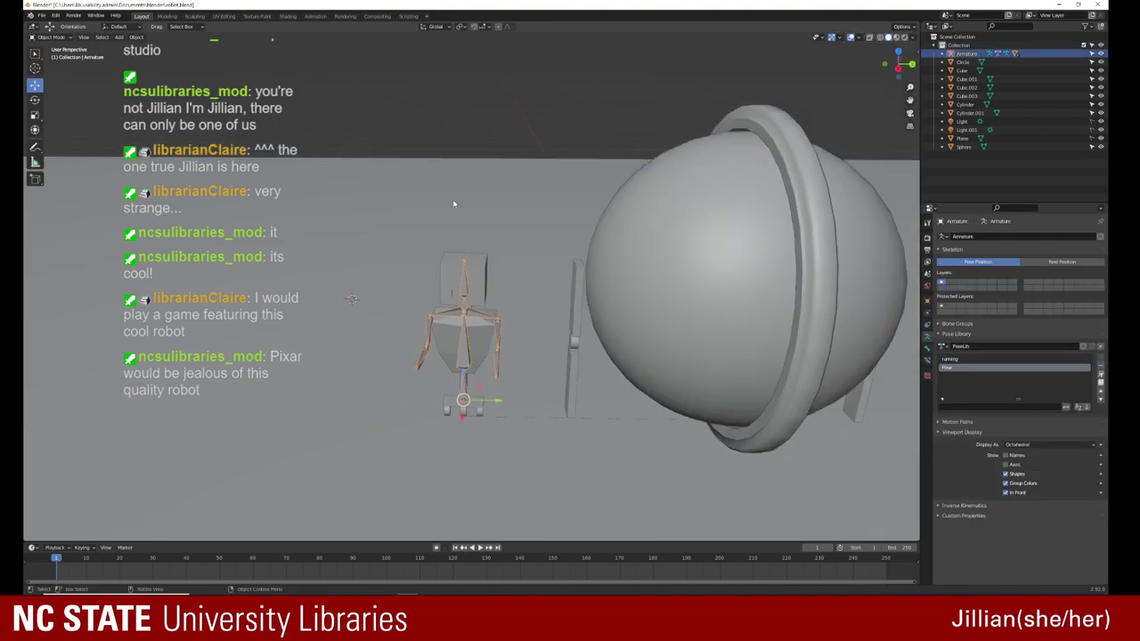
left_click_drag(501, 401, 277, 381)
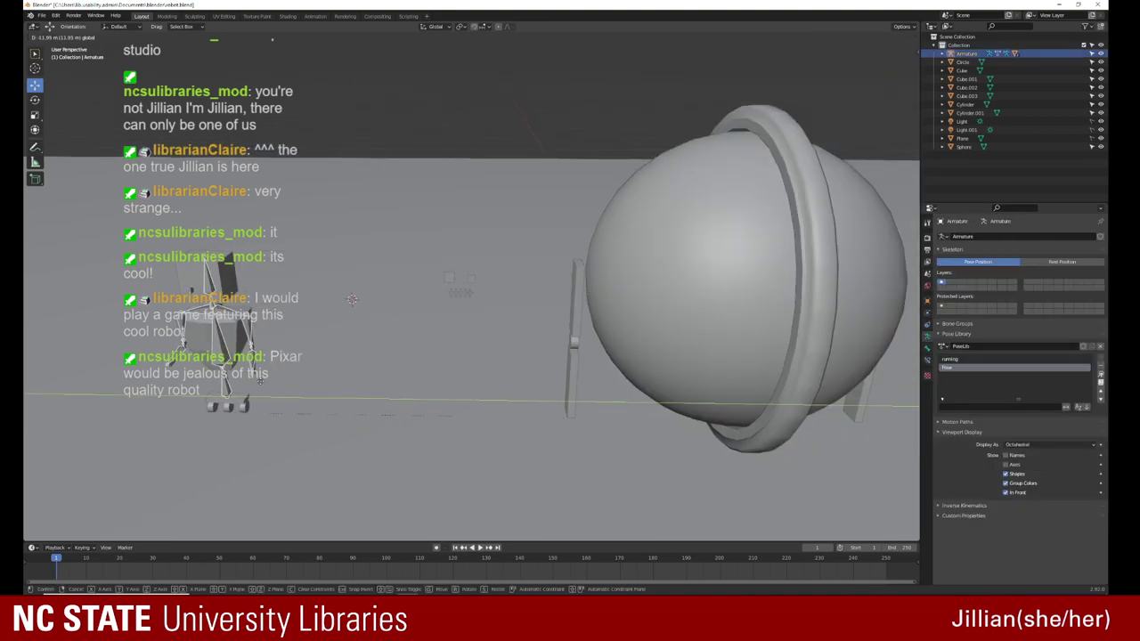
middle_click_drag(329, 181, 335, 167)
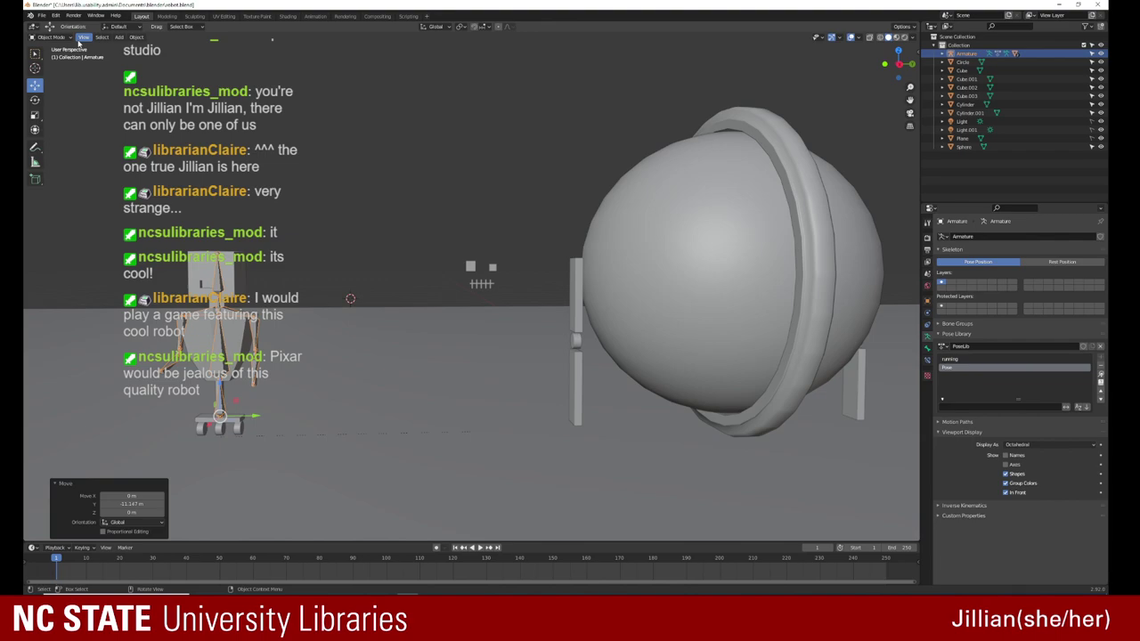
key("g")
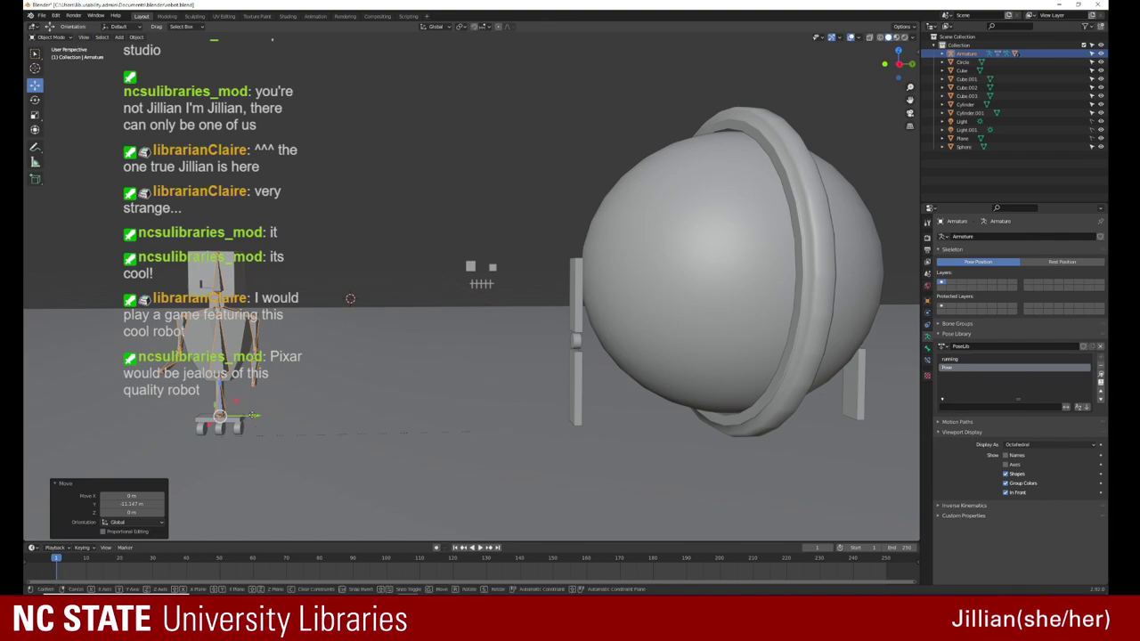
key("y")
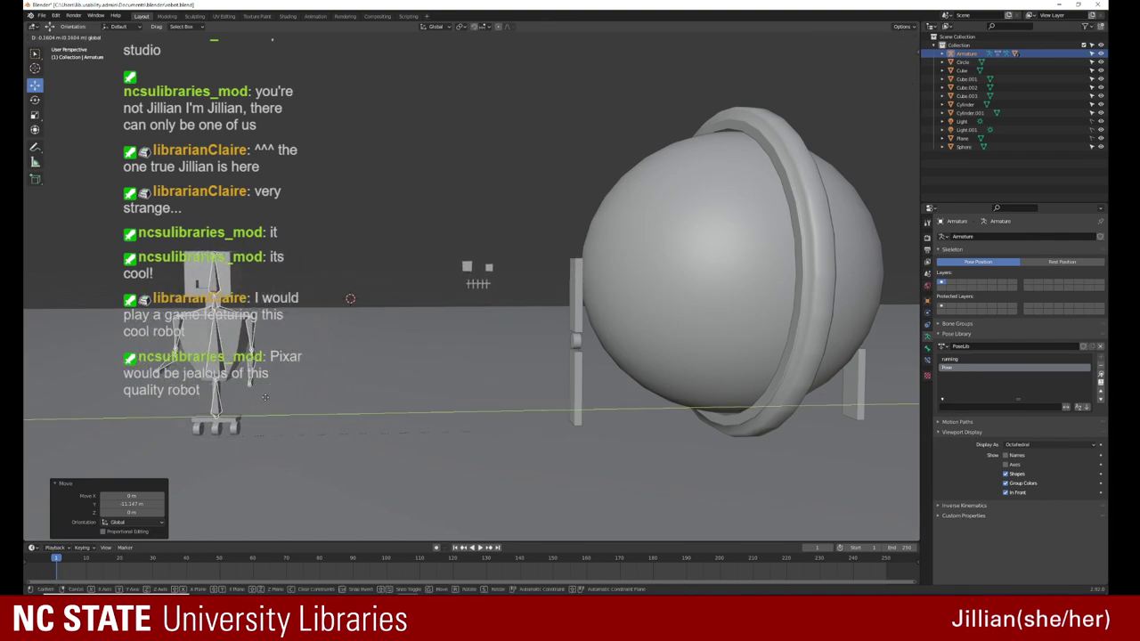
left_click(289, 365)
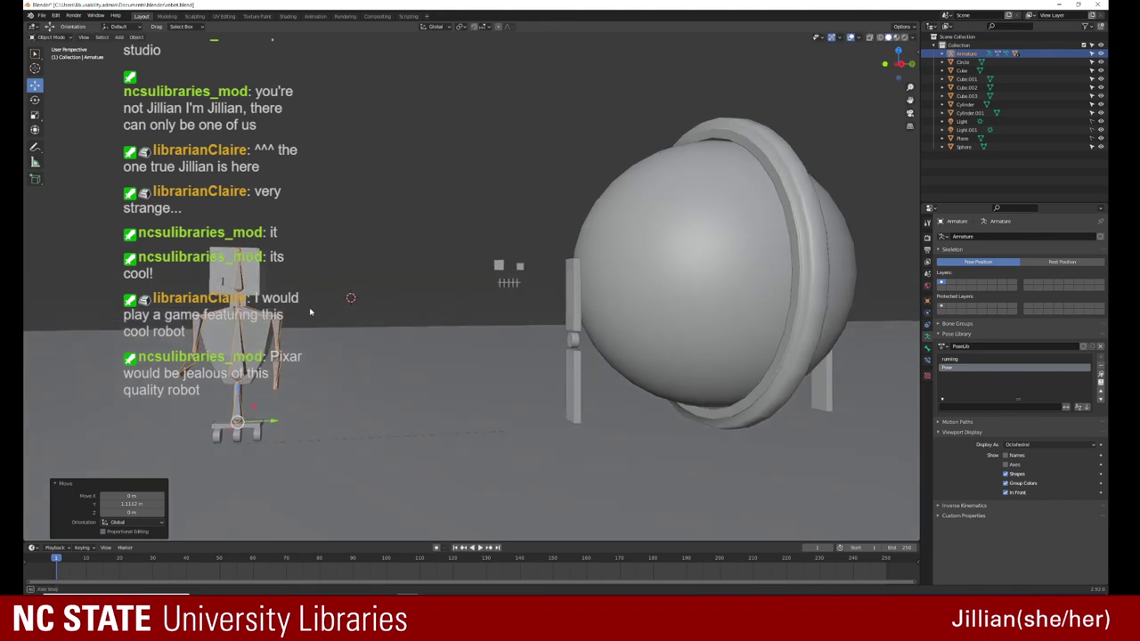
Step: Zoom and pan to centre the robot, then deselect the armature
scroll(356, 302, "down", 2)
scroll(243, 297, "up", 5)
middle_click_drag(243, 297, 492, 171, "shift")
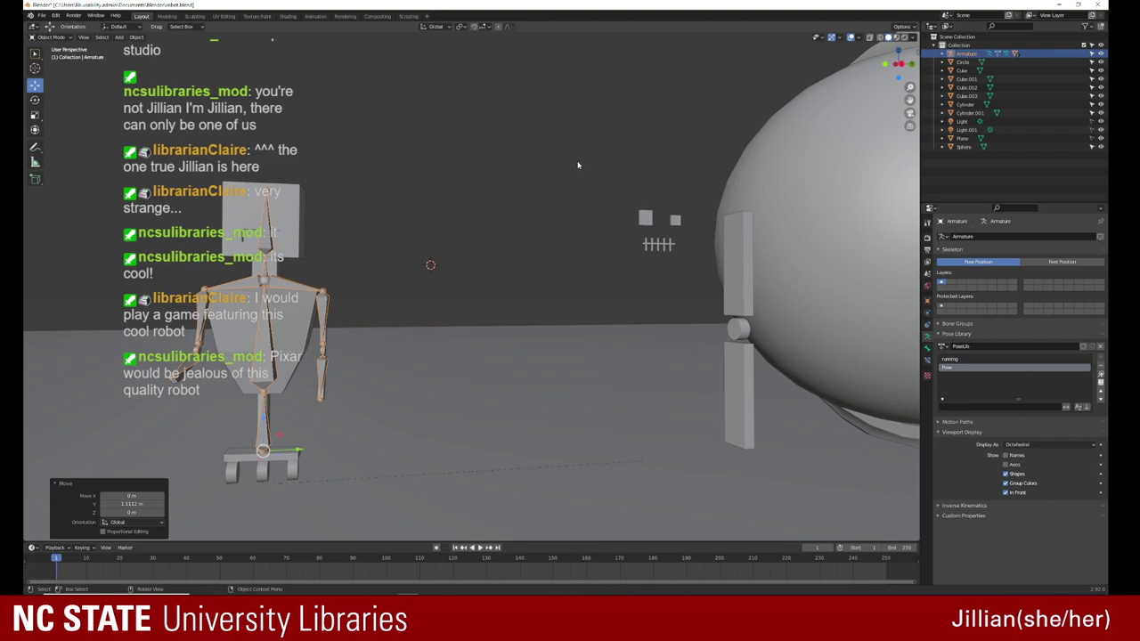
left_click(49, 37)
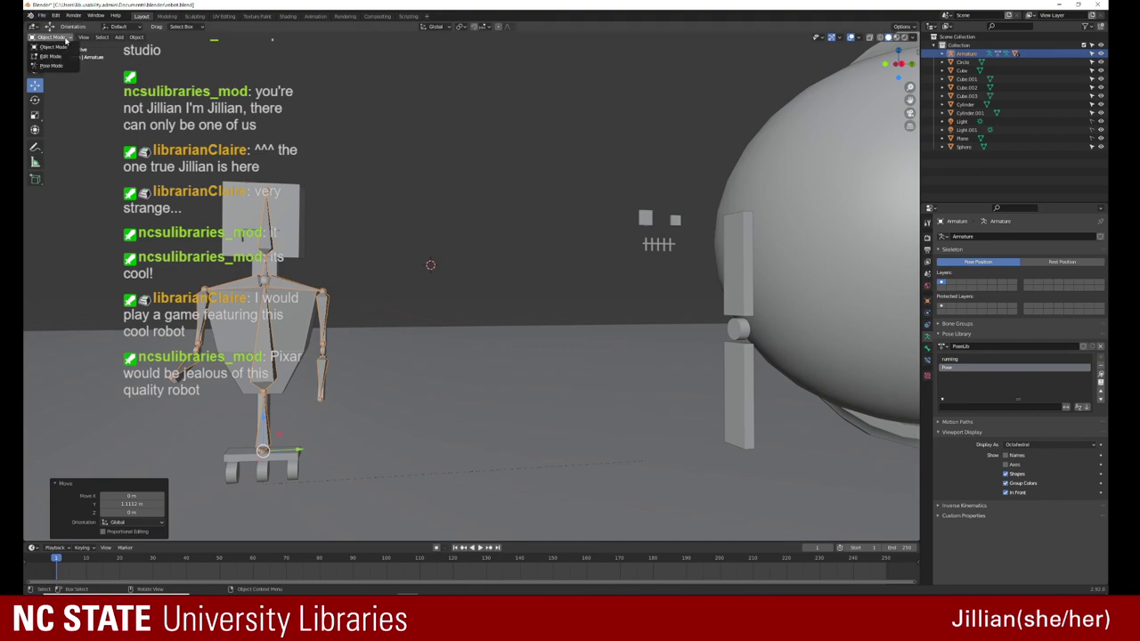
left_click(448, 134)
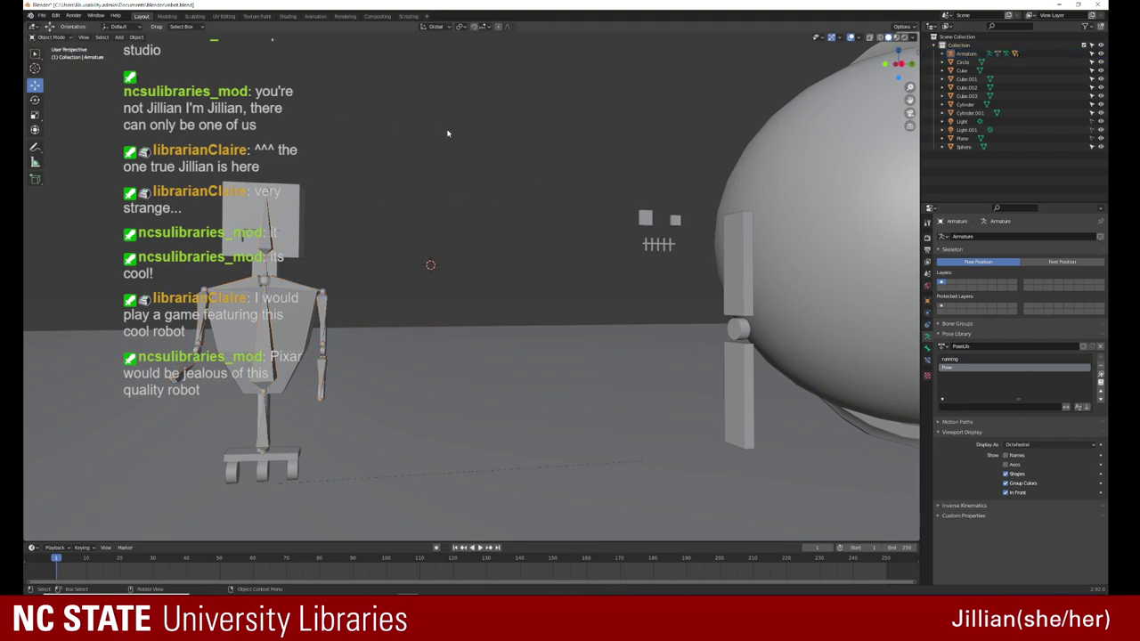
Step: Move the eyes-and-mouth object along Y back onto the robot's head
left_click(648, 217)
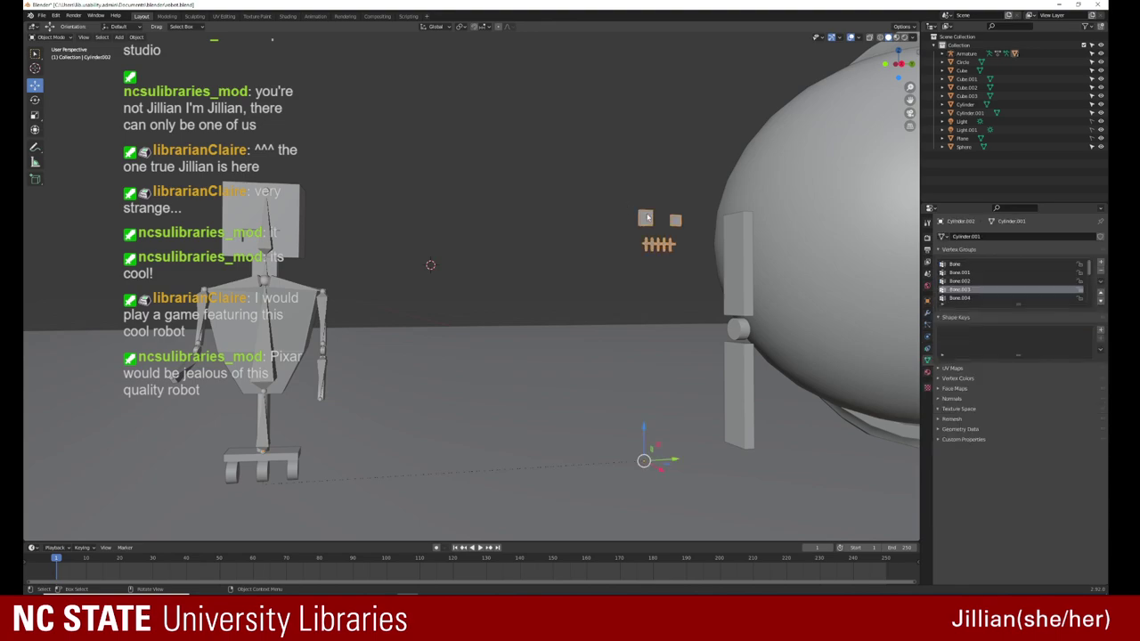
key("g")
key("y")
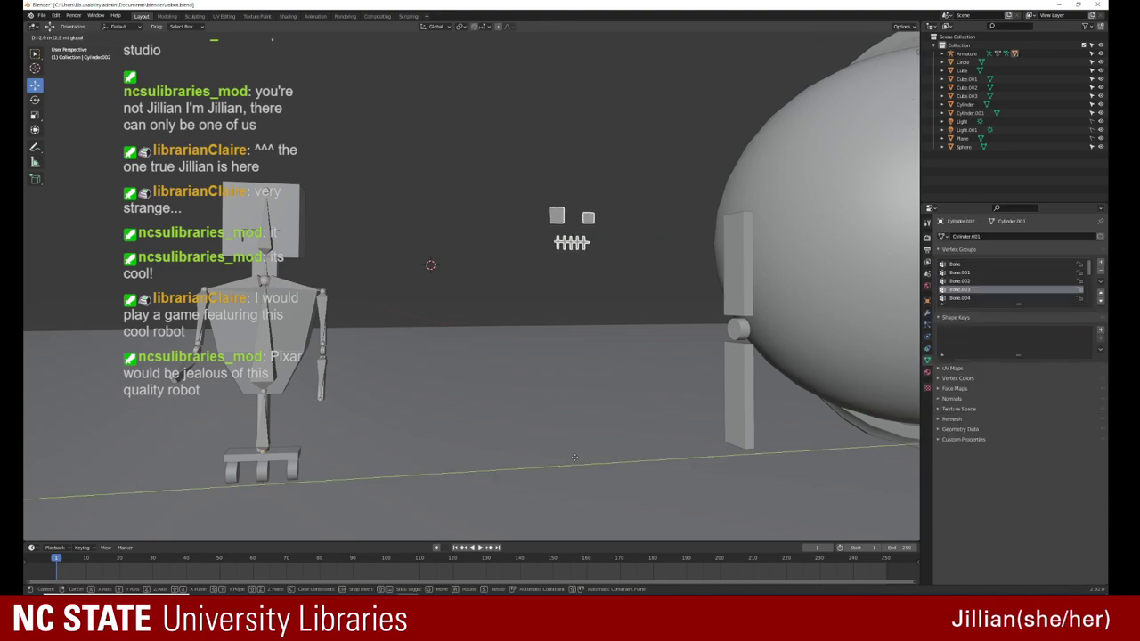
left_click(297, 466)
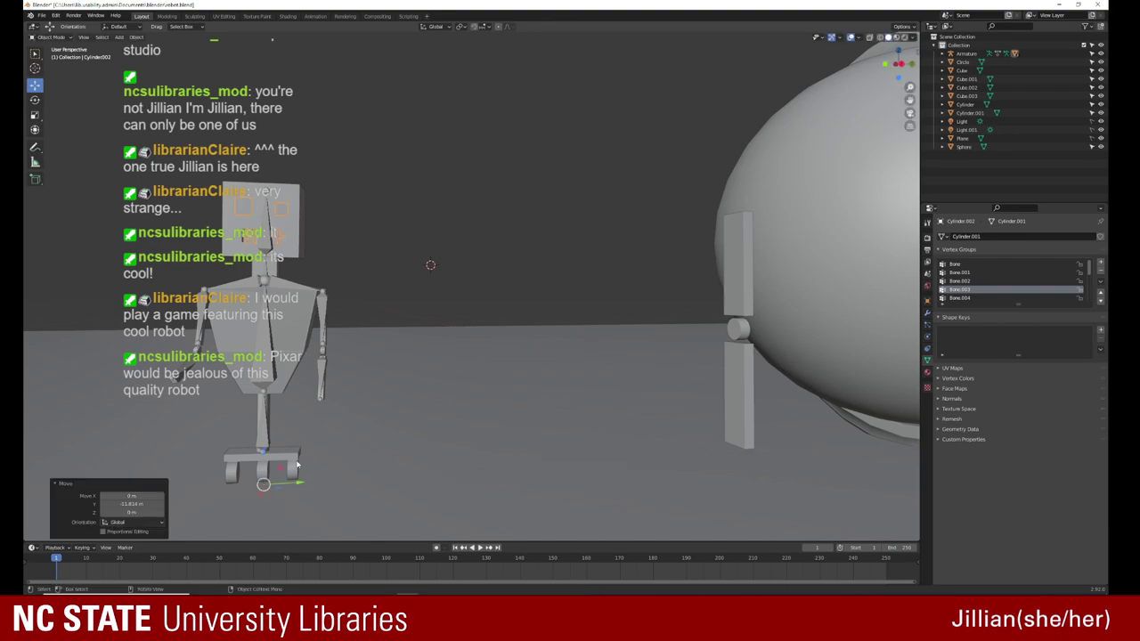
Step: Shift the armature along Y to 4.8327 m and switch to Material Preview shading
left_click(267, 371)
left_click_drag(296, 452, 462, 416)
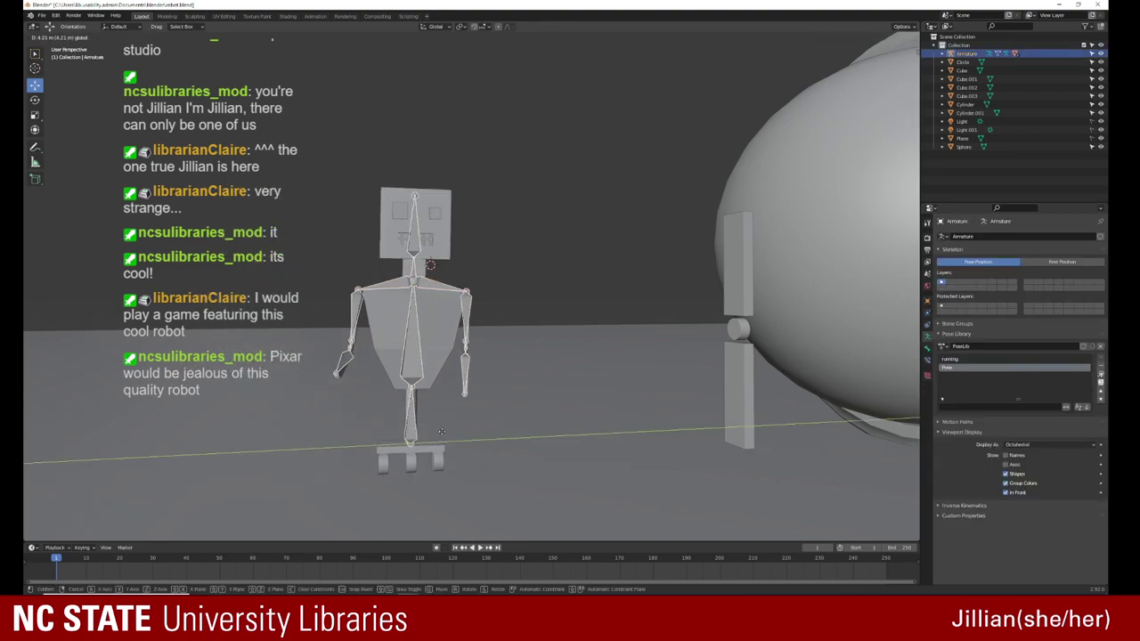
middle_click_drag(495, 220, 490, 219)
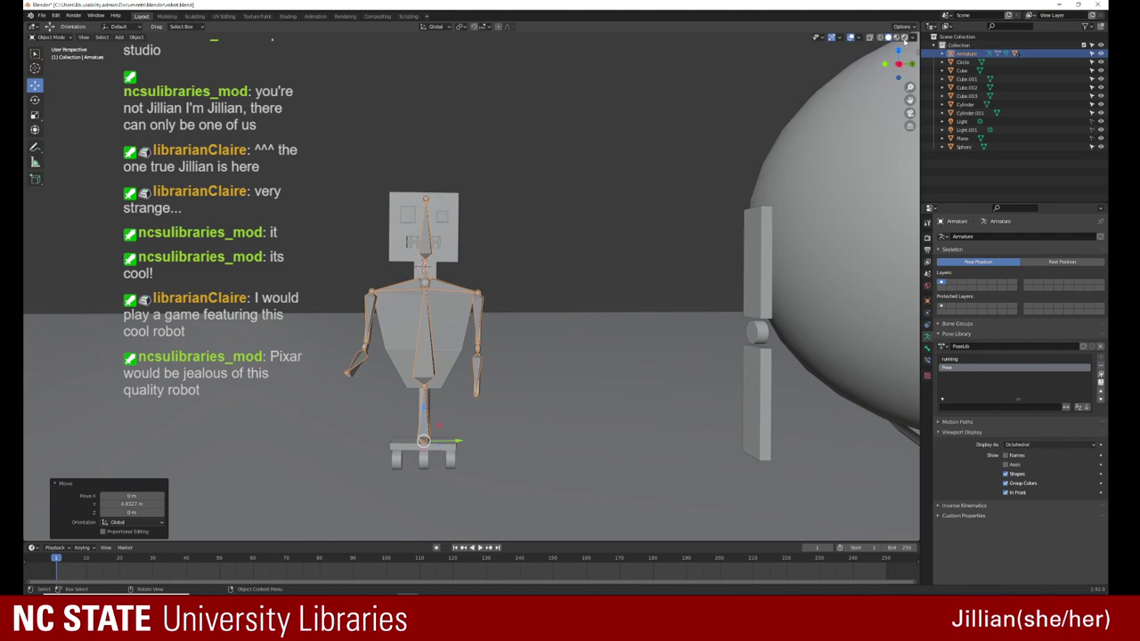
left_click(895, 36)
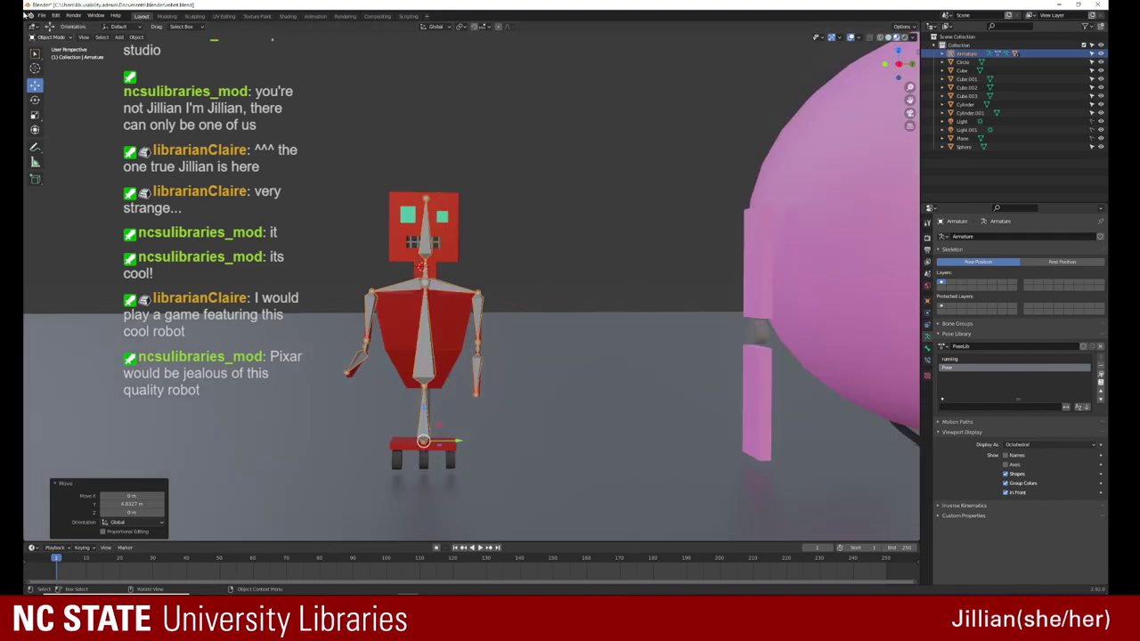
Step: Test-tilt the robot's head bone in Pose Mode, then undo back to the earlier Object Mode state
left_click(60, 37)
left_click(50, 65)
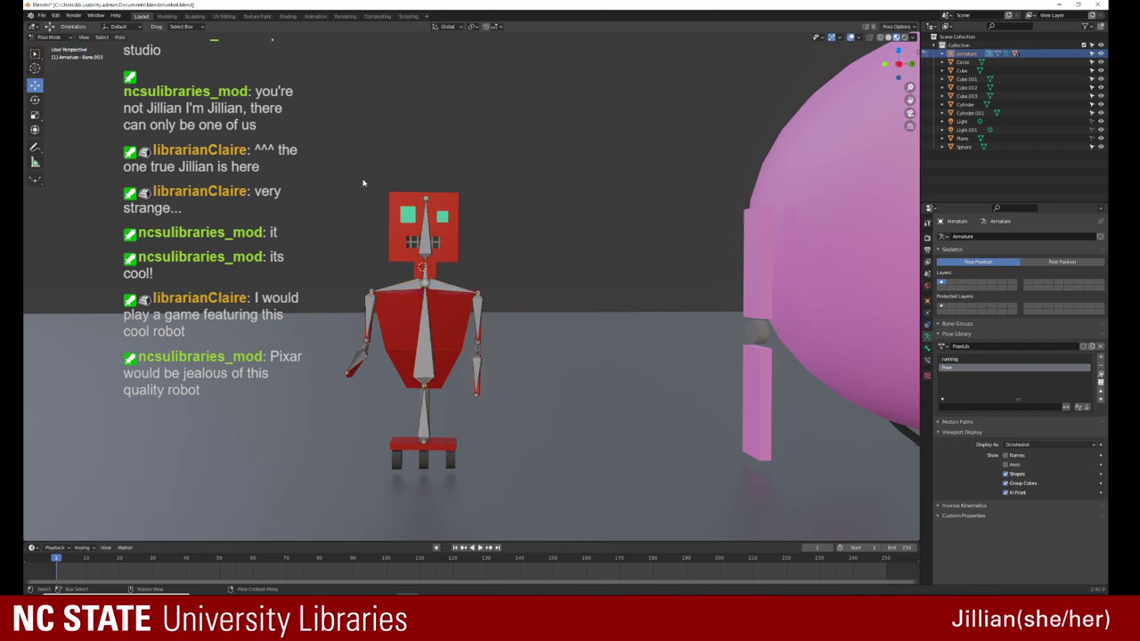
left_click(422, 200)
key("r")
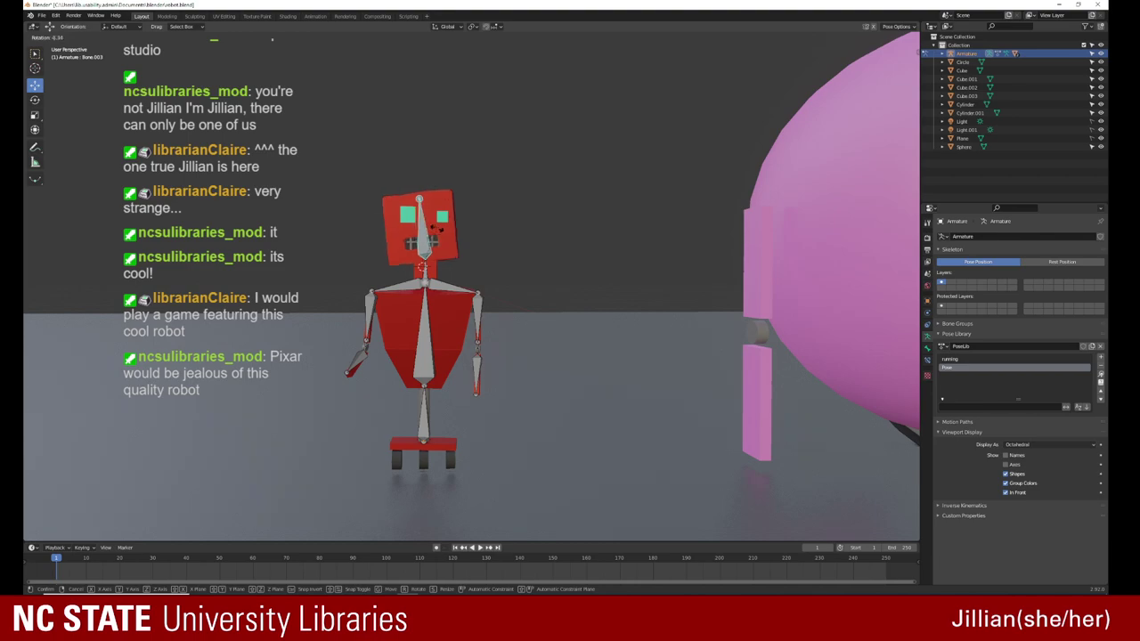
left_click(442, 234)
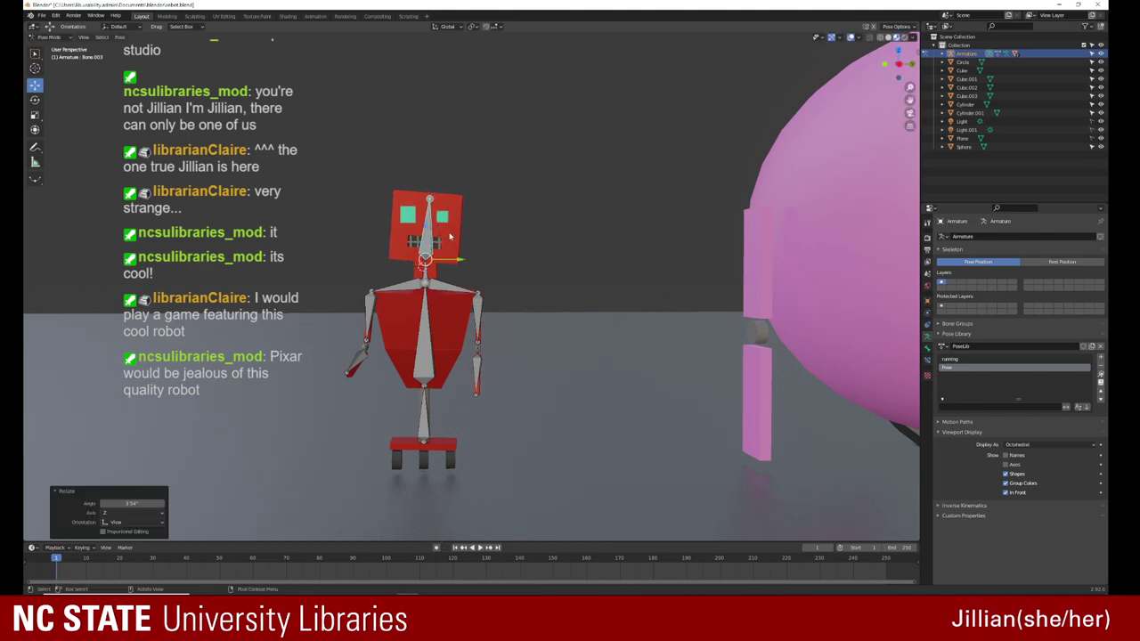
key("ctrl+z")
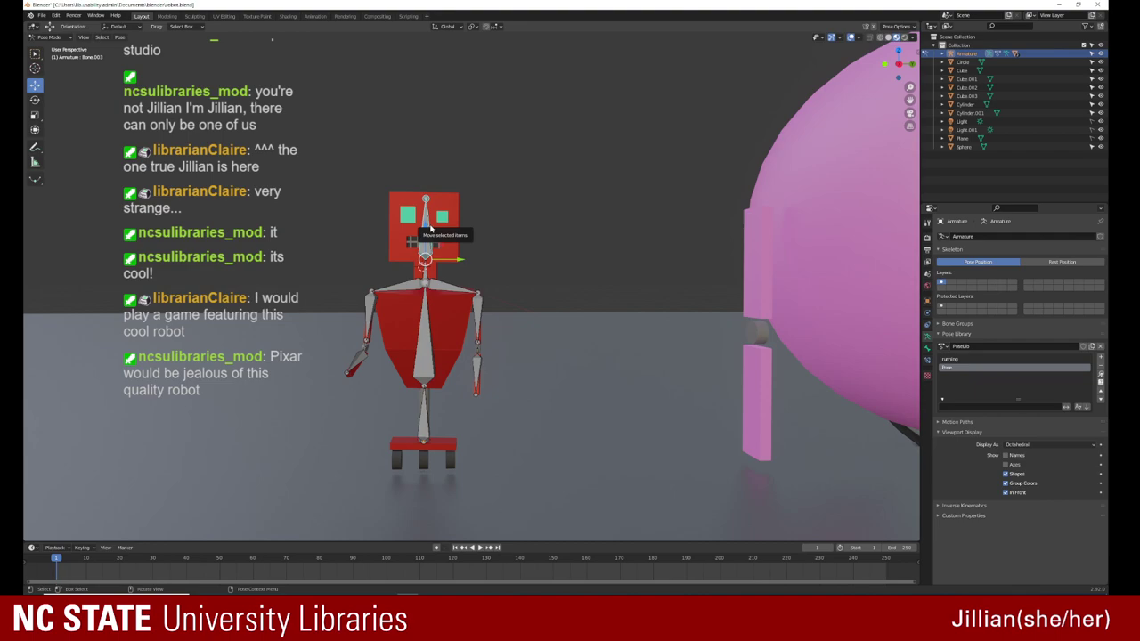
key("ctrl+z")
Step: Restore the moved robot with its green eyes and mouth grille on the head, and select the armature
key("ctrl+z")
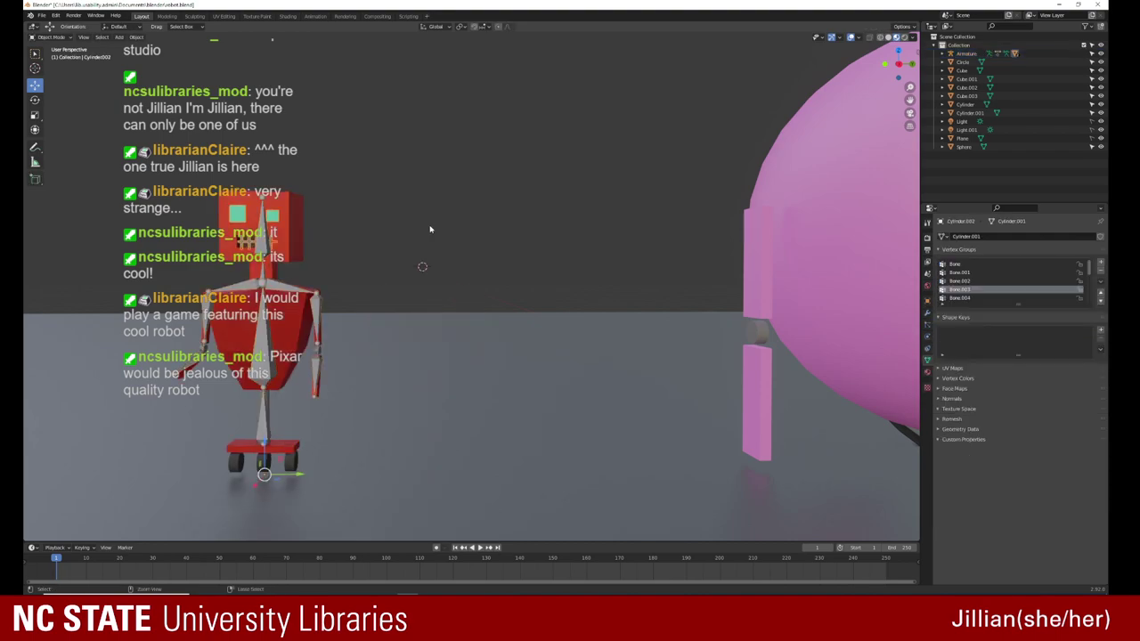
key("ctrl+z")
key("ctrl+z")
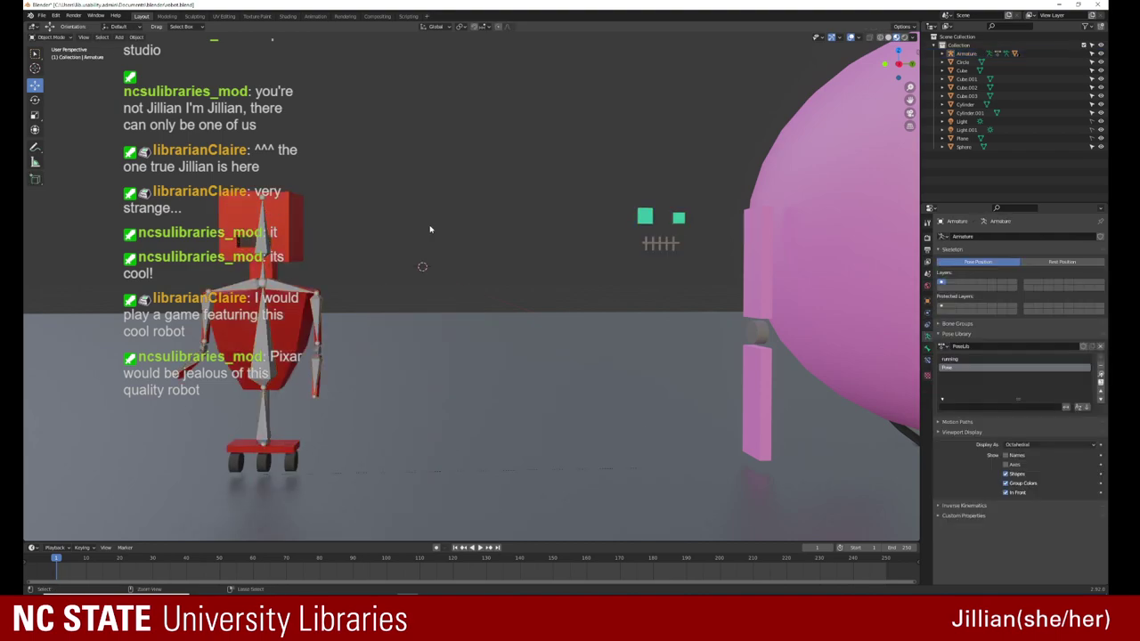
key("ctrl+z")
key("ctrl+z")
key("ctrl+z")
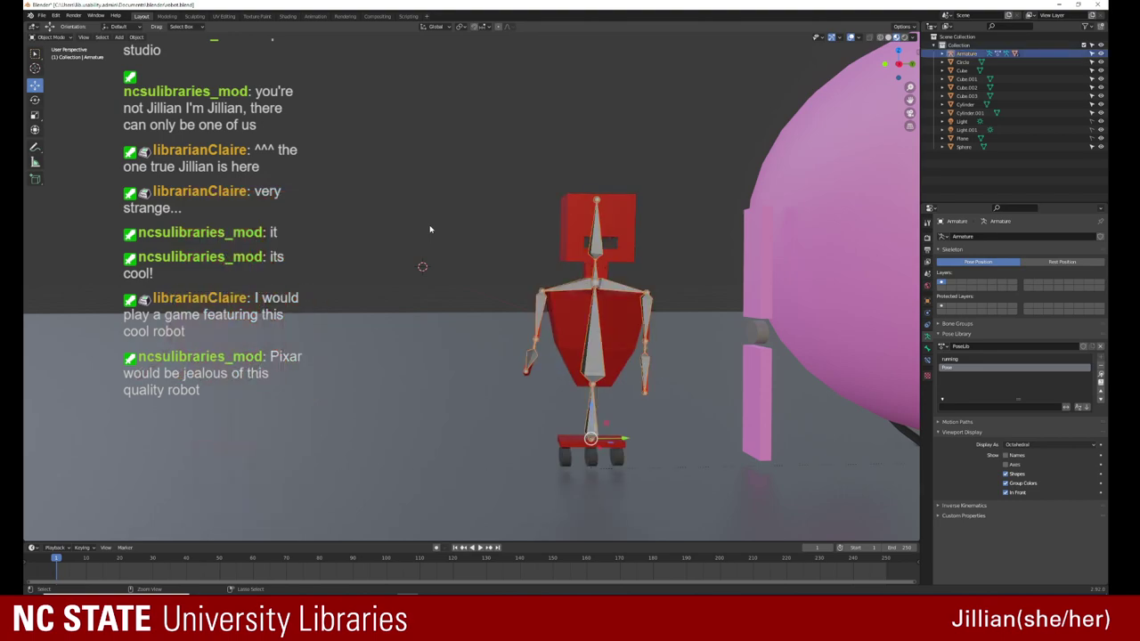
key("ctrl+z")
key("ctrl+z")
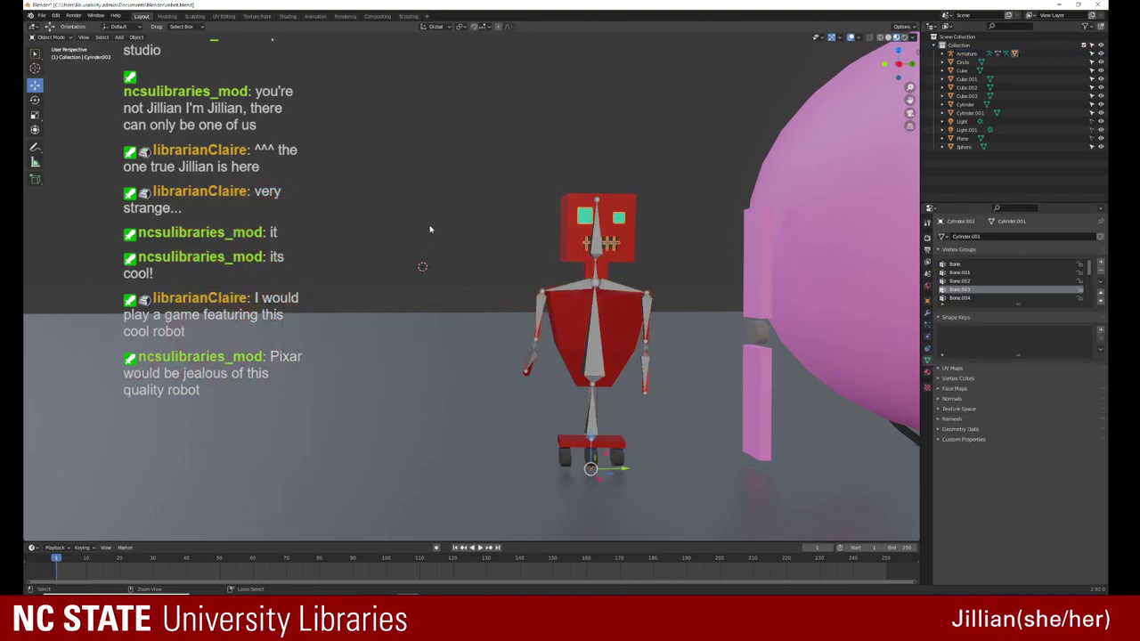
right_click(587, 220)
left_click(599, 220)
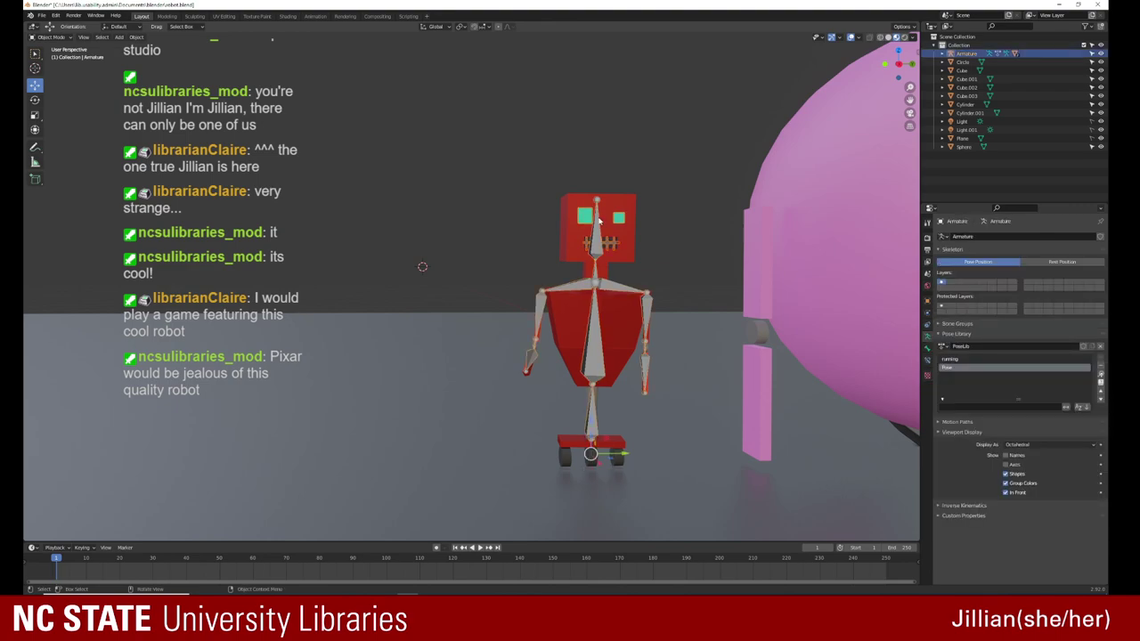
scroll(599, 220, "up", 5)
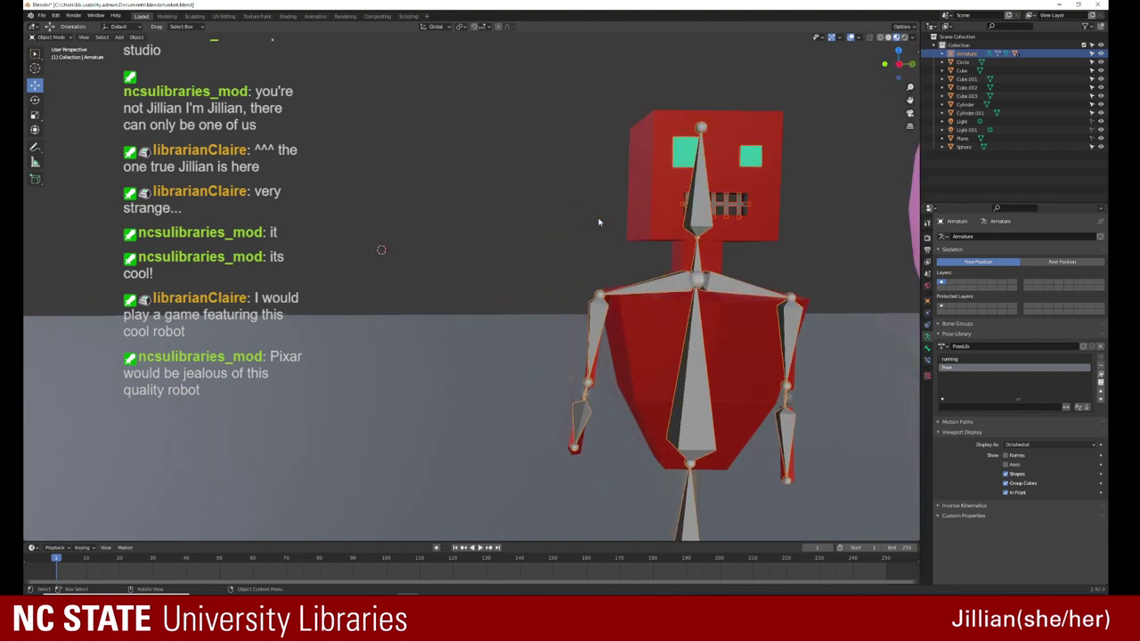
Step: Join the robot's head and body meshes into one object, then put the armature in Edit Mode
middle_click_drag(596, 213, 382, 275, "shift")
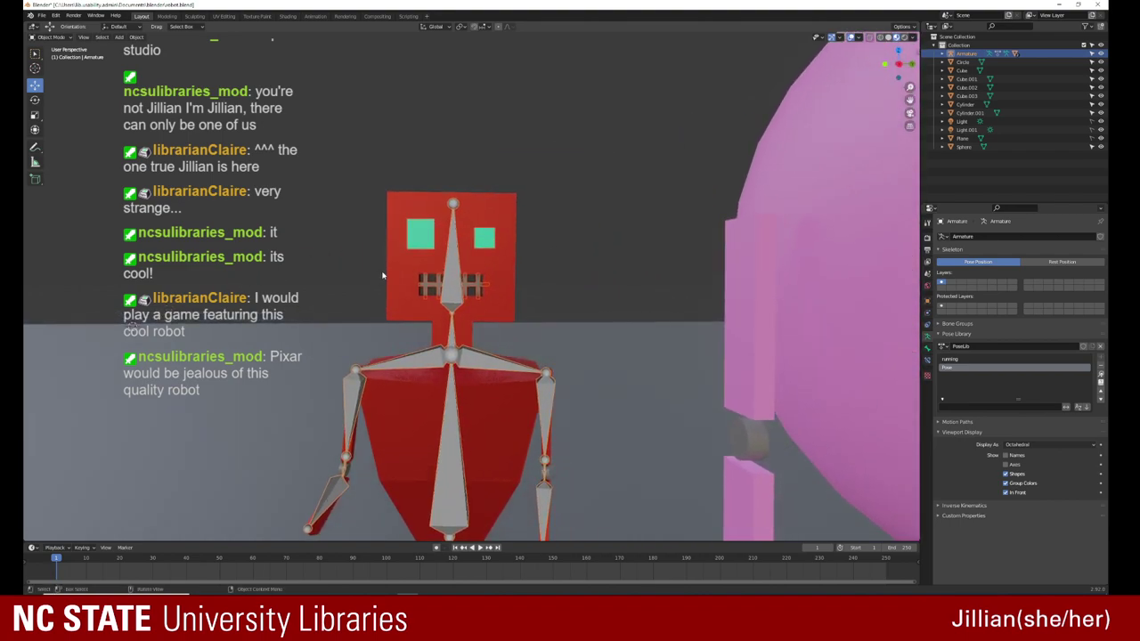
left_click(457, 257)
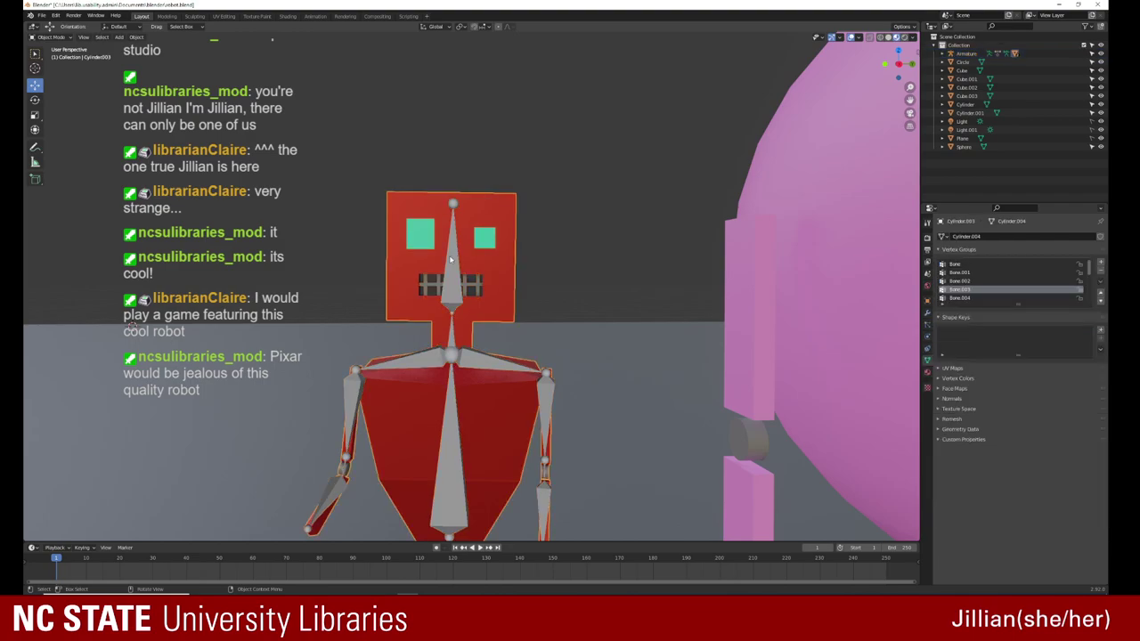
left_click(450, 259)
middle_click_drag(400, 239, 302, 231)
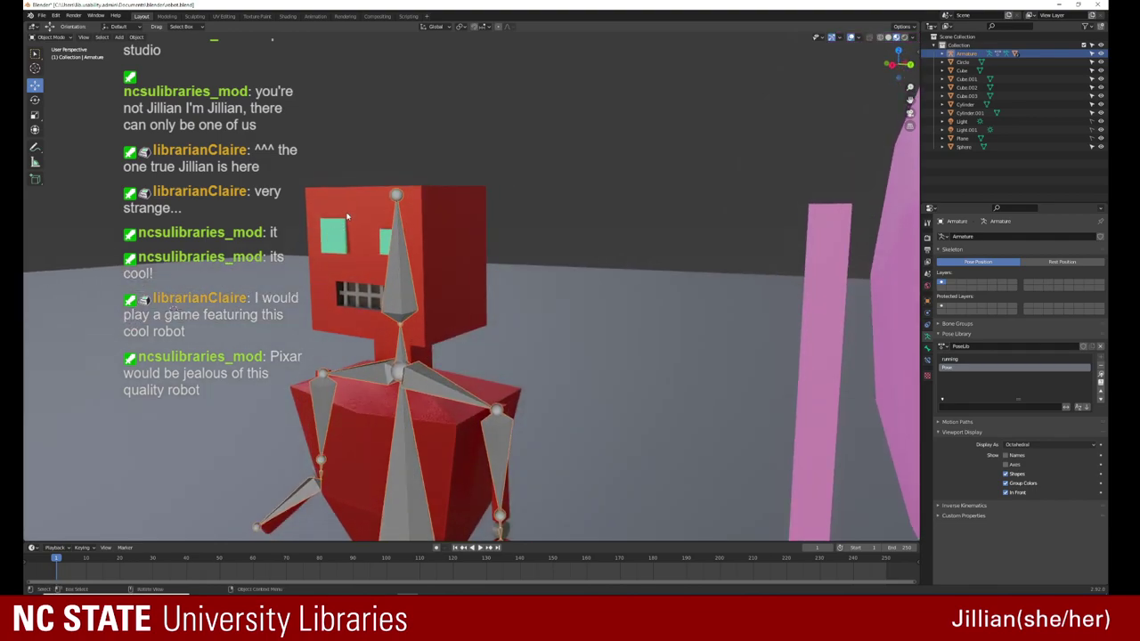
left_click(376, 246)
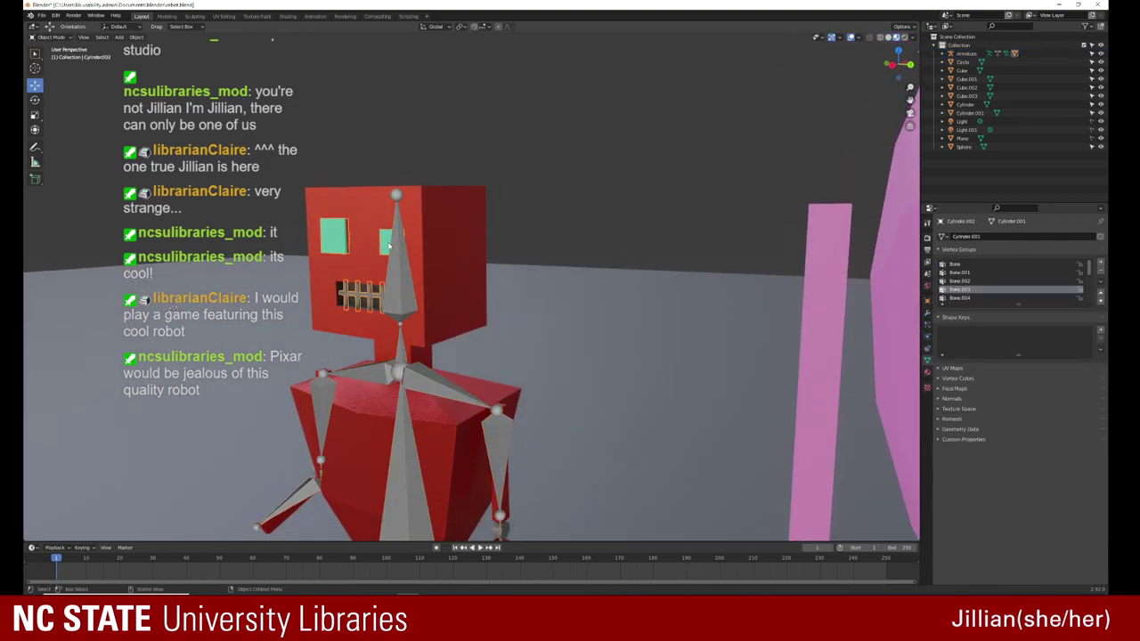
left_click(349, 195, "shift")
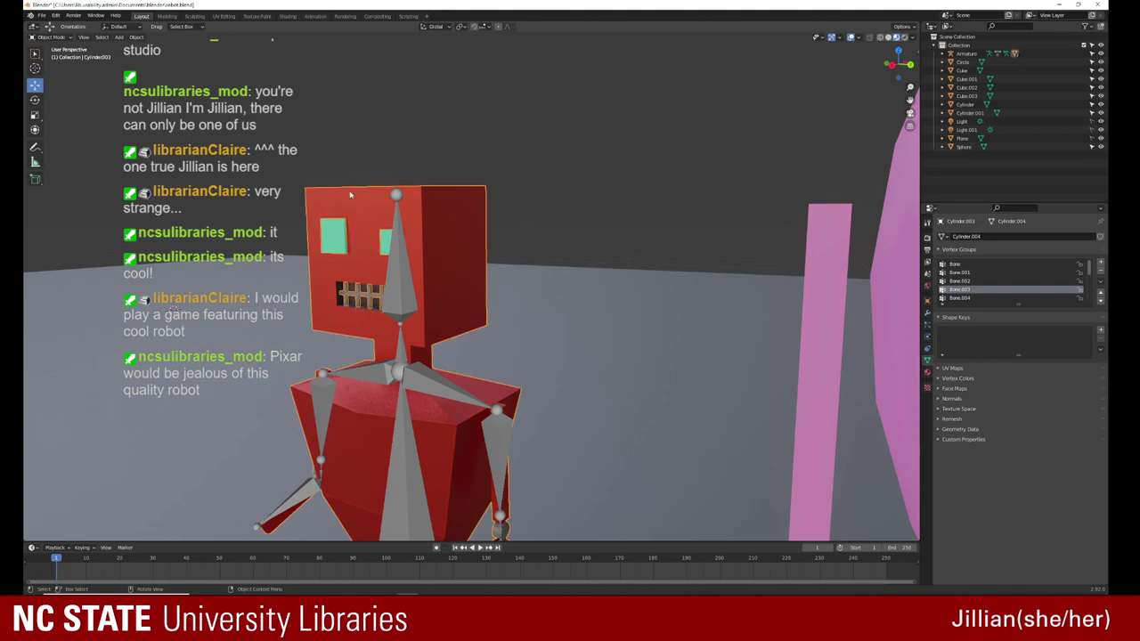
right_click(349, 195)
mouse_move(326, 107)
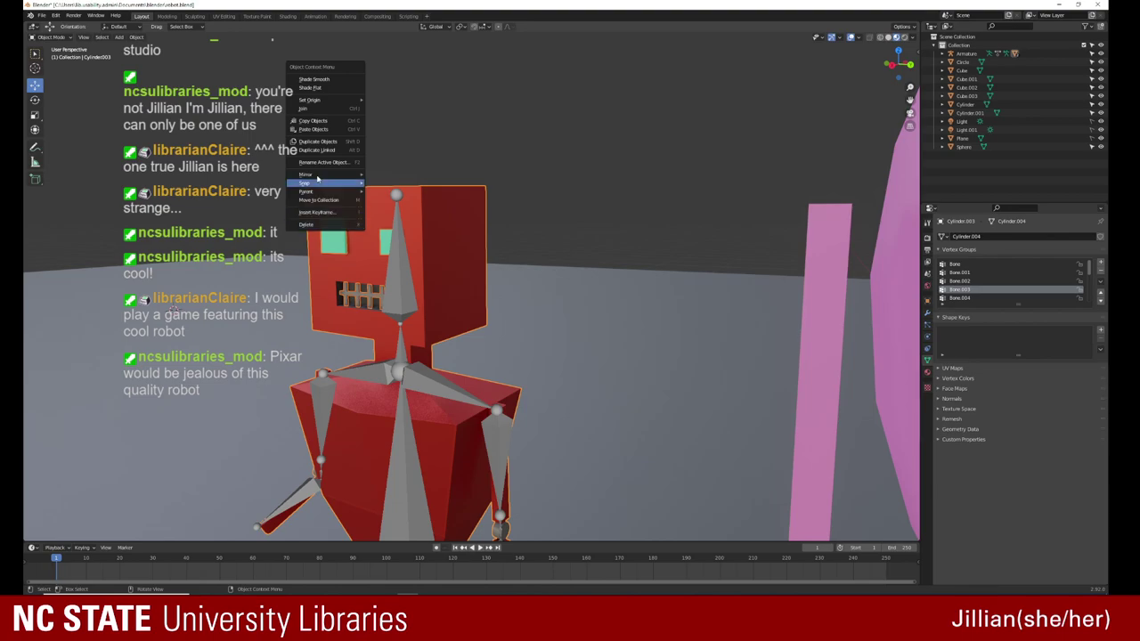
left_click(317, 109)
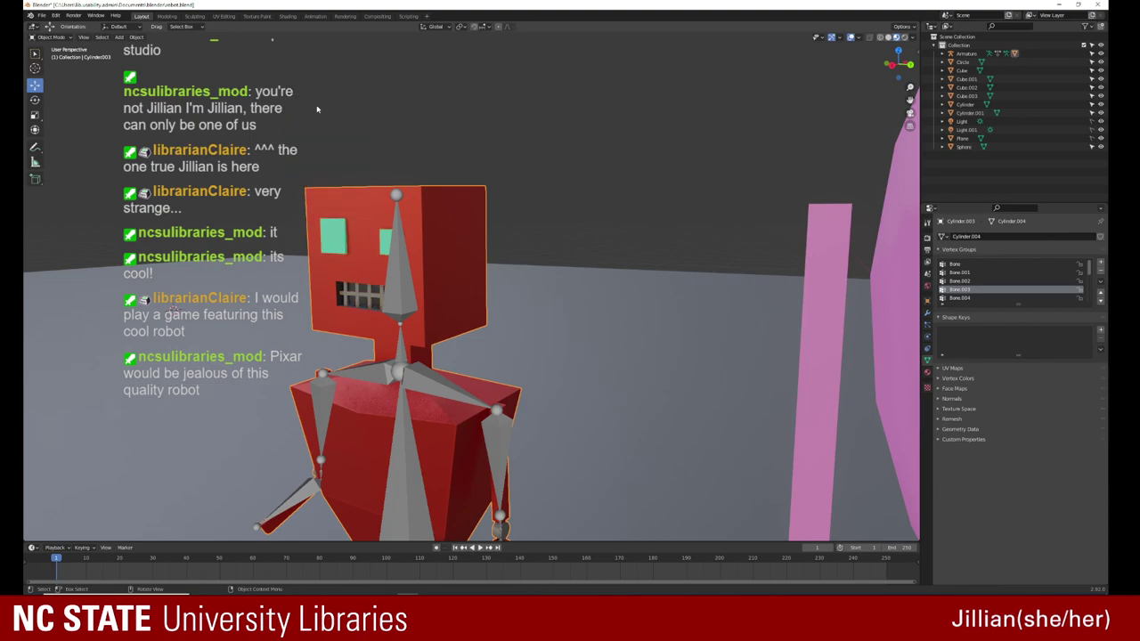
left_click(394, 221)
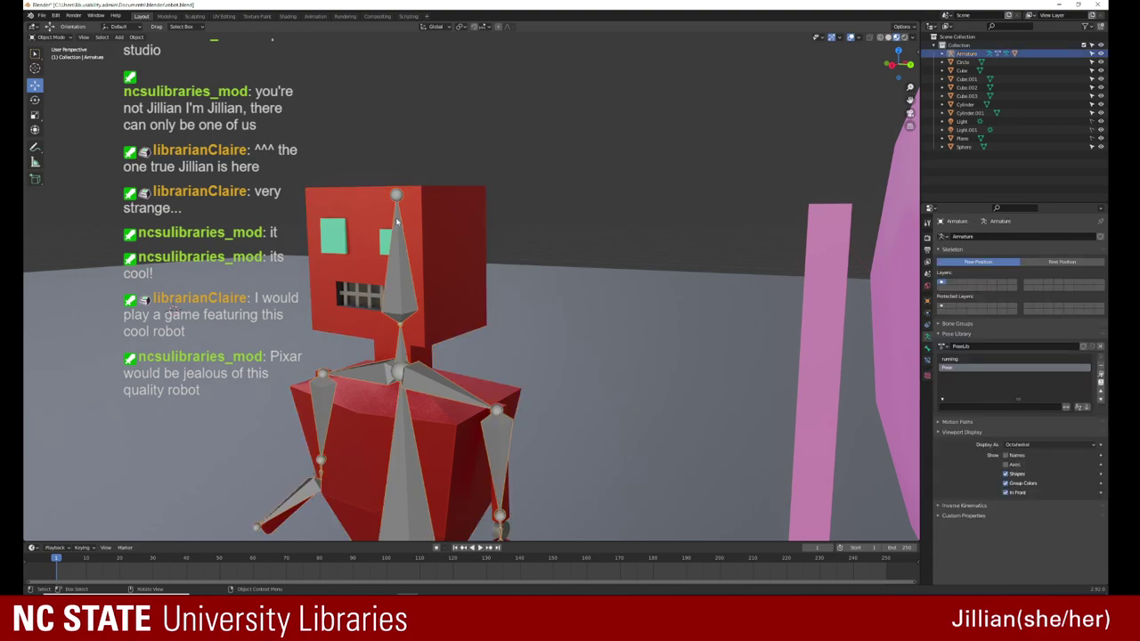
key("Tab")
Step: Return to Object Mode, then switch the robot's armature into Pose Mode
mouse_move(281, 254)
middle_mouse_down()
mouse_move(353, 209)
mouse_move(102, 94)
middle_mouse_up()
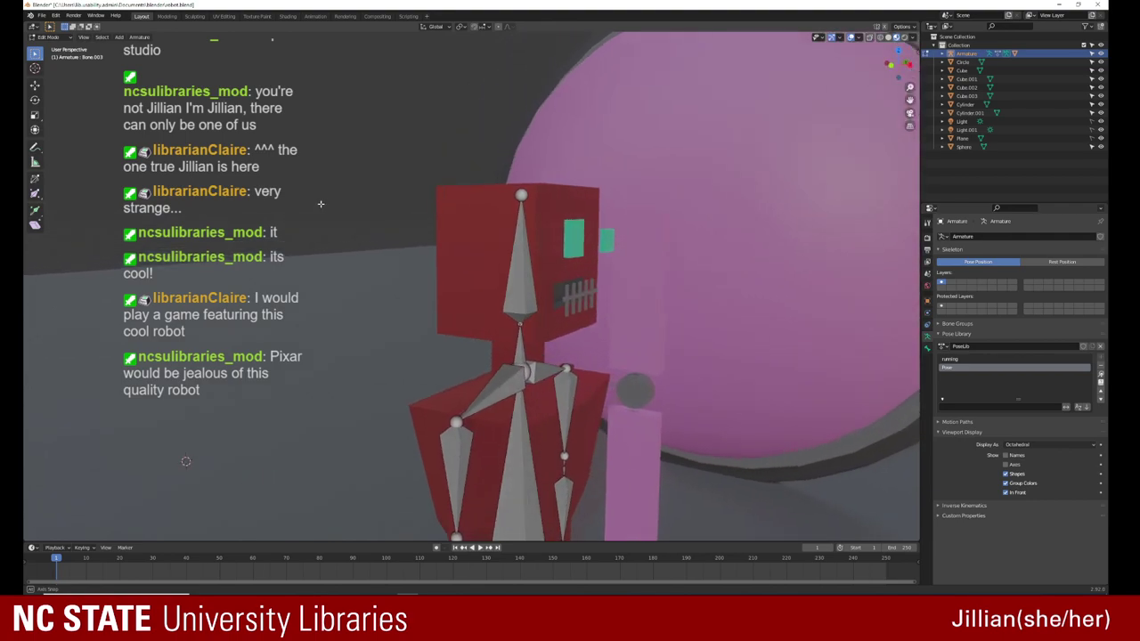
left_click(61, 37)
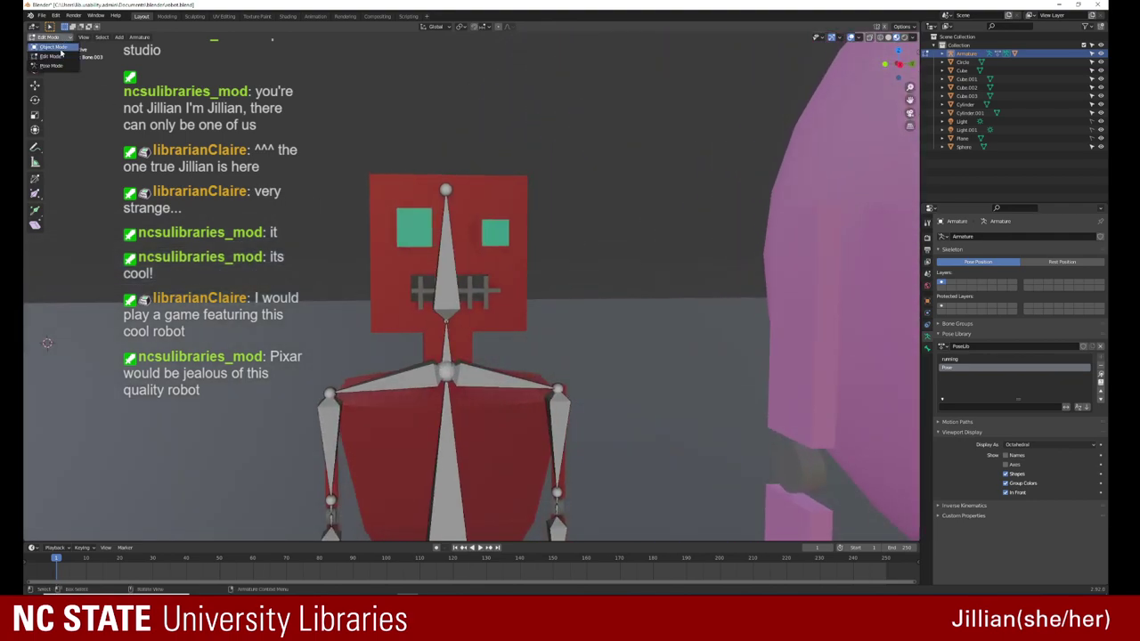
key("ctrl+Tab")
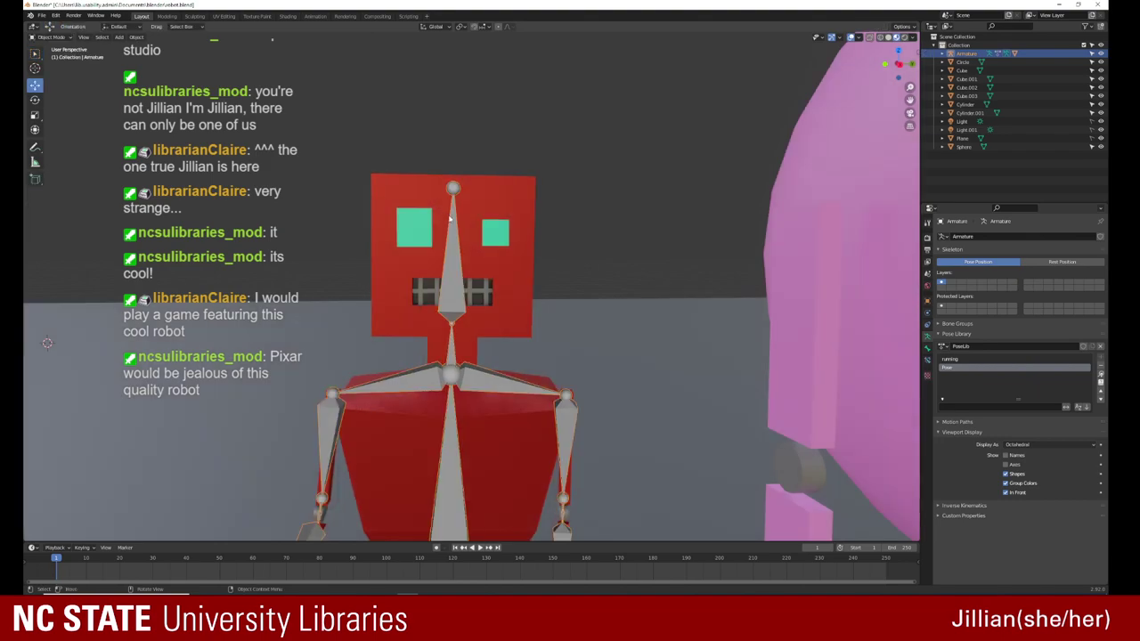
left_click(444, 215)
left_click(51, 37)
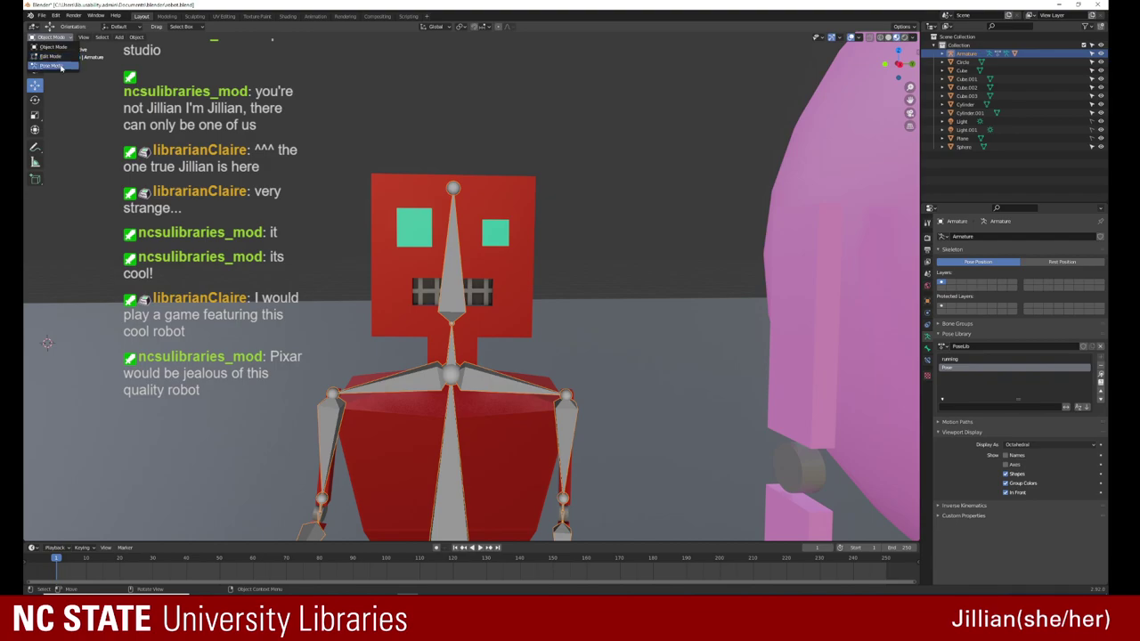
left_click(53, 64)
Step: Test-rotate the robot's head bone
left_click(436, 241)
middle_click_drag(437, 240, 452, 240)
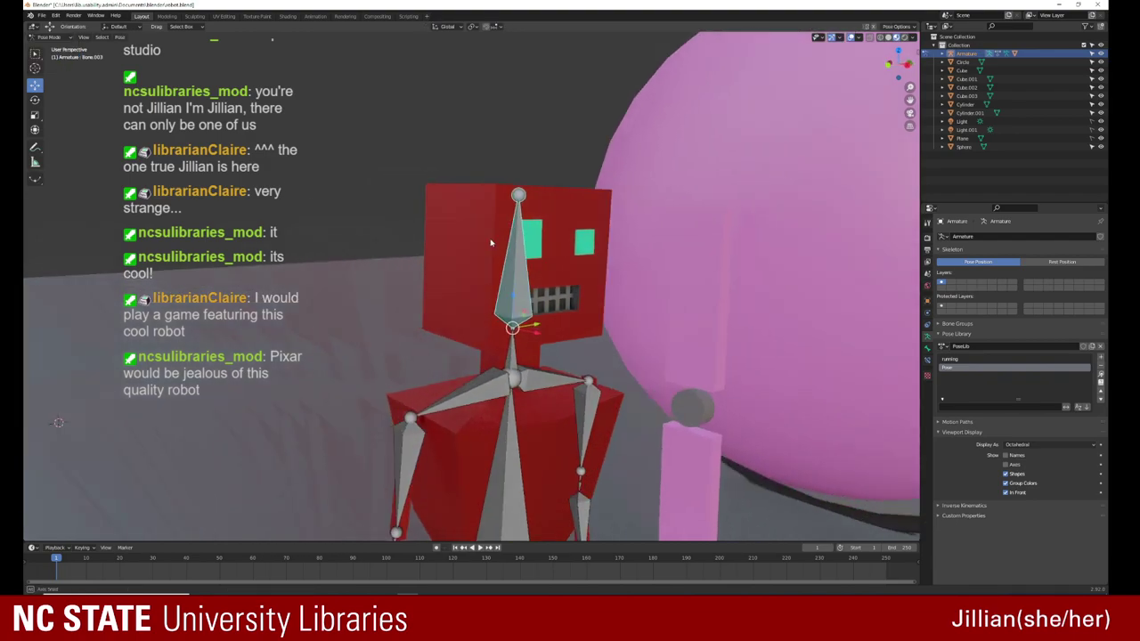
key("r")
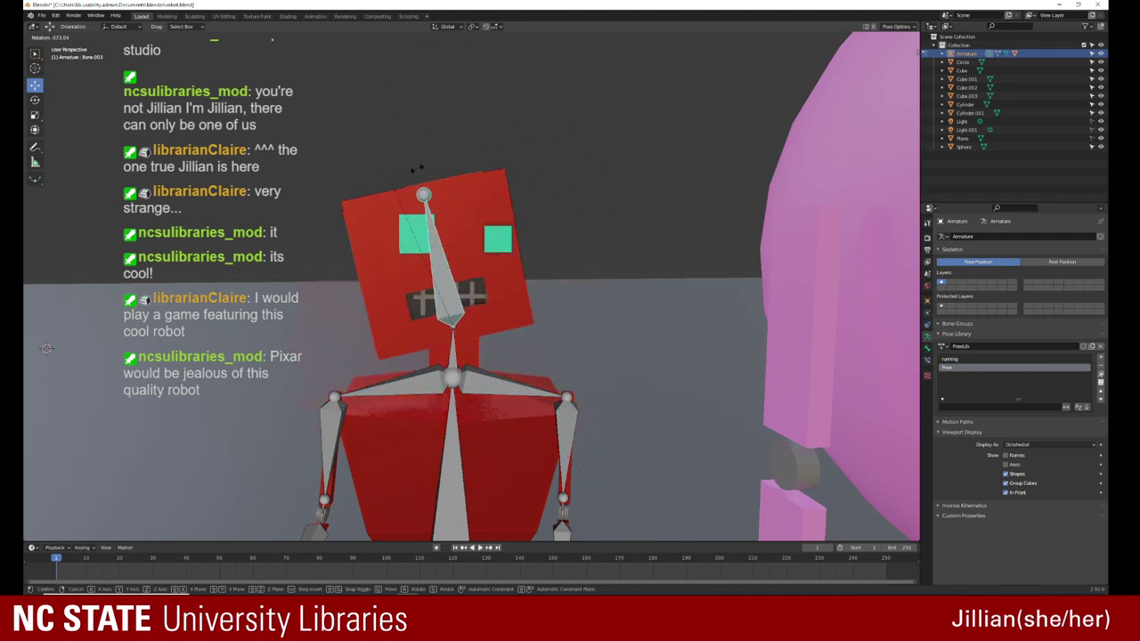
left_click(437, 219)
mouse_move(437, 219)
middle_mouse_down()
mouse_move(465, 296)
mouse_move(415, 352)
mouse_move(509, 491)
middle_mouse_up()
Step: Rotate a lower leg bone, then undo it so the robot stands upright again
left_click(415, 351)
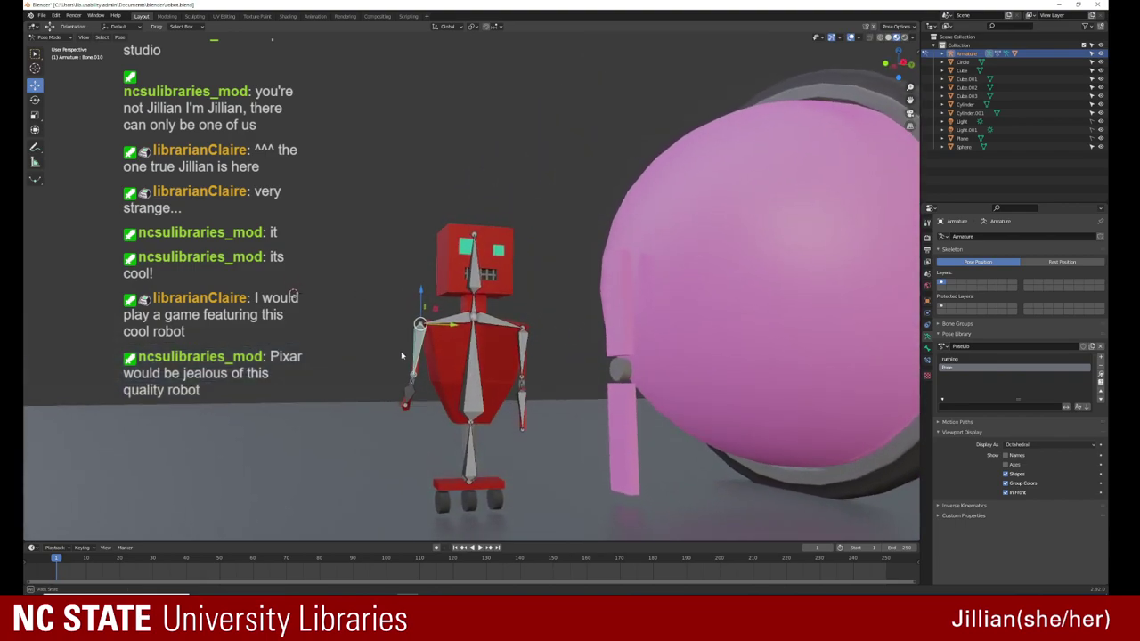
left_click(508, 490)
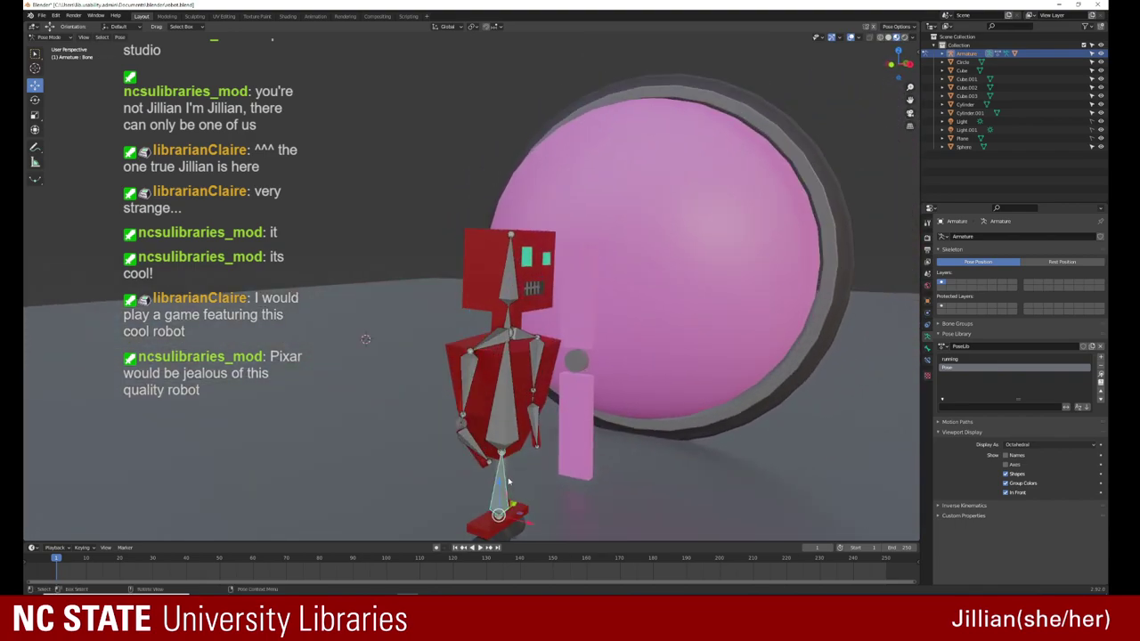
key("r")
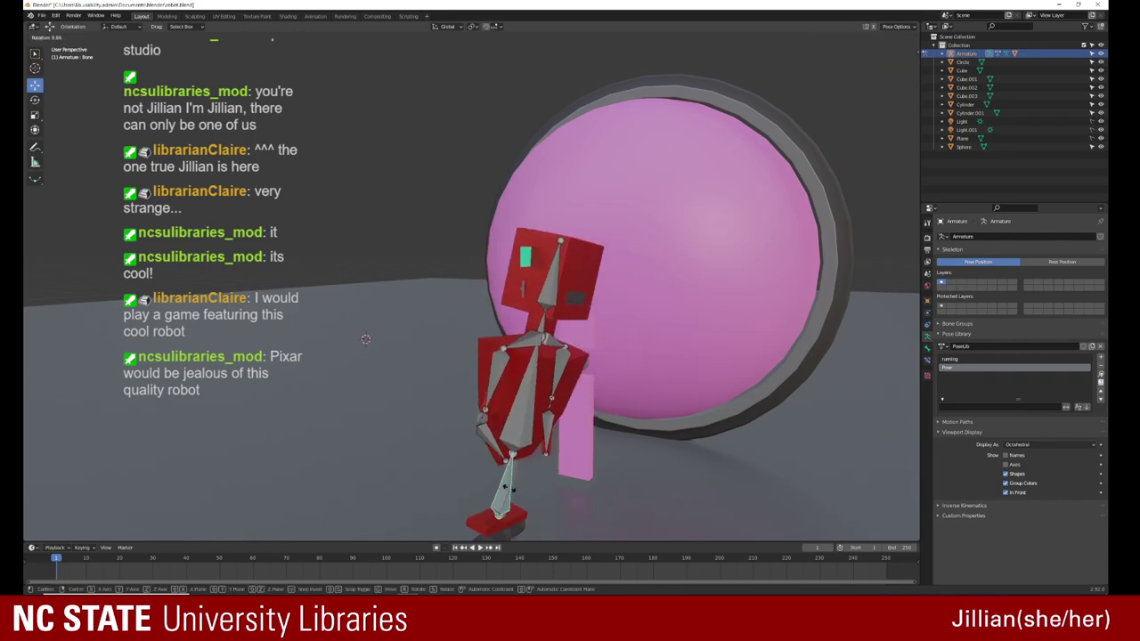
left_click(365, 338)
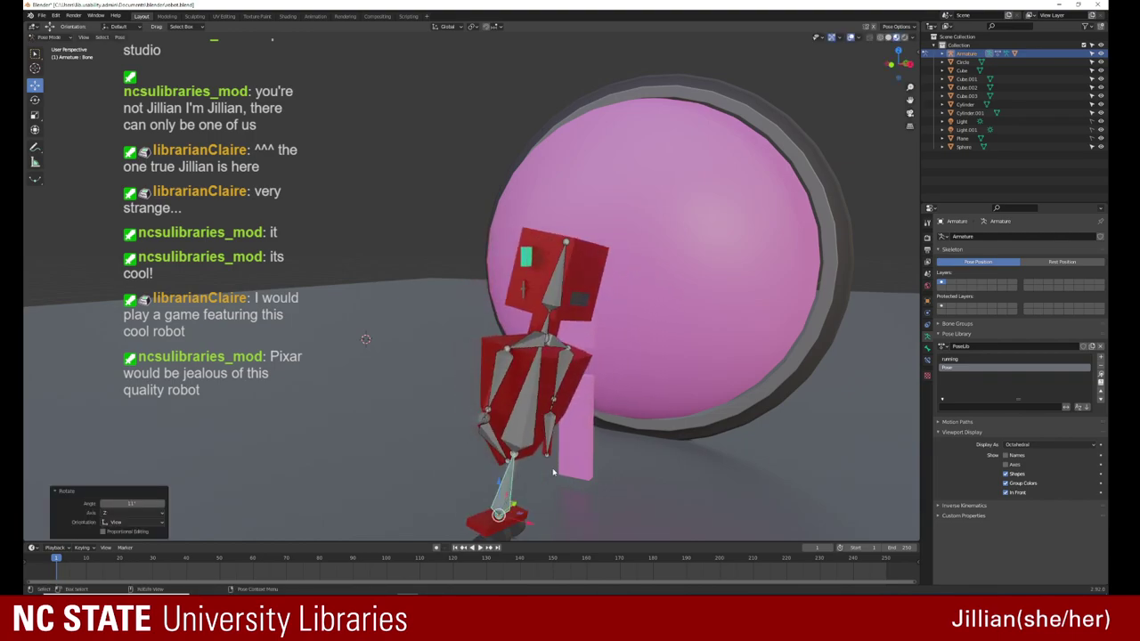
middle_click_drag(418, 401, 498, 456)
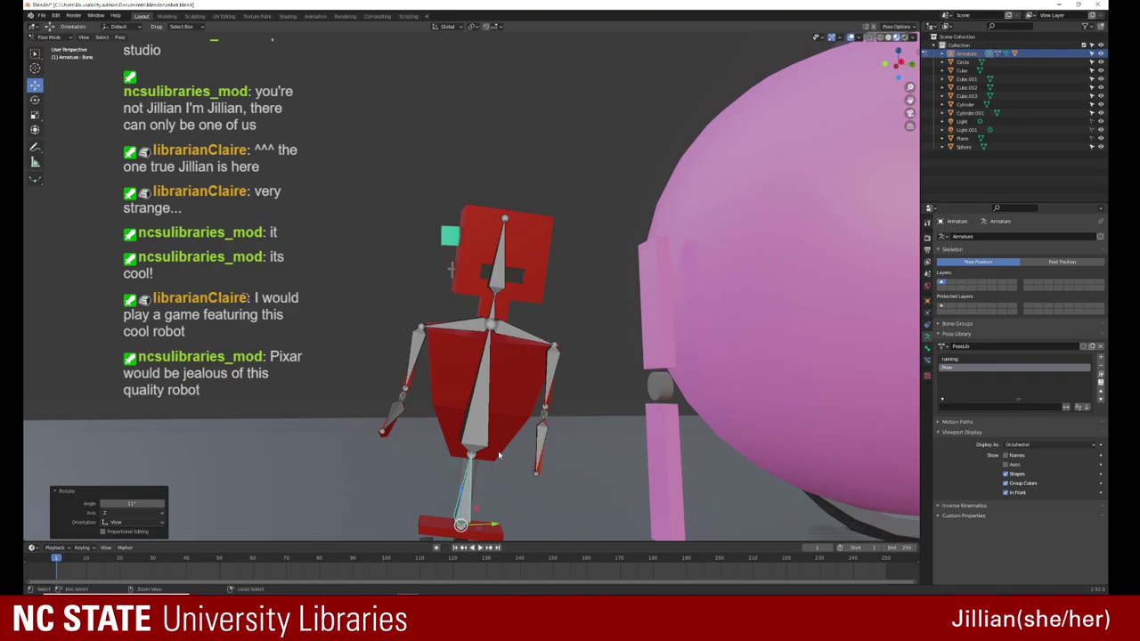
key("ctrl+z")
scroll(321, 309, "up", 2)
scroll(348, 292, "down", 3)
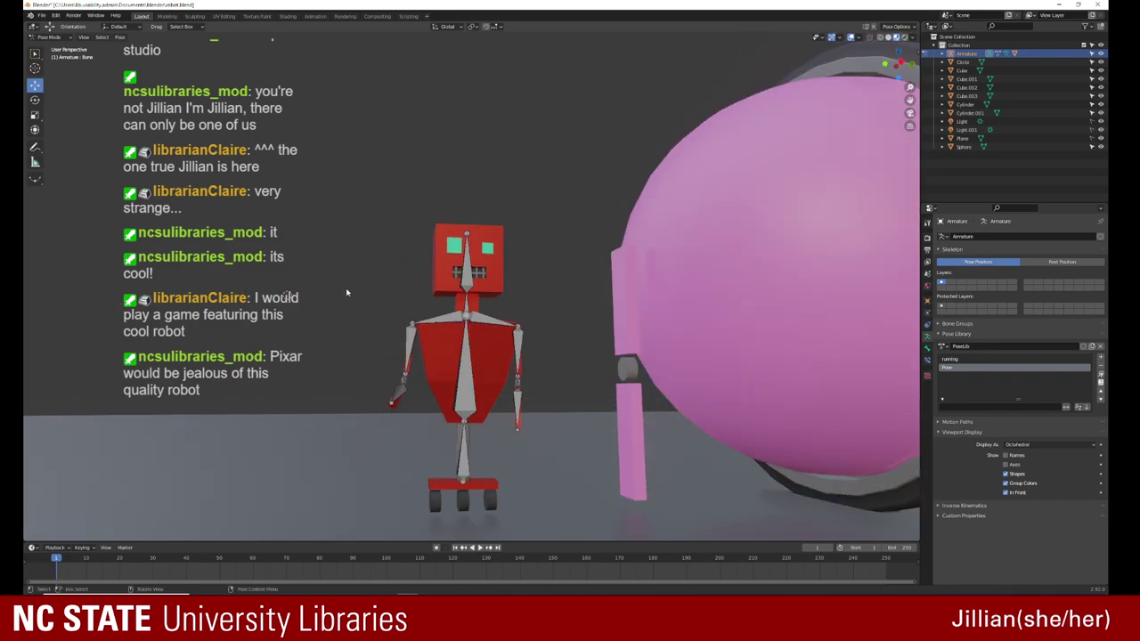
scroll(347, 292, "down", 3)
mouse_move(562, 367)
middle_mouse_down()
mouse_move(462, 427)
mouse_move(539, 415)
middle_mouse_up()
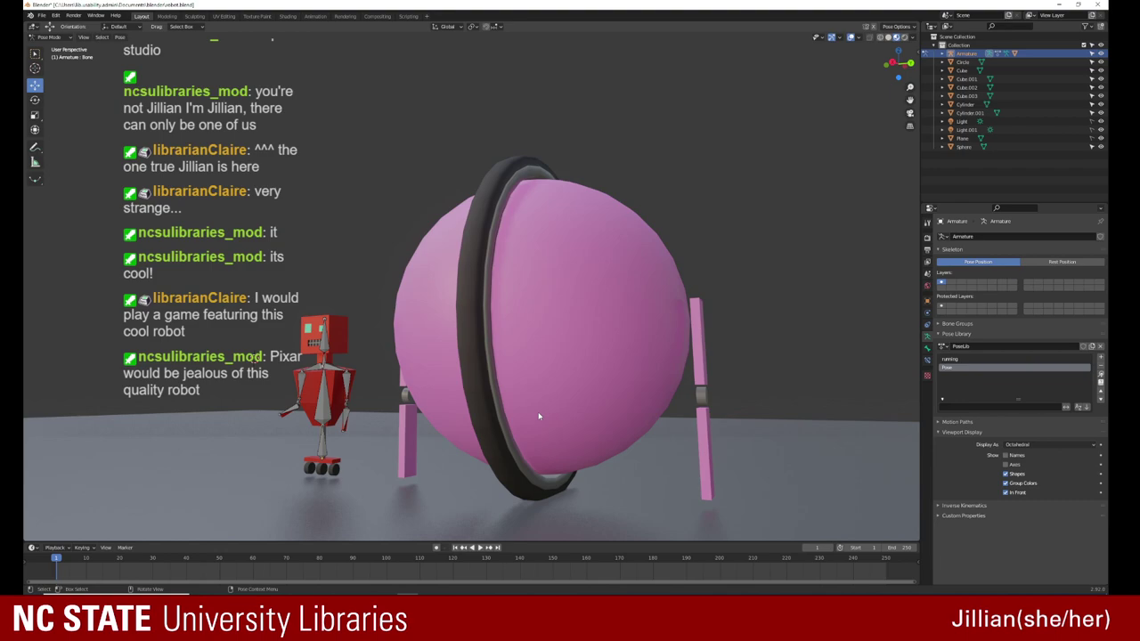
mouse_move(366, 304)
middle_mouse_down()
mouse_move(350, 297)
mouse_move(362, 300)
middle_mouse_up()
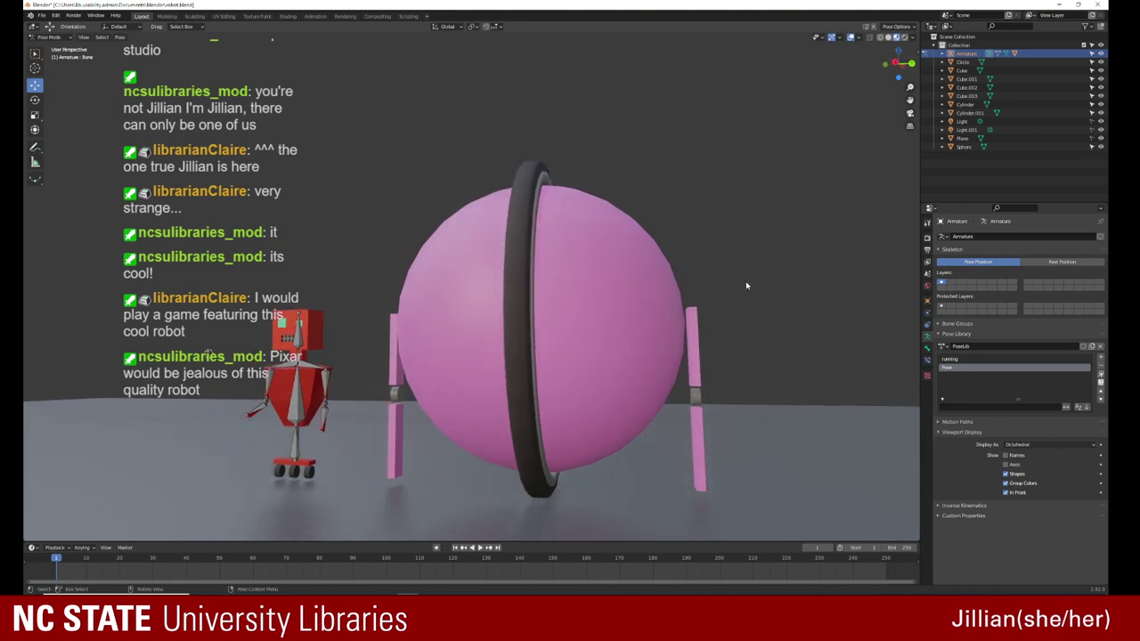
left_click(41, 37)
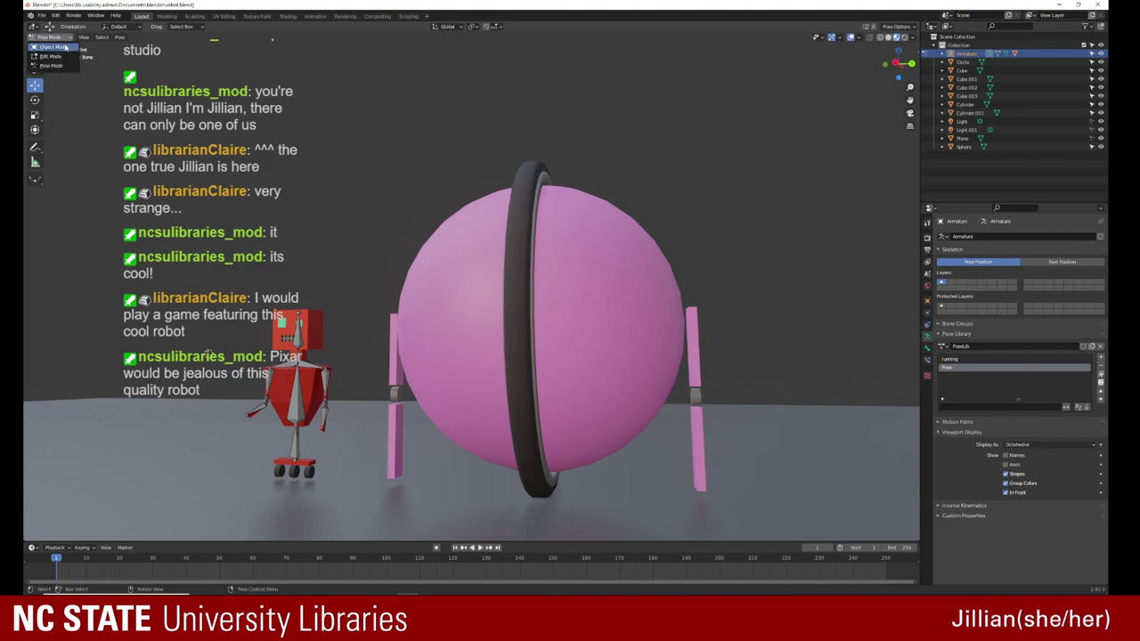
left_click(49, 45)
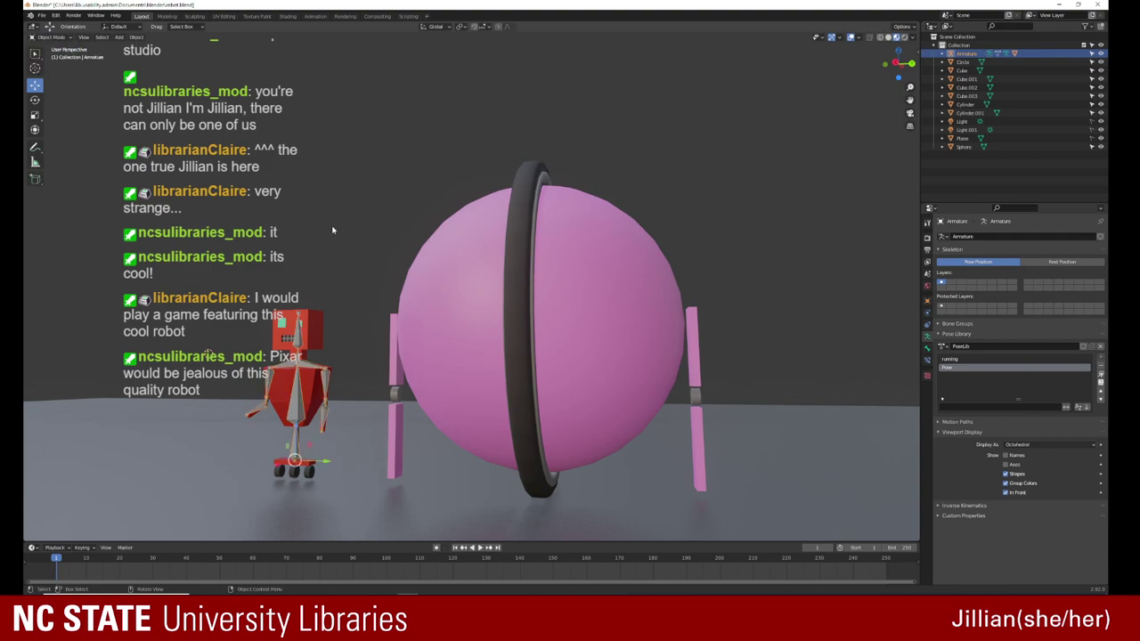
mouse_move(513, 239)
middle_mouse_down()
mouse_move(449, 235)
mouse_move(496, 248)
mouse_move(526, 238)
mouse_move(531, 267)
middle_mouse_up()
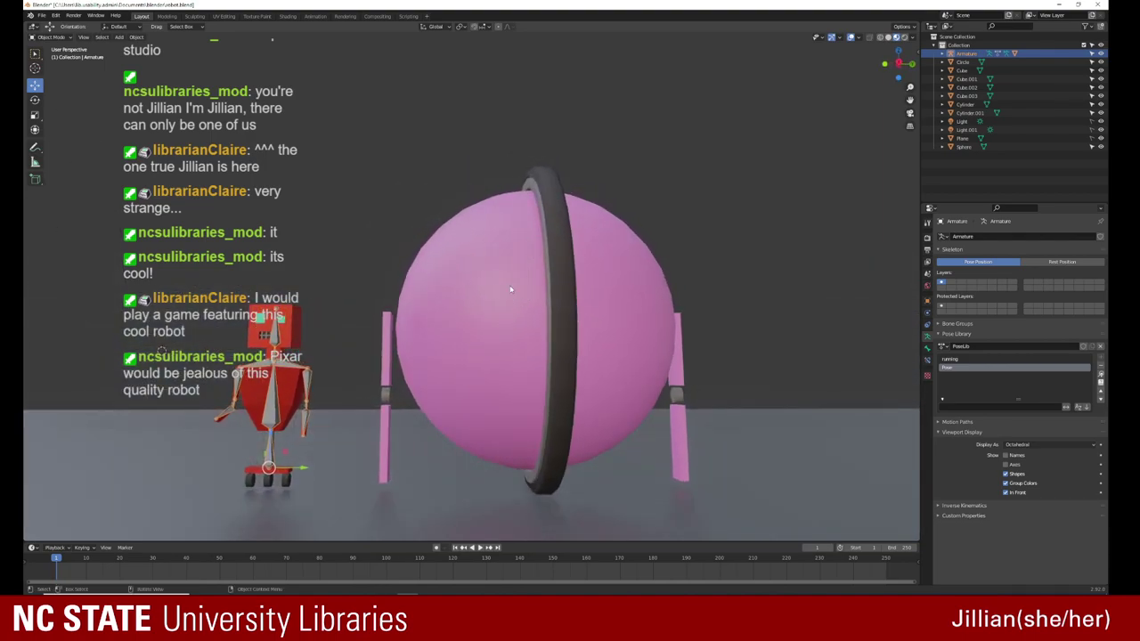
left_click(699, 211)
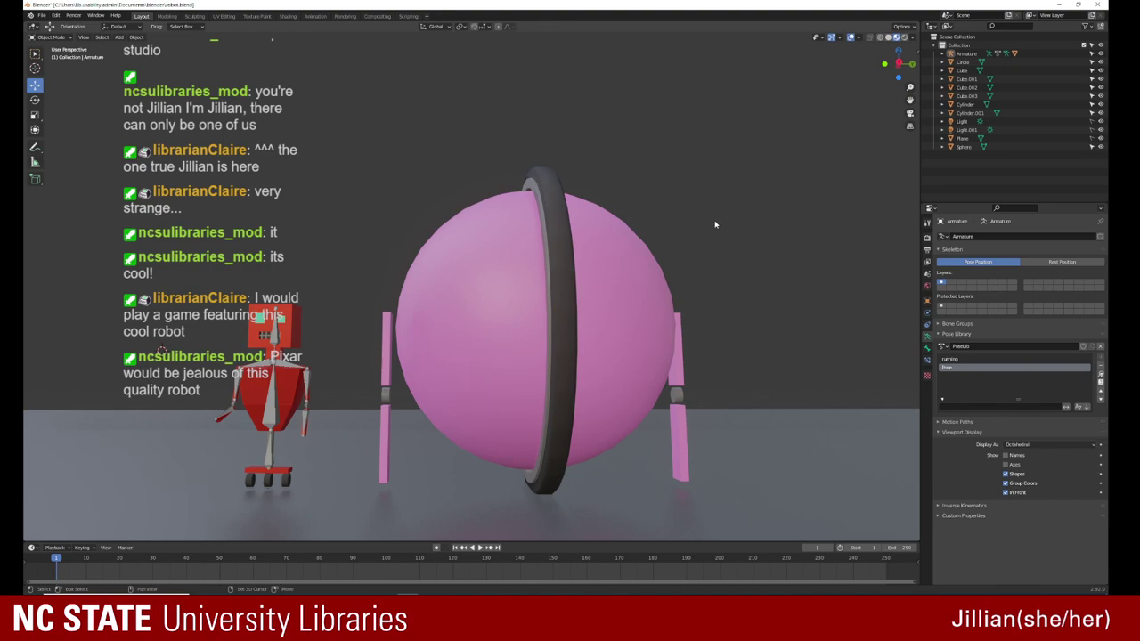
middle_click_drag(697, 210, 332, 218, "shift")
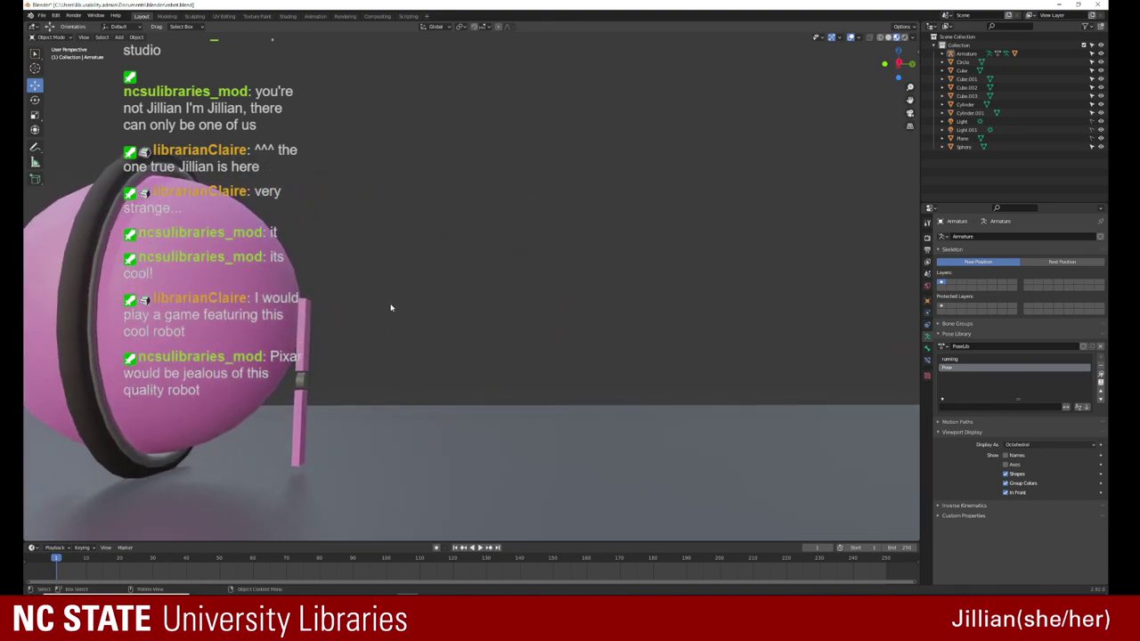
middle_click_drag(427, 399, 410, 470)
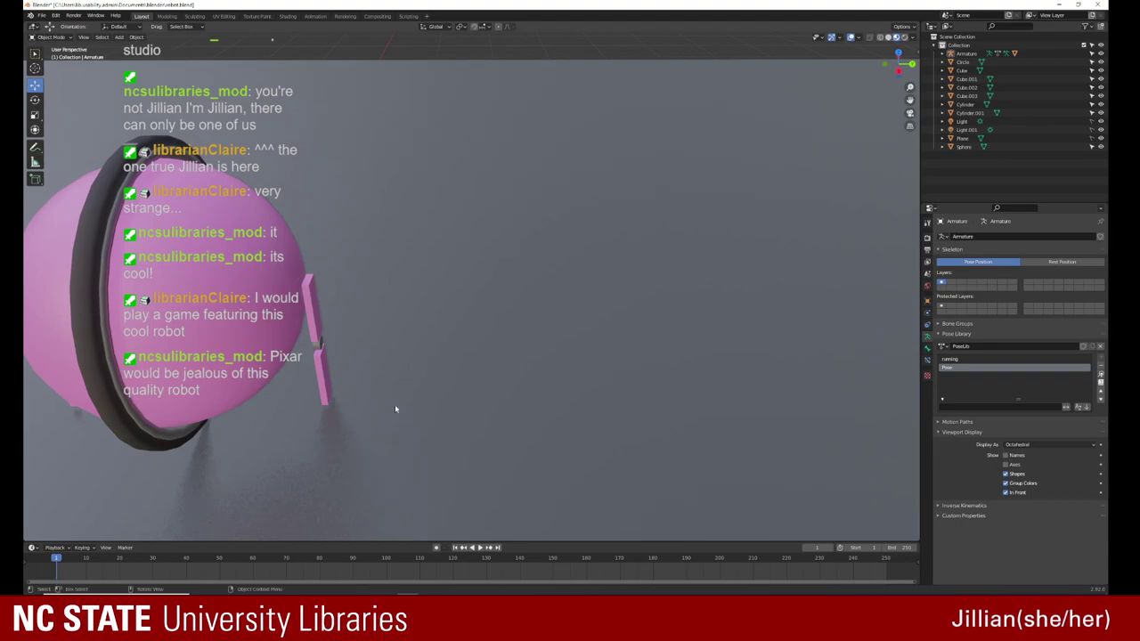
mouse_move(394, 404)
middle_mouse_down()
mouse_move(389, 358)
mouse_move(527, 240)
middle_mouse_up()
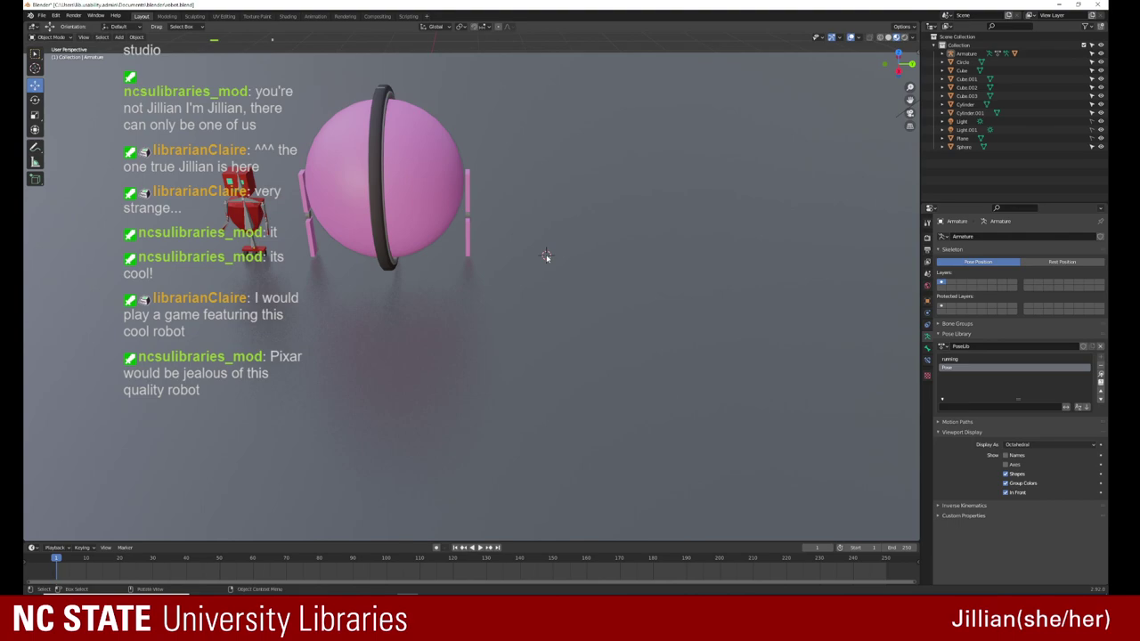
middle_click_drag(545, 256, 500, 248)
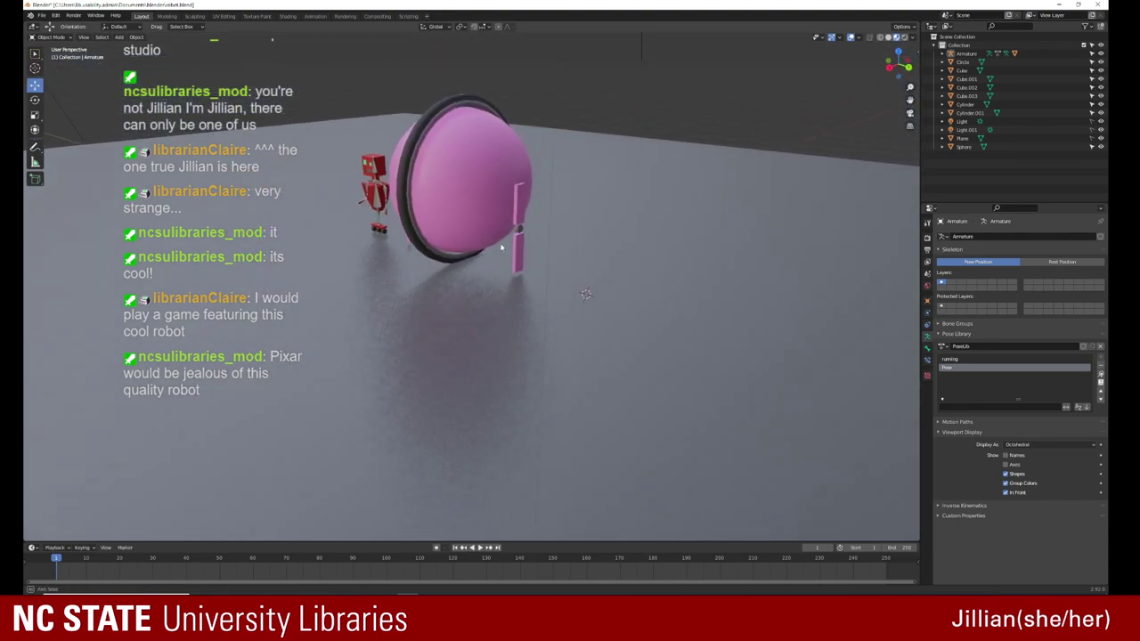
mouse_move(500, 248)
middle_mouse_down()
mouse_move(484, 276)
mouse_move(534, 275)
middle_mouse_up()
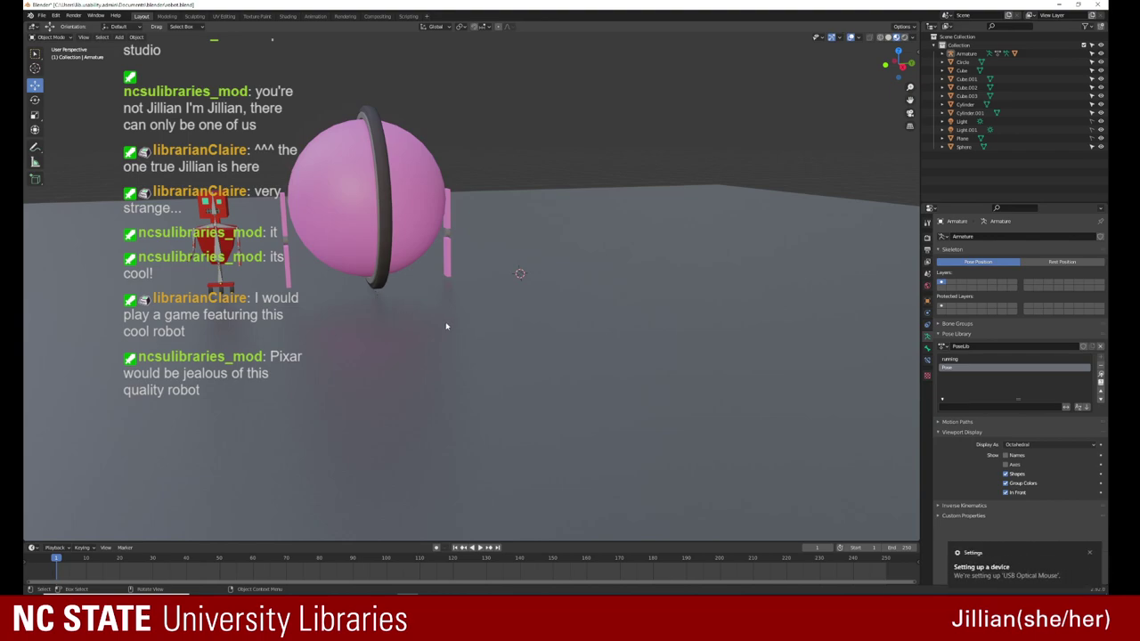
mouse_move(471, 343)
middle_mouse_down()
mouse_move(446, 363)
mouse_move(463, 336)
middle_mouse_up()
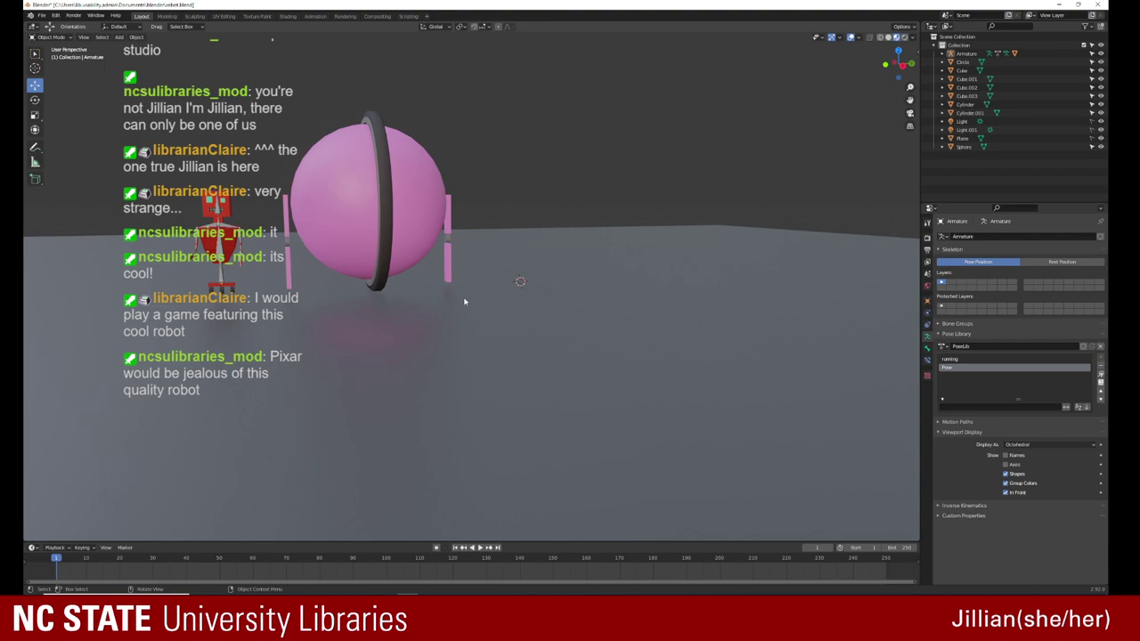
mouse_move(457, 298)
middle_mouse_down()
mouse_move(320, 378)
mouse_move(465, 326)
mouse_move(450, 326)
mouse_move(458, 318)
mouse_move(490, 318)
middle_mouse_up()
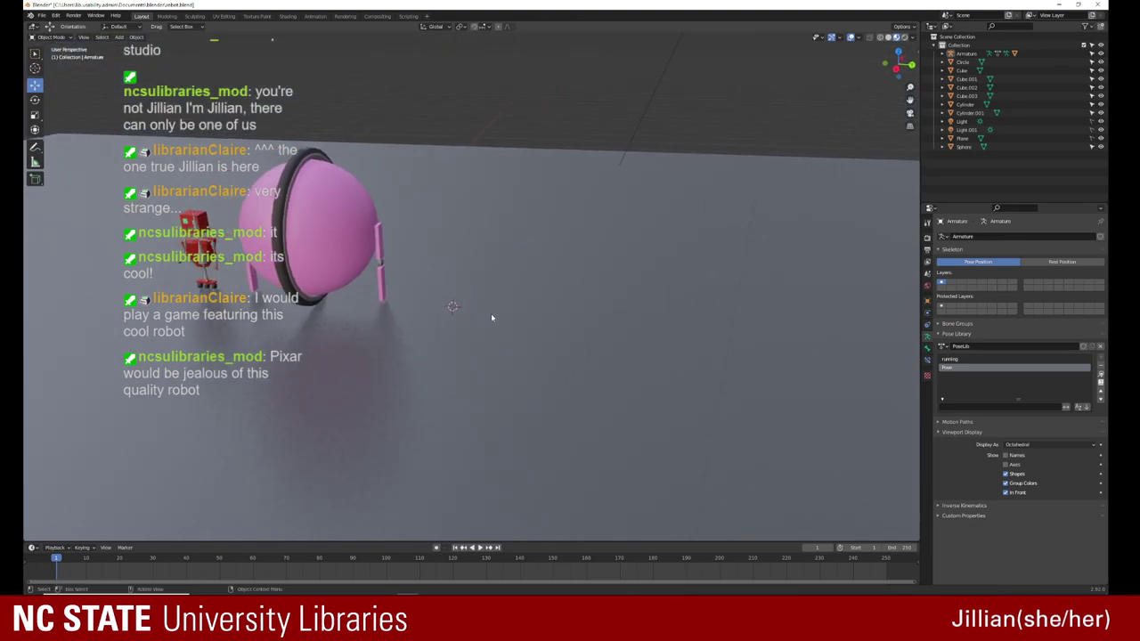
scroll(490, 318, "up", 3)
scroll(490, 317, "up", 2)
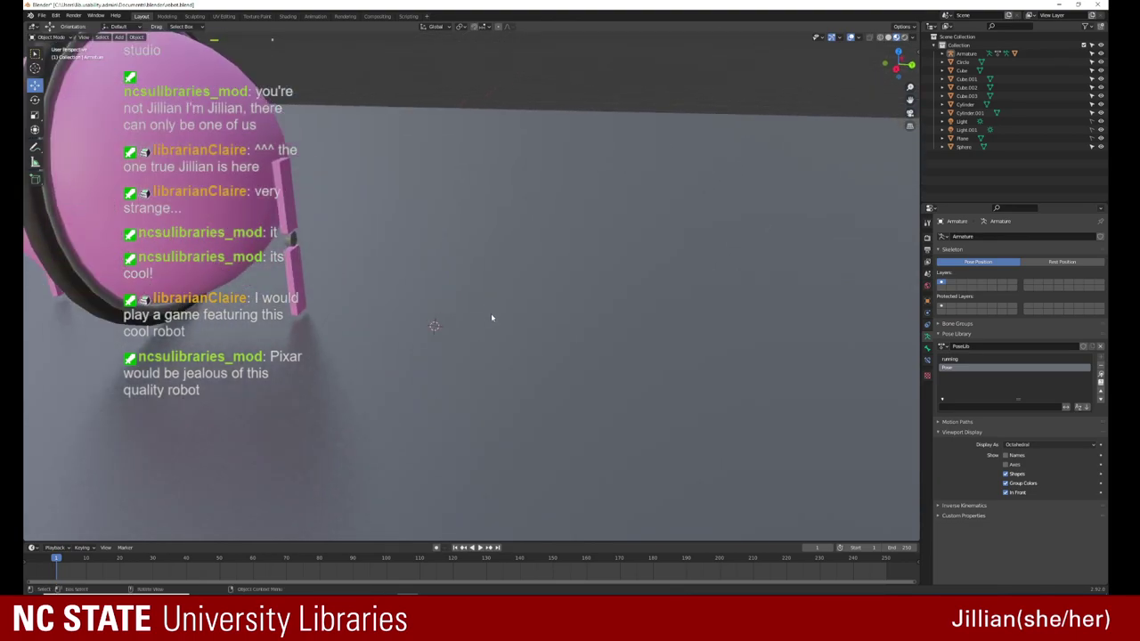
scroll(507, 312, "up", 1)
scroll(525, 307, "up", 2)
middle_click_drag(526, 308, 519, 300)
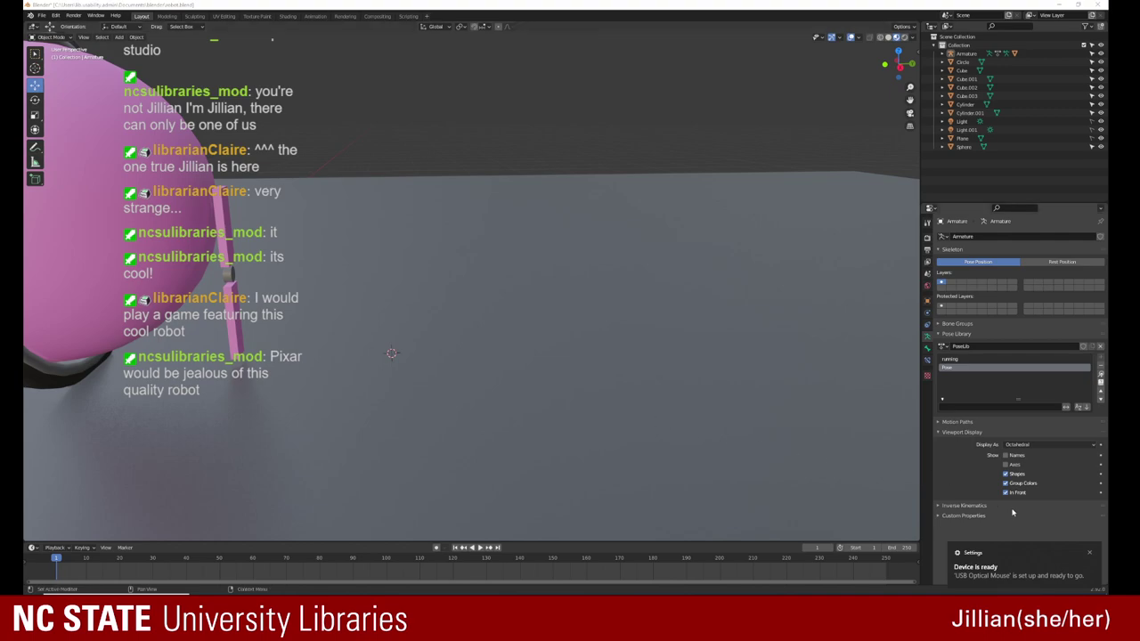
left_click(1088, 553)
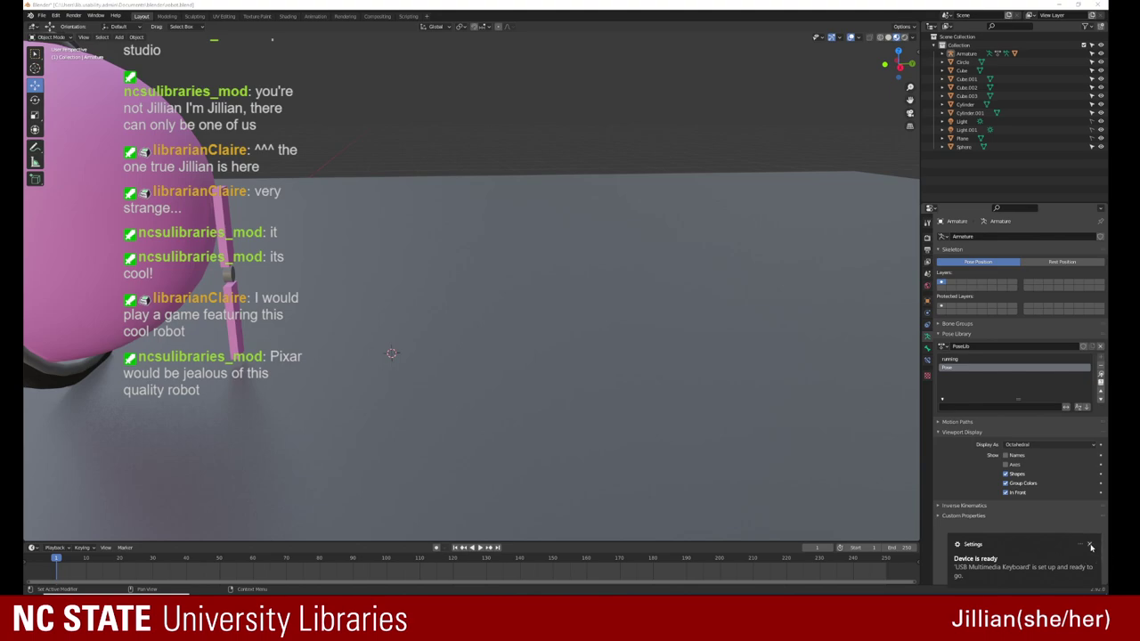
left_click(1089, 544)
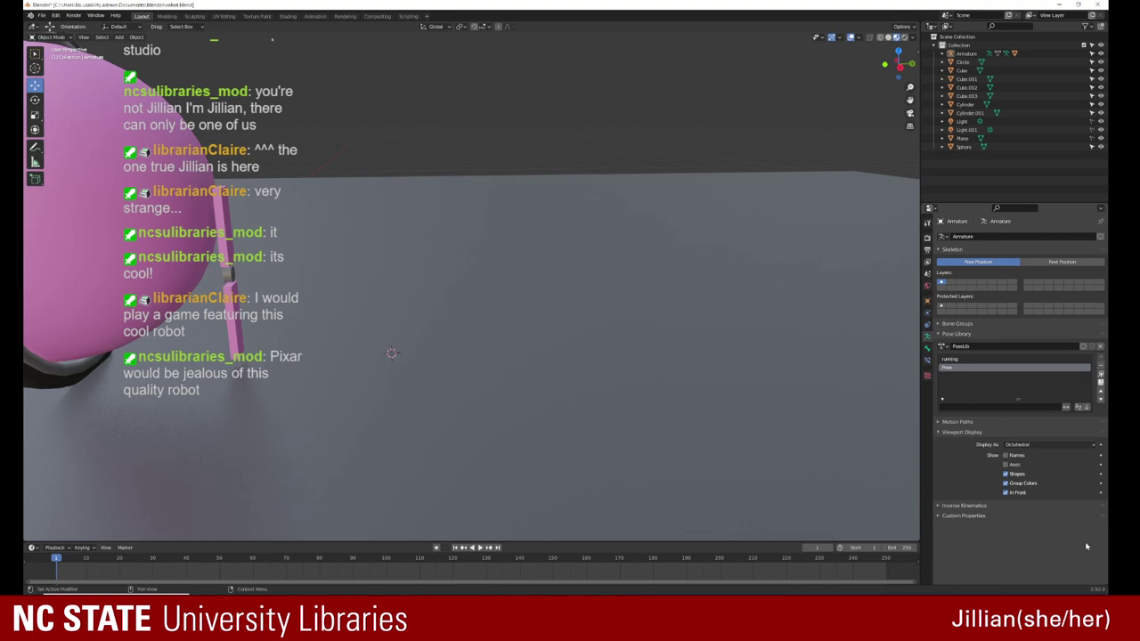
Step: Set the 3D cursor on the floor right of the pink sphere robot and zoom out
right_click(429, 356, "shift")
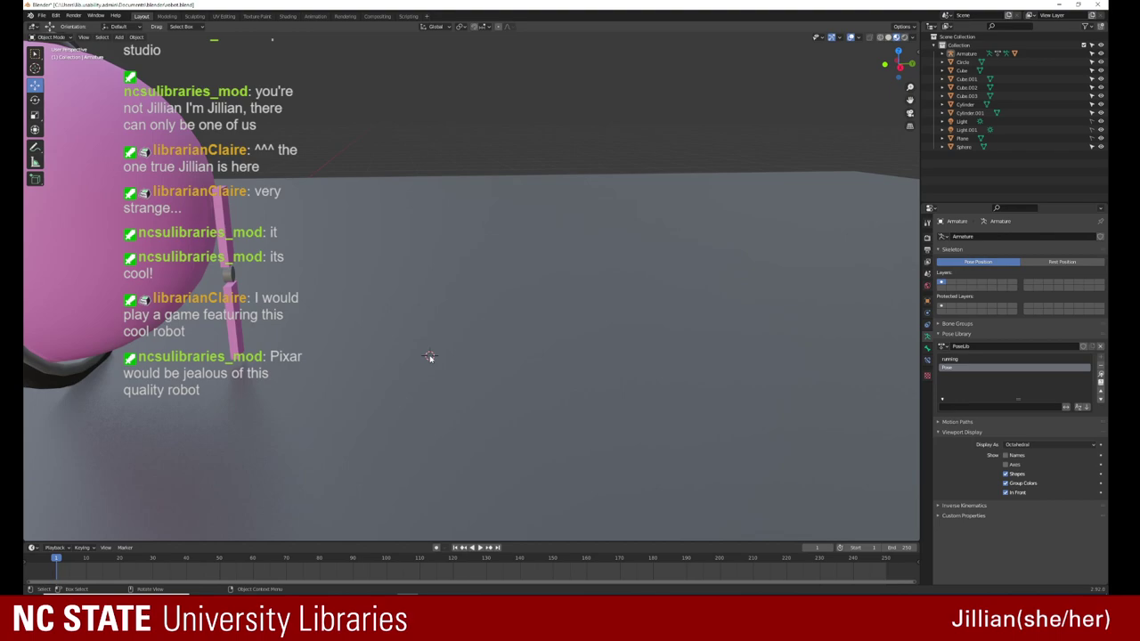
scroll(431, 356, "down", 2)
scroll(433, 358, "down", 3)
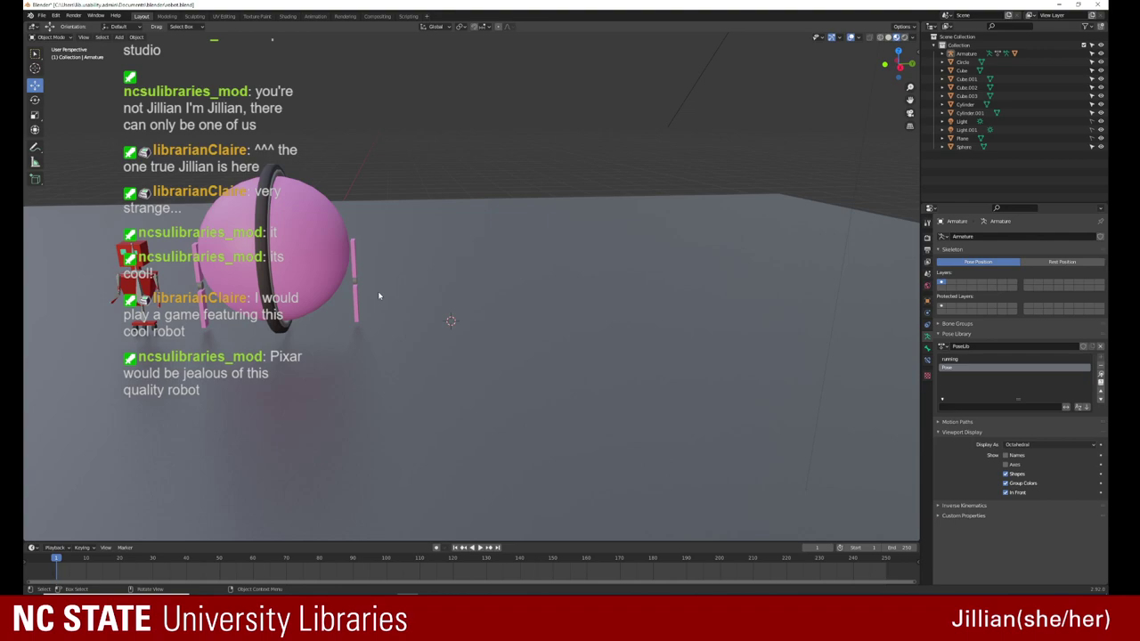
Step: Duplicate the sphere robot's black ring and slide the copy away along Y
left_click(265, 302)
middle_click_drag(265, 303, 298, 300)
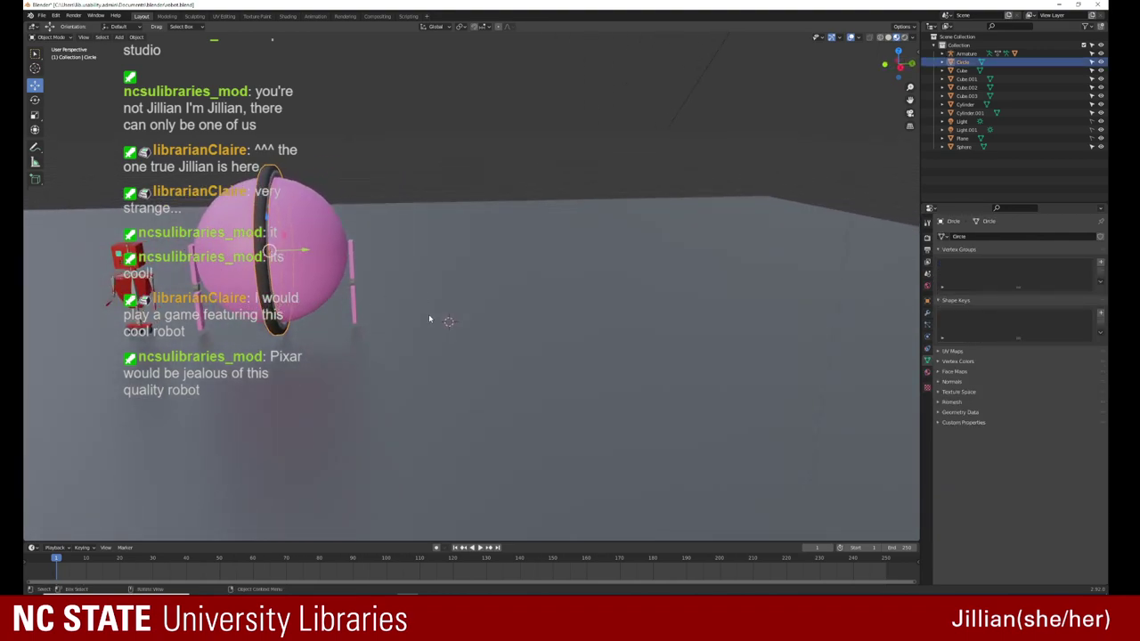
key("shift+d")
key("x")
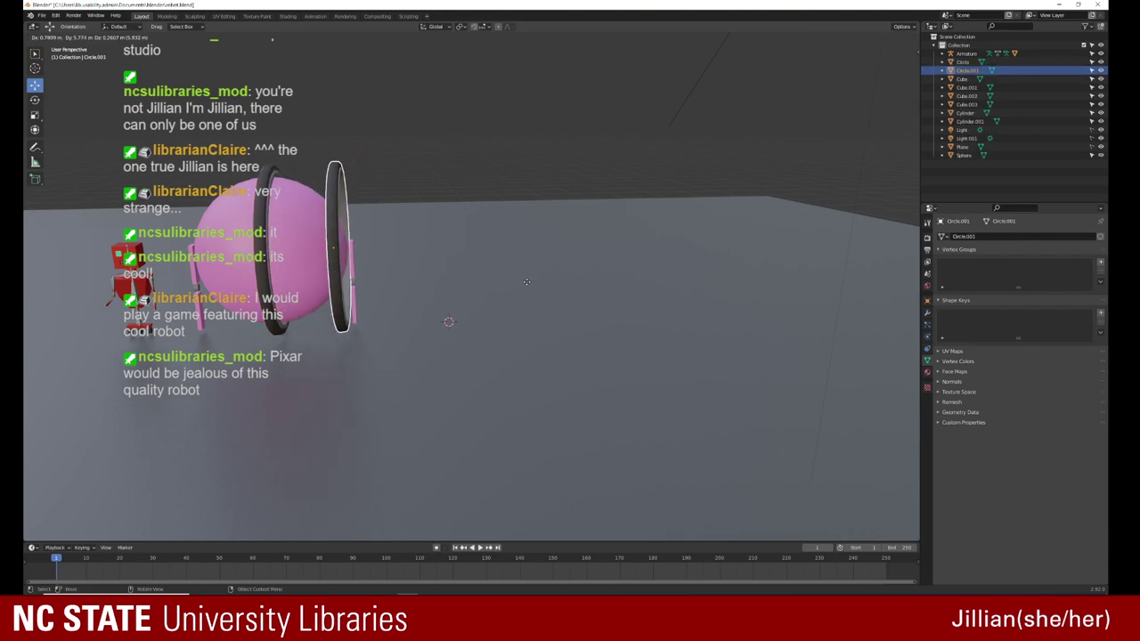
key("y")
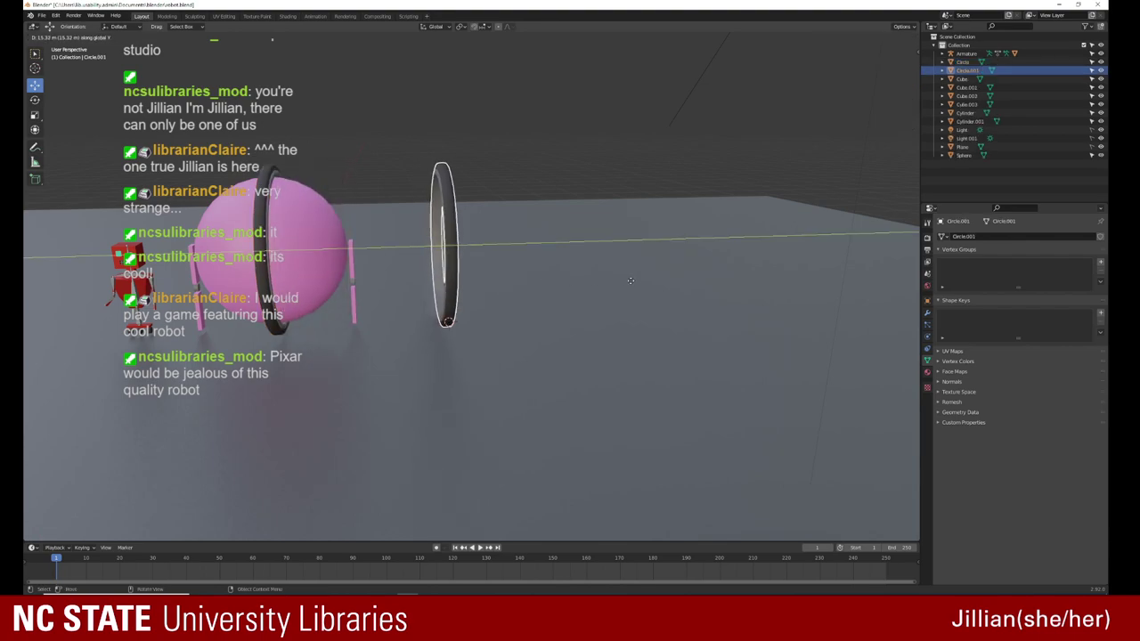
left_click_drag(655, 282, 644, 283)
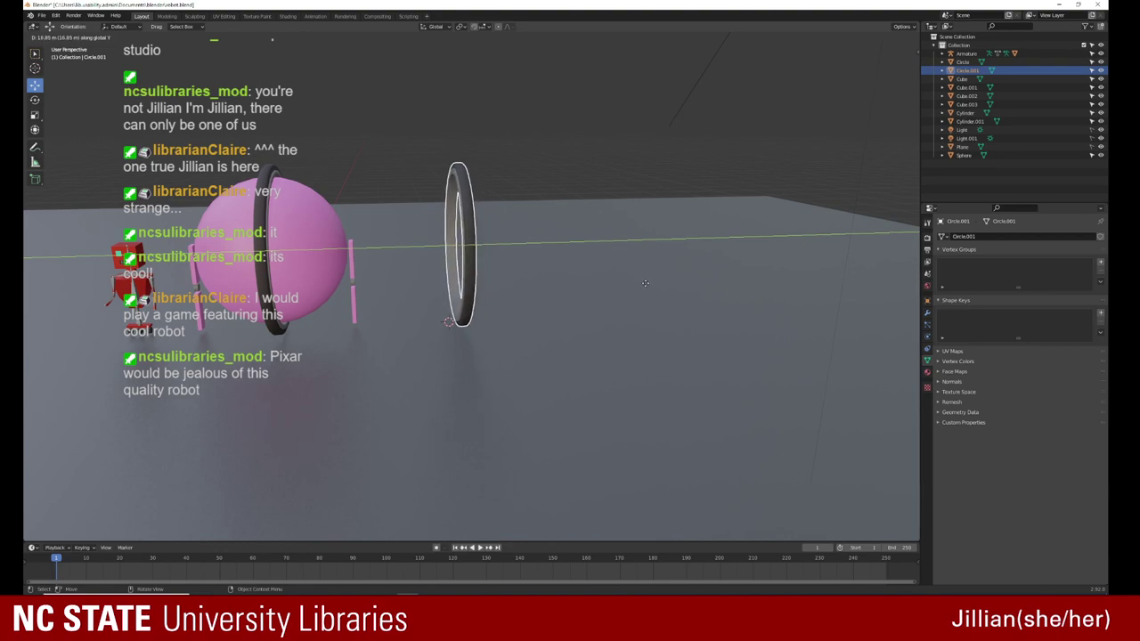
left_click(644, 283)
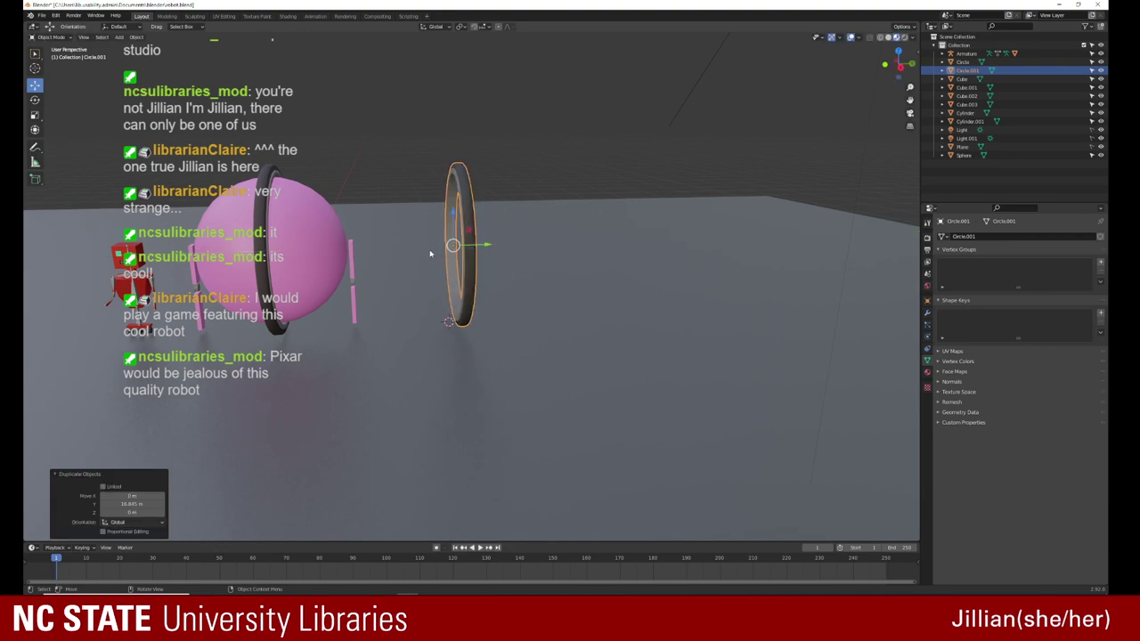
Step: Scale the ring copy down to about 0.42
key("shift+space")
left_click(456, 214)
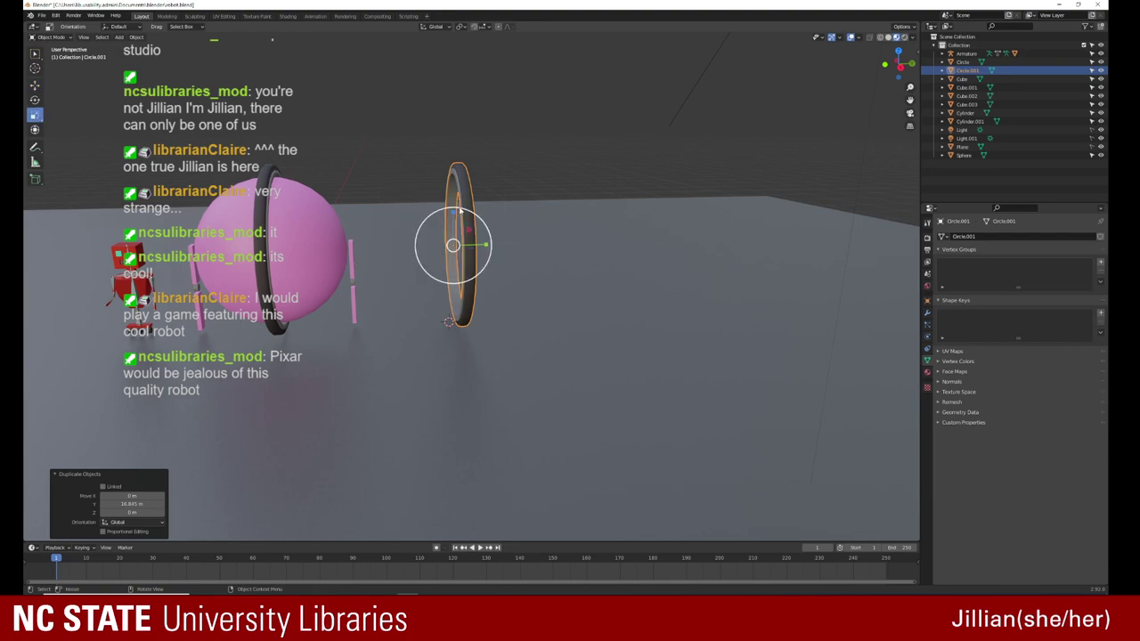
left_click_drag(459, 210, 455, 229)
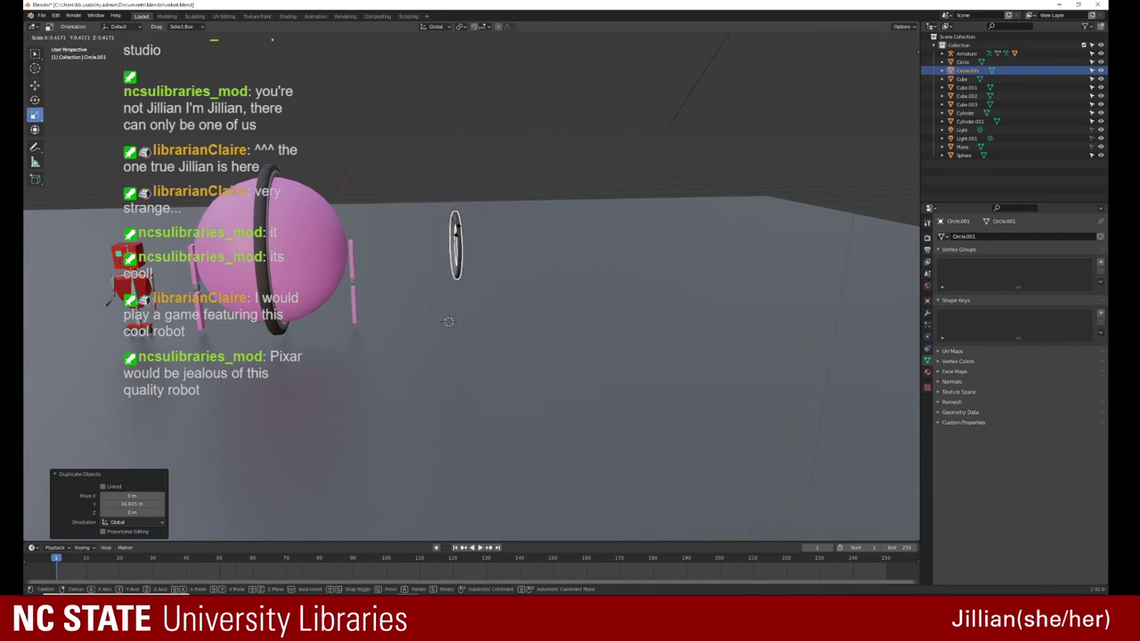
left_click(456, 229)
mouse_move(455, 230)
middle_mouse_down()
mouse_move(515, 281)
mouse_move(482, 317)
middle_mouse_up()
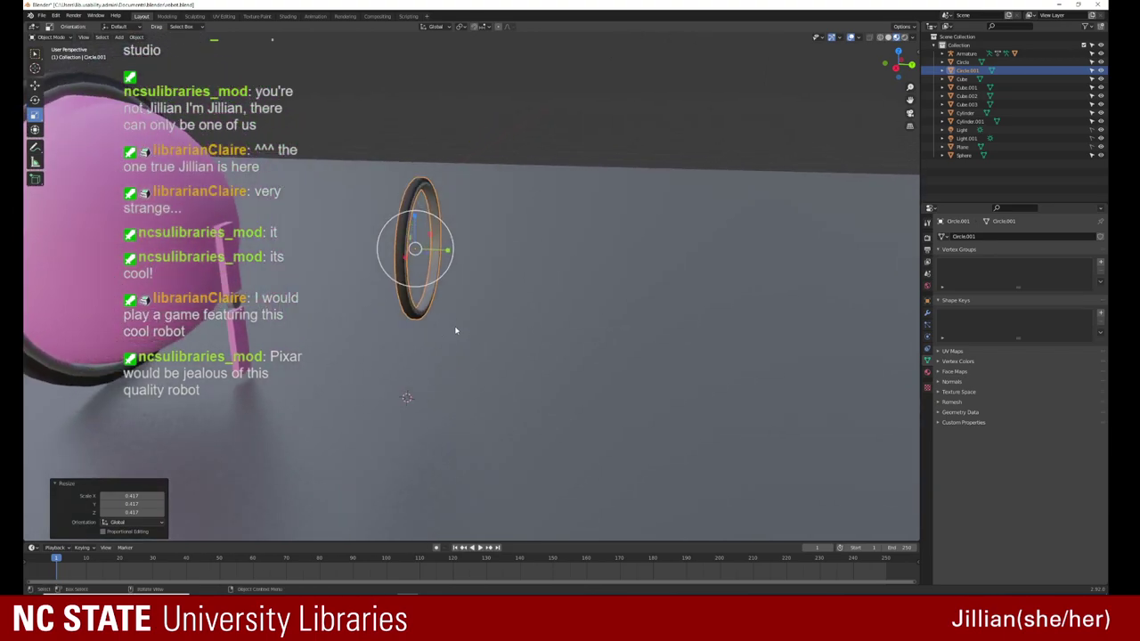
Step: Lower the small ring along Z so it stands on the floor
key("shift+space")
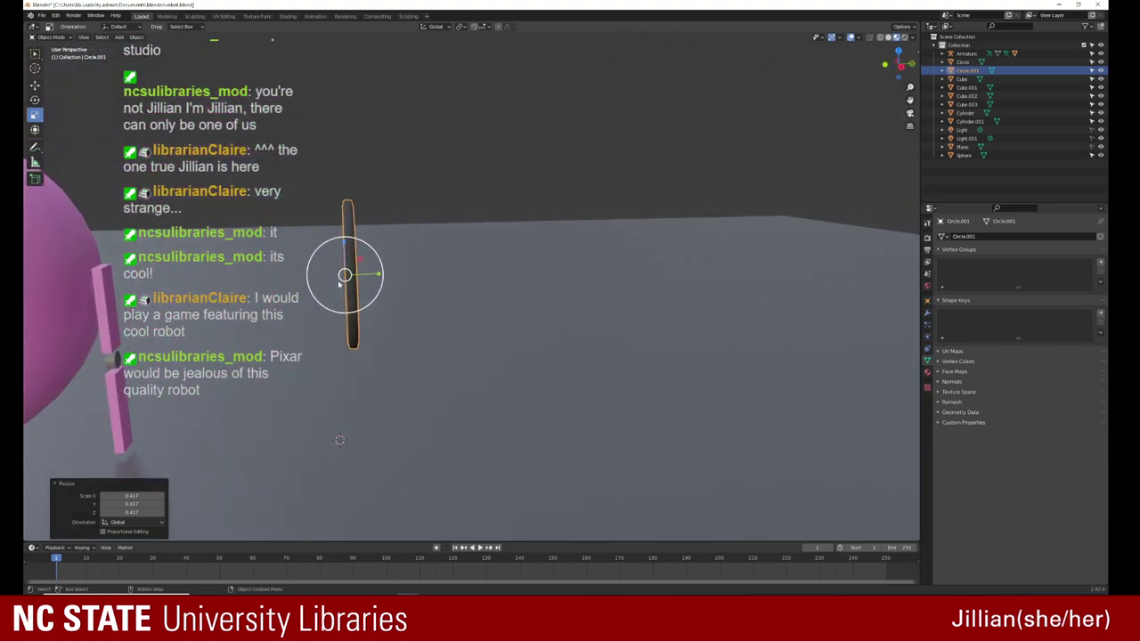
left_click(328, 264)
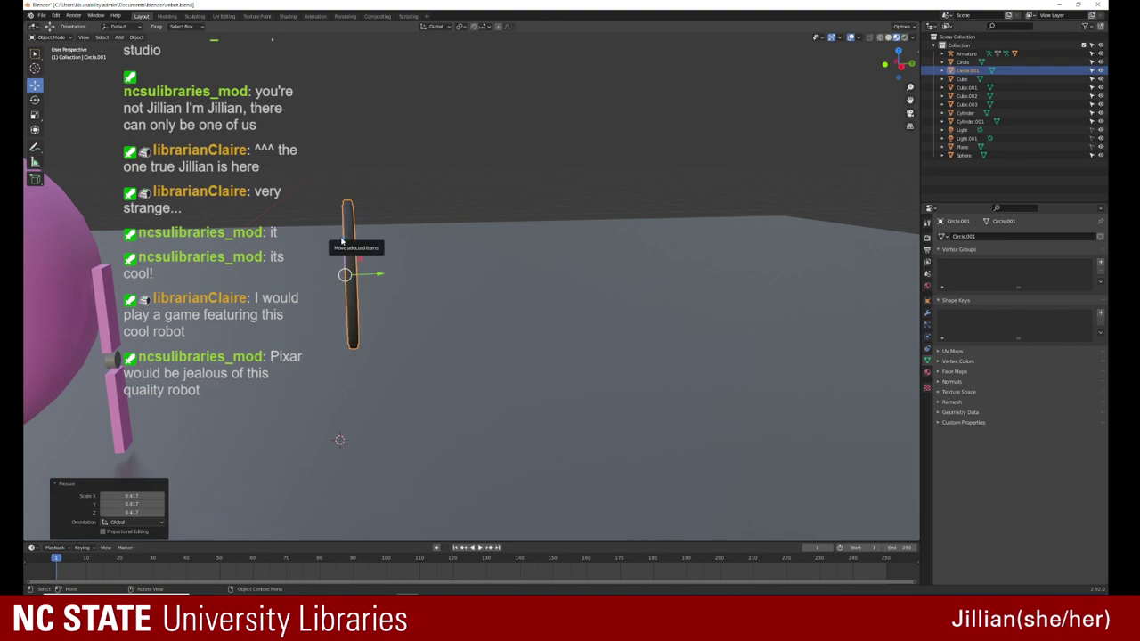
left_click_drag(341, 241, 335, 398)
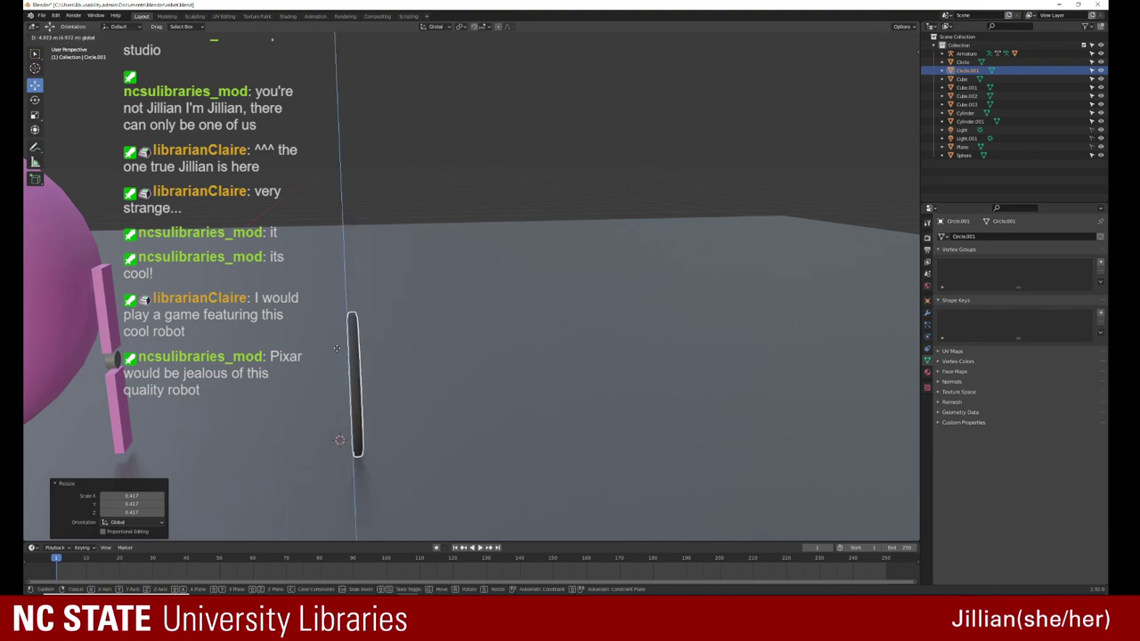
left_click(346, 386)
middle_click_drag(346, 387, 277, 376)
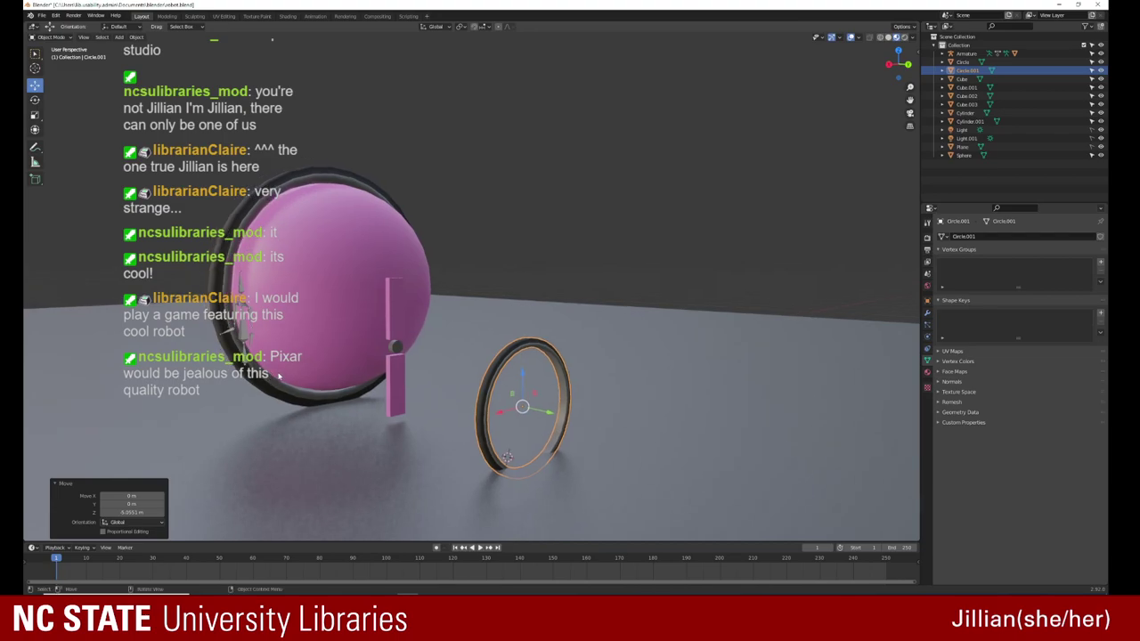
left_click_drag(521, 375, 523, 354)
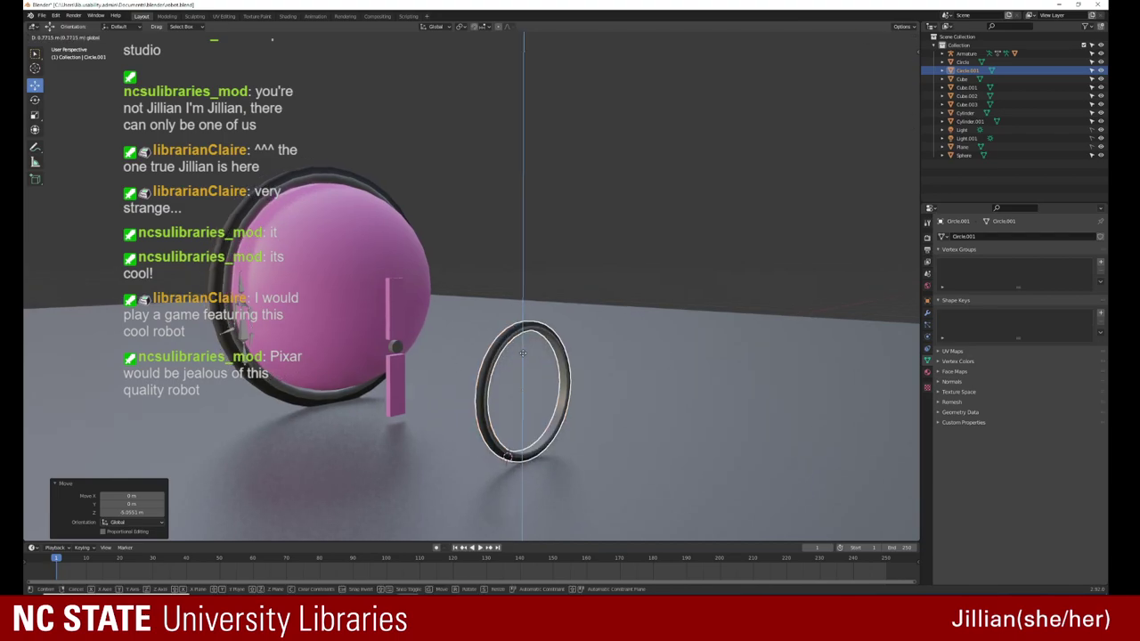
left_click(522, 353)
mouse_move(600, 404)
middle_mouse_down()
mouse_move(629, 396)
mouse_move(540, 425)
mouse_move(546, 432)
middle_mouse_up()
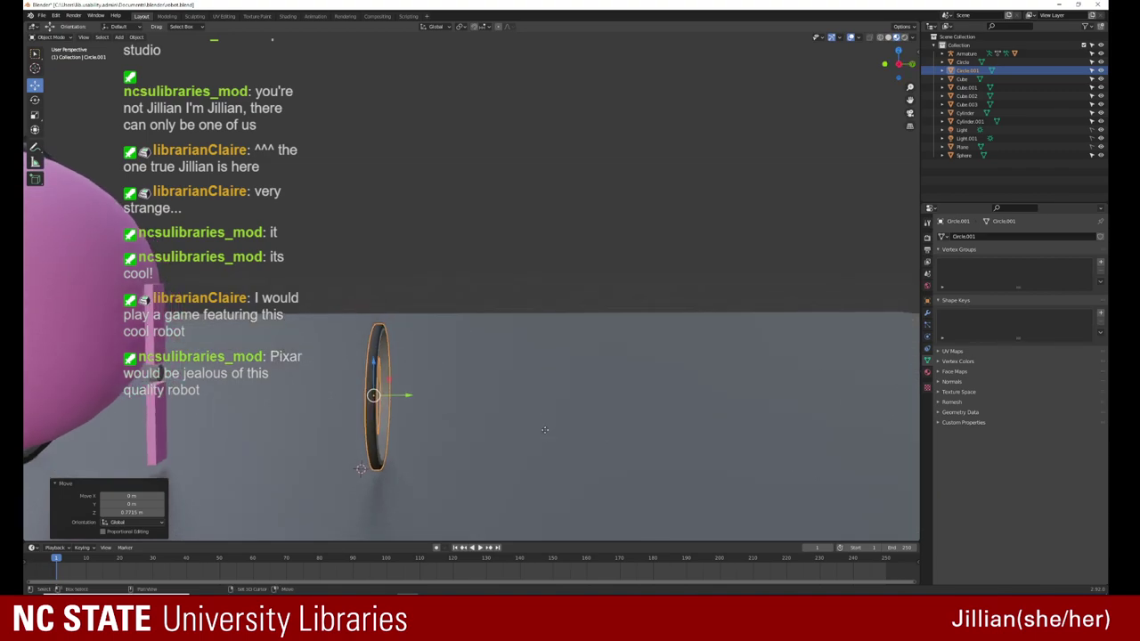
Step: Duplicate the small ring 5.303 m along Y and set the 3D cursor between the two rings
key("shift+d")
key("y")
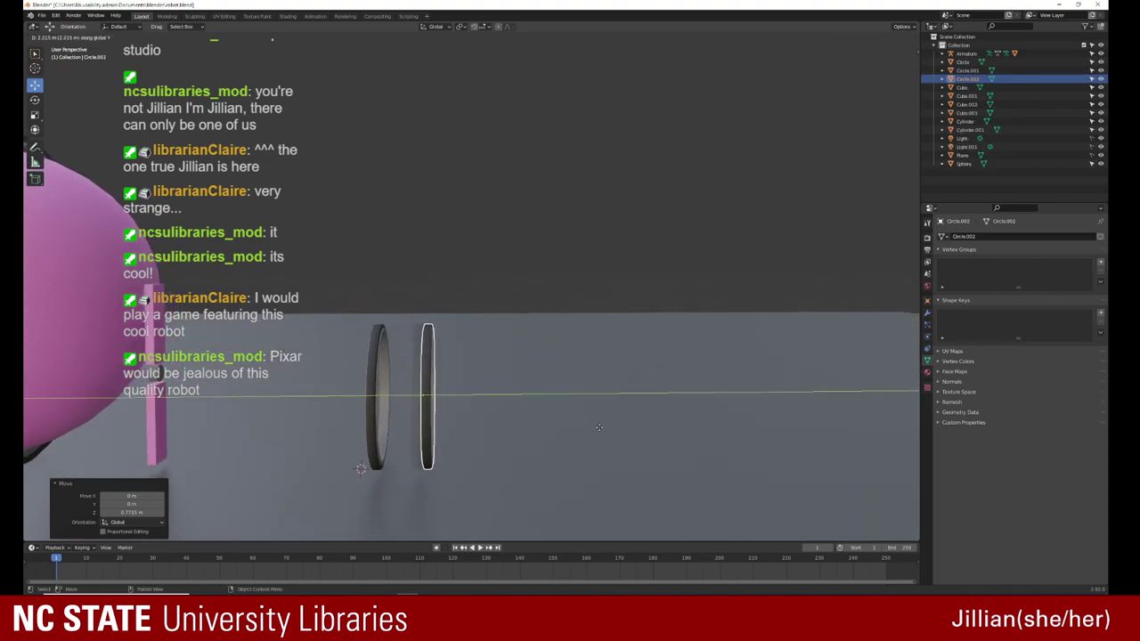
left_click(662, 434)
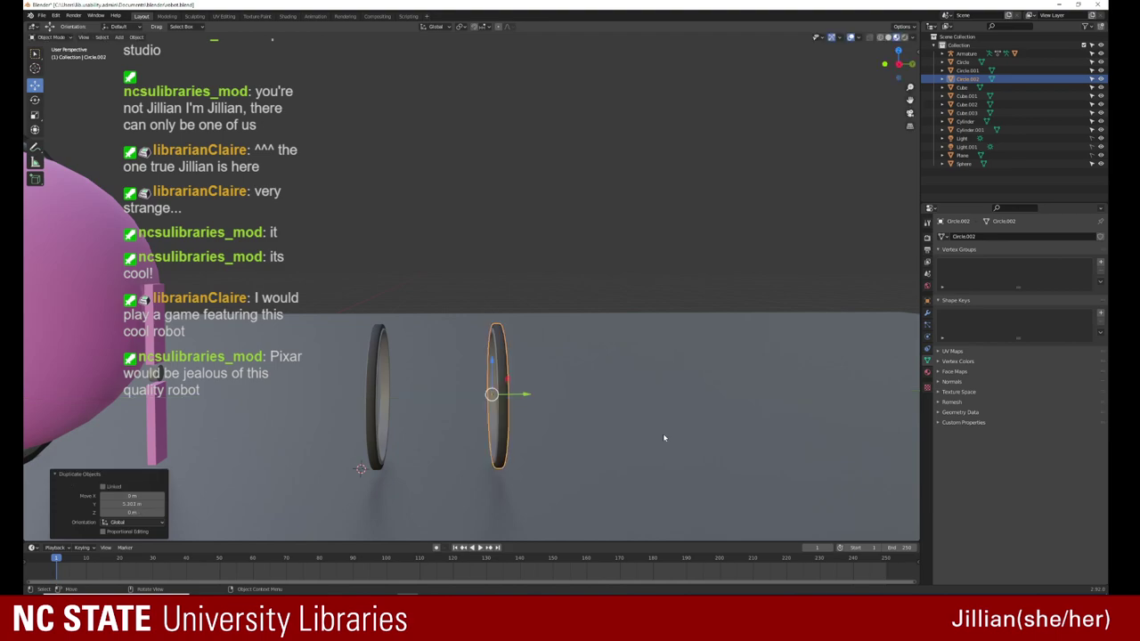
middle_click_drag(662, 433, 476, 450)
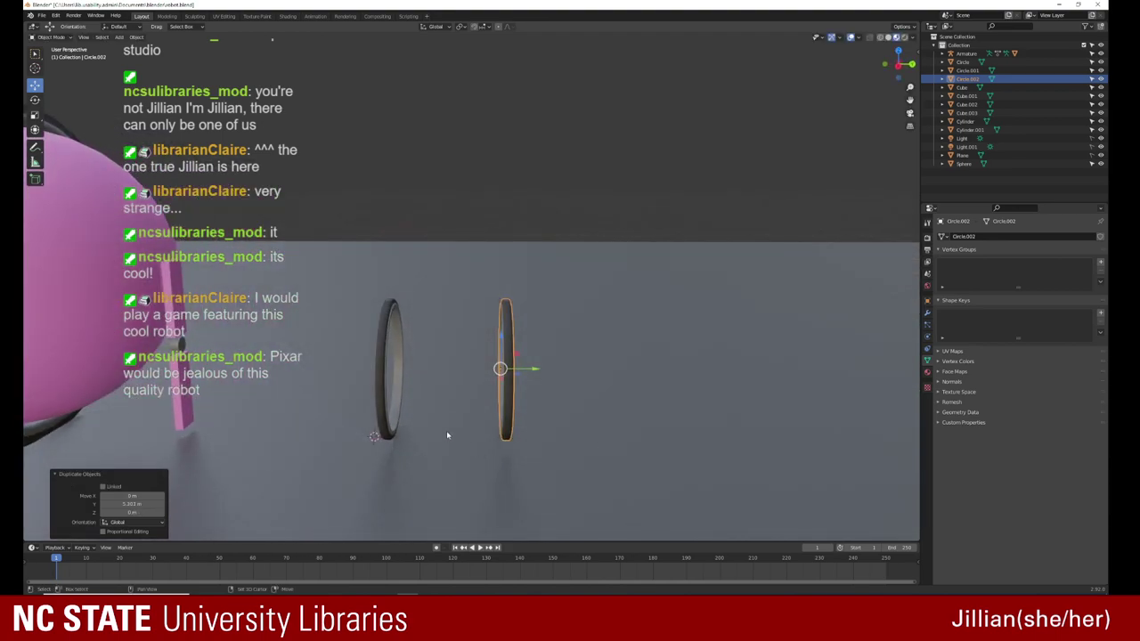
right_click(447, 434, "shift")
Step: Add a cylinder with radius 1.78 m and depth 0.25 m, raised to Z 3.19 m
key("shift+a")
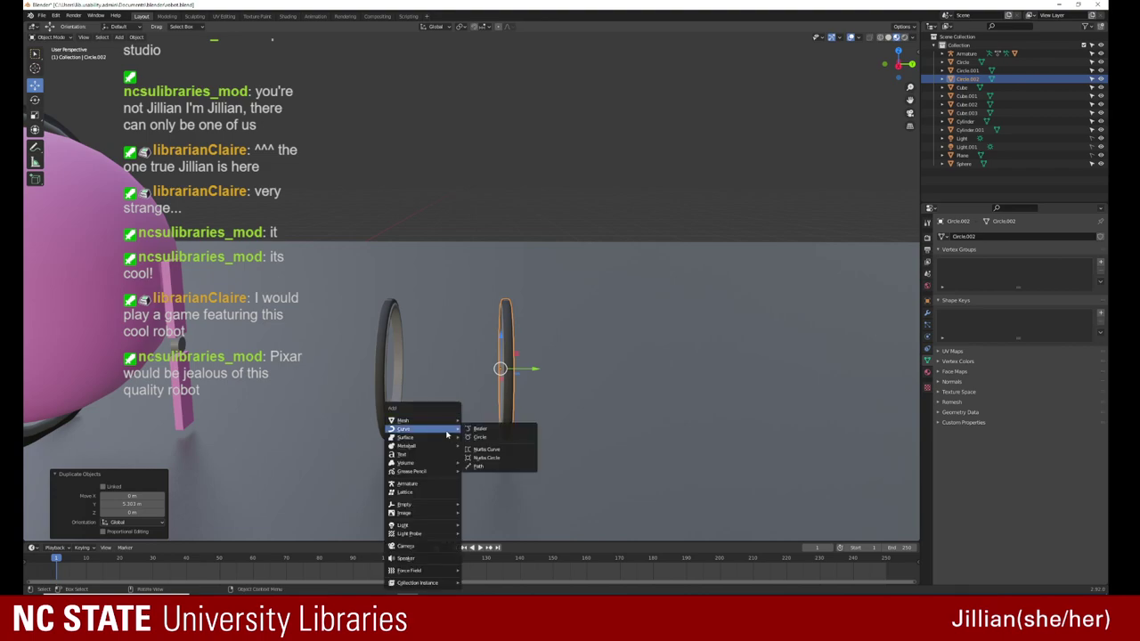
mouse_move(422, 419)
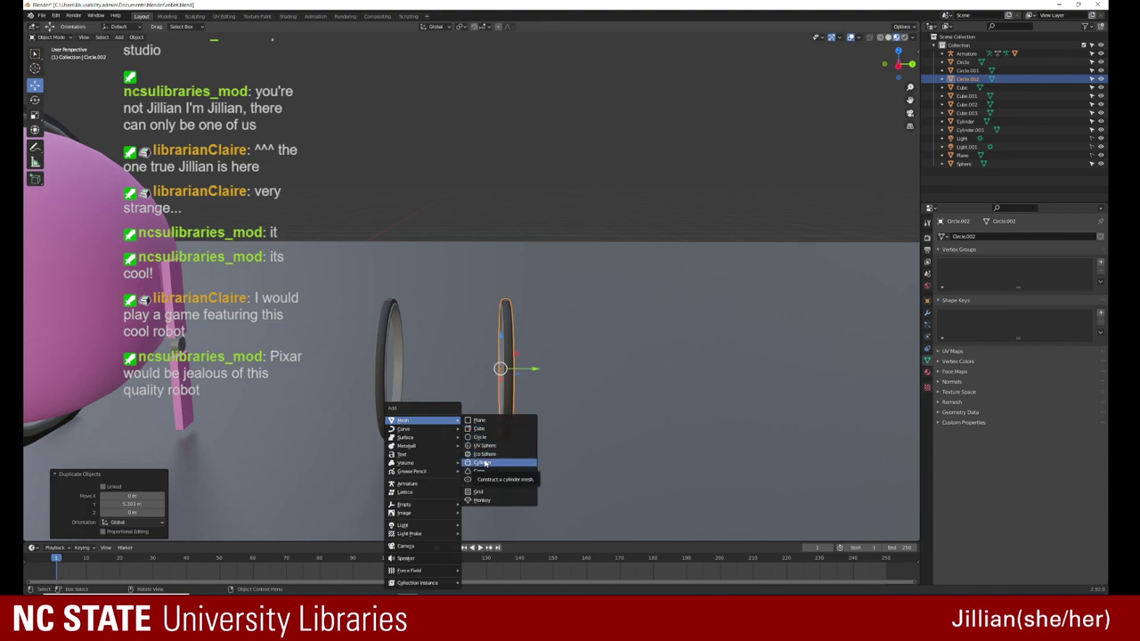
left_click(484, 462)
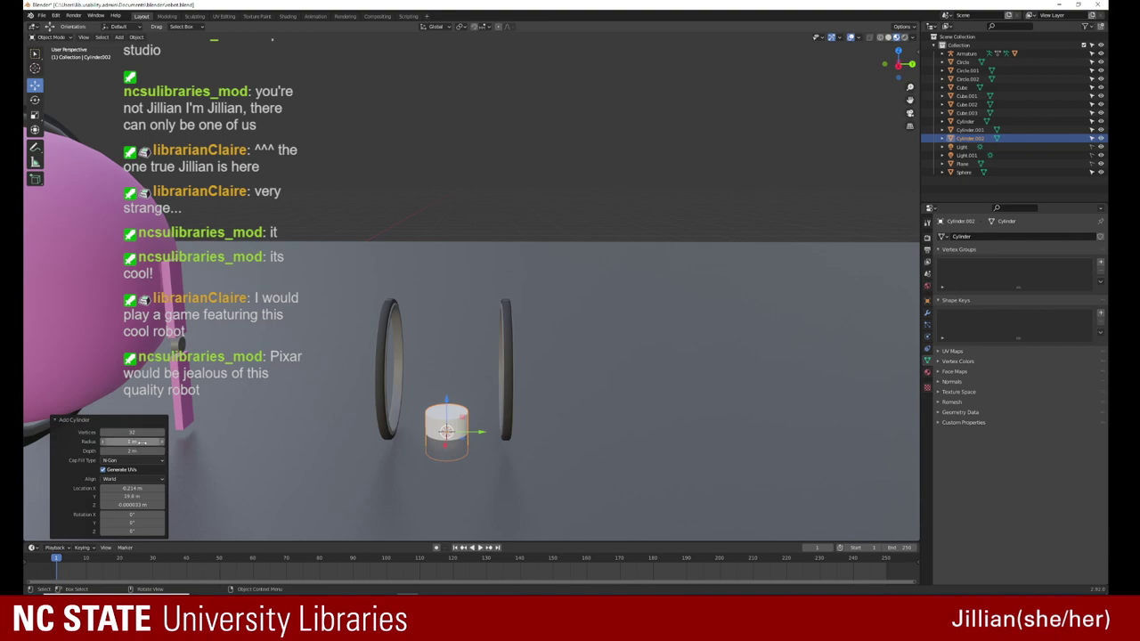
mouse_move(140, 442)
left_mouse_down()
mouse_move(181, 442)
mouse_move(50, 444)
left_mouse_up()
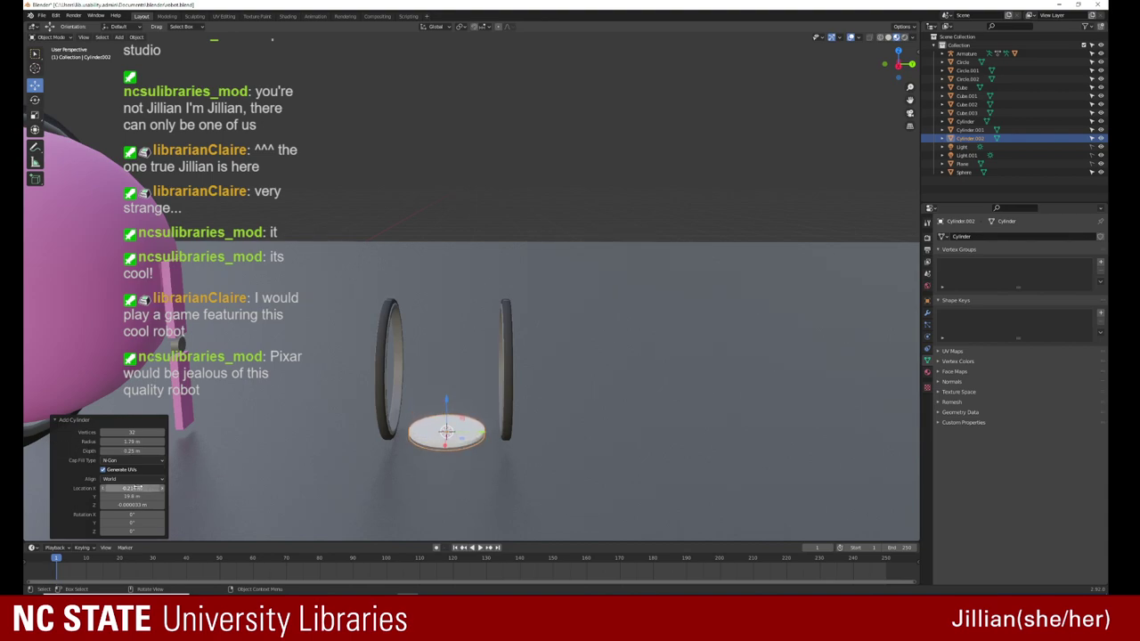
left_click_drag(132, 505, 279, 505)
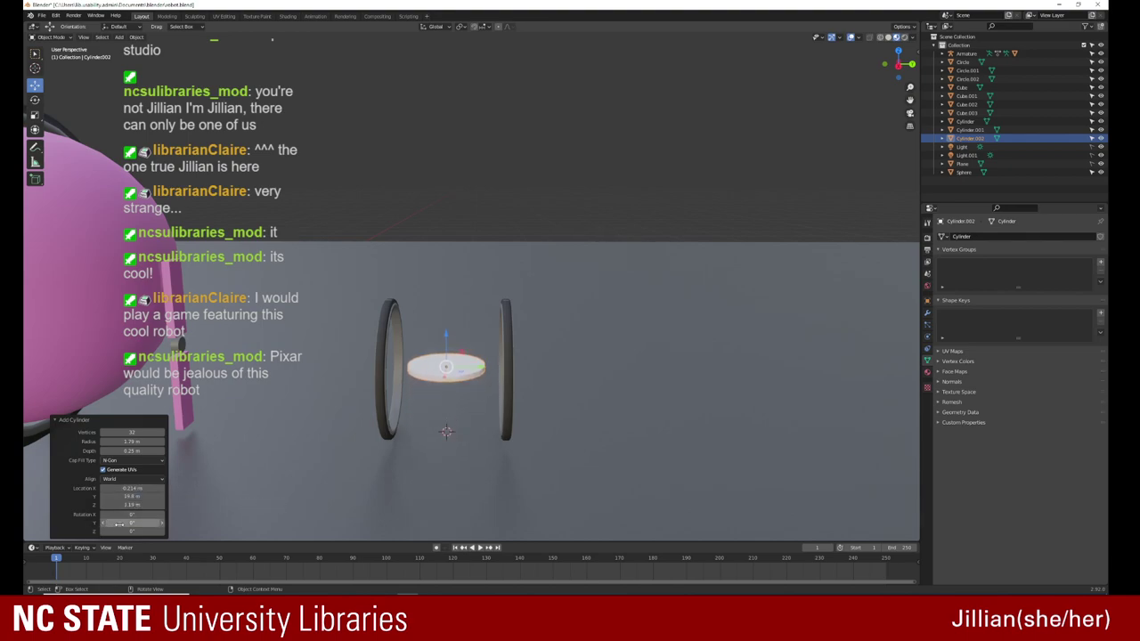
Step: Rotate the disc 90° on X and Y so it stands upright
mouse_move(132, 523)
left_mouse_down()
mouse_move(274, 522)
mouse_move(140, 525)
left_mouse_up()
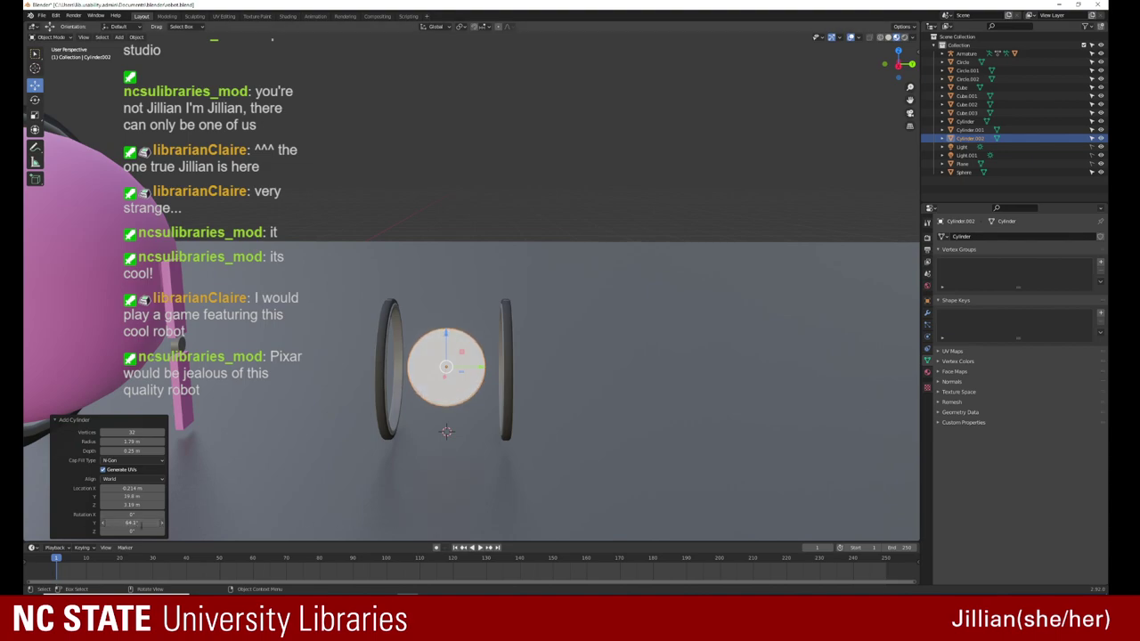
left_click(138, 523)
type("90")
key("Return")
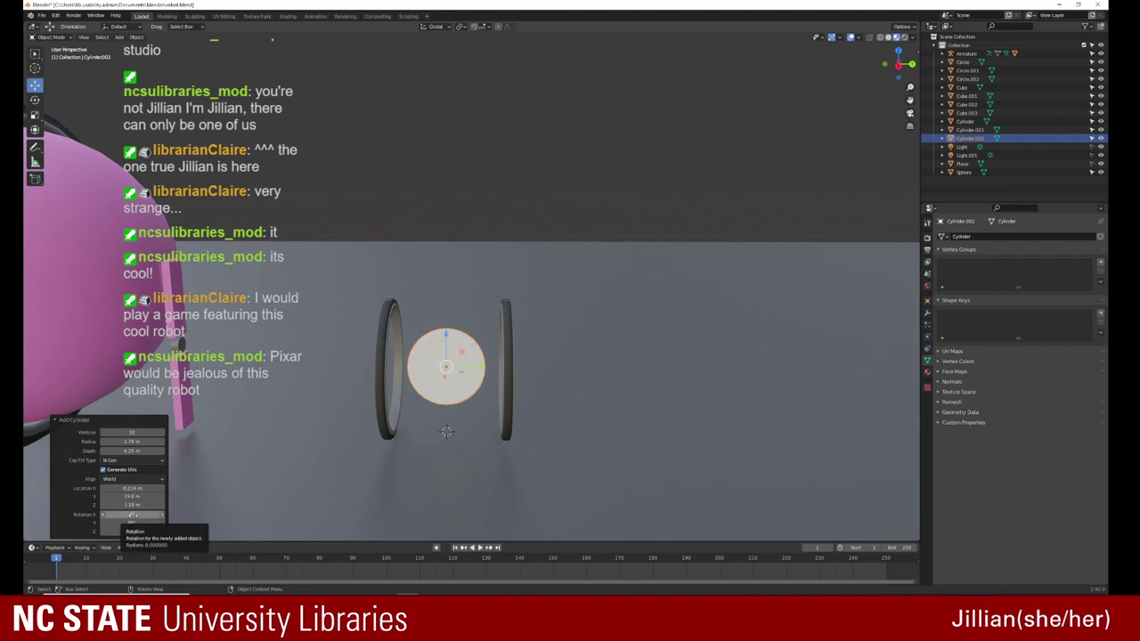
left_click(132, 515)
type("90")
key("Return")
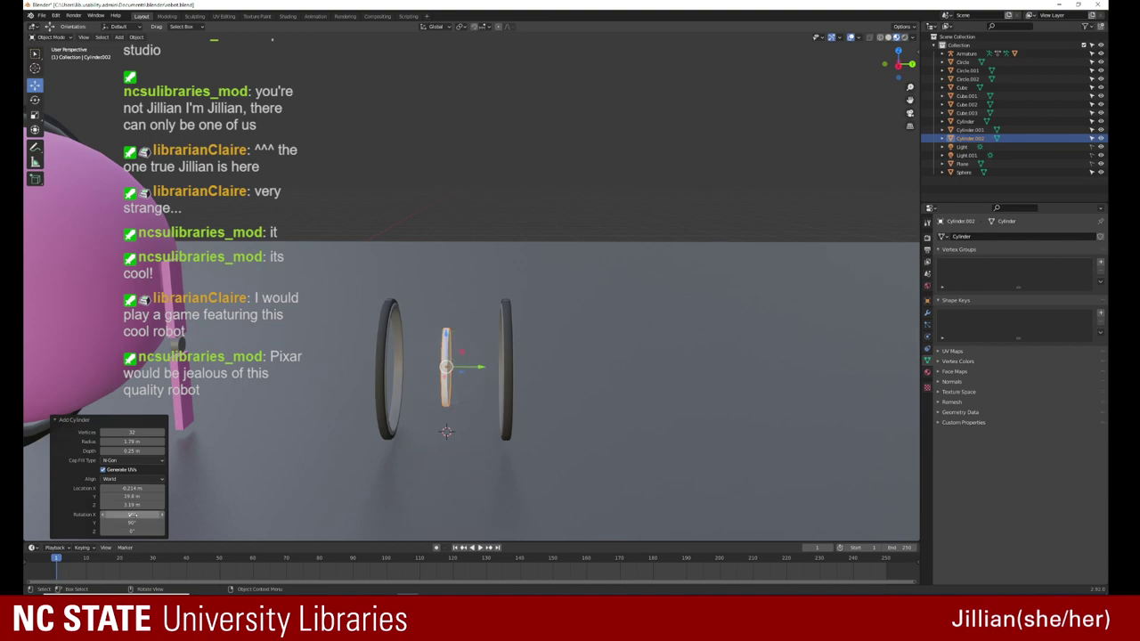
mouse_move(349, 432)
middle_mouse_down()
mouse_move(364, 412)
mouse_move(416, 451)
mouse_move(395, 360)
mouse_move(469, 333)
mouse_move(376, 346)
middle_mouse_up()
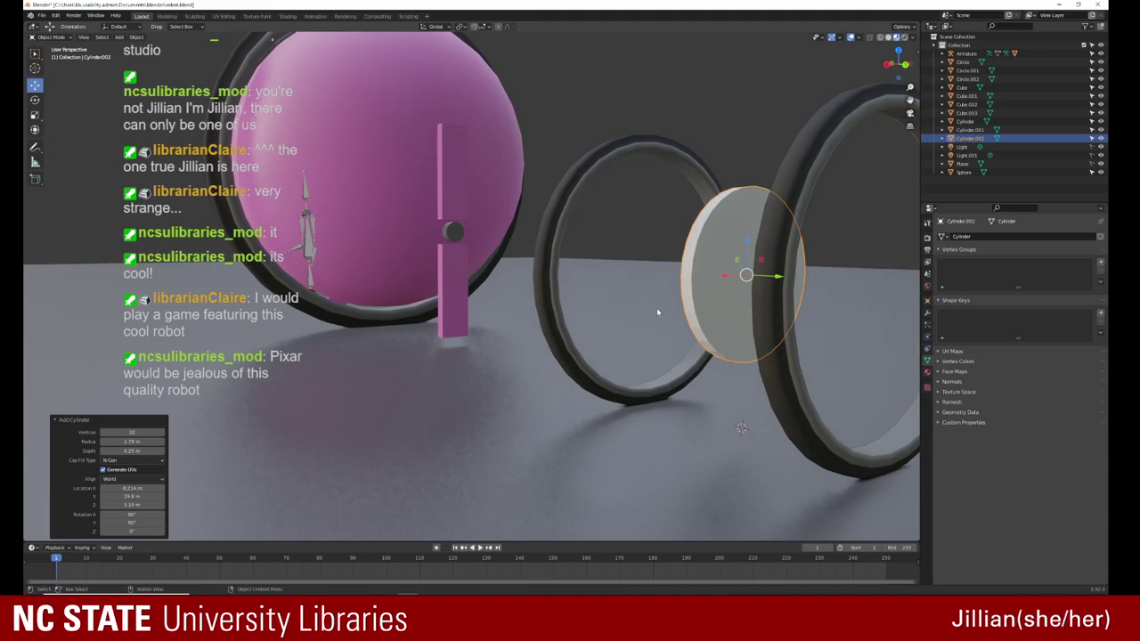
Step: Slide the disc along Y toward the ring and nudge it vertically
mouse_move(656, 307)
middle_mouse_down()
mouse_move(762, 308)
mouse_move(703, 364)
mouse_move(721, 378)
middle_mouse_up()
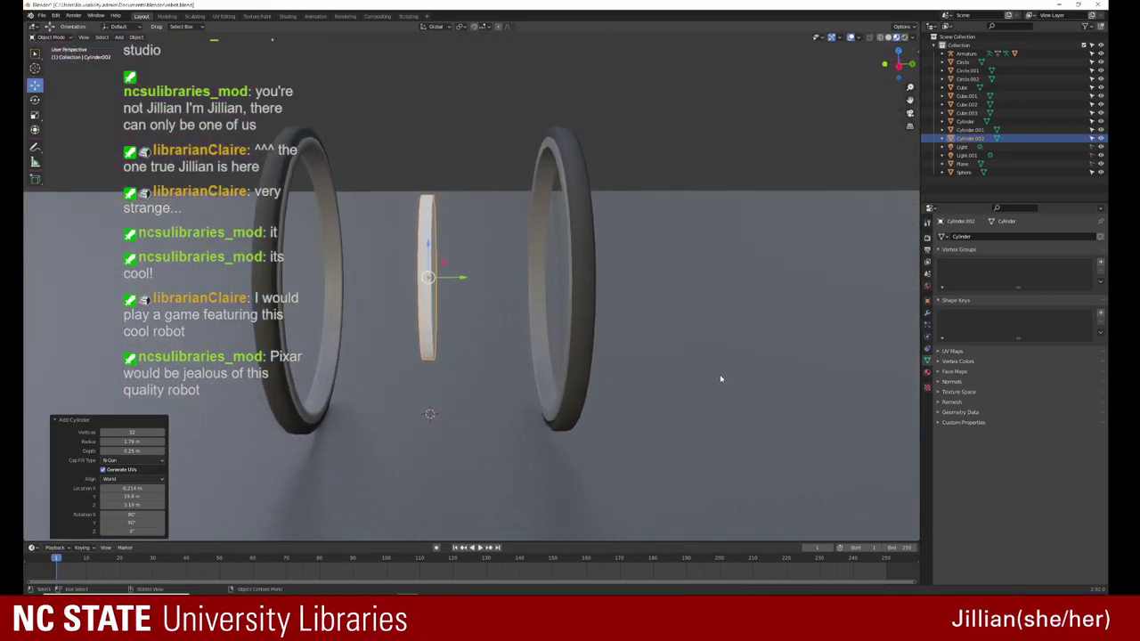
middle_click_drag(560, 342, 476, 289)
left_click_drag(460, 279, 318, 269)
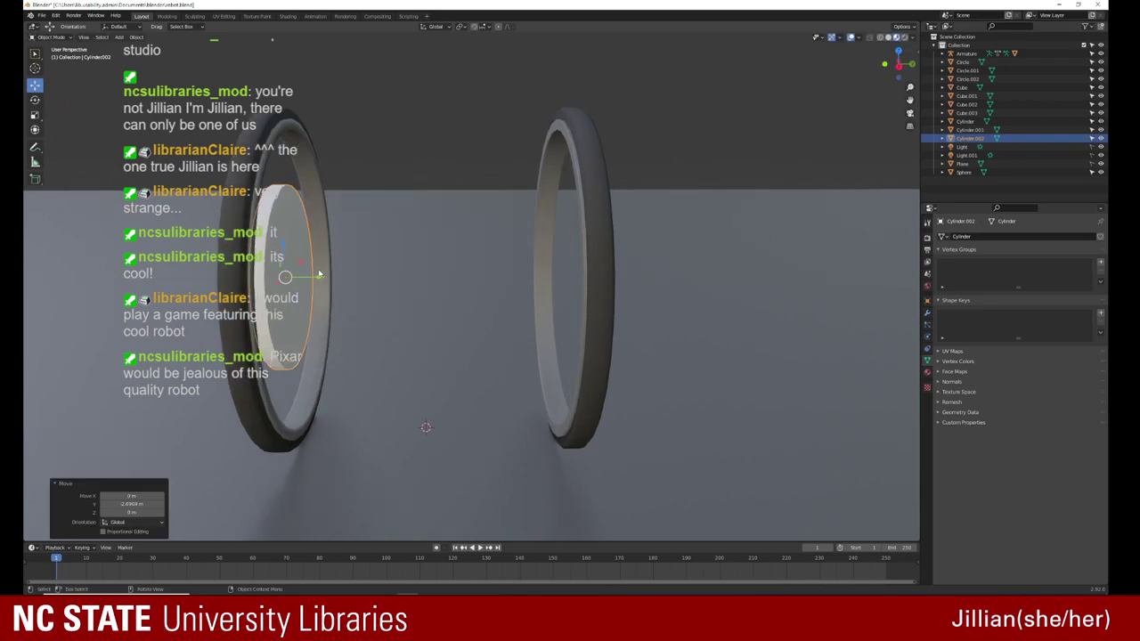
mouse_move(320, 271)
middle_mouse_down()
mouse_move(370, 279)
mouse_move(309, 266)
middle_mouse_up()
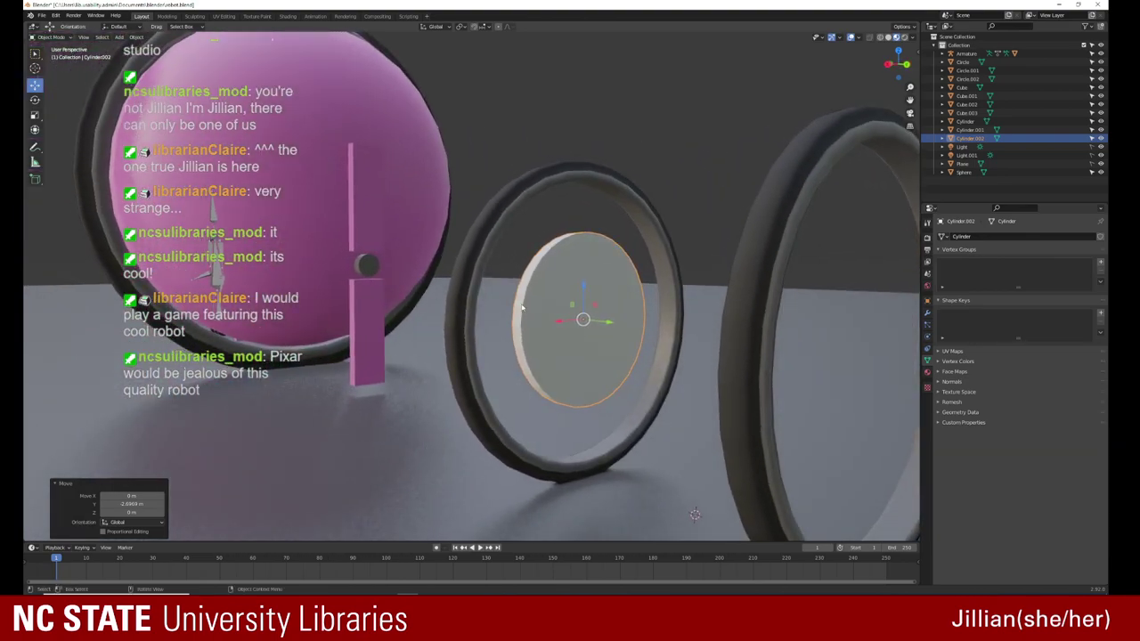
mouse_move(610, 309)
middle_mouse_down()
mouse_move(463, 303)
mouse_move(486, 309)
middle_mouse_up()
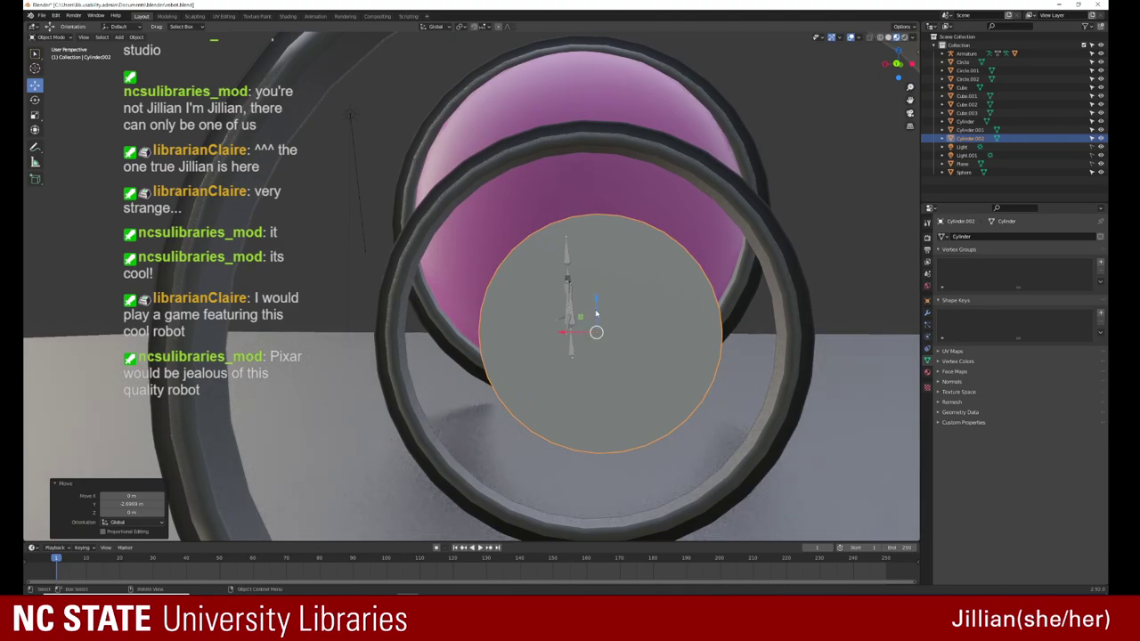
left_click_drag(594, 303, 596, 311)
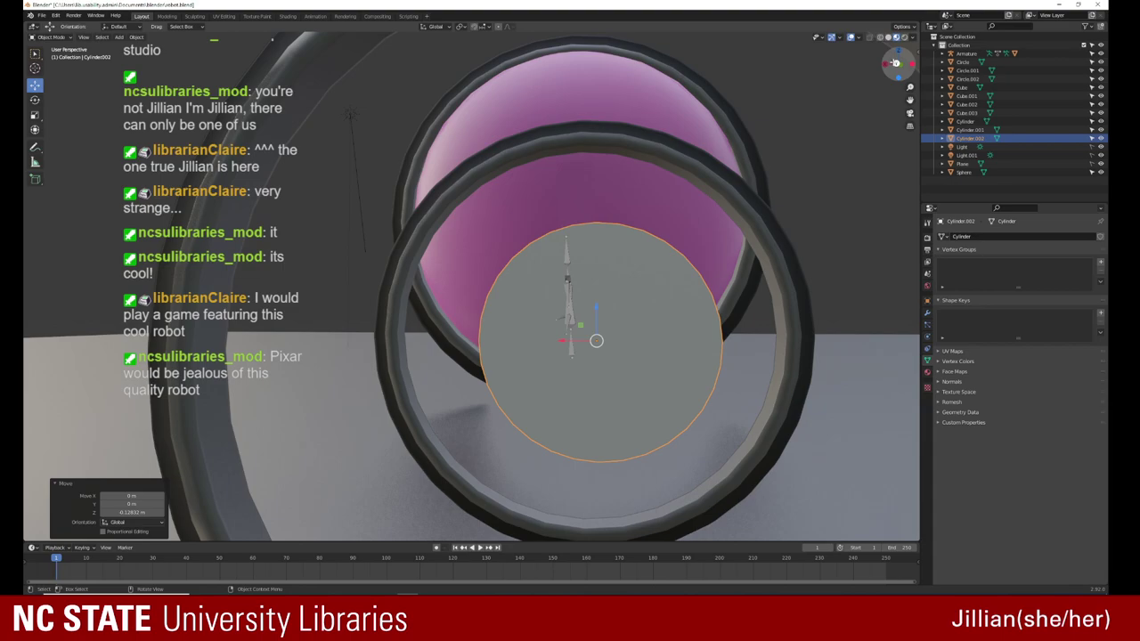
Step: From the back view, move the disc along X toward the ring centre
left_click(896, 65)
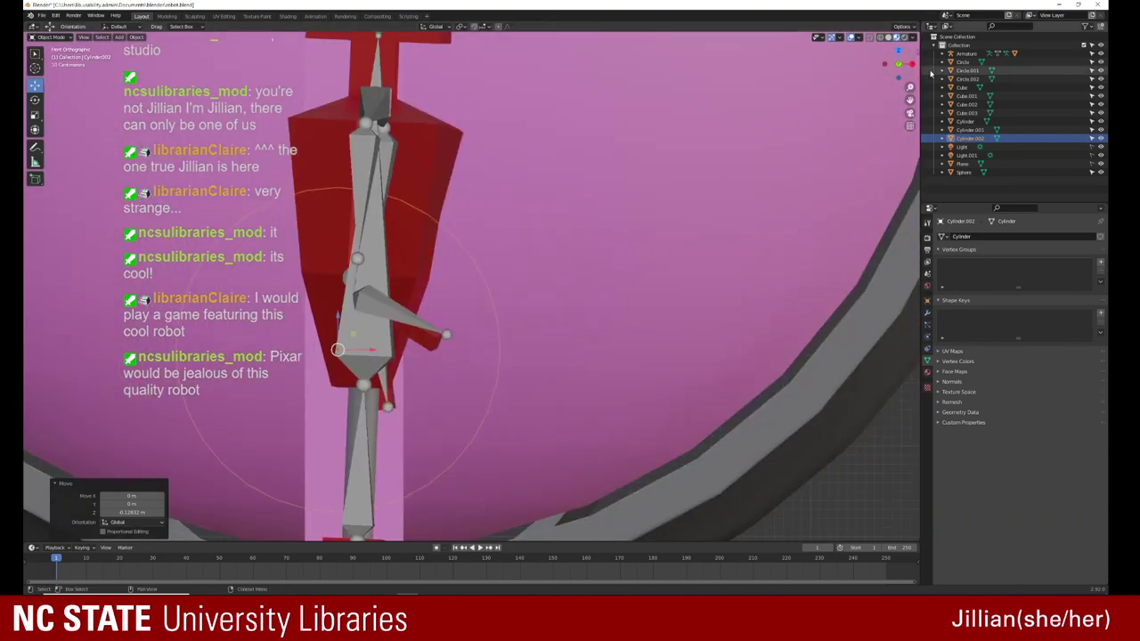
left_click(897, 63)
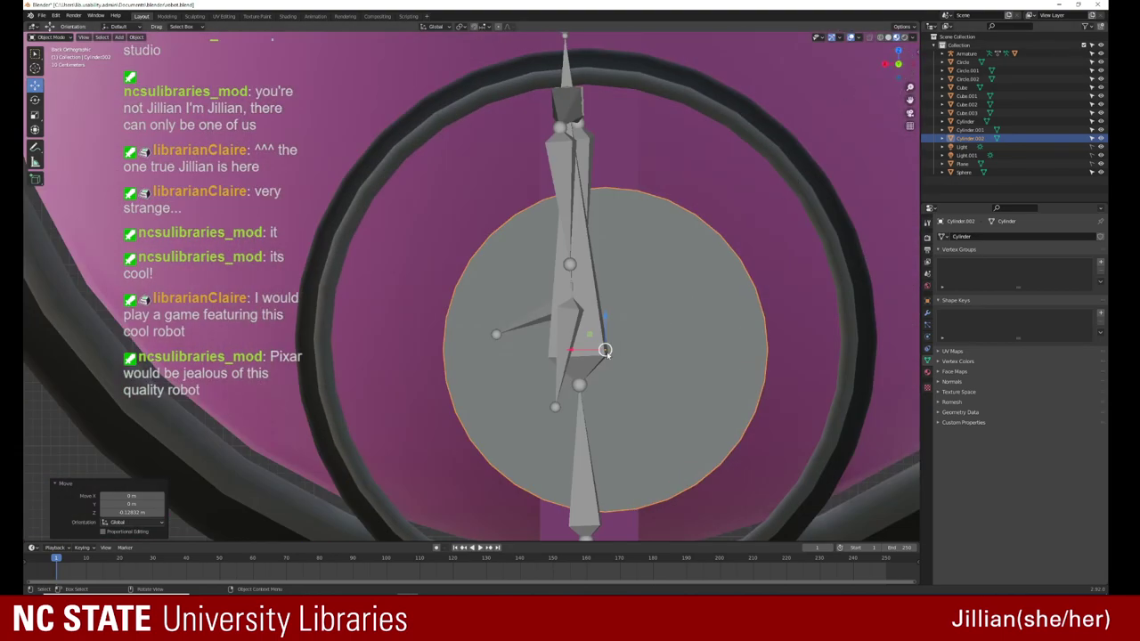
middle_click_drag(695, 353, 521, 264, "shift")
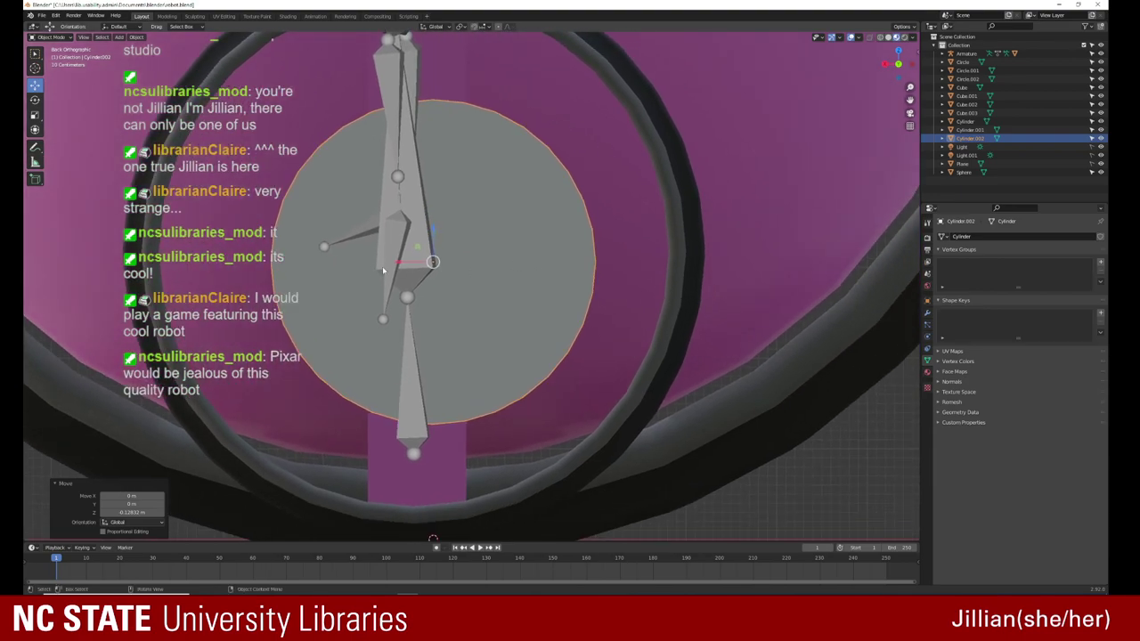
left_click_drag(401, 265, 365, 260)
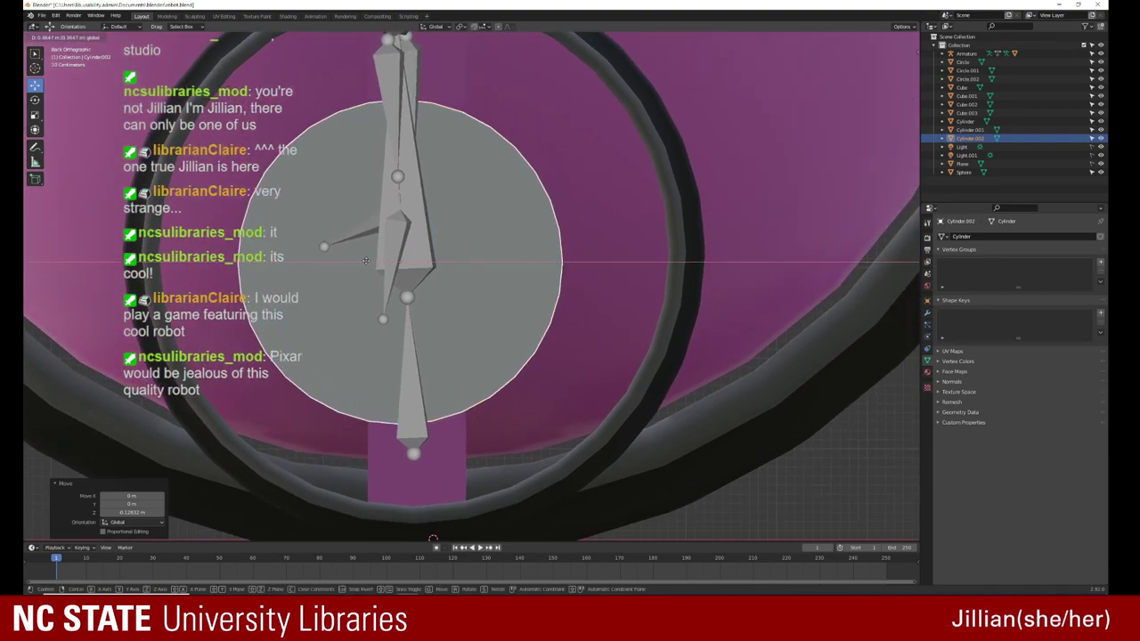
left_click(366, 263)
mouse_move(366, 263)
middle_mouse_down()
mouse_move(381, 254)
mouse_move(400, 273)
mouse_move(393, 283)
middle_mouse_up()
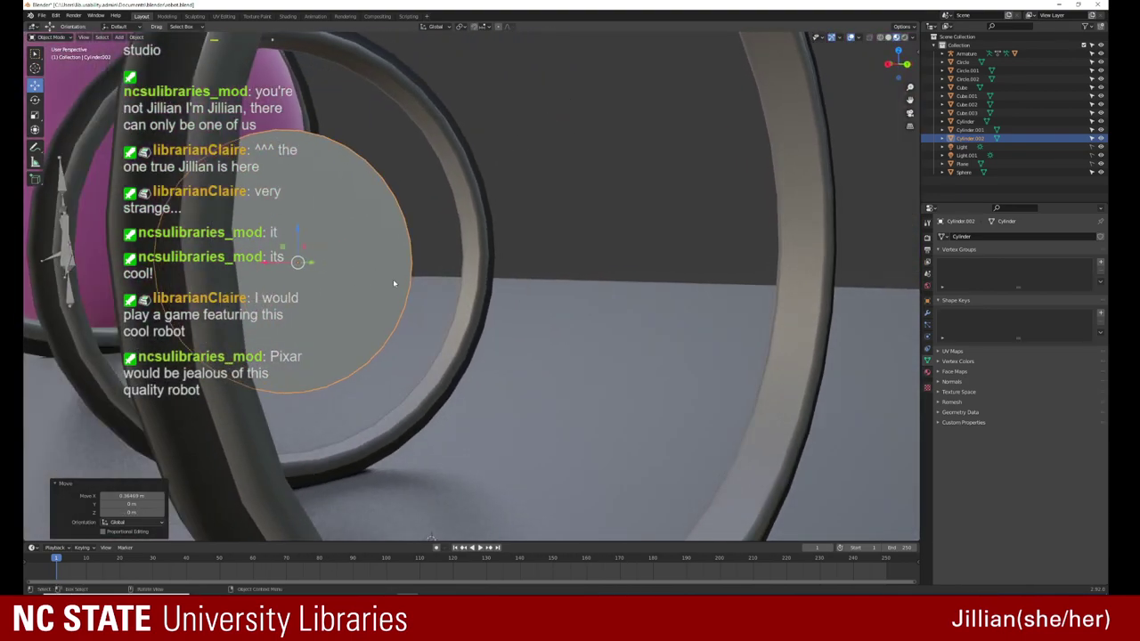
Step: Turn off the armature's In Front option so bones stop drawing over the models
middle_click_drag(103, 289, 305, 259)
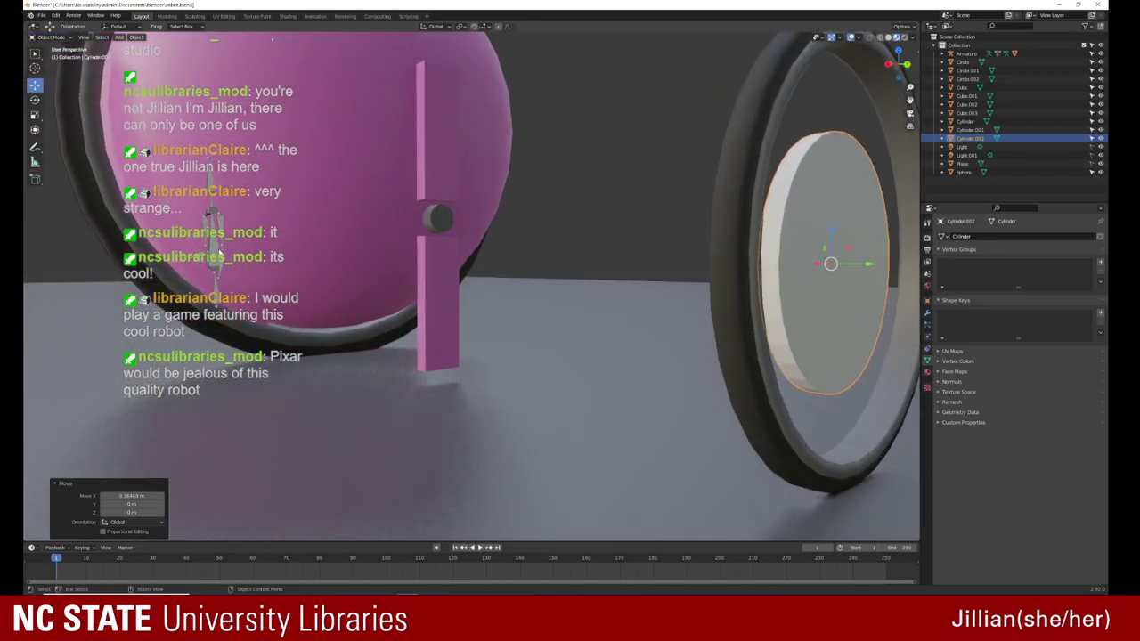
left_click(214, 258)
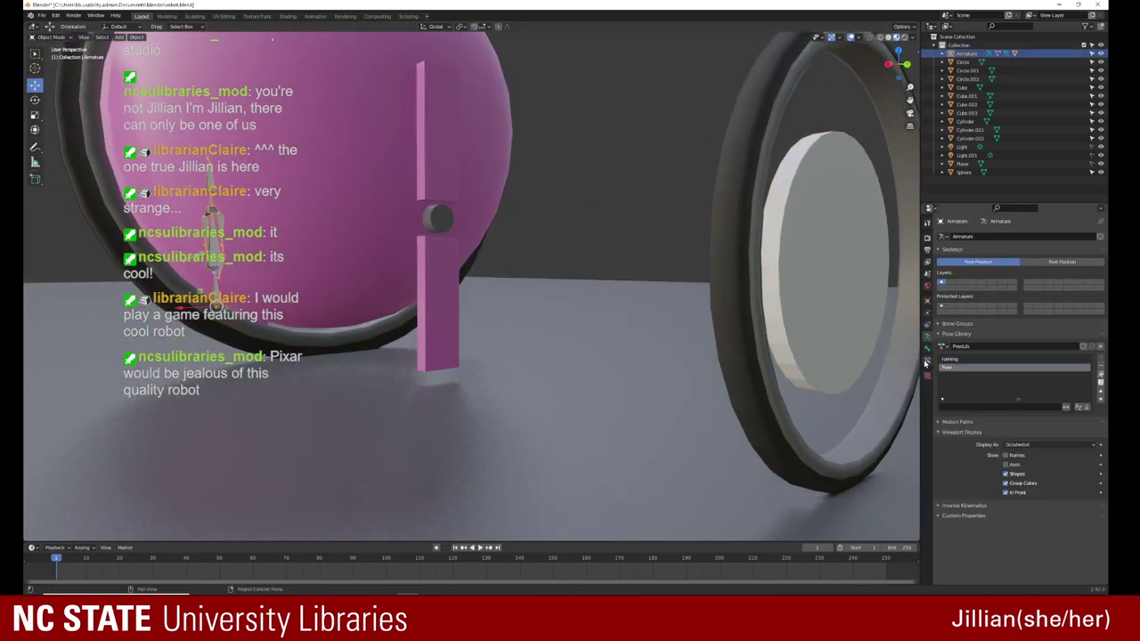
left_click(1006, 492)
left_click(840, 257)
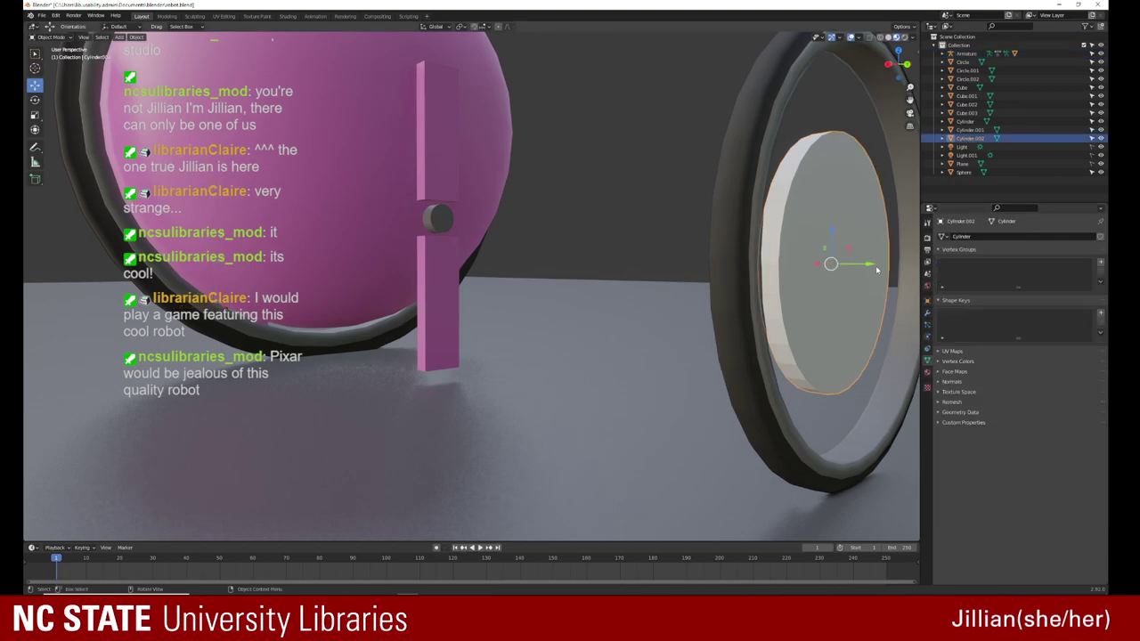
scroll(837, 267, "up", 5)
middle_click_drag(837, 274, 585, 343)
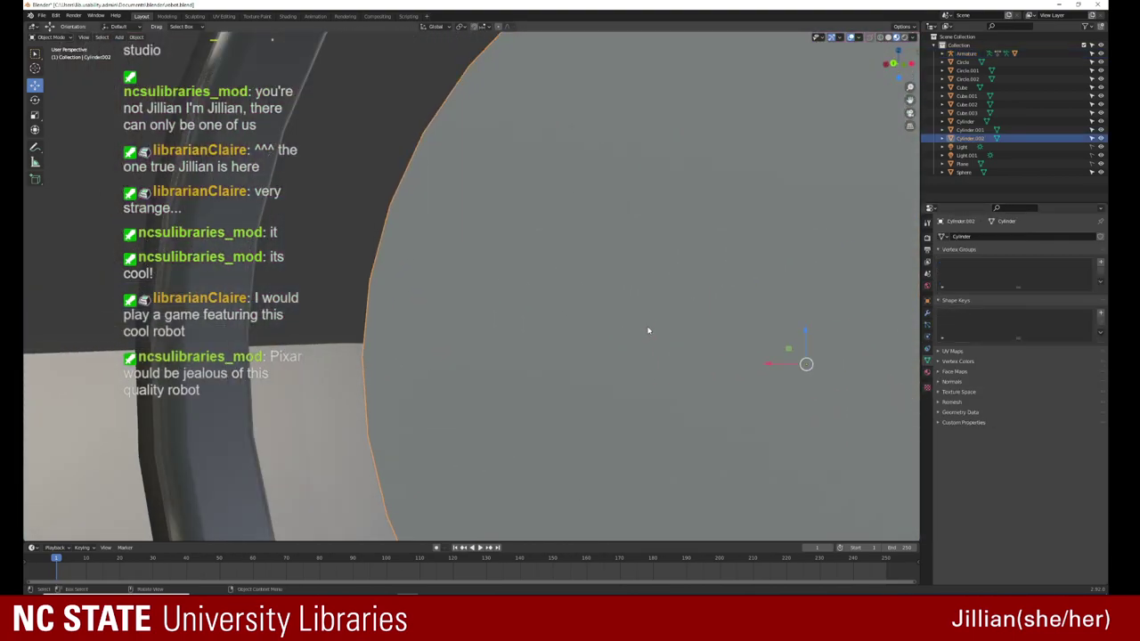
scroll(641, 329, "down", 3)
scroll(656, 324, "down", 2)
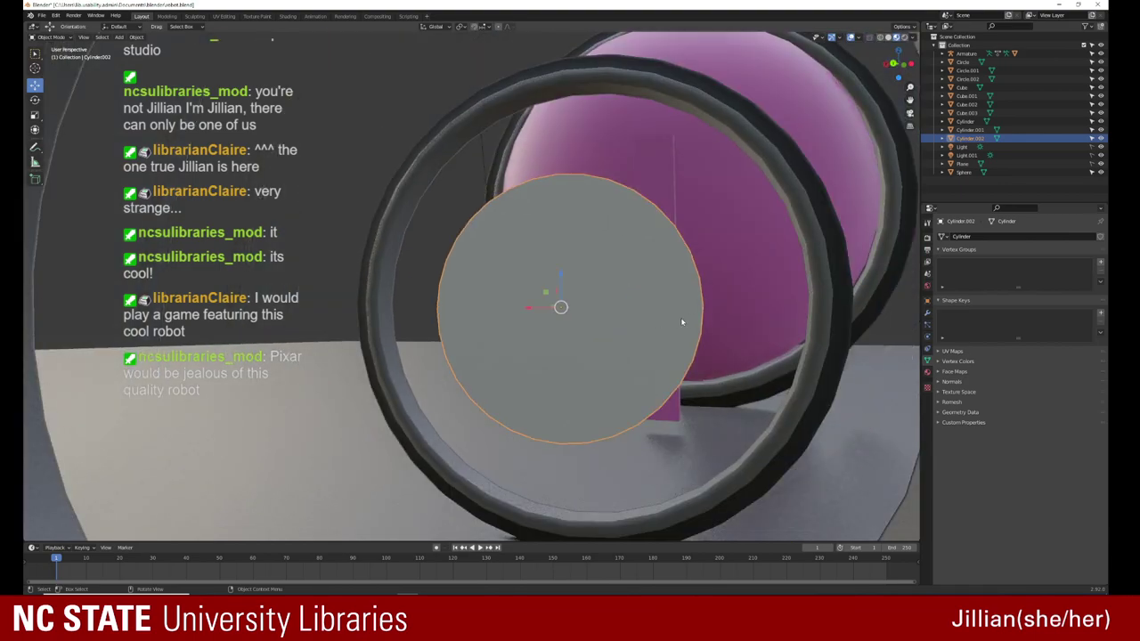
middle_click_drag(708, 274, 564, 305)
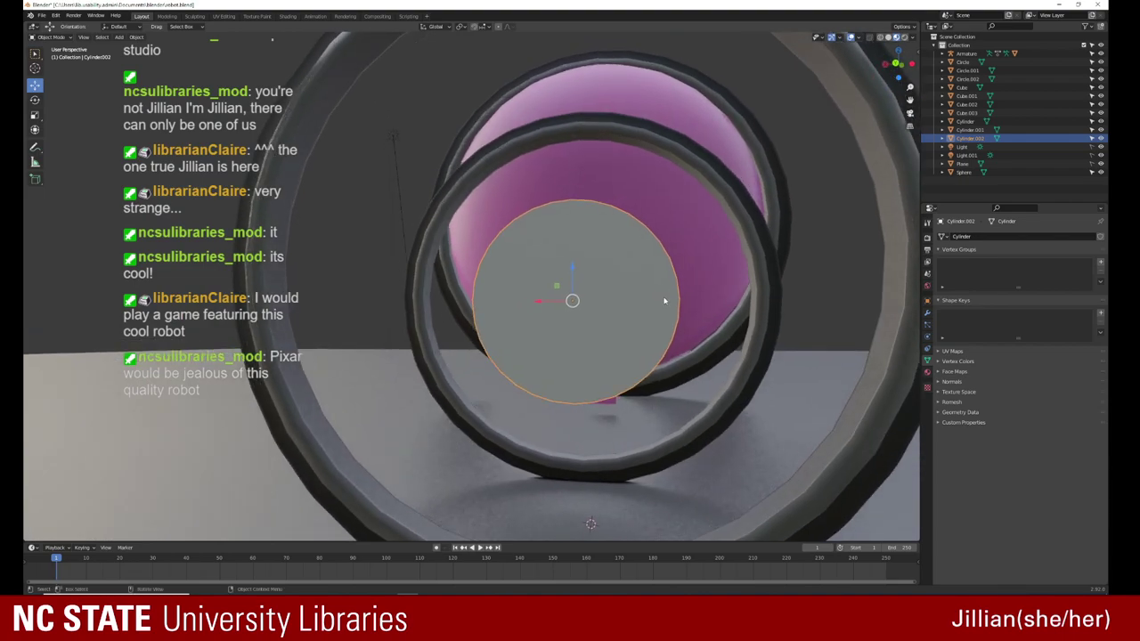
Step: Move the disc along X and Z toward the middle of the ring
key("g")
key("x")
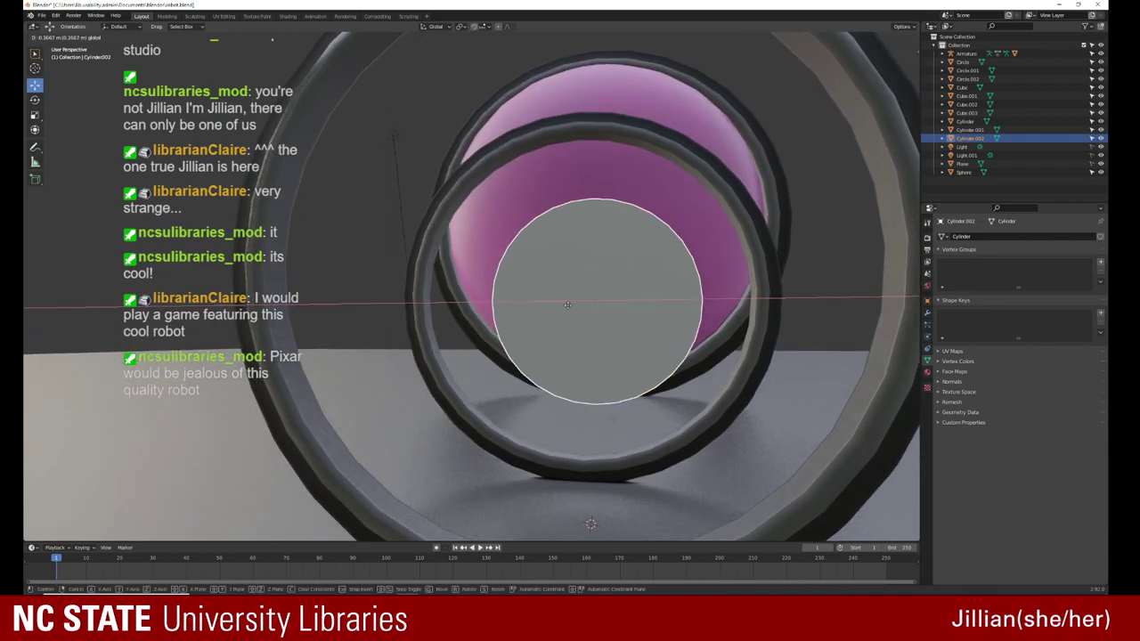
left_click(568, 308)
key("g")
key("z")
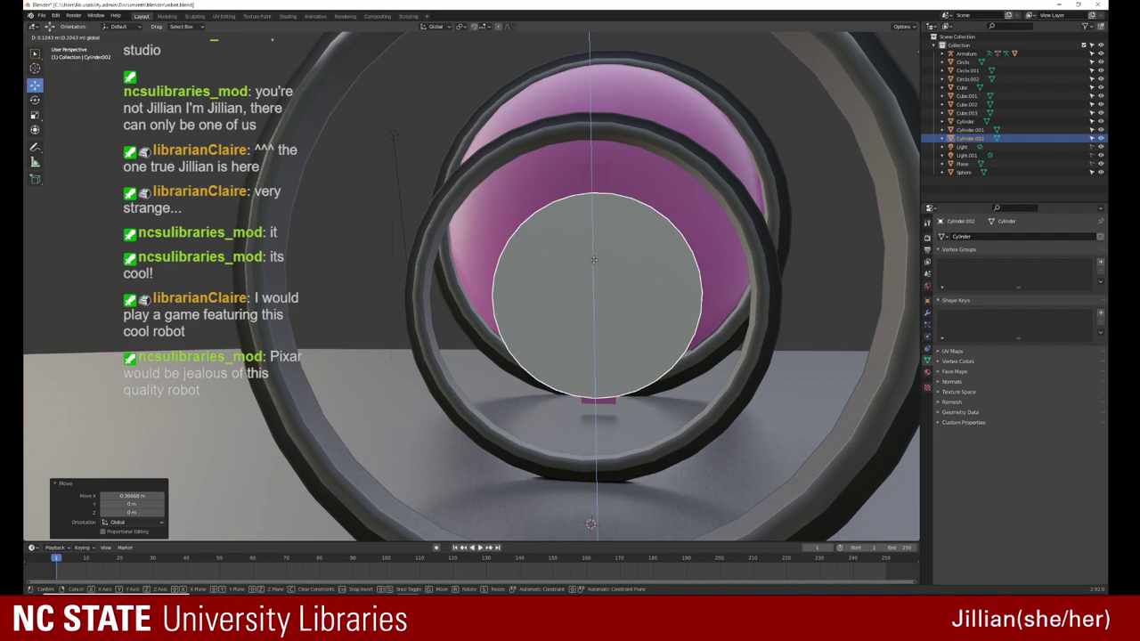
left_click(593, 261)
Step: From the back view, refine the disc's X position and height to centre it in the ring
left_click(897, 64)
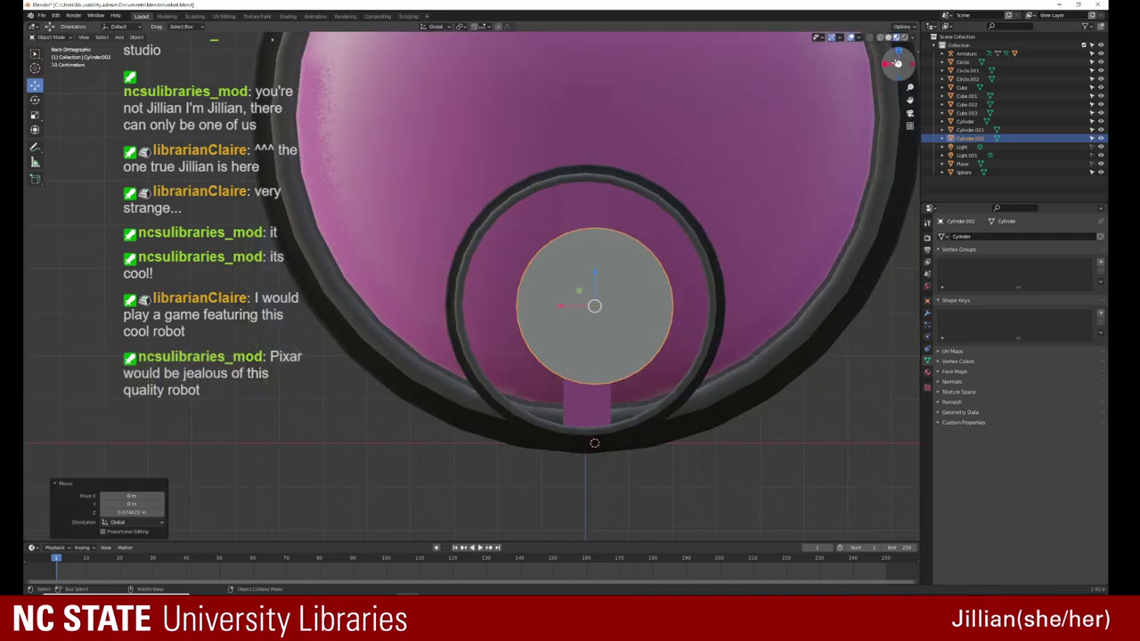
key("g")
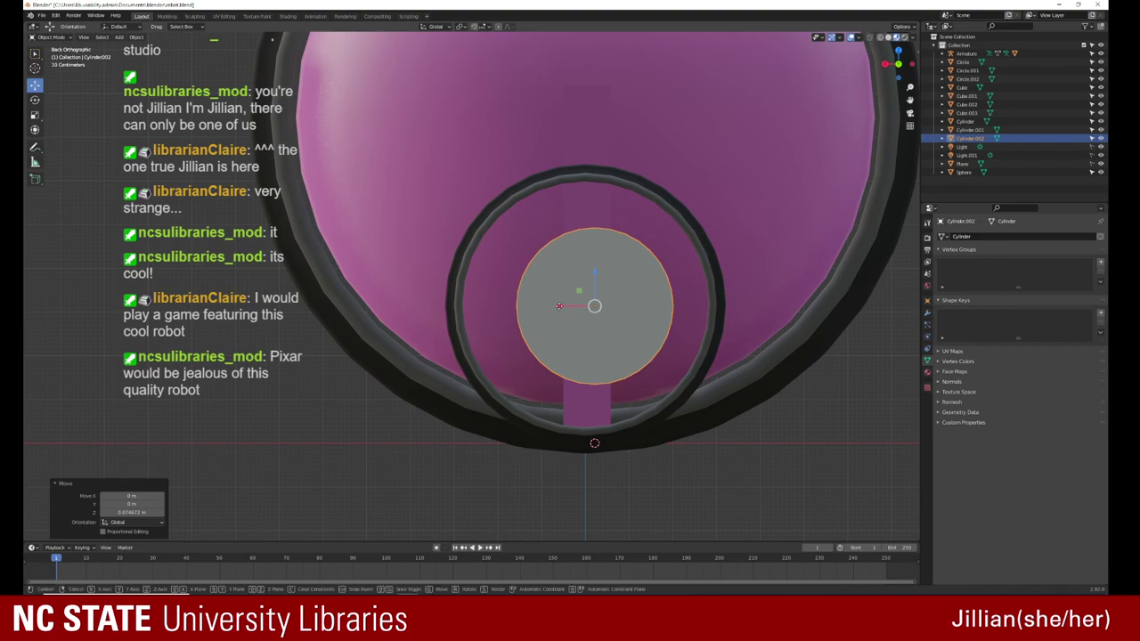
key("x")
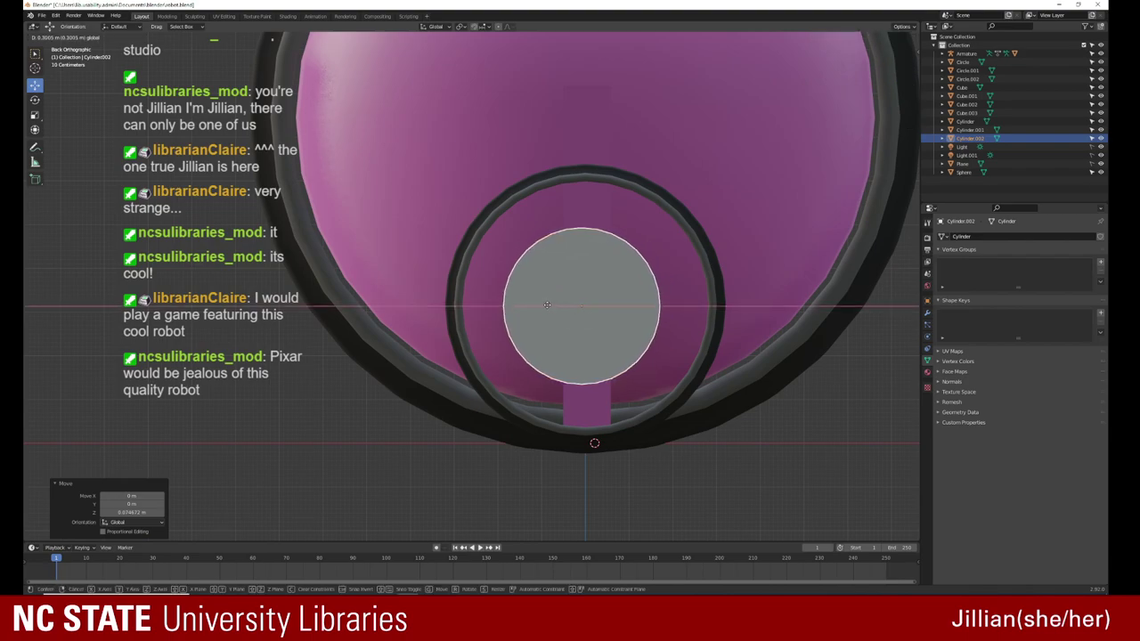
left_click(547, 305)
left_click_drag(583, 274, 581, 283)
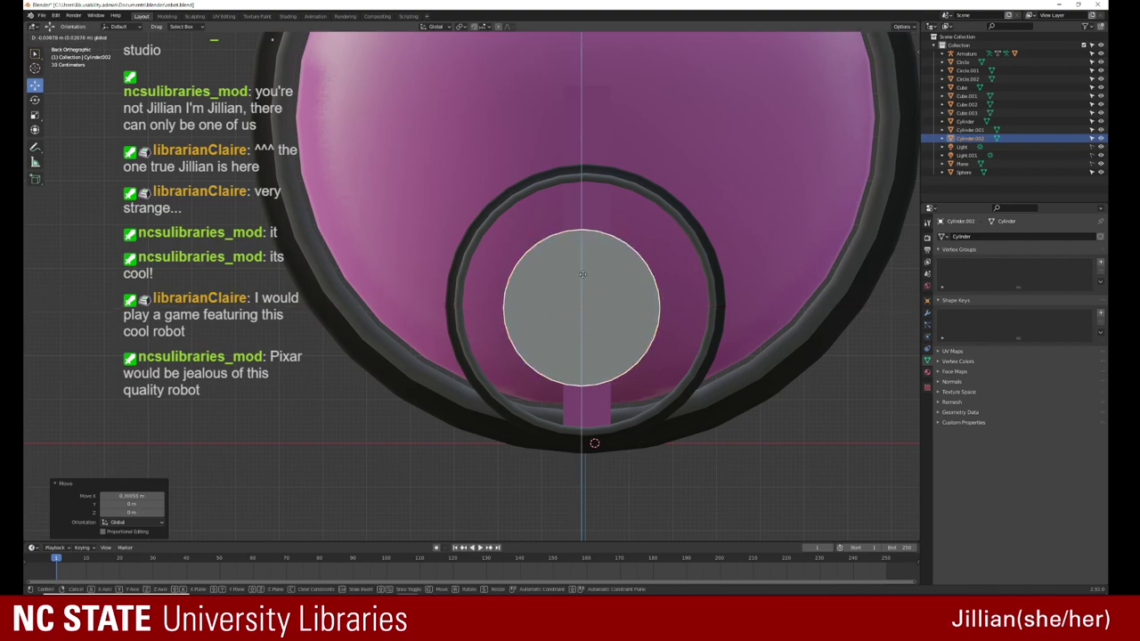
key("g")
key("x")
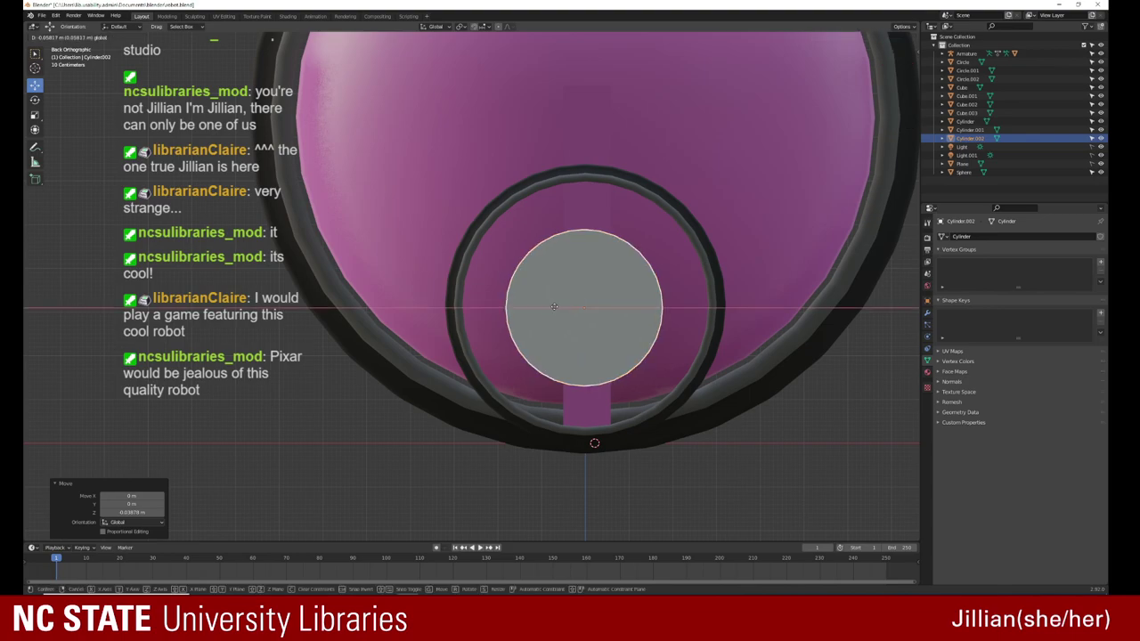
left_click(554, 306)
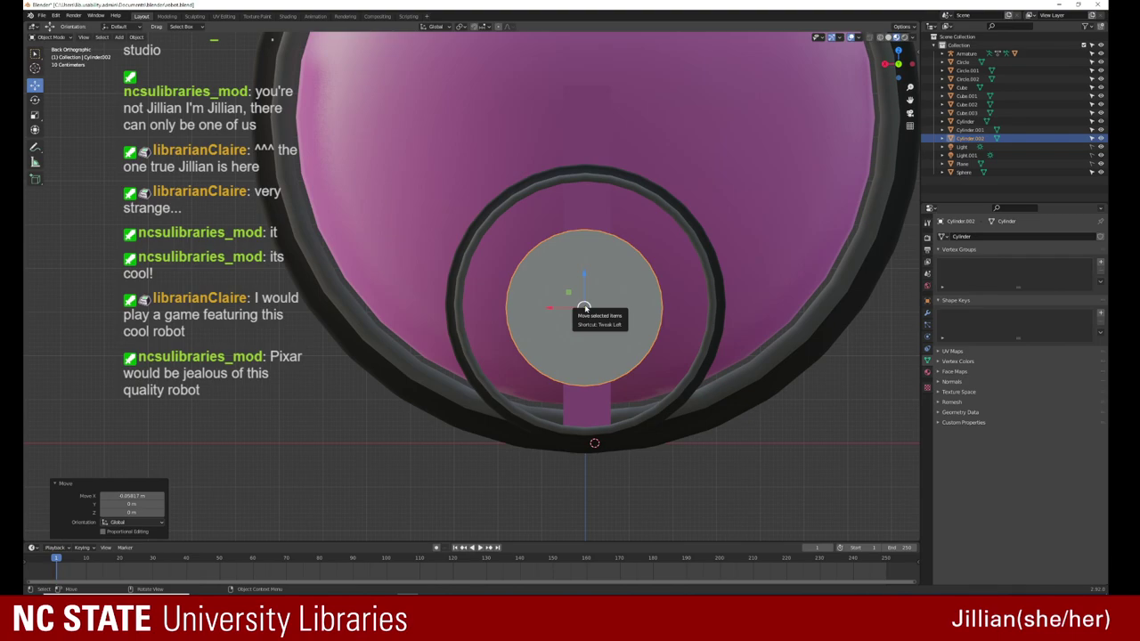
Step: Scale the disc up to fill the ring
key("shift+space")
left_click(579, 312)
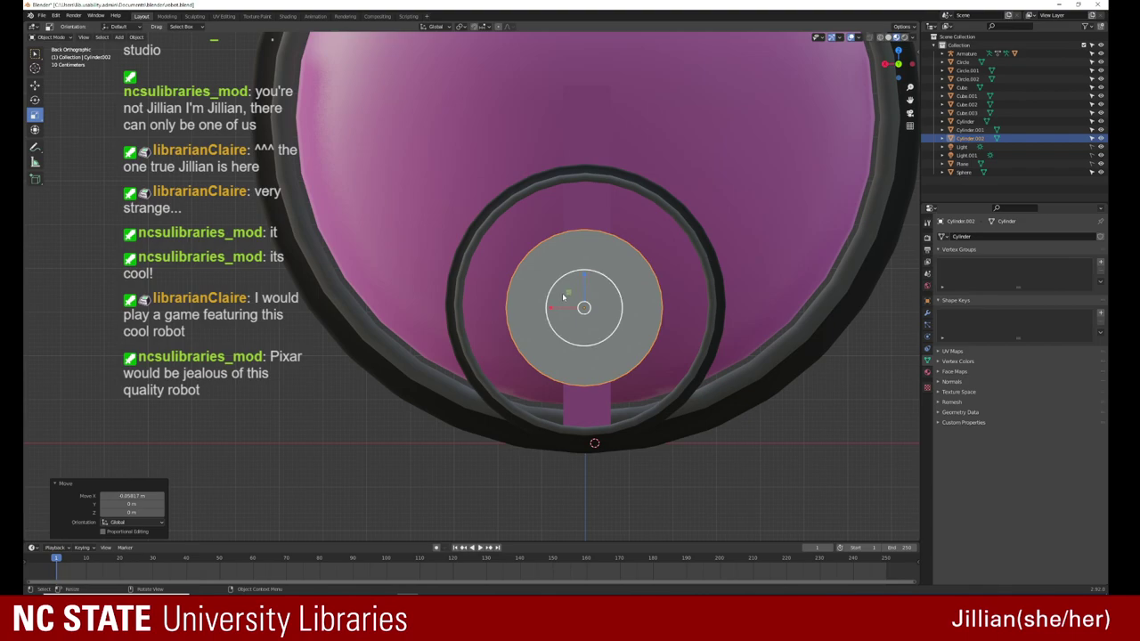
mouse_move(575, 282)
left_mouse_down()
mouse_move(554, 280)
mouse_move(583, 272)
left_mouse_up()
Step: Slide the disc 0.0766 m along Y to sit inside the nearer ring
key("shift+space")
left_click(579, 283)
middle_click_drag(583, 272, 660, 313)
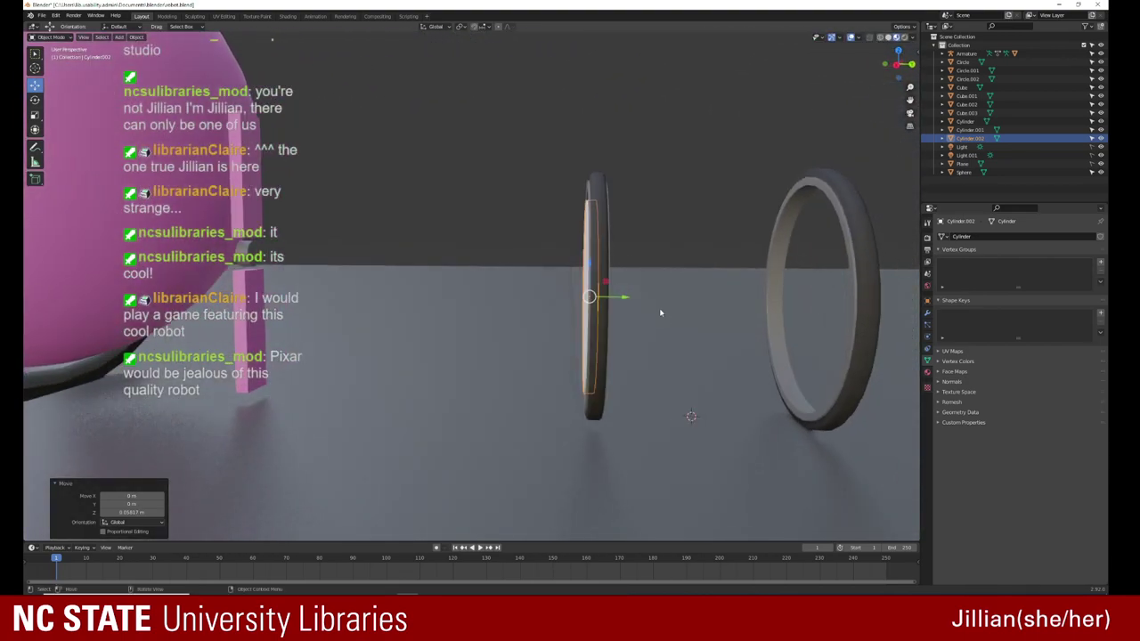
left_click_drag(628, 299, 630, 303)
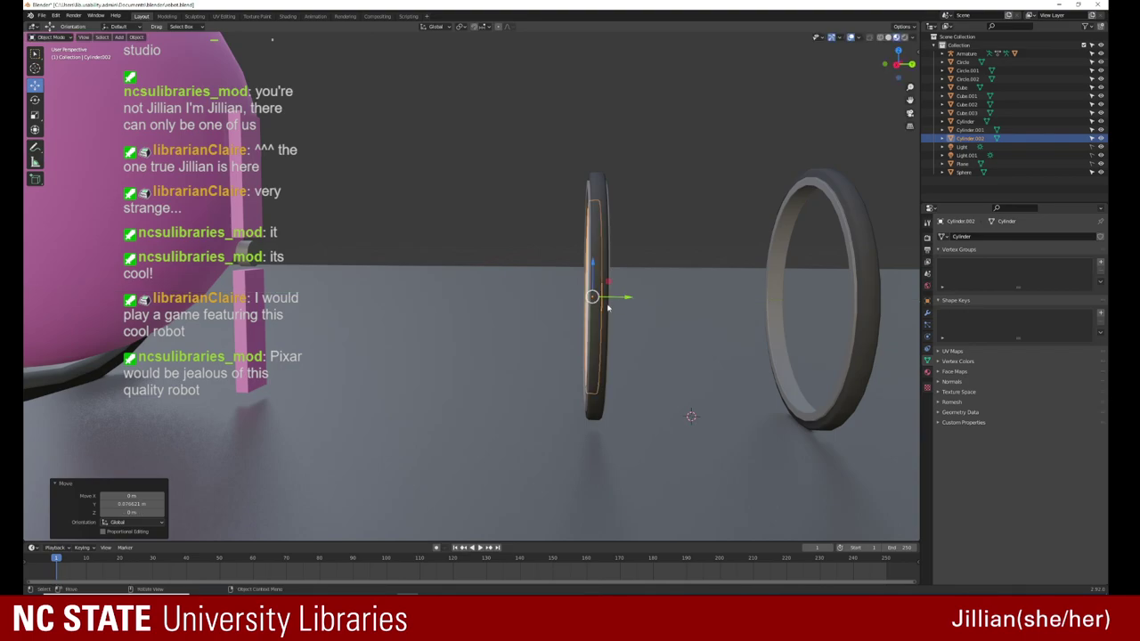
mouse_move(630, 303)
middle_mouse_down()
mouse_move(625, 312)
mouse_move(656, 310)
mouse_move(521, 346)
mouse_move(528, 334)
mouse_move(590, 325)
mouse_move(498, 314)
mouse_move(614, 320)
mouse_move(564, 321)
mouse_move(598, 289)
middle_mouse_up()
scroll(523, 343, "up", 3)
scroll(614, 323, "down", 3)
scroll(563, 321, "up", 2)
scroll(564, 322, "up", 2)
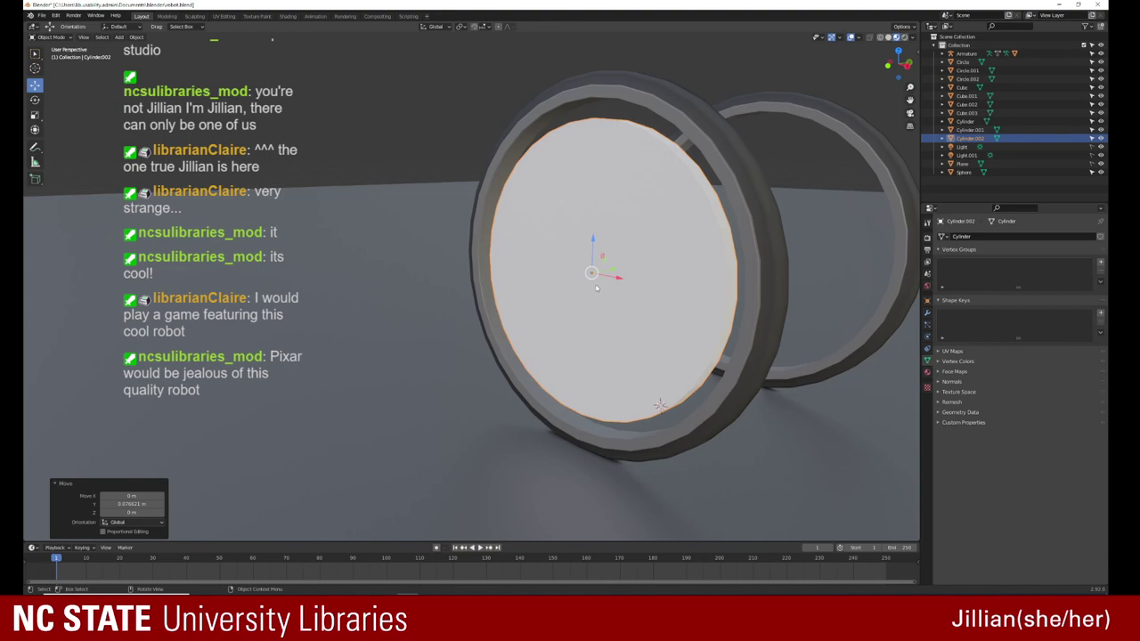
Step: Enter Edit Mode on the disc, cancel the pending inset and deselect everything
key("Tab")
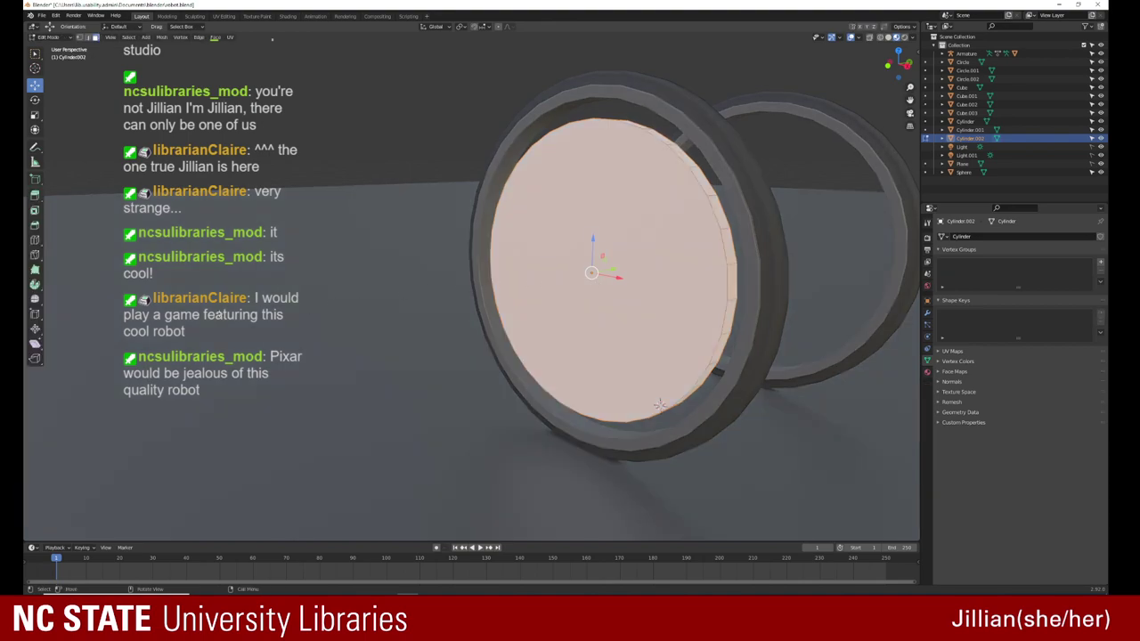
left_click(34, 211)
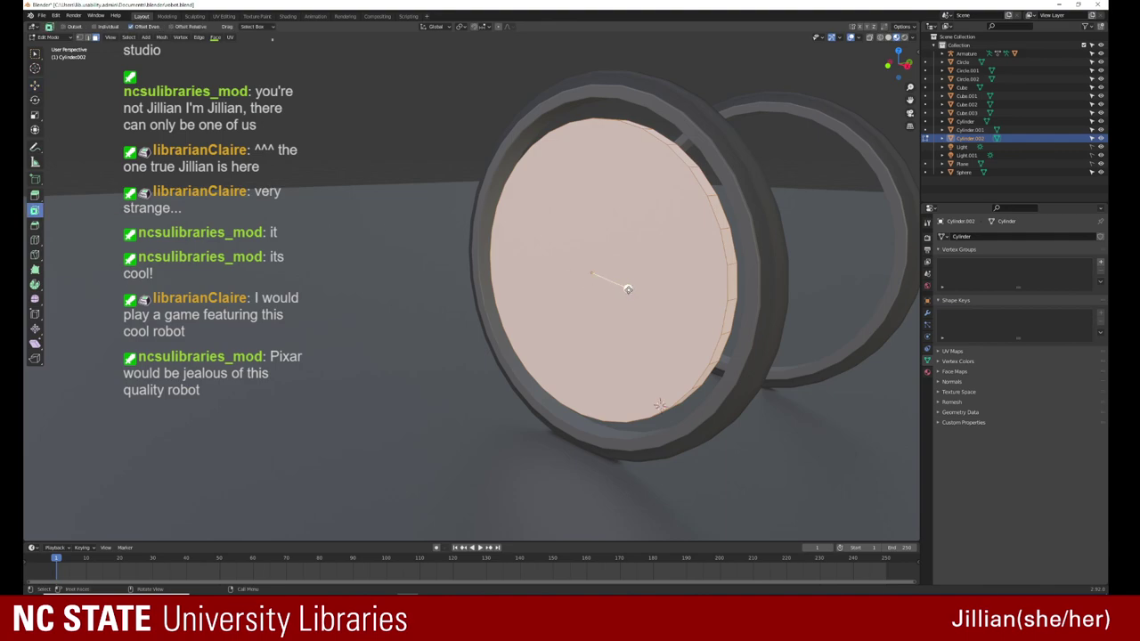
right_click(628, 289)
key("shift+space")
key("w")
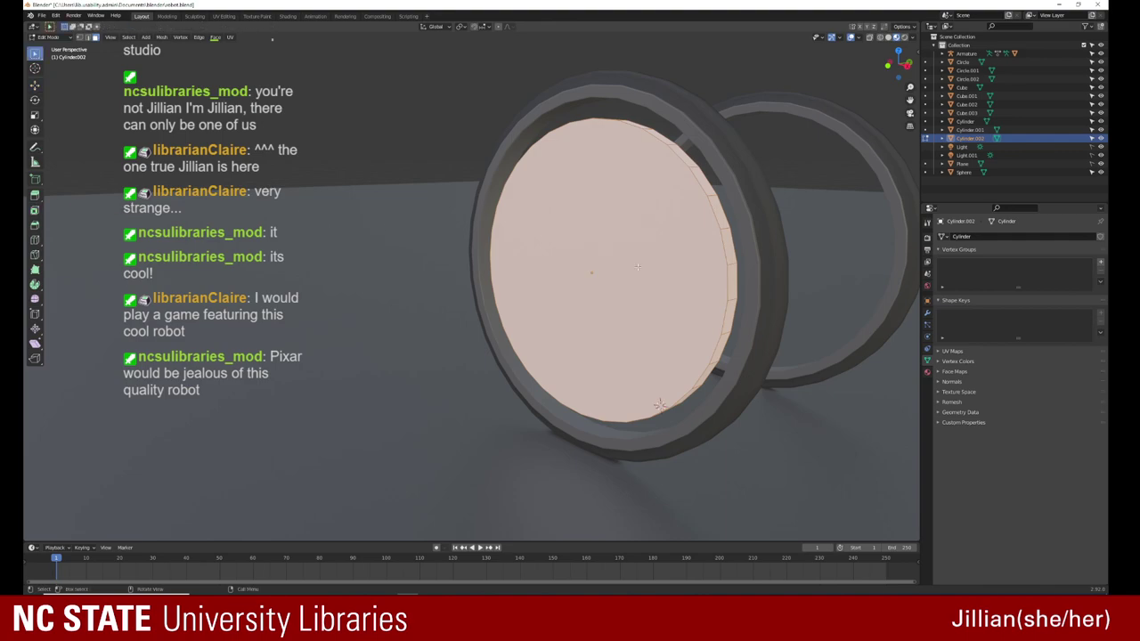
key("alt+a")
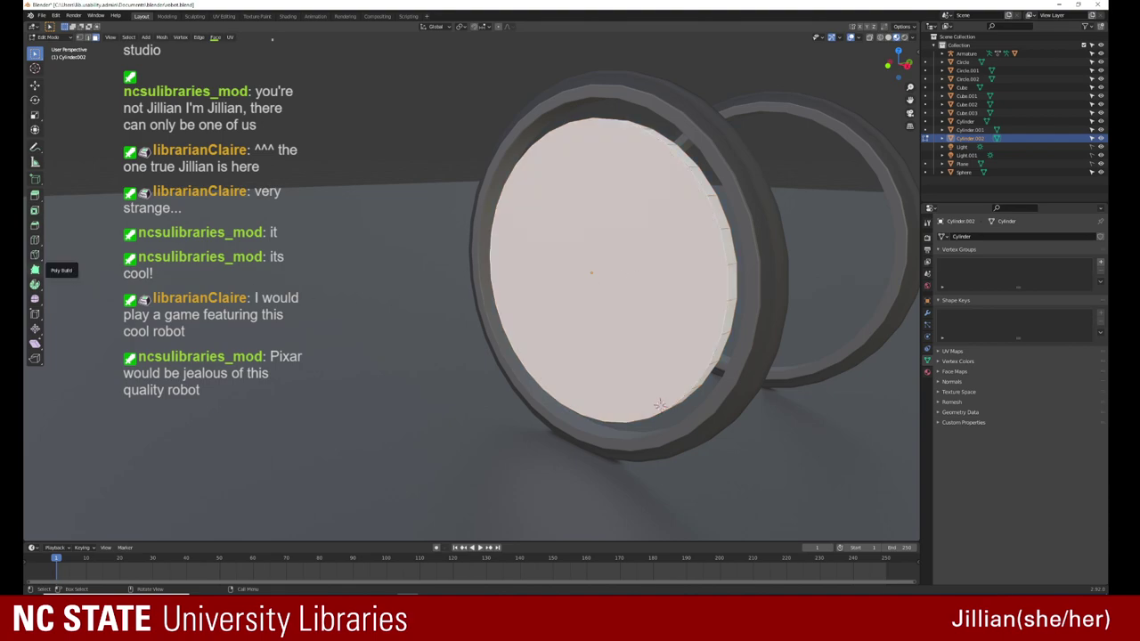
Step: Inset the disc's front face by 0.3514 m and frame the view on it
left_click(35, 211)
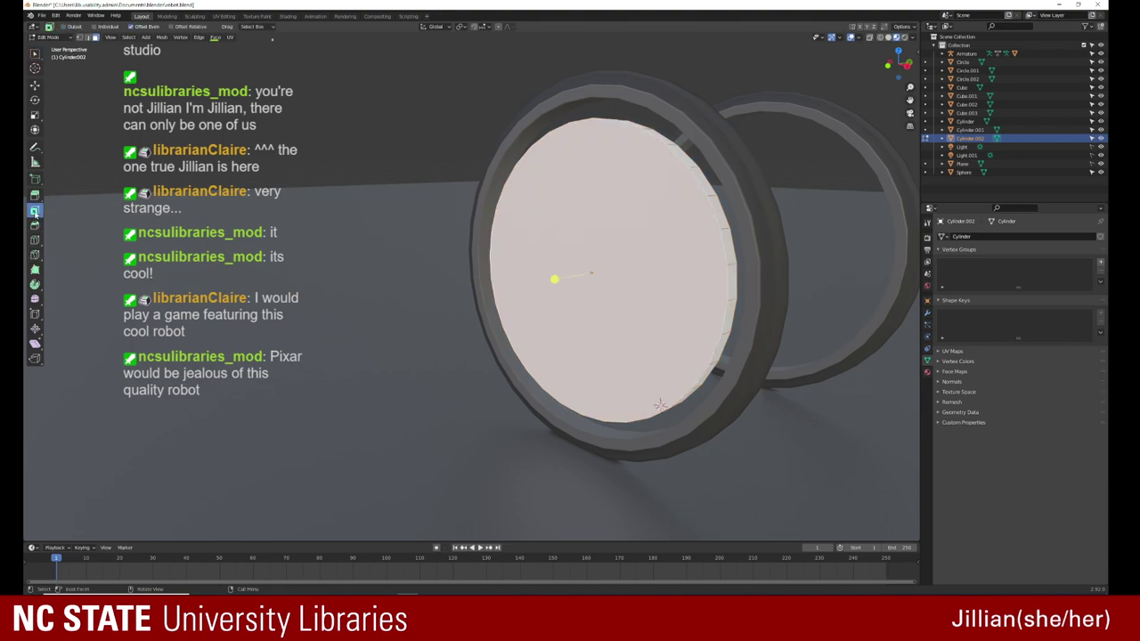
left_click_drag(552, 279, 560, 279)
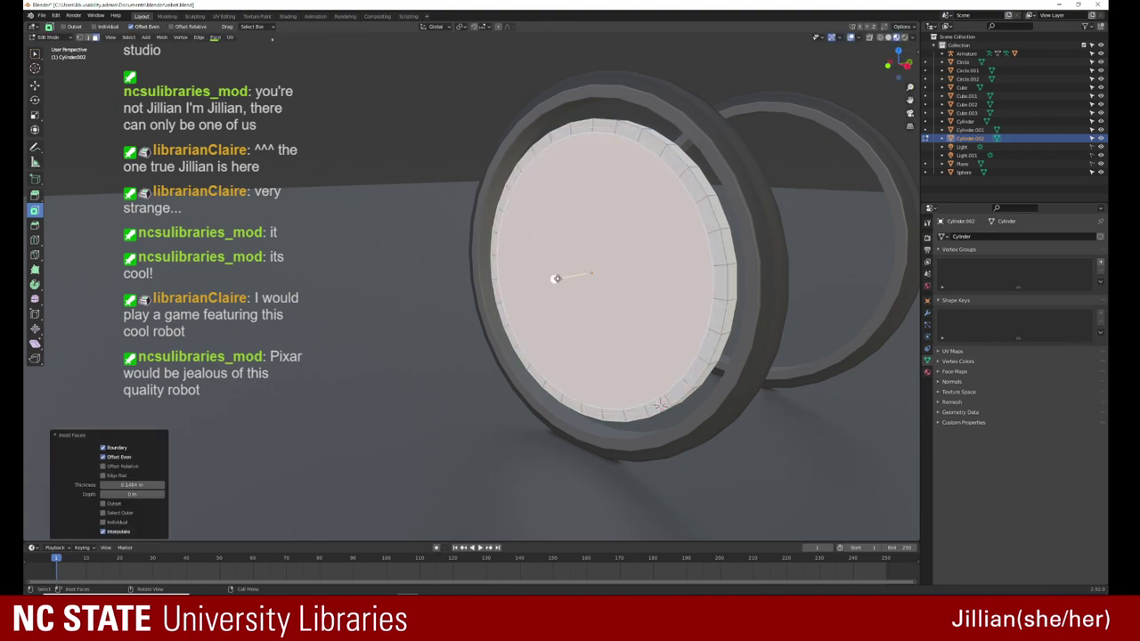
key("i")
left_click(554, 280)
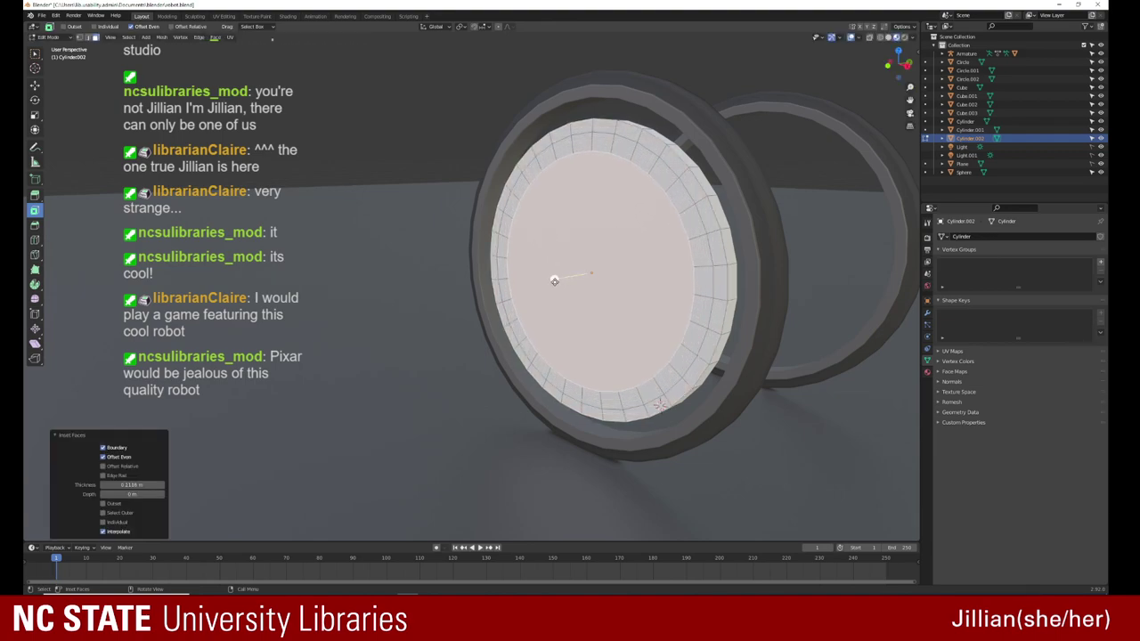
key("i")
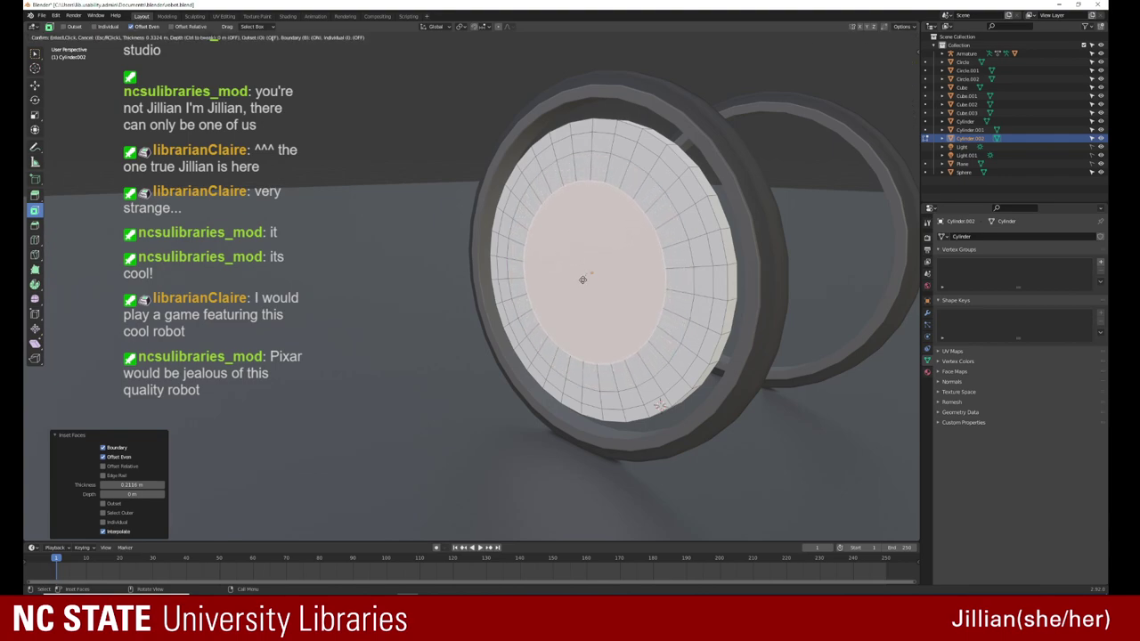
left_click(554, 279)
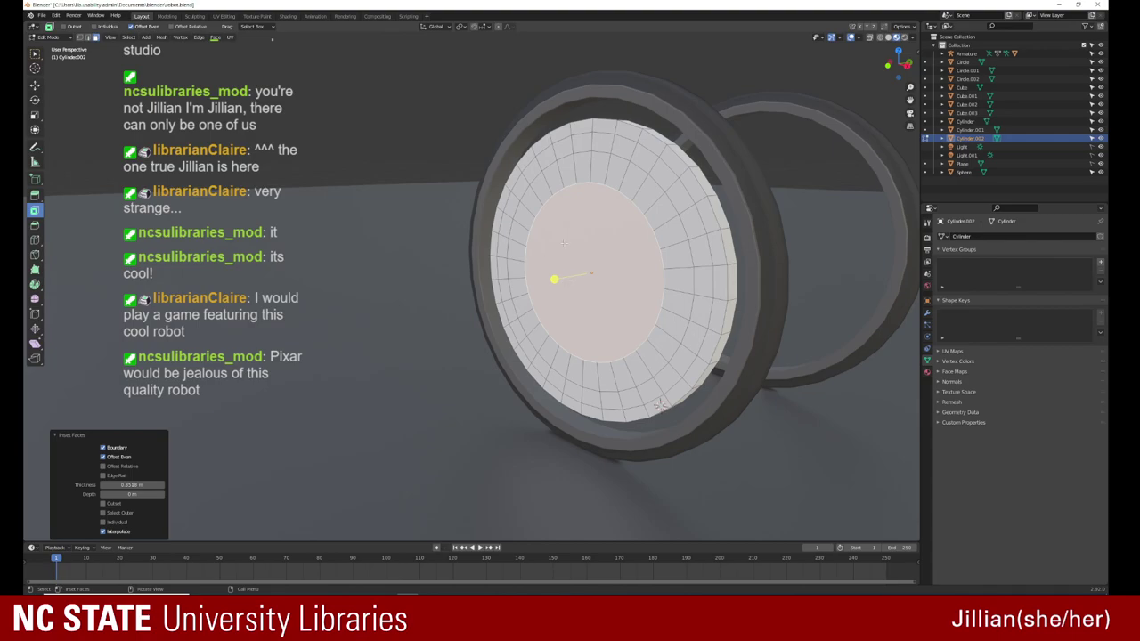
key("KP_Decimal")
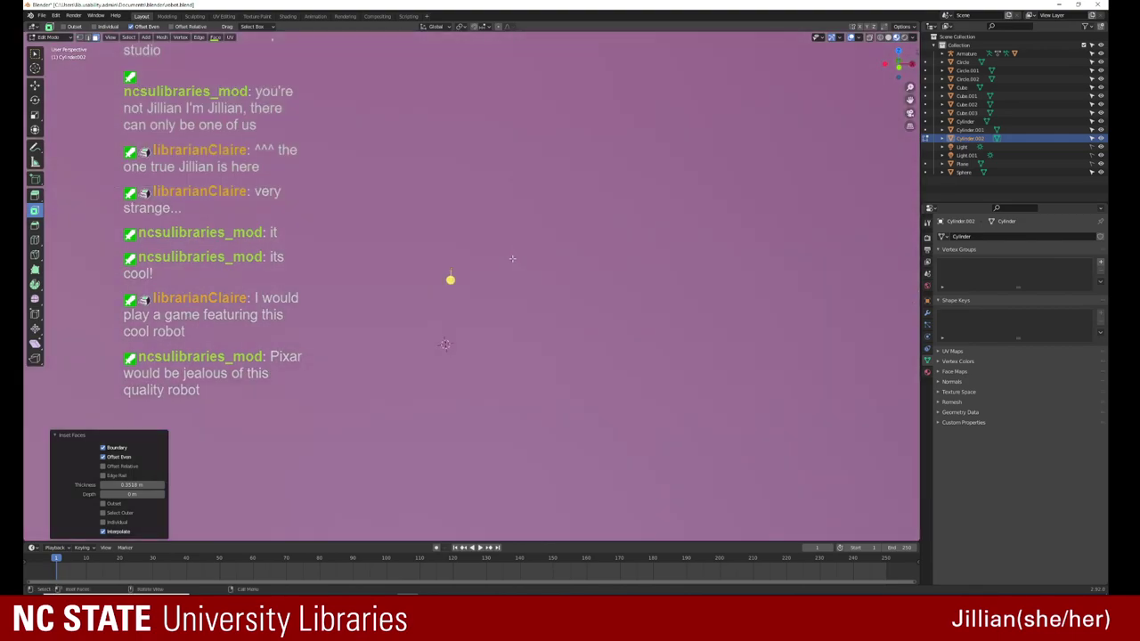
Step: Lasso-select the disc's inner ring faces plus its central circular face
scroll(512, 258, "down", 3)
scroll(512, 260, "up", 3)
scroll(516, 263, "down", 3)
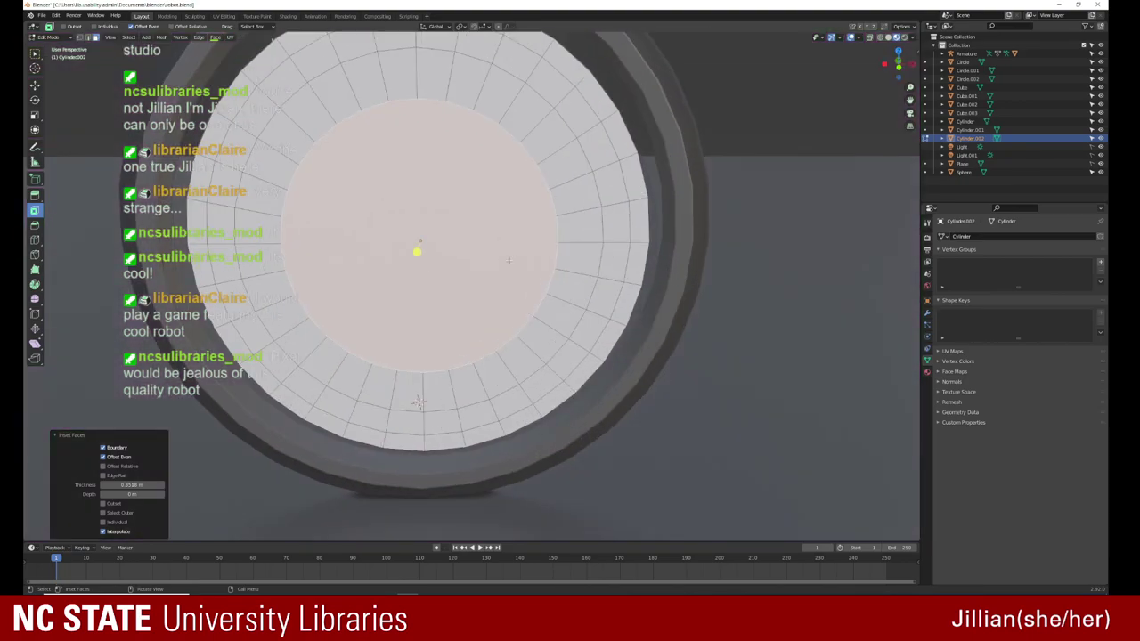
middle_click_drag(359, 224, 392, 286, "shift")
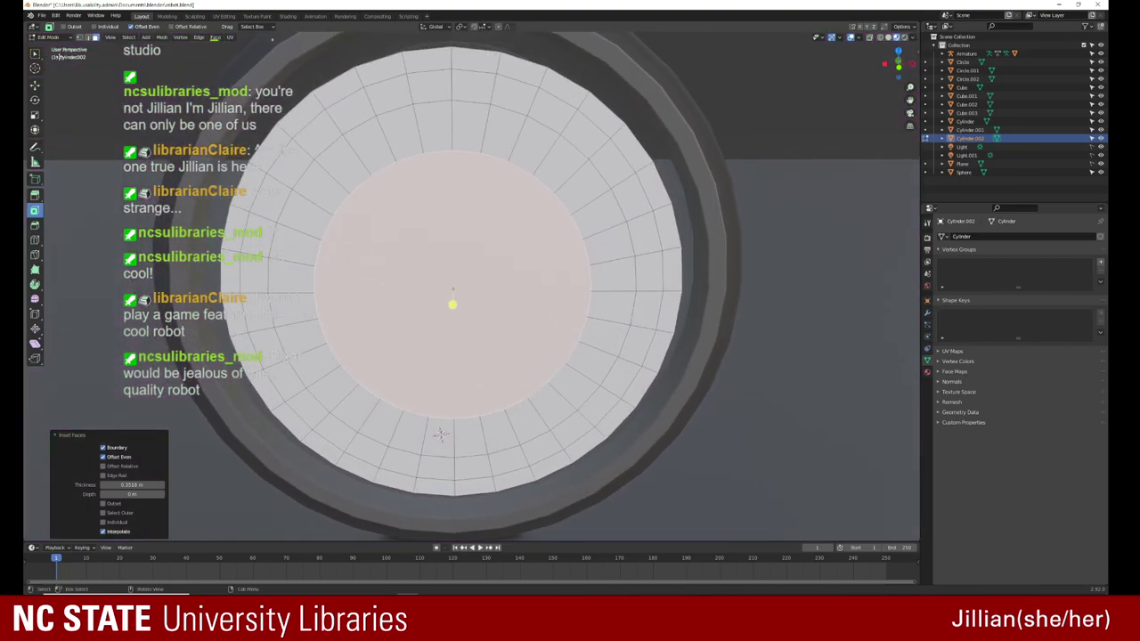
left_click_drag(36, 54, 62, 72)
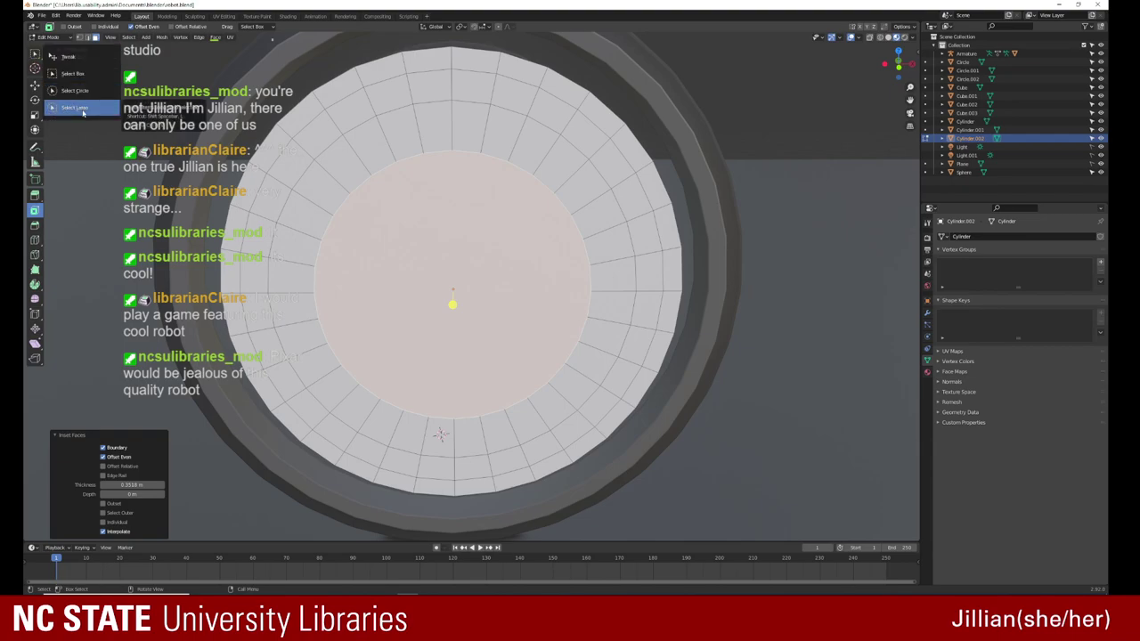
left_click_drag(63, 71, 75, 107)
mouse_move(428, 88)
left_mouse_down()
mouse_move(265, 324)
mouse_move(436, 468)
left_mouse_up()
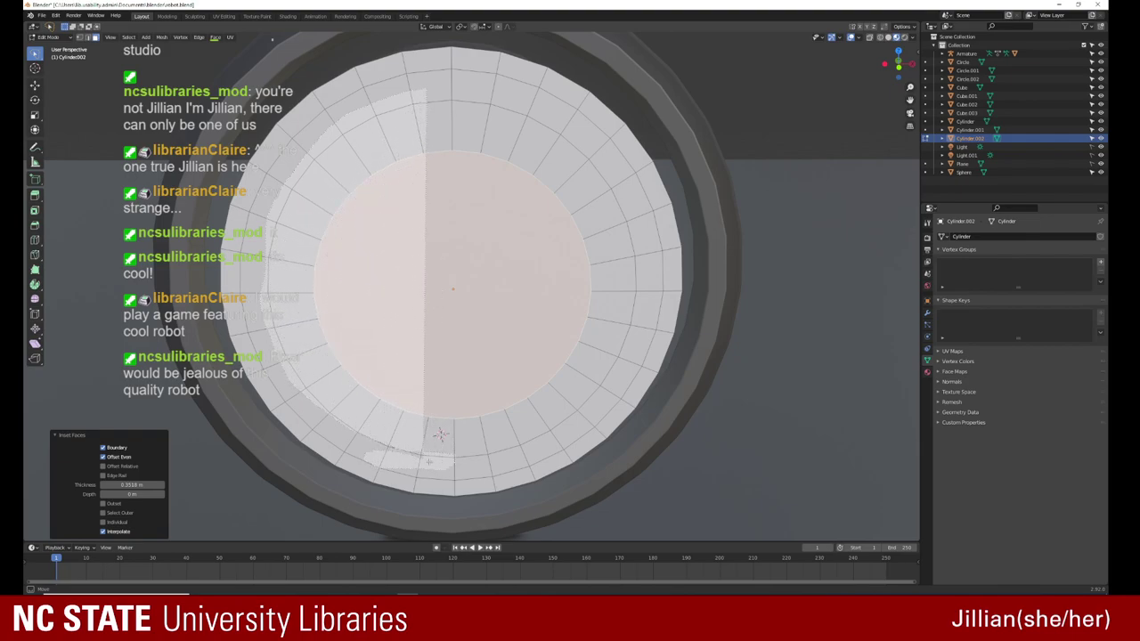
mouse_move(437, 467)
left_mouse_down()
mouse_move(554, 438)
mouse_move(562, 128)
mouse_move(400, 87)
left_mouse_up()
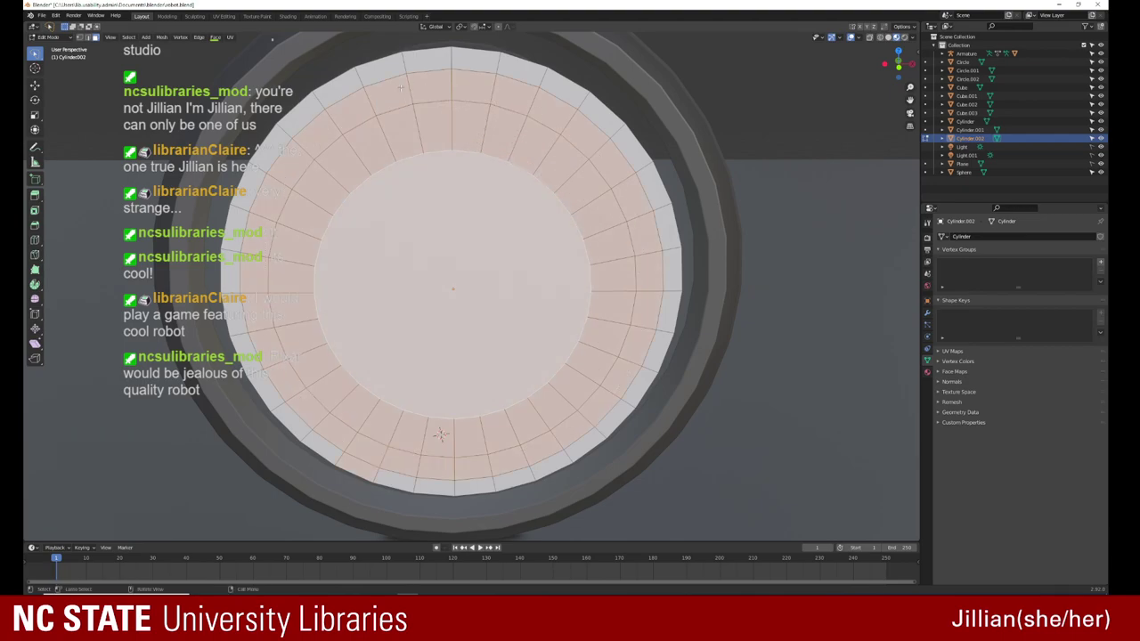
left_click(453, 355, "shift")
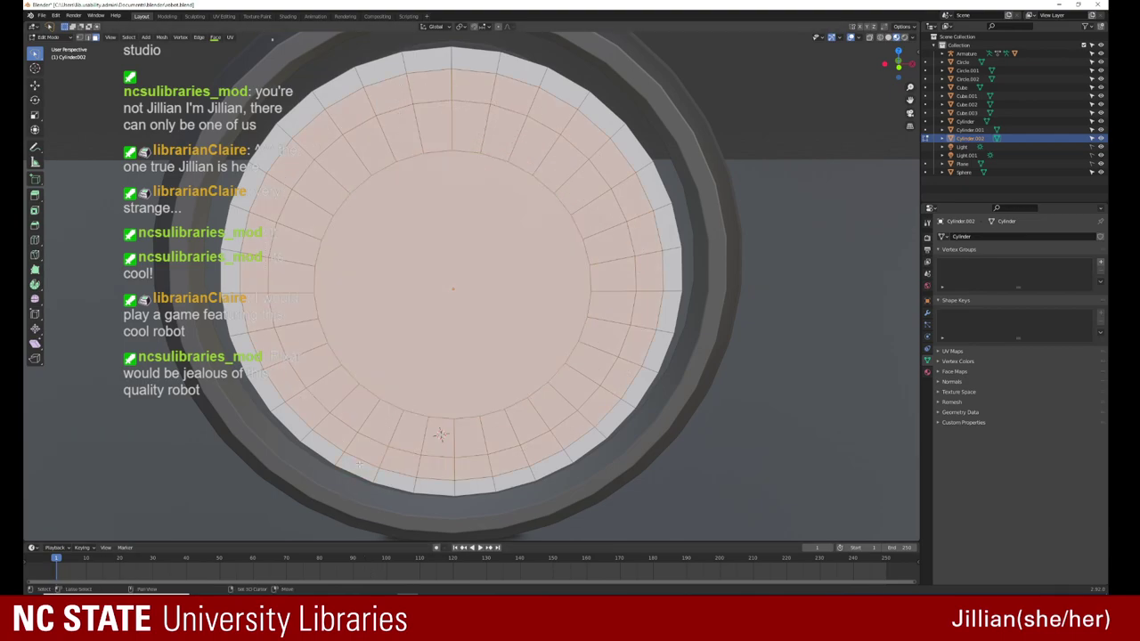
middle_click_drag(441, 434, 552, 469)
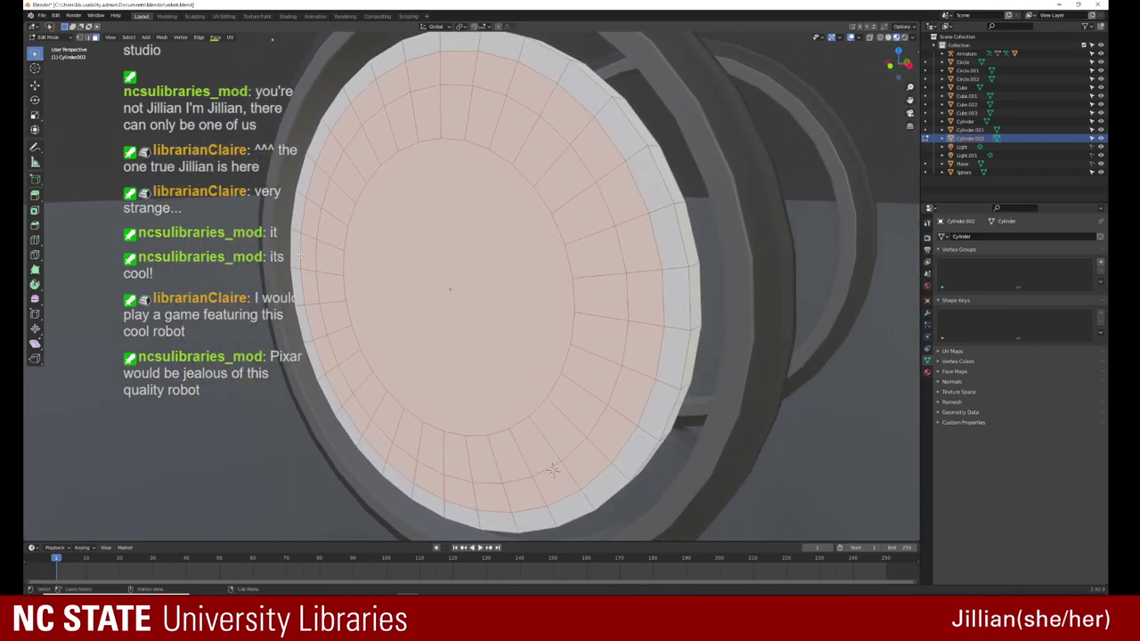
Step: Push the selected faces back along Y, then box-select the inner faces and push them deeper
key("shift+space")
key("g")
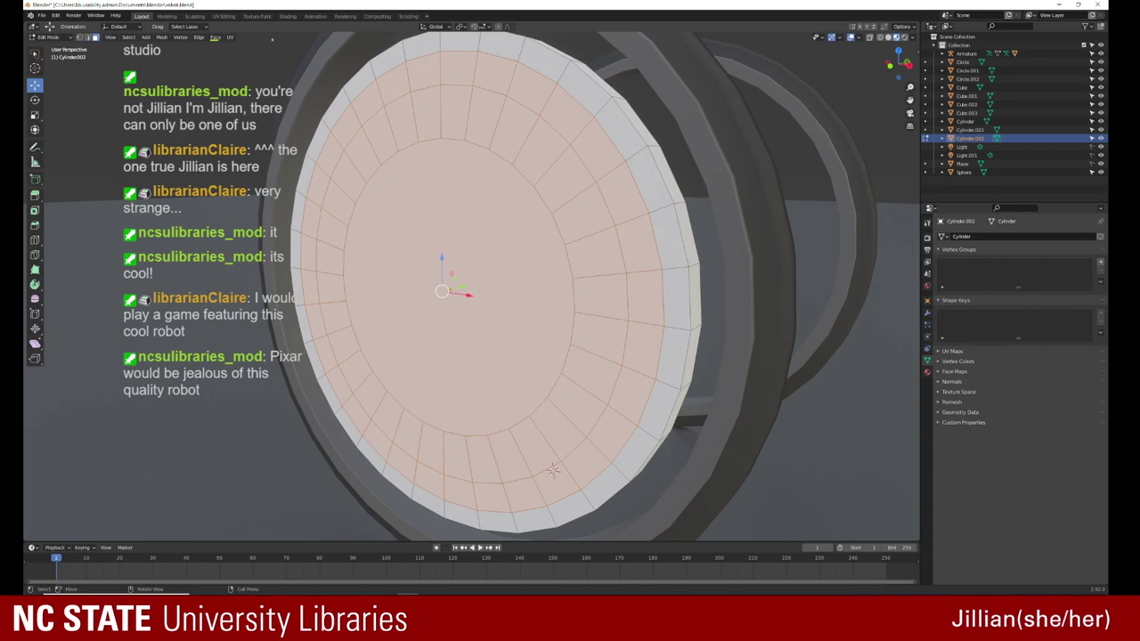
left_click_drag(460, 286, 454, 289)
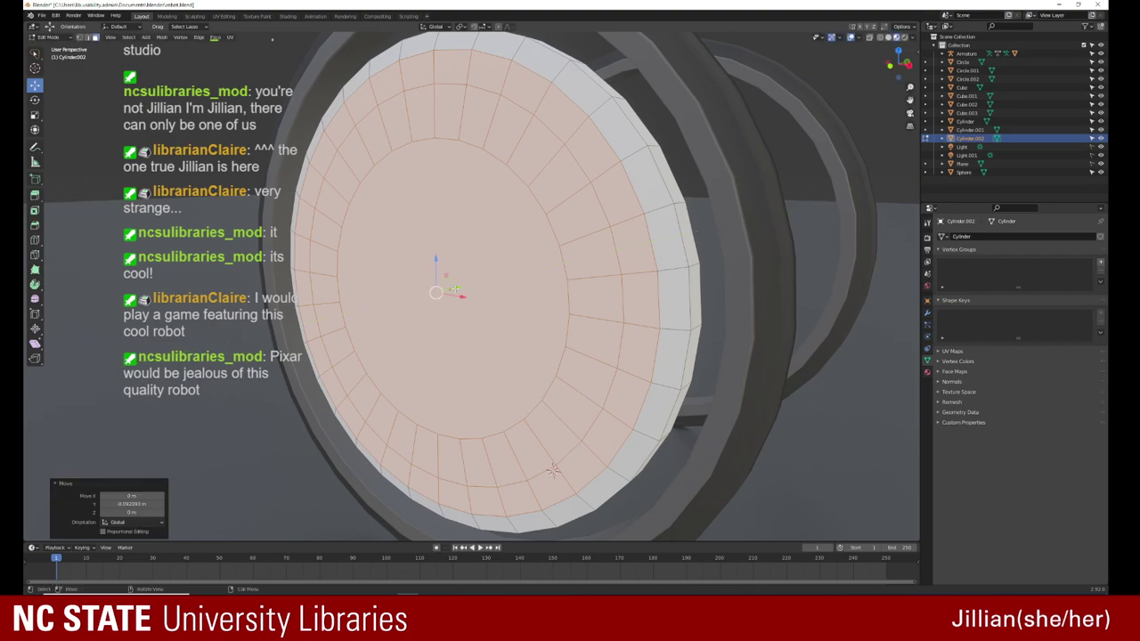
left_click(34, 54)
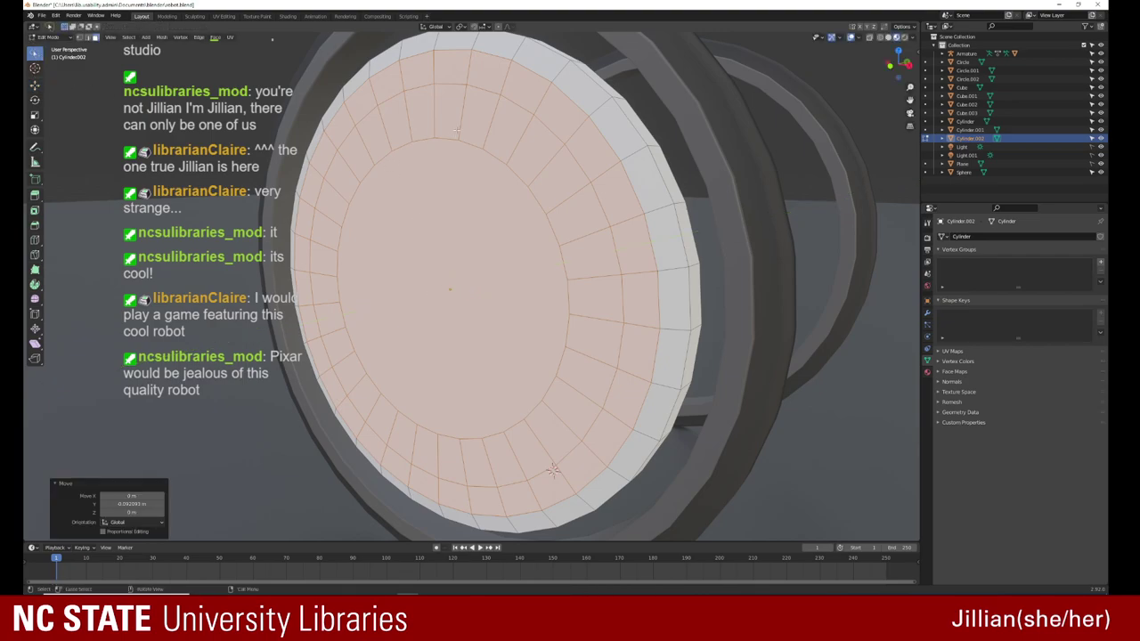
mouse_move(354, 164)
left_mouse_down()
mouse_move(464, 446)
mouse_move(451, 108)
left_mouse_up()
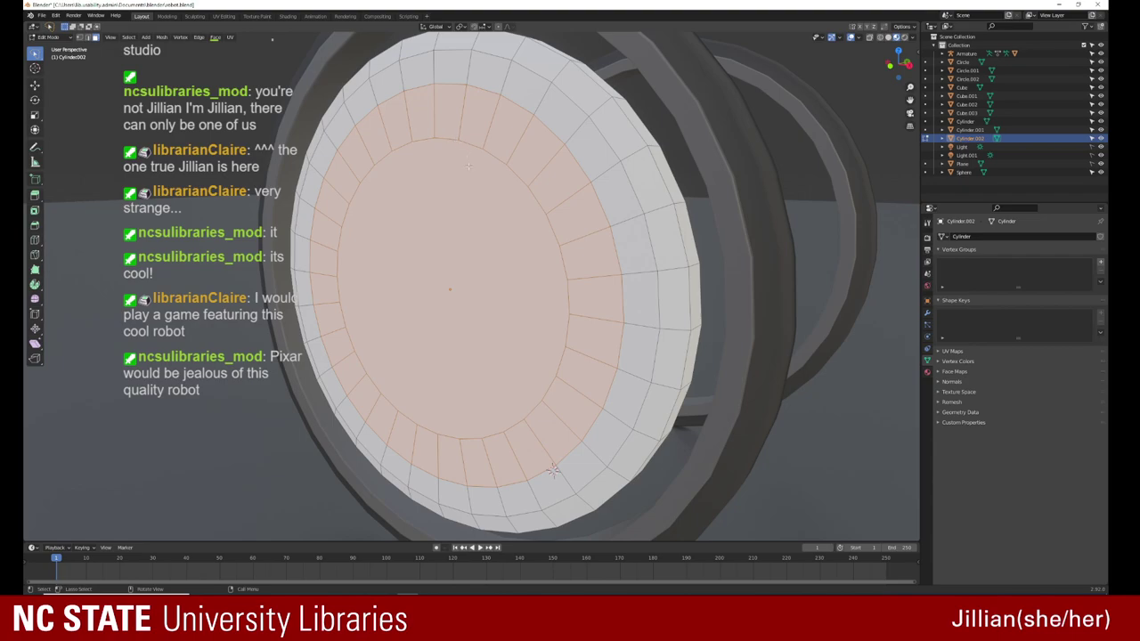
key("shift+space")
key("g")
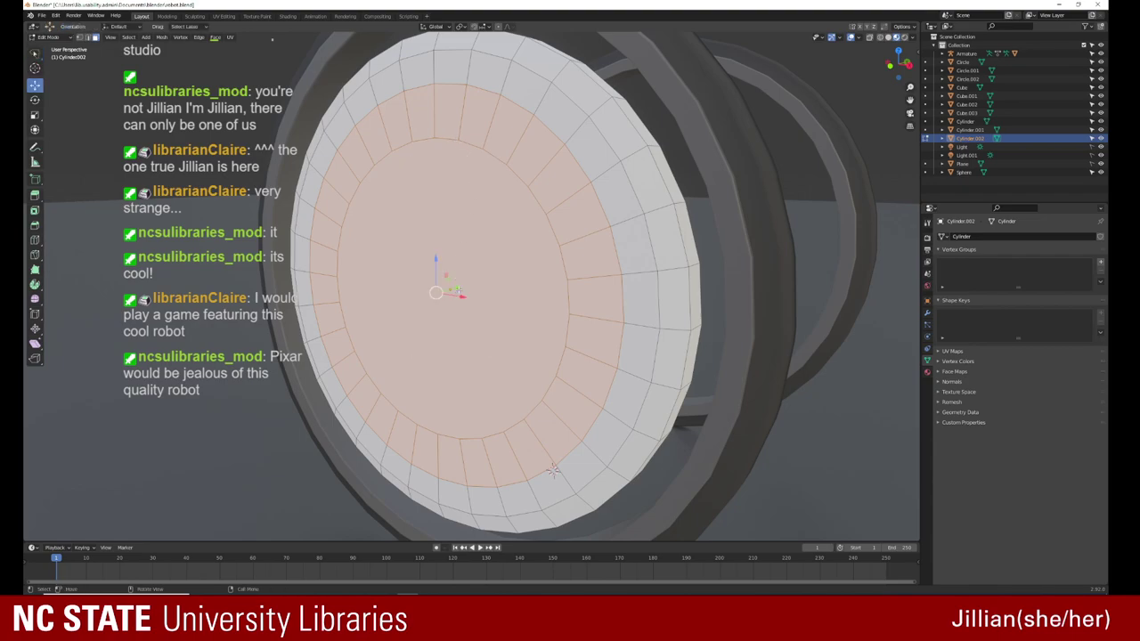
left_click_drag(457, 288, 436, 292)
Step: Orbit around the wheel, deselect the inner faces and select the central face
mouse_move(435, 292)
middle_mouse_down()
mouse_move(540, 232)
mouse_move(609, 255)
middle_mouse_up()
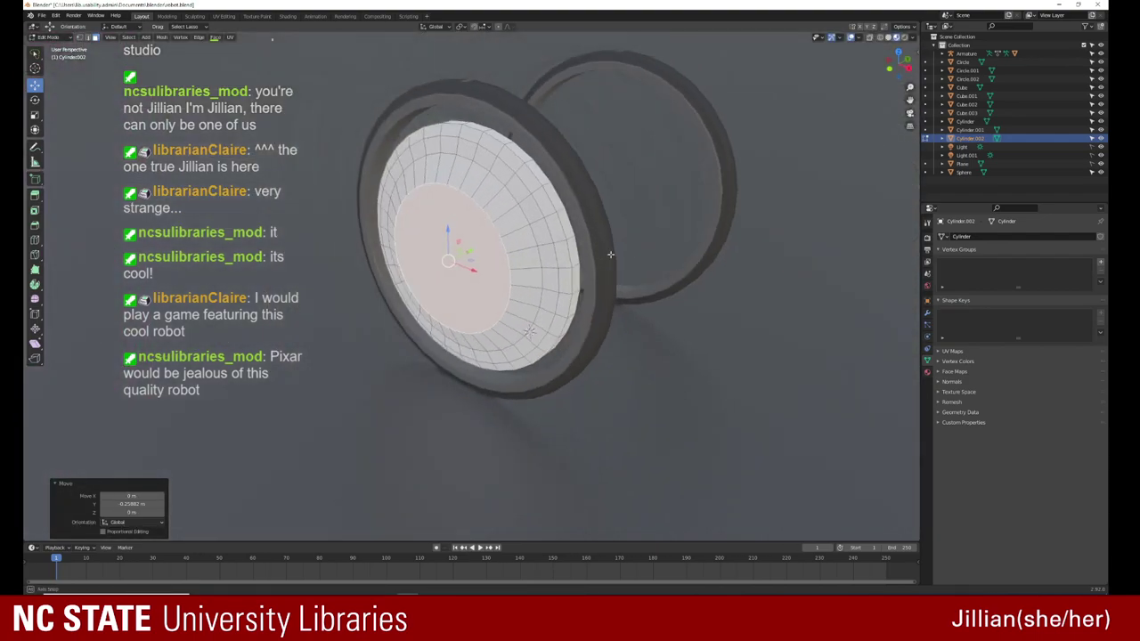
left_click(672, 347)
mouse_move(682, 326)
middle_mouse_down()
mouse_move(694, 293)
mouse_move(726, 279)
middle_mouse_up()
left_click(409, 276)
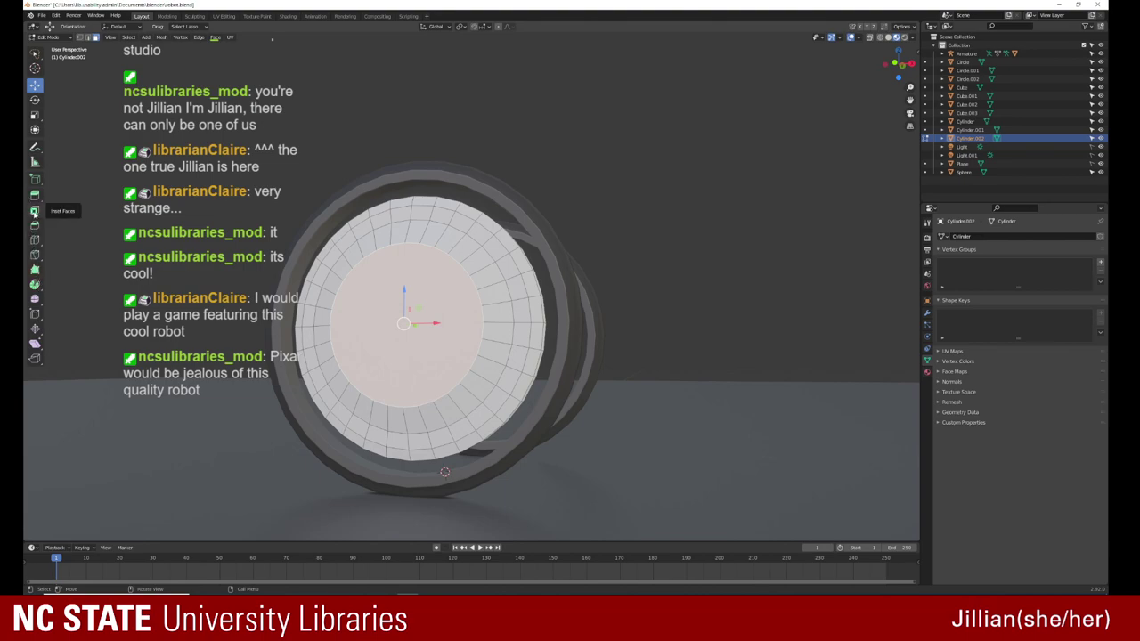
Step: Inset the central face by 0.2216 m and extrude it -0.35463 m along its normal
left_click(34, 211)
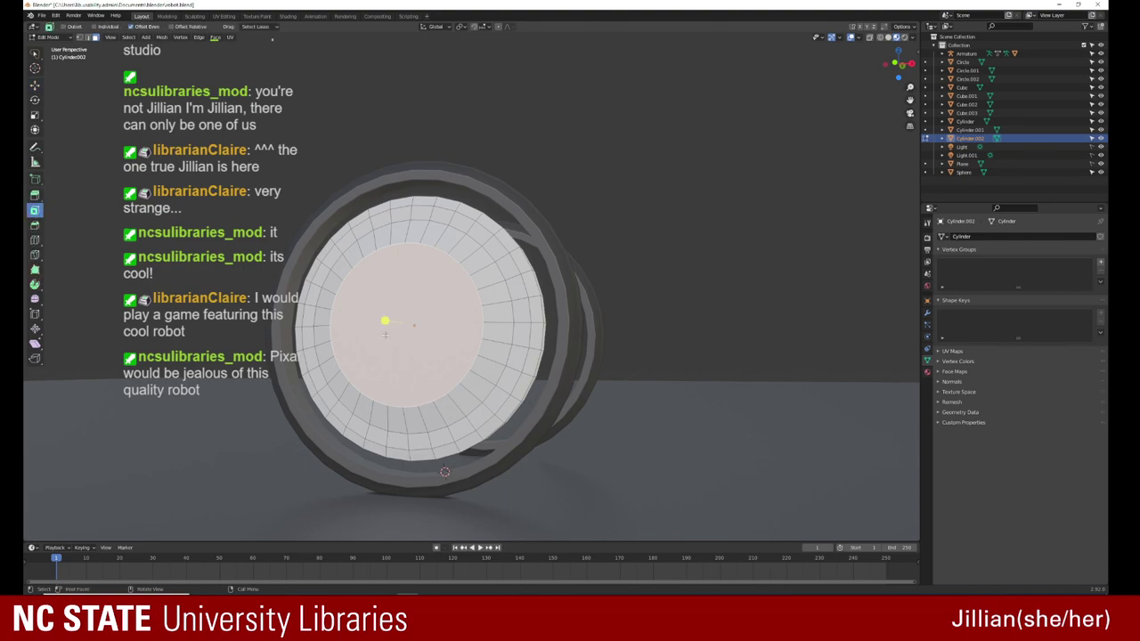
left_click_drag(383, 319, 401, 321)
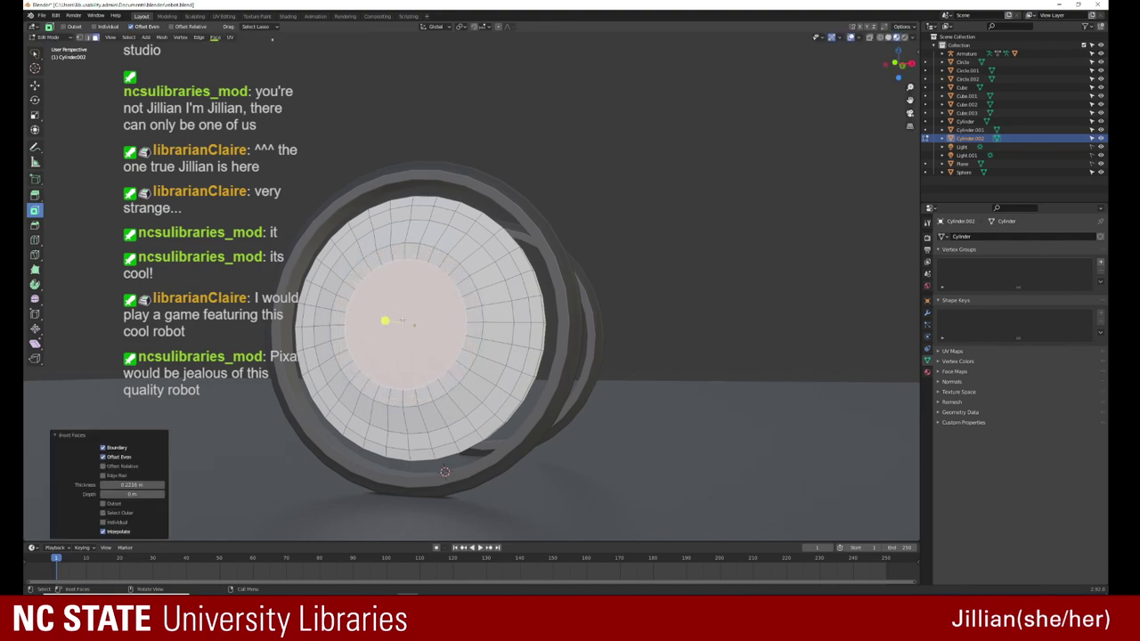
key("e")
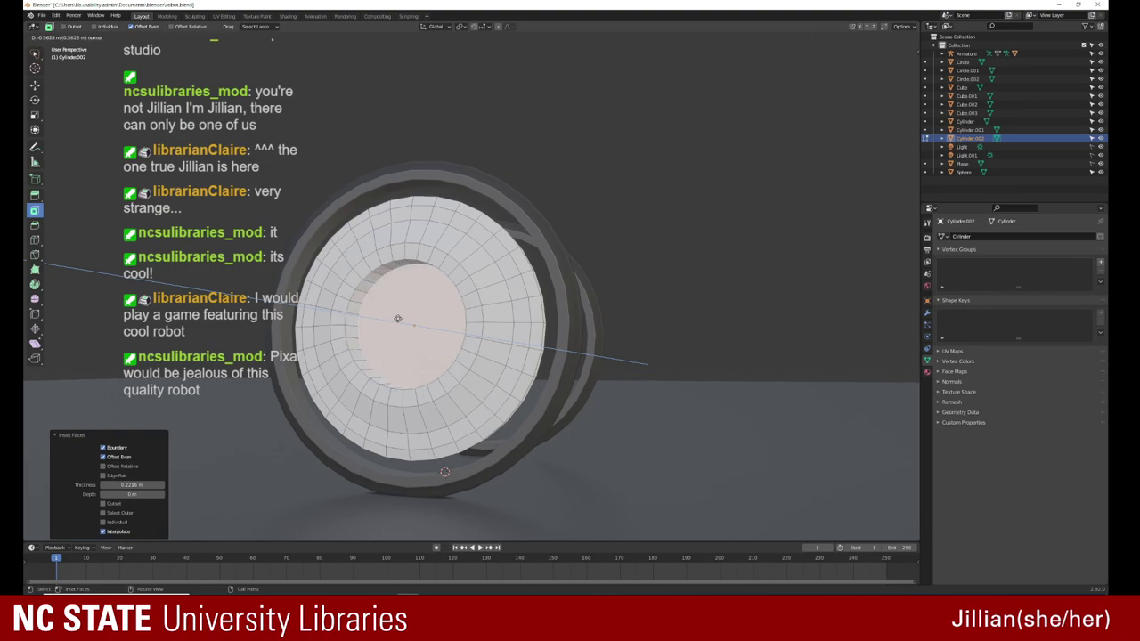
left_click(392, 318)
Step: Orbit to the wheel's other side and select the disc's inner face there
mouse_move(407, 319)
middle_mouse_down()
mouse_move(526, 355)
mouse_move(400, 326)
mouse_move(476, 334)
middle_mouse_up()
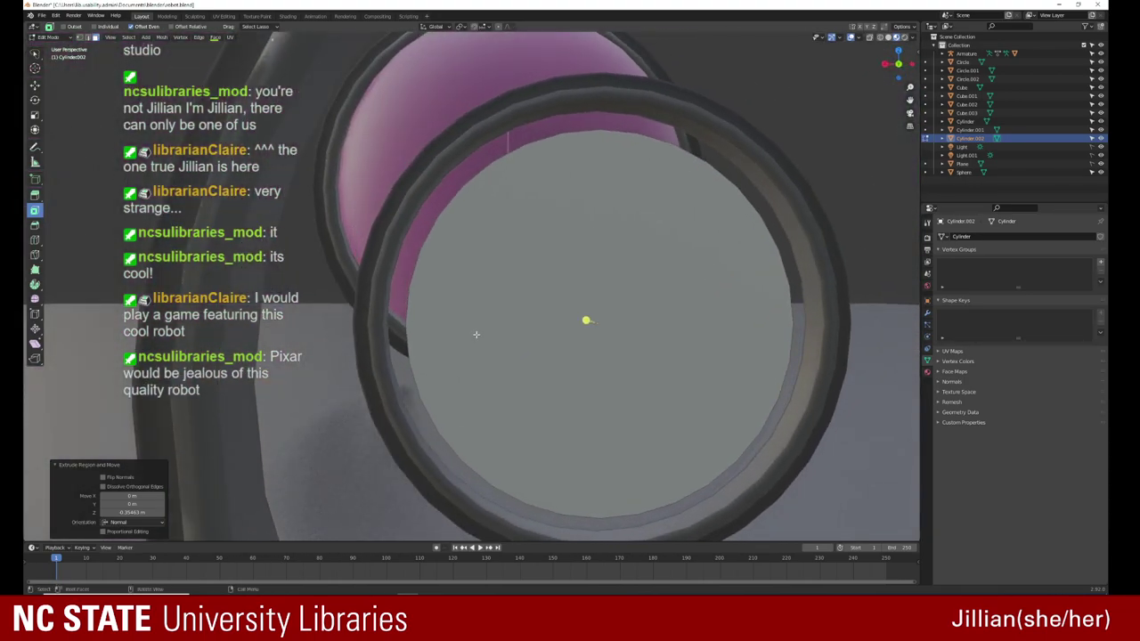
left_click(35, 54)
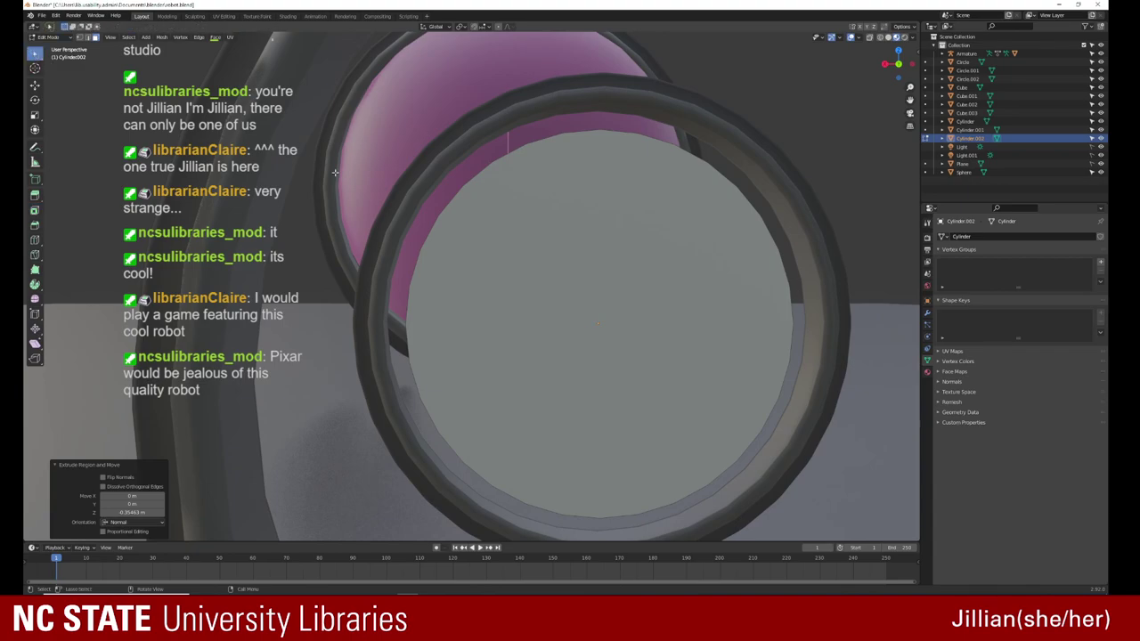
left_click(462, 238)
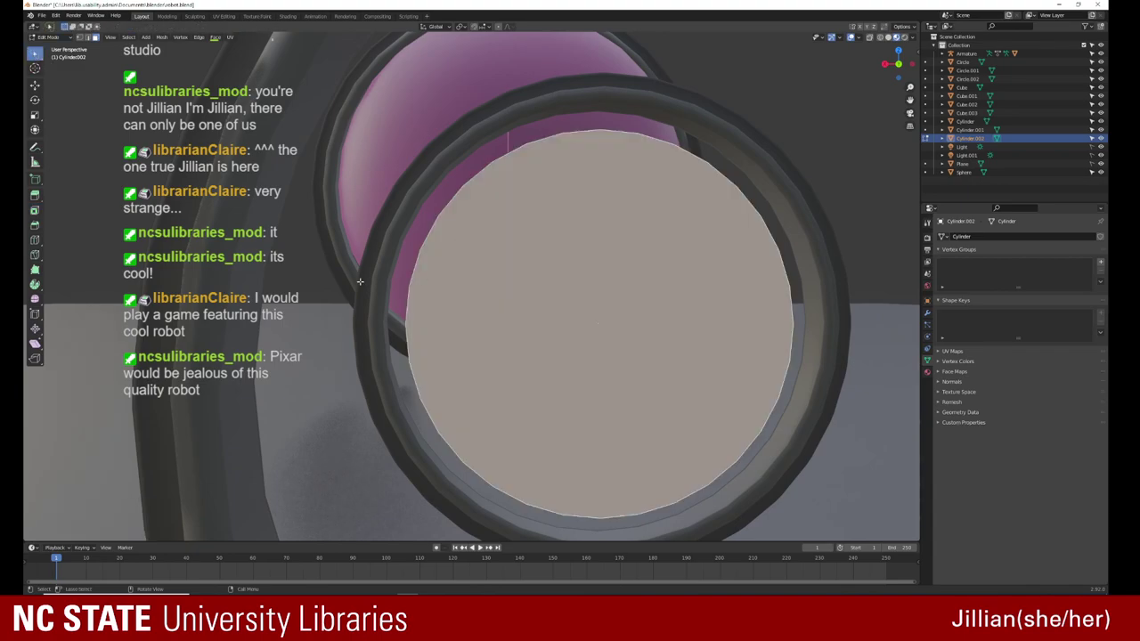
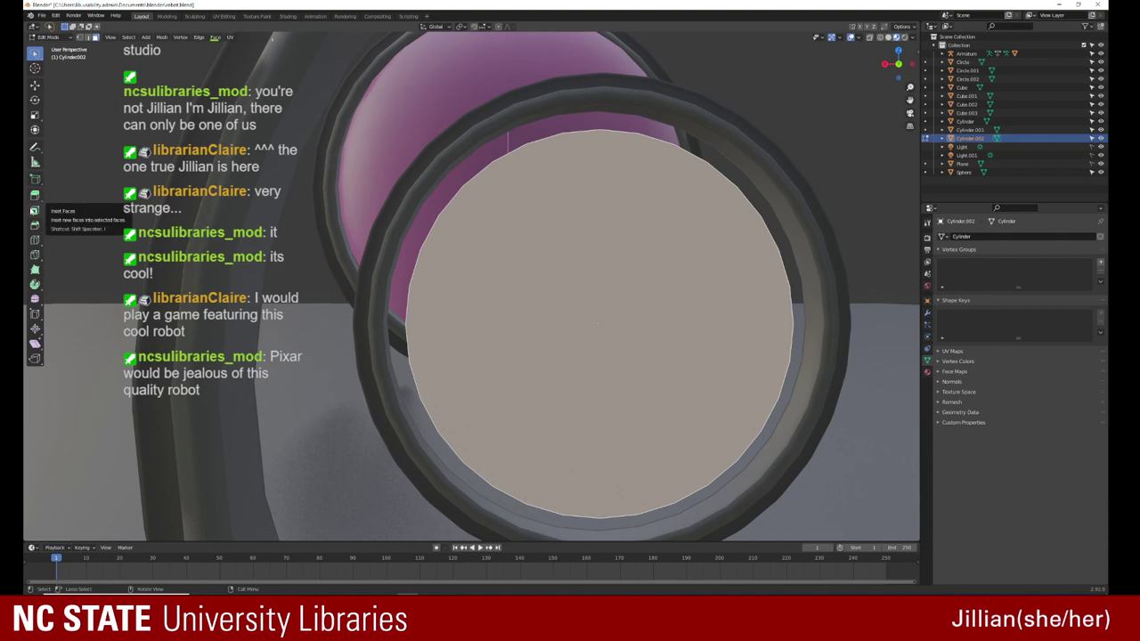
Step: Inset a ring into the wheel disc's flat circular face
left_click(34, 210)
left_click_drag(610, 326, 601, 323)
left_click(598, 323)
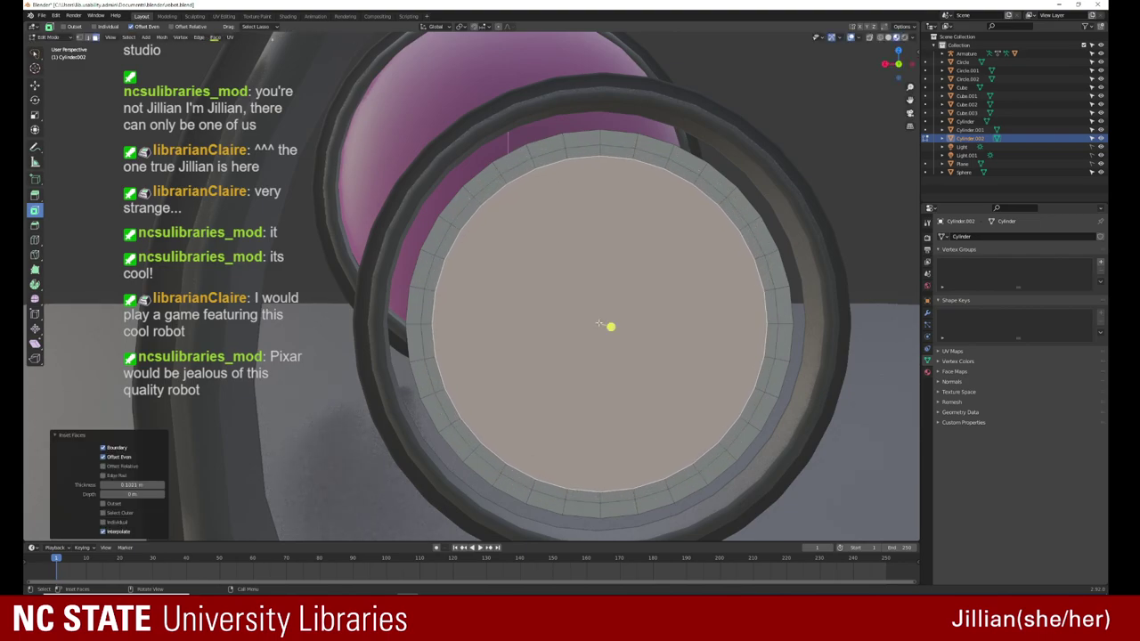
Step: Extrude the inset centre face inward along its normal to form a recessed panel
middle_click_drag(595, 333, 661, 352)
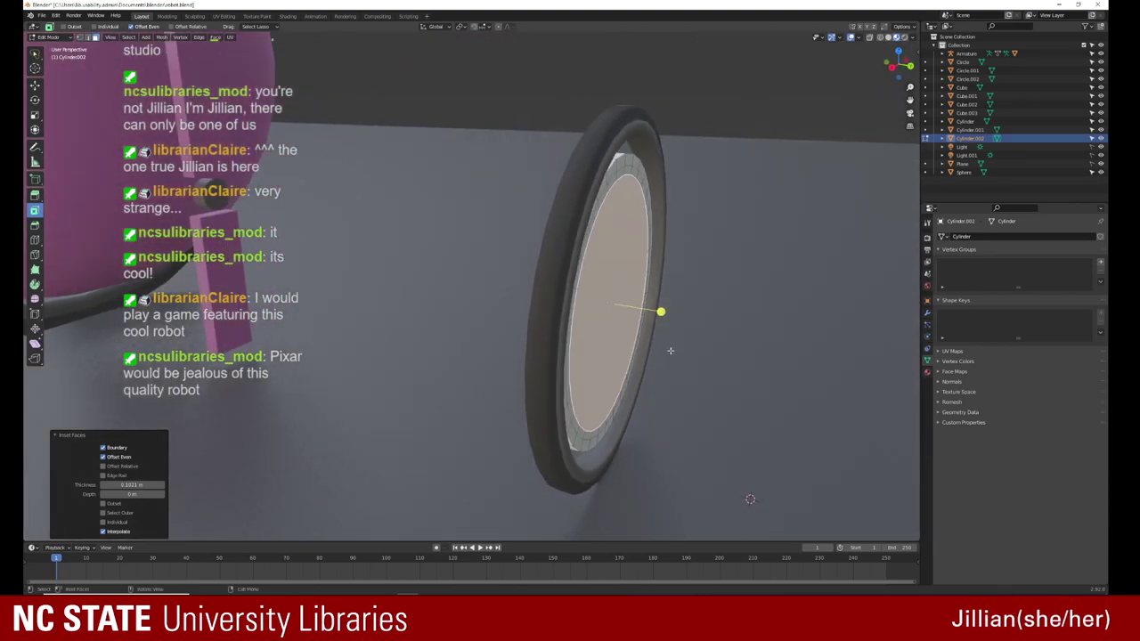
key("e")
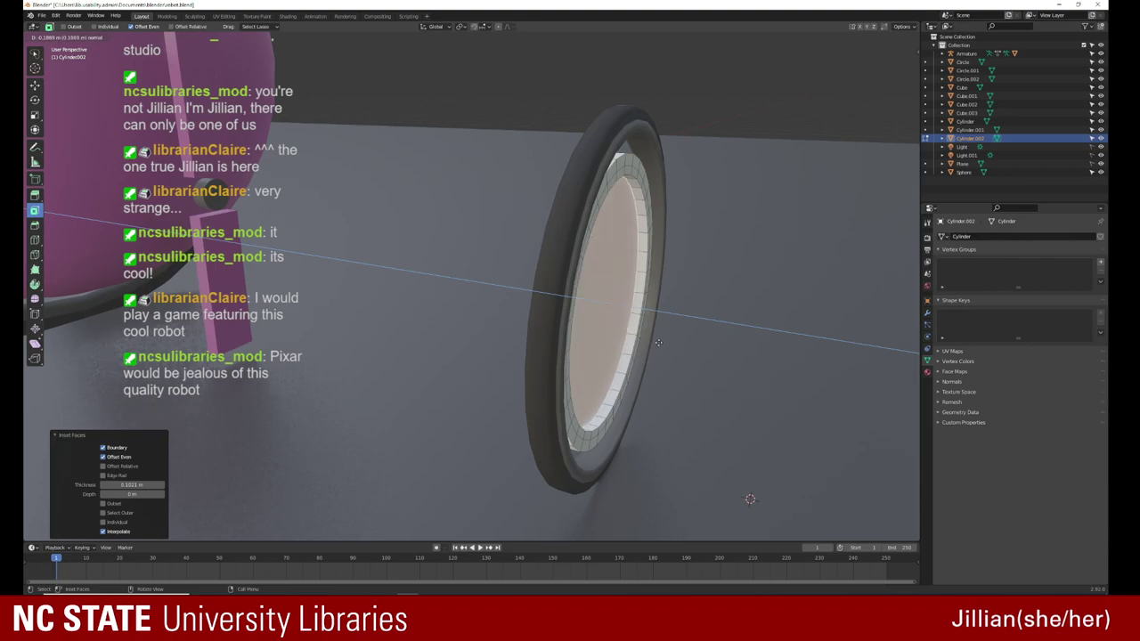
left_click(661, 343)
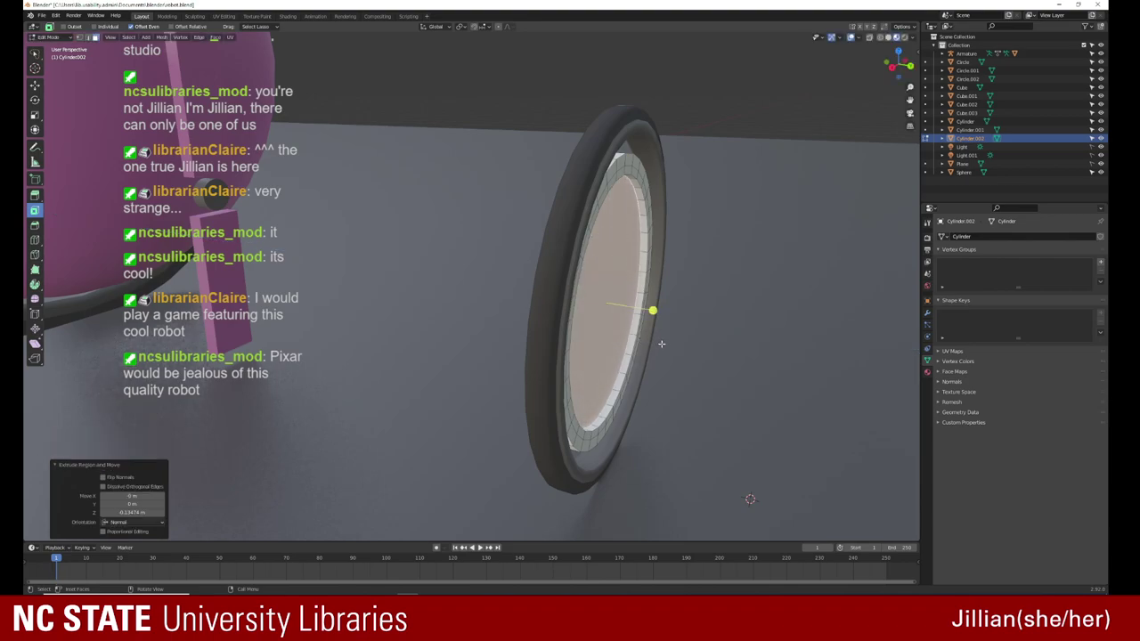
mouse_move(642, 362)
middle_mouse_down()
mouse_move(675, 360)
mouse_move(682, 346)
mouse_move(542, 343)
mouse_move(631, 367)
mouse_move(568, 355)
mouse_move(597, 344)
mouse_move(429, 344)
middle_mouse_up()
scroll(631, 368, "down", 3)
scroll(603, 345, "down", 1)
scroll(602, 344, "up", 2)
scroll(611, 347, "up", 1)
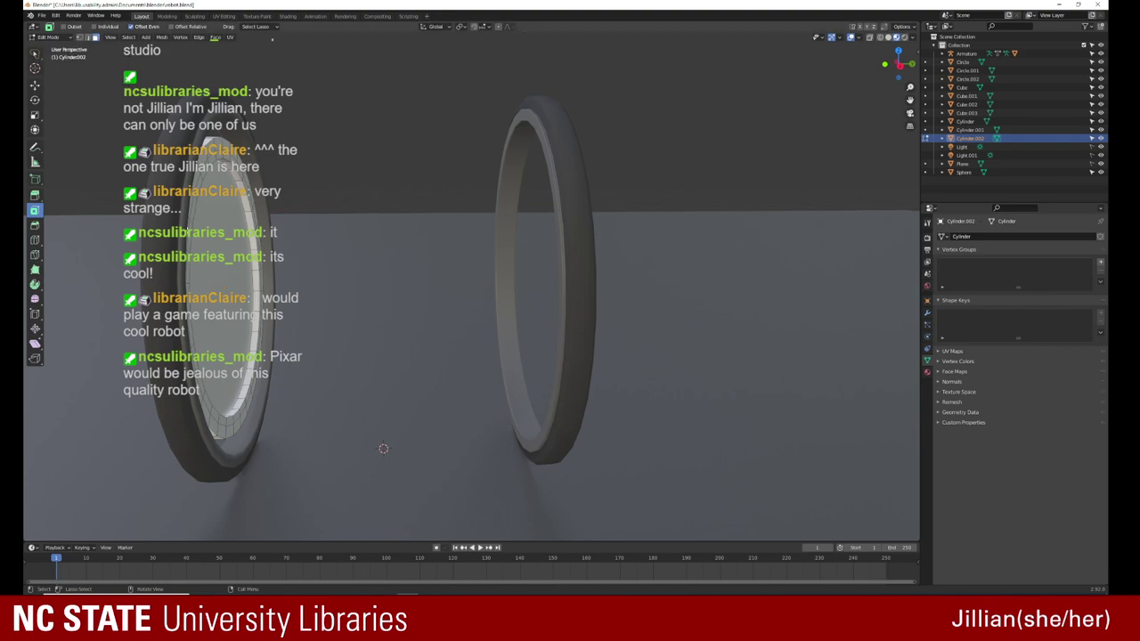
Step: Return to Object Mode and duplicate the recessed disc along global Y into the right wheel
key("Tab")
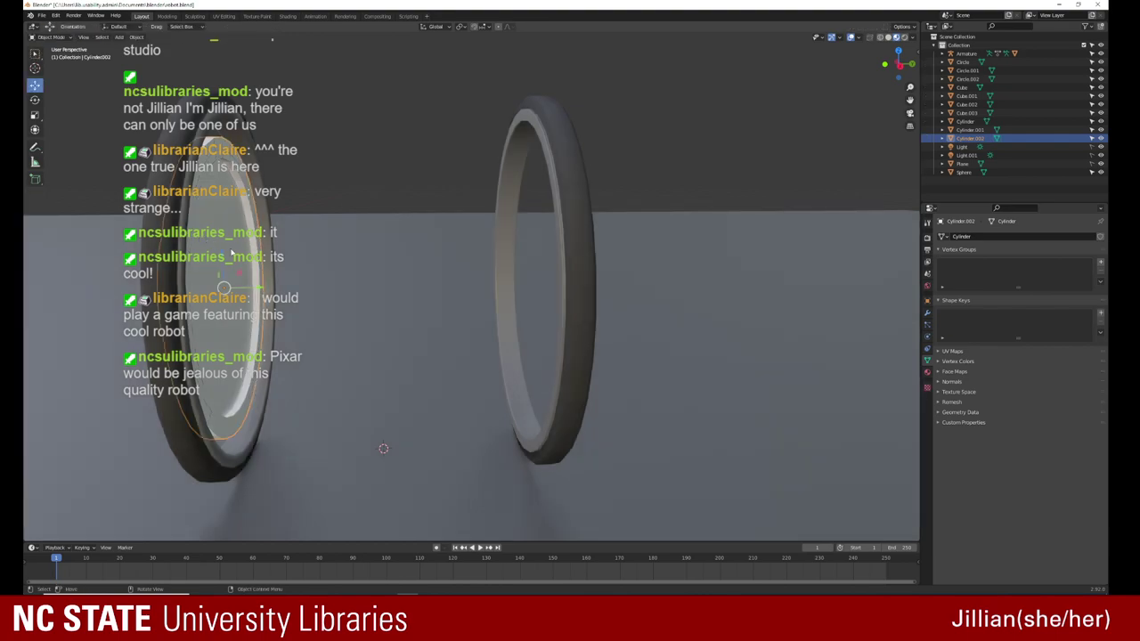
key("shift+d")
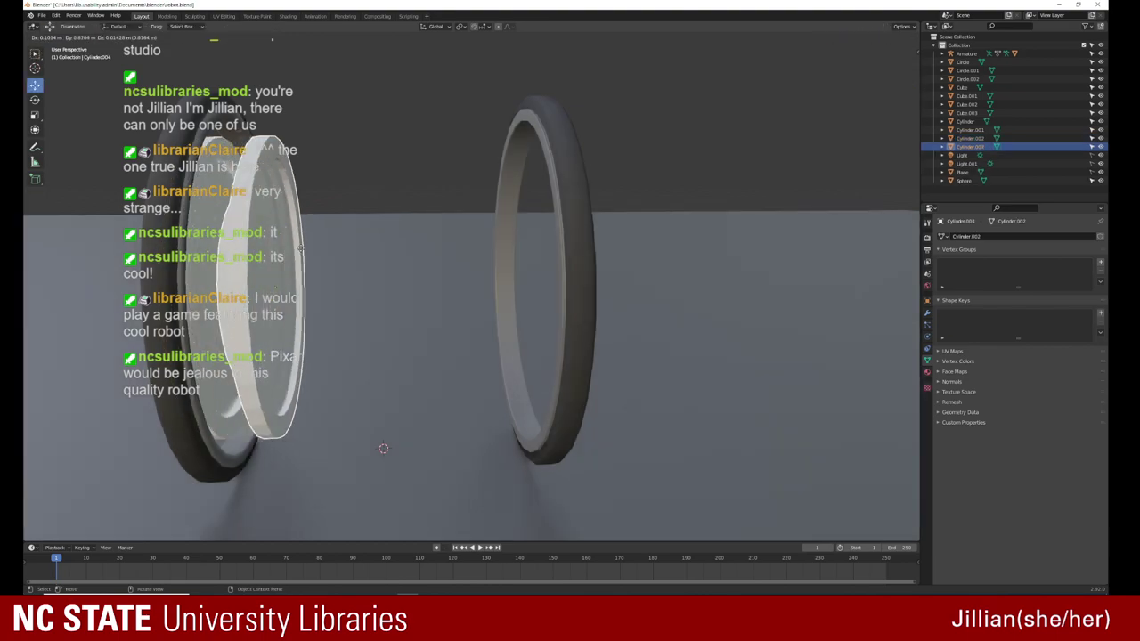
key("y")
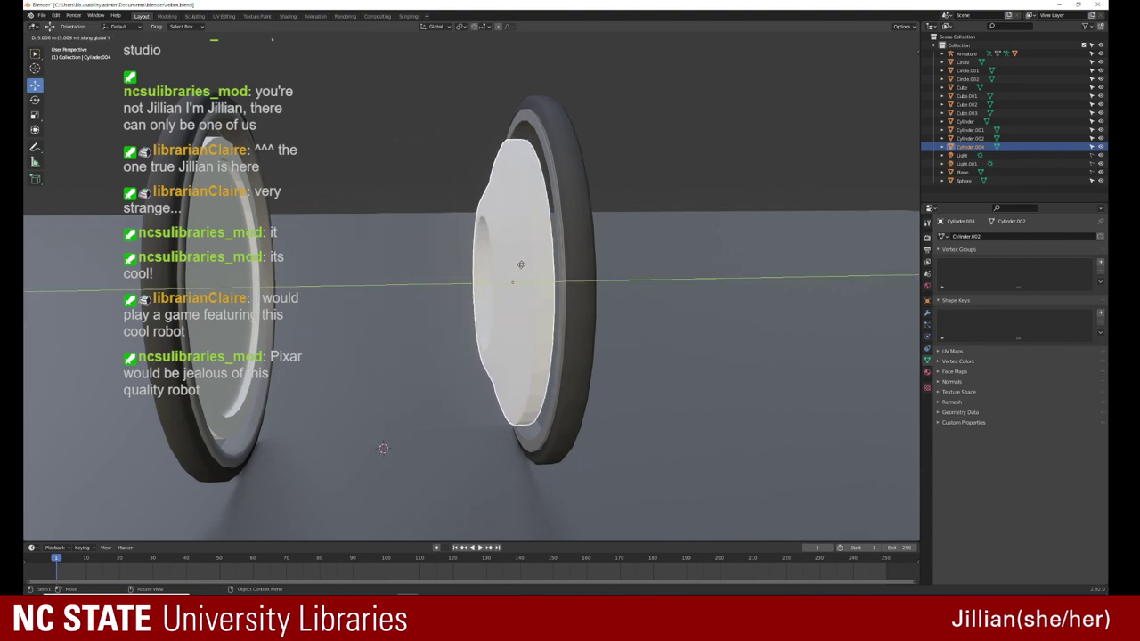
left_click(534, 267)
mouse_move(508, 282)
middle_mouse_down()
mouse_move(526, 283)
mouse_move(521, 293)
middle_mouse_up()
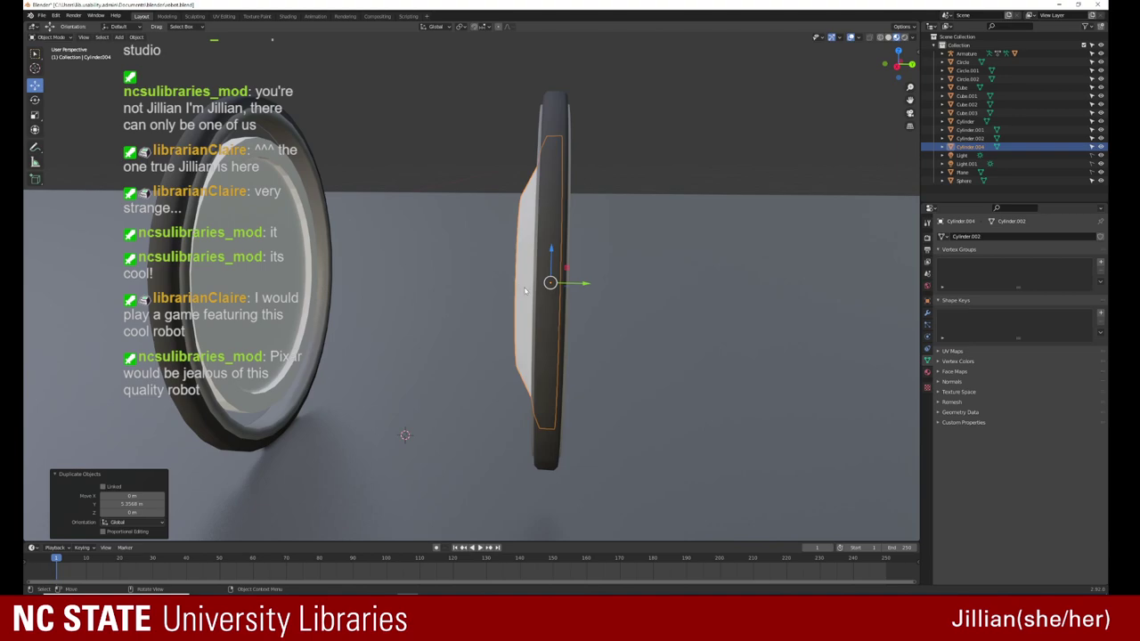
Step: Flip the copied disc 180 degrees around the X axis
key("shift+space")
key("r")
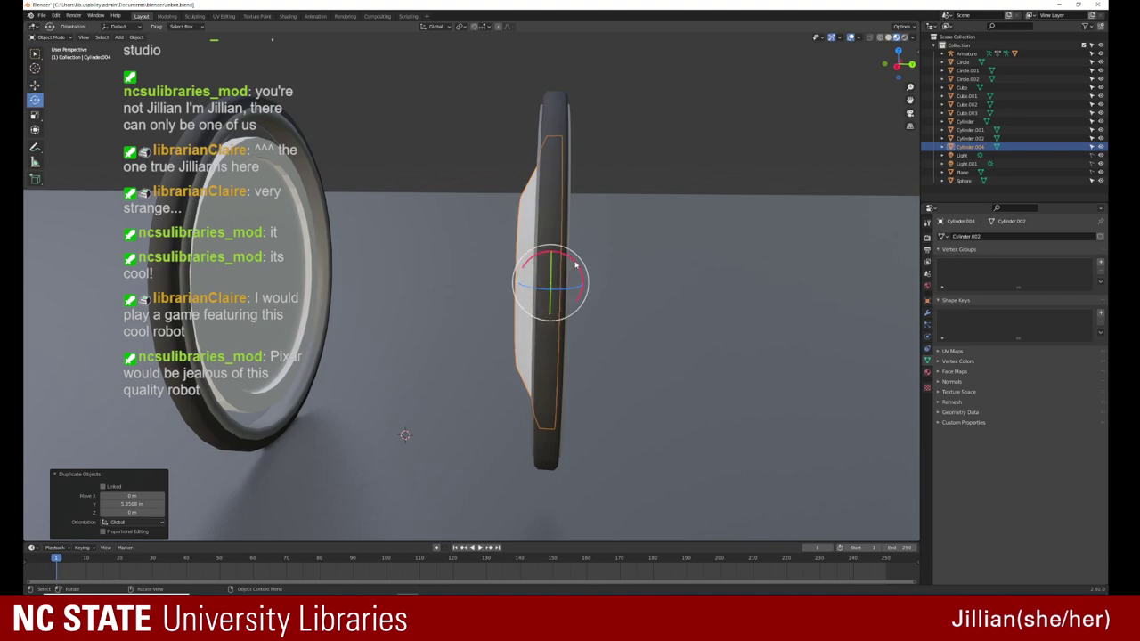
left_click_drag(575, 265, 469, 344)
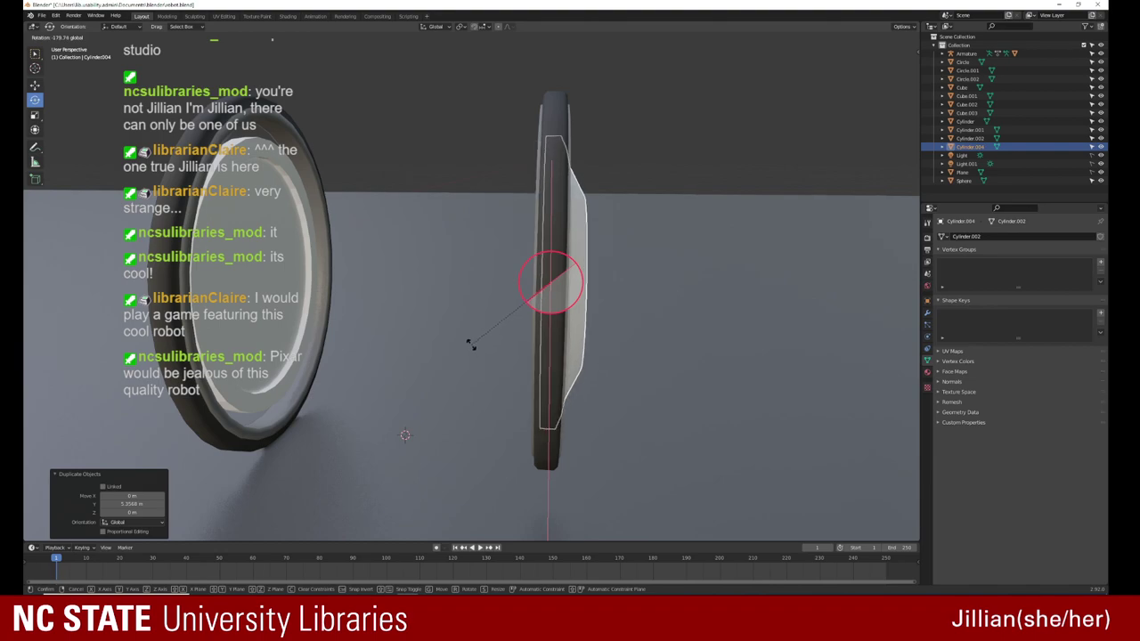
left_click_drag(469, 343, 474, 345, "ctrl")
middle_click_drag(474, 346, 439, 351)
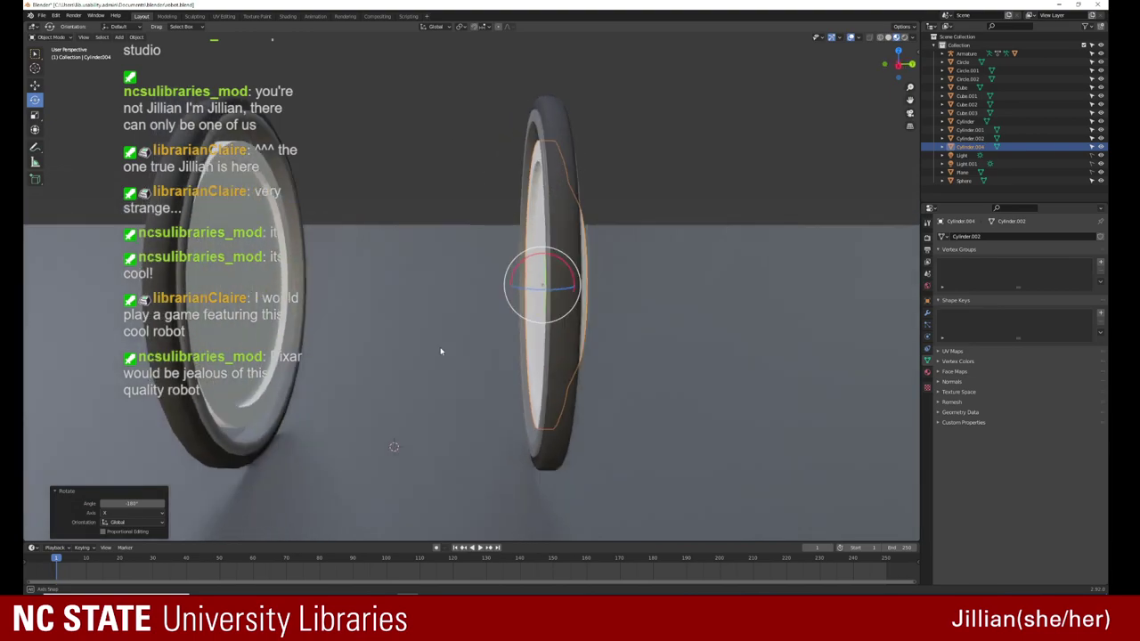
scroll(440, 351, "down", 2)
Step: Inspect the wheels from below, then delete the copied disc from the right wheel
left_click(437, 354)
scroll(432, 358, "down", 2)
scroll(430, 359, "down", 2)
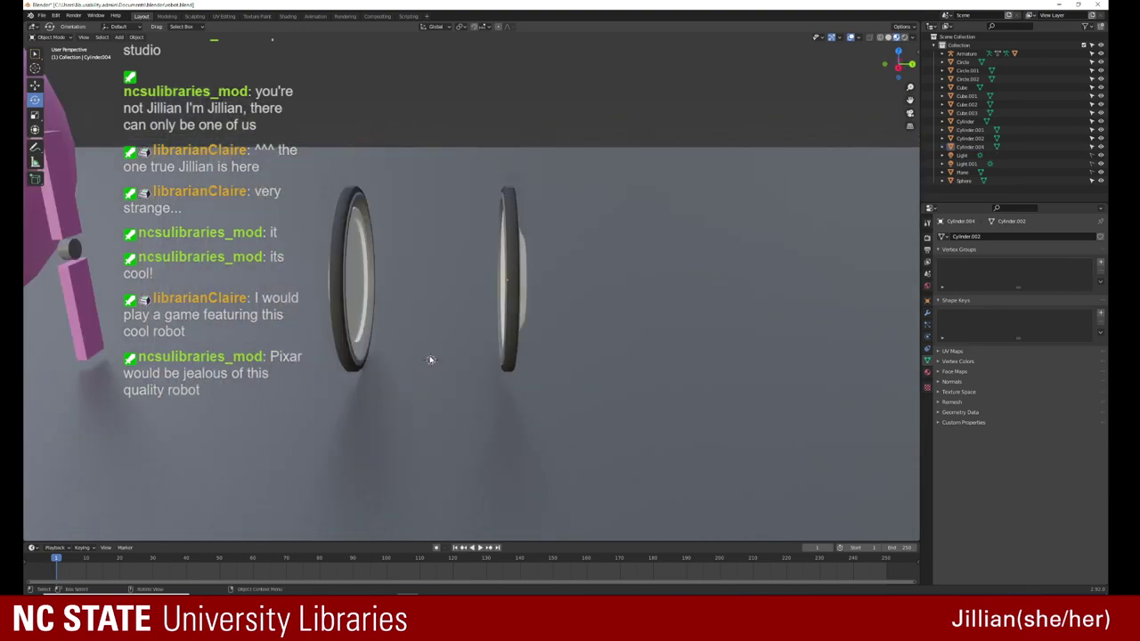
mouse_move(430, 360)
middle_mouse_down()
mouse_move(440, 324)
mouse_move(452, 331)
mouse_move(437, 307)
mouse_move(433, 356)
mouse_move(423, 349)
middle_mouse_up()
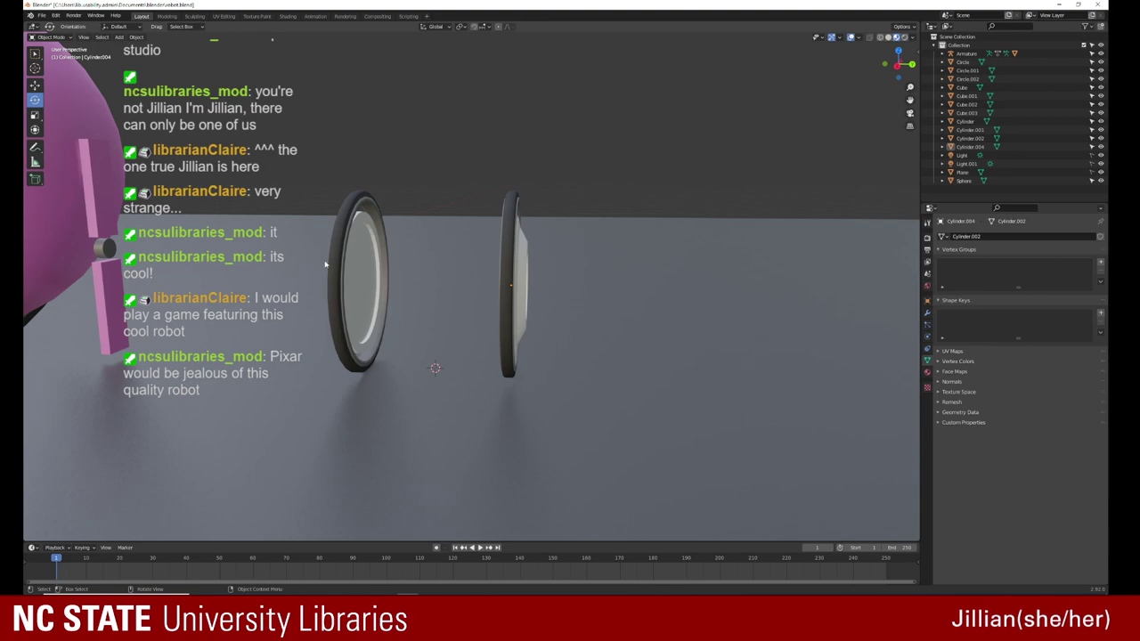
left_click(524, 290)
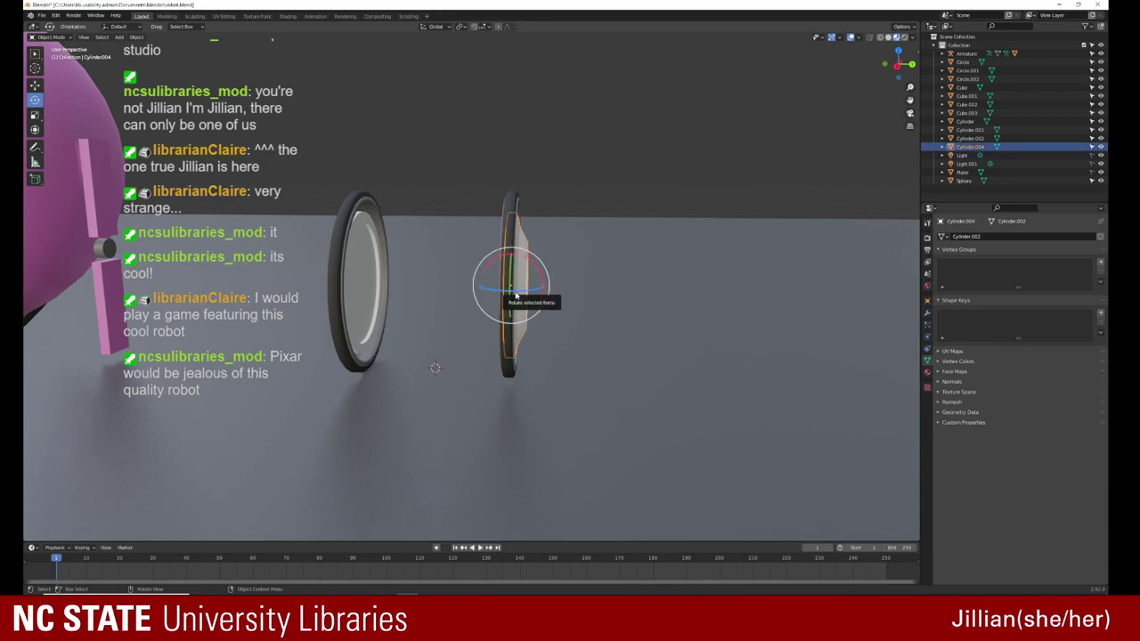
key("x")
left_click(516, 295)
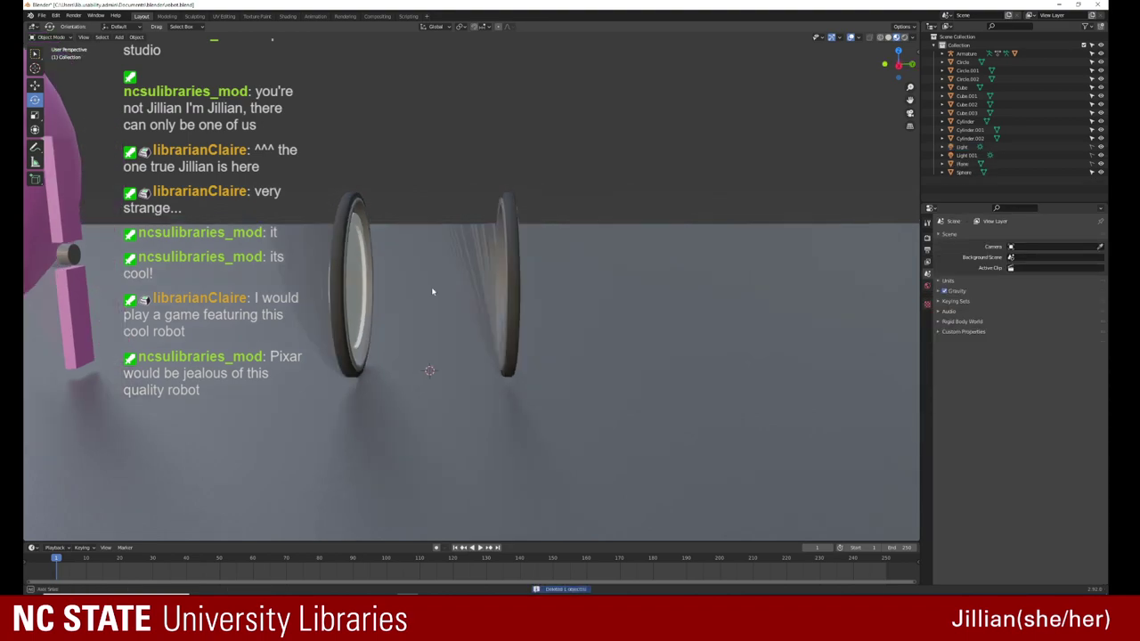
Step: Select the left wheel's disc face in Edit Mode and inset it twice
middle_click_drag(437, 294, 302, 278)
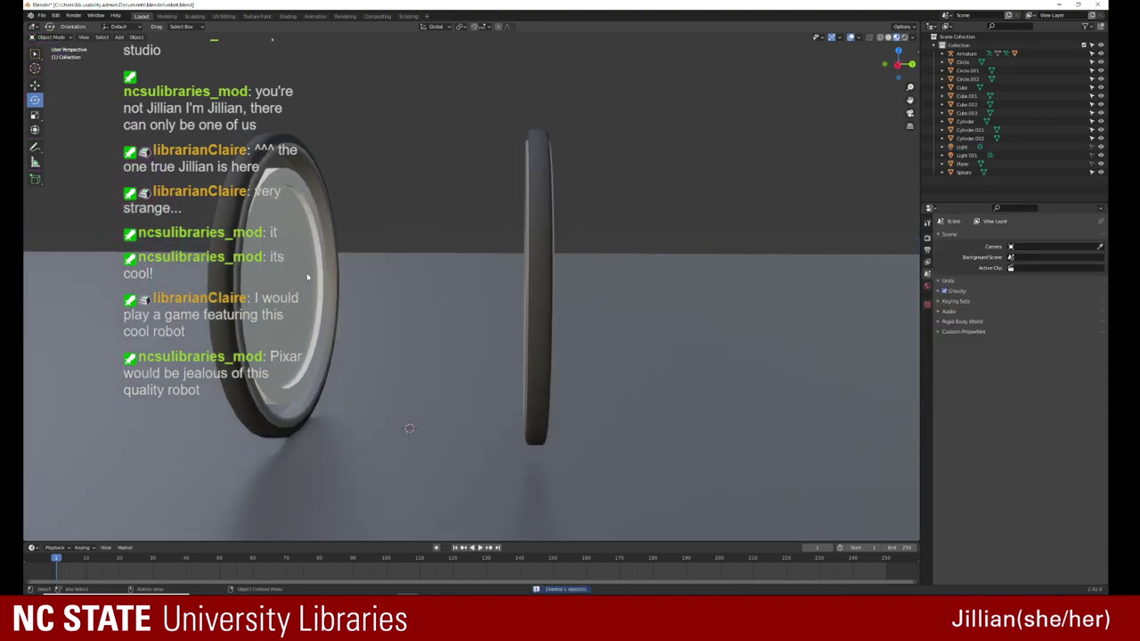
left_click(300, 277)
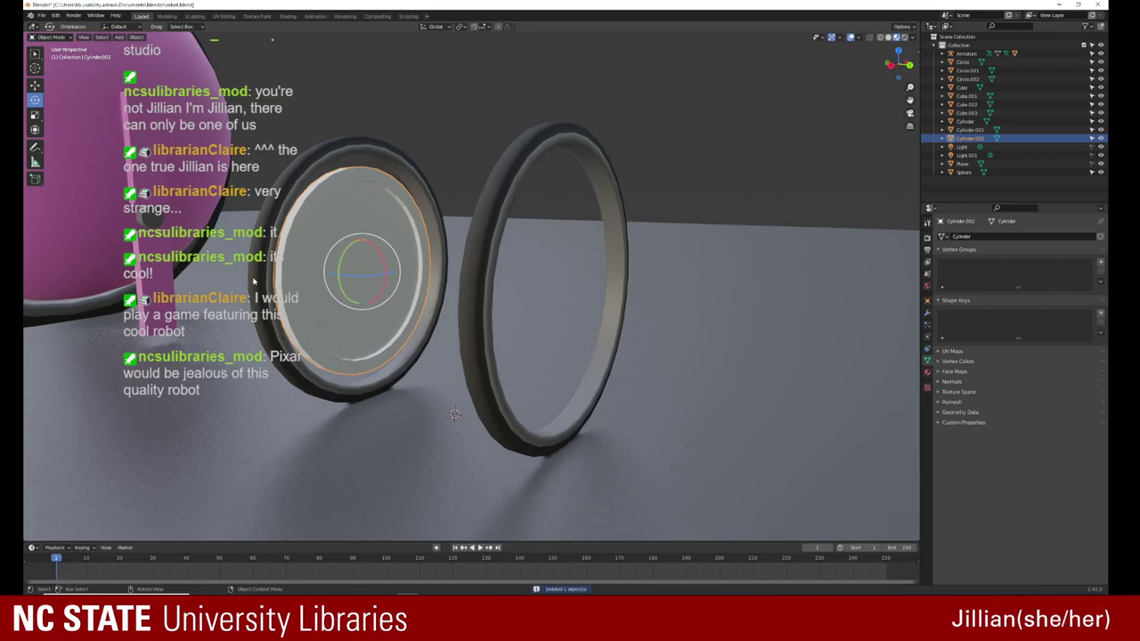
key("Tab")
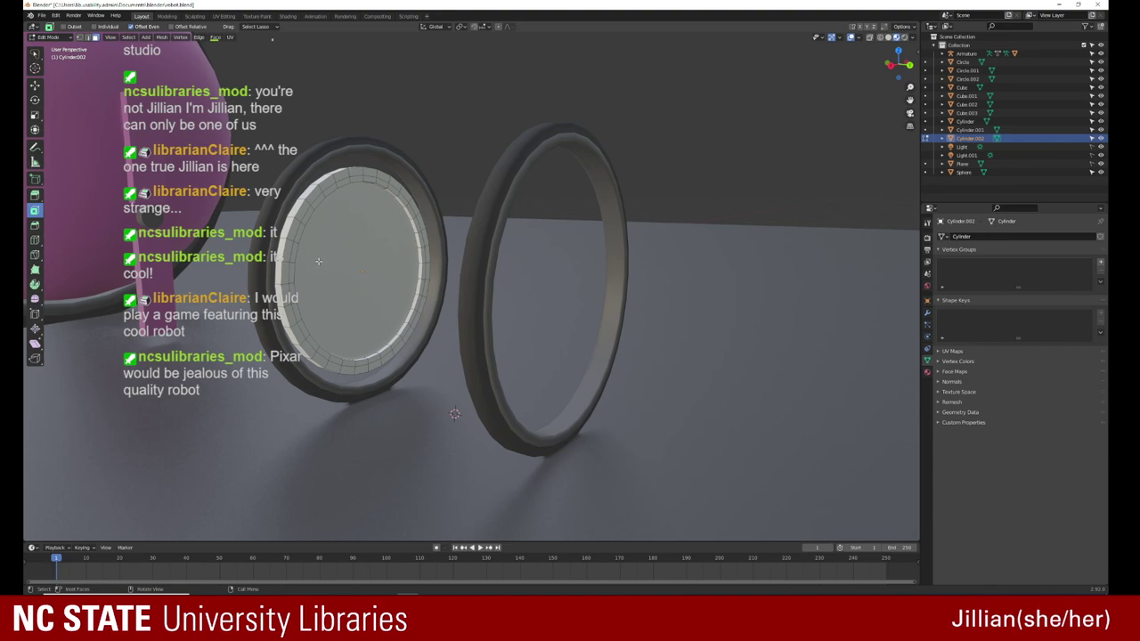
left_click(347, 264)
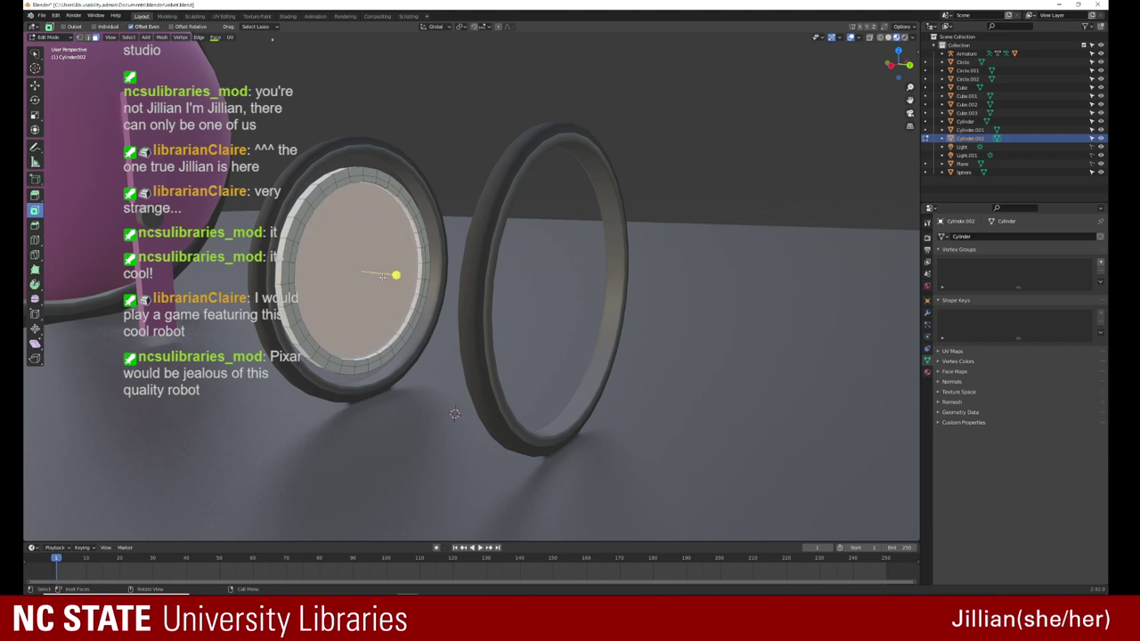
key("i")
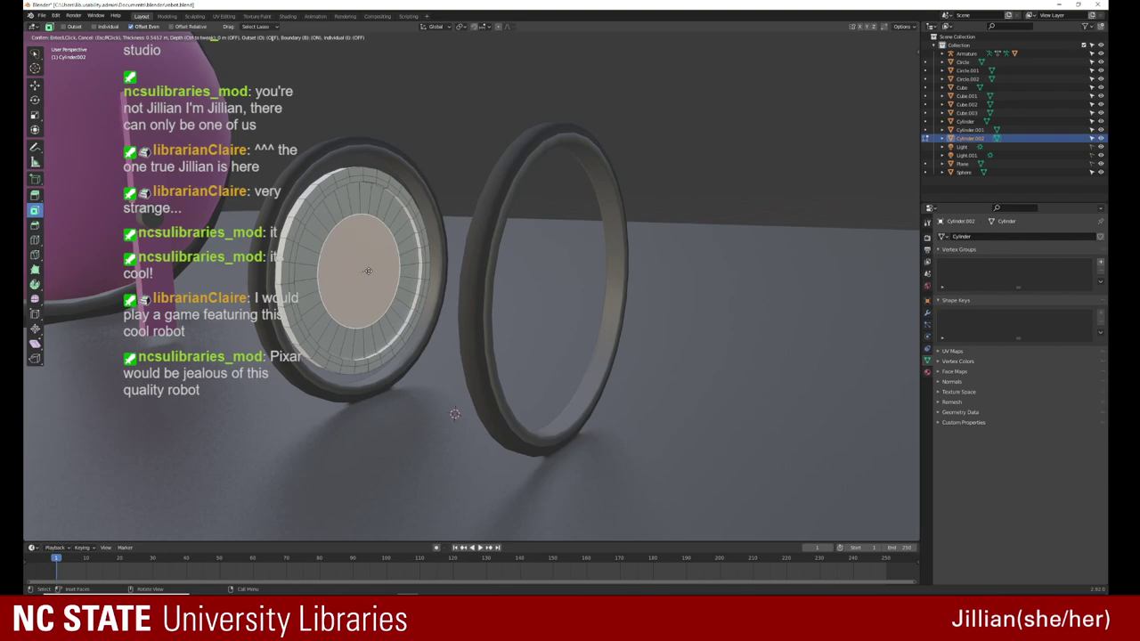
left_click(363, 272)
key("i")
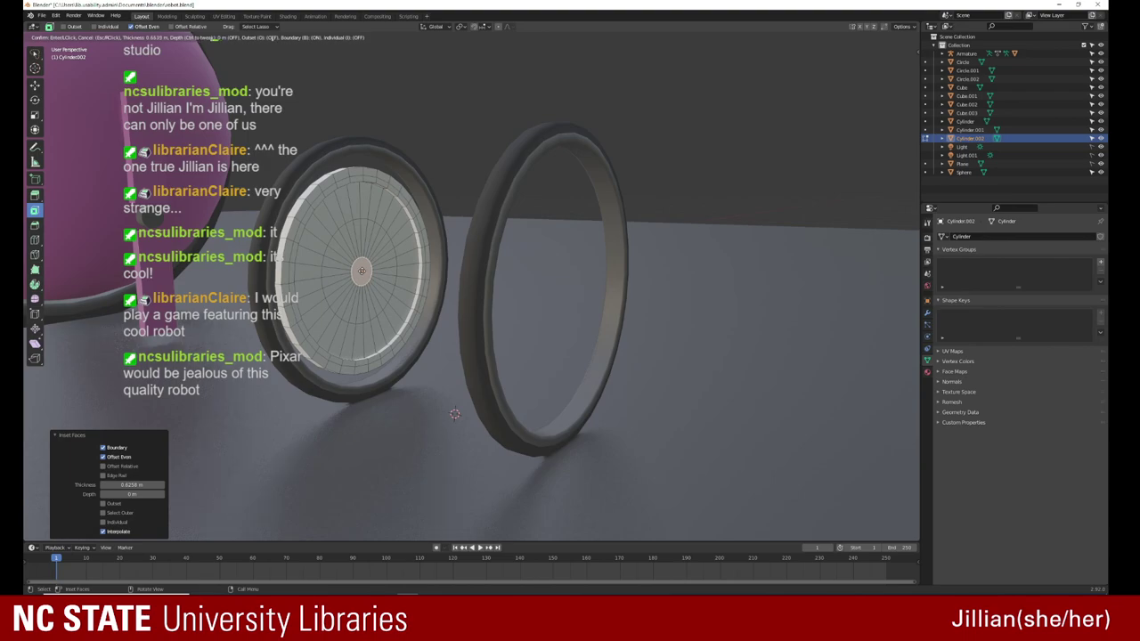
left_click(395, 272)
Step: Extrude the small centre face outward about 1.4 m into an axle stub
middle_click_drag(395, 272, 383, 276)
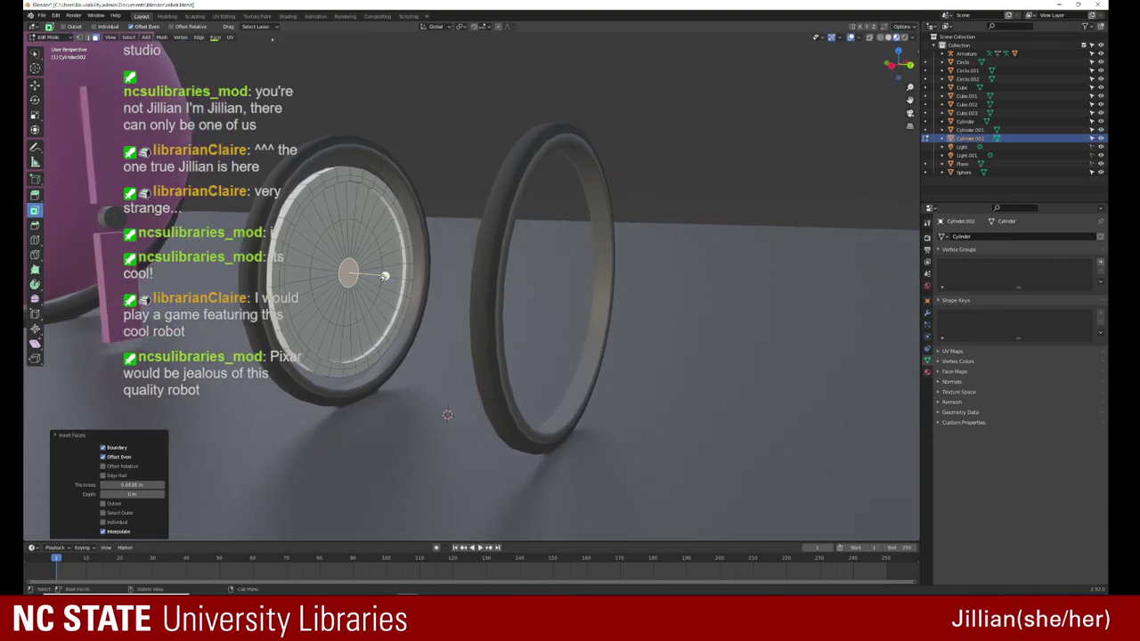
key("e")
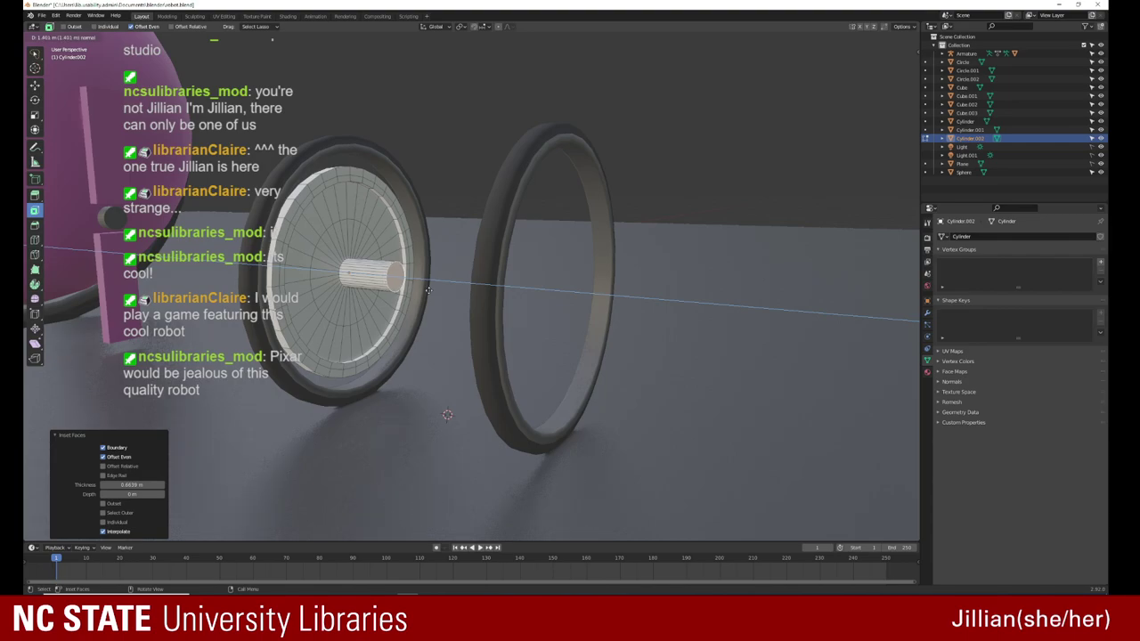
left_click(428, 290)
middle_click_drag(430, 287, 443, 308)
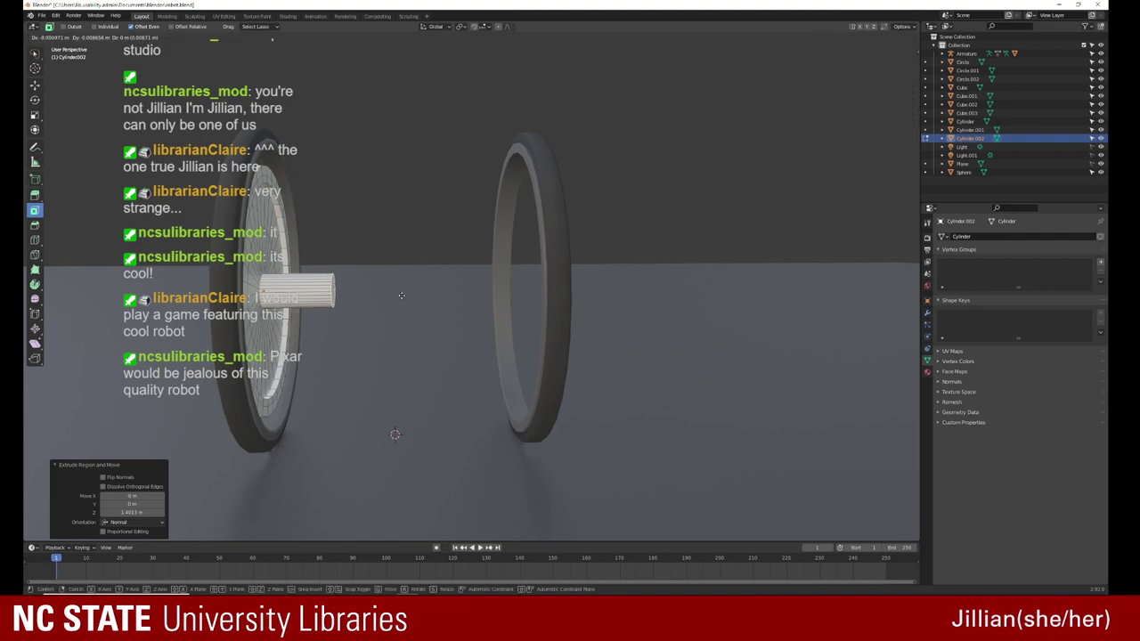
Step: Move the stub's end face along global Y to lengthen the axle toward the right wheel
key("g")
key("y")
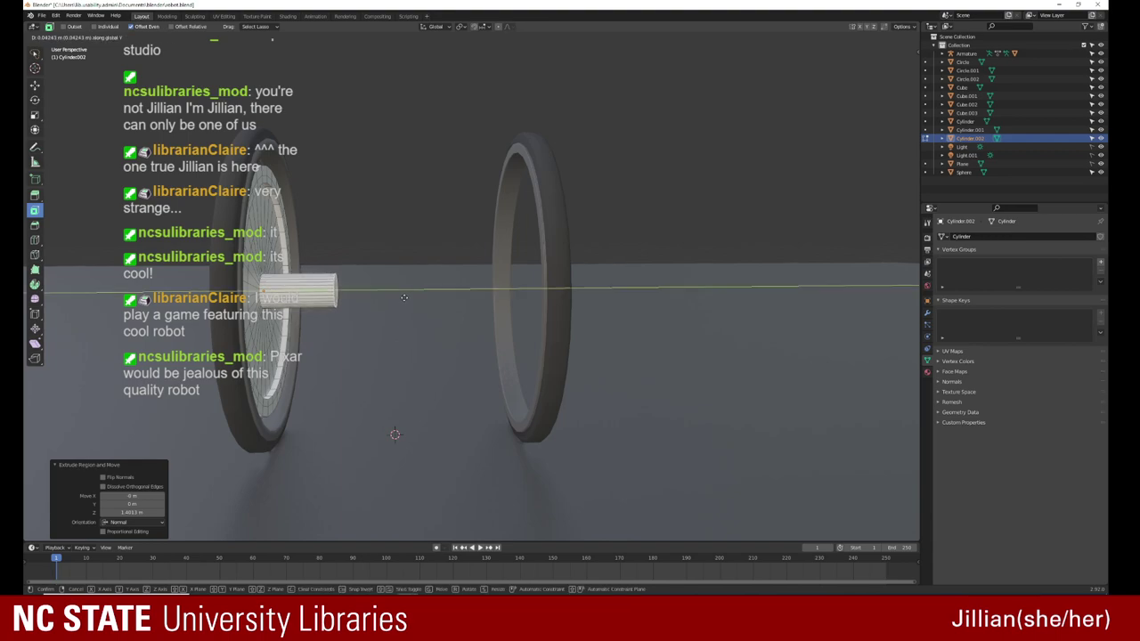
left_click(429, 298)
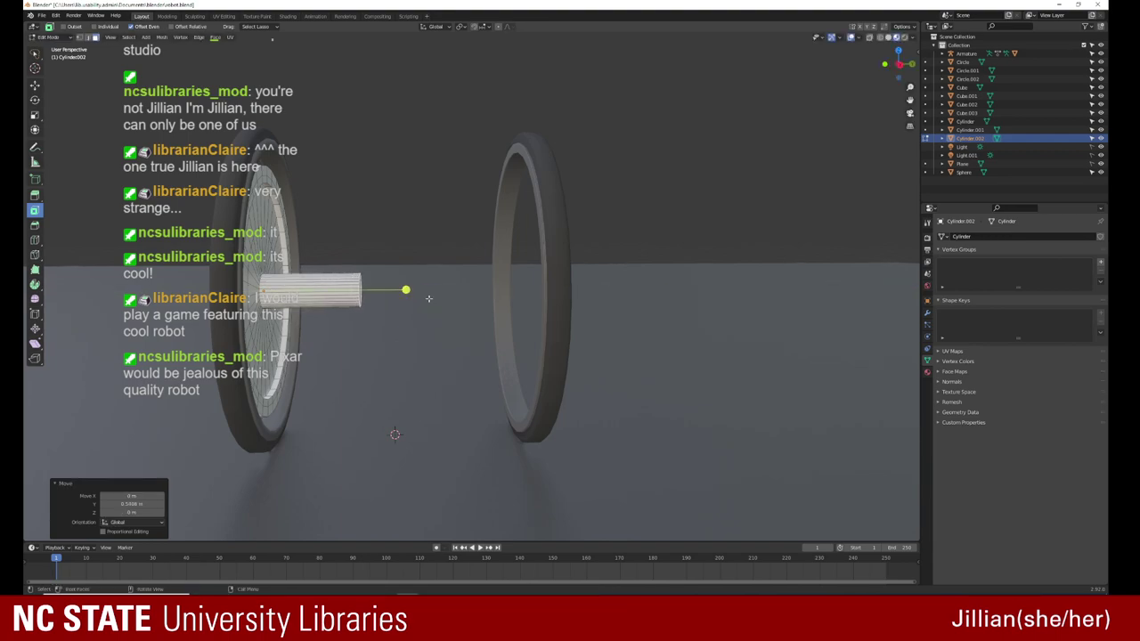
mouse_move(400, 304)
middle_mouse_down()
mouse_move(403, 225)
mouse_move(391, 230)
middle_mouse_up()
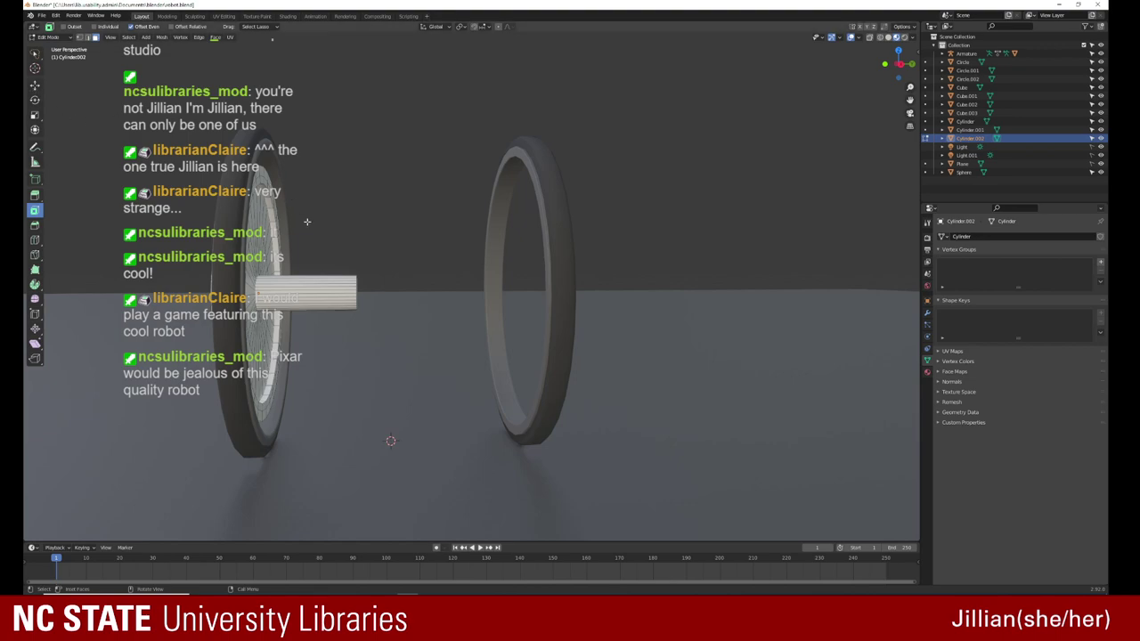
middle_click_drag(341, 270, 343, 275)
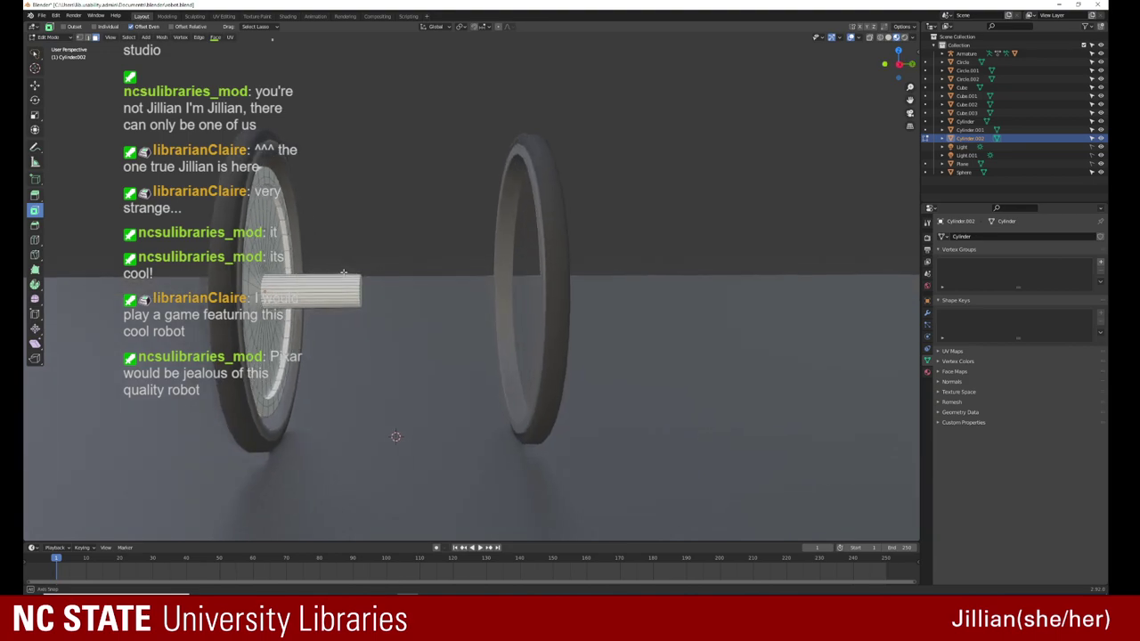
key("shift+a")
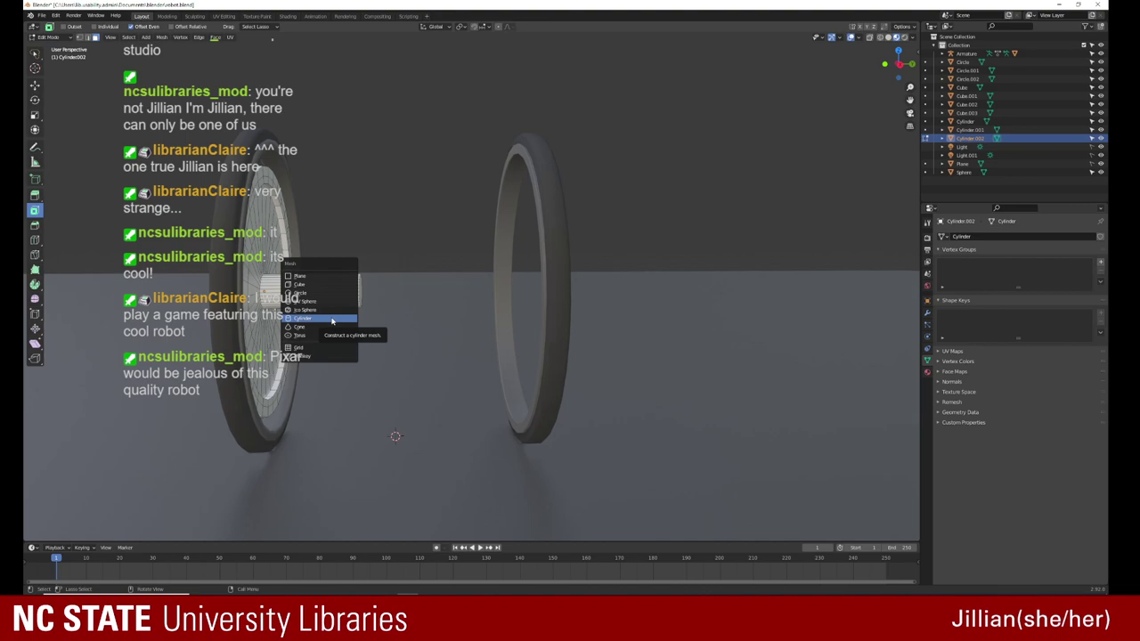
Step: Add a cylinder with radius 0.98 m, depth 2.39 m and X rotation 90°
left_click(331, 318)
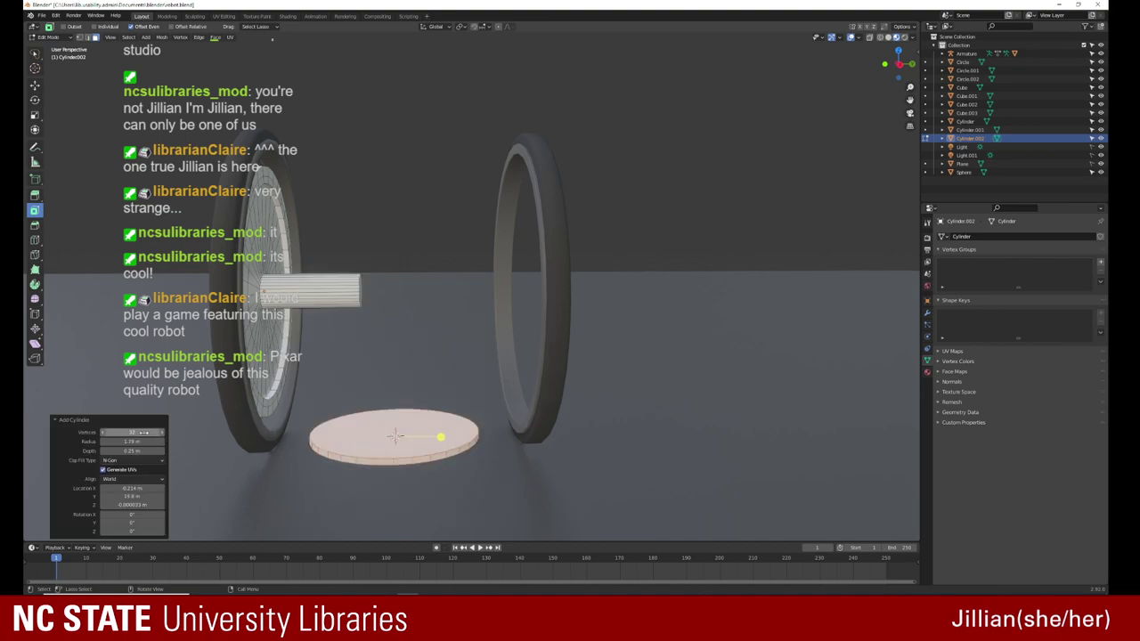
mouse_move(134, 442)
left_mouse_down()
mouse_move(107, 442)
mouse_move(169, 451)
mouse_move(147, 450)
left_mouse_up()
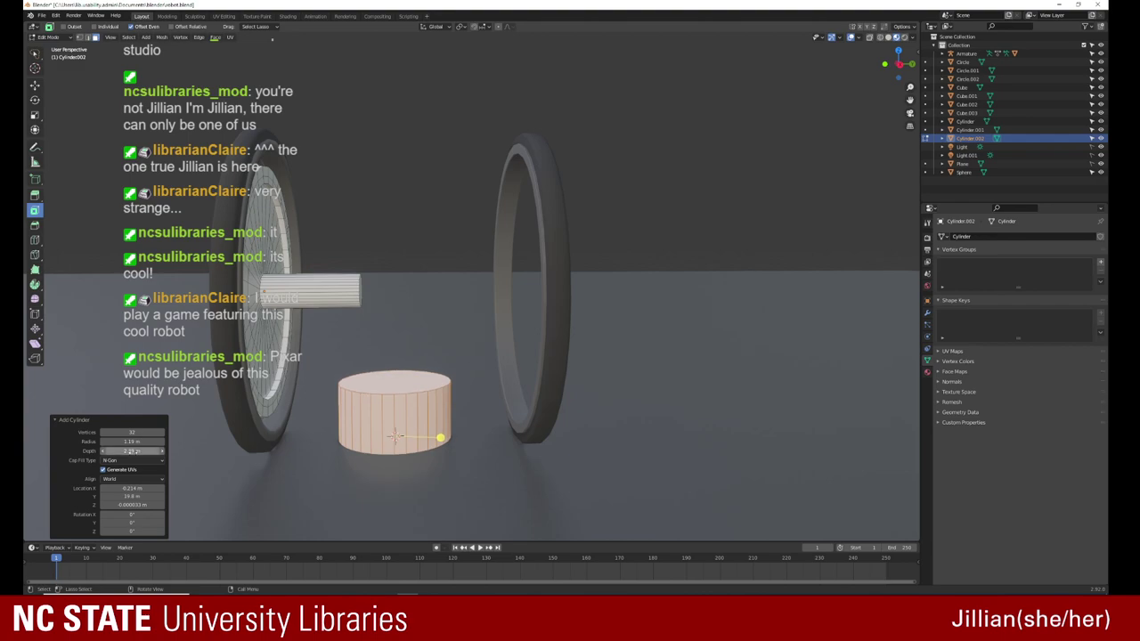
left_click_drag(132, 441, 114, 441)
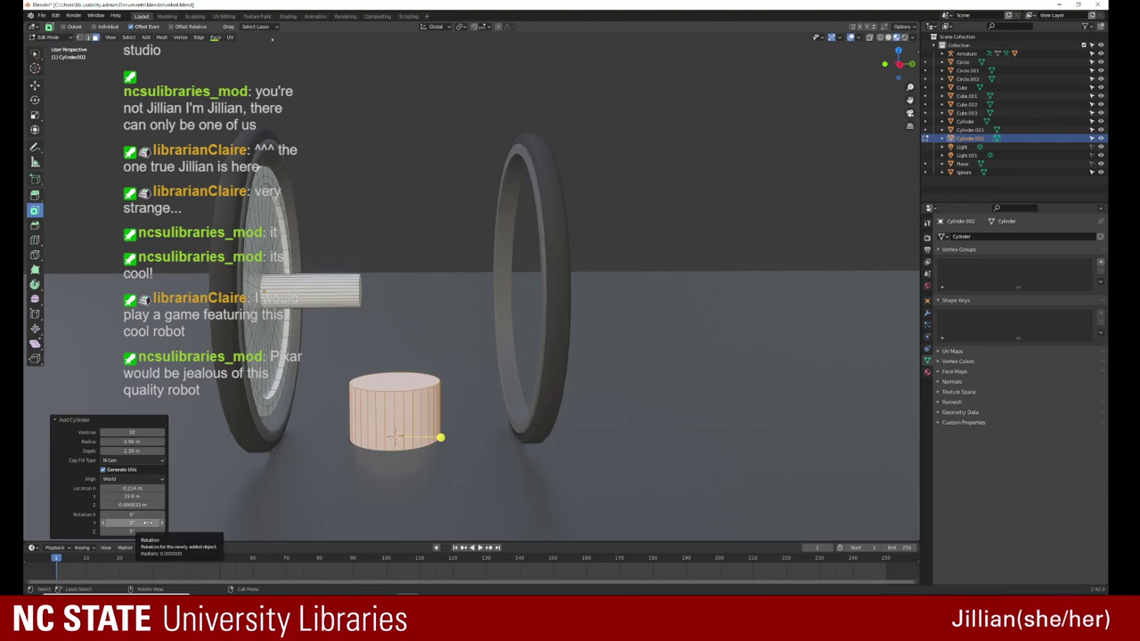
left_click(142, 513)
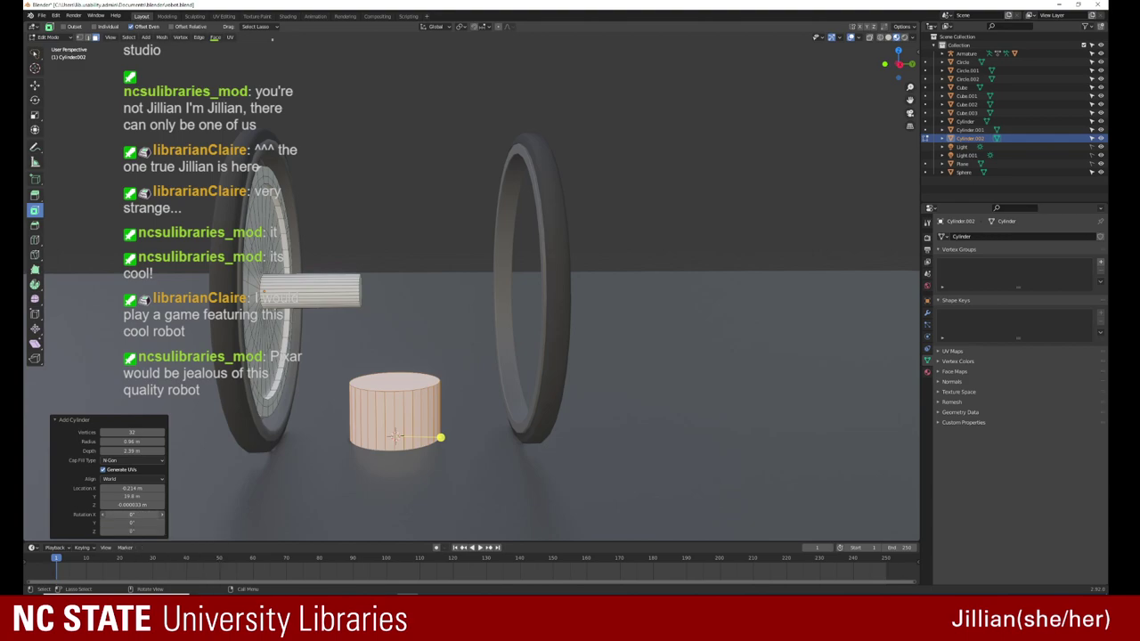
type("900")
key("Return")
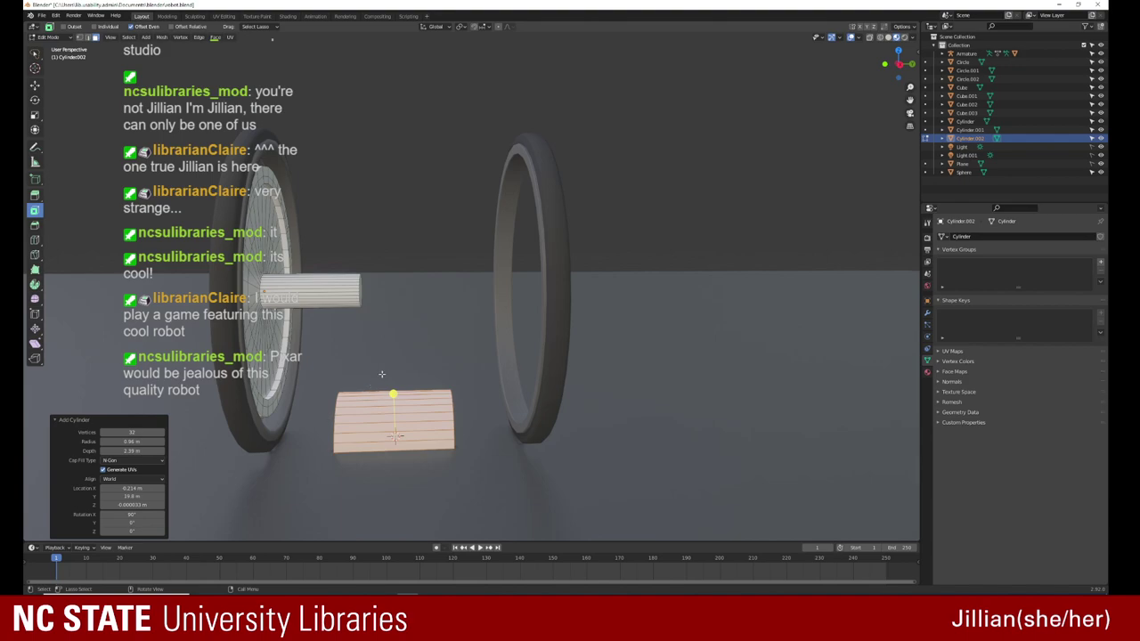
Step: Raise the new hub cylinder along Z to axle height
key("g")
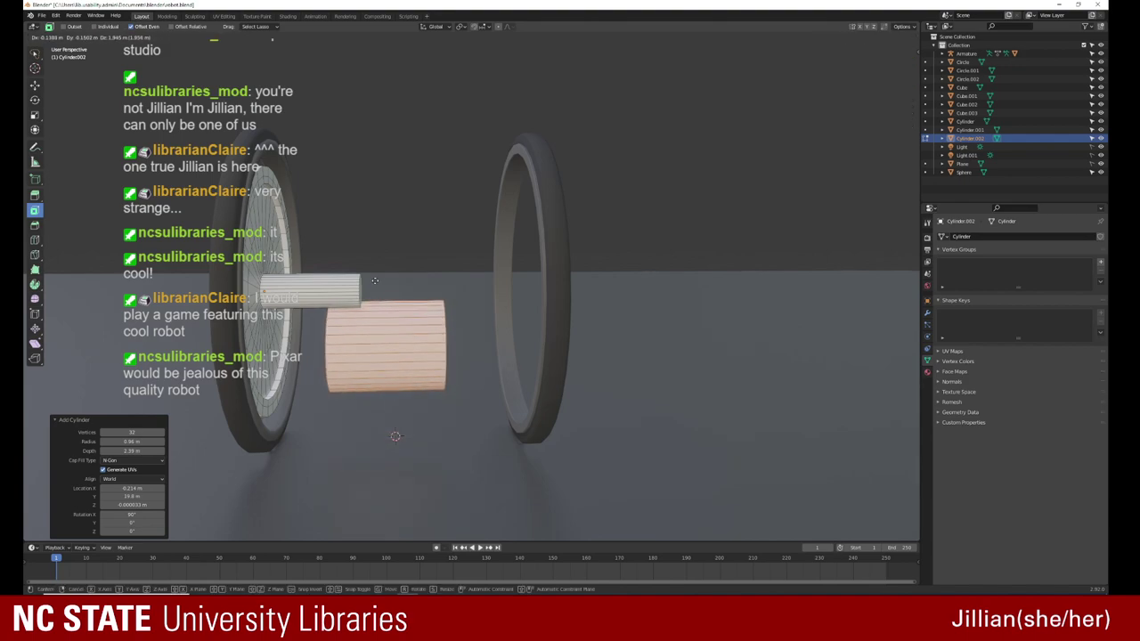
key("z")
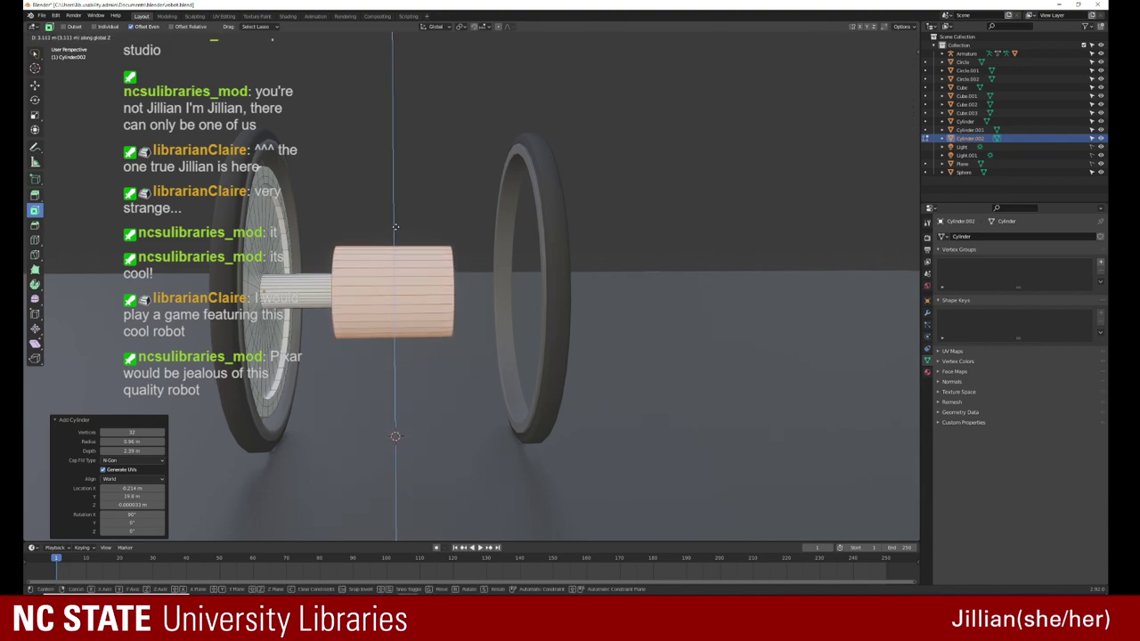
left_click(395, 226)
middle_click_drag(395, 226, 463, 234)
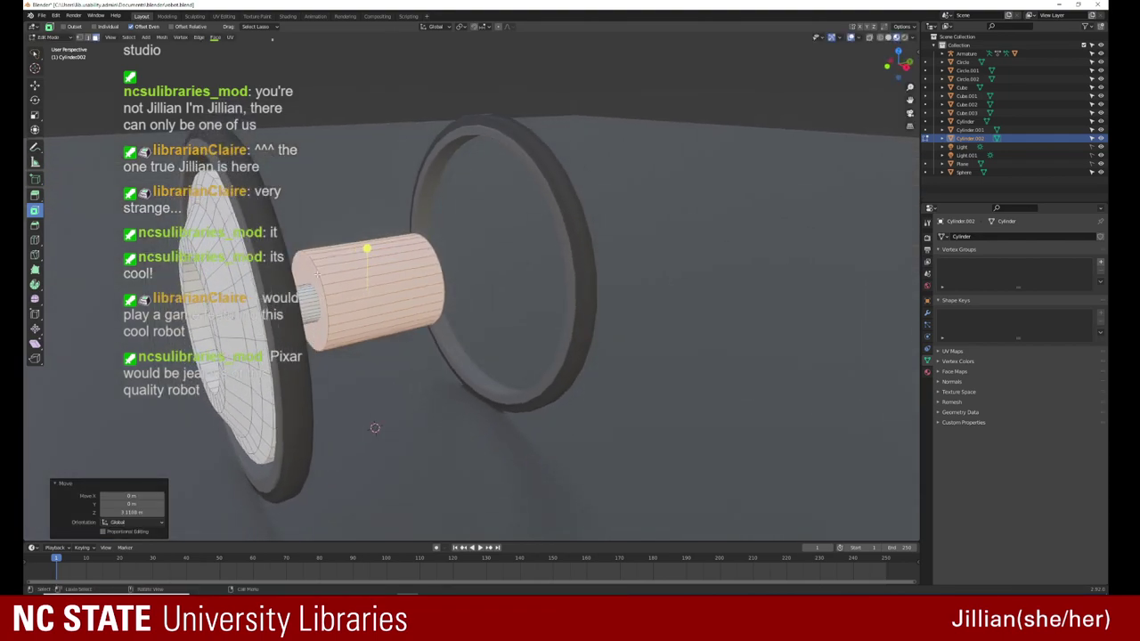
middle_click_drag(318, 274, 411, 401)
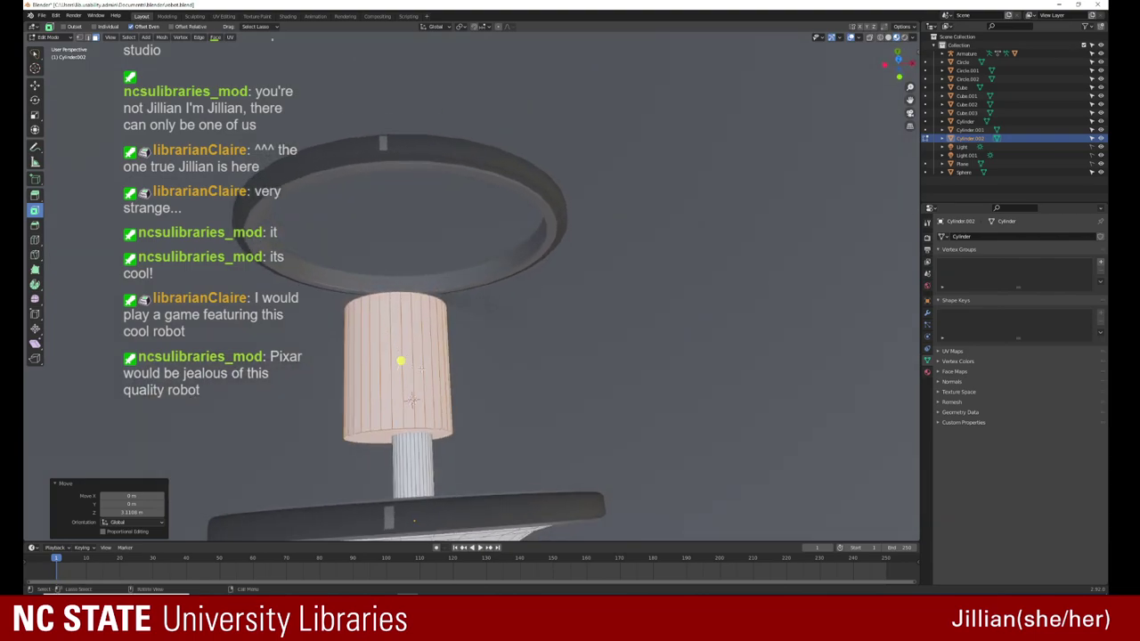
Step: Slide the hub about 0.21 m along X onto the axle stub's end
key("g")
key("x")
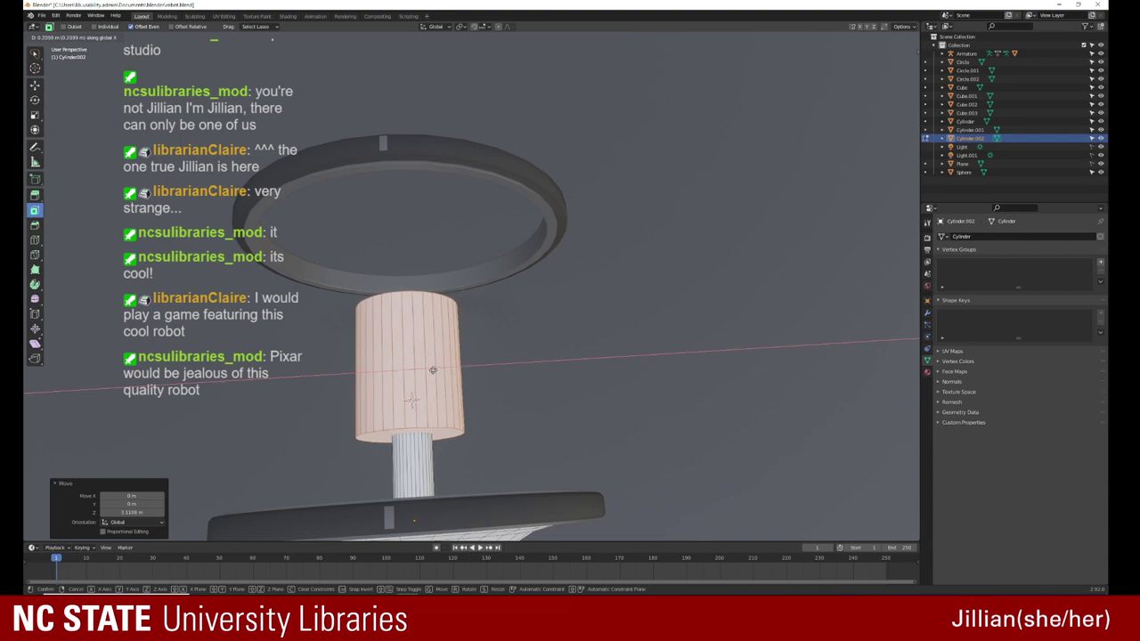
left_click(411, 399)
scroll(392, 427, "up", 2)
scroll(382, 445, "up", 2)
scroll(379, 459, "up", 2)
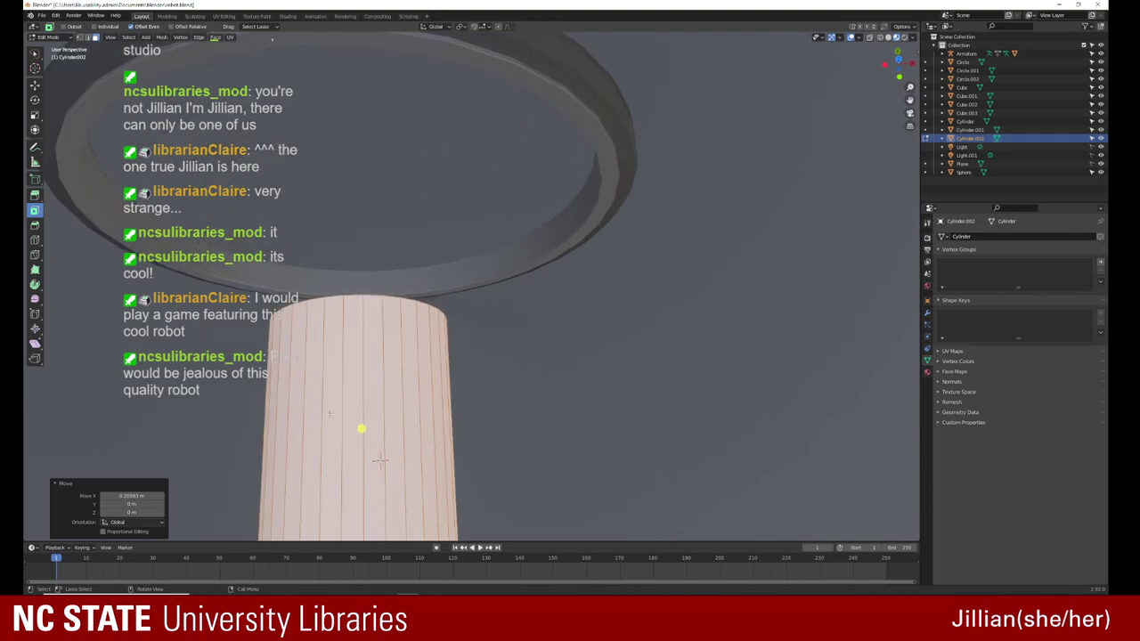
middle_click_drag(381, 458, 379, 347)
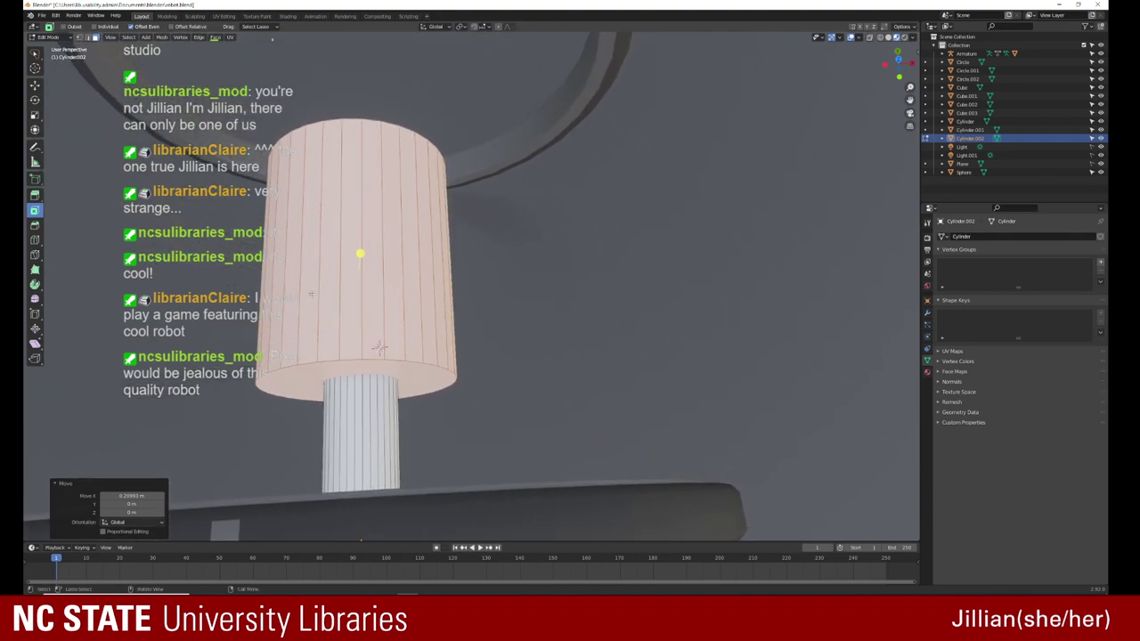
middle_click_drag(379, 347, 377, 379)
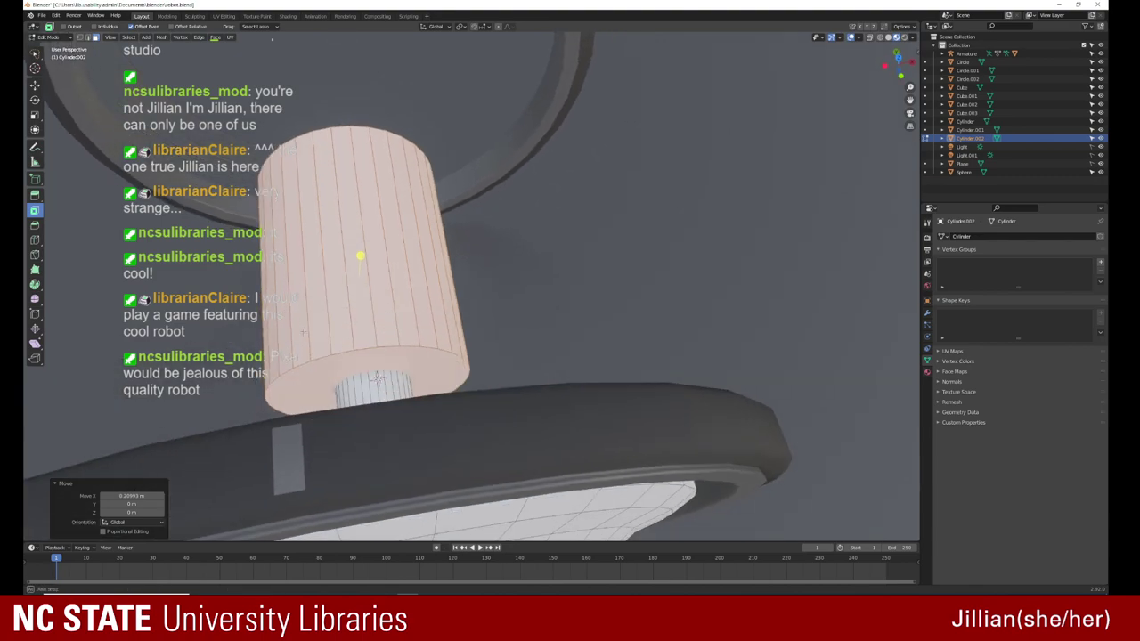
Step: Inset the hub's end cap face twice, the second inset at 0.2338 m
left_click(374, 396)
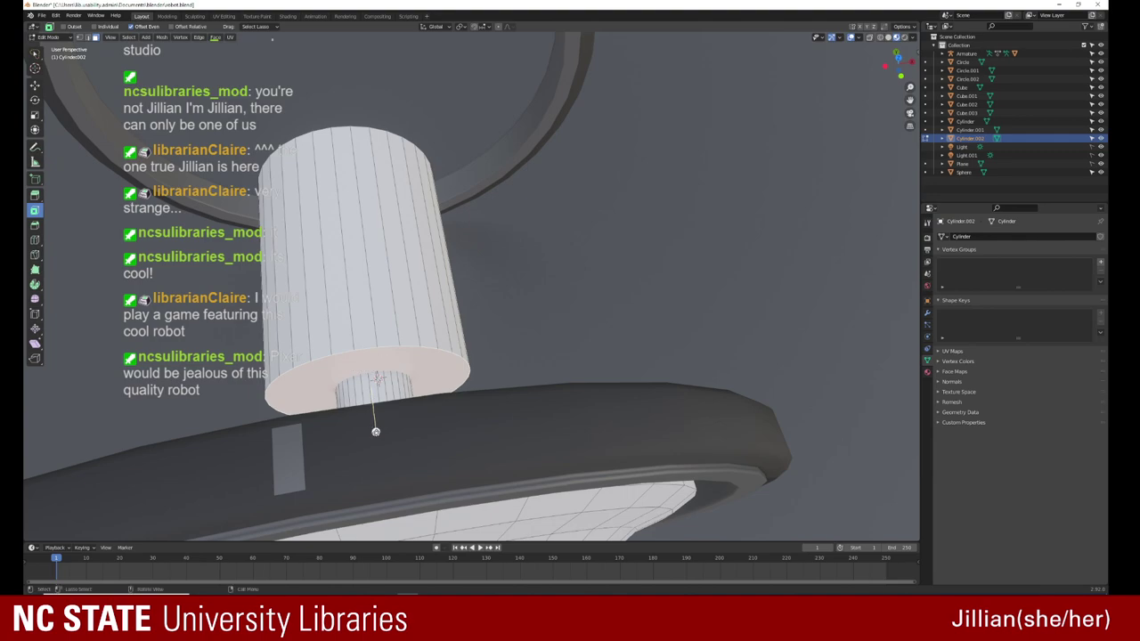
key("i")
left_click(375, 412)
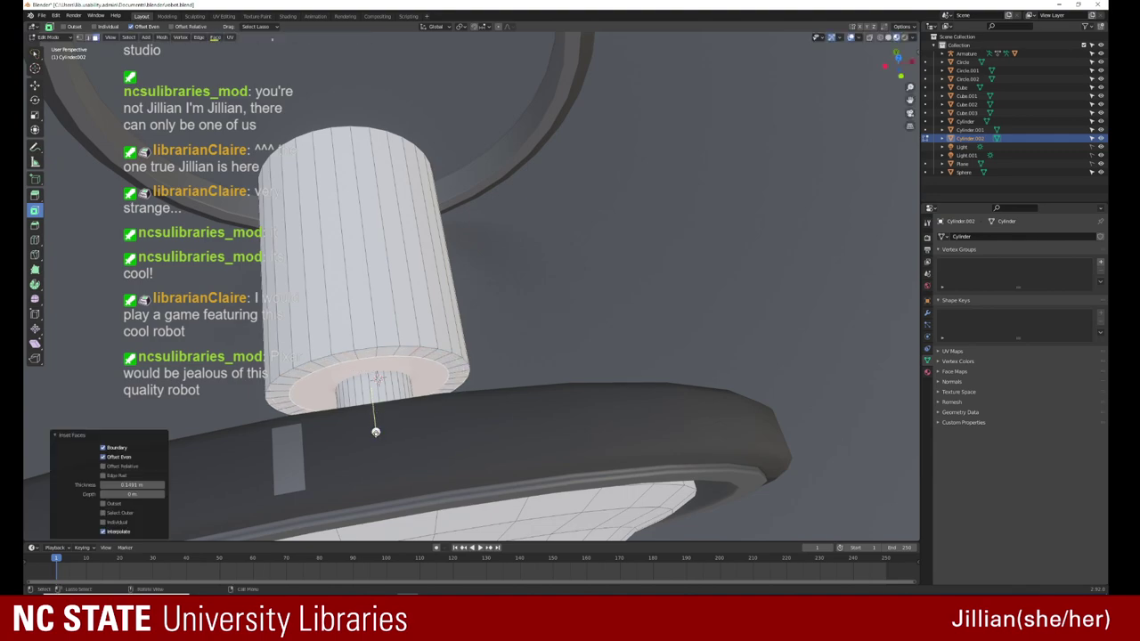
key("i")
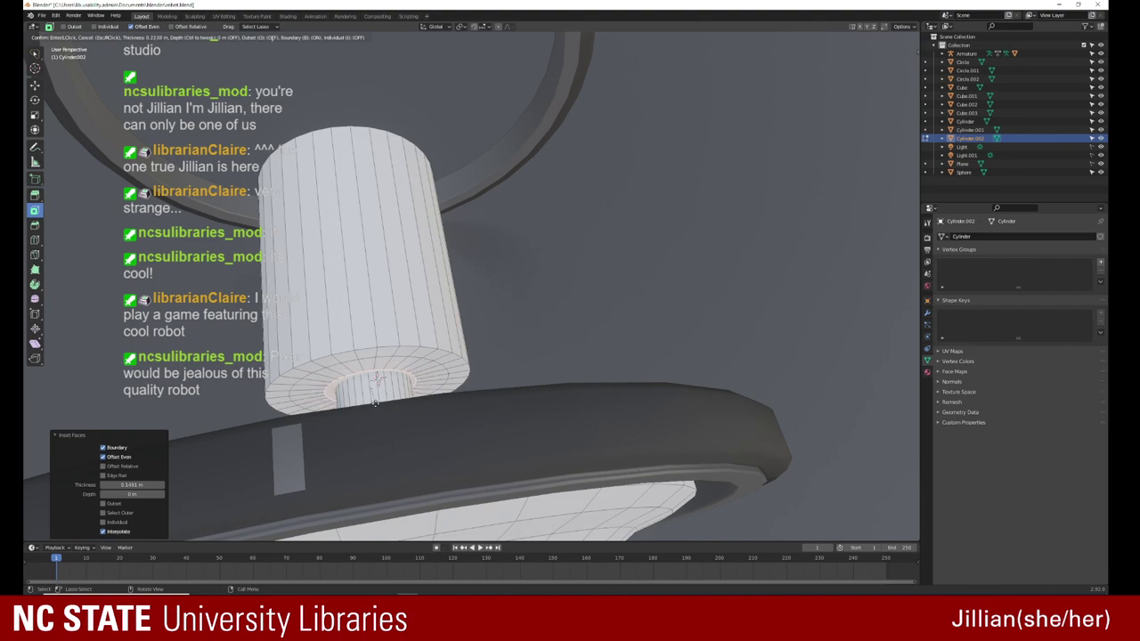
left_click(375, 432)
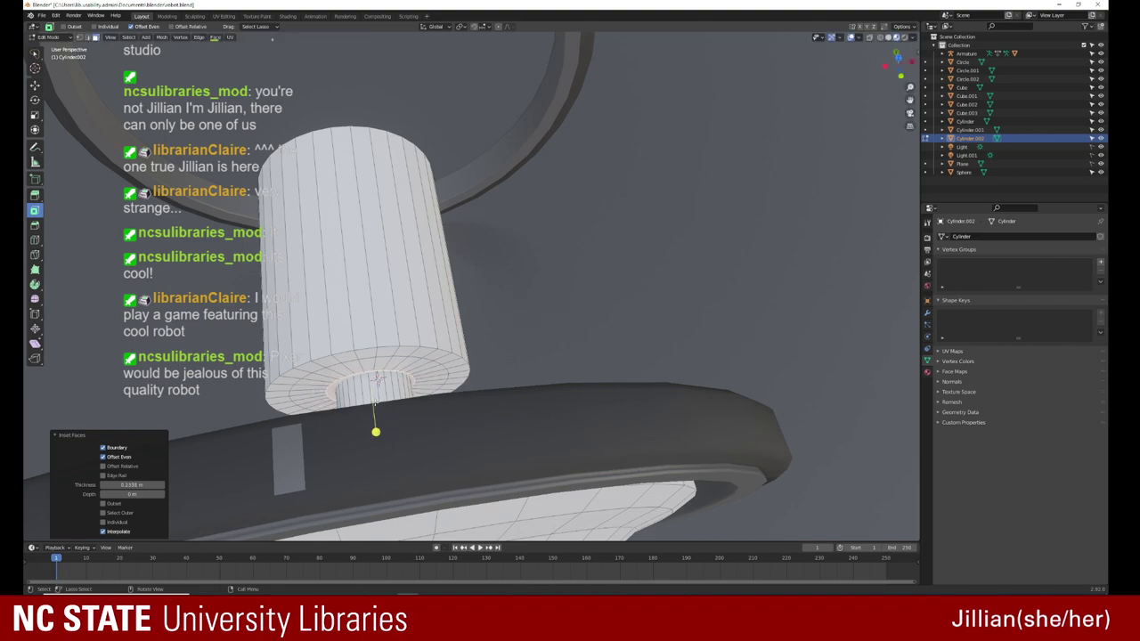
Step: Extrude the inner end face about 0.27 m along Y into a narrower shaft
key("e")
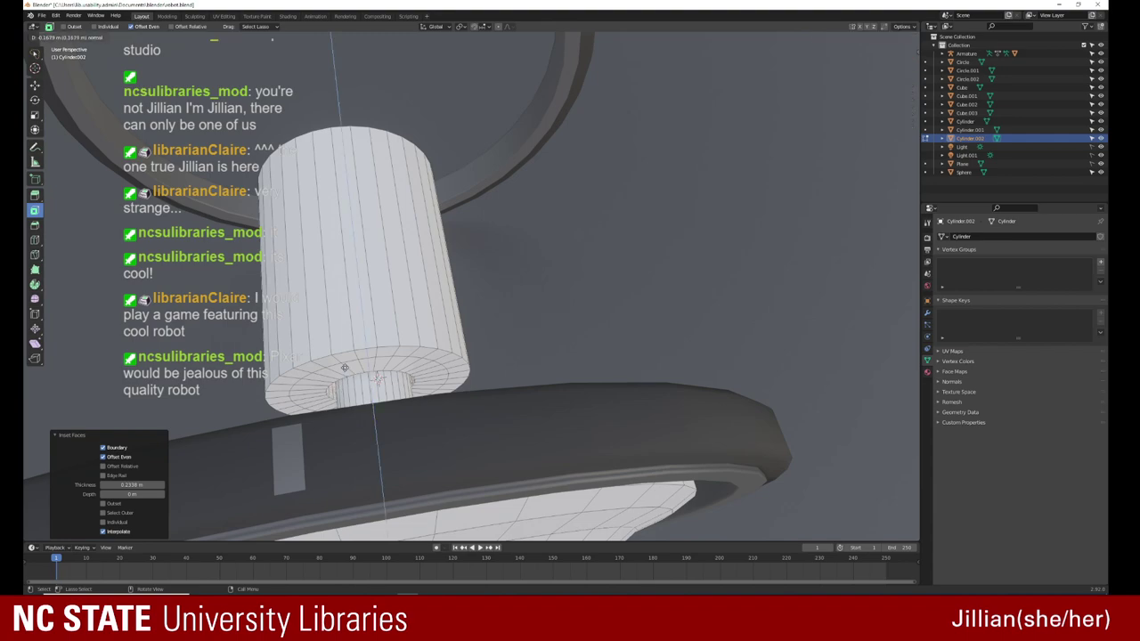
key("x")
key("y")
left_click(353, 356)
mouse_move(372, 401)
middle_mouse_down()
mouse_move(389, 379)
mouse_move(517, 377)
mouse_move(525, 391)
mouse_move(521, 374)
mouse_move(605, 356)
mouse_move(632, 246)
mouse_move(577, 171)
middle_mouse_up()
middle_click_drag(502, 386, 601, 327)
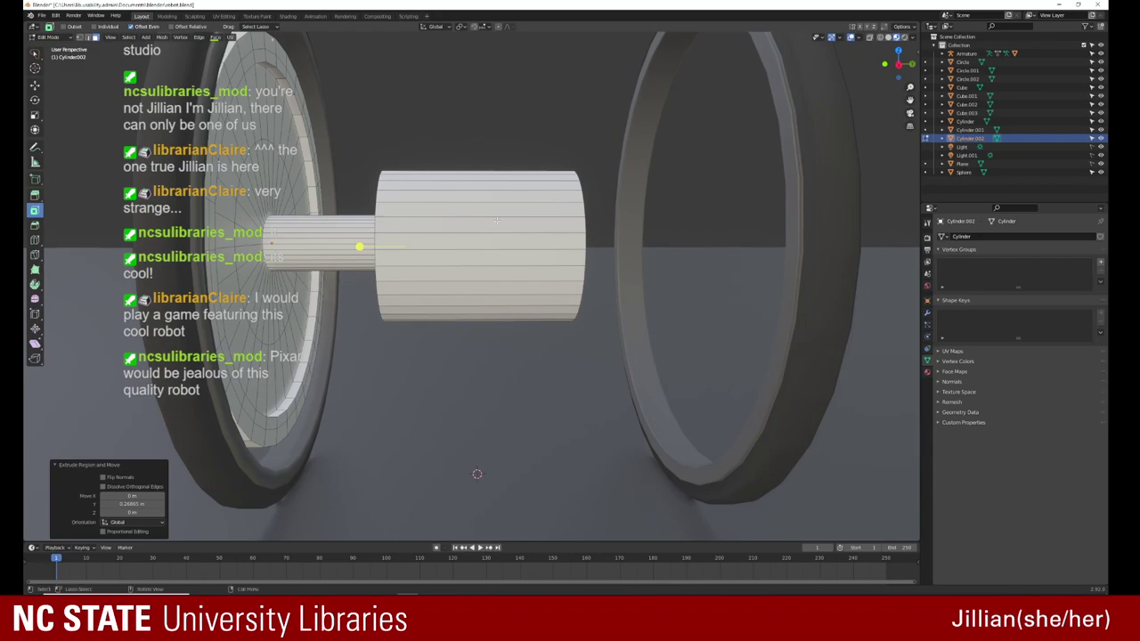
key("shift+space")
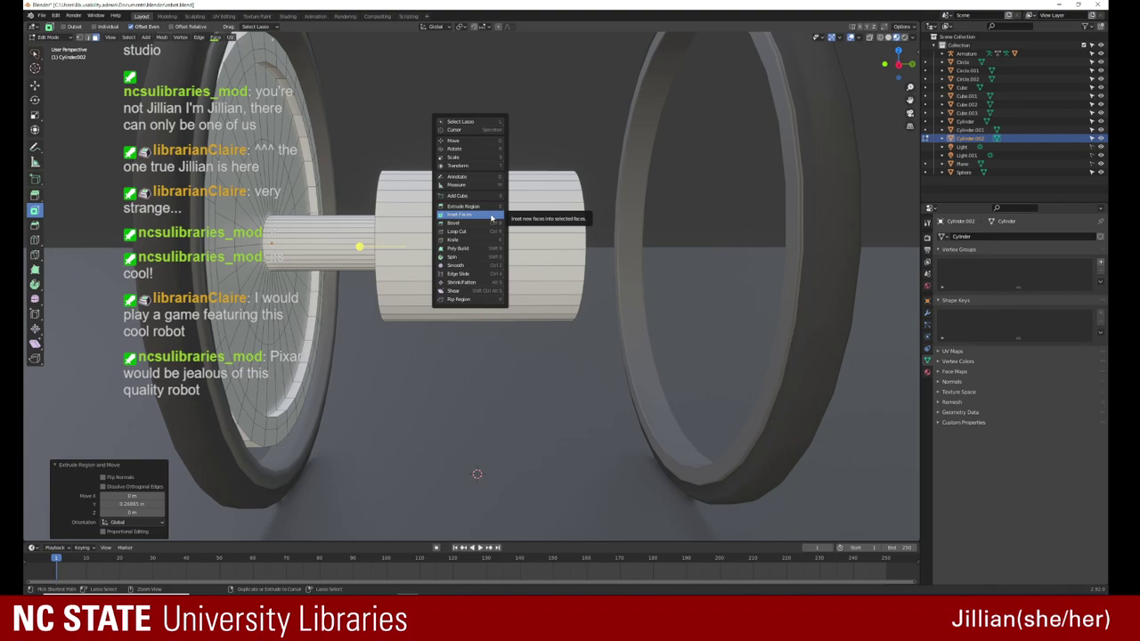
Step: Add an edge loop cut around the hub and switch to wireframe shading
left_click(456, 231)
left_click_drag(478, 224, 551, 273)
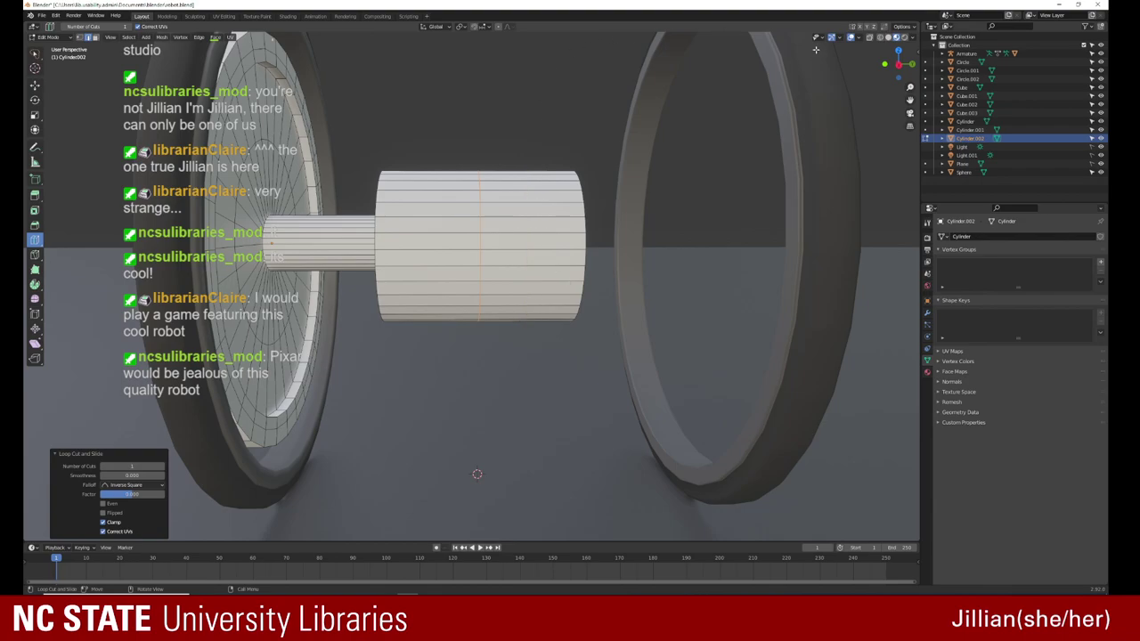
left_click(880, 37)
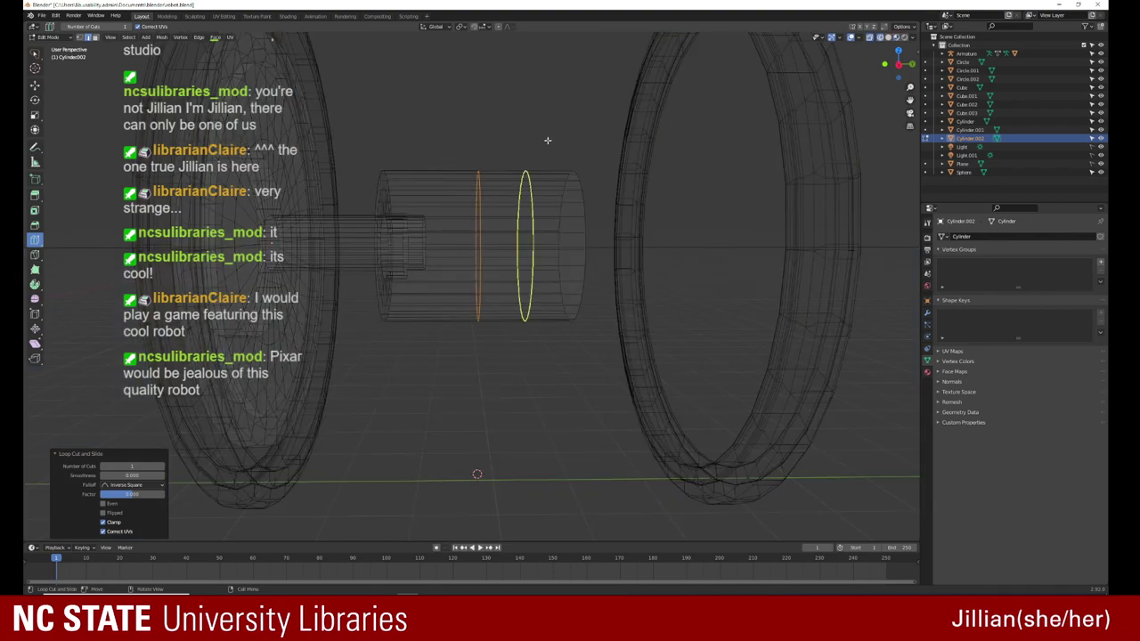
Step: Box-select and delete the hub section beyond the loop cut, then return to Object Mode
key("shift+space")
key("w")
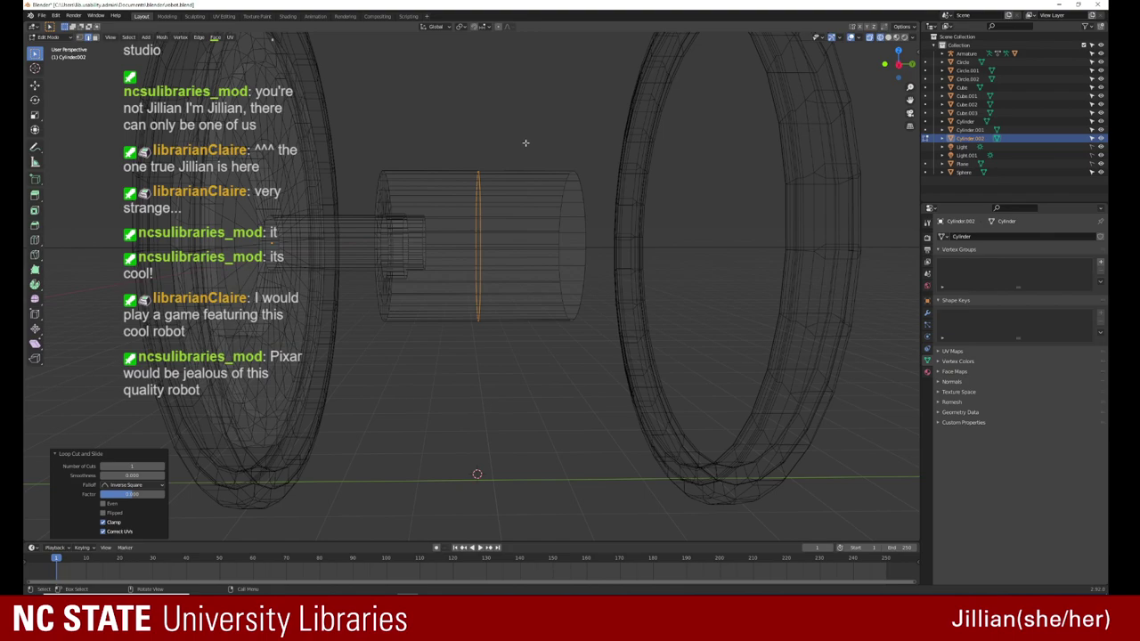
left_click_drag(525, 150, 589, 389)
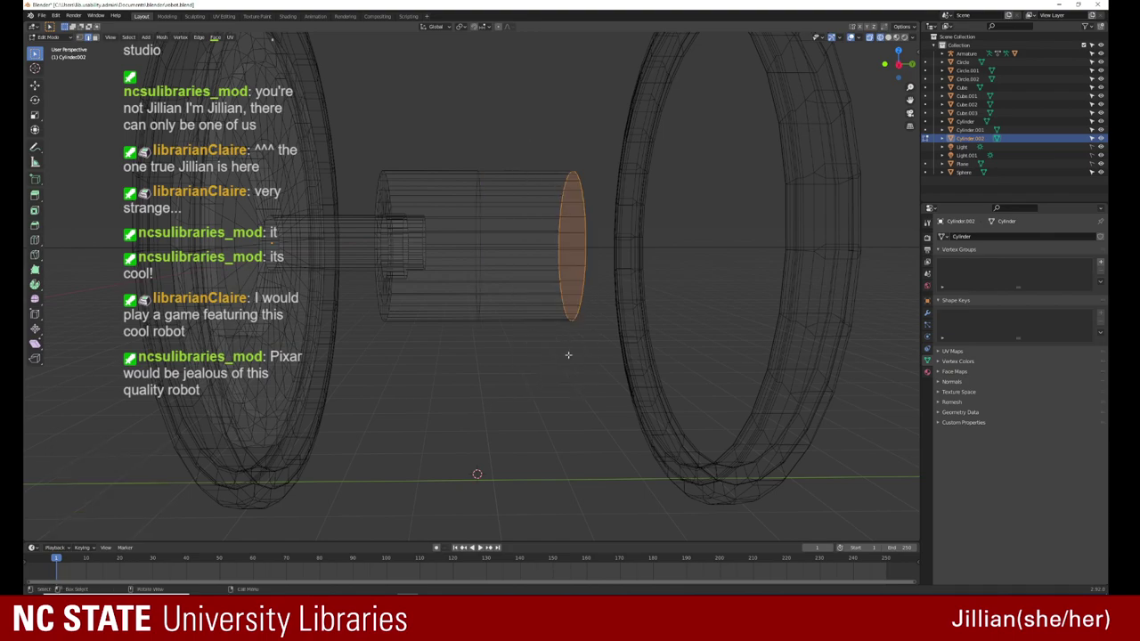
mouse_move(508, 117)
left_mouse_down()
mouse_move(552, 161)
mouse_move(599, 363)
left_mouse_up()
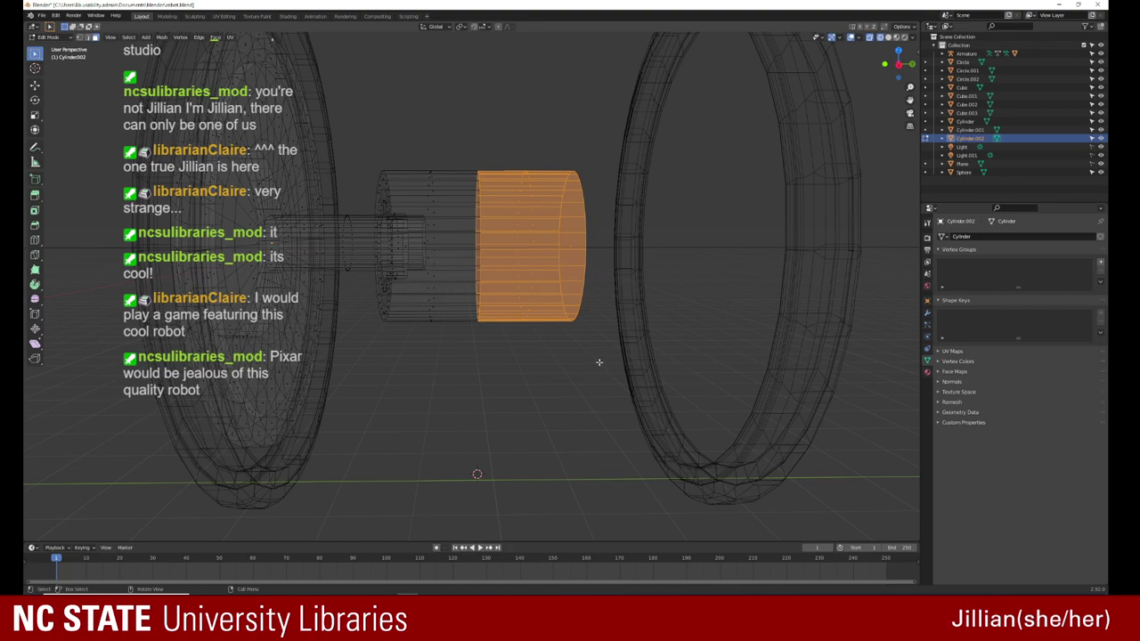
key("x")
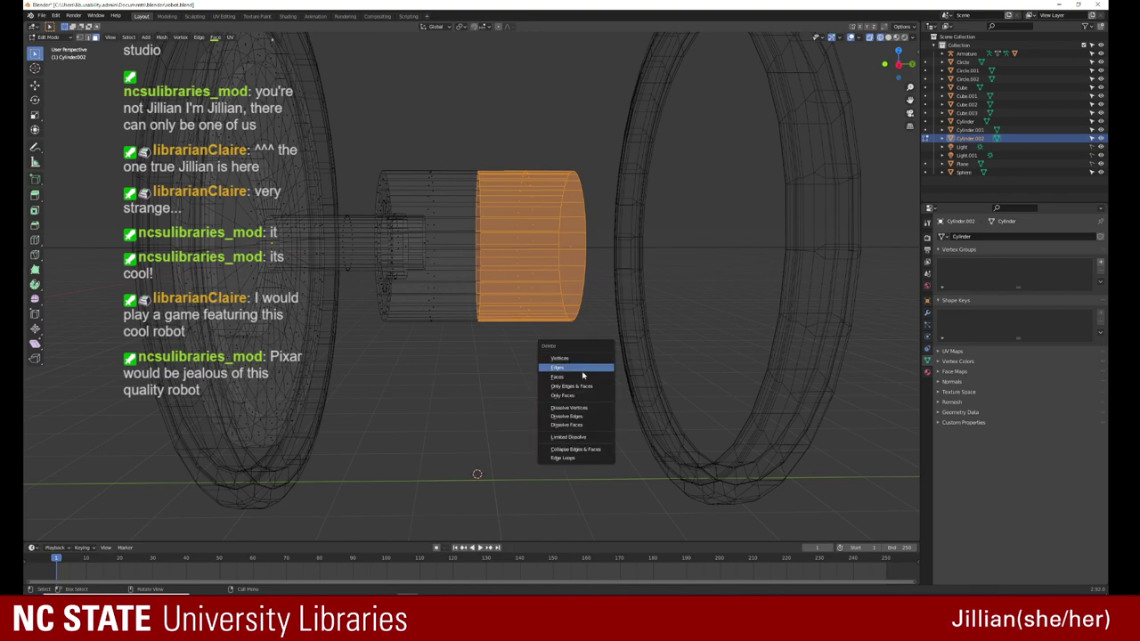
left_click(578, 377)
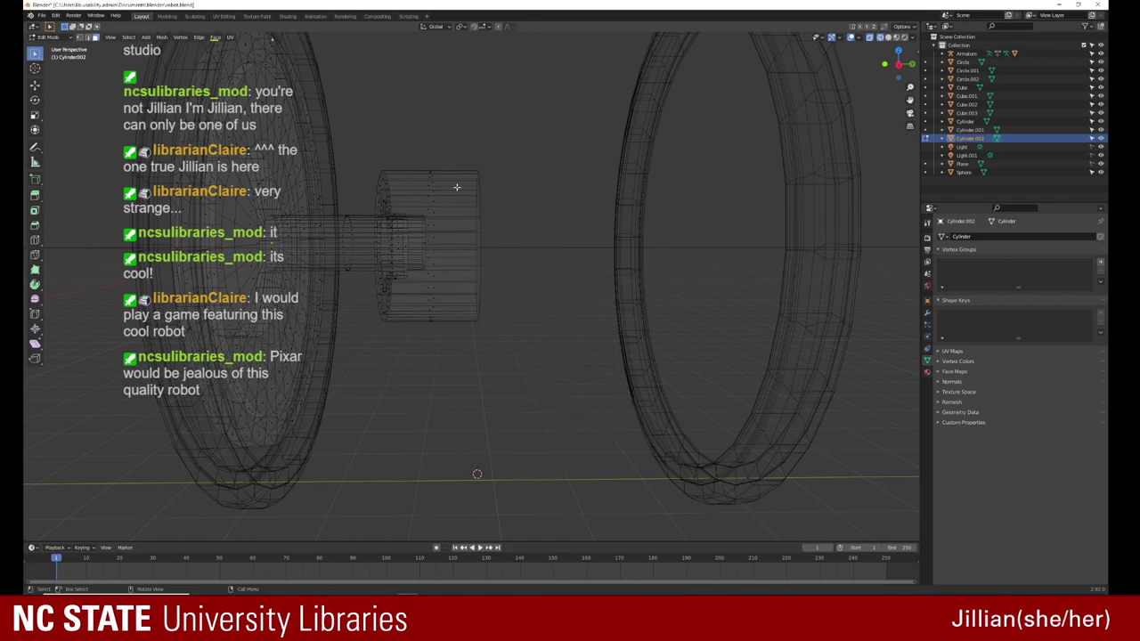
key("Tab")
left_click(453, 150)
left_click(457, 193)
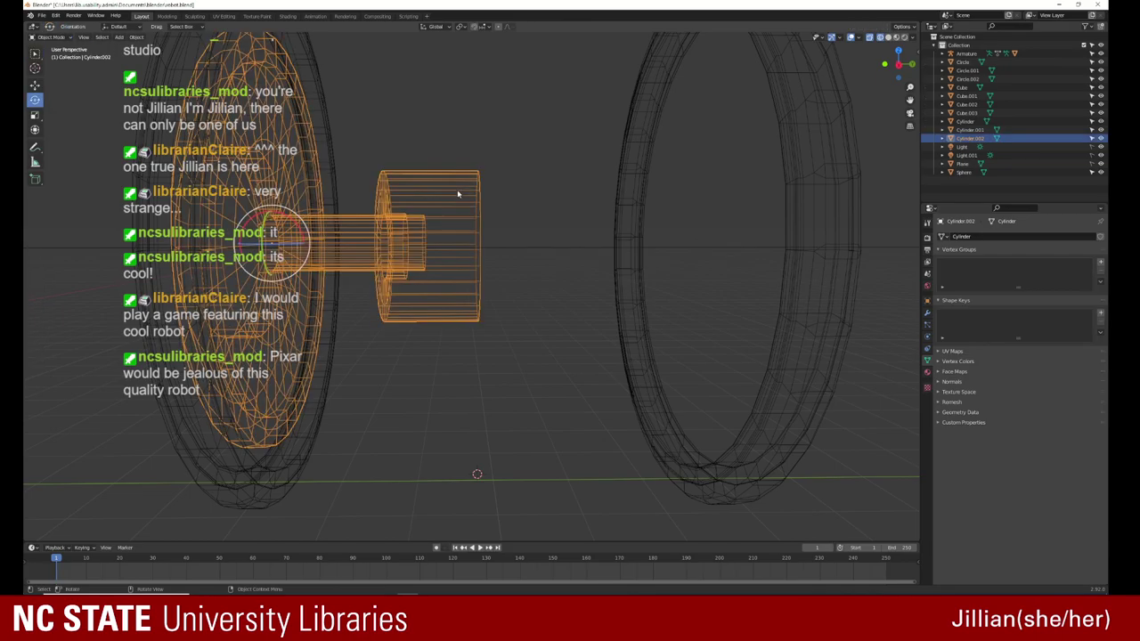
mouse_move(462, 194)
middle_mouse_down()
mouse_move(639, 205)
mouse_move(448, 247)
mouse_move(458, 206)
middle_mouse_up()
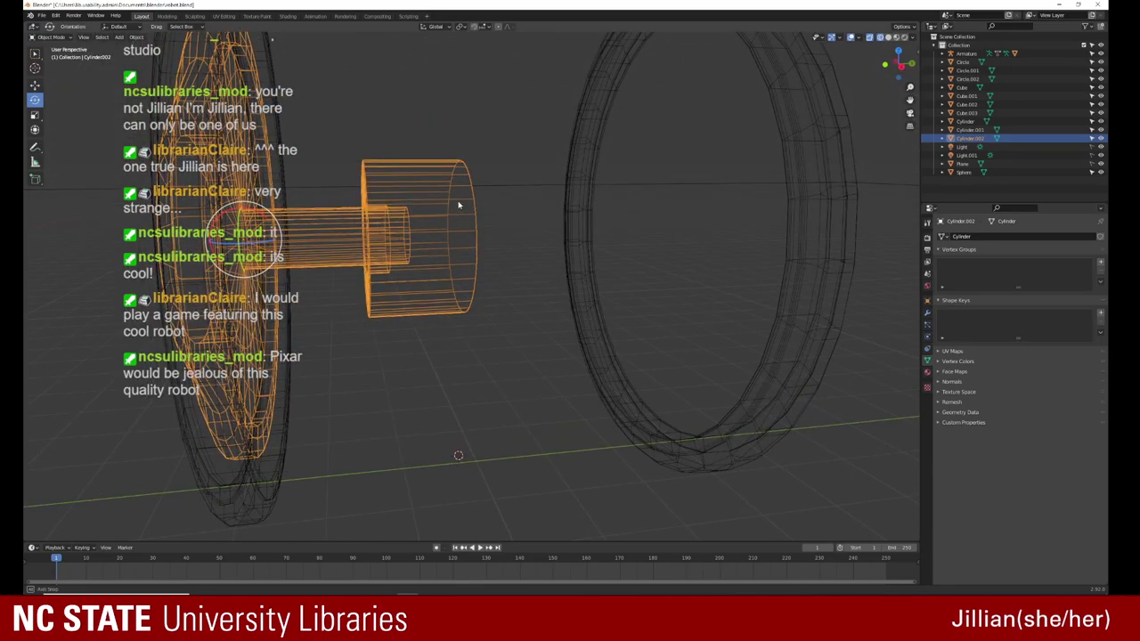
mouse_move(459, 206)
middle_mouse_down()
mouse_move(470, 232)
mouse_move(453, 215)
middle_mouse_up()
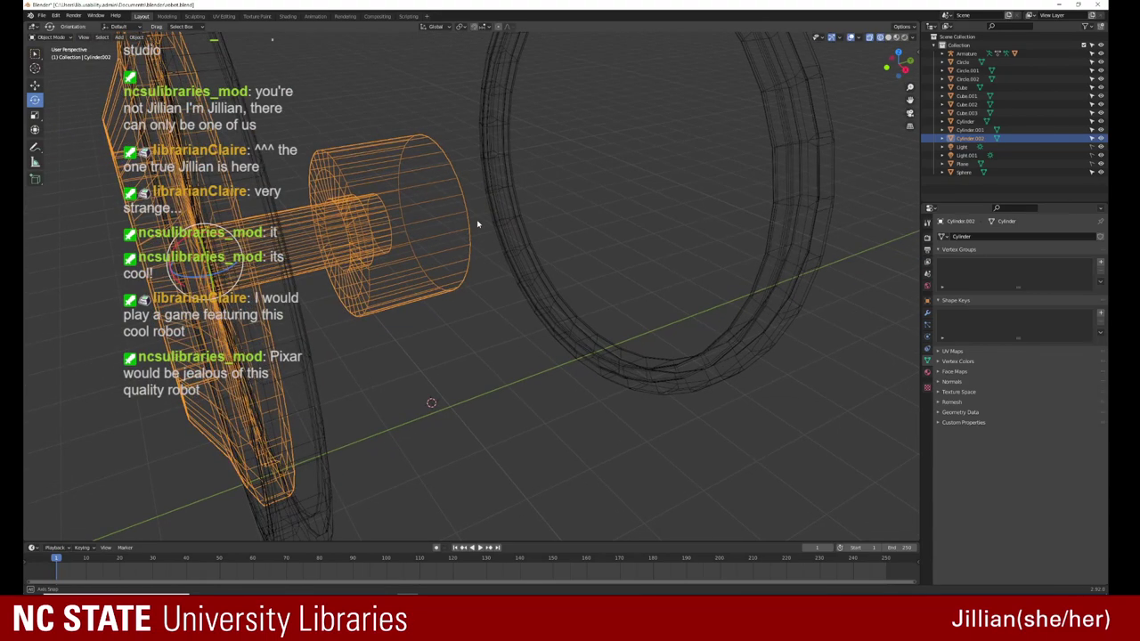
middle_click_drag(385, 102, 374, 93)
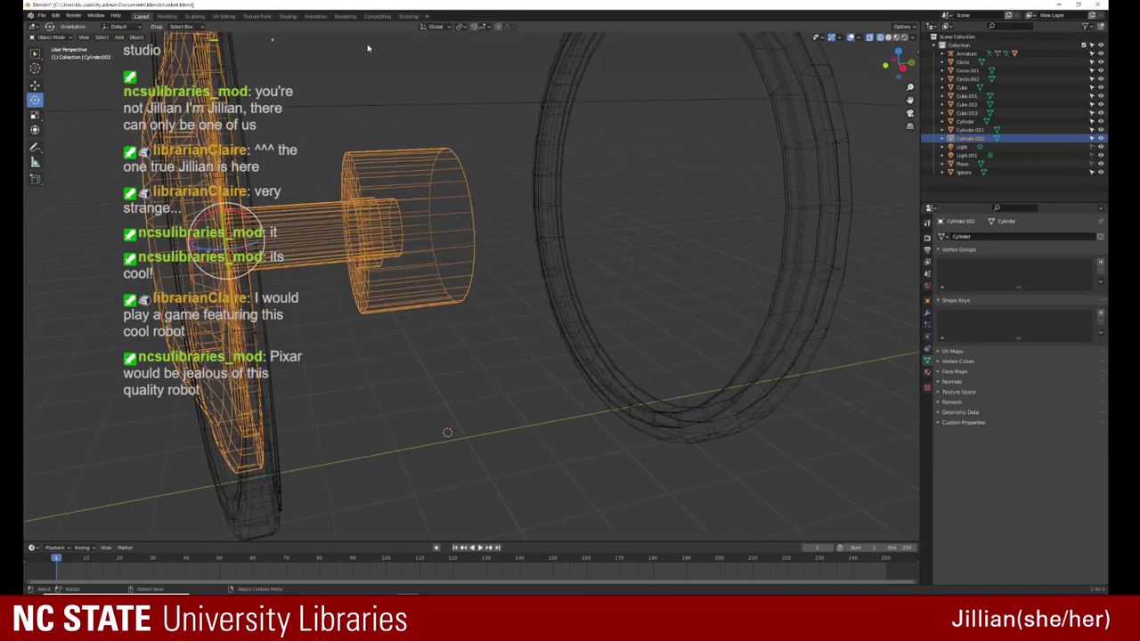
key("Tab")
Step: Select all of the cylinder's faces and snap the selection to the 3D cursor
key("3")
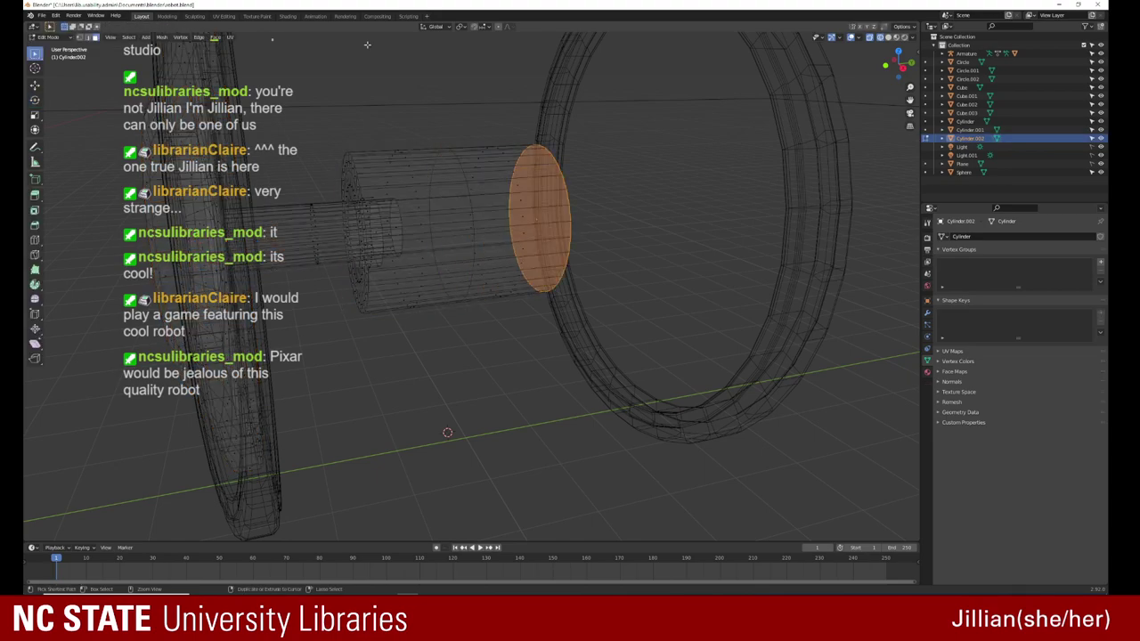
key("e")
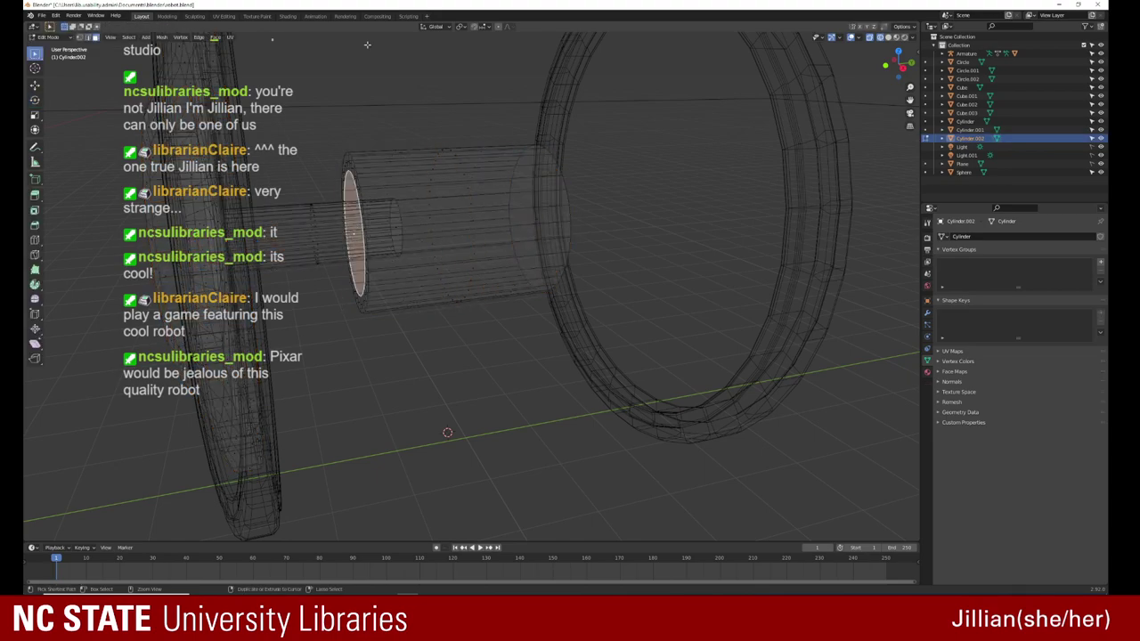
key("a")
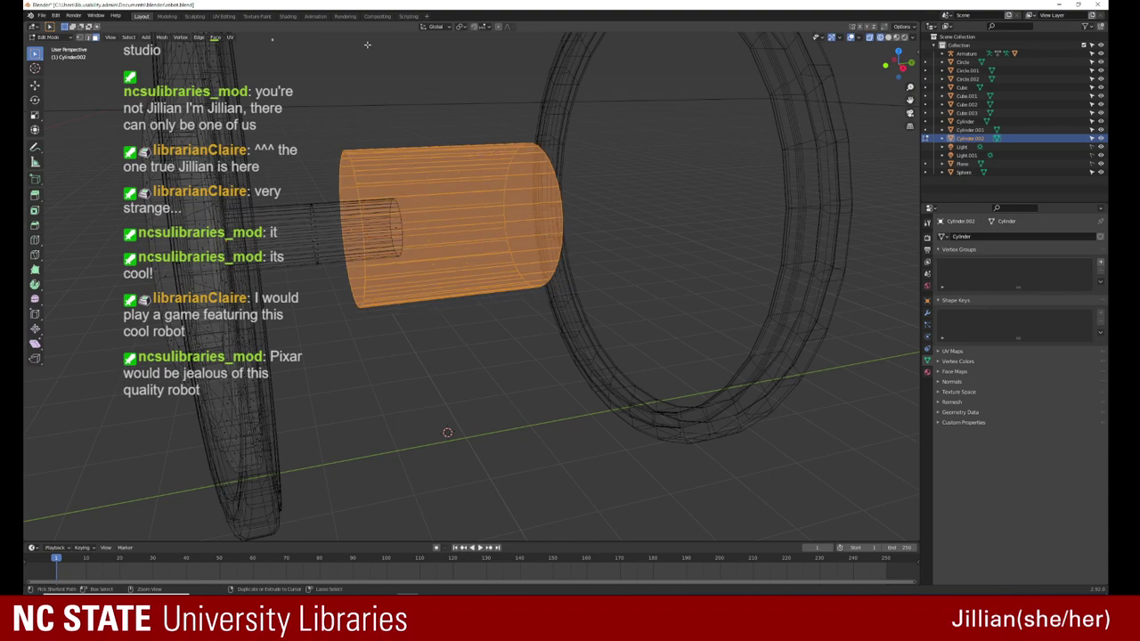
key("shift+s")
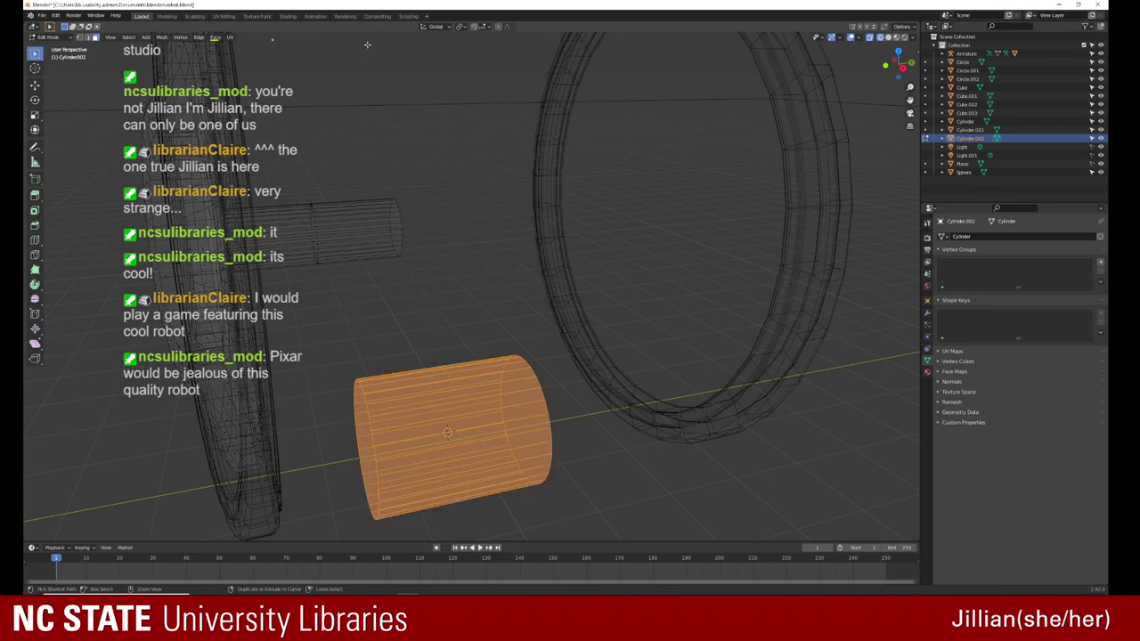
Step: Try separating the selected cylinder, reselect the lower cylinder and view it from the front
right_click(470, 385)
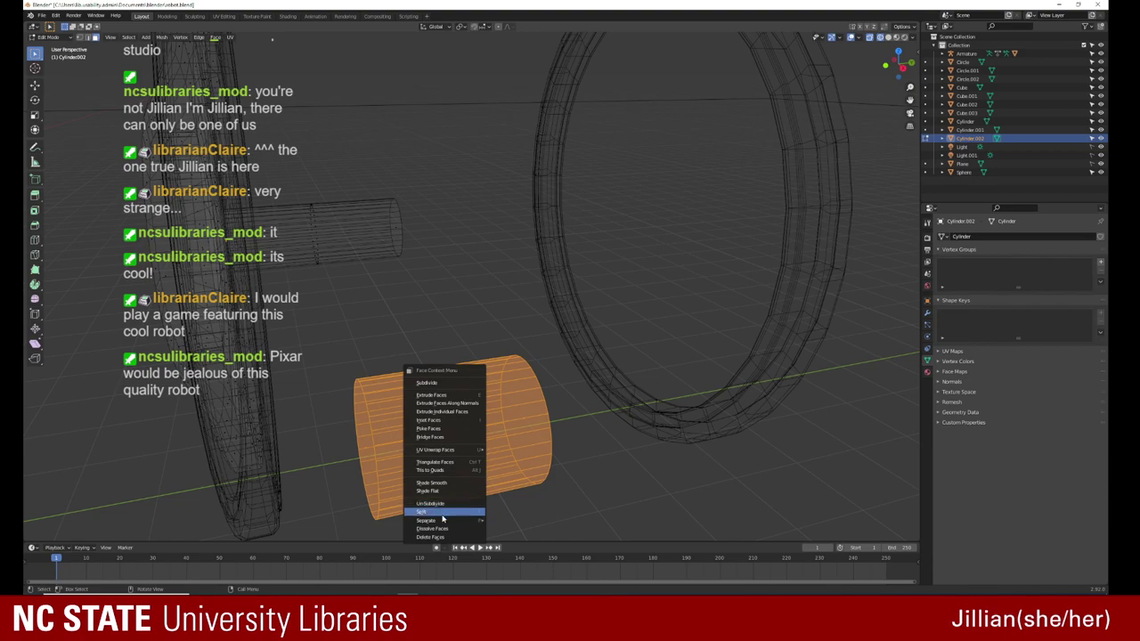
mouse_move(441, 520)
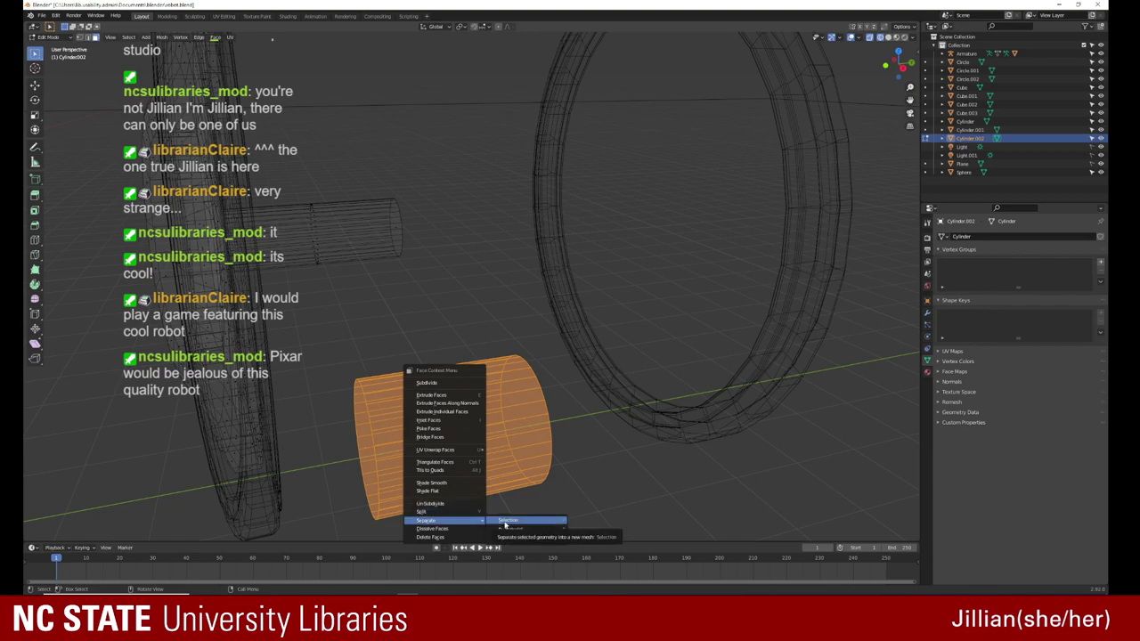
left_click(507, 522)
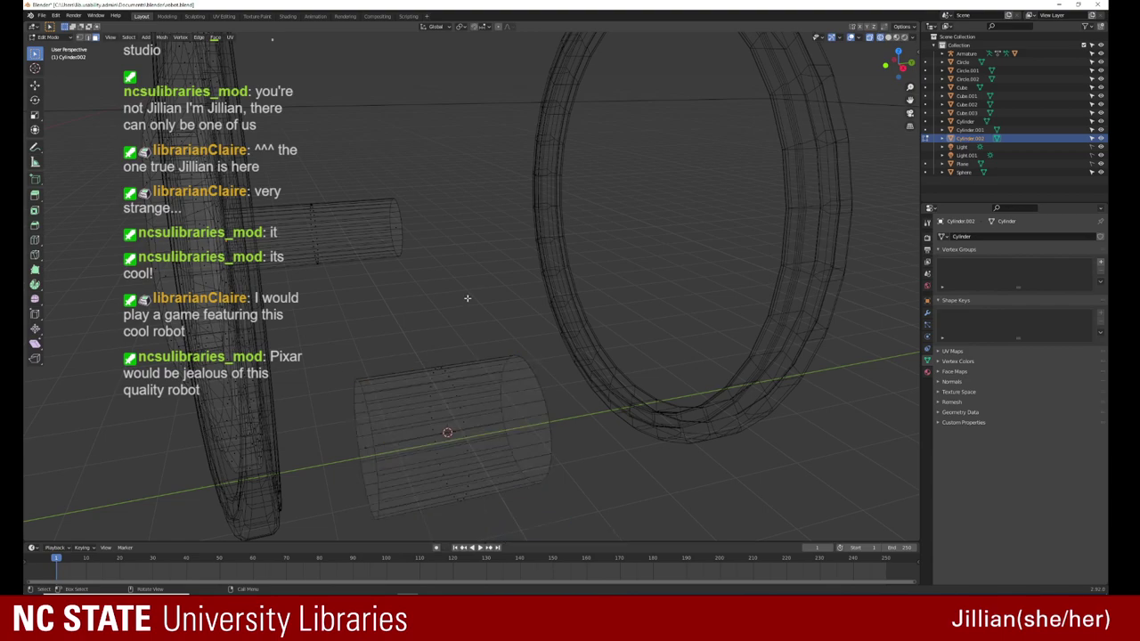
key("ctrl")
key("ctrl")
left_click_drag(331, 334, 556, 518)
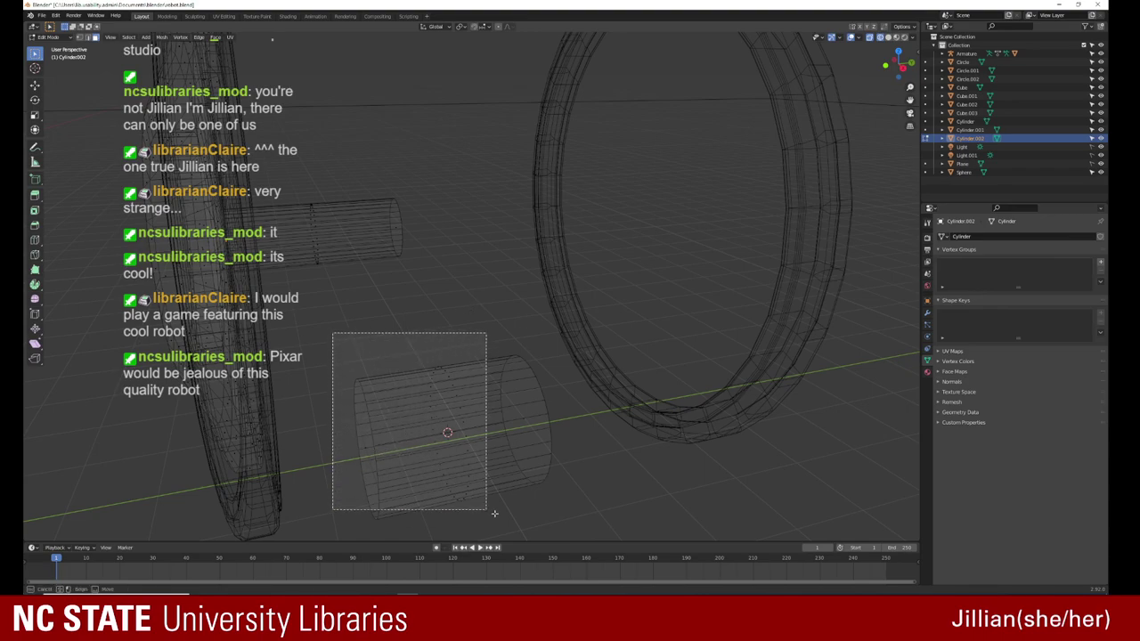
right_click(422, 422)
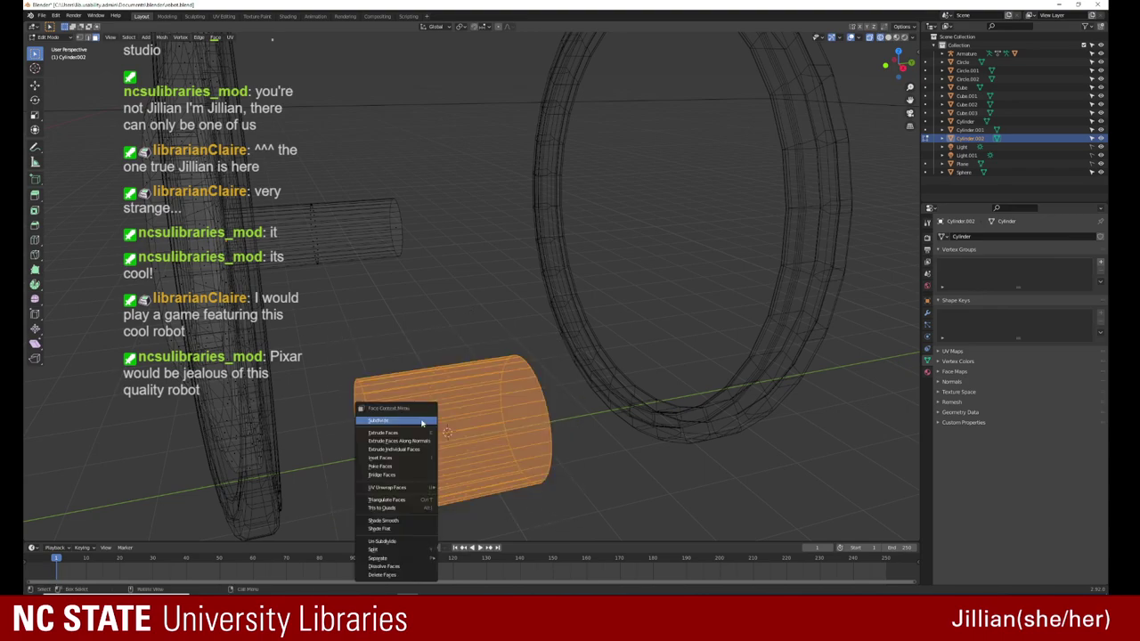
left_click(383, 540)
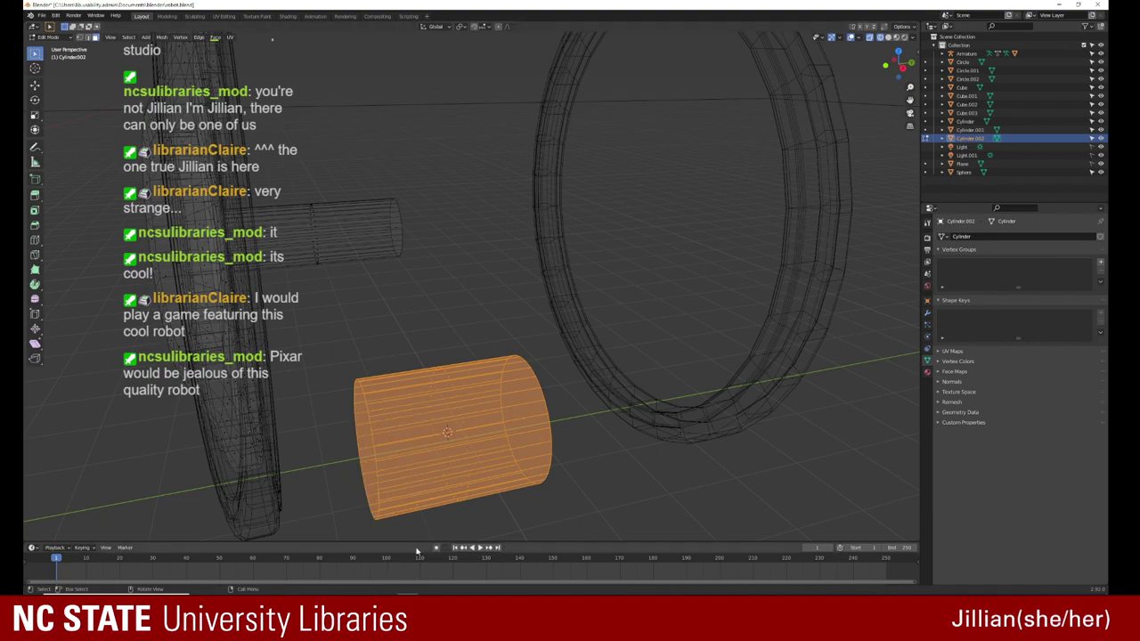
middle_click_drag(408, 303, 389, 259)
Step: Raise the hub cylinder vertically back to axle height
key("g")
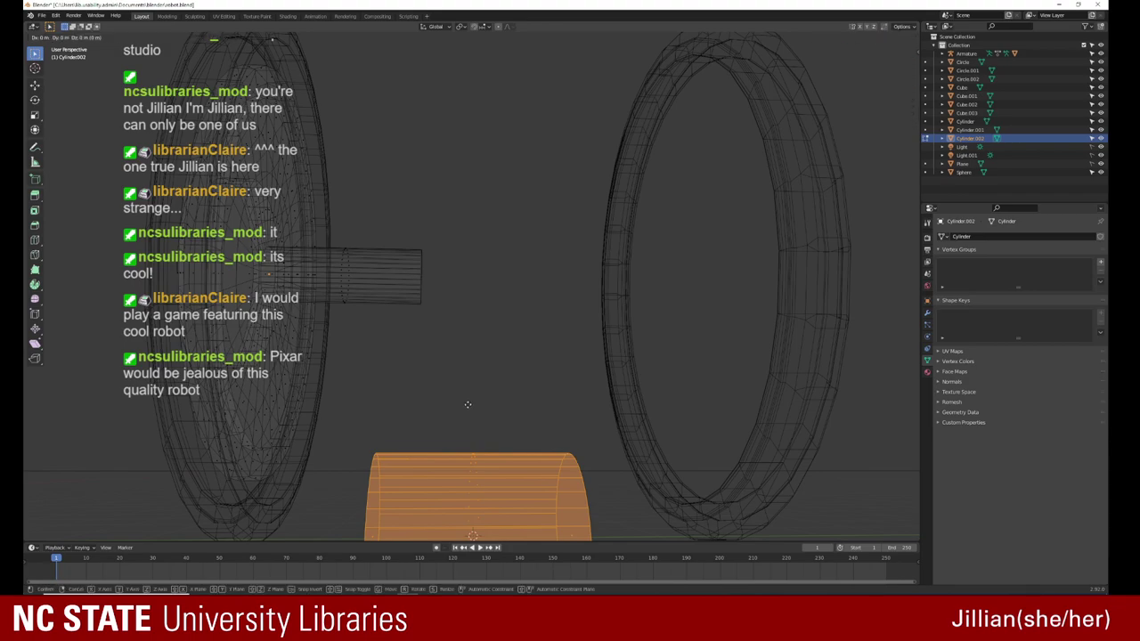
key("z")
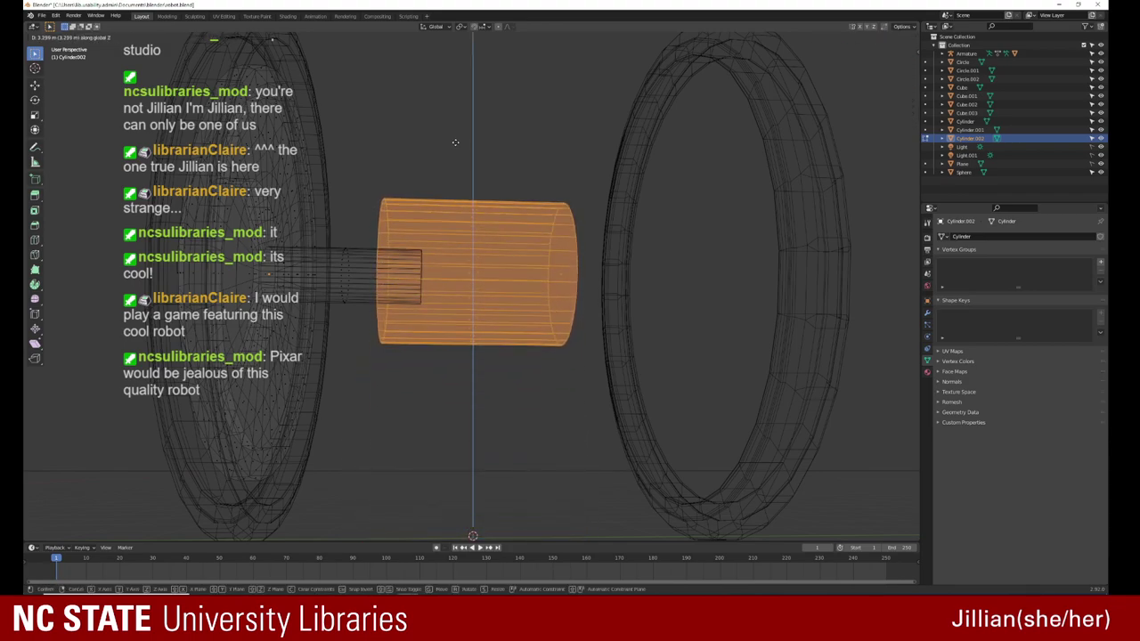
left_click(454, 147)
mouse_move(455, 147)
middle_mouse_down()
mouse_move(476, 274)
mouse_move(471, 325)
middle_mouse_up()
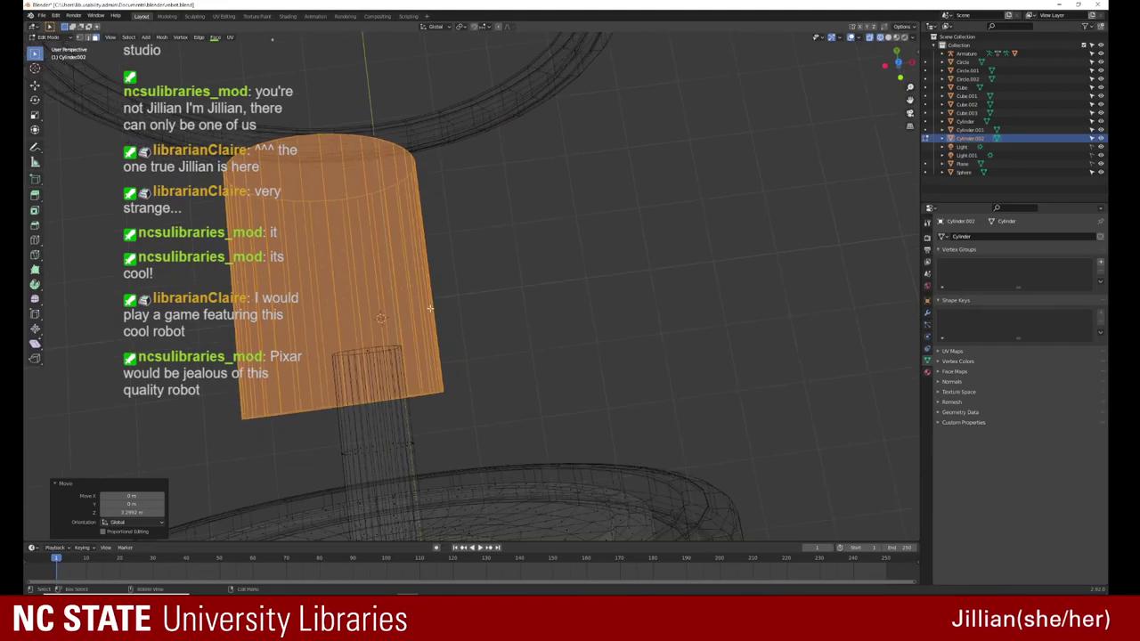
Step: Position the hub along X over the axle using a top orthographic view
key("g")
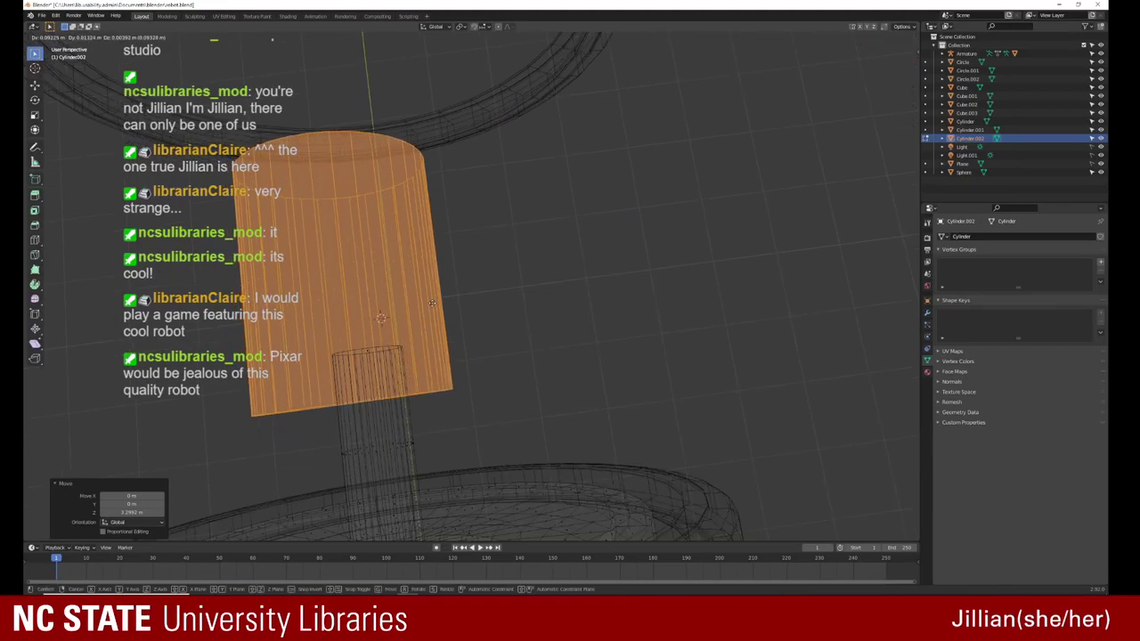
key("y")
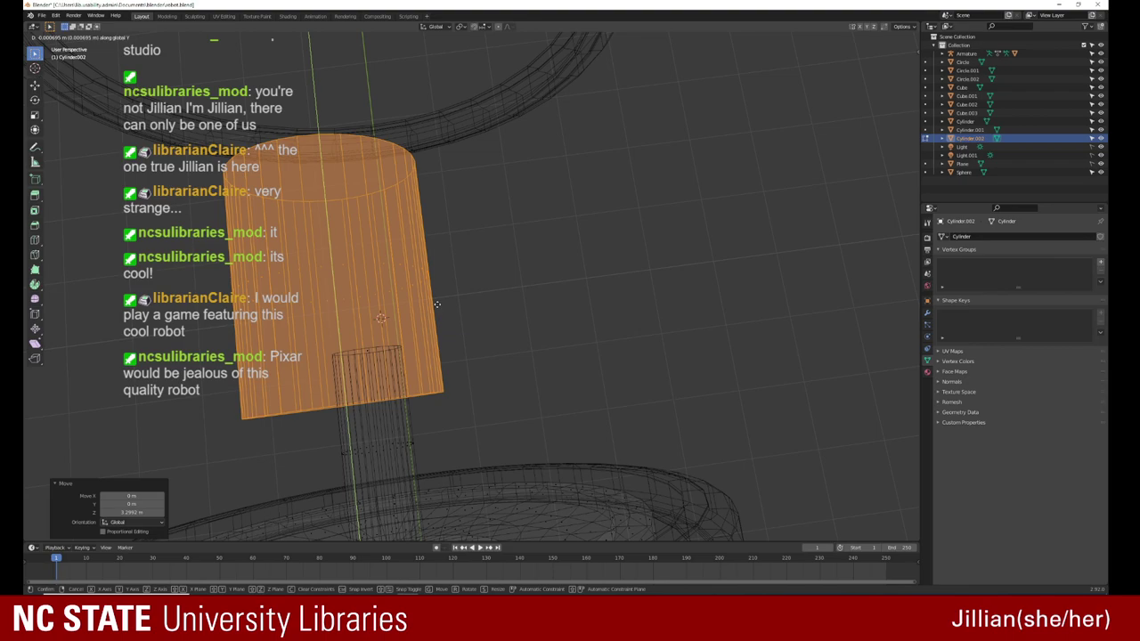
key("x")
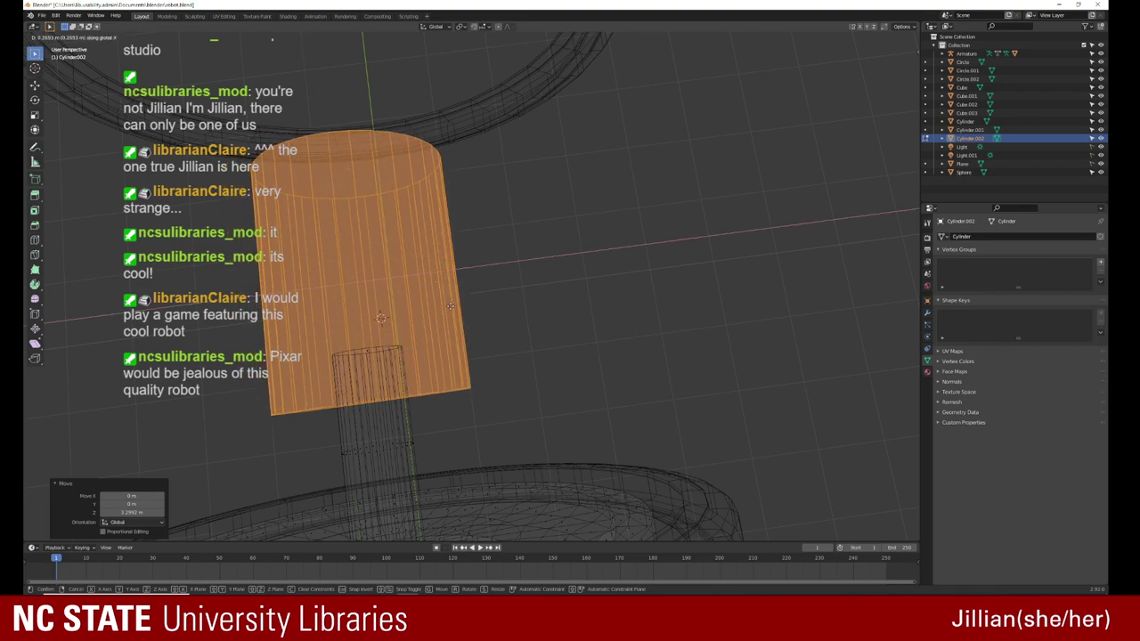
left_click(451, 305)
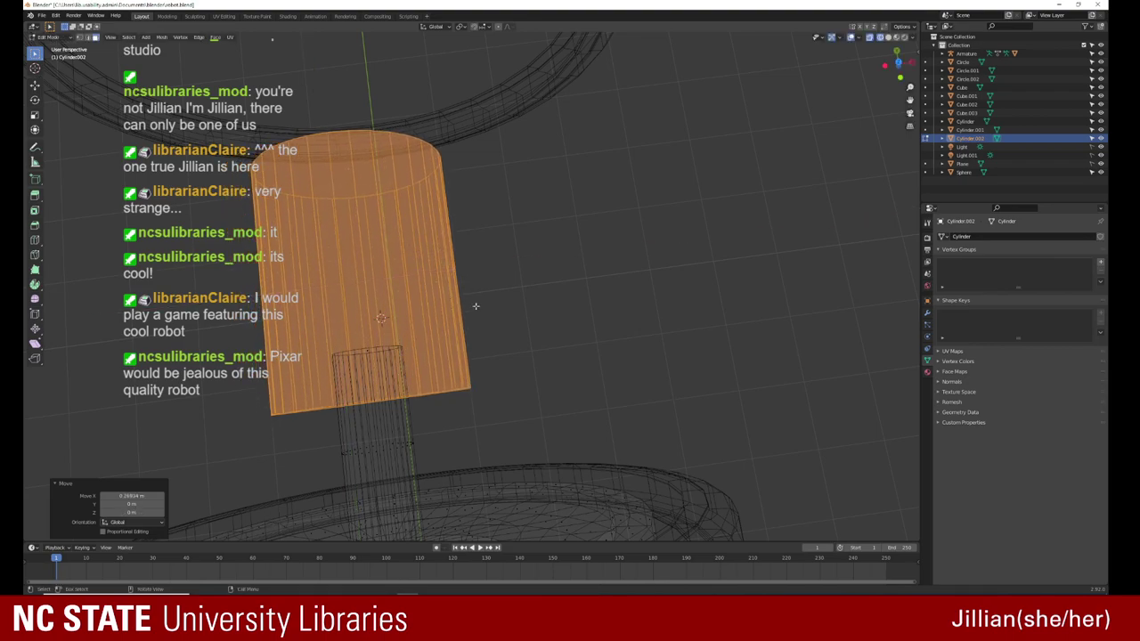
left_click(893, 64)
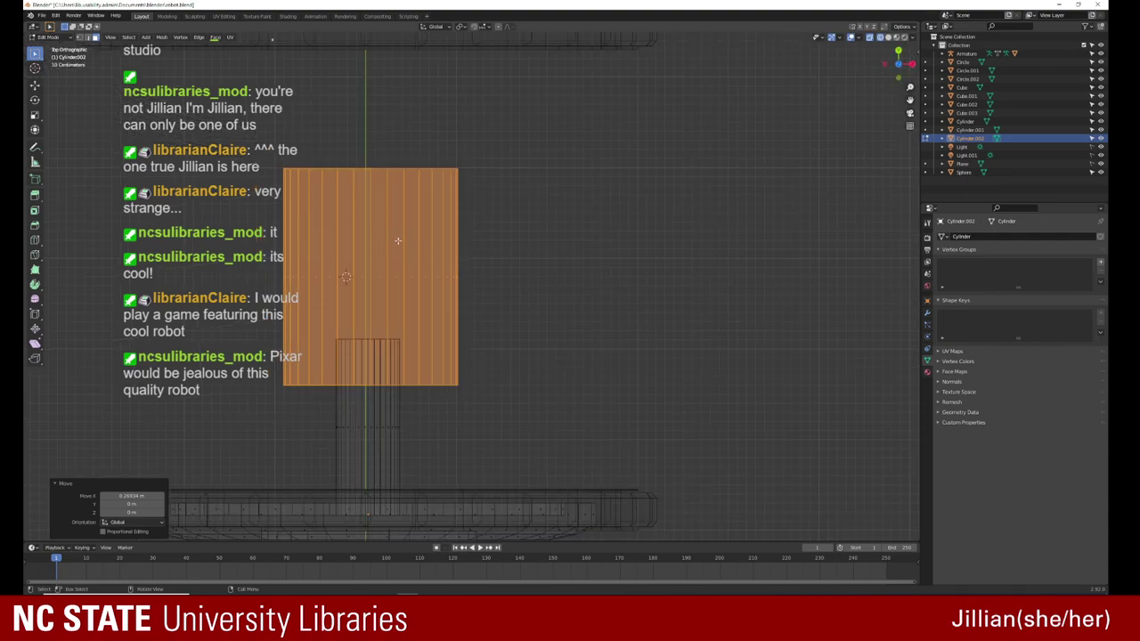
key("g")
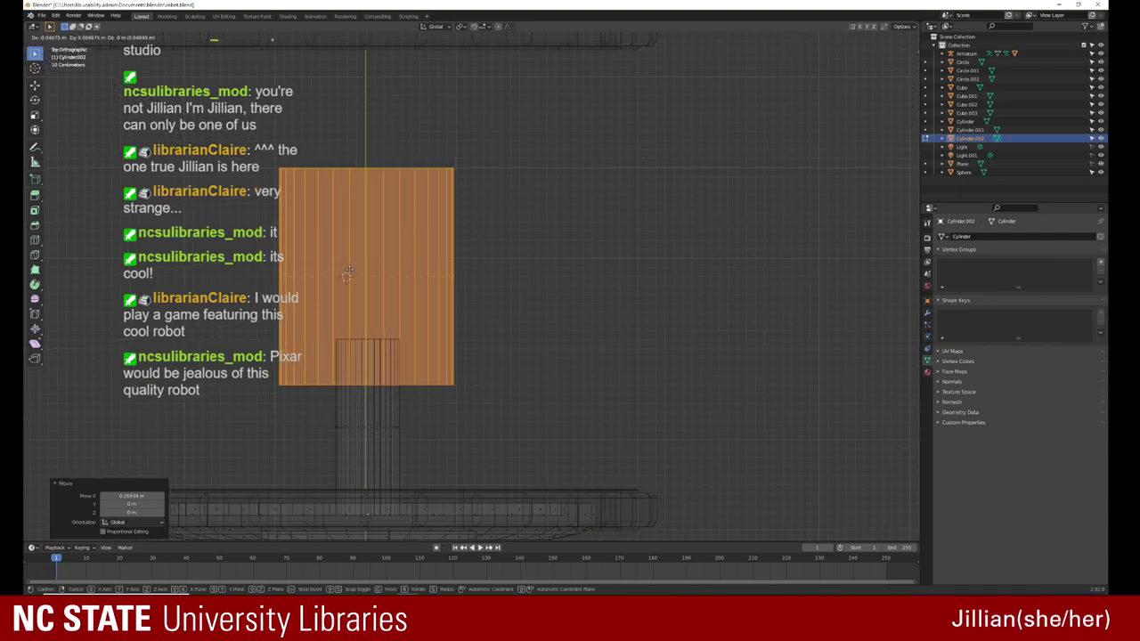
key("x")
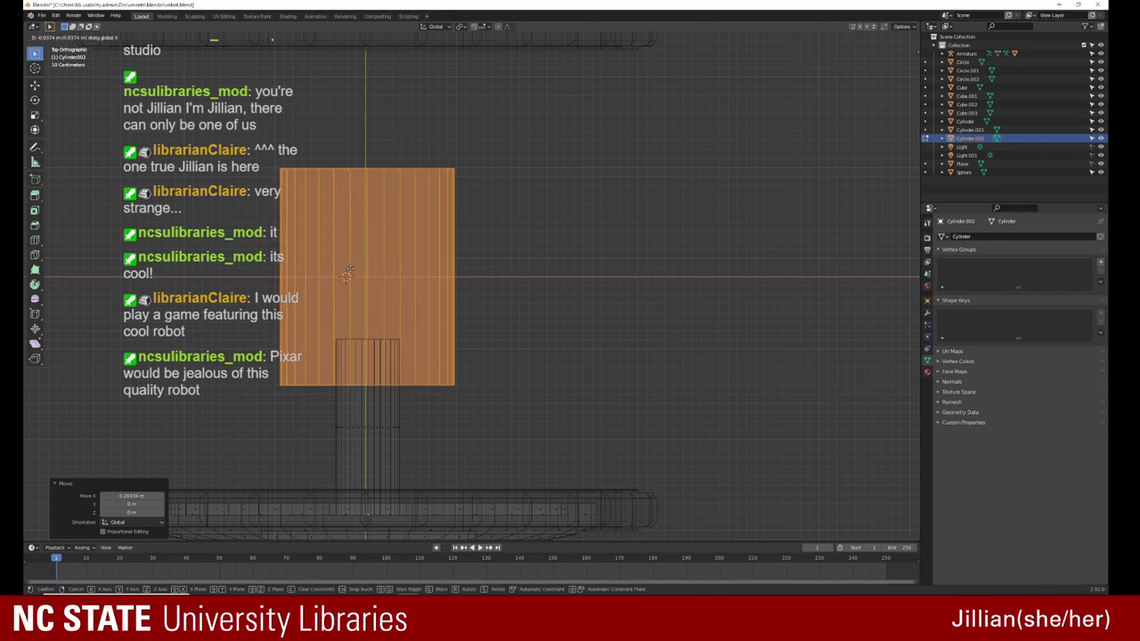
left_click(348, 270)
mouse_move(348, 269)
middle_mouse_down()
mouse_move(361, 231)
mouse_move(430, 269)
middle_mouse_up()
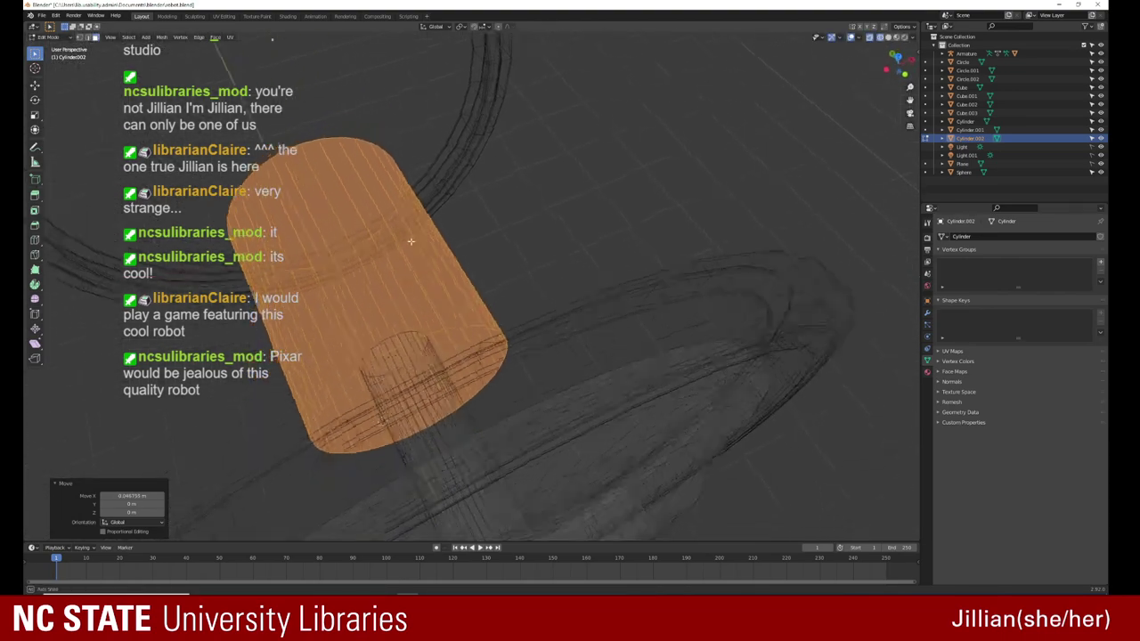
left_click(498, 347)
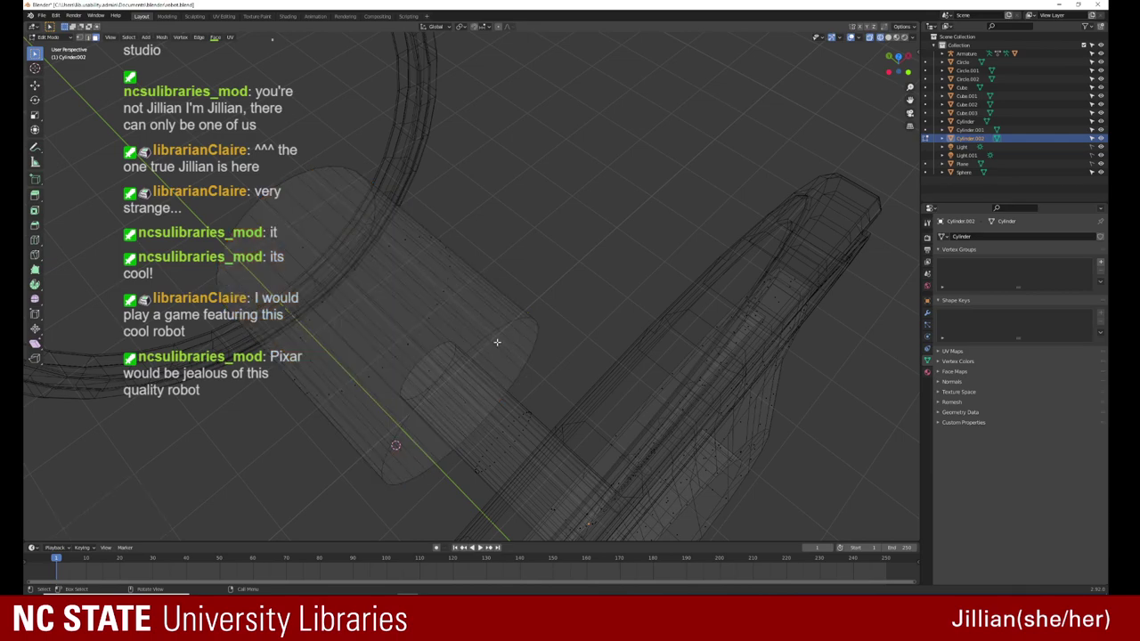
middle_click_drag(442, 280, 454, 267)
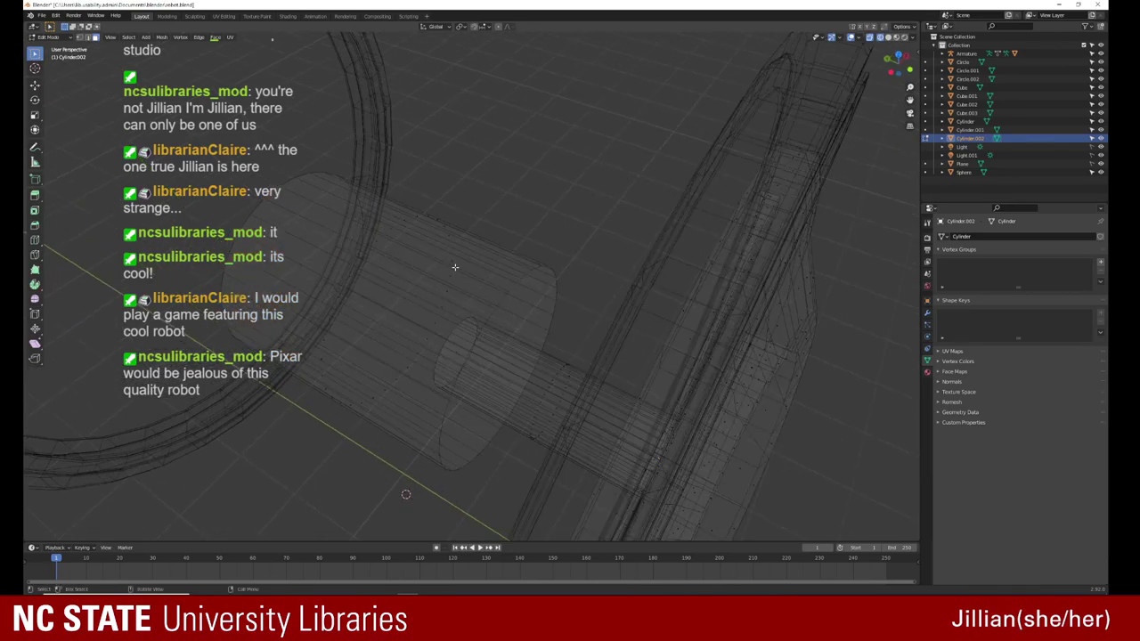
Step: Switch to solid shading and inset a 0.1408 m ring into the hub's outer end face
key("Tab")
key("Tab")
left_click(888, 37)
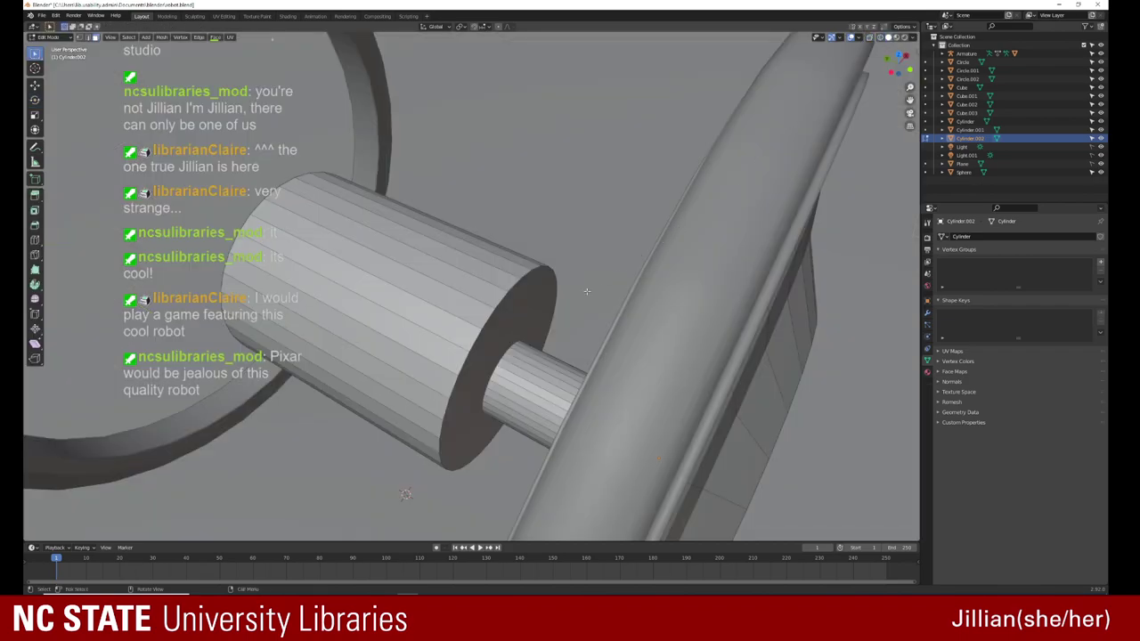
left_click(543, 298)
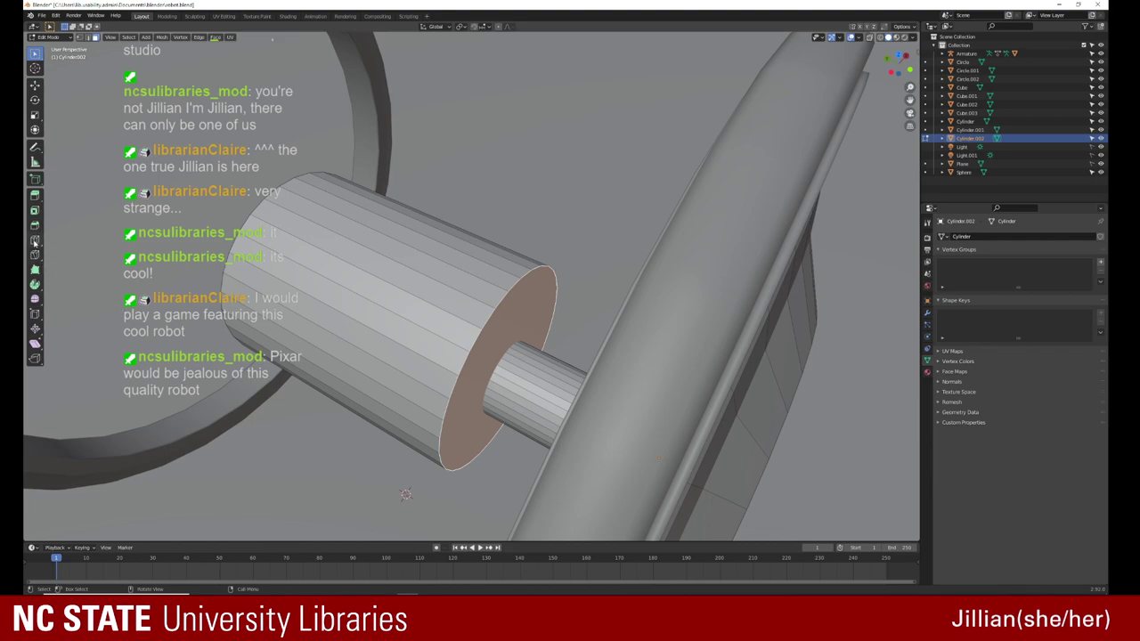
left_click(35, 211)
left_click_drag(543, 389, 509, 374)
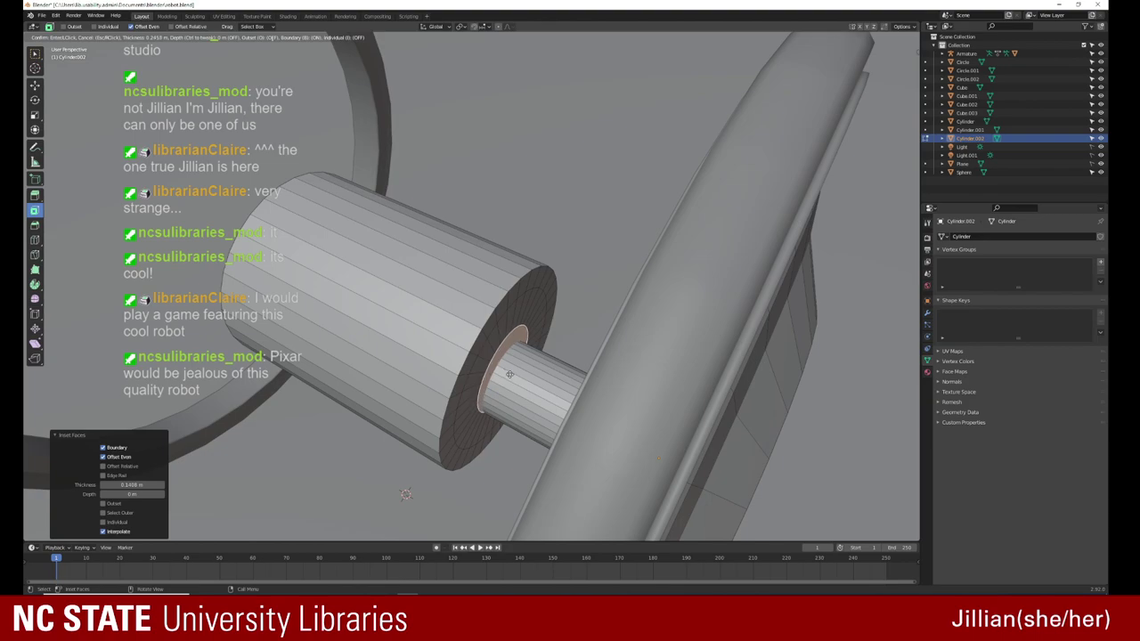
Step: Confirm the second 0.2539 m inset ring on the hub's end face
left_click(509, 374)
middle_click_drag(541, 389, 629, 232)
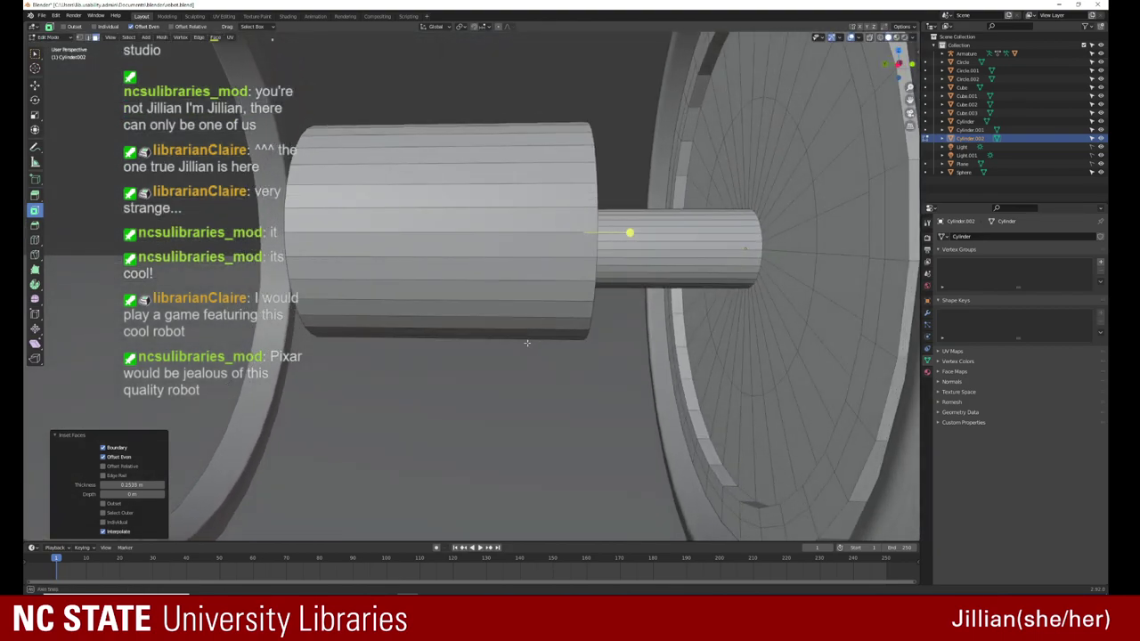
mouse_move(527, 343)
middle_mouse_down()
mouse_move(512, 349)
mouse_move(529, 382)
middle_mouse_up()
Step: Reselect Cylinder.002, re-enter Edit Mode and switch to wireframe display
key("Tab")
key("alt+a")
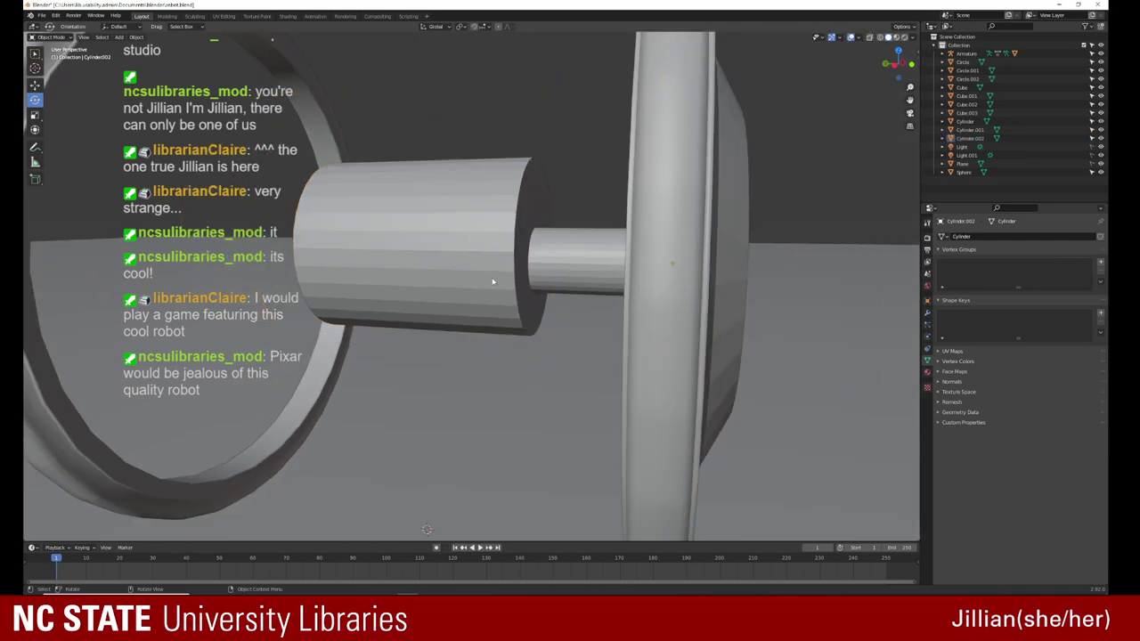
left_click(493, 281)
key("Tab")
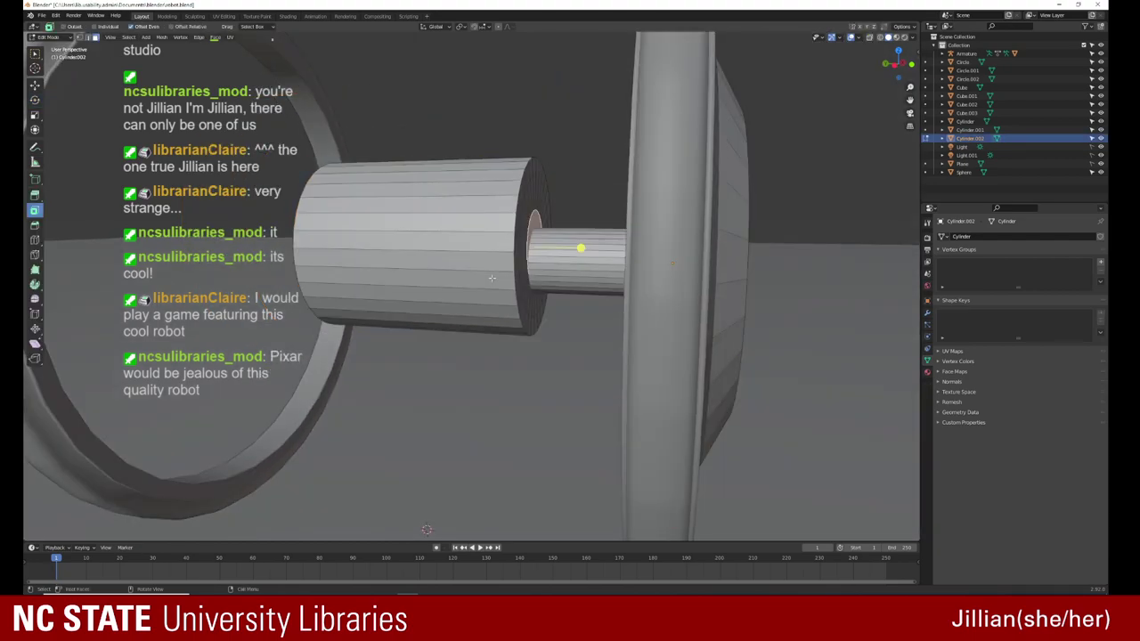
middle_click_drag(491, 278, 486, 283)
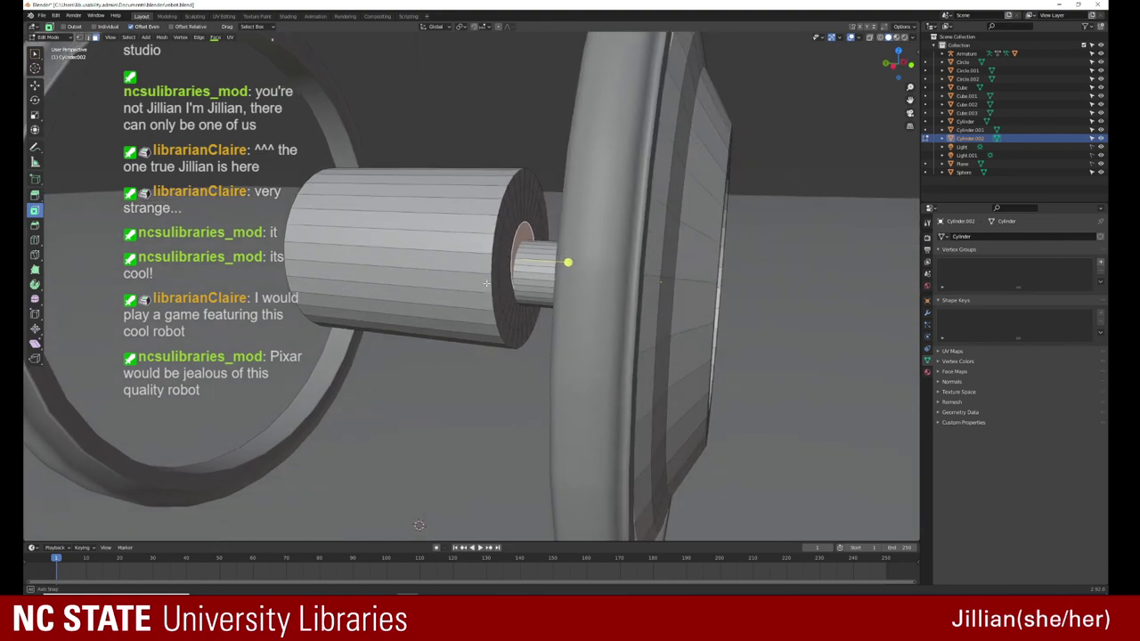
left_click(882, 40)
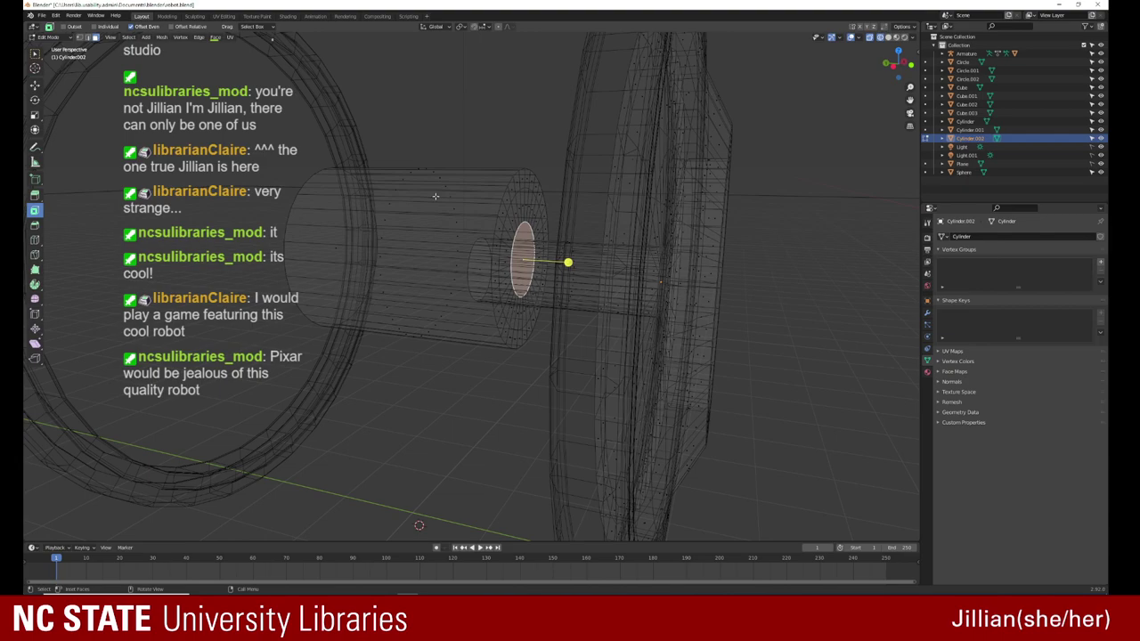
Step: Box-select the hub cylinder's faces and add the faces on its inner end
middle_click_drag(447, 182, 481, 169)
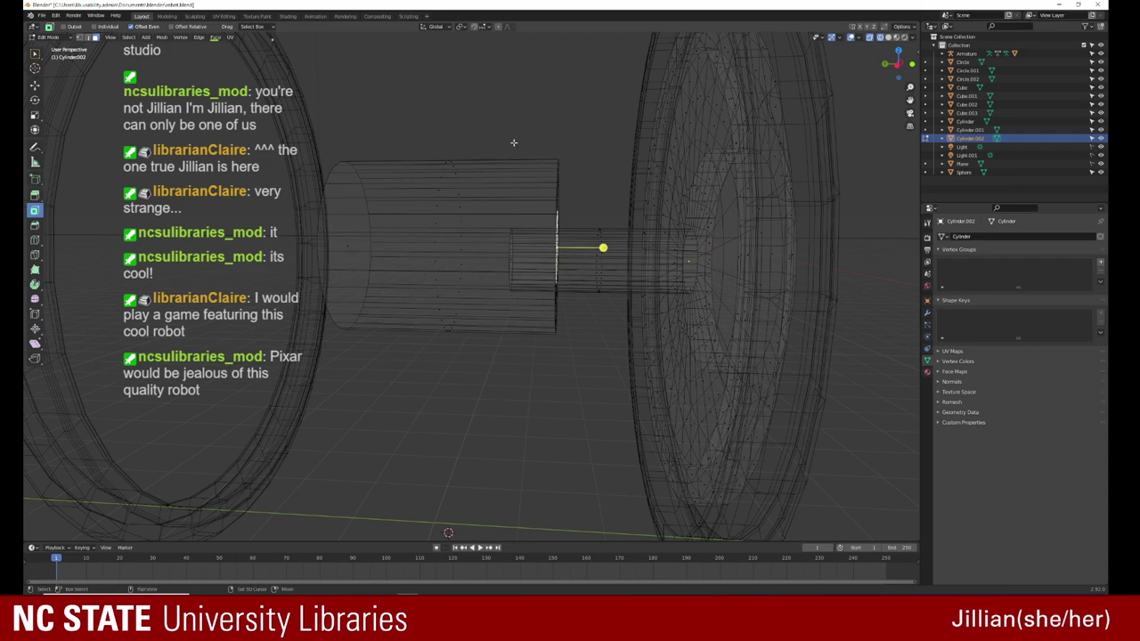
key("w")
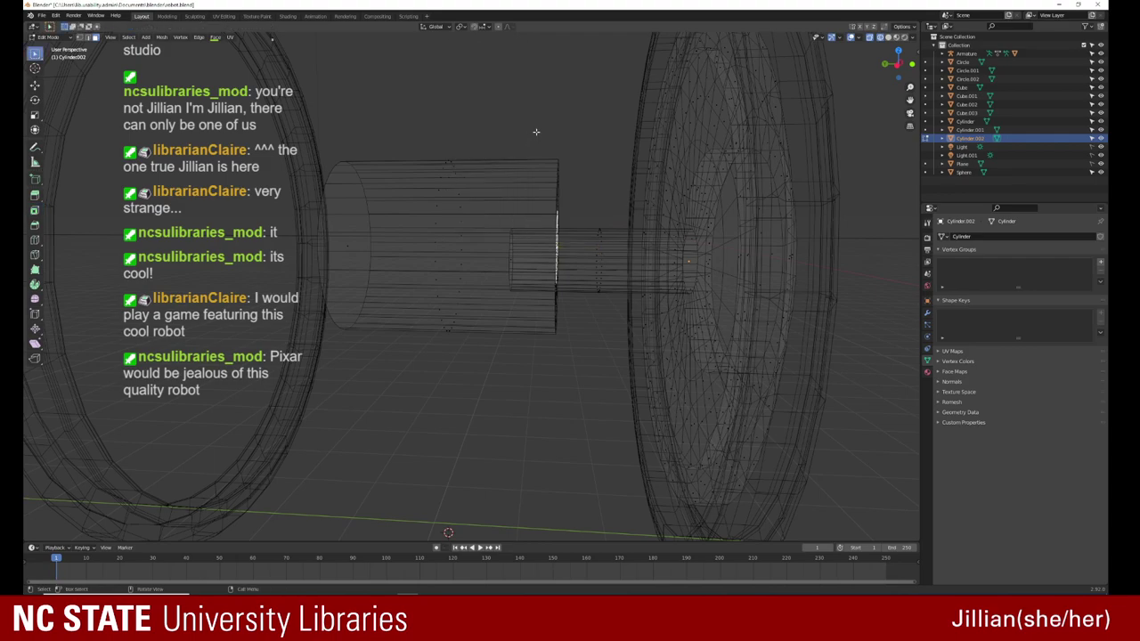
left_click_drag(536, 132, 574, 221)
left_click_drag(477, 125, 339, 340)
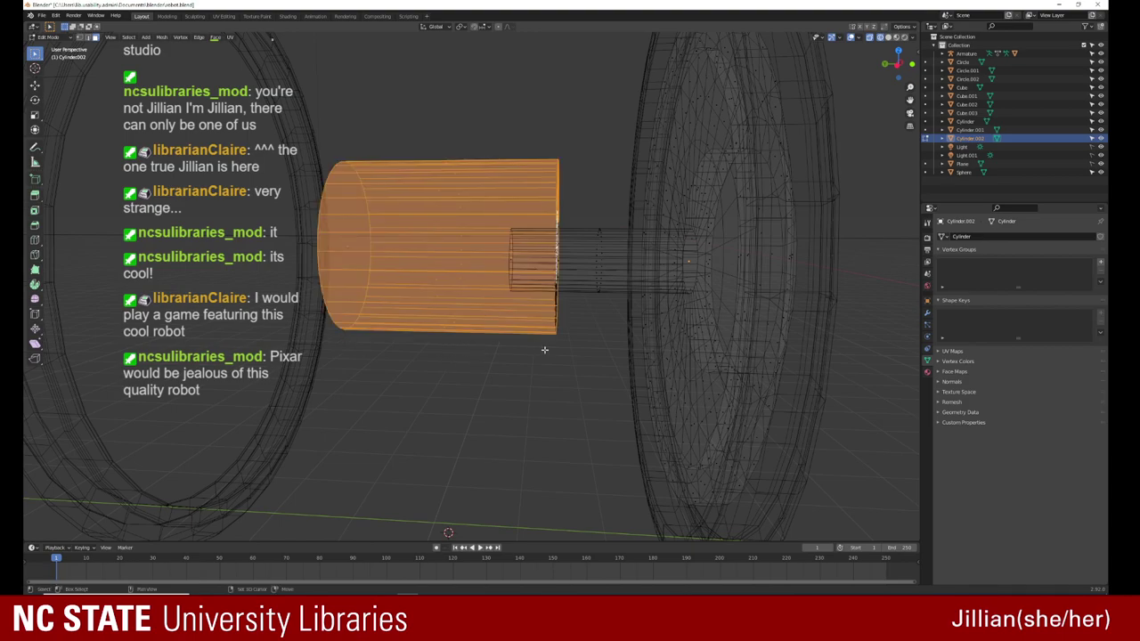
key("KP_6")
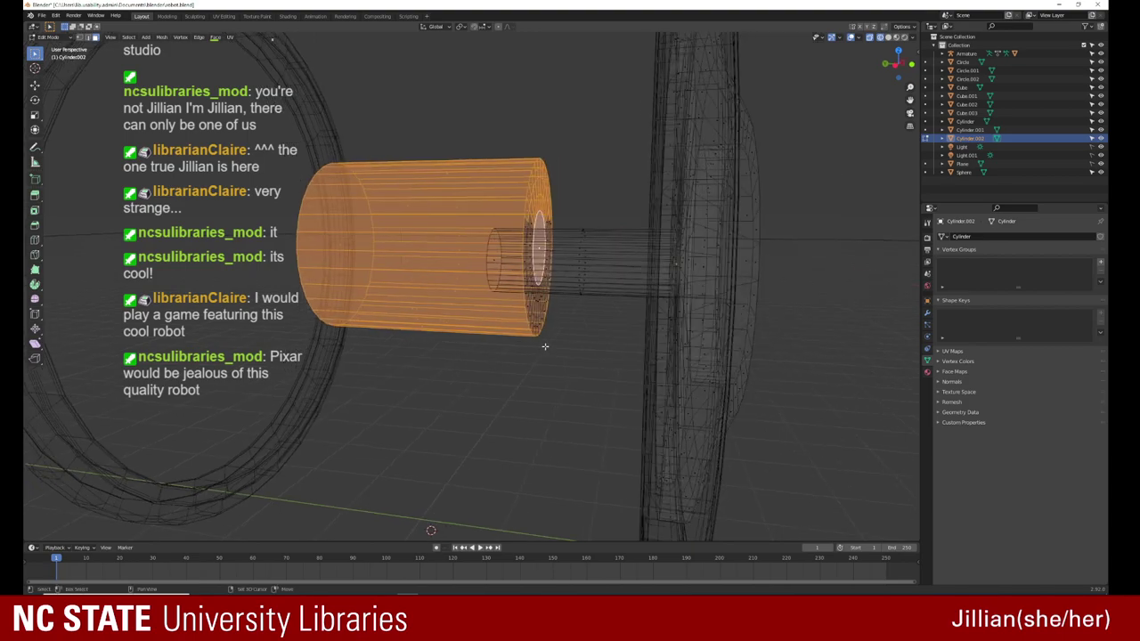
left_click_drag(557, 356, 515, 299)
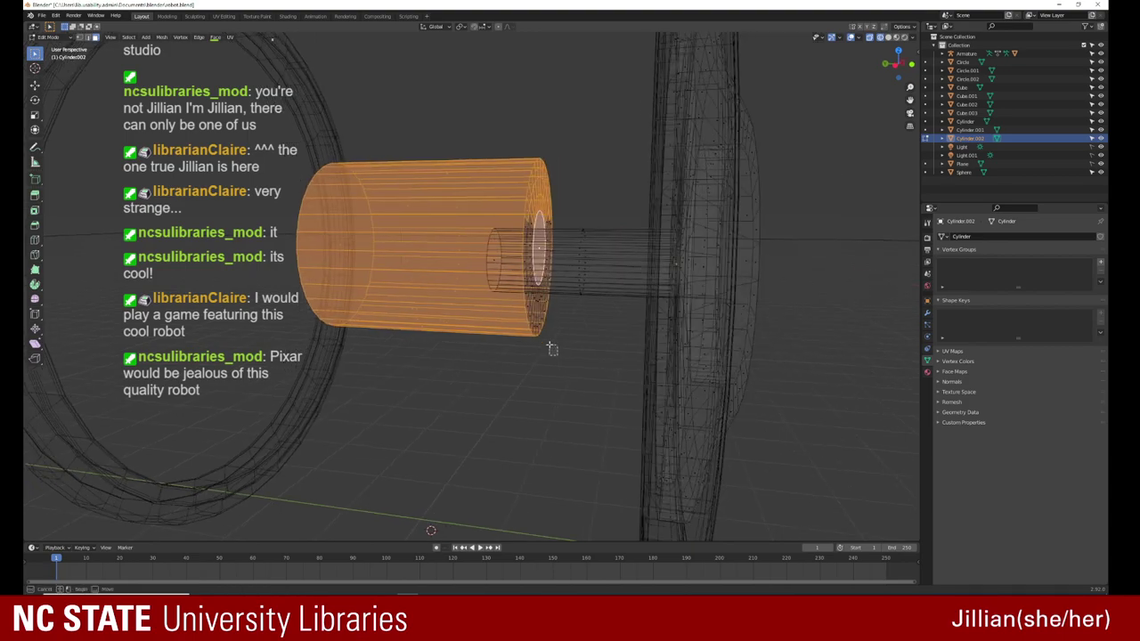
left_click_drag(515, 299, 514, 301)
mouse_move(515, 301)
middle_mouse_down()
mouse_move(471, 315)
mouse_move(500, 297)
middle_mouse_up()
left_click(504, 278, "shift")
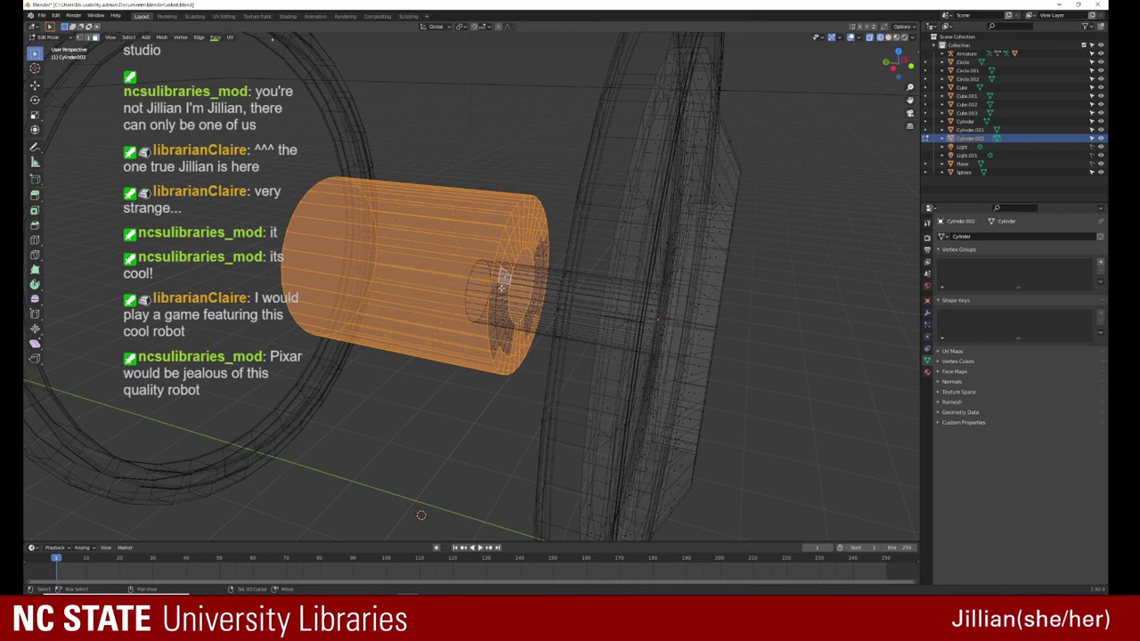
left_click(503, 318)
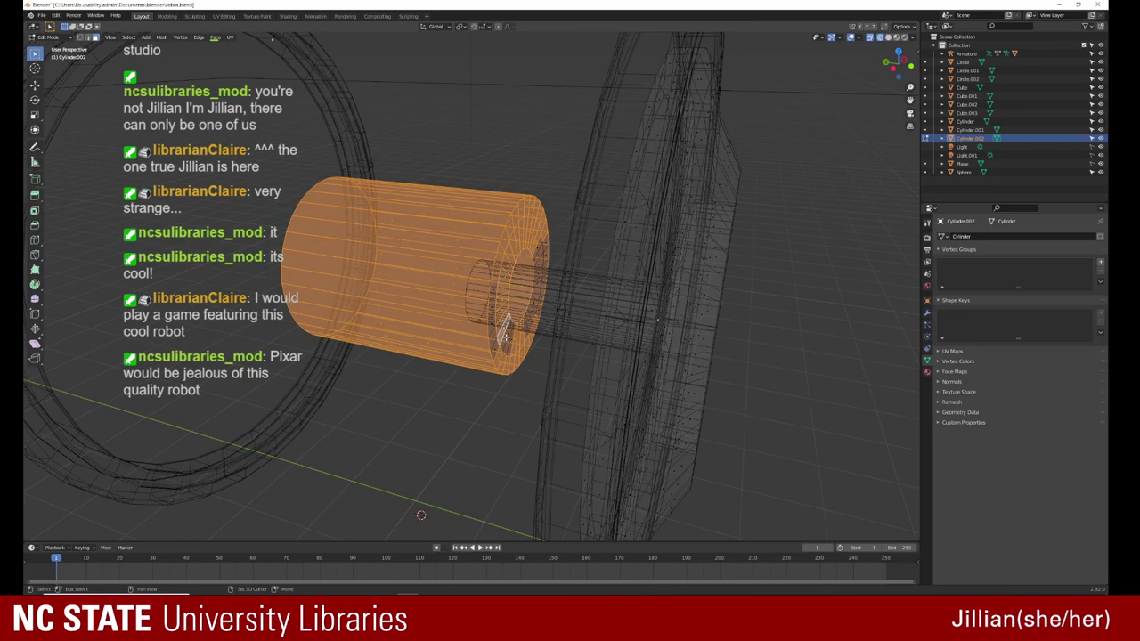
left_click(507, 338)
left_click(511, 343)
left_click(506, 334)
left_click(490, 338)
Step: Add the faces of the hub's inner bore wall to the selection
mouse_move(493, 283)
middle_mouse_down()
mouse_move(455, 301)
mouse_move(293, 304)
middle_mouse_up()
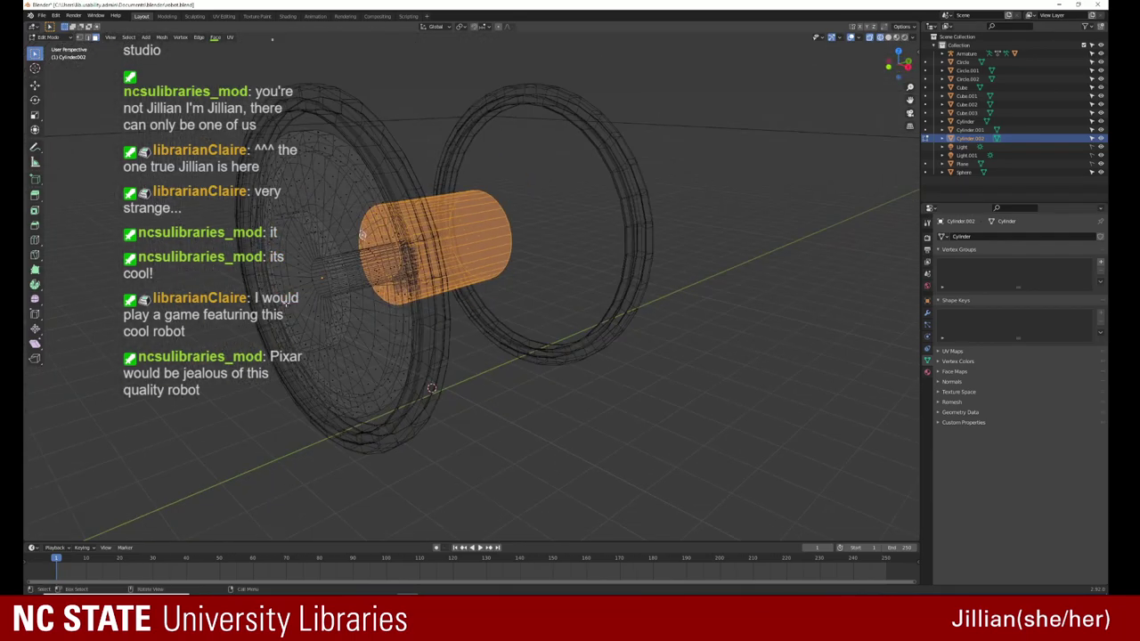
mouse_move(400, 470)
middle_mouse_down()
mouse_move(368, 534)
mouse_move(282, 220)
middle_mouse_up()
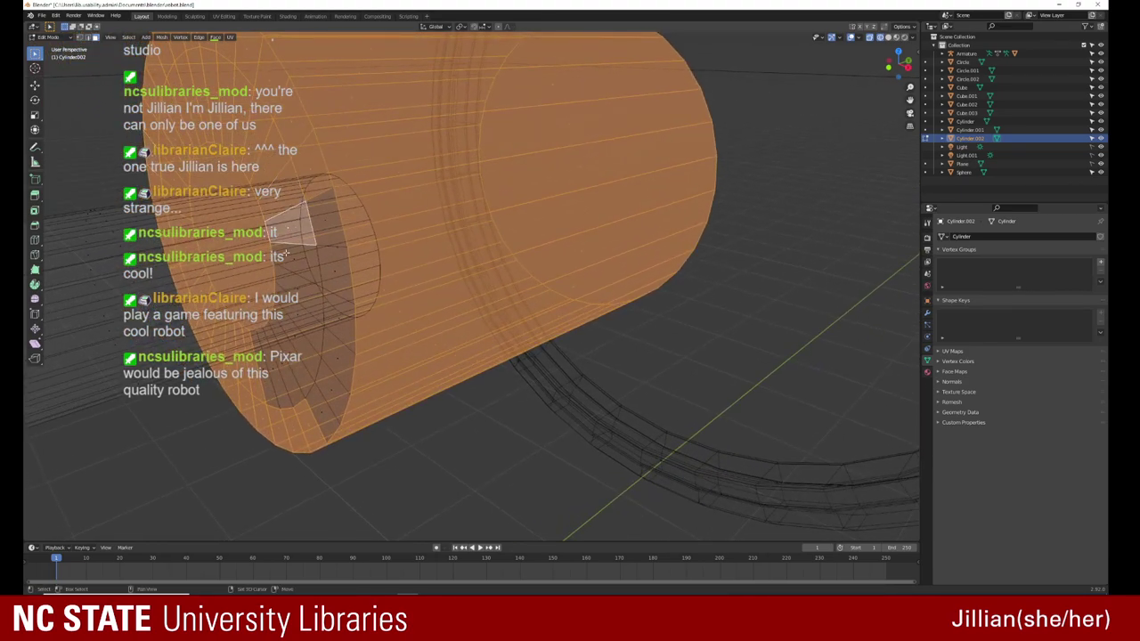
left_click(303, 283)
left_click(298, 298)
left_click(293, 321)
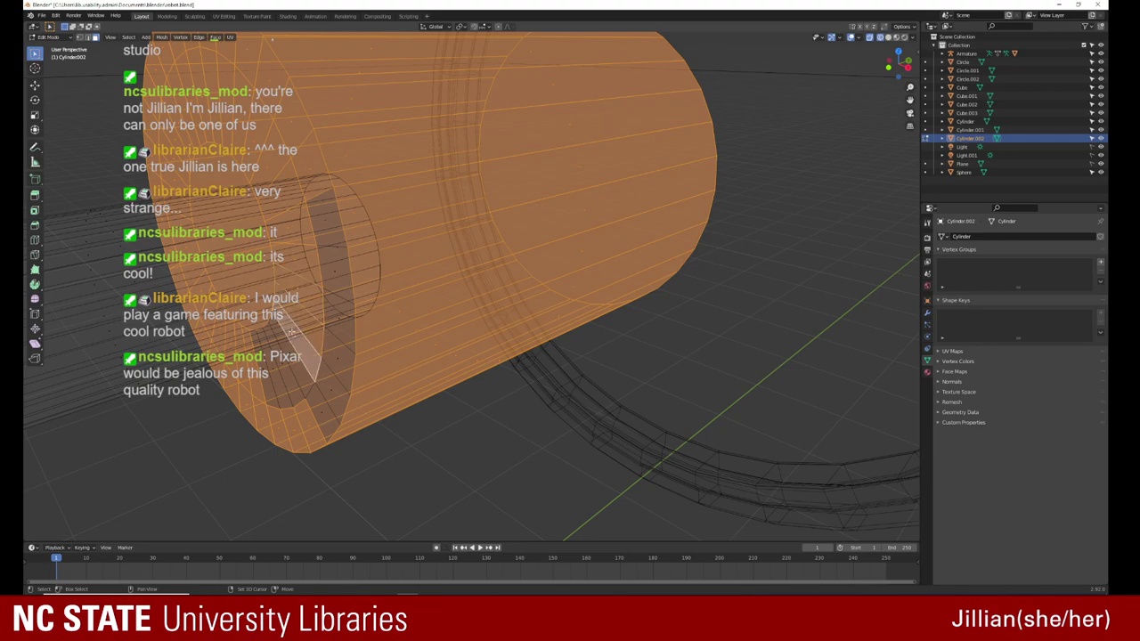
left_click(288, 347)
left_click(294, 358)
left_click(303, 372)
left_click(311, 384)
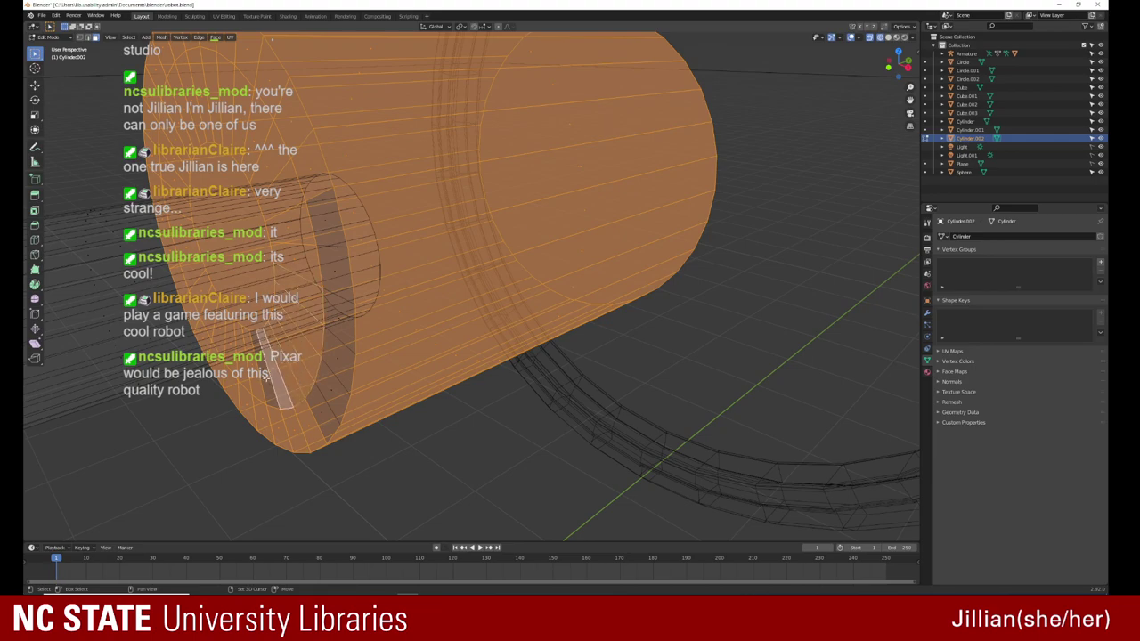
left_click(321, 398)
left_click(322, 401)
left_click(348, 362)
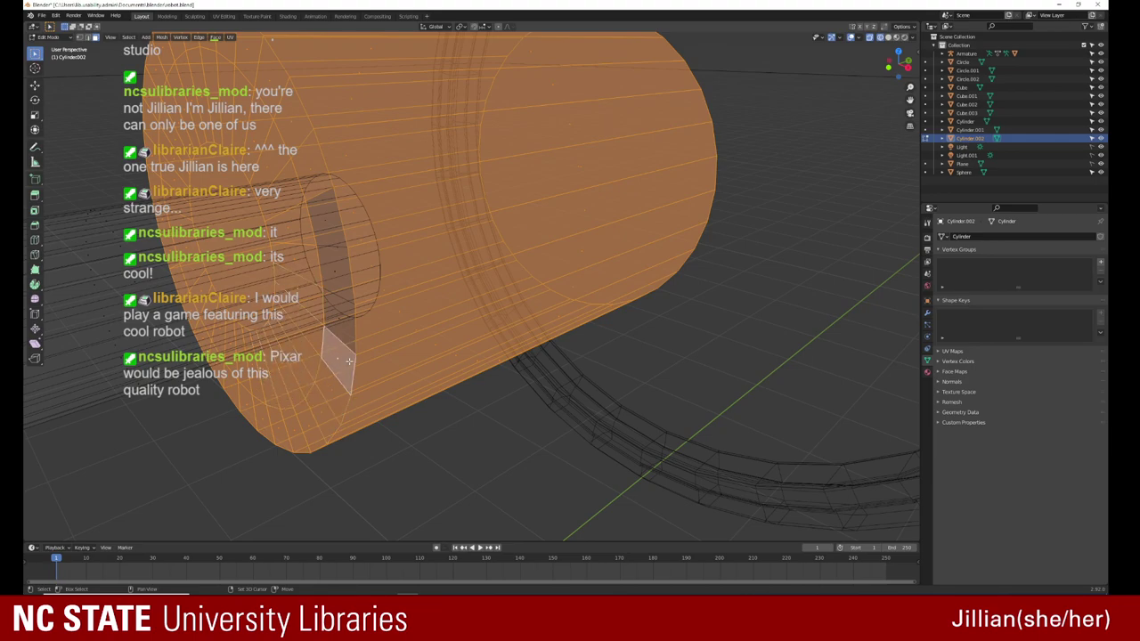
left_click(342, 307)
left_click(341, 272)
left_click(326, 263)
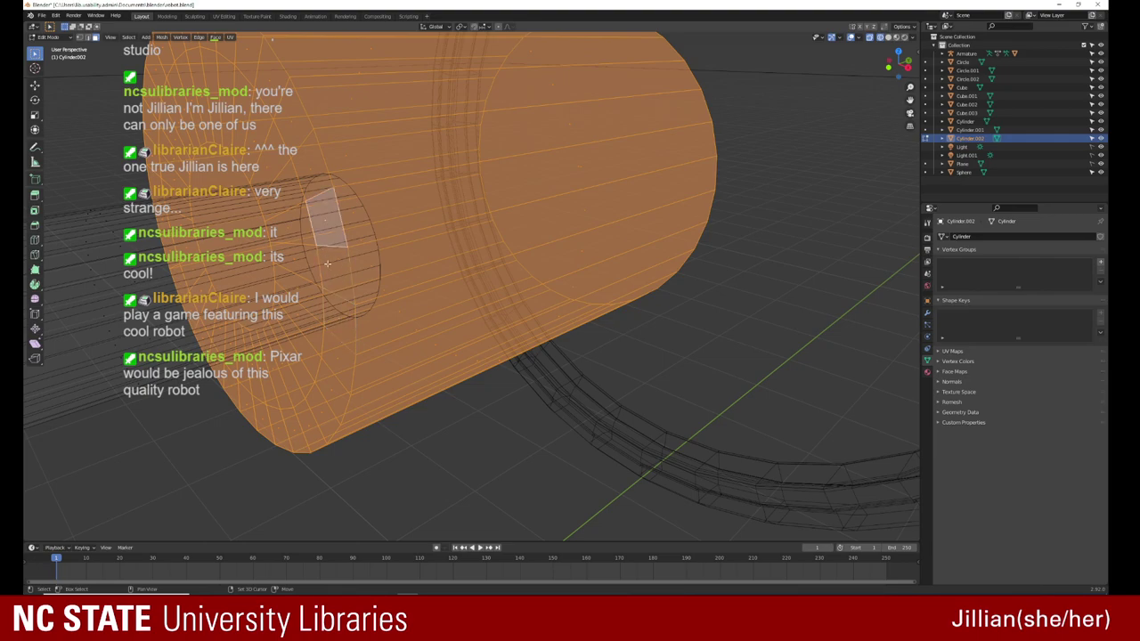
middle_click_drag(327, 263, 418, 267, "shift")
Step: Separate the selected hub faces into a new object and return to Object Mode
right_click(314, 274)
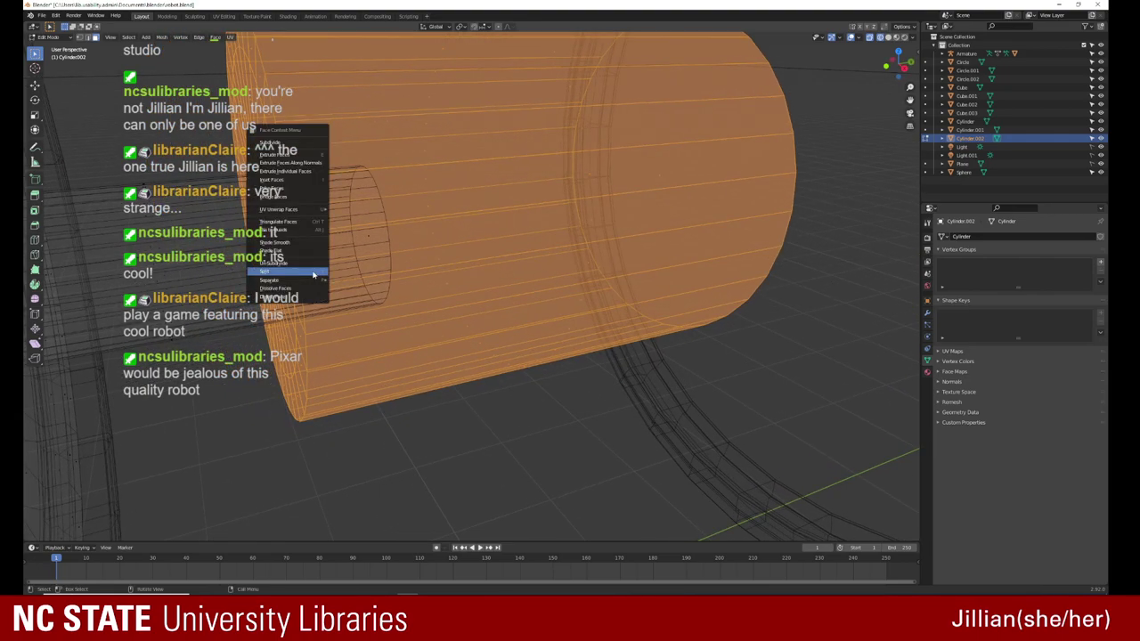
left_click(313, 272)
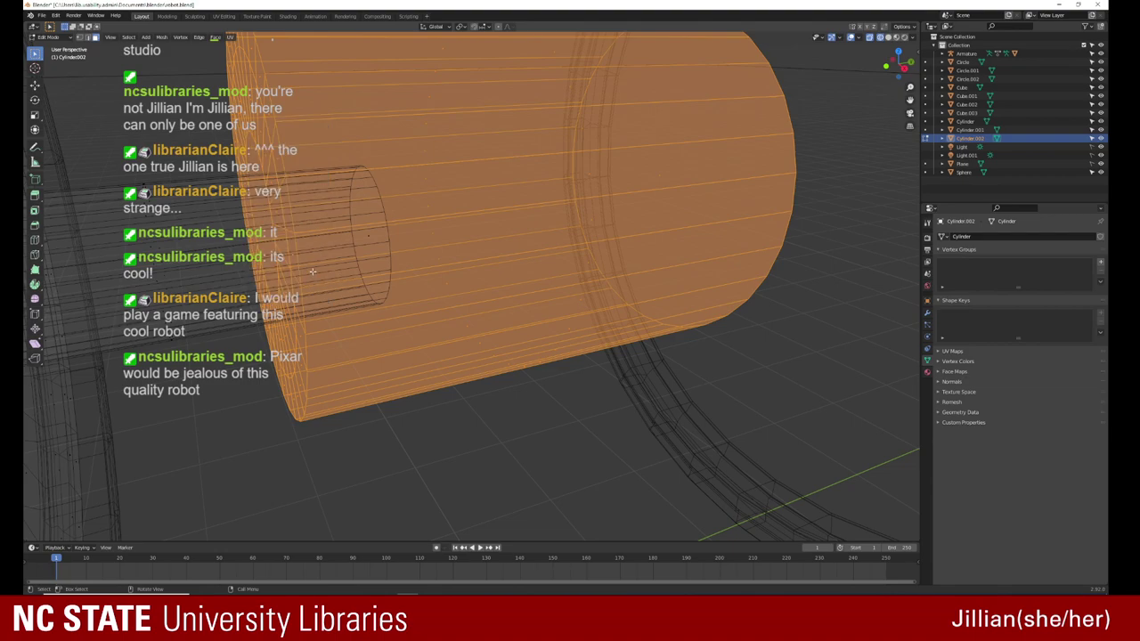
right_click(312, 271)
mouse_move(285, 279)
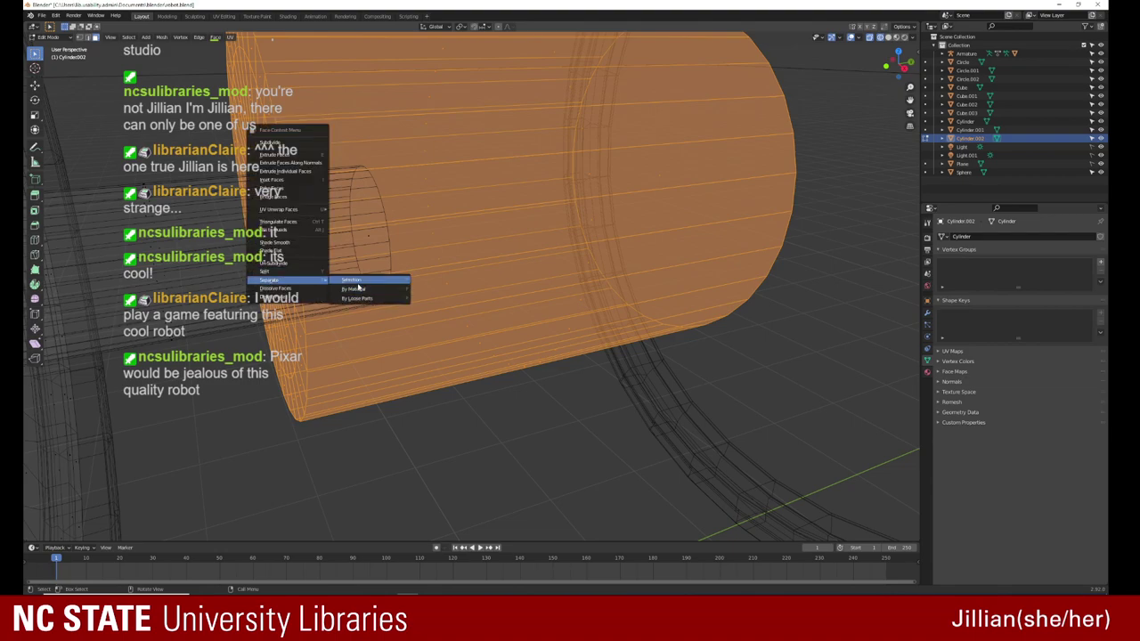
left_click(366, 281)
scroll(366, 279, "down", 2)
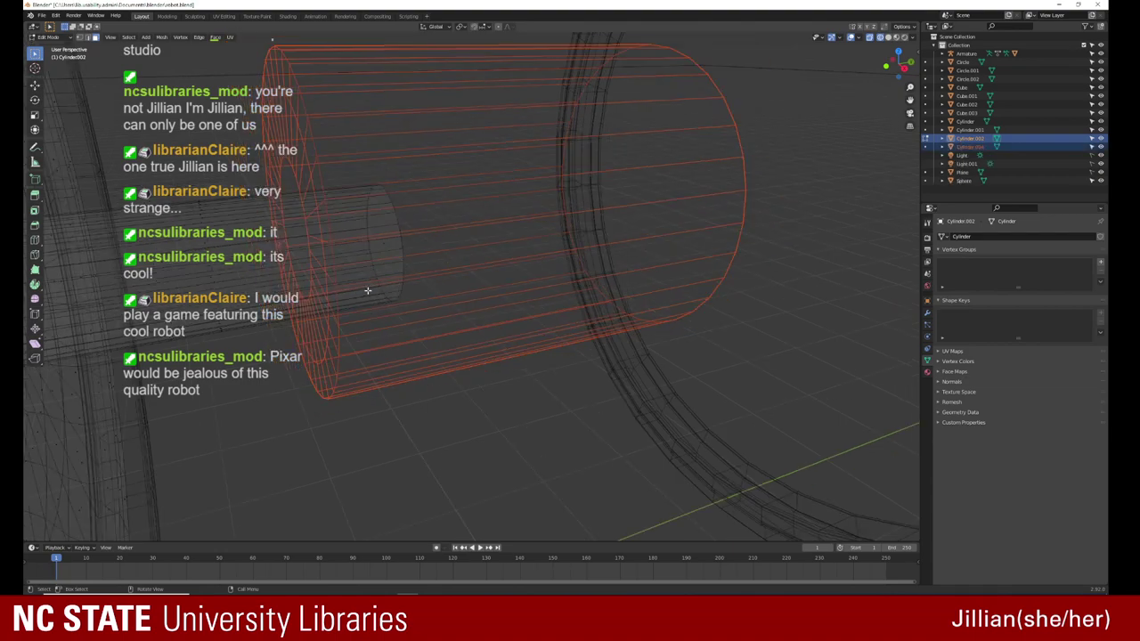
scroll(366, 284, "down", 2)
scroll(367, 290, "down", 2)
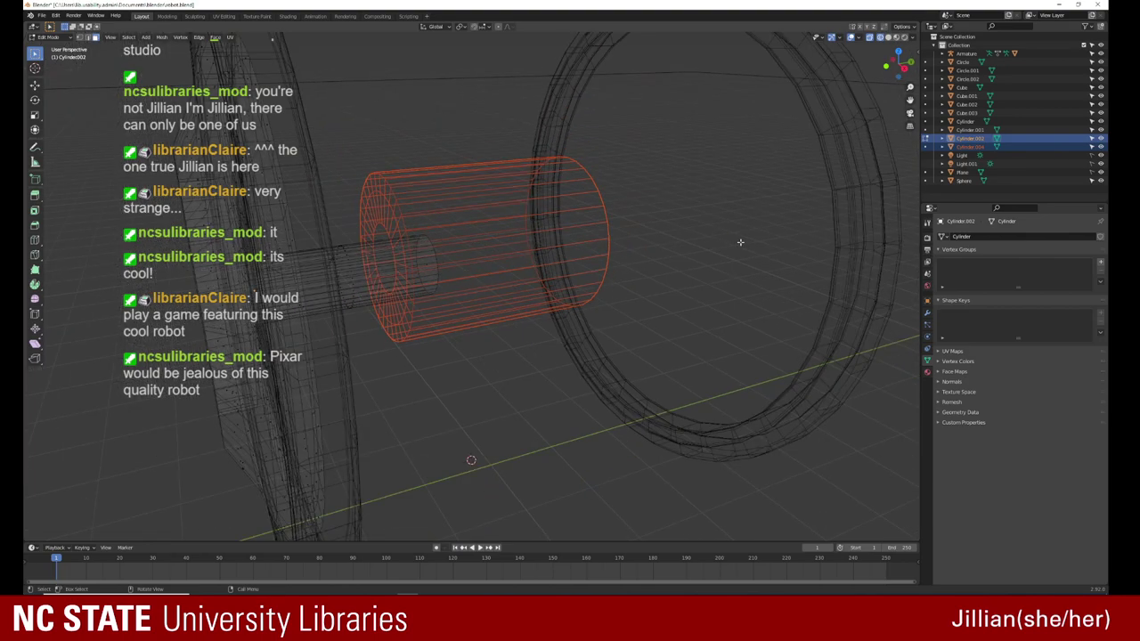
key("Tab")
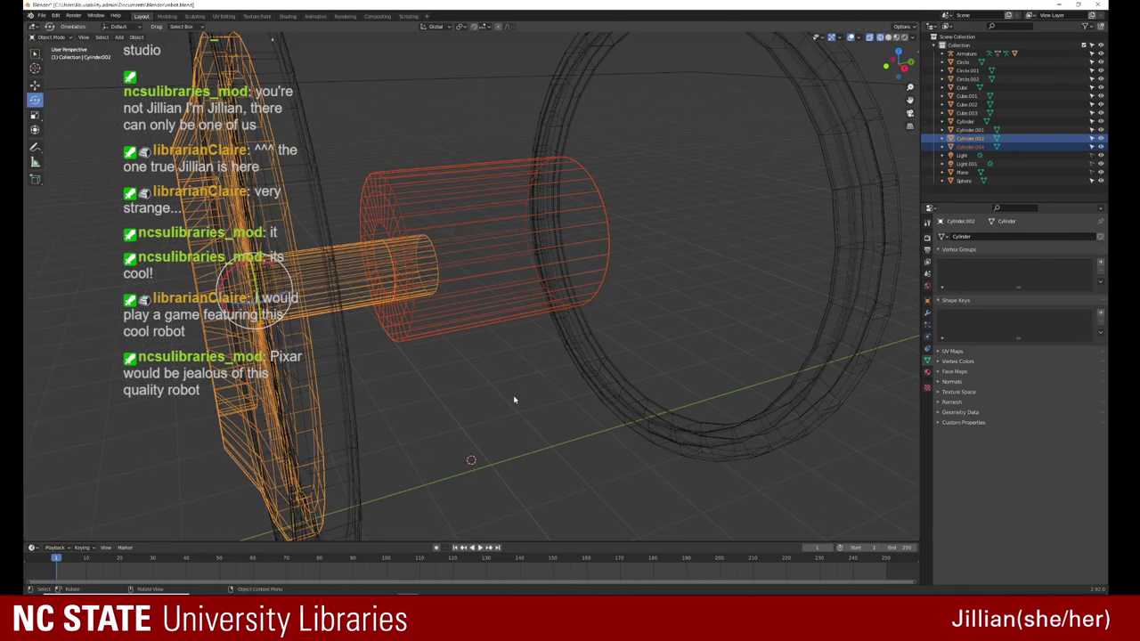
Step: Switch the viewport to Solid shading and select the hub cylinder
left_click(513, 400)
left_click(878, 37)
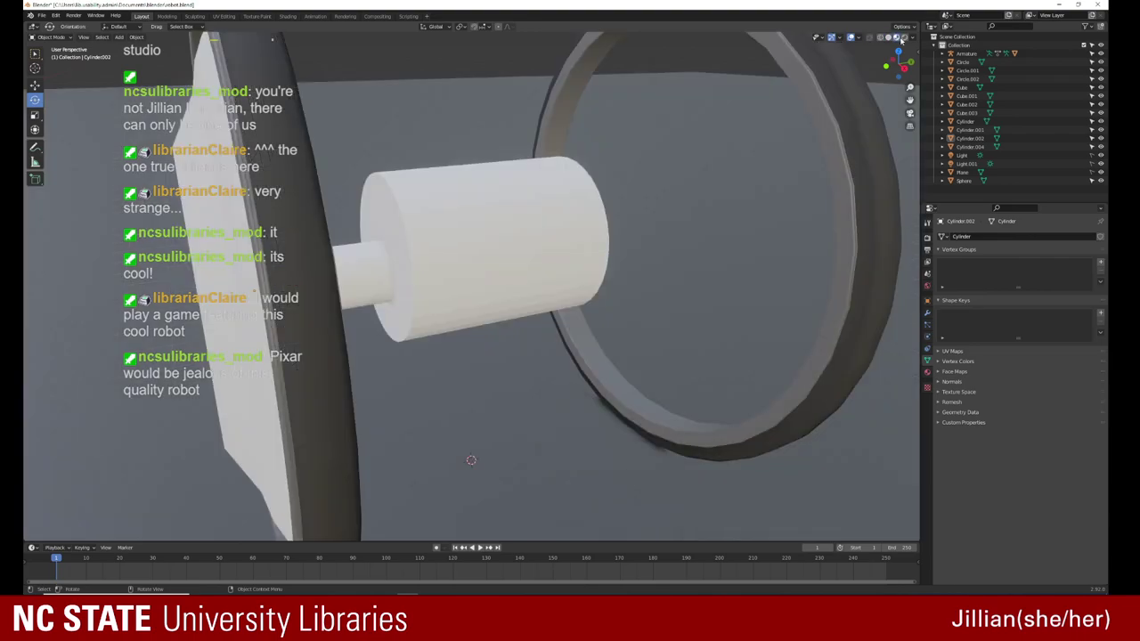
left_click(439, 256)
mouse_move(439, 256)
middle_mouse_down()
mouse_move(436, 271)
mouse_move(427, 251)
middle_mouse_up()
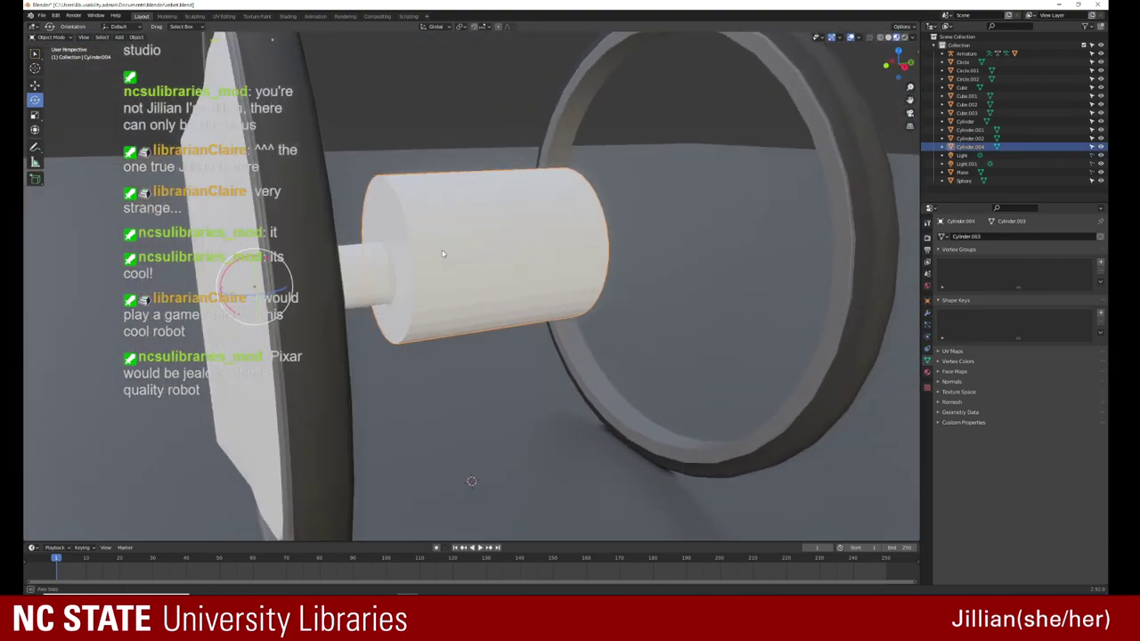
Step: Lower the hub 0.13091 m along Z in the right side view, then enter Edit Mode
key("shift+space")
key("g")
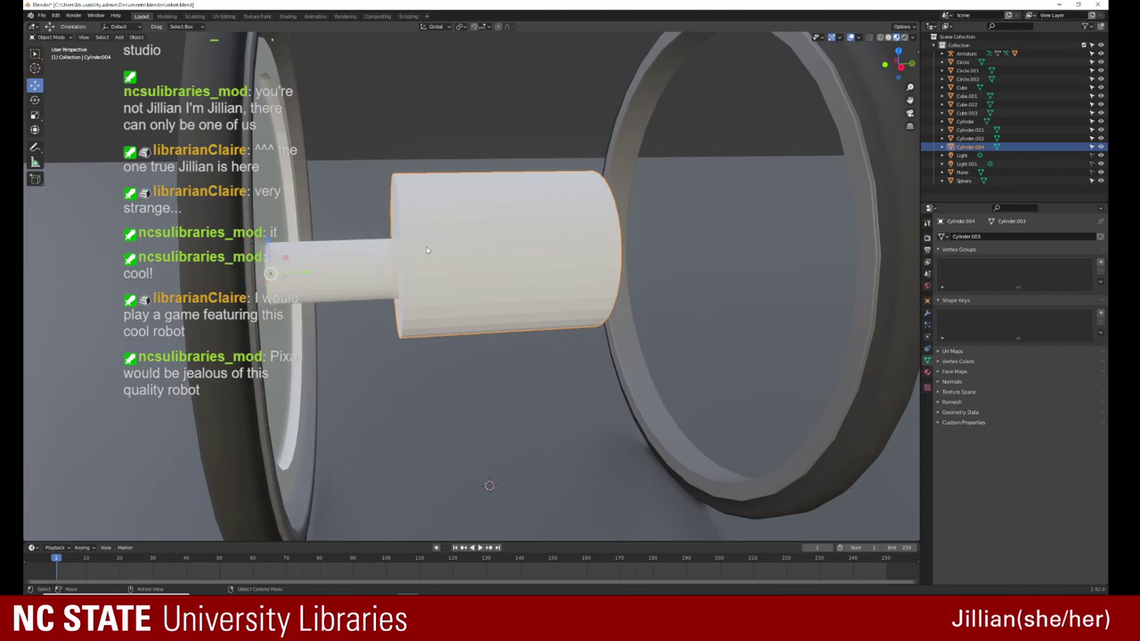
key("KP_3")
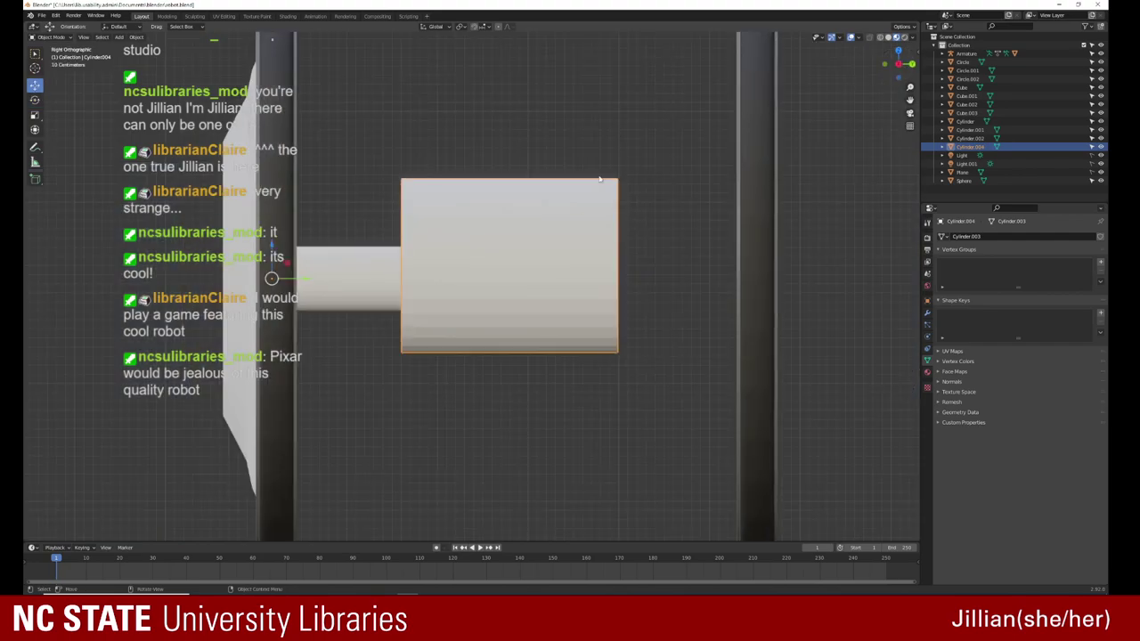
key("g")
key("z")
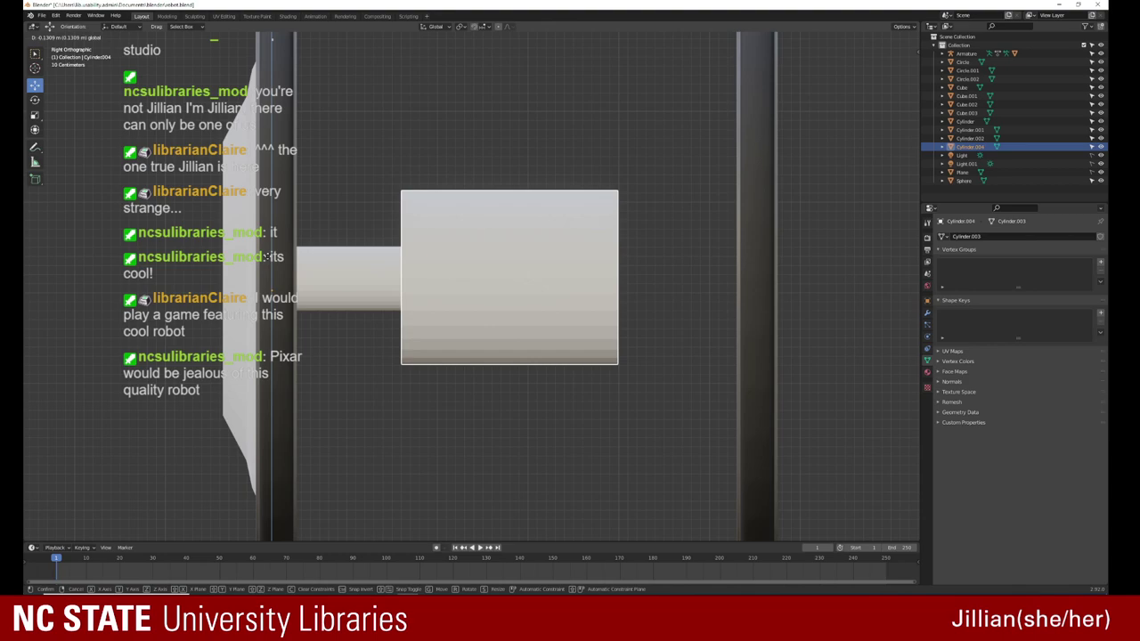
left_click(265, 257)
middle_click_drag(354, 261, 434, 274)
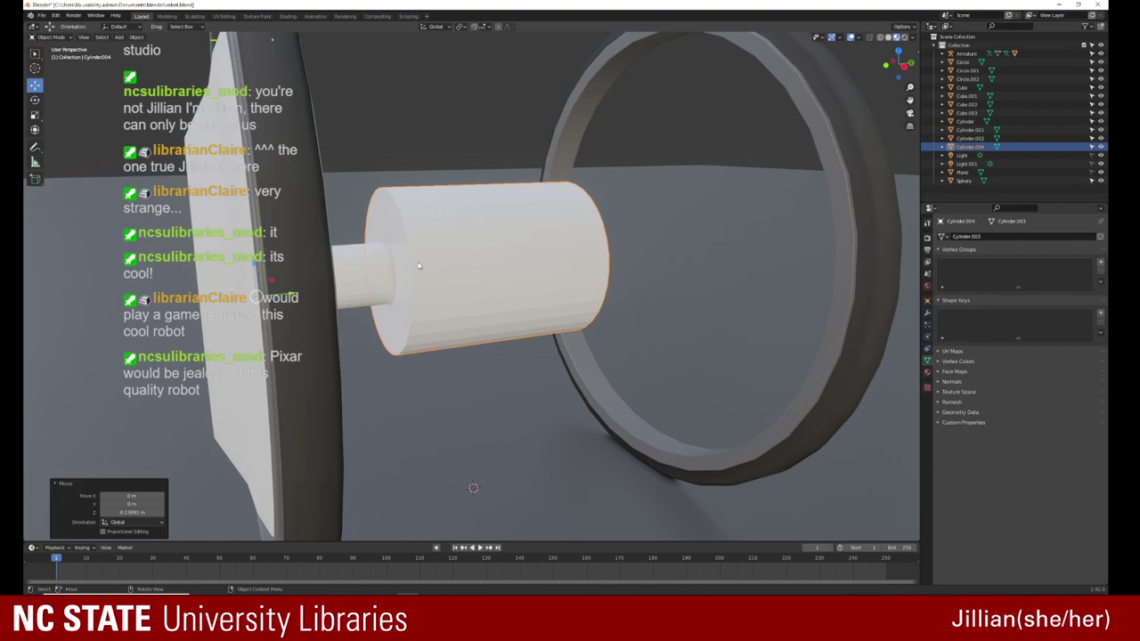
key("Tab")
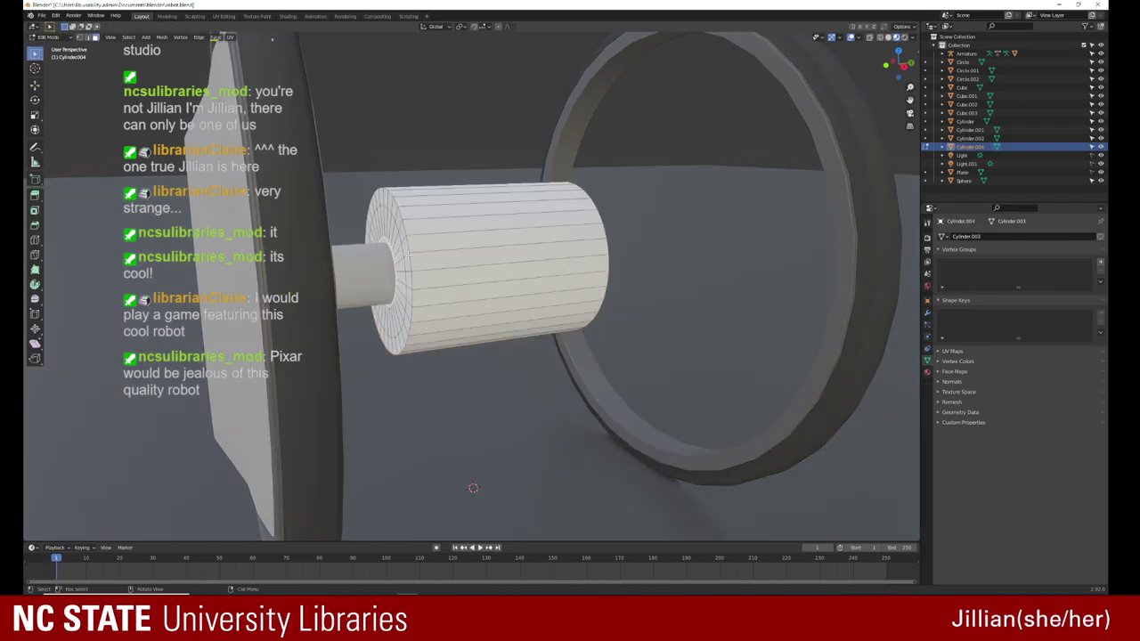
Step: Extrude the hub faces -0.23179 m along their normals, centring it between both wheels
key("e")
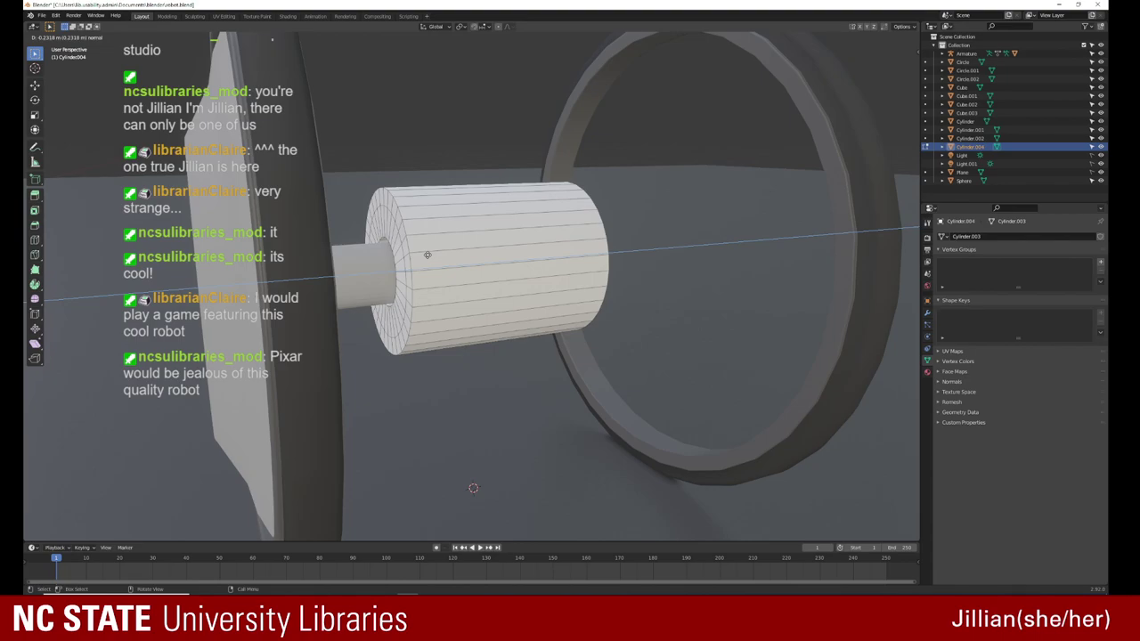
left_click(426, 254)
mouse_move(427, 255)
middle_mouse_down()
mouse_move(472, 267)
mouse_move(392, 268)
mouse_move(391, 280)
mouse_move(404, 251)
mouse_move(403, 290)
mouse_move(365, 268)
mouse_move(380, 285)
middle_mouse_up()
scroll(480, 280, "up", 5)
scroll(480, 280, "down", 5)
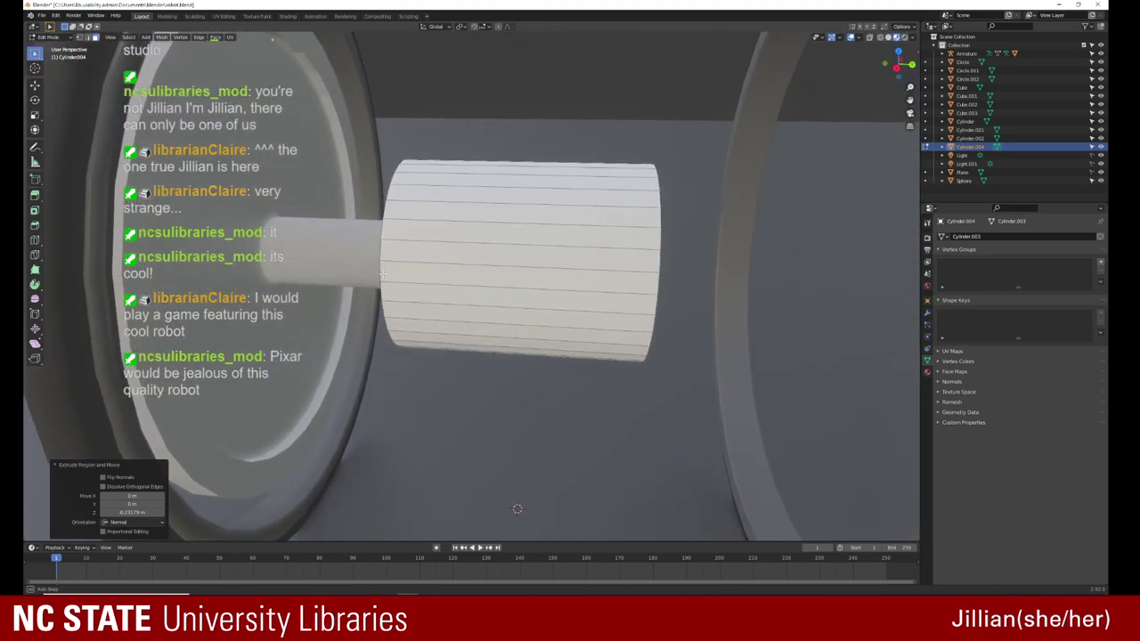
mouse_move(383, 278)
middle_mouse_down()
mouse_move(380, 264)
mouse_move(402, 259)
middle_mouse_up()
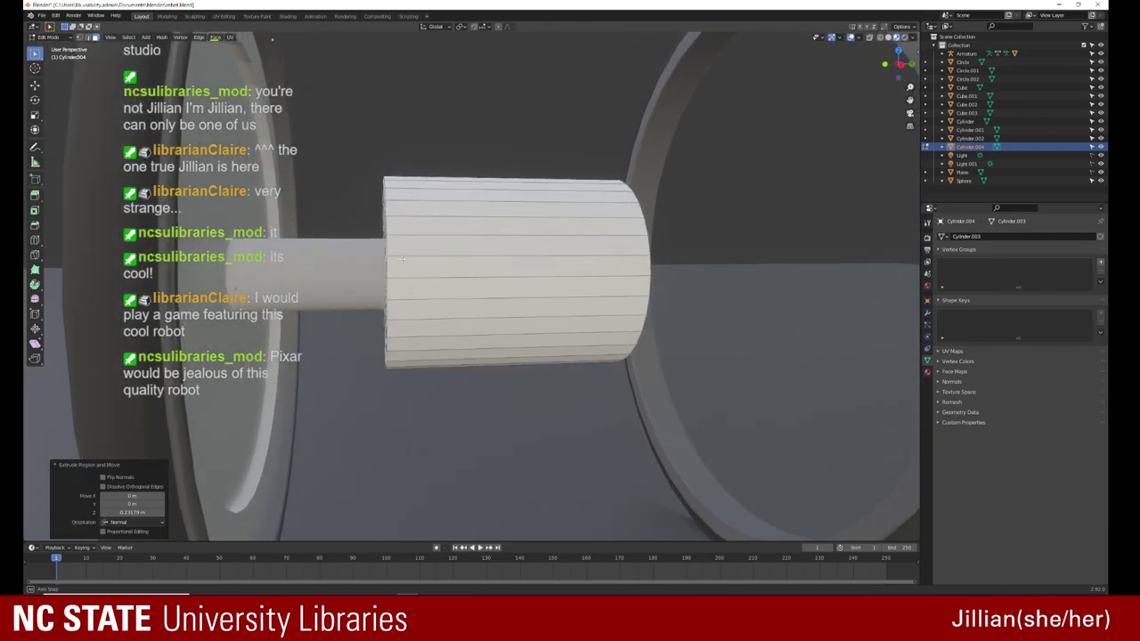
scroll(410, 261, "down", 3)
scroll(427, 264, "down", 2)
scroll(445, 267, "down", 1)
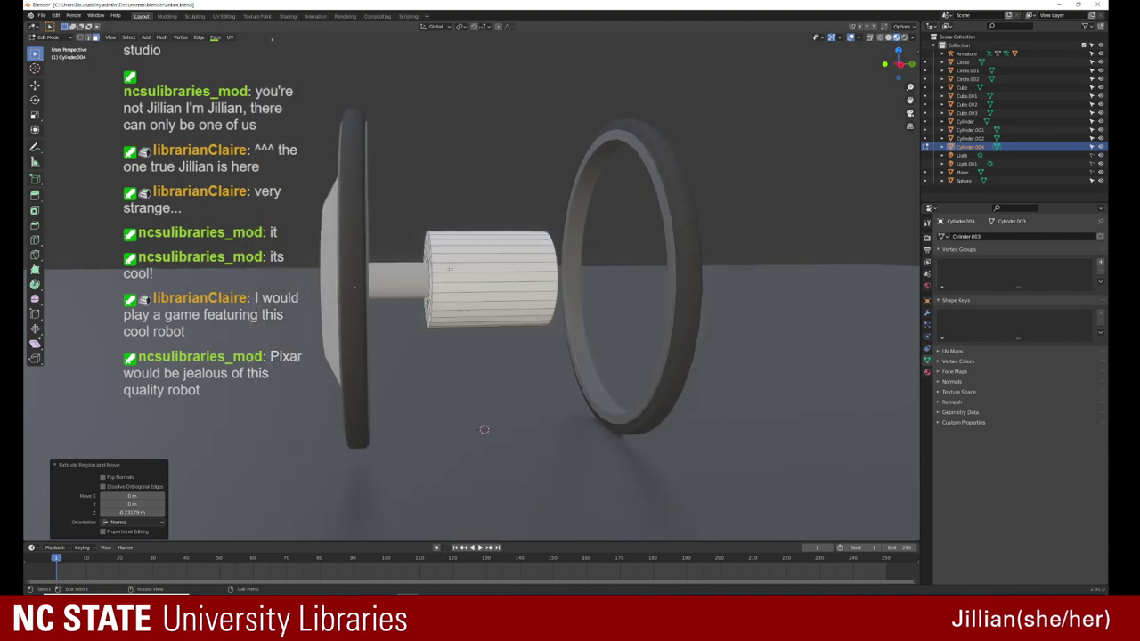
mouse_move(449, 269)
middle_mouse_down()
mouse_move(440, 296)
mouse_move(454, 256)
middle_mouse_up()
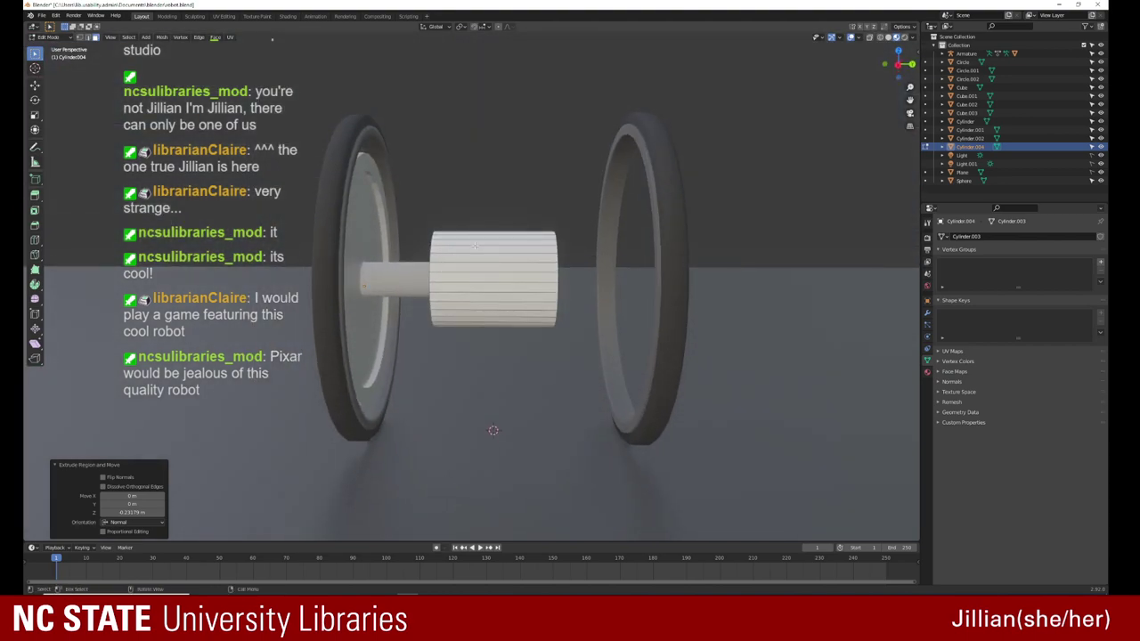
Step: Add an edge loop around the hub, slid toward its right end
key("shift+space")
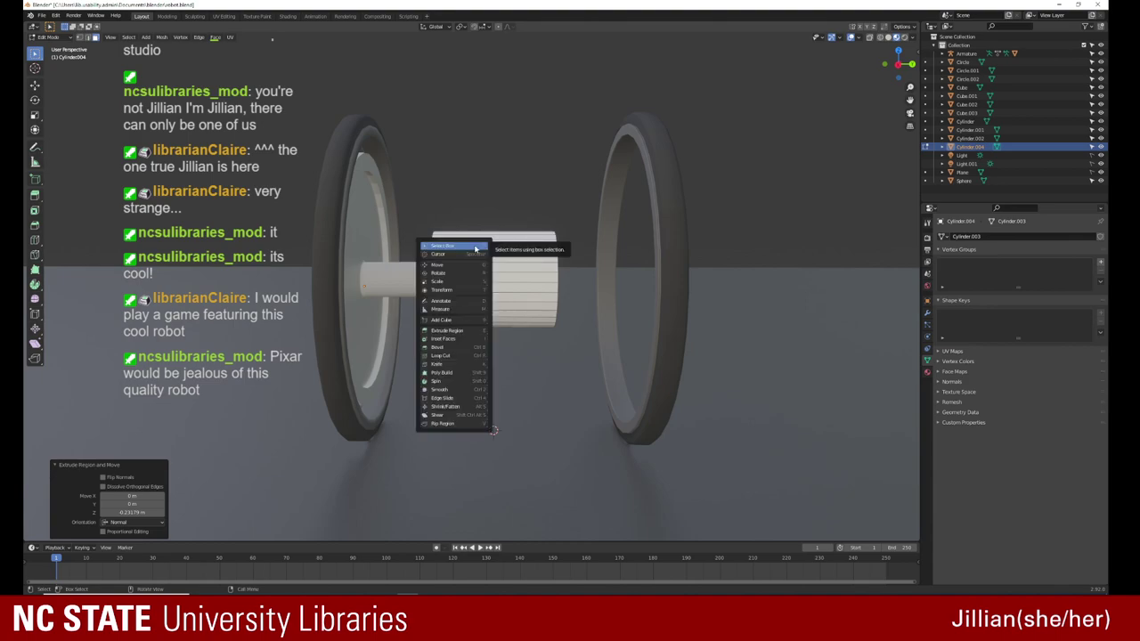
key("ctrl+r")
left_click(475, 244)
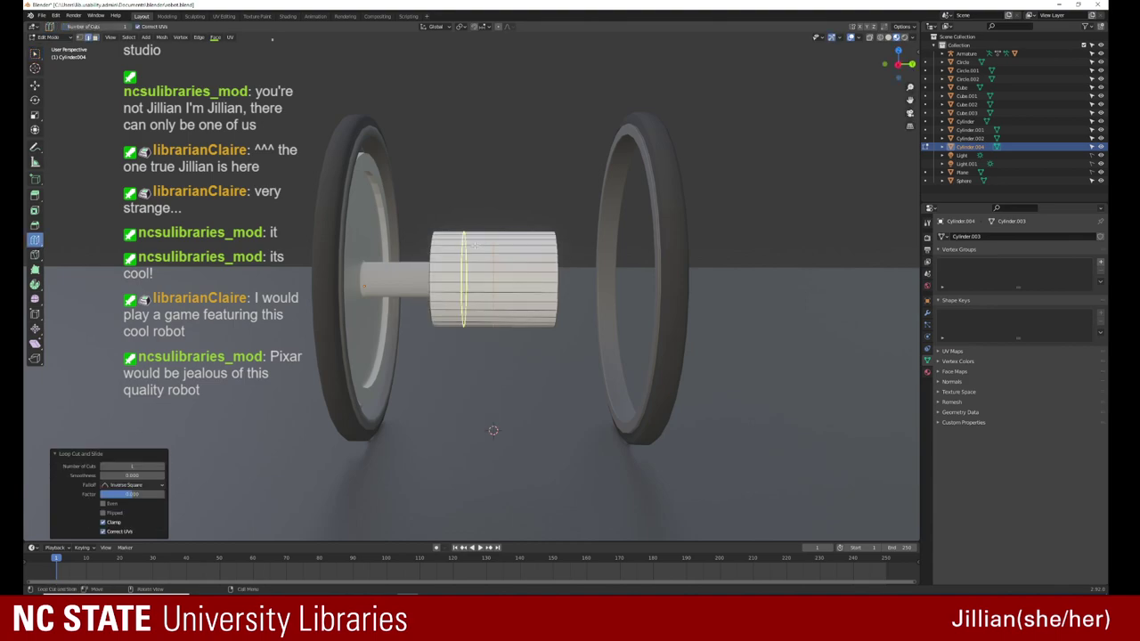
left_click_drag(474, 244, 497, 314)
left_click(497, 314)
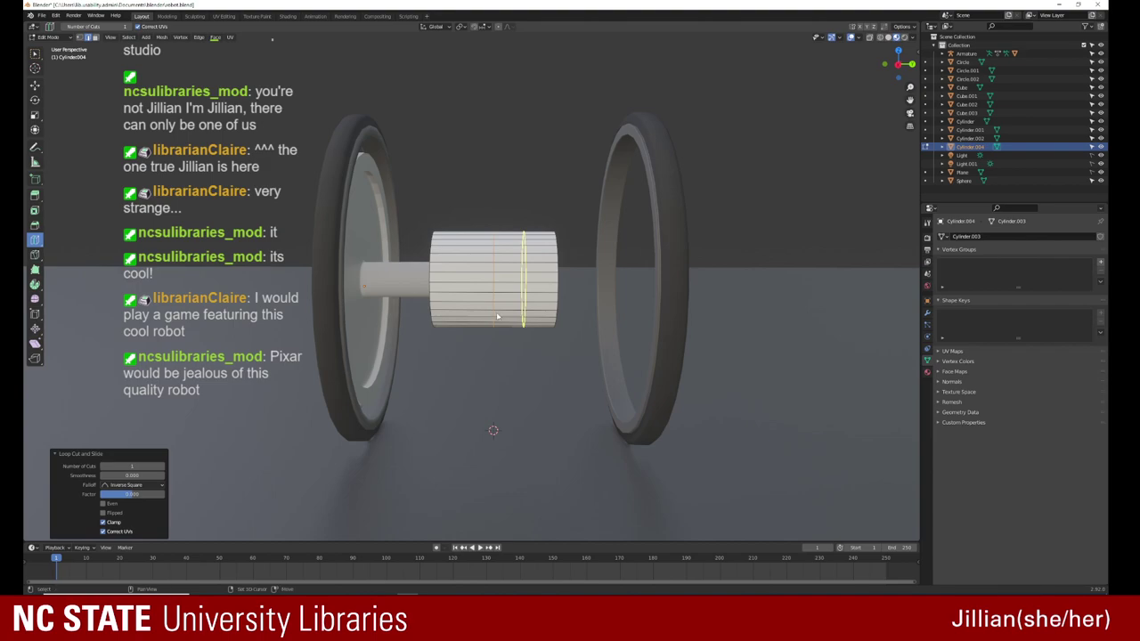
Step: Delete the hub faces beyond the new loop in wireframe, then reselect the hub in Object Mode
left_click(880, 37)
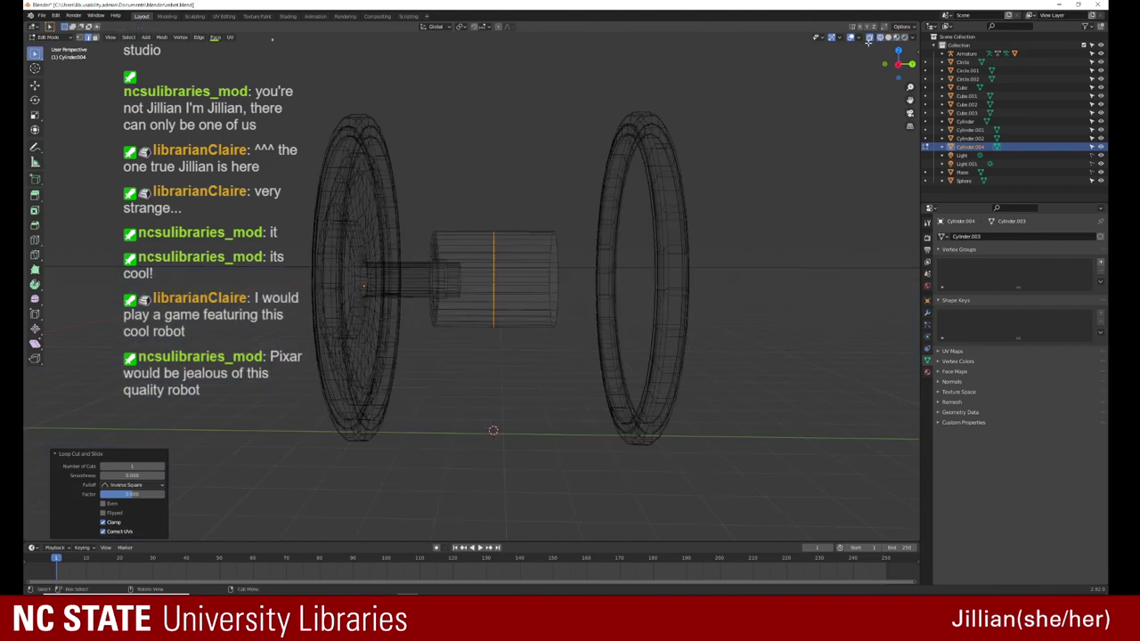
mouse_move(531, 201)
left_mouse_down()
mouse_move(550, 381)
mouse_move(565, 392)
left_mouse_up()
left_click_drag(516, 197, 563, 359)
key("1")
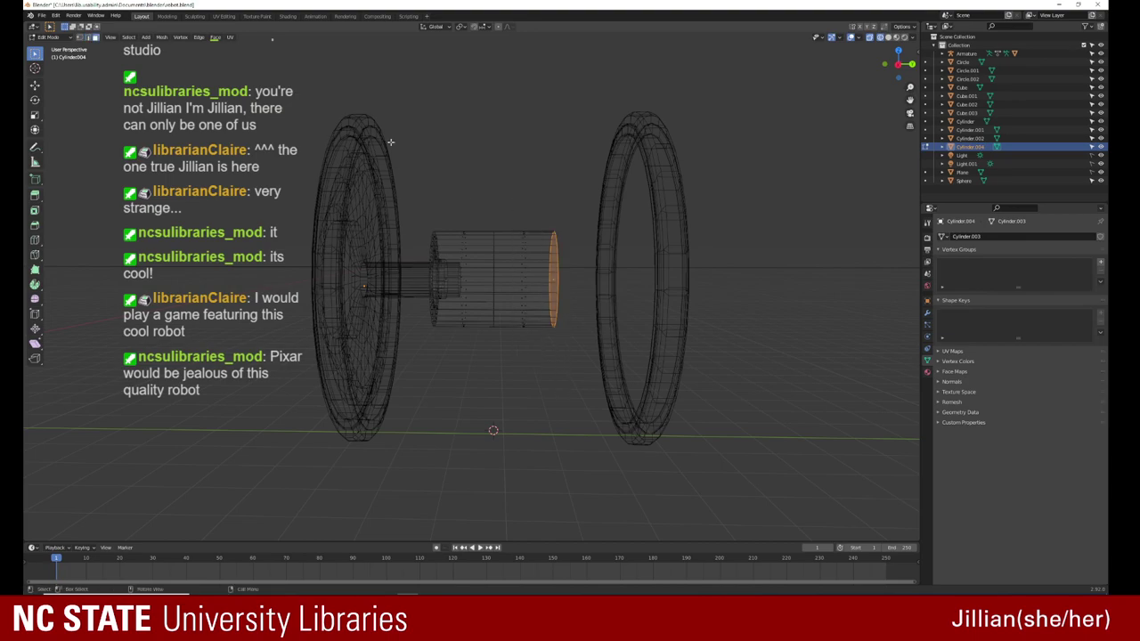
left_click_drag(516, 205, 565, 360)
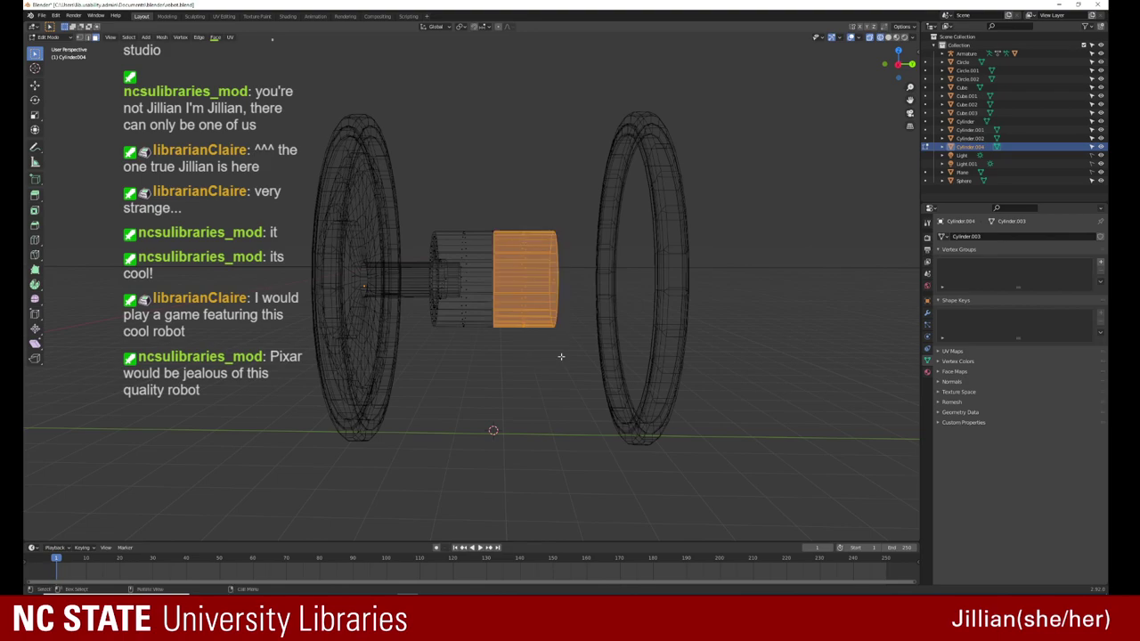
key("x")
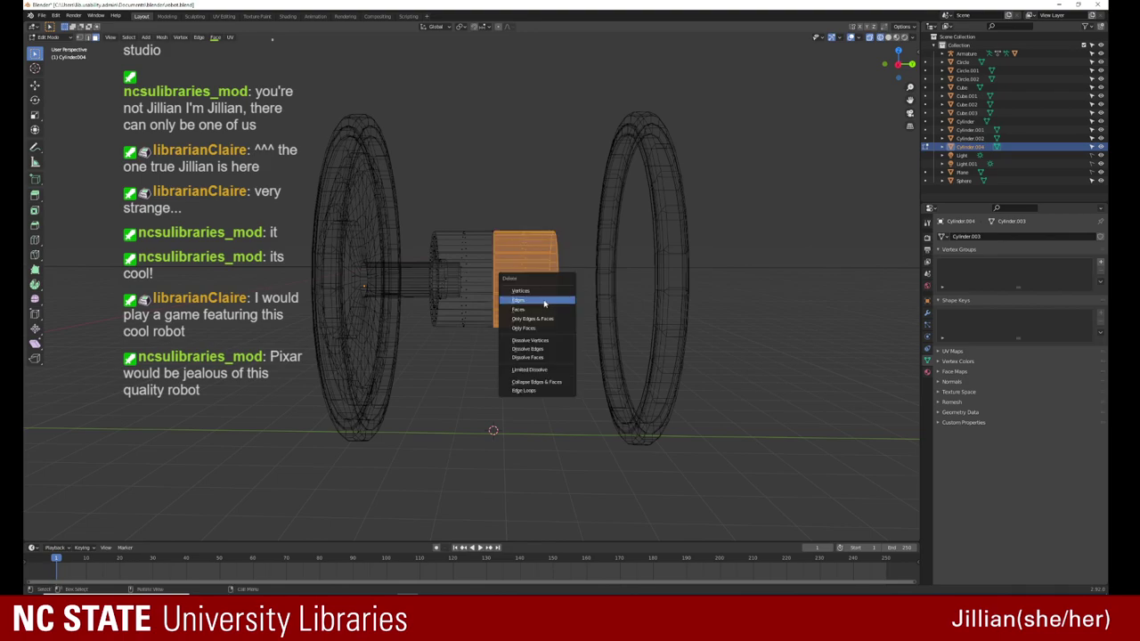
left_click(539, 309)
scroll(486, 274, "up", 2)
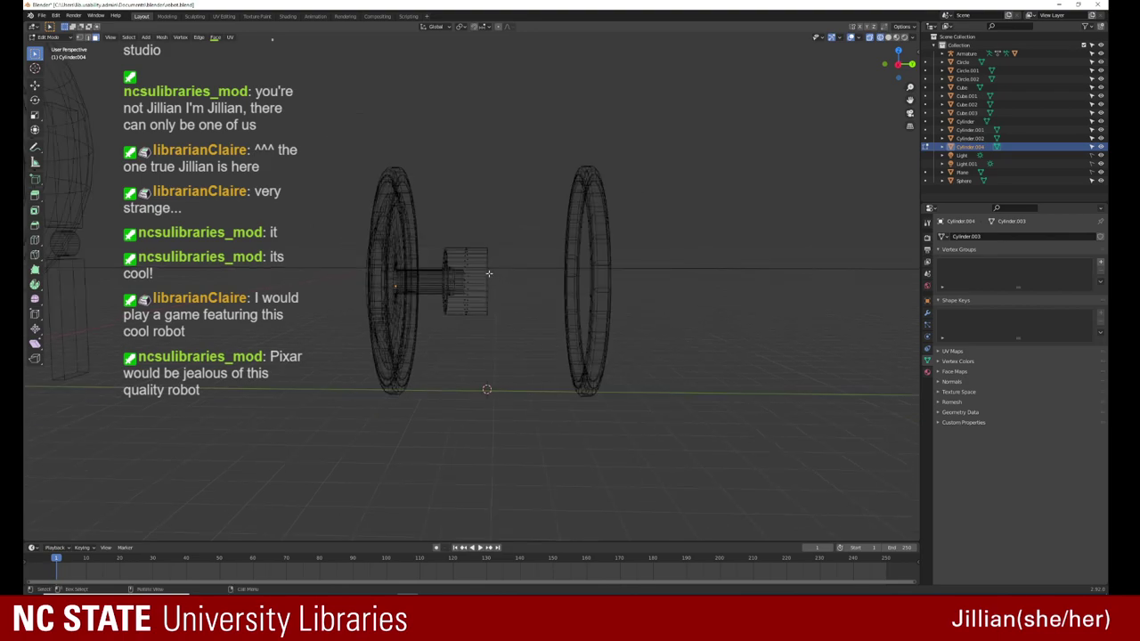
scroll(485, 273, "up", 3)
key("Tab")
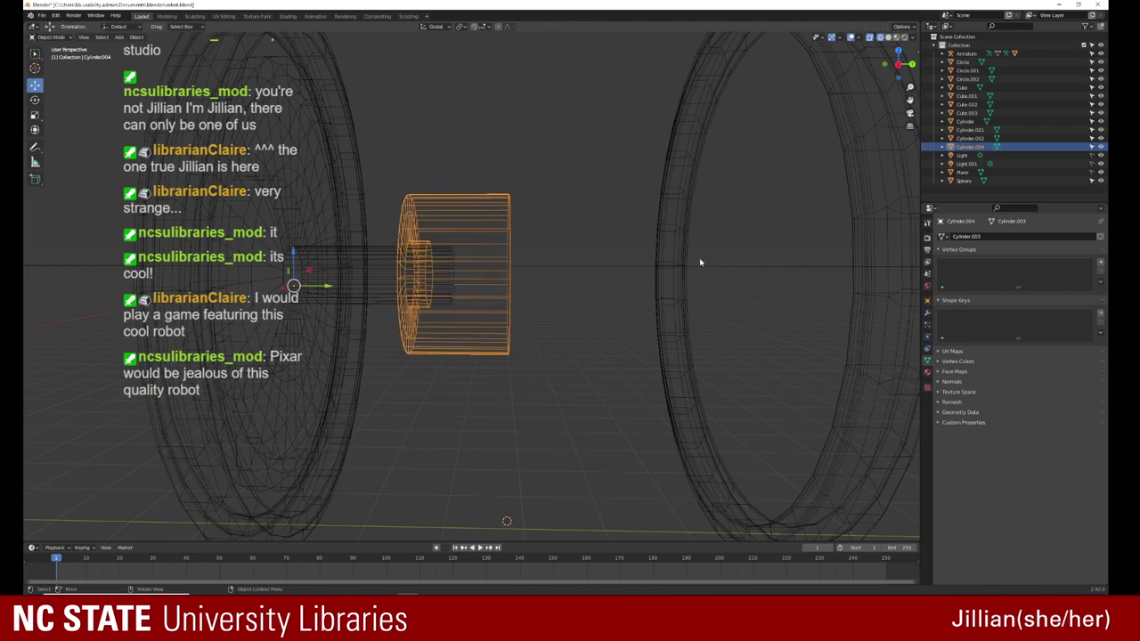
left_click(628, 238)
left_click(492, 238)
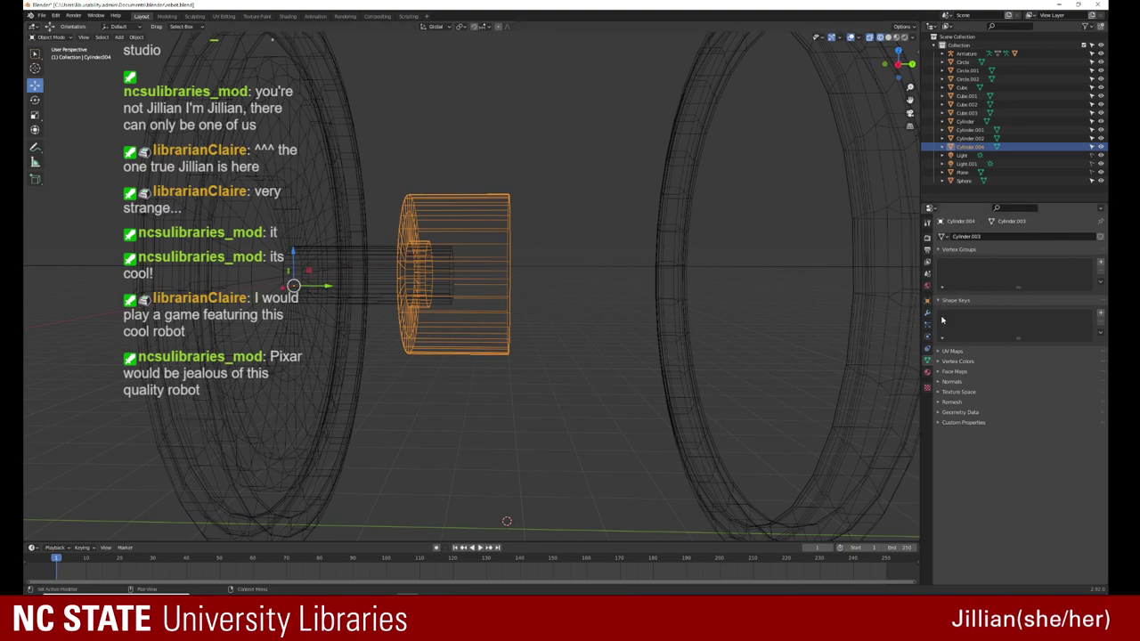
Step: Apply All Transforms to the hub cylinder Cylinder.004
right_click(500, 242)
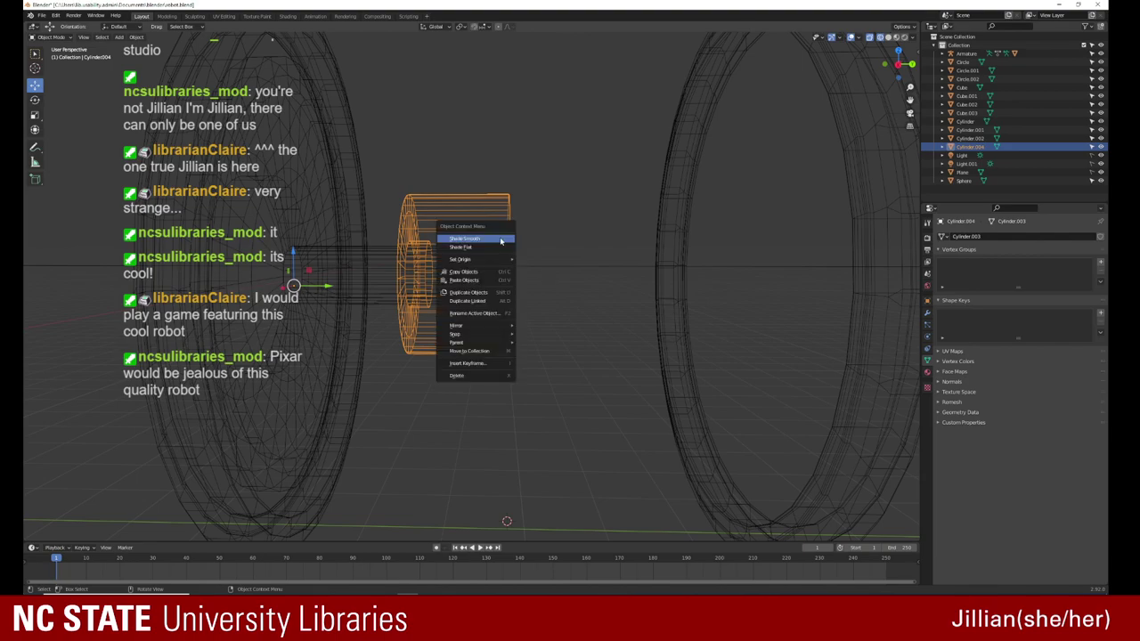
left_click(501, 241)
left_click(526, 191)
left_click(470, 254)
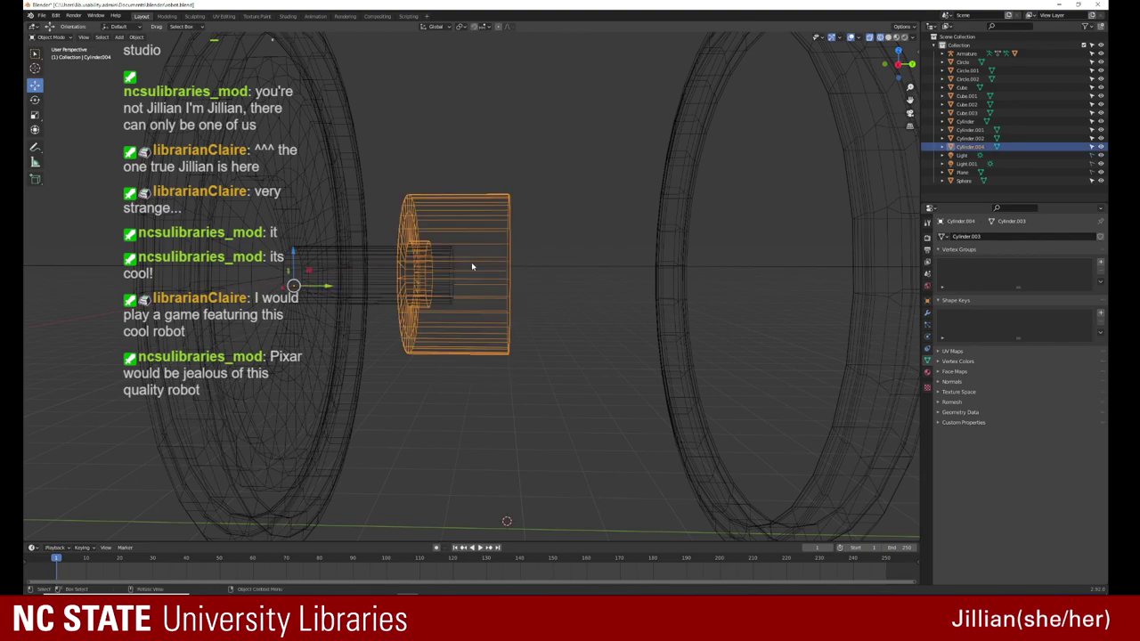
key("ctrl+a")
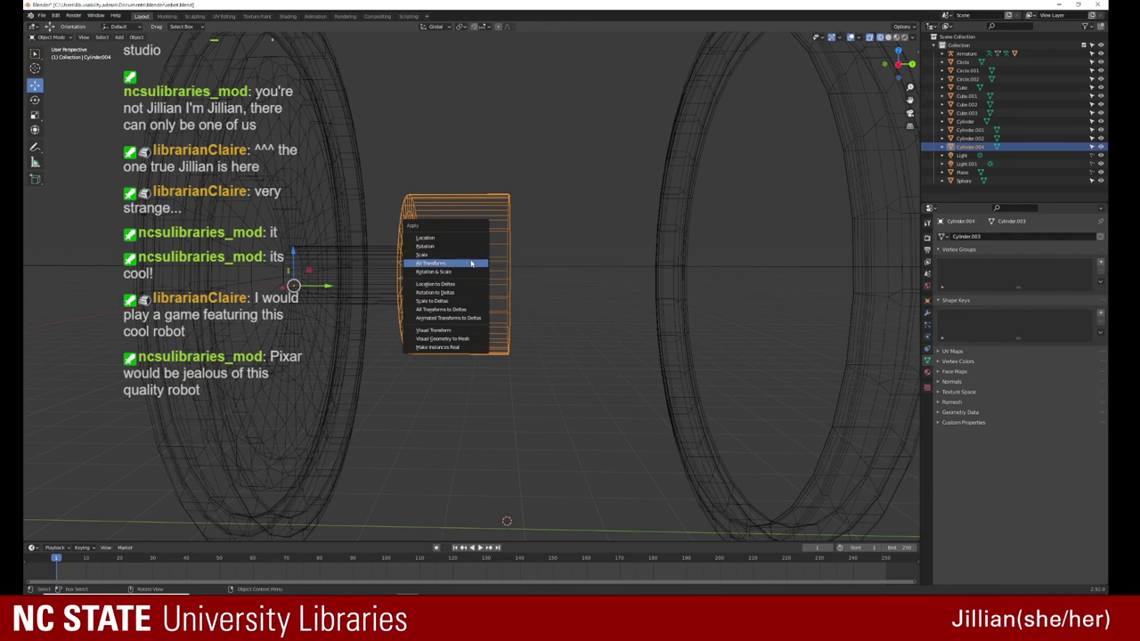
left_click(471, 263)
Step: Zoom around the hub, undo one action, and reselect the hub cylinder
left_click(553, 280)
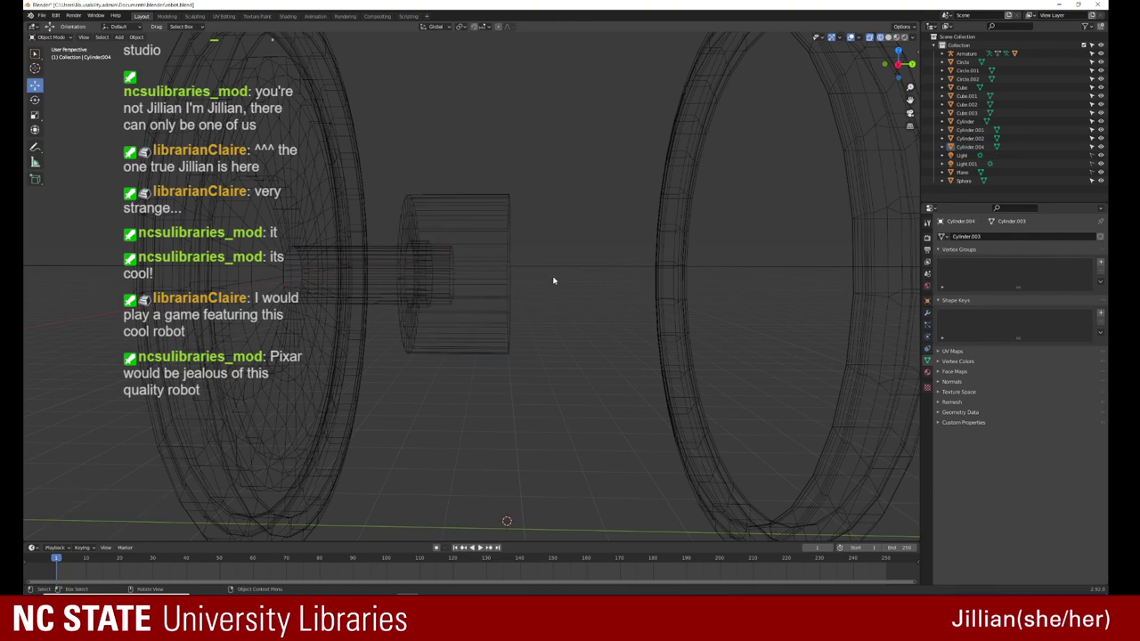
scroll(553, 281, "down", 4)
left_click(484, 271)
middle_click_drag(484, 272, 499, 276)
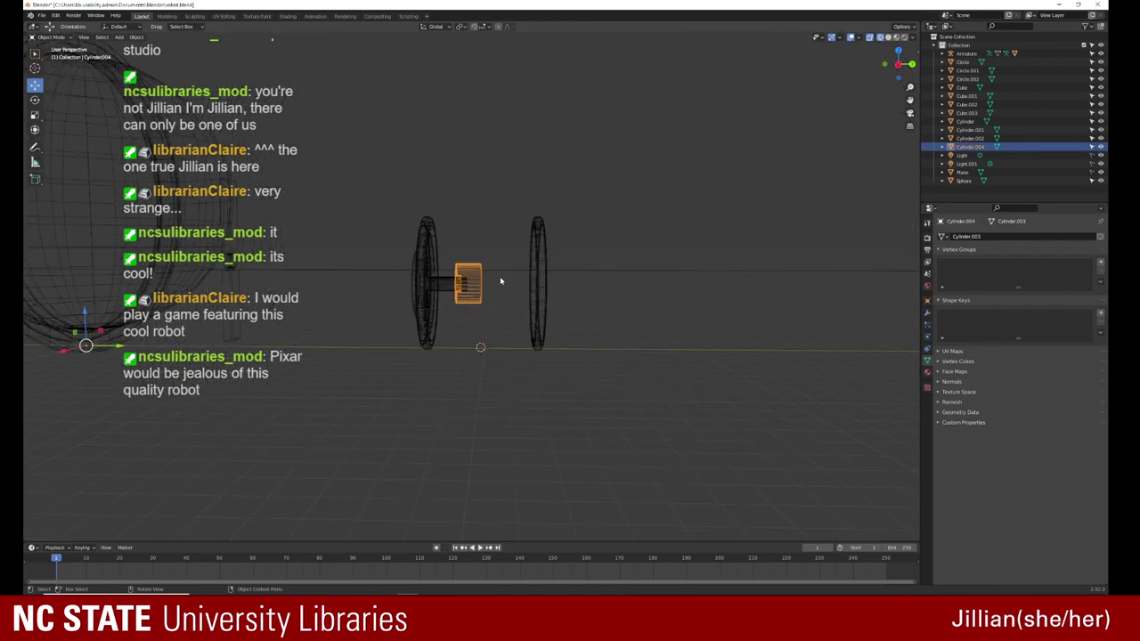
scroll(499, 276, "up", 2)
scroll(500, 280, "up", 2)
scroll(499, 280, "up", 2)
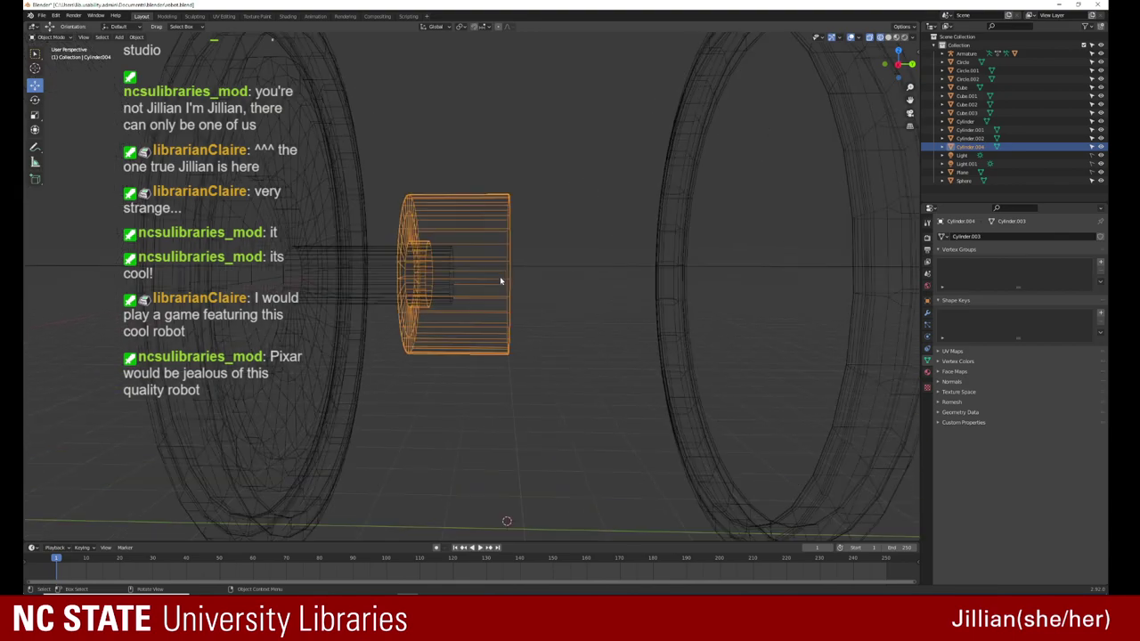
scroll(499, 280, "up", 1)
scroll(499, 280, "down", 5)
scroll(499, 280, "down", 3)
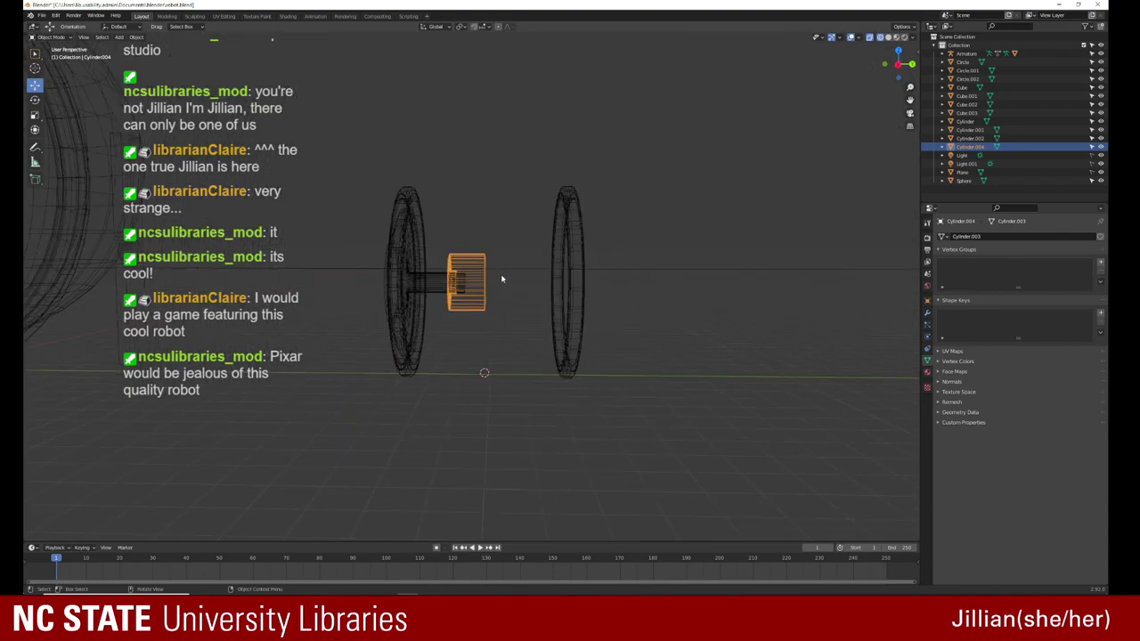
key("ctrl+z")
scroll(502, 279, "down", 1)
scroll(501, 278, "down", 1)
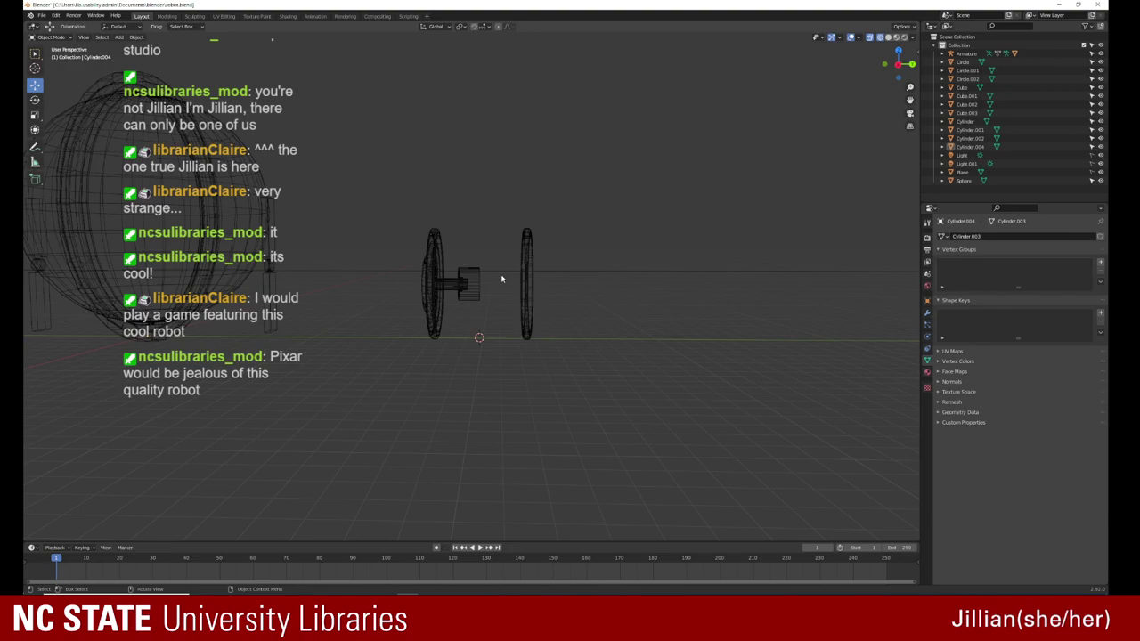
scroll(501, 279, "down", 2)
scroll(501, 279, "down", 2)
scroll(501, 278, "down", 1)
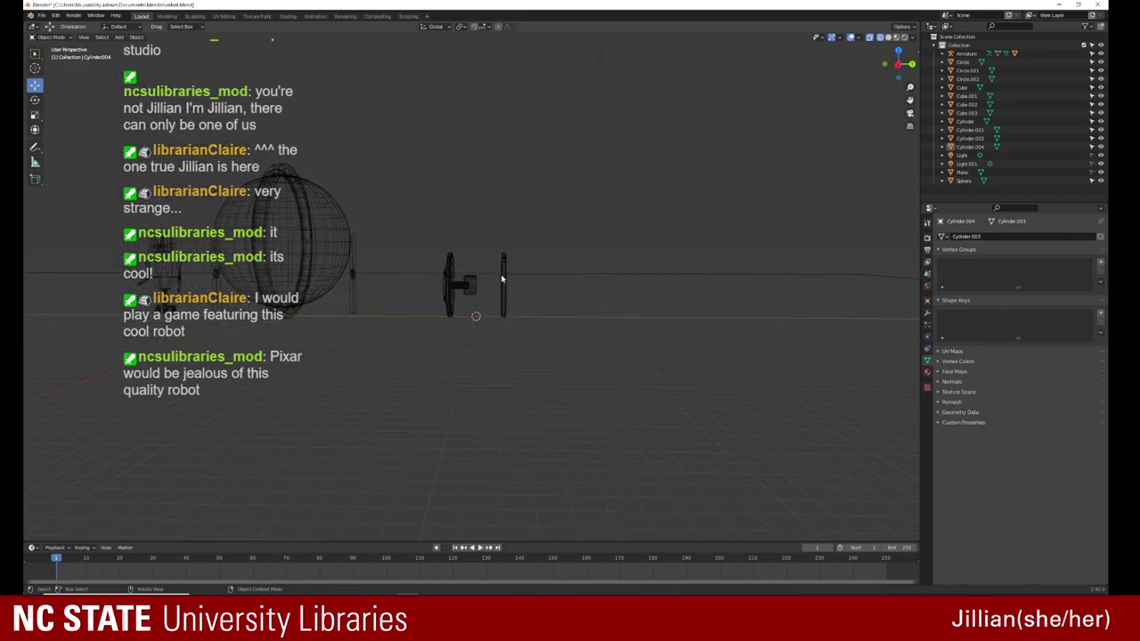
scroll(501, 278, "up", 2)
scroll(501, 279, "up", 2)
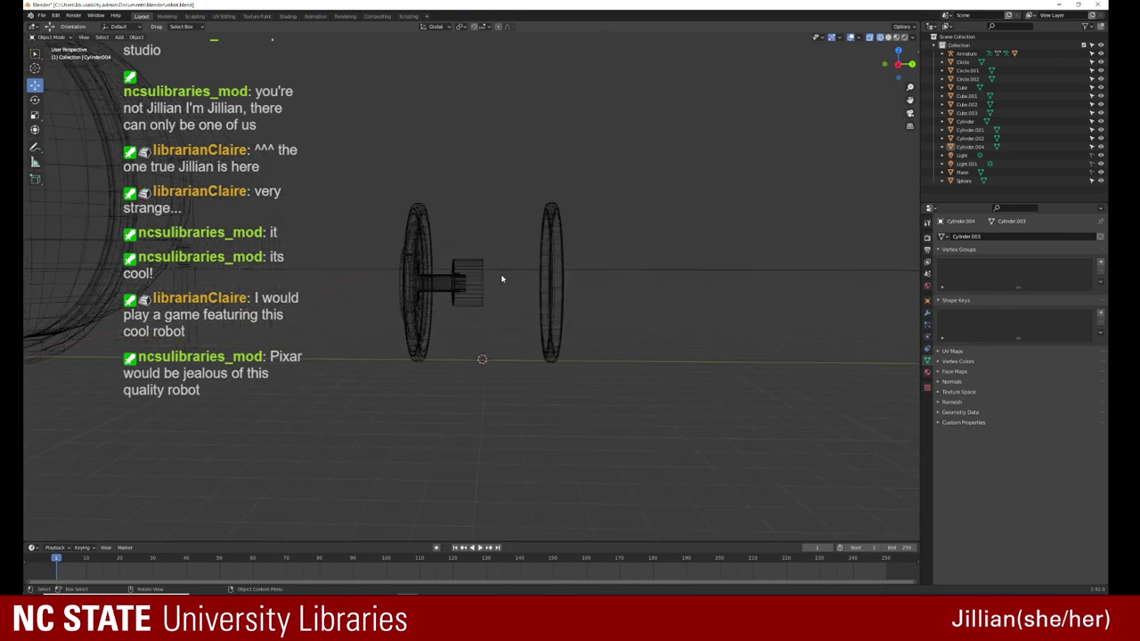
scroll(499, 276, "up", 2)
left_click(488, 273)
scroll(487, 269, "up", 2)
Step: Show the hub's Modifier Properties and open the Add Modifier list
scroll(488, 270, "up", 1)
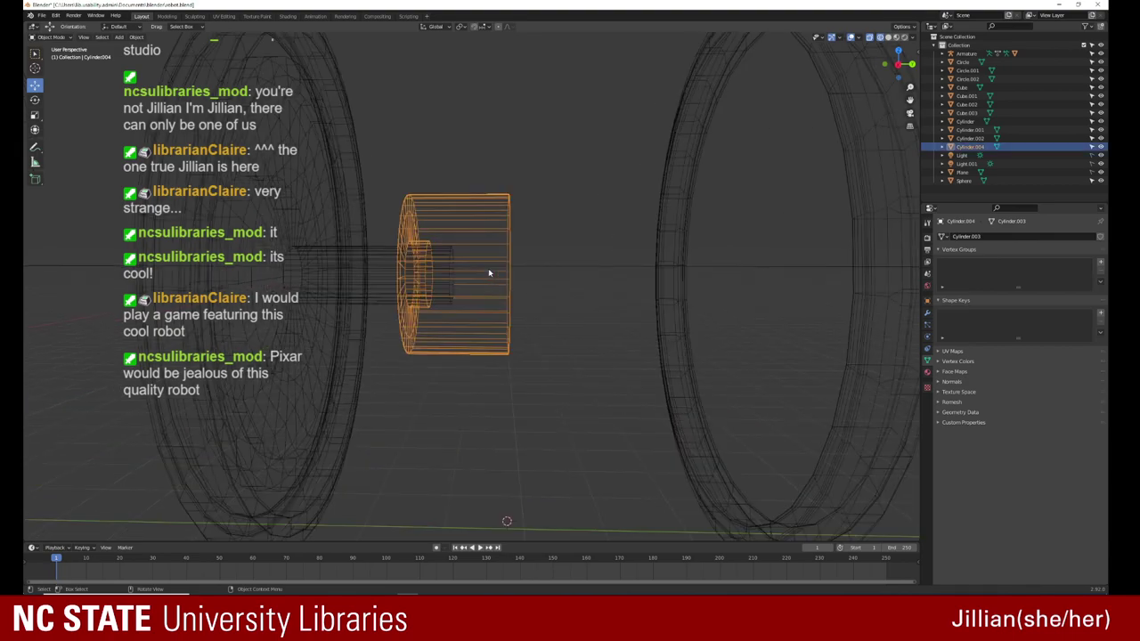
scroll(488, 270, "up", 2)
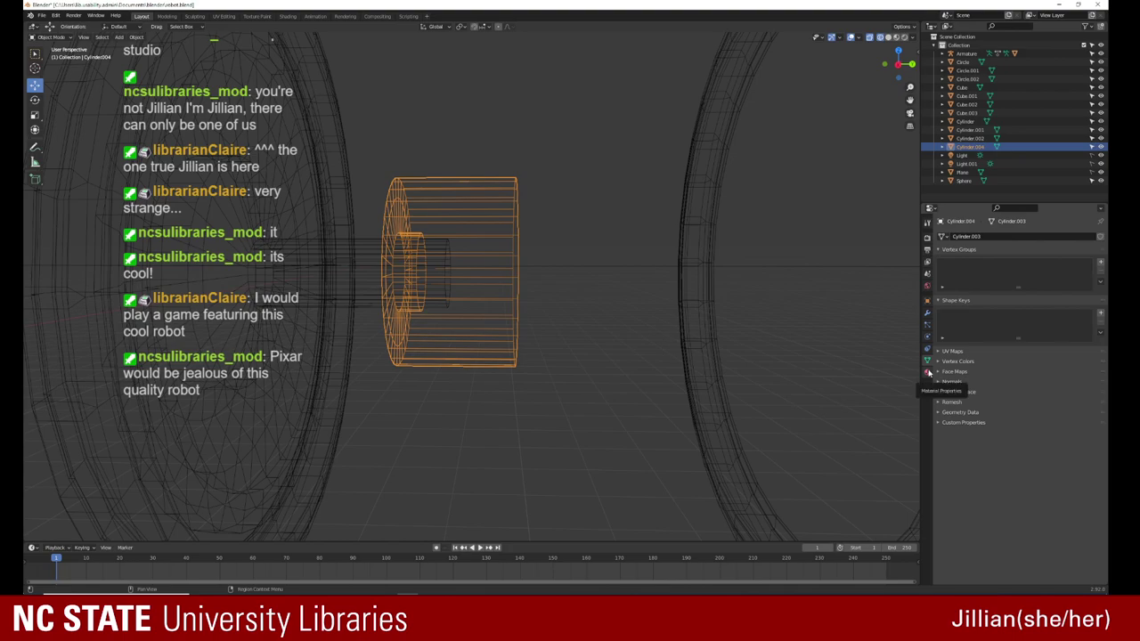
left_click(927, 312)
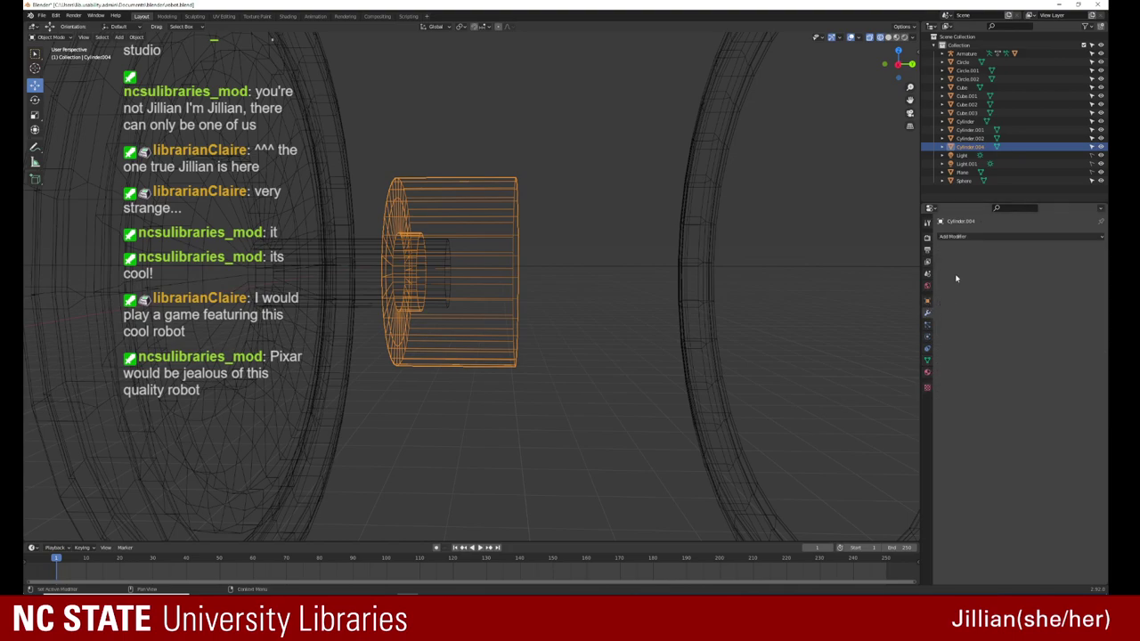
left_click(966, 237)
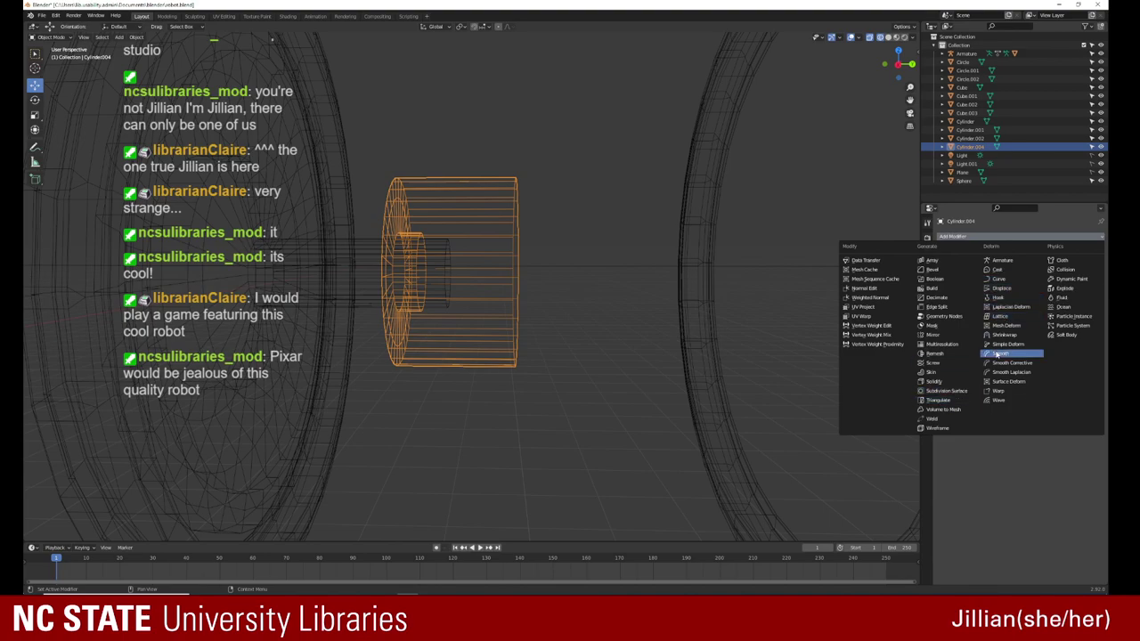
Step: Add a Mirror modifier to the hub and toggle its axes, ending with X only
left_click(931, 335)
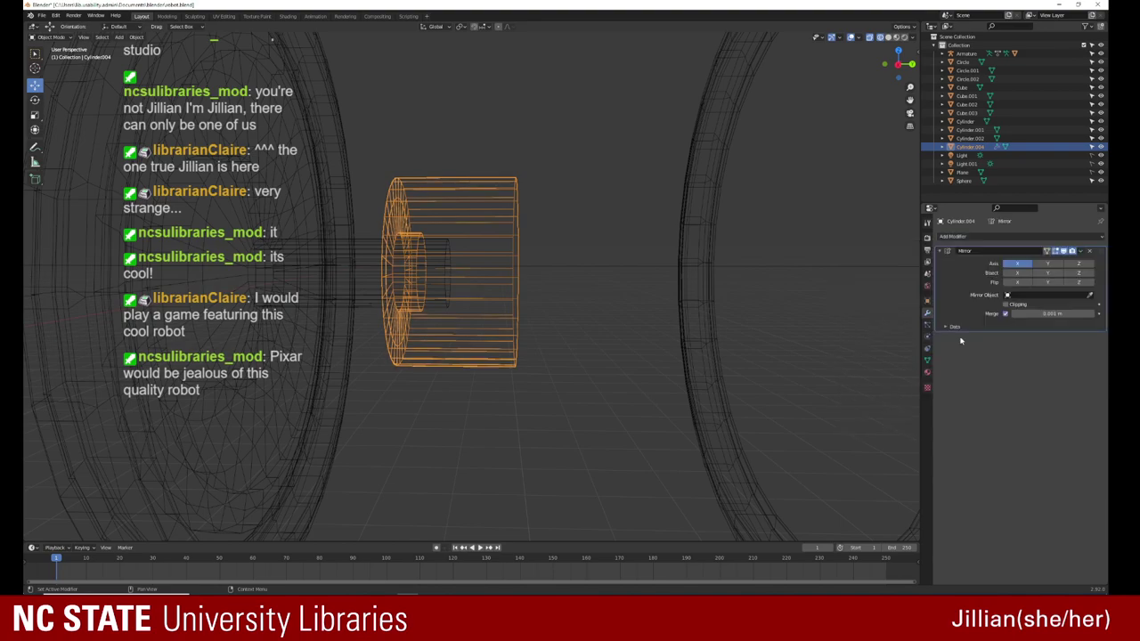
left_click(1046, 264)
left_click(1079, 263)
left_click(1025, 264)
scroll(603, 333, "down", 5)
scroll(660, 339, "down", 3)
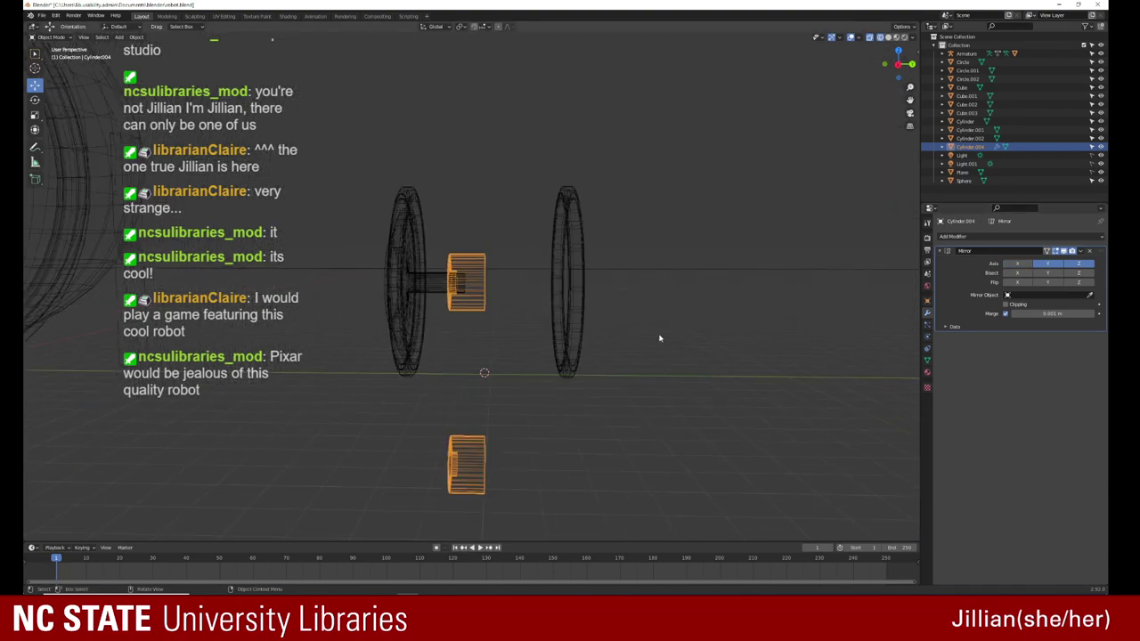
left_click_drag(1046, 264, 1079, 265)
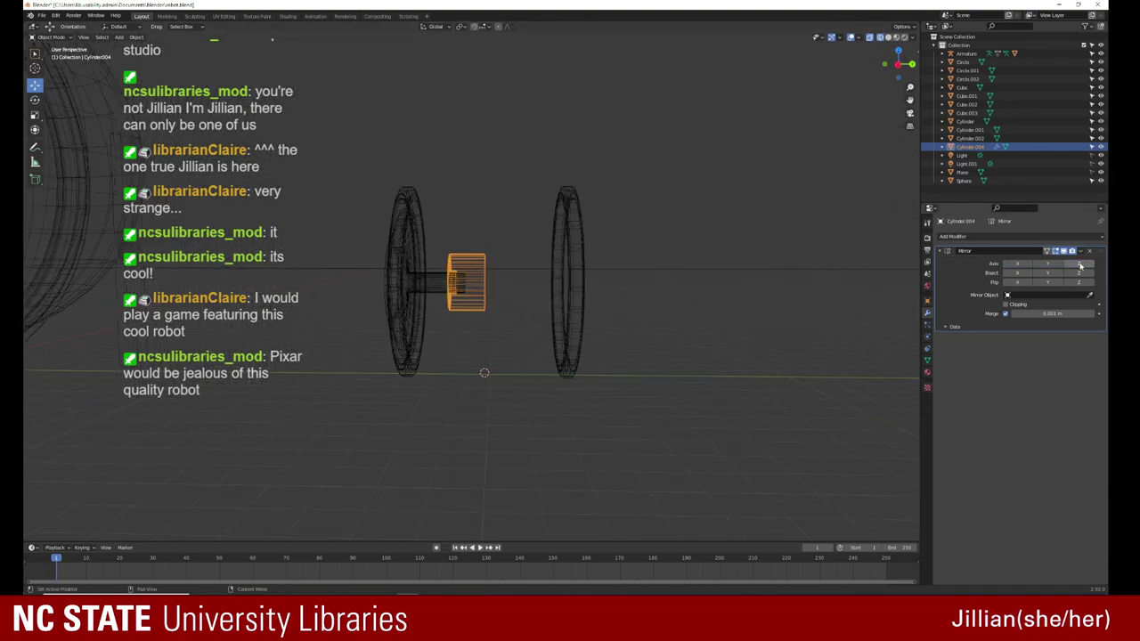
left_click(1027, 265)
scroll(603, 323, "down", 2)
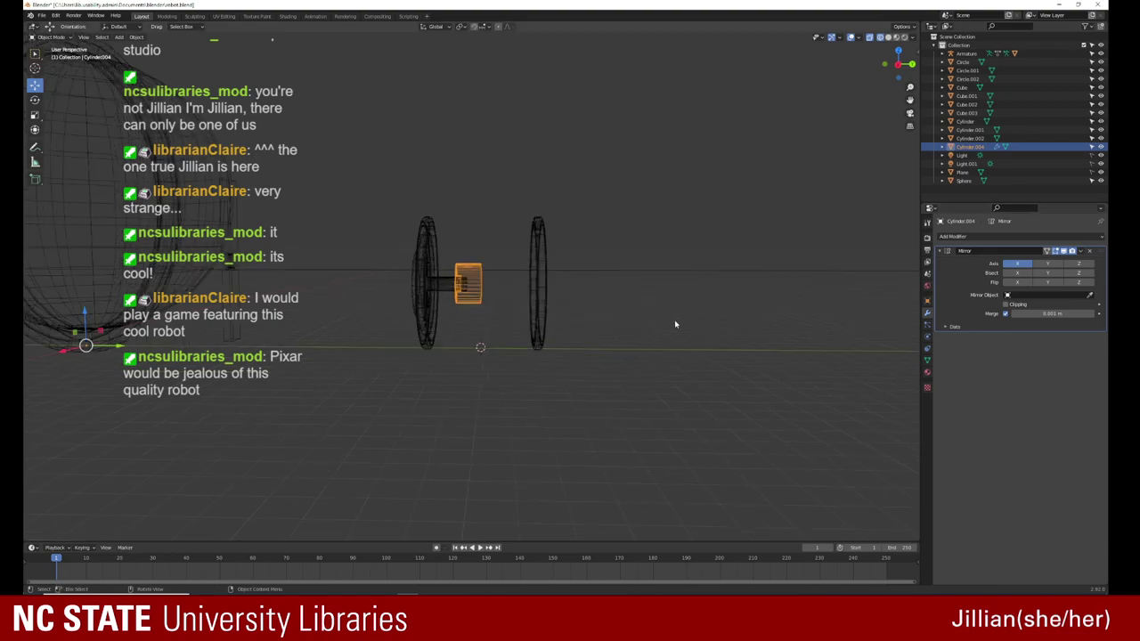
scroll(658, 325, "down", 2)
Step: Enable Y and Z mirroring on the hub and orbit to inspect the mirrored copies
mouse_move(658, 325)
middle_mouse_down()
mouse_move(589, 326)
mouse_move(562, 360)
mouse_move(537, 323)
mouse_move(582, 325)
middle_mouse_up()
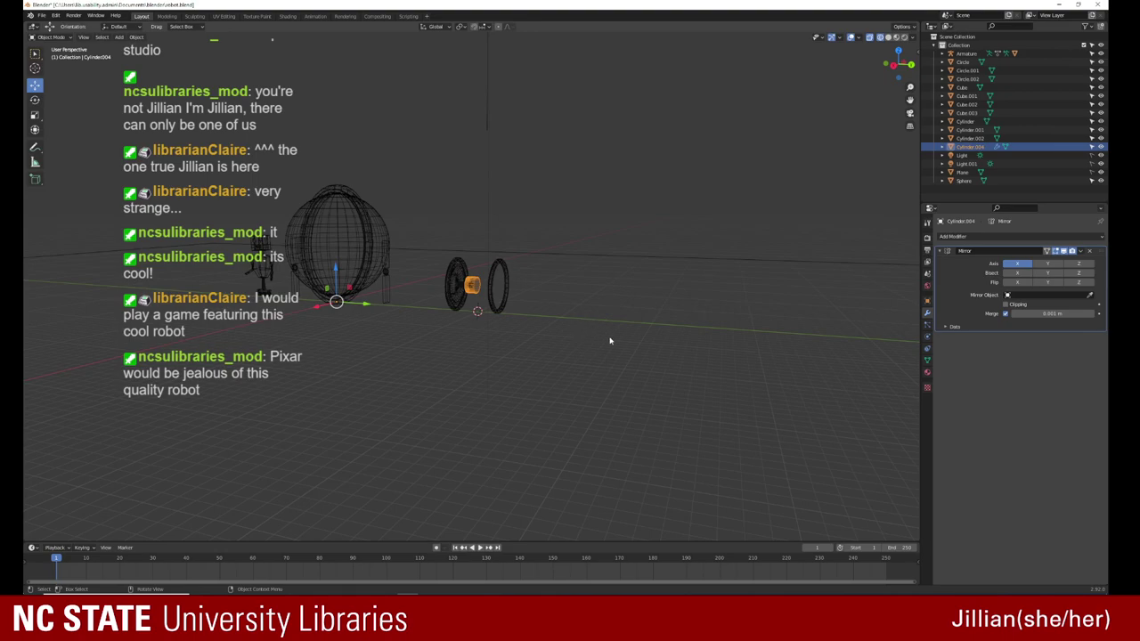
middle_click_drag(611, 338, 636, 338)
left_click(1045, 264)
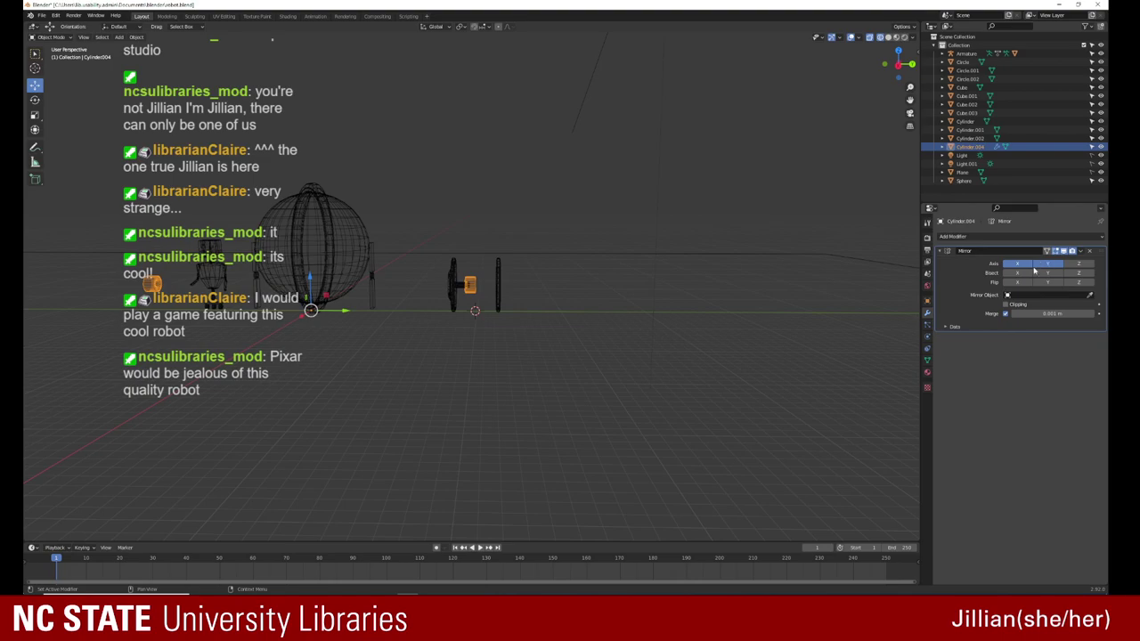
middle_click_drag(667, 433, 718, 427)
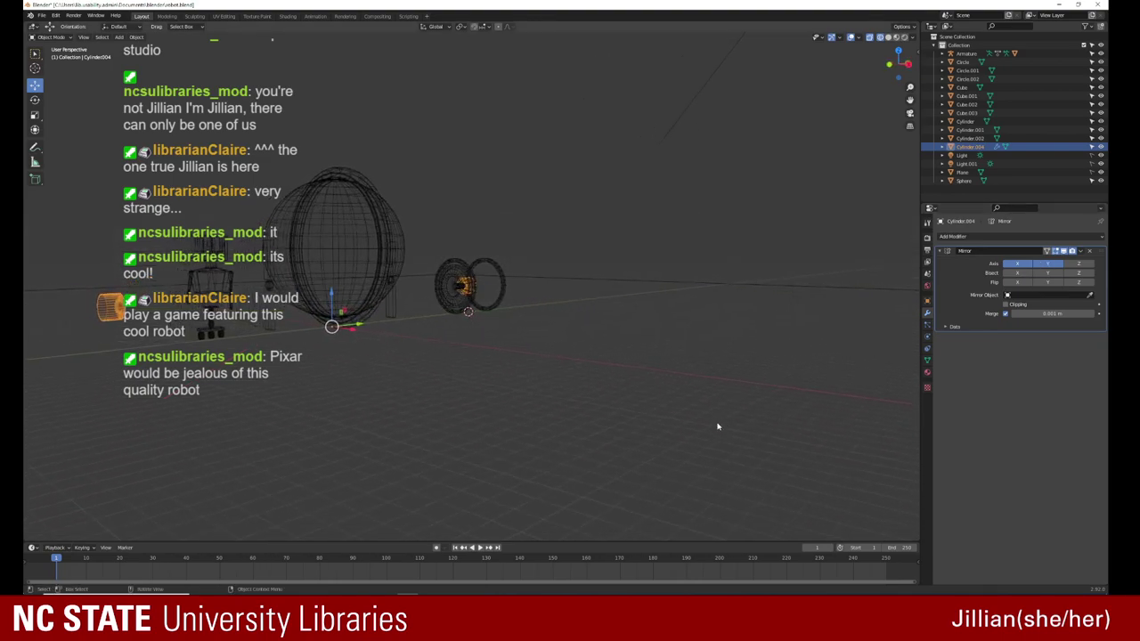
left_click(1088, 265)
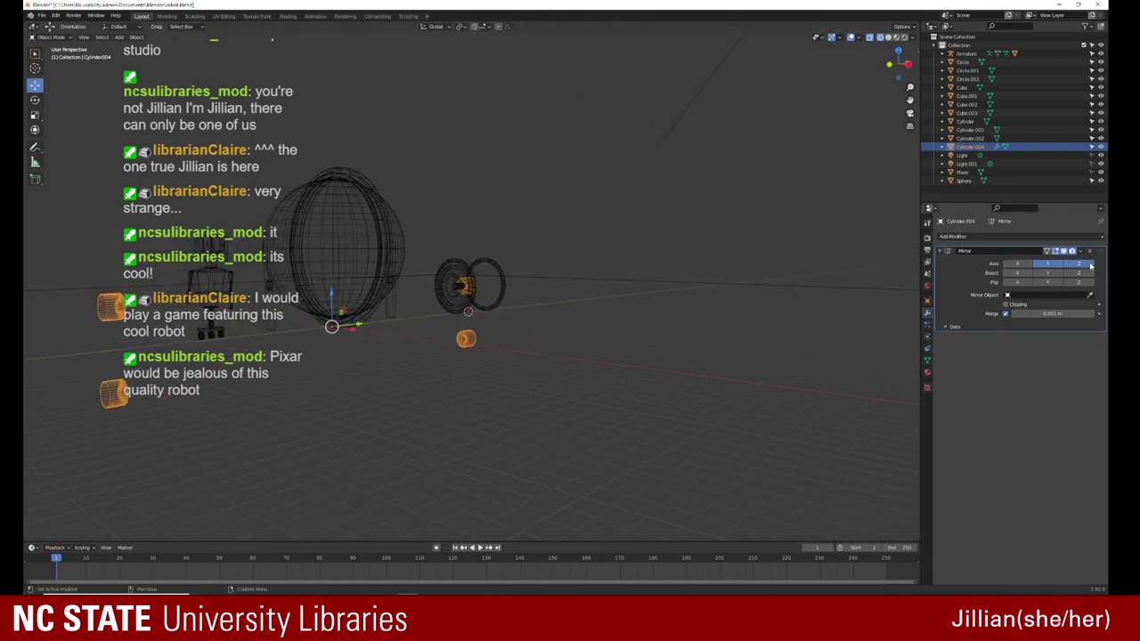
mouse_move(763, 344)
middle_mouse_down()
mouse_move(676, 372)
mouse_move(649, 362)
mouse_move(709, 372)
middle_mouse_up()
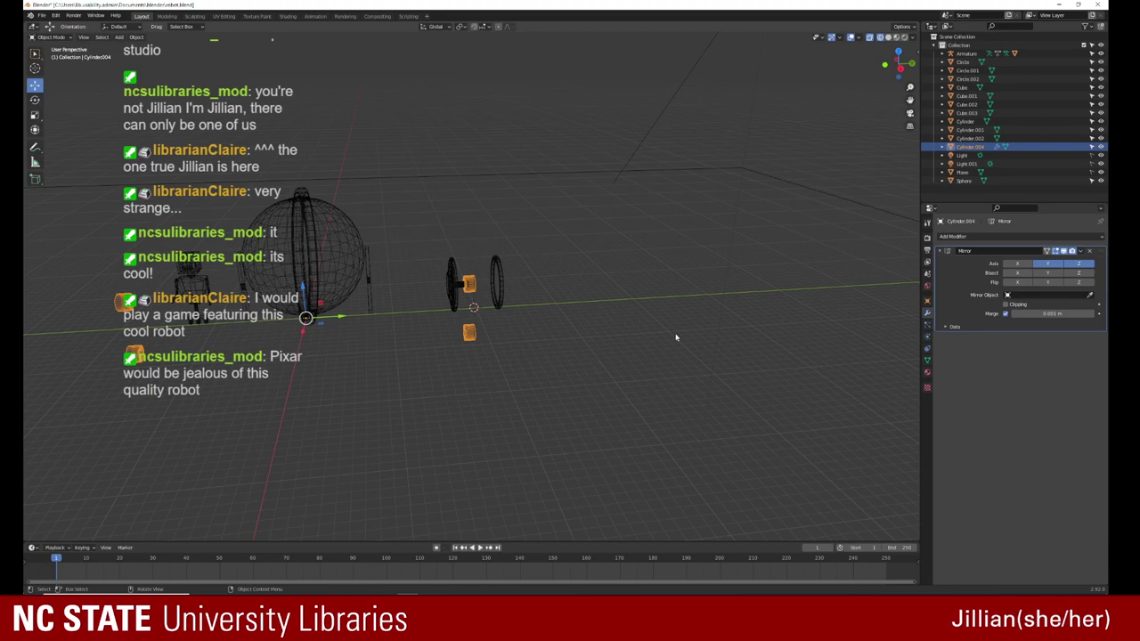
Step: Turn off Y and Z mirroring, then undo to remove the Mirror modifier from the hub
left_click(1047, 264)
left_click(1078, 263)
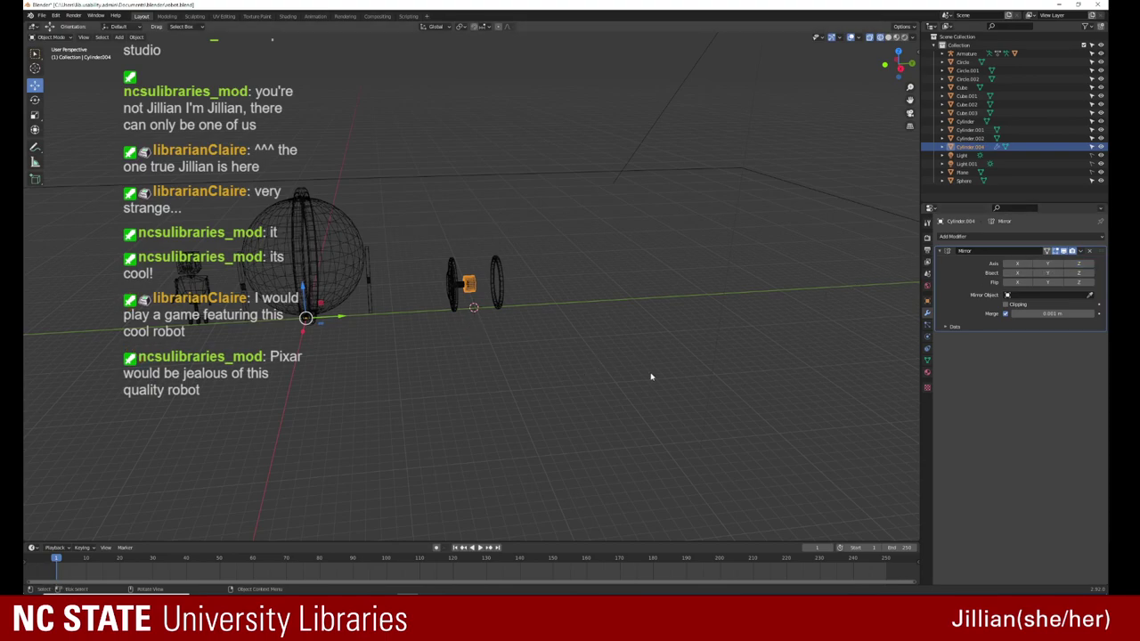
scroll(605, 369, "up", 2)
scroll(535, 356, "up", 2)
scroll(472, 348, "up", 2)
scroll(450, 344, "up", 3)
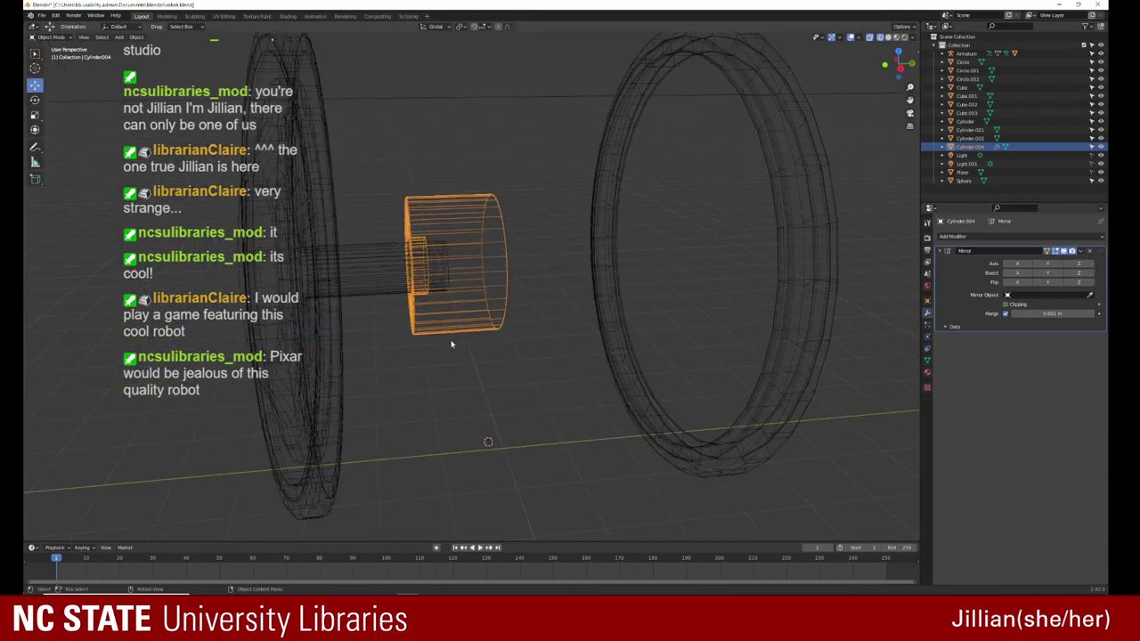
scroll(451, 344, "up", 3)
scroll(450, 344, "up", 1)
scroll(437, 367, "down", 2)
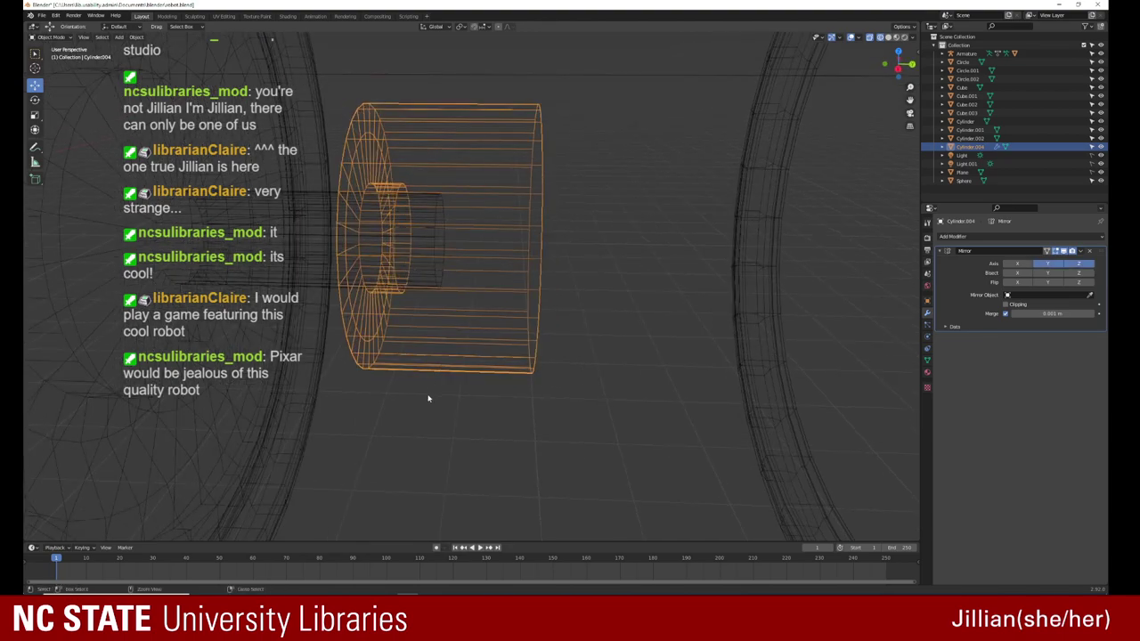
left_click(432, 406)
key("ctrl+z")
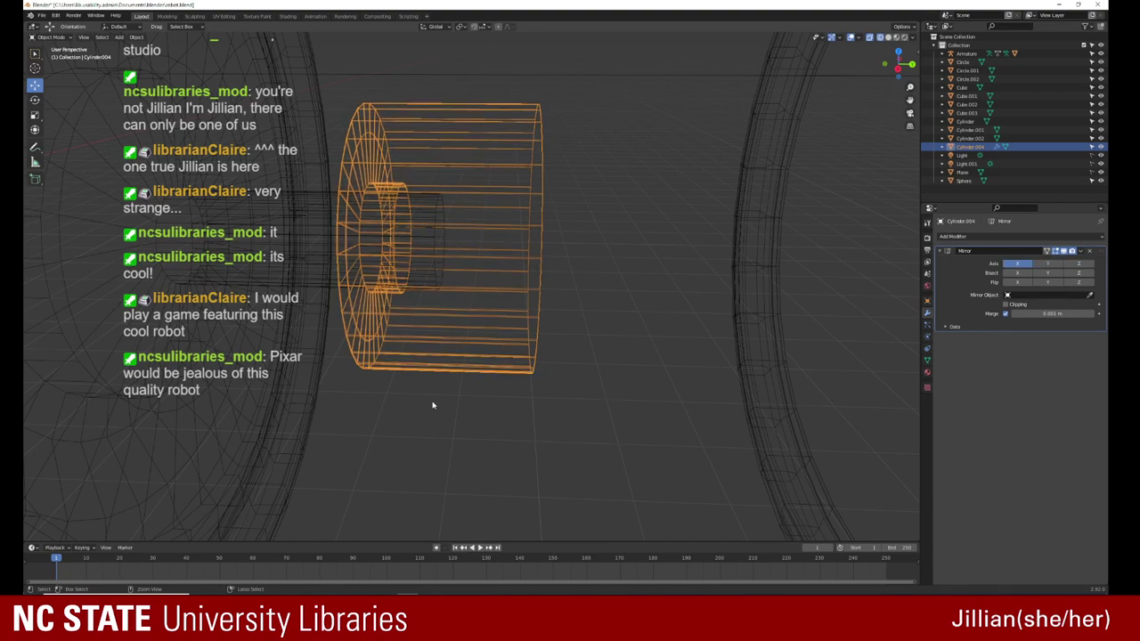
key("ctrl+z")
Step: Undo the stray selection changes and the accidental extrude on the hub
left_click(432, 406)
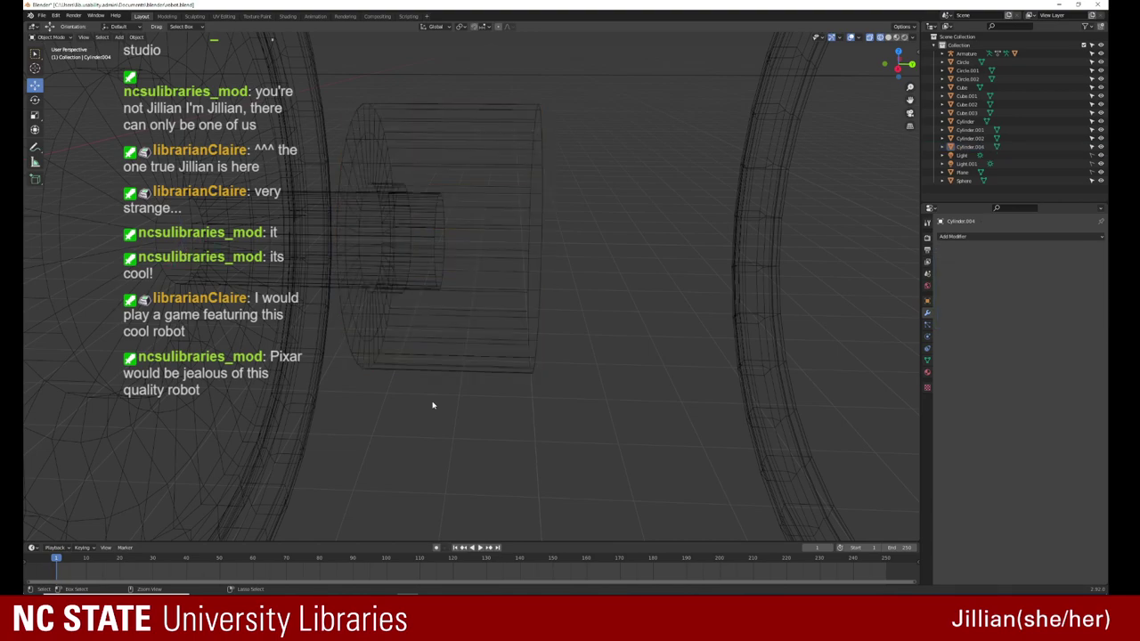
key("ctrl+z")
left_click(432, 405)
key("ctrl+z")
key("ctrl+z")
key("ctrl+z")
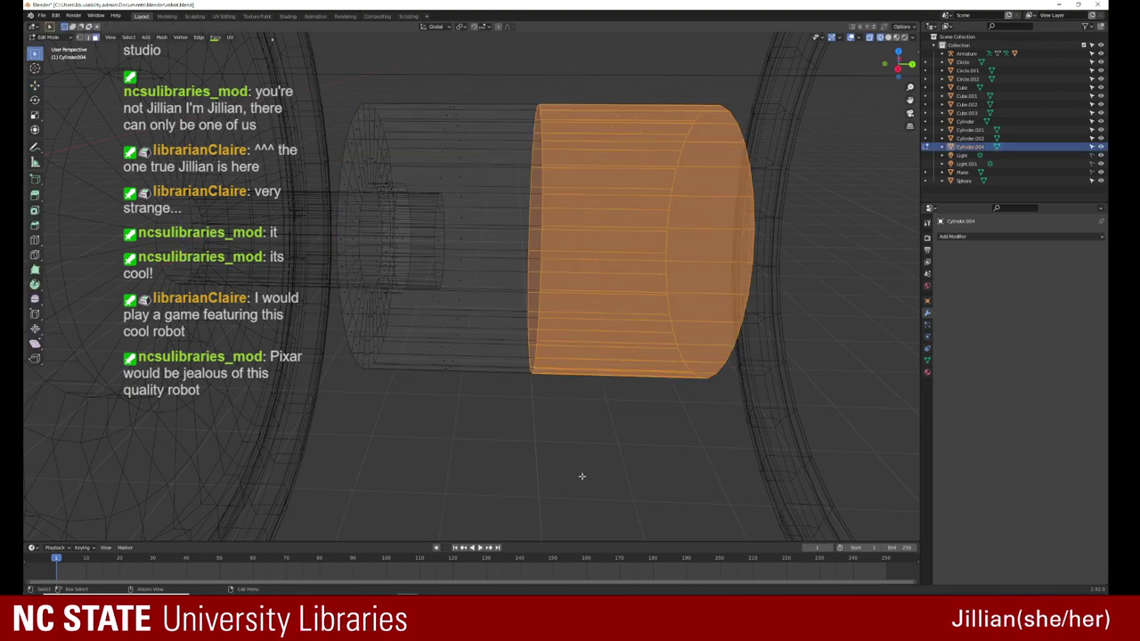
key("ctrl+z")
scroll(592, 449, "down", 2)
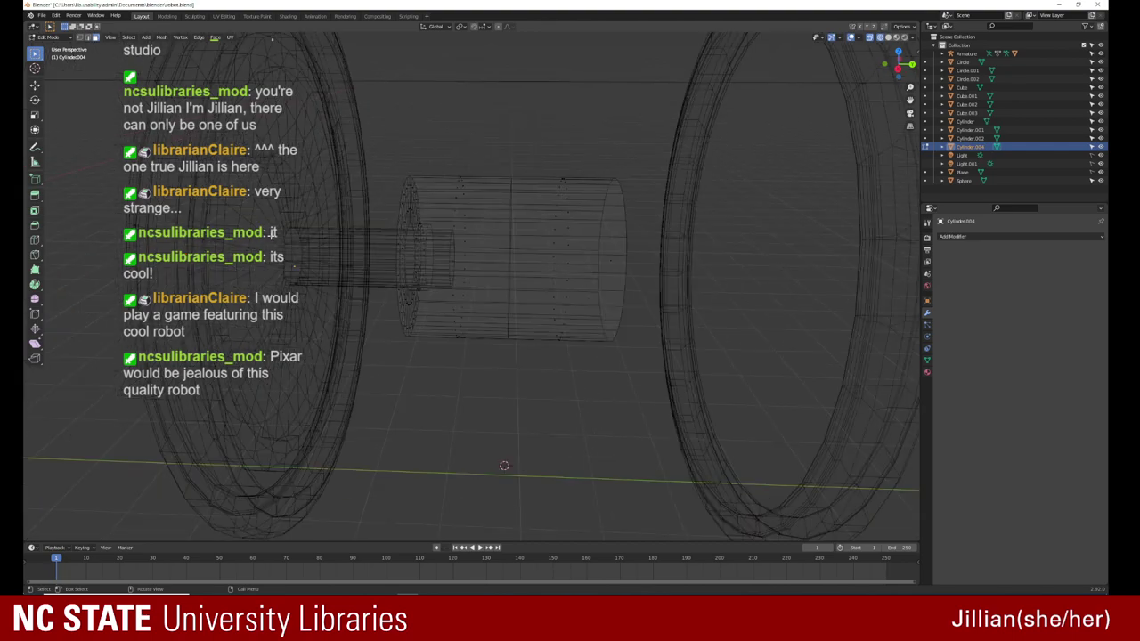
Step: Return to Object Mode with Solid shading and select the left wheel ring
key("Tab")
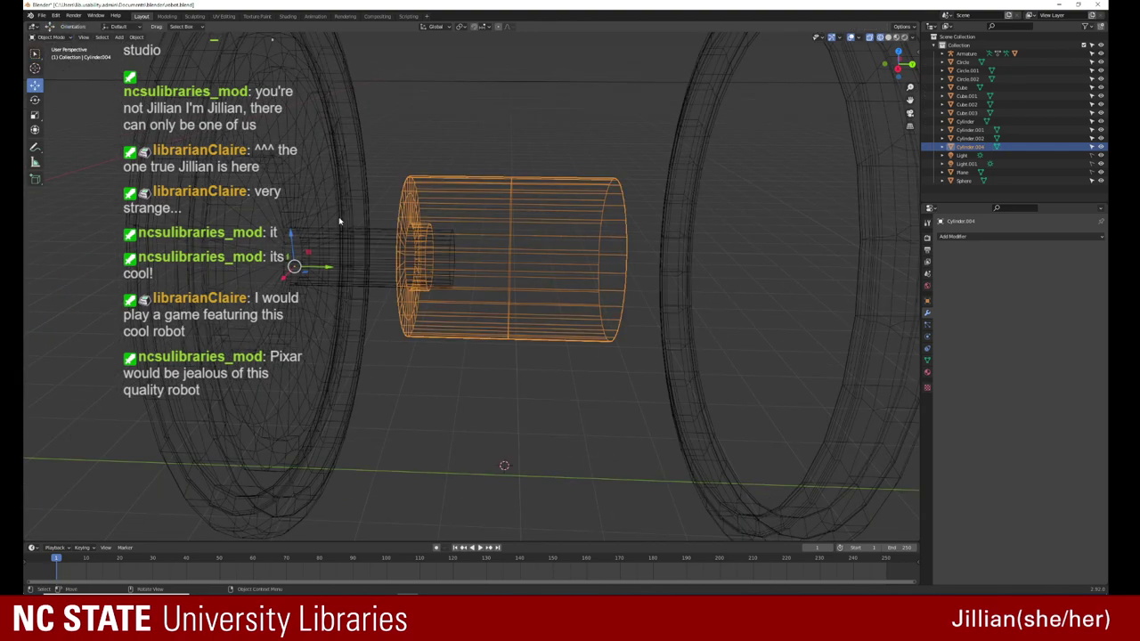
left_click(888, 38)
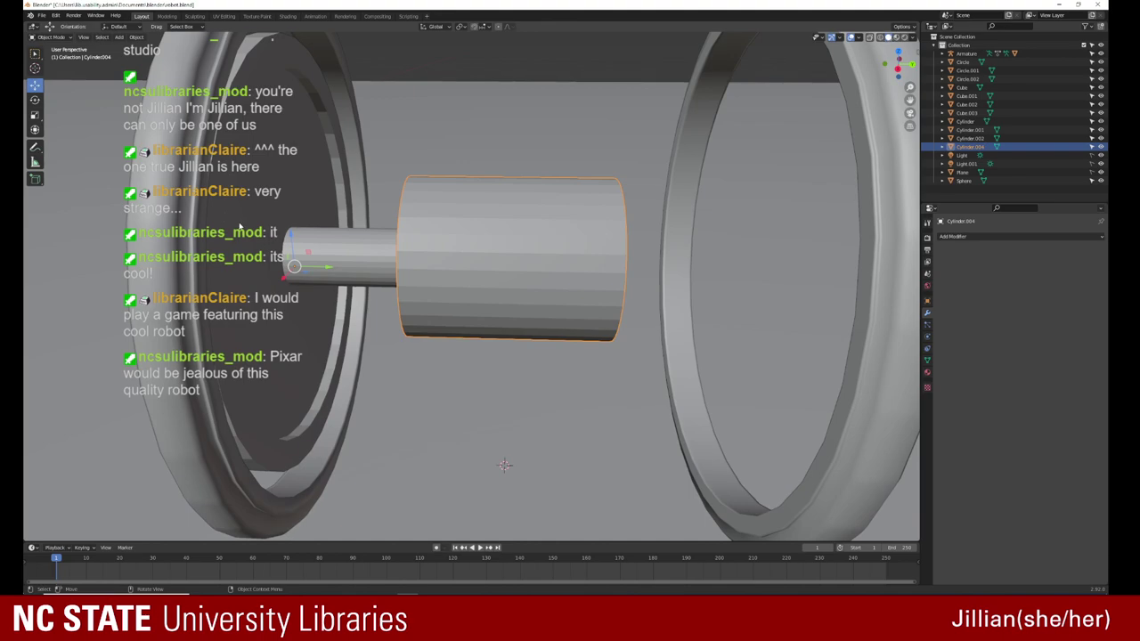
left_click(238, 227)
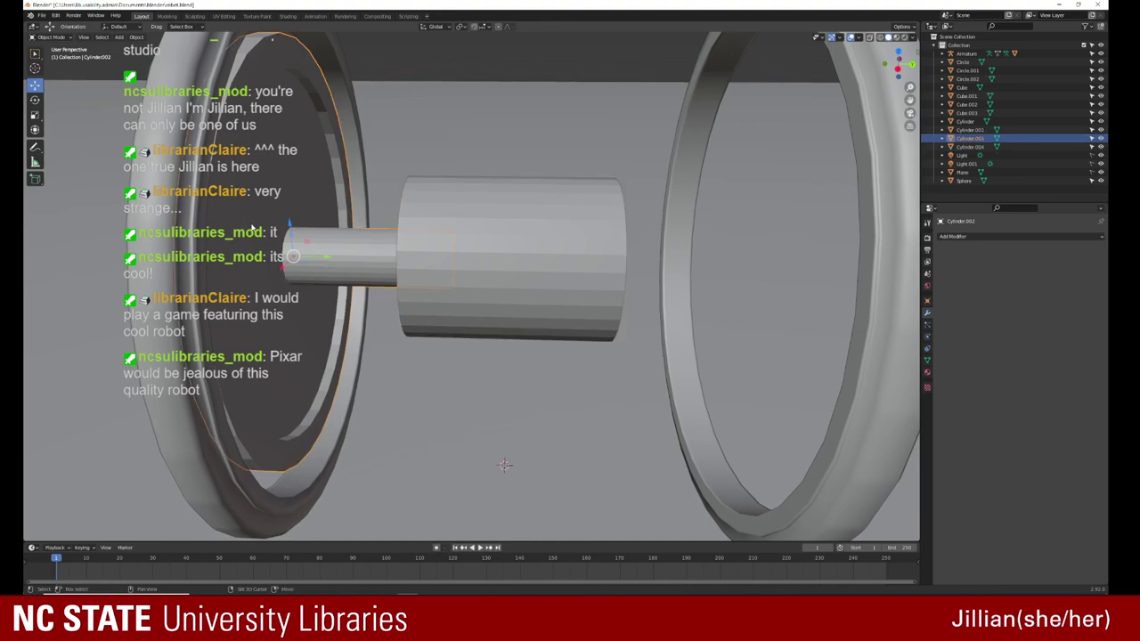
Step: Duplicate the left wheel along Y to the axle's right end, rotated 180° about Z
key("shift+d")
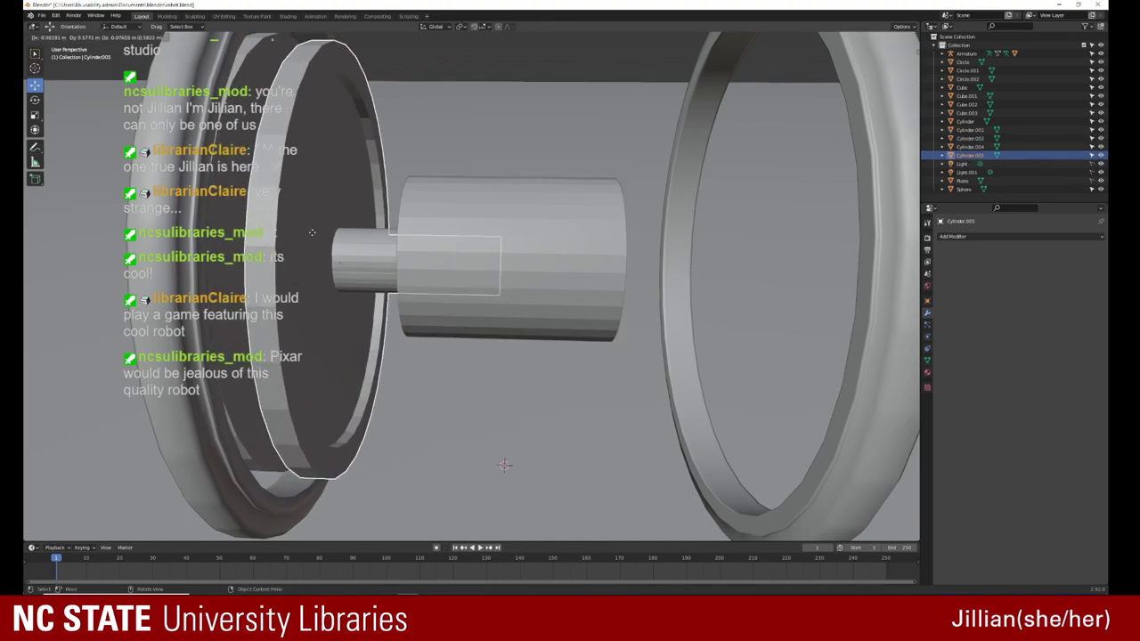
key("y")
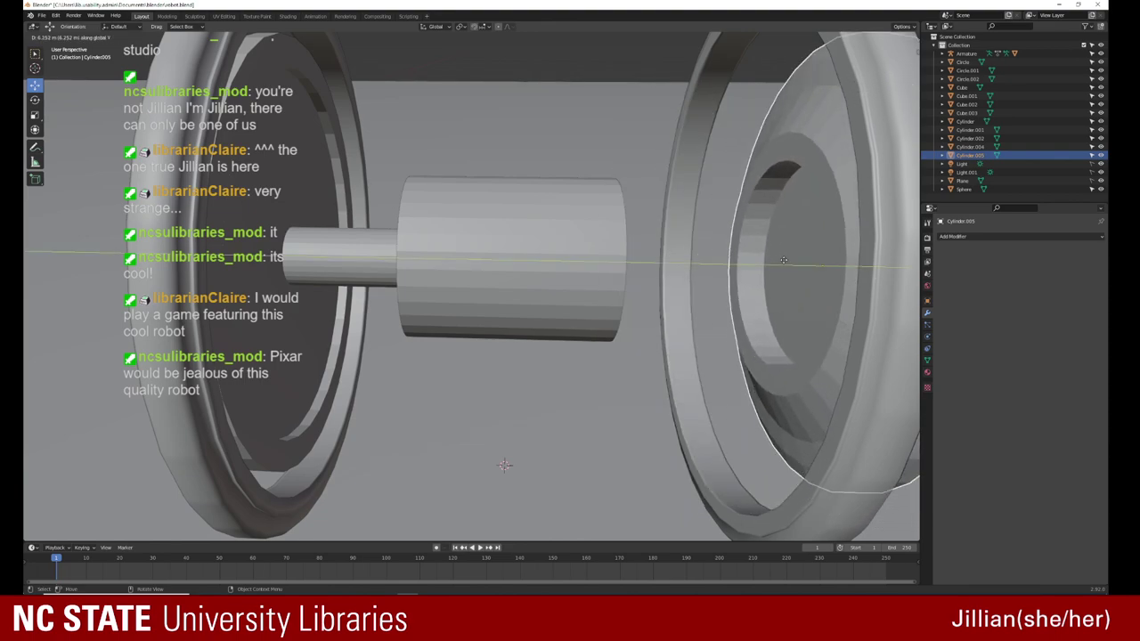
left_click(697, 260)
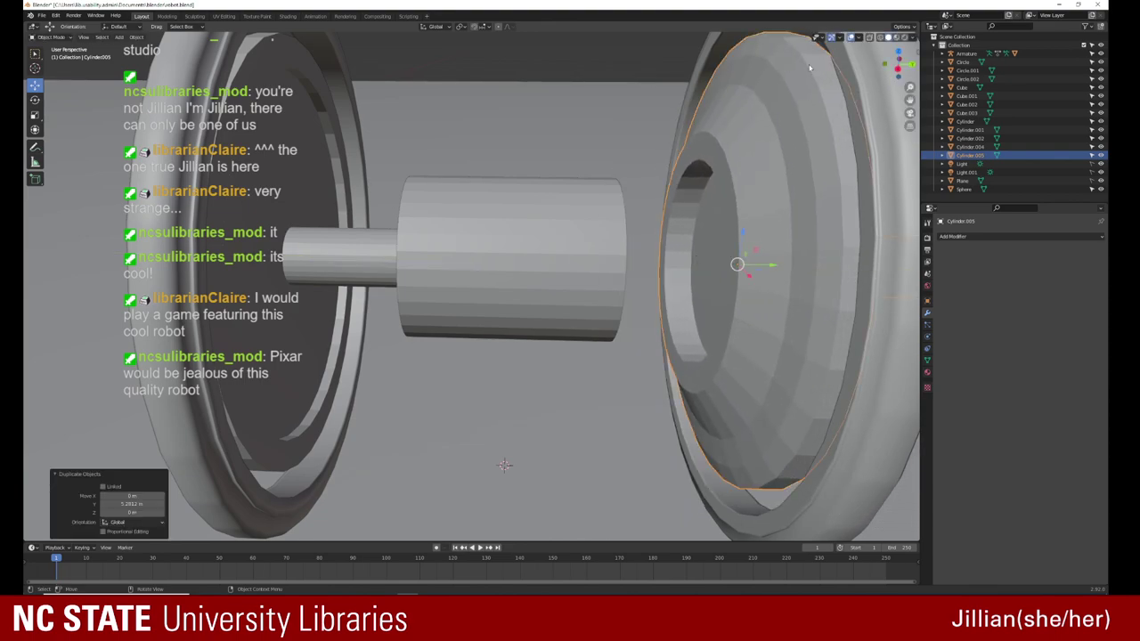
left_click(896, 68)
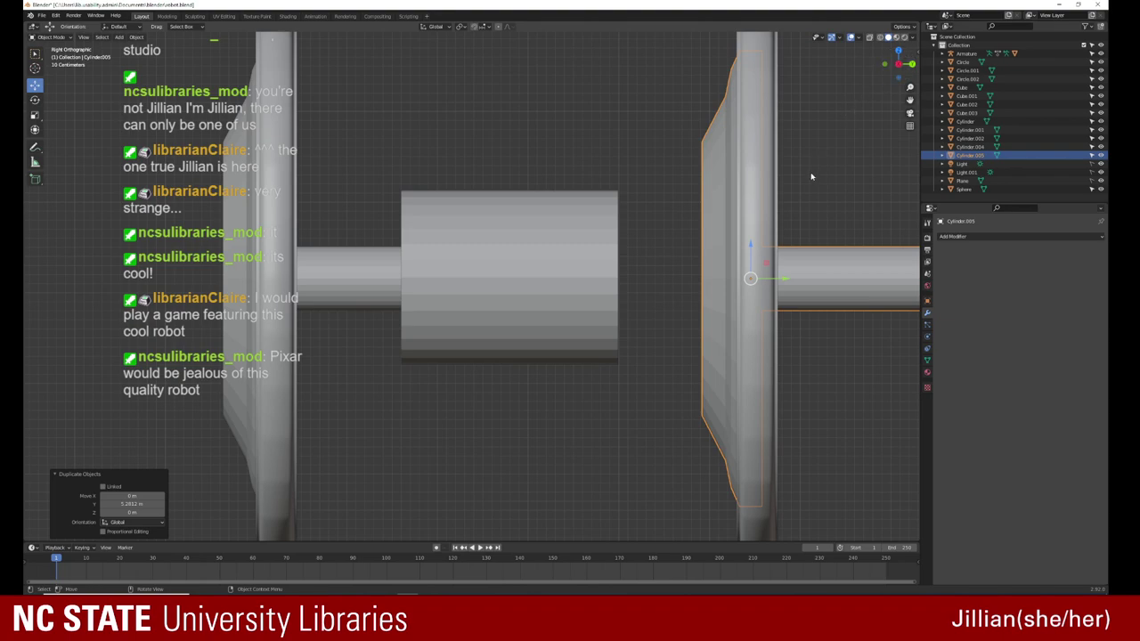
scroll(774, 230, "down", 2)
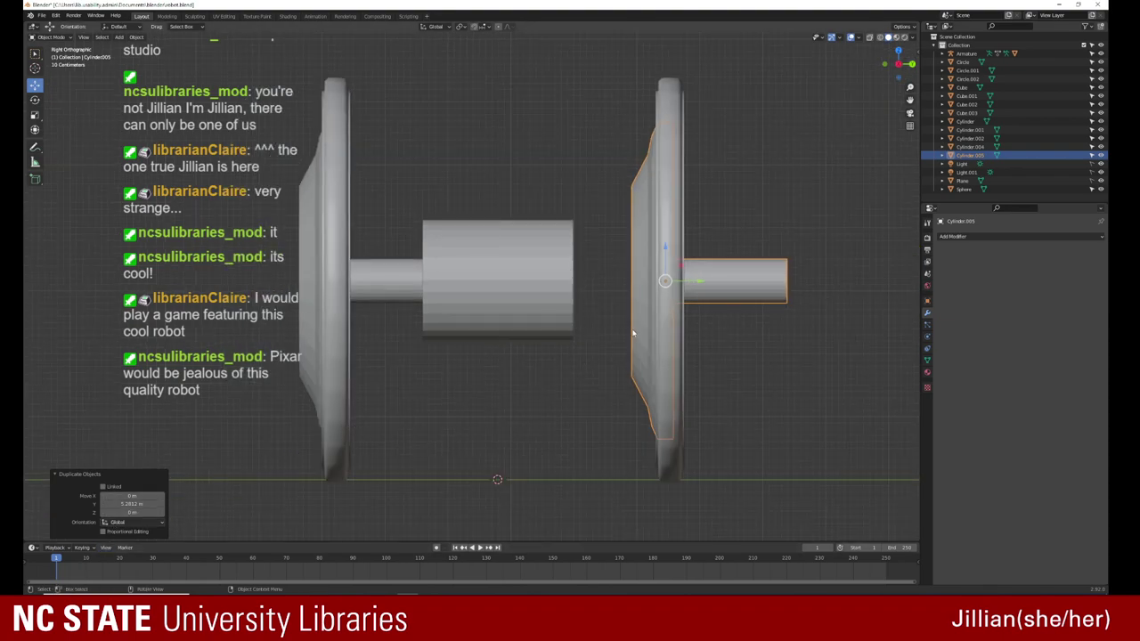
key("r")
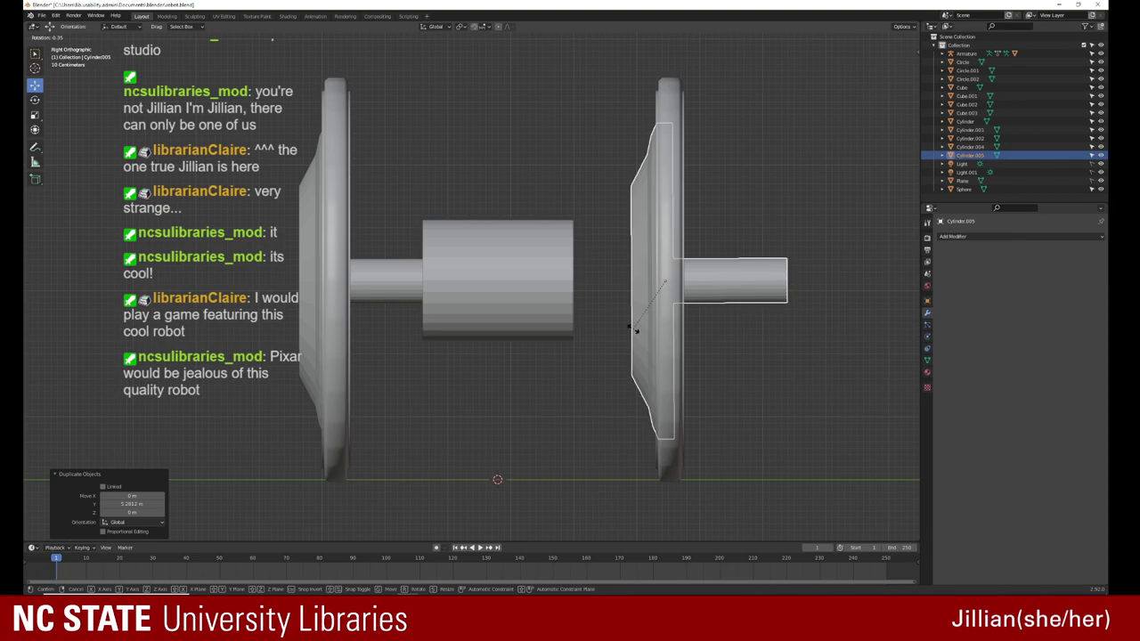
key("z")
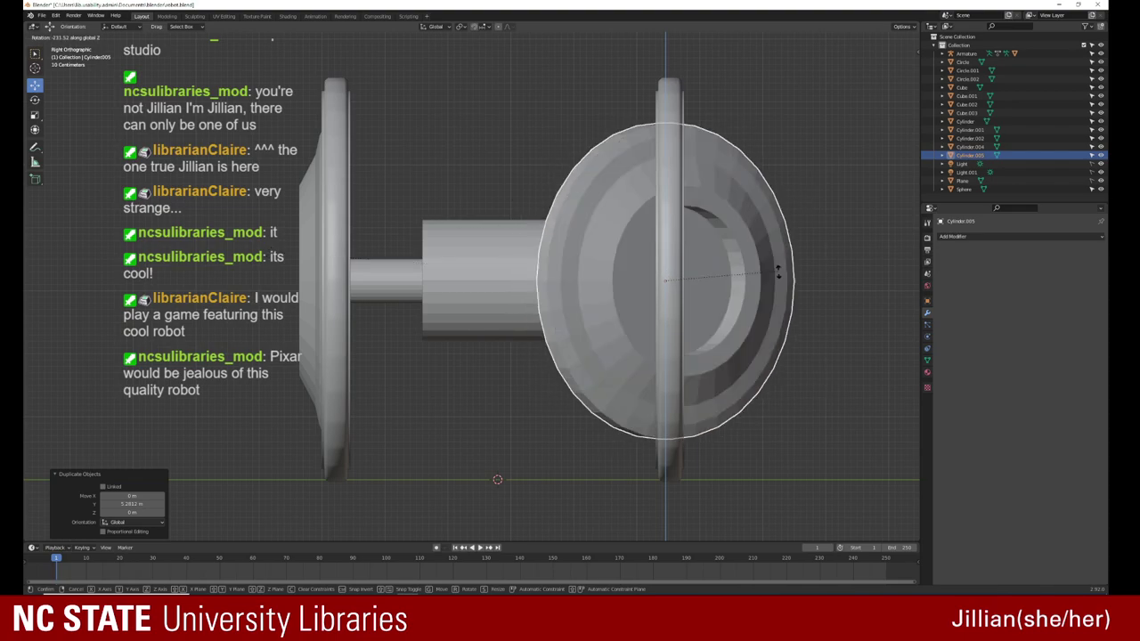
left_click(678, 253)
Step: Select and frame the hub cylinder, Cylinder.004, and enter Edit Mode
mouse_move(678, 253)
middle_mouse_down()
mouse_move(580, 356)
mouse_move(715, 356)
mouse_move(608, 354)
middle_mouse_up()
scroll(579, 356, "up", 5)
scroll(580, 353, "down", 5)
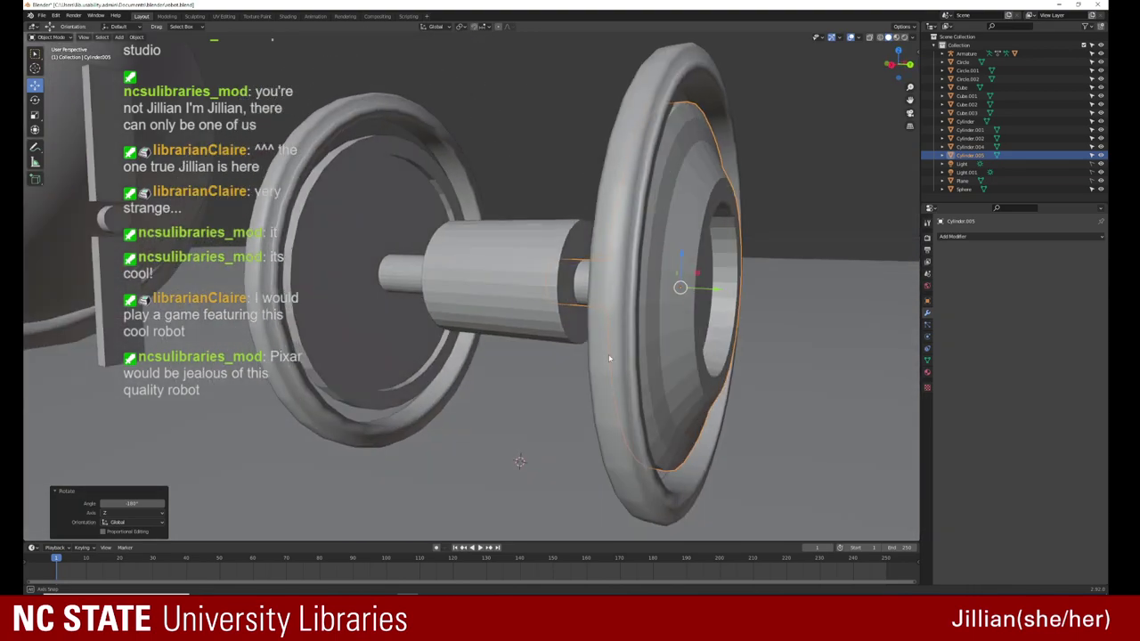
left_click(582, 252)
key("KP_Decimal")
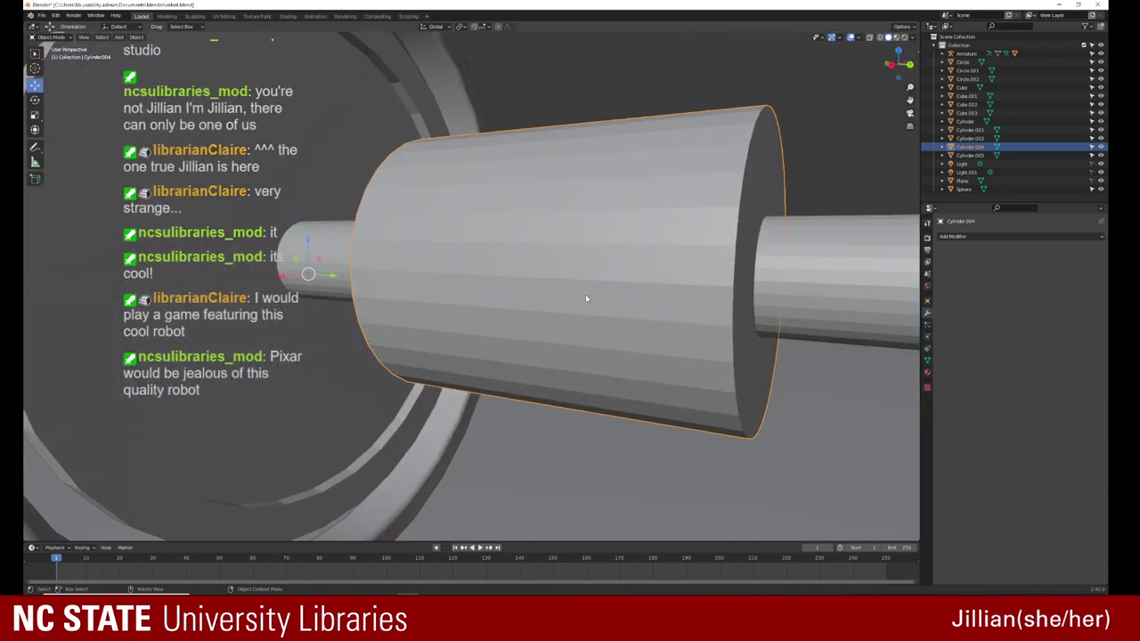
scroll(288, 412, "up", 5)
scroll(289, 413, "up", 2)
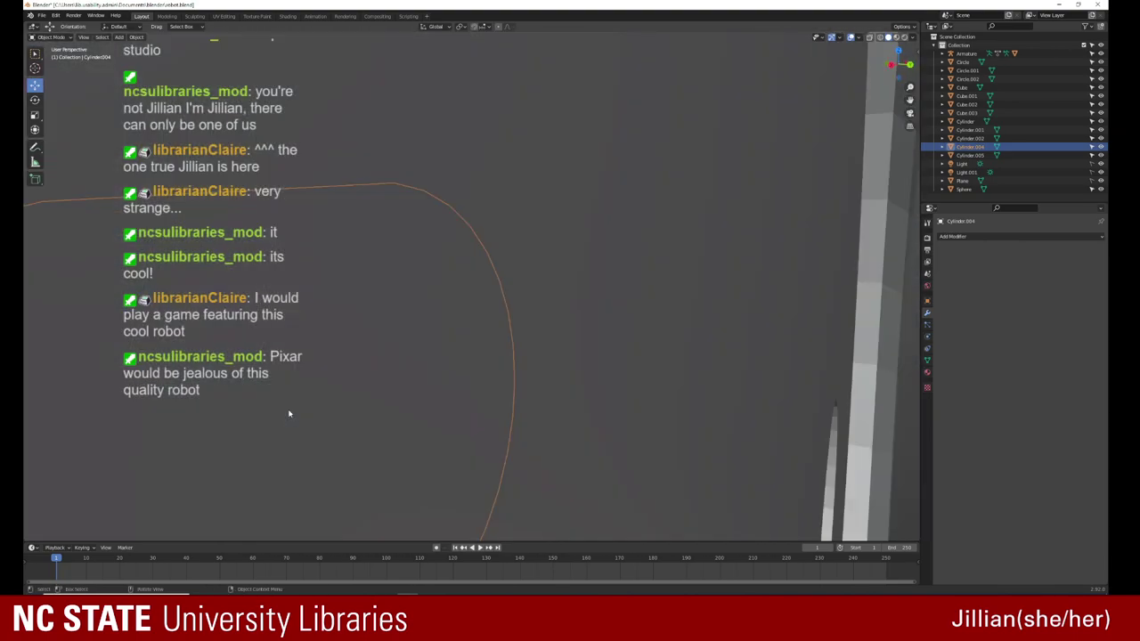
scroll(293, 411, "down", 2)
scroll(311, 406, "up", 2)
scroll(320, 407, "down", 2)
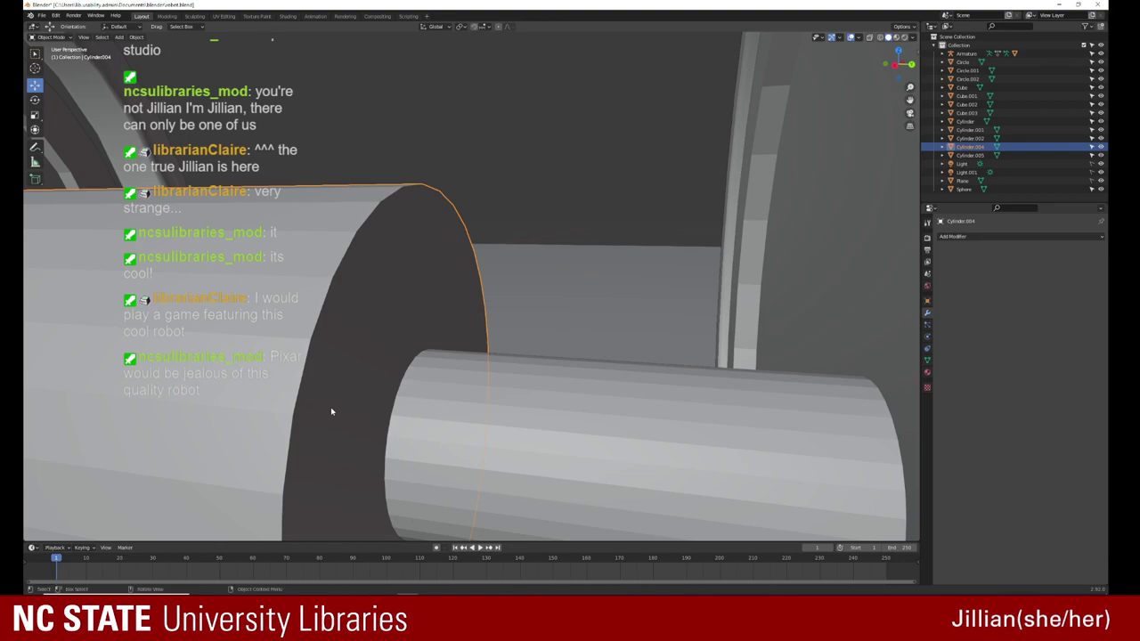
middle_click_drag(330, 411, 354, 353)
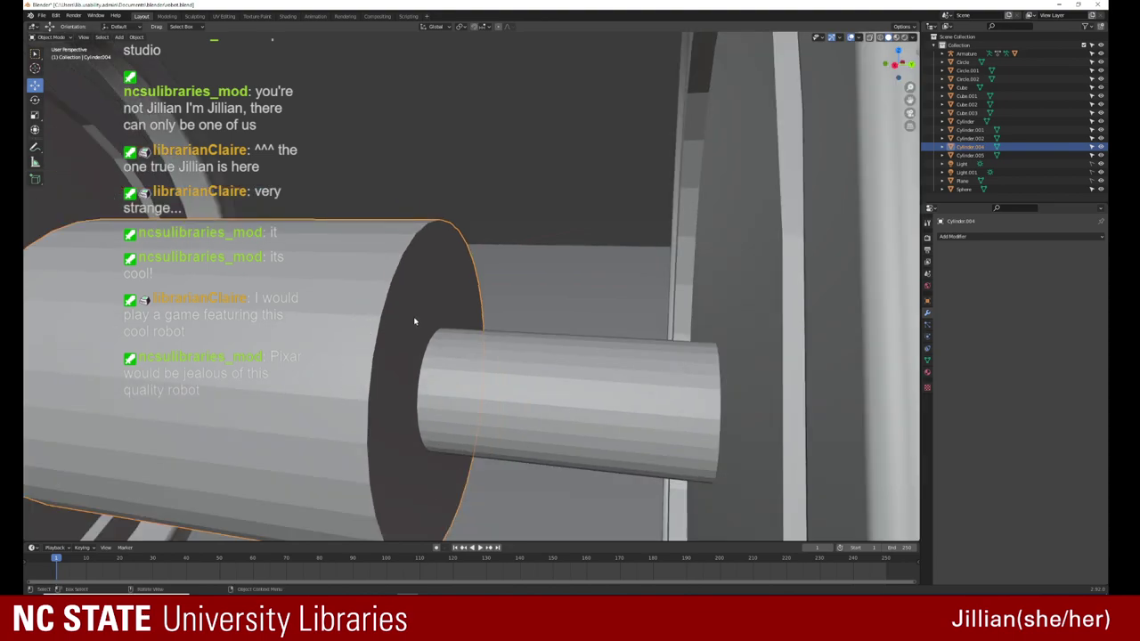
key("Tab")
Step: Inset the hub's right end face by 0.1137 m
left_click(414, 318)
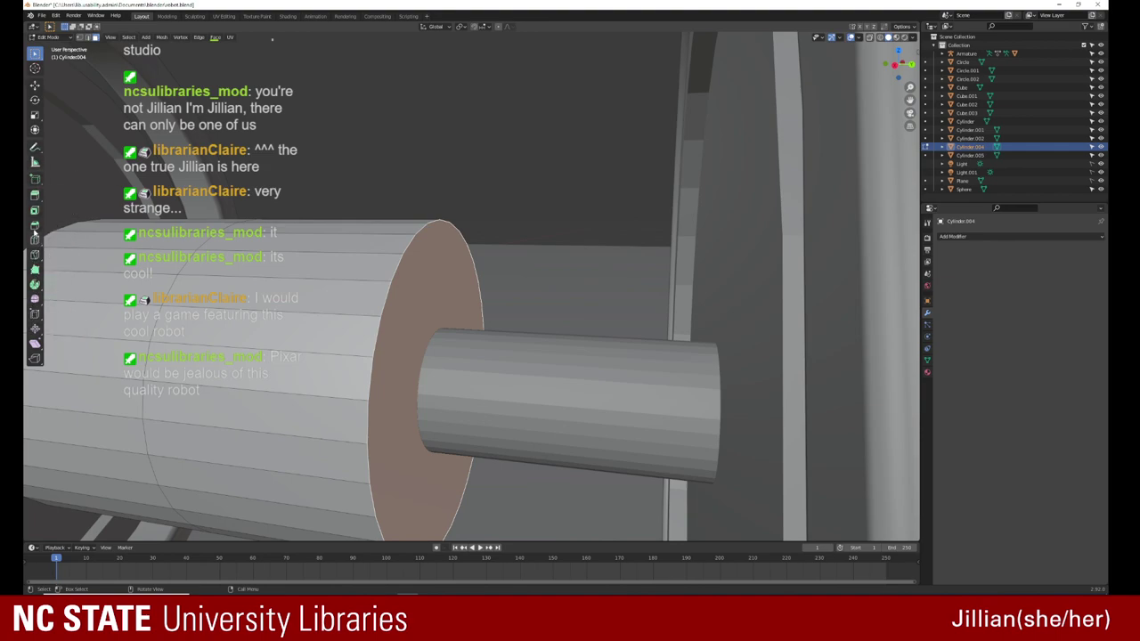
left_click(34, 210)
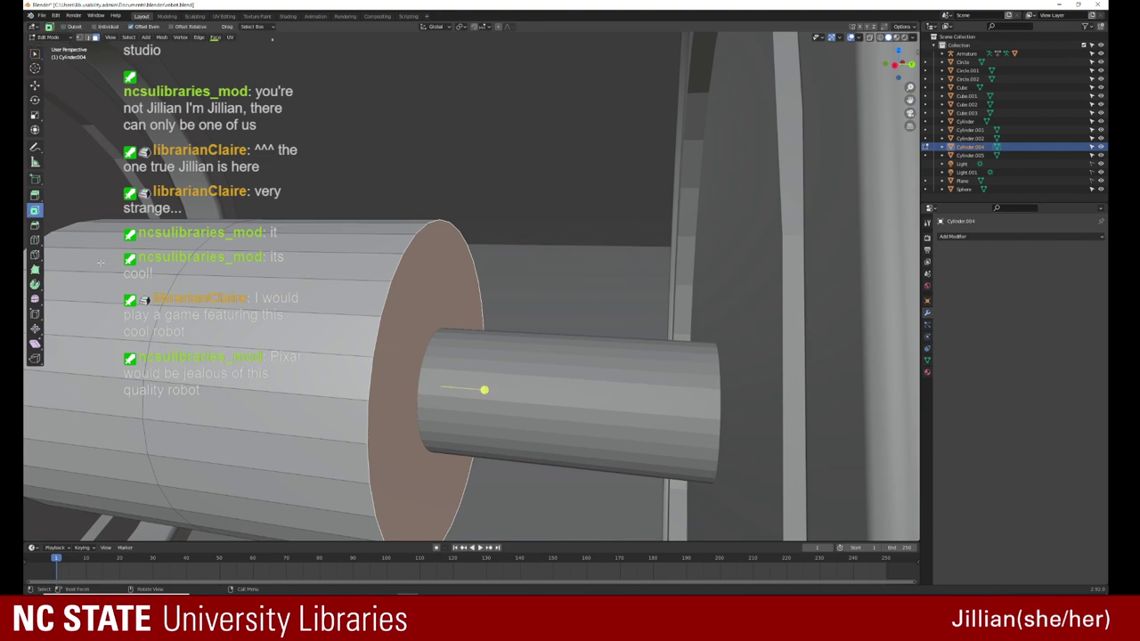
mouse_move(483, 389)
left_mouse_down()
mouse_move(440, 385)
mouse_move(457, 374)
mouse_move(476, 391)
mouse_move(458, 386)
left_mouse_up()
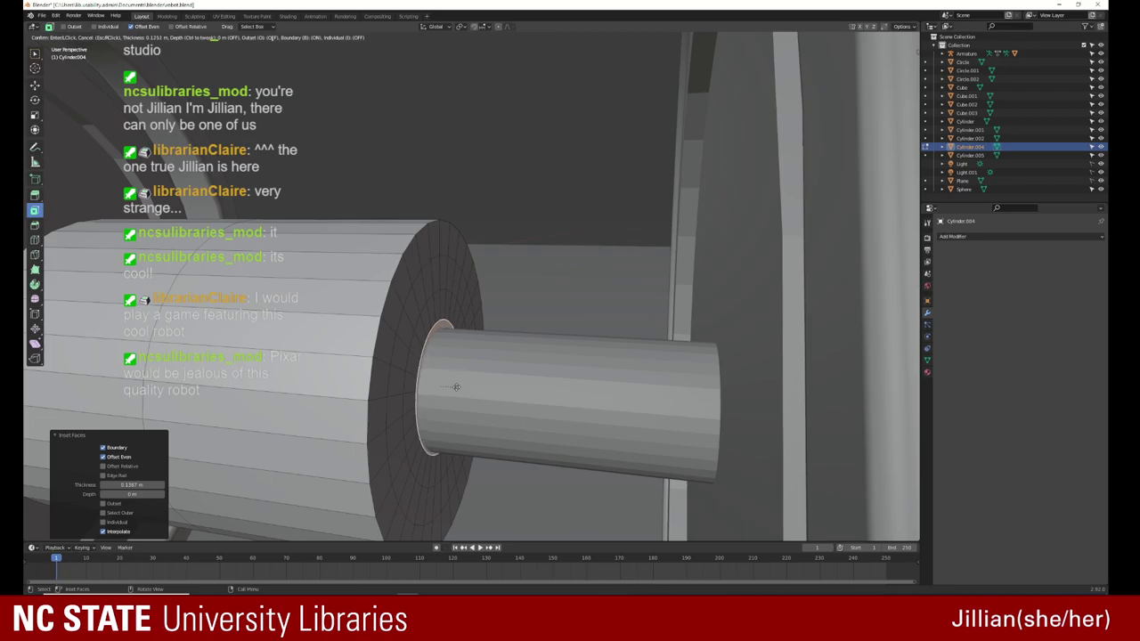
left_click(483, 389)
mouse_move(483, 389)
middle_mouse_down()
mouse_move(428, 423)
mouse_move(434, 456)
mouse_move(478, 420)
middle_mouse_up()
scroll(428, 423, "down", 5)
scroll(428, 423, "down", 3)
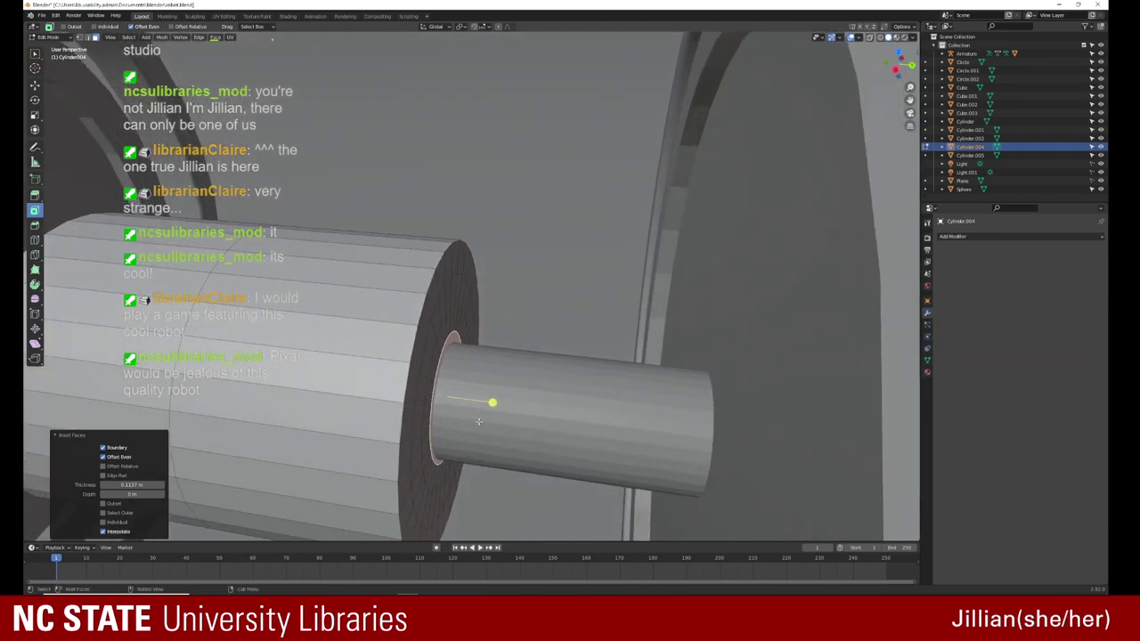
Step: Extrude the inset circle into a narrow shaft reaching toward the right wheel
key("e")
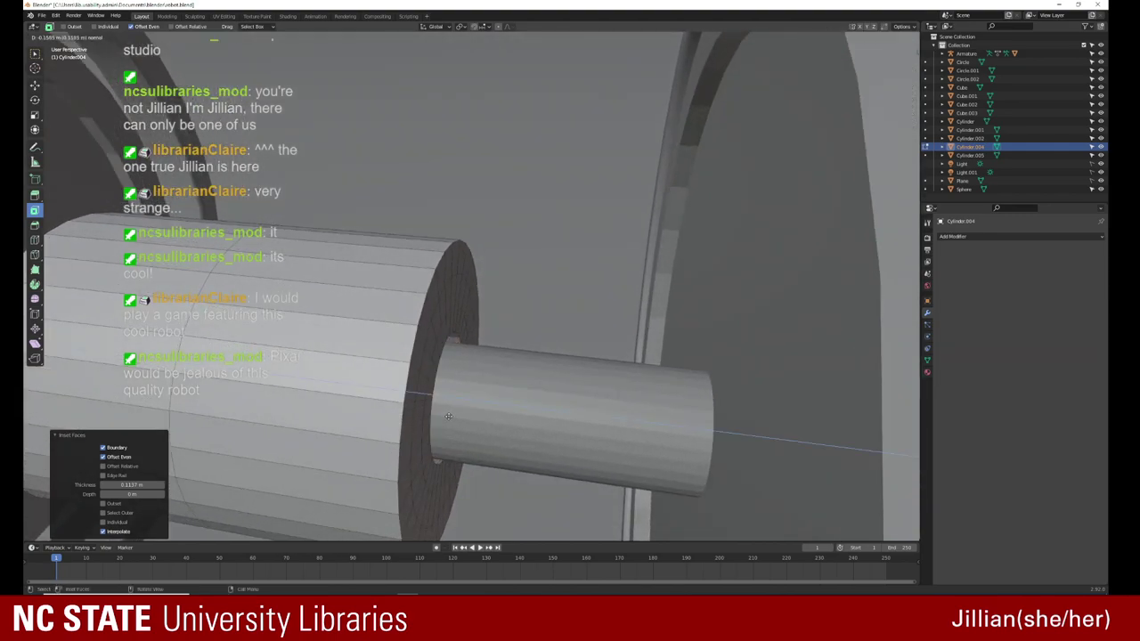
left_click(449, 416)
scroll(309, 398, "up", 6)
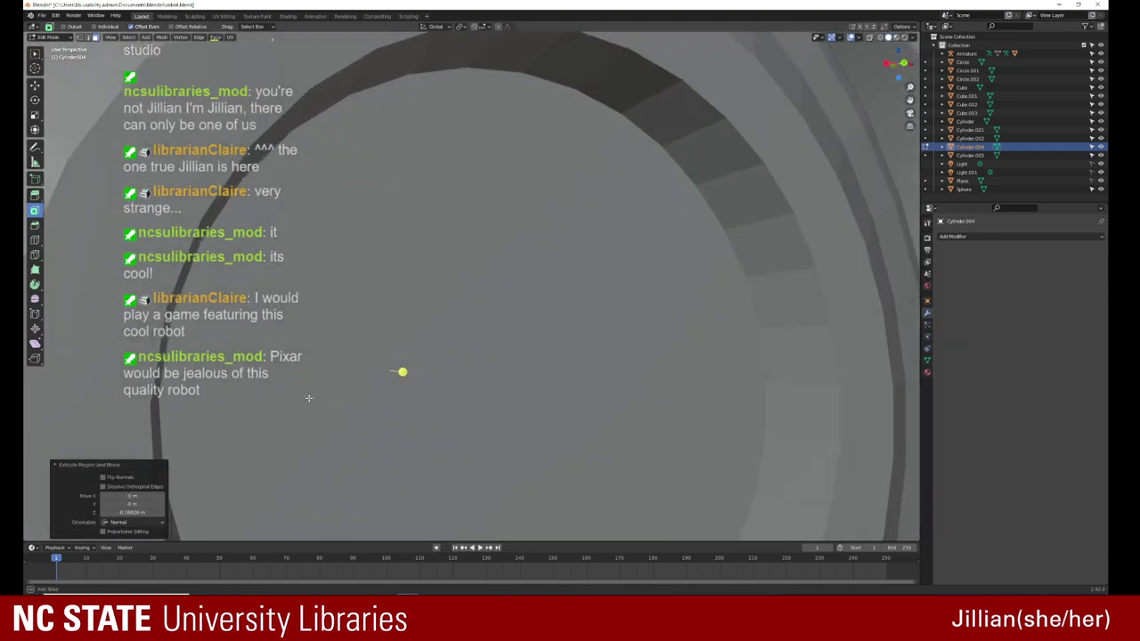
scroll(309, 398, "down", 3)
scroll(309, 398, "down", 1)
scroll(339, 409, "down", 2)
scroll(340, 409, "down", 2)
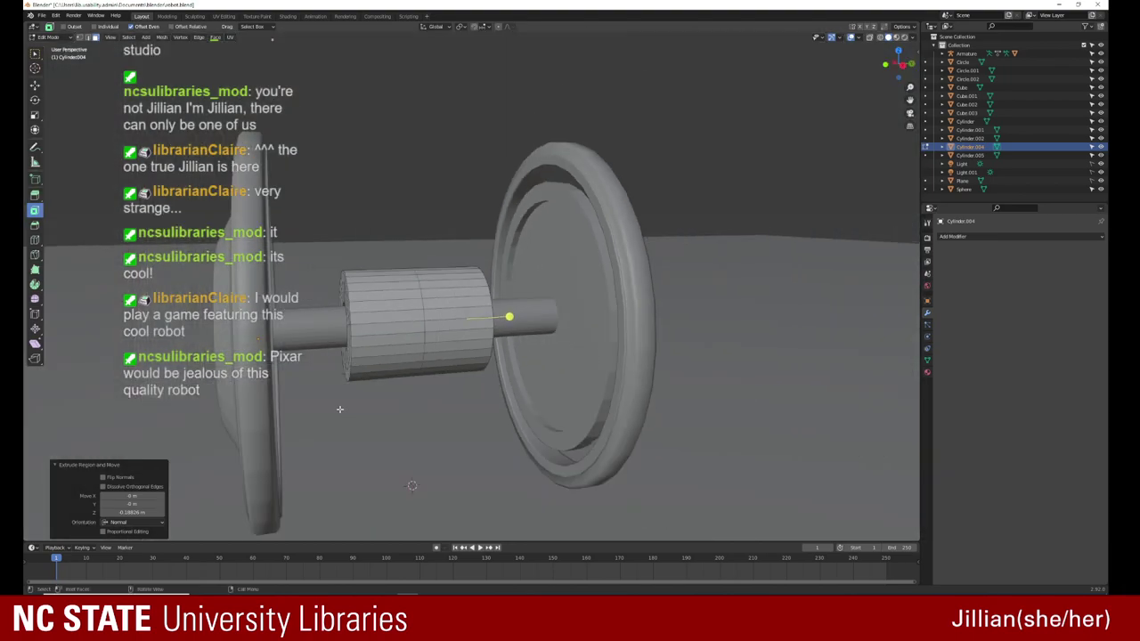
mouse_move(339, 408)
middle_mouse_down()
mouse_move(280, 404)
mouse_move(425, 326)
mouse_move(411, 330)
middle_mouse_up()
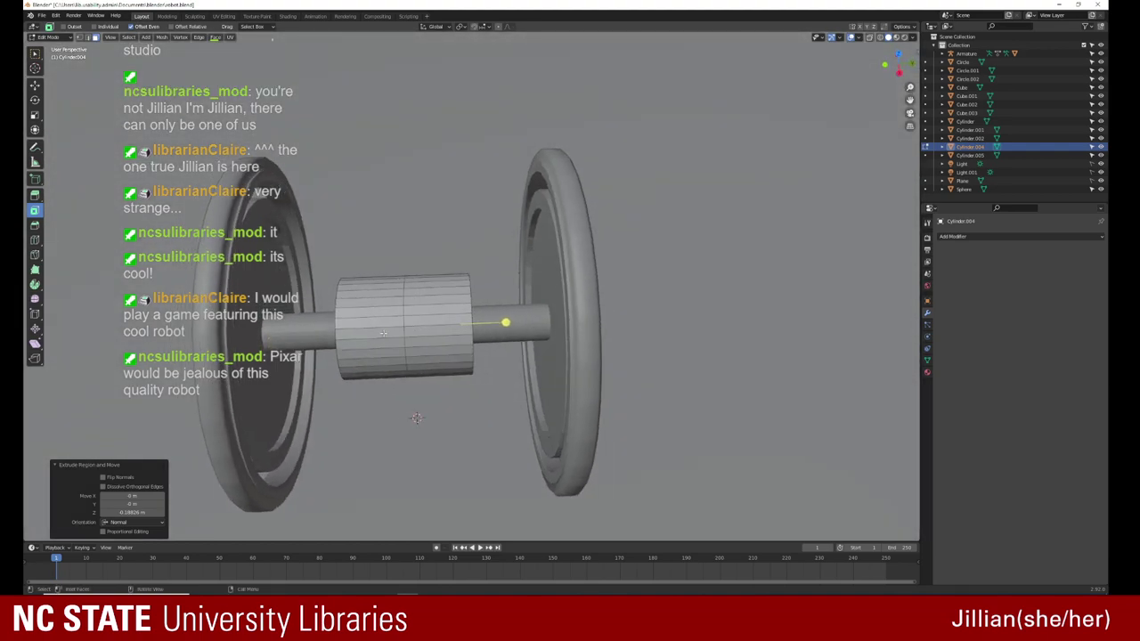
Step: Add several loop cuts around the hub cylinder
key("shift+space")
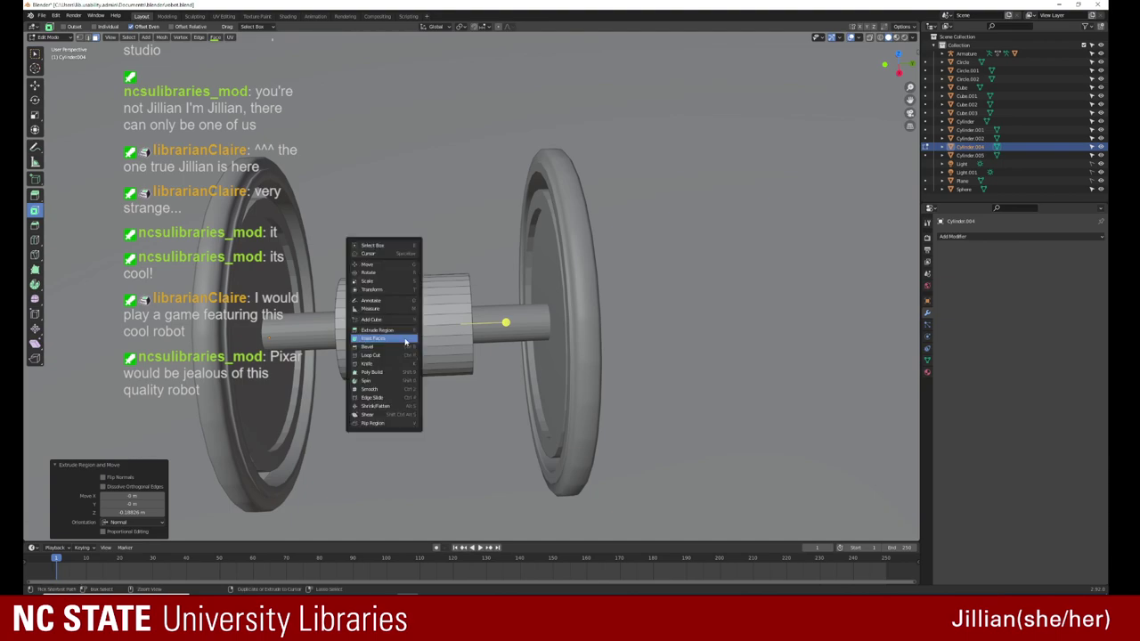
left_click(392, 350)
left_click(415, 350)
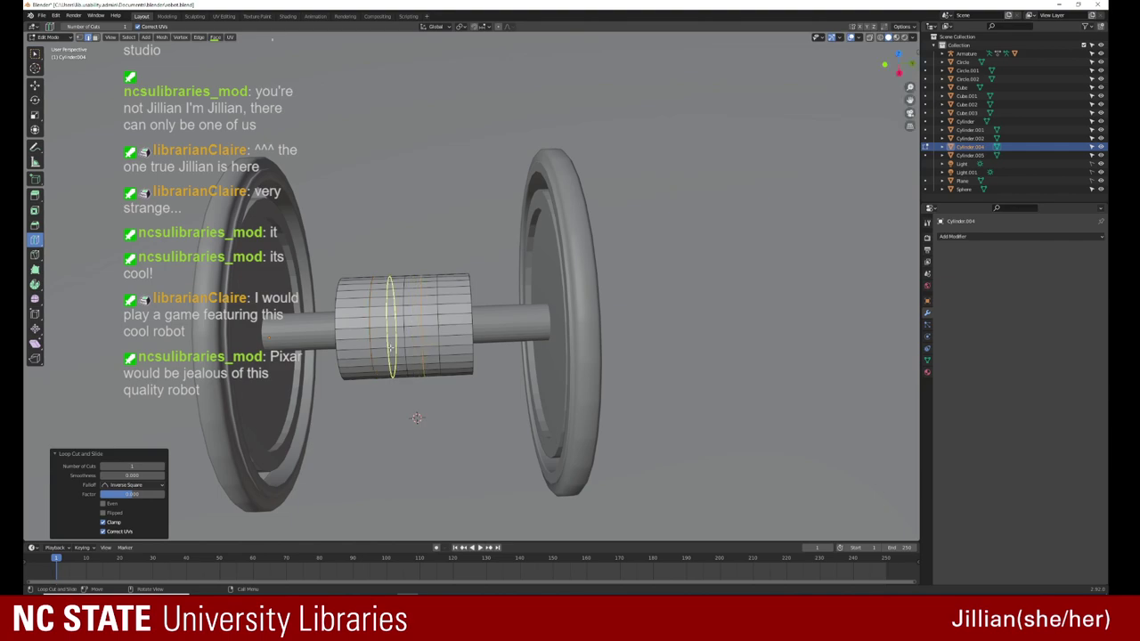
left_click(365, 345)
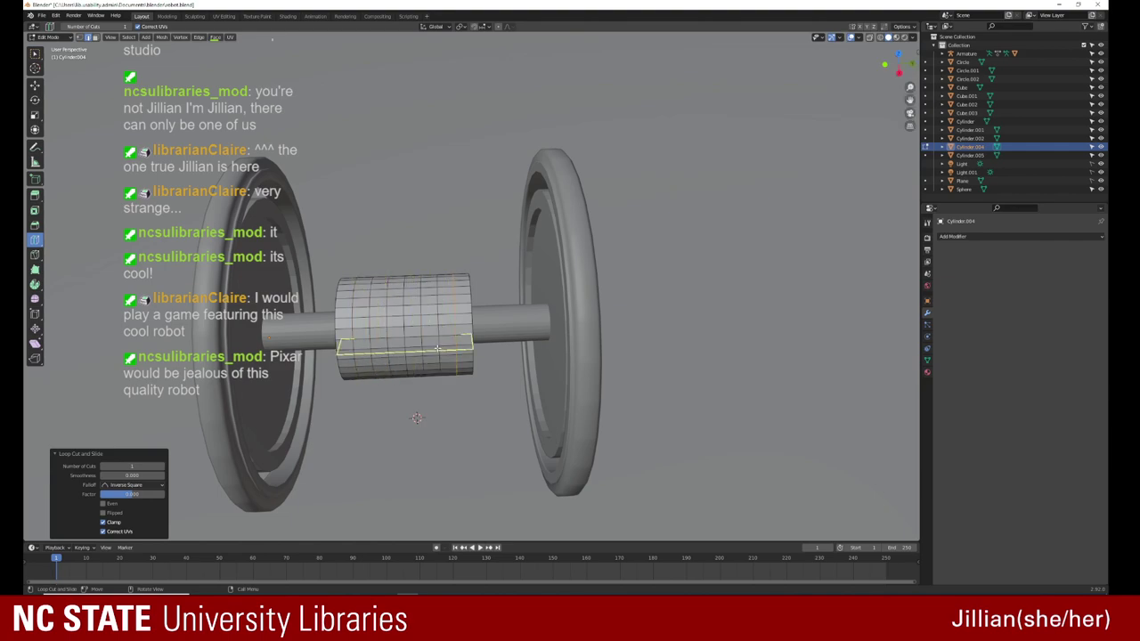
left_click(456, 347)
mouse_move(386, 407)
middle_mouse_down()
mouse_move(451, 448)
mouse_move(469, 444)
middle_mouse_up()
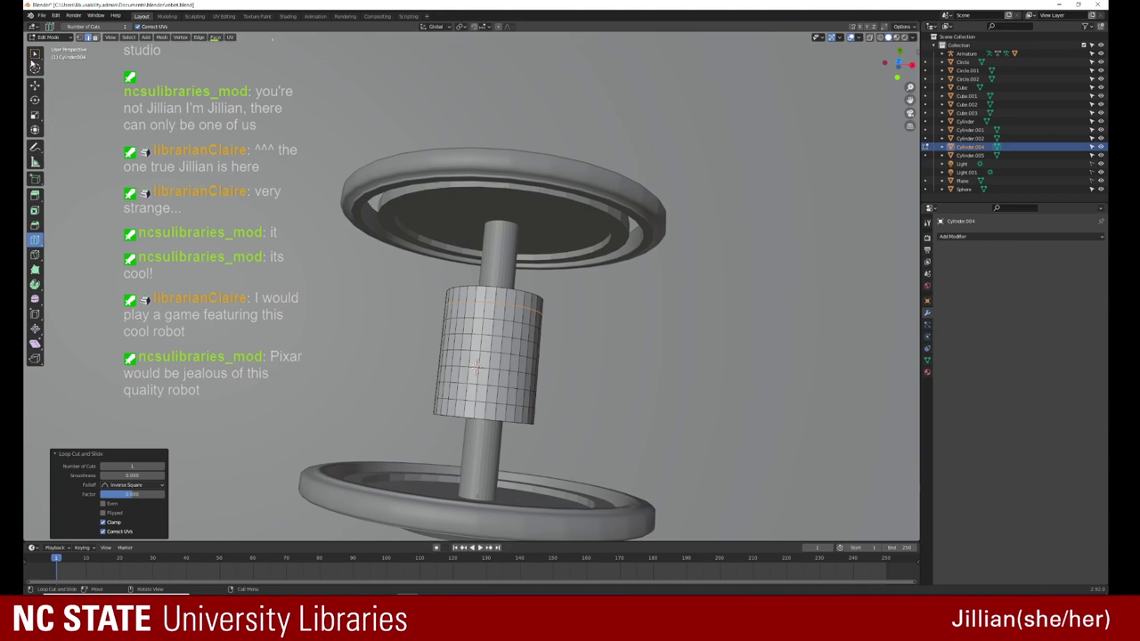
Step: Box-select a rectangular patch of hub faces in orthographic view
left_click(34, 56)
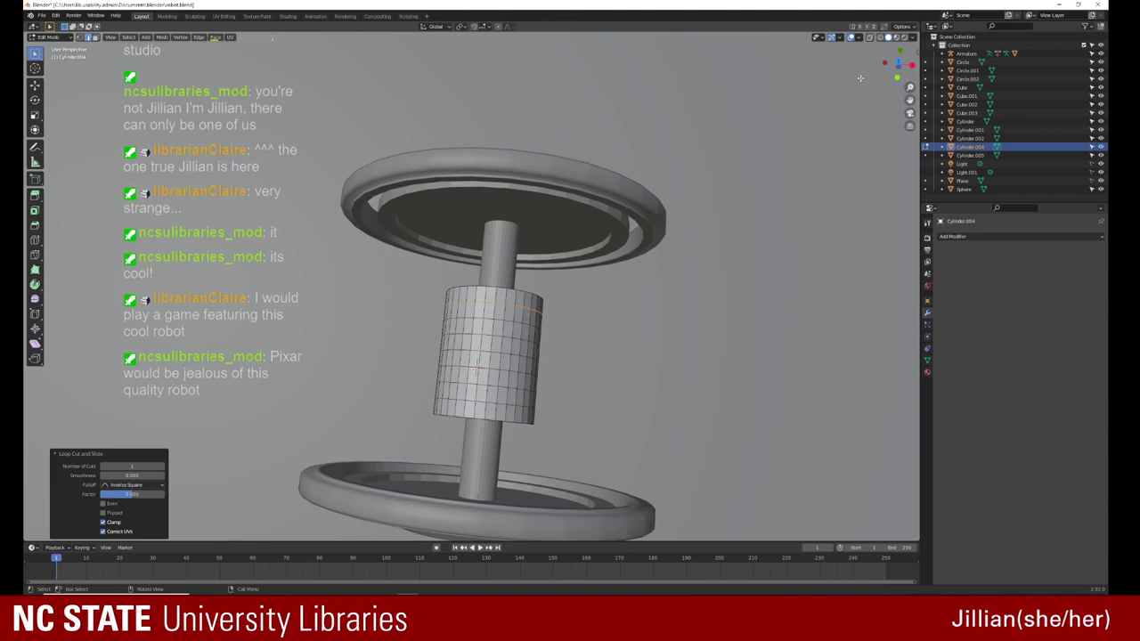
left_click(898, 63)
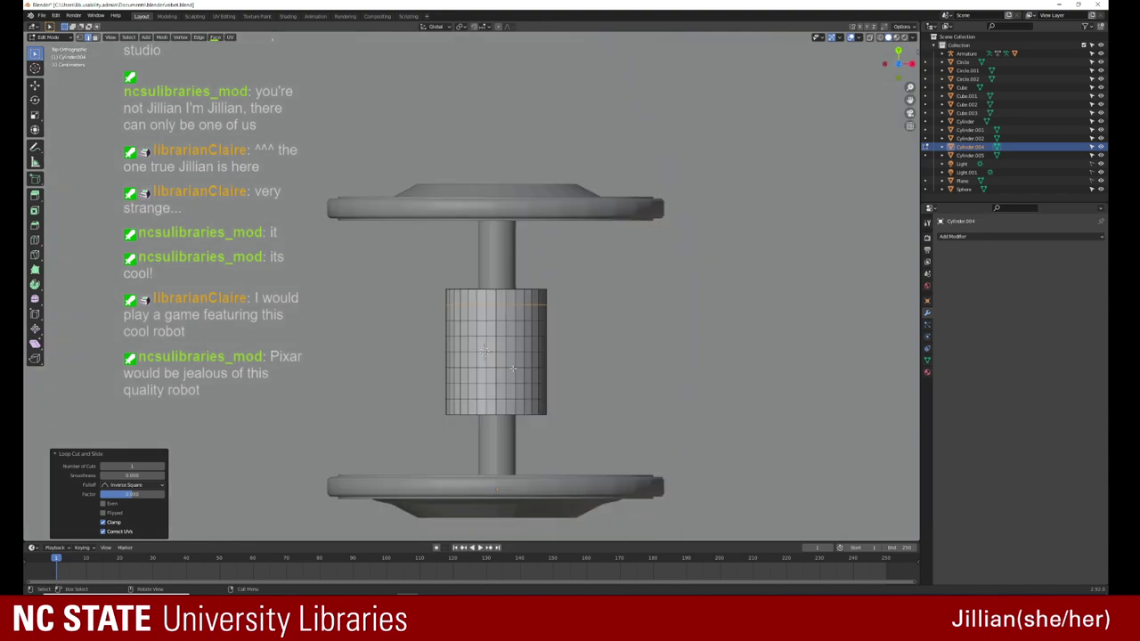
left_click_drag(482, 331, 511, 379)
left_click_drag(511, 379, 511, 379)
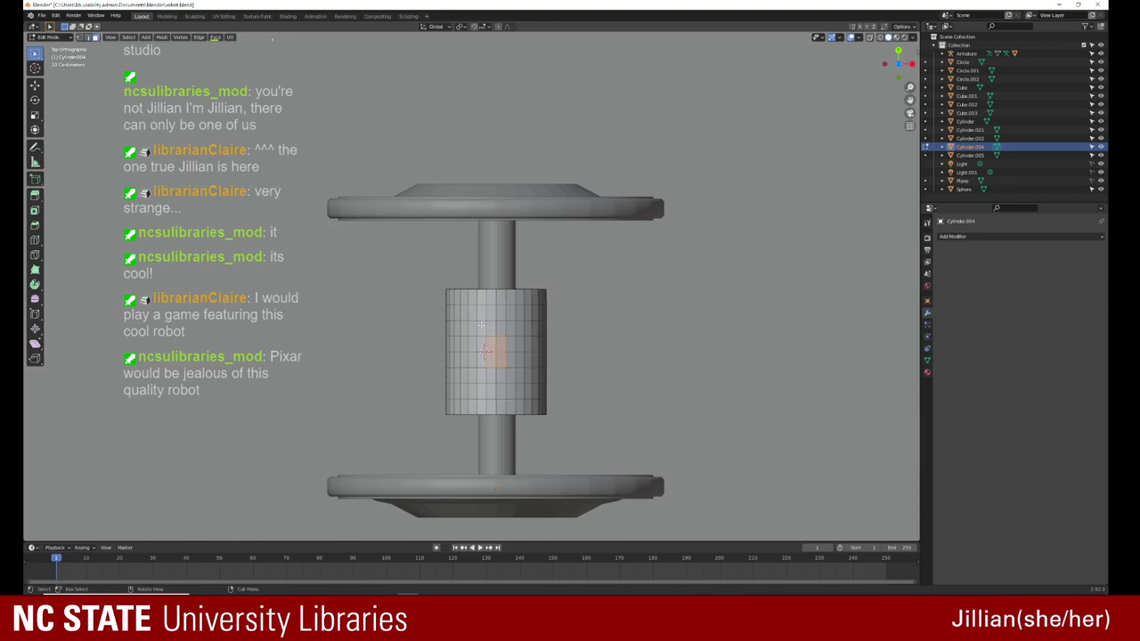
left_click_drag(481, 325, 512, 378)
left_click_drag(472, 326, 522, 380)
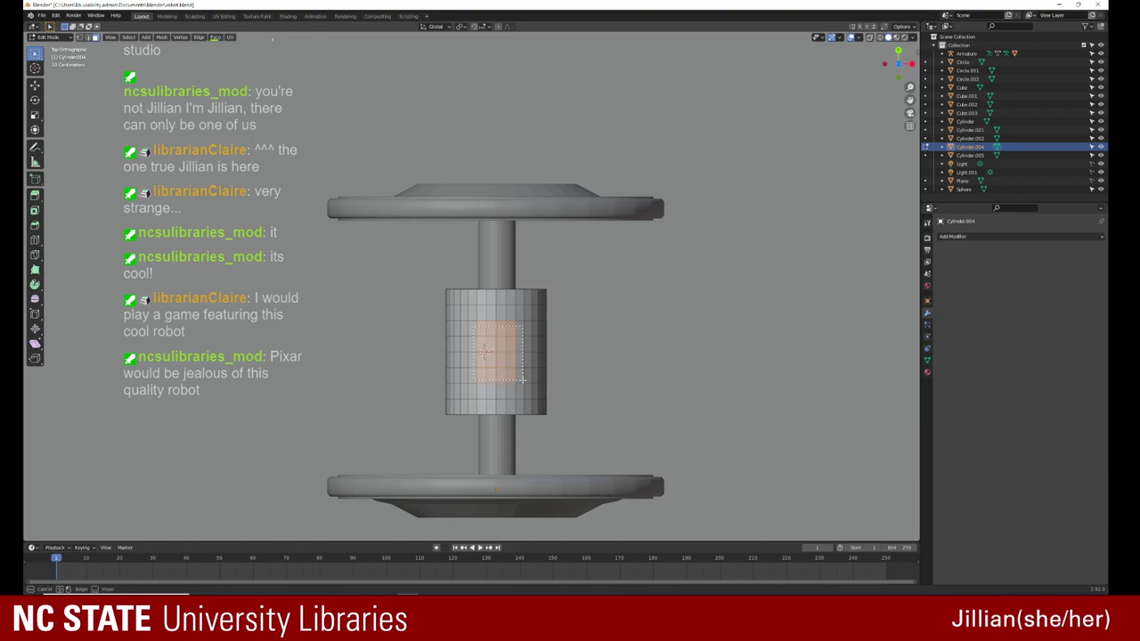
left_click_drag(523, 380, 521, 379)
mouse_move(571, 405)
middle_mouse_down()
mouse_move(489, 332)
mouse_move(436, 395)
middle_mouse_up()
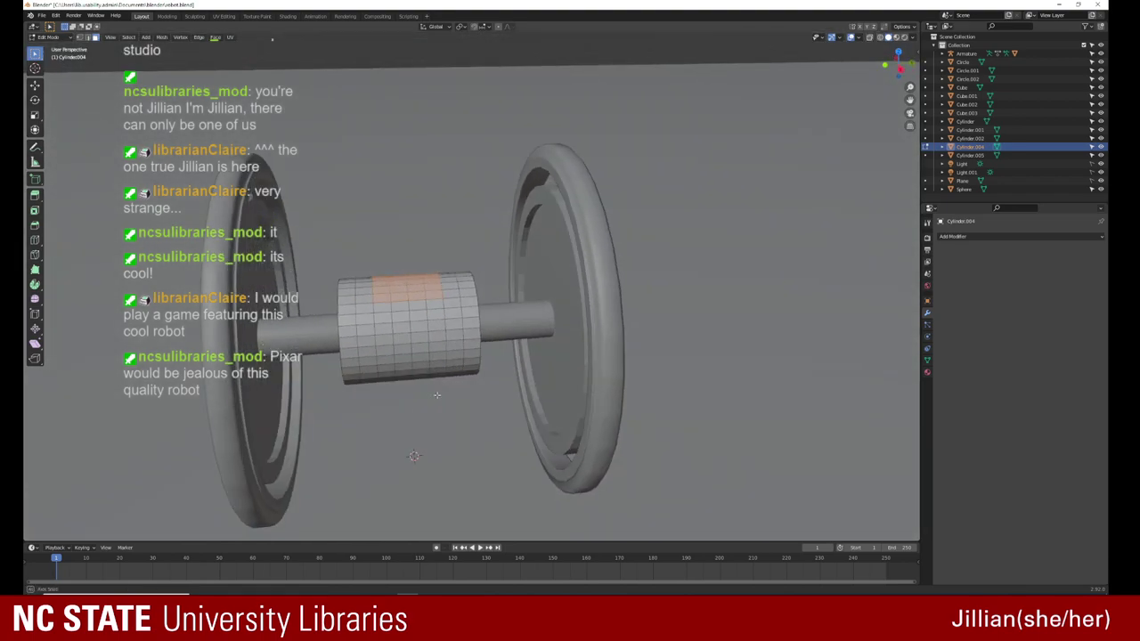
right_click(403, 283)
left_click(80, 37)
right_click(407, 288)
mouse_move(359, 285)
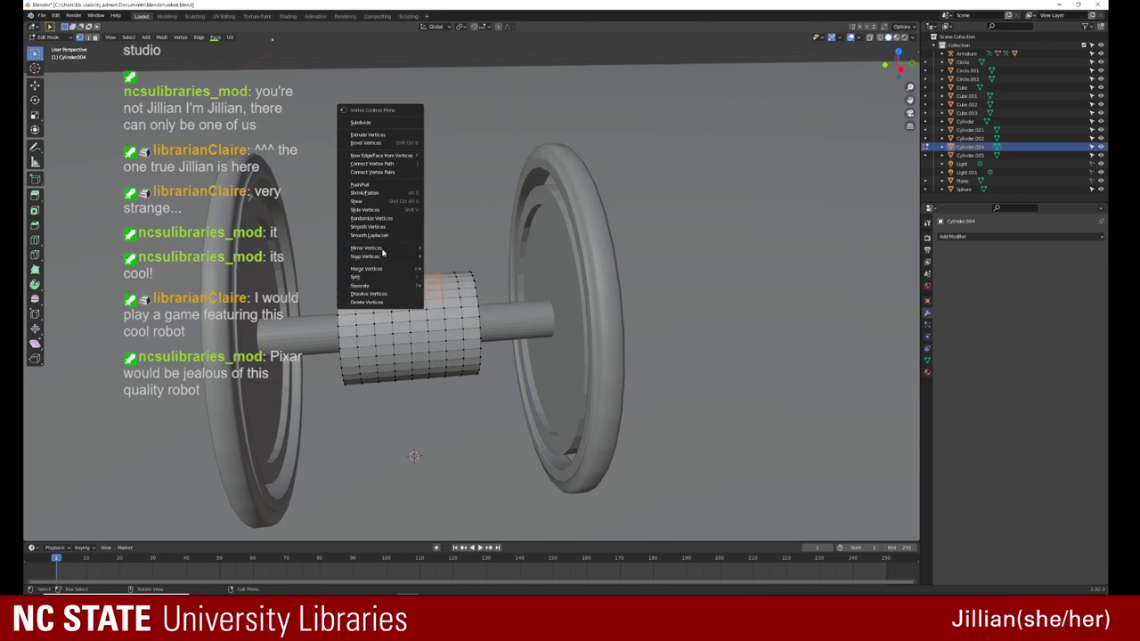
left_click(379, 192)
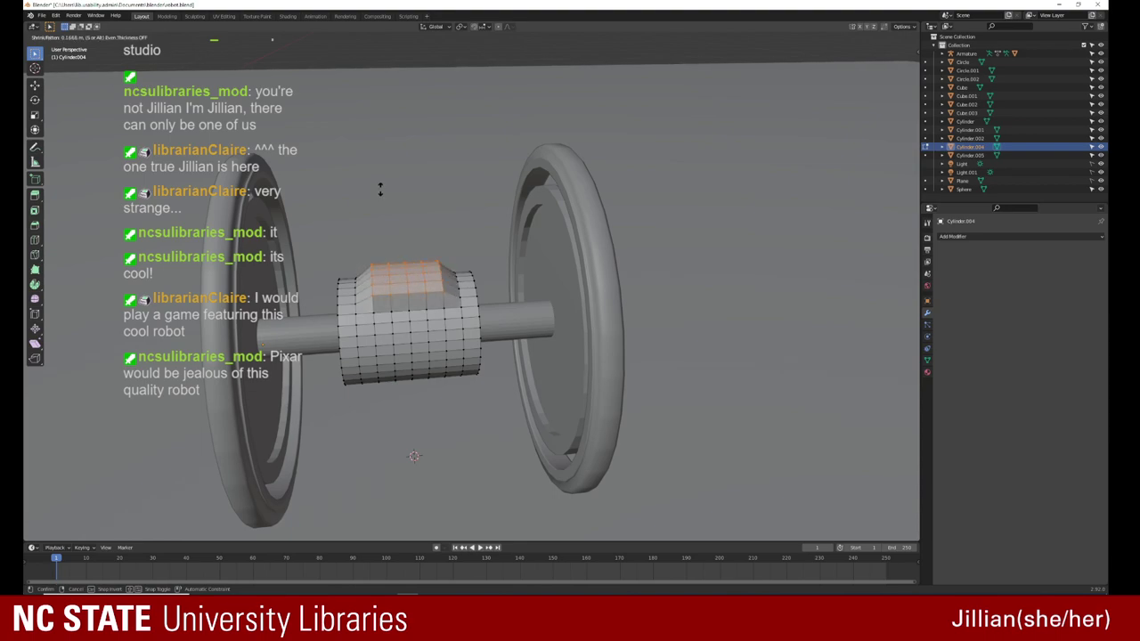
left_click(380, 190)
key("ctrl+z")
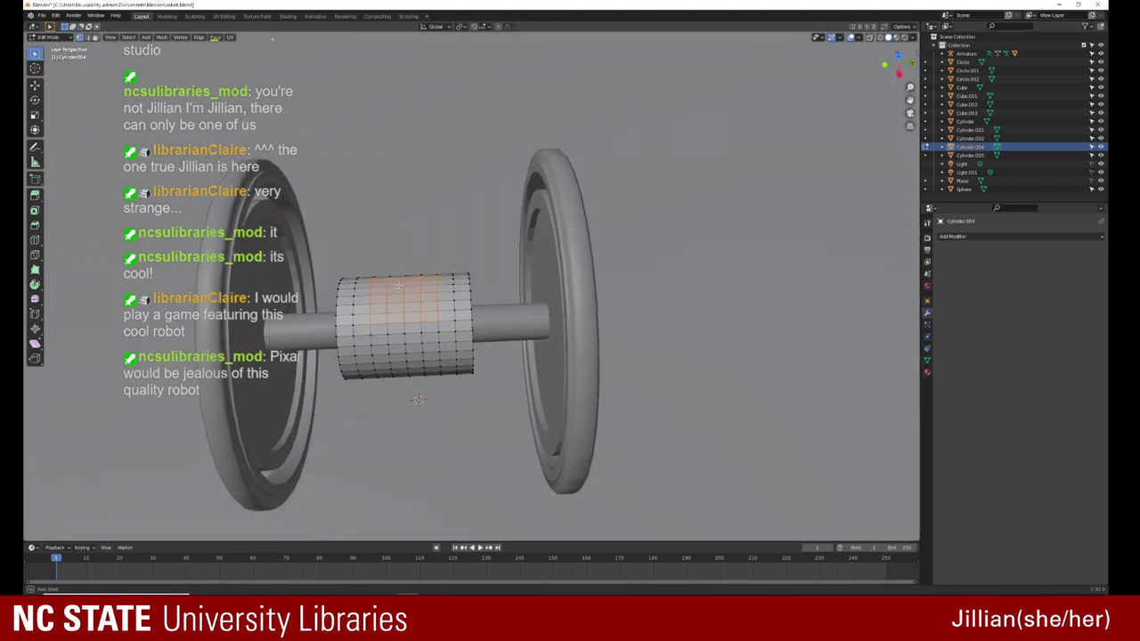
Step: Box-select a larger rectangular panel of faces on the hub in face mode
mouse_move(404, 255)
middle_mouse_down()
mouse_move(418, 293)
mouse_move(485, 311)
mouse_move(477, 373)
middle_mouse_up()
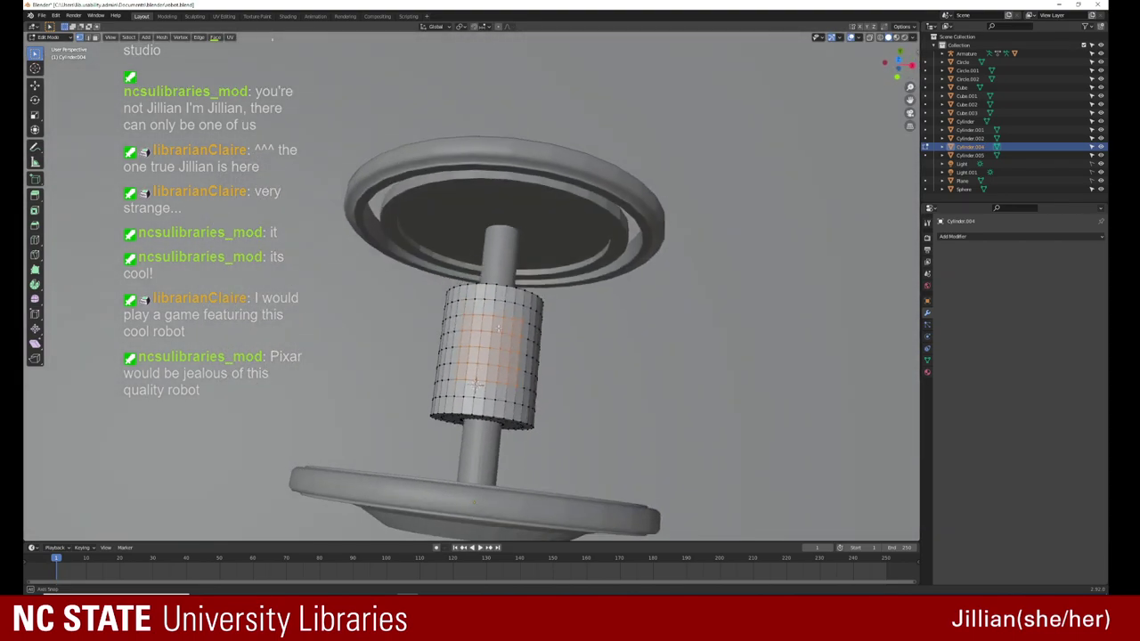
left_click(79, 37)
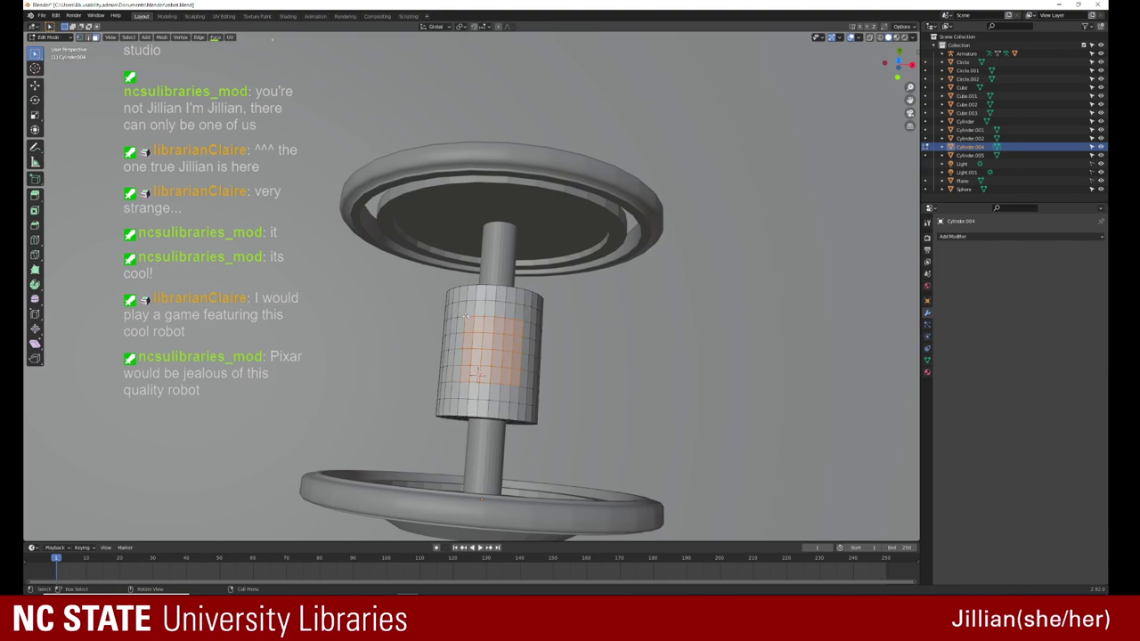
key("b")
left_click_drag(512, 355, 517, 366)
left_click_drag(517, 366, 515, 368)
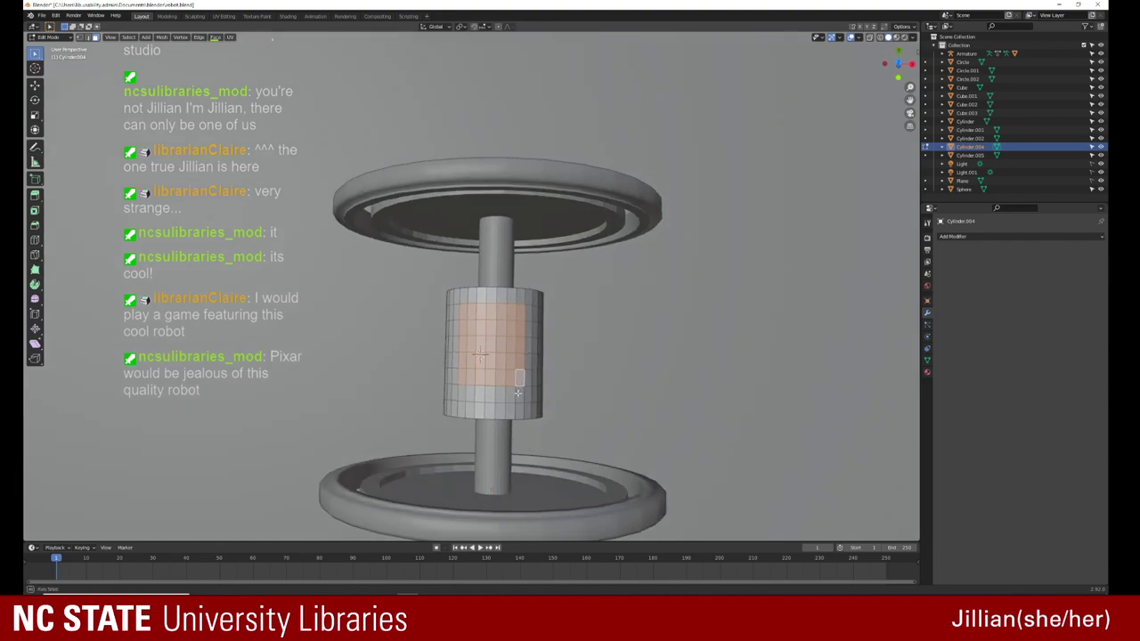
Step: Extrude the panel faces with movement constrained to the Z axis
middle_click_drag(517, 393, 446, 388)
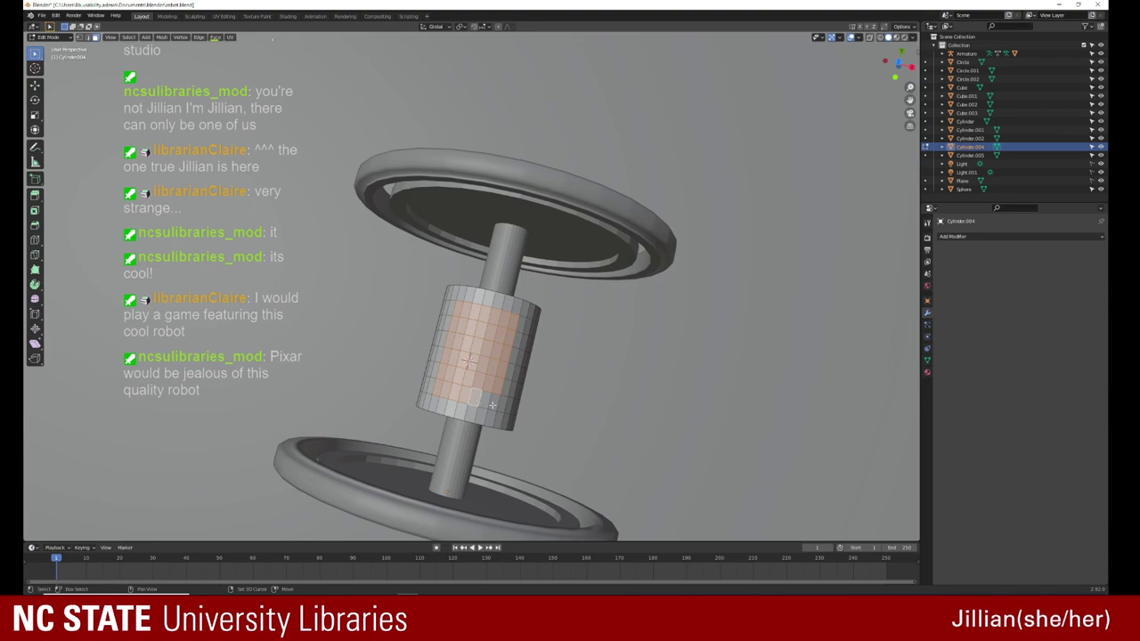
mouse_move(491, 405)
middle_mouse_down()
mouse_move(415, 356)
mouse_move(398, 330)
middle_mouse_up()
key("e")
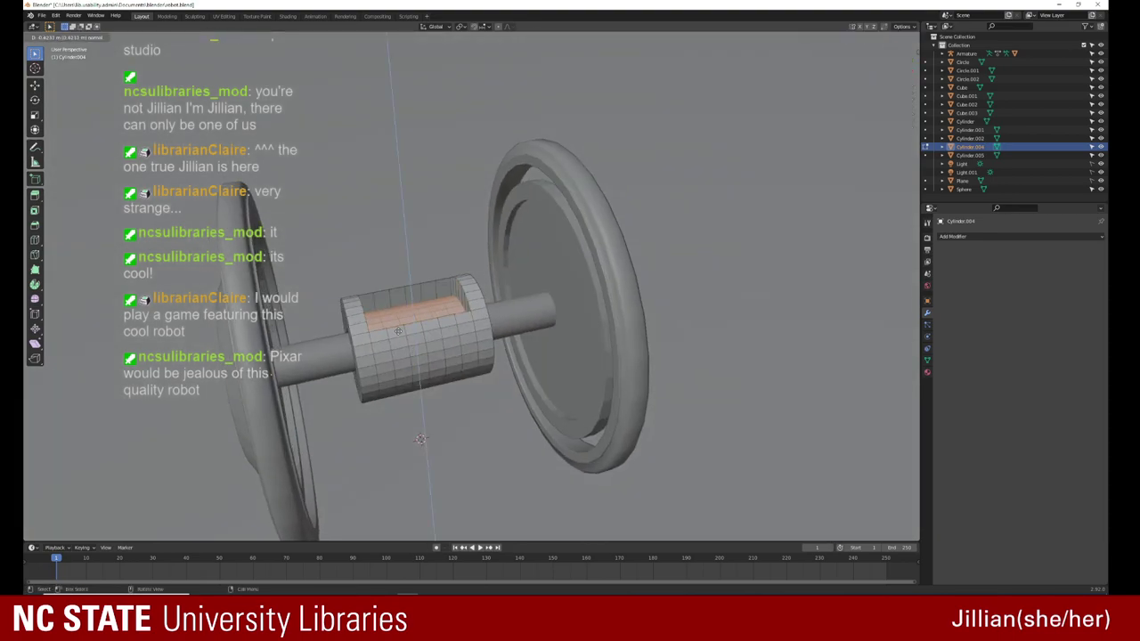
middle_click(397, 332)
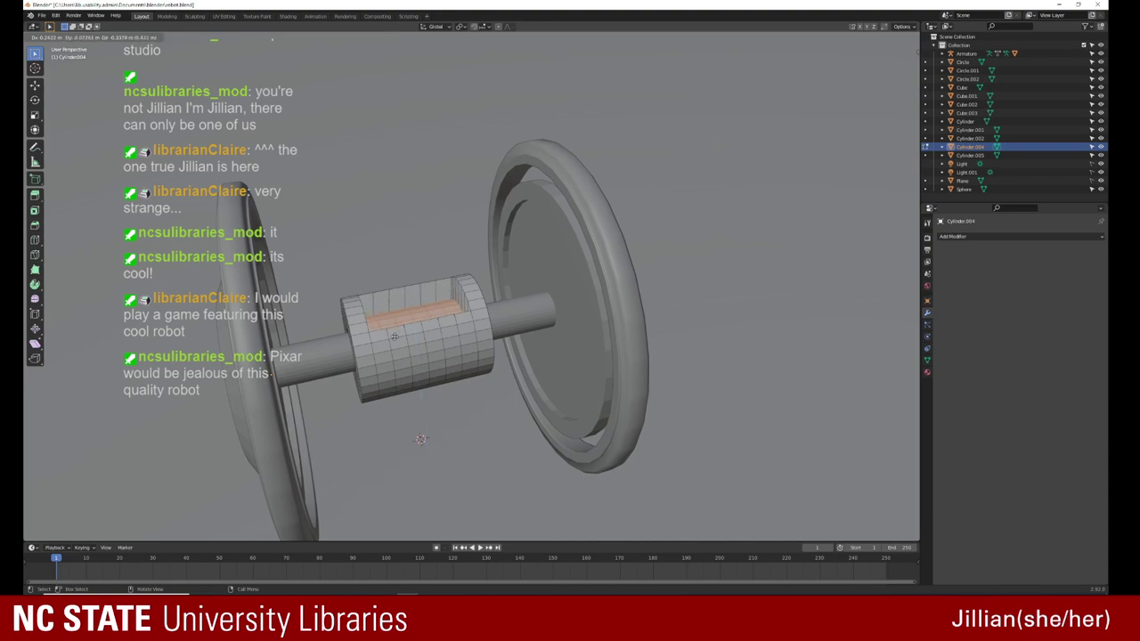
key("z")
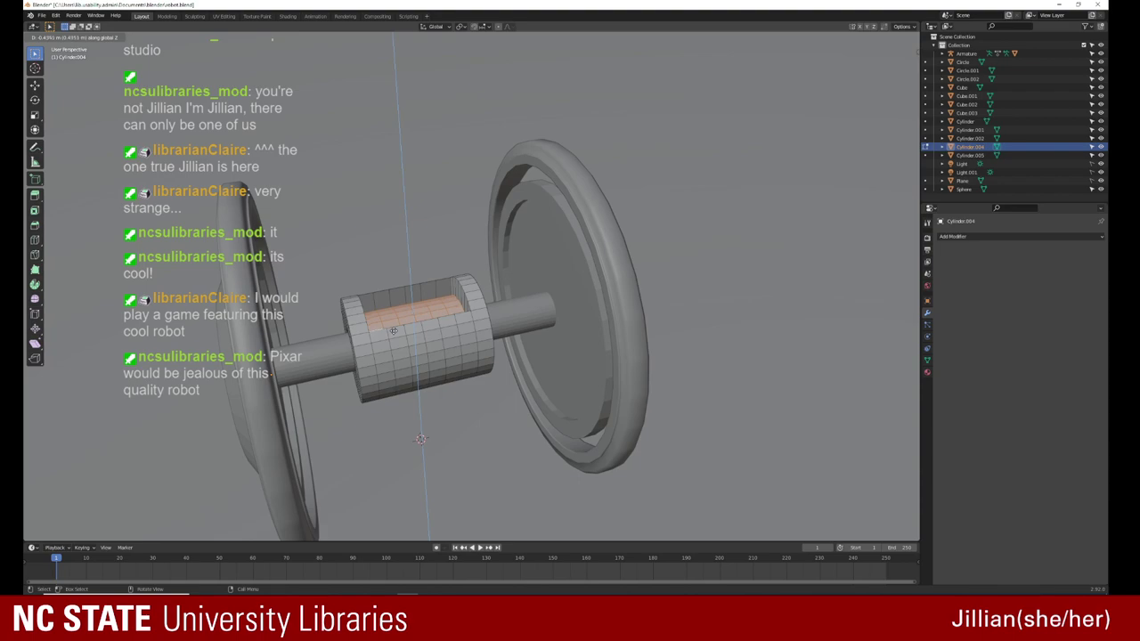
Step: Confirm the recessed panel extrusion along Z
left_click(392, 330)
middle_click_drag(397, 331, 613, 381)
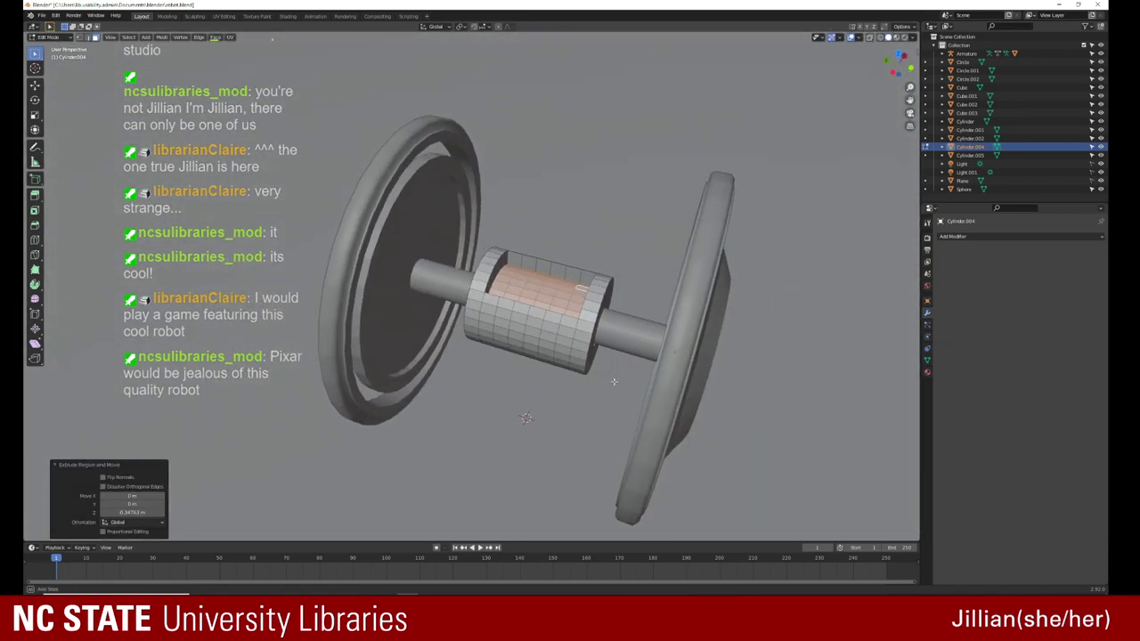
scroll(545, 335, "up", 2)
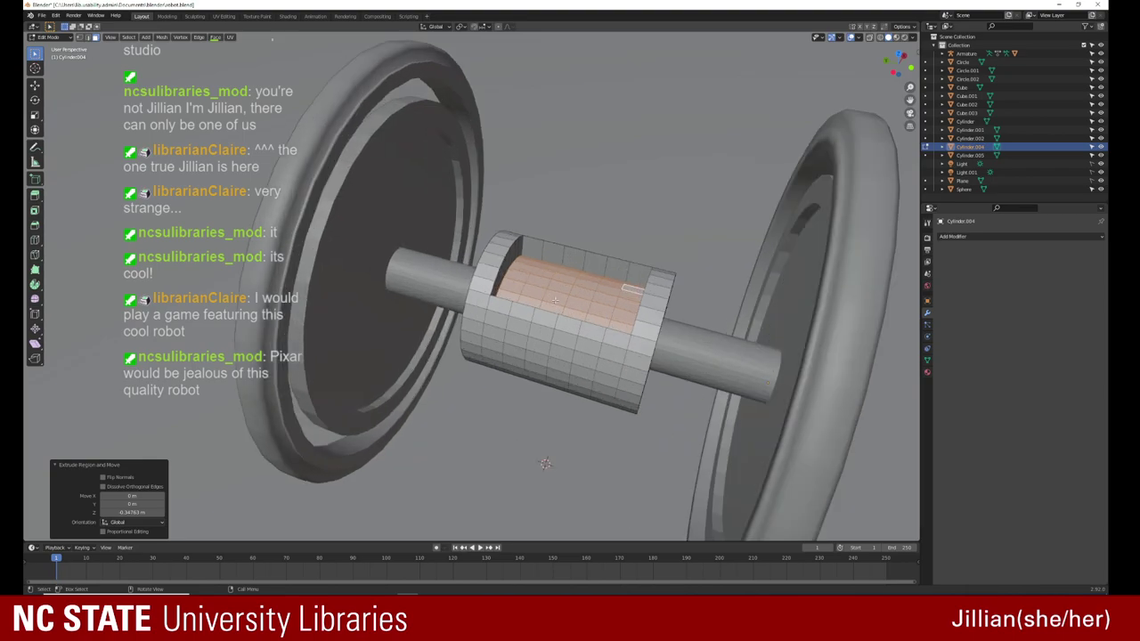
scroll(546, 334, "up", 2)
right_click(613, 292)
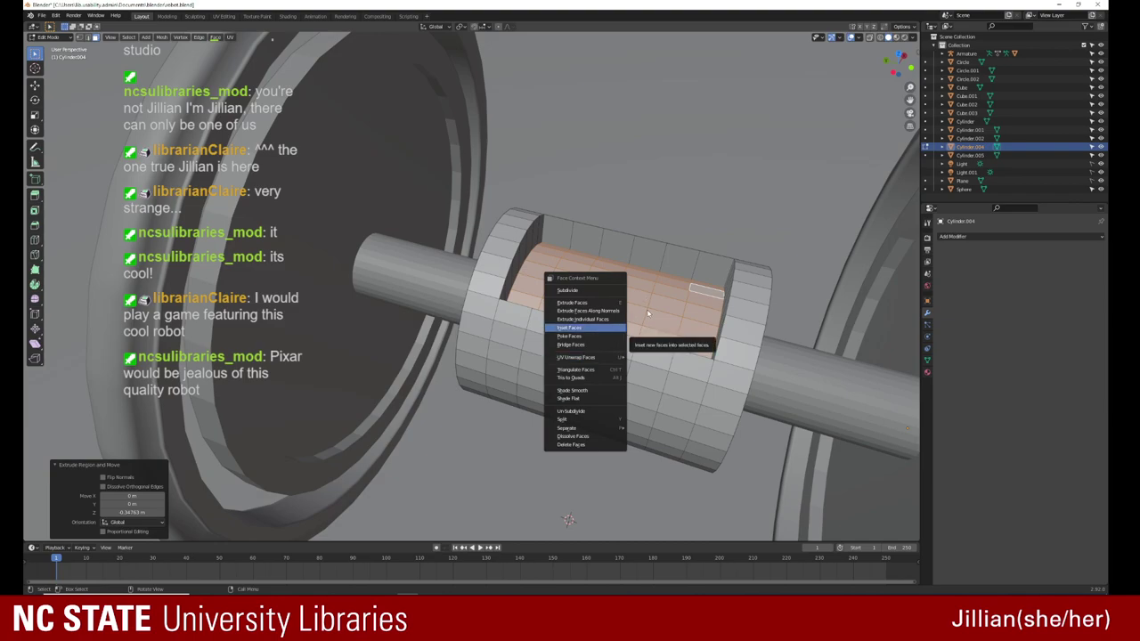
key("Escape")
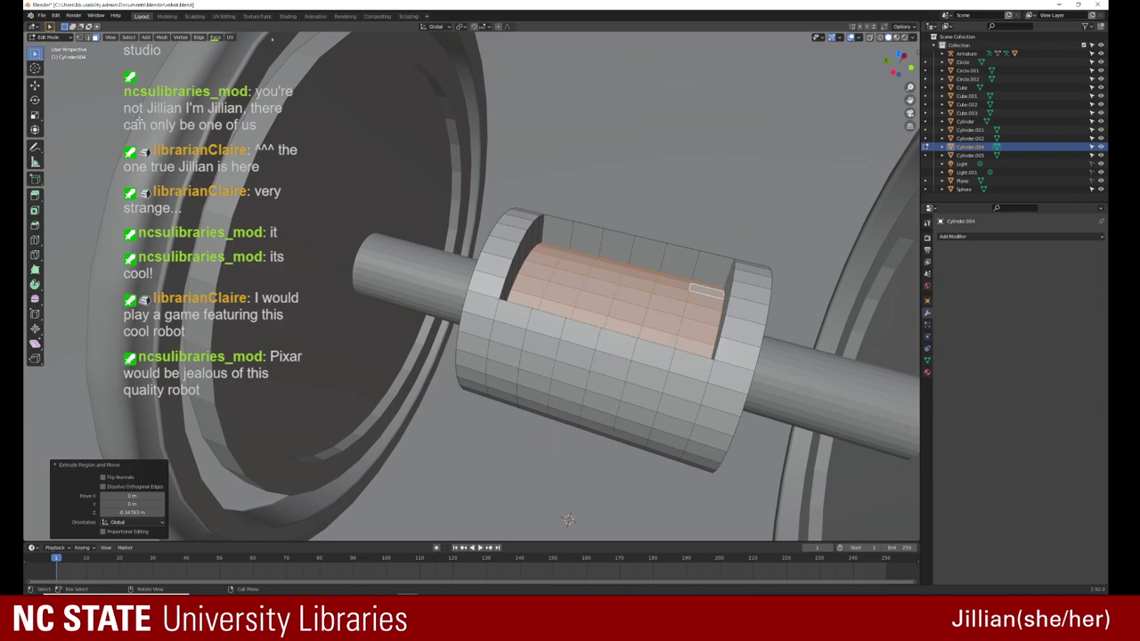
Step: Try pushing the panel 0.146 m deeper with Shrink/Fatten, then undo it
key("1")
right_click(559, 265)
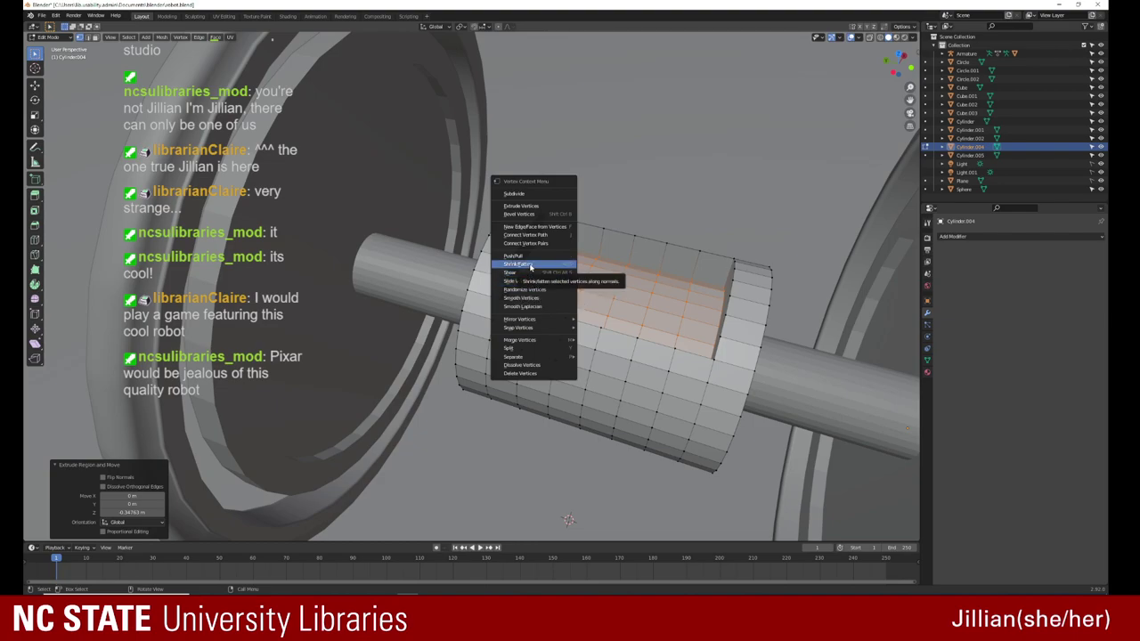
left_click(531, 266)
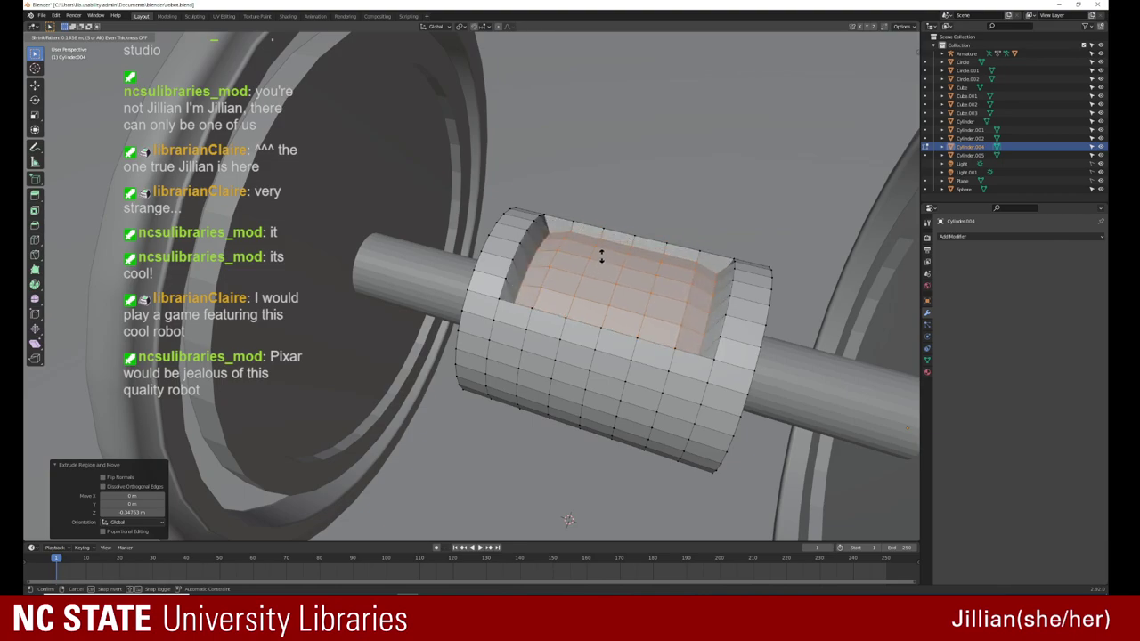
left_click(601, 257)
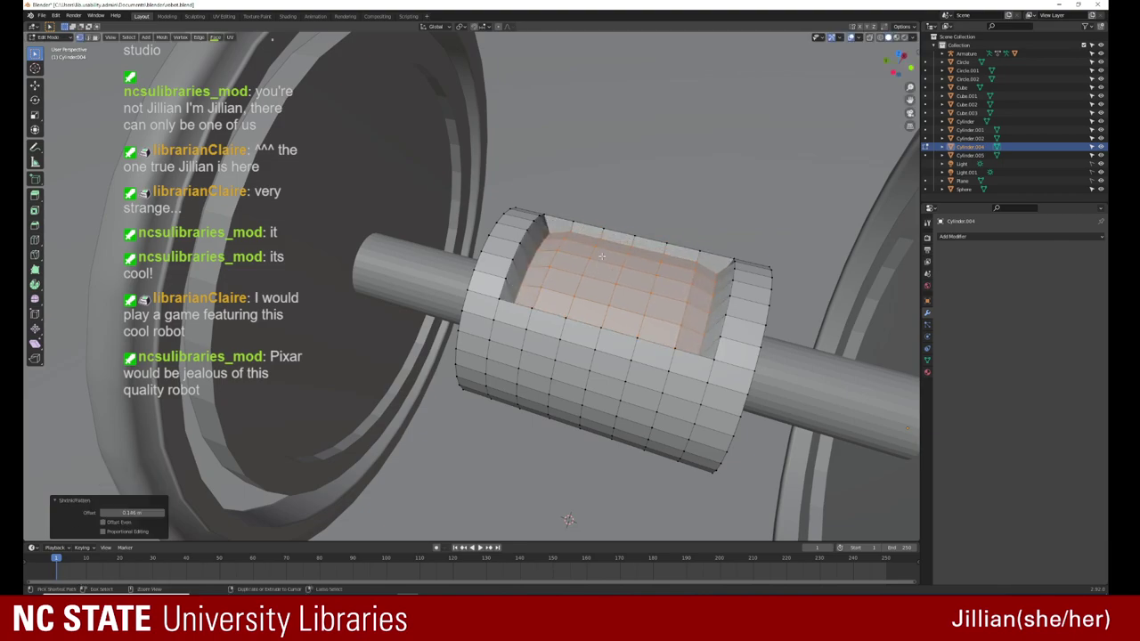
key("ctrl+z")
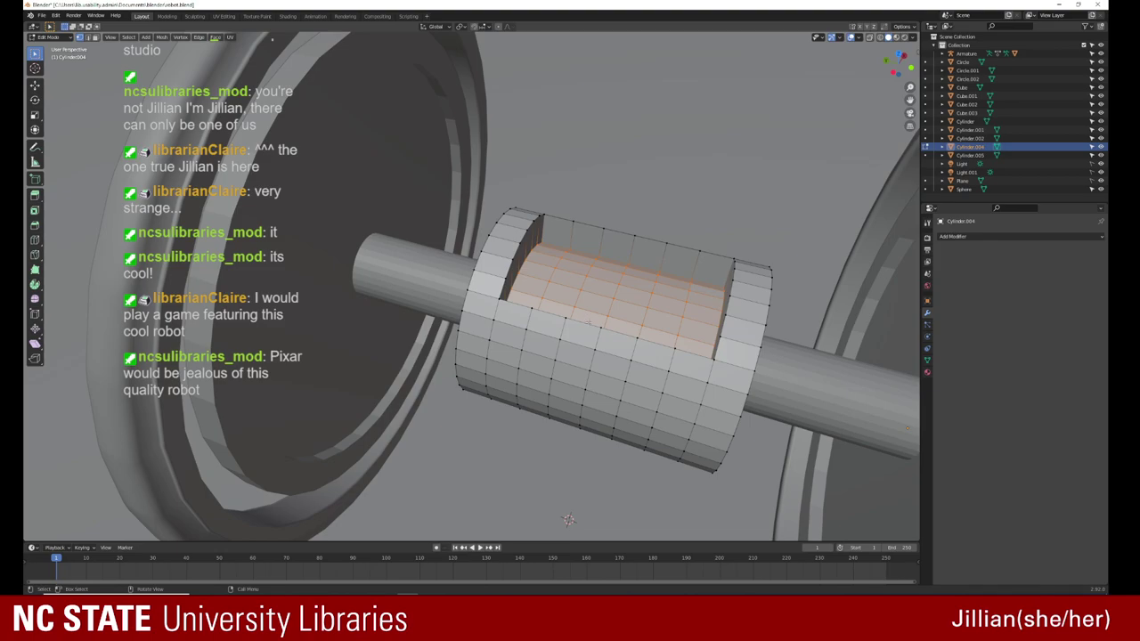
Step: Clear the inner faces and, in face select mode, box-select a front patch of cylinder faces
middle_click_drag(589, 323, 445, 310)
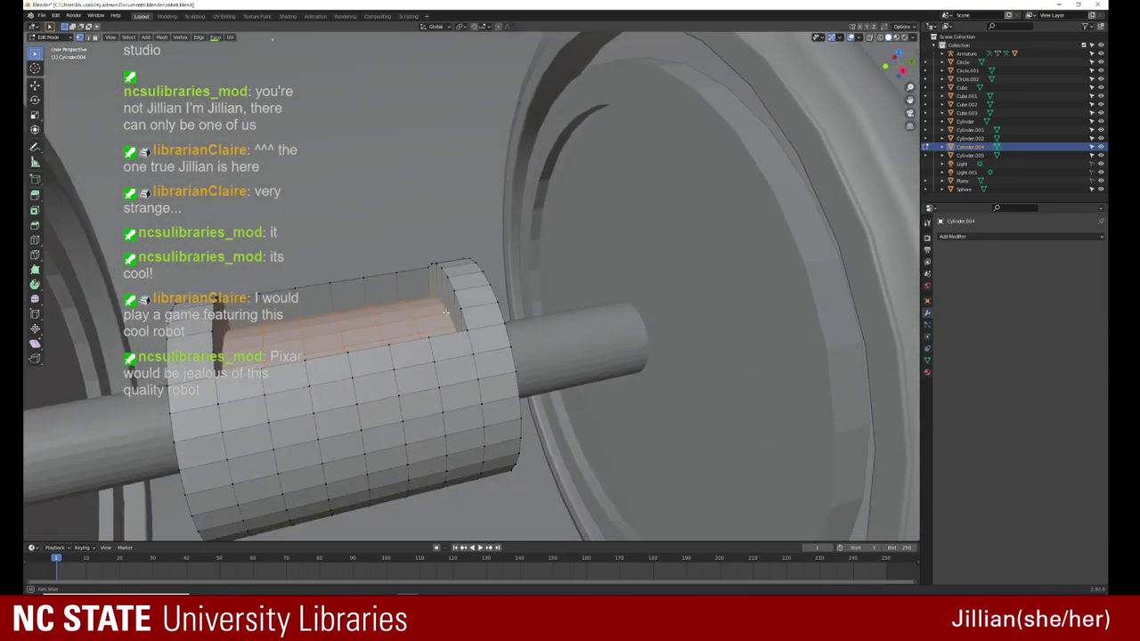
mouse_move(310, 307)
middle_mouse_down()
mouse_move(291, 399)
mouse_move(300, 374)
middle_mouse_up()
key("alt+a")
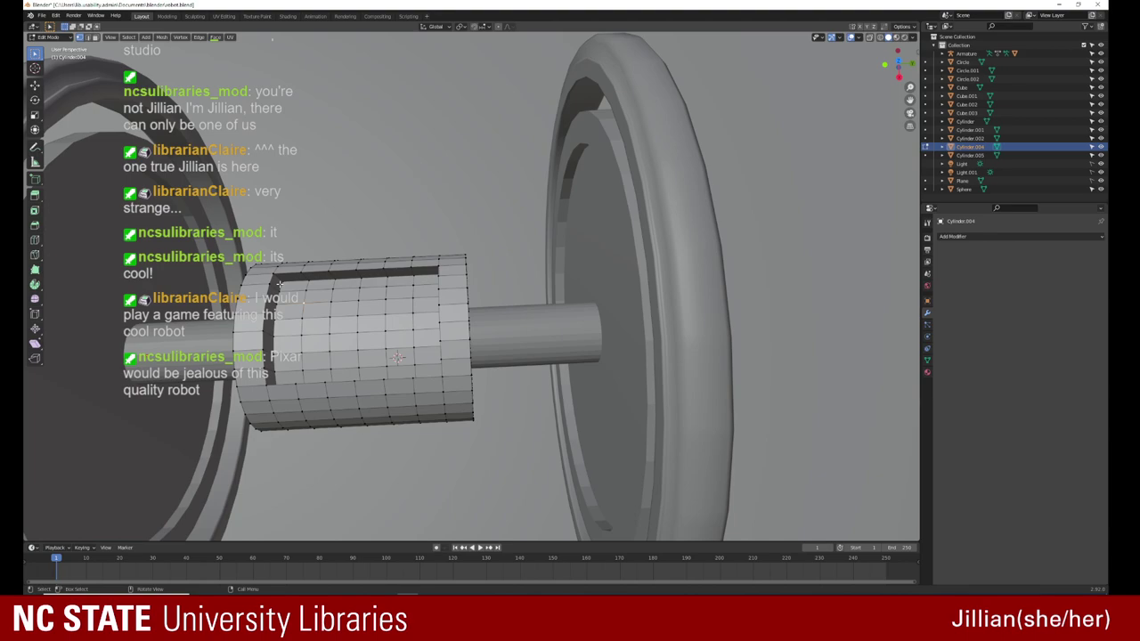
key("3")
left_click(314, 301)
middle_click_drag(341, 315, 323, 314)
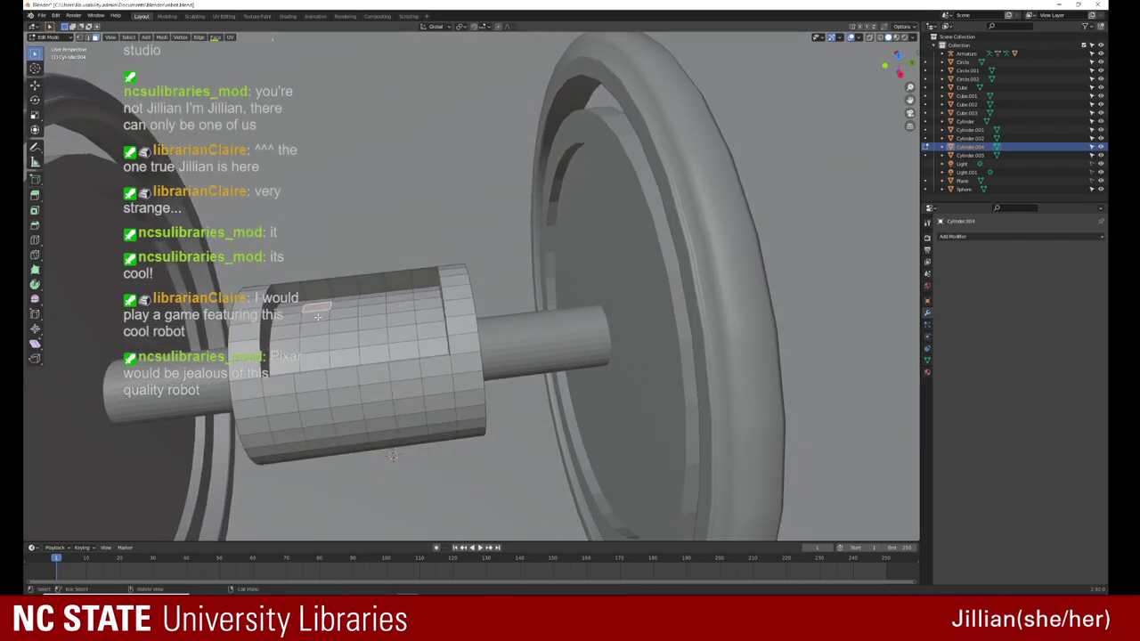
middle_click_drag(393, 455, 397, 320)
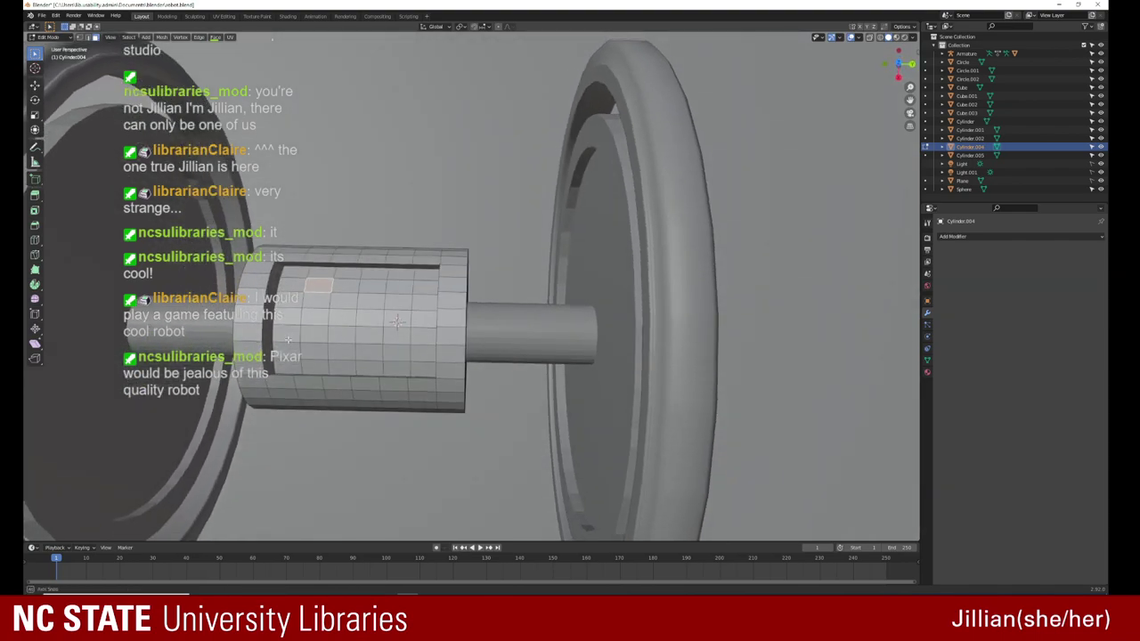
left_click_drag(295, 271, 420, 372)
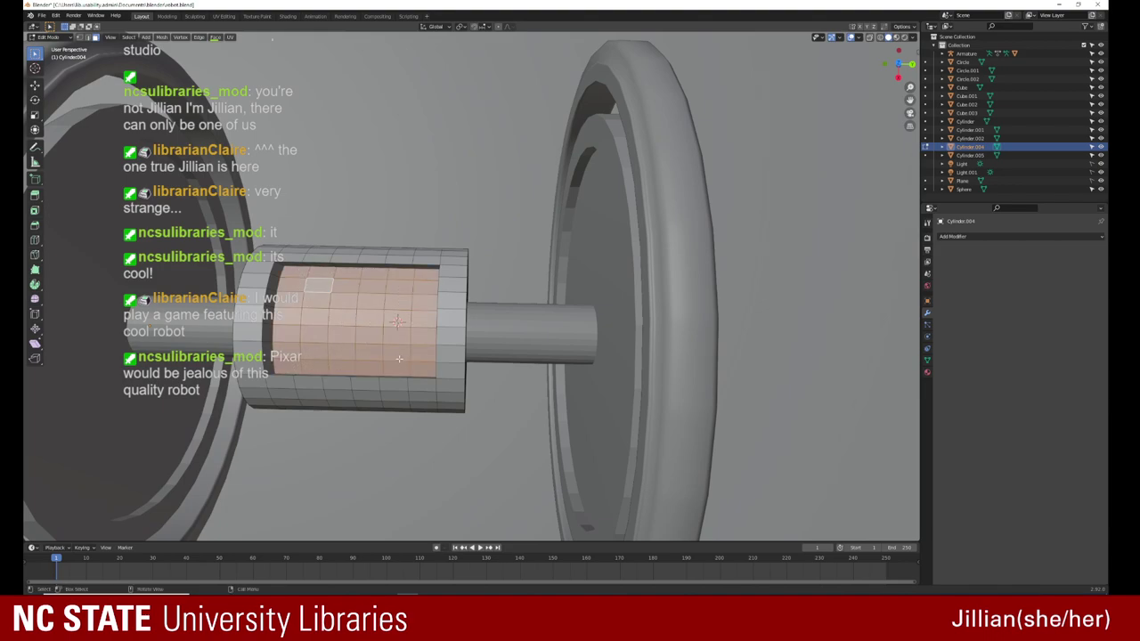
Step: Subdivide the front patch, select its central faces from Top view, and start extruding them
right_click(350, 330)
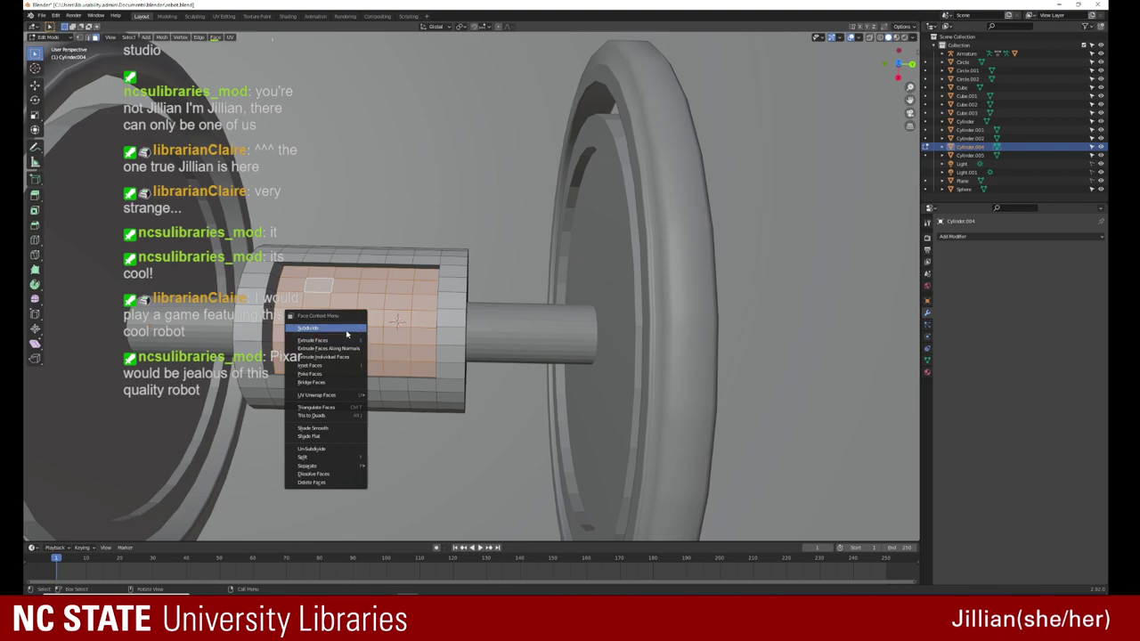
left_click(345, 330)
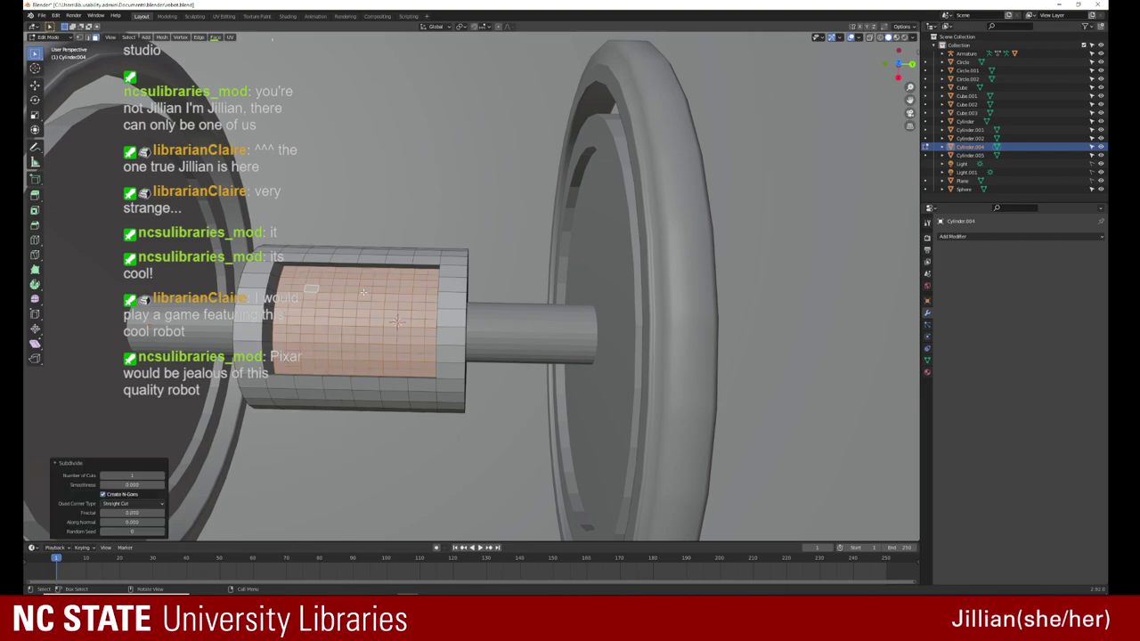
left_click(897, 64)
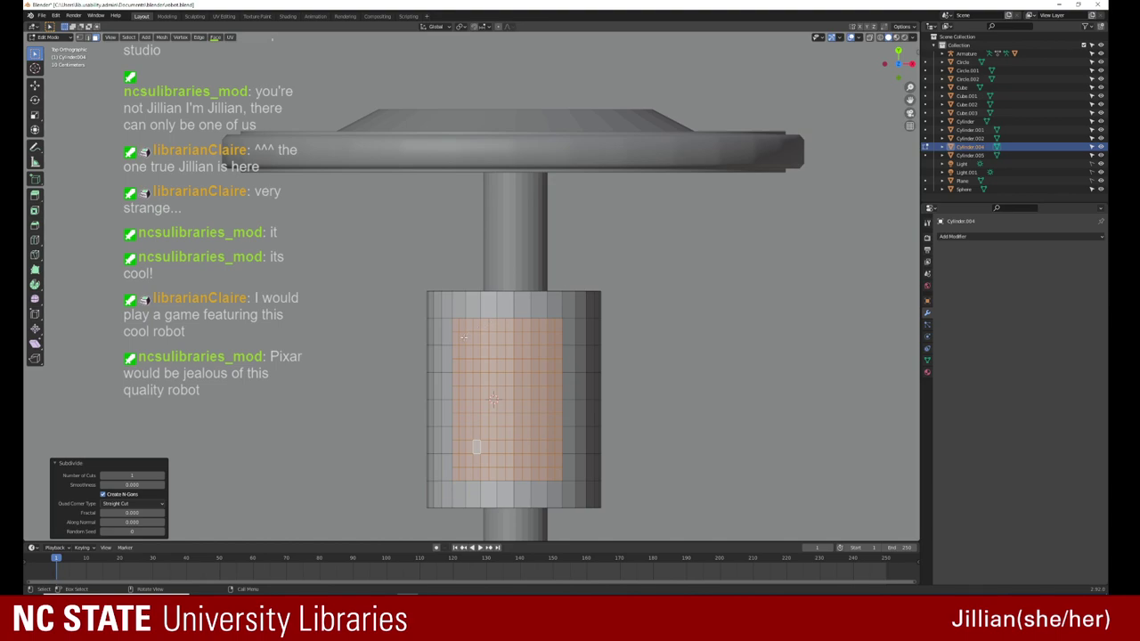
key("alt+a")
left_click_drag(461, 338, 552, 464)
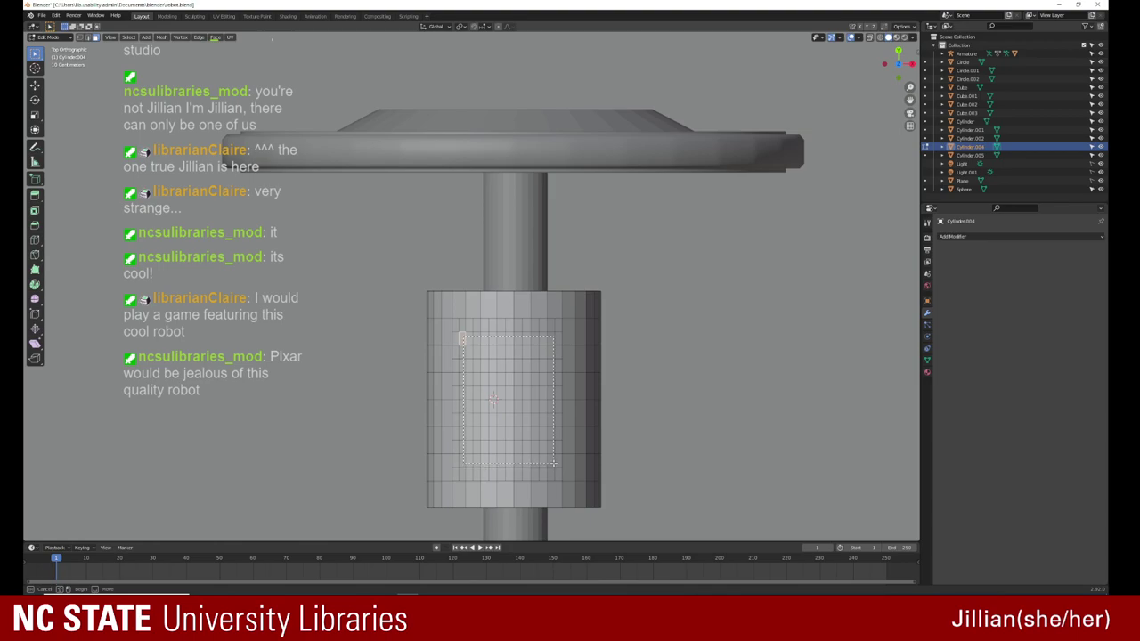
left_click_drag(553, 464, 552, 462)
middle_click_drag(539, 385, 437, 291)
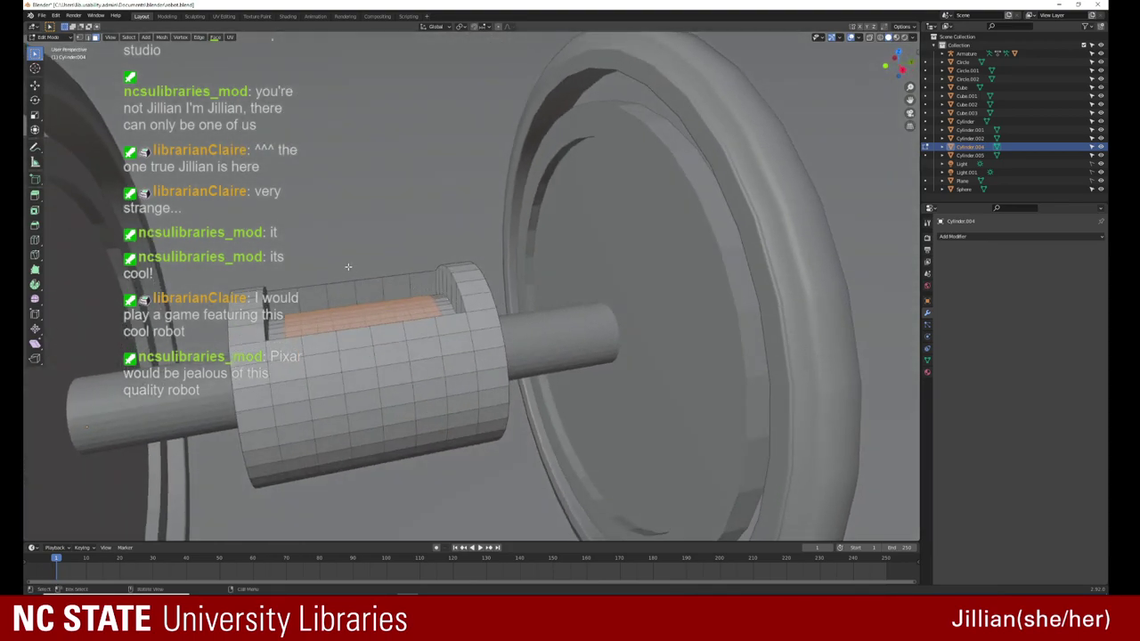
key("e")
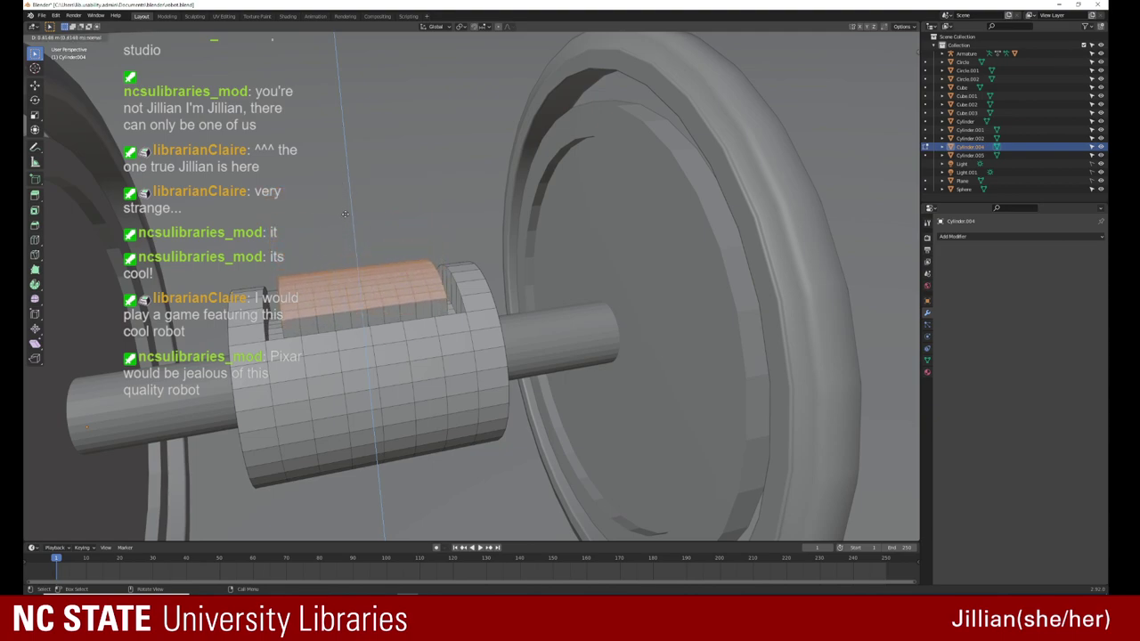
Step: Confirm the block, extrude it further up, and widen its top face by about 1.106
left_click(344, 214)
middle_click_drag(344, 214, 399, 194)
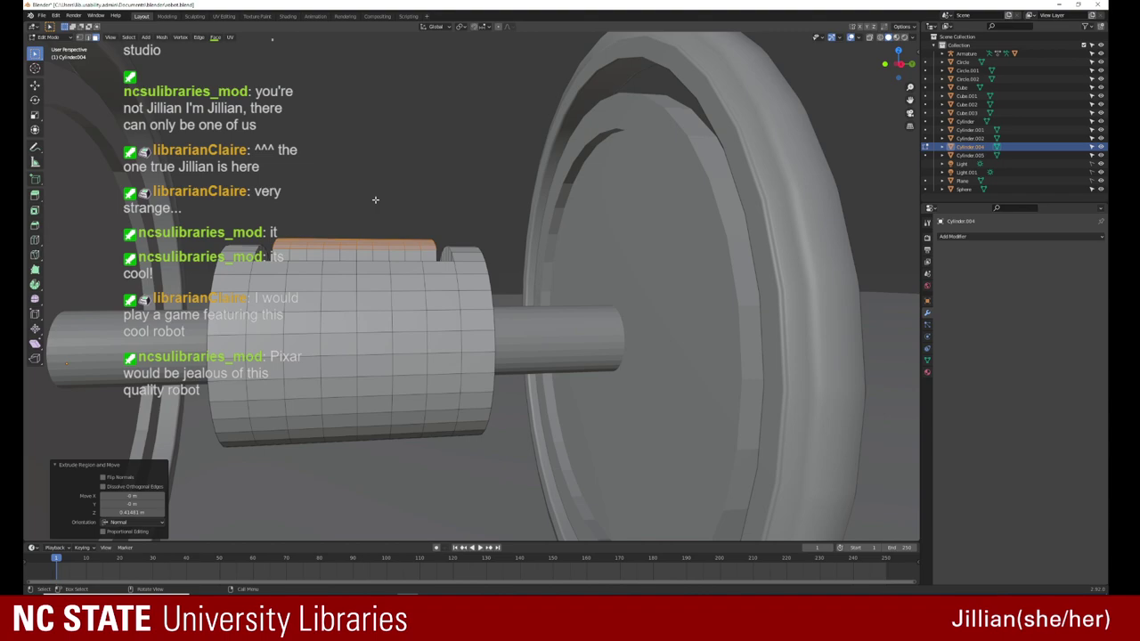
key("e")
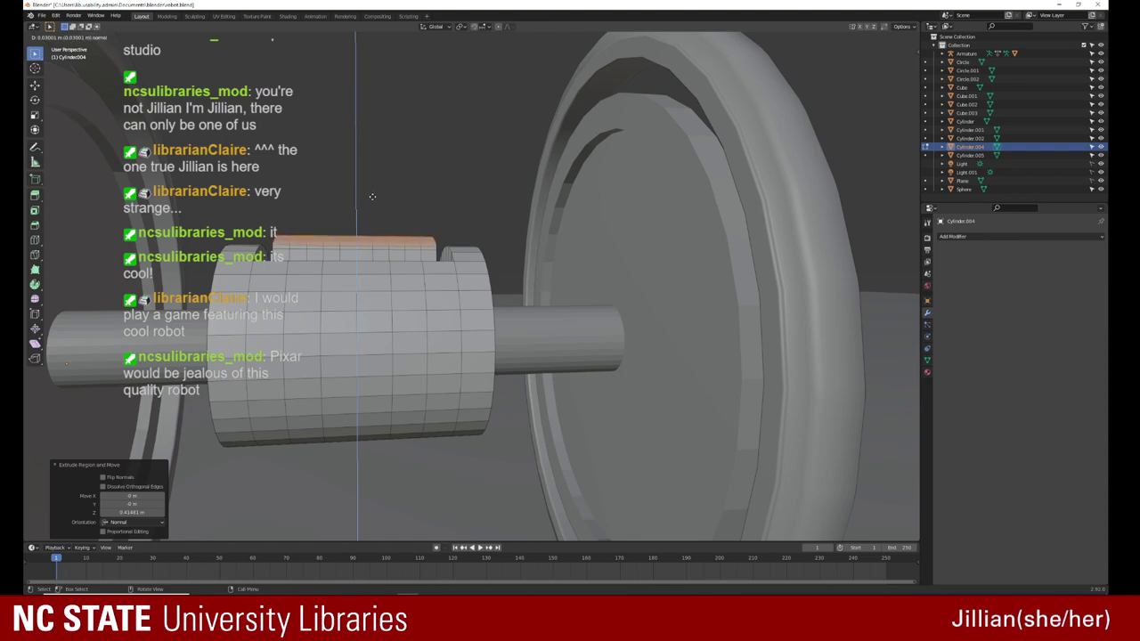
left_click(372, 196)
key("s")
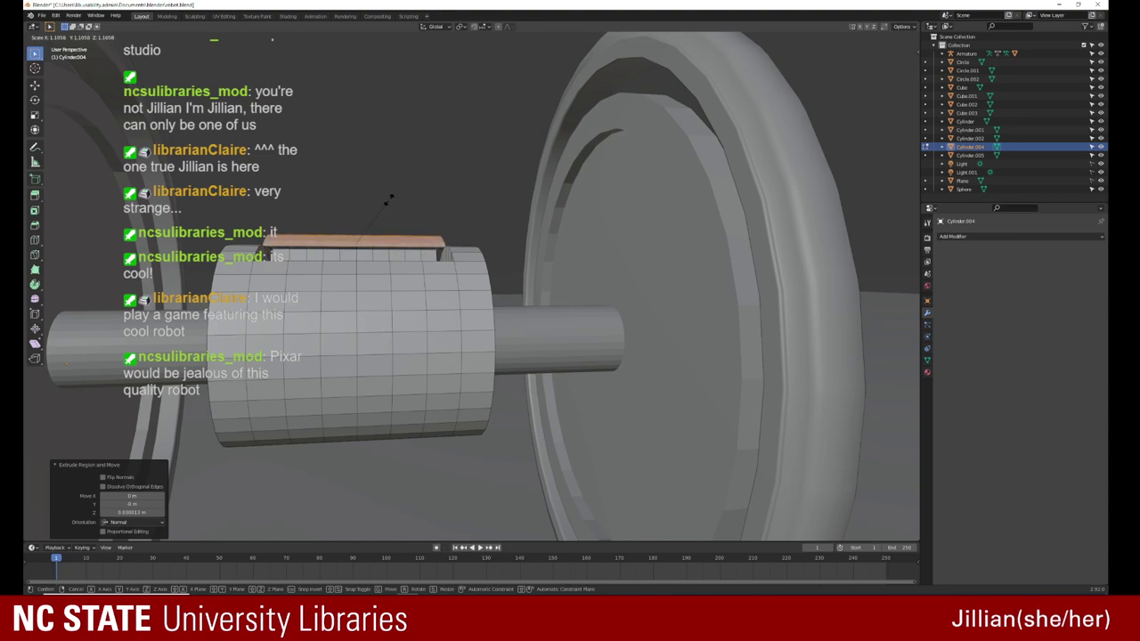
left_click(389, 199)
Step: Extrude the top face 1.4165 m upward into a tall upright block
key("e")
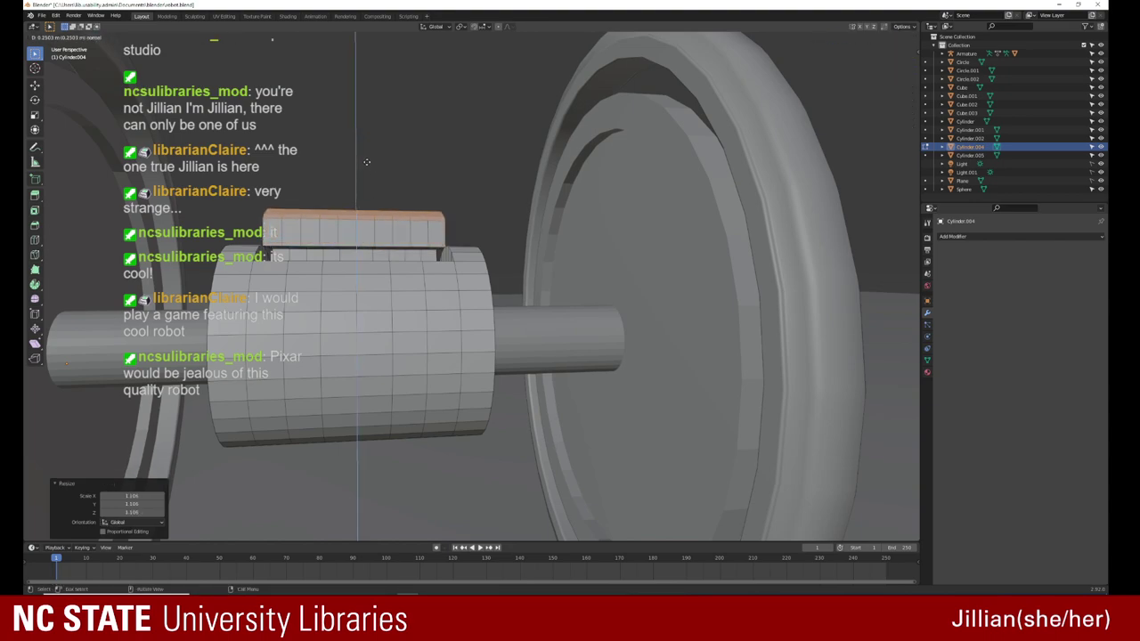
left_click(358, 52)
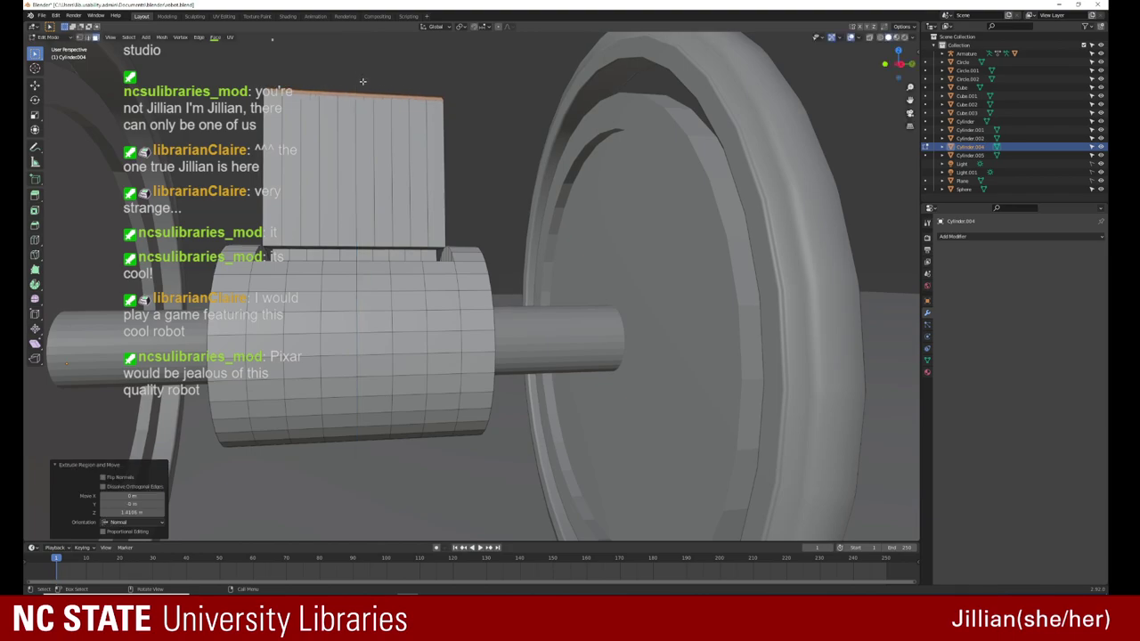
mouse_move(363, 82)
middle_mouse_down()
mouse_move(349, 158)
mouse_move(526, 123)
middle_mouse_up()
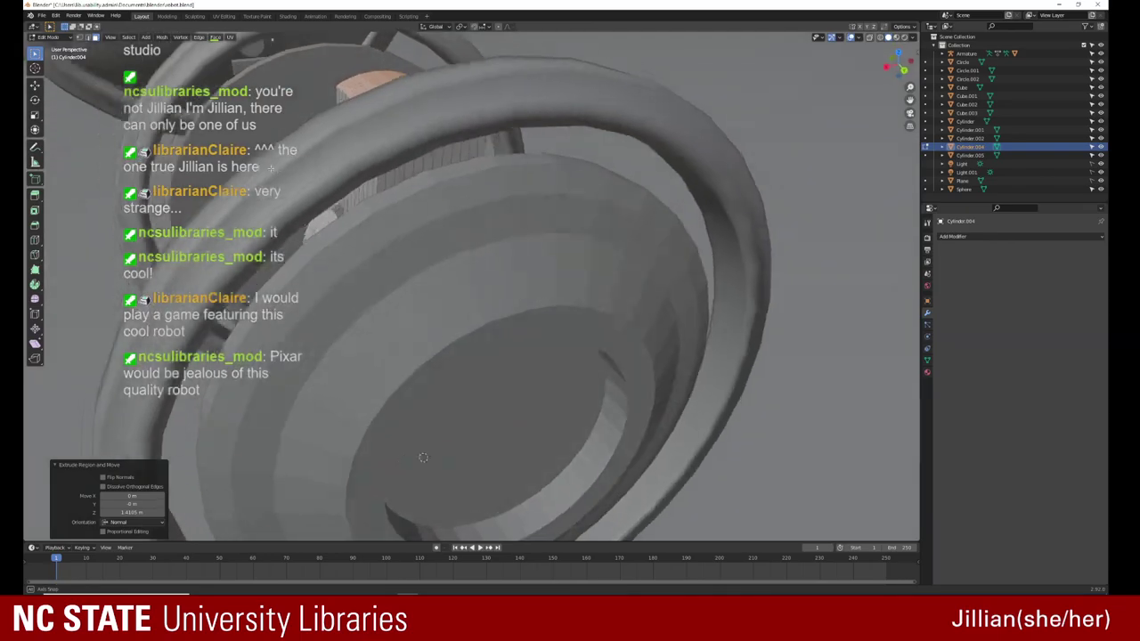
scroll(368, 226, "down", 5)
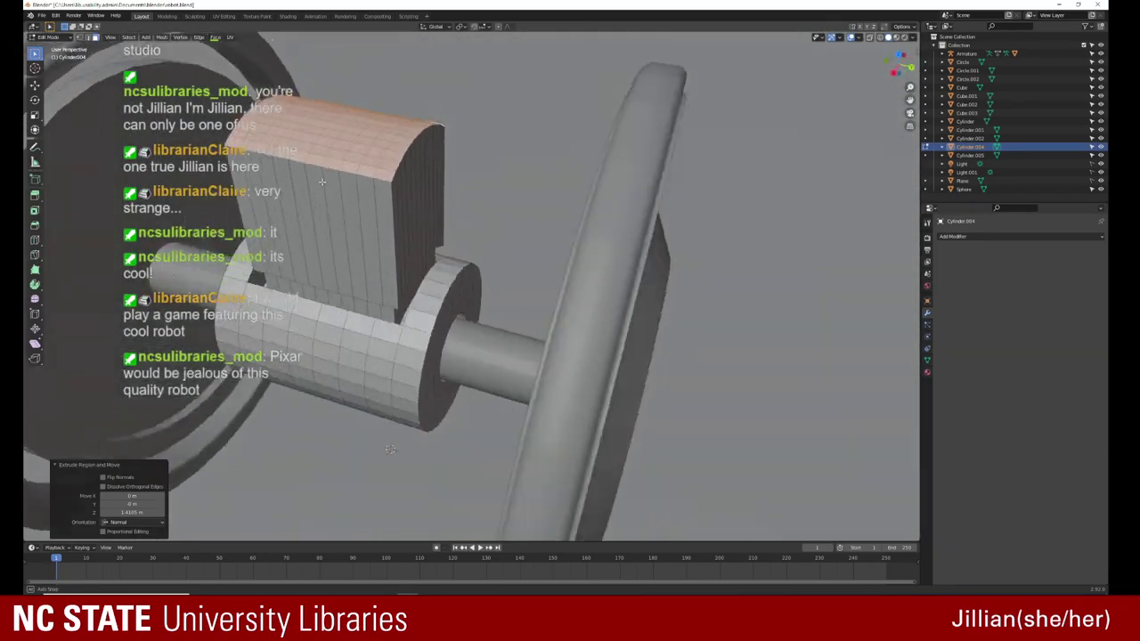
mouse_move(294, 226)
middle_mouse_down()
mouse_move(368, 226)
mouse_move(366, 256)
mouse_move(367, 239)
mouse_move(317, 305)
mouse_move(349, 289)
mouse_move(201, 315)
mouse_move(463, 308)
mouse_move(459, 298)
mouse_move(462, 310)
middle_mouse_up()
scroll(311, 314, "down", 4)
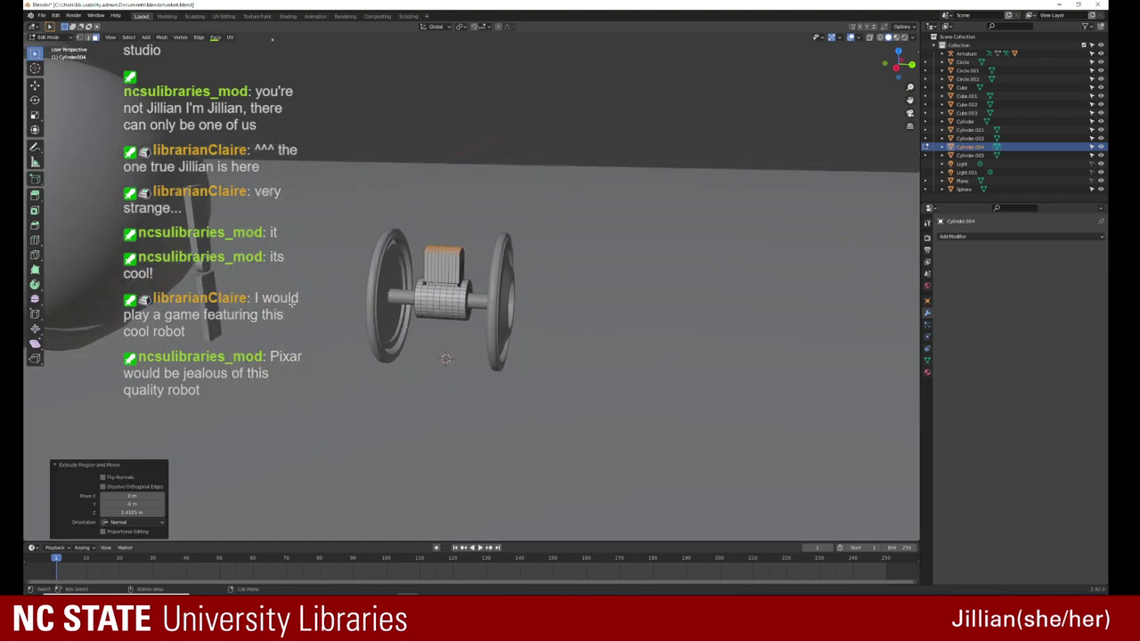
mouse_move(287, 305)
middle_mouse_down()
mouse_move(257, 300)
mouse_move(464, 310)
mouse_move(446, 290)
middle_mouse_up()
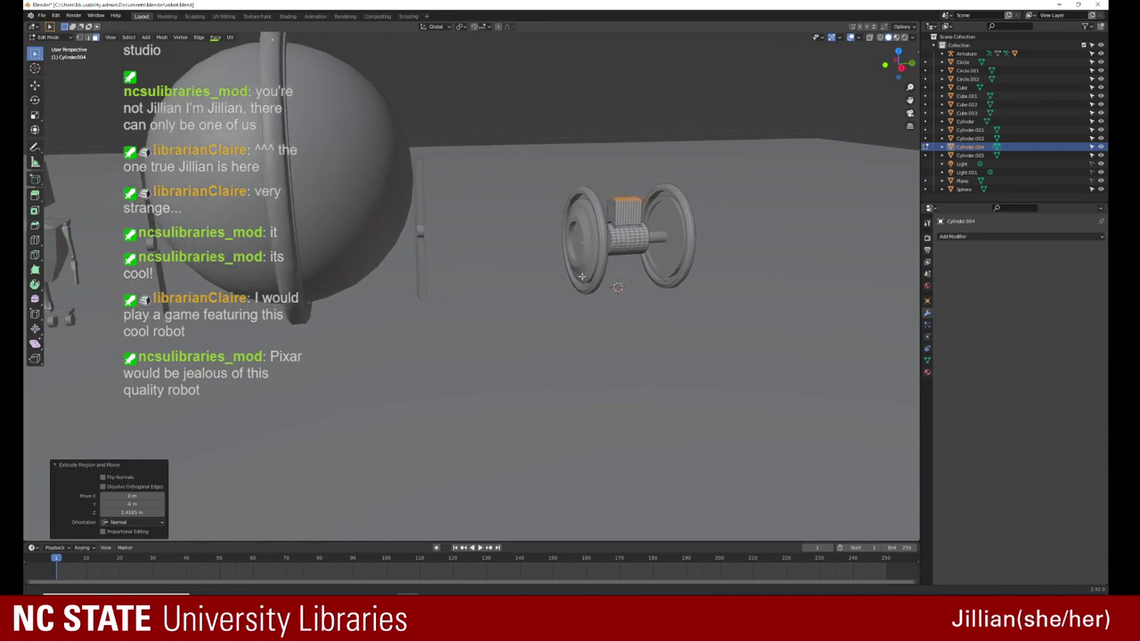
scroll(446, 290, "up", 5)
scroll(446, 289, "up", 2)
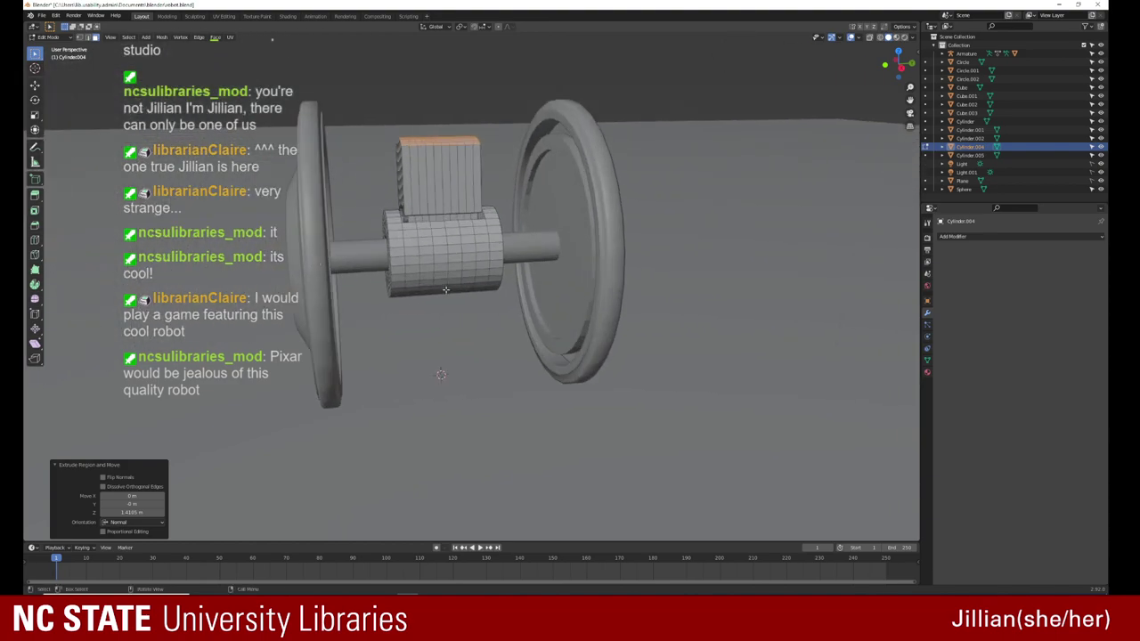
scroll(347, 370, "up", 1)
middle_click_drag(347, 369, 428, 321)
scroll(432, 319, "up", 1)
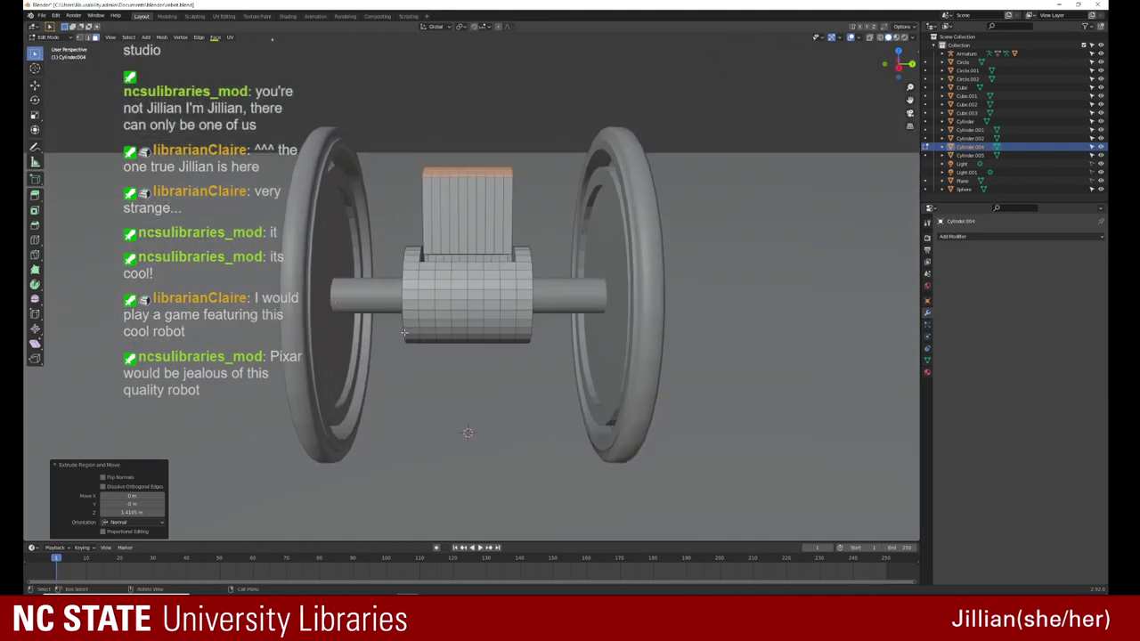
scroll(436, 316, "up", 2)
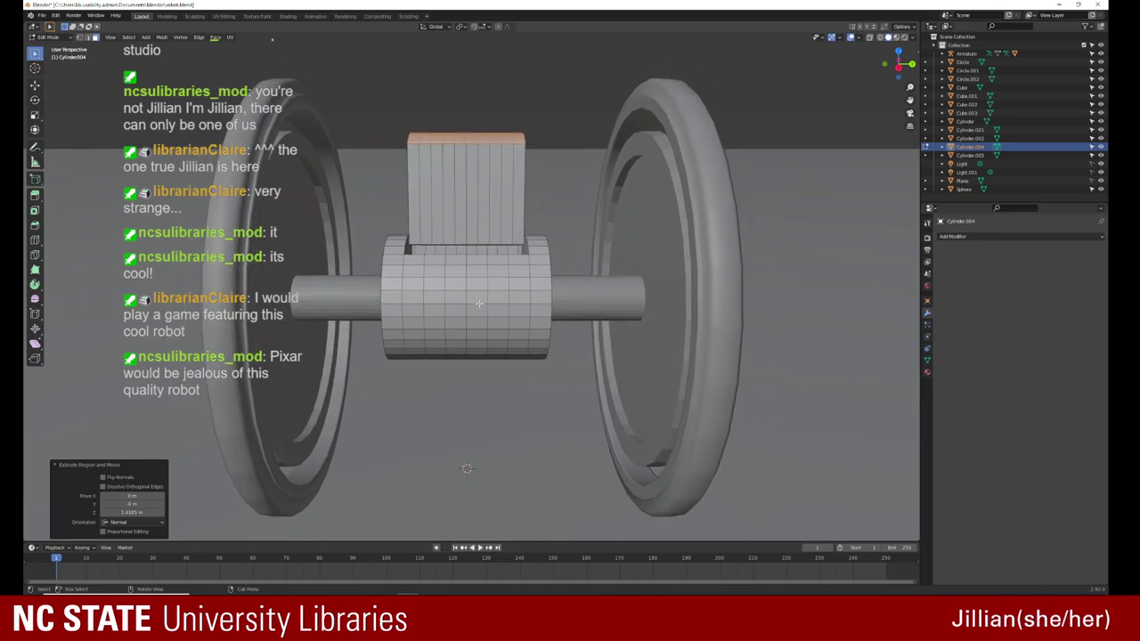
scroll(479, 304, "down", 2)
scroll(479, 304, "up", 4)
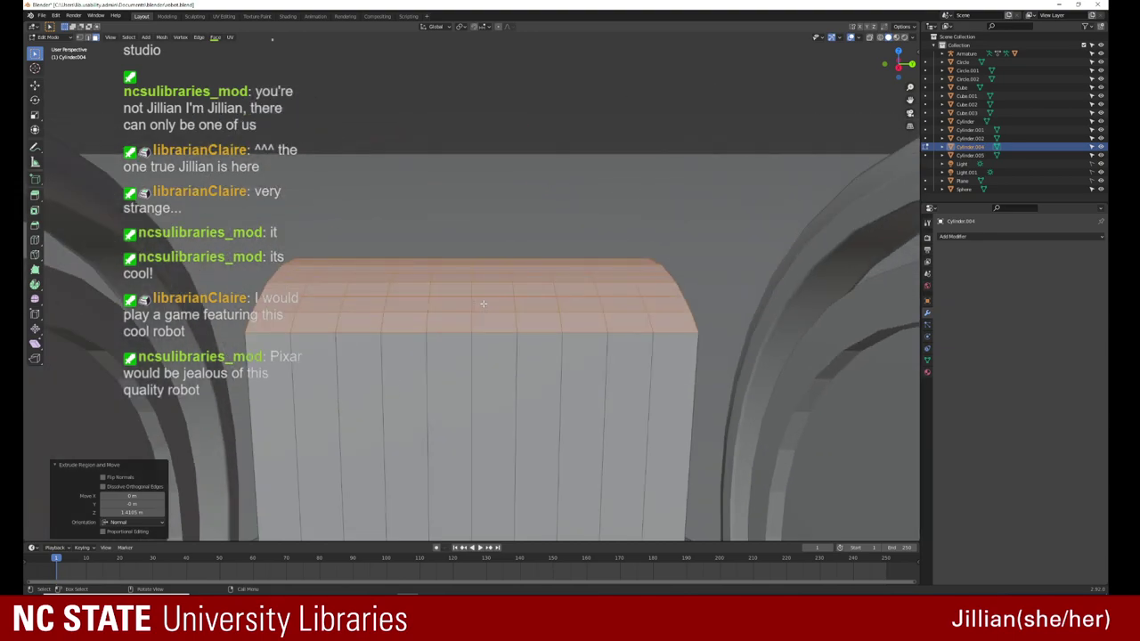
scroll(484, 304, "up", 1)
scroll(485, 304, "down", 3)
scroll(486, 305, "down", 4)
scroll(488, 305, "down", 2)
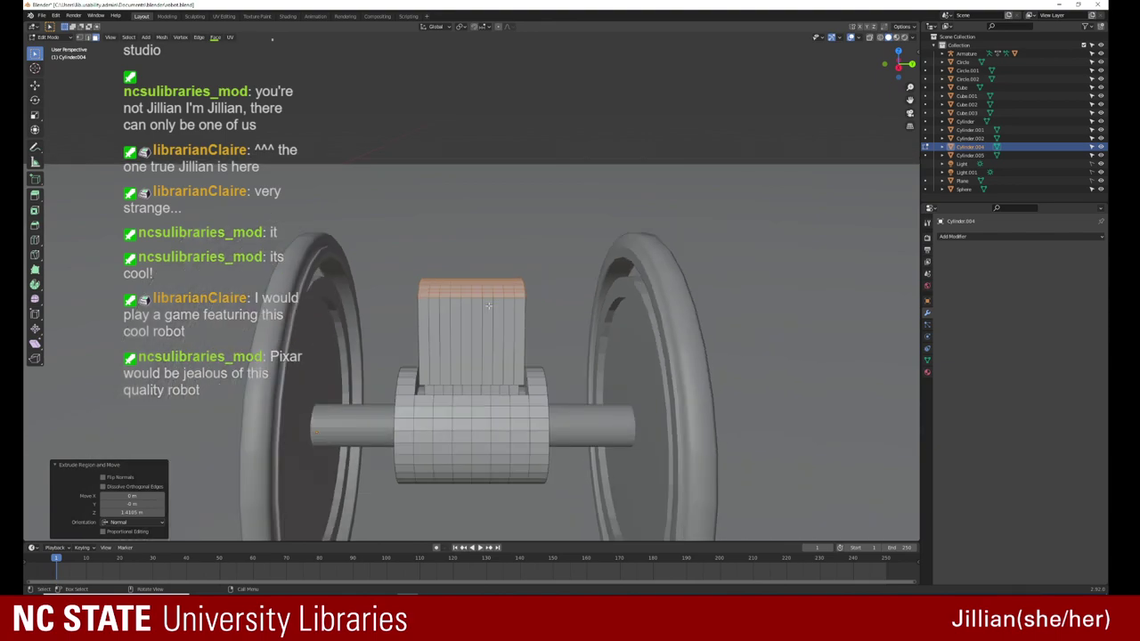
middle_click_drag(492, 356, 498, 311)
left_click(494, 310)
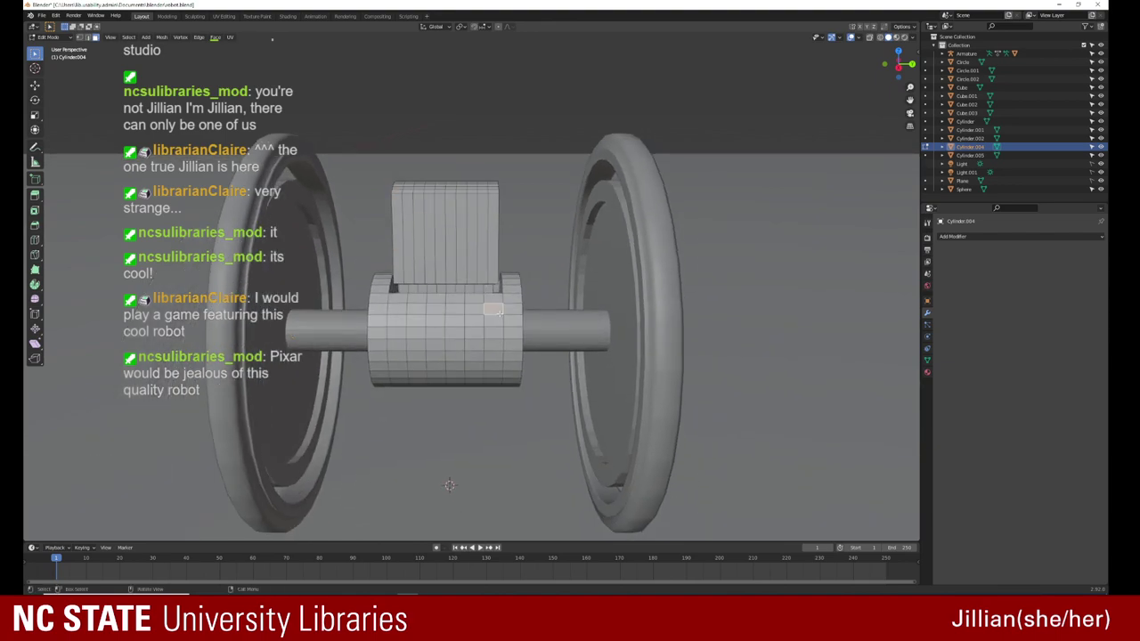
Step: Return to Object Mode, deselect the cylinder body, and bring up the Shift+A Add menu
key("Tab")
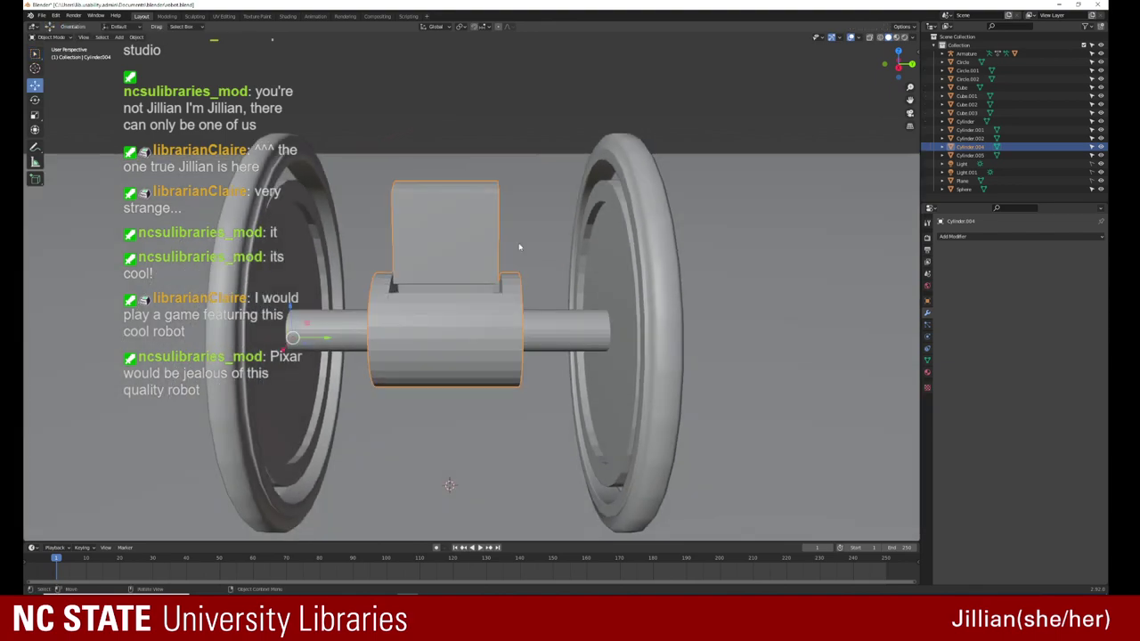
middle_click_drag(521, 246, 427, 267)
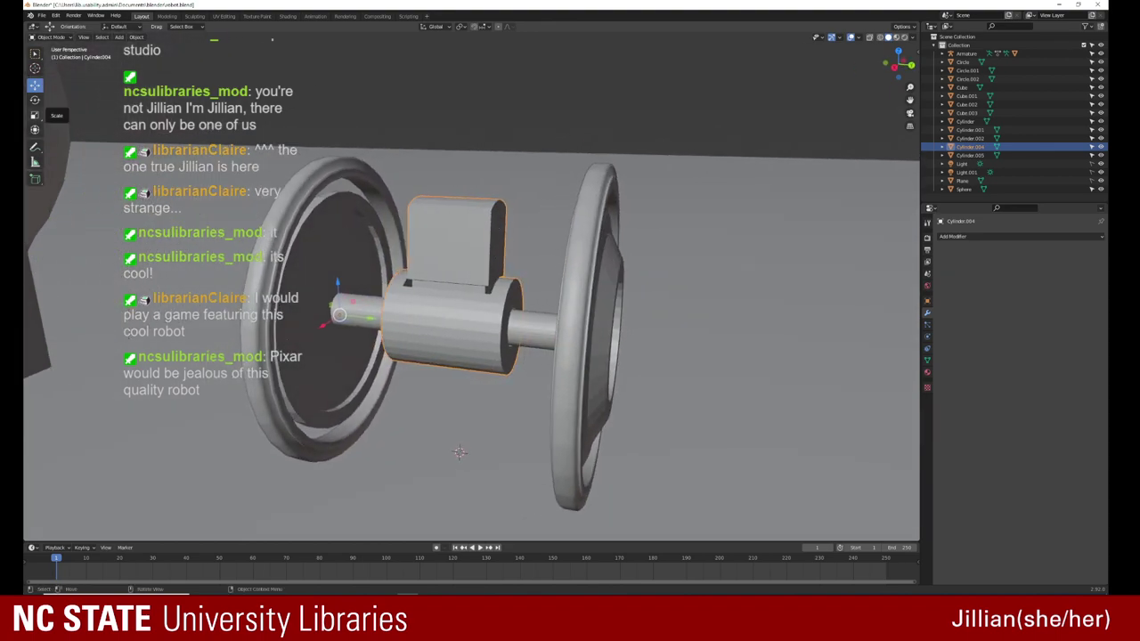
left_click(51, 37)
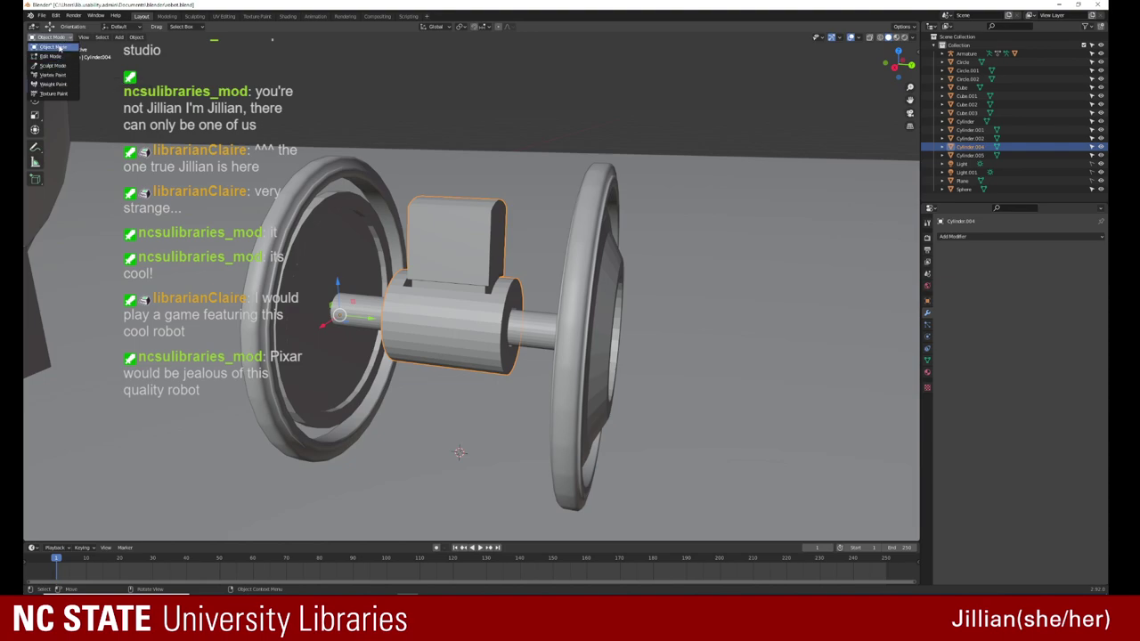
left_click(59, 47)
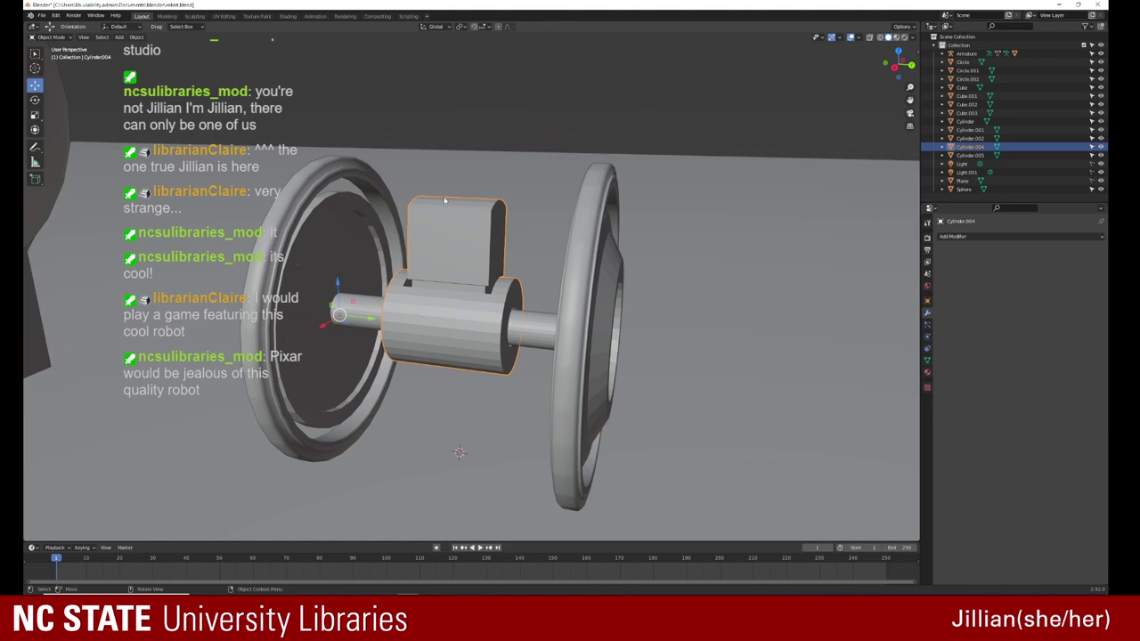
left_click(431, 383)
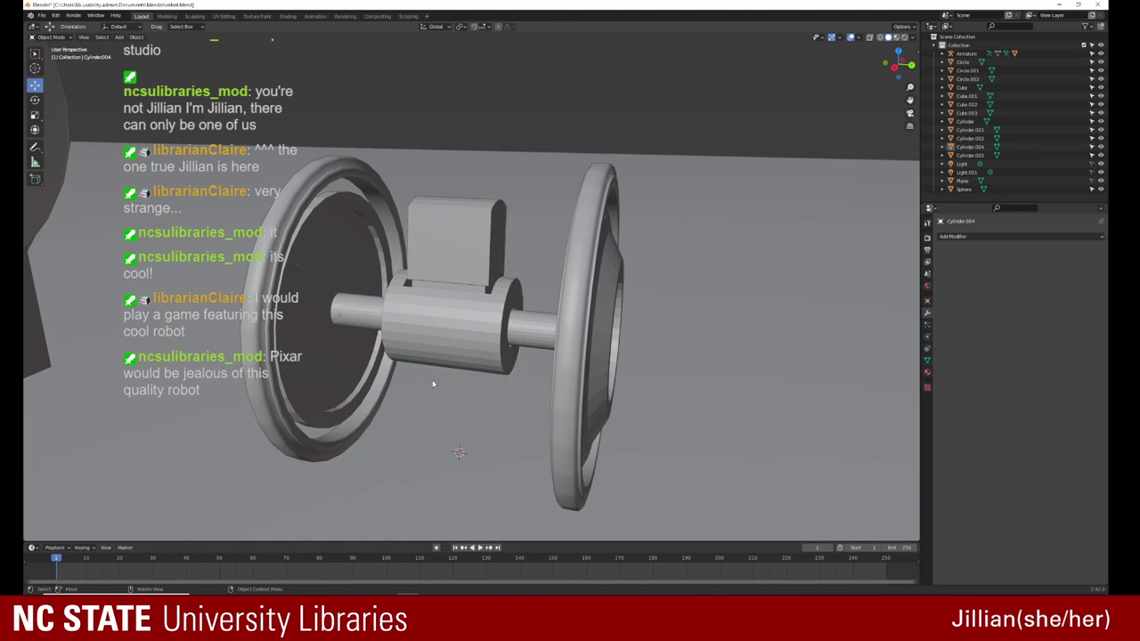
key("shift+a")
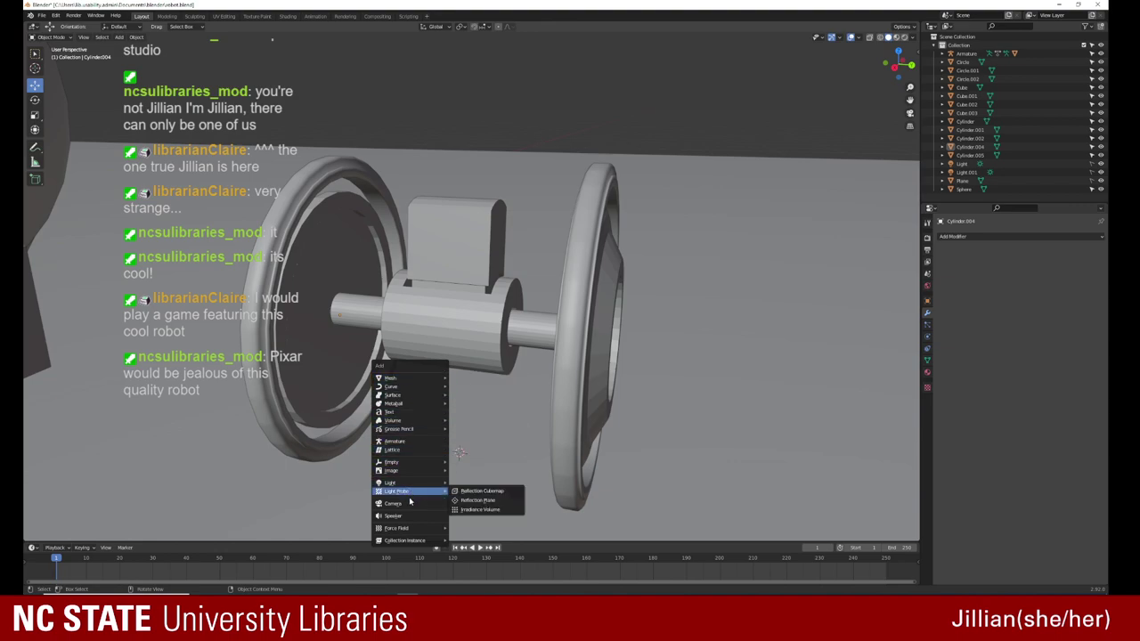
mouse_move(392, 378)
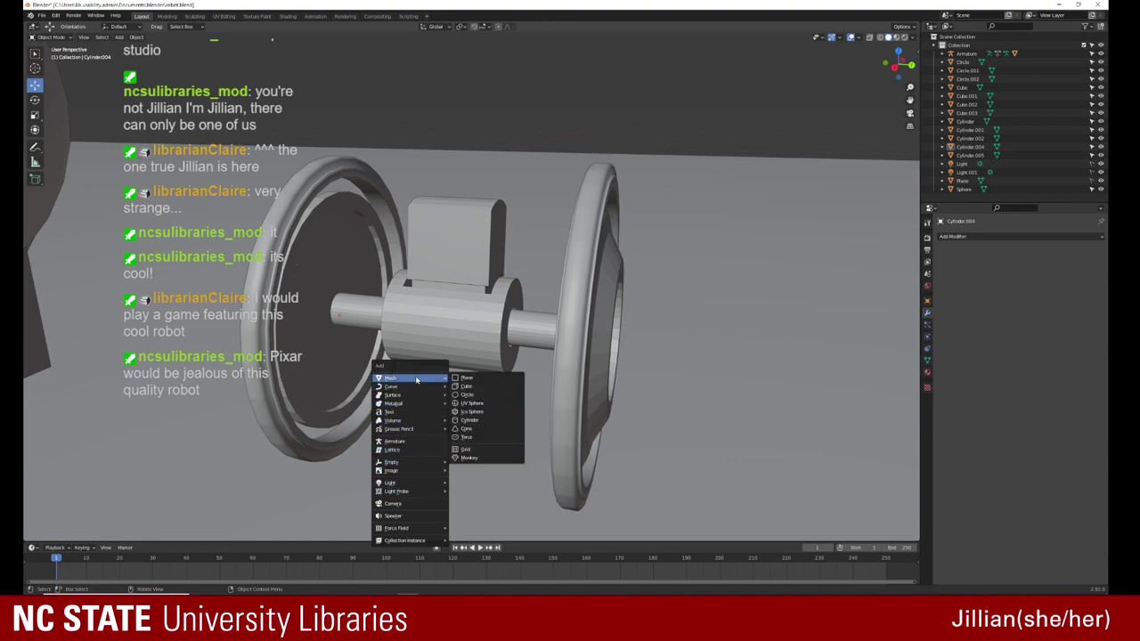
Step: Add a cube, raise it along Z to 4.2907 m into the body, and scale it slimmer
left_click(472, 387)
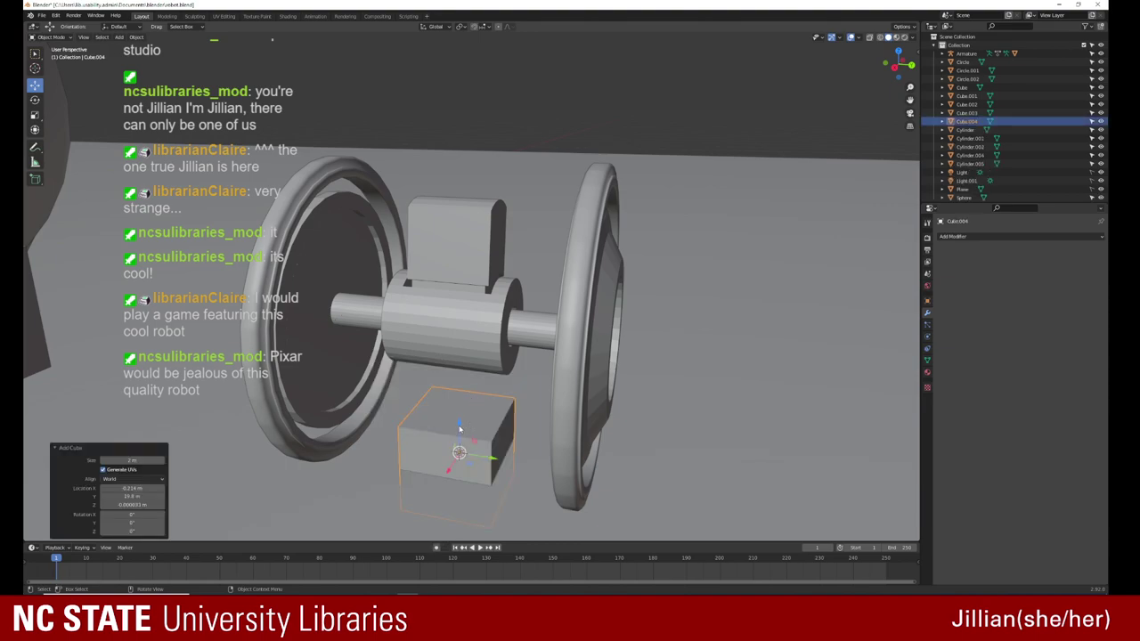
key("g")
key("z")
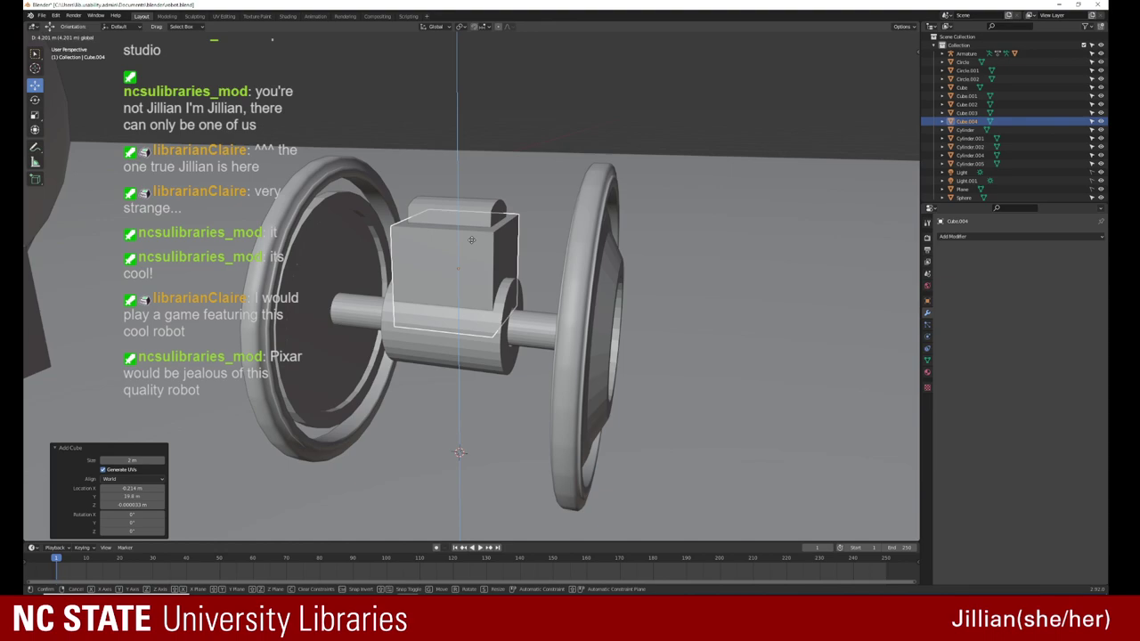
left_click(471, 239)
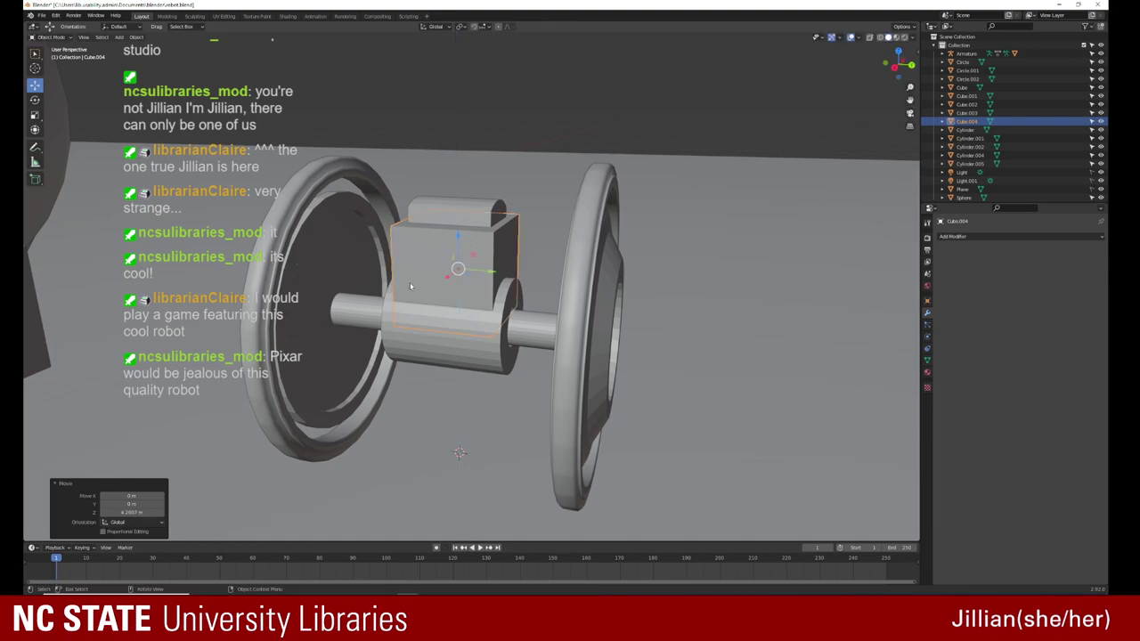
key("shift+space")
key("s")
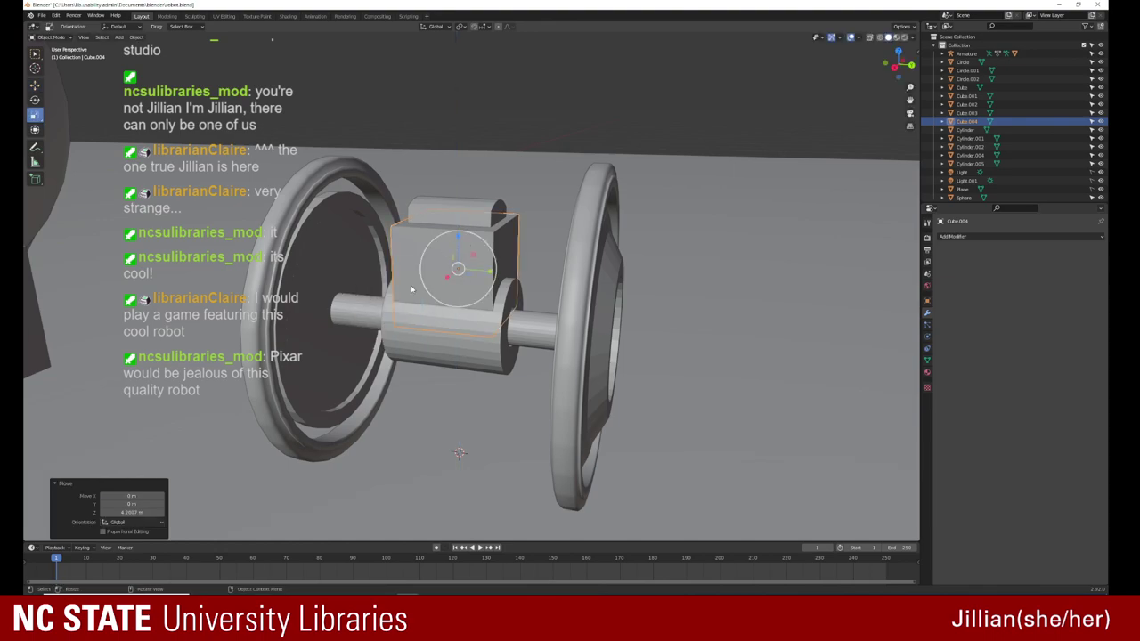
mouse_move(490, 272)
left_mouse_down()
mouse_move(459, 262)
mouse_move(453, 274)
mouse_move(481, 270)
left_mouse_up()
Step: Slide the slab toward the right wheel and lower it as a bar below the axle
key("shift+space")
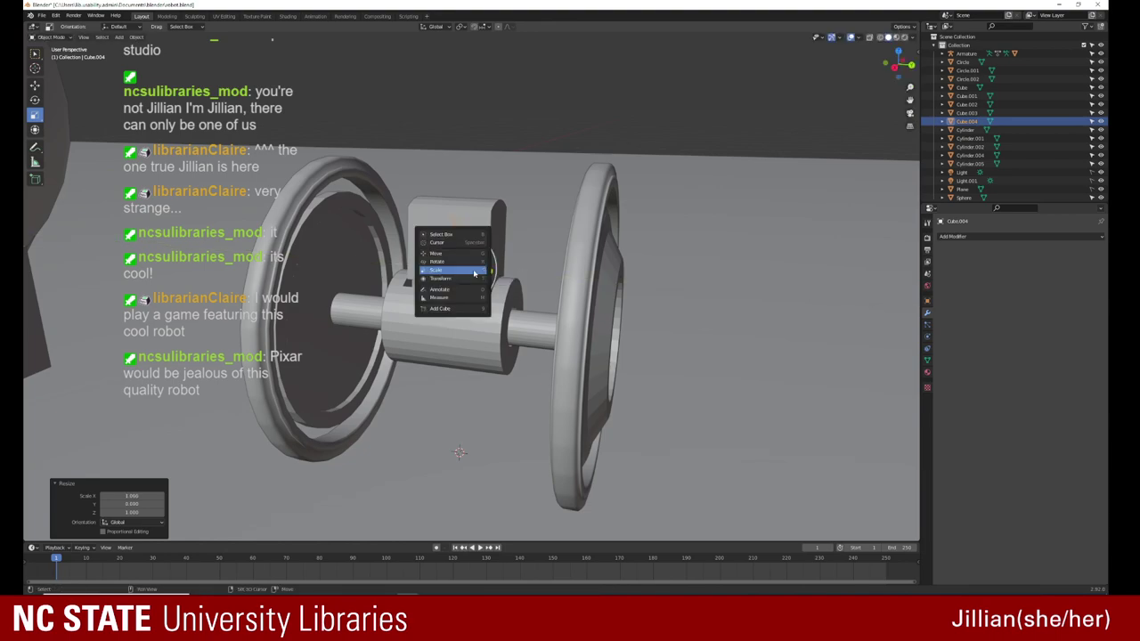
key("g")
left_click_drag(488, 273, 547, 285)
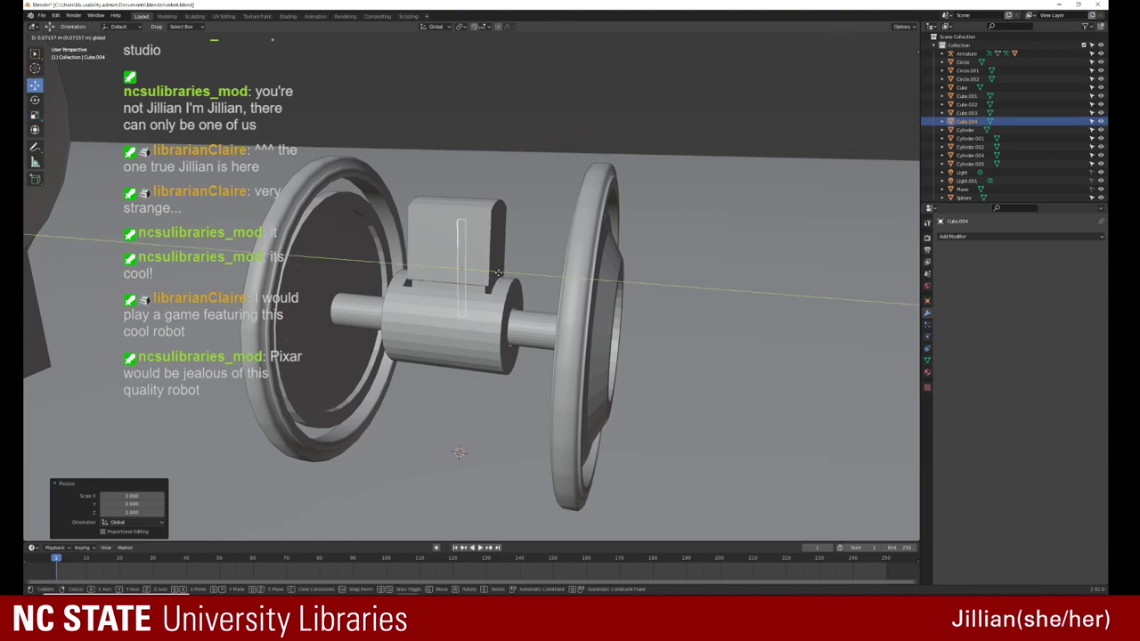
left_click(546, 285)
mouse_move(547, 285)
middle_mouse_down()
mouse_move(358, 307)
mouse_move(521, 293)
middle_mouse_up()
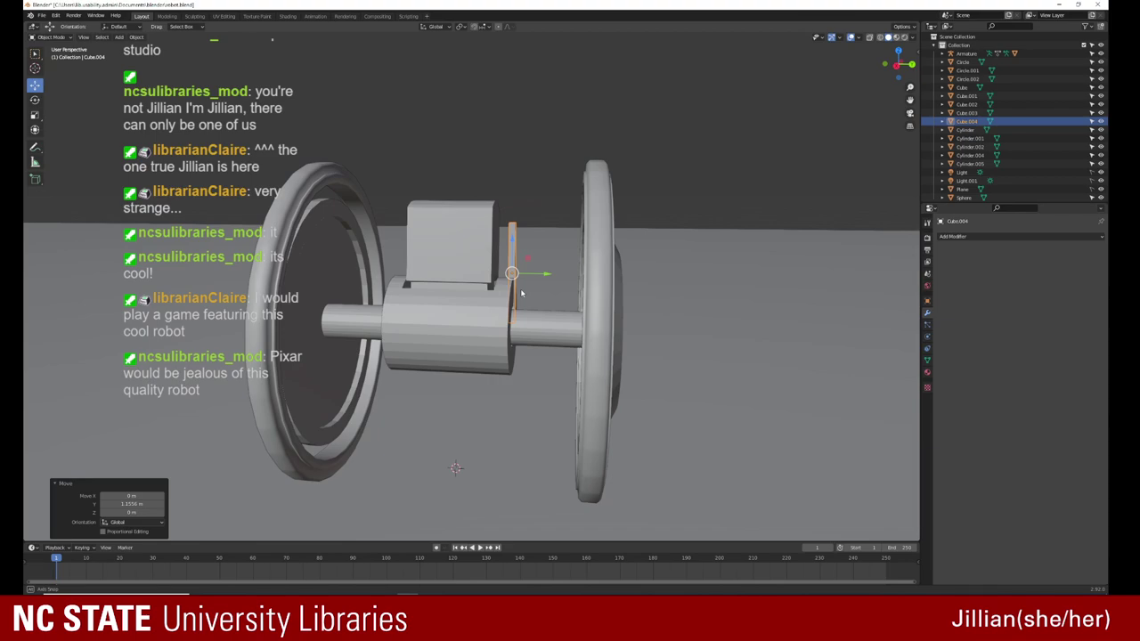
middle_click_drag(522, 293, 524, 306)
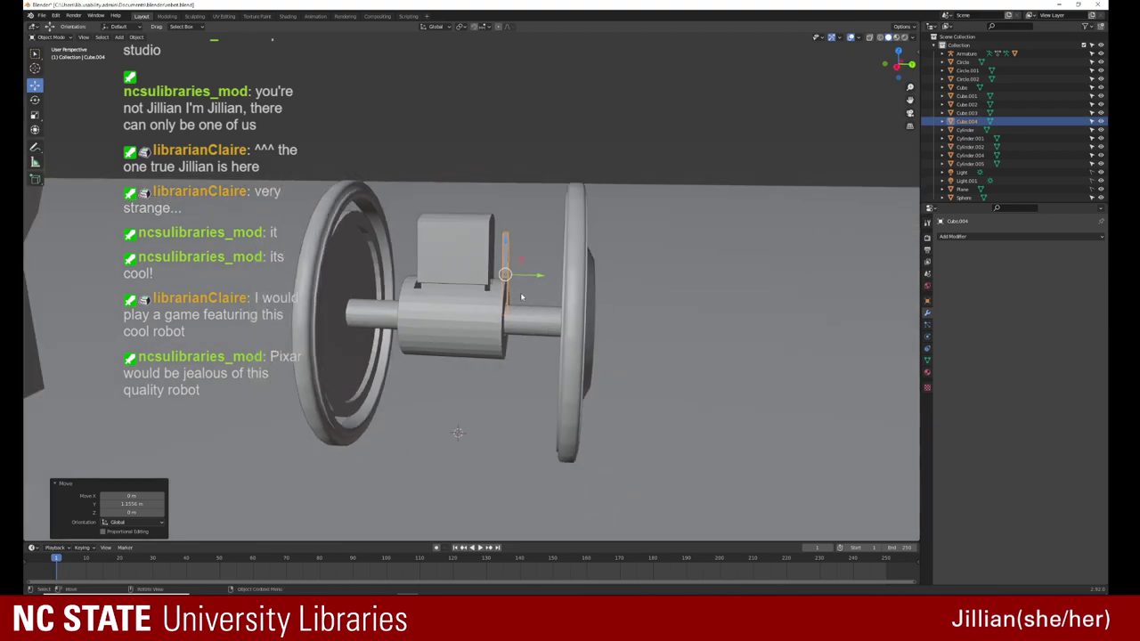
middle_click_drag(512, 282, 500, 294)
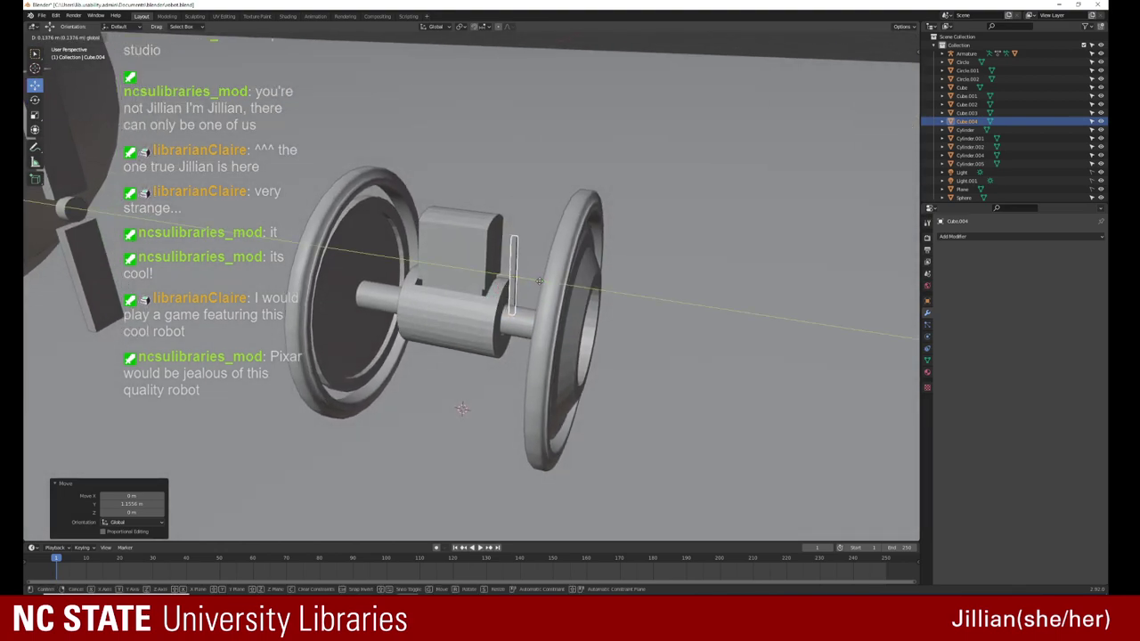
left_click_drag(534, 283, 495, 299)
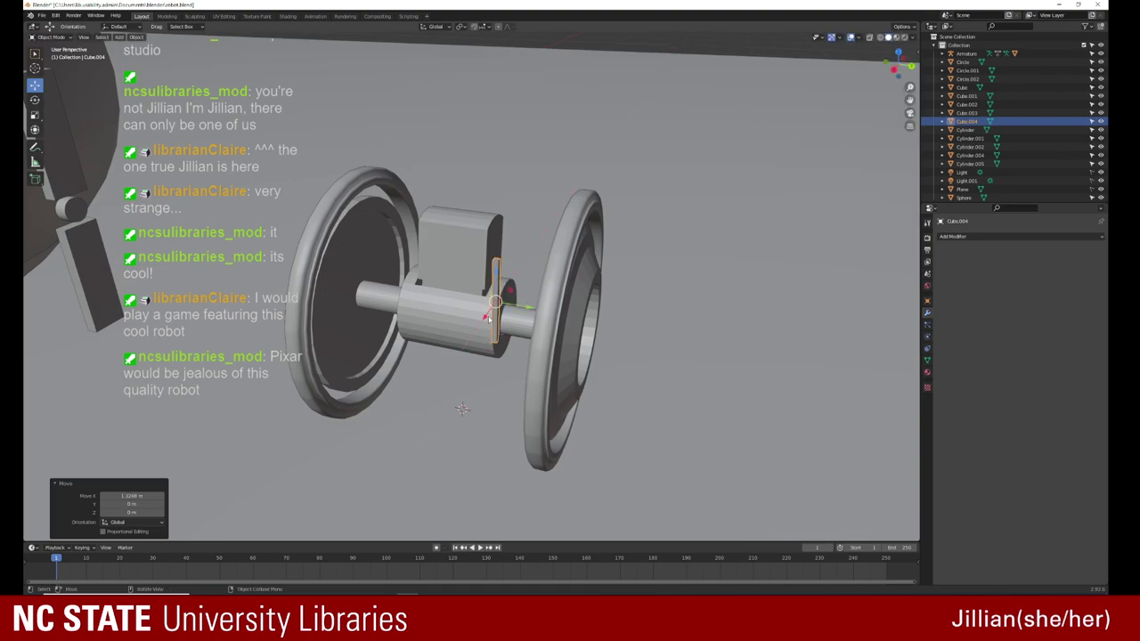
middle_click_drag(494, 298, 514, 268)
left_click_drag(512, 267, 515, 326)
middle_click_drag(514, 326, 489, 329)
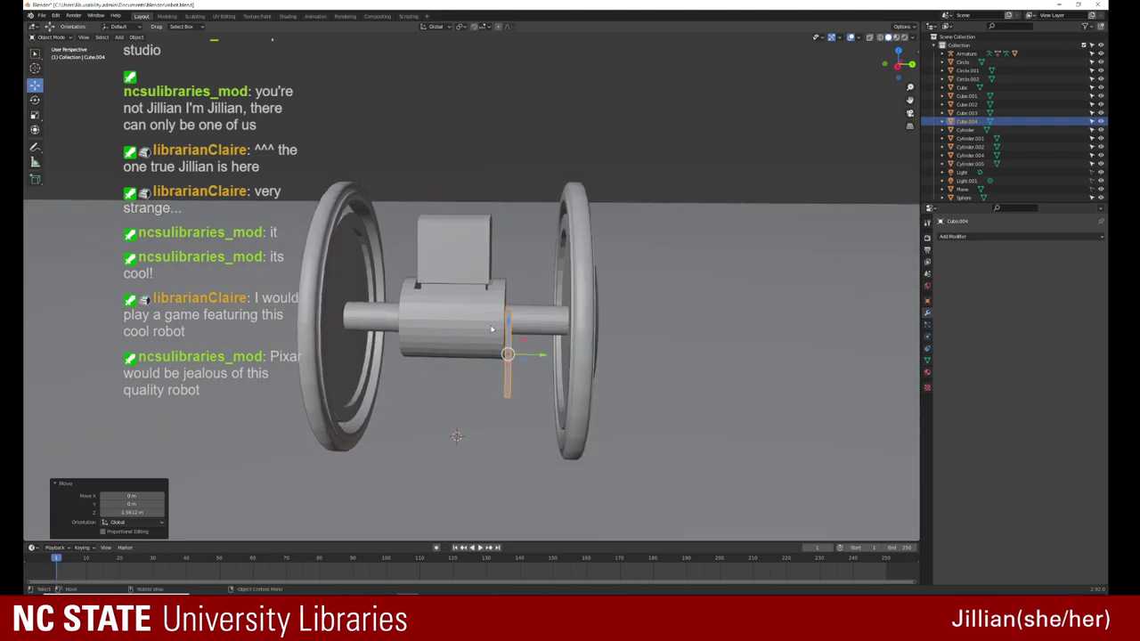
Step: Zoom in and move the bar along X so it sits right against the axle
scroll(489, 328, "up", 1)
scroll(471, 334, "up", 2)
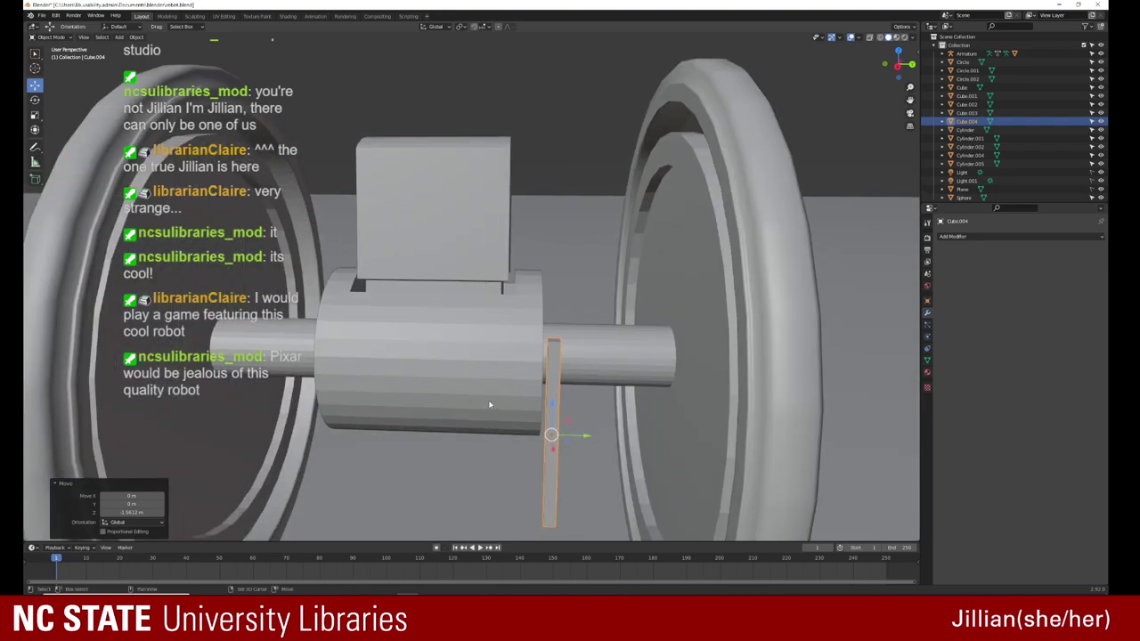
mouse_move(466, 338)
middle_mouse_down("shift")
mouse_move(383, 271)
mouse_move(326, 261)
middle_mouse_up("shift")
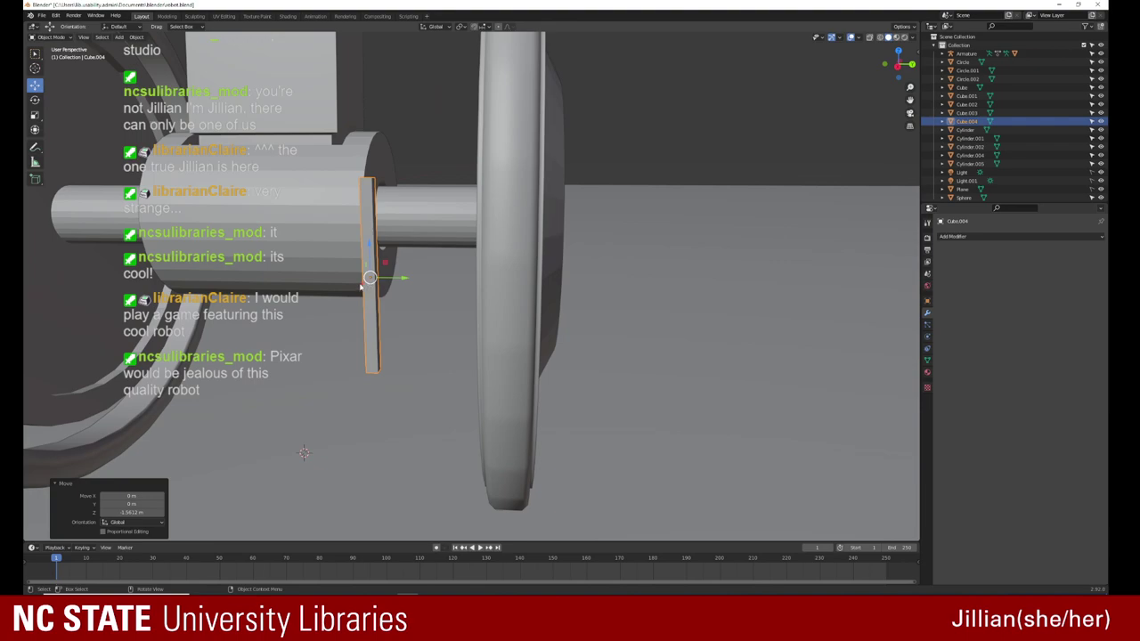
key("g")
key("x")
left_click(407, 268)
key("g")
key("x")
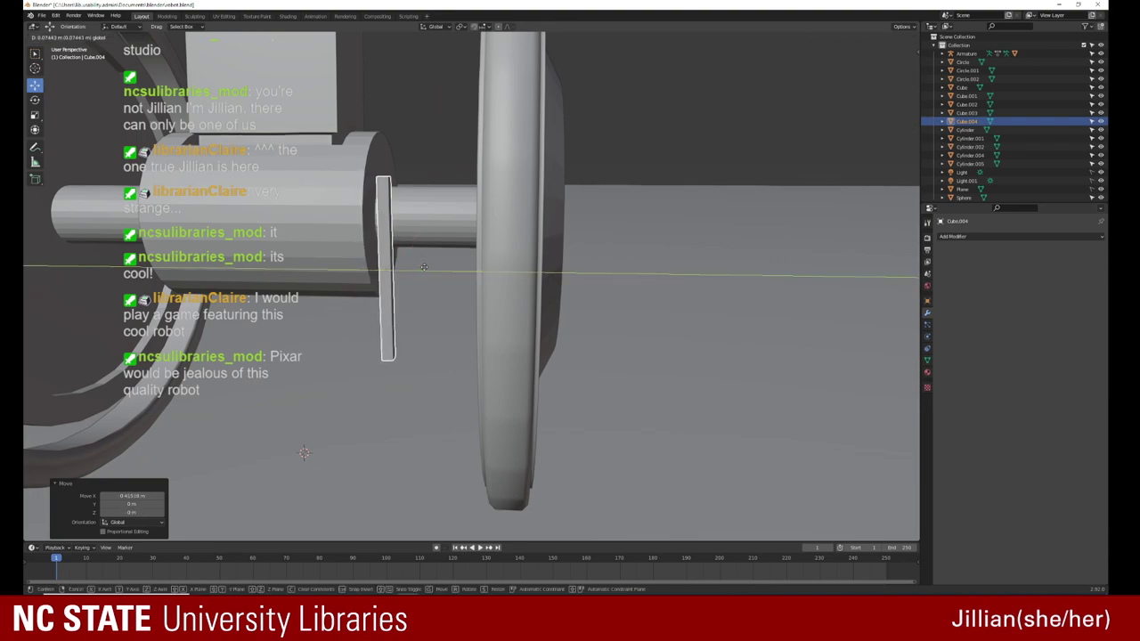
left_click(397, 269)
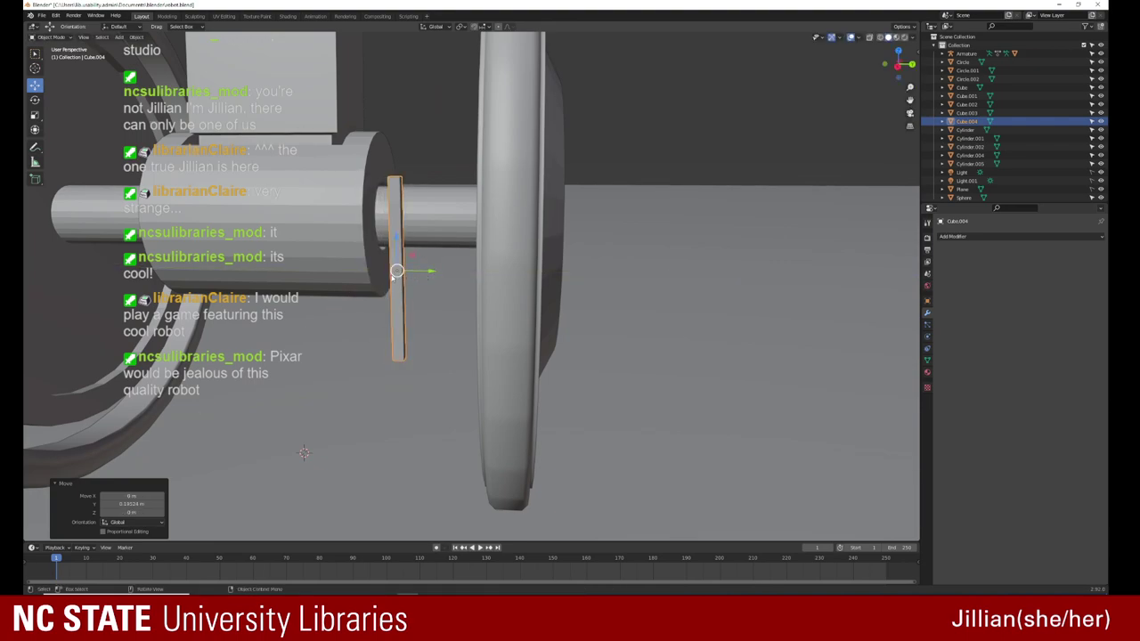
key("g")
left_click(397, 290)
mouse_move(396, 290)
middle_mouse_down()
mouse_move(366, 343)
mouse_move(412, 331)
mouse_move(400, 275)
middle_mouse_up()
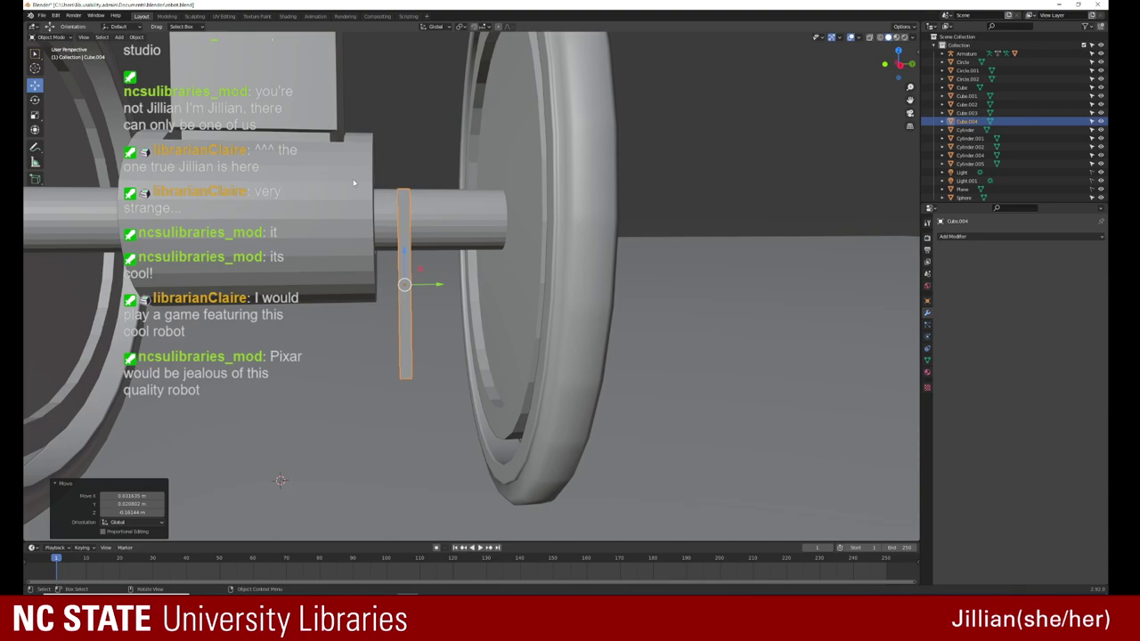
middle_click_drag(414, 276, 401, 331)
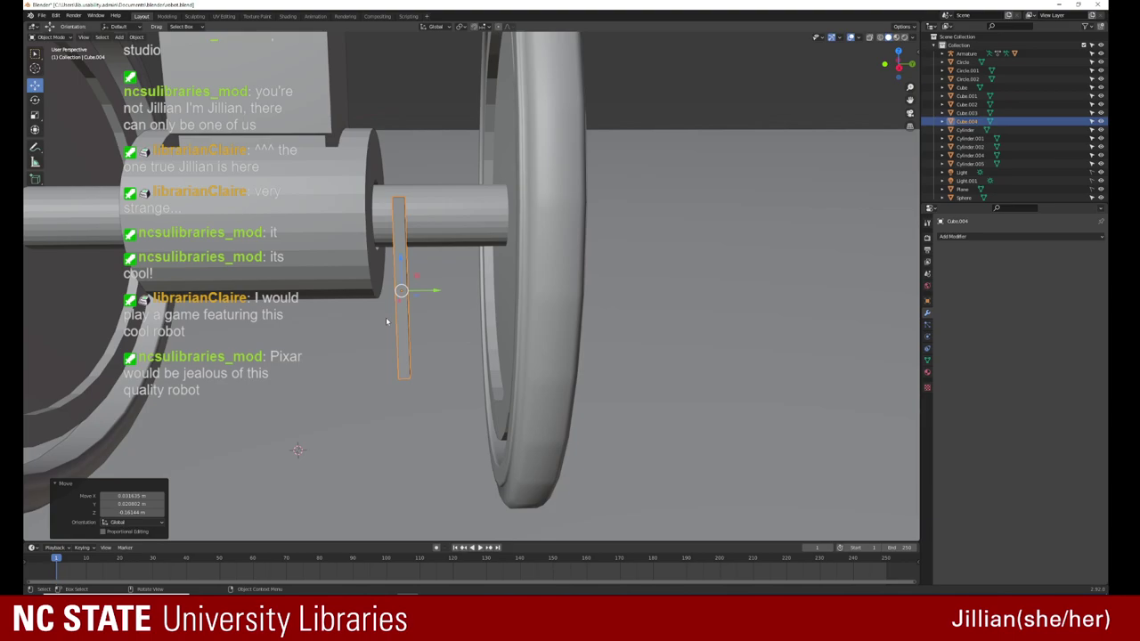
mouse_move(371, 314)
middle_mouse_down()
mouse_move(439, 322)
mouse_move(383, 326)
middle_mouse_up()
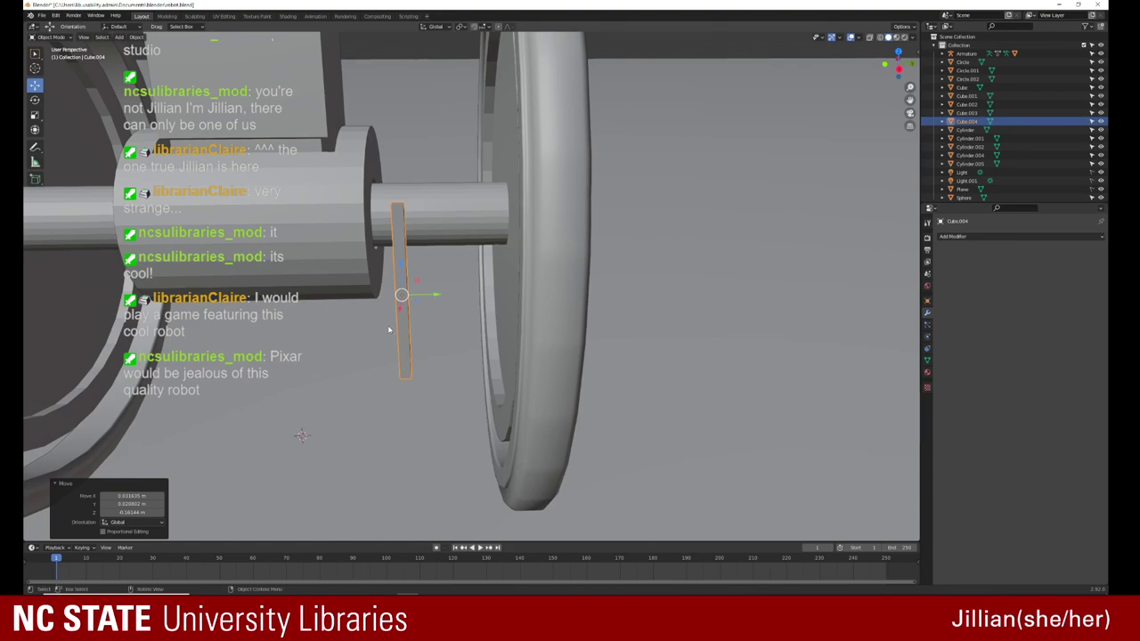
Step: Shorten the bar vertically and shift it -0.15996 m along Y toward the body
key("shift+space")
key("s")
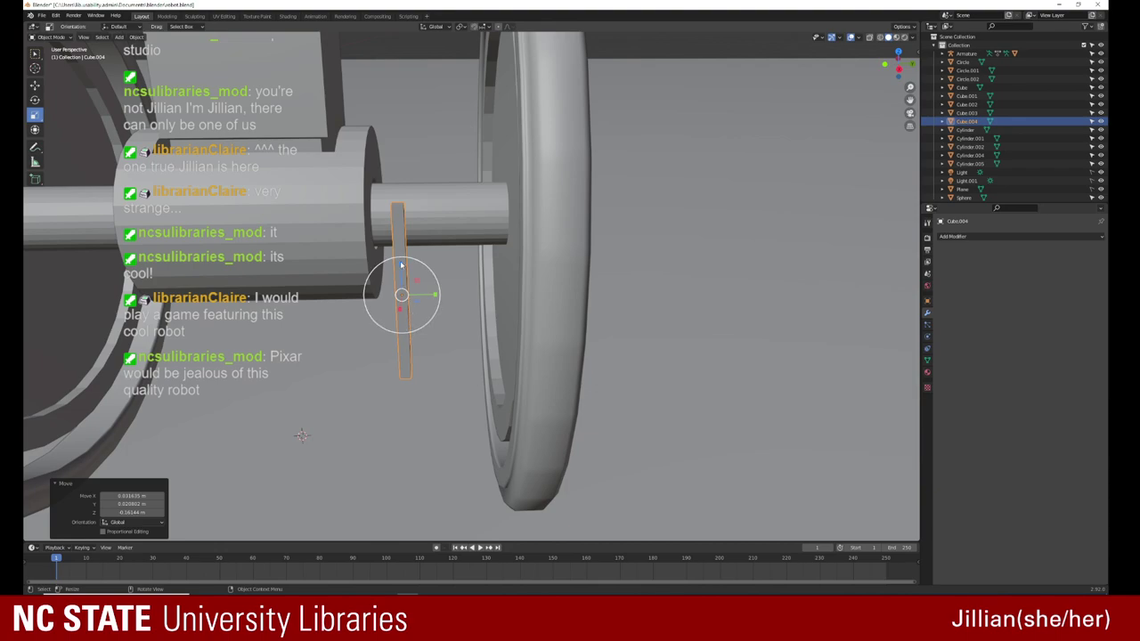
left_click_drag(401, 265, 402, 278)
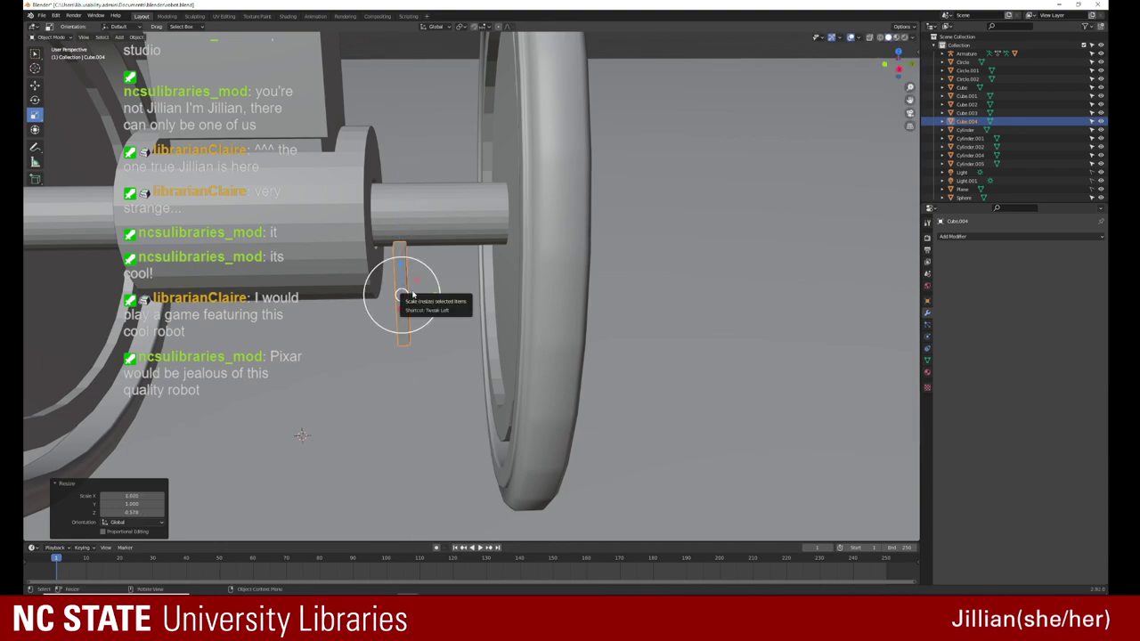
middle_click_drag(412, 294, 412, 280)
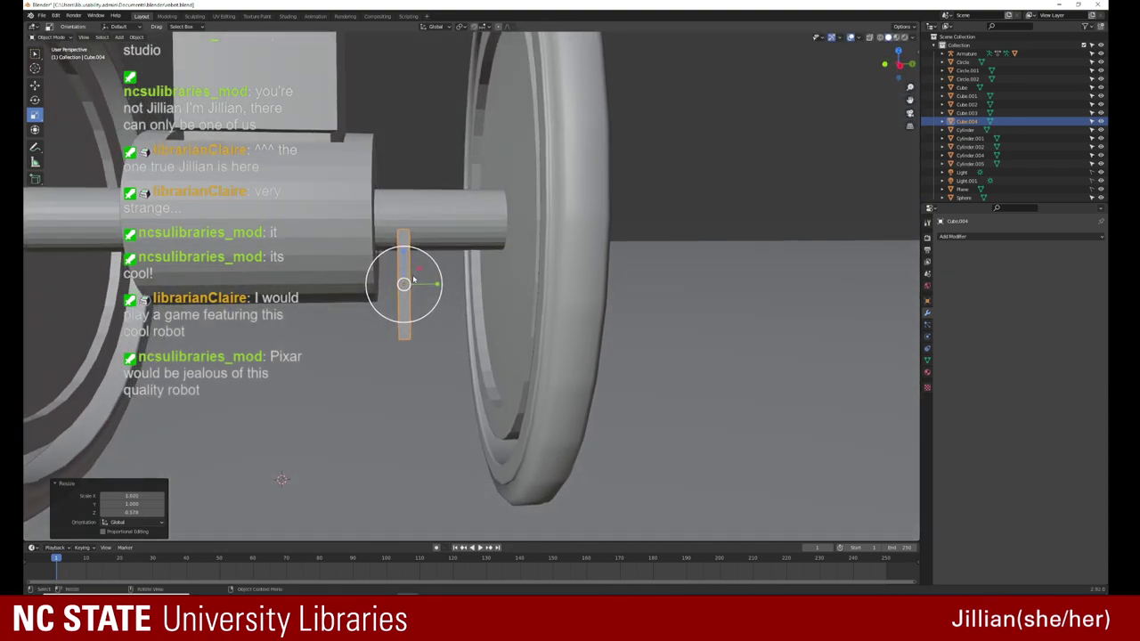
key("shift+space")
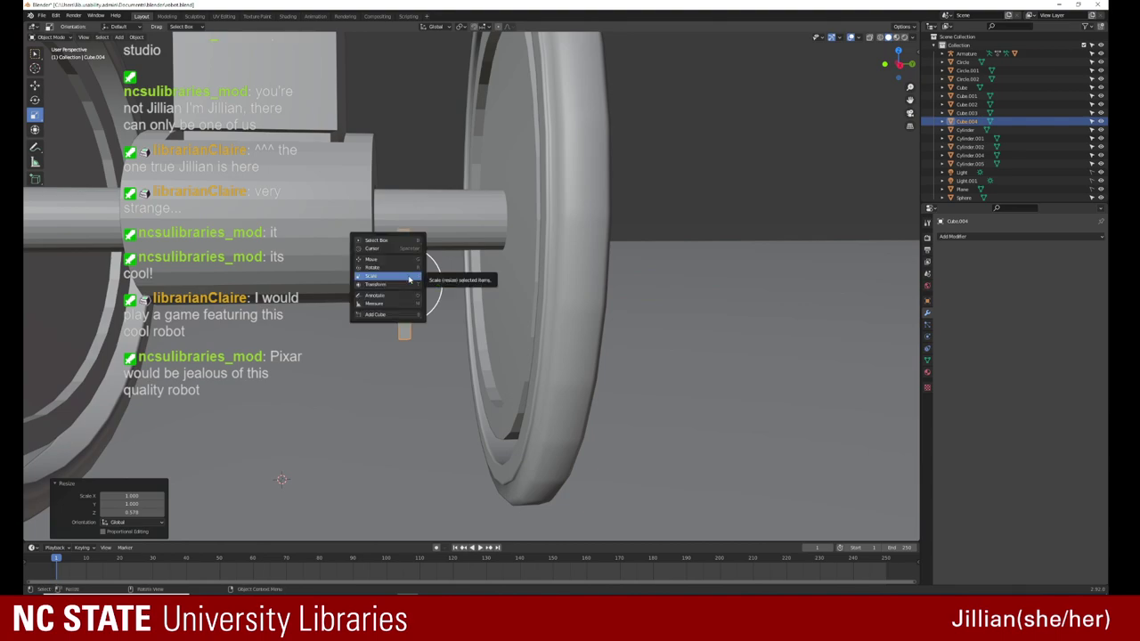
key("g")
left_click_drag(433, 284, 416, 287)
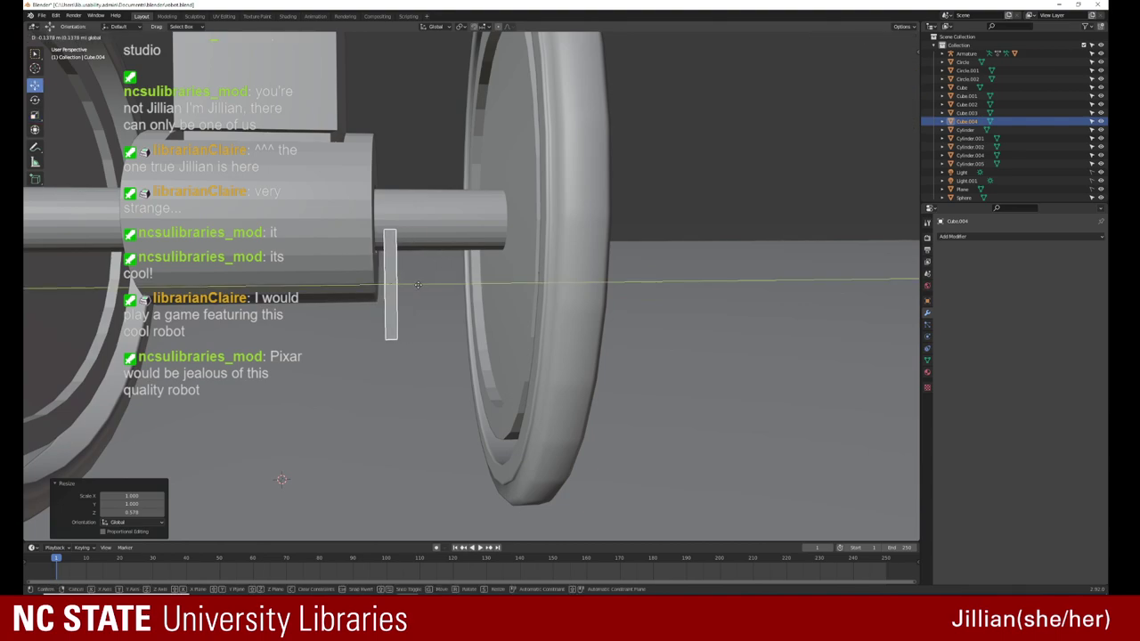
left_click(416, 287)
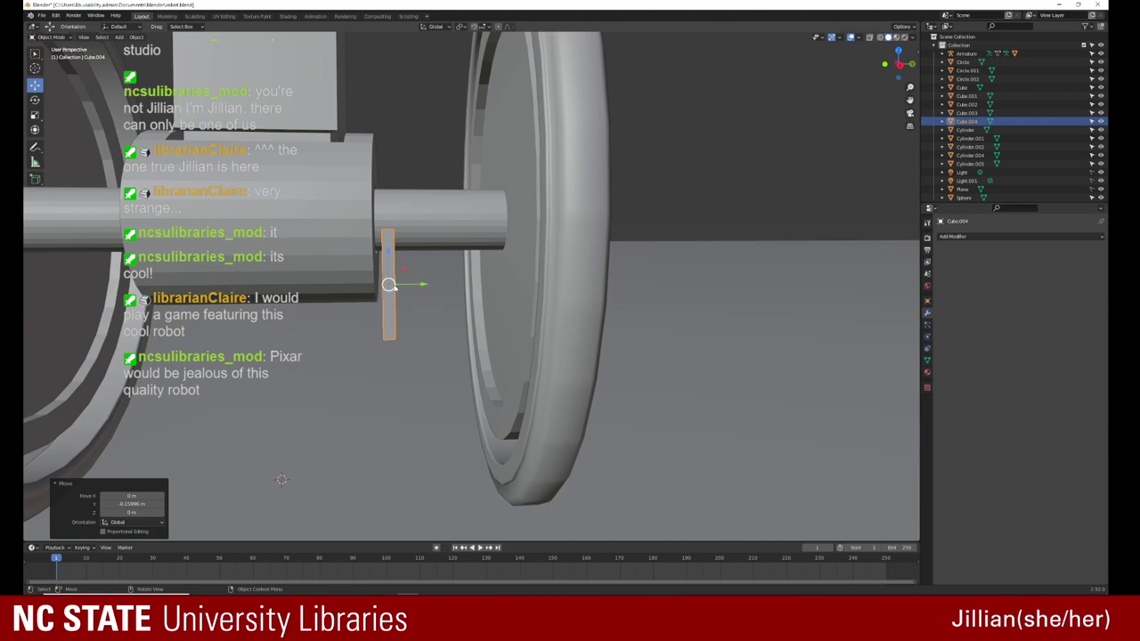
Step: Place a copy of the bar directly below it, moved -0.084729 m in Z, then open the Add menu
key("g")
key("z")
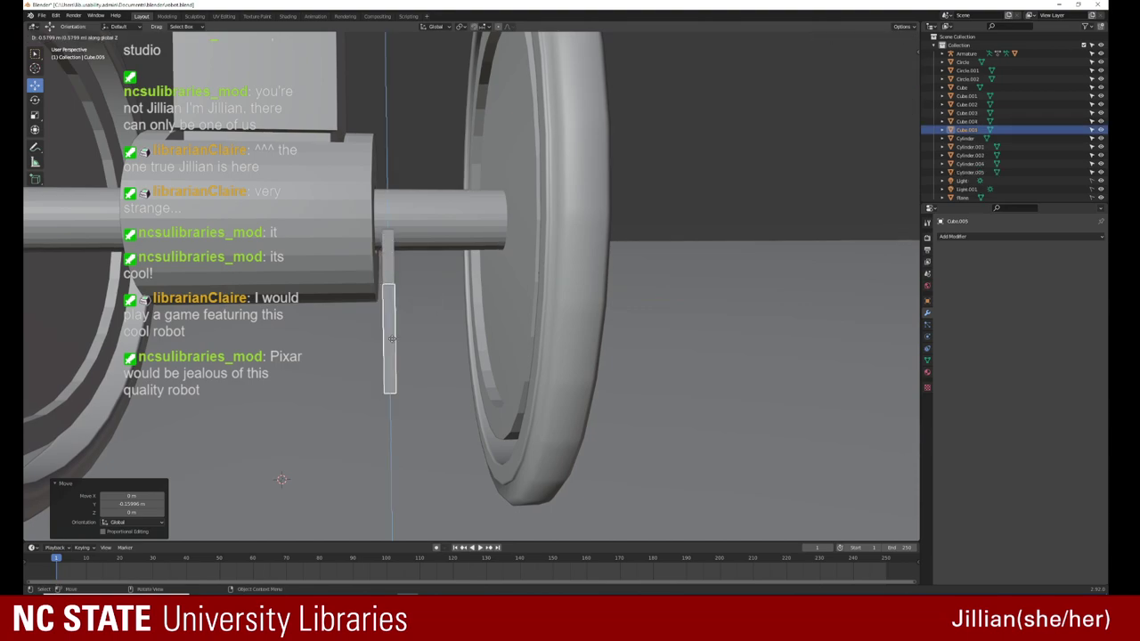
left_click(398, 412)
mouse_move(398, 411)
middle_mouse_down()
mouse_move(337, 378)
mouse_move(321, 406)
mouse_move(371, 332)
middle_mouse_up()
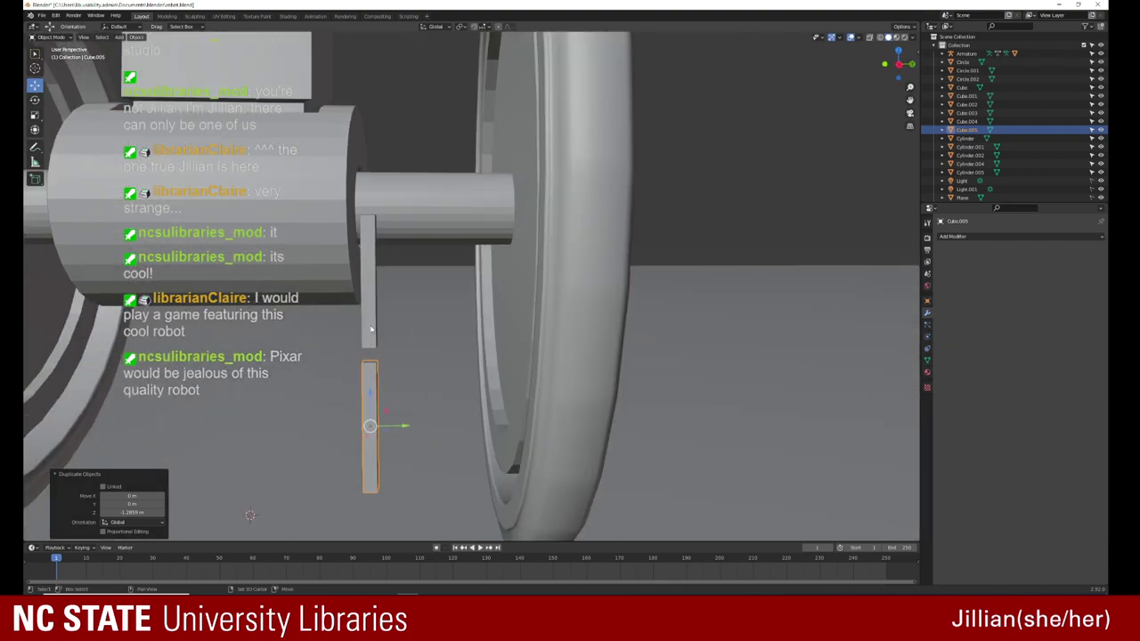
key("g")
key("z")
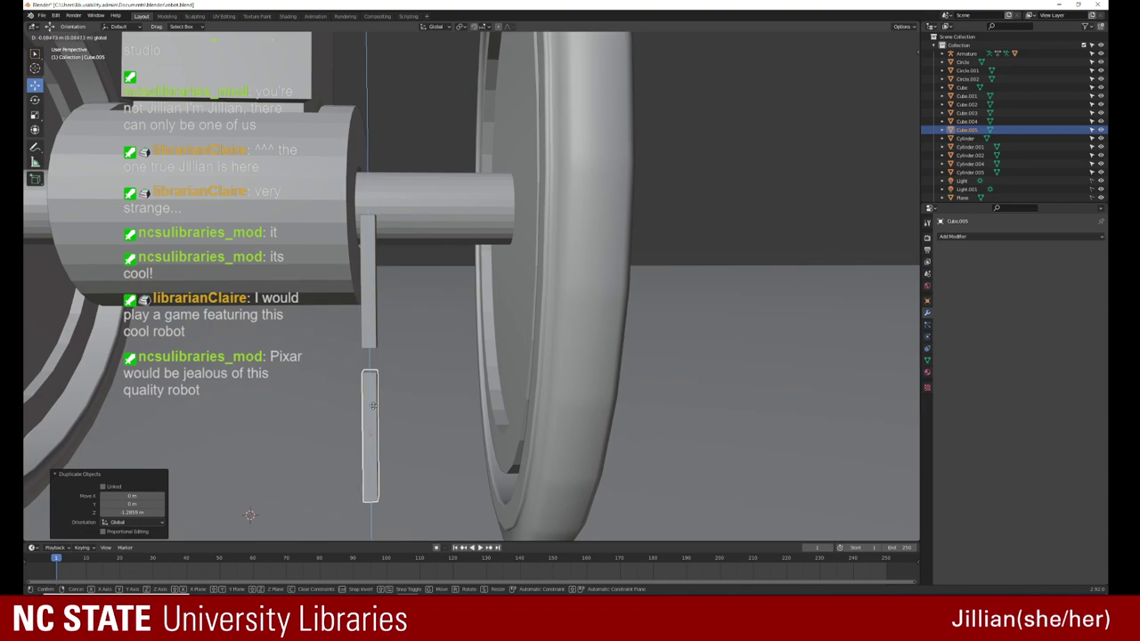
left_click(373, 405)
middle_click_drag(373, 405, 284, 392)
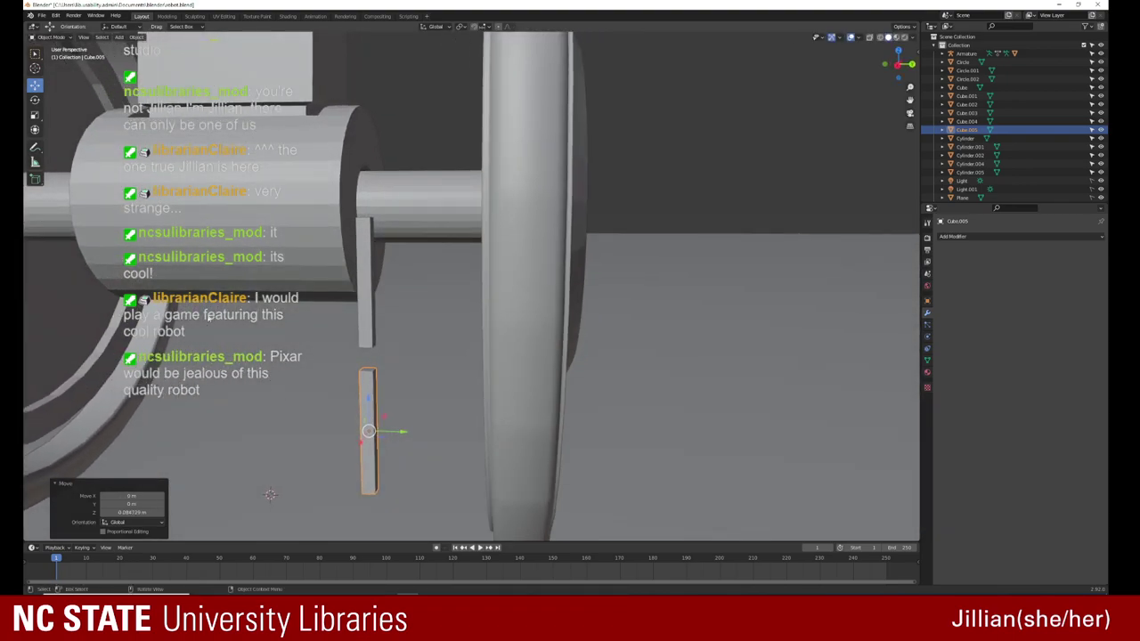
mouse_move(269, 495)
middle_mouse_down()
mouse_move(299, 480)
mouse_move(257, 498)
mouse_move(266, 489)
middle_mouse_up()
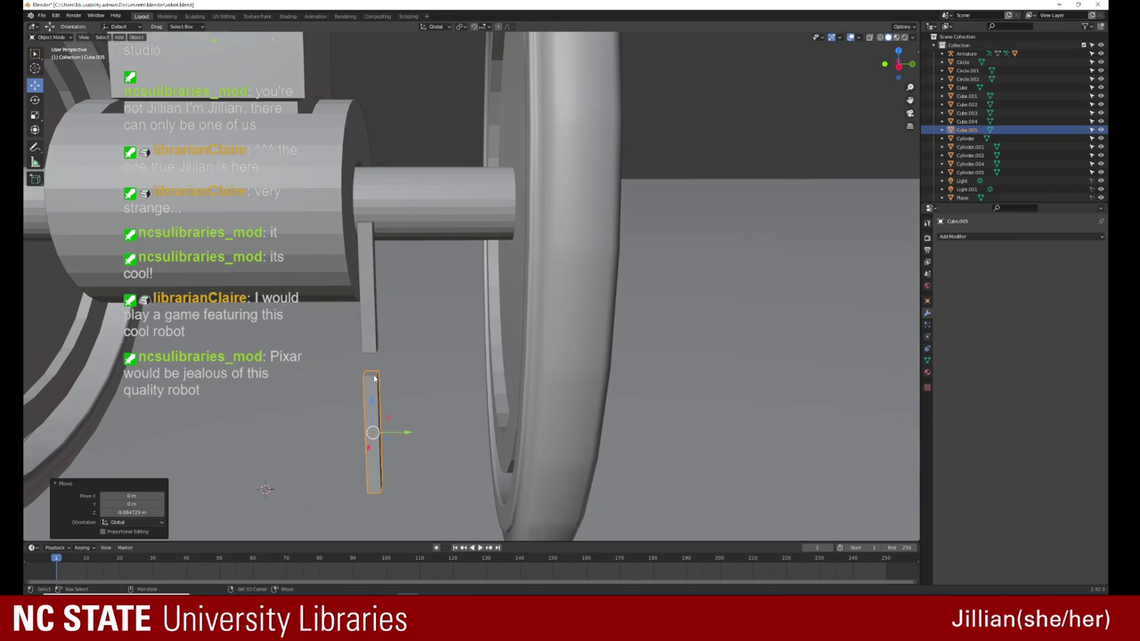
key("shift+a")
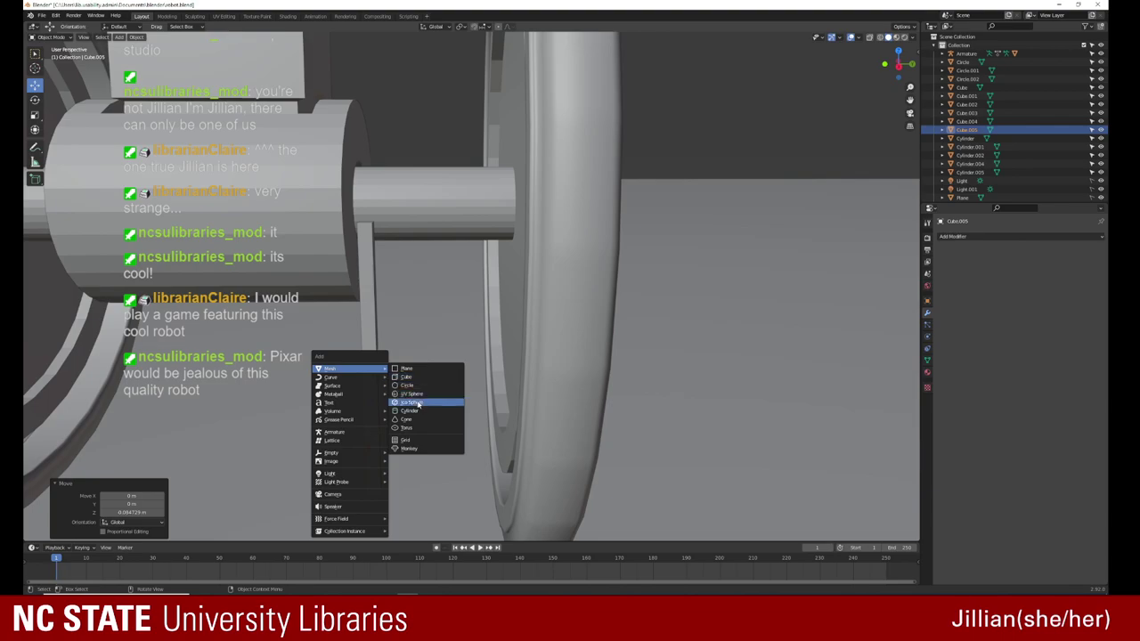
Step: Add a cylinder with radius 0.13 m, depth 0.19 m and 90° X rotation
left_click(420, 410)
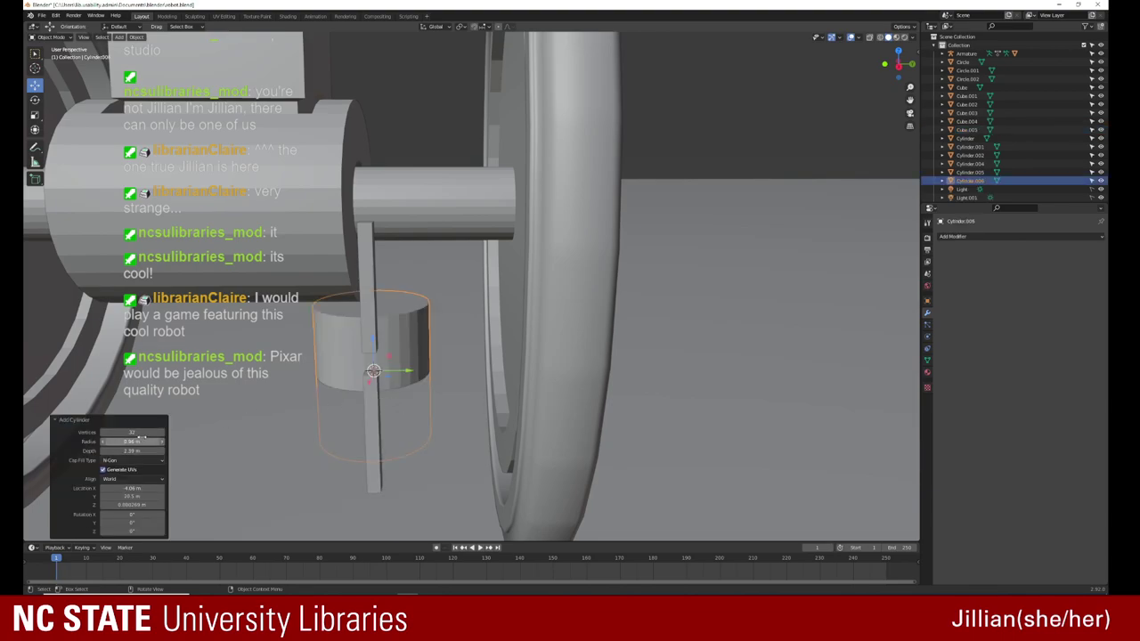
left_click_drag(144, 442, 104, 445)
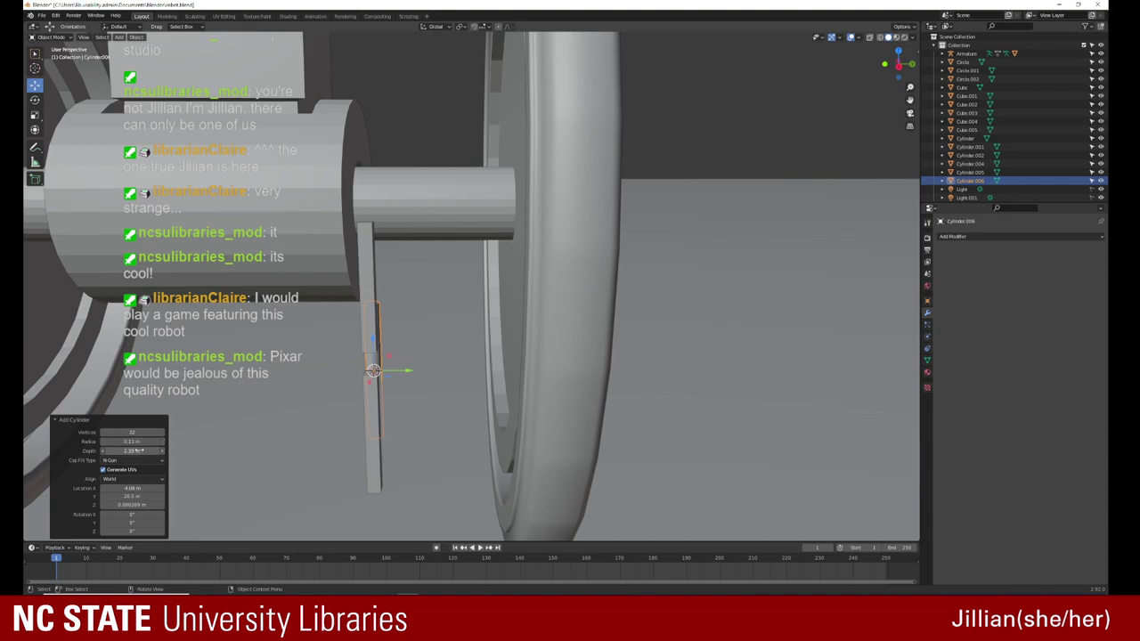
left_click_drag(105, 451, 46, 450)
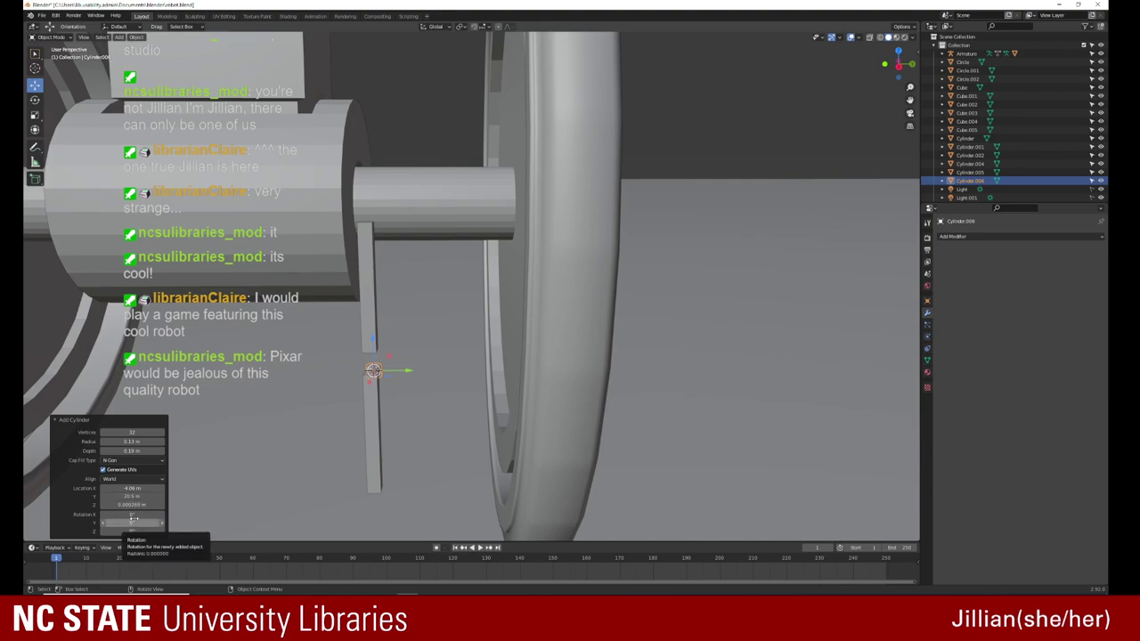
left_click(132, 514)
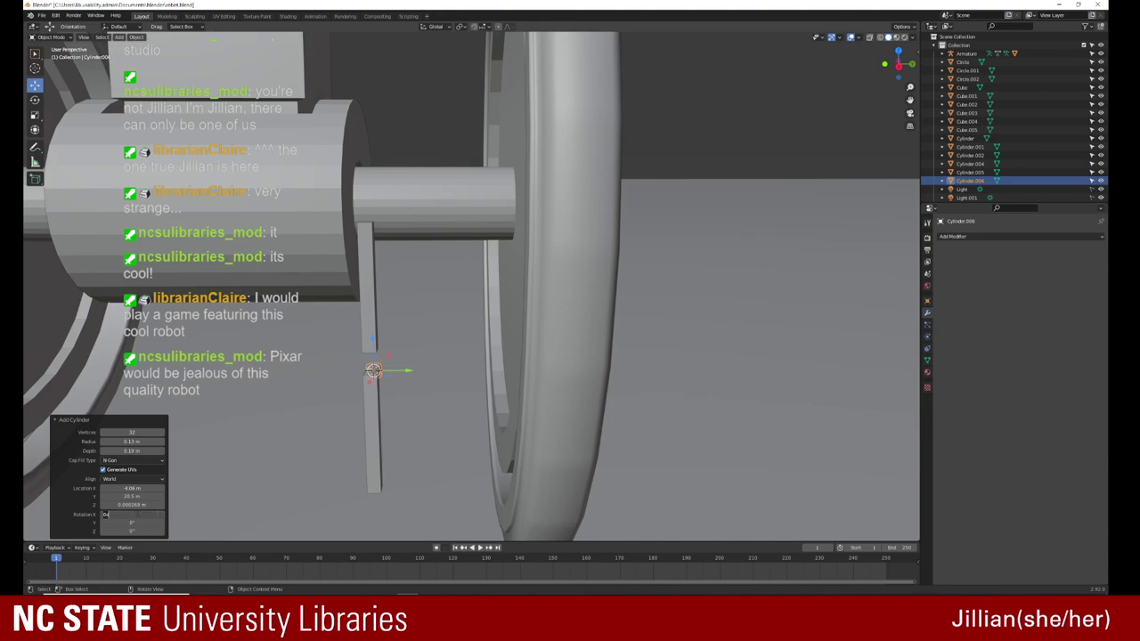
type("90")
key("Return")
Step: Move the small cylinder along Z and X down toward the leg rod below the axle
key("g")
key("z")
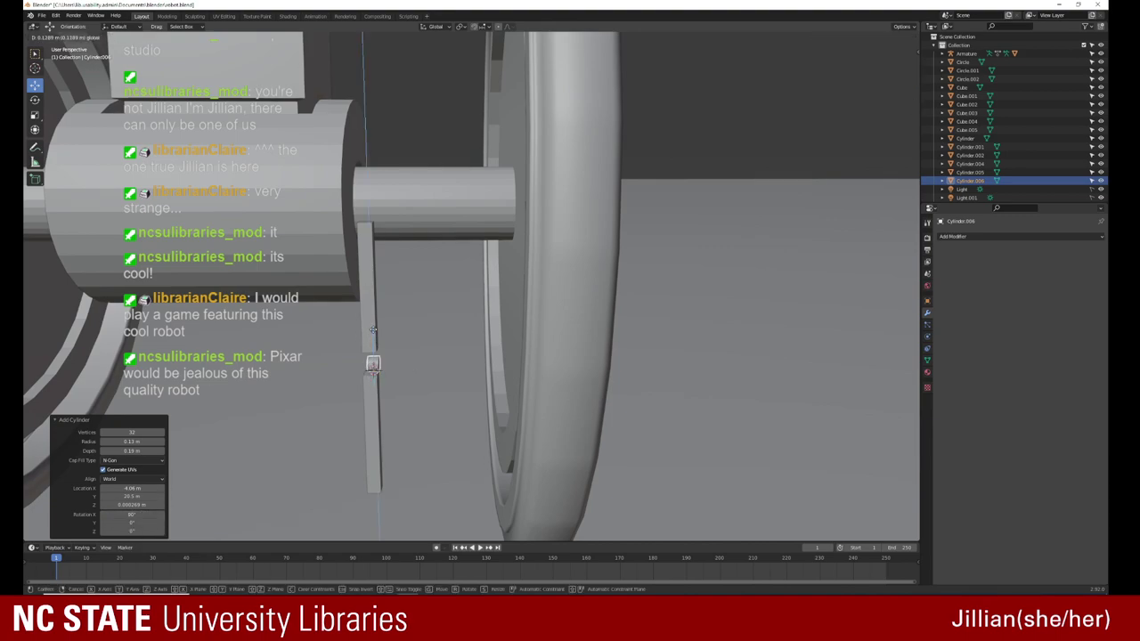
left_click(364, 345)
middle_click_drag(365, 345, 228, 418)
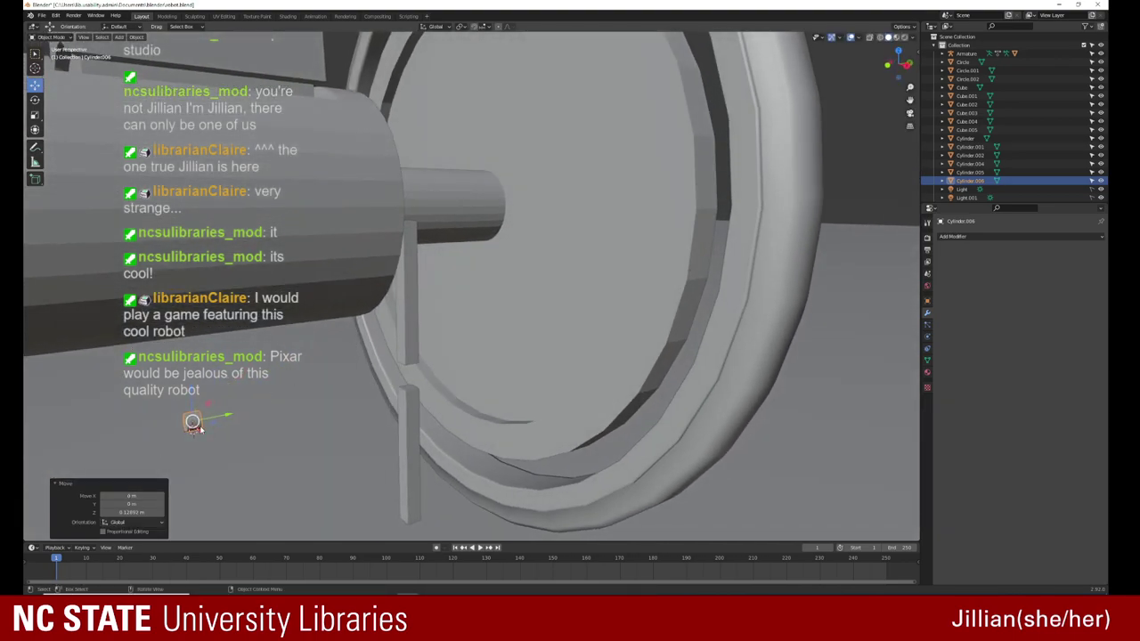
key("g")
key("x")
left_click(350, 490)
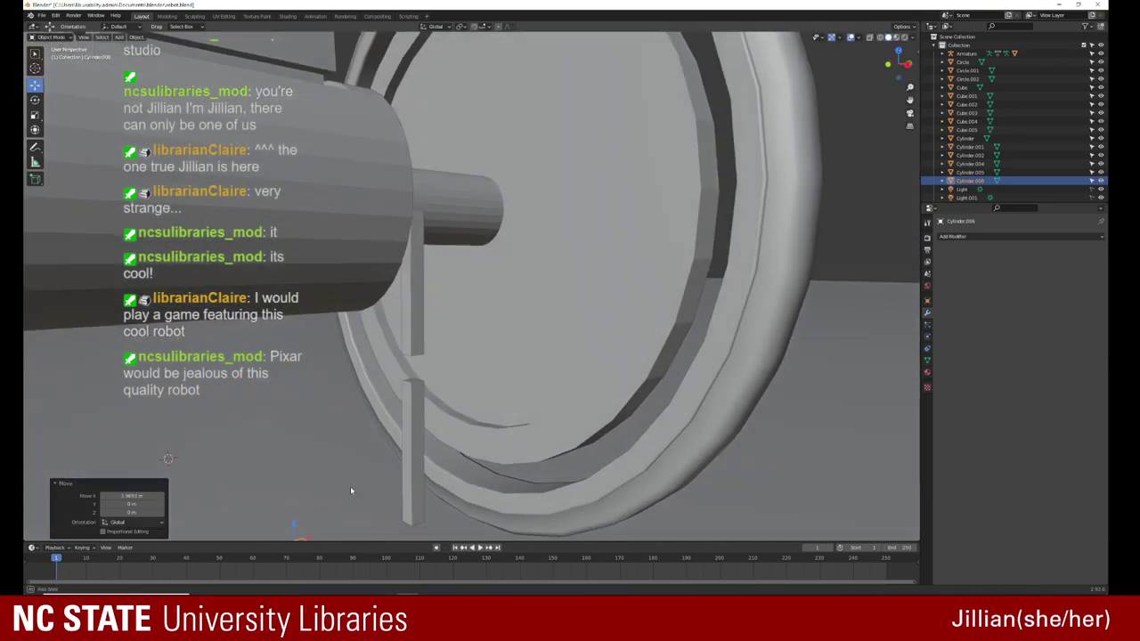
middle_click_drag(350, 491, 352, 459)
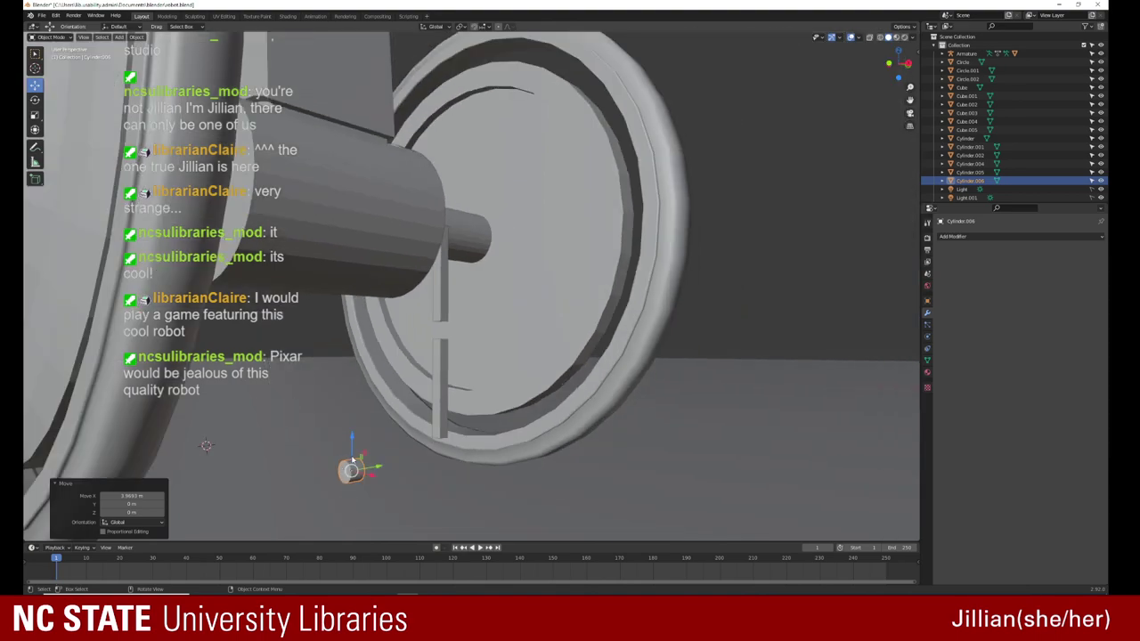
key("g")
key("x")
left_click(460, 510)
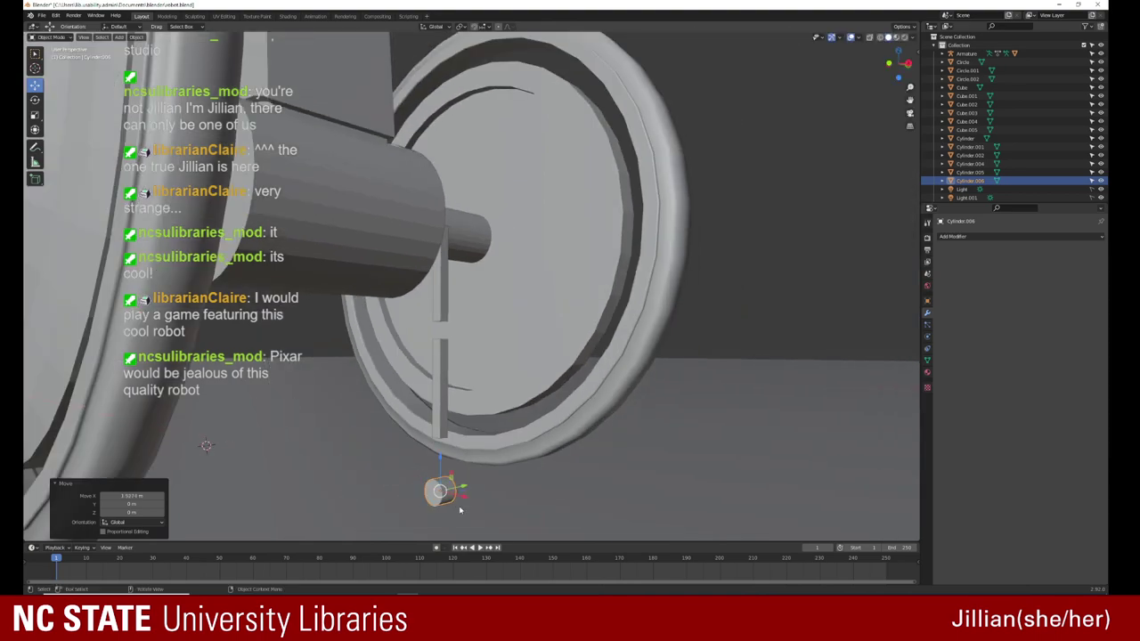
key("g")
key("z")
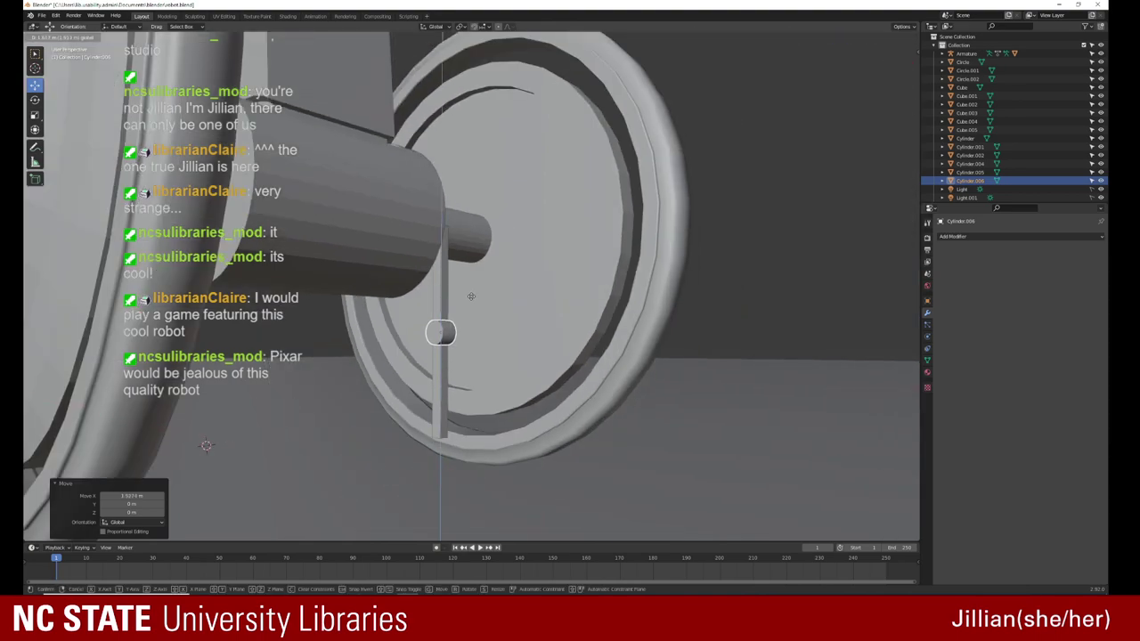
left_click(454, 361)
middle_click_drag(454, 362, 274, 401)
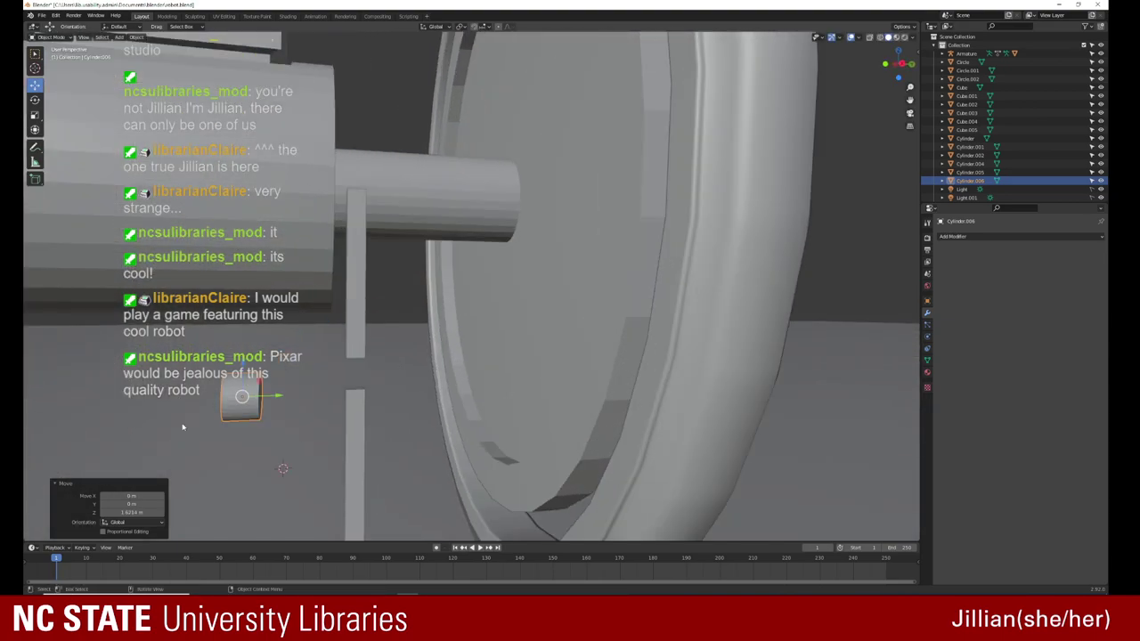
Step: Seat the cylinder on the rod with Y, X and Z nudges, ending 0.036114 m along Y
key("g")
key("y")
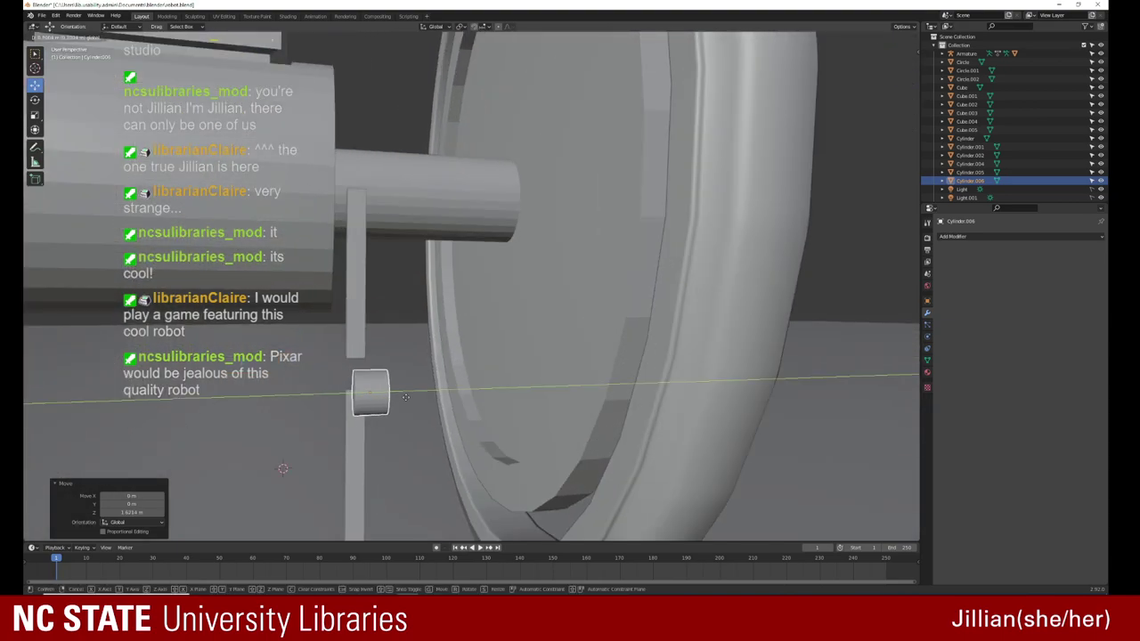
left_click(385, 397)
middle_click_drag(386, 397, 430, 421)
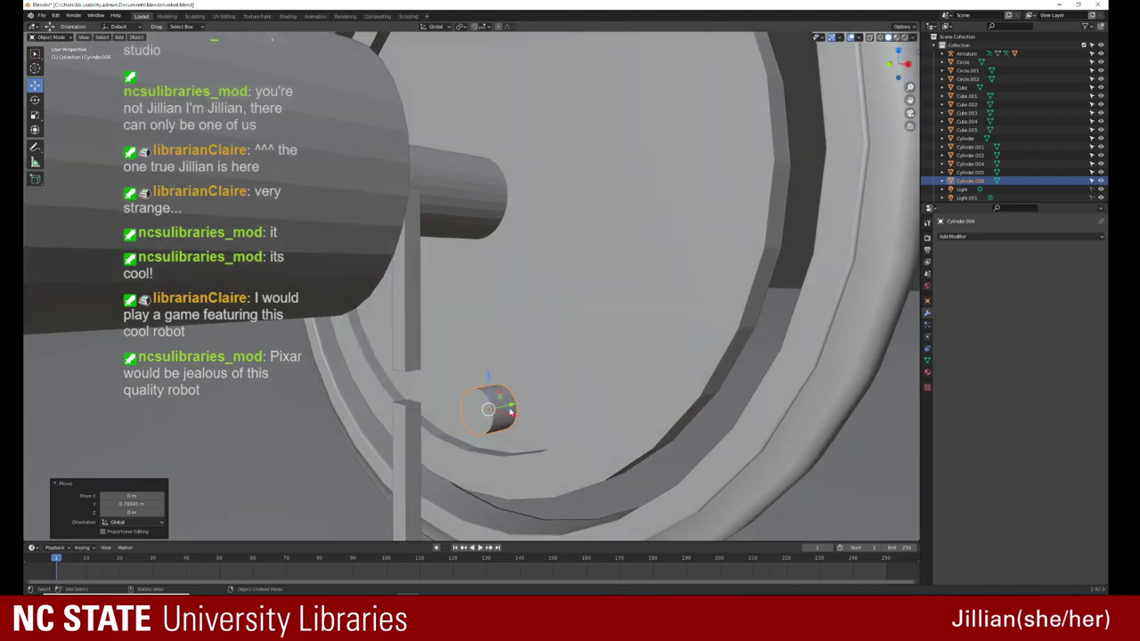
key("g")
key("x")
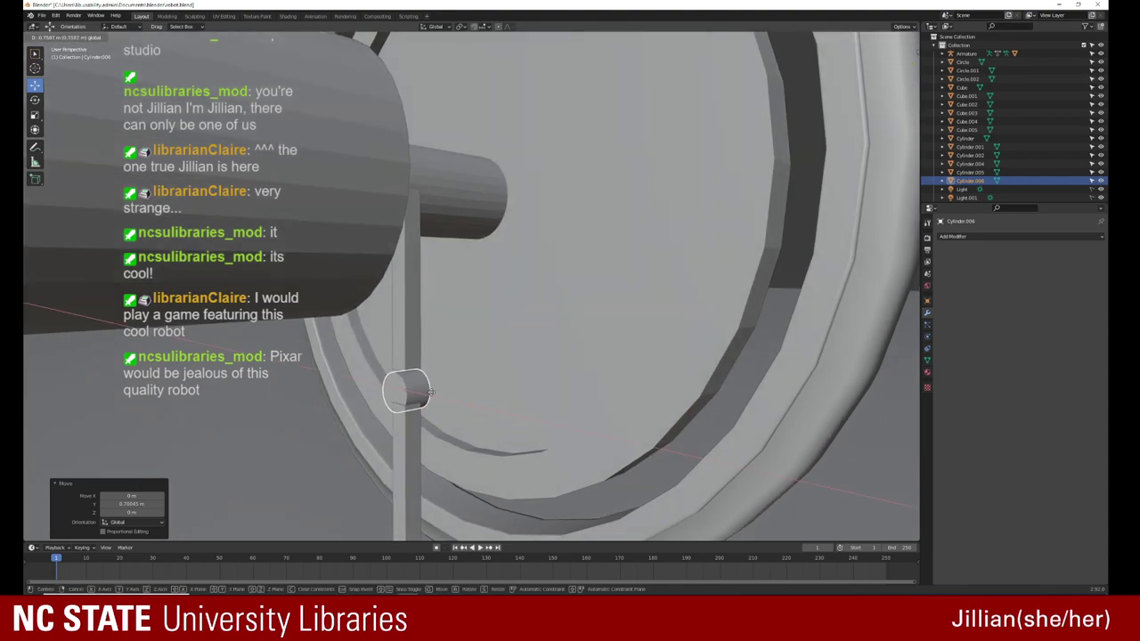
left_click(430, 392)
key("g")
key("z")
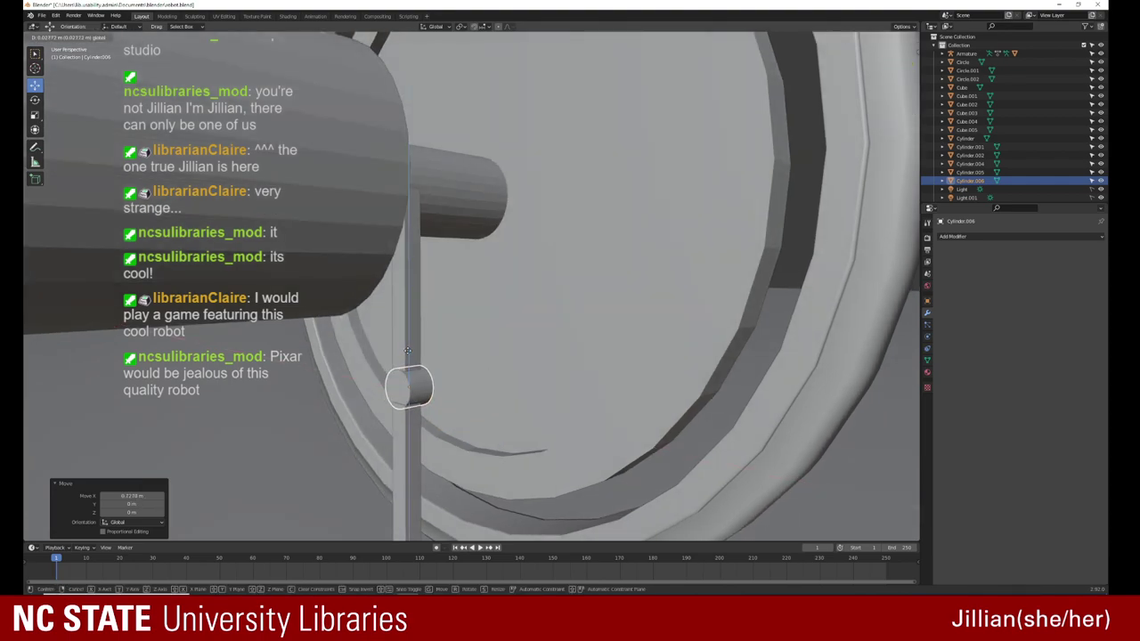
left_click(375, 420)
middle_click_drag(374, 420, 331, 419)
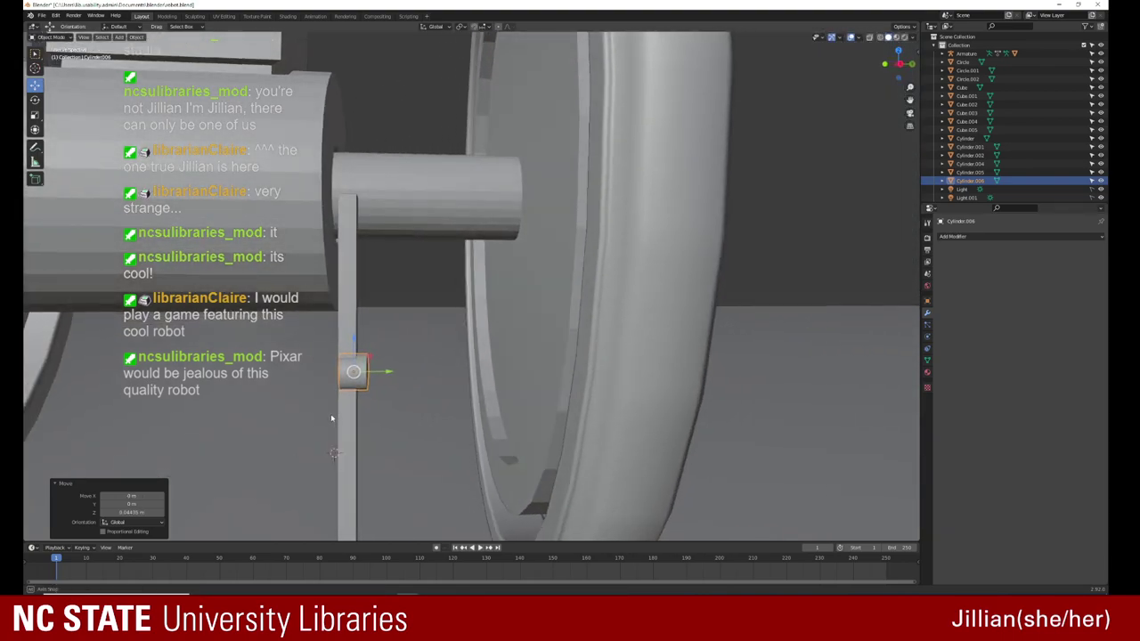
left_click_drag(388, 373, 375, 375)
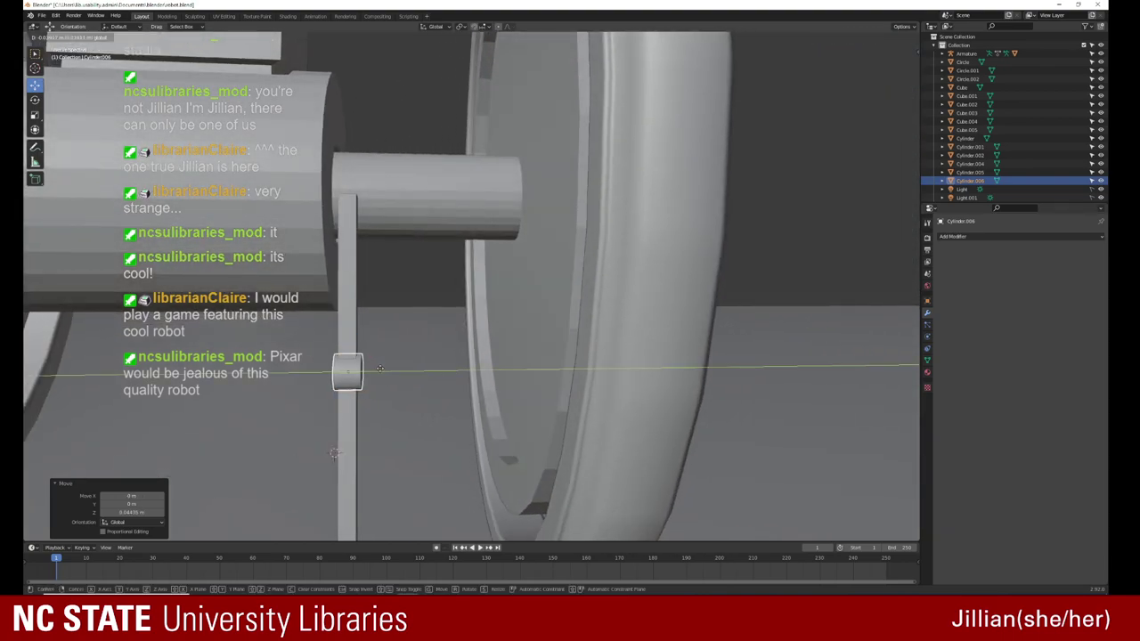
Step: Scale the cylinder thinner along Y
key("shift+space")
key("s")
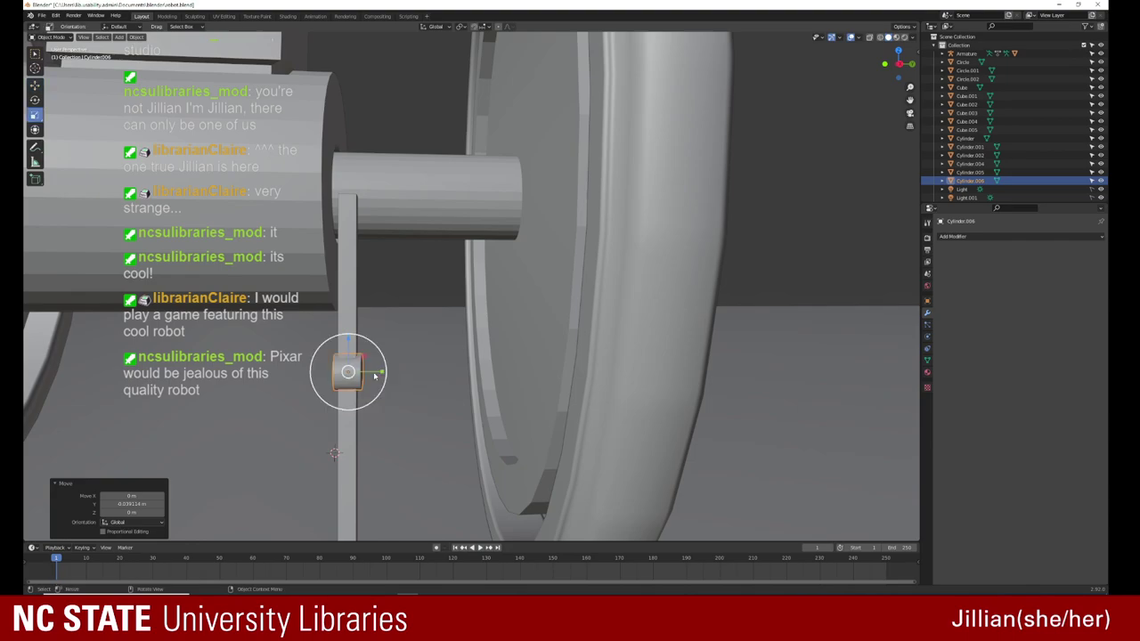
key("s")
key("y")
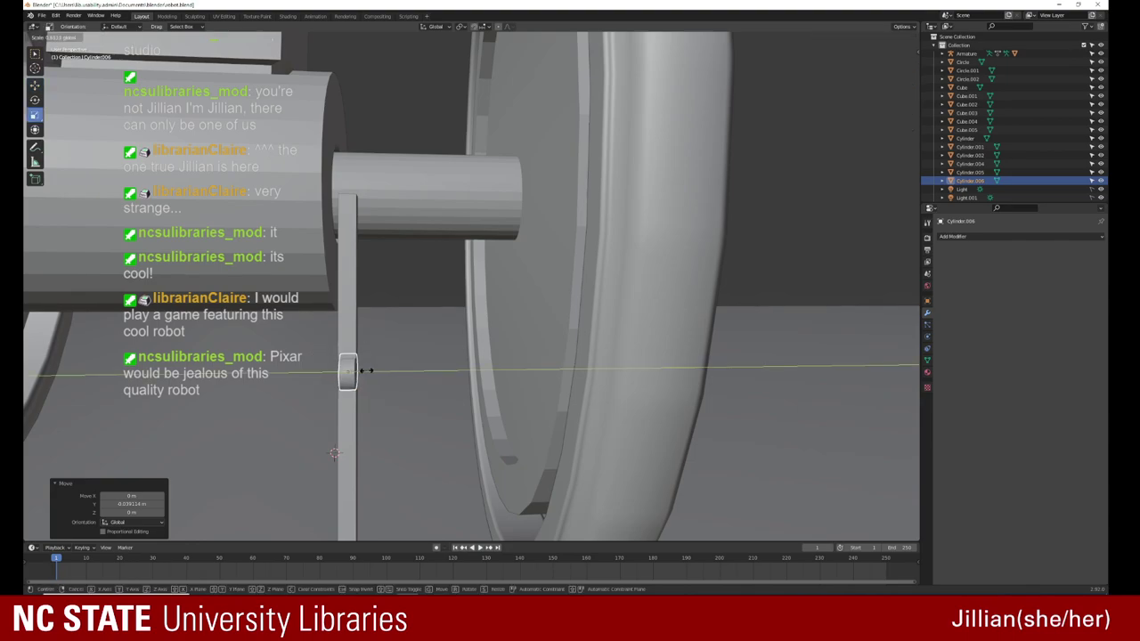
left_click(368, 370)
mouse_move(367, 372)
middle_mouse_down()
mouse_move(405, 416)
mouse_move(446, 392)
middle_mouse_up()
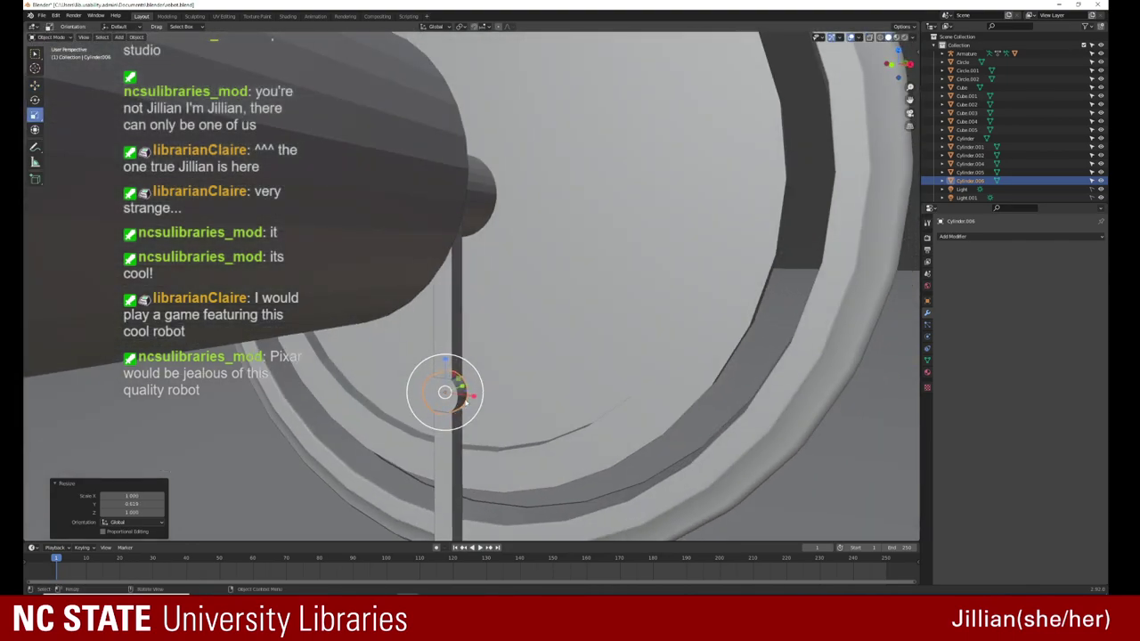
key("s")
key("x")
key("Escape")
Step: Shrink the cylinder's X–Z diameter and thin it again along Y to fit the rod
key("s")
key("shift+y")
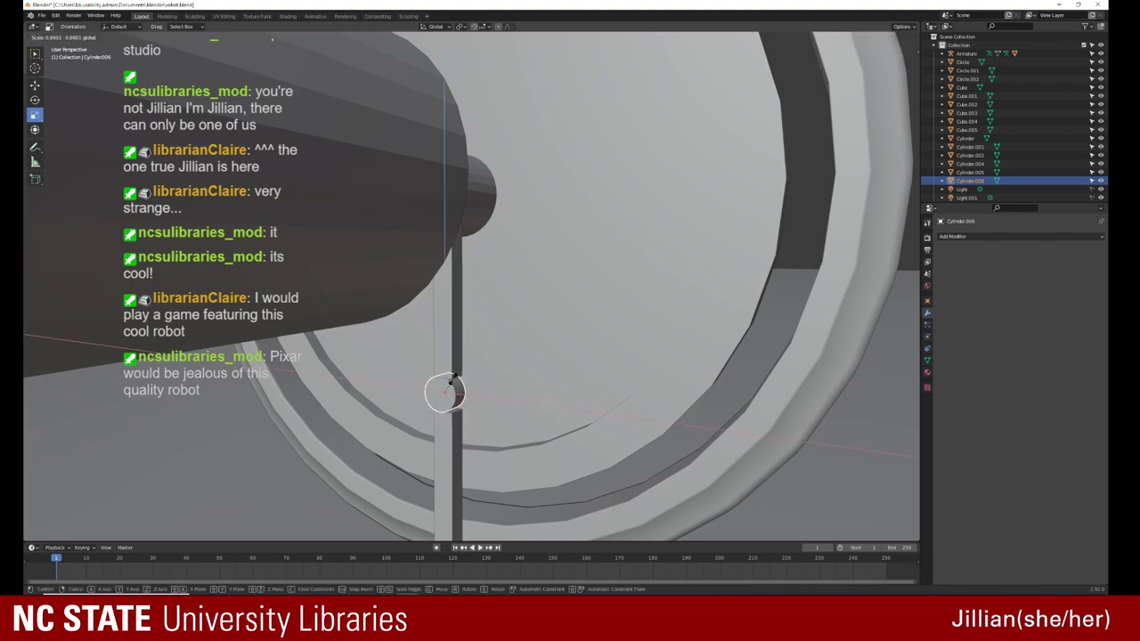
left_click(449, 385)
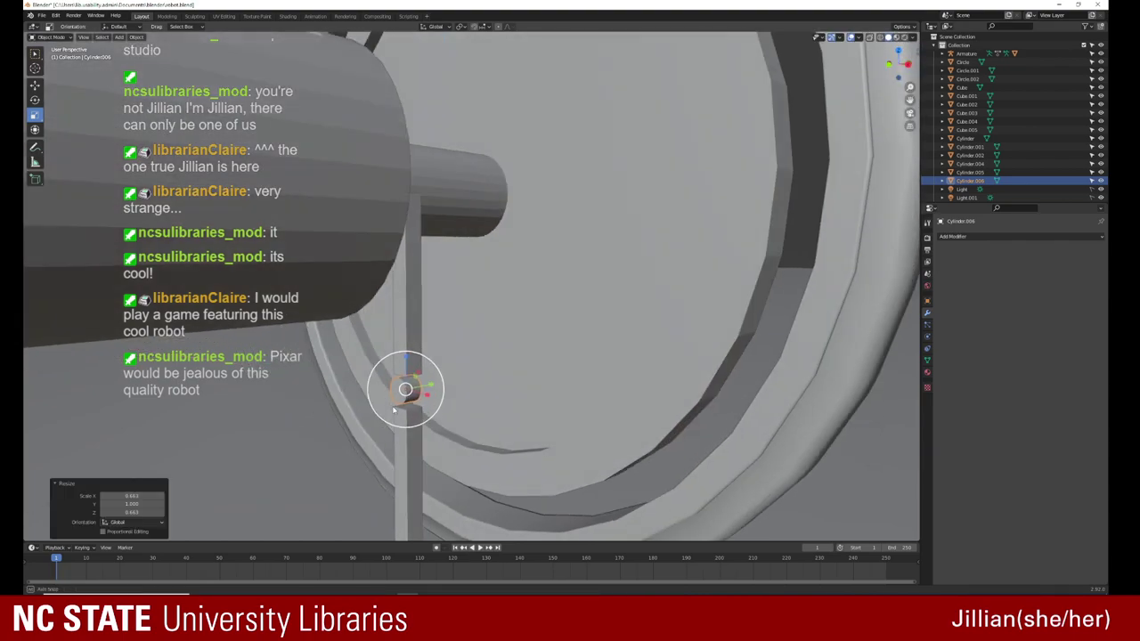
middle_click_drag(450, 384, 356, 379)
key("s")
key("y")
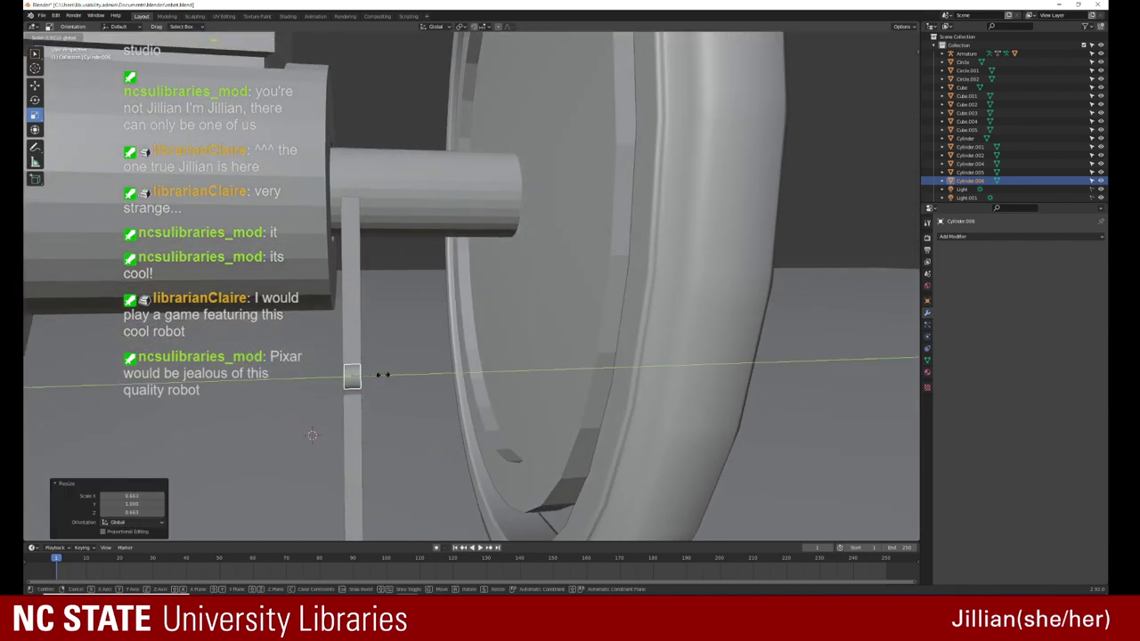
left_click(373, 390)
middle_click_drag(373, 390, 330, 406)
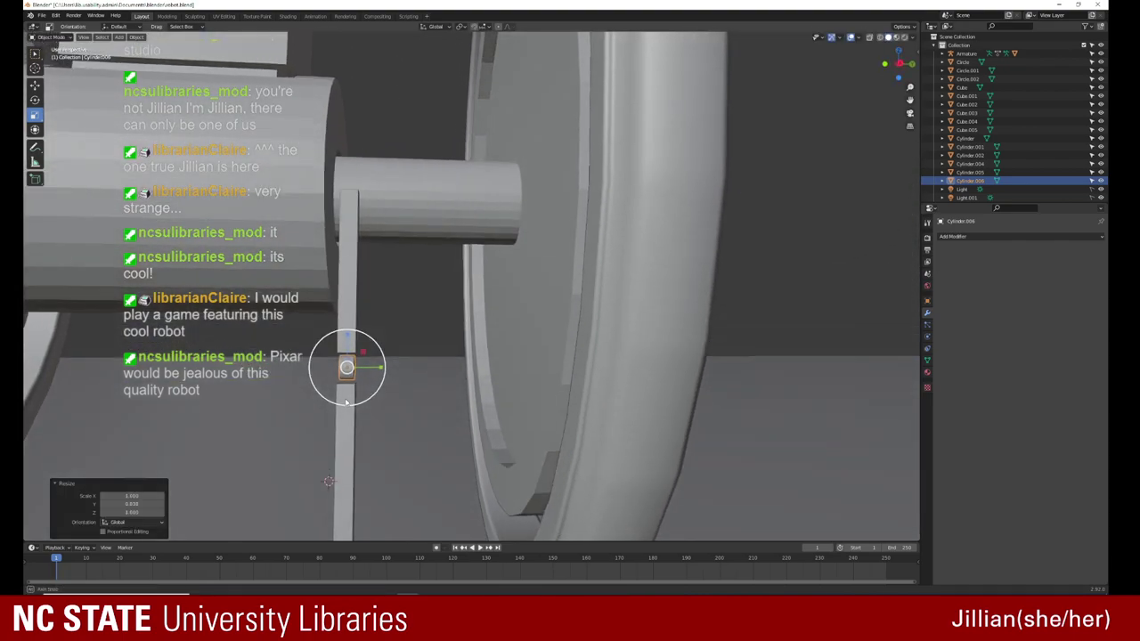
Step: Fill a face on the joint cylinder's mesh in Edit Mode, then return to Object Mode
scroll(330, 407, "down", 3)
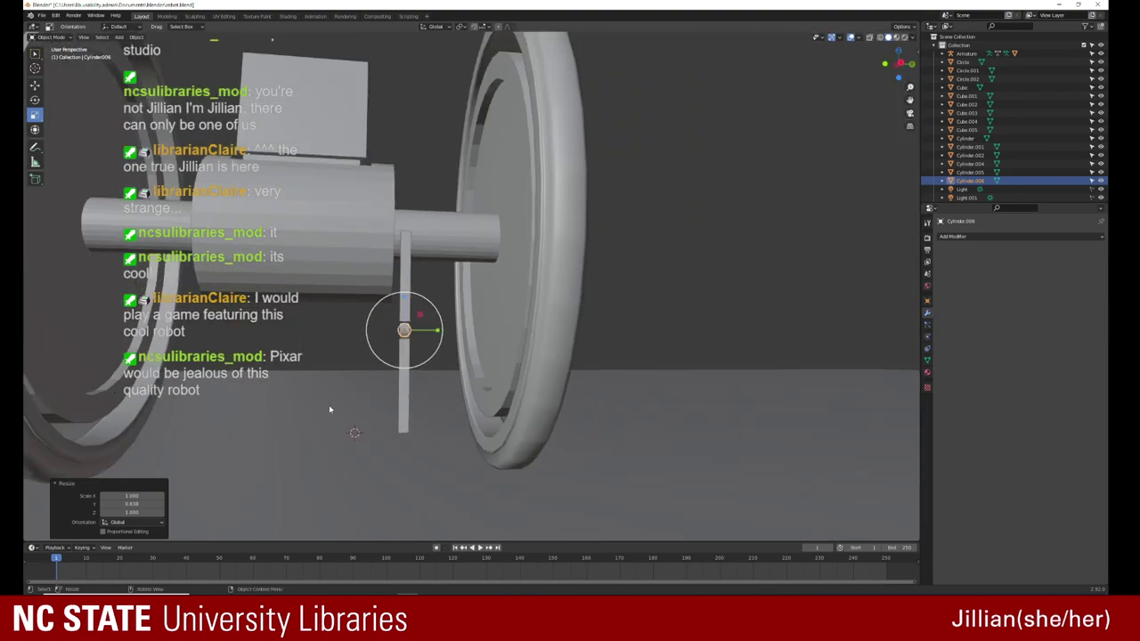
key("Tab")
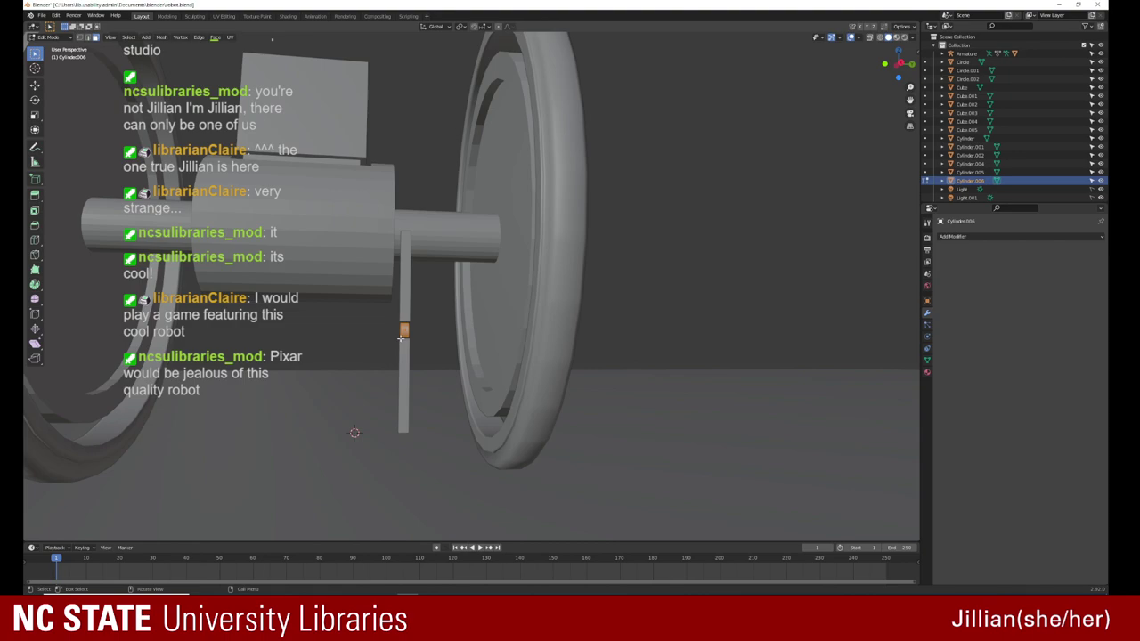
key("f")
key("Tab")
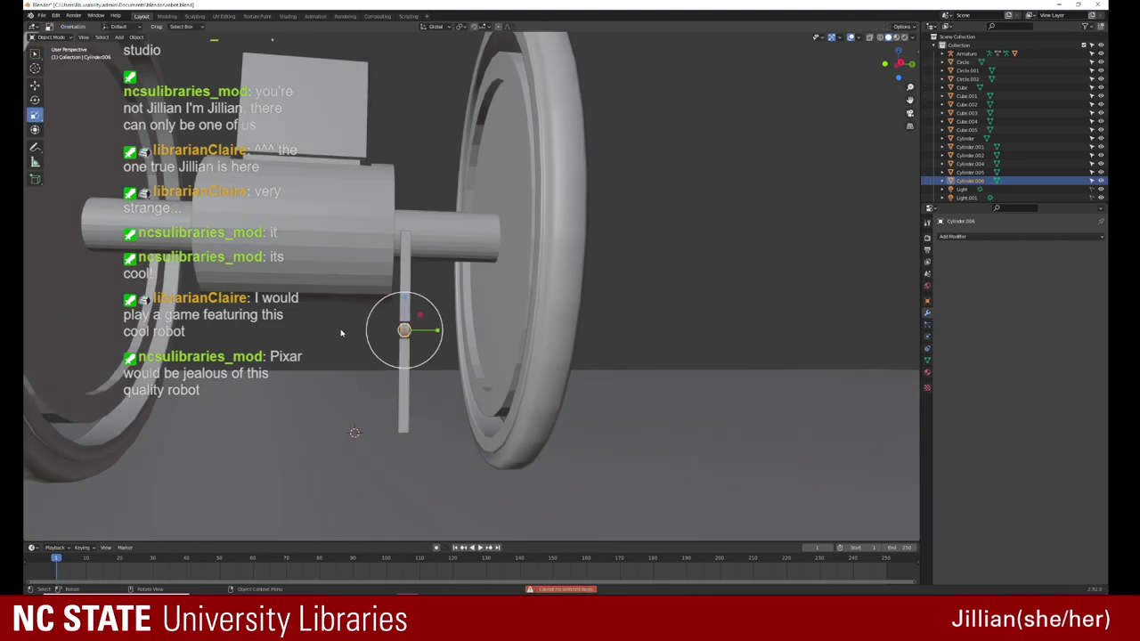
Step: Select the upper and lower leg rods together with the joint cylinder
left_click(399, 305)
left_click(400, 304)
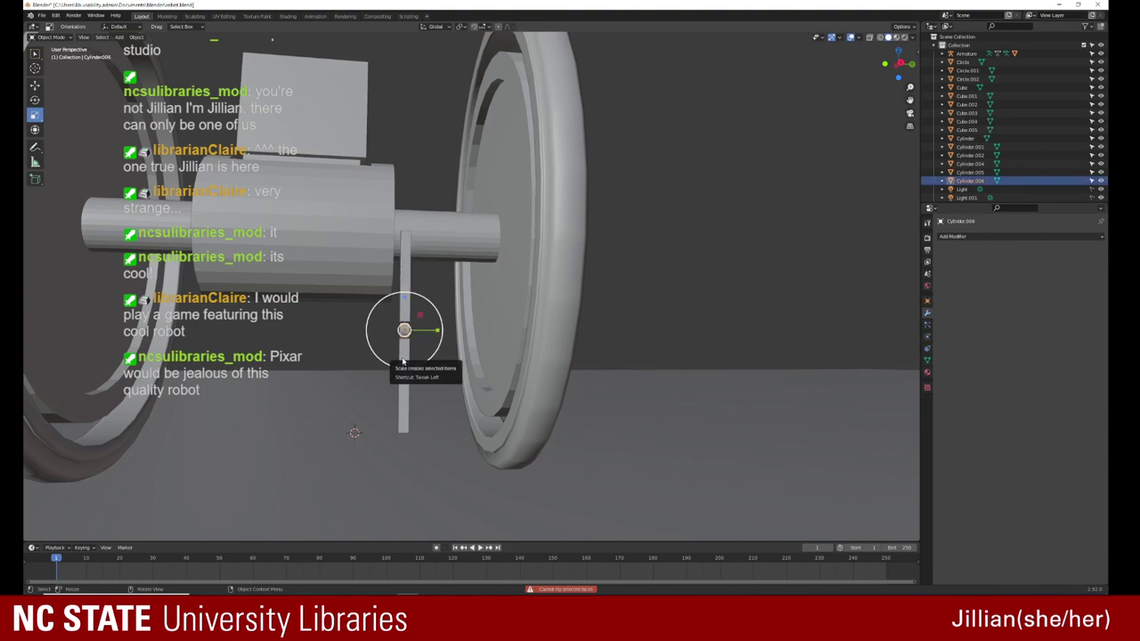
left_click(403, 330)
left_click(402, 339, "shift")
left_click(404, 285, "shift")
left_click(370, 258, "shift")
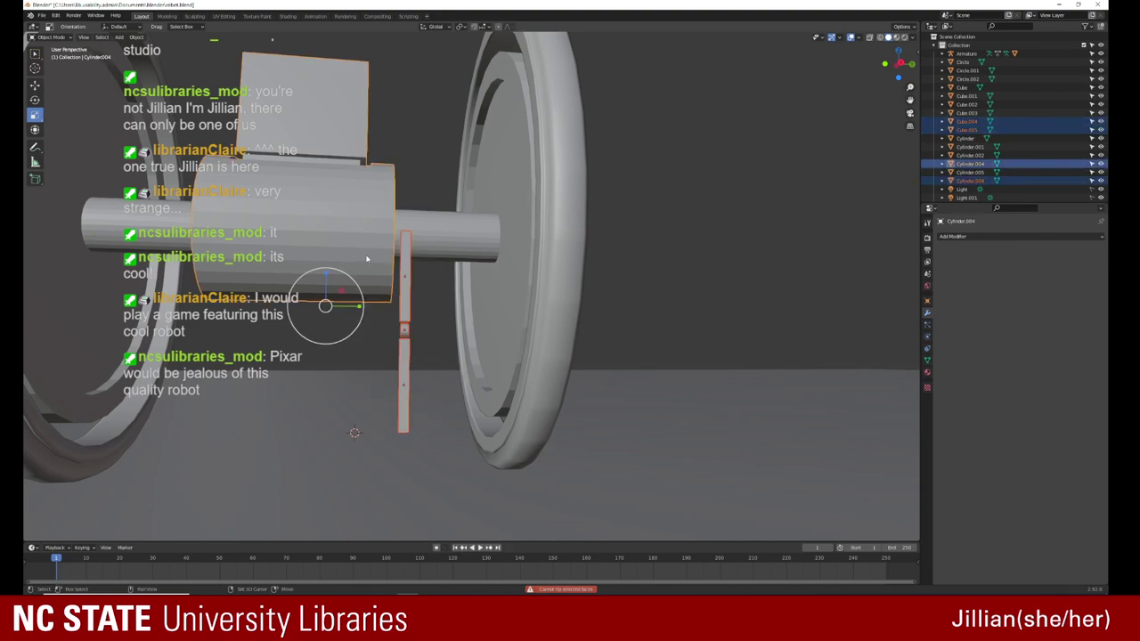
right_click(366, 257)
key("Escape")
Step: Join the two leg rods and the joint into one leg object and start duplicating it
left_click(402, 309)
left_click(403, 347, "shift")
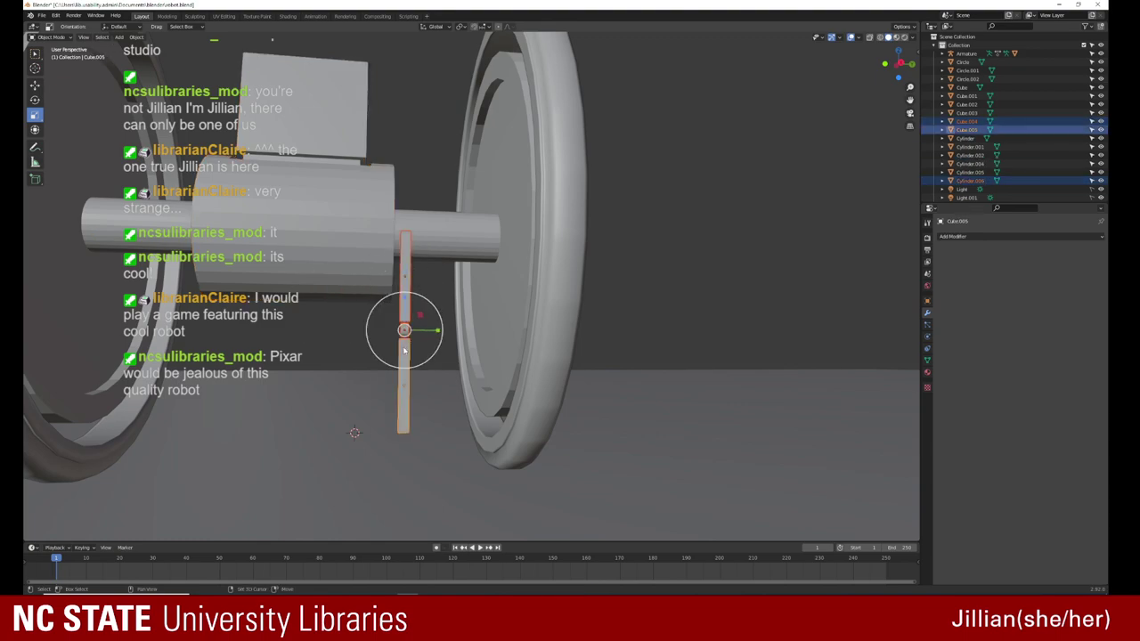
right_click(404, 350)
left_click(403, 348)
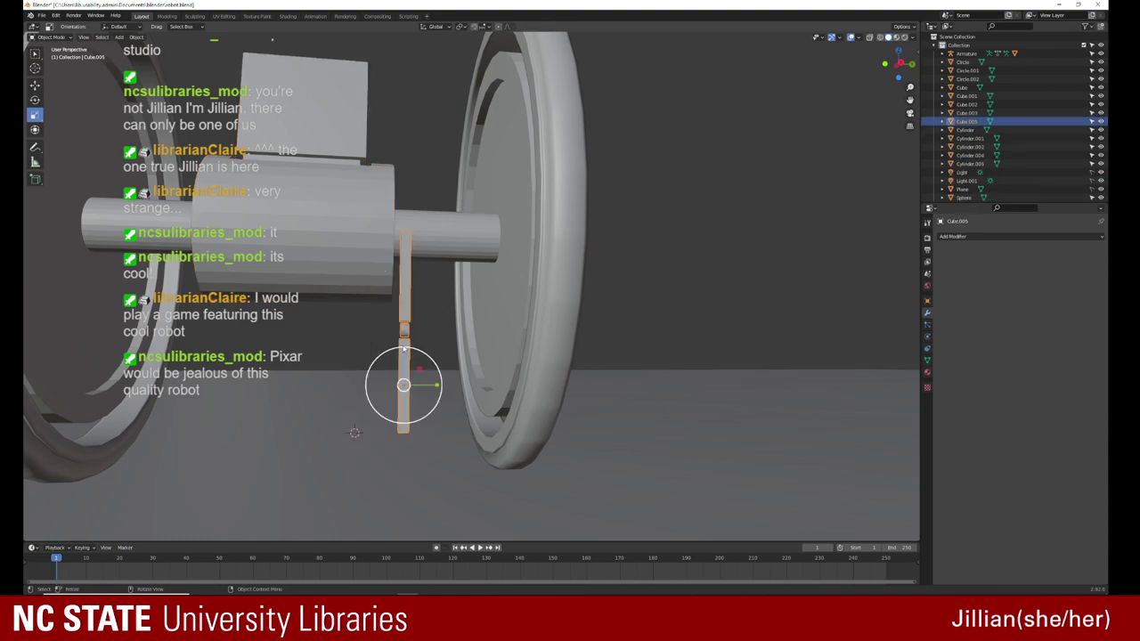
key("shift+d")
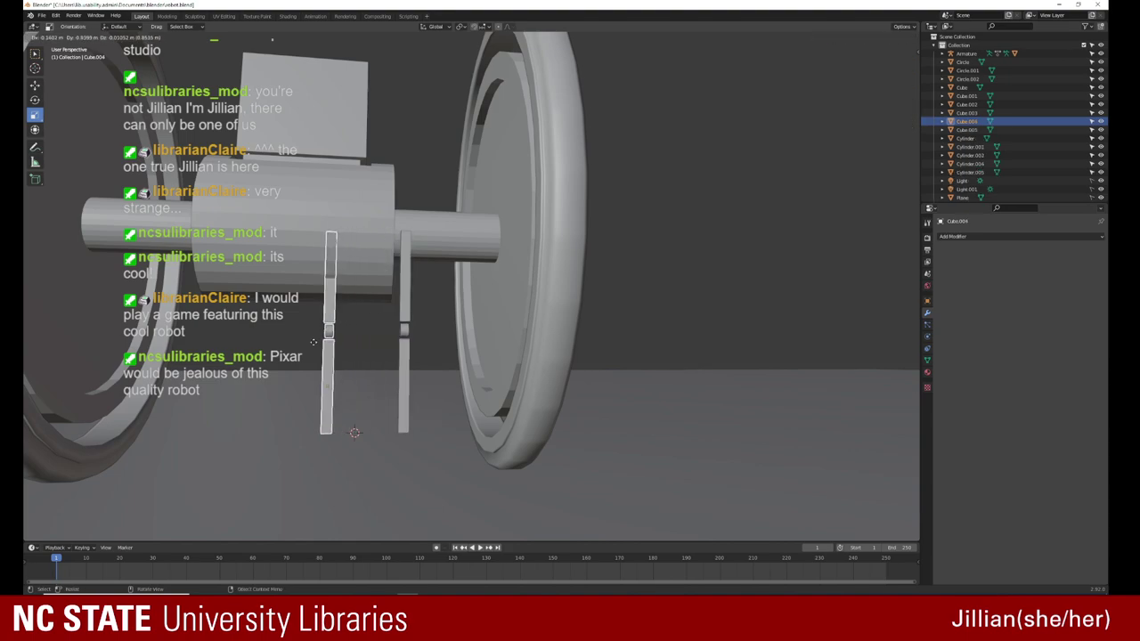
Step: Move the duplicated leg along Y to the other side of the body and confirm it
key("x")
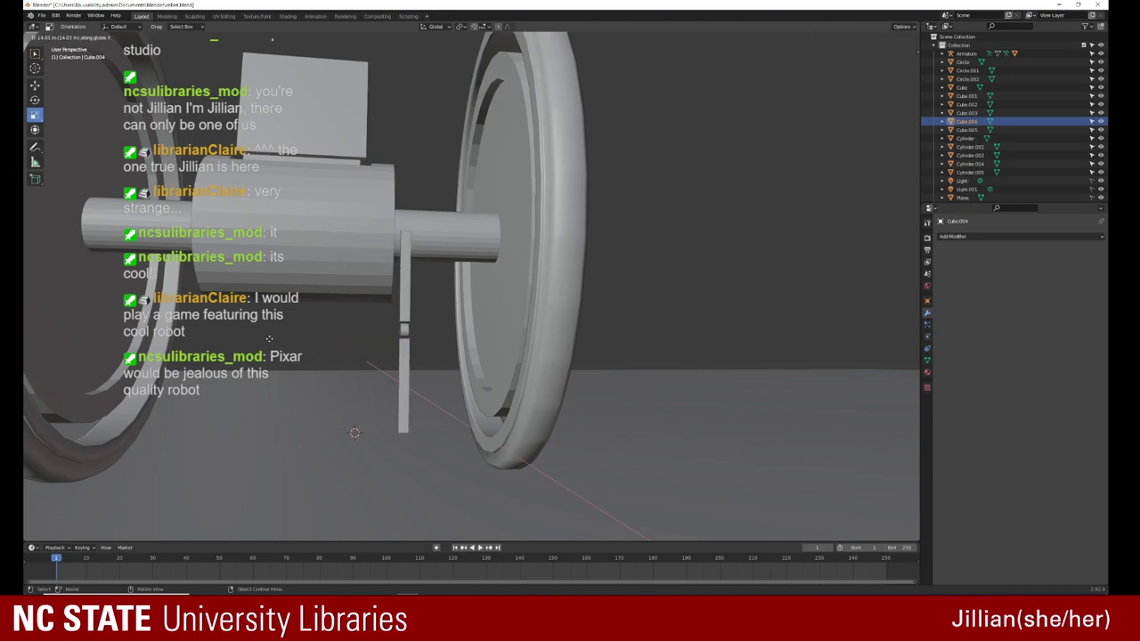
key("y")
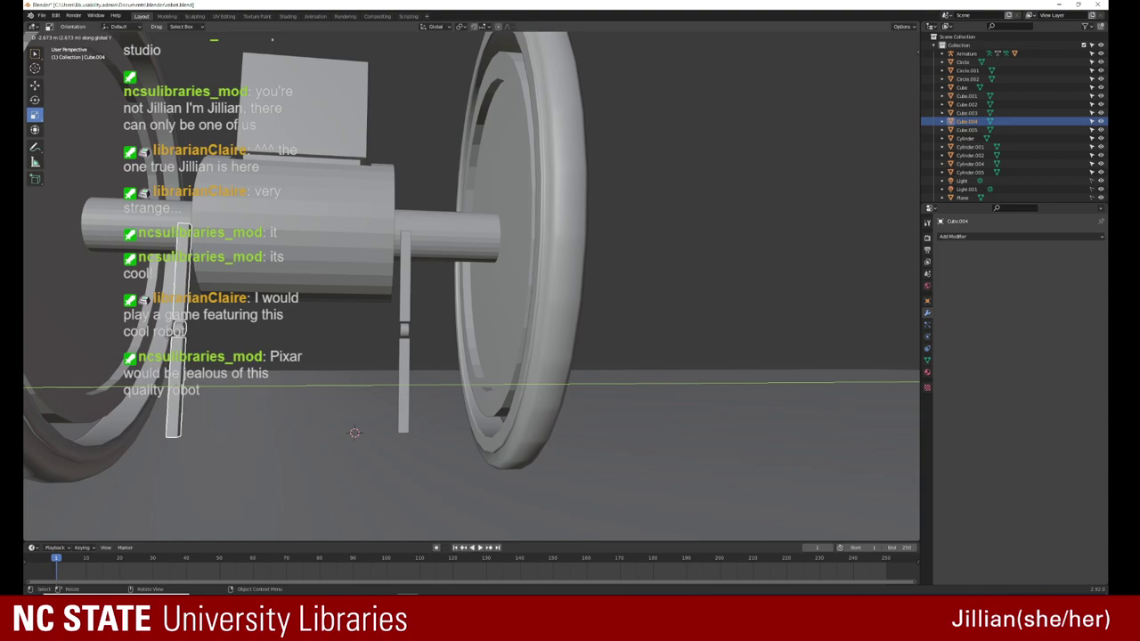
key("Return")
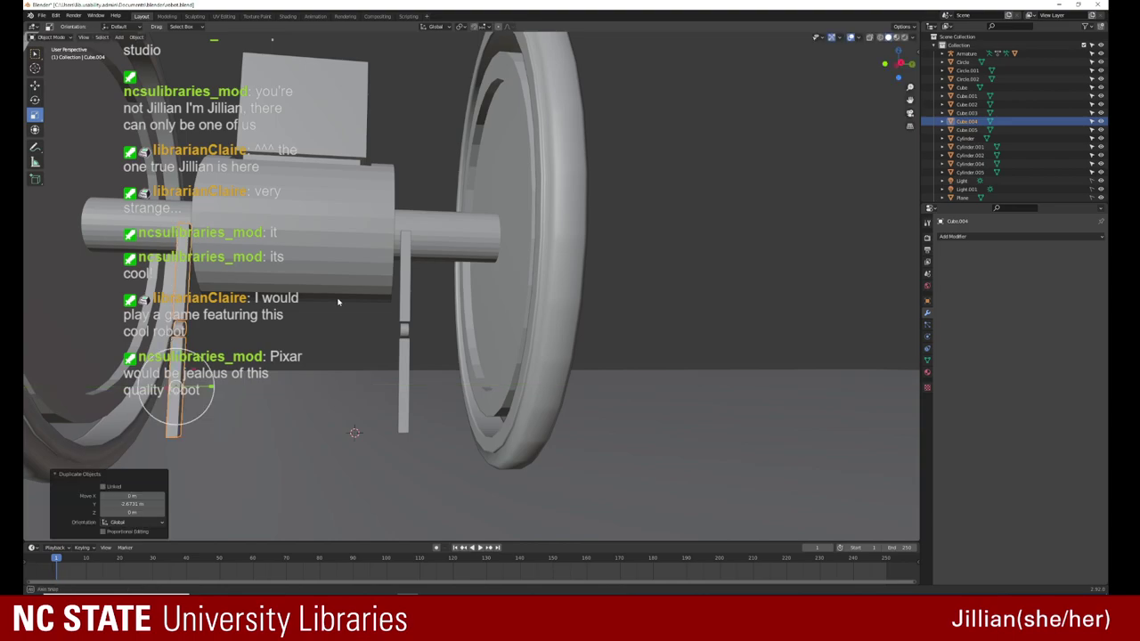
mouse_move(285, 339)
middle_mouse_down()
mouse_move(360, 325)
mouse_move(313, 304)
middle_mouse_up()
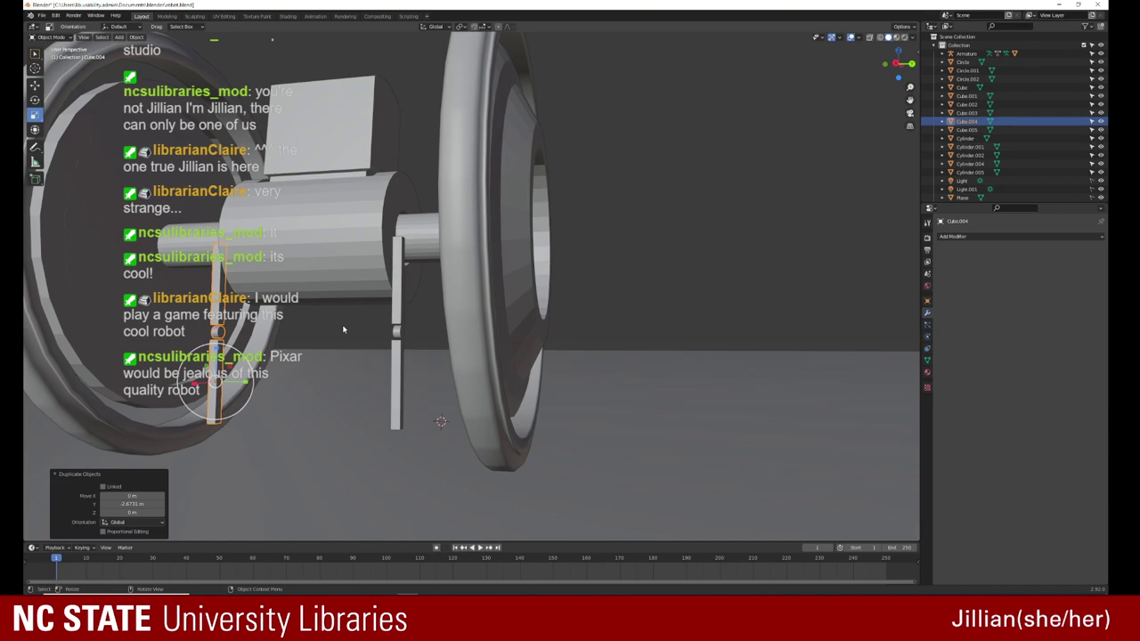
mouse_move(321, 330)
middle_mouse_down()
mouse_move(347, 347)
mouse_move(352, 331)
middle_mouse_up()
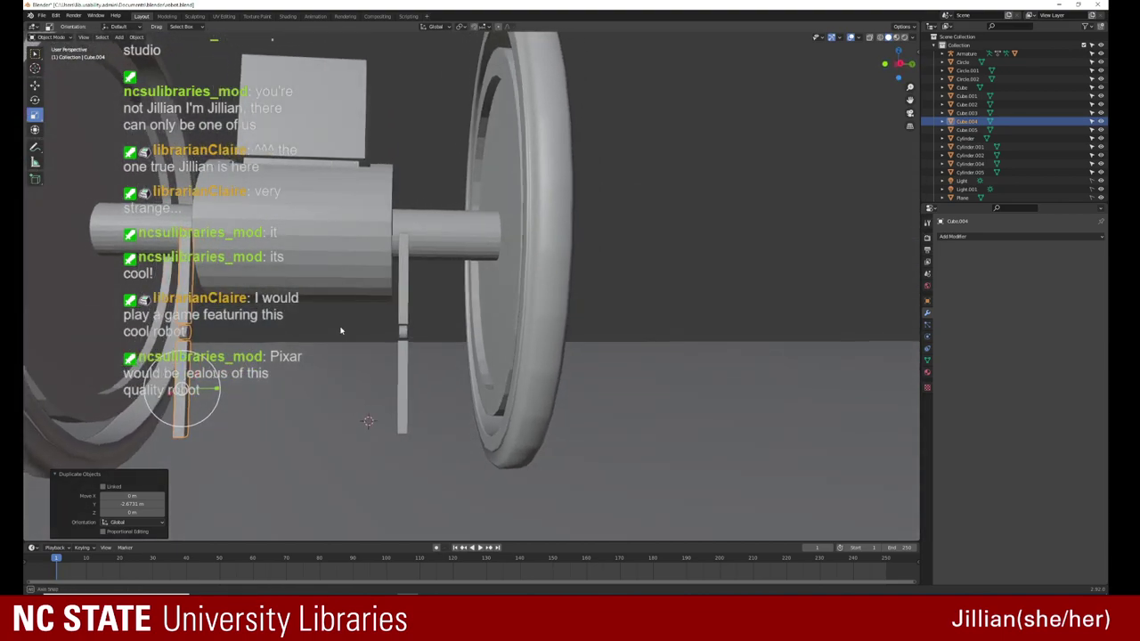
Step: Nudge the lower leg bar Cube.005 0.04903 m along Y with the Move gizmo to sit under its upper bar
left_click(409, 332)
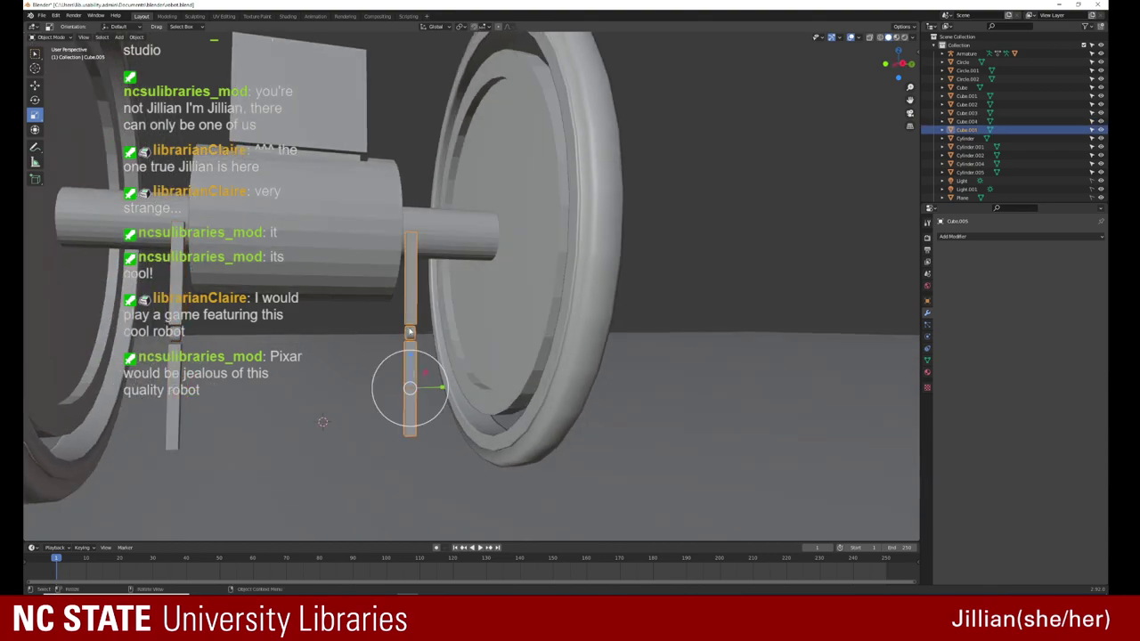
key("shift+space")
left_click(414, 335)
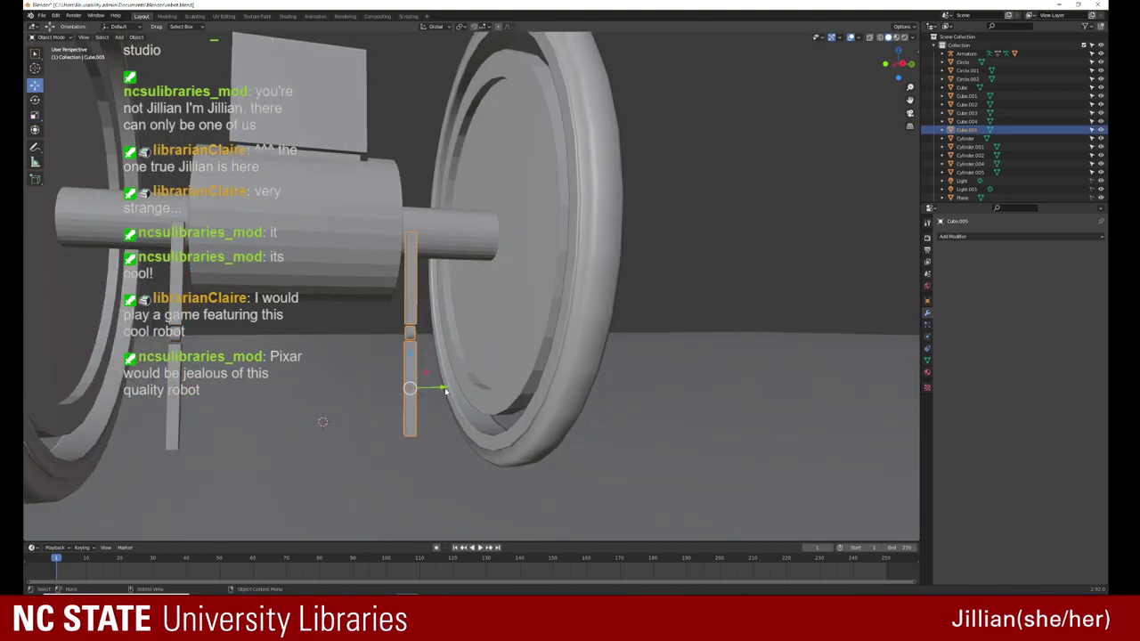
left_click_drag(445, 390, 436, 391)
middle_click_drag(327, 369, 310, 373)
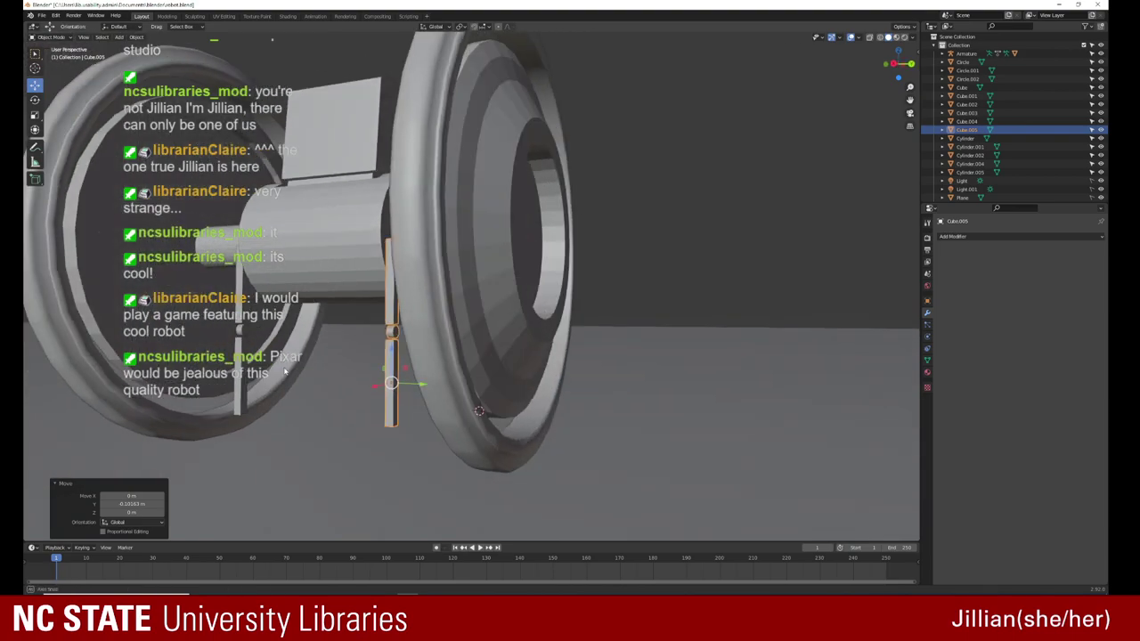
left_click_drag(422, 387, 429, 389)
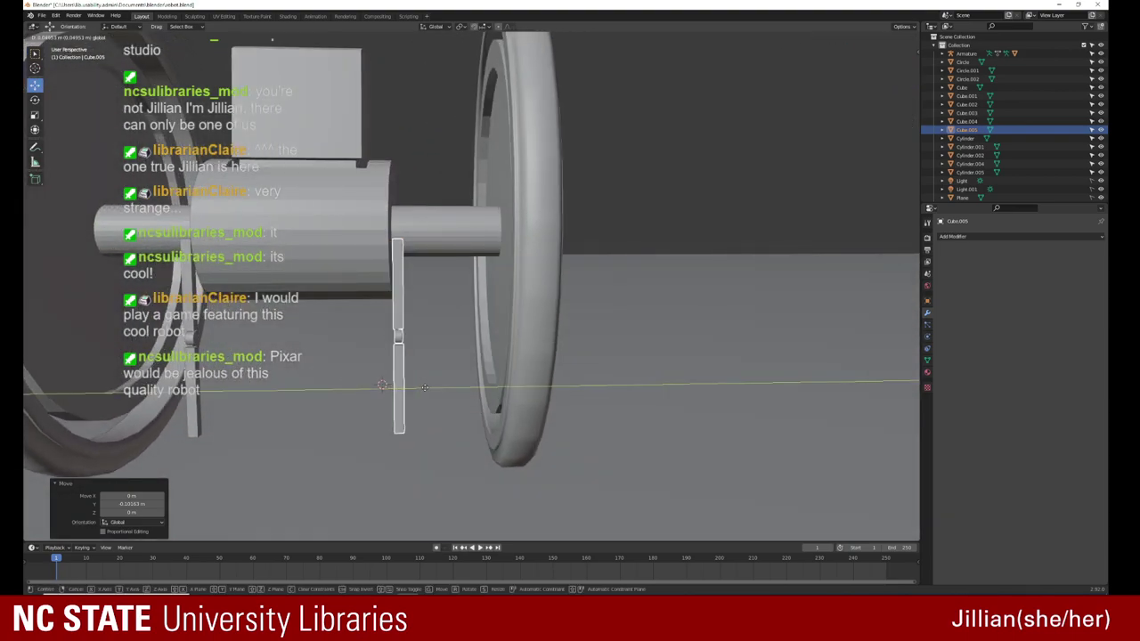
mouse_move(429, 388)
middle_mouse_down()
mouse_move(282, 379)
mouse_move(246, 300)
middle_mouse_up()
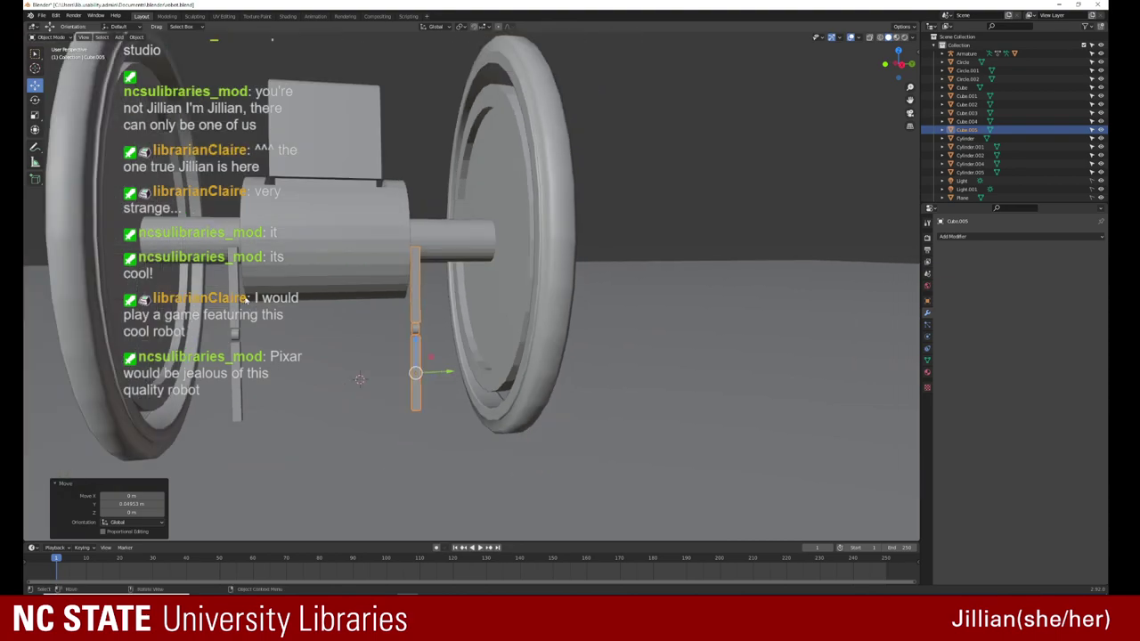
left_click(238, 294, "shift")
left_click(279, 266, "shift")
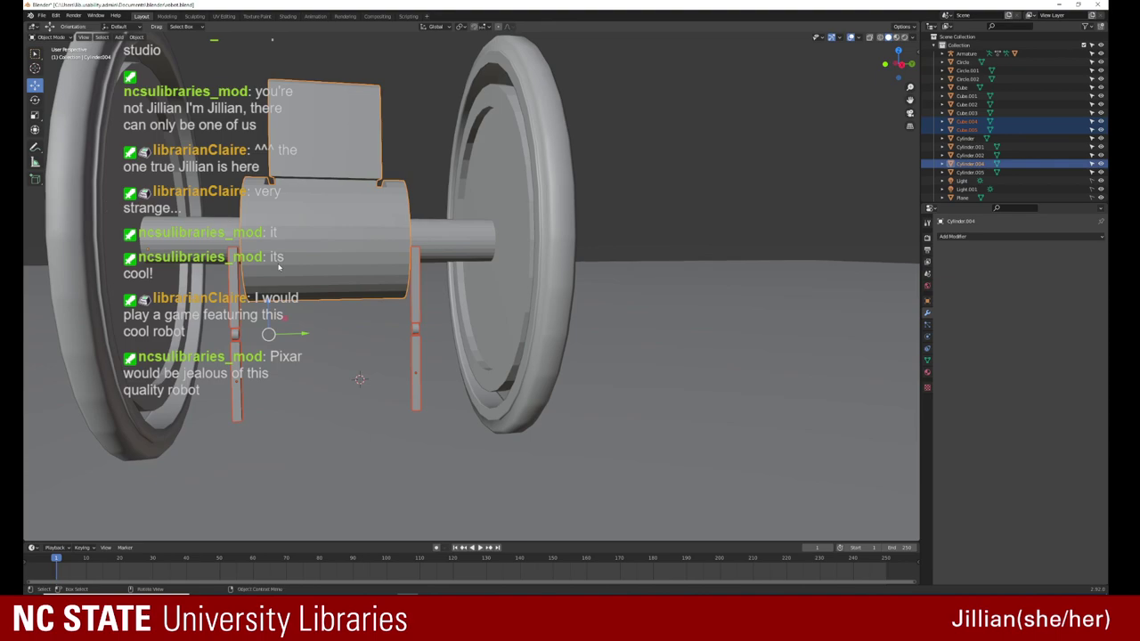
Step: Join the selected legs and body cylinder into one object, Cylinder.002
right_click(279, 267)
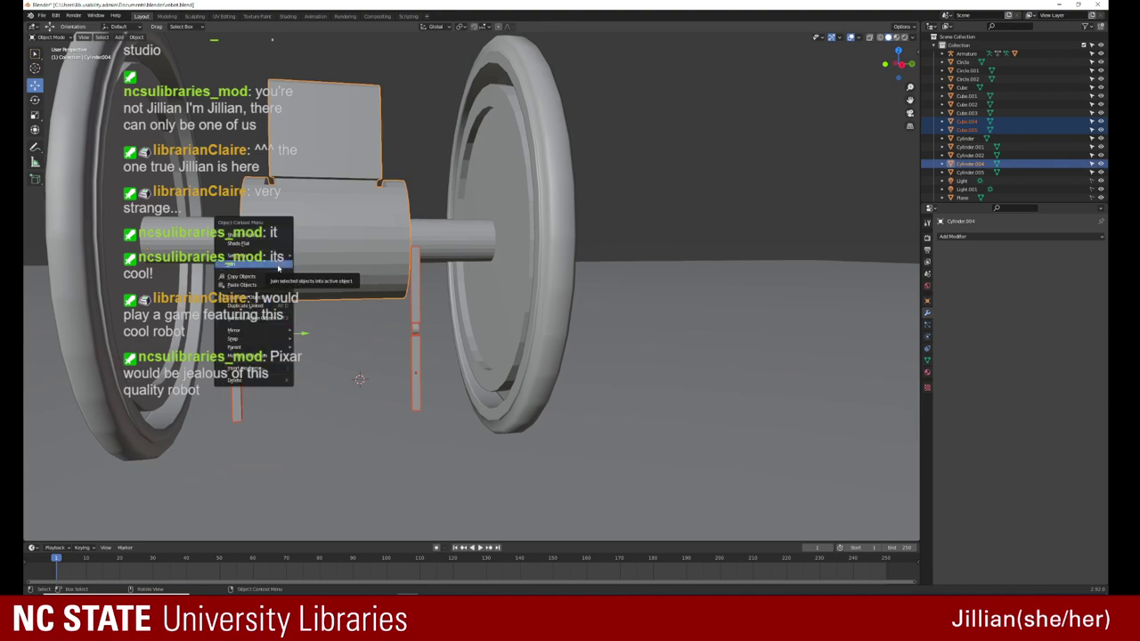
left_click(278, 267)
left_click(330, 342)
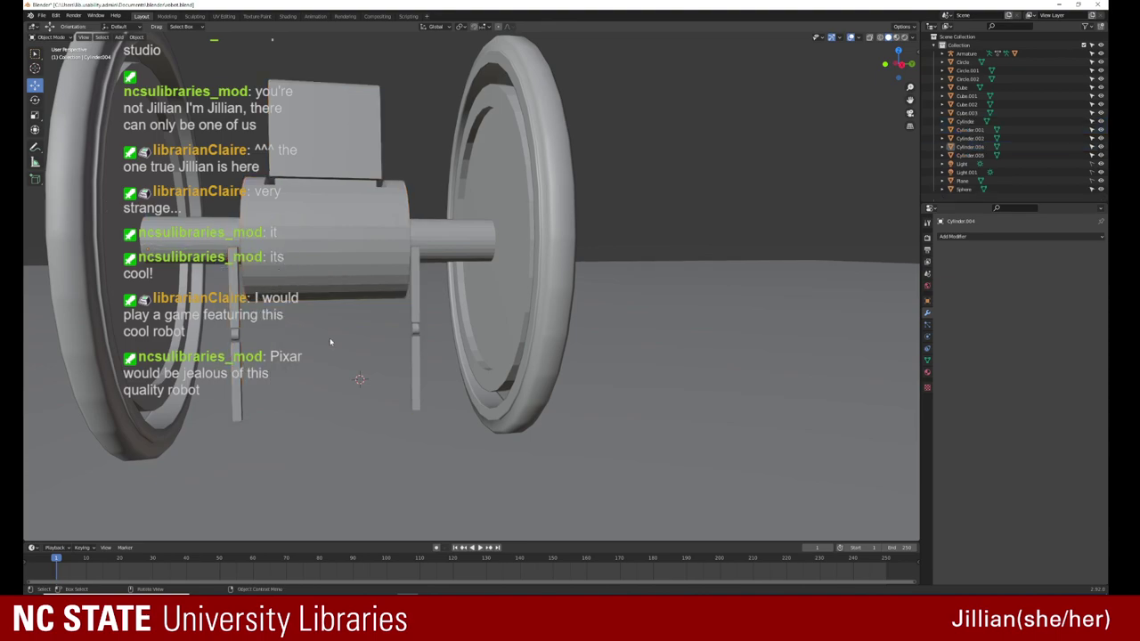
left_click(272, 240)
Step: Join the wheel discs to the robot body and legs
left_click(147, 239)
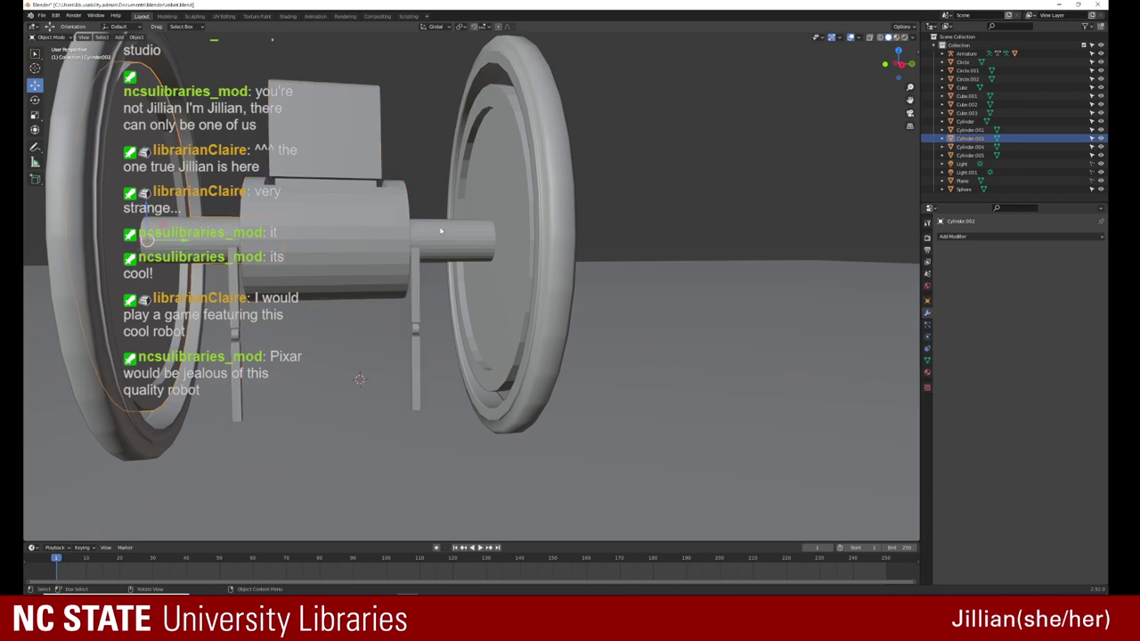
left_click(558, 229)
left_click(510, 192)
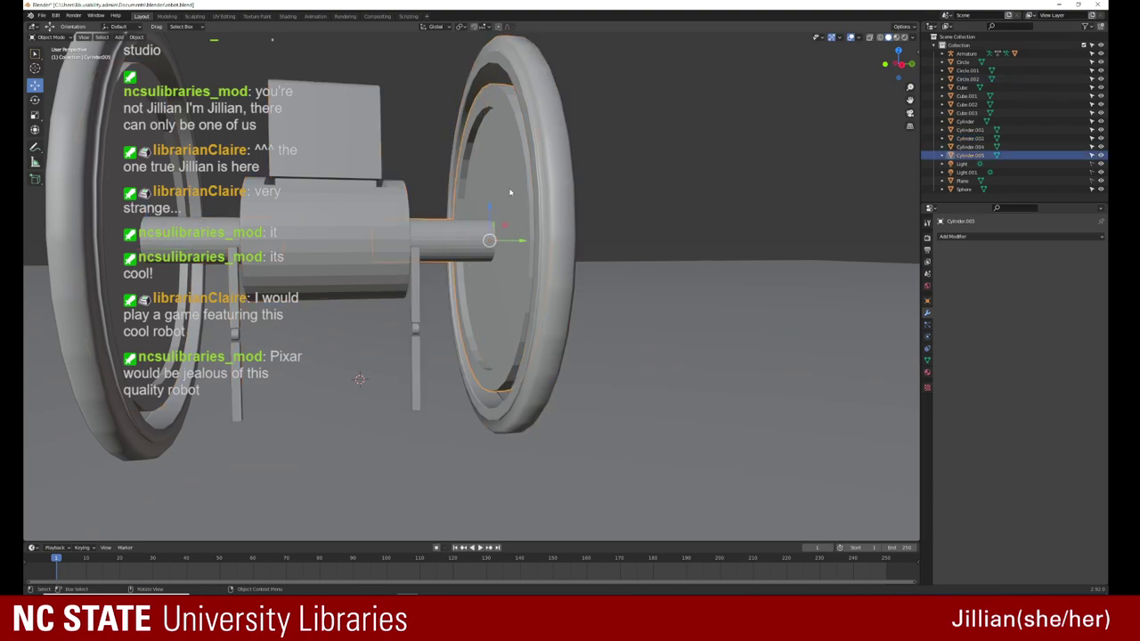
mouse_move(522, 212)
middle_mouse_down()
mouse_move(461, 265)
mouse_move(488, 238)
middle_mouse_up()
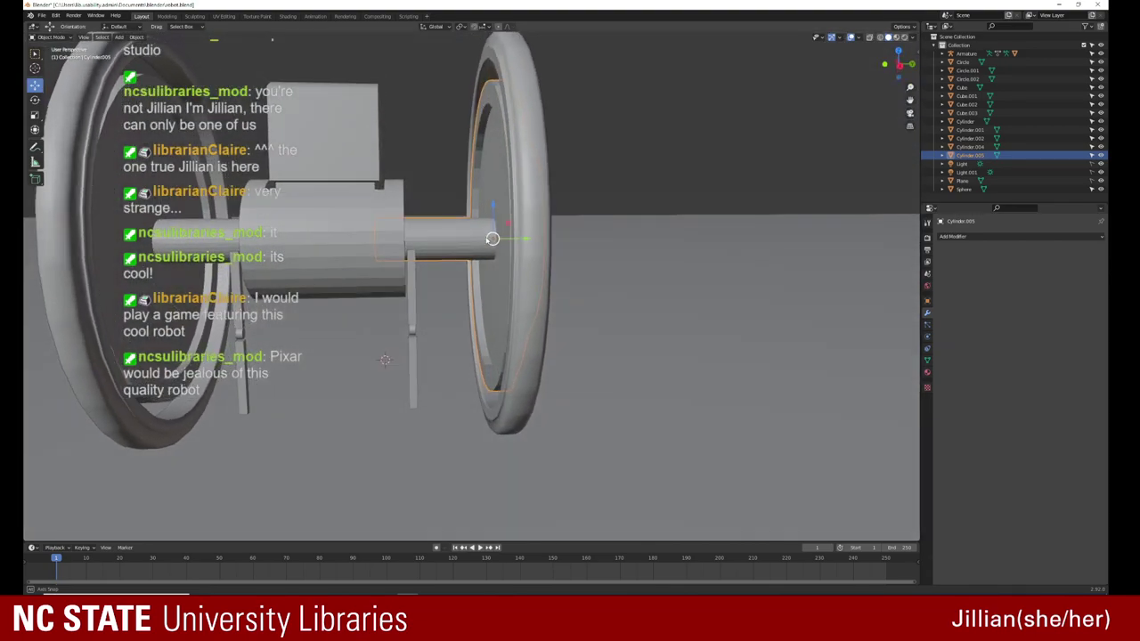
left_click(377, 235, "shift")
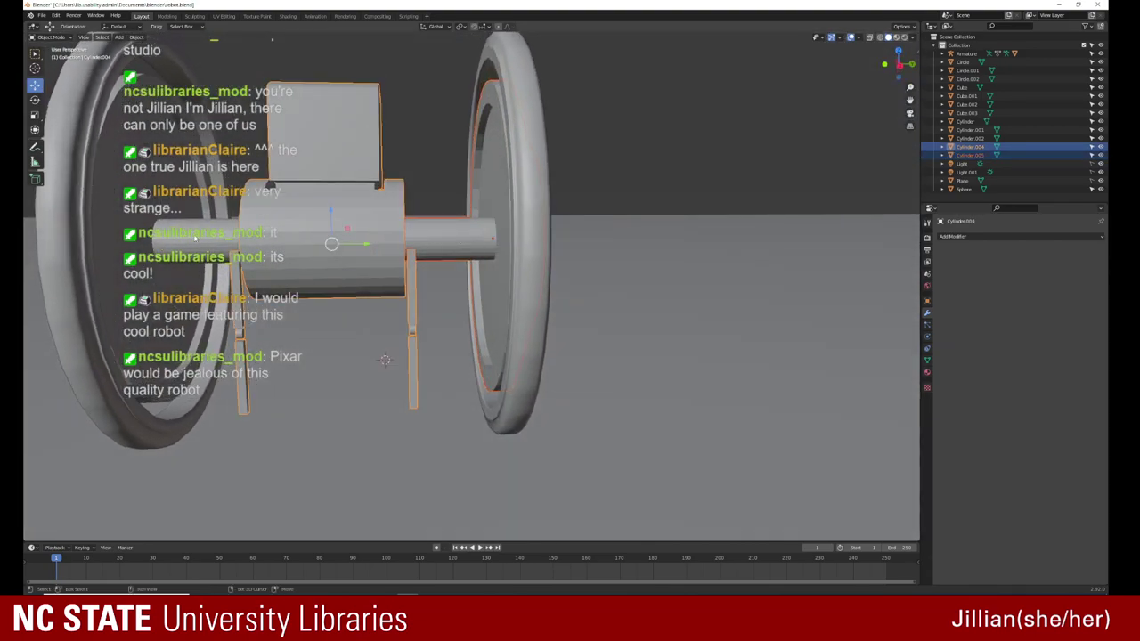
left_click(191, 236, "shift")
right_click(331, 239)
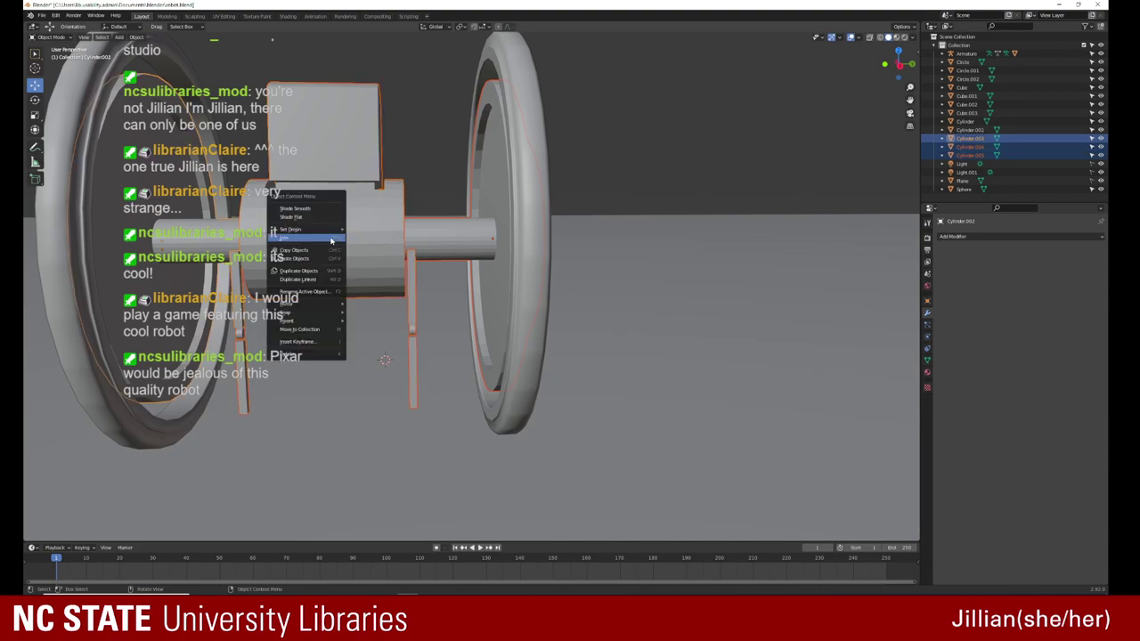
left_click(331, 239)
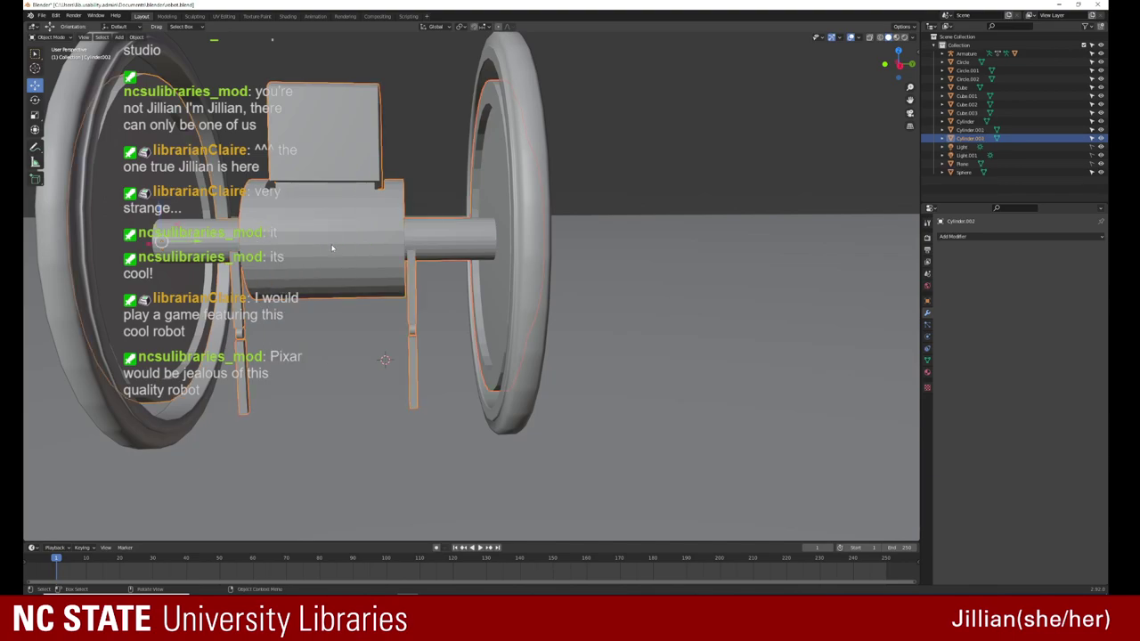
left_click(538, 259)
Step: Select Cylinder.002 and switch the viewport to Material Preview shading to see the pink sphere and robot
mouse_move(539, 259)
middle_mouse_down()
mouse_move(261, 175)
mouse_move(369, 165)
mouse_move(287, 199)
middle_mouse_up()
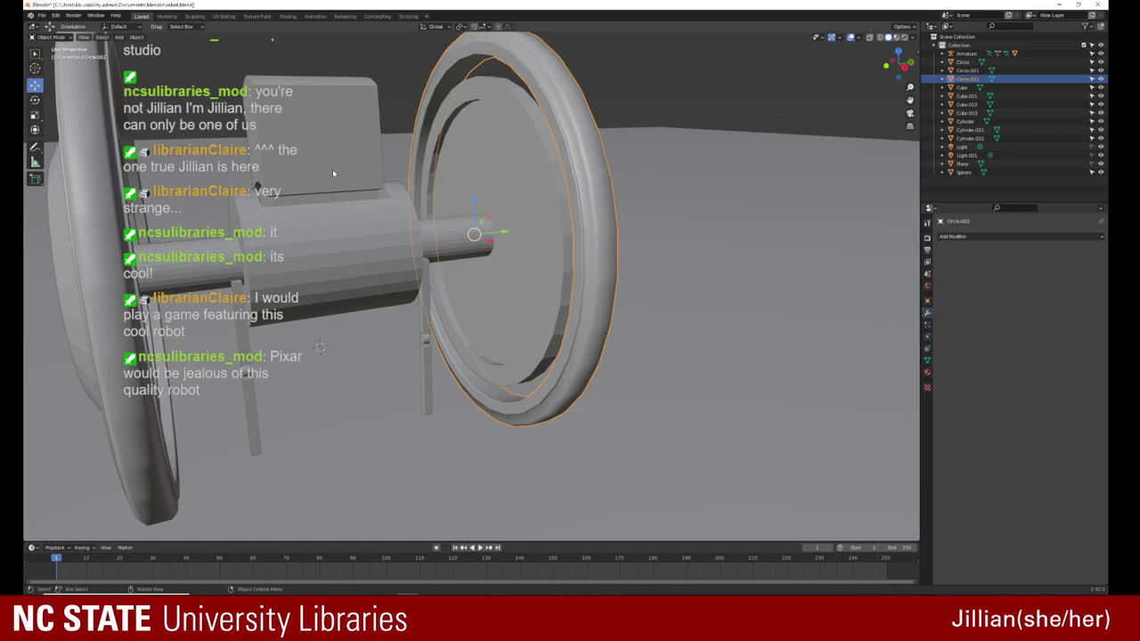
middle_click_drag(345, 259, 324, 250)
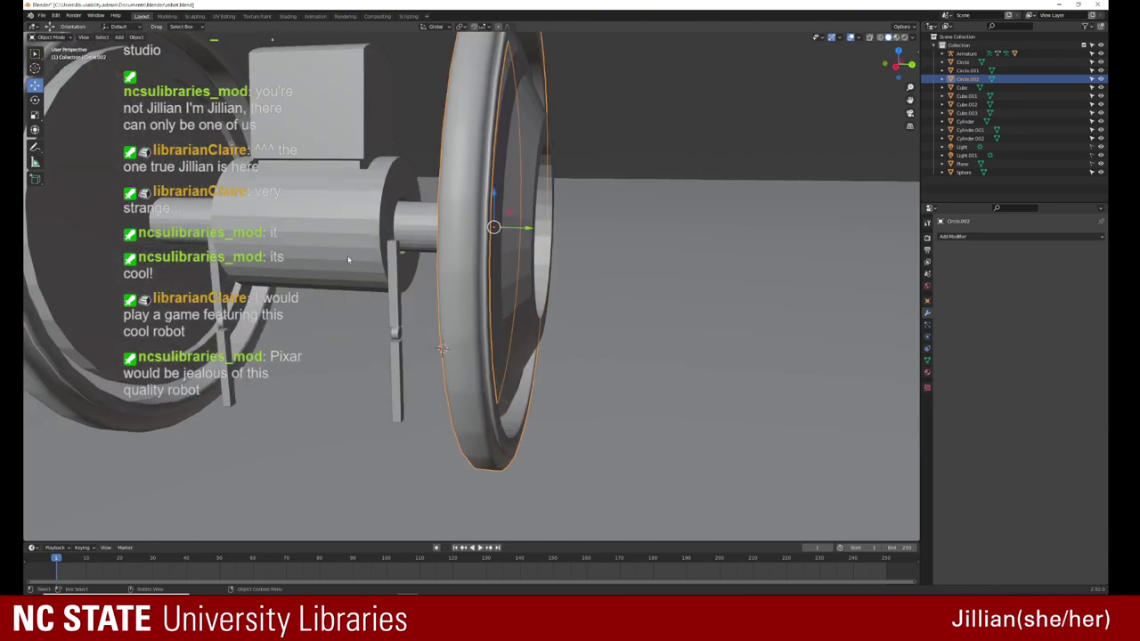
left_click(349, 259)
scroll(333, 257, "down", 4)
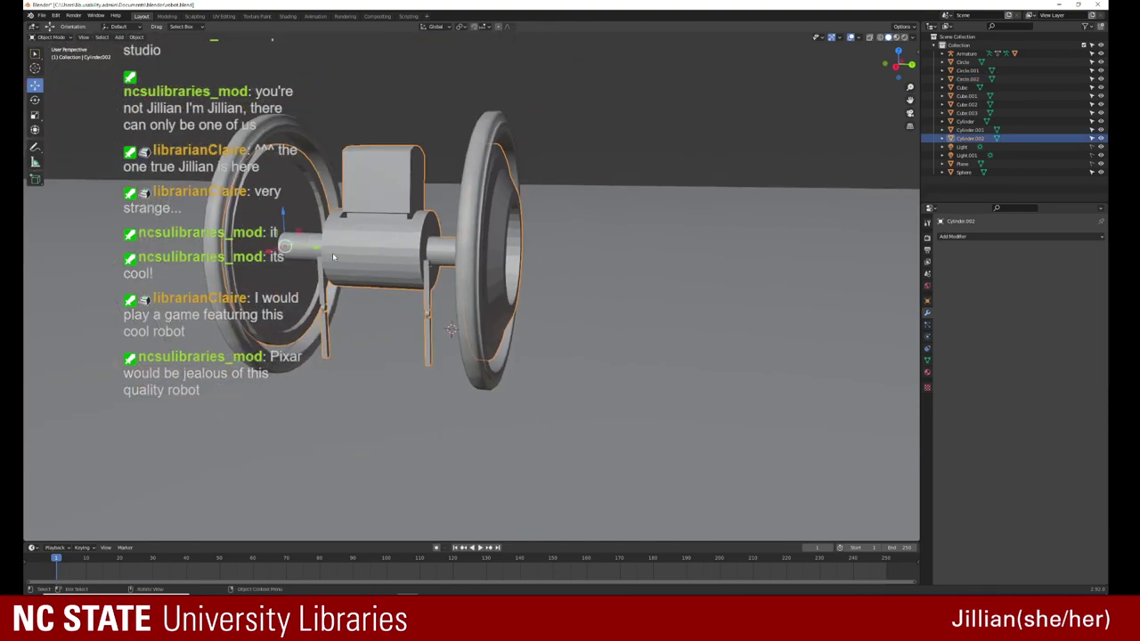
left_click(895, 37)
mouse_move(463, 232)
middle_mouse_down()
mouse_move(401, 207)
mouse_move(430, 220)
mouse_move(435, 265)
middle_mouse_up()
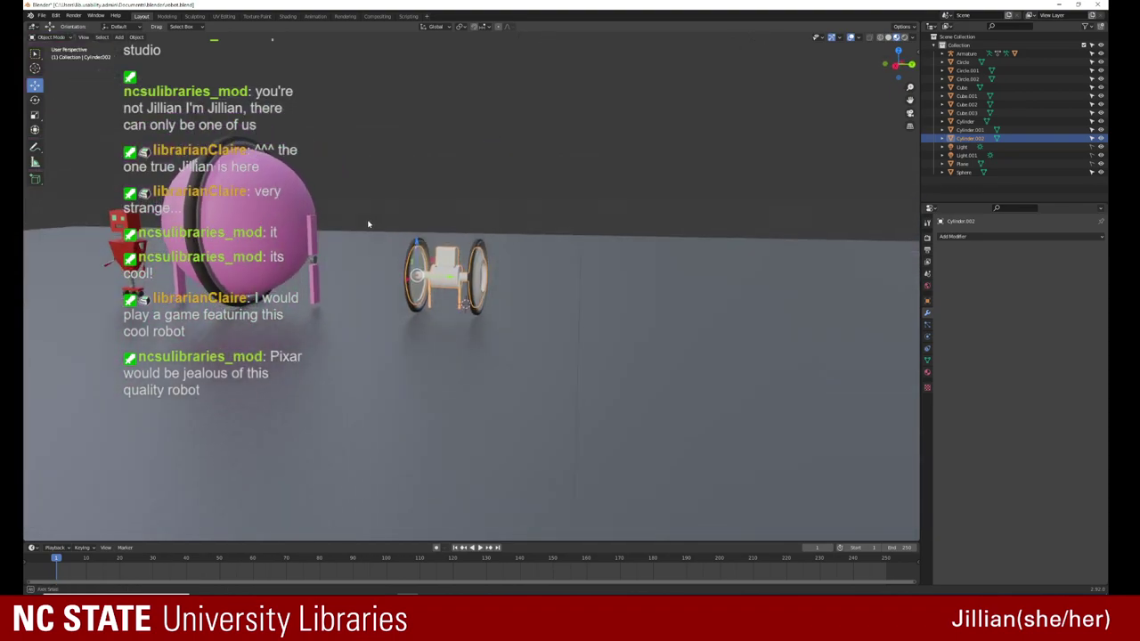
scroll(434, 266, "up", 4)
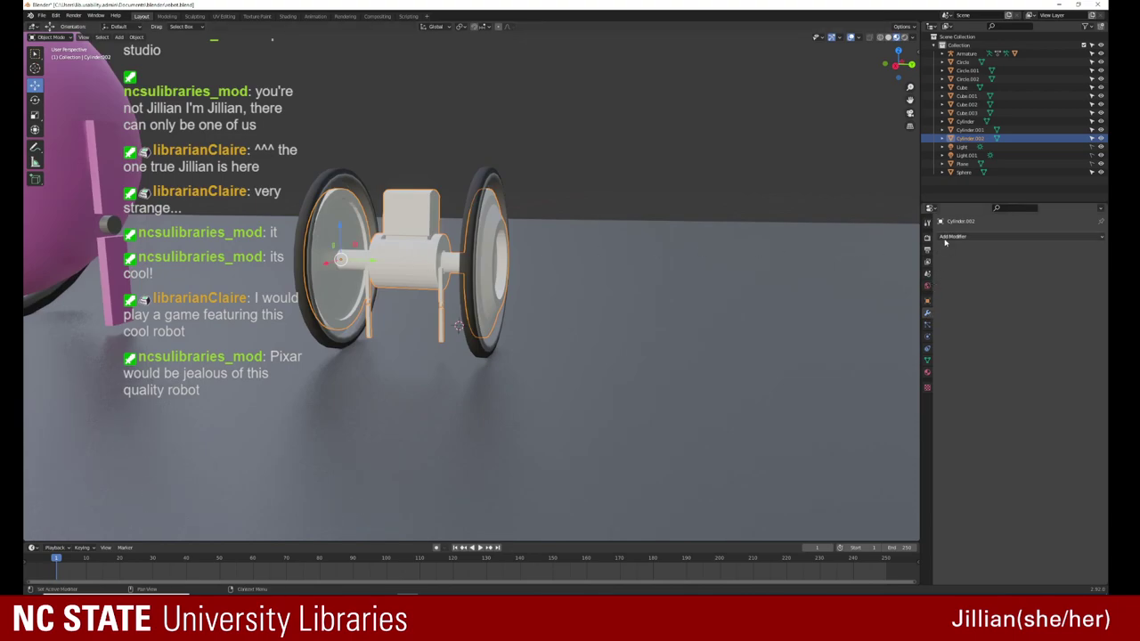
Step: Create Material.007 for Cylinder.002 and set its base colour to a light green
left_click(949, 237)
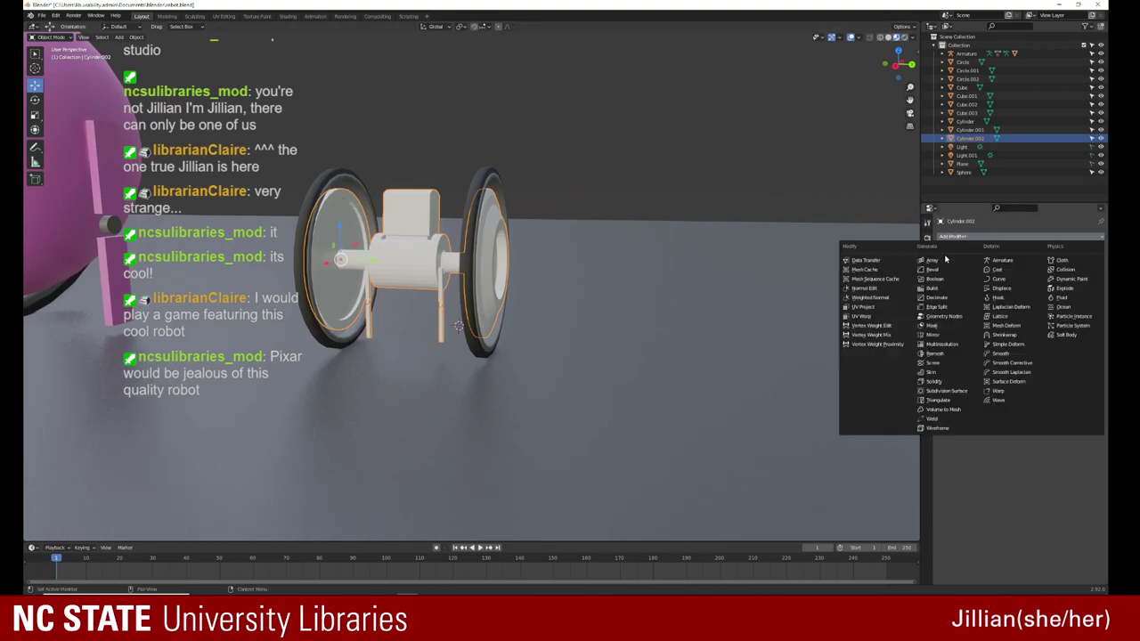
left_click(927, 373)
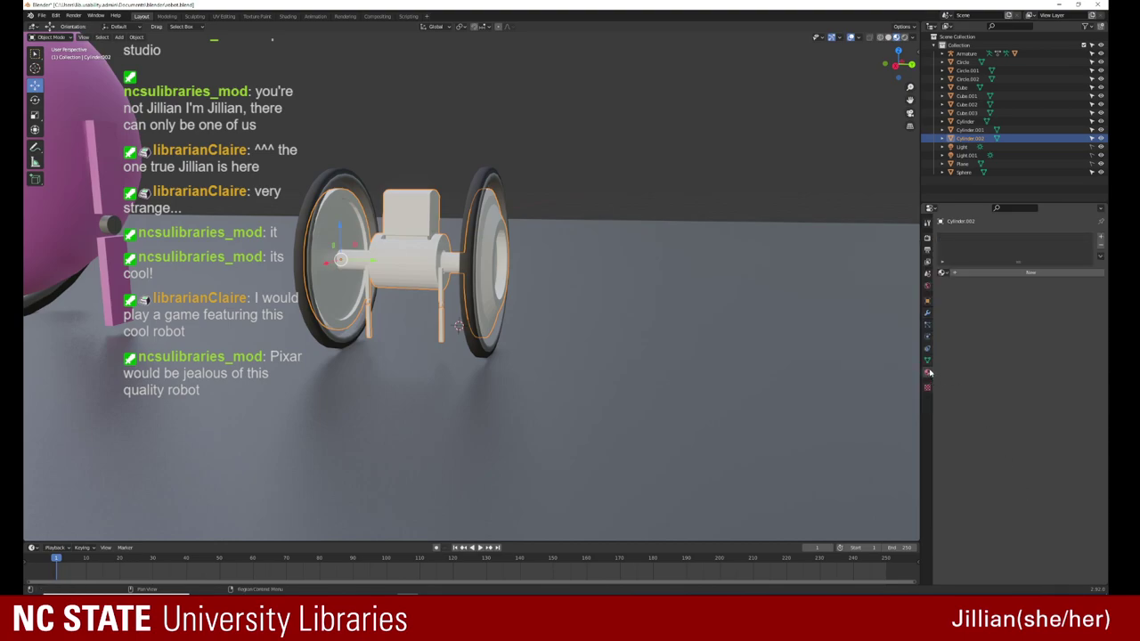
left_click(954, 274)
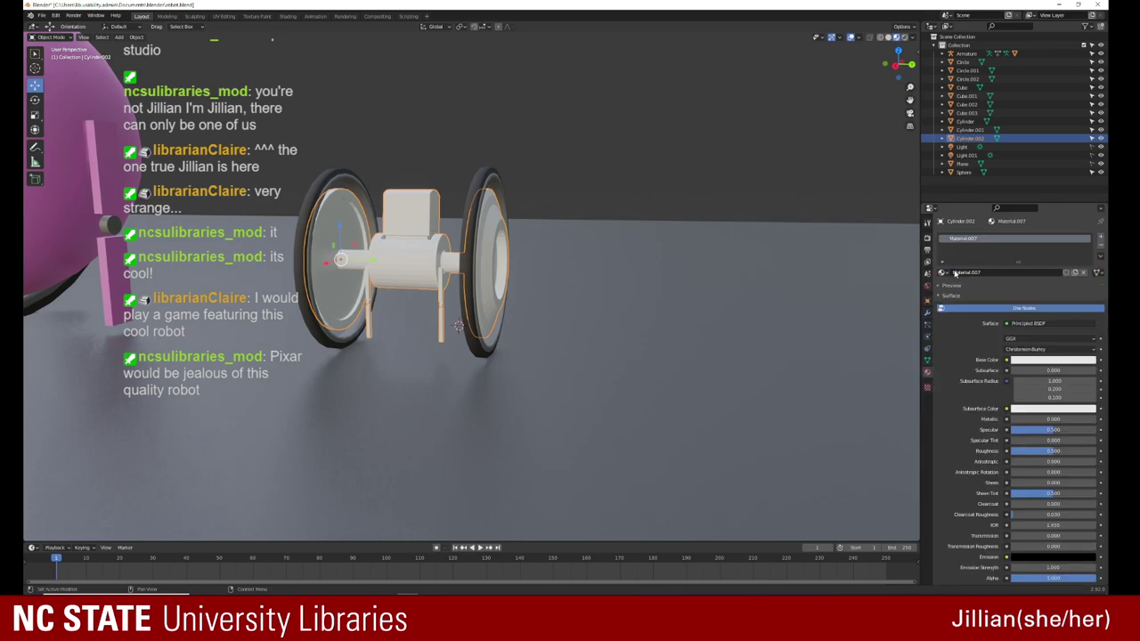
left_click(1028, 360)
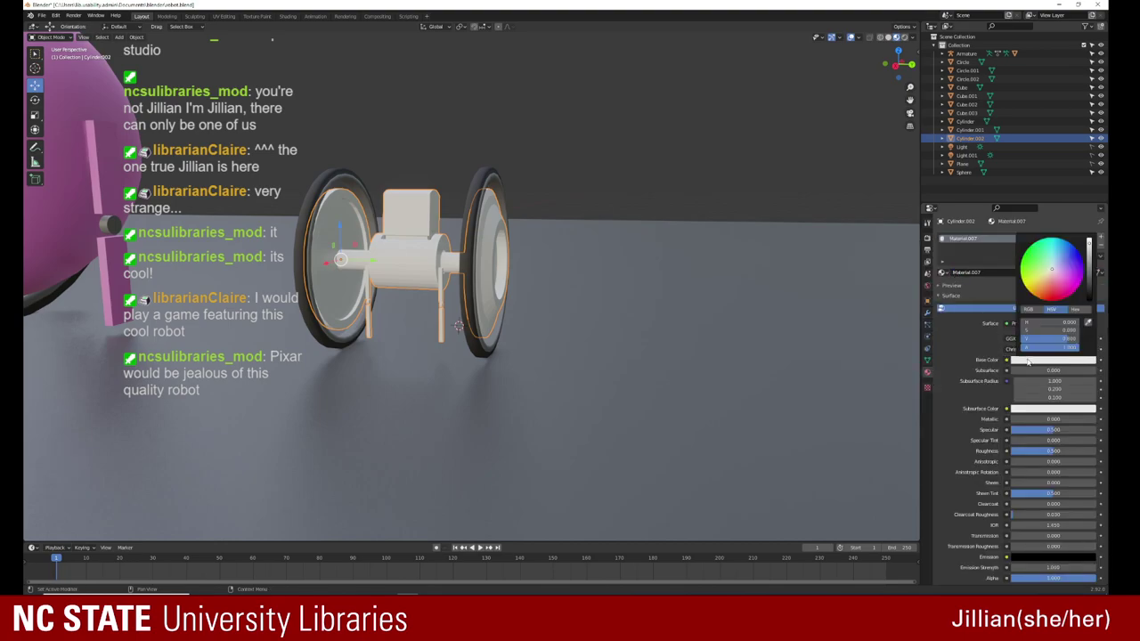
left_click(1038, 261)
left_click_drag(1046, 329, 1058, 329)
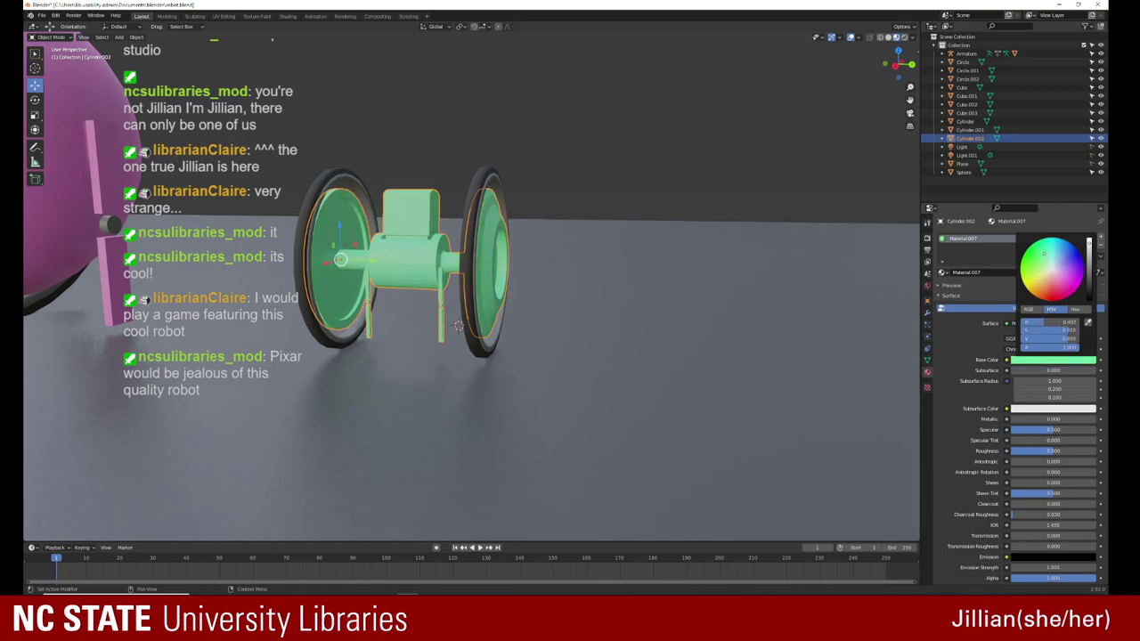
left_click_drag(1046, 249, 1040, 259)
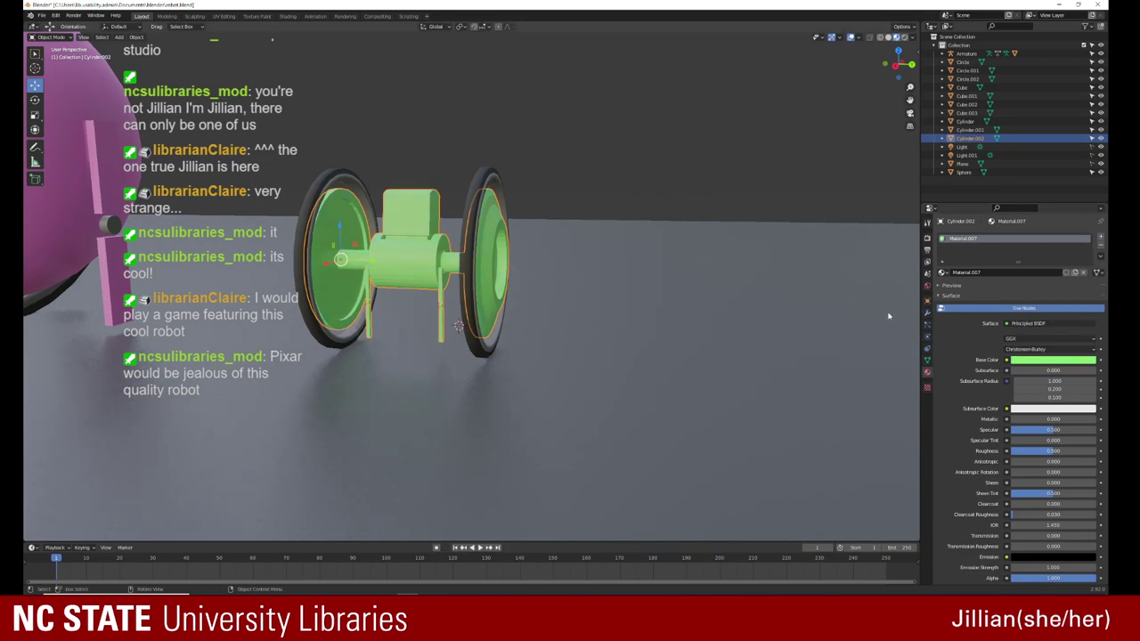
left_click(555, 280)
Step: Orbit around the green robot to view the axle and select the wheel rim Circle.002
mouse_move(554, 279)
middle_mouse_down()
mouse_move(762, 271)
mouse_move(517, 304)
middle_mouse_up()
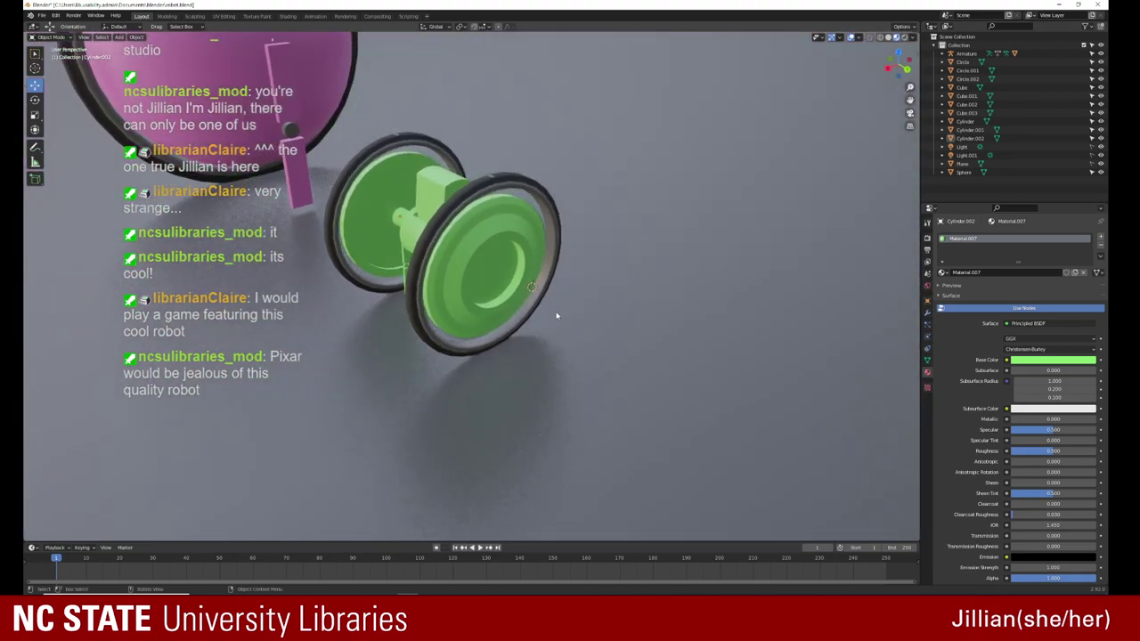
mouse_move(557, 316)
middle_mouse_down()
mouse_move(554, 338)
mouse_move(526, 327)
middle_mouse_up()
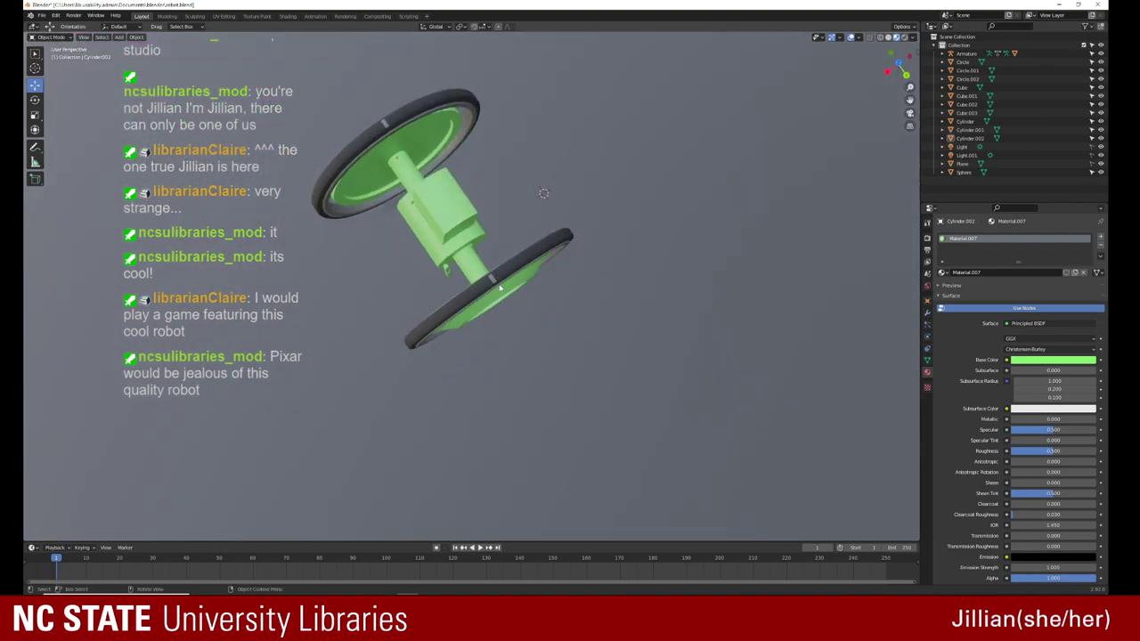
left_click(499, 288)
middle_click_drag(493, 286, 398, 170)
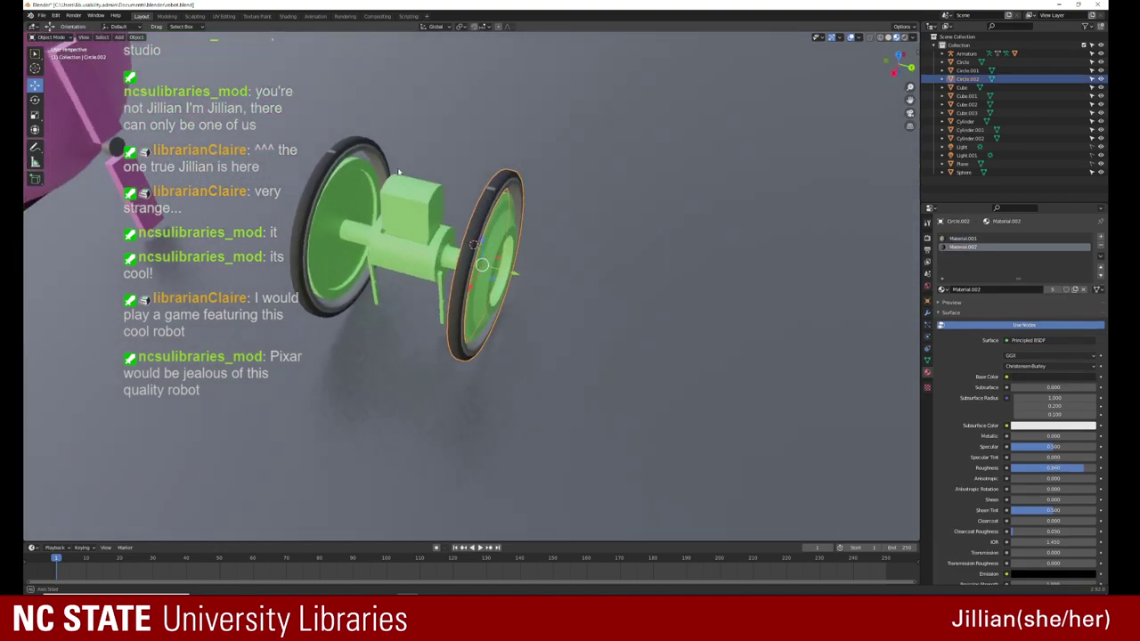
Step: Orbit and zoom around the wheel to see the axle and body behind it
scroll(392, 169, "down", 3)
scroll(367, 170, "up", 2)
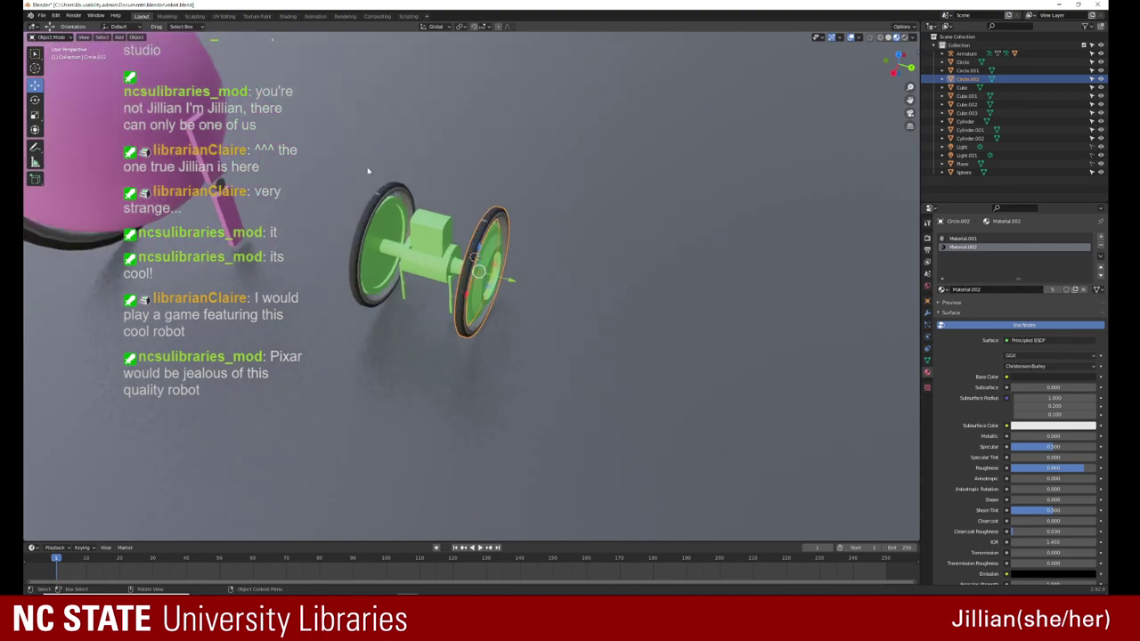
scroll(368, 170, "up", 3)
mouse_move(366, 172)
middle_mouse_down()
mouse_move(294, 136)
mouse_move(409, 144)
mouse_move(386, 157)
mouse_move(249, 159)
mouse_move(363, 178)
mouse_move(335, 189)
middle_mouse_up()
scroll(362, 178, "up", 3)
scroll(362, 178, "up", 3)
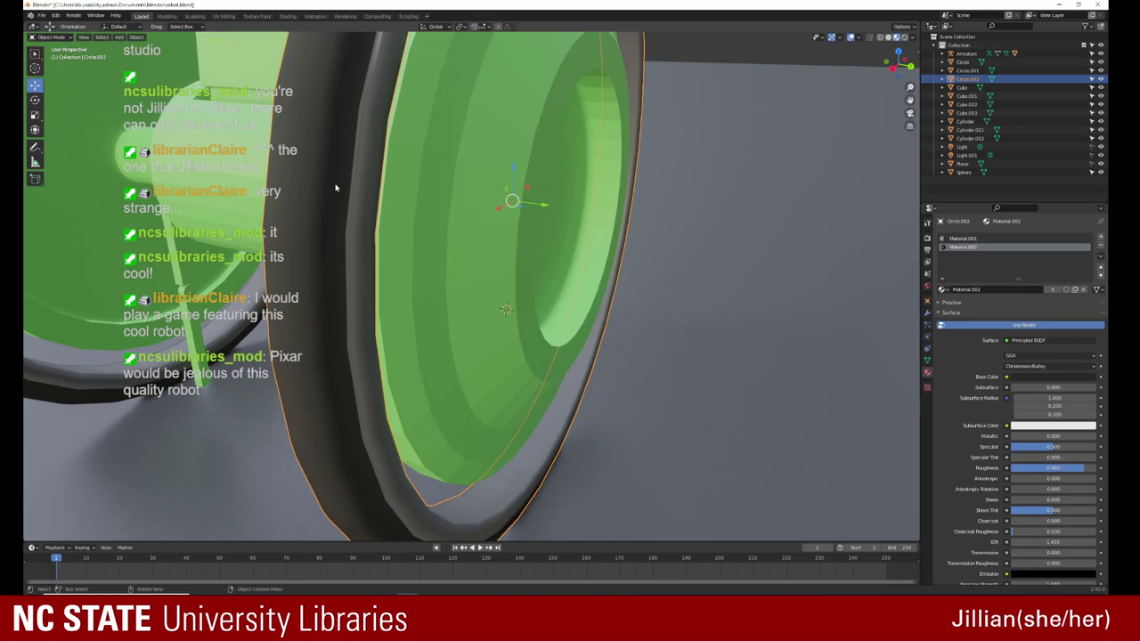
middle_click_drag(278, 203, 522, 345)
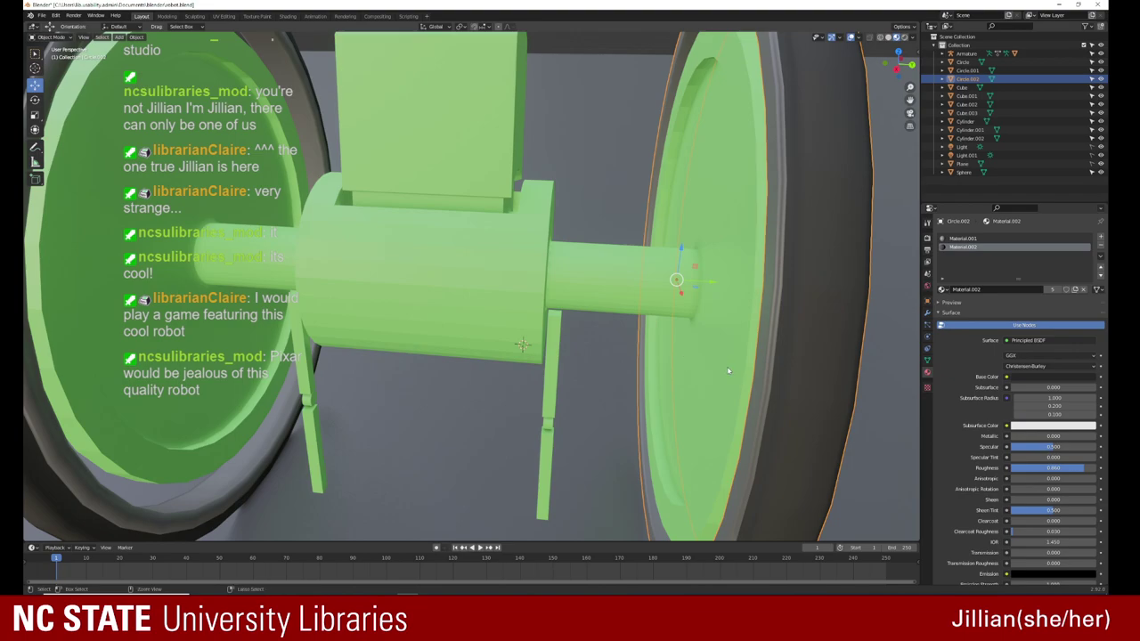
Step: Select Cylinder.002 in the Outliner and raise Material.007's Metallic to 1.000
left_click(971, 138)
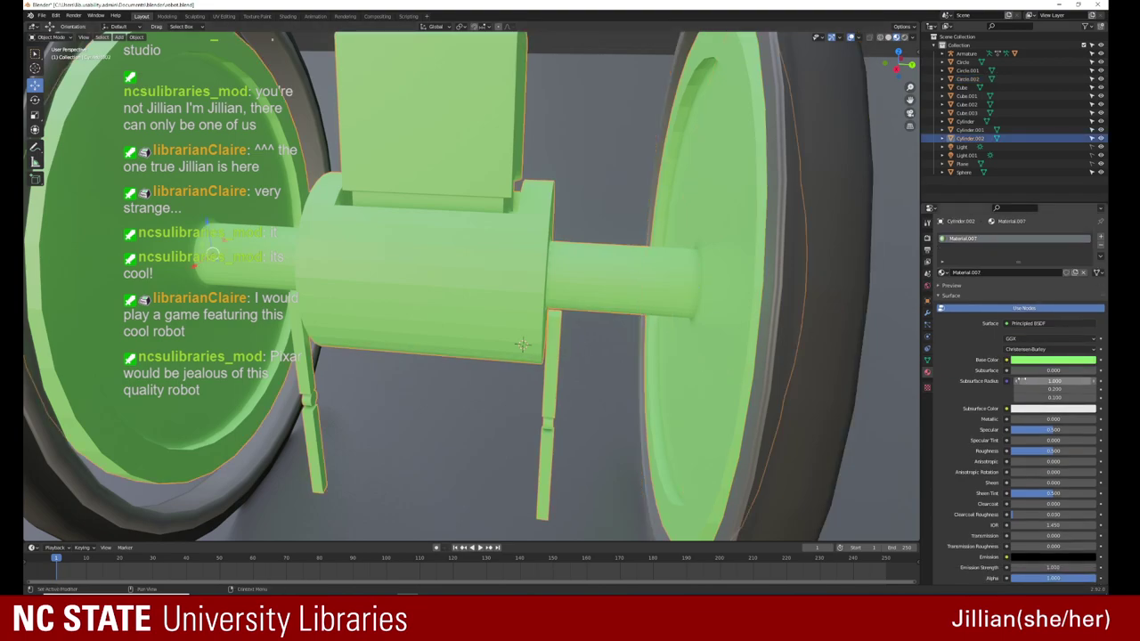
left_click_drag(1027, 415, 1095, 417)
scroll(445, 285, "down", 3)
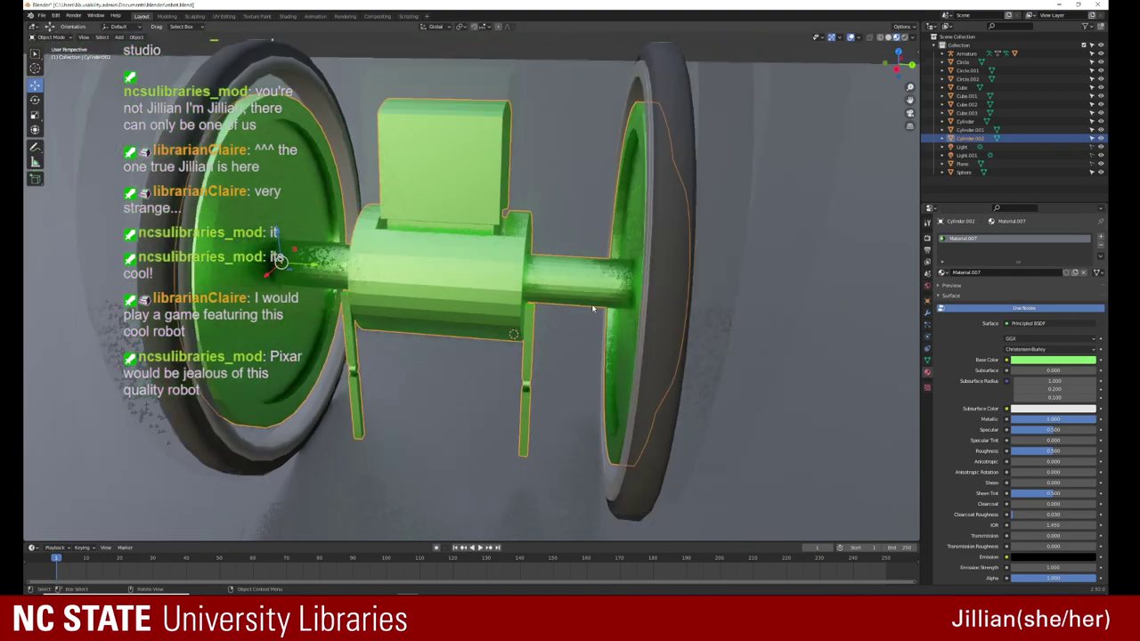
scroll(445, 285, "down", 3)
scroll(445, 285, "down", 2)
left_click(62, 184)
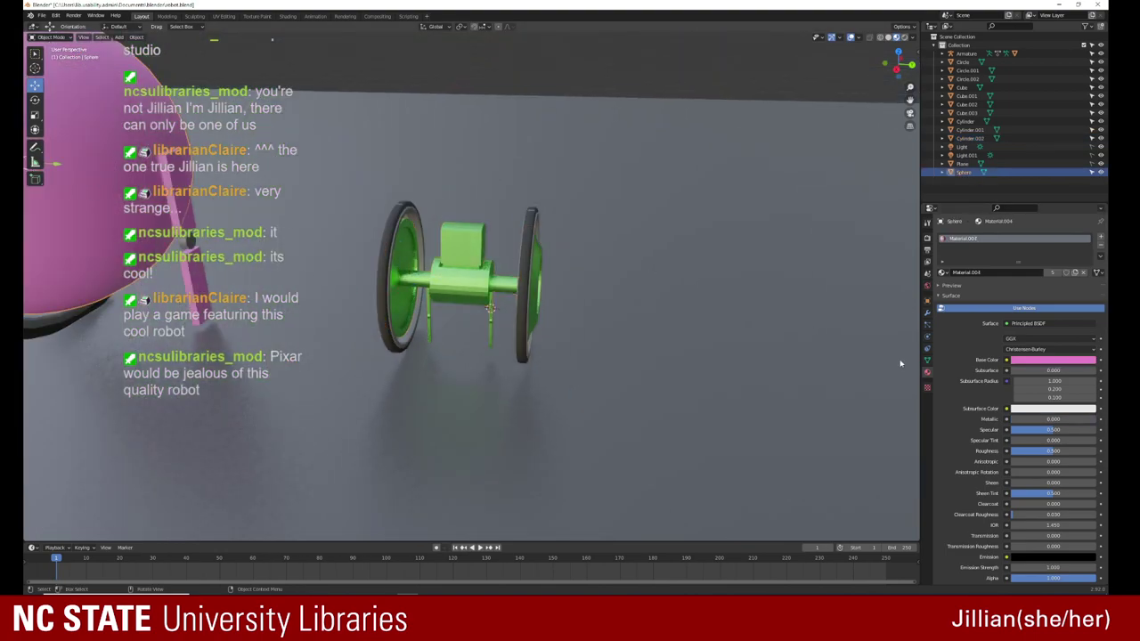
Step: Set the pink sphere's Metallic to 1.000, undoing an accidental metallic change on the red robot
left_click_drag(1021, 418, 1098, 420)
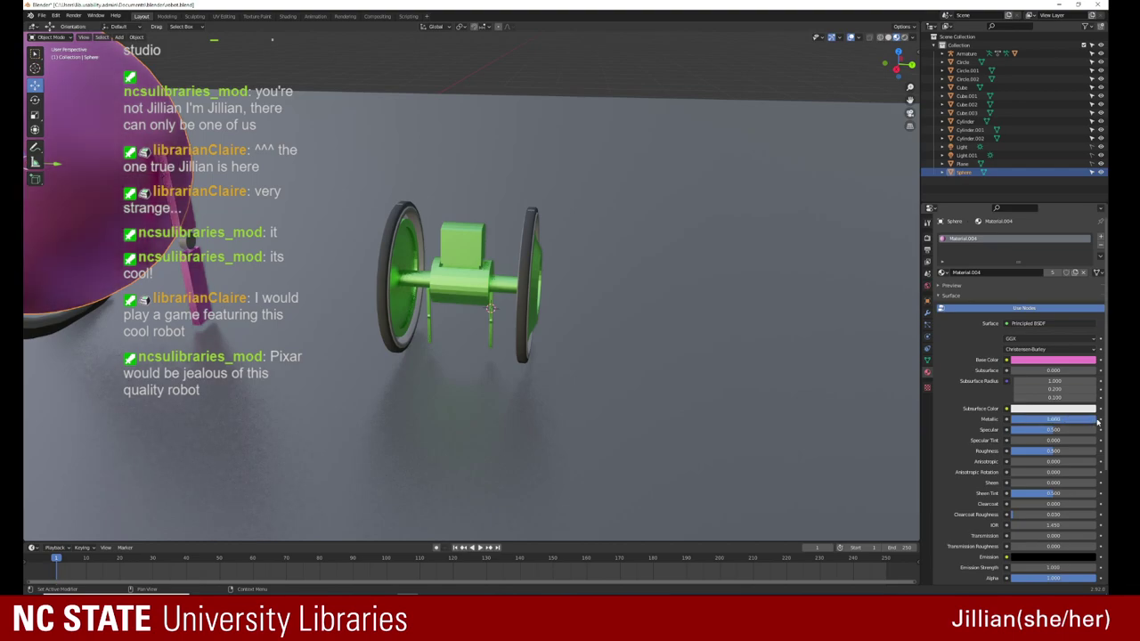
middle_click_drag(801, 320, 662, 315)
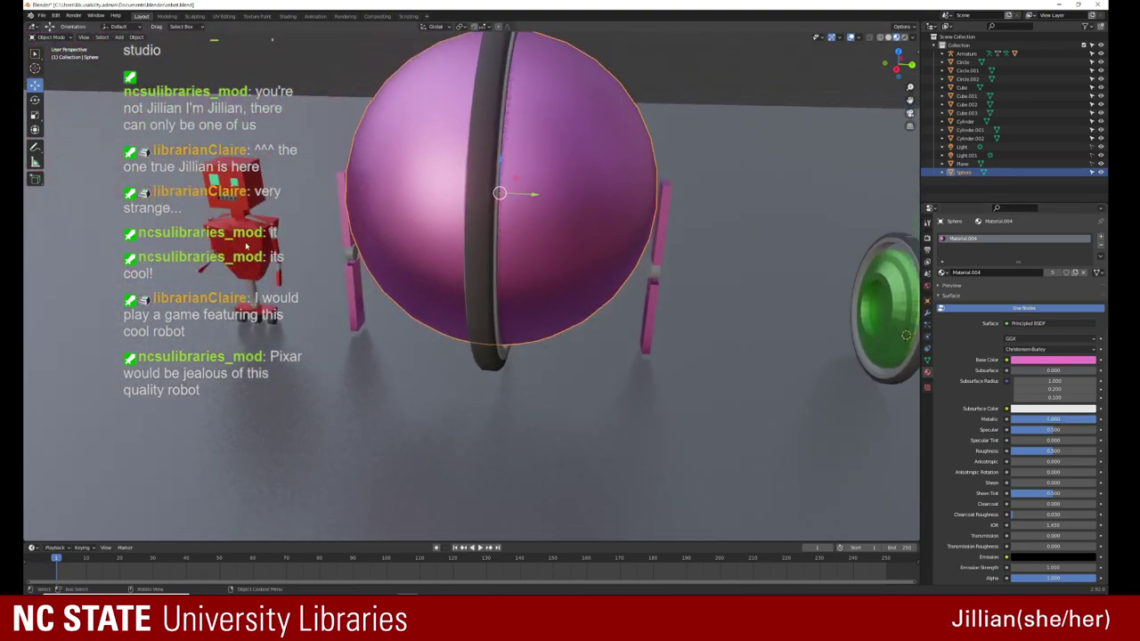
left_click(246, 246)
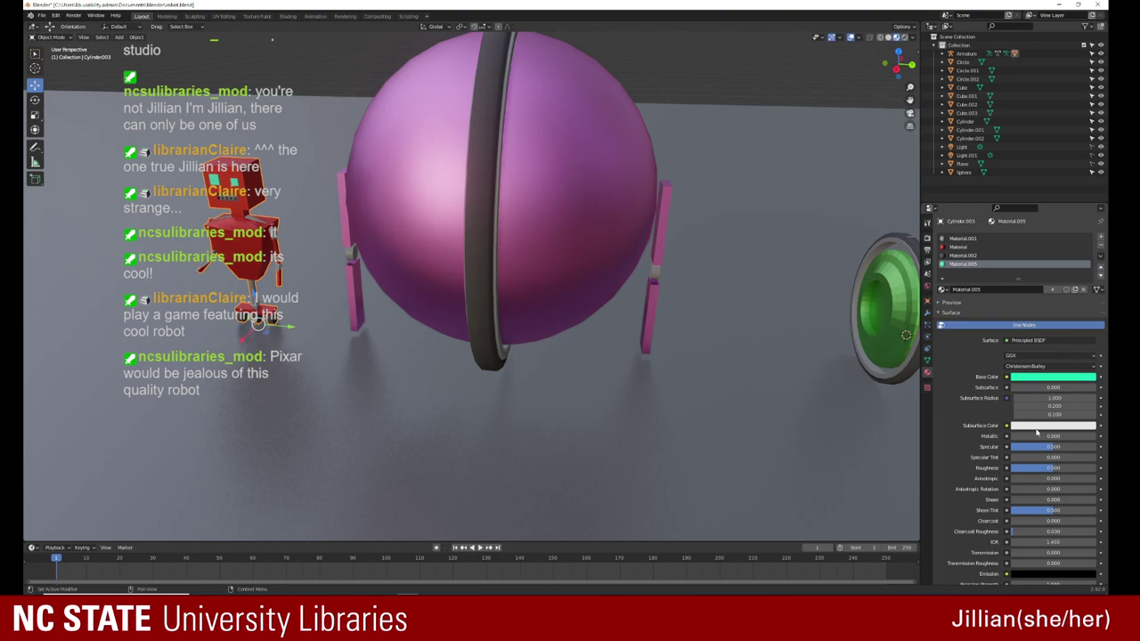
left_click_drag(1038, 435, 1098, 435)
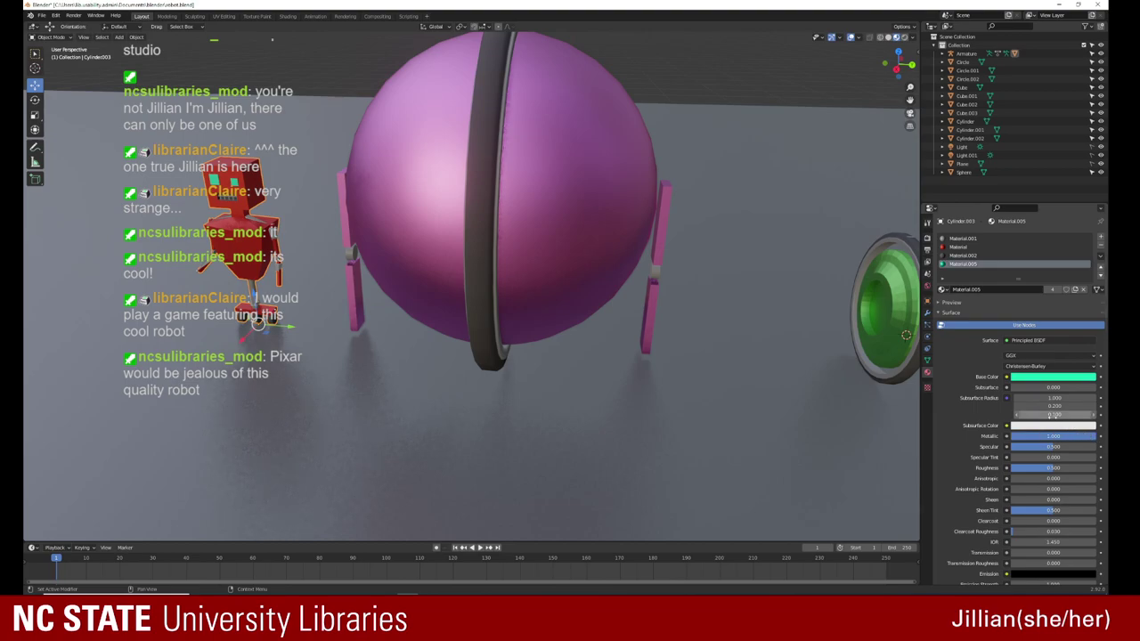
key("ctrl+z")
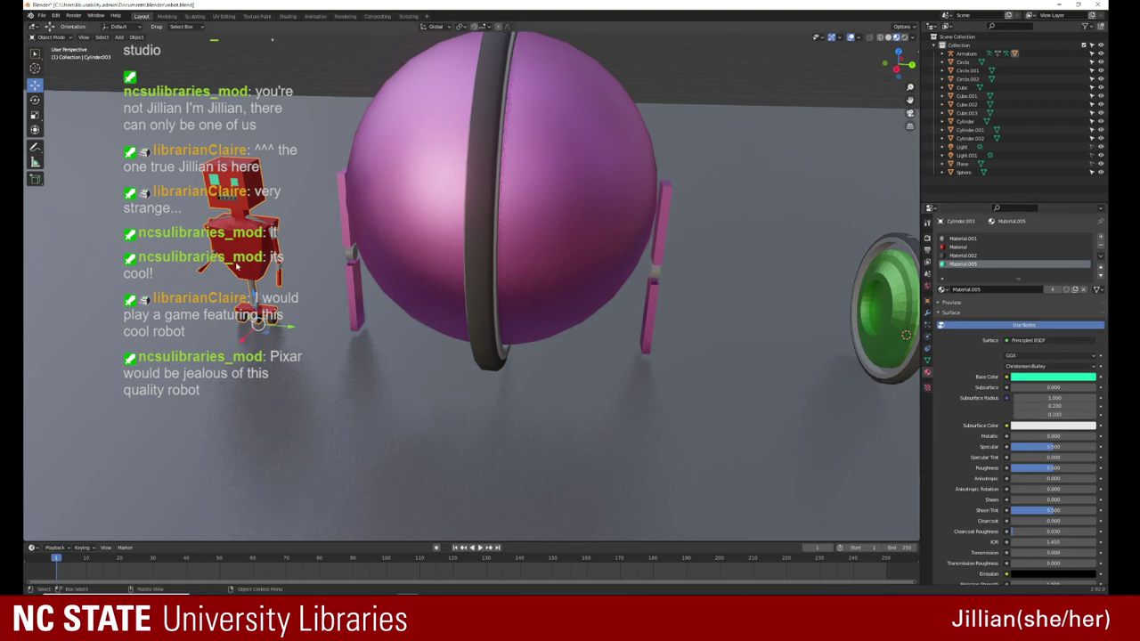
left_click(958, 247)
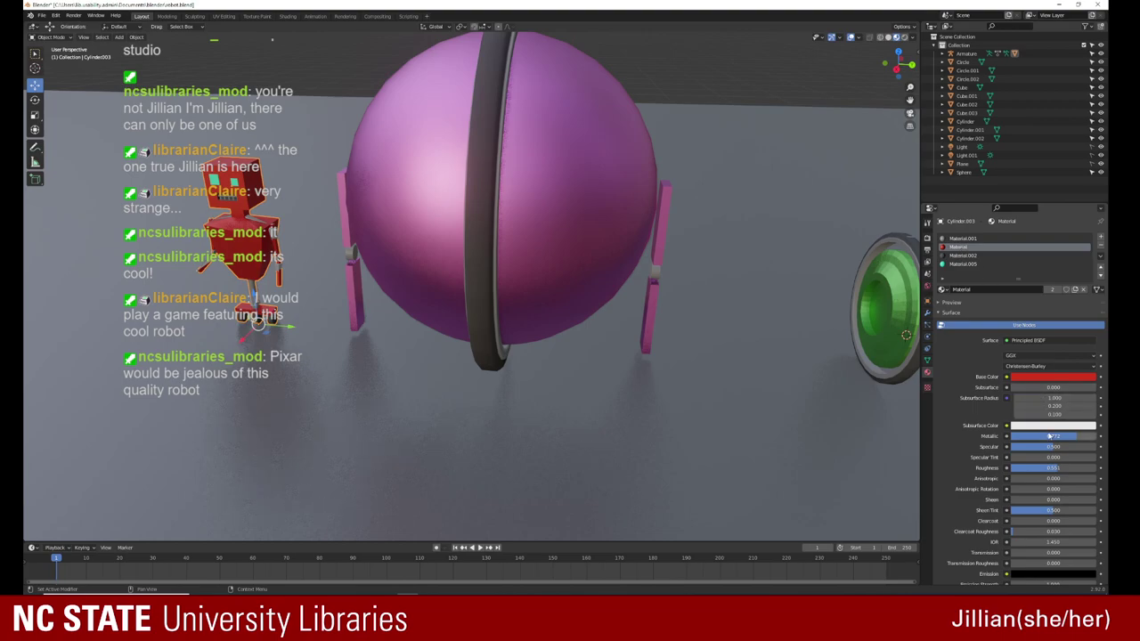
Step: Reselect the pink sphere and set its Roughness to about 0.584
middle_click_drag(634, 276, 583, 263)
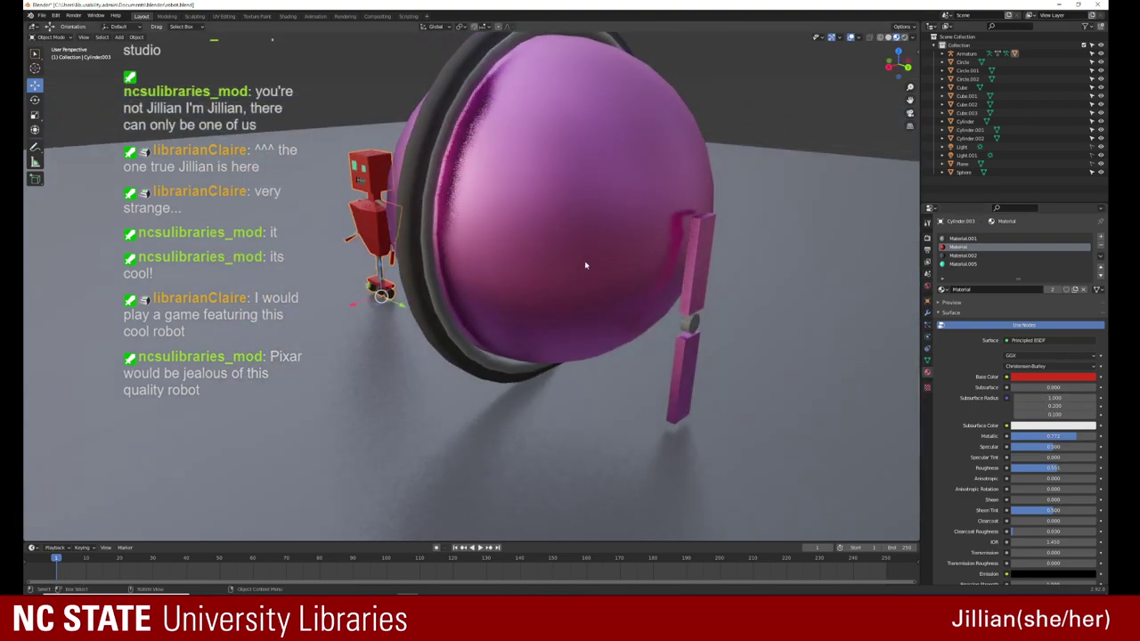
left_click(584, 265)
mouse_move(1038, 452)
left_mouse_down()
mouse_move(997, 452)
mouse_move(1066, 450)
left_mouse_up()
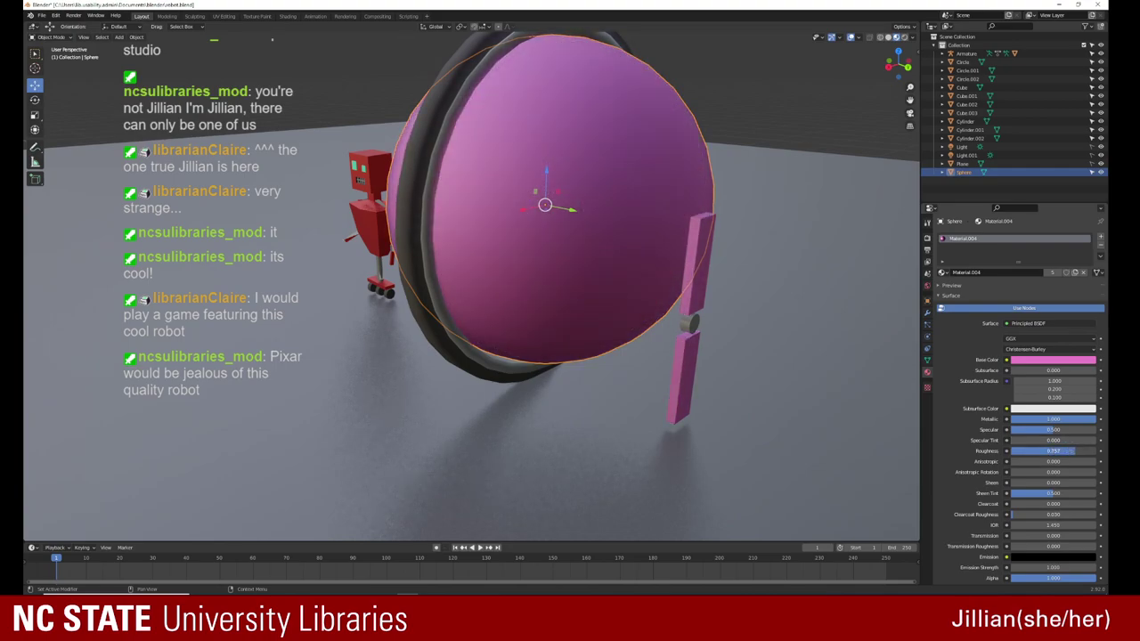
middle_click_drag(570, 195, 541, 190)
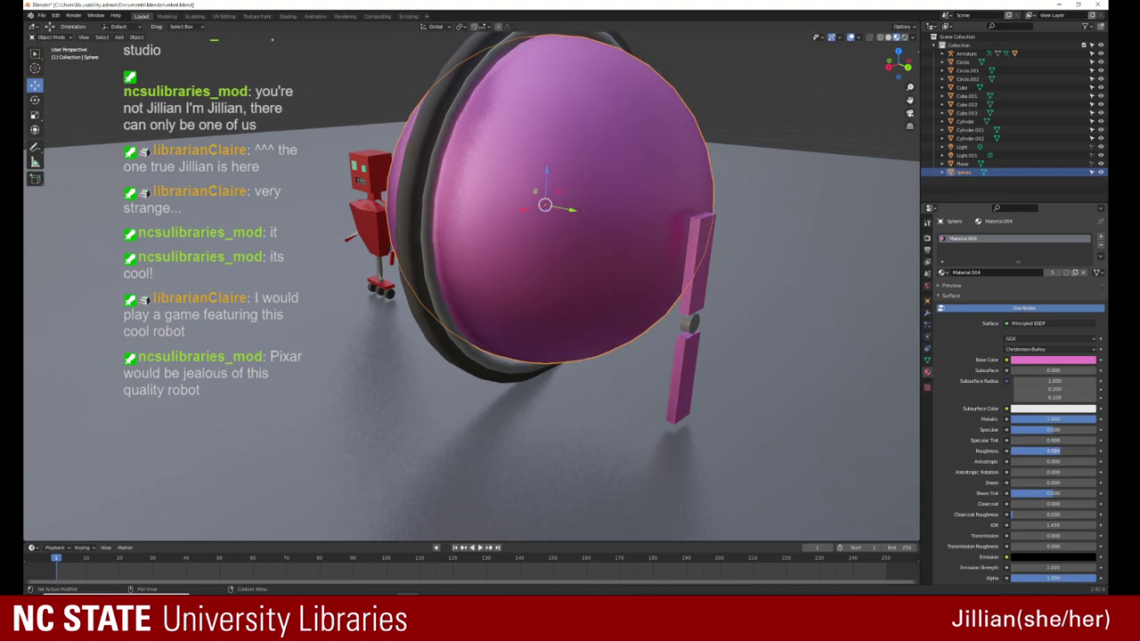
mouse_move(694, 360)
middle_mouse_down()
mouse_move(730, 357)
mouse_move(252, 362)
middle_mouse_up()
Step: Lower Material.007's Metallic to about 0.9 and raise its Roughness slightly
left_click(458, 302)
scroll(455, 305, "up", 2)
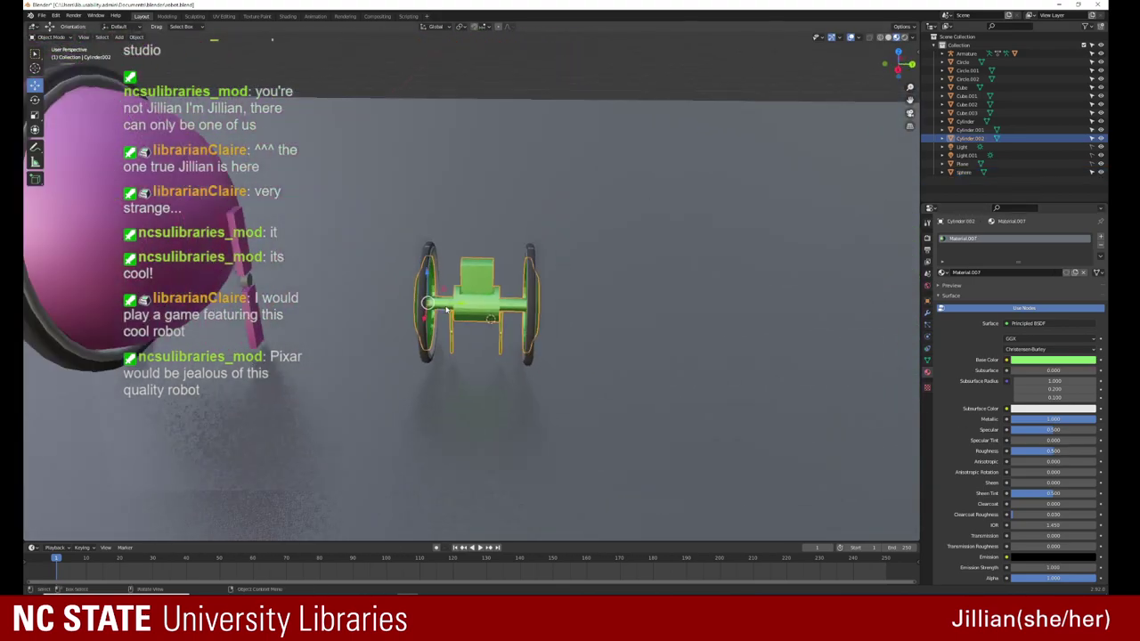
scroll(445, 310, "up", 3)
scroll(565, 321, "up", 2)
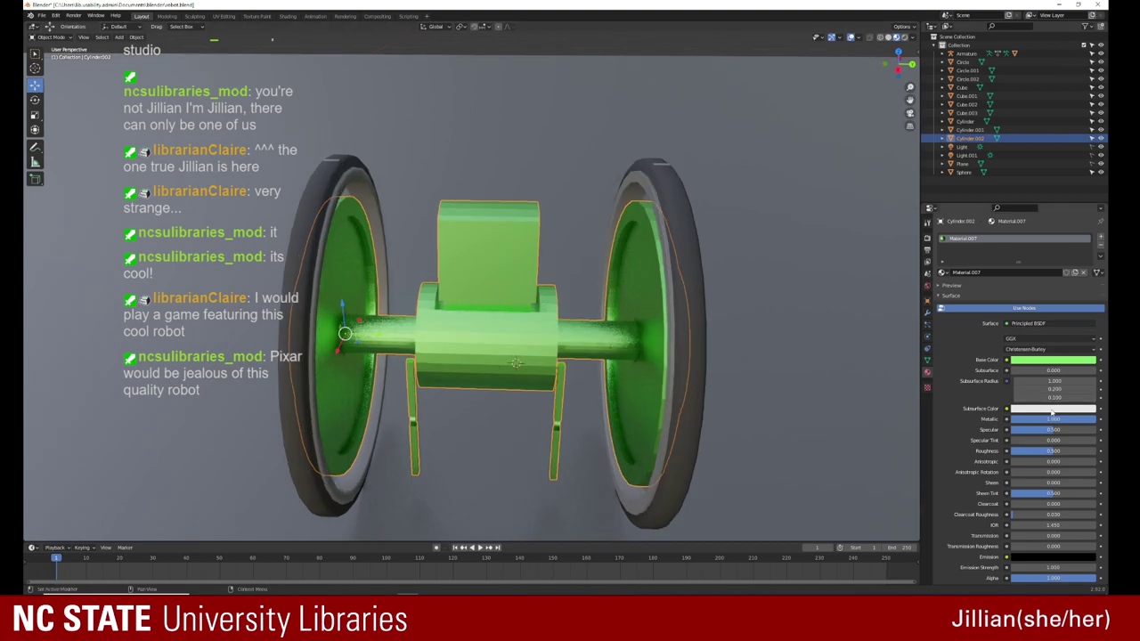
left_click_drag(1095, 418, 1086, 418)
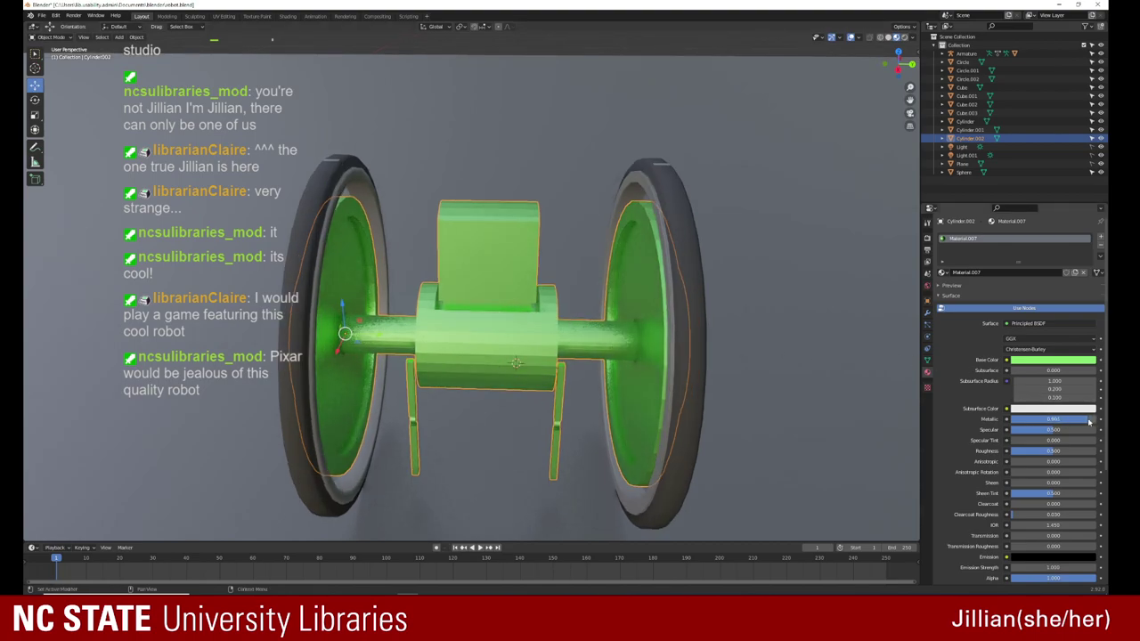
mouse_move(1046, 454)
left_mouse_down()
mouse_move(1066, 454)
mouse_move(1015, 450)
mouse_move(1056, 450)
left_mouse_up()
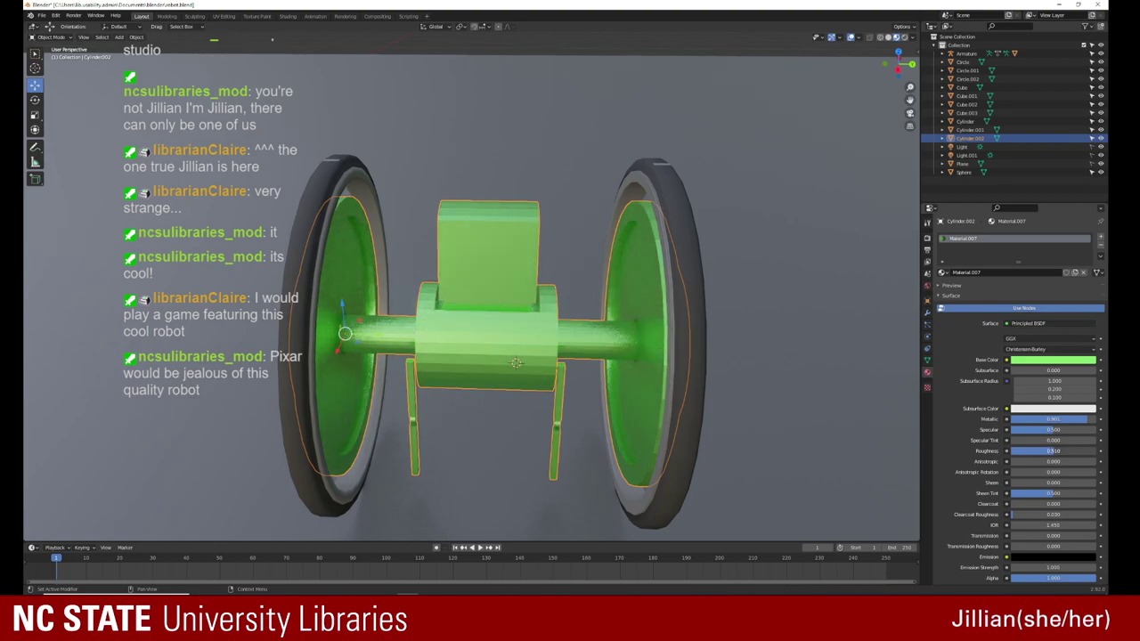
mouse_move(516, 294)
middle_mouse_down()
mouse_move(588, 246)
mouse_move(594, 338)
mouse_move(514, 348)
mouse_move(534, 354)
mouse_move(552, 386)
mouse_move(614, 378)
mouse_move(553, 361)
mouse_move(507, 370)
middle_mouse_up()
Step: Review the green base colour in its colour picker and reselect the robot body
left_click(587, 246)
scroll(534, 354, "up", 3)
scroll(535, 354, "up", 3)
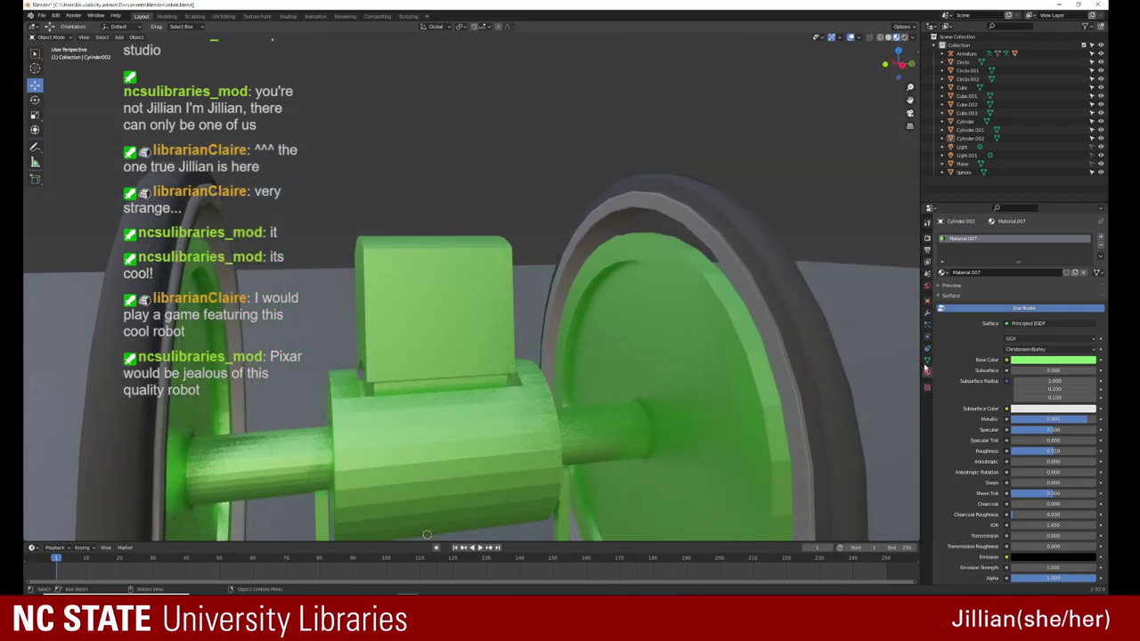
left_click(1028, 360)
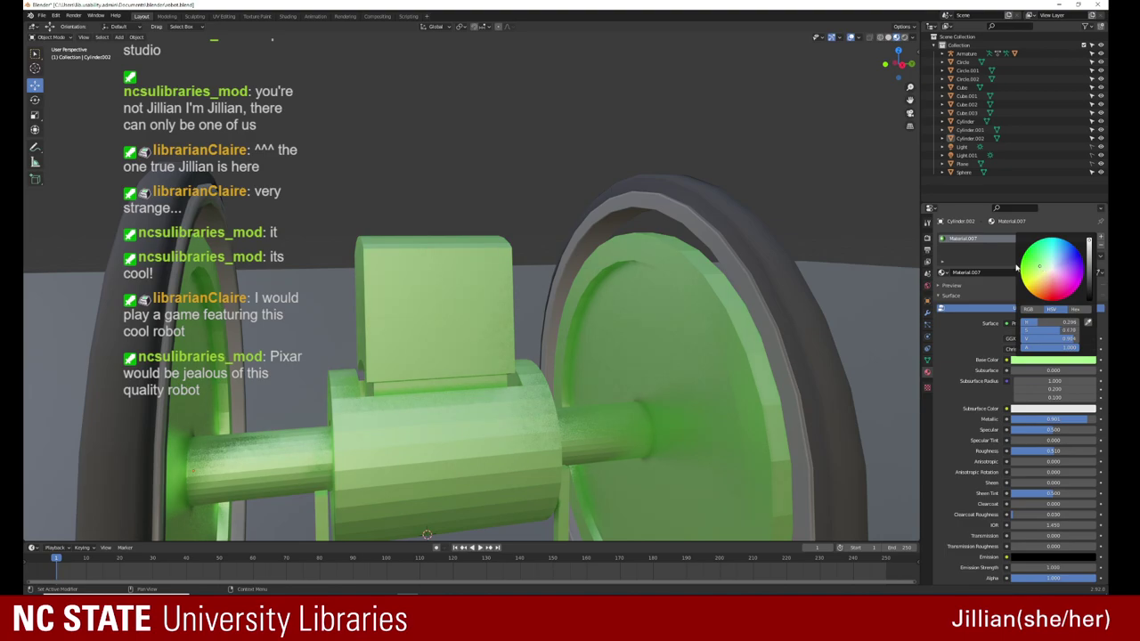
mouse_move(845, 267)
middle_mouse_down()
mouse_move(752, 293)
mouse_move(731, 322)
middle_mouse_up()
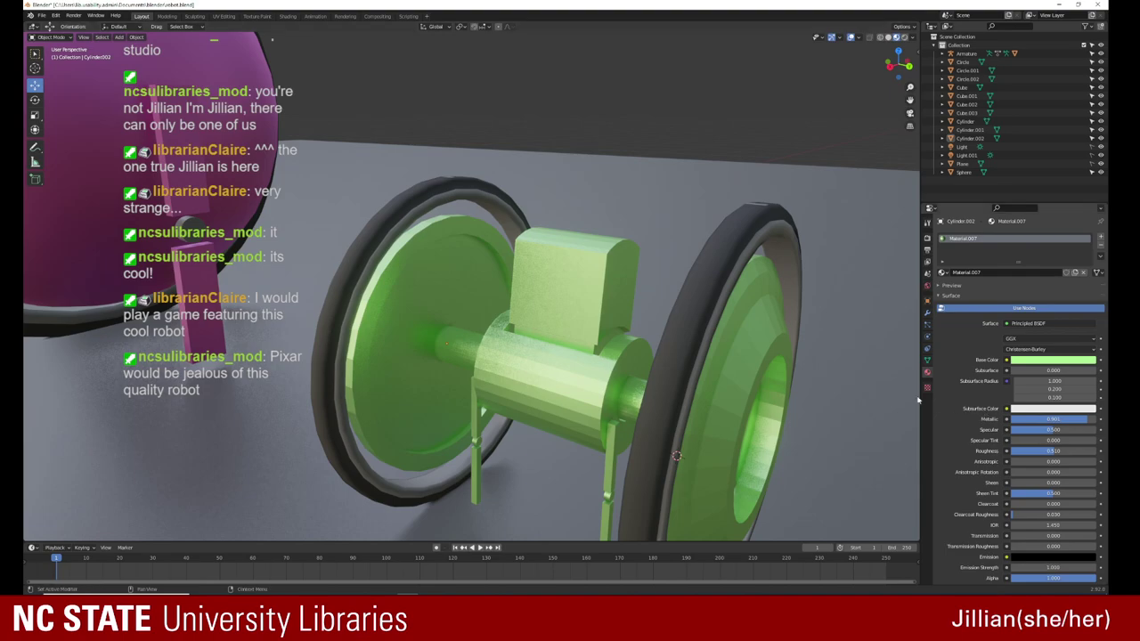
left_click(713, 378)
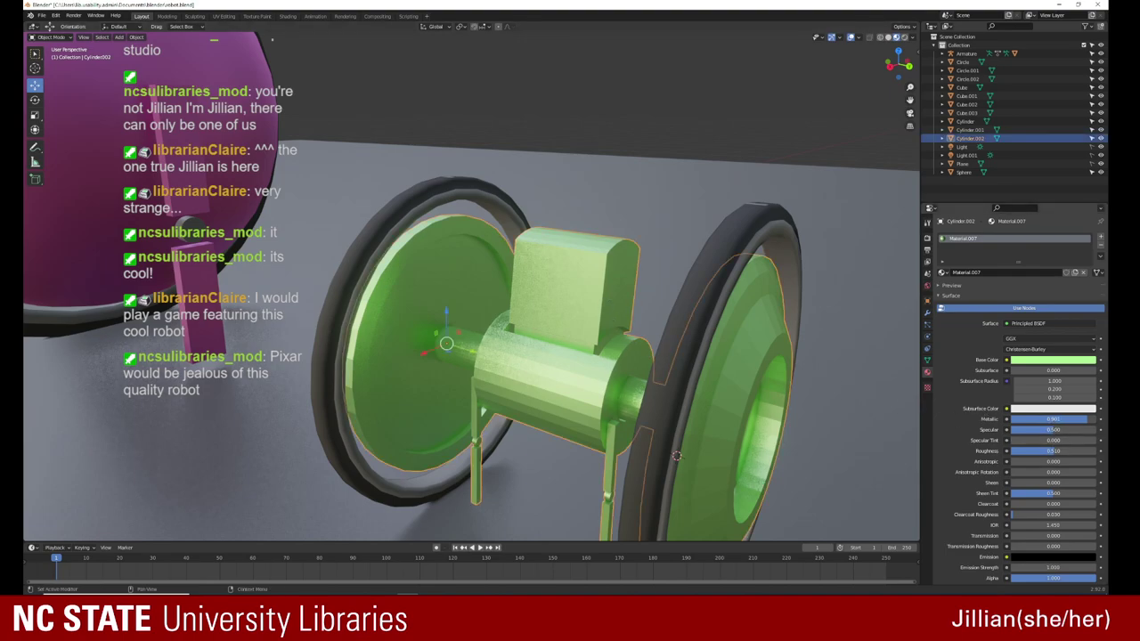
Step: Check the Output, Render and World properties and switch the viewport to Rendered shading
left_click(927, 250)
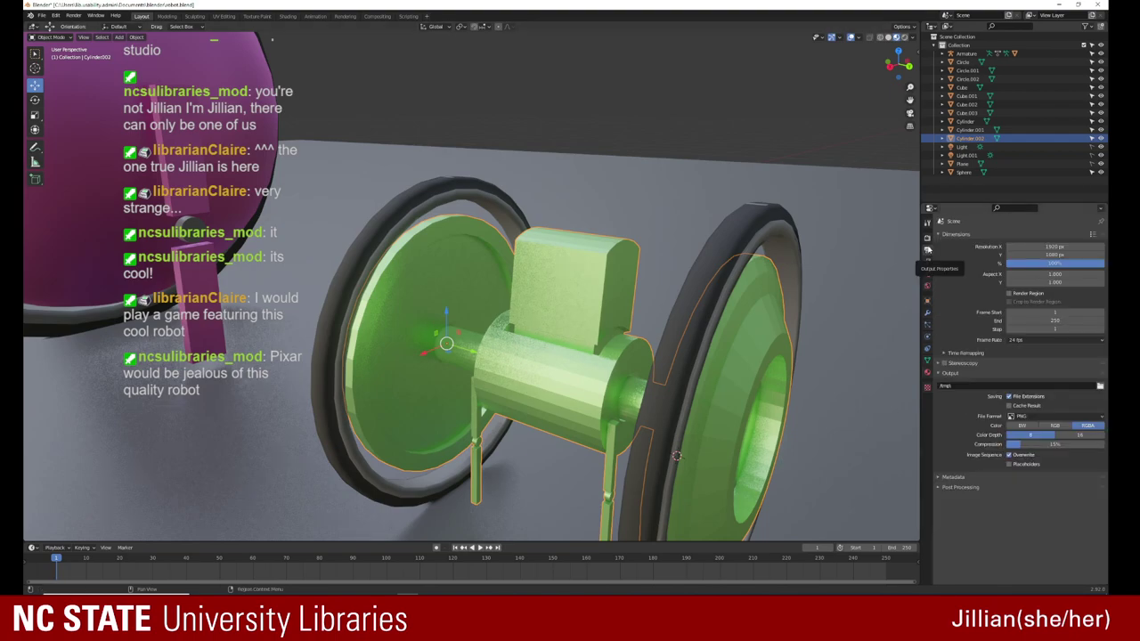
left_click(927, 238)
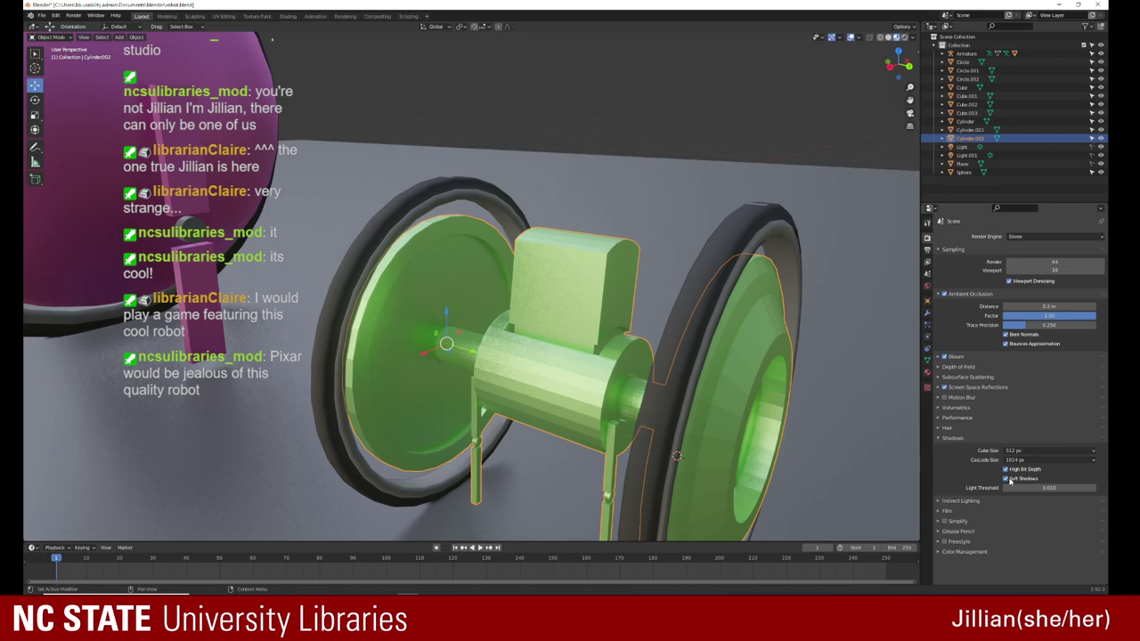
left_click(926, 286)
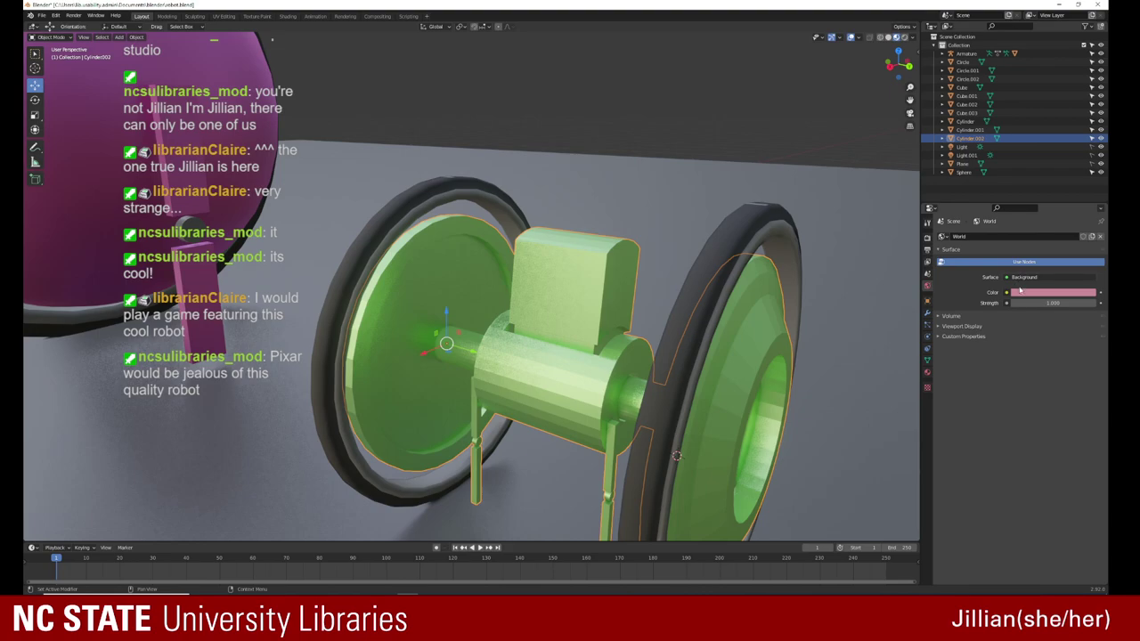
left_click(905, 37)
Step: Orbit and zoom around the rendered robot and sphere, then return to the green material settings
middle_click_drag(676, 456, 859, 262)
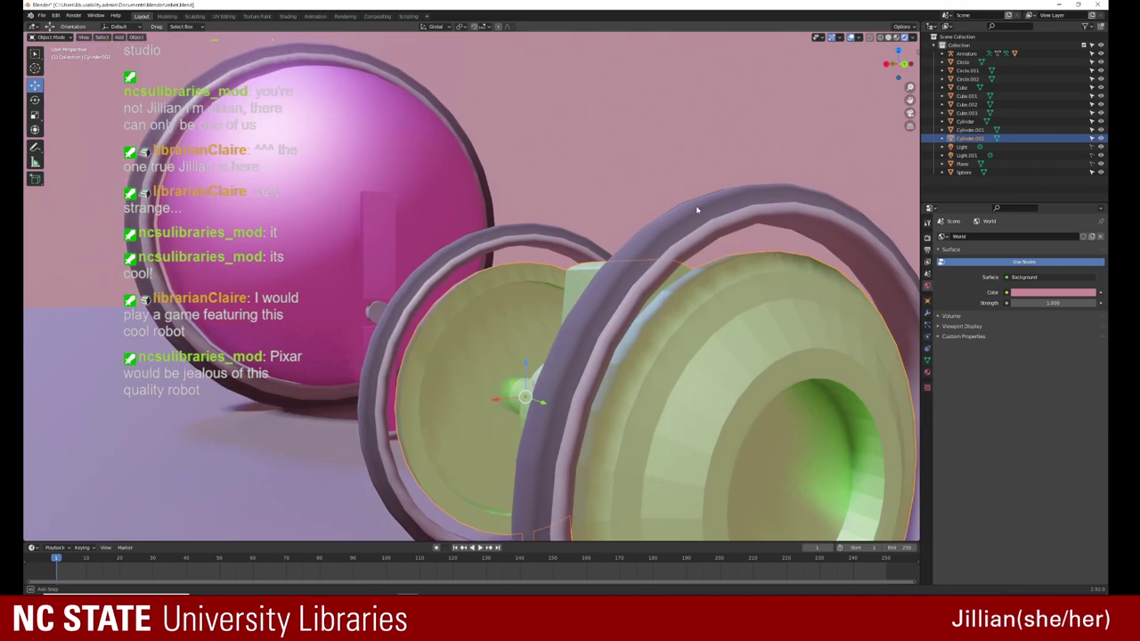
scroll(860, 263, "down", 3)
scroll(860, 263, "down", 3)
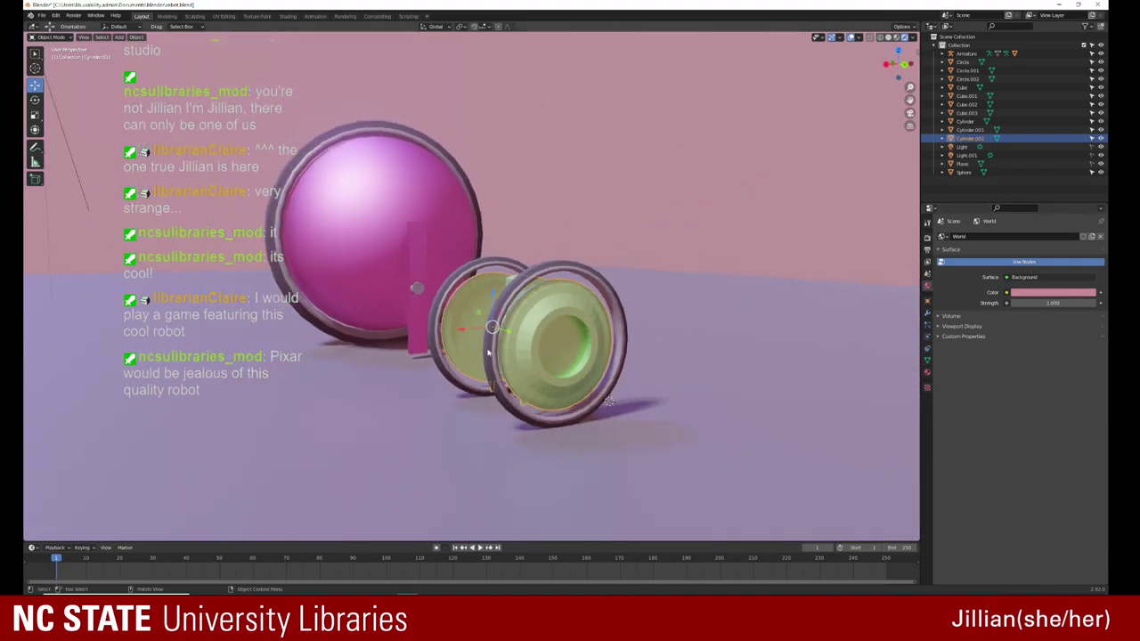
mouse_move(860, 263)
middle_mouse_down()
mouse_move(595, 350)
mouse_move(439, 341)
mouse_move(621, 378)
mouse_move(484, 353)
mouse_move(498, 359)
mouse_move(479, 371)
mouse_move(483, 355)
mouse_move(506, 361)
middle_mouse_up()
scroll(594, 350, "down", 5)
scroll(471, 350, "up", 1)
scroll(472, 351, "up", 2)
scroll(463, 343, "up", 2)
scroll(450, 333, "up", 2)
scroll(523, 365, "up", 2)
scroll(522, 365, "up", 2)
scroll(523, 365, "down", 2)
scroll(620, 378, "up", 3)
scroll(620, 378, "down", 2)
scroll(623, 365, "down", 2)
scroll(476, 354, "up", 2)
scroll(476, 355, "down", 2)
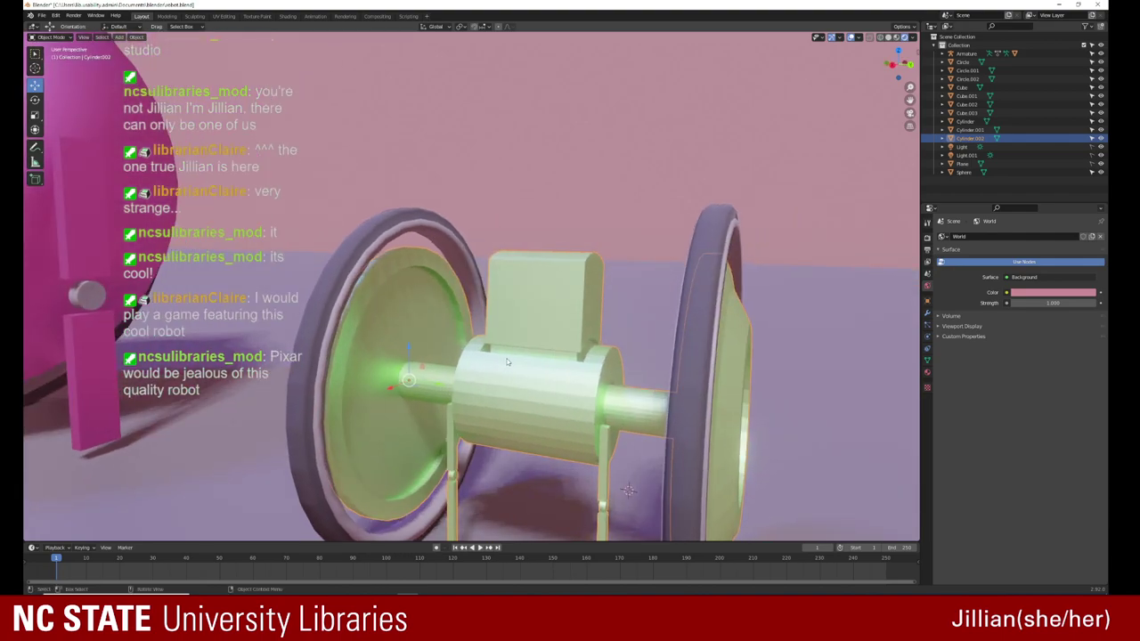
middle_click_drag(529, 357, 559, 376)
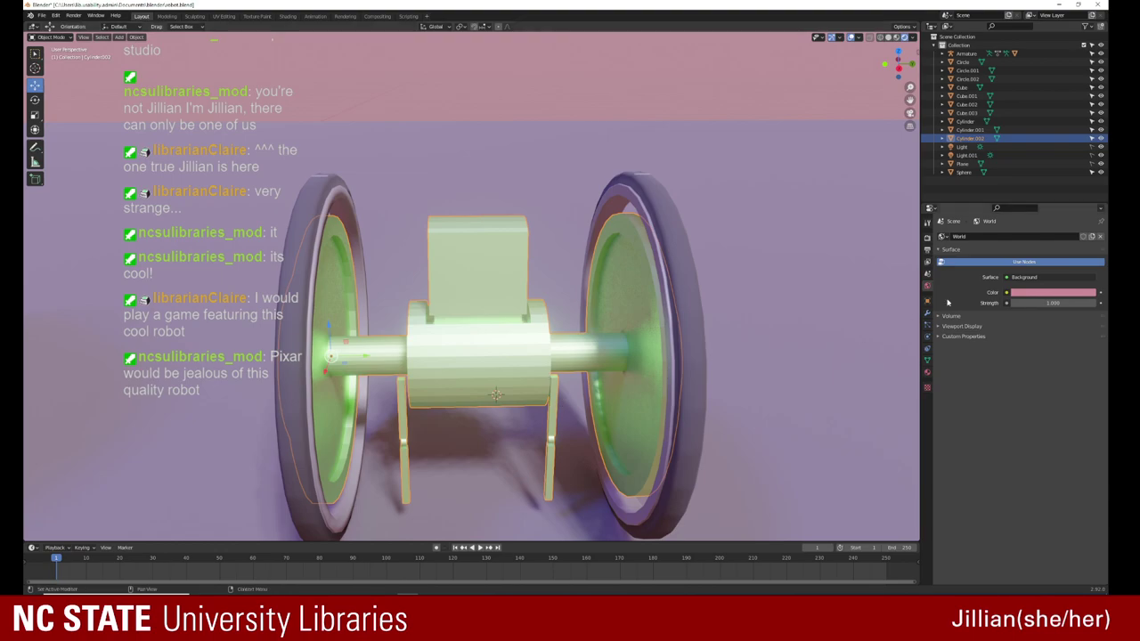
left_click(927, 372)
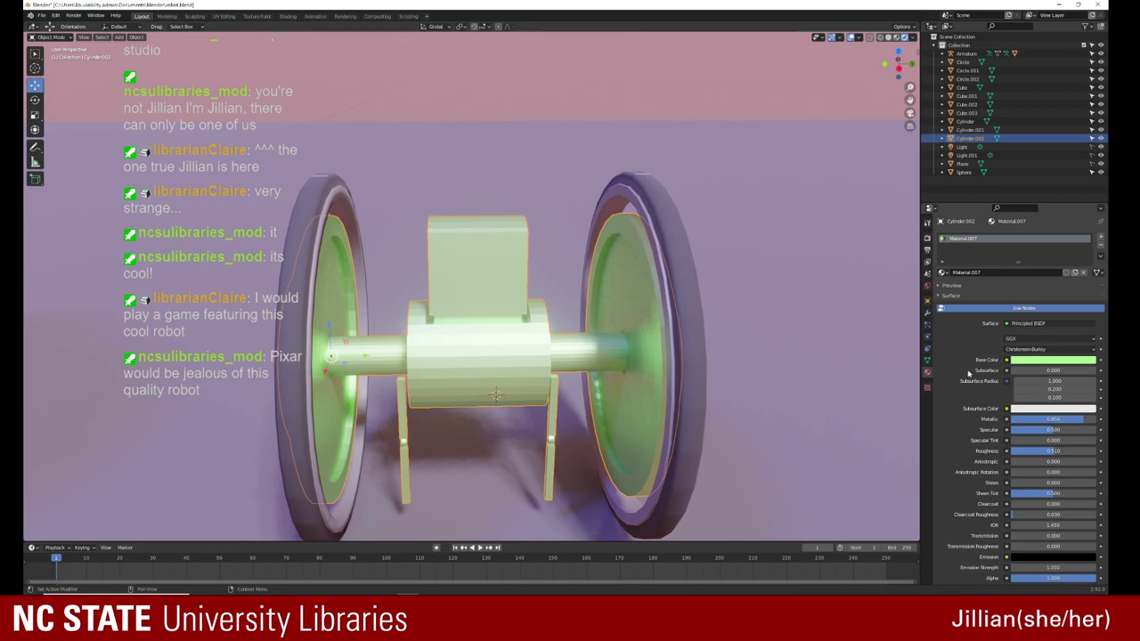
Step: Give the green material a dark blue subsurface colour and subsurface of about 0.679
left_click_drag(1022, 373, 1046, 373)
left_click_drag(1046, 370, 1055, 370)
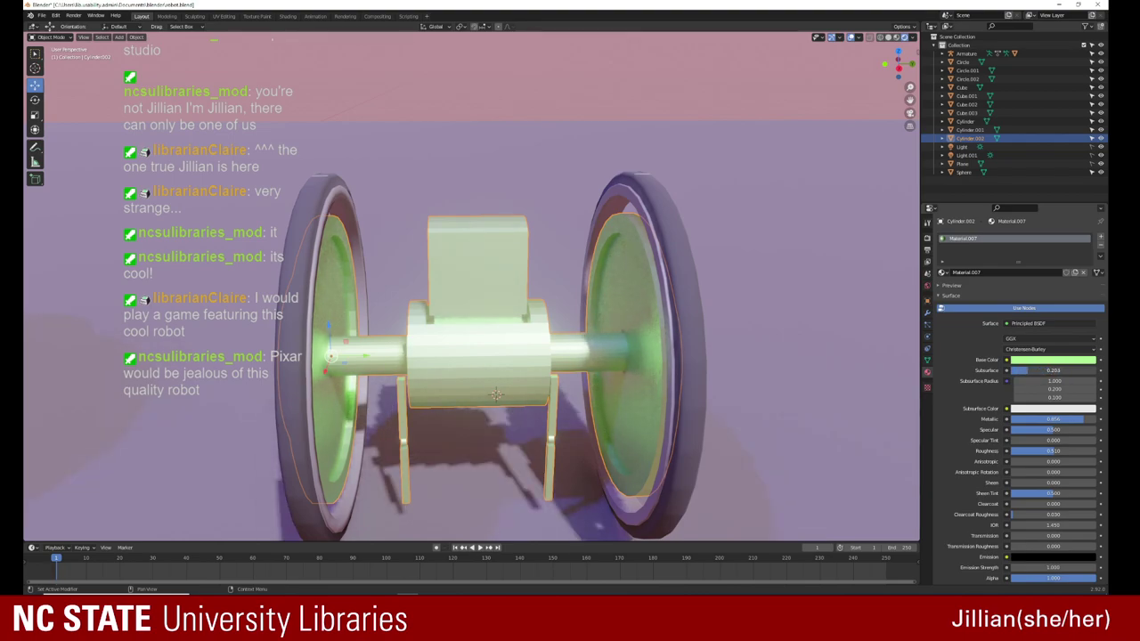
left_click_drag(1055, 371, 1037, 396)
left_click(1034, 410)
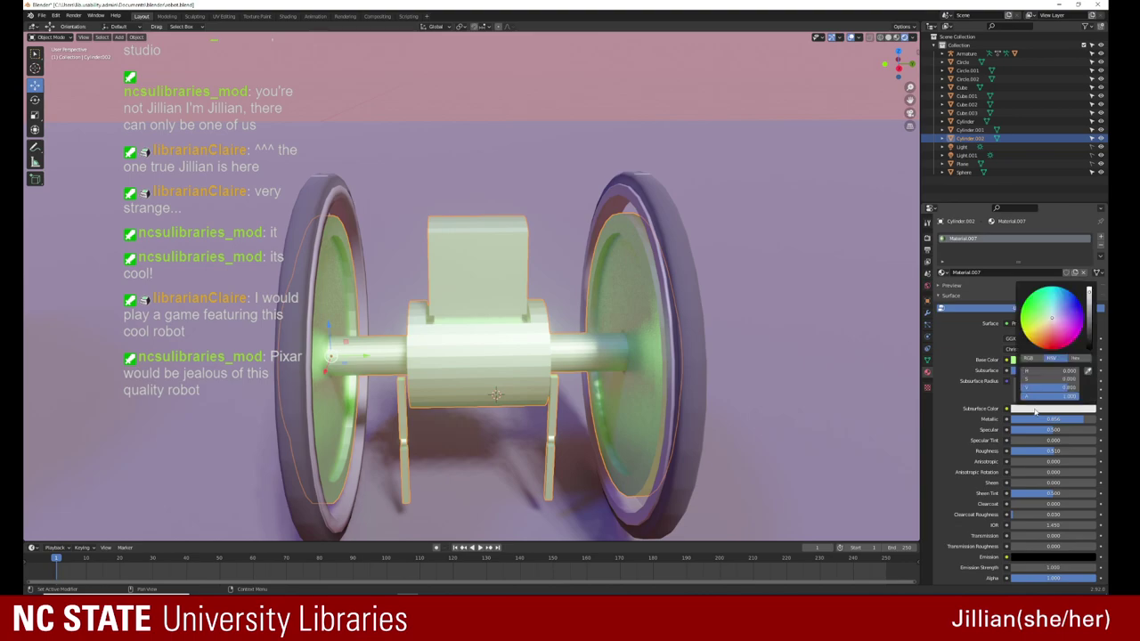
left_click(1090, 325)
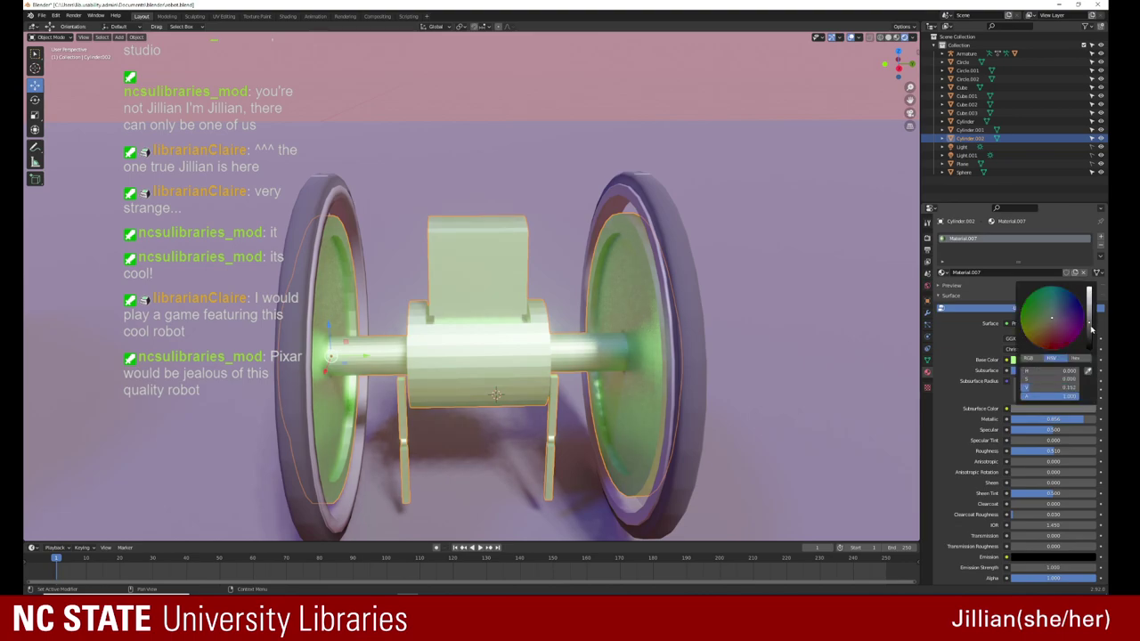
left_click(1069, 309)
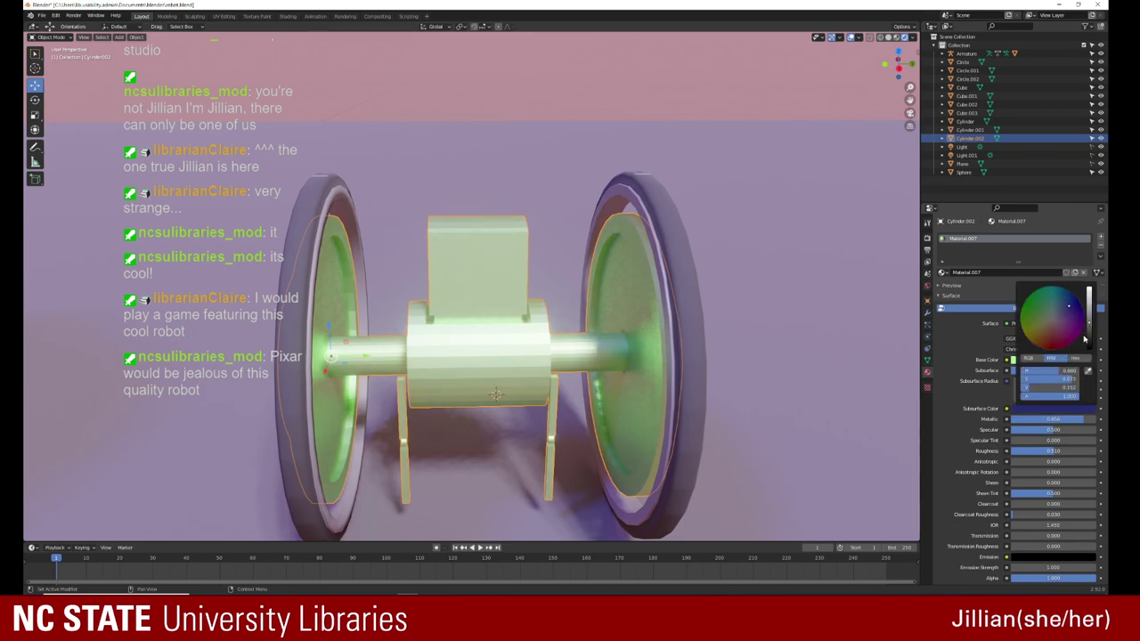
left_click_drag(1090, 335, 1090, 347)
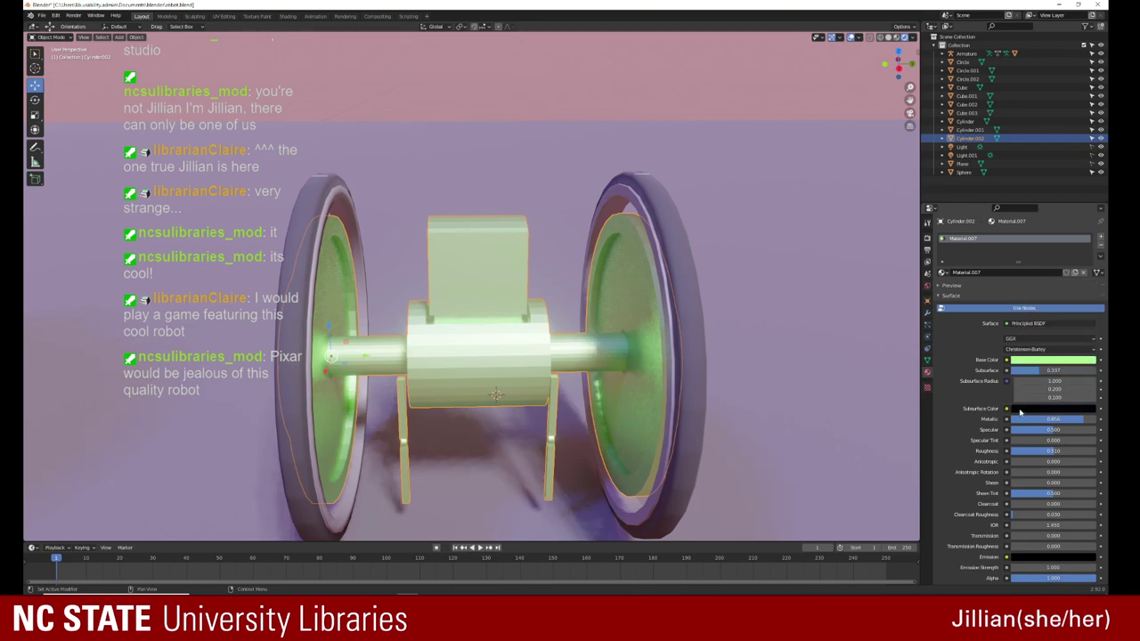
left_click(1020, 410)
left_click_drag(1087, 347, 1088, 338)
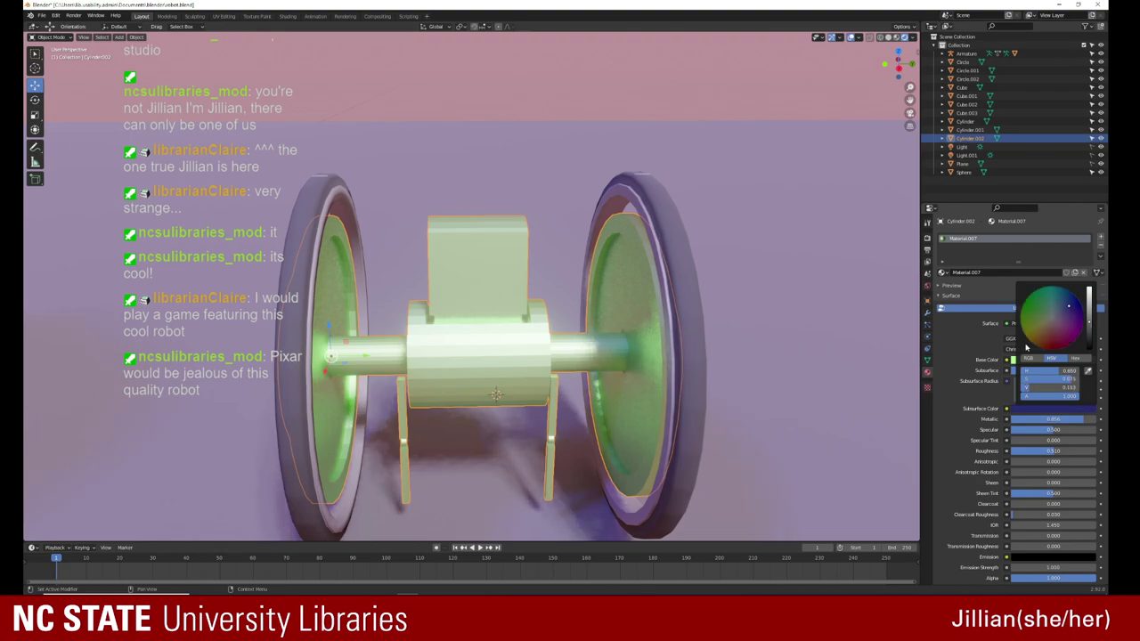
left_click_drag(1051, 370, 1082, 370)
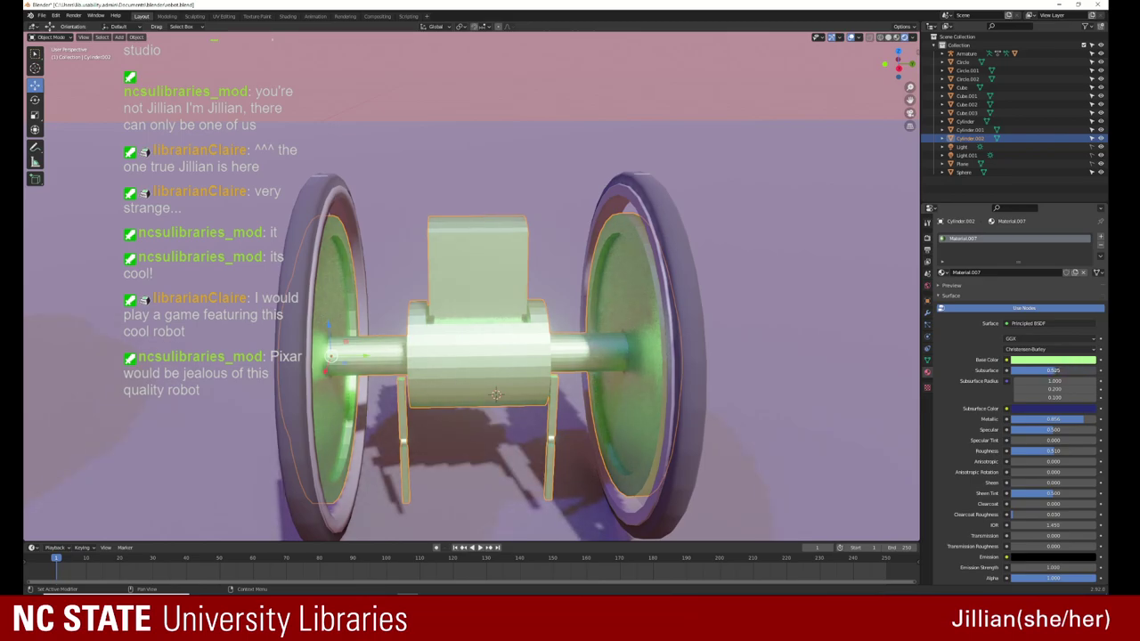
Step: Orbit and zoom out around the robot, placing the 3D cursor on its body
mouse_move(534, 356)
middle_mouse_down()
mouse_move(669, 288)
mouse_move(733, 285)
mouse_move(698, 282)
mouse_move(642, 237)
mouse_move(704, 274)
mouse_move(640, 289)
middle_mouse_up()
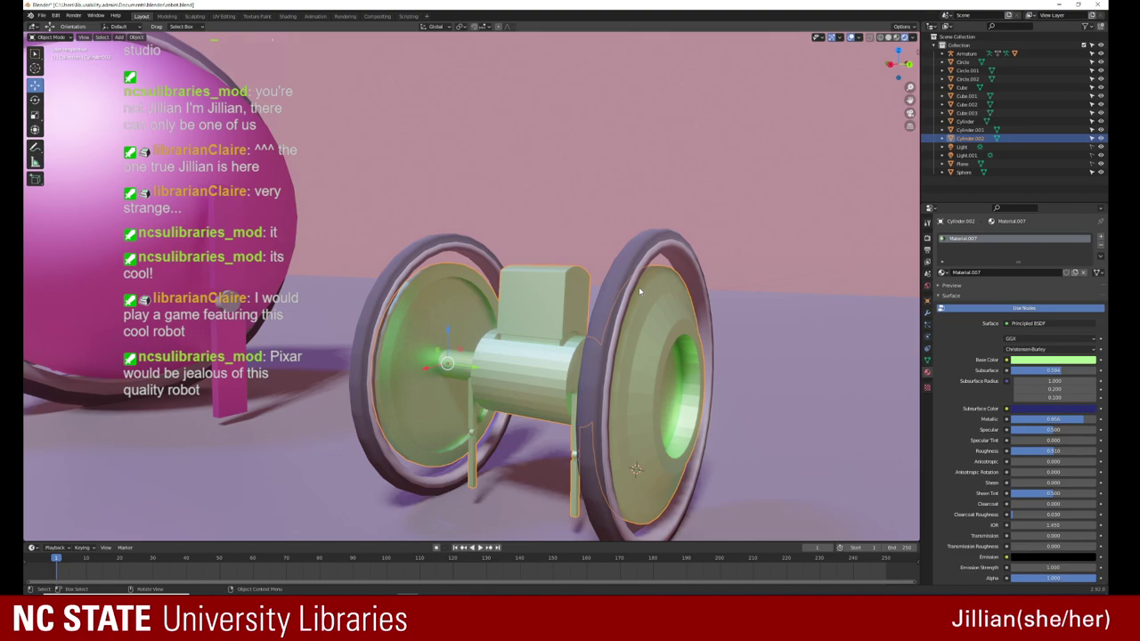
middle_click_drag(609, 318, 576, 345)
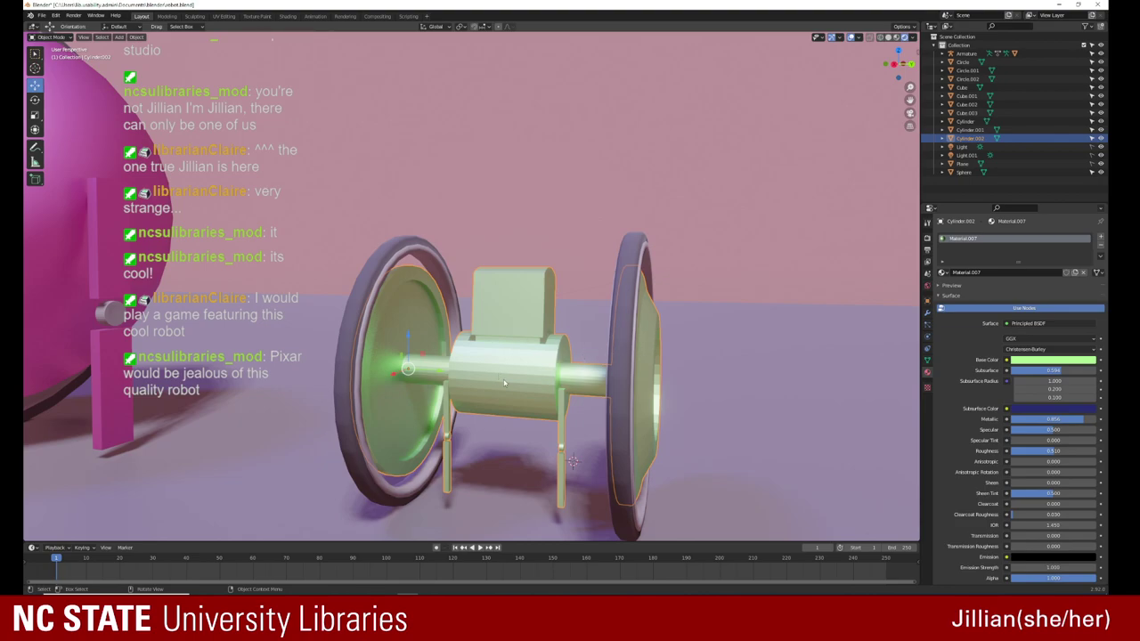
middle_click_drag(504, 383, 496, 410)
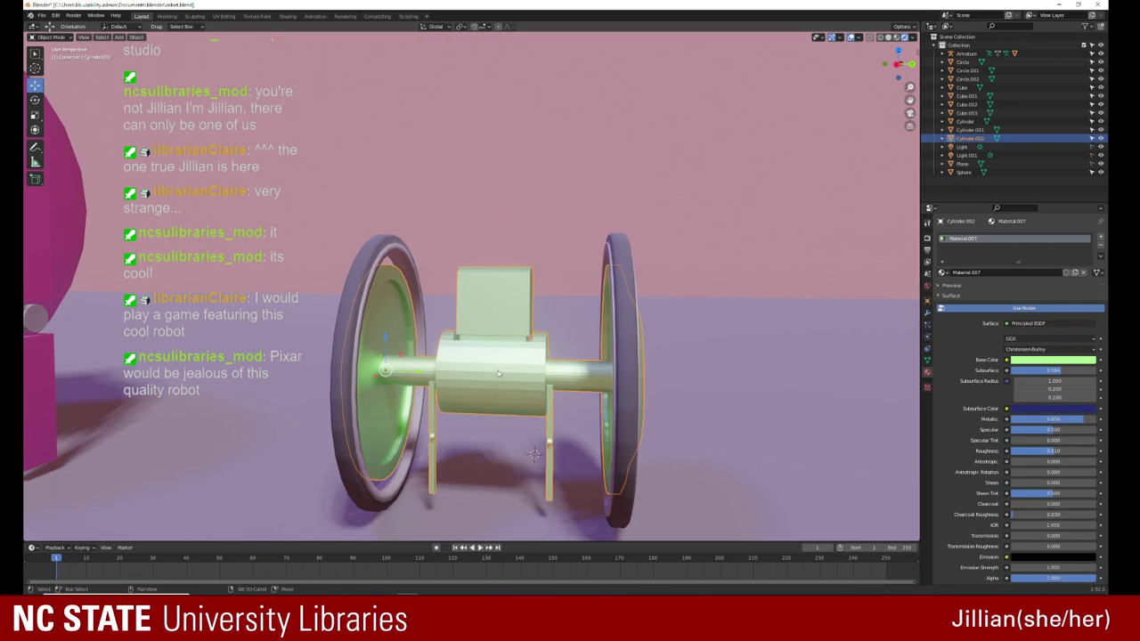
right_click(499, 374, "shift")
mouse_move(498, 374)
middle_mouse_down()
mouse_move(483, 377)
mouse_move(485, 355)
middle_mouse_up()
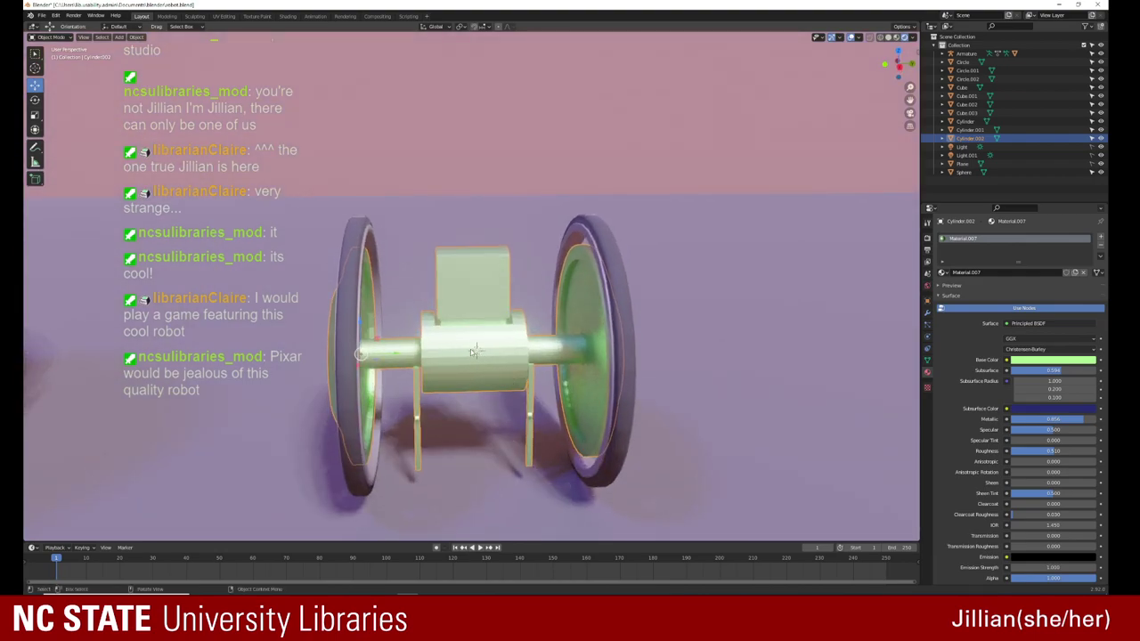
middle_click_drag(470, 349, 463, 336)
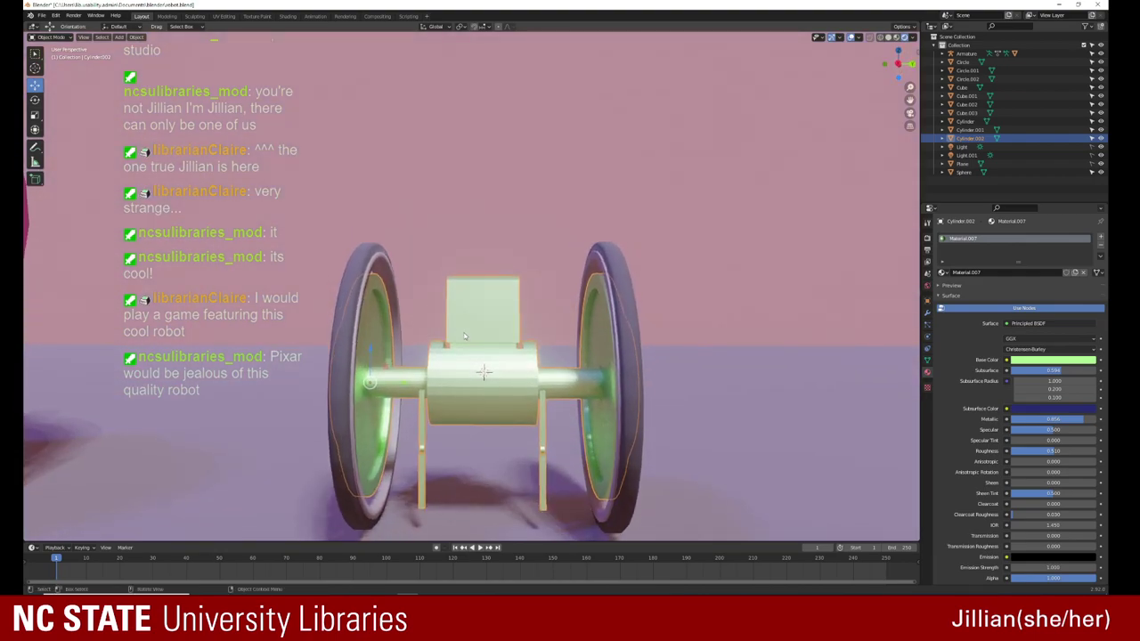
scroll(459, 336, "down", 2)
scroll(459, 336, "down", 5)
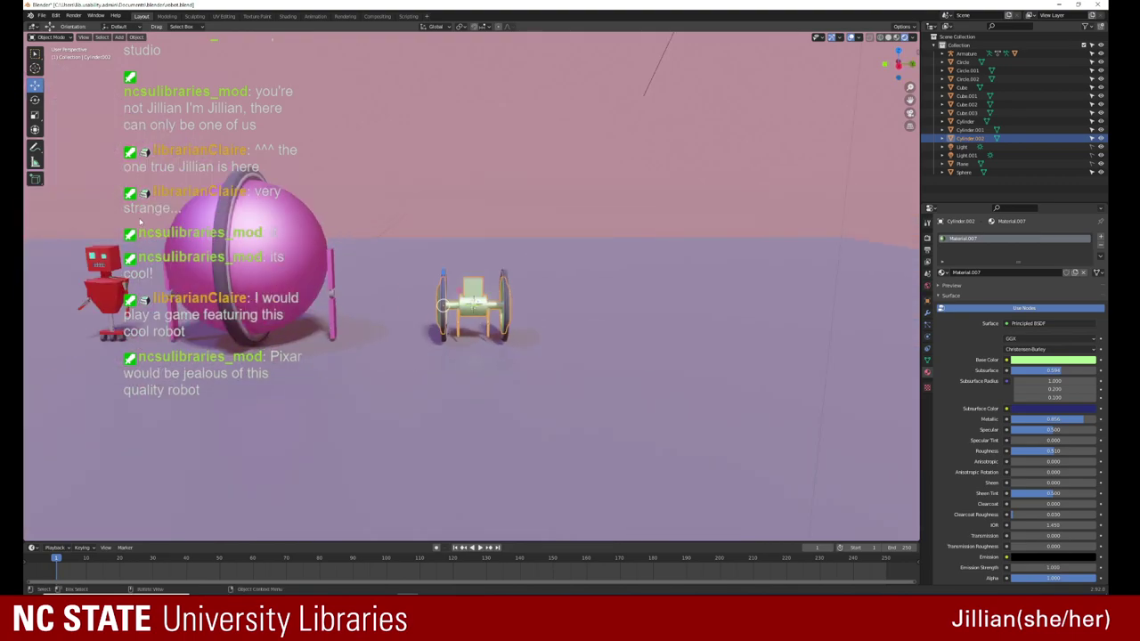
Step: Slide the pink sphere robot along X and the wheeled robot along Y, then deselect all
left_click_drag(149, 141, 354, 383)
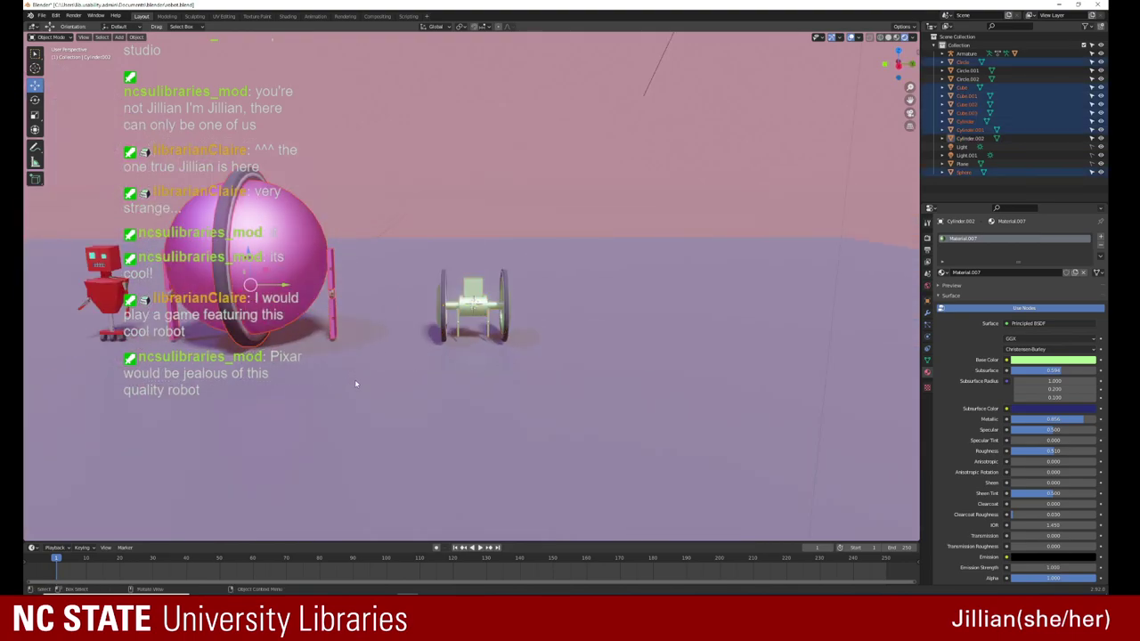
key("g")
key("x")
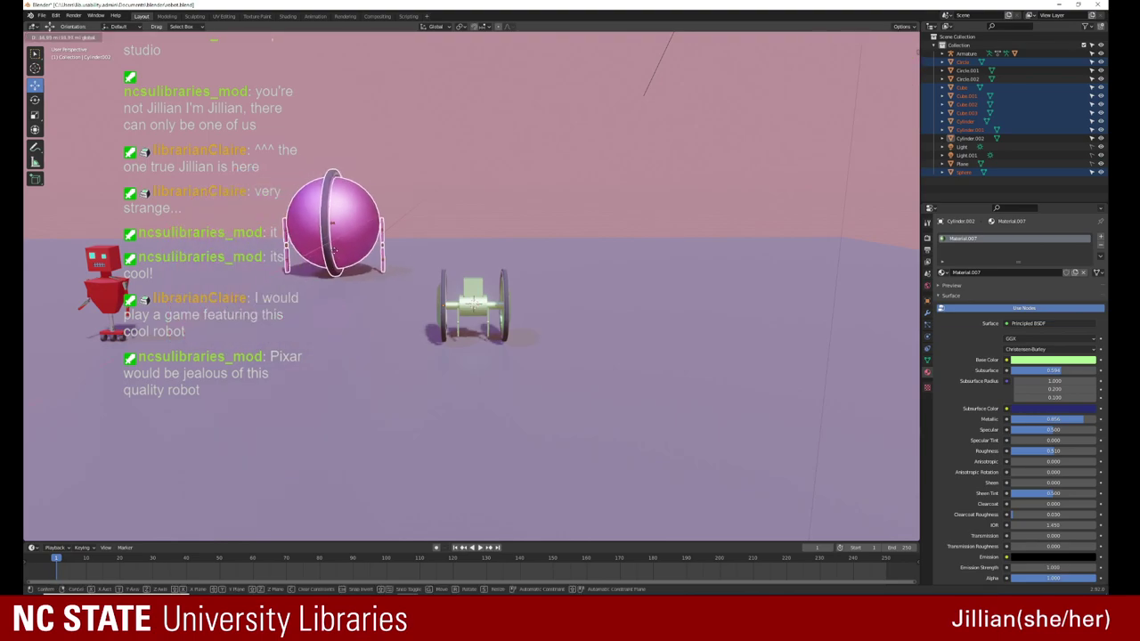
left_click(348, 270)
left_click_drag(416, 274, 531, 340)
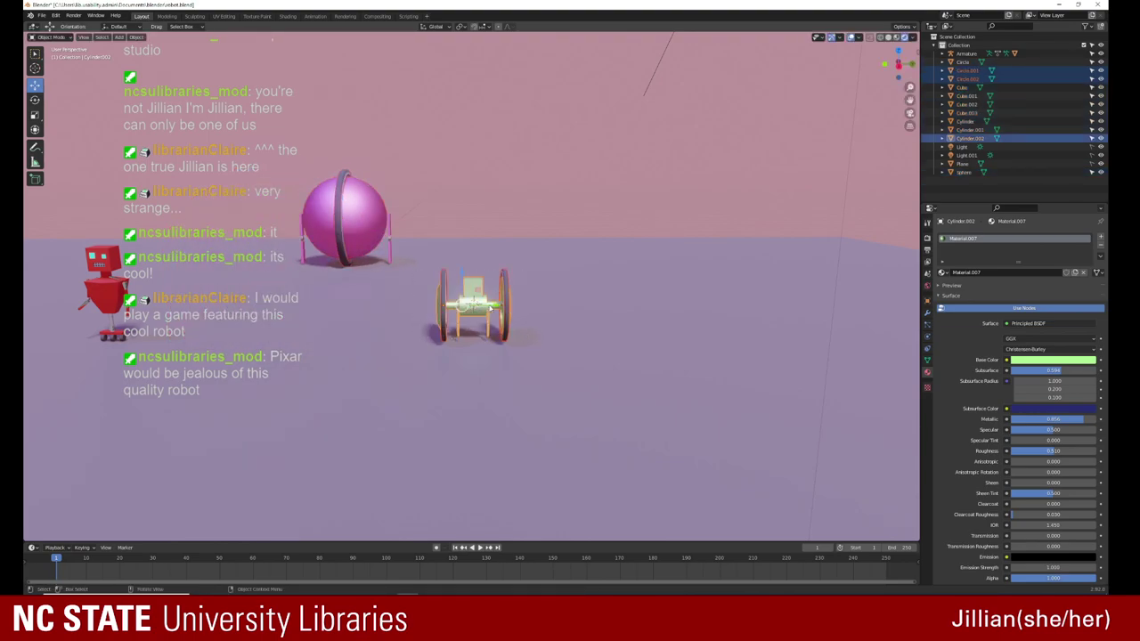
key("g")
key("y")
left_click(363, 306)
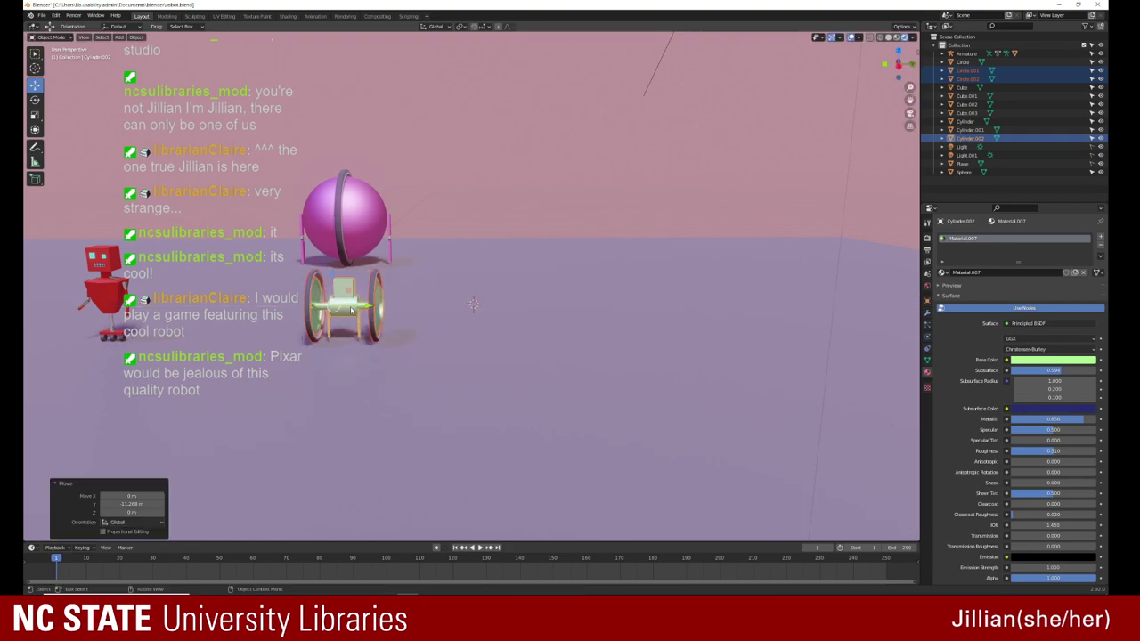
right_click(352, 309)
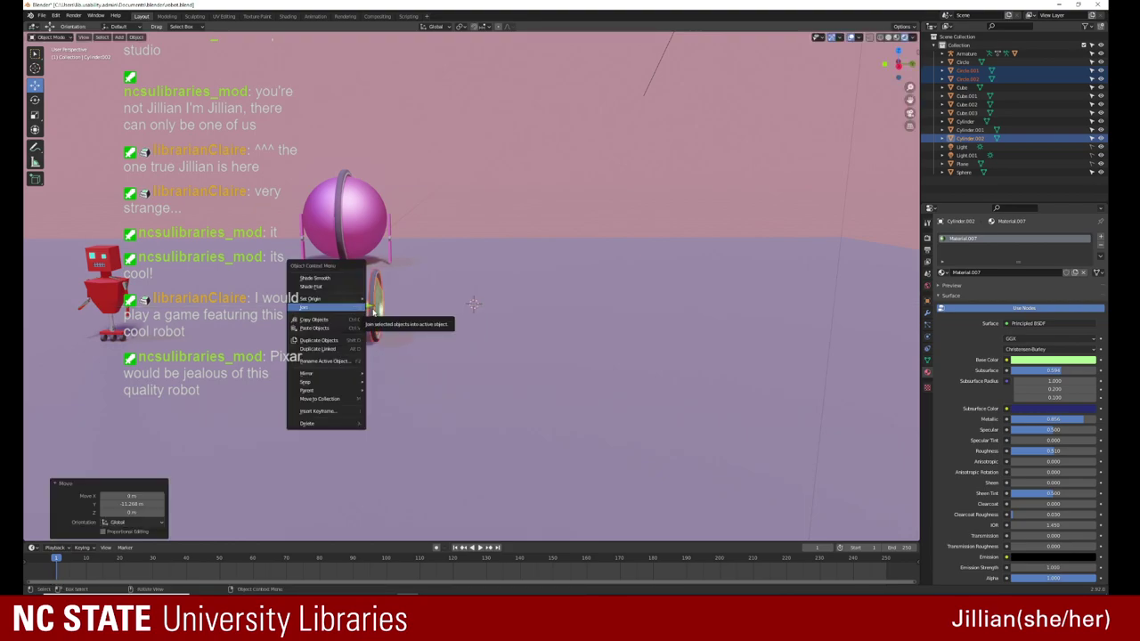
left_click(438, 313)
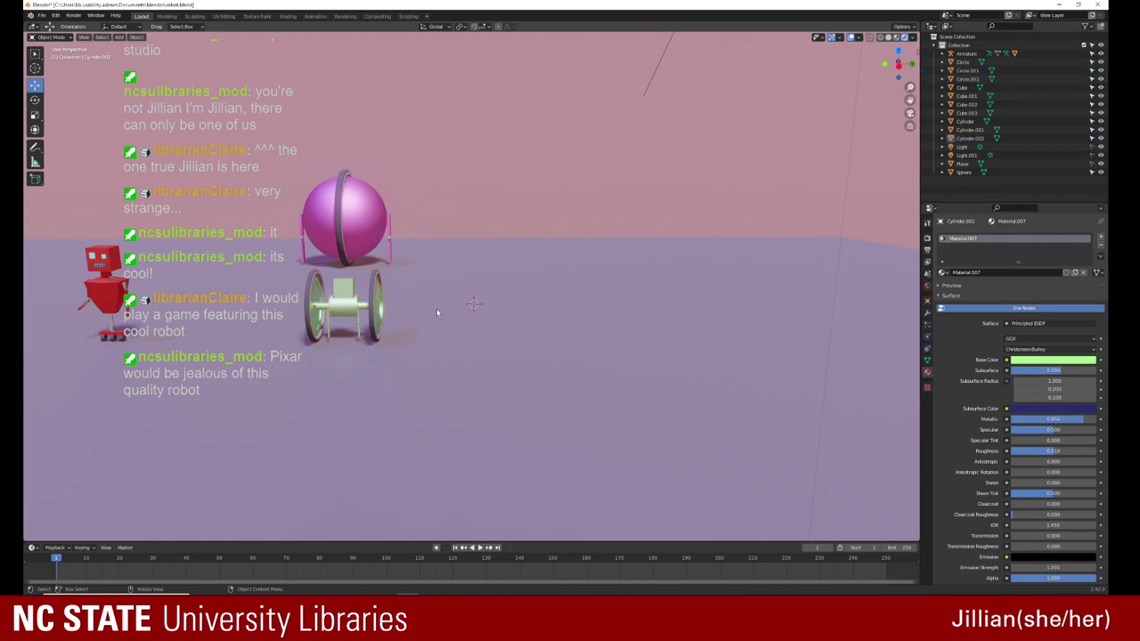
Step: Snap the 3D cursor to the world origin and join the wheeled robot's parts into one object
key("shift+s")
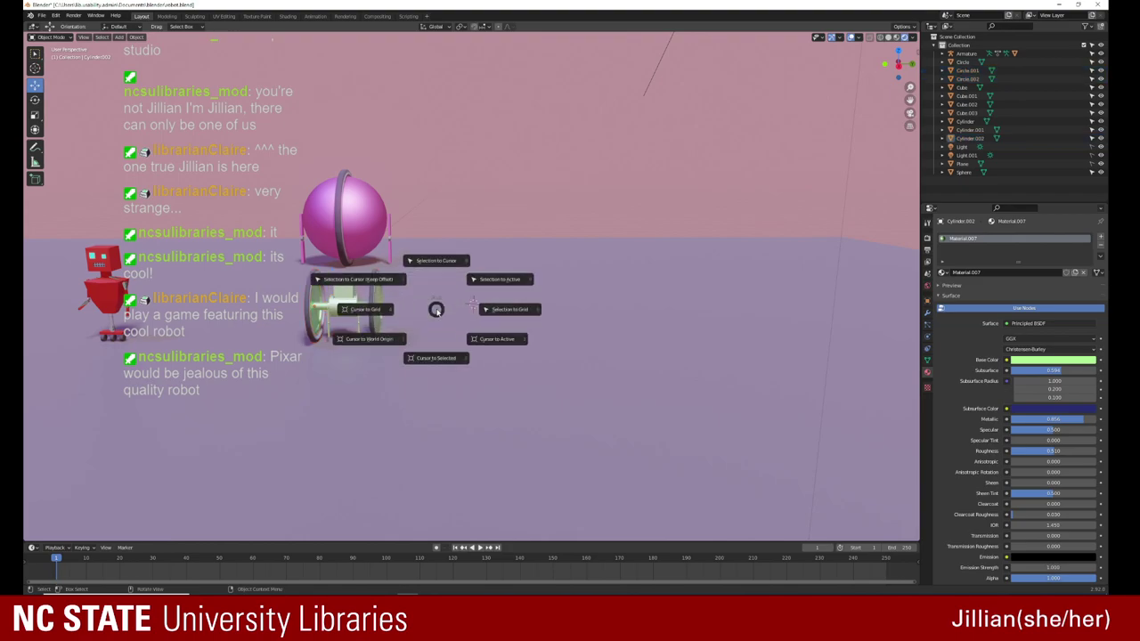
left_click(387, 339)
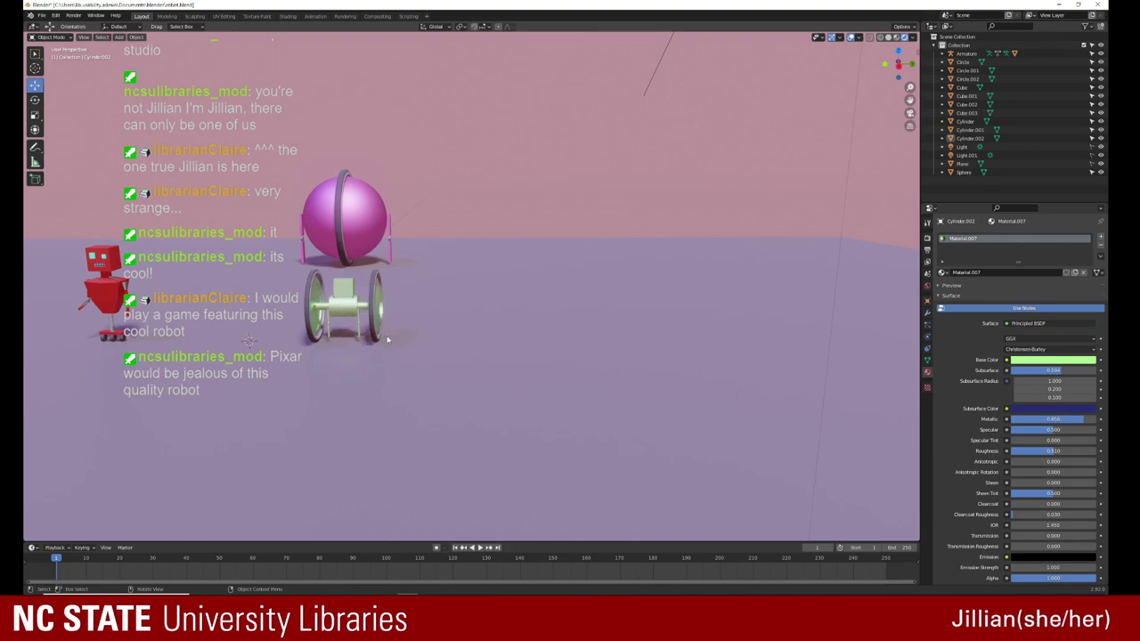
left_click_drag(392, 341, 303, 283)
right_click(310, 287)
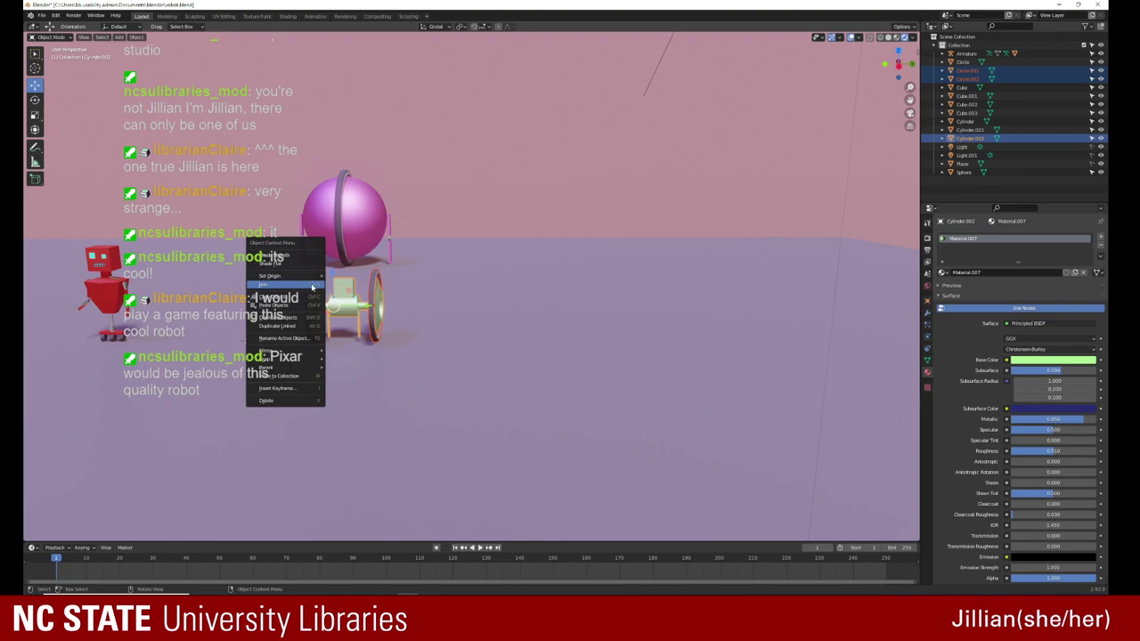
left_click(311, 285)
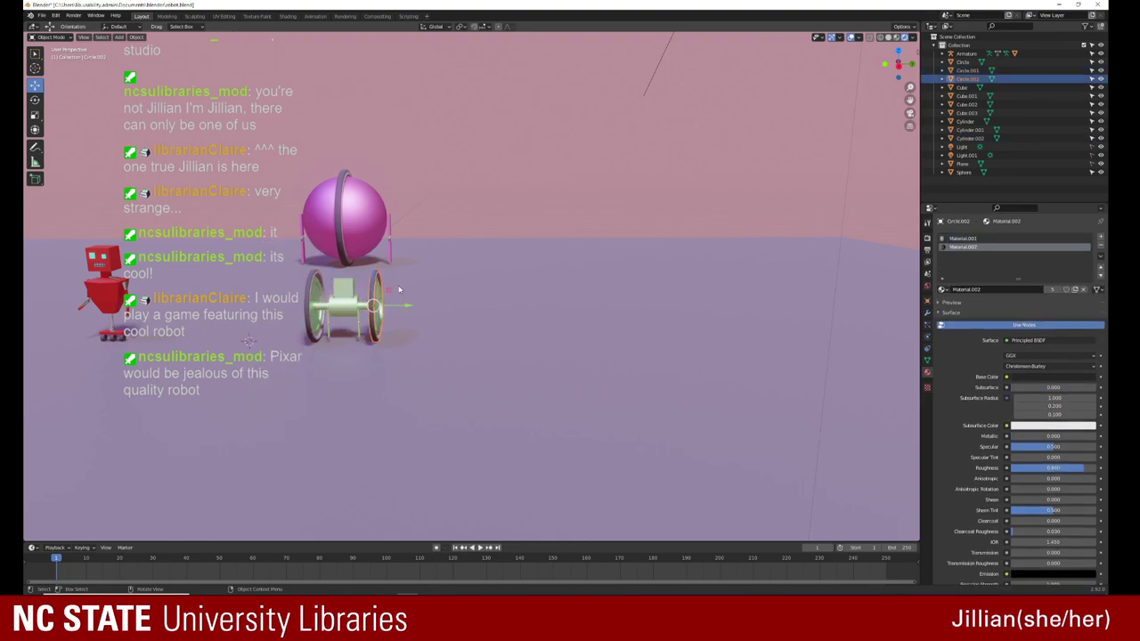
Step: Select wheel Cylinder.002 and trial-slide it along X onto the body, then undo
mouse_move(374, 306)
middle_mouse_down()
mouse_move(394, 306)
mouse_move(383, 294)
middle_mouse_up()
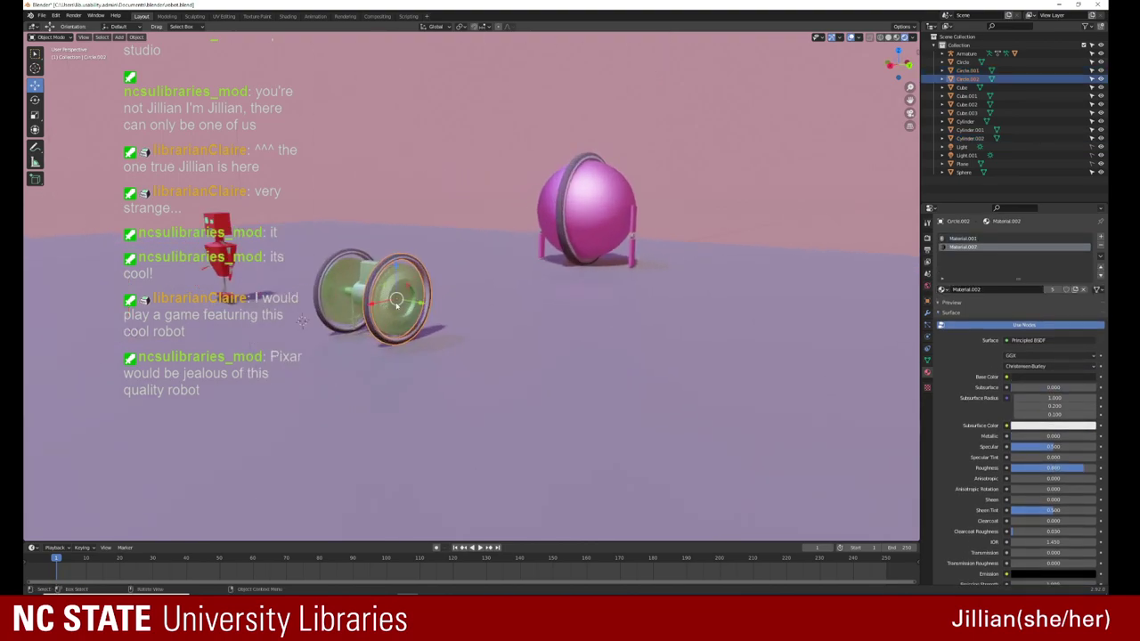
scroll(383, 294, "up", 2)
left_click(375, 284)
right_click(375, 285)
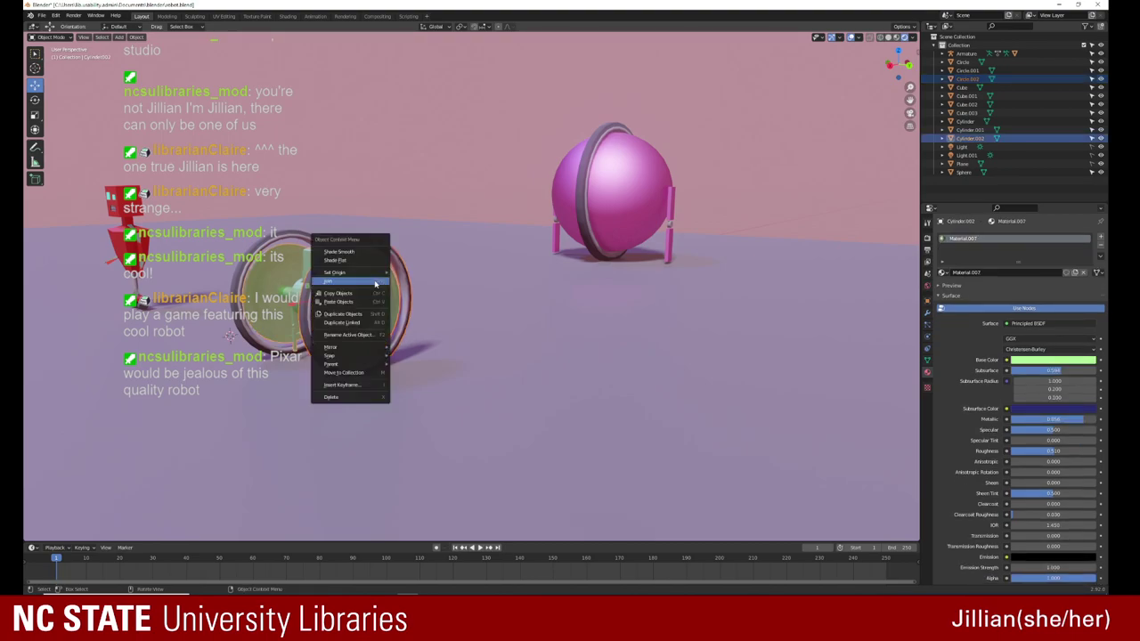
mouse_move(349, 364)
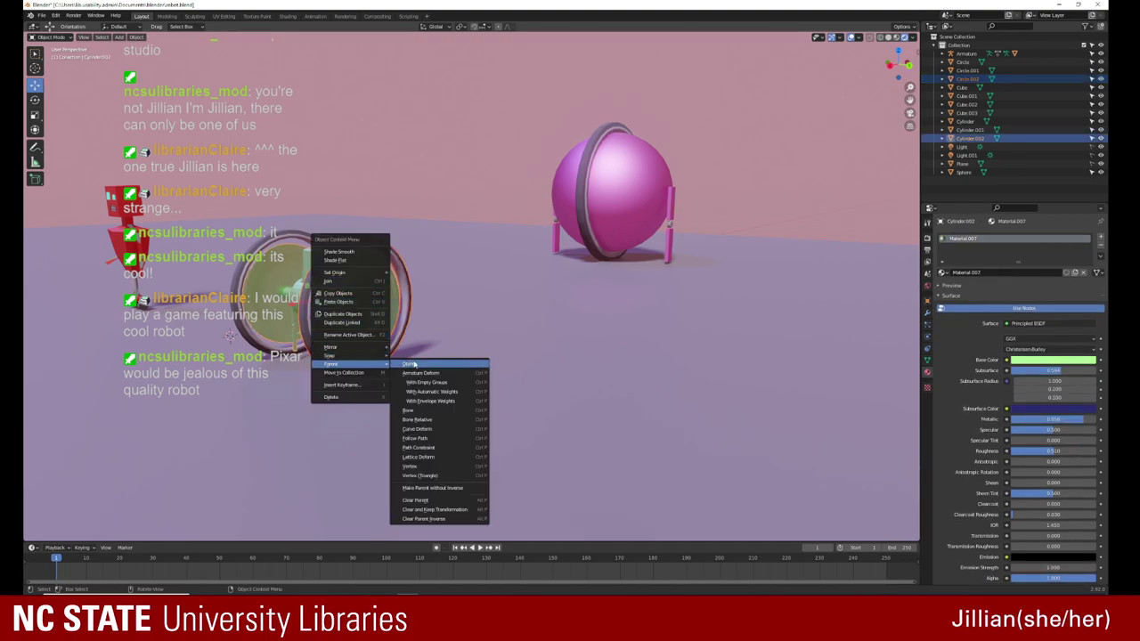
left_click(414, 363)
left_click(420, 345)
left_click(363, 296)
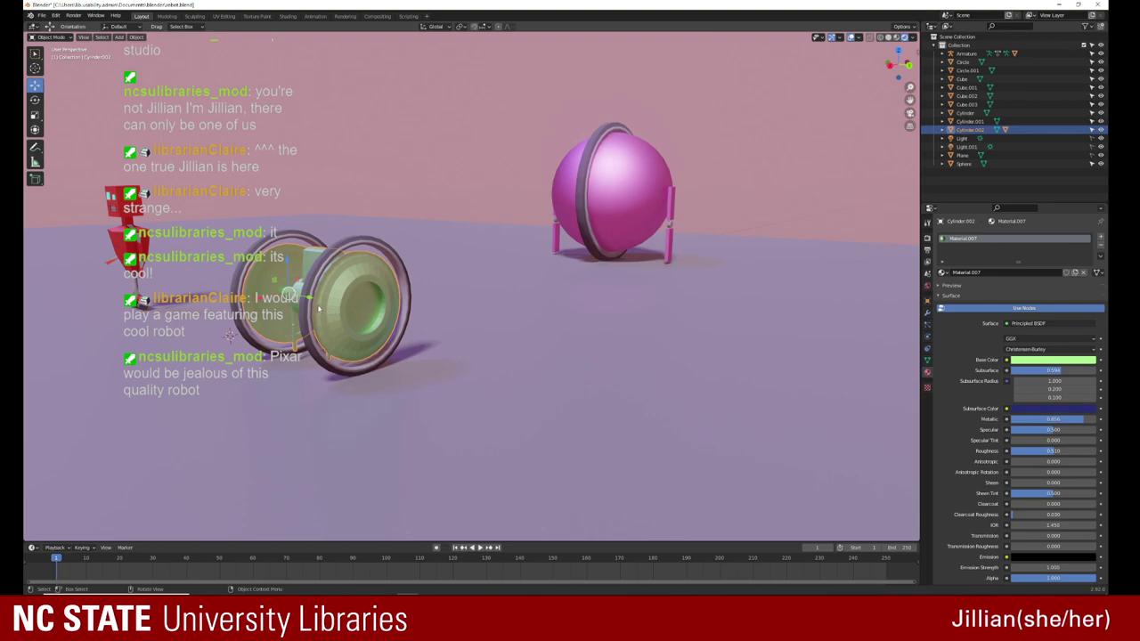
key("g")
key("x")
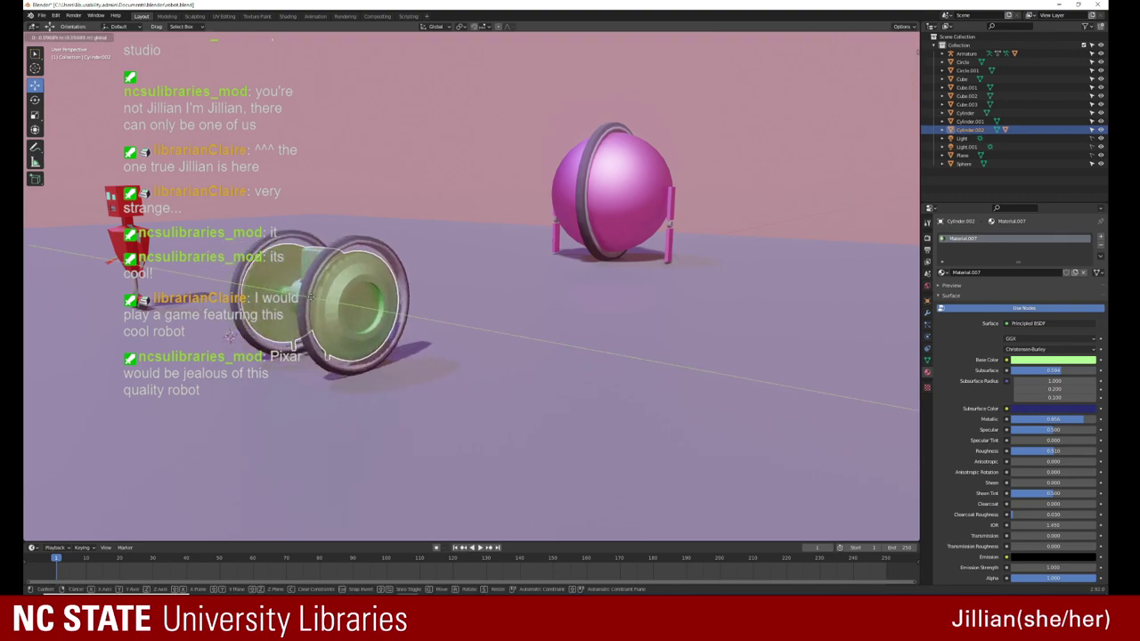
left_click(342, 313)
key("ctrl+z")
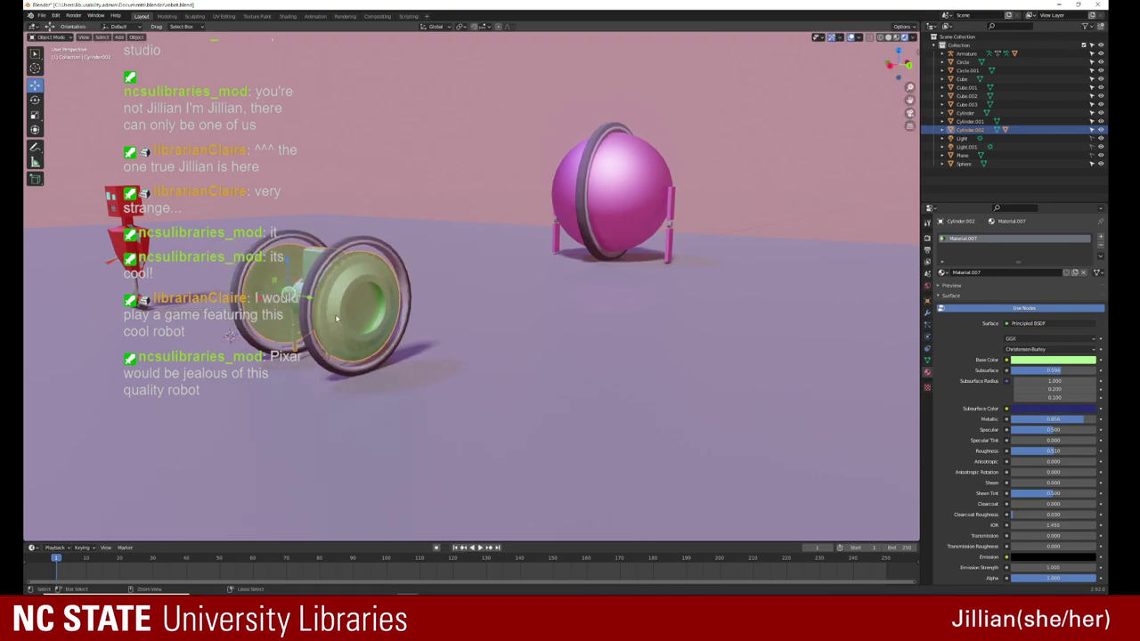
Step: Parent Circle.001 under wheel Cylinder.002 and review the left wheel's parenting options
left_click(269, 252)
left_click(271, 260, "shift")
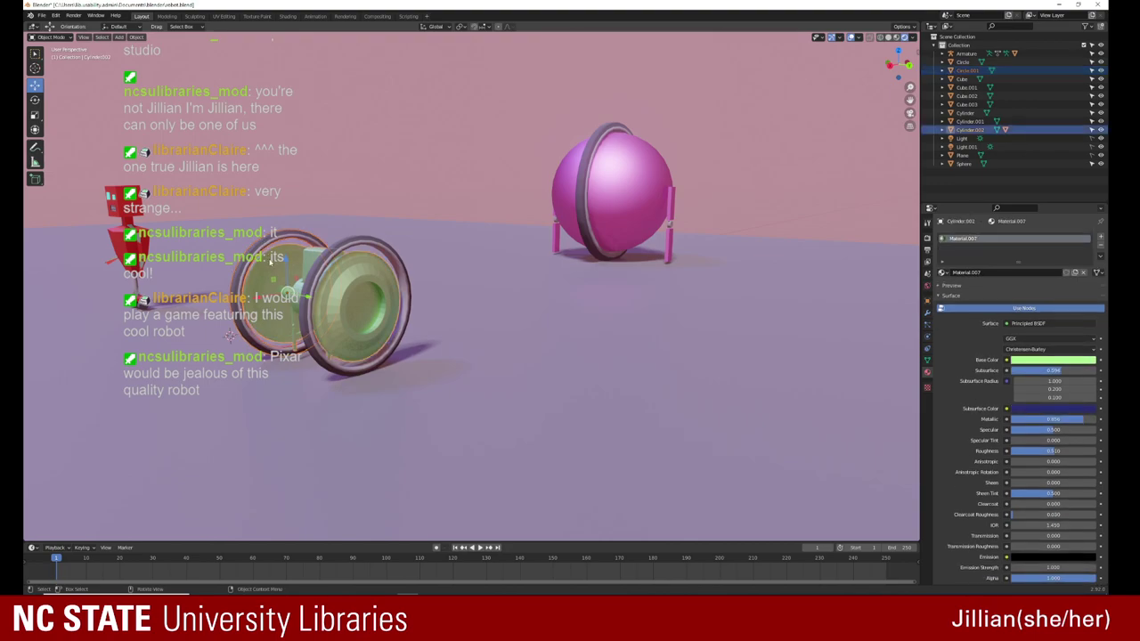
key("ctrl+p")
left_click(309, 265)
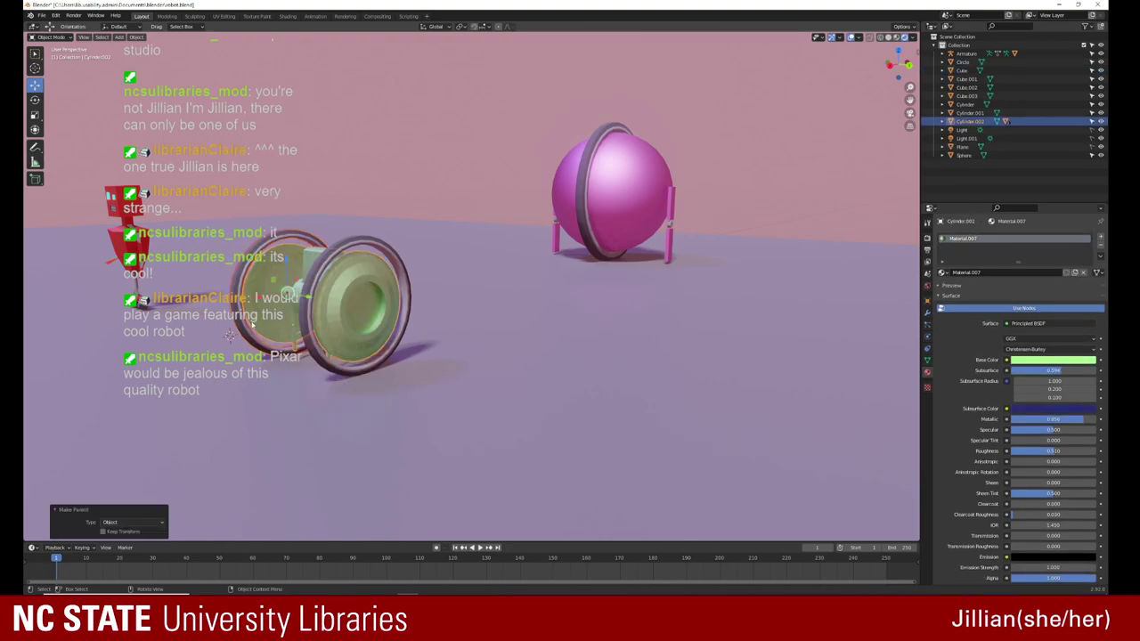
middle_click_drag(253, 324, 412, 278)
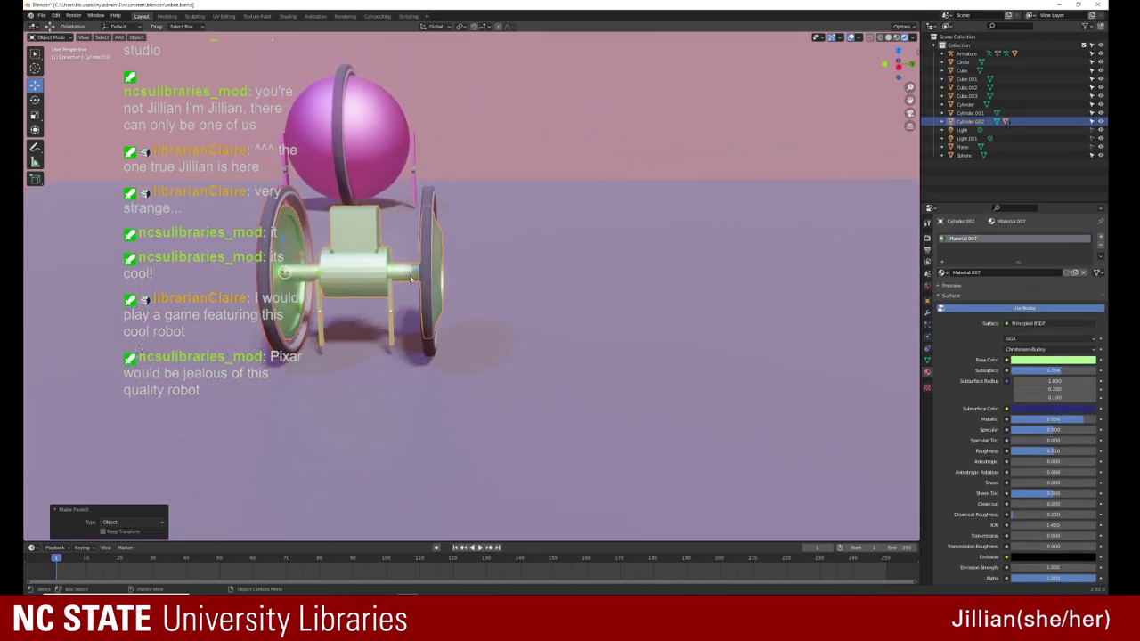
left_click(378, 266)
right_click(374, 265)
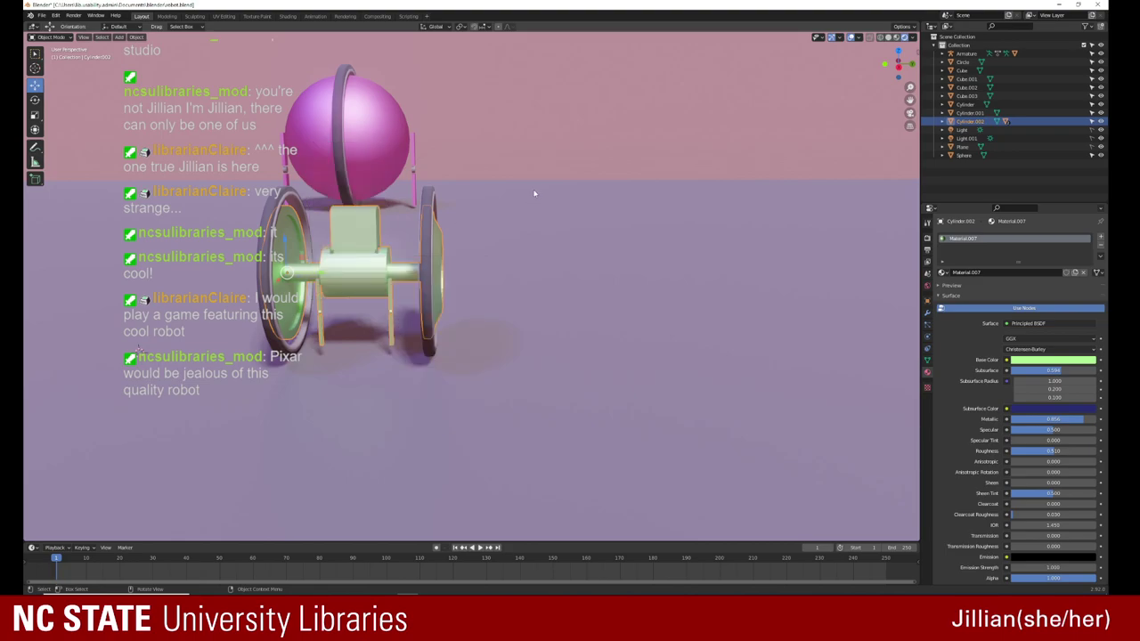
right_click(336, 264)
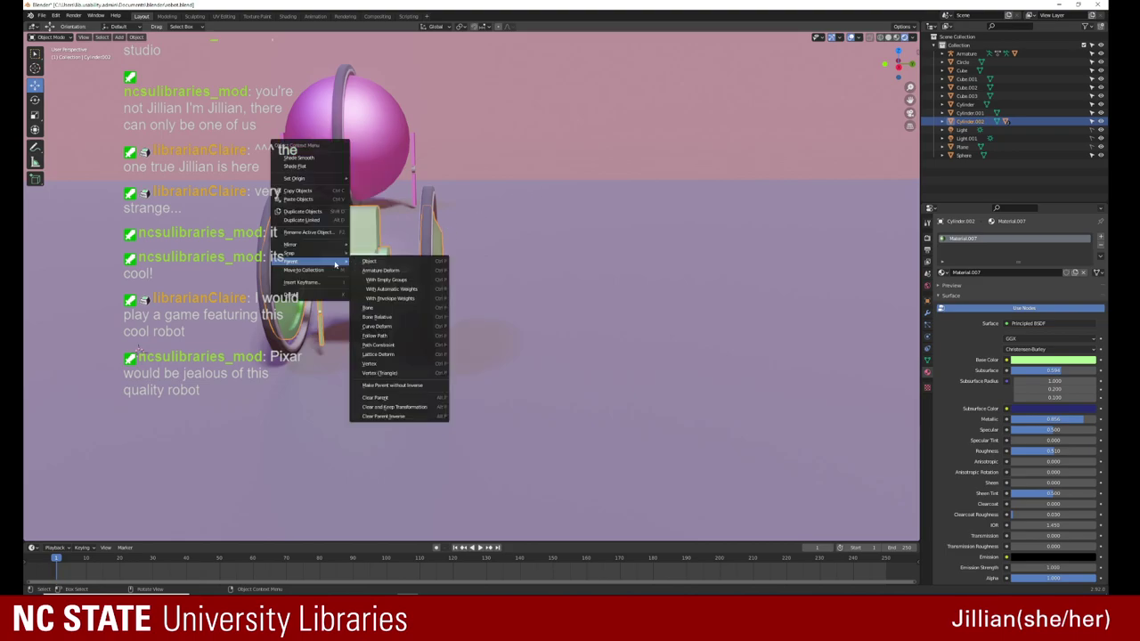
Step: Snap the robot to the 3D cursor, slide it along X and raise it to Z 3.2444
key("shift+s")
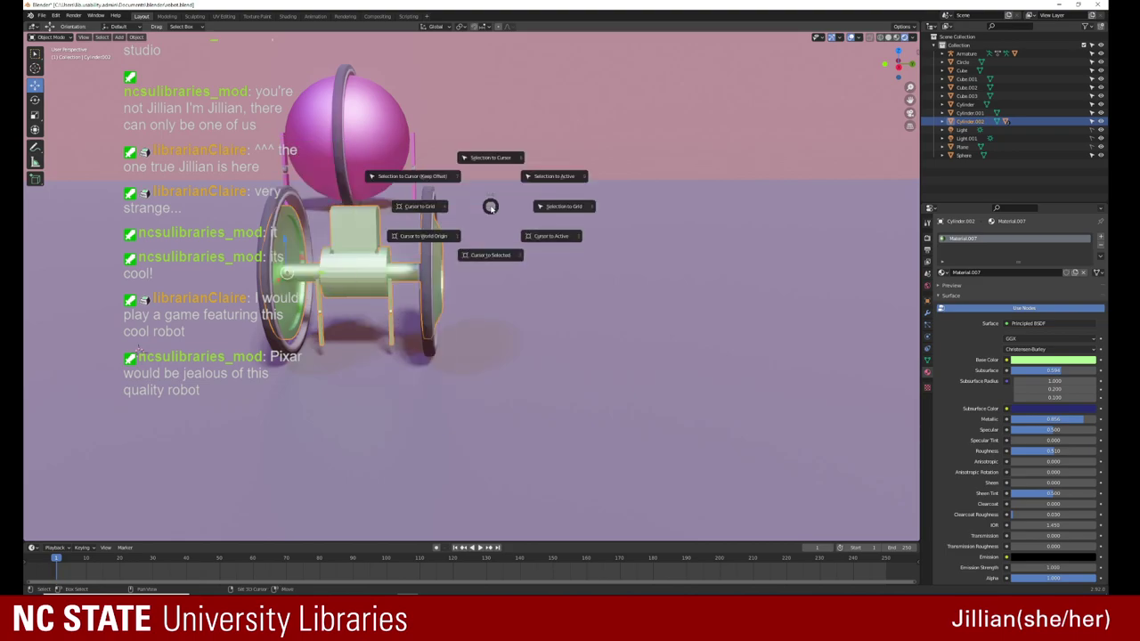
left_click(445, 178)
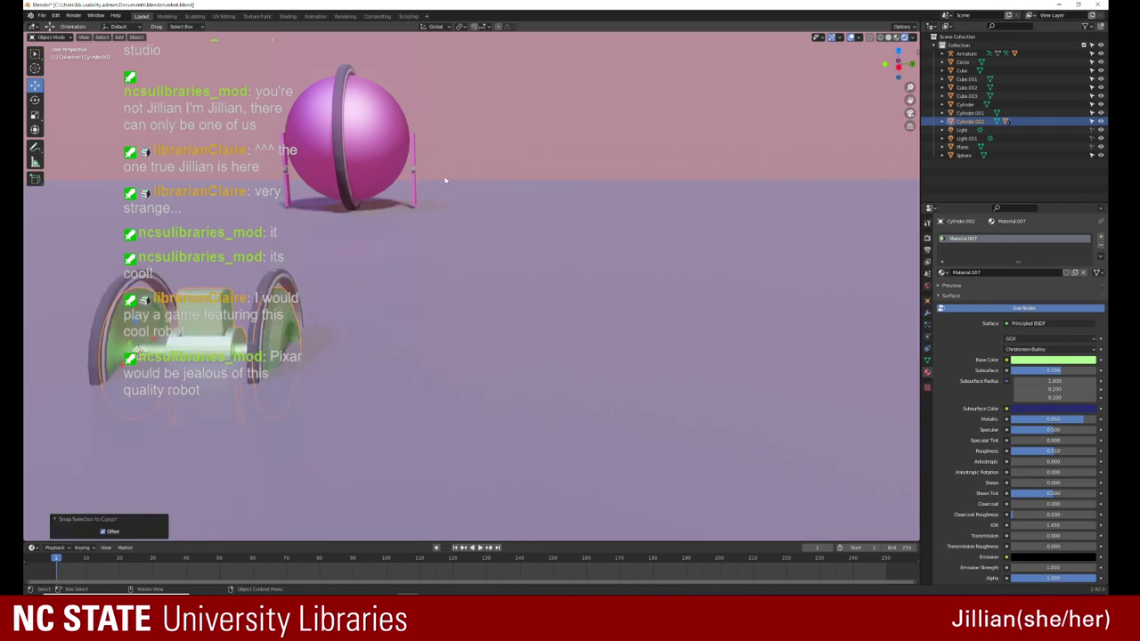
mouse_move(341, 275)
middle_mouse_down()
mouse_move(511, 215)
mouse_move(338, 284)
middle_mouse_up()
key("g")
key("x")
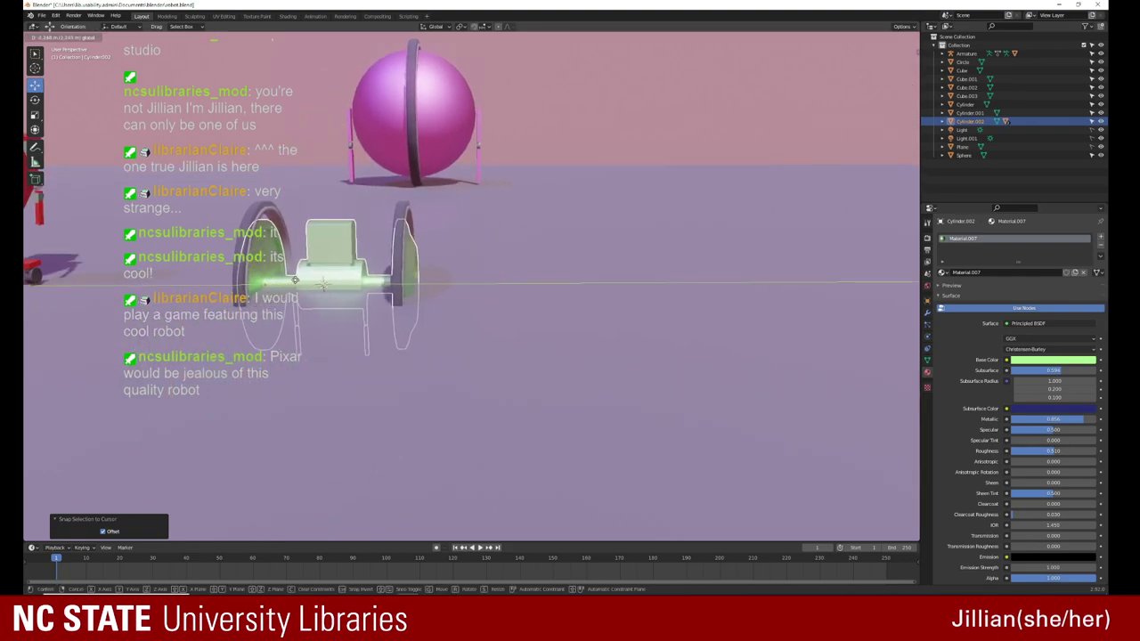
left_click(323, 284)
key("g")
key("z")
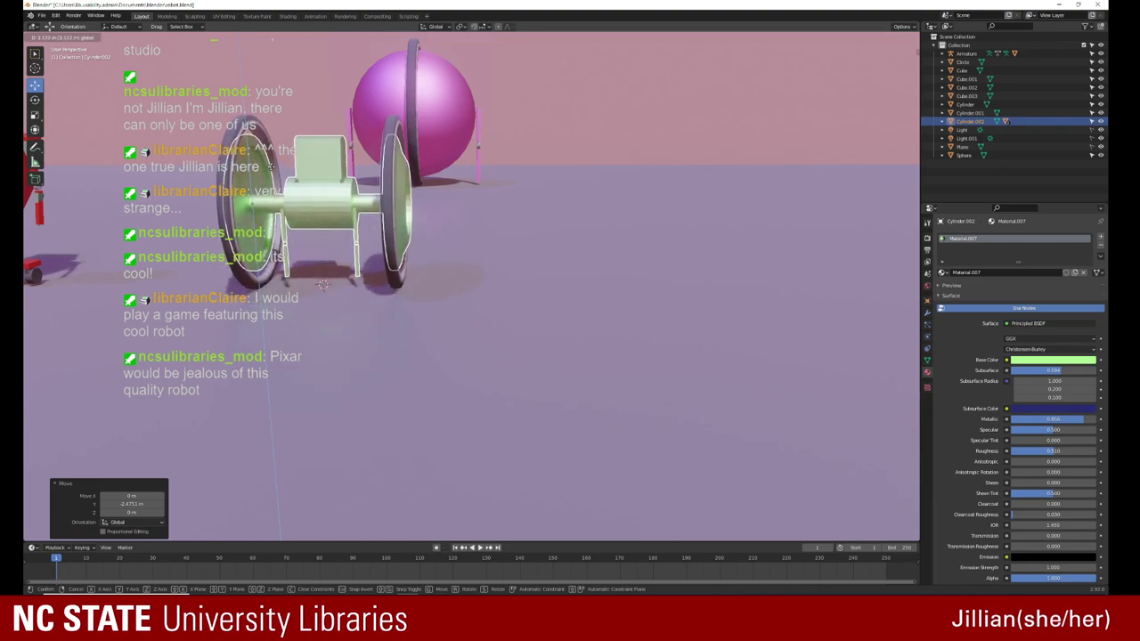
left_click(274, 162)
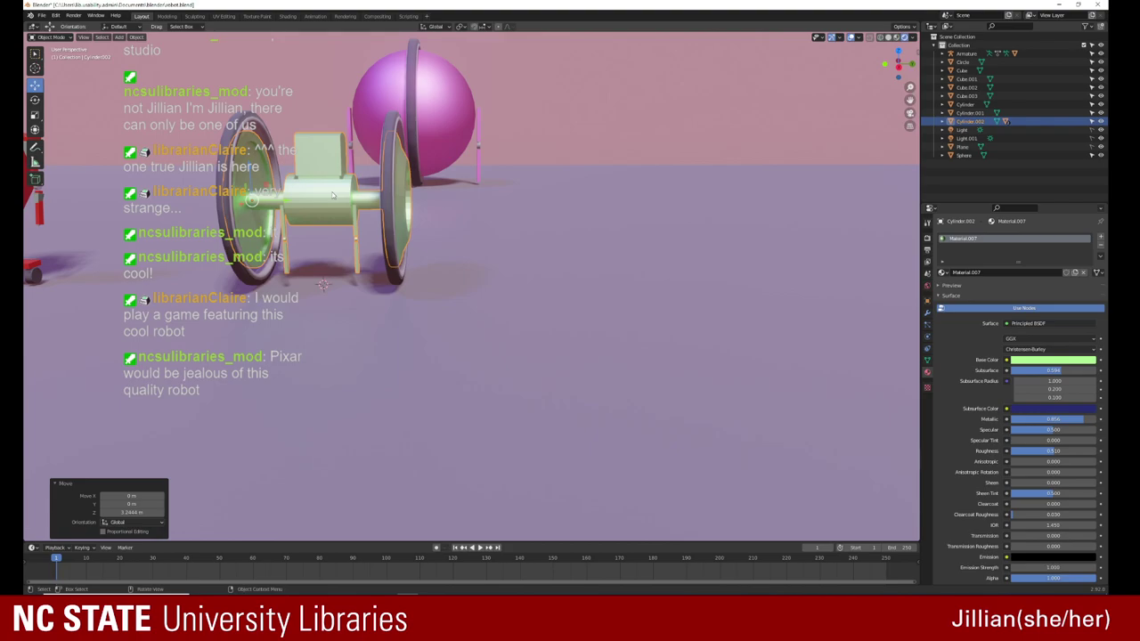
Step: Apply all transforms to the robot and select the wheel axle cylinder
key("ctrl+a")
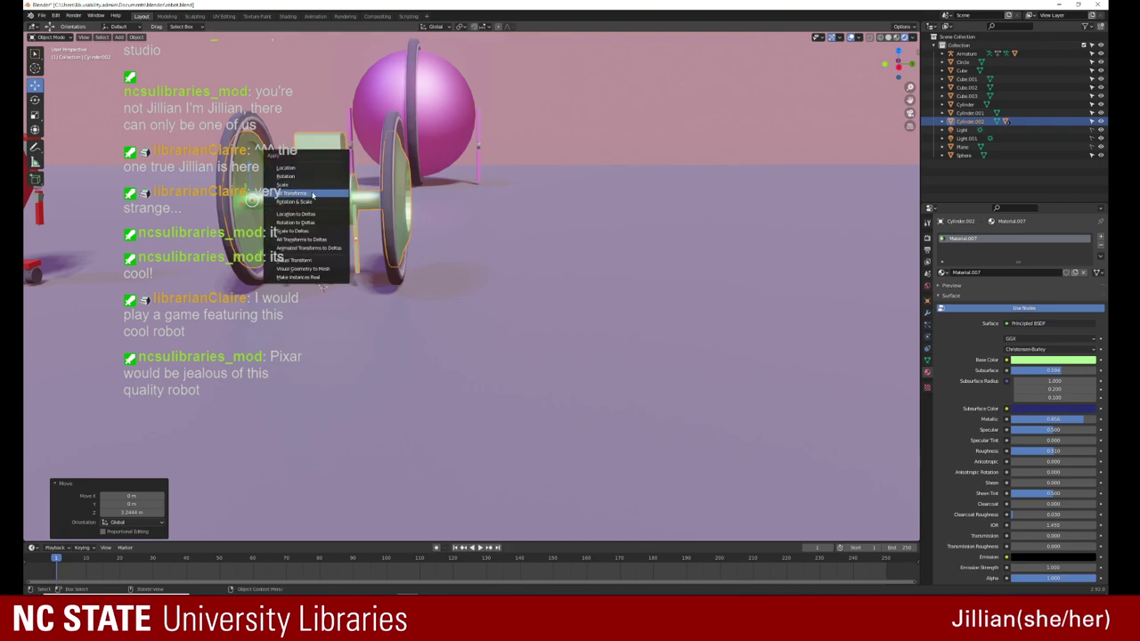
left_click(312, 194)
left_click(544, 122)
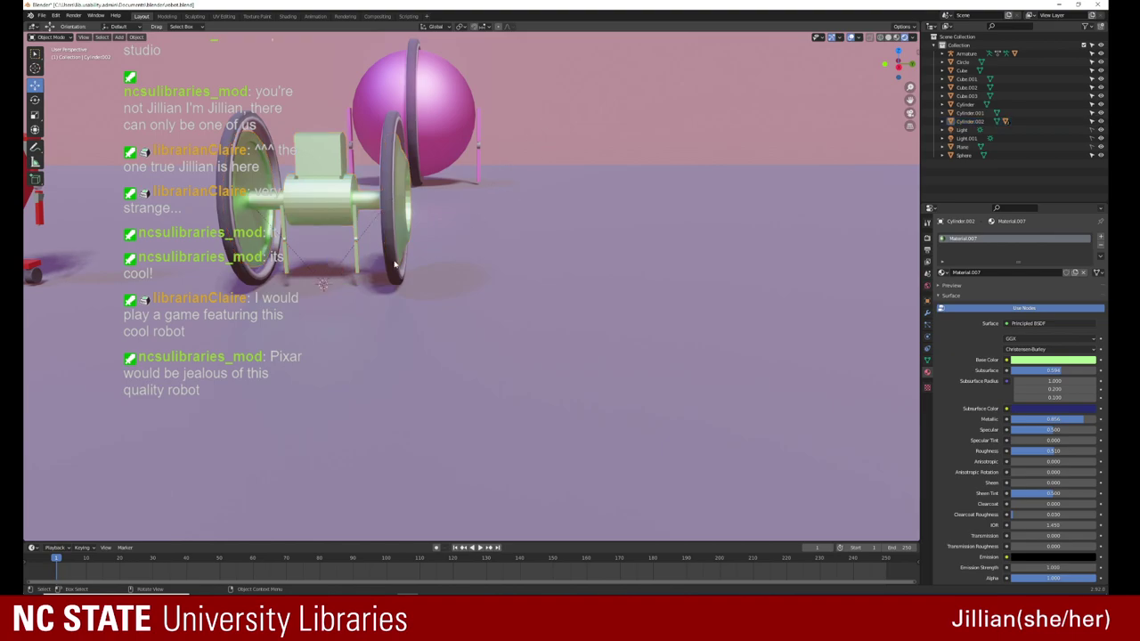
mouse_move(545, 122)
middle_mouse_down()
mouse_move(444, 270)
mouse_move(293, 203)
middle_mouse_up()
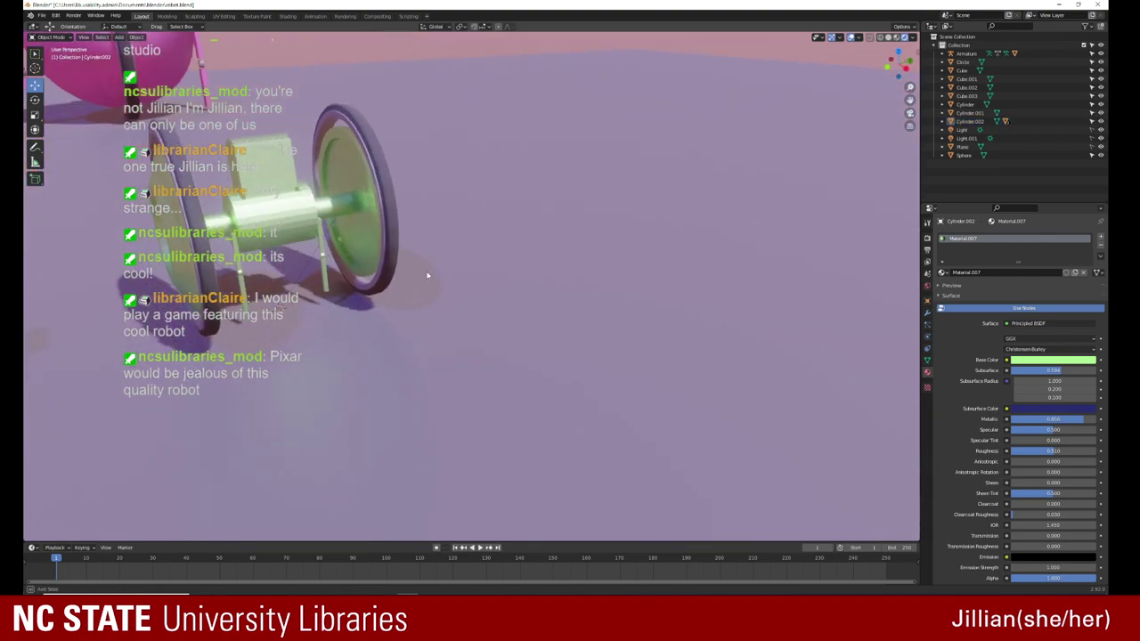
left_click(293, 204)
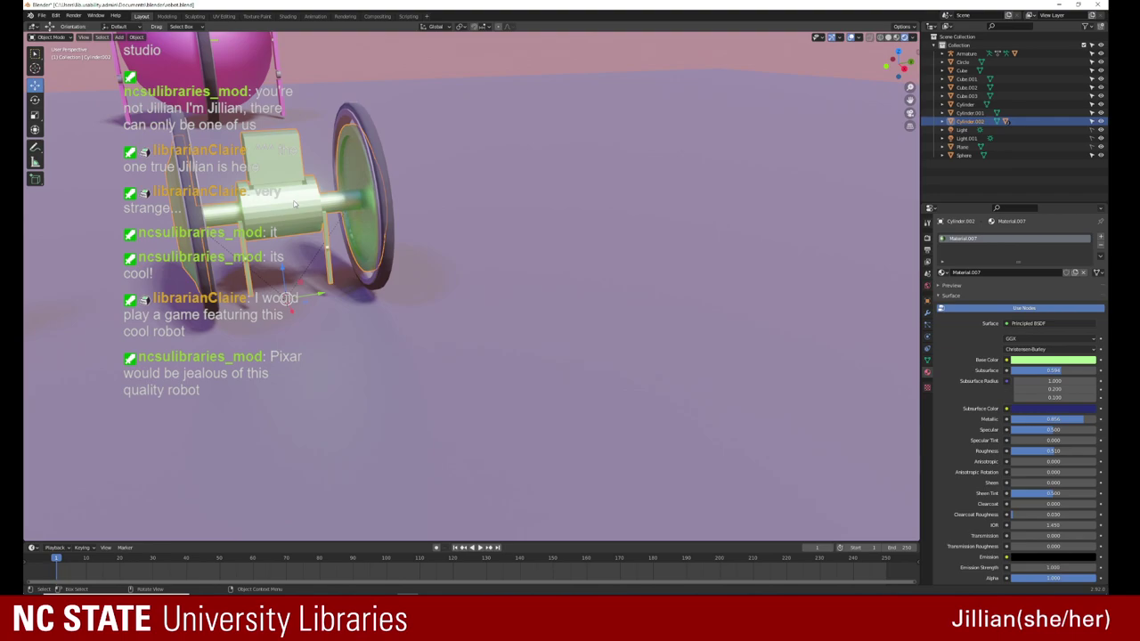
Step: Add an armature and move it up to Z 3.2178 and 0.17194 m along Y
key("shift+a")
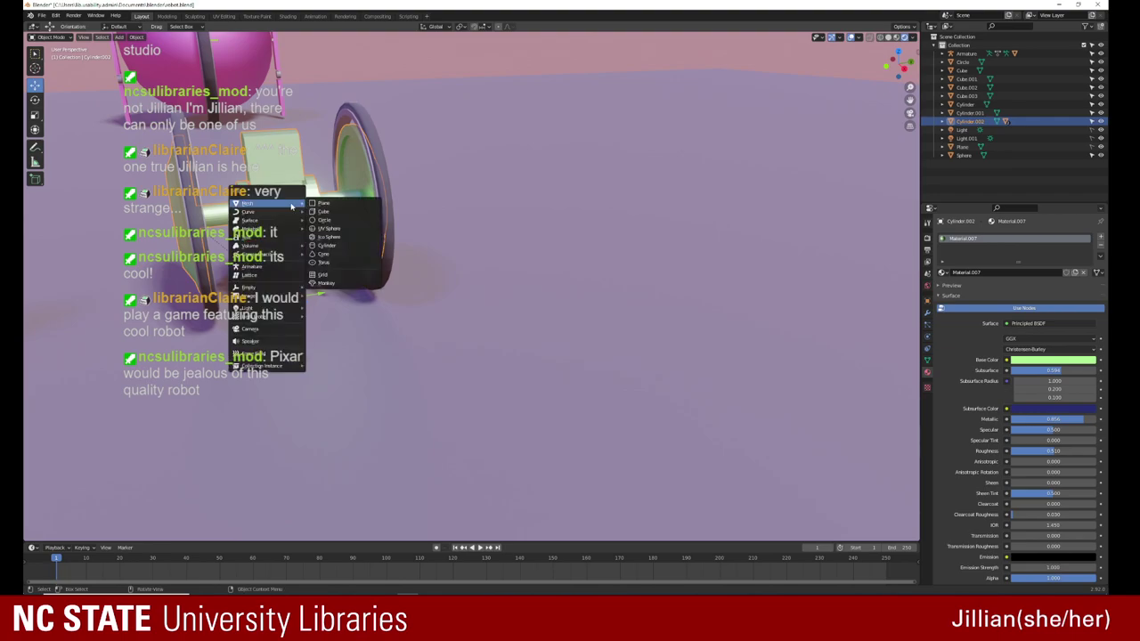
left_click(277, 269)
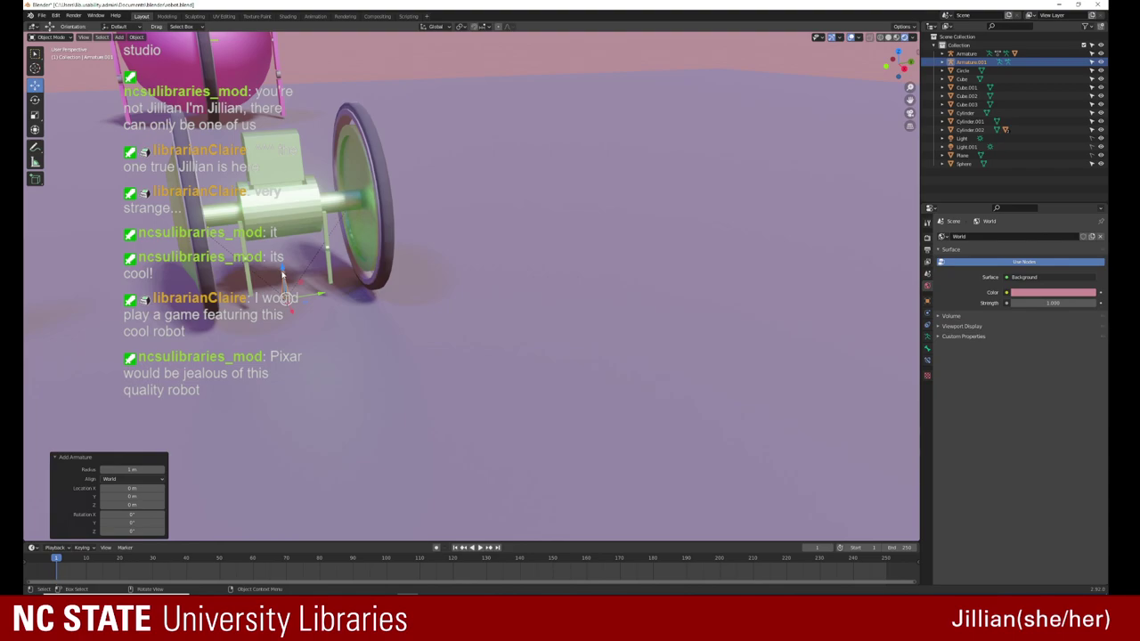
key("g")
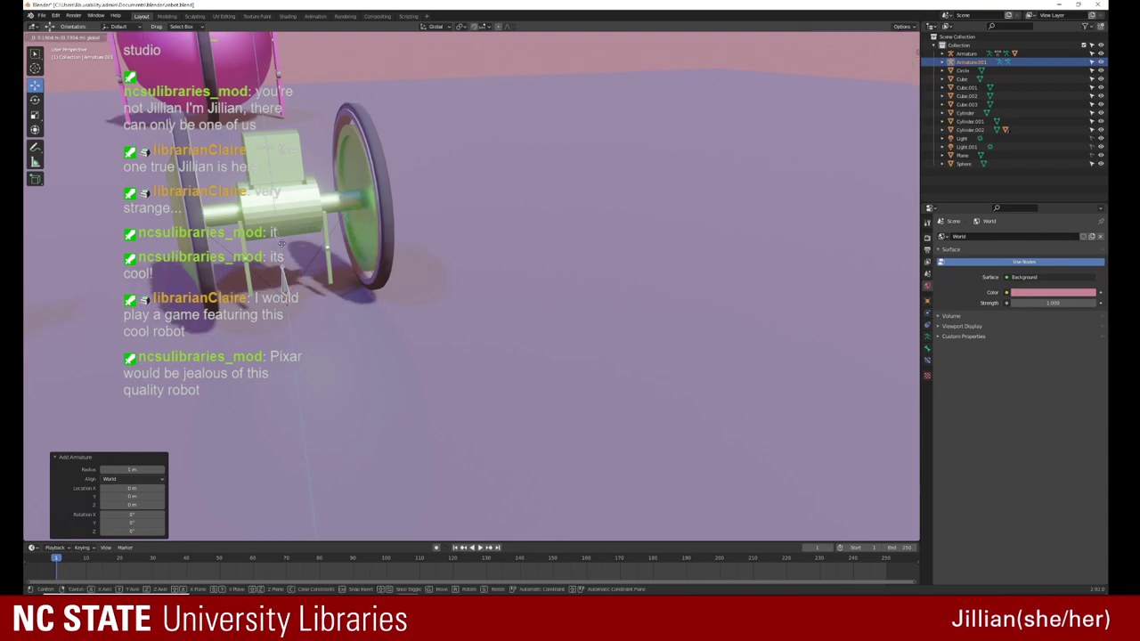
left_click(279, 174)
middle_click_drag(278, 174, 322, 209)
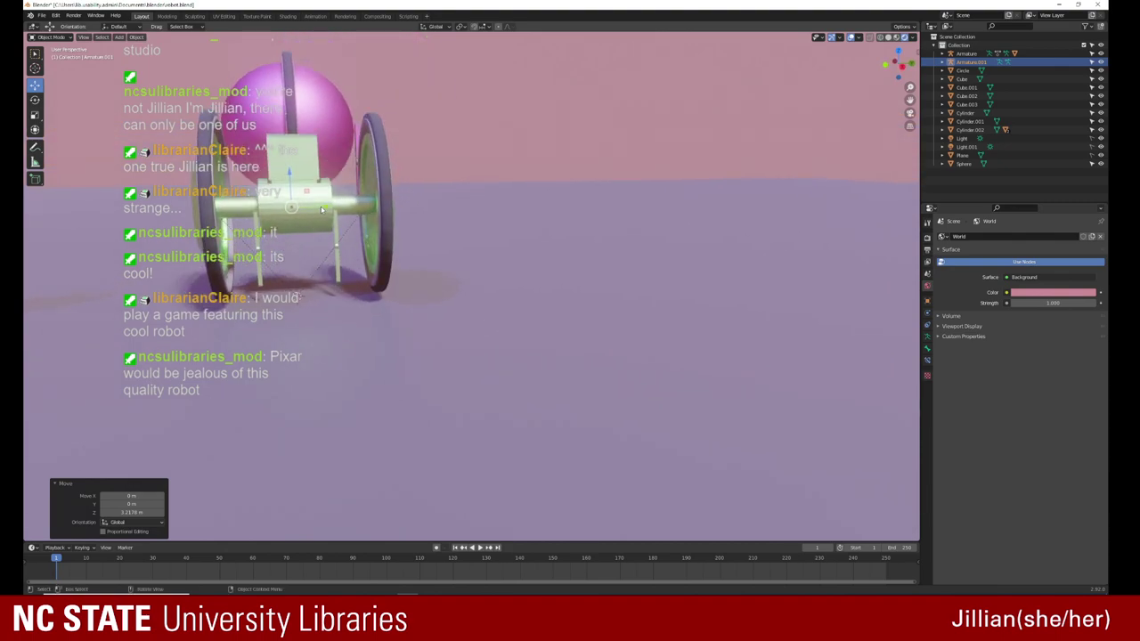
key("g")
key("x")
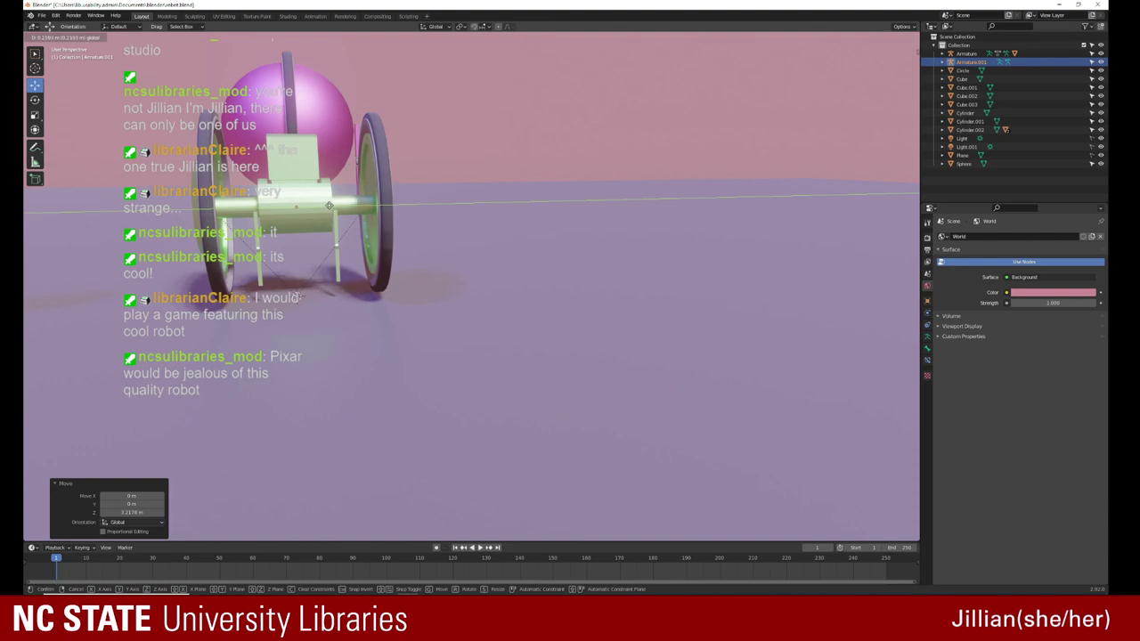
left_click(329, 205)
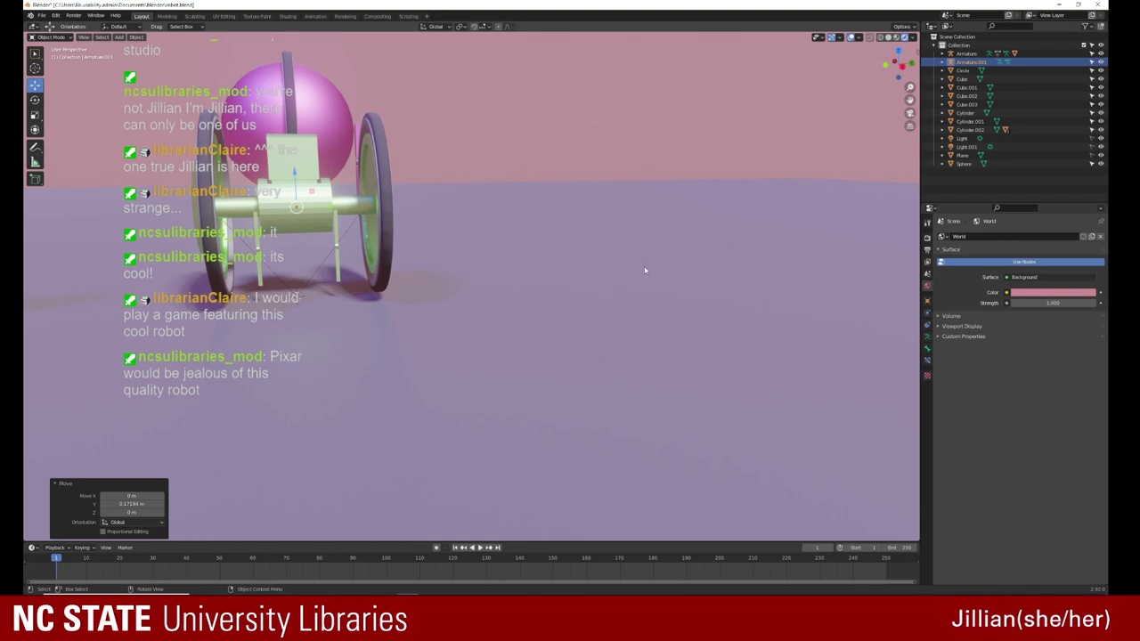
Step: Turn on the armature's In Front display and frame the view on it, keeping it selected
left_click(928, 345)
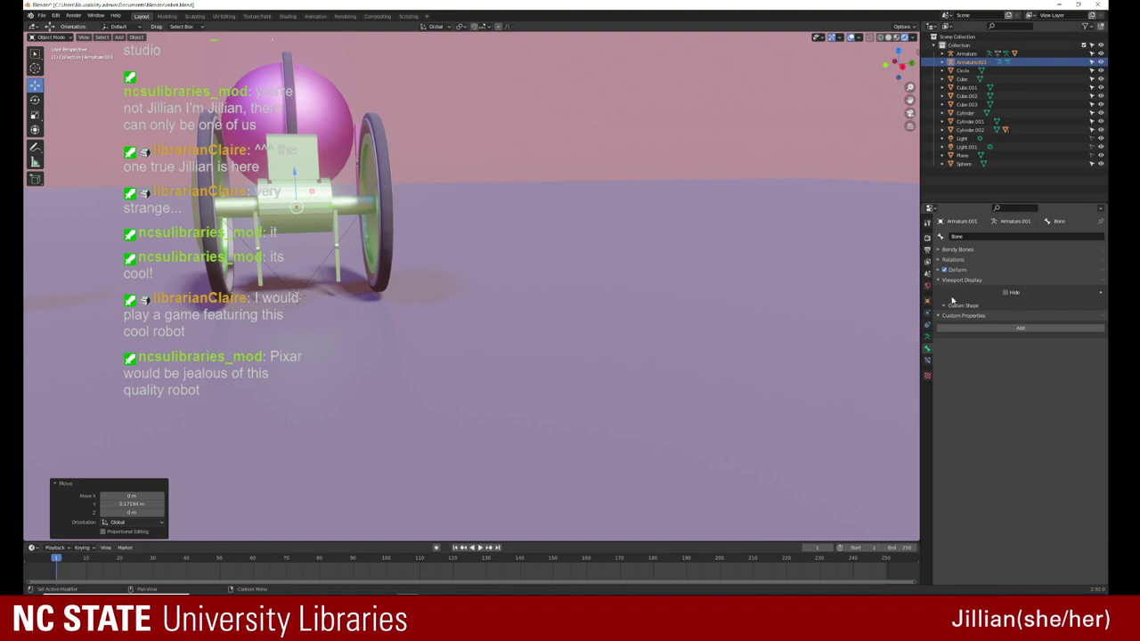
left_click(927, 335)
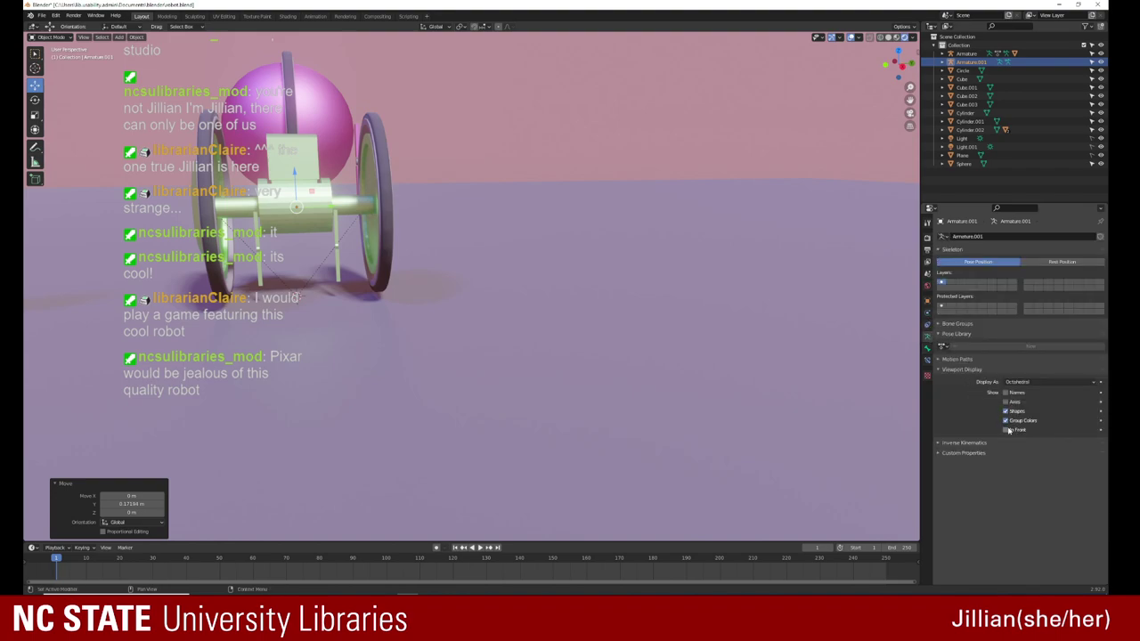
left_click(1006, 430)
middle_click_drag(298, 296, 268, 193)
key("KP_Decimal")
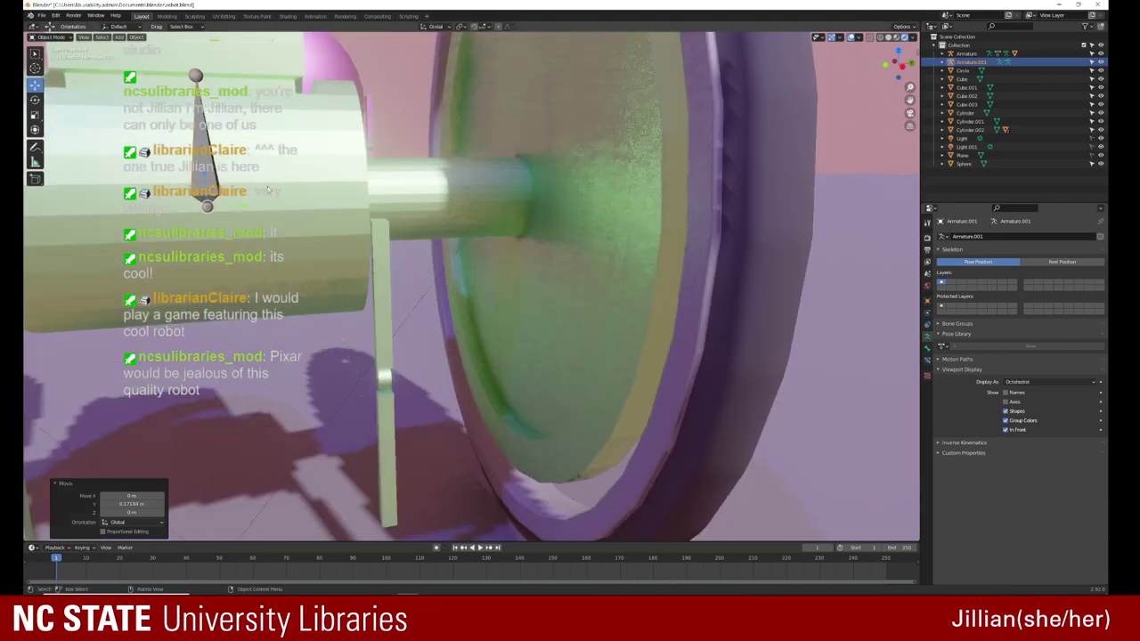
scroll(276, 194, "down", 3)
scroll(281, 195, "down", 2)
middle_click_drag(281, 194, 283, 208)
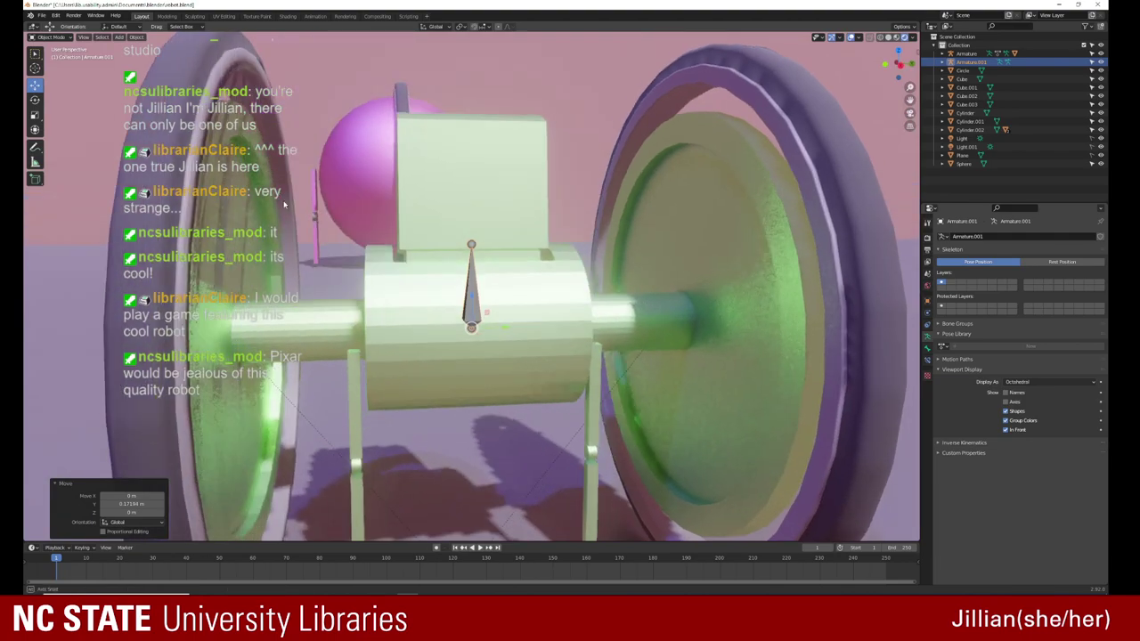
left_click(473, 246)
left_click(471, 252)
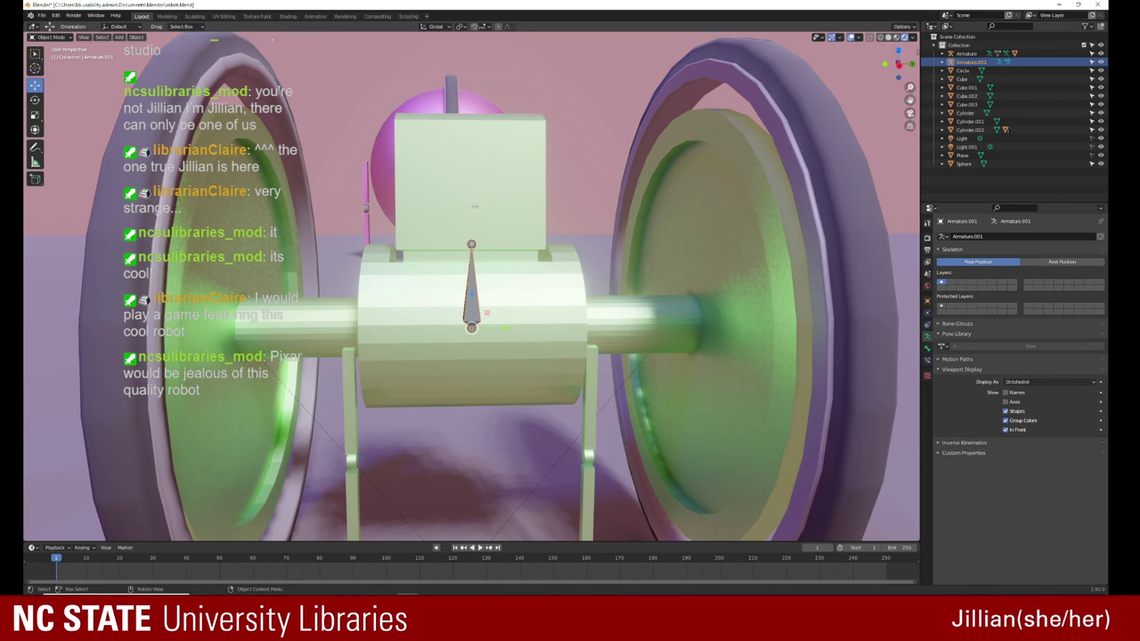
Step: In Edit Mode, extrude a second bone up into the top block and show its bone properties
key("Tab")
key("e")
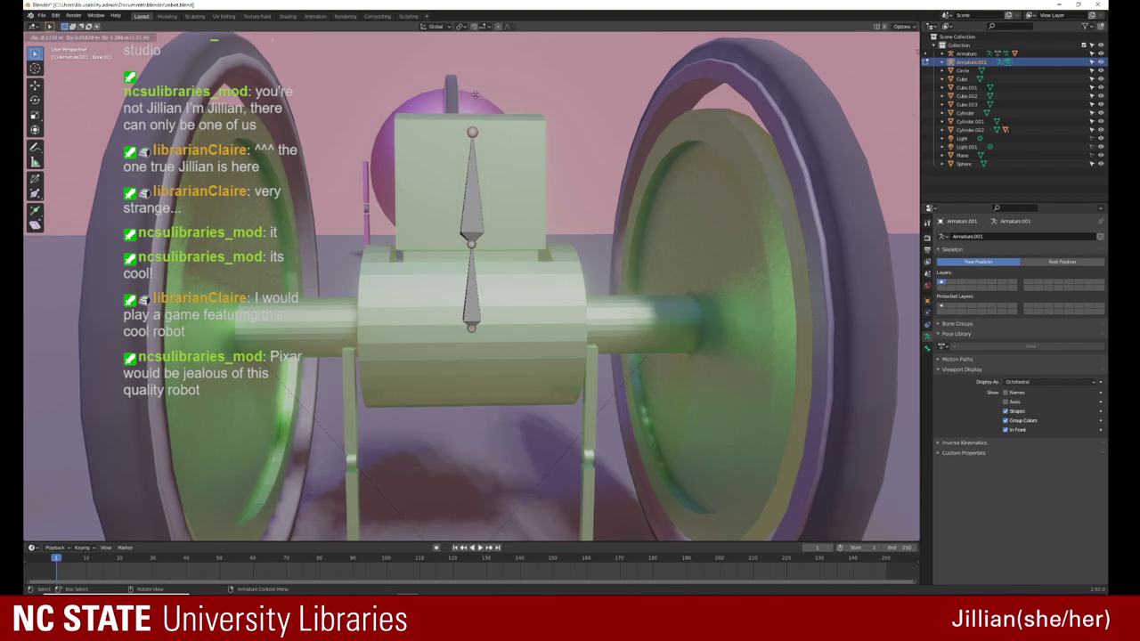
left_click(475, 86)
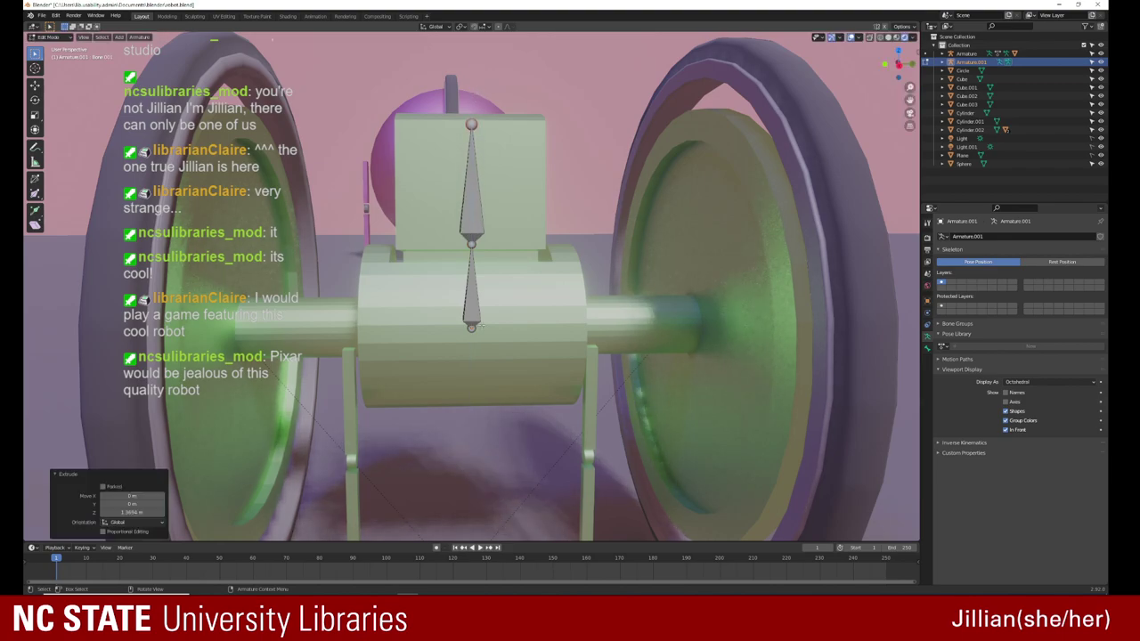
left_click(473, 328)
key("z")
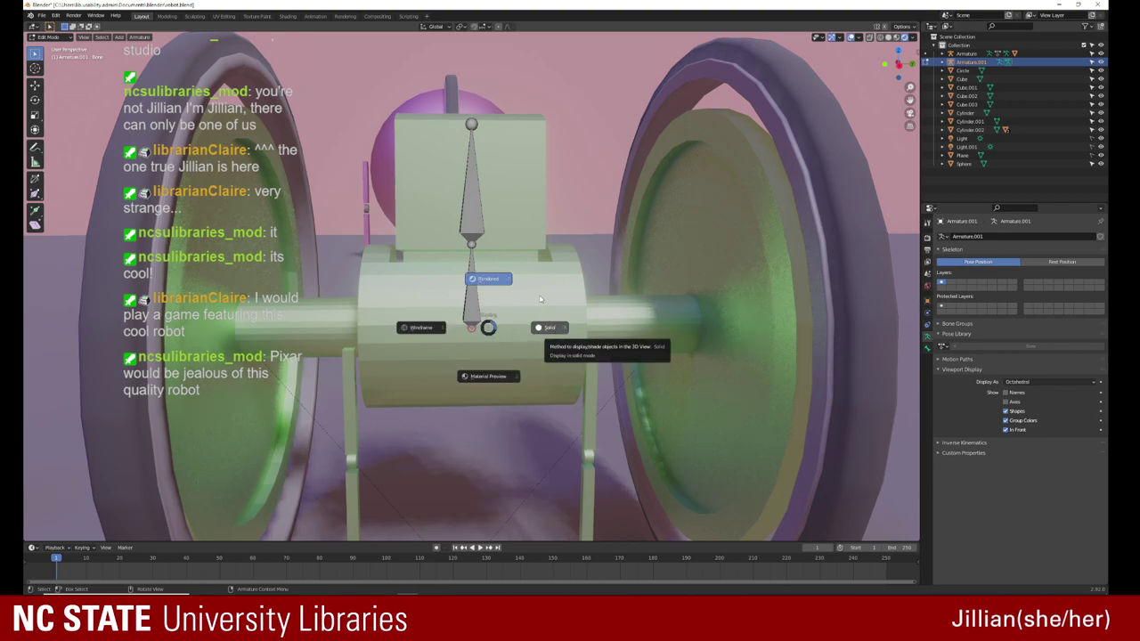
key("Escape")
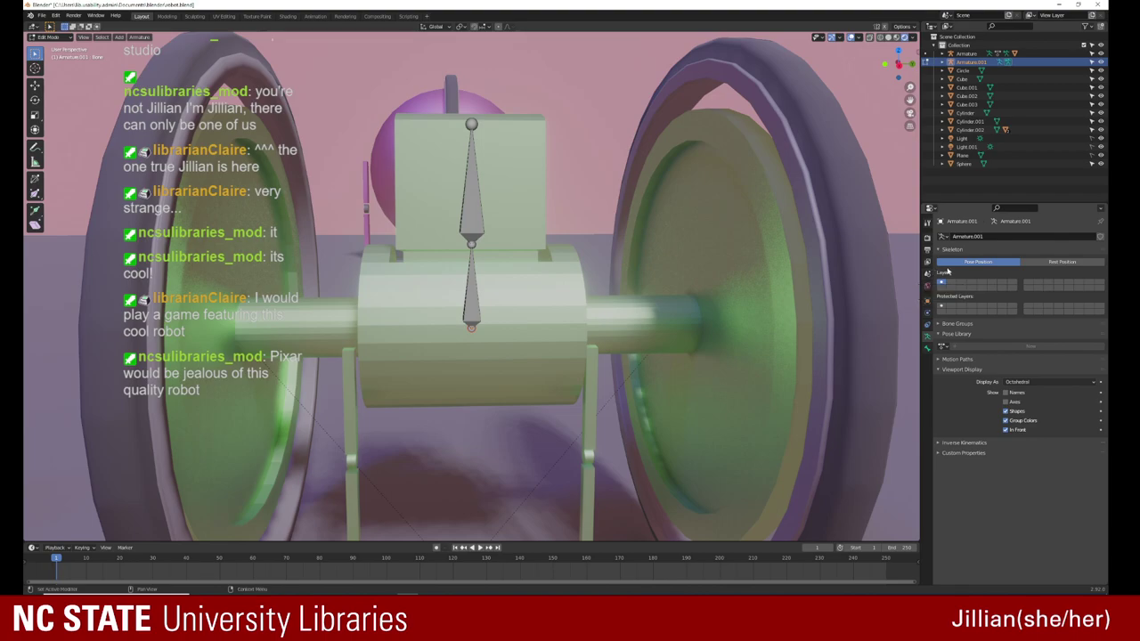
left_click(927, 342)
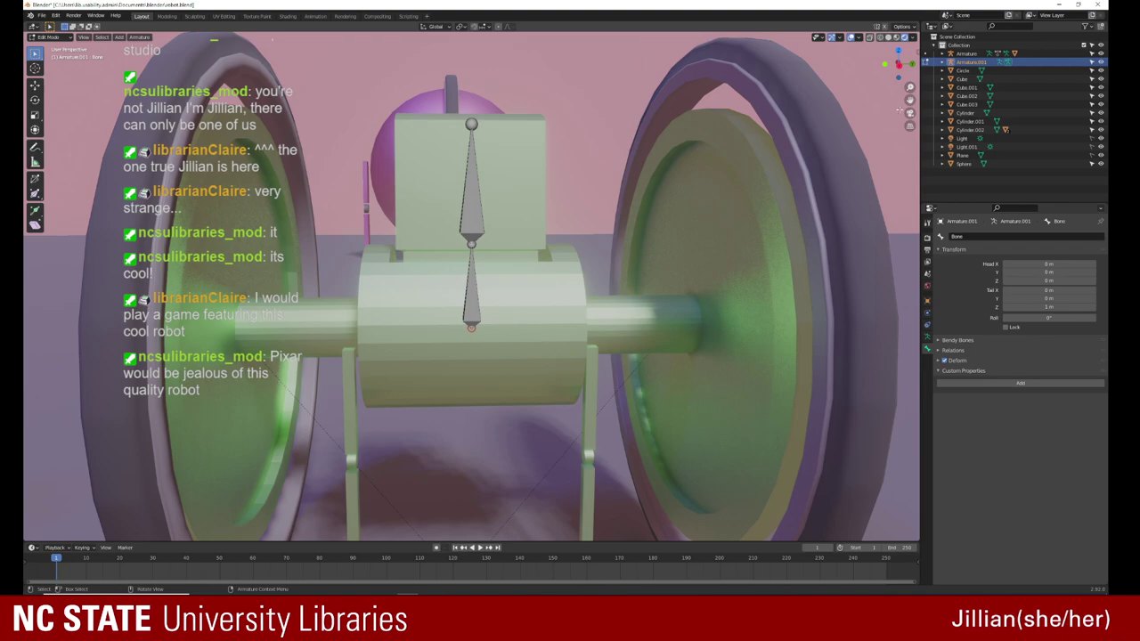
Step: In right ortho view, extrude two bones along Y out to the right wheel
key("KP_3")
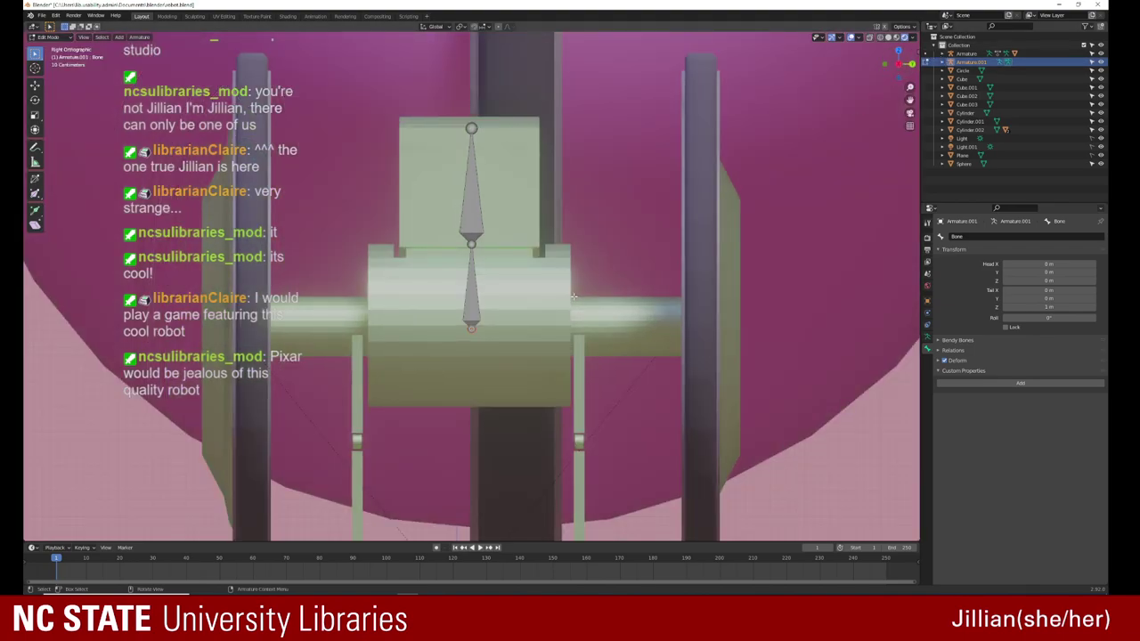
scroll(574, 296, "down", 2)
key("e")
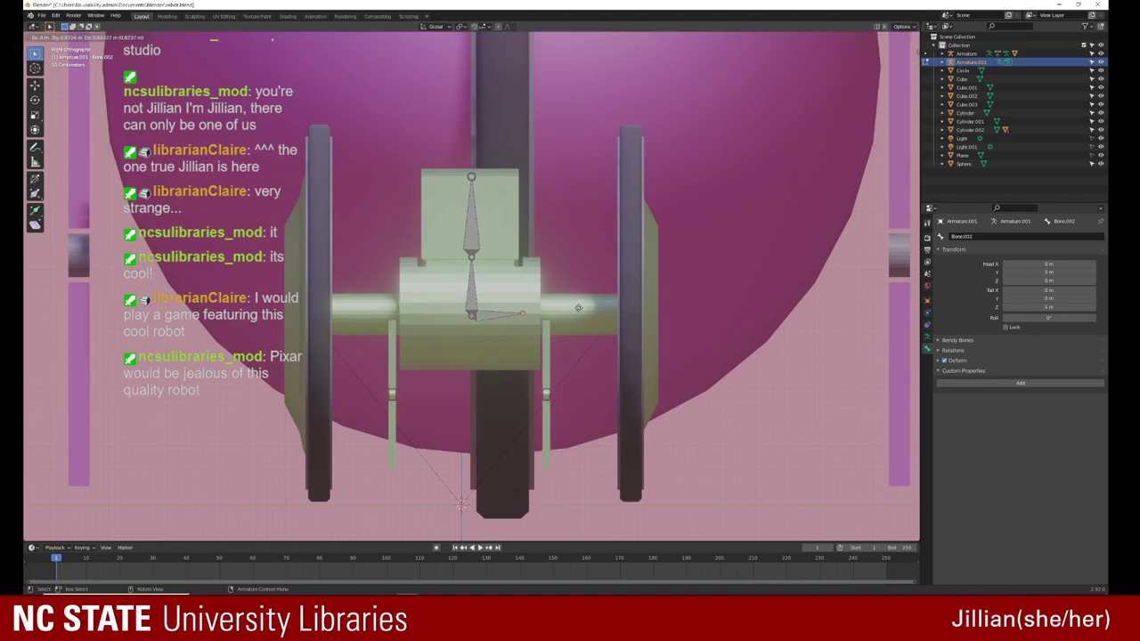
key("x")
key("y")
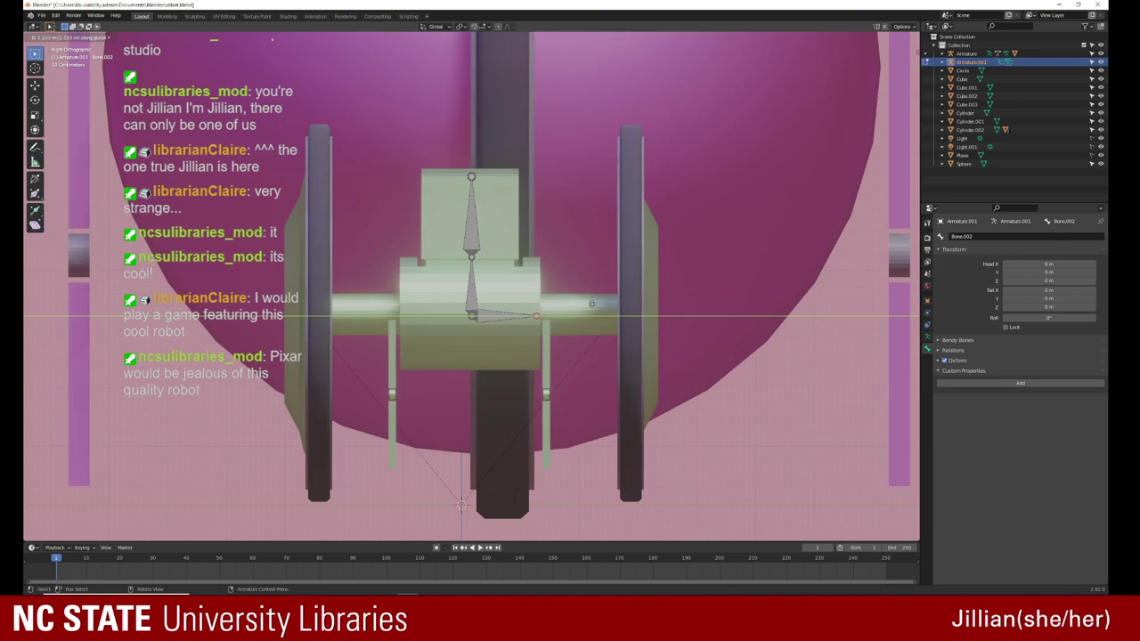
left_click(592, 305)
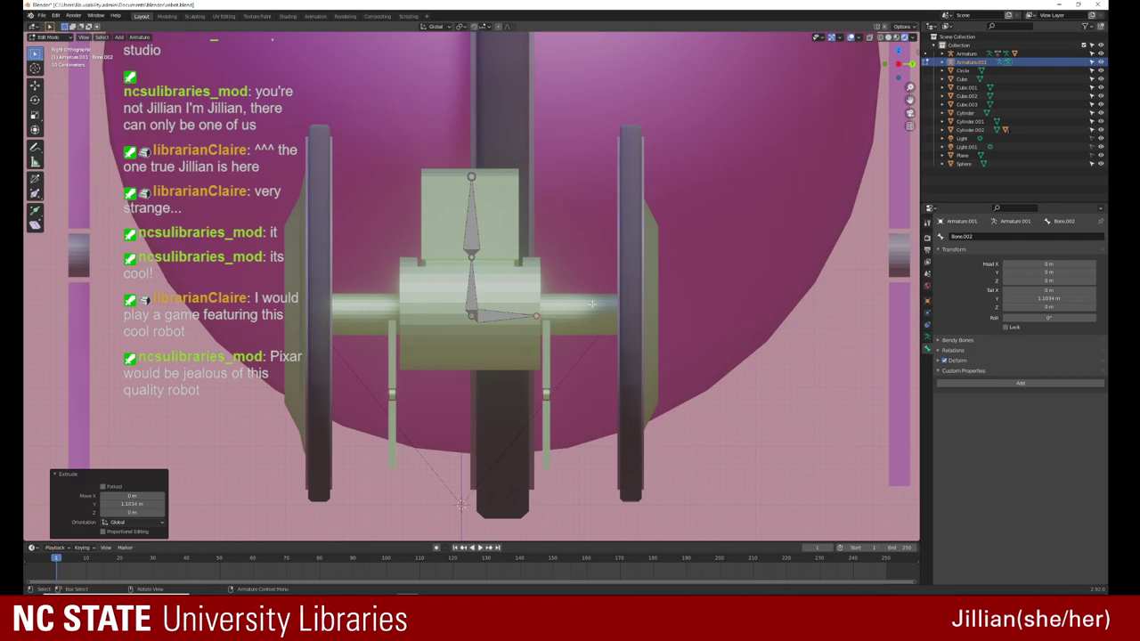
key("e")
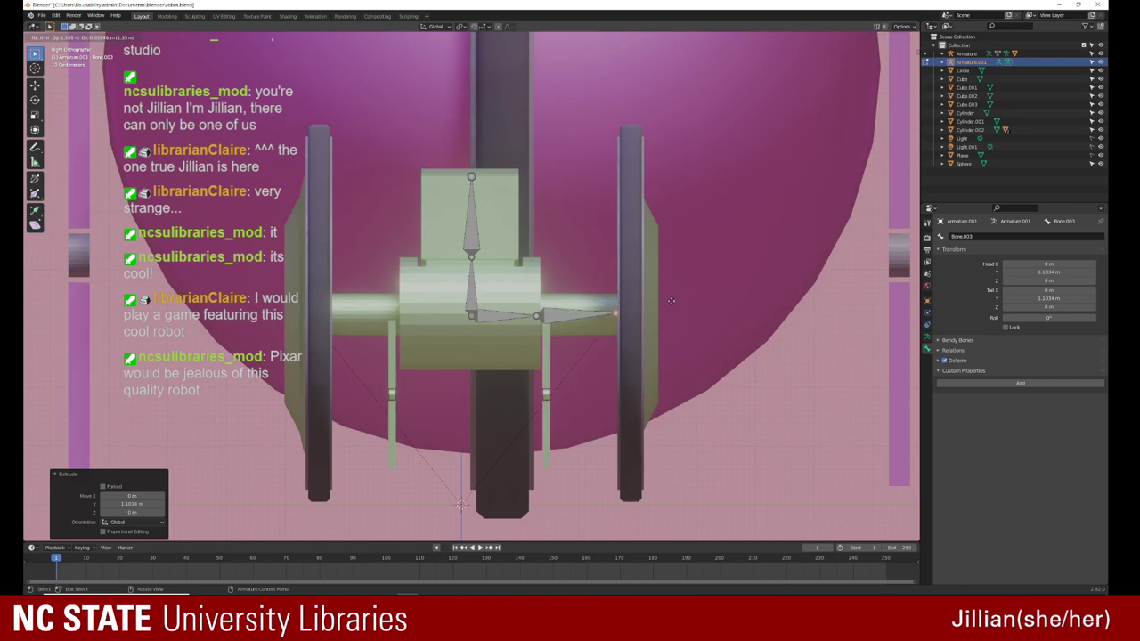
key("x")
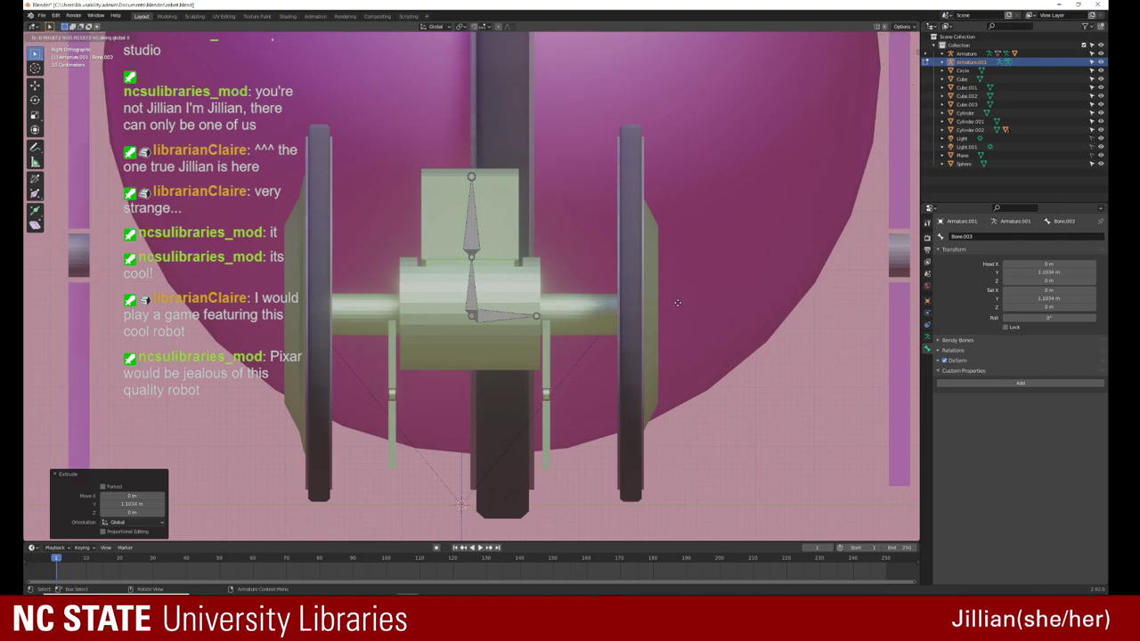
key("y")
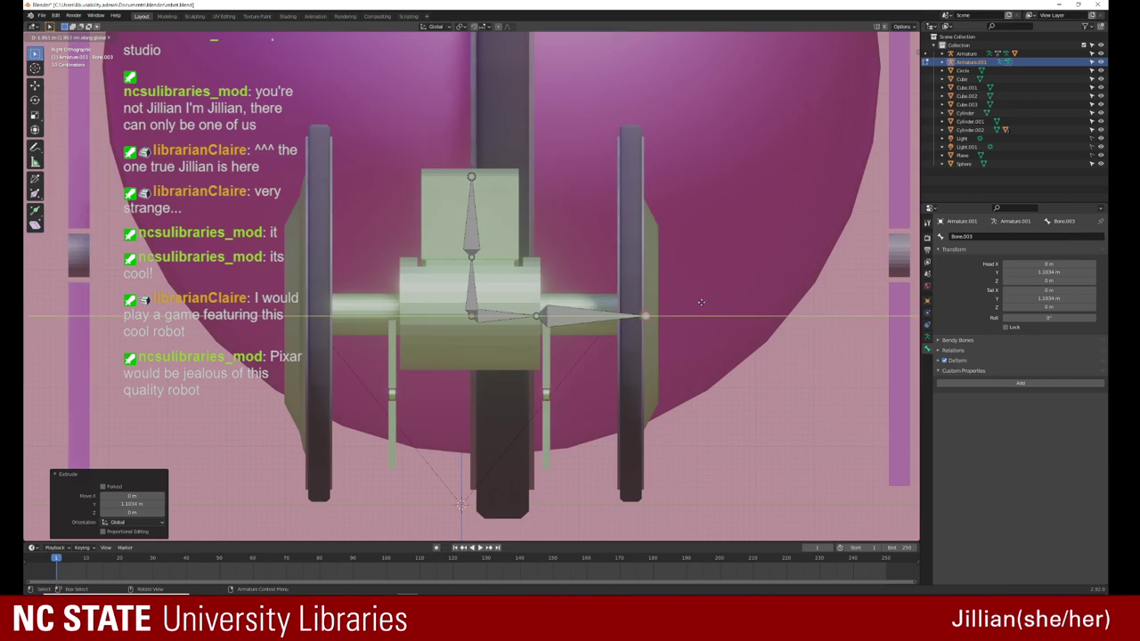
left_click(697, 303)
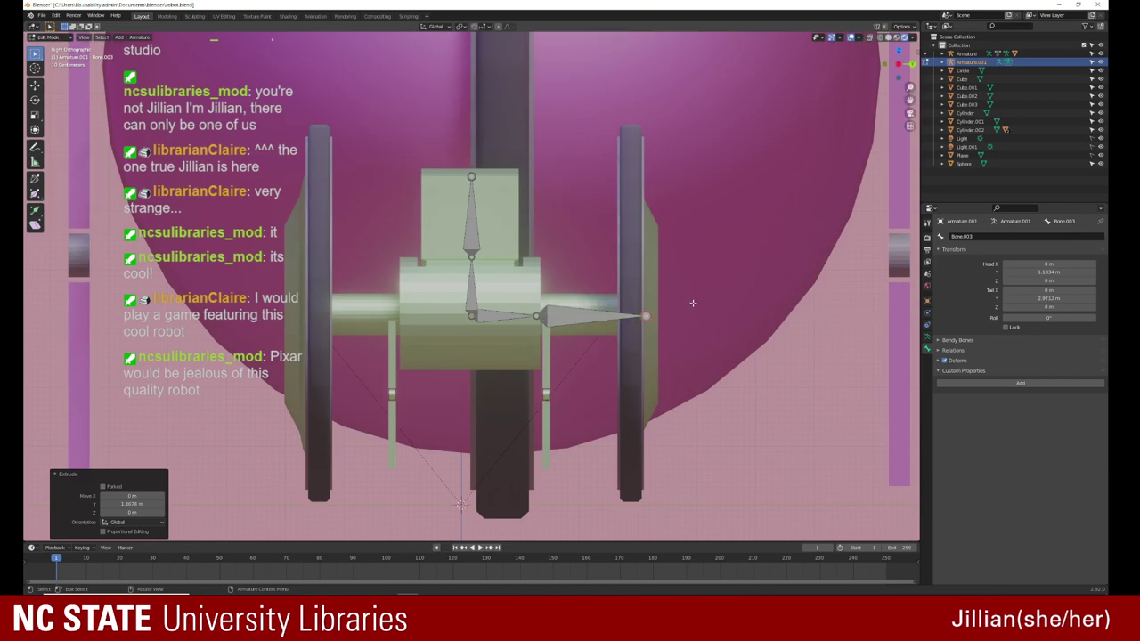
Step: Extrude two bones along Y from the axle's centre joint out to the left wheel
left_click(471, 315)
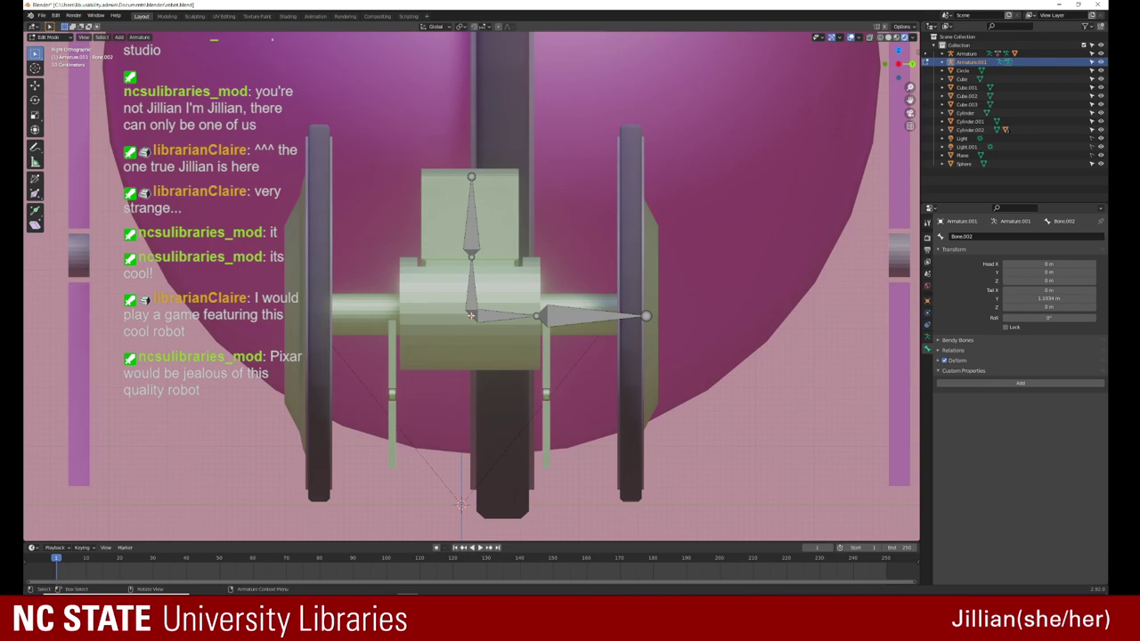
key("e")
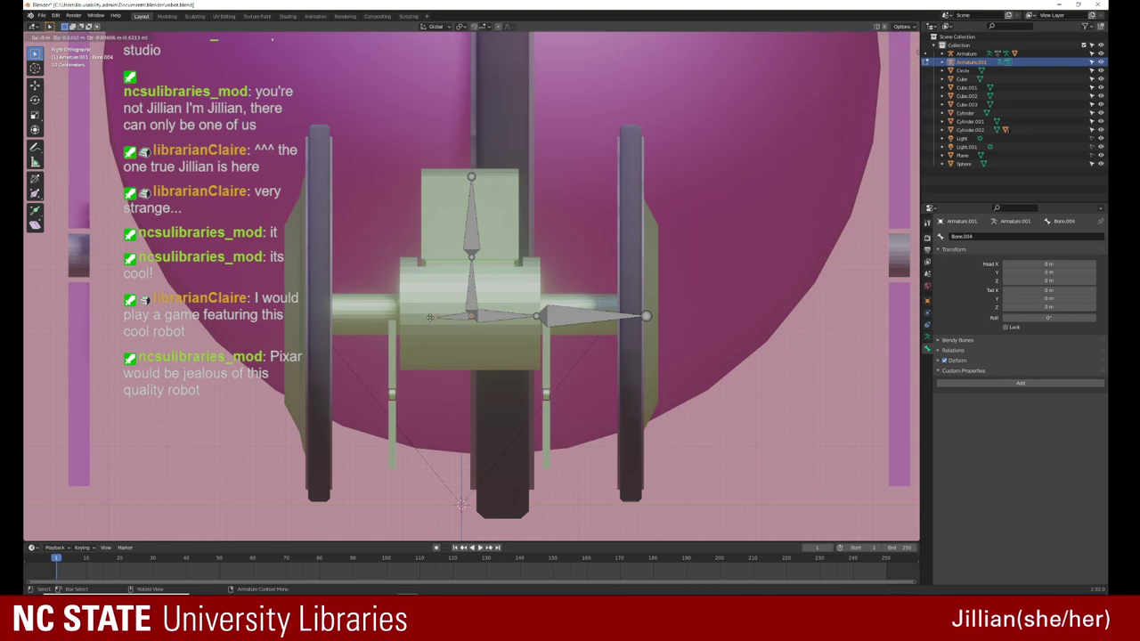
key("y")
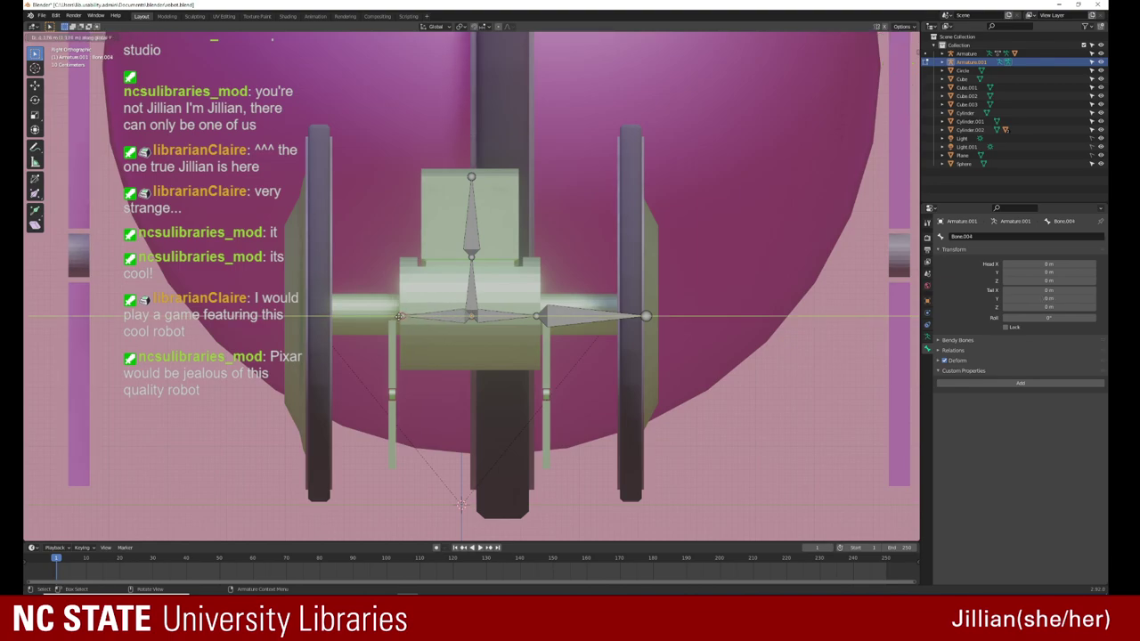
left_click(400, 316)
left_click(392, 316)
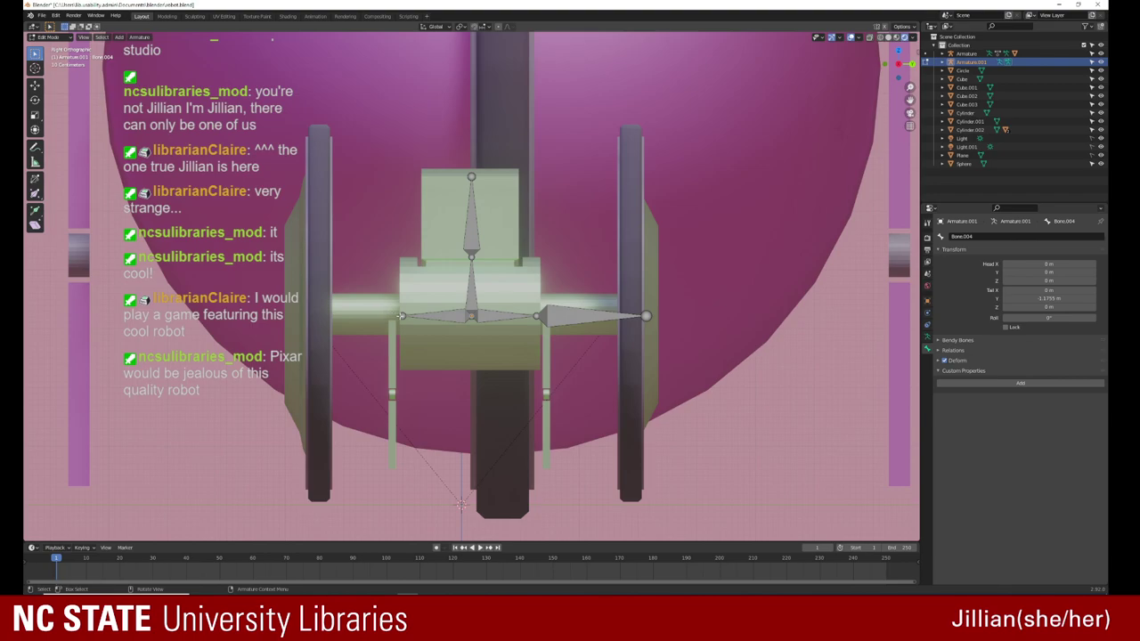
key("e")
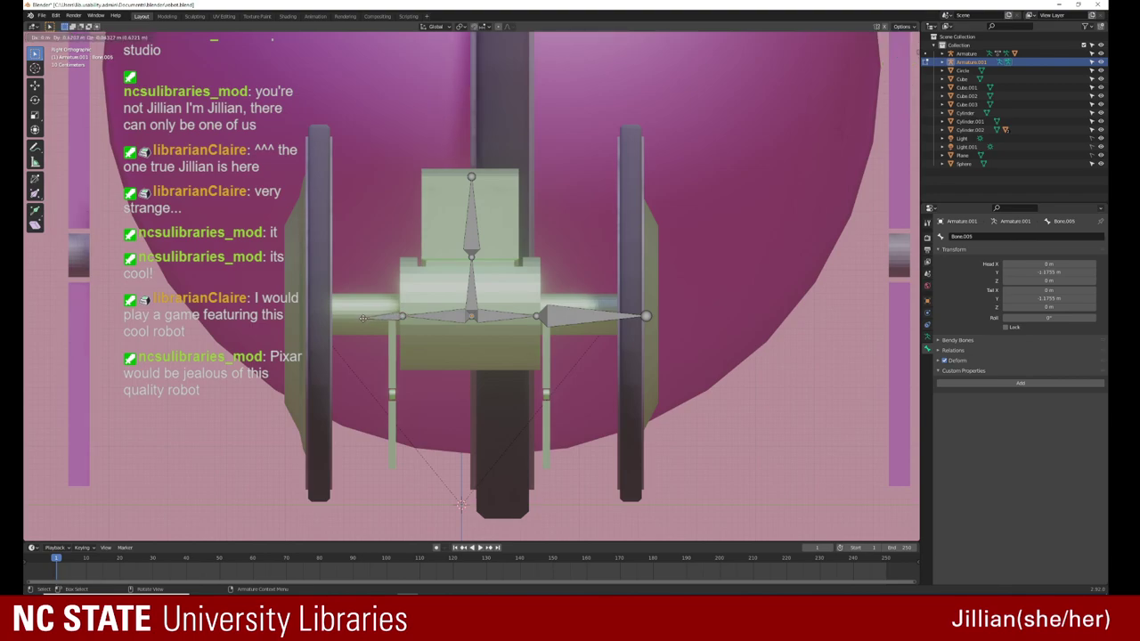
key("y")
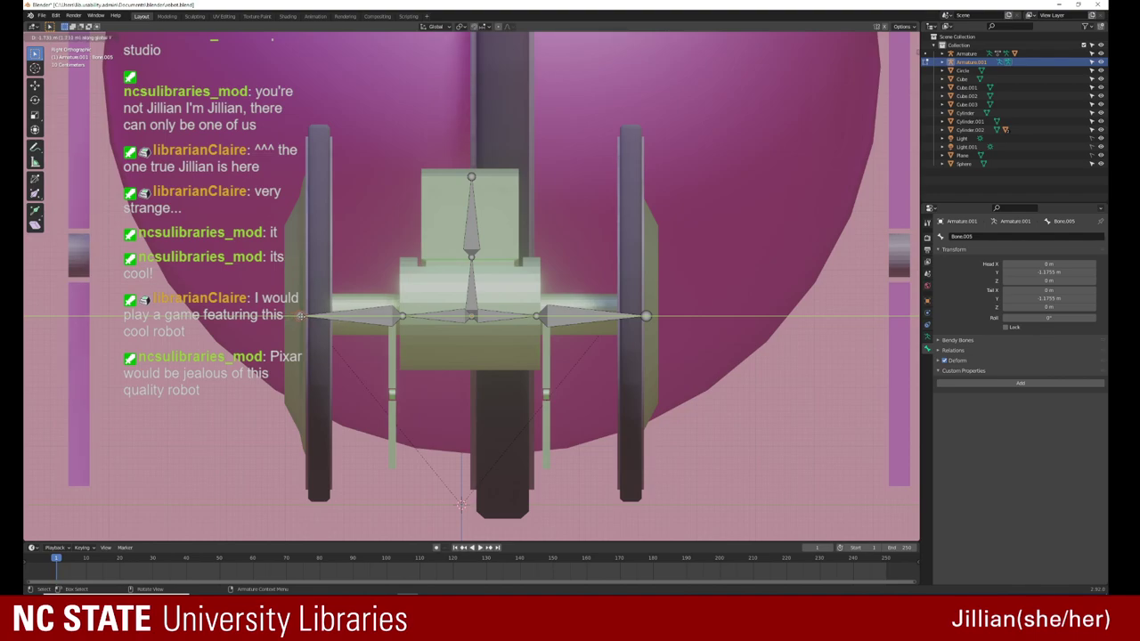
left_click(301, 315)
mouse_move(369, 329)
middle_mouse_down()
mouse_move(462, 353)
mouse_move(468, 332)
middle_mouse_up()
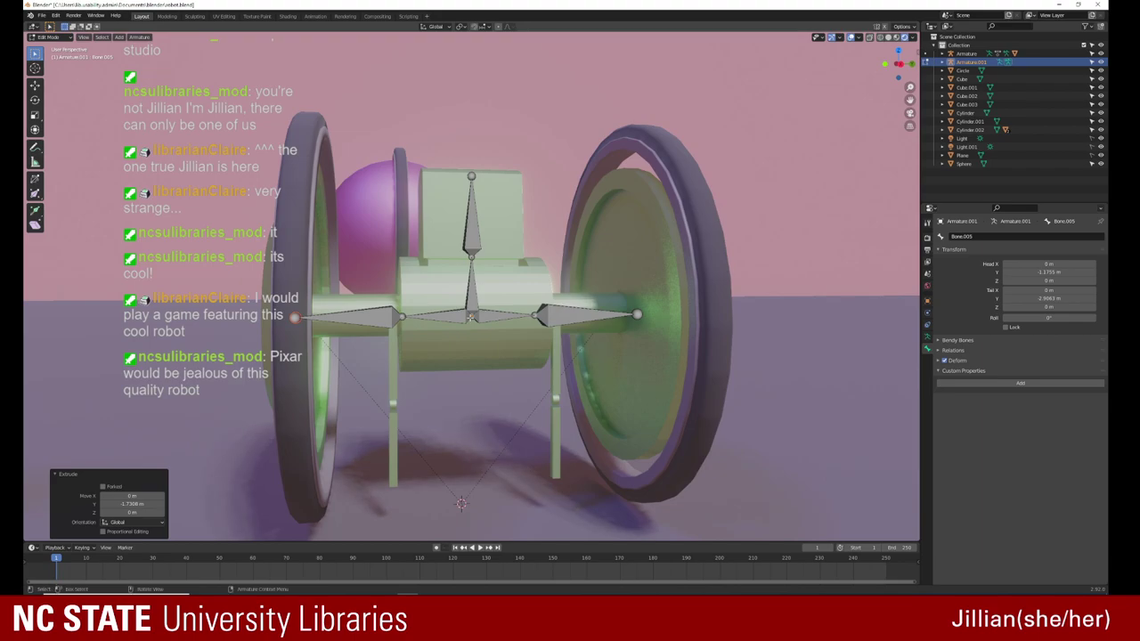
key("ctrl+z")
middle_click_drag(445, 343, 433, 349)
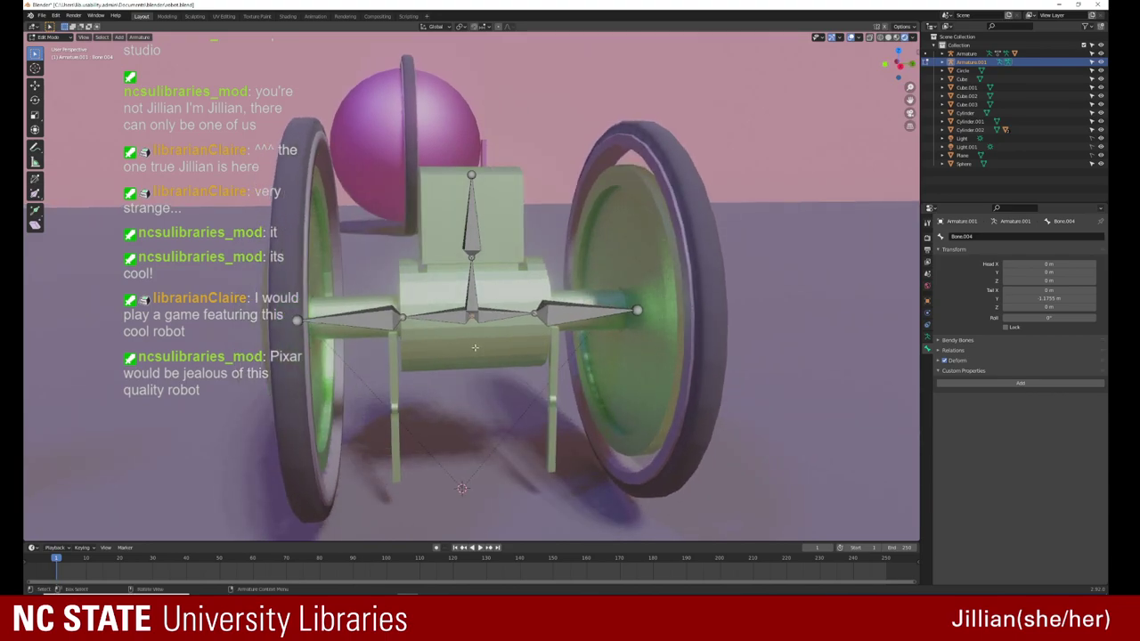
Step: Extrude a vertical bone down from the centre joint and move it over the left leg
key("e")
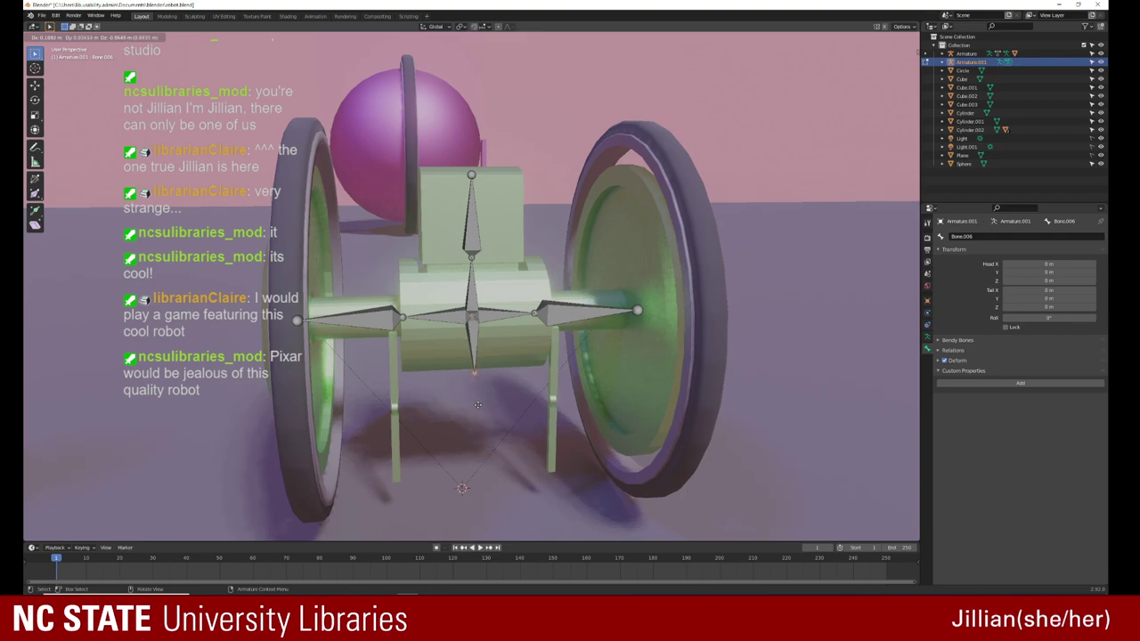
key("z")
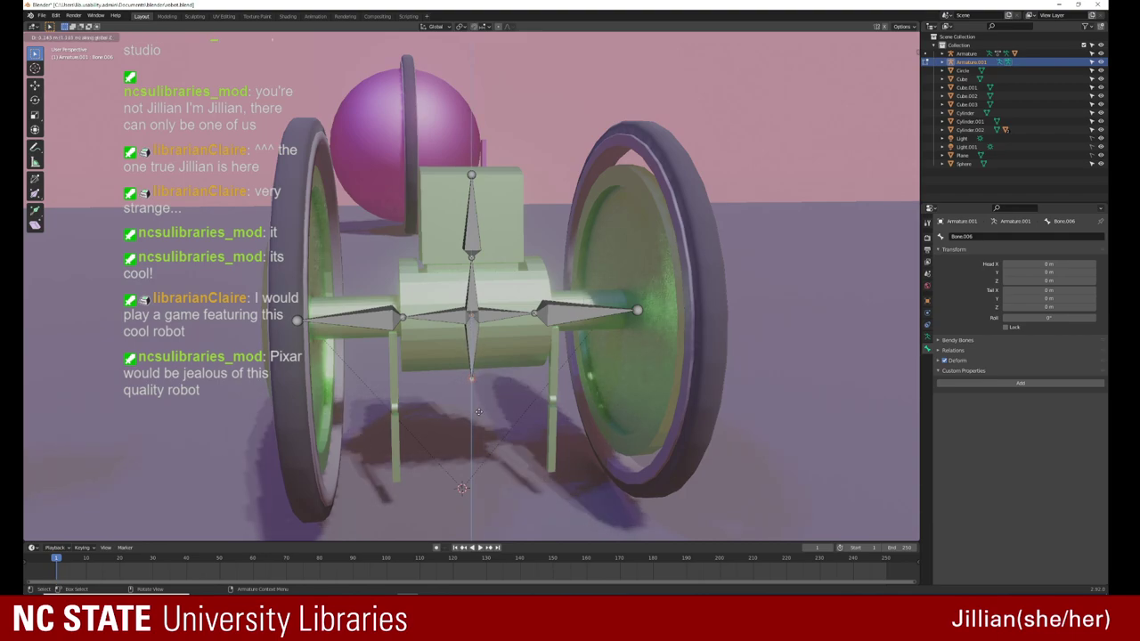
left_click(479, 413)
middle_click_drag(479, 413, 506, 405)
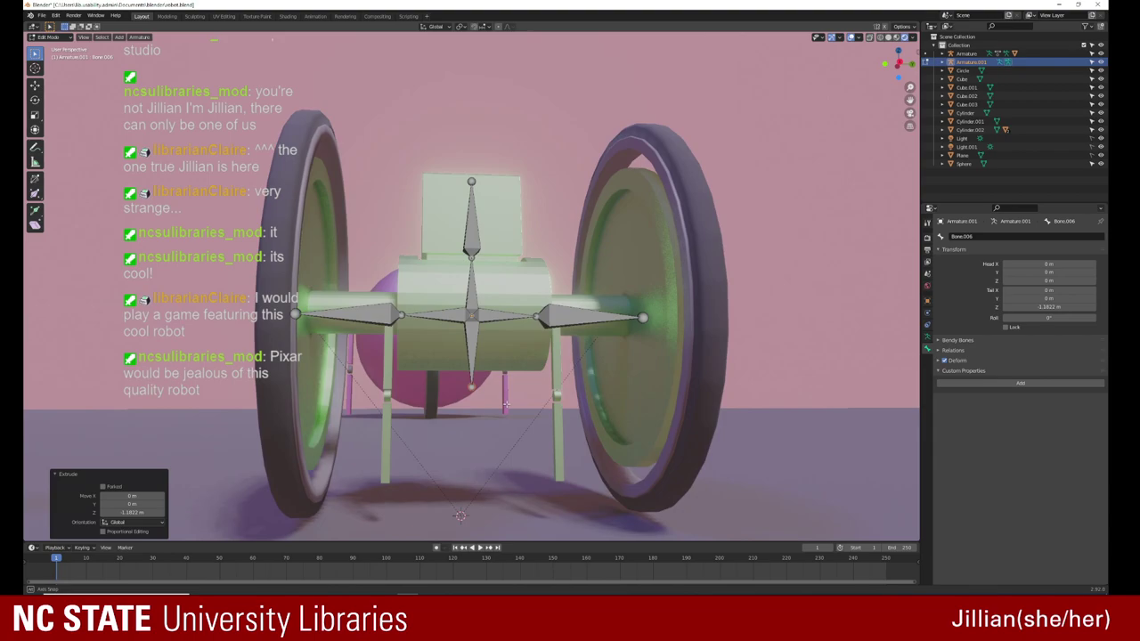
left_click(472, 343)
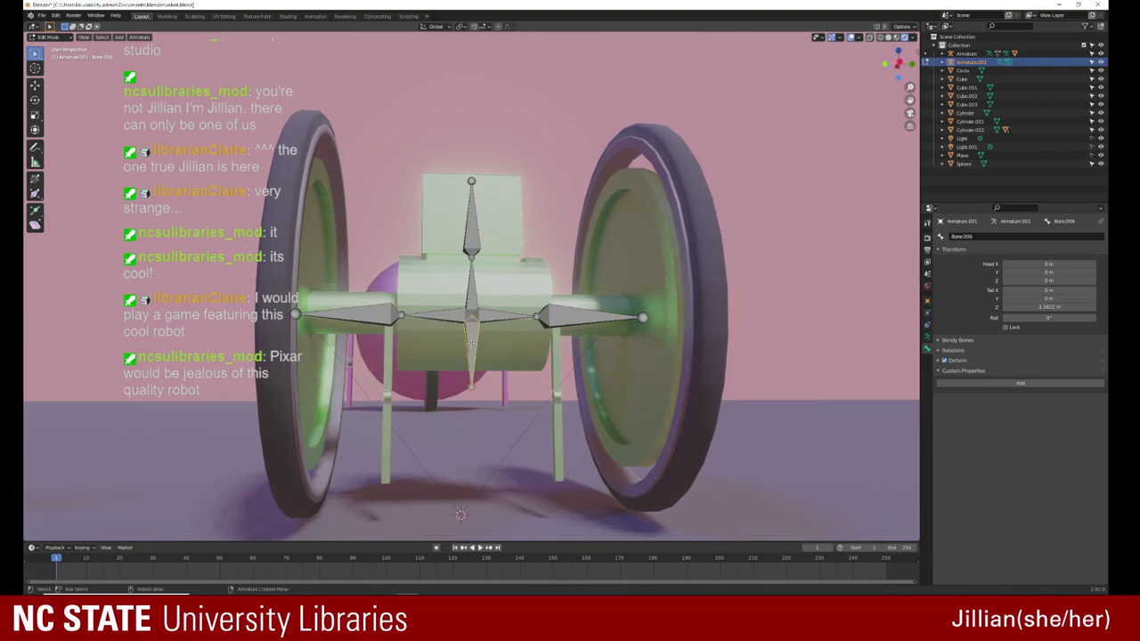
key("g")
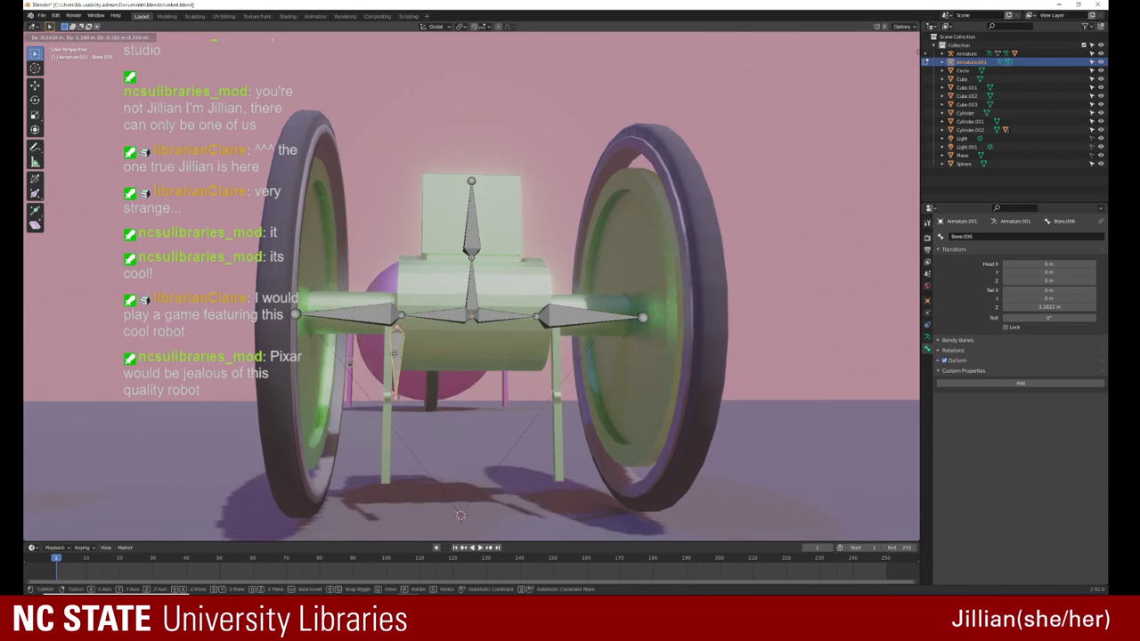
left_click(387, 356)
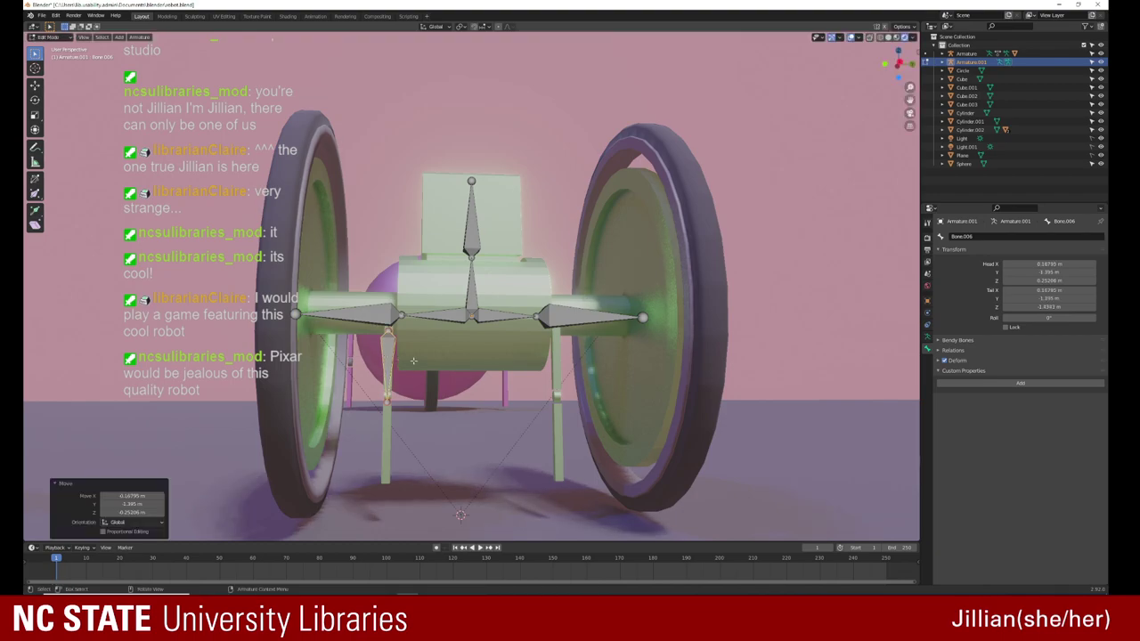
middle_click_drag(387, 356, 432, 367)
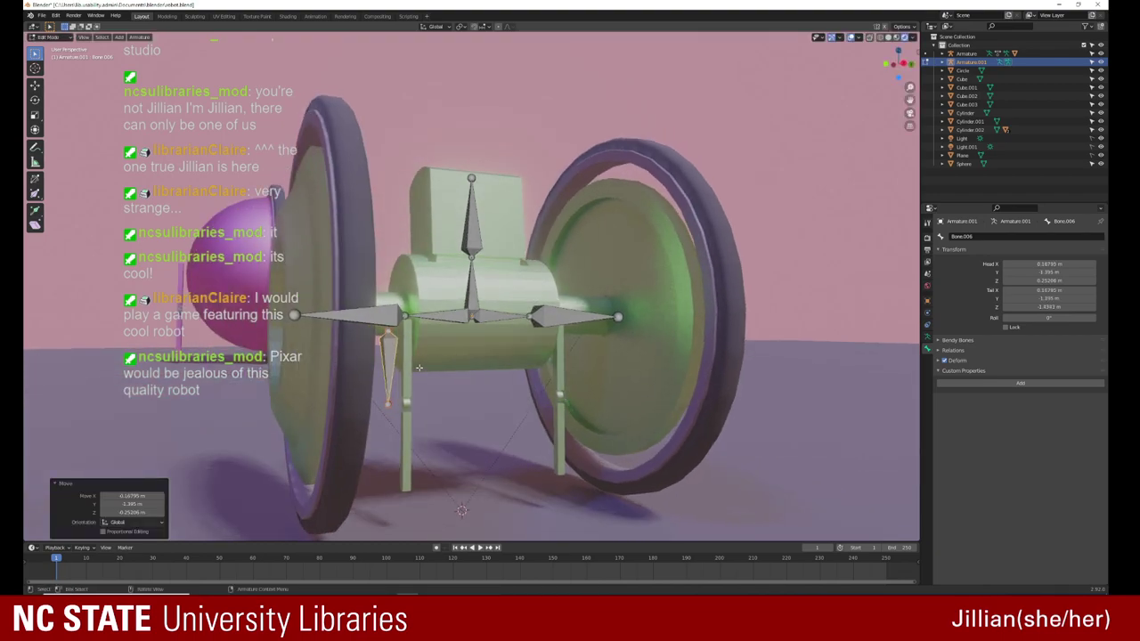
key("g")
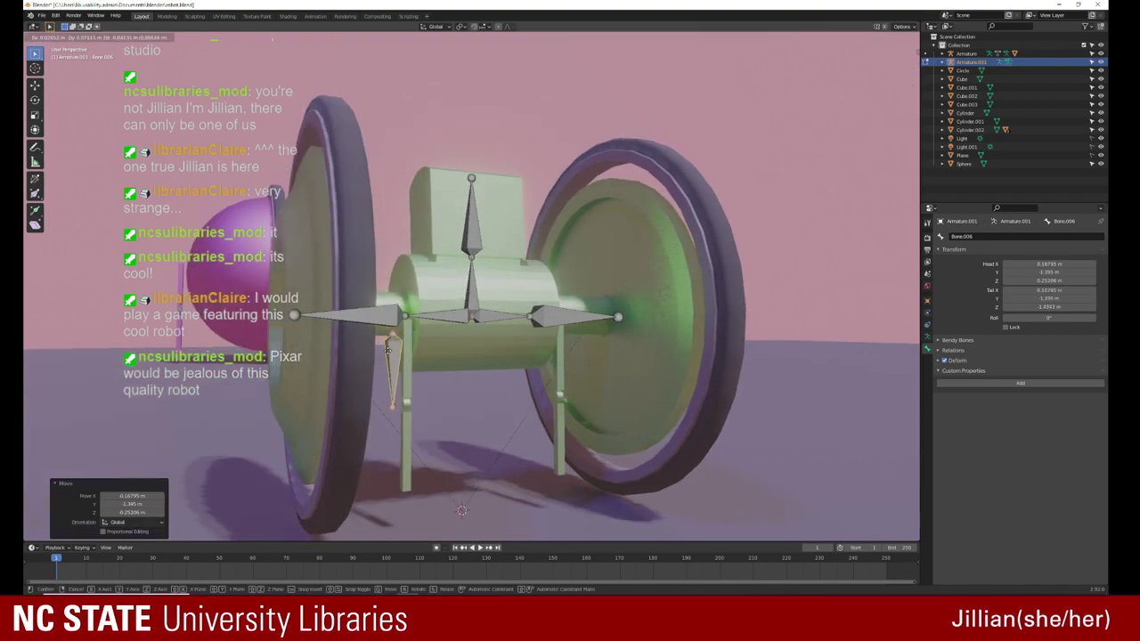
key("x")
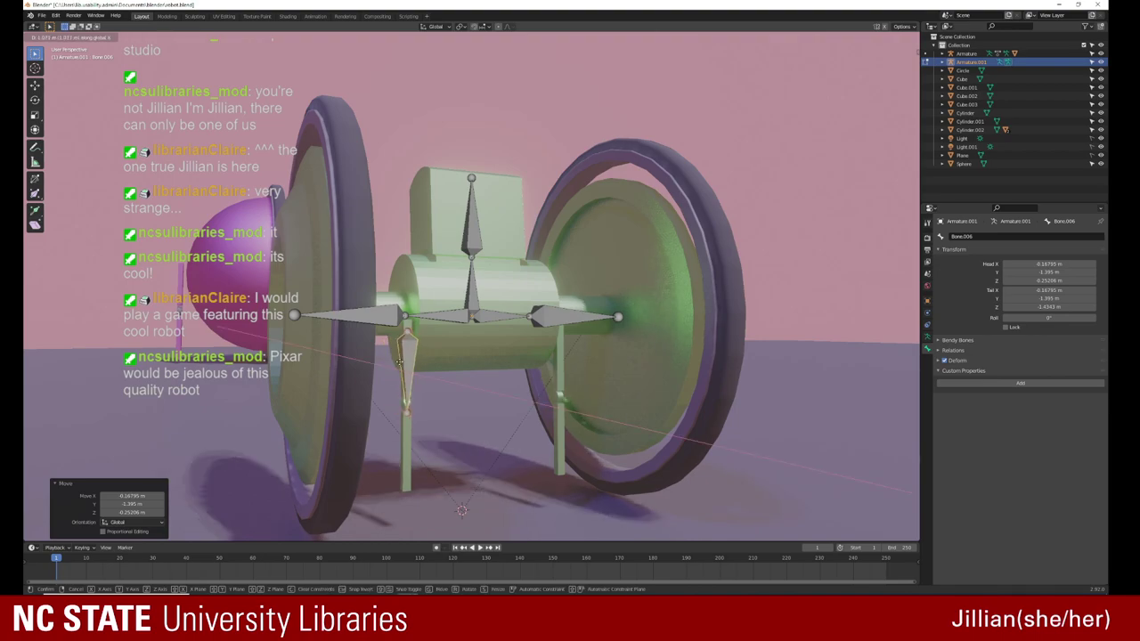
left_click(400, 362)
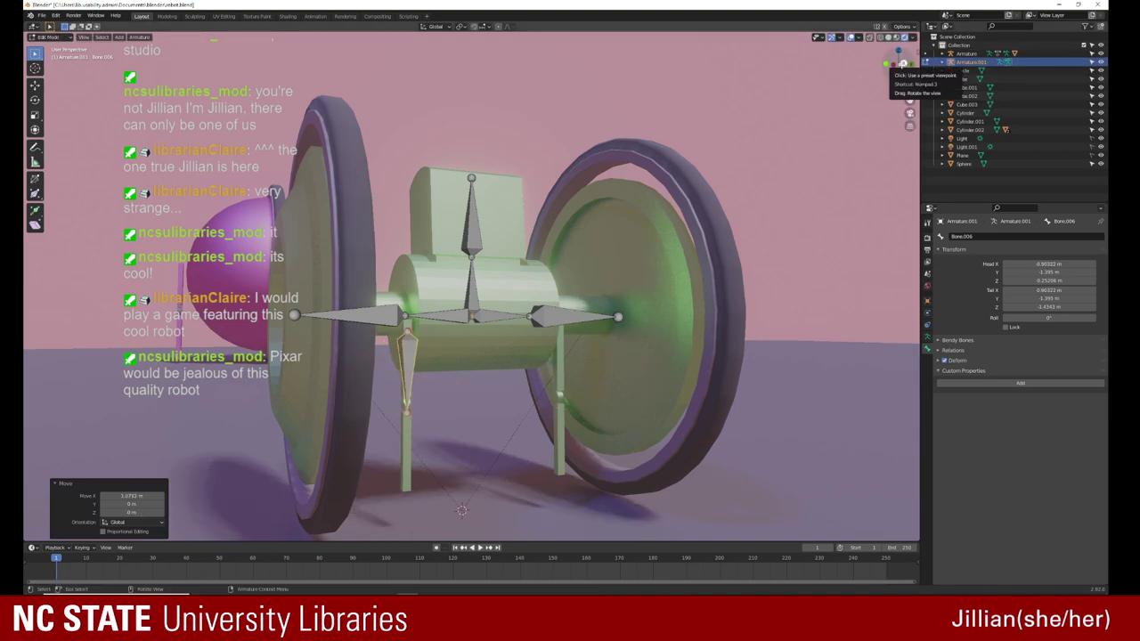
Step: From a side view, adjust the leg bone's joints so its lower end sits at the knee
left_click(902, 64)
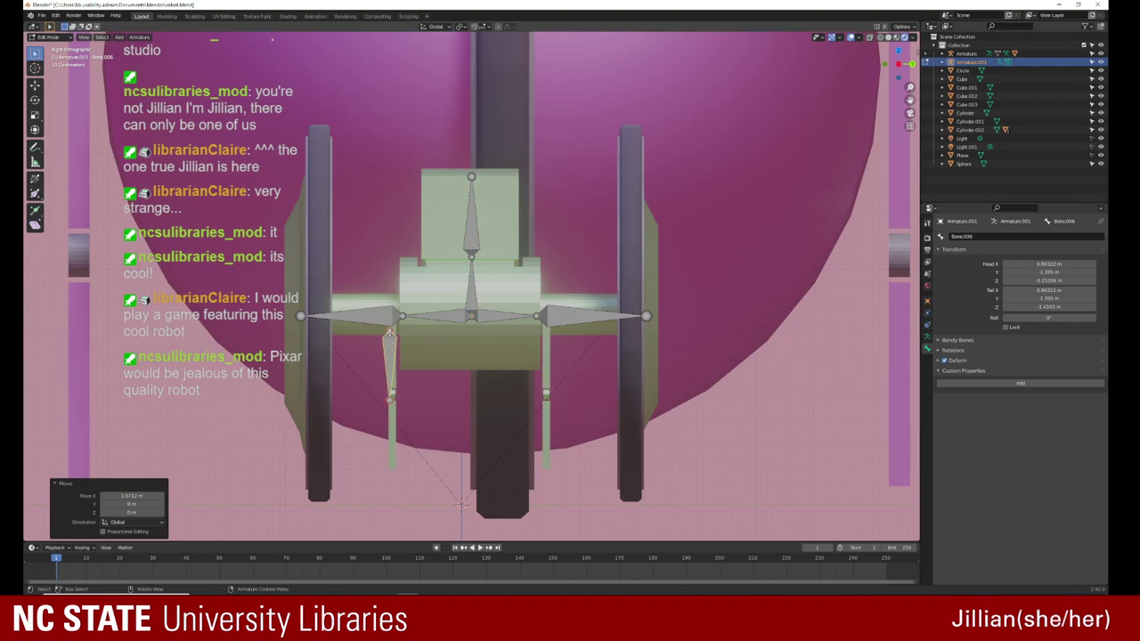
key("g")
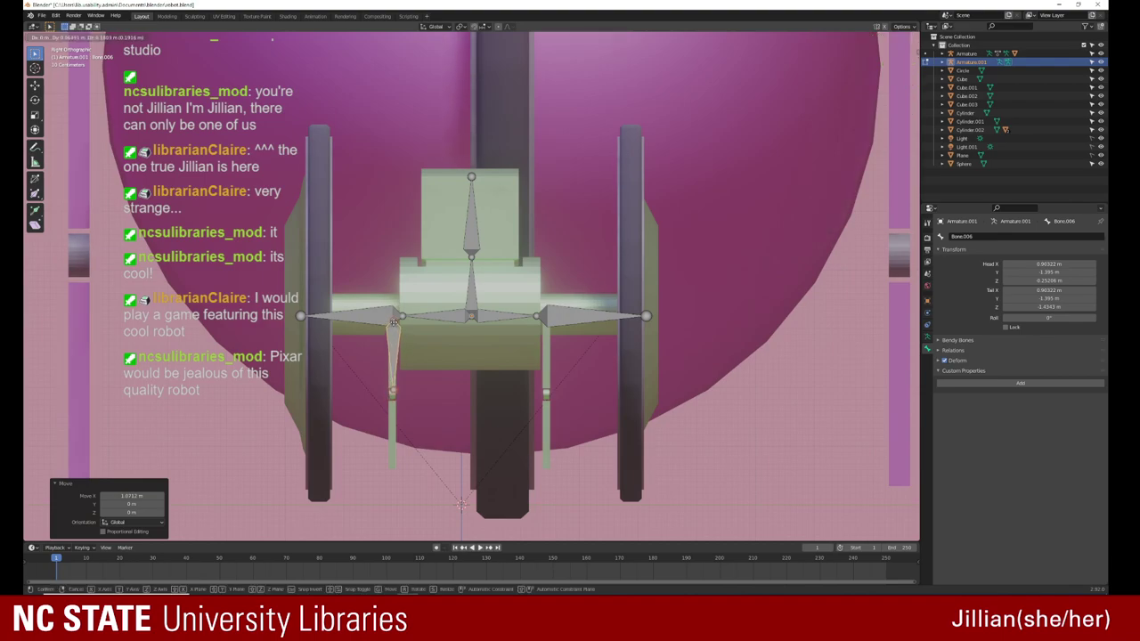
left_click(391, 320)
scroll(391, 320, "down", 1)
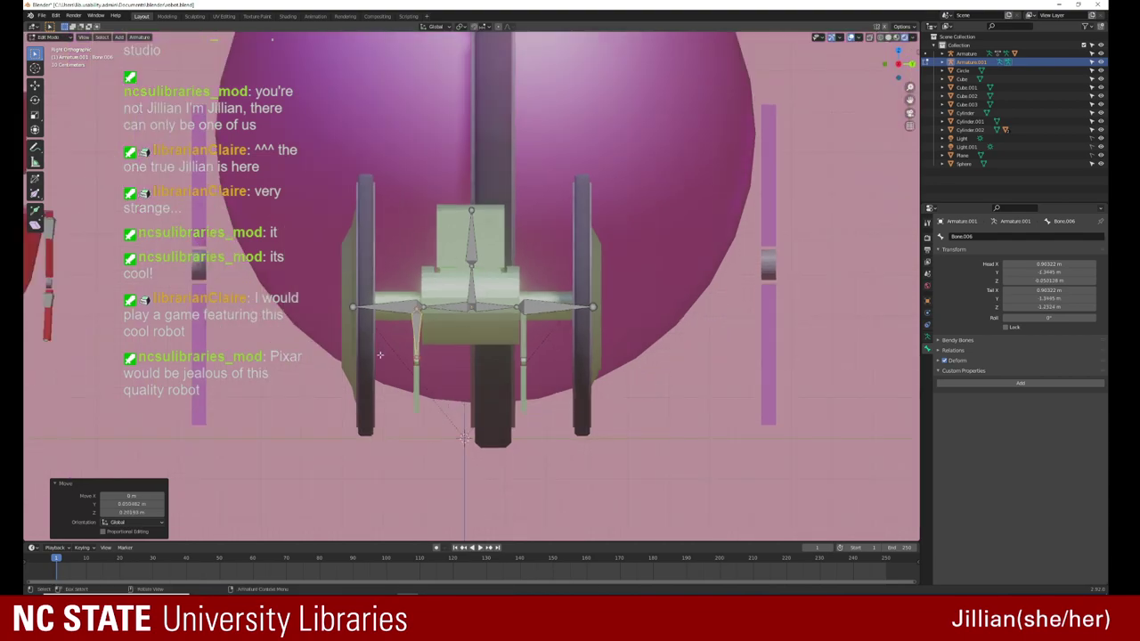
scroll(383, 338, "up", 4)
scroll(379, 351, "up", 4)
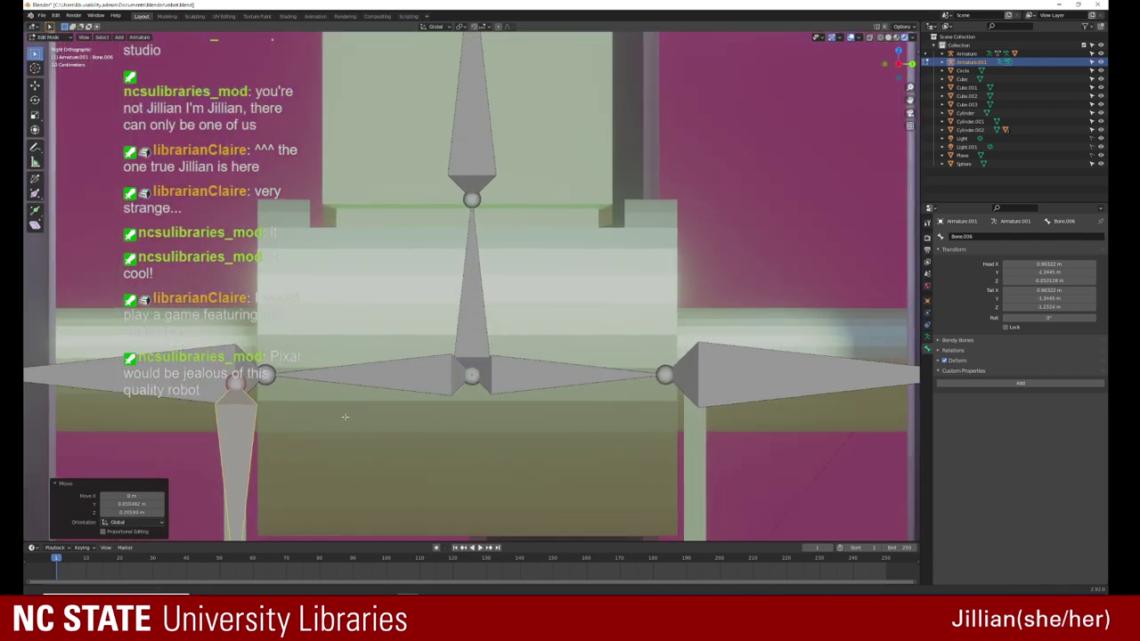
middle_click_drag(379, 352, 526, 181, "shift")
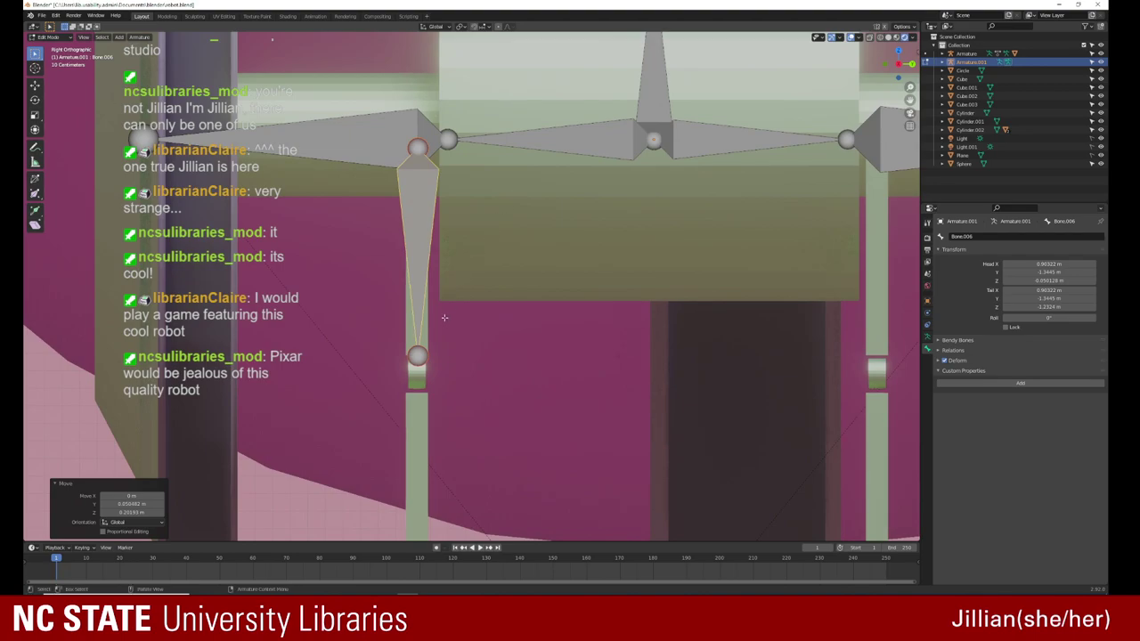
key("alt+a")
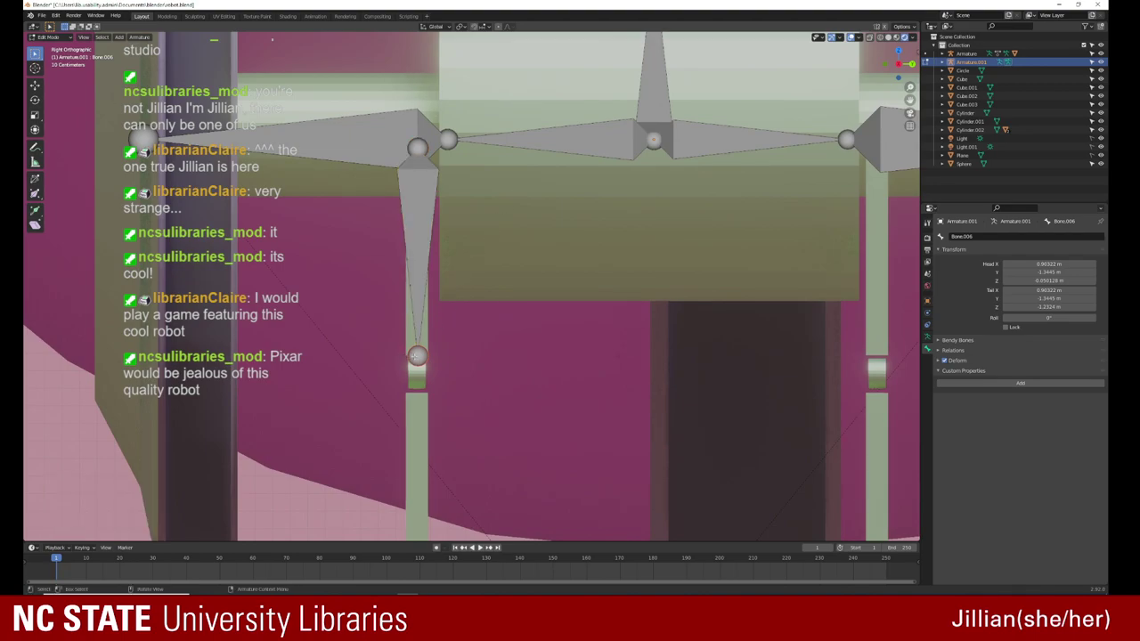
left_click_drag(417, 356, 413, 342)
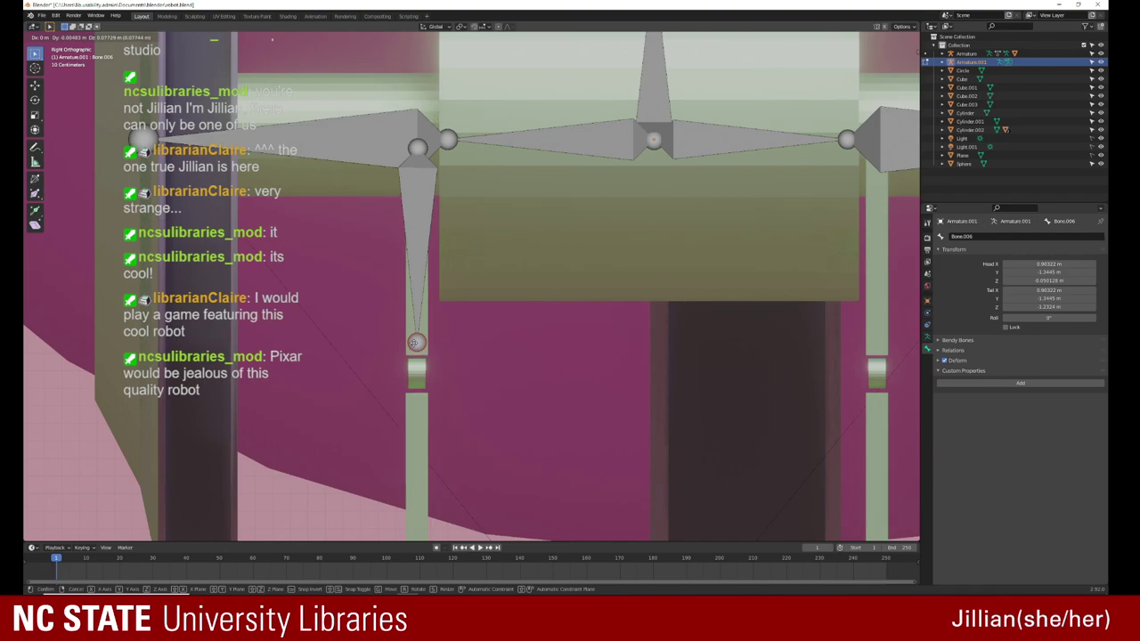
key("z")
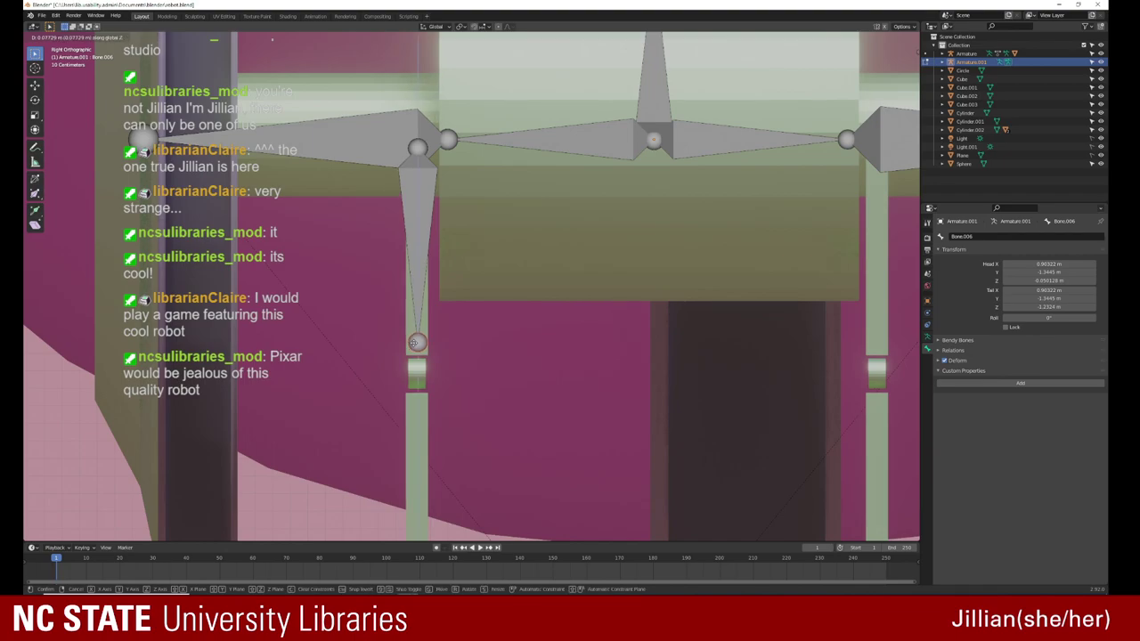
left_click(414, 343)
key("e")
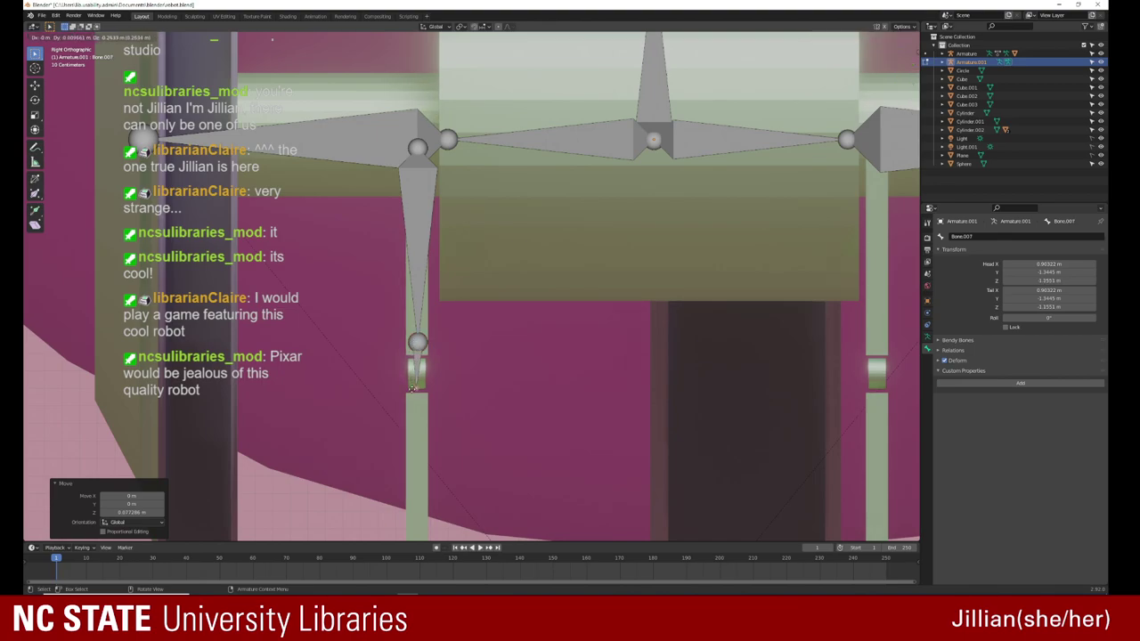
Step: Extend the bone chain straight down along Z to the bottom of the leg
key("z")
left_click(412, 388)
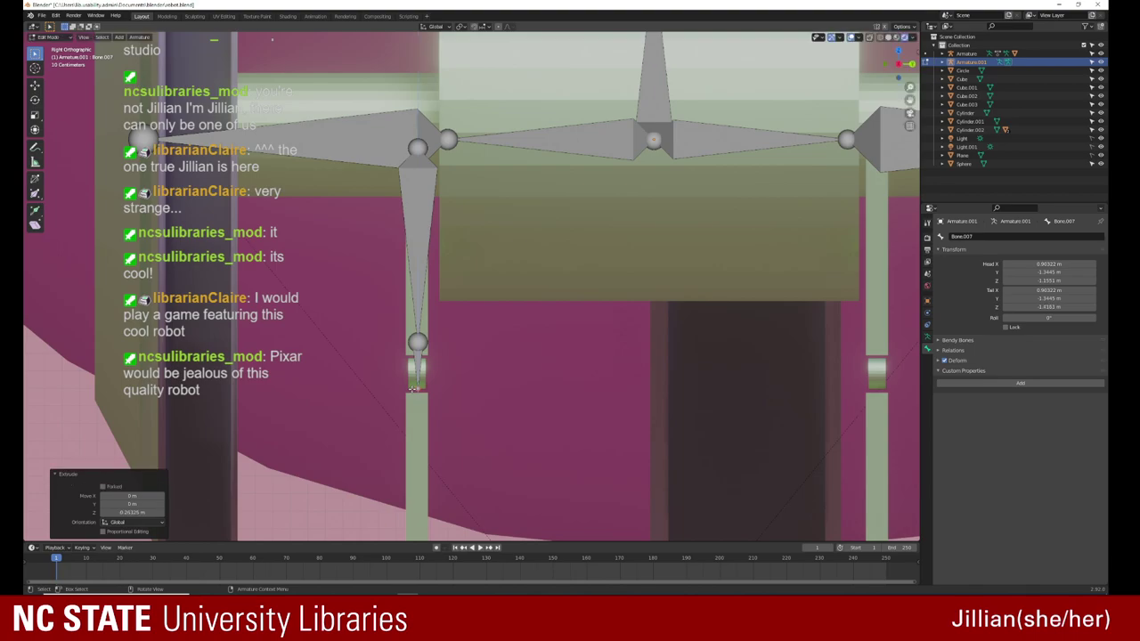
middle_click_drag(412, 388, 428, 265, "shift")
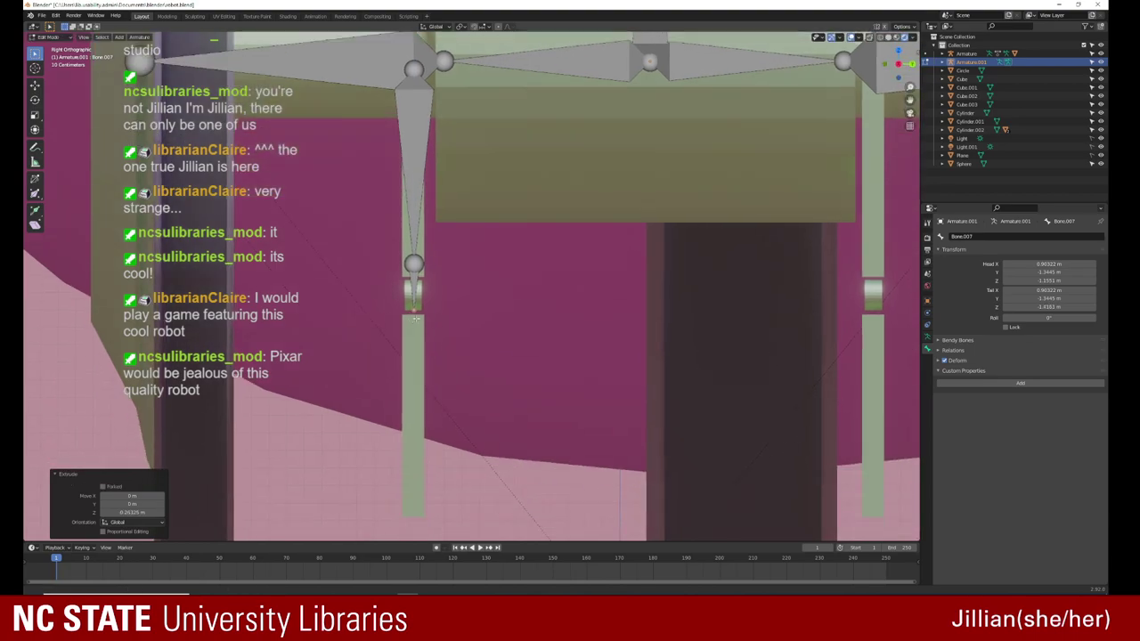
key("e")
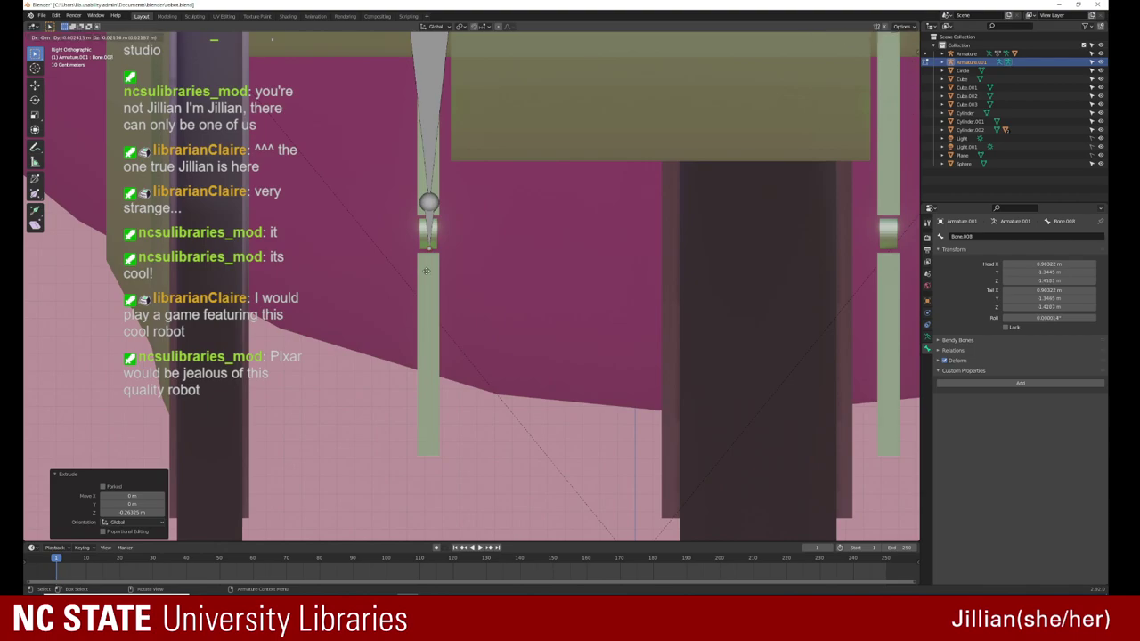
key("z")
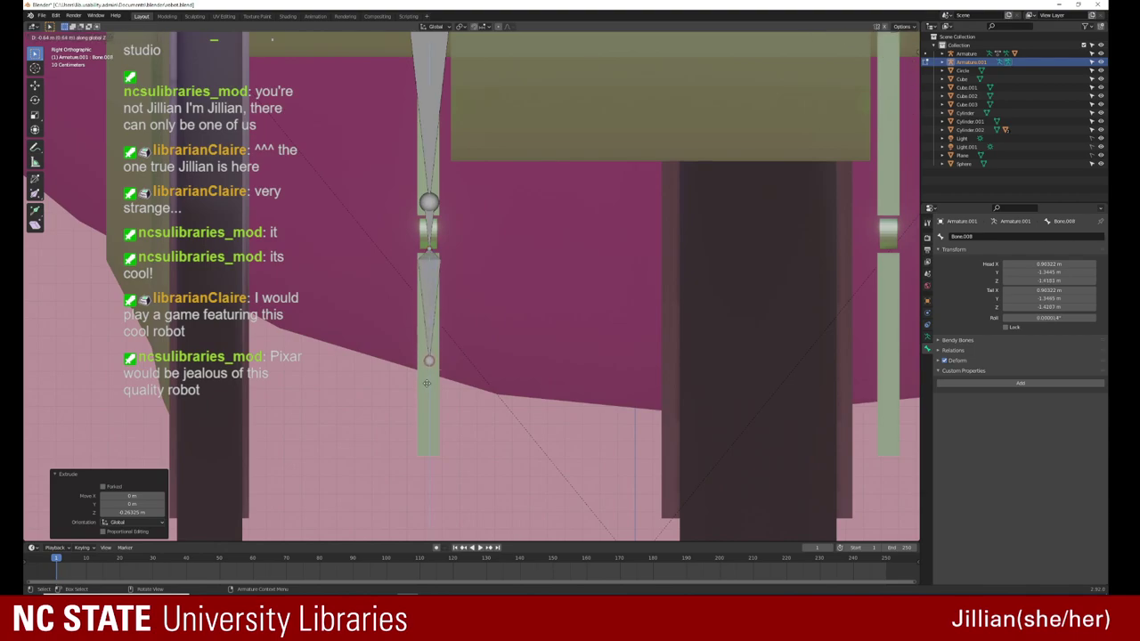
left_click(437, 463)
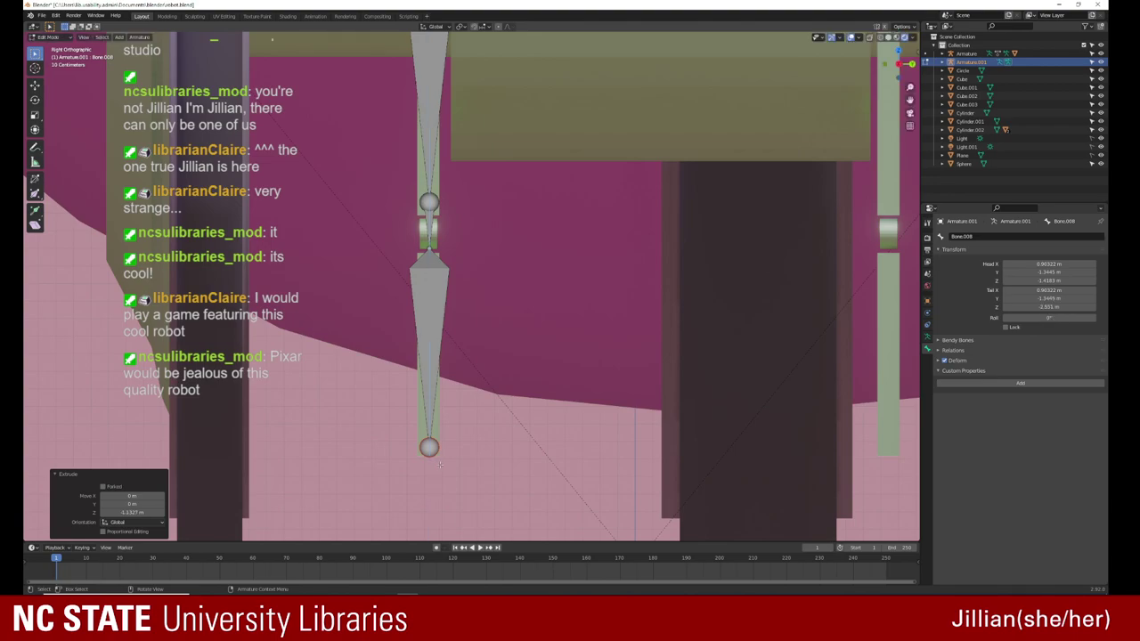
Step: Extrude a new vertical bone from the joint and move it over the right leg
middle_click_drag(437, 464, 321, 453)
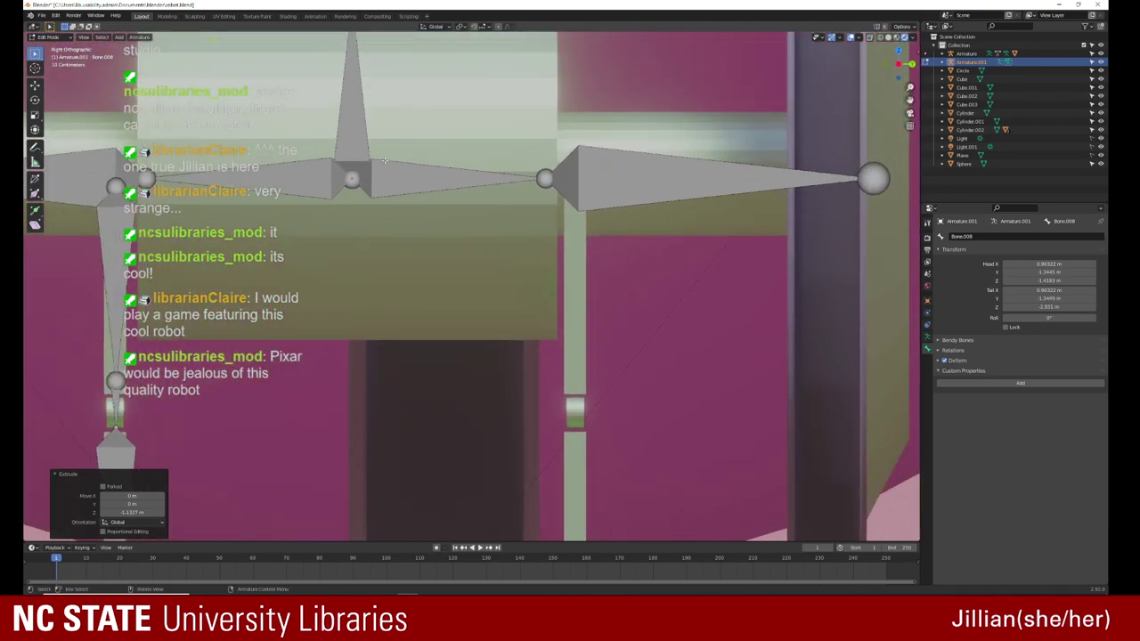
left_click(351, 180)
key("e")
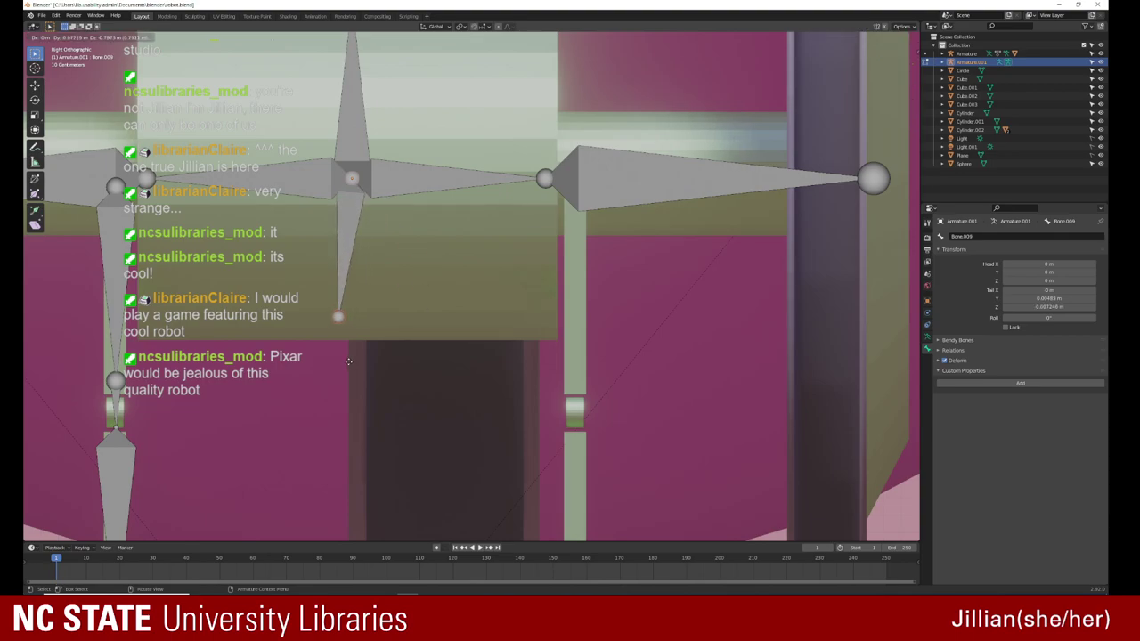
key("z")
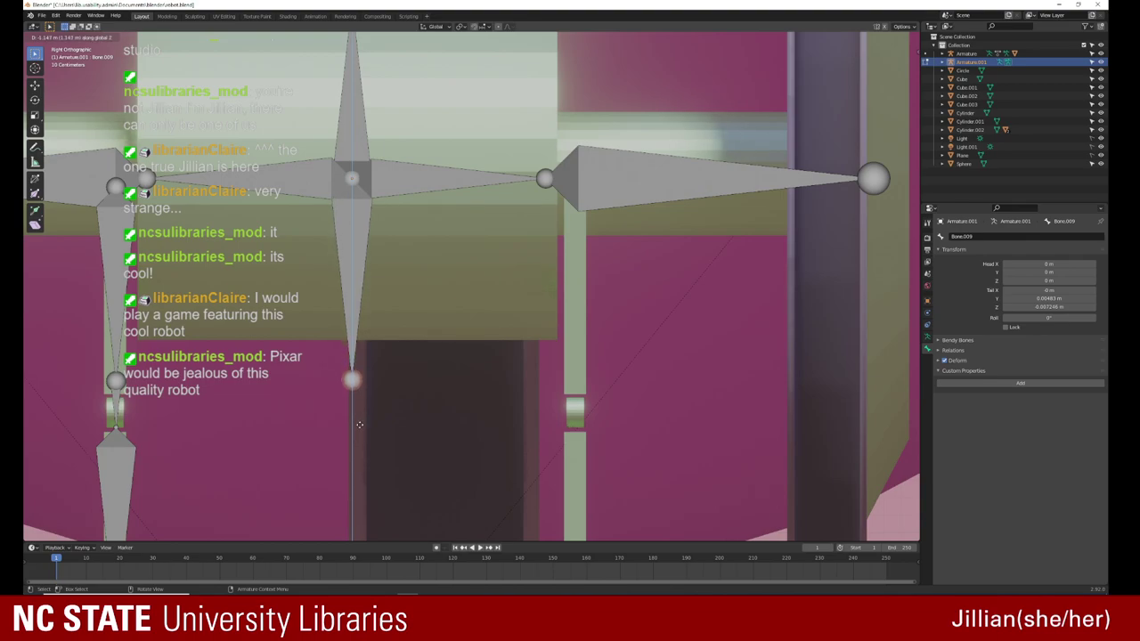
left_click(359, 416)
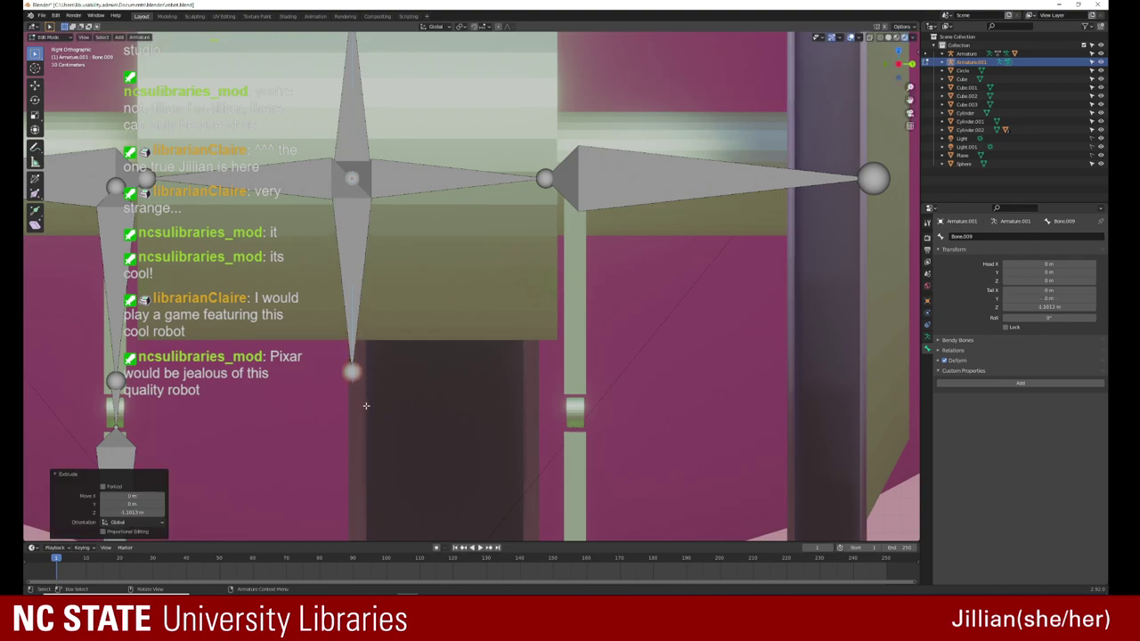
left_click(358, 270)
key("g")
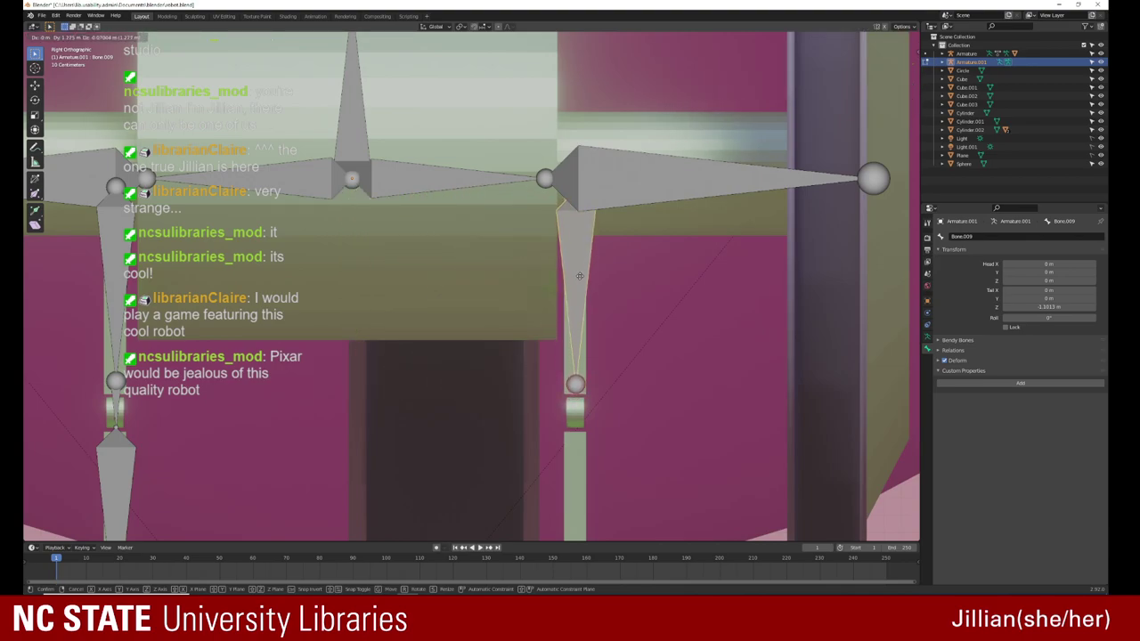
left_click(579, 276)
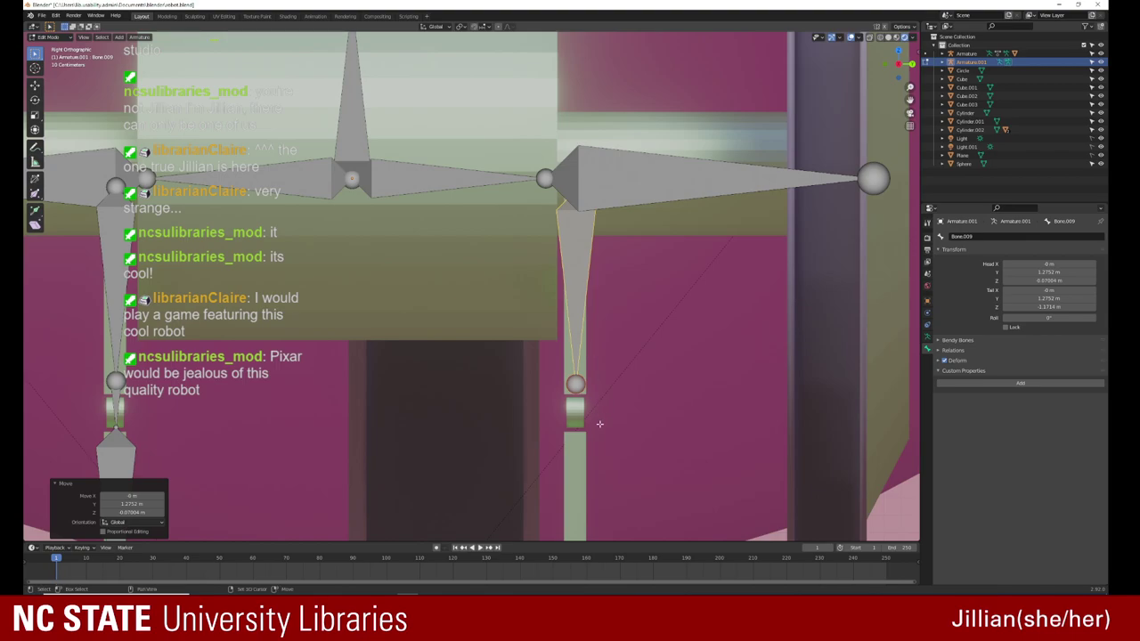
Step: Extrude Bone.010 and Bone.011 down the right leg to its bottom, then select Bone.009
middle_click_drag(599, 424, 552, 311, "shift")
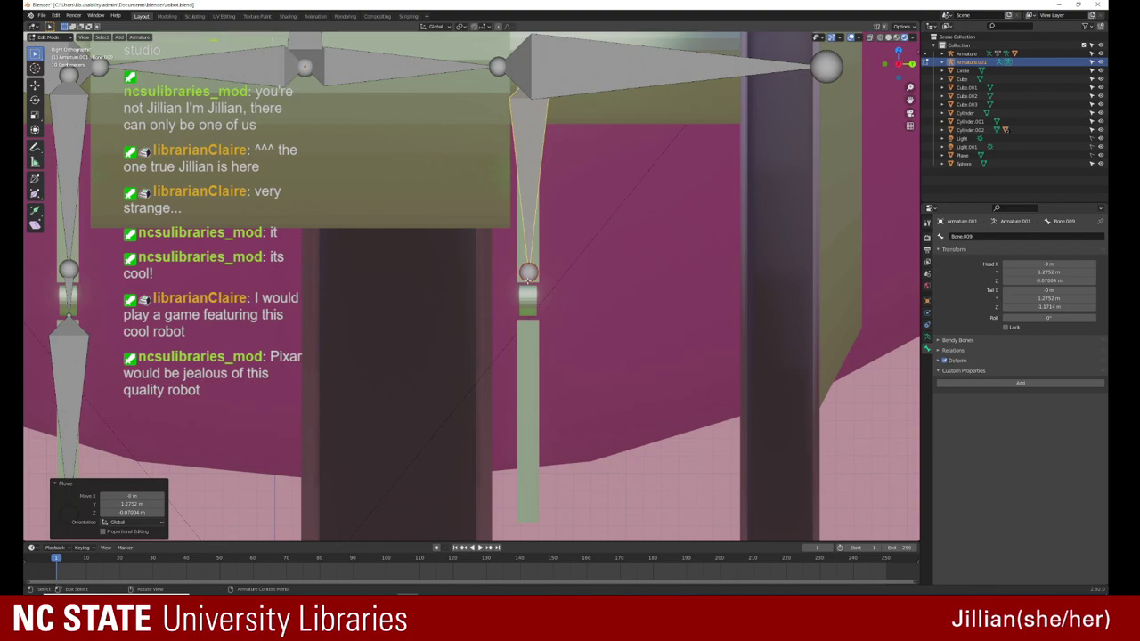
key("e")
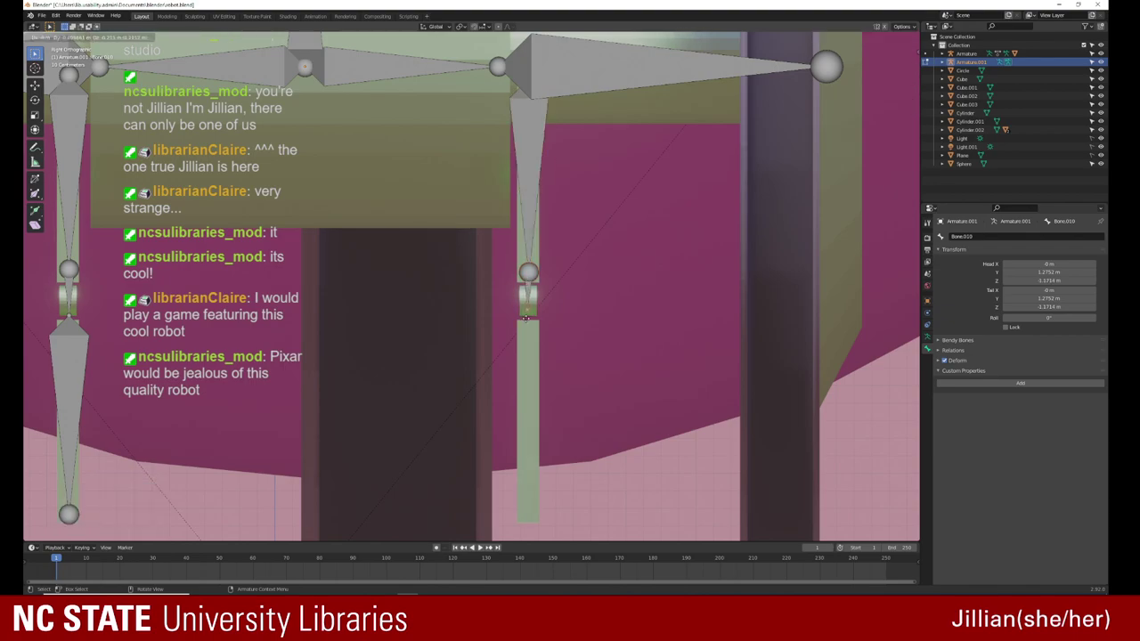
left_click(526, 320)
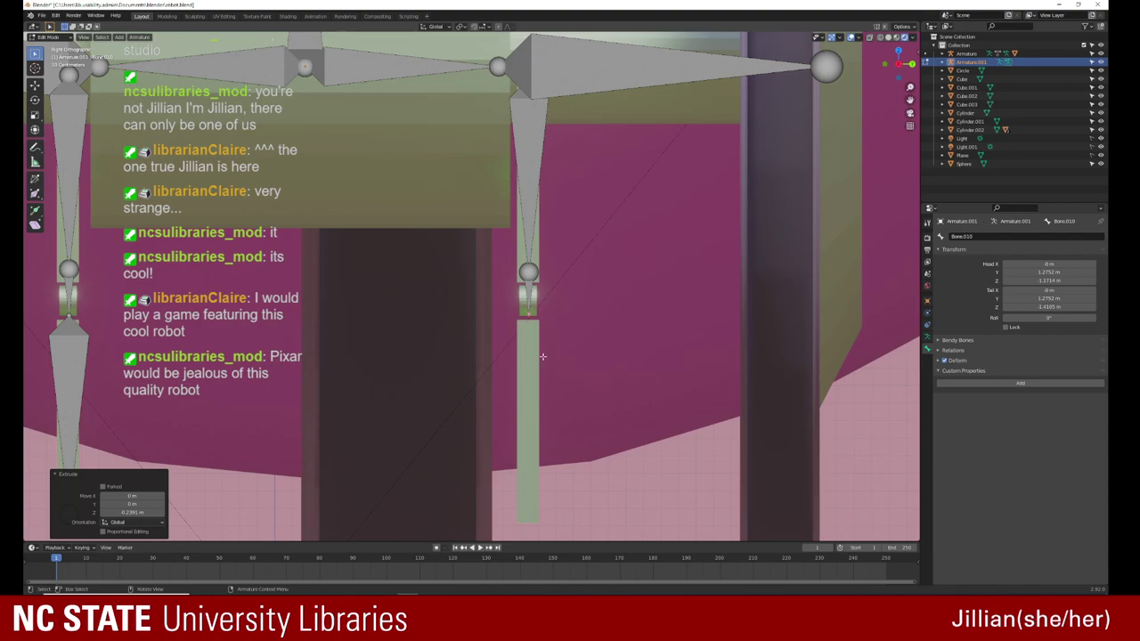
scroll(543, 338, "down", 3, "shift")
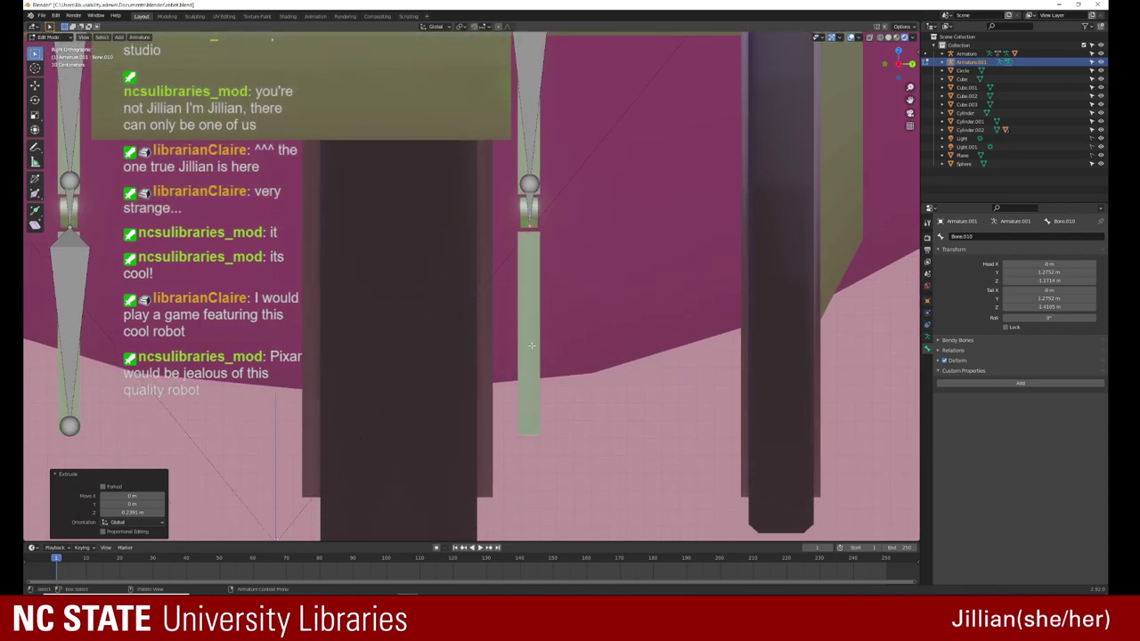
key("e")
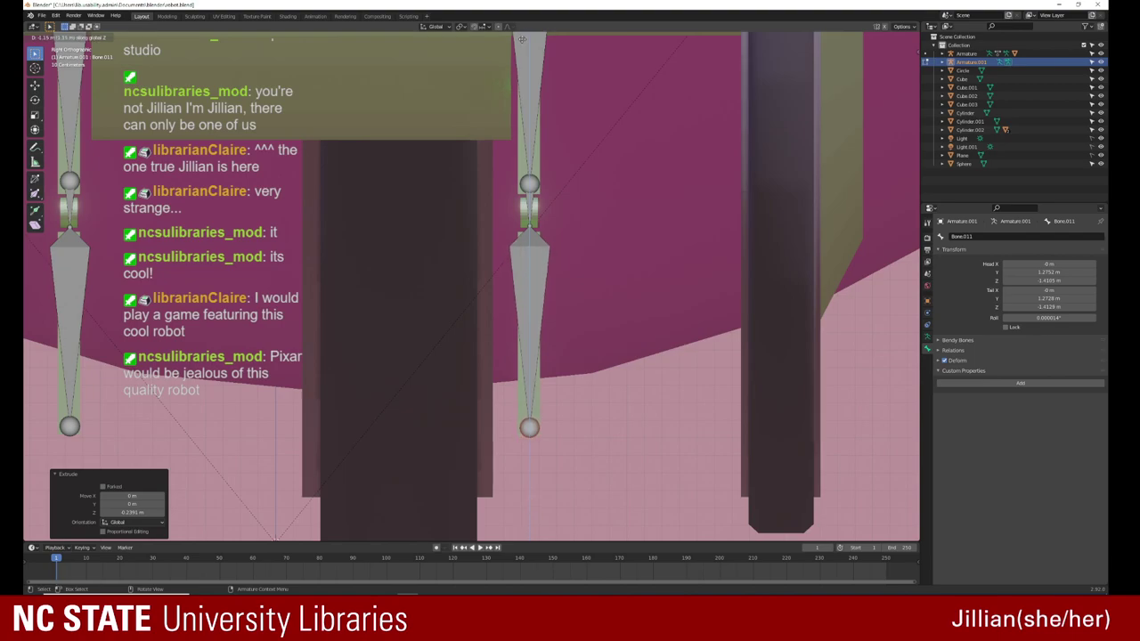
left_click(496, 13)
mouse_move(329, 172)
middle_mouse_down()
mouse_move(333, 215)
mouse_move(498, 192)
middle_mouse_up()
left_click(524, 186)
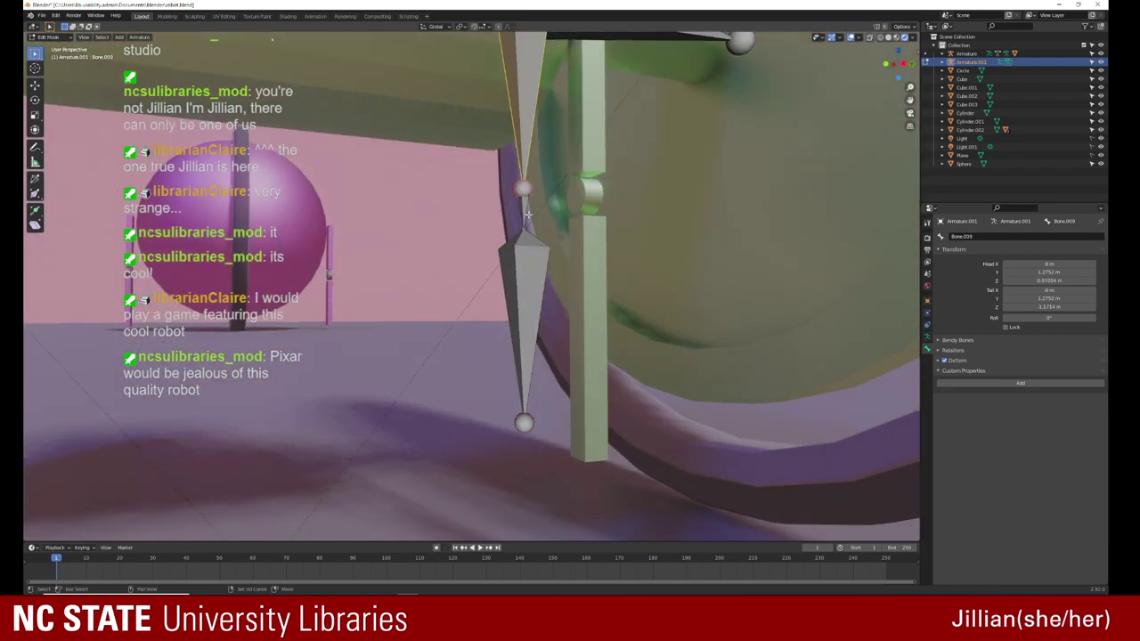
Step: Select the lower leg bone Bone.011 and shift its point sideways along X
scroll(527, 214, "up", 2)
left_click(525, 258)
scroll(524, 155, "up", 1)
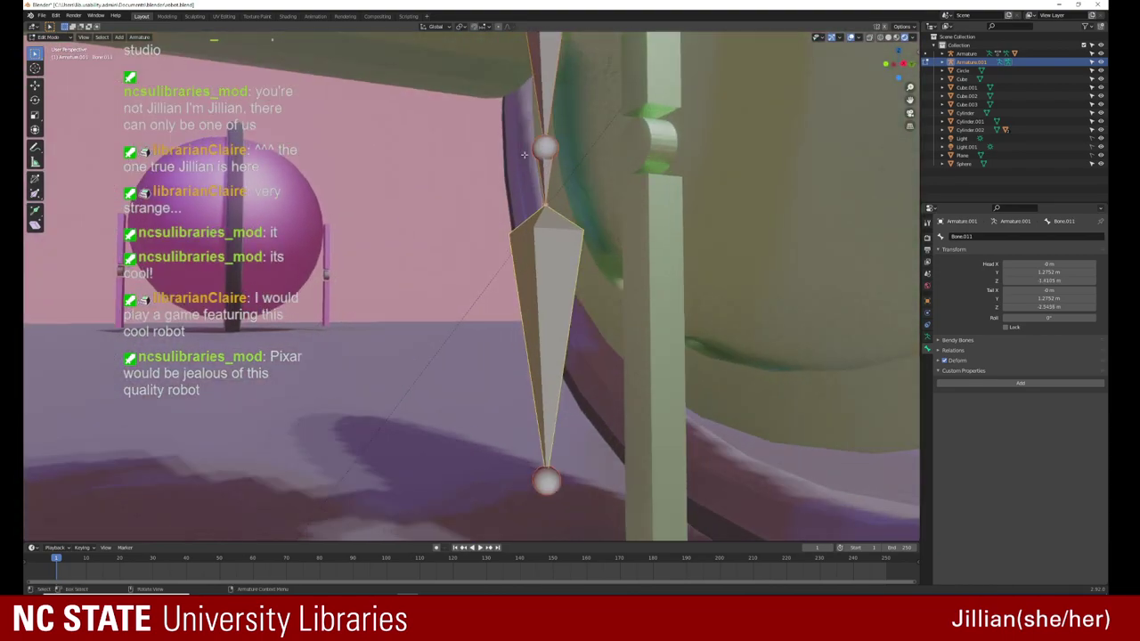
mouse_move(524, 155)
middle_mouse_down()
mouse_move(446, 179)
mouse_move(365, 313)
mouse_move(365, 300)
middle_mouse_up()
middle_click_drag(499, 210, 503, 205)
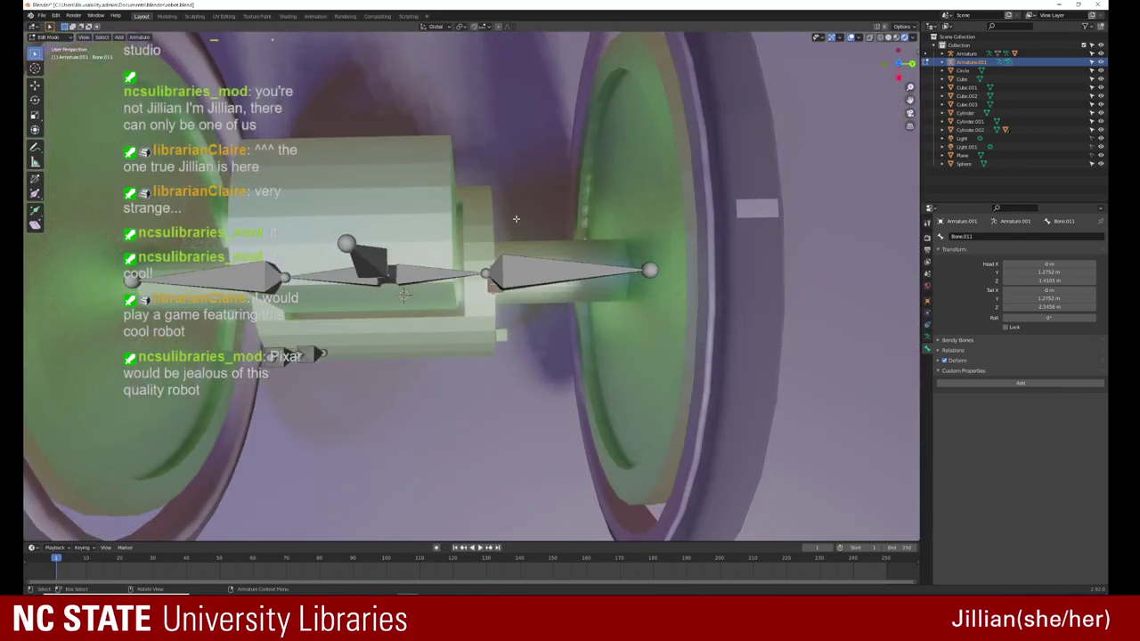
key("g")
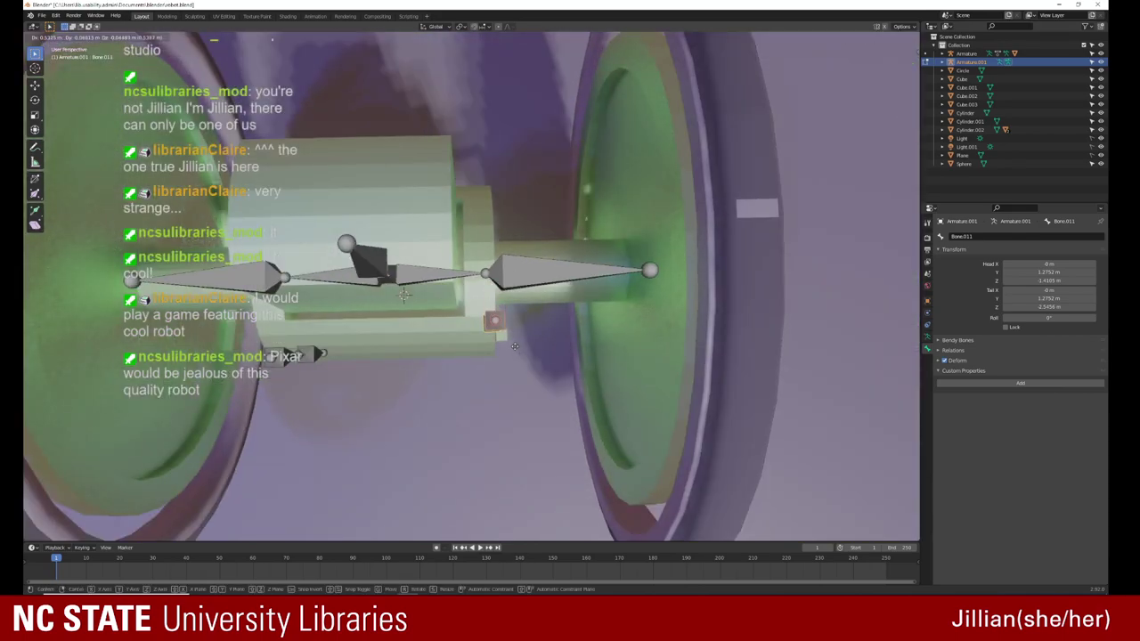
key("x")
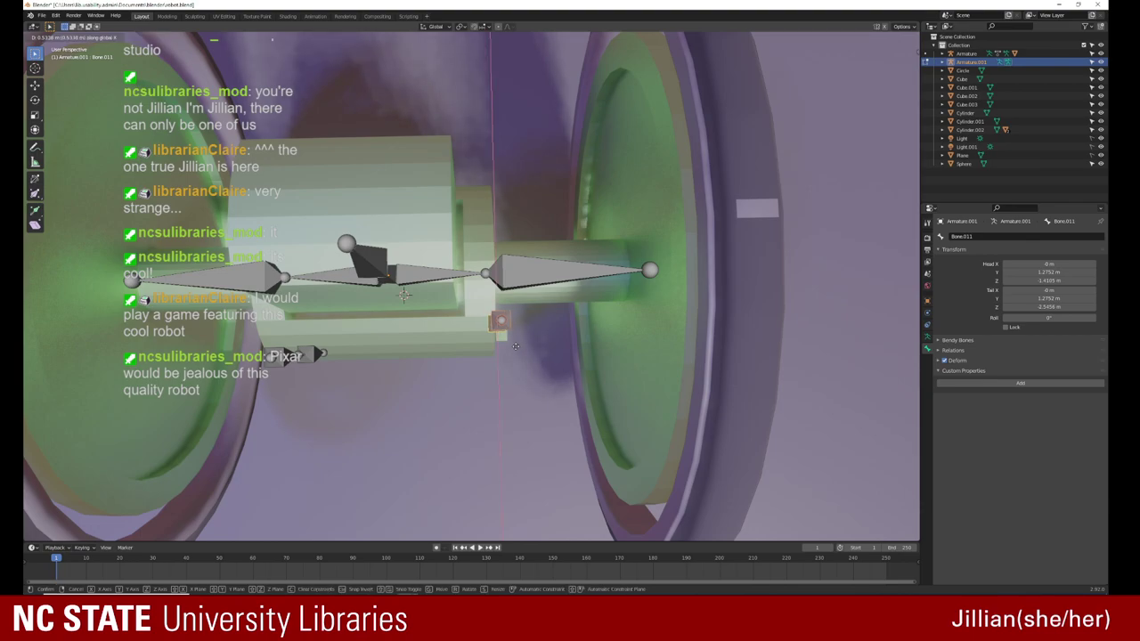
left_click(519, 358)
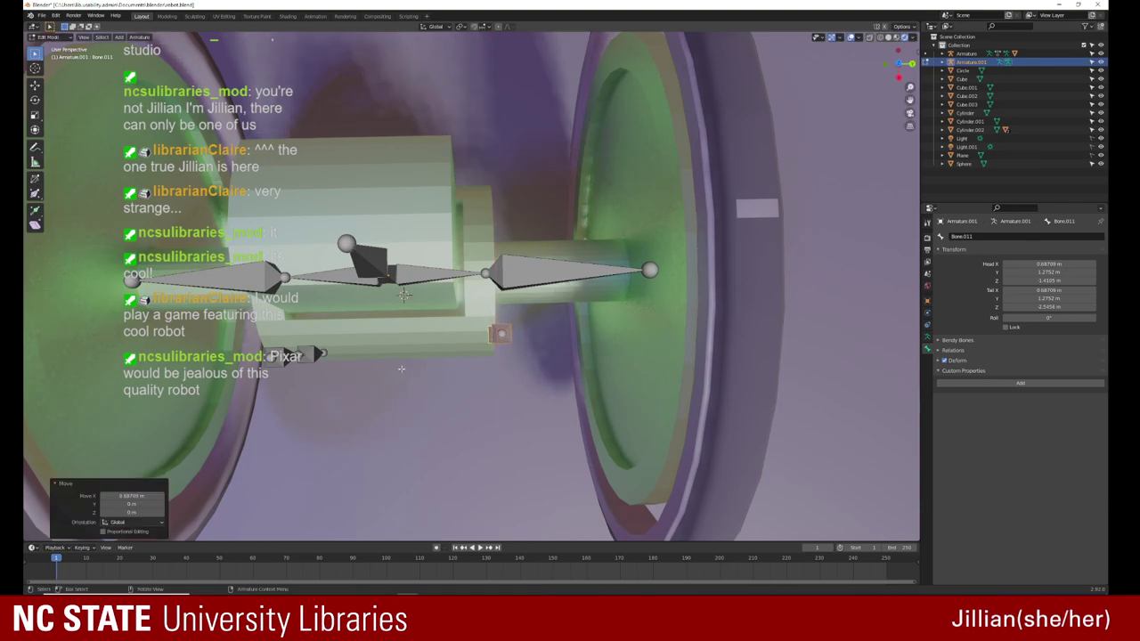
Step: Move Bone.008 0.18621 m along X so it sits over the leg
mouse_move(401, 368)
middle_mouse_down()
mouse_move(478, 332)
mouse_move(468, 265)
middle_mouse_up()
left_click(457, 240)
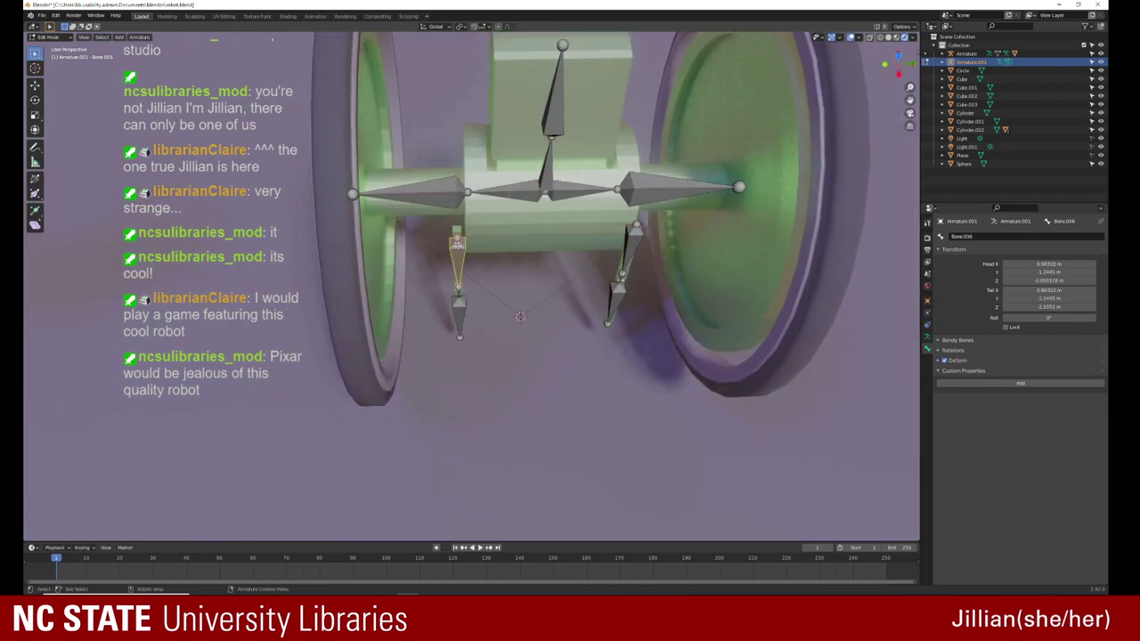
left_click(457, 299)
middle_click_drag(457, 303, 453, 331)
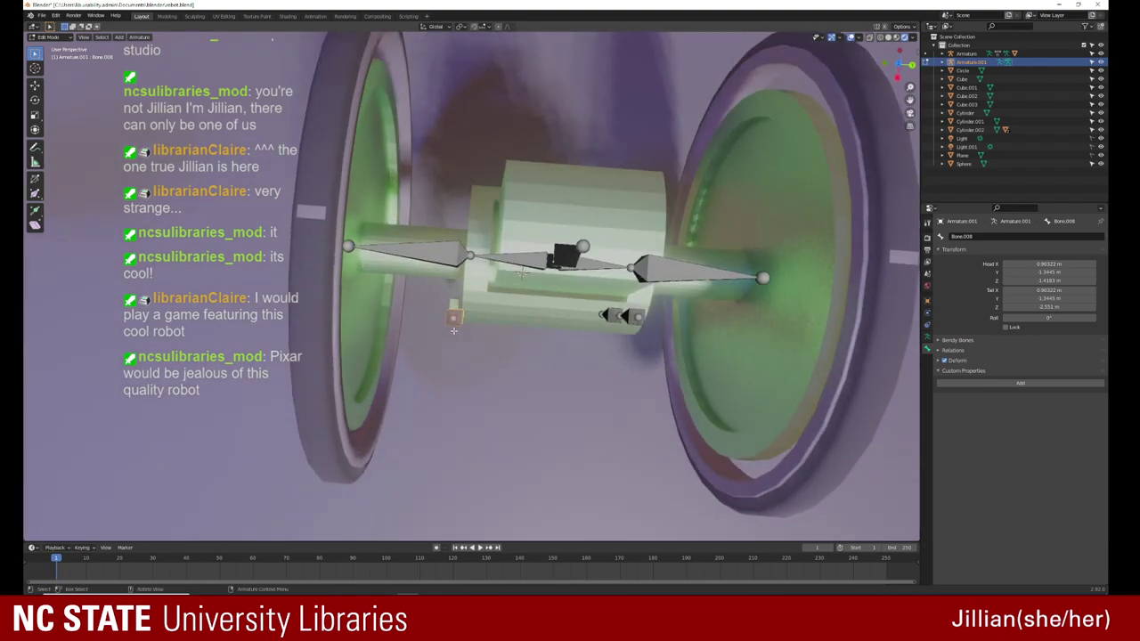
key("g")
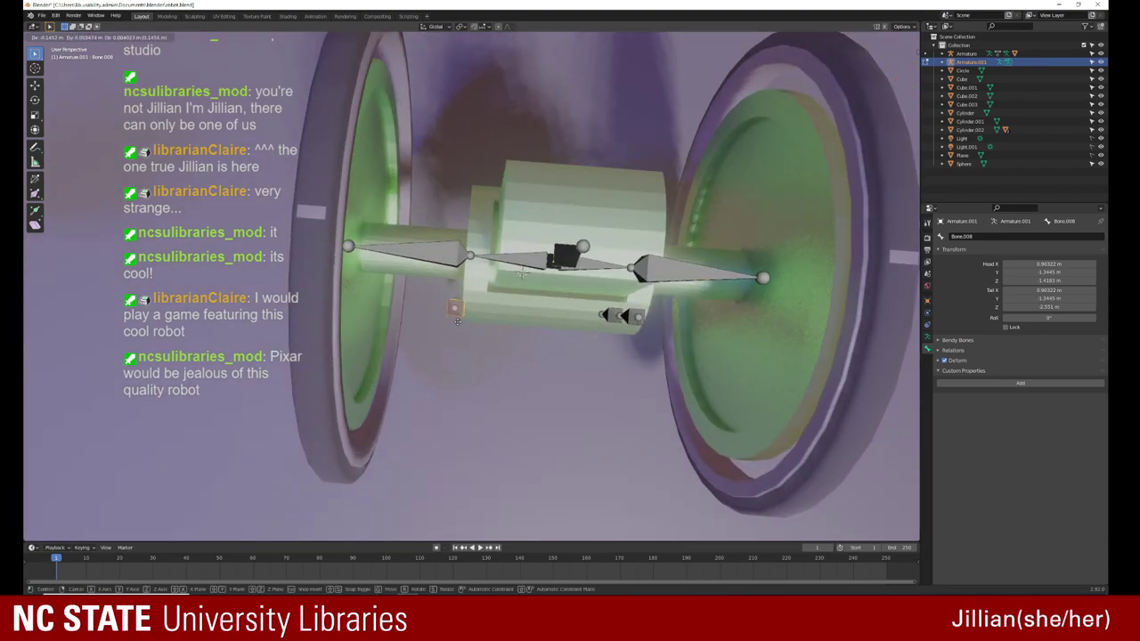
key("x")
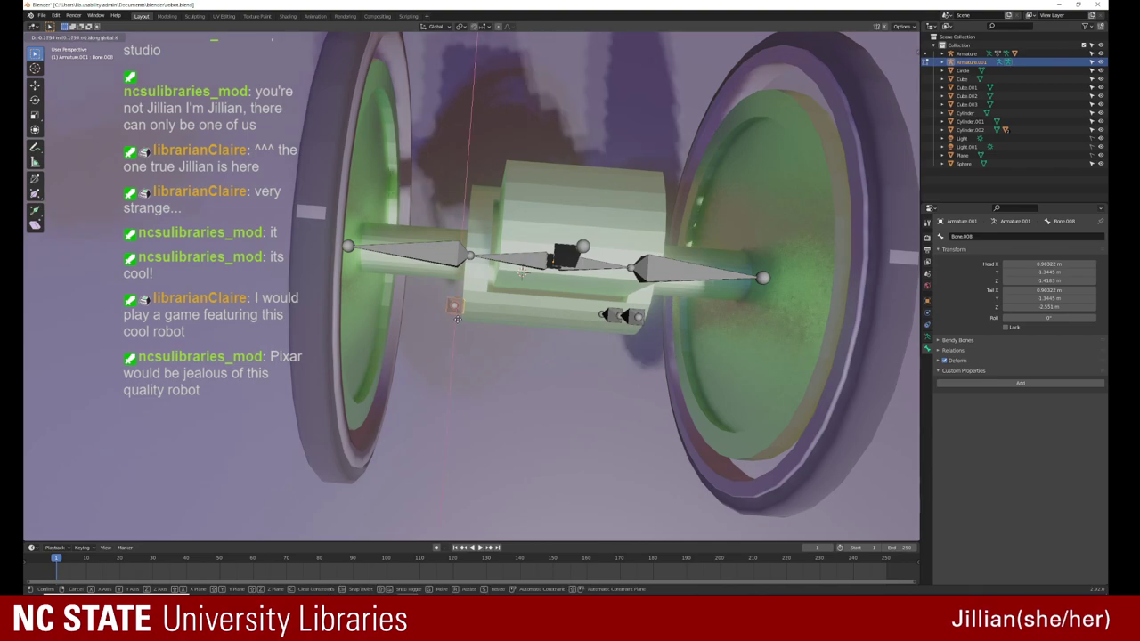
left_click(457, 319)
Step: Return to Object Mode and bring up Cylinder.002's context menu for the Snap options
middle_click_drag(456, 319, 567, 168)
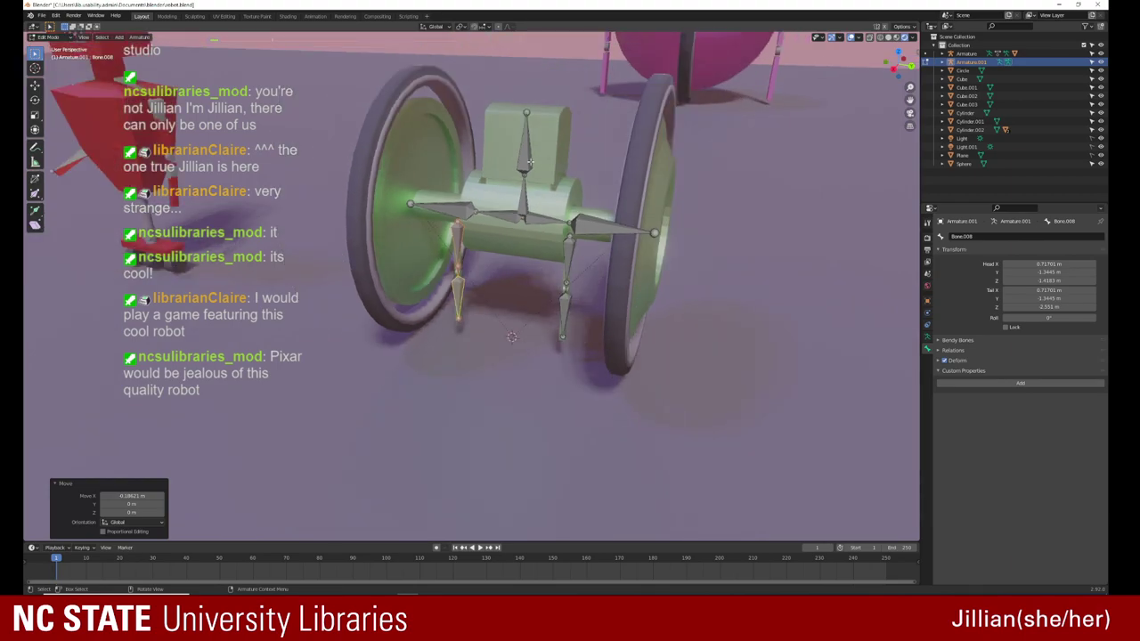
key("Tab")
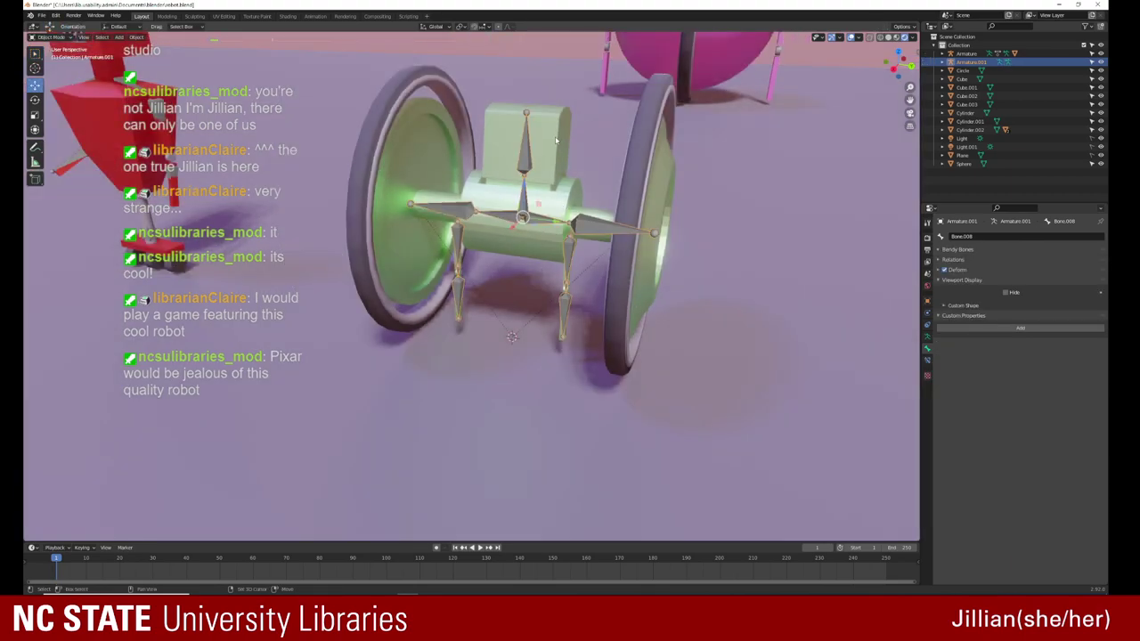
left_click(555, 140, "shift")
right_click(556, 140)
mouse_move(525, 136)
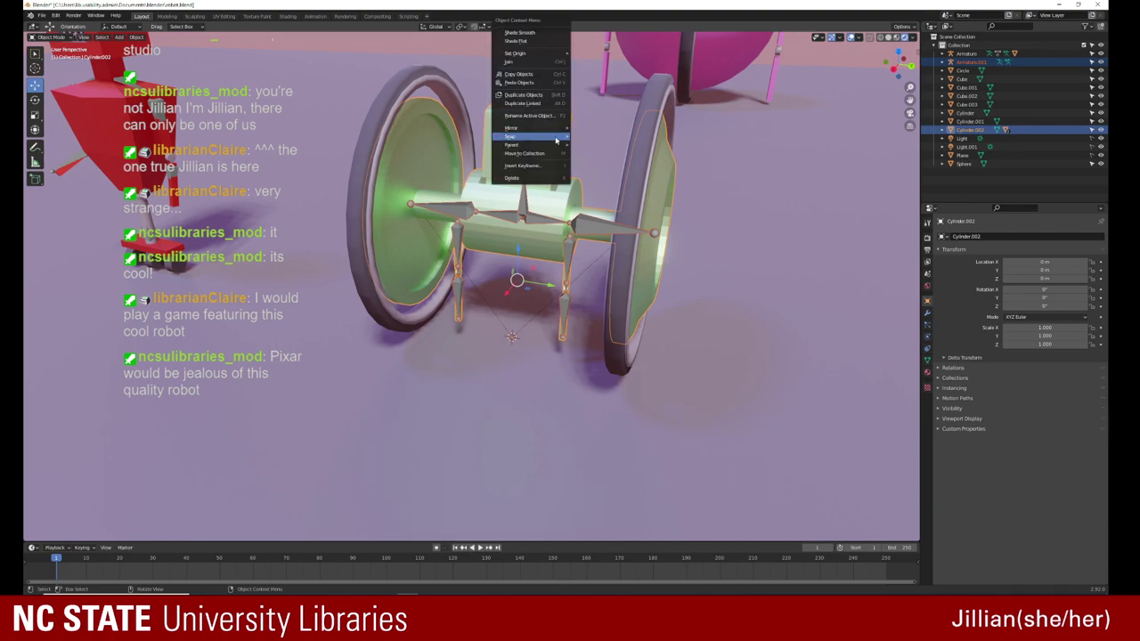
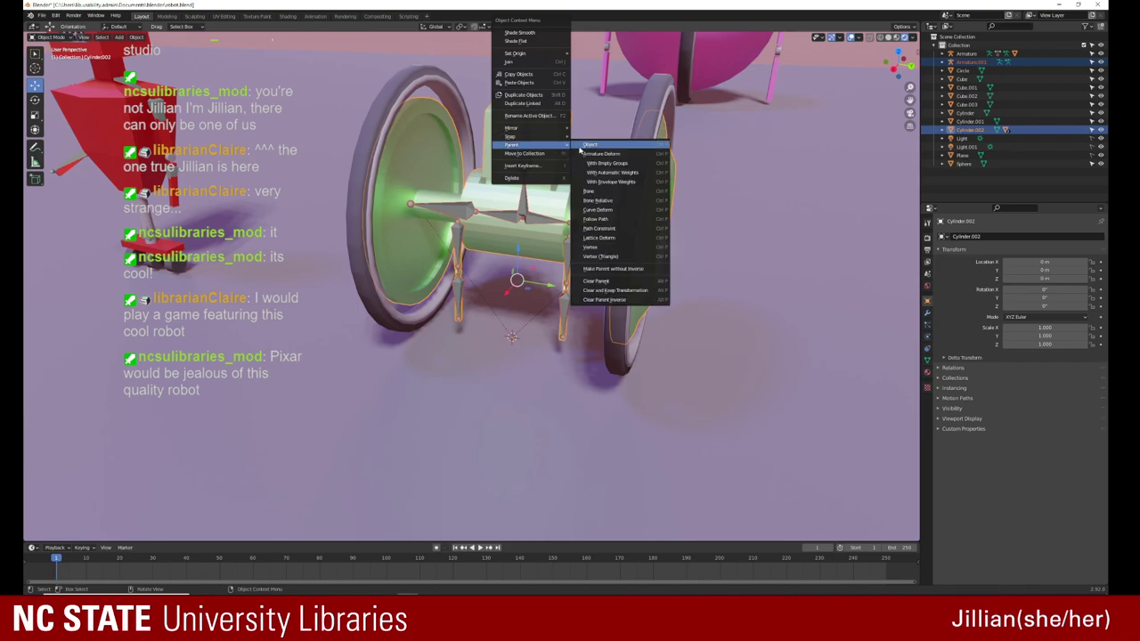
Step: Parent Cylinder.002 to Armature.001 with automatic weights and put the armature in Pose Mode
left_click(623, 173)
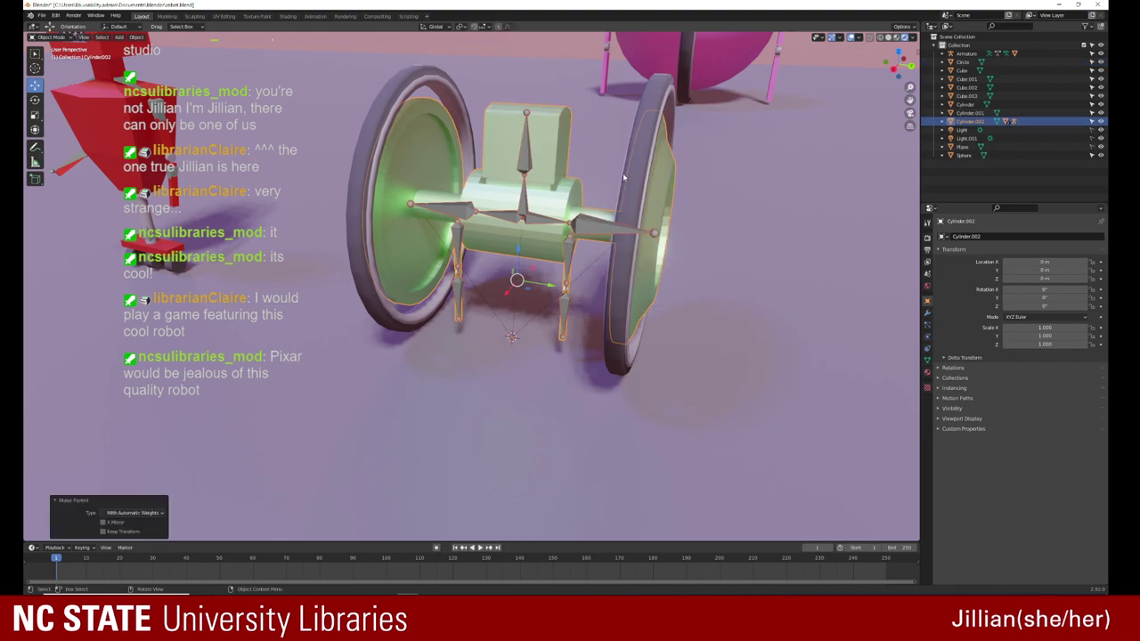
left_click(726, 233)
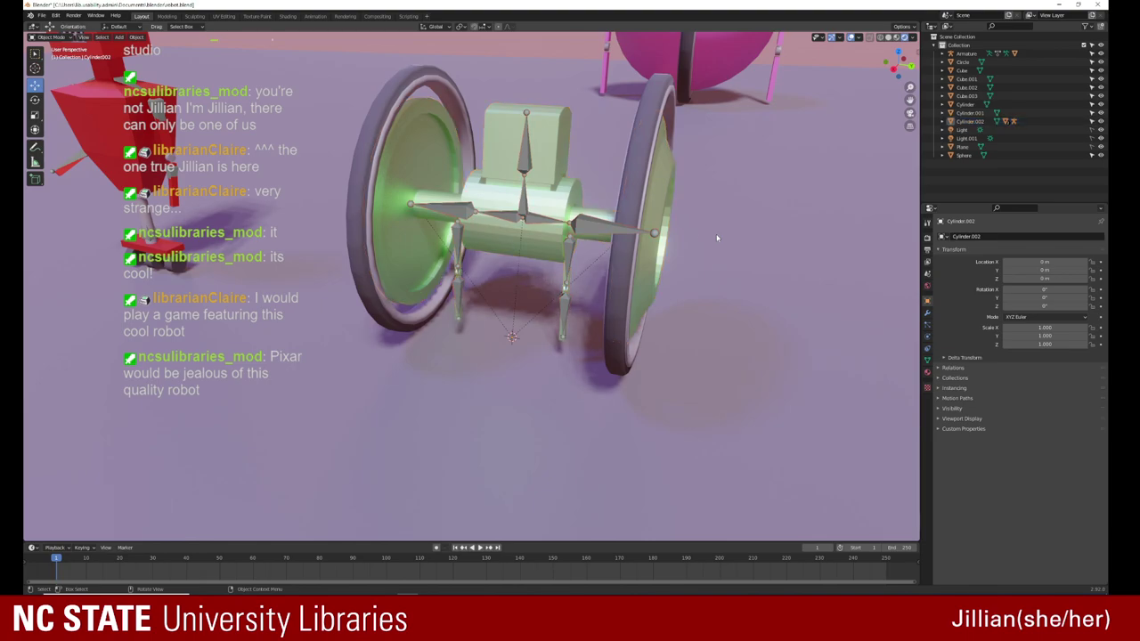
left_click(571, 262)
left_click(49, 36)
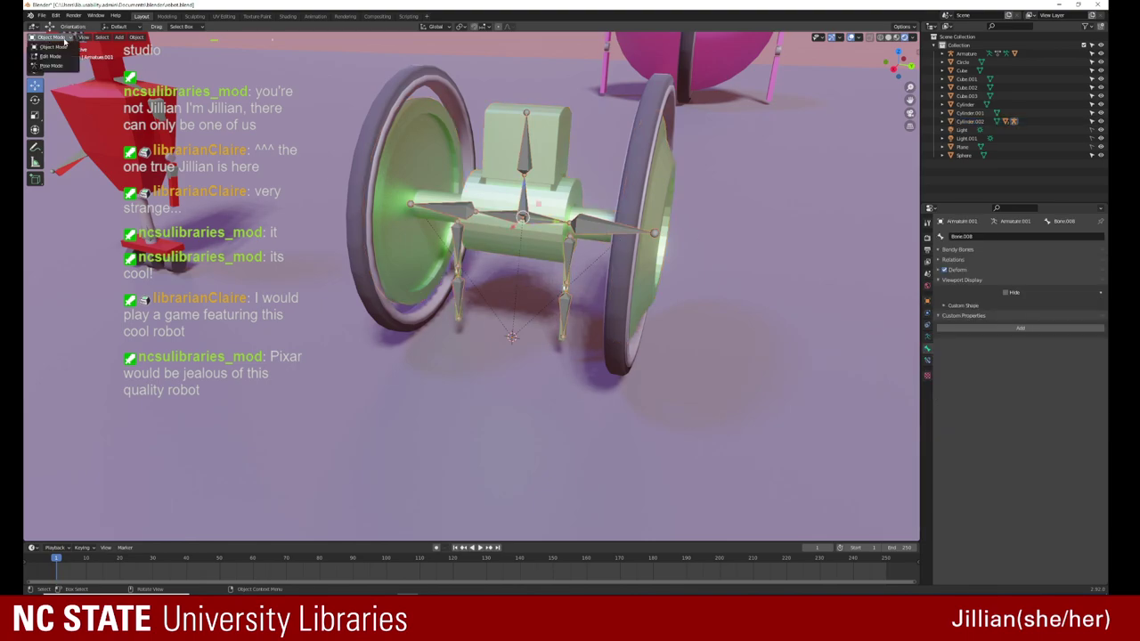
left_click(53, 59)
Step: Test-rotate leg bone Bone.007, then undo the rotation
scroll(507, 283, "up", 3)
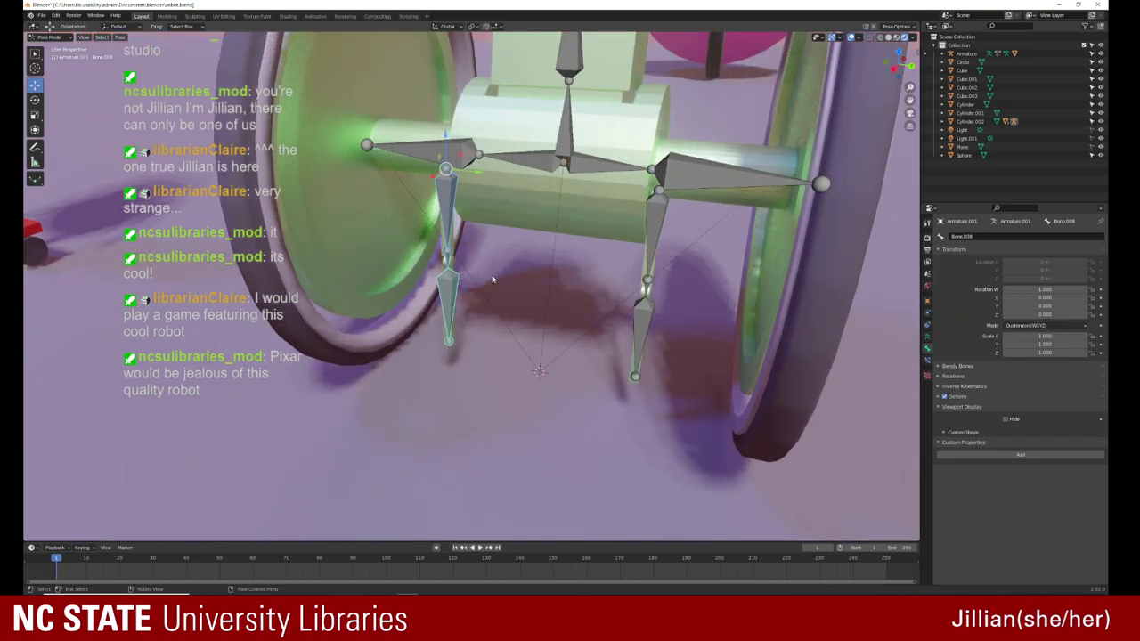
scroll(468, 275, "up", 3)
scroll(491, 267, "up", 3)
left_click(450, 221)
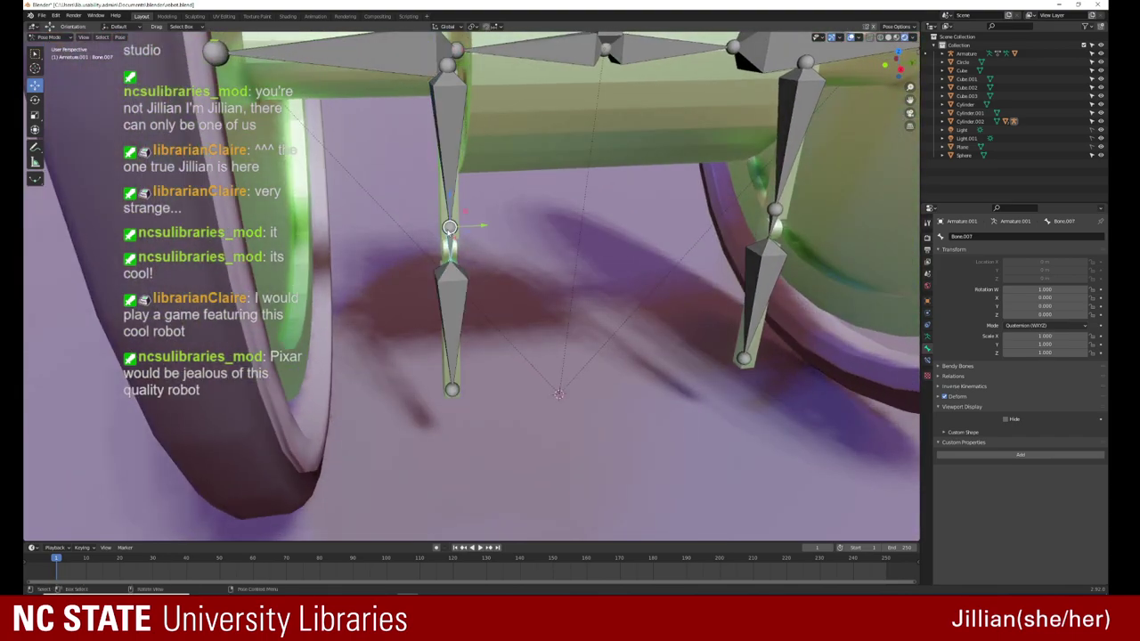
key("r")
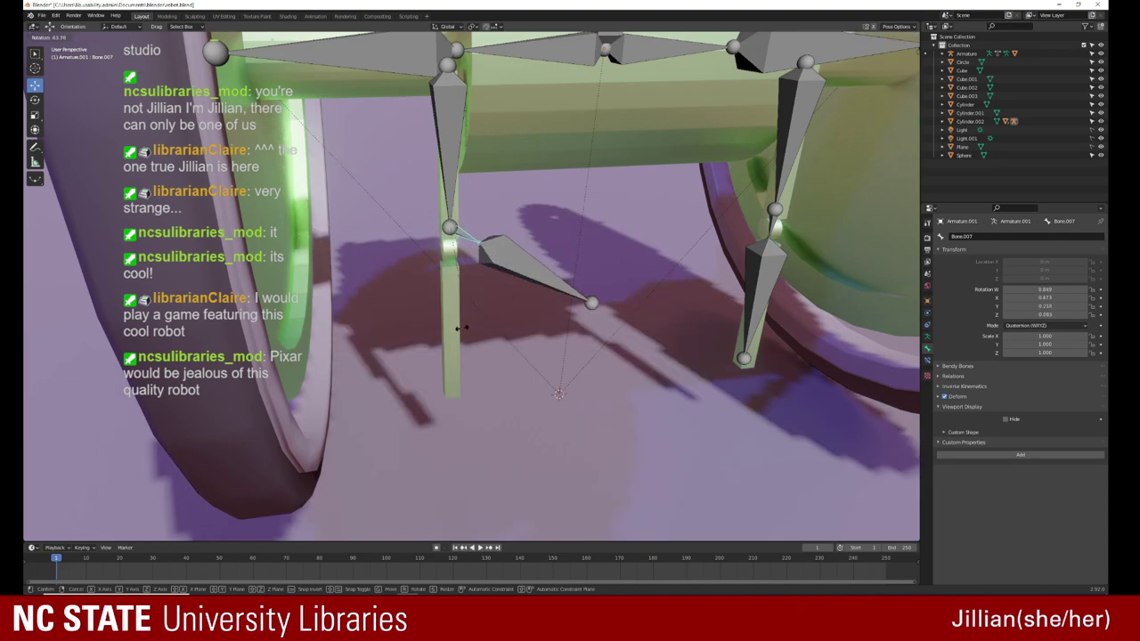
left_click(462, 288)
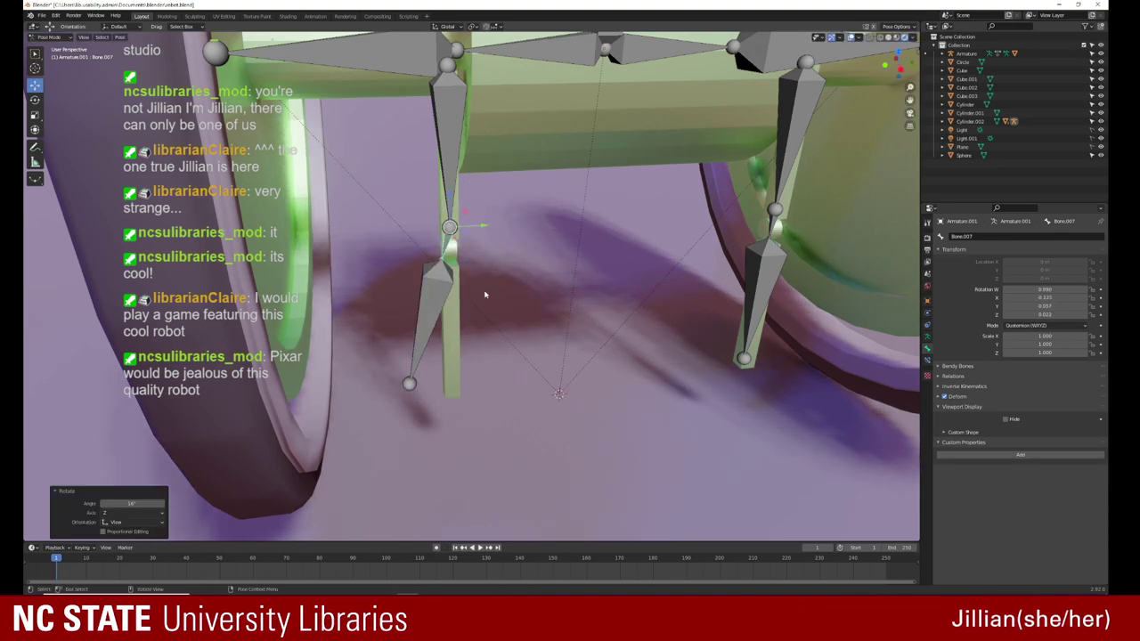
key("ctrl+z")
Step: Return to Object Mode, select Cylinder.002 and face the robot's front
key("ctrl+Tab")
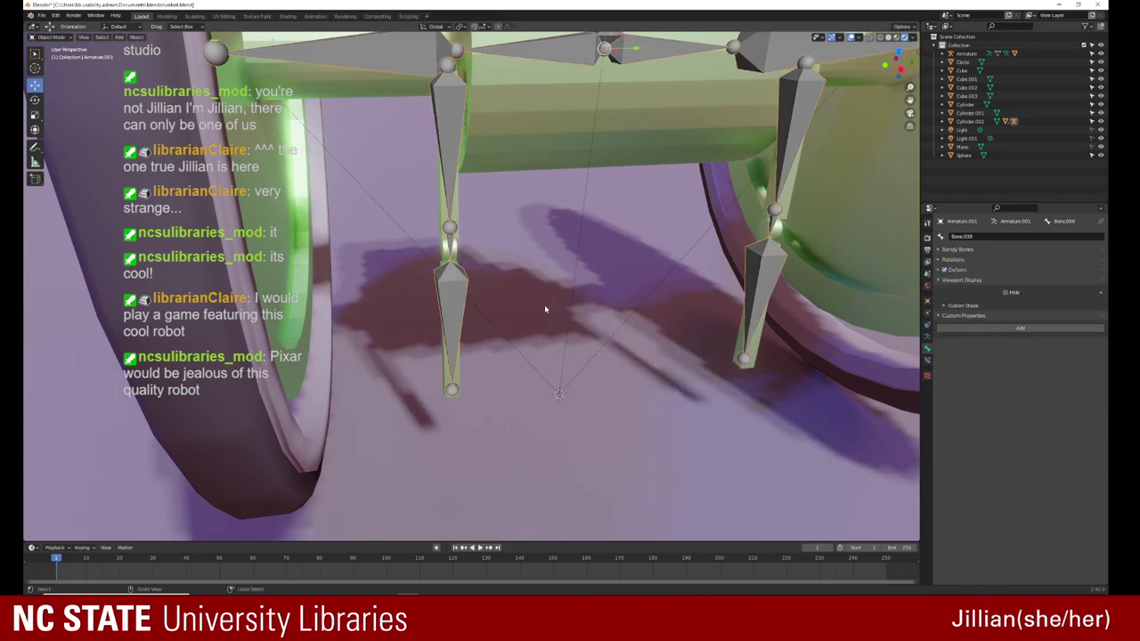
left_click(544, 305)
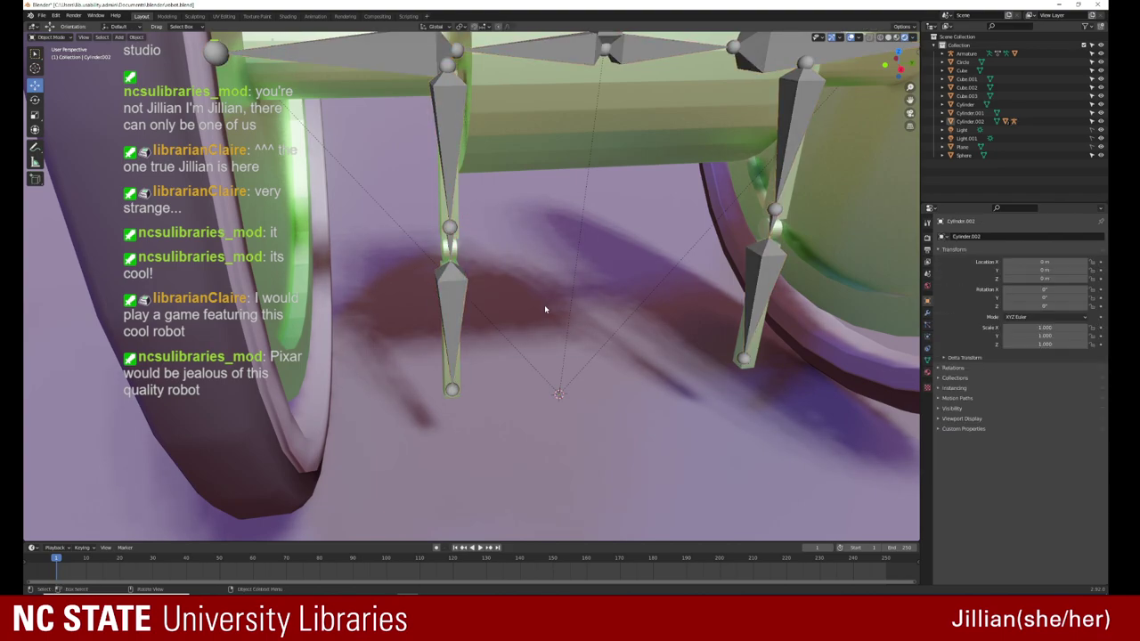
middle_click_drag(544, 305, 538, 251)
left_click(521, 196)
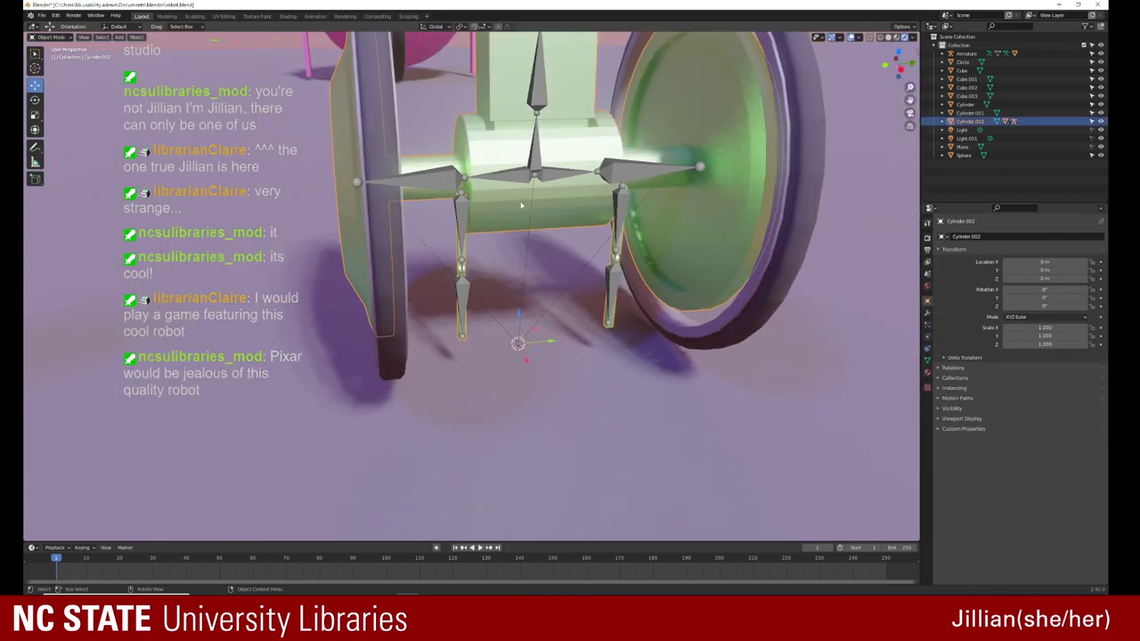
left_click(540, 159)
right_click(540, 159)
mouse_move(515, 156)
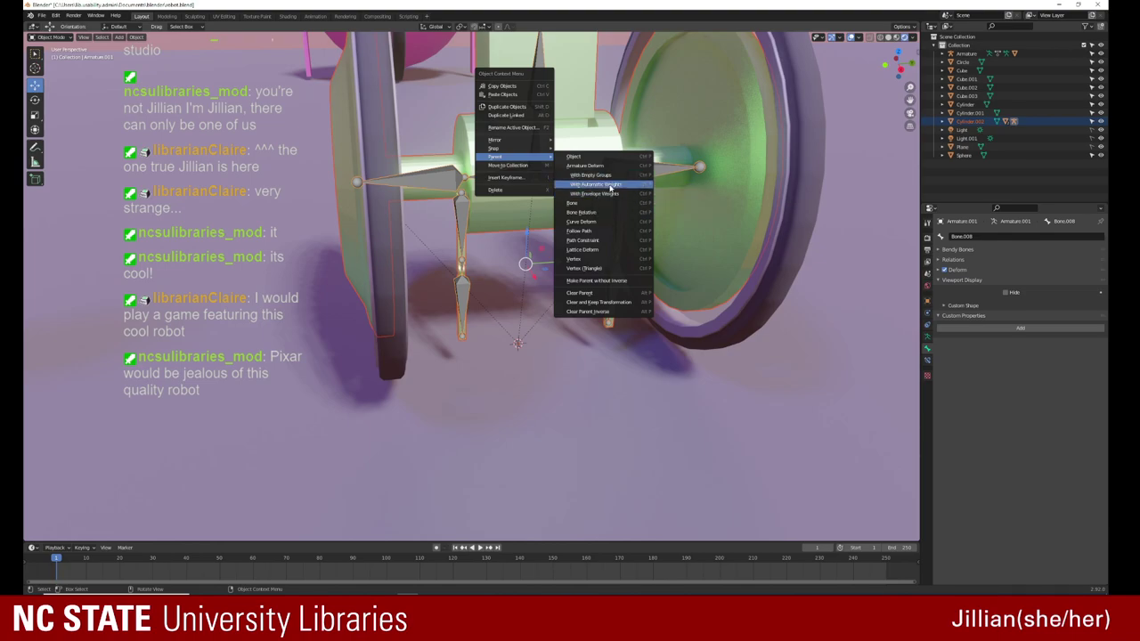
left_click(610, 184)
left_click(461, 265)
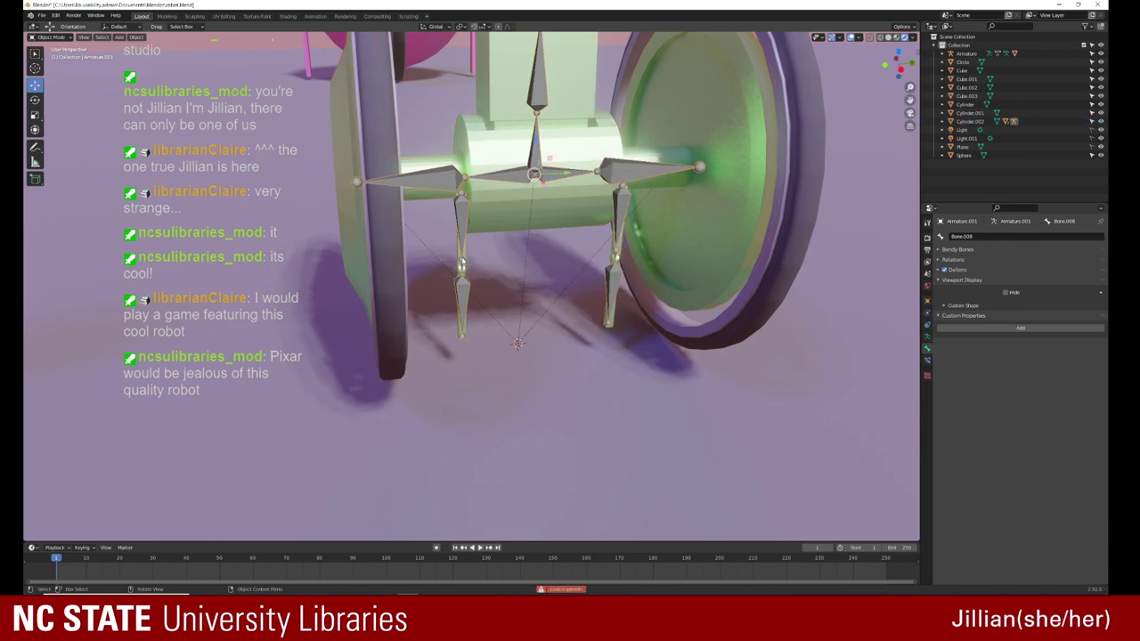
key("ctrl+Tab")
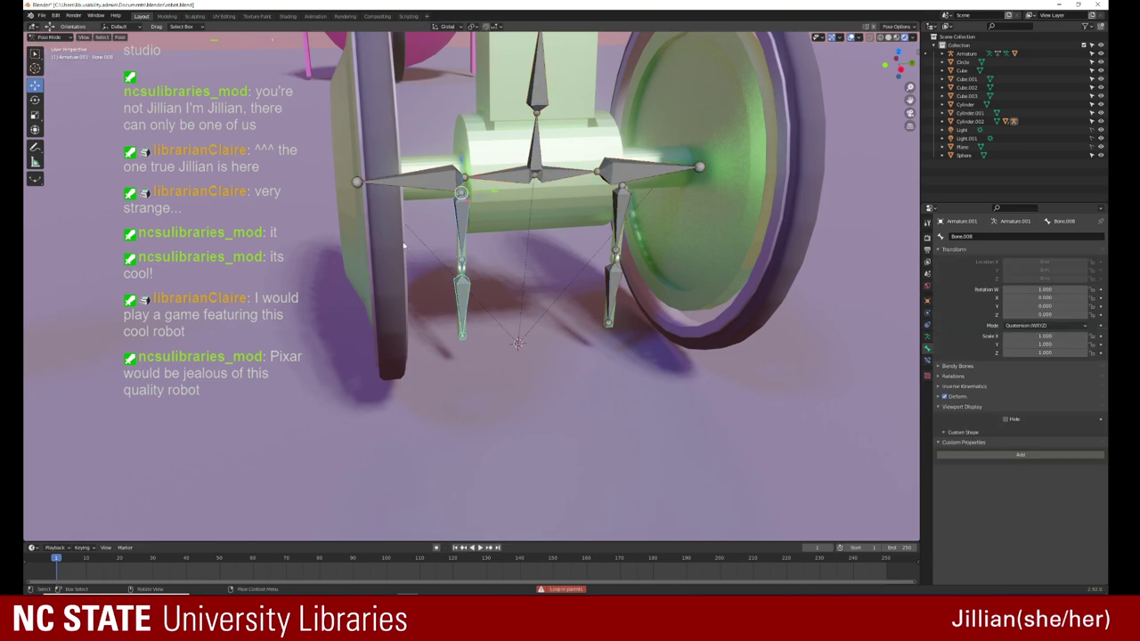
left_click(462, 267)
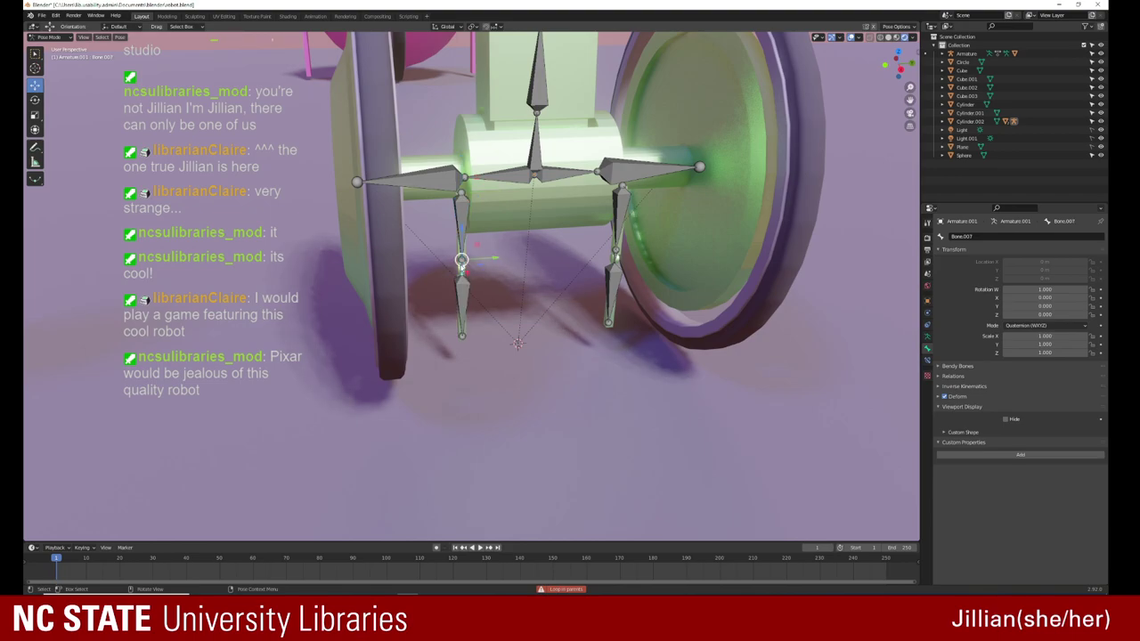
key("r")
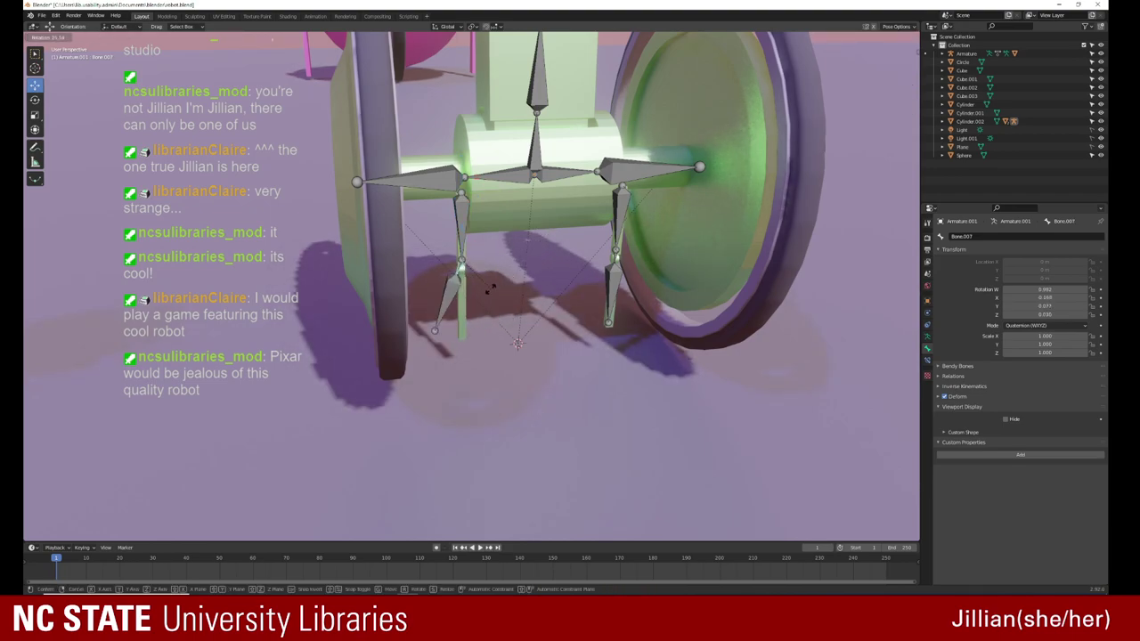
left_click(540, 268)
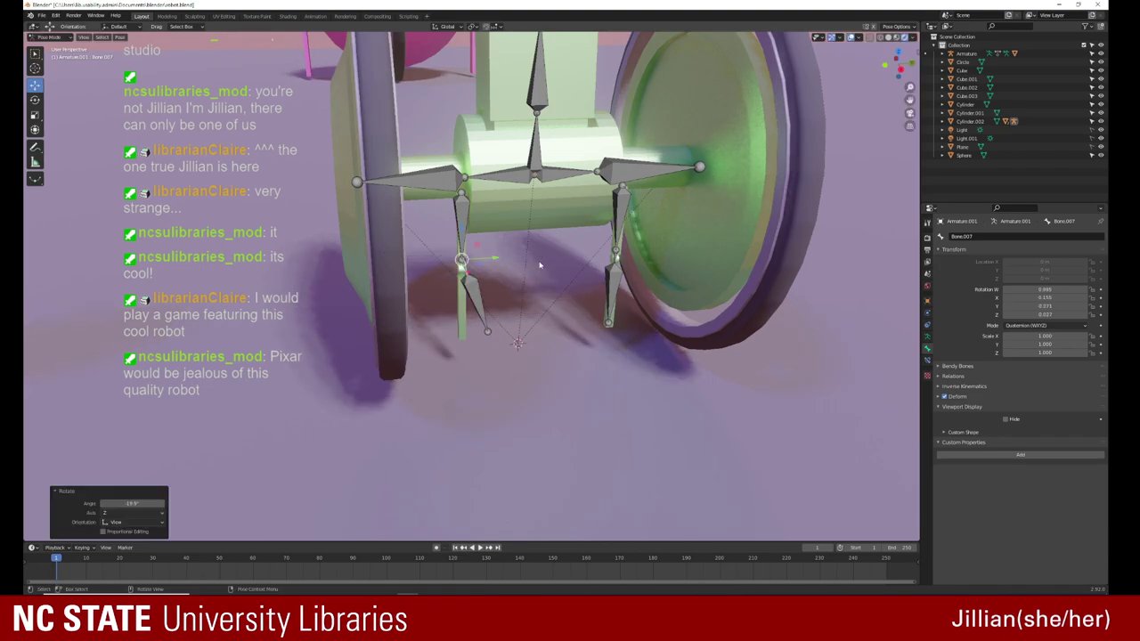
key("ctrl+z")
key("ctrl+z")
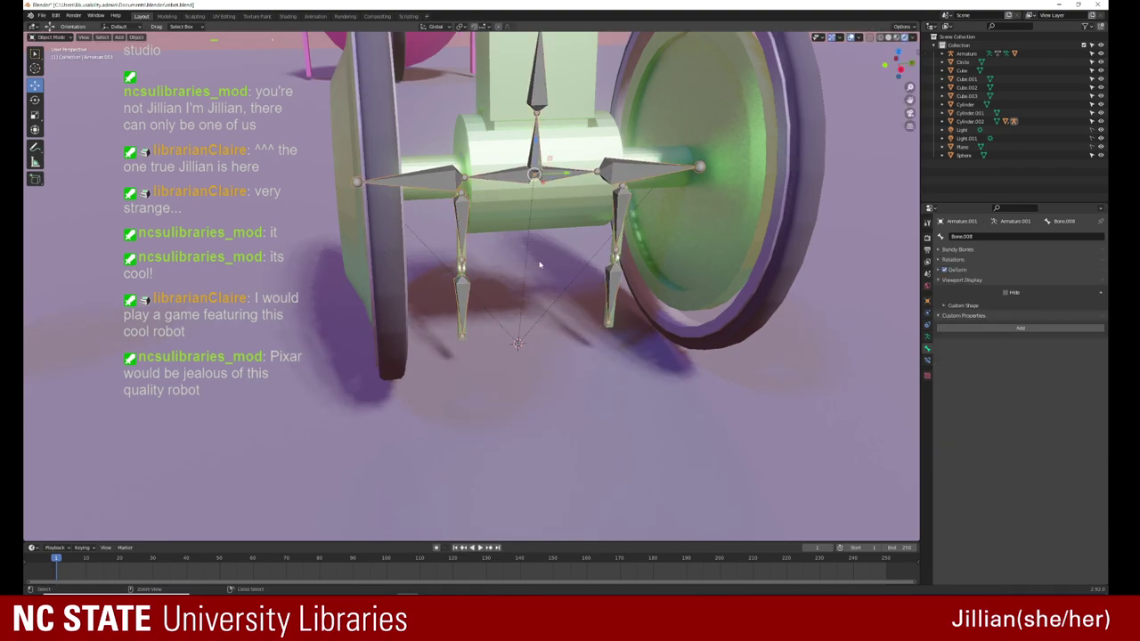
key("ctrl+z")
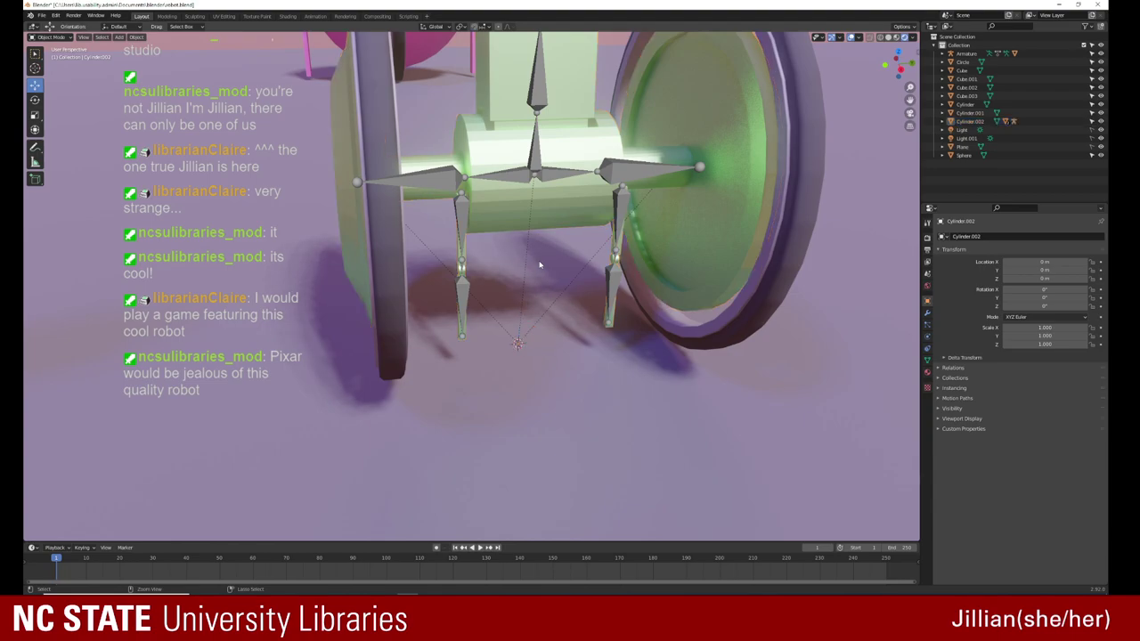
Step: Undo and redo back to the armature and body selected together
key("ctrl+z")
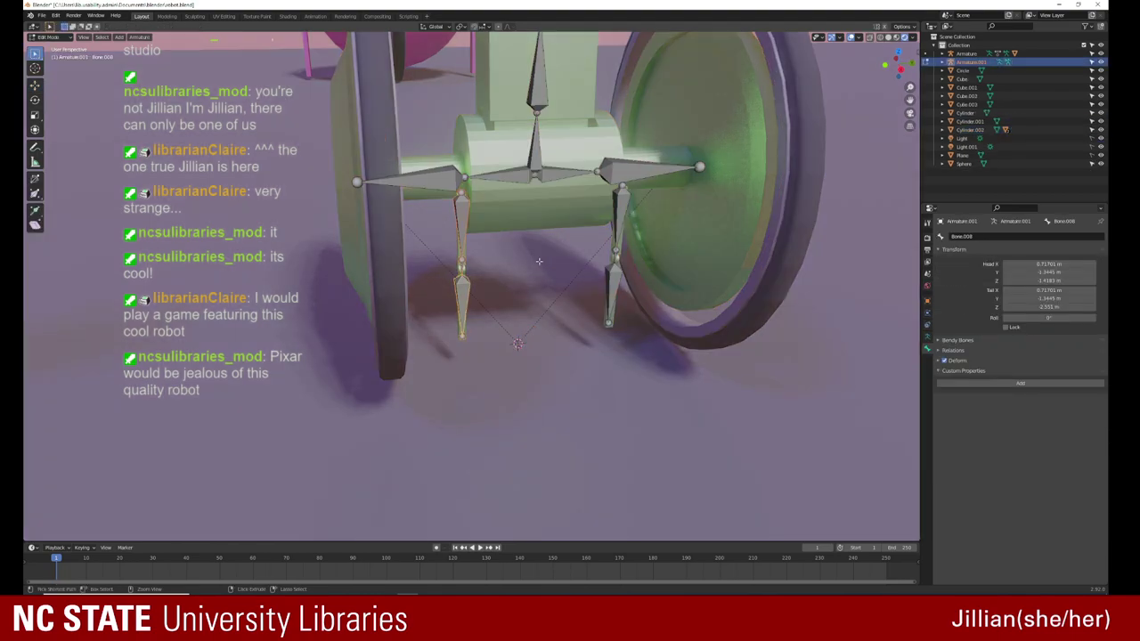
key("ctrl+z")
key("ctrl+z")
key("ctrl+z")
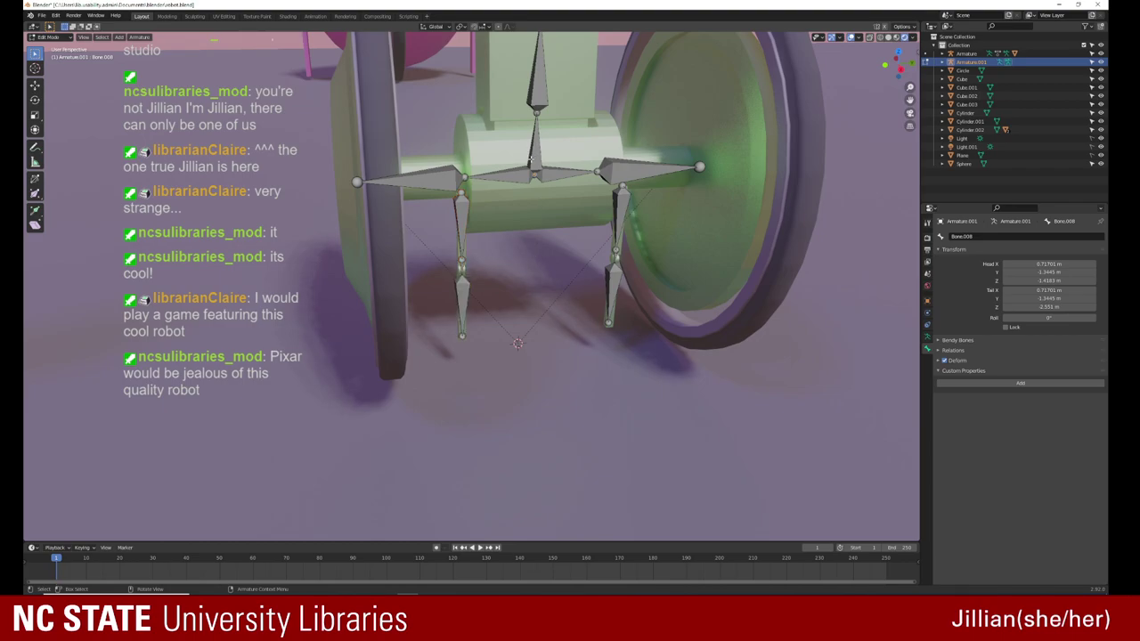
key("ctrl+z")
key("ctrl+z")
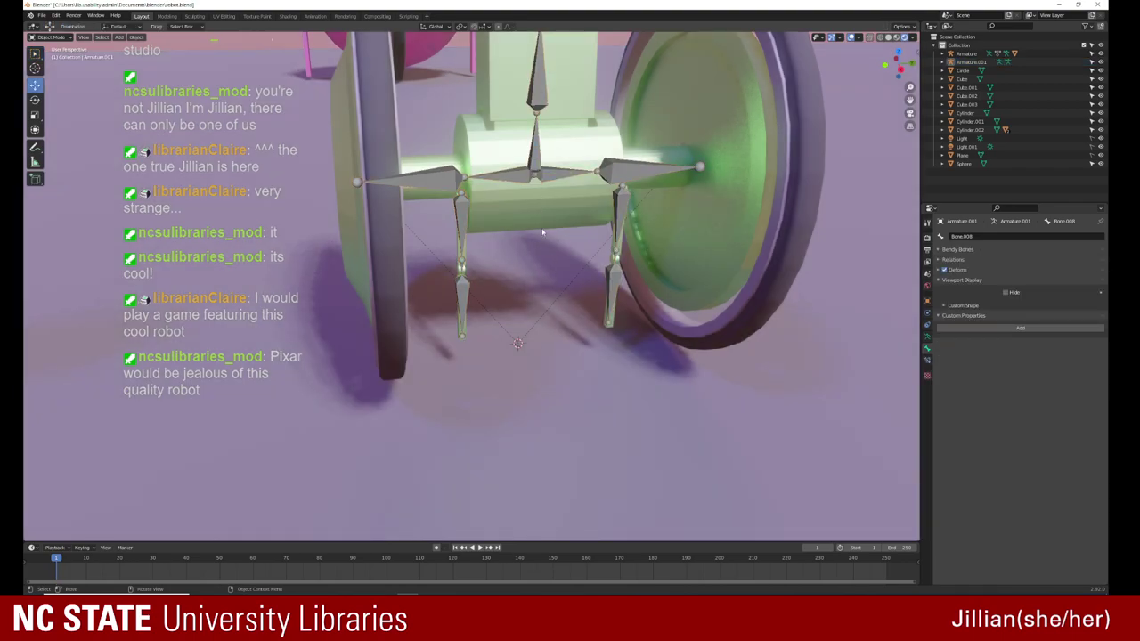
key("ctrl+shift+z")
key("ctrl+shift+z")
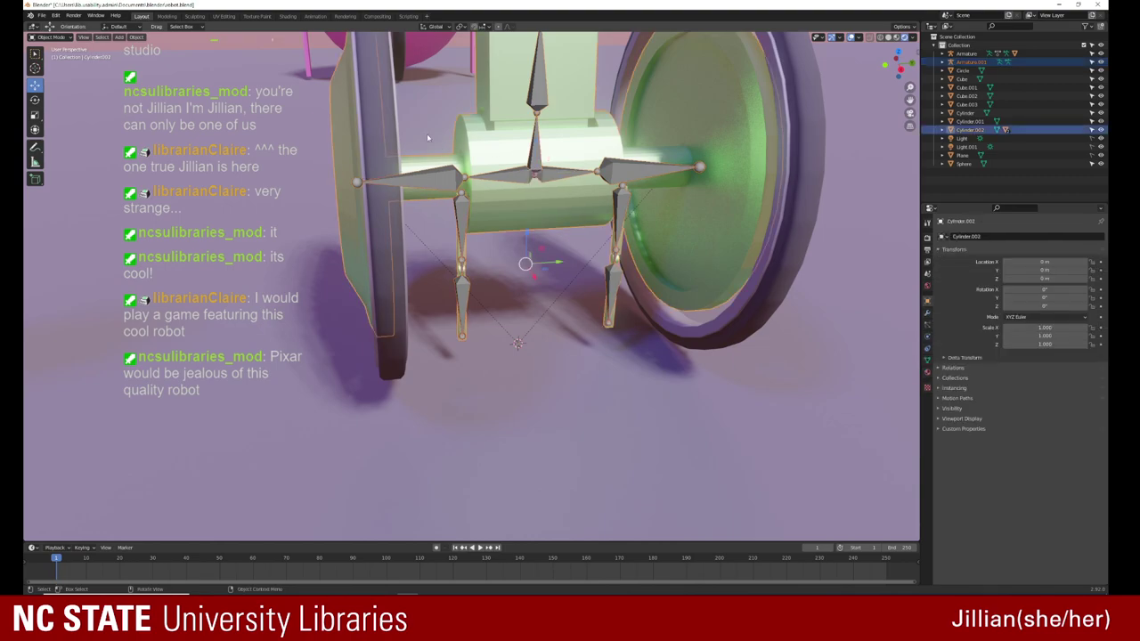
Step: Parent the body to active Armature.001 With Automatic Weights, then reselect body and armature
left_click(527, 178, "shift")
right_click(527, 178)
mouse_move(485, 174)
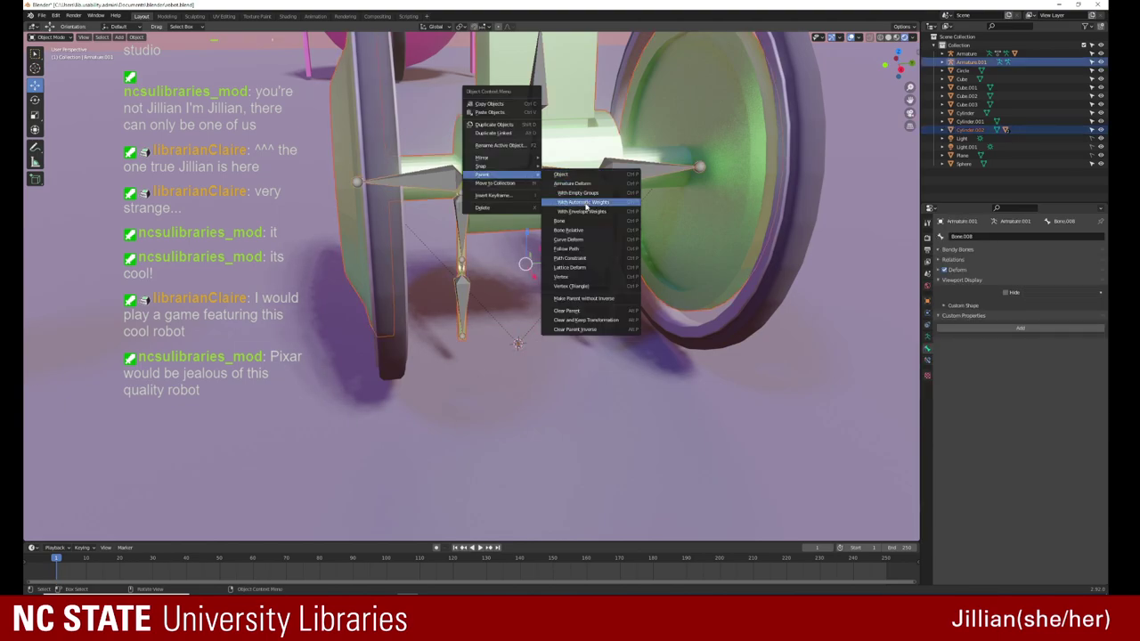
left_click(585, 203)
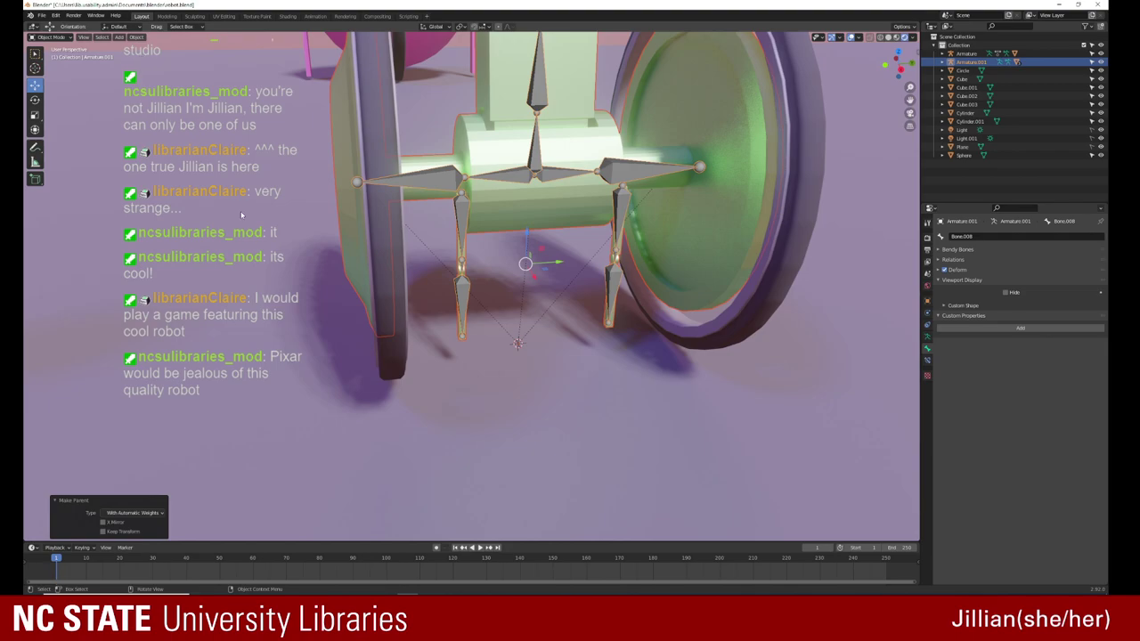
left_click(460, 266)
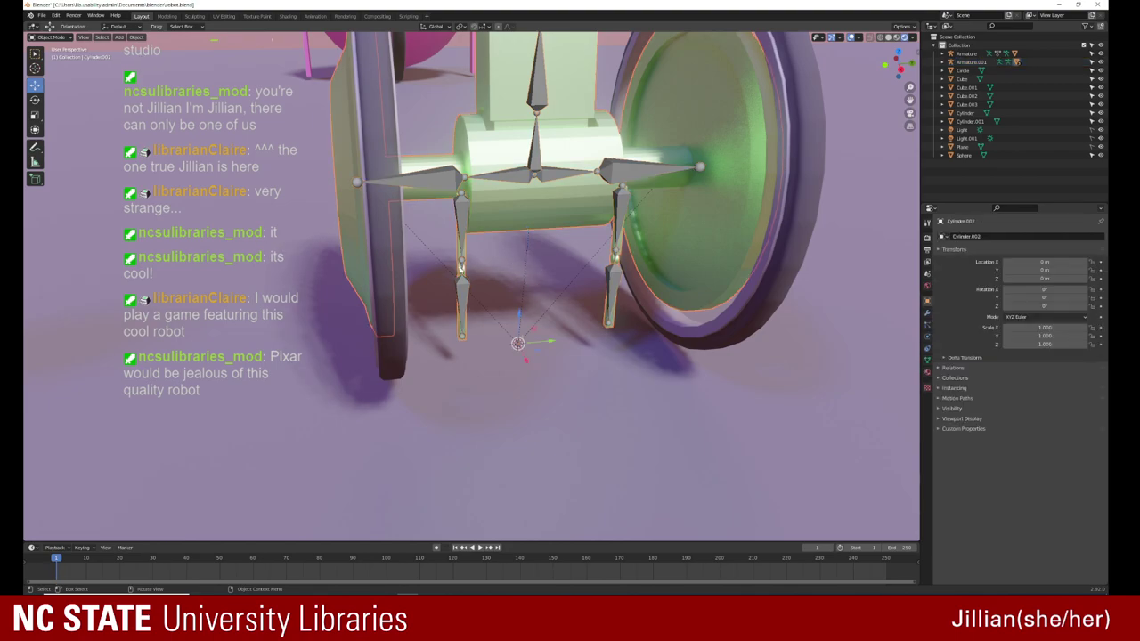
left_click(534, 173)
Step: In Pose Mode, test-rotate the lower left leg bone Bone.008
left_click(64, 37)
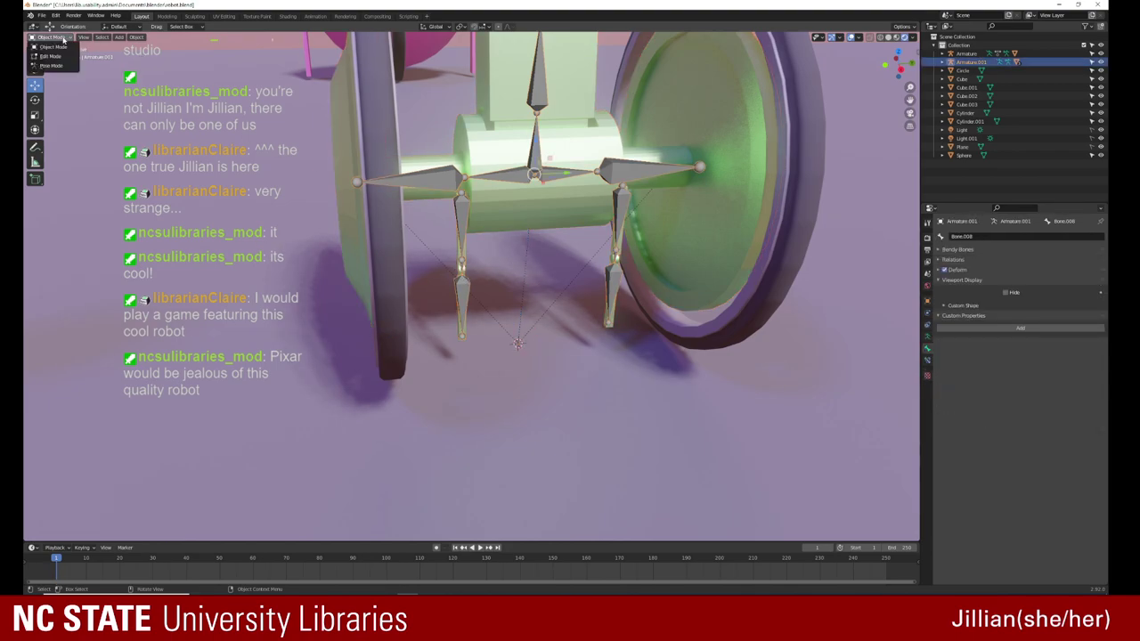
left_click(54, 64)
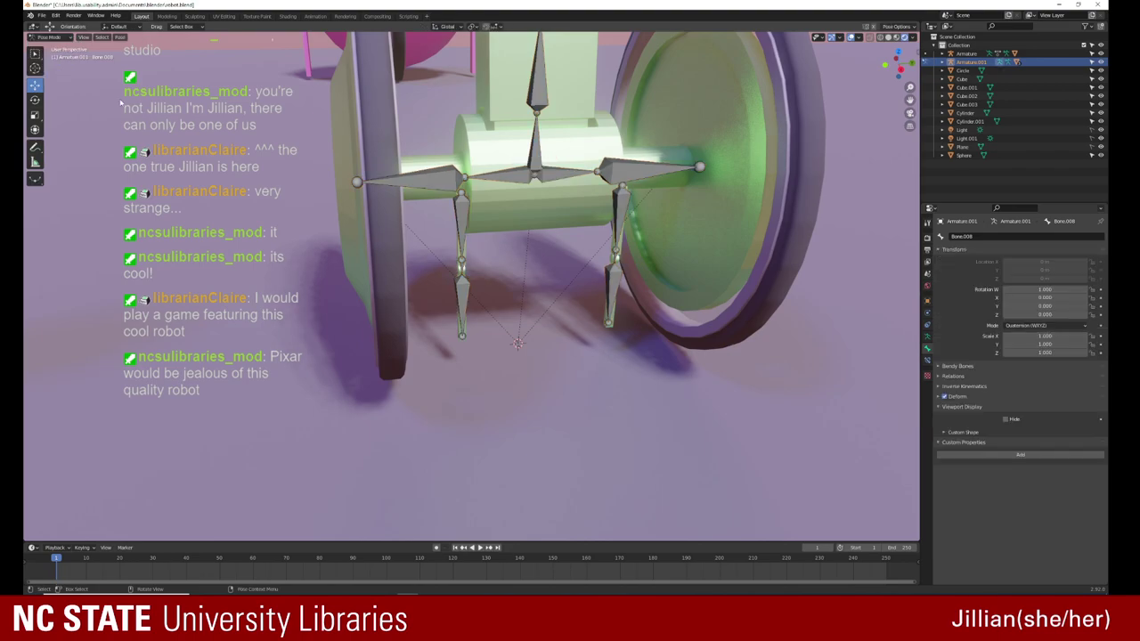
left_click(470, 298)
key("r")
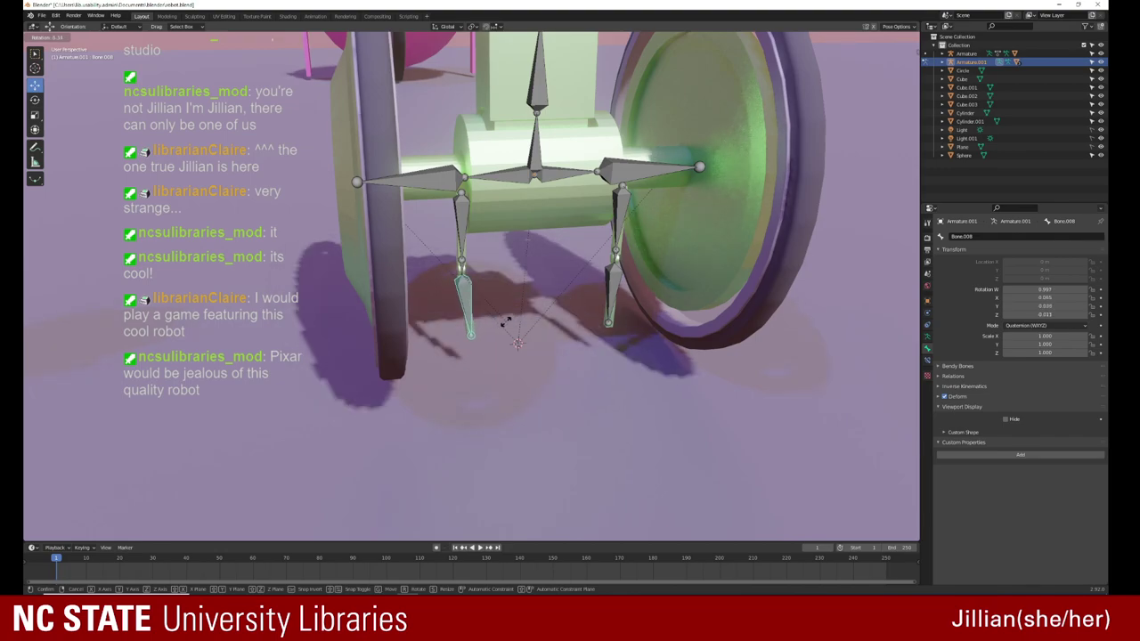
left_click(495, 328)
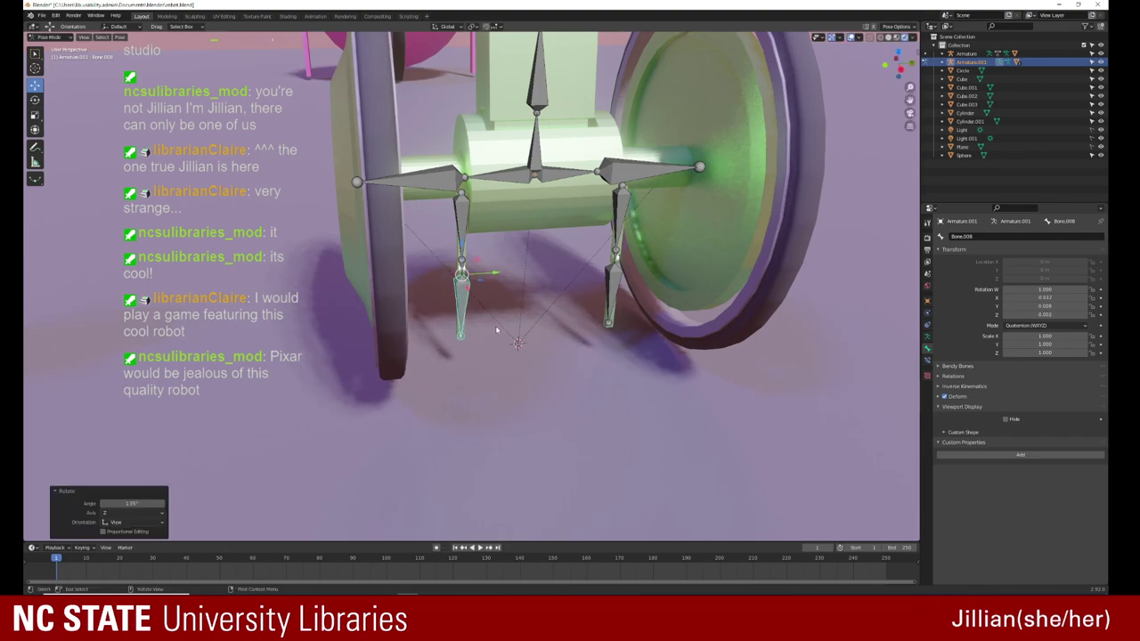
scroll(461, 303, "up", 5)
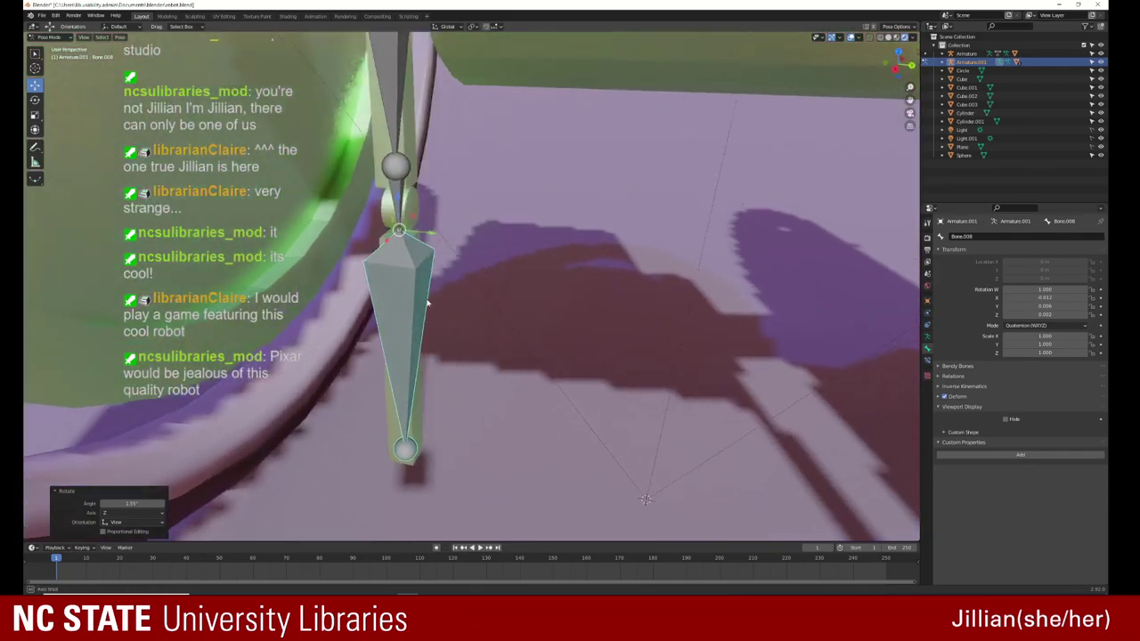
middle_click_drag(461, 303, 372, 286)
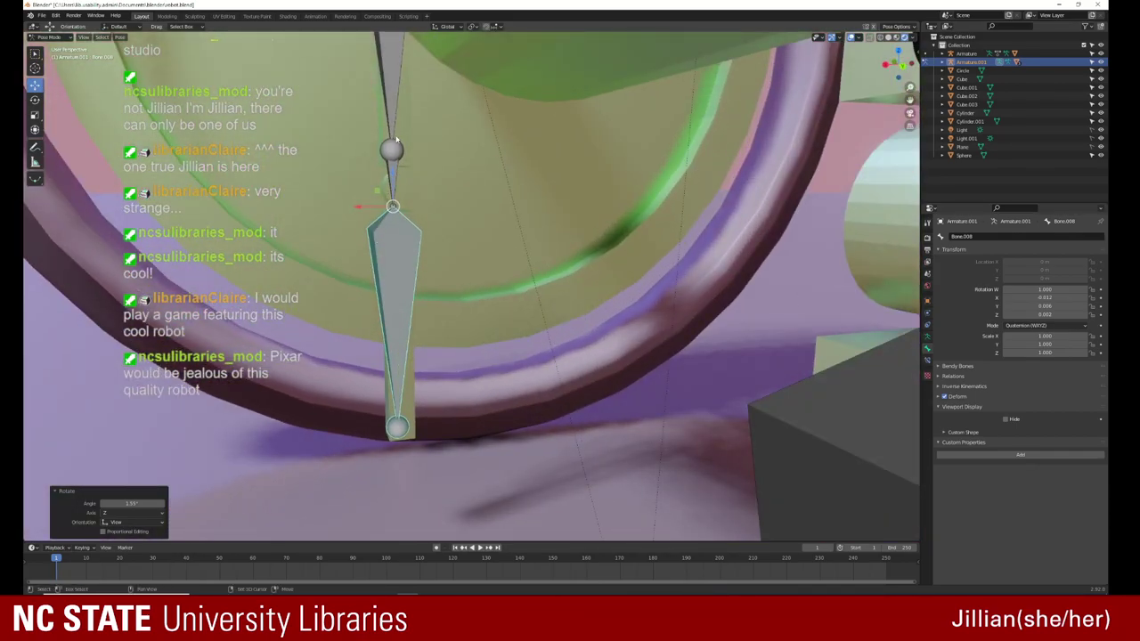
Step: Rotate the upper leg bone Bone.006 twice to check the body's deformation
left_click(397, 139)
scroll(397, 142, "down", 3)
mouse_move(397, 147)
middle_mouse_down()
mouse_move(397, 163)
mouse_move(436, 195)
middle_mouse_up()
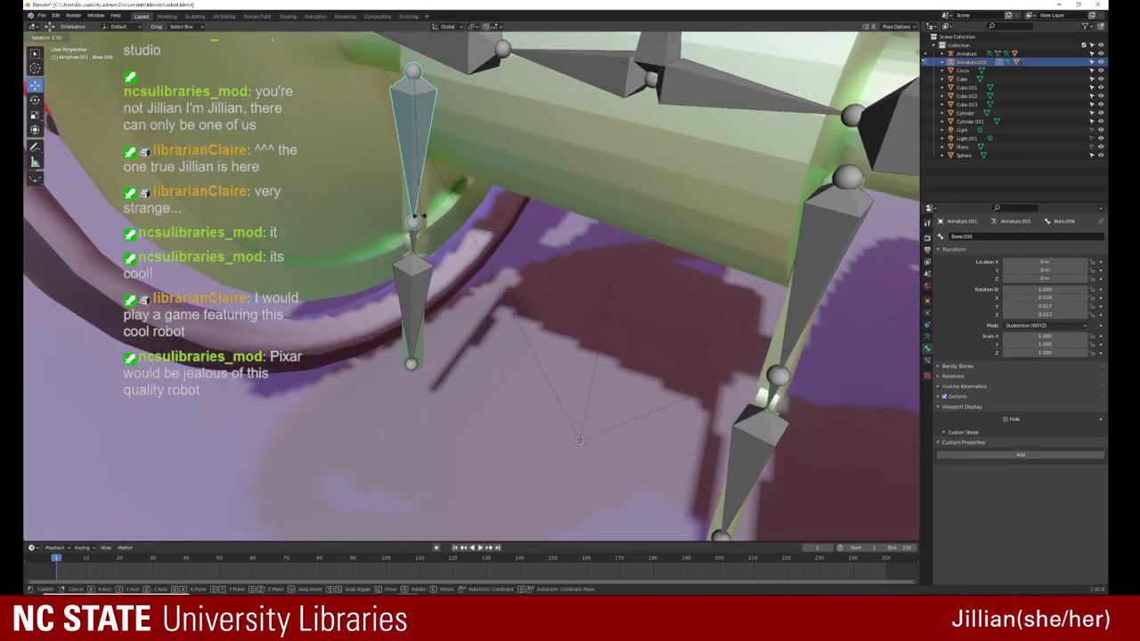
key("r")
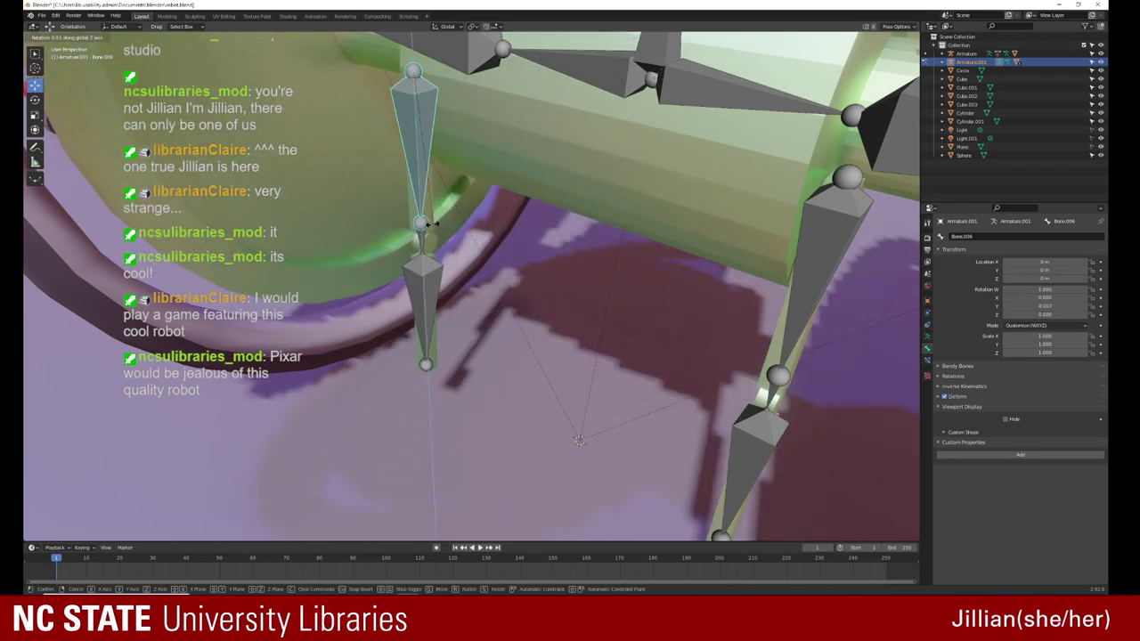
left_click(224, 290)
middle_click_drag(224, 289, 368, 290)
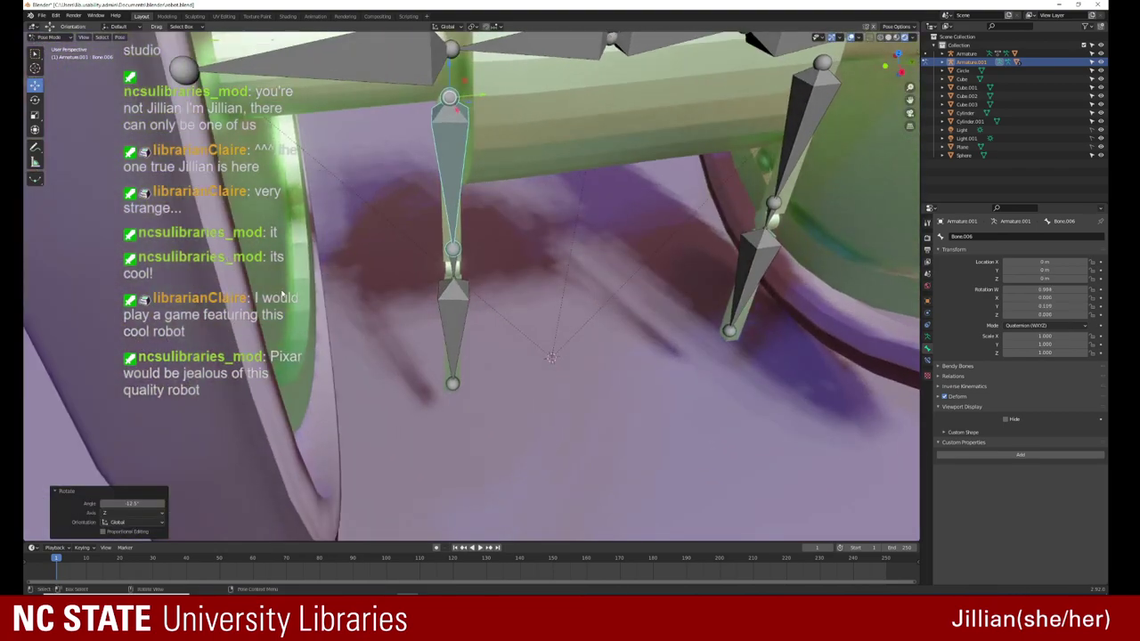
key("r")
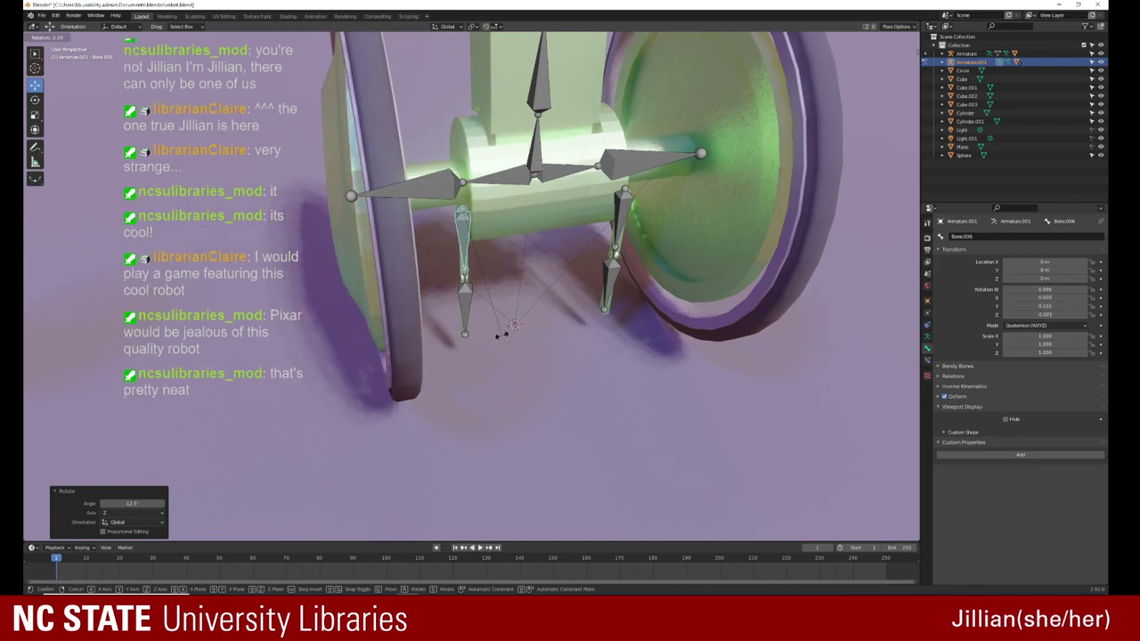
left_click(471, 334)
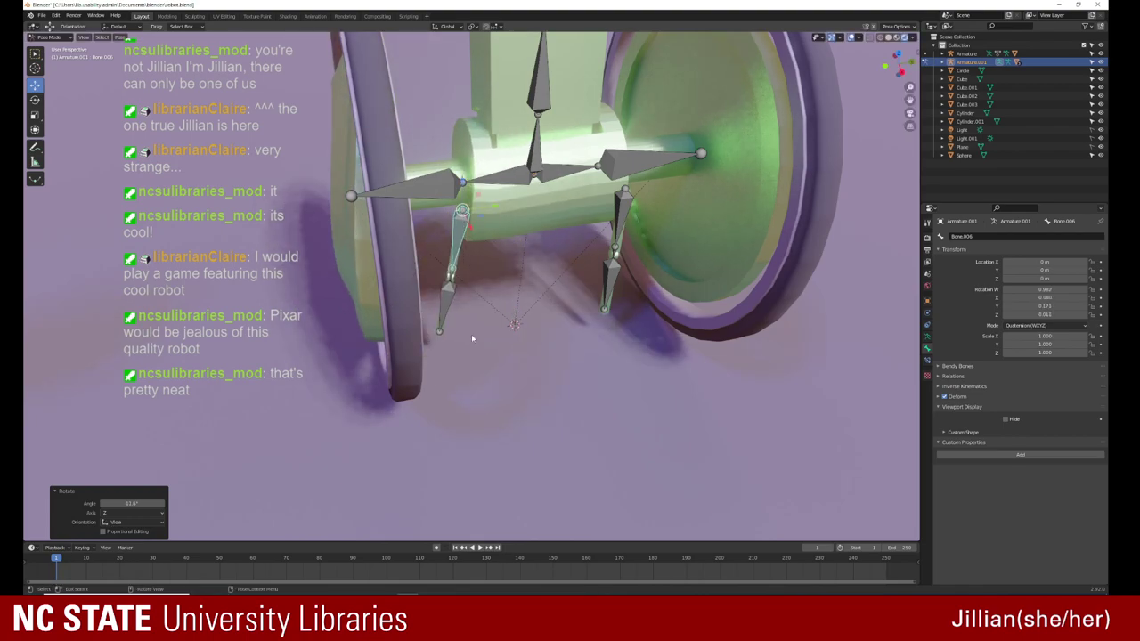
Step: Orbit behind the robot and zoom in on the axle and leg bones
scroll(520, 318, "down", 3)
middle_click_drag(521, 318, 486, 286)
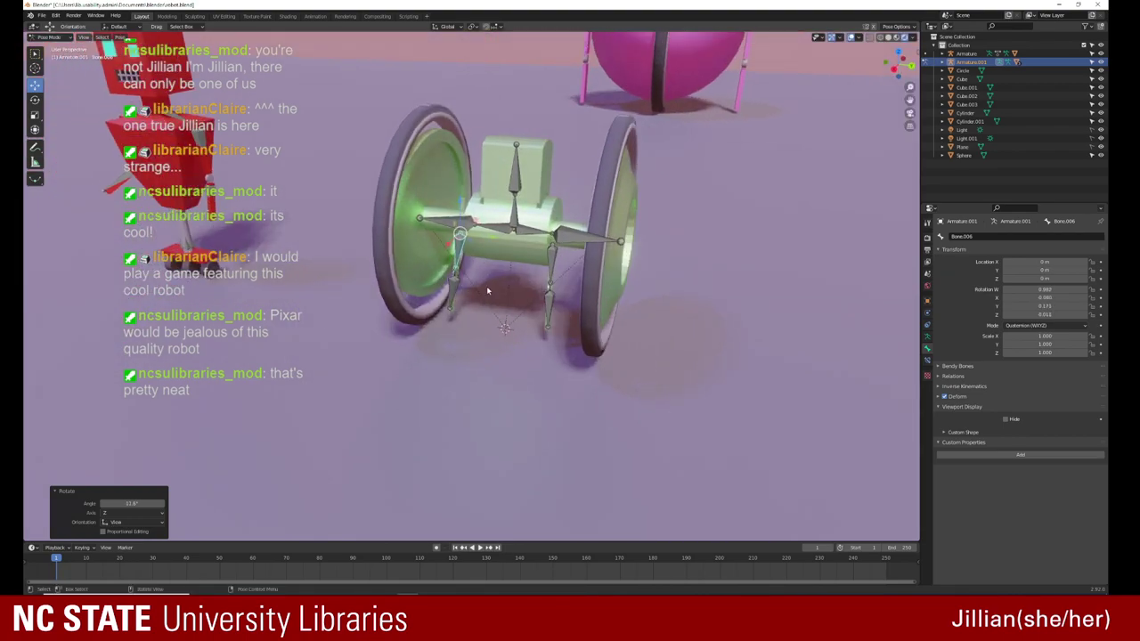
scroll(486, 297, "up", 5)
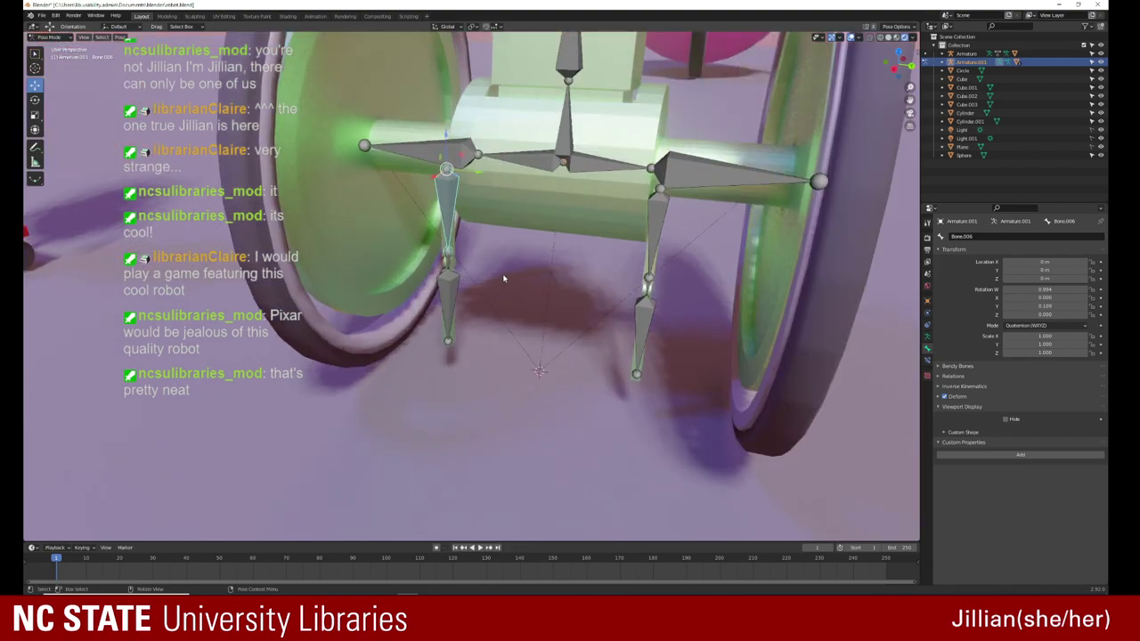
middle_click_drag(507, 276, 515, 281)
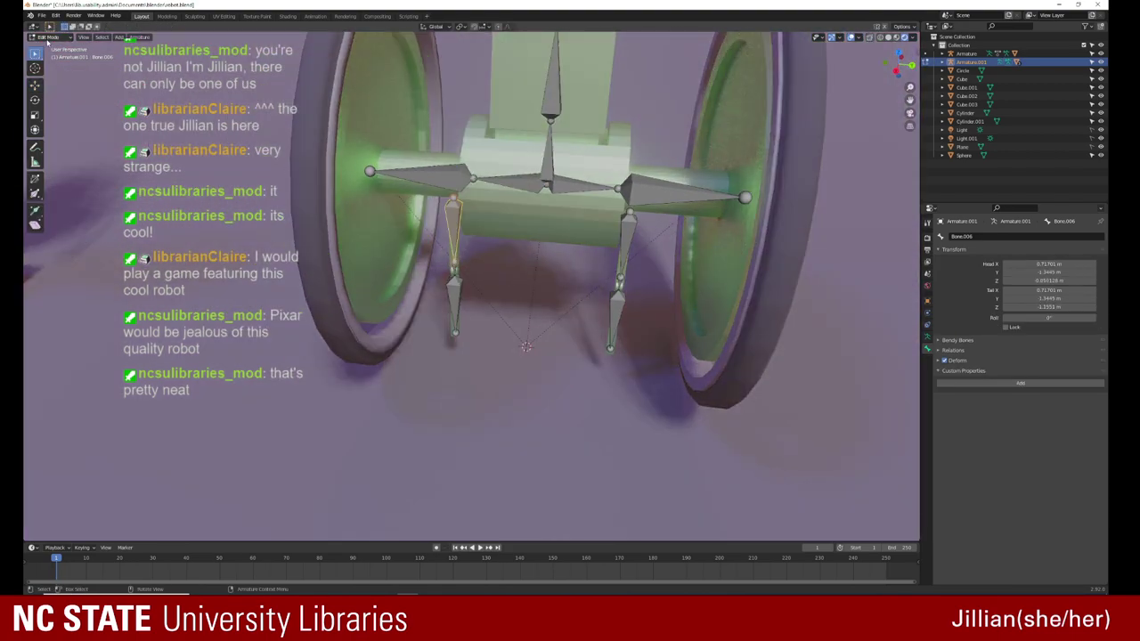
left_click(43, 37)
left_click(45, 46)
scroll(494, 185, "down", 3)
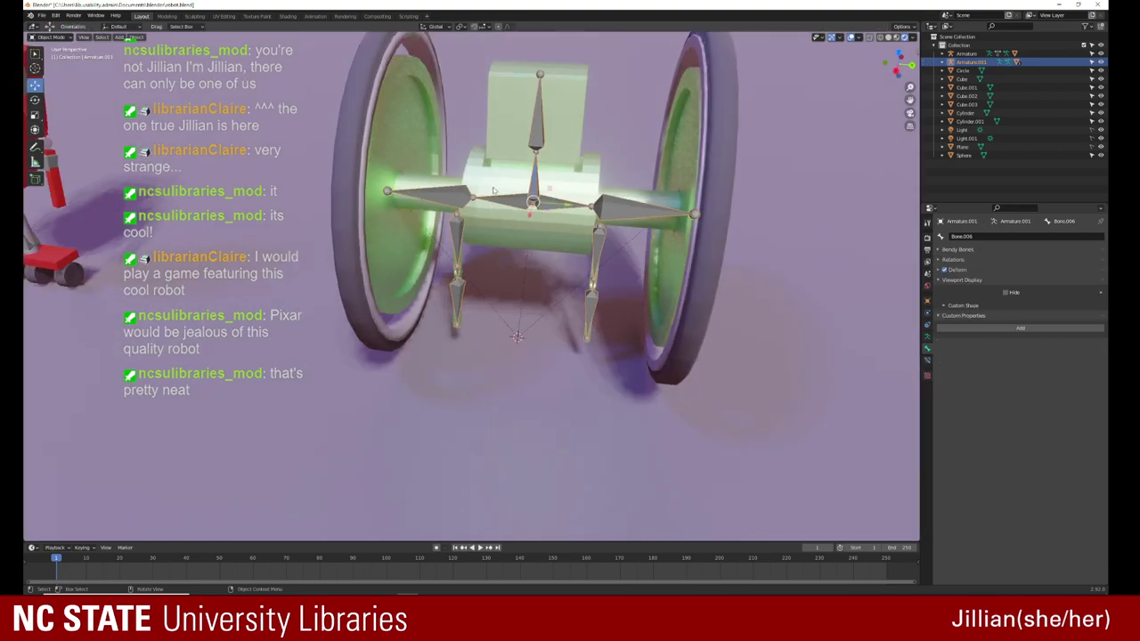
mouse_move(486, 232)
middle_mouse_down()
mouse_move(534, 231)
mouse_move(401, 292)
middle_mouse_up()
scroll(539, 231, "up", 1)
scroll(540, 231, "up", 3)
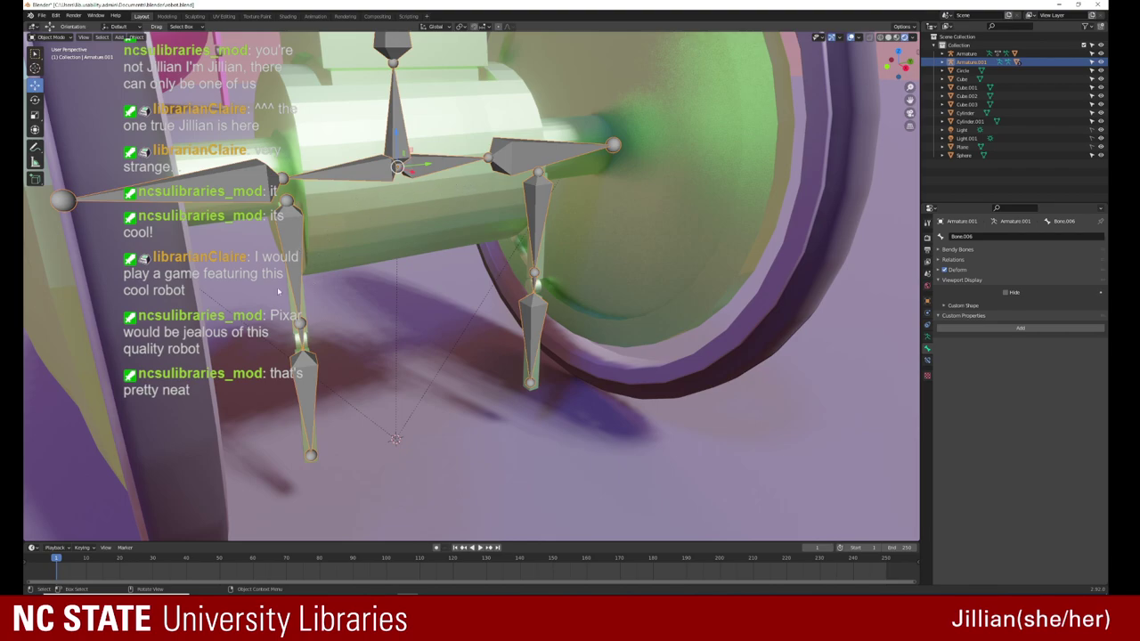
mouse_move(205, 211)
middle_mouse_down()
mouse_move(203, 238)
mouse_move(204, 216)
middle_mouse_up()
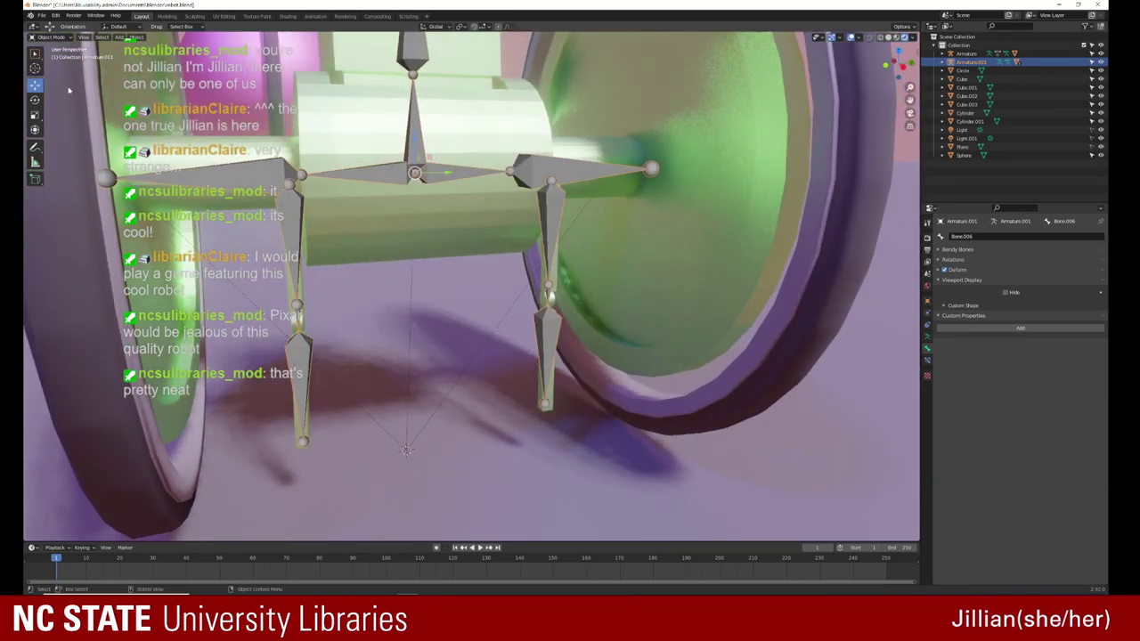
mouse_move(80, 71)
middle_mouse_down()
mouse_move(114, 100)
mouse_move(143, 153)
middle_mouse_up()
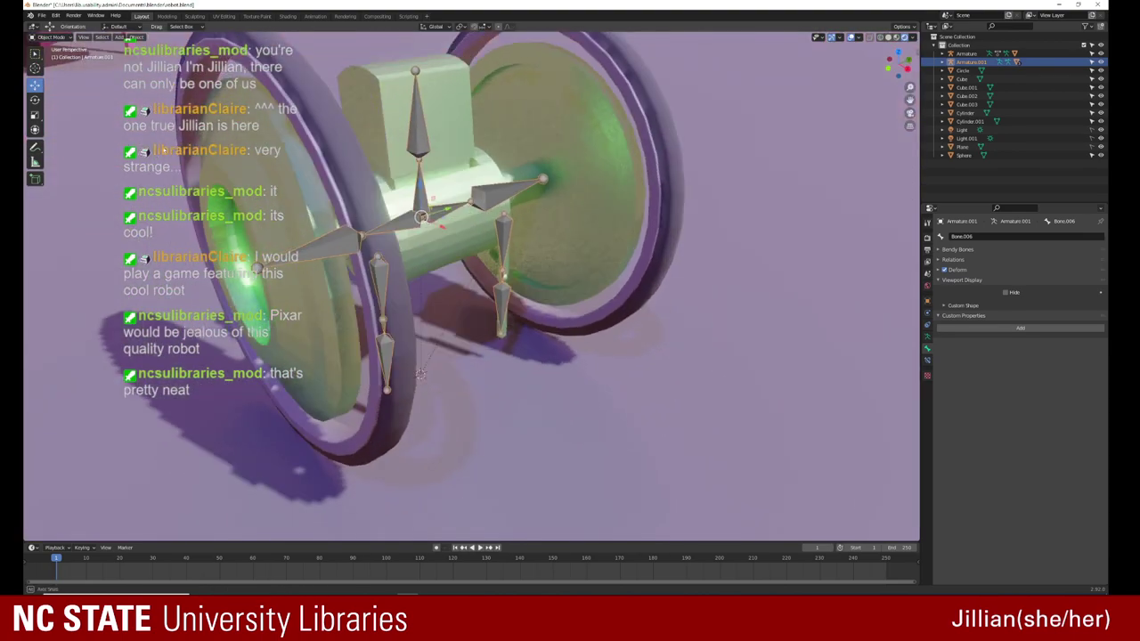
key("Tab")
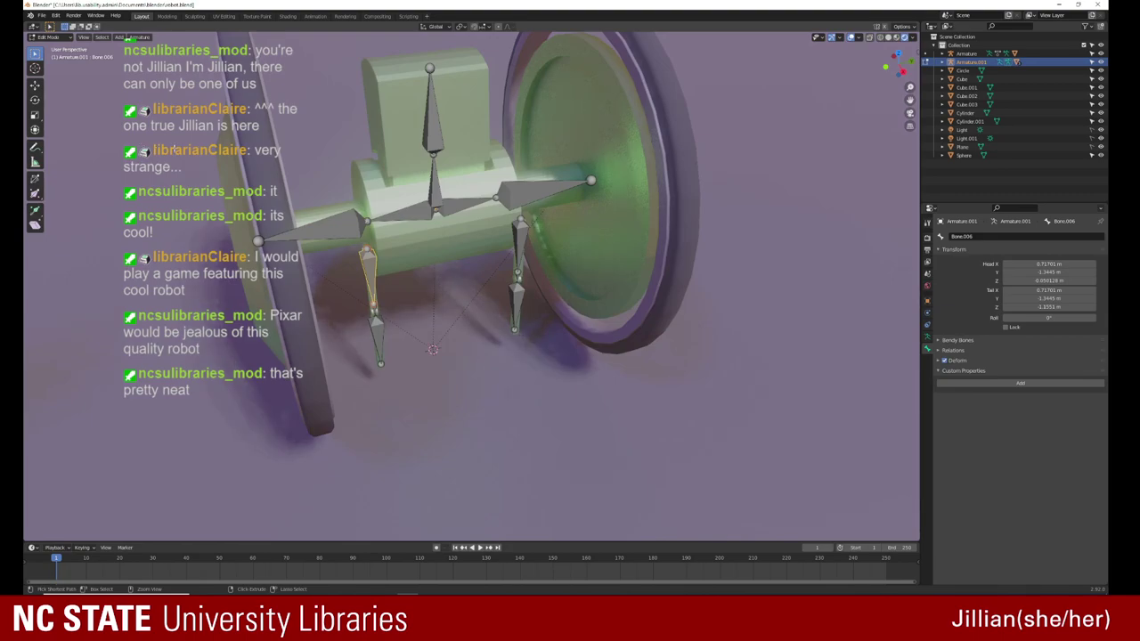
left_click(45, 37)
left_click(76, 62)
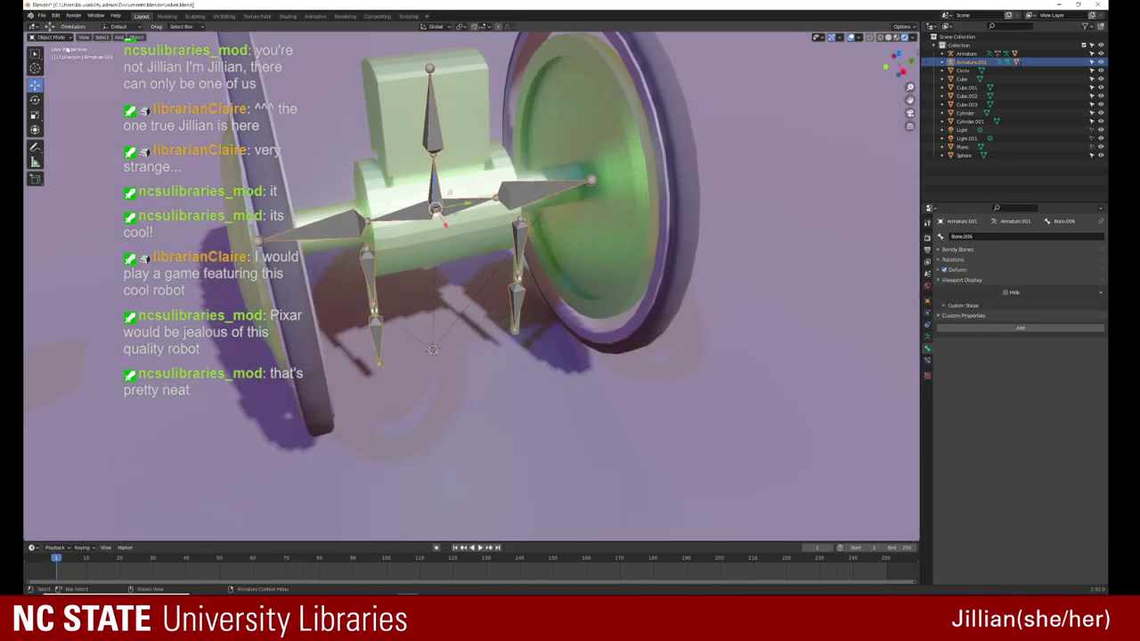
key("Tab")
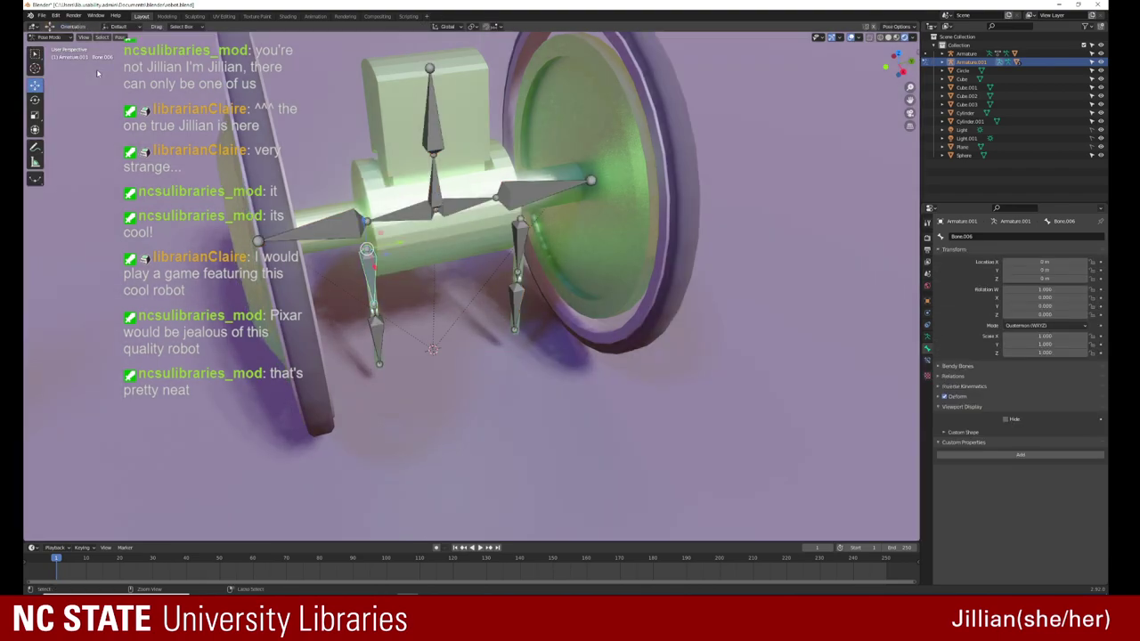
key("bracketright")
Step: Back in Object Mode, select Armature.001 then Cylinder.002 and enter Weight Paint mode
left_click(44, 37)
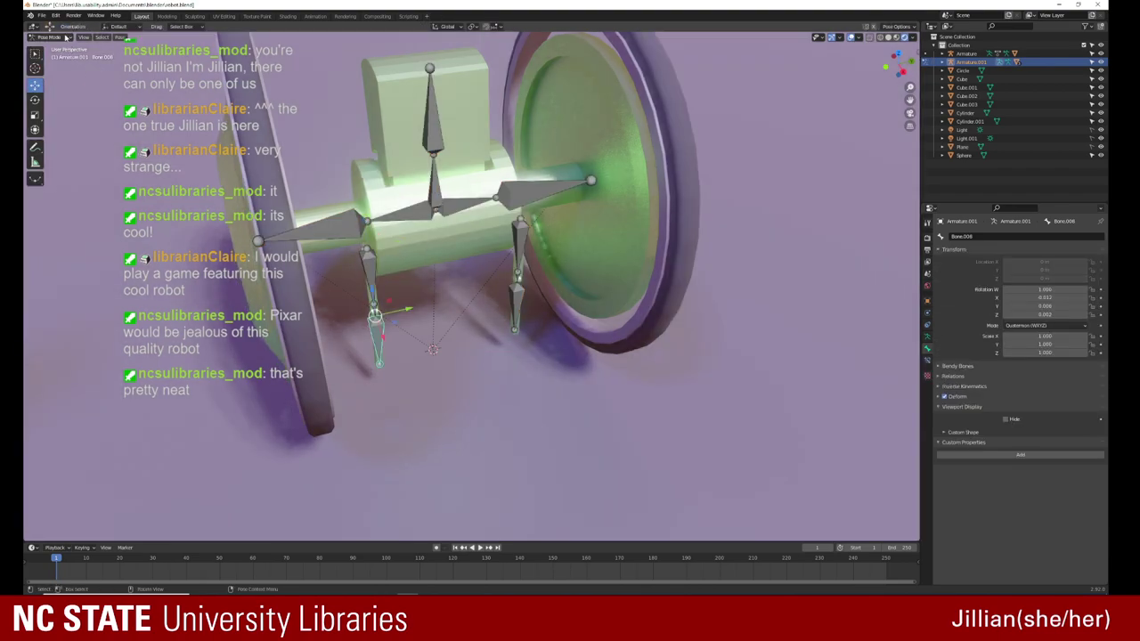
left_click(62, 47)
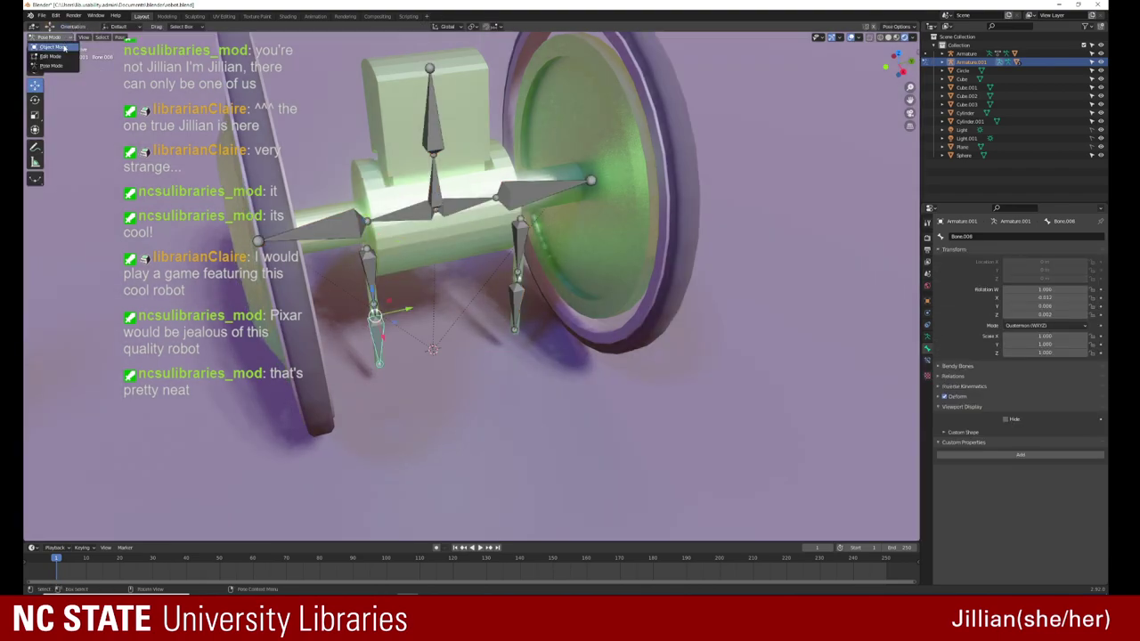
left_click(319, 289)
middle_click_drag(364, 273, 363, 240)
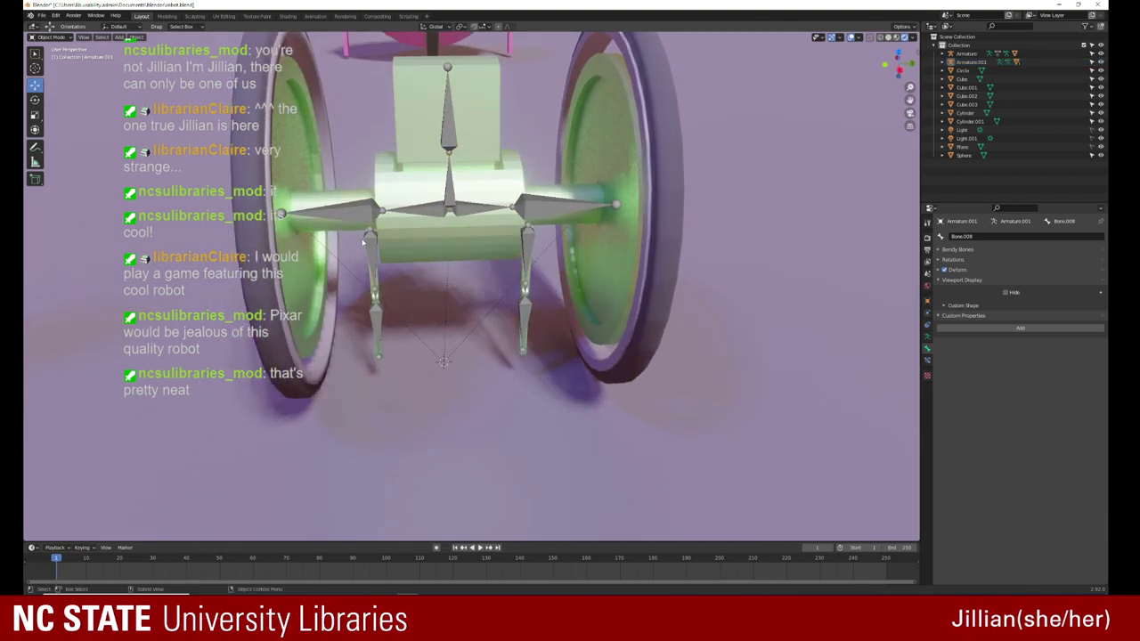
left_click(365, 239)
left_click(452, 286)
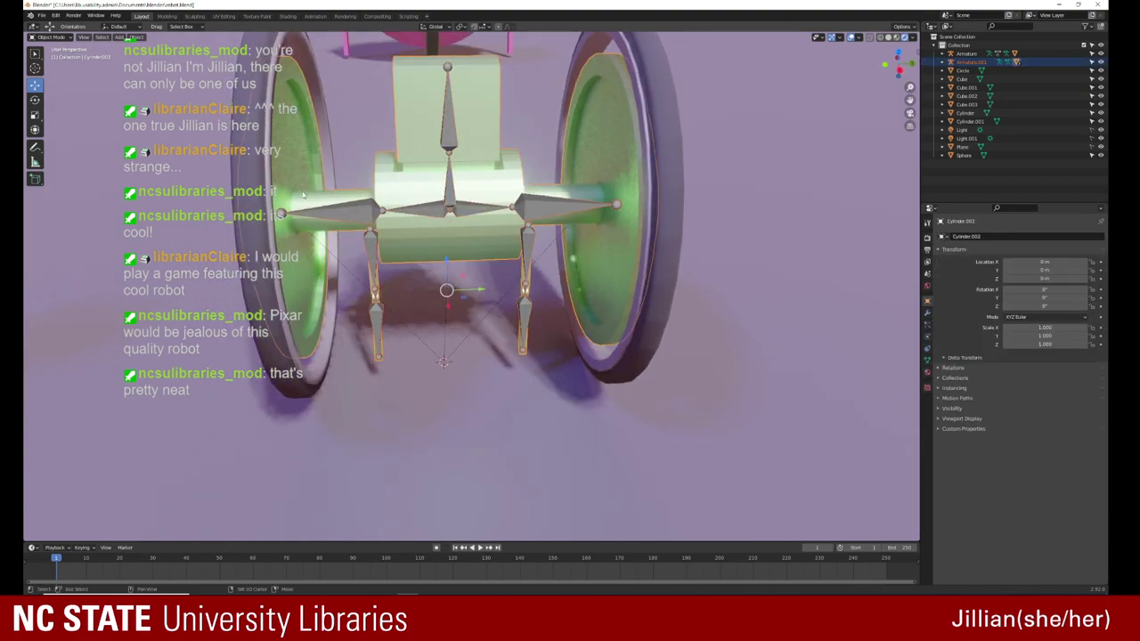
left_click(53, 38)
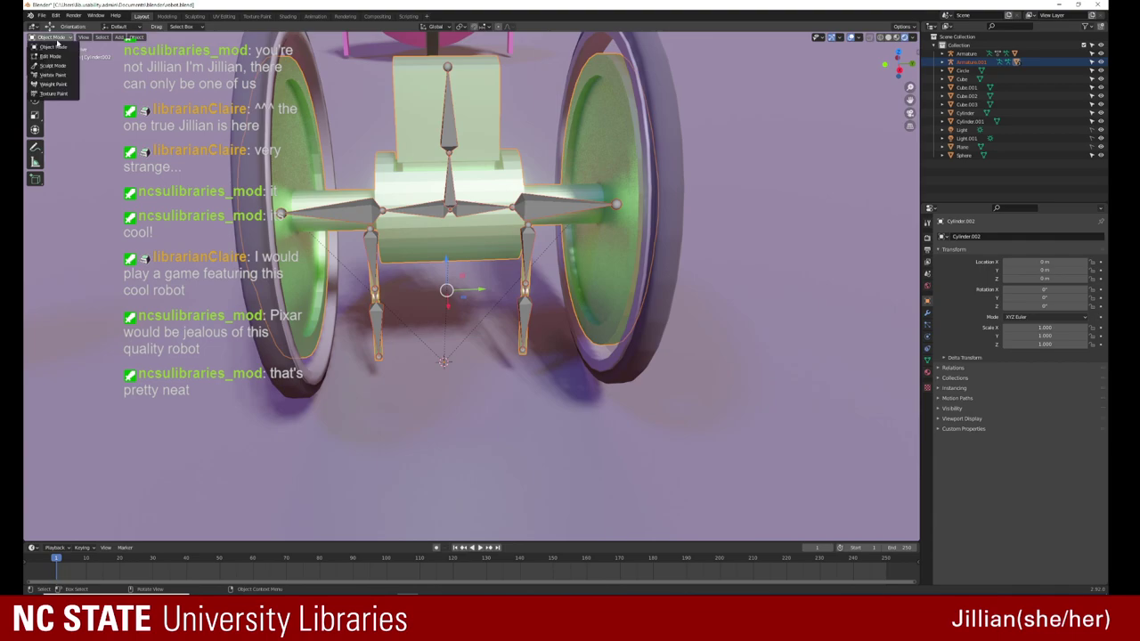
left_click(56, 85)
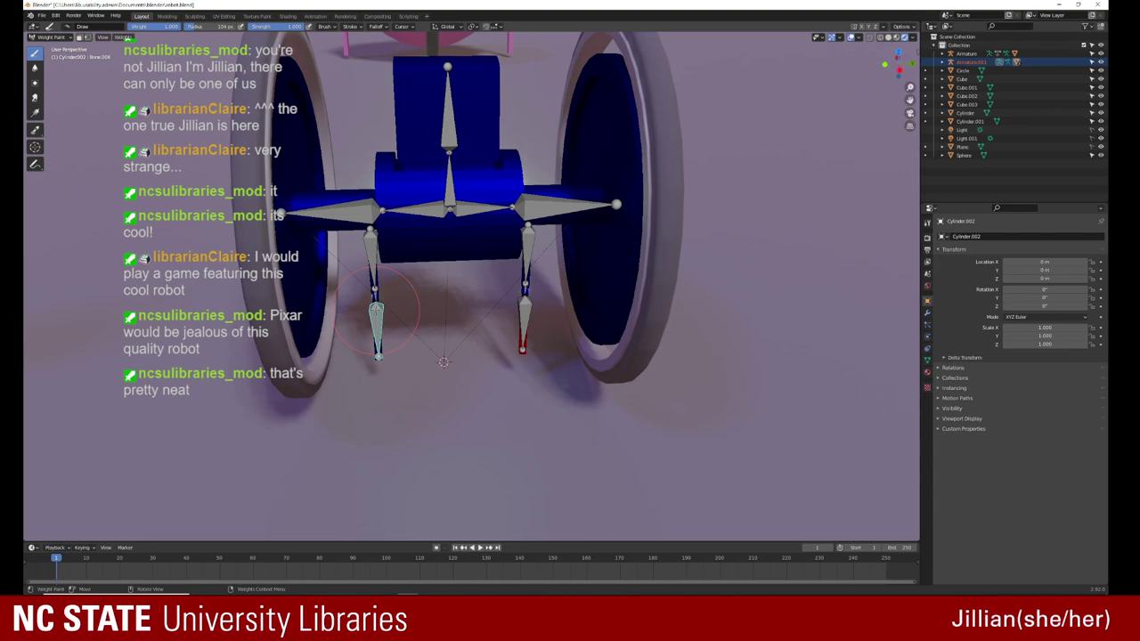
Step: Select the upper left leg bone and set the brush to 37 px radius, weight 0
left_click(377, 309, "ctrl")
scroll(377, 308, "down", 2)
scroll(356, 307, "up", 5)
scroll(267, 317, "up", 2)
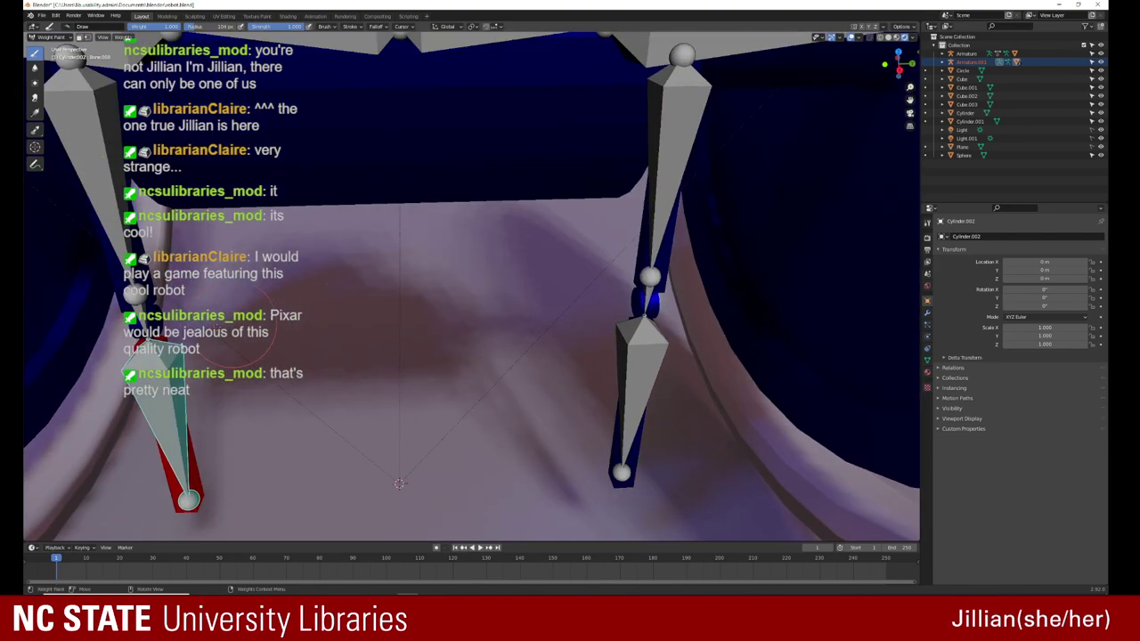
middle_click_drag(210, 351, 534, 480)
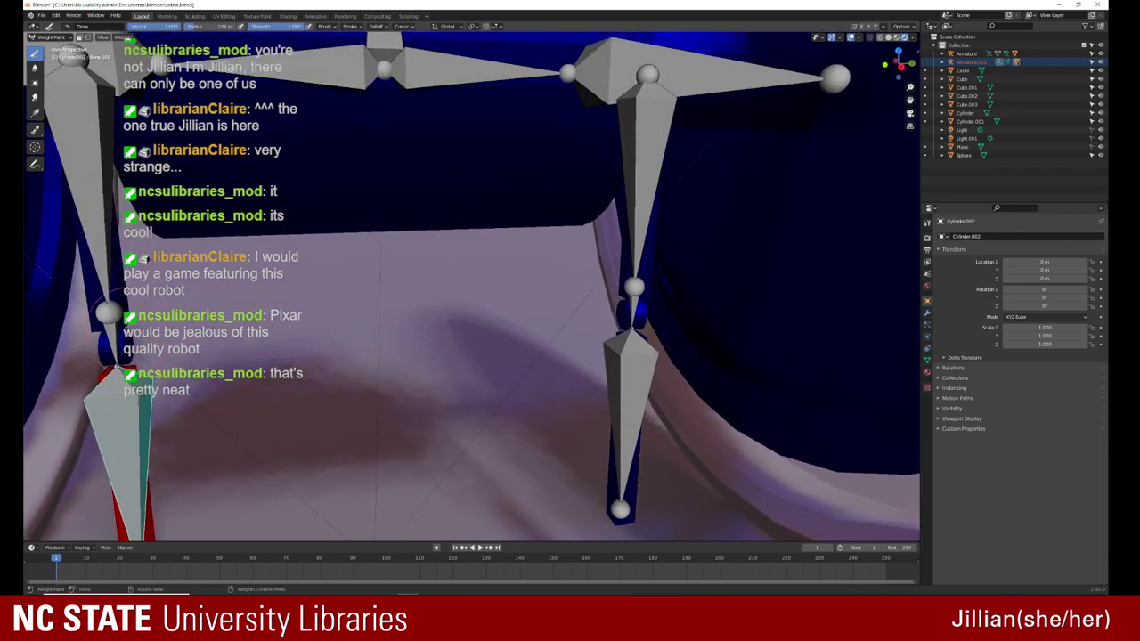
left_click(114, 361, "ctrl")
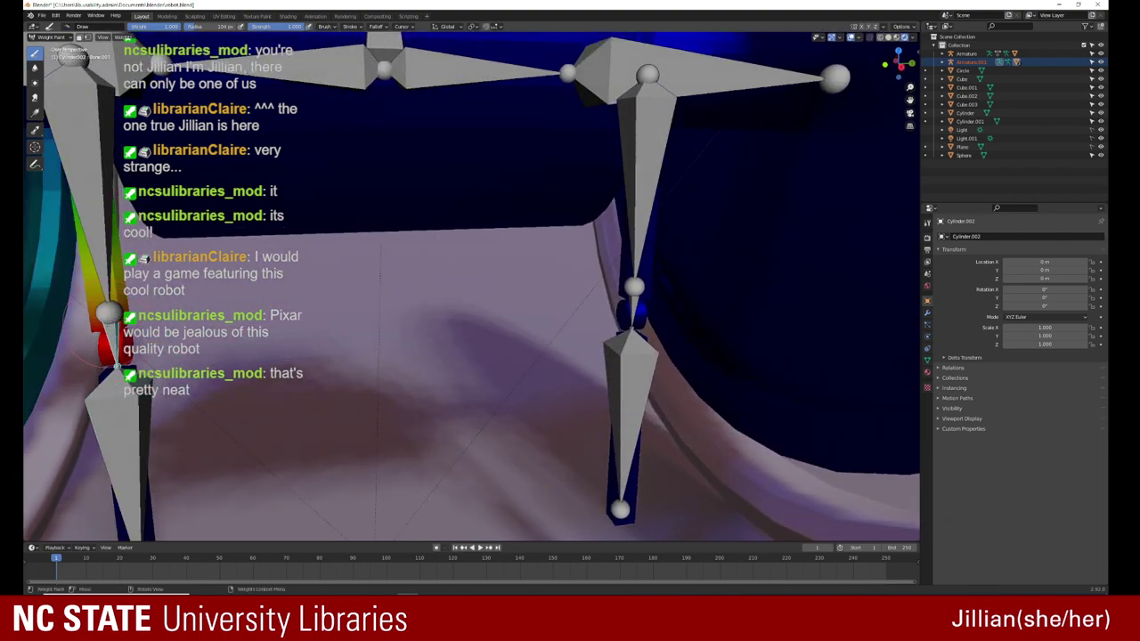
middle_click_drag(114, 361, 217, 12)
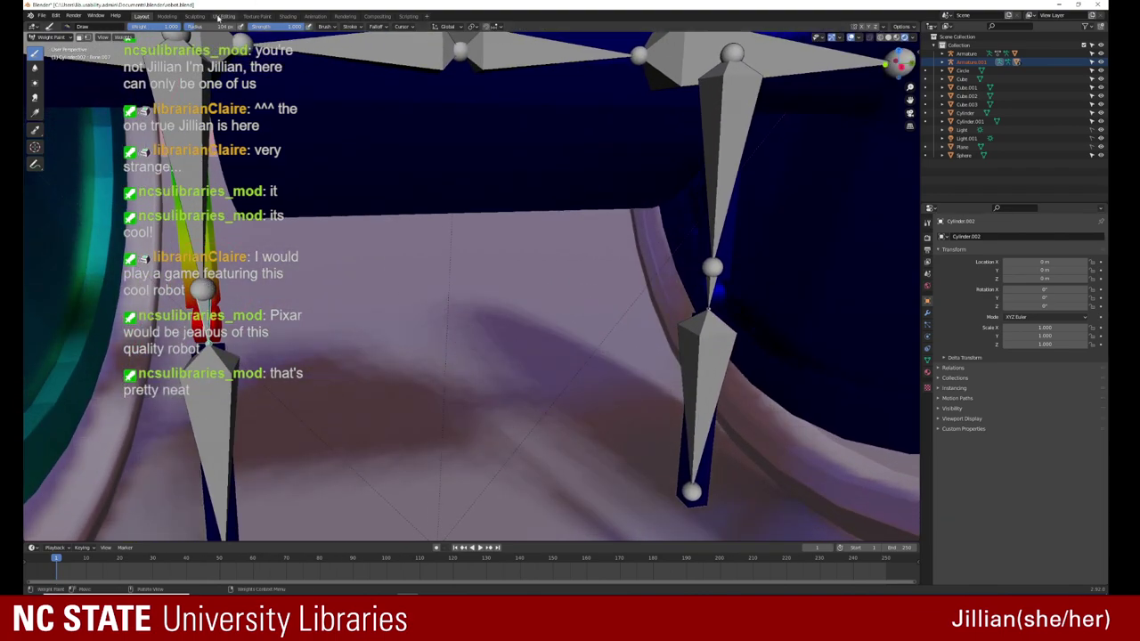
mouse_move(217, 18)
left_mouse_down()
mouse_move(178, 21)
mouse_move(210, 26)
left_mouse_up()
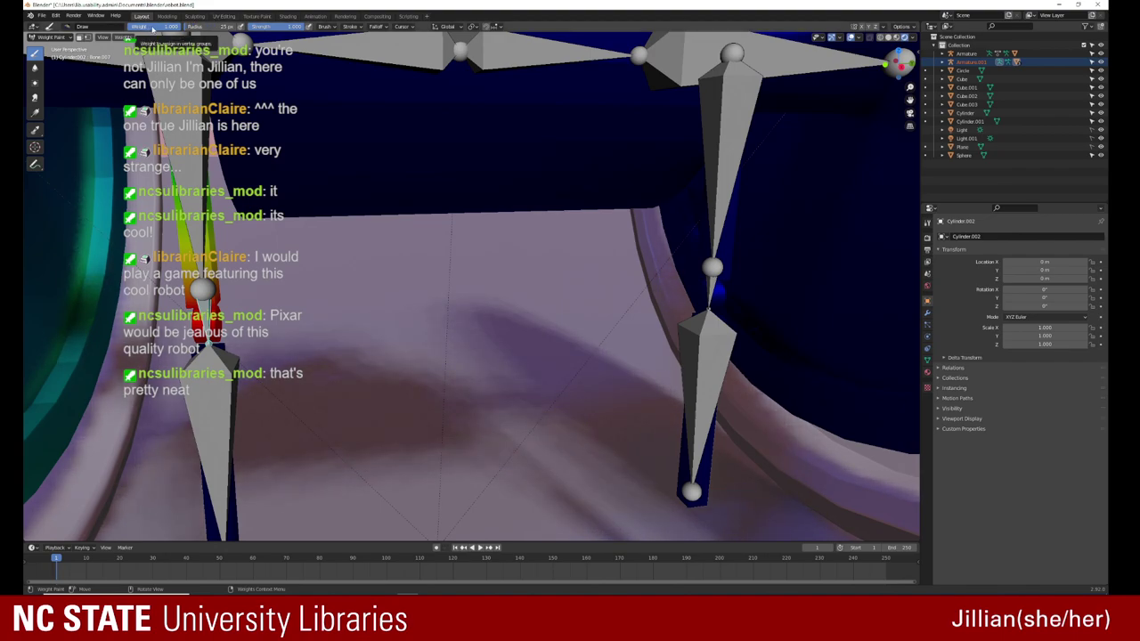
left_click_drag(173, 26, 142, 26)
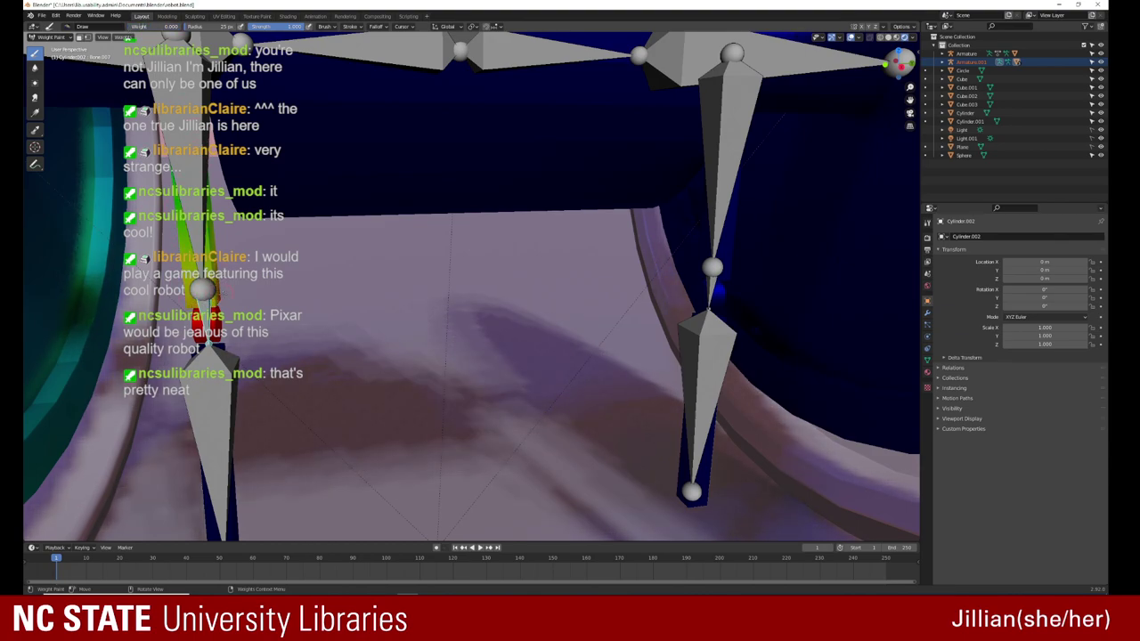
Step: Clear the stray weight from the upper cylinder and zoom to the joint sphere
scroll(774, 263, "down", 5)
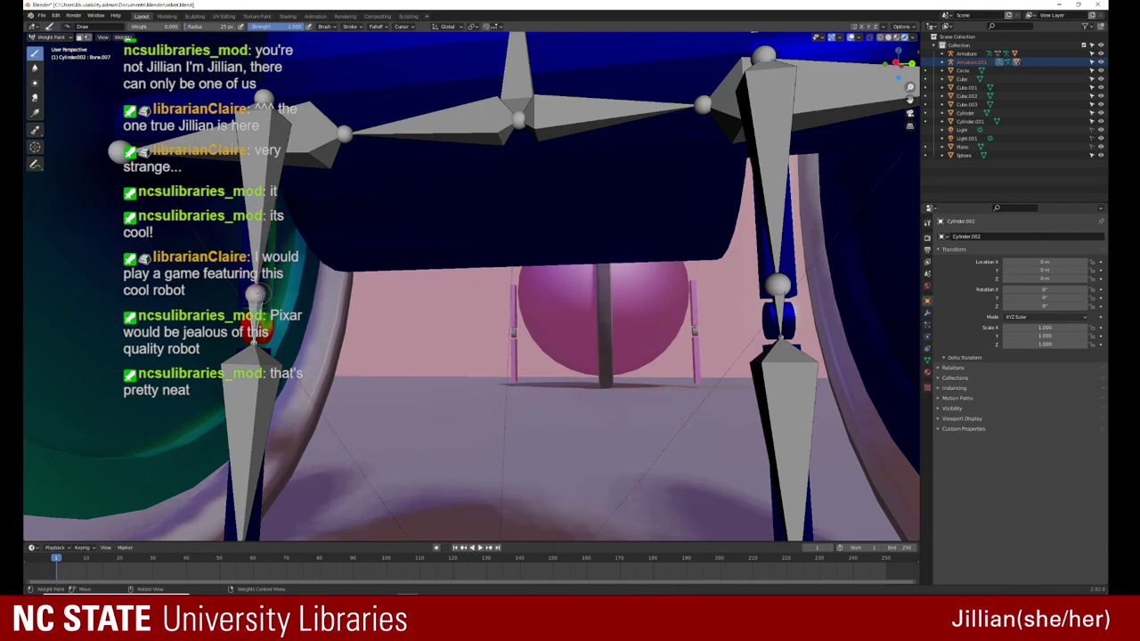
middle_click_drag(776, 260, 730, 267)
middle_click_drag(338, 285, 487, 298)
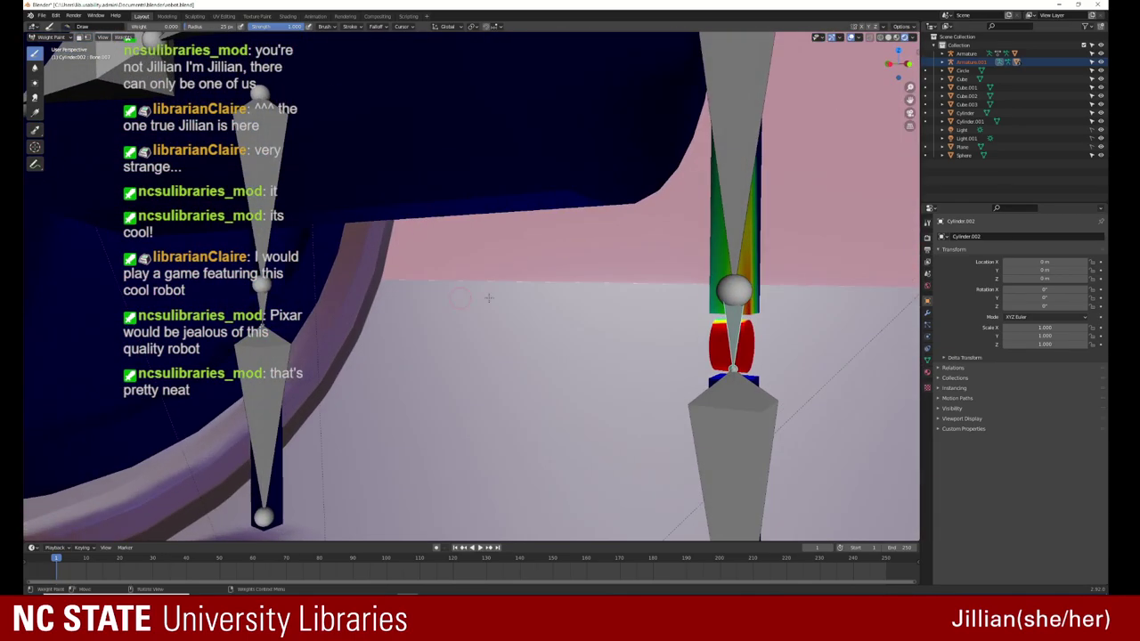
key("ctrl+z")
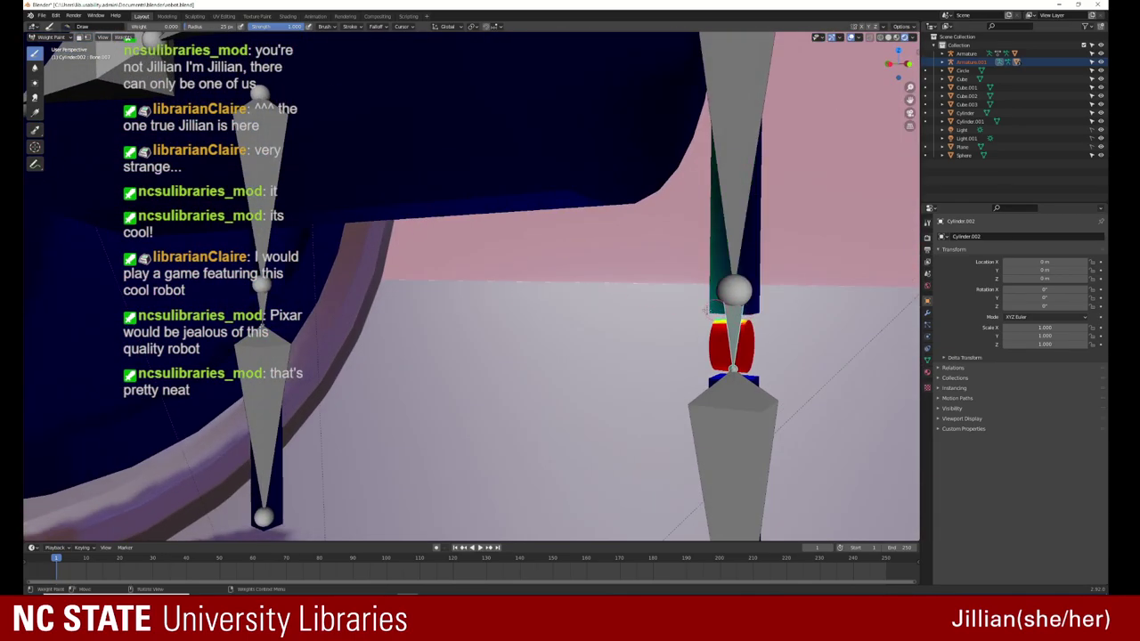
middle_click_drag(698, 309, 448, 302)
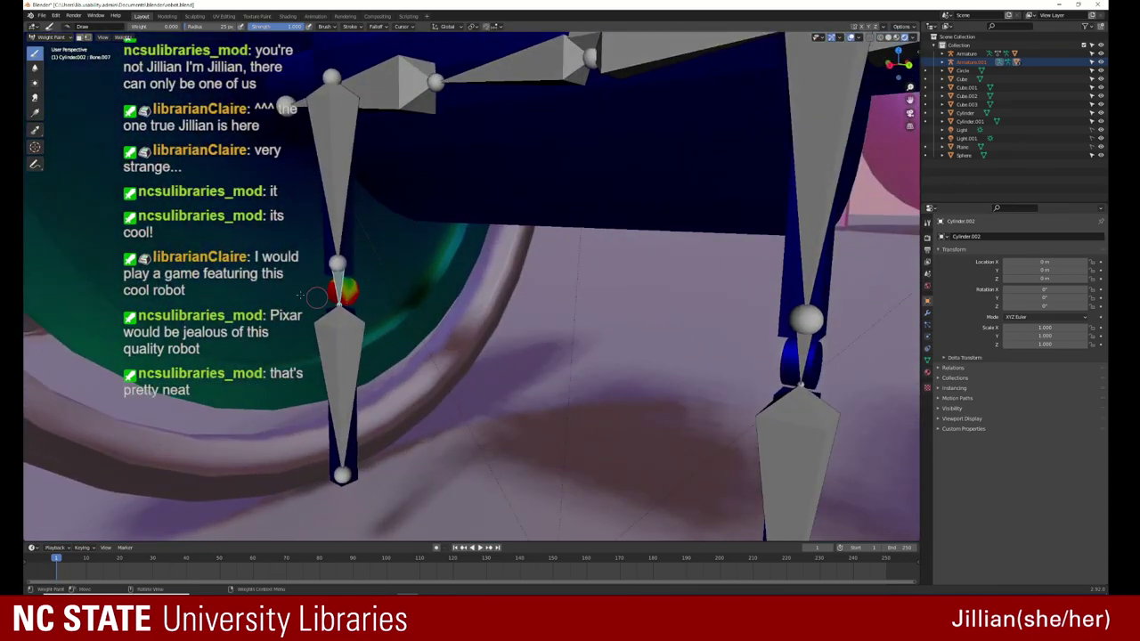
middle_click_drag(316, 297, 64, 26)
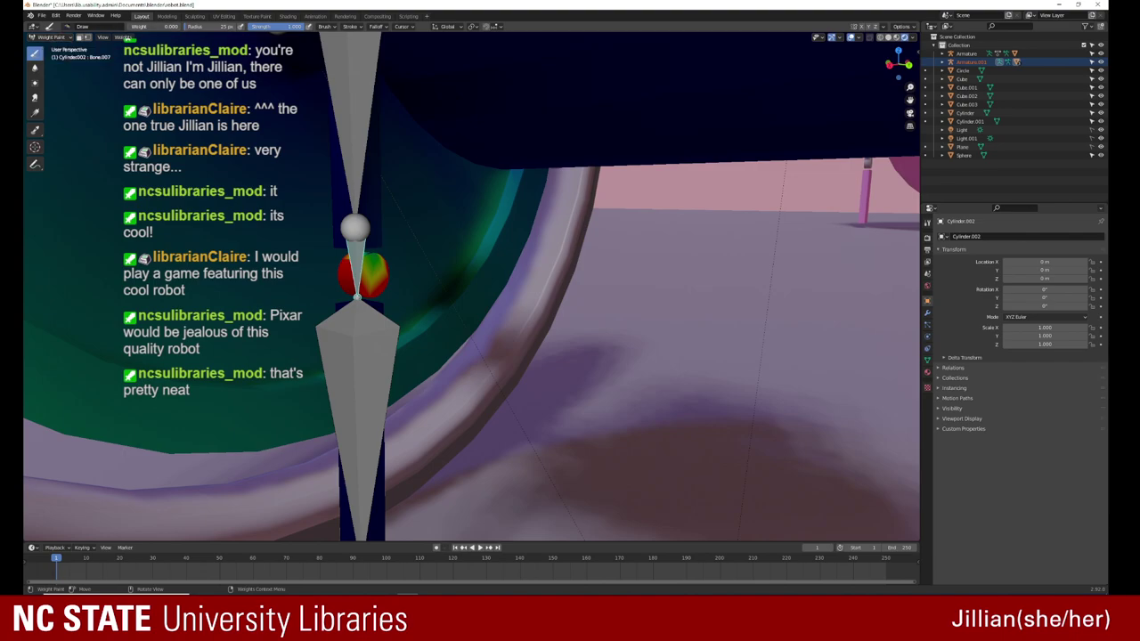
Step: Set brush weight to 1 and paint the leg's joint sphere at full weight
left_click_drag(133, 26, 182, 26)
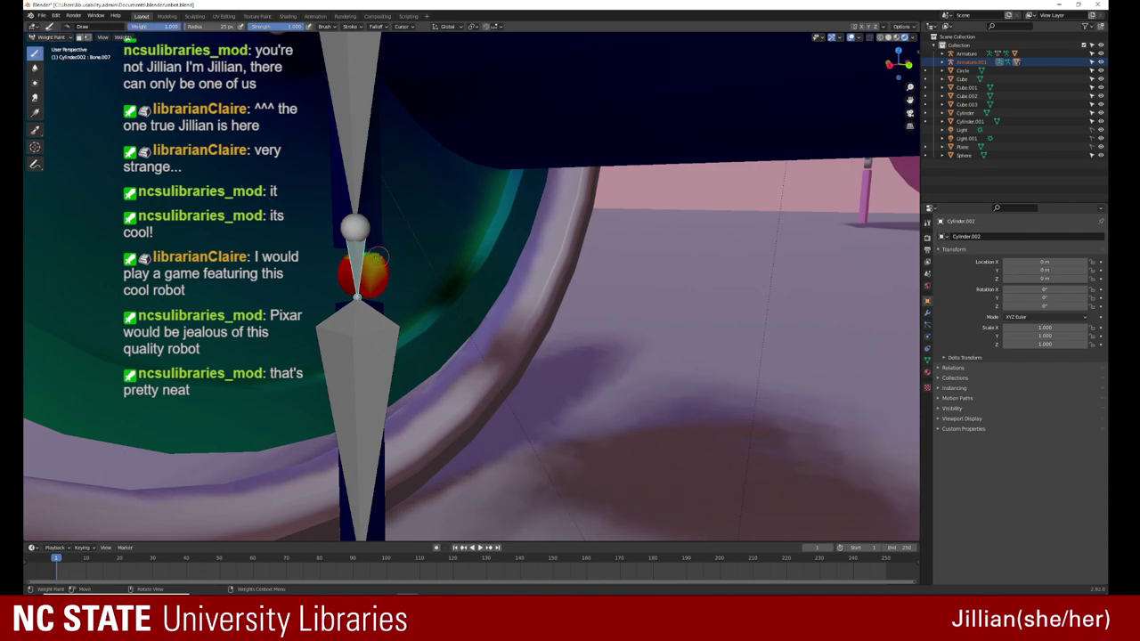
left_click_drag(374, 271, 355, 265)
middle_click_drag(355, 264, 347, 275)
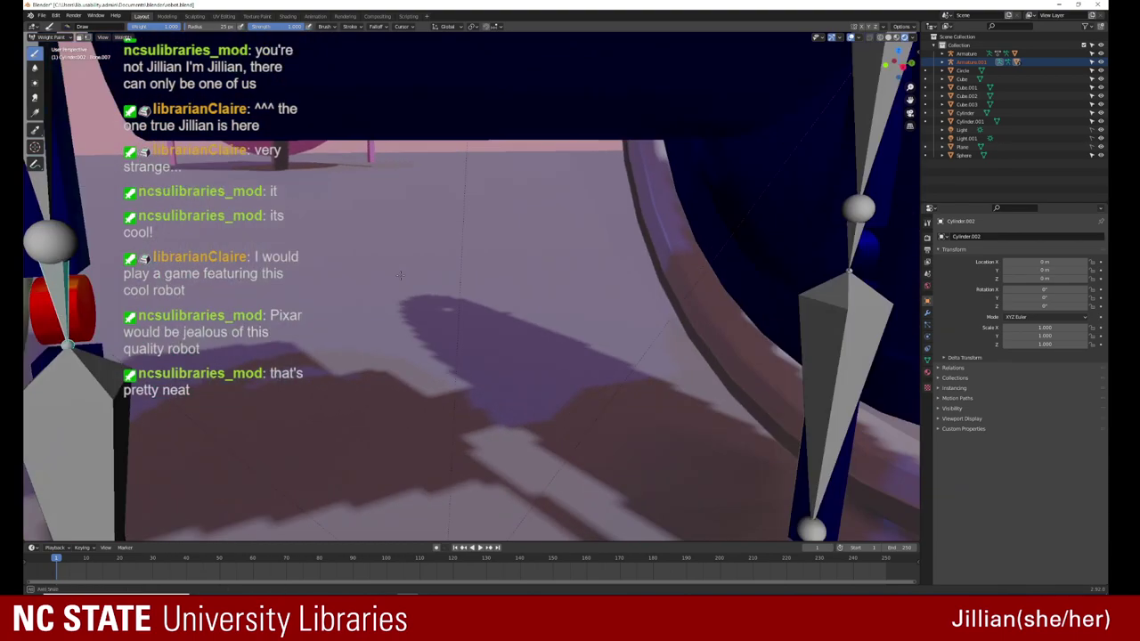
middle_click_drag(307, 236, 454, 209)
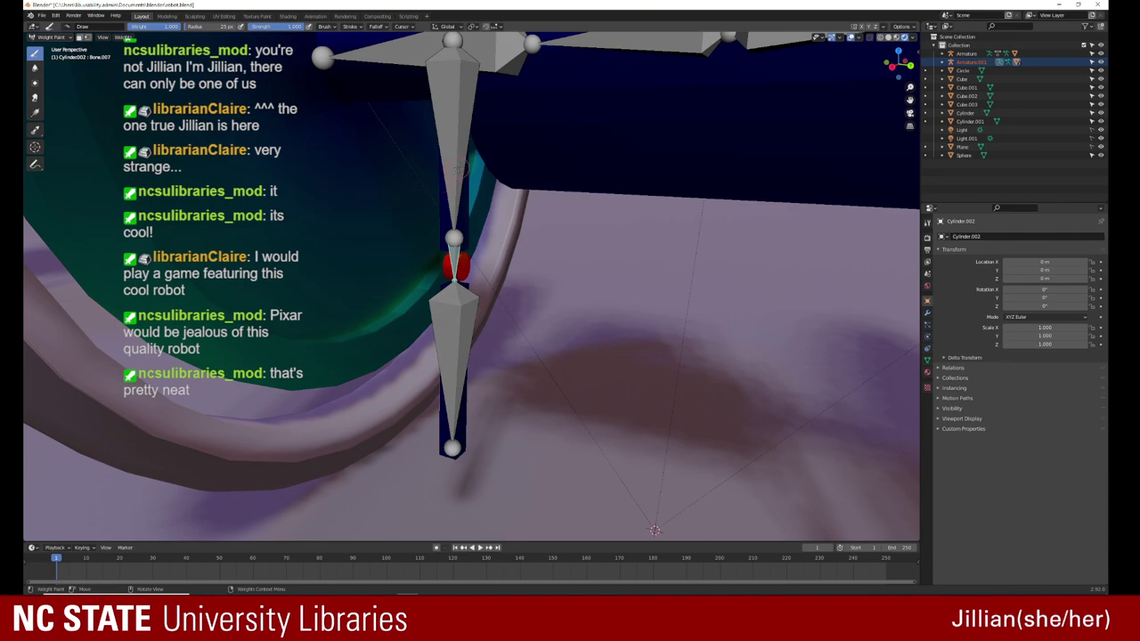
left_click(451, 166, "ctrl")
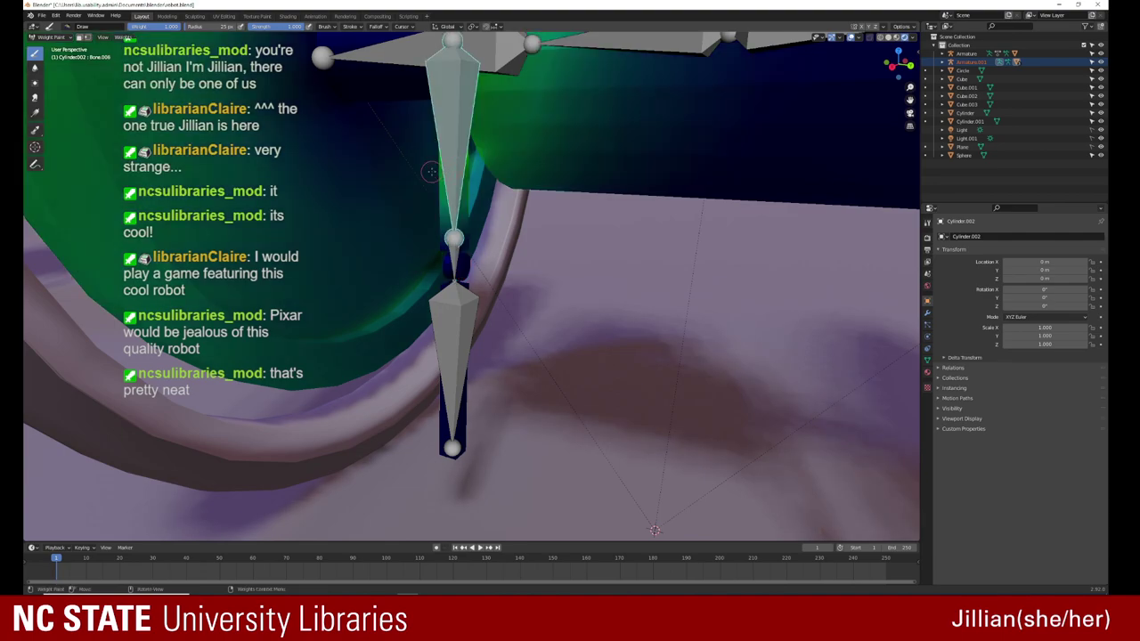
mouse_move(431, 171)
middle_mouse_down()
mouse_move(419, 170)
mouse_move(498, 204)
mouse_move(353, 165)
middle_mouse_up()
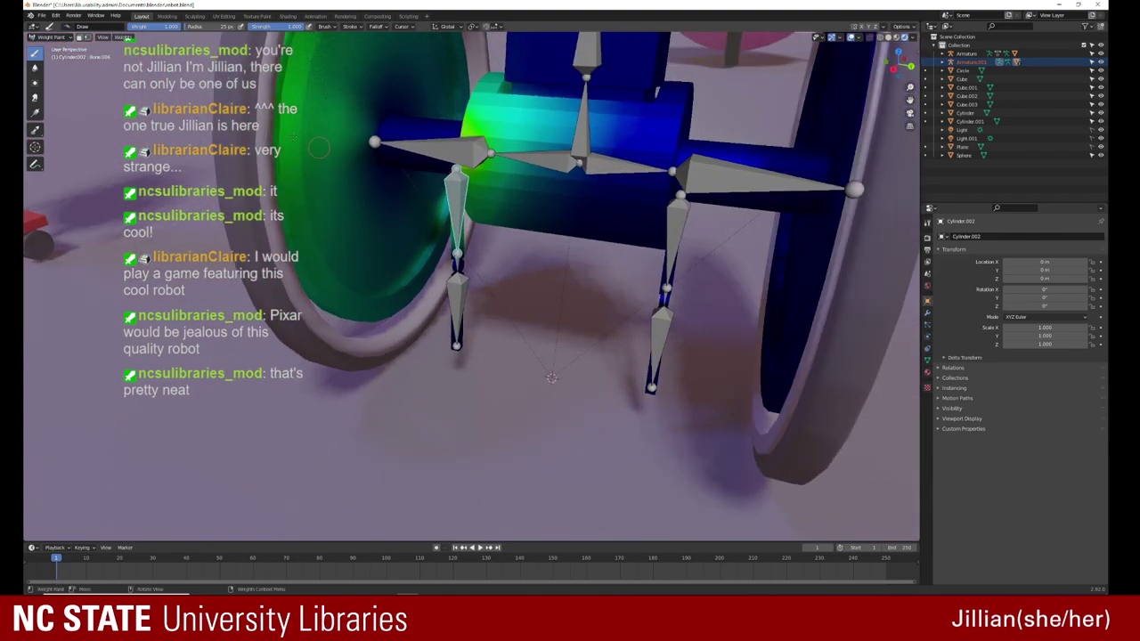
Step: With weight 0 and a larger brush, erase the green weights inside the left wheel
left_click_drag(143, 28, 107, 28)
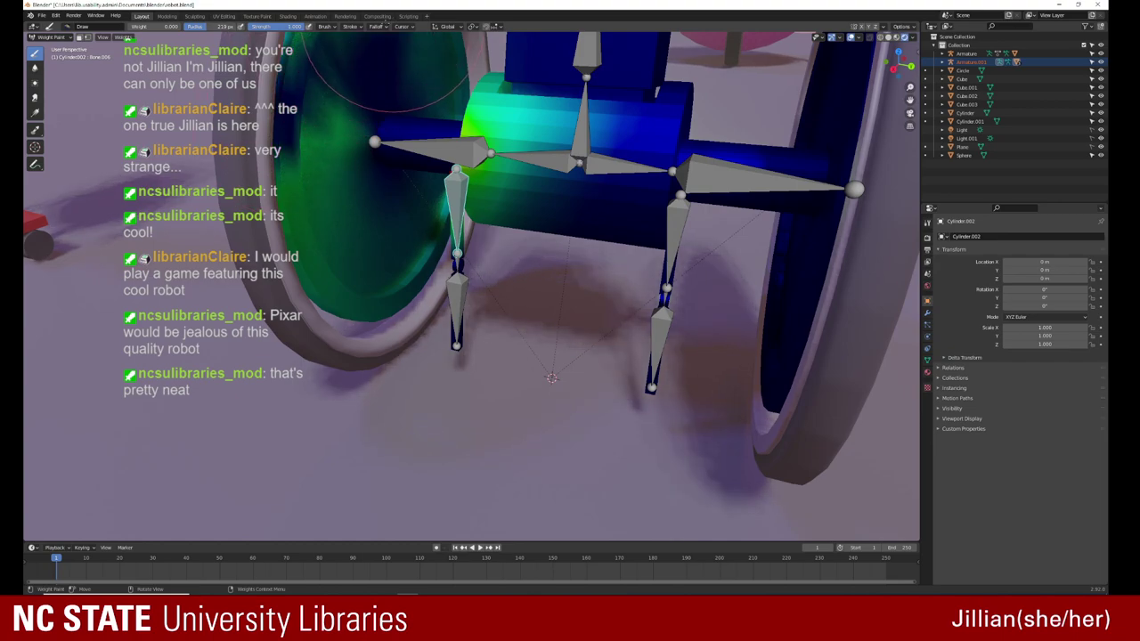
key("f")
mouse_move(312, 235)
left_mouse_down()
mouse_move(399, 274)
mouse_move(483, 204)
mouse_move(486, 91)
mouse_move(318, 112)
left_mouse_up()
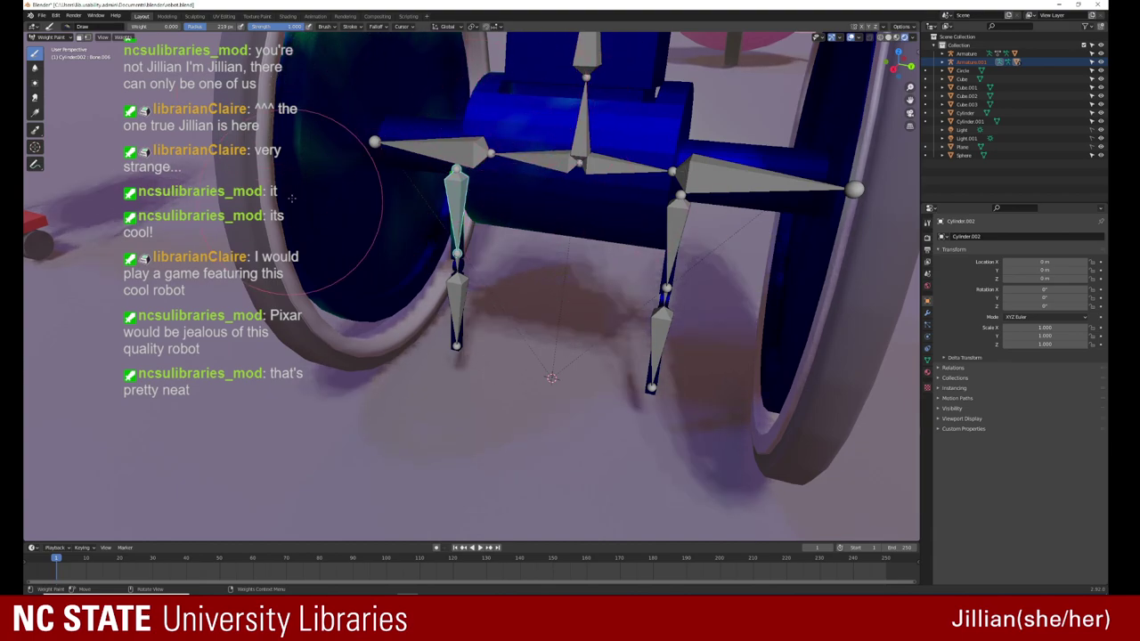
middle_click_drag(318, 111, 531, 227)
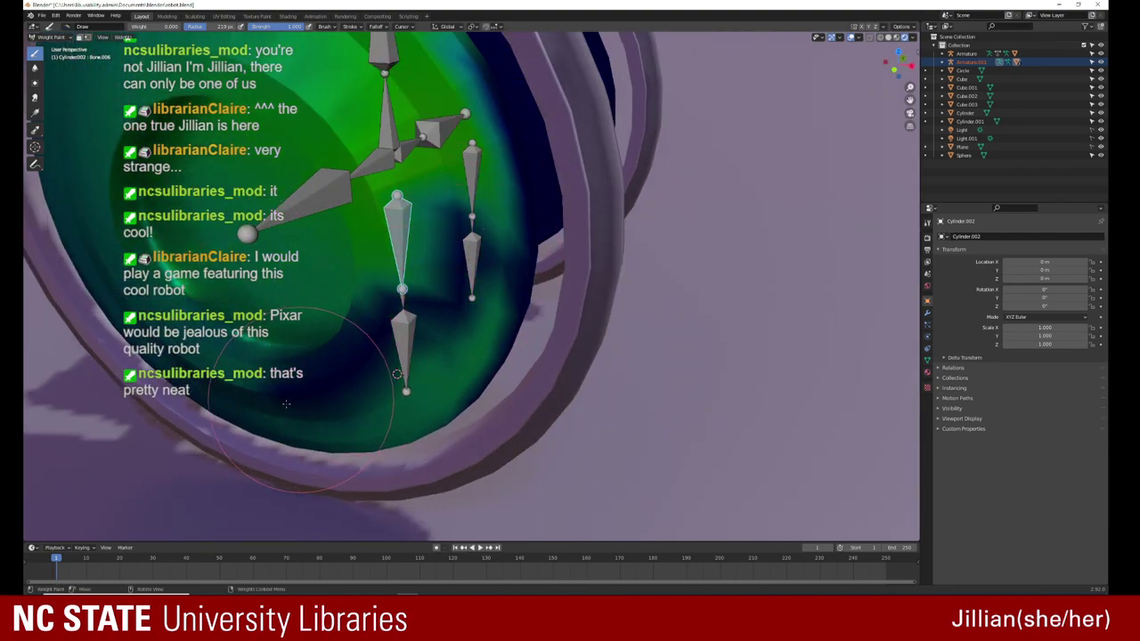
mouse_move(531, 227)
left_mouse_down()
mouse_move(339, 153)
mouse_move(276, 392)
left_mouse_up()
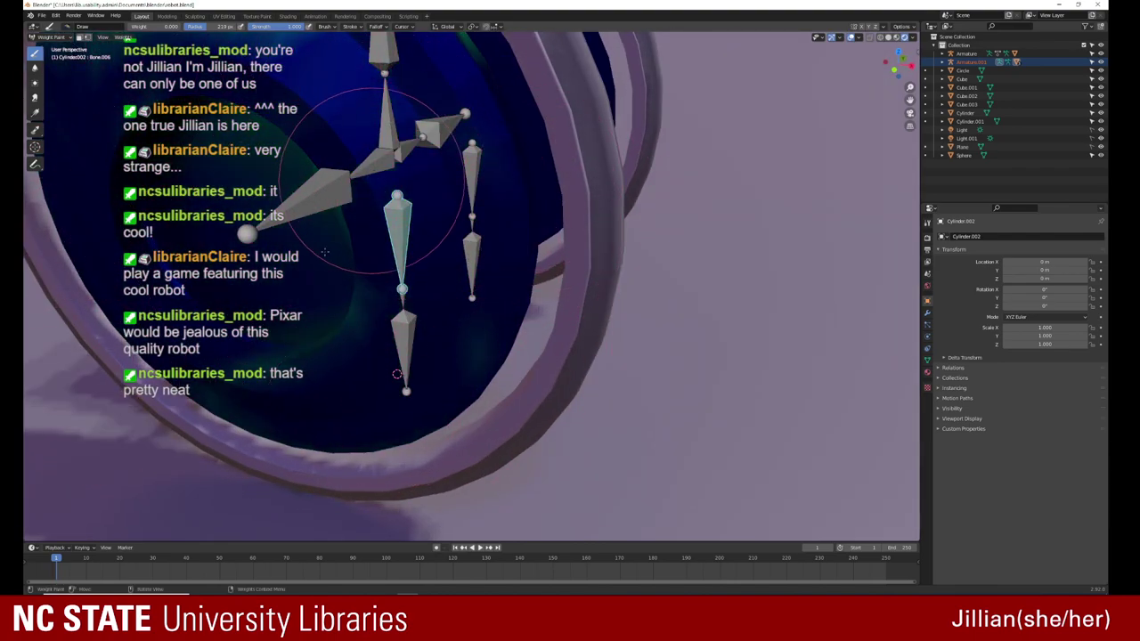
mouse_move(276, 392)
middle_mouse_down()
mouse_move(348, 456)
mouse_move(481, 265)
mouse_move(475, 249)
middle_mouse_up()
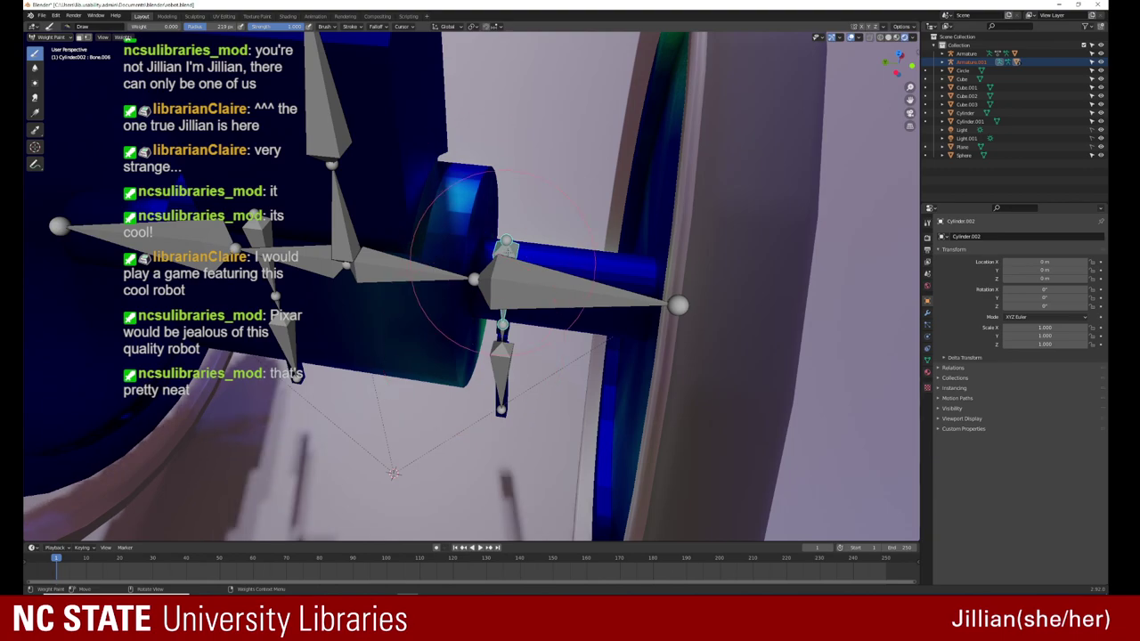
Step: Erase the remaining green bands along the wheel rim and across the disc
middle_click_drag(454, 345, 476, 200)
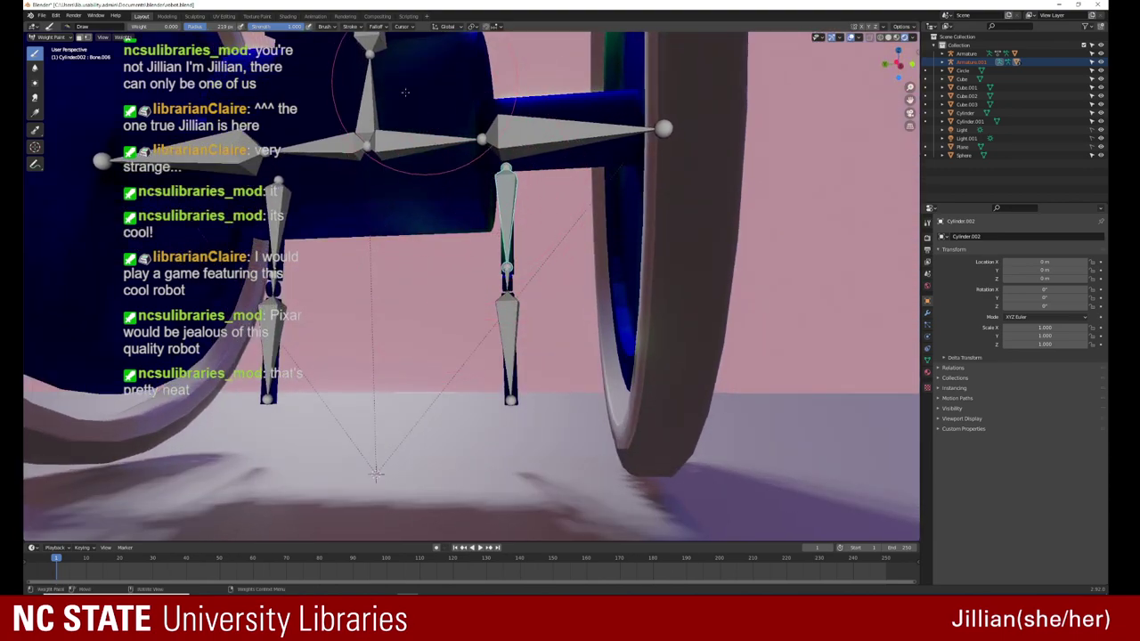
middle_click_drag(479, 229, 535, 191)
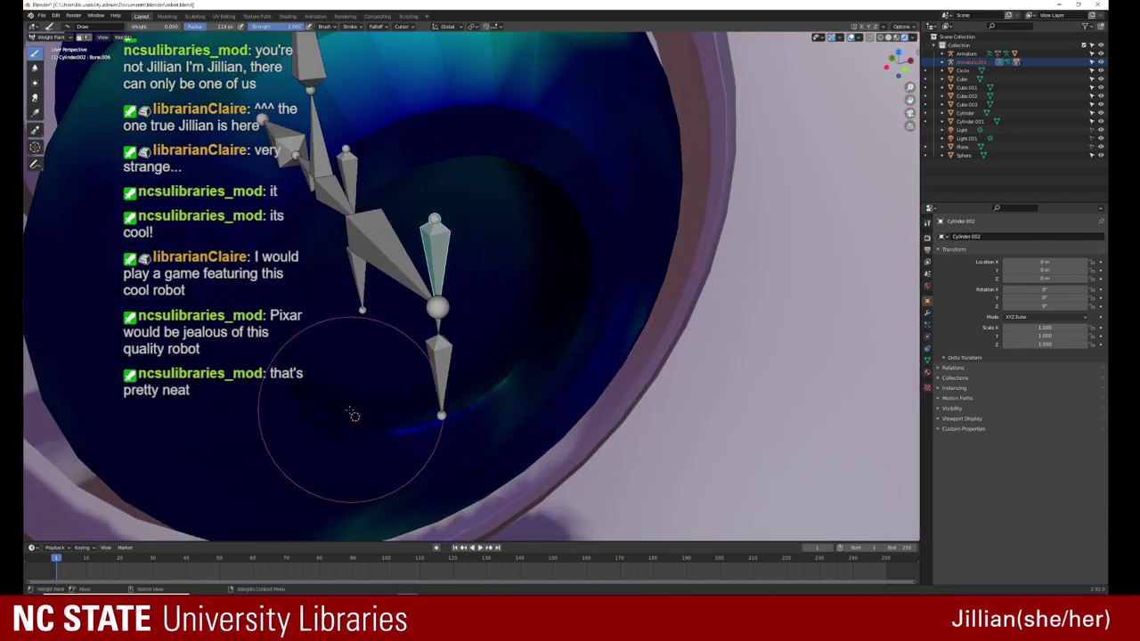
mouse_move(369, 254)
middle_mouse_down()
mouse_move(404, 185)
mouse_move(604, 271)
middle_mouse_up()
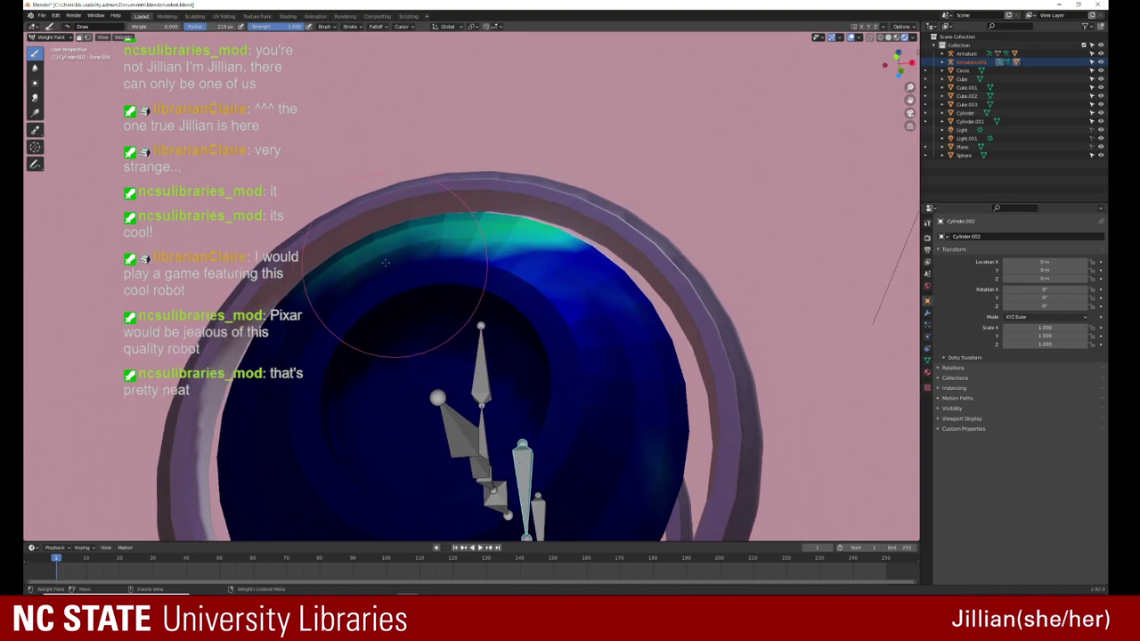
middle_click_drag(357, 252, 489, 460)
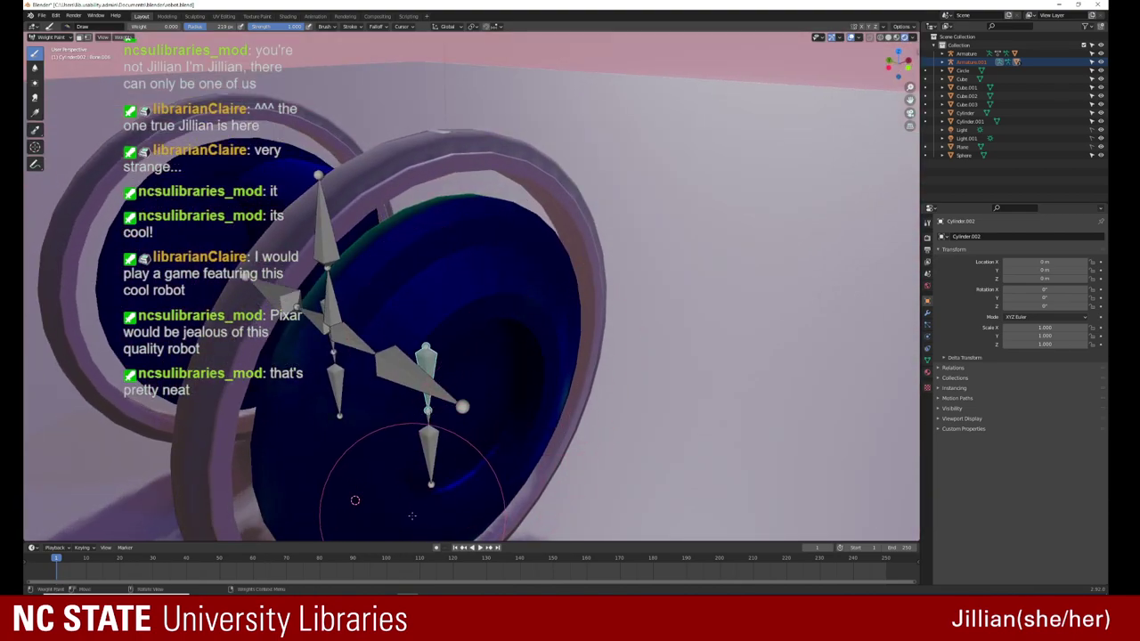
left_click_drag(430, 203, 305, 286)
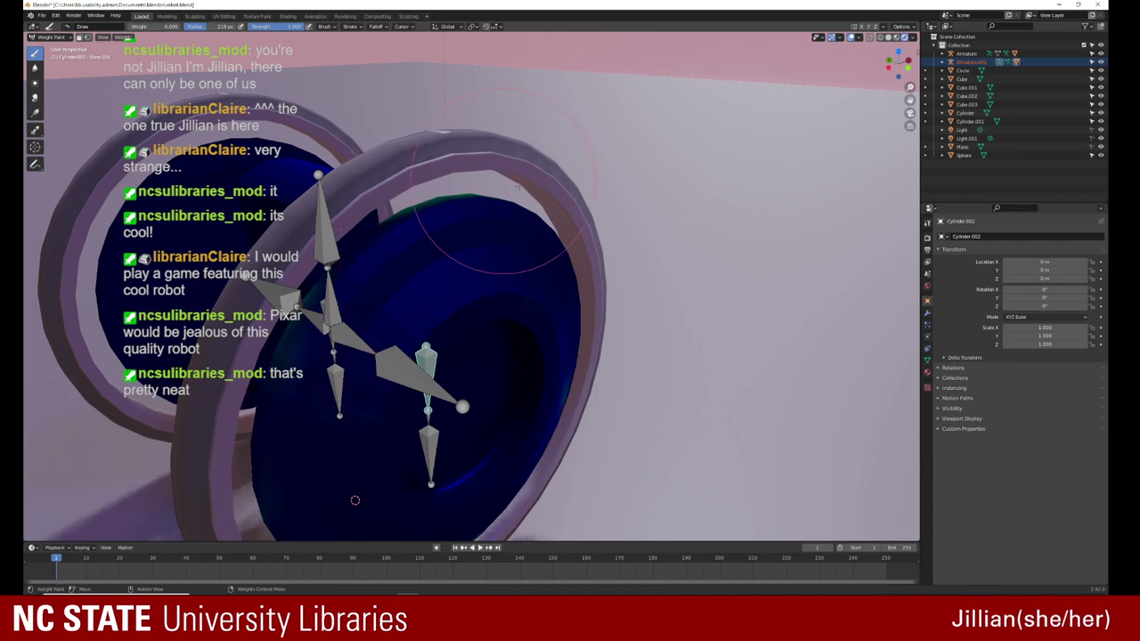
middle_click_drag(449, 221, 509, 225)
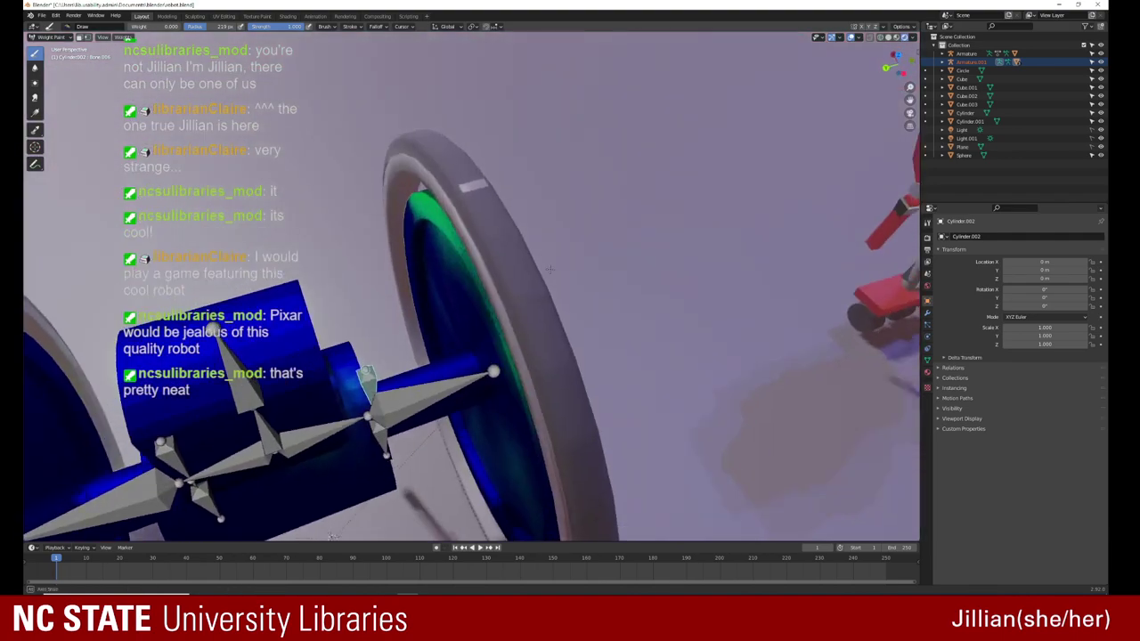
left_click_drag(509, 225, 406, 325)
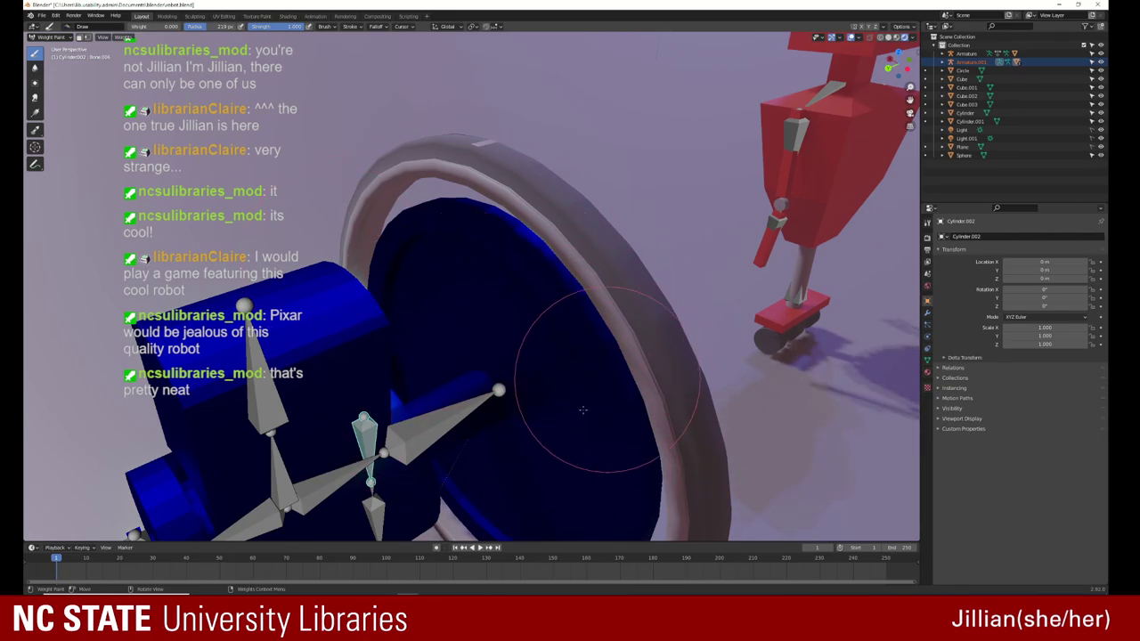
Step: Frame the selected bone and orbit around it to review the wheel's weights
middle_click_drag(545, 407, 615, 410)
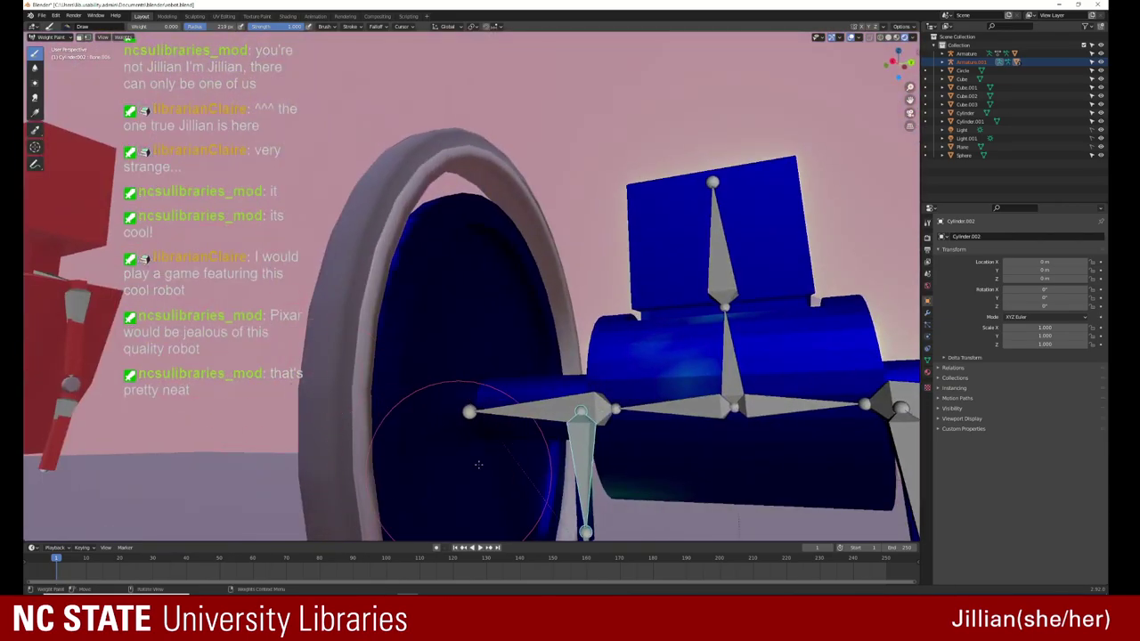
middle_click_drag(478, 464, 463, 427)
scroll(463, 427, "down", 3)
middle_click_drag(445, 374, 430, 305)
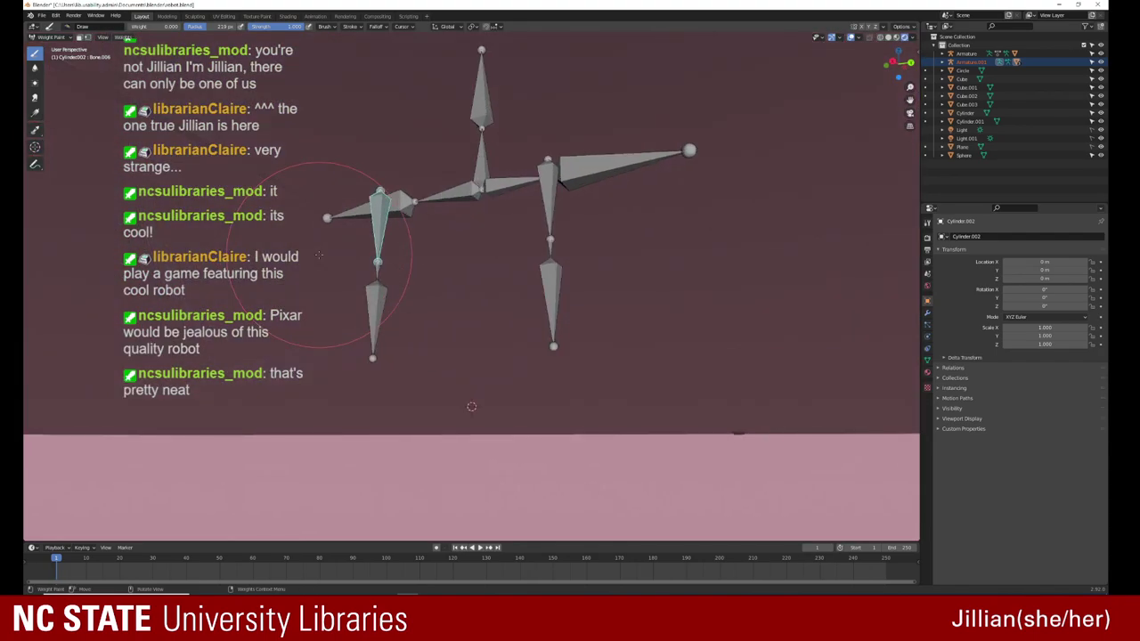
key("KP_Decimal")
middle_click_drag(349, 298, 570, 343)
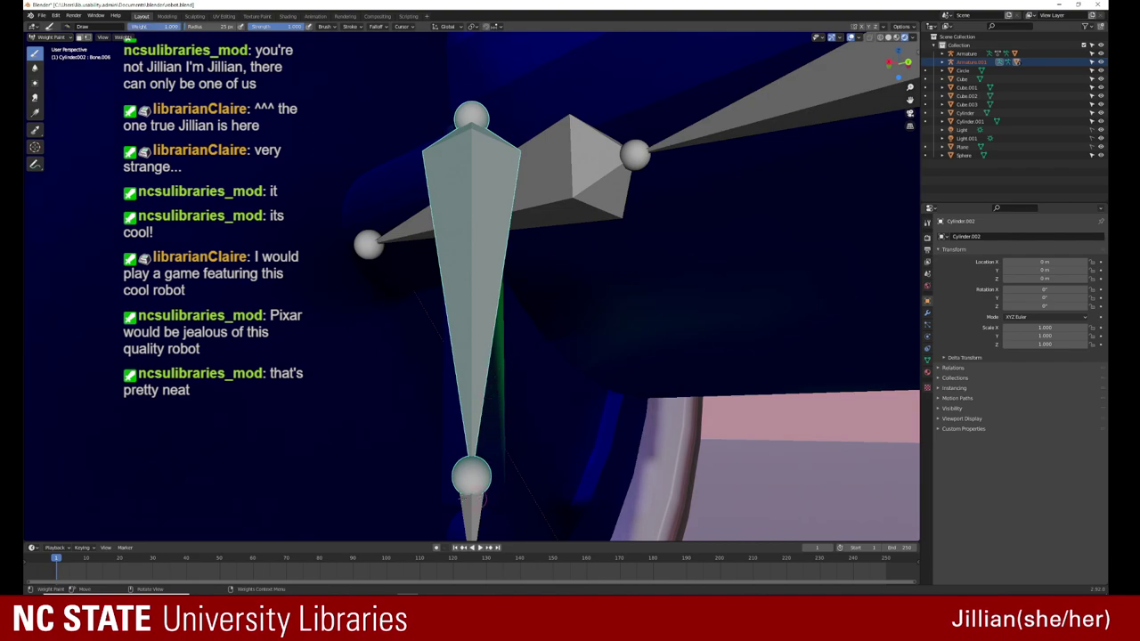
Step: Paint full weight onto the cylinder beside the bone, its top, and the lower leg mesh
mouse_move(479, 500)
left_mouse_down()
mouse_move(432, 494)
mouse_move(480, 495)
mouse_move(472, 498)
left_mouse_up()
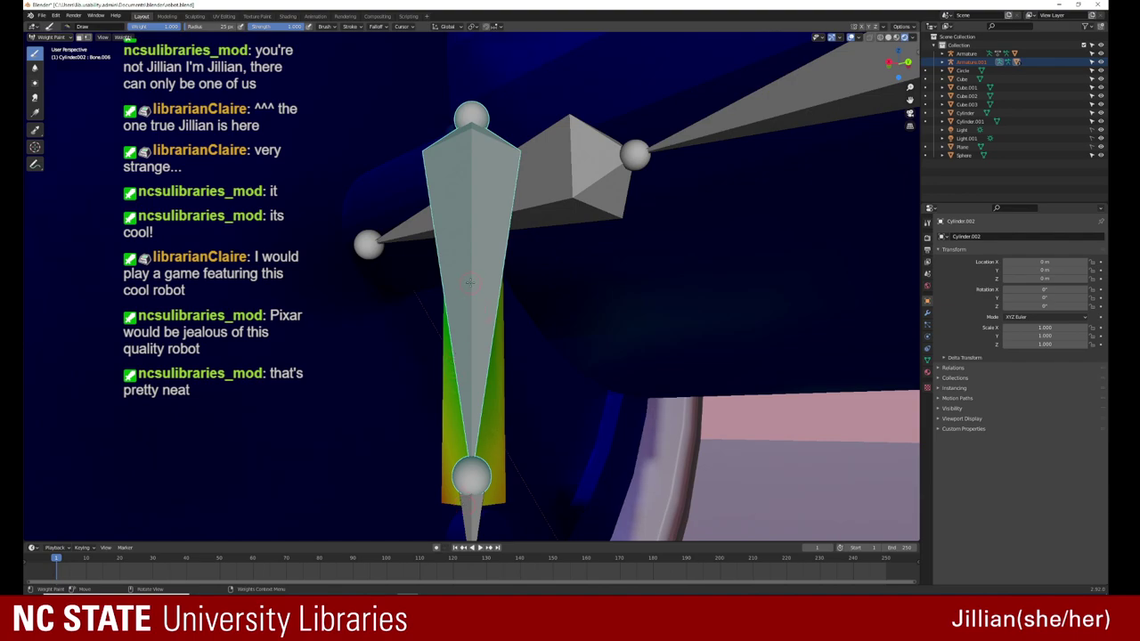
middle_click_drag(469, 281, 506, 358)
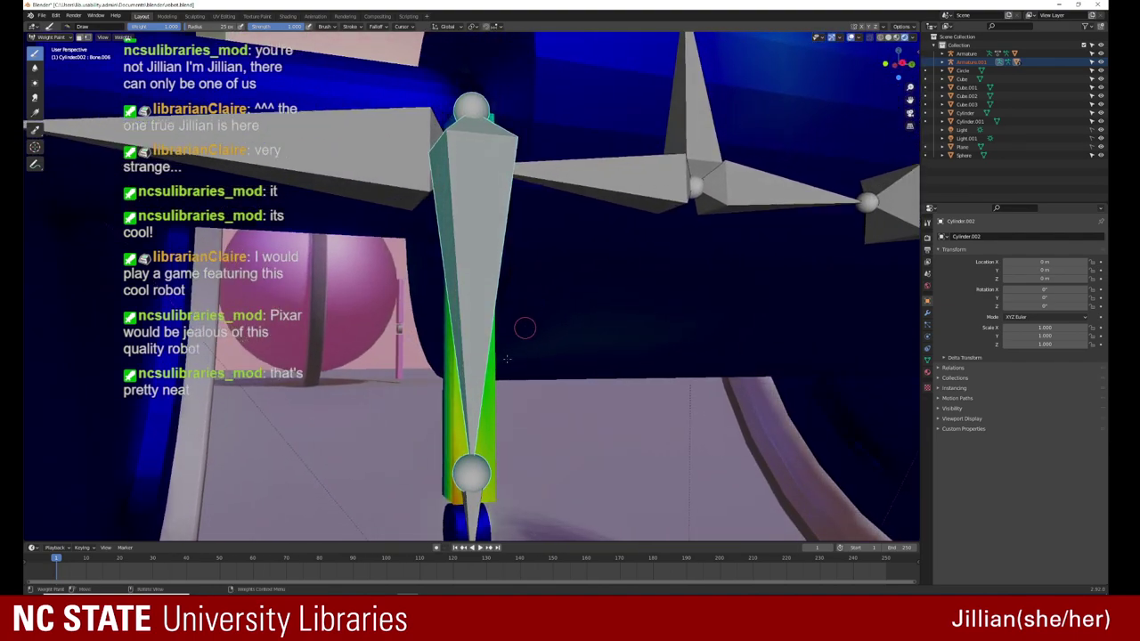
mouse_move(442, 472)
middle_mouse_down()
mouse_move(543, 424)
mouse_move(423, 118)
middle_mouse_up()
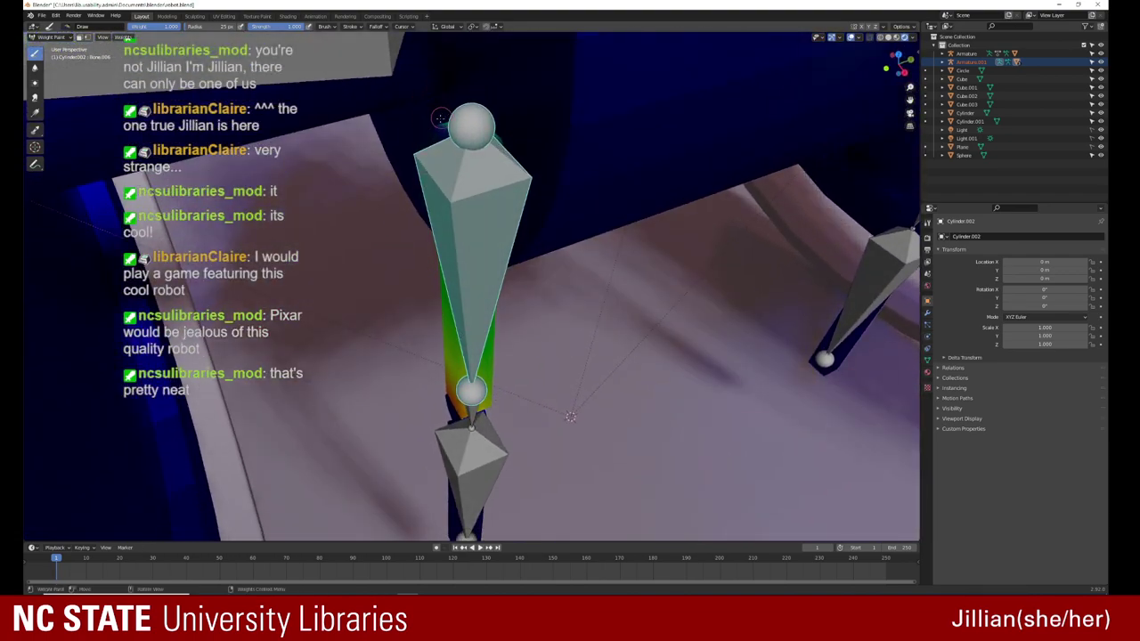
left_click_drag(440, 118, 436, 138)
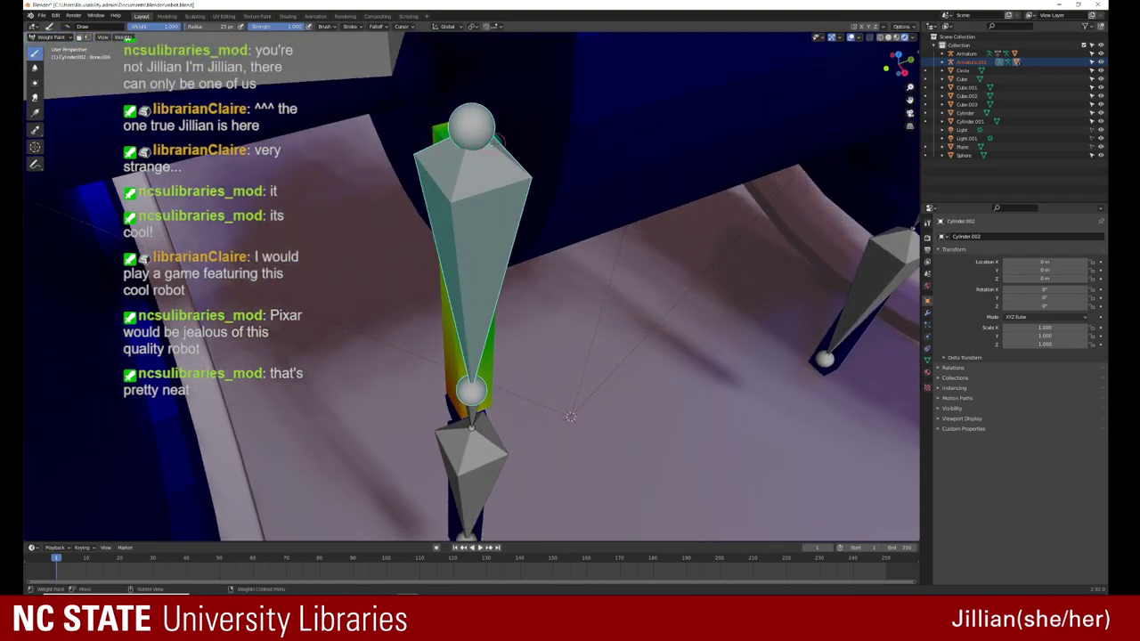
mouse_move(466, 155)
middle_mouse_down()
mouse_move(513, 142)
mouse_move(517, 205)
middle_mouse_up()
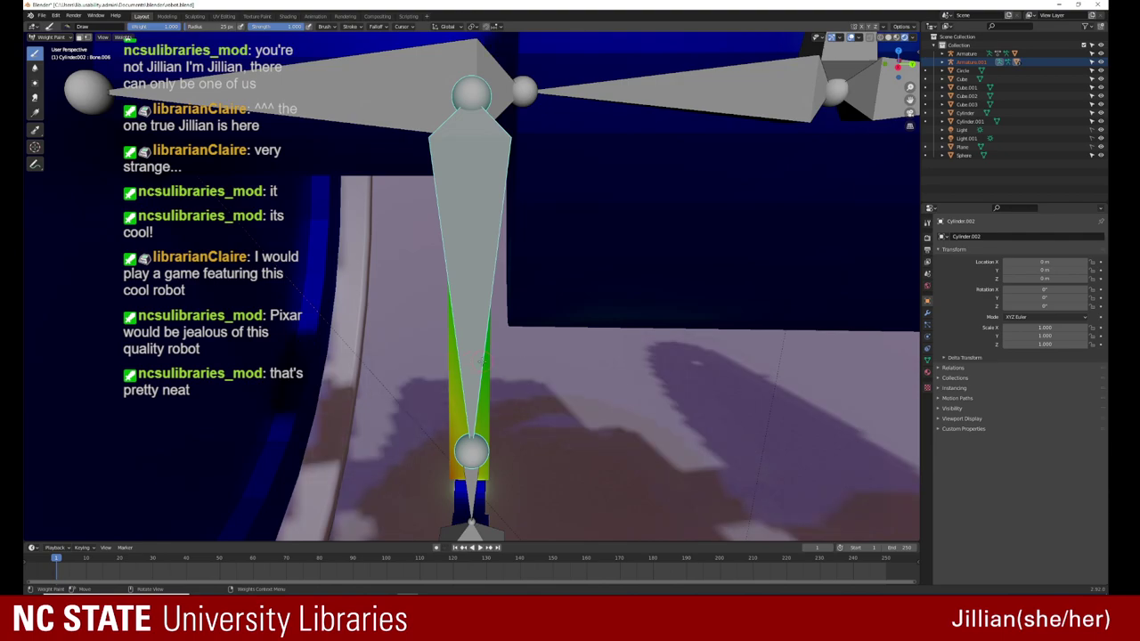
left_click_drag(484, 360, 489, 479)
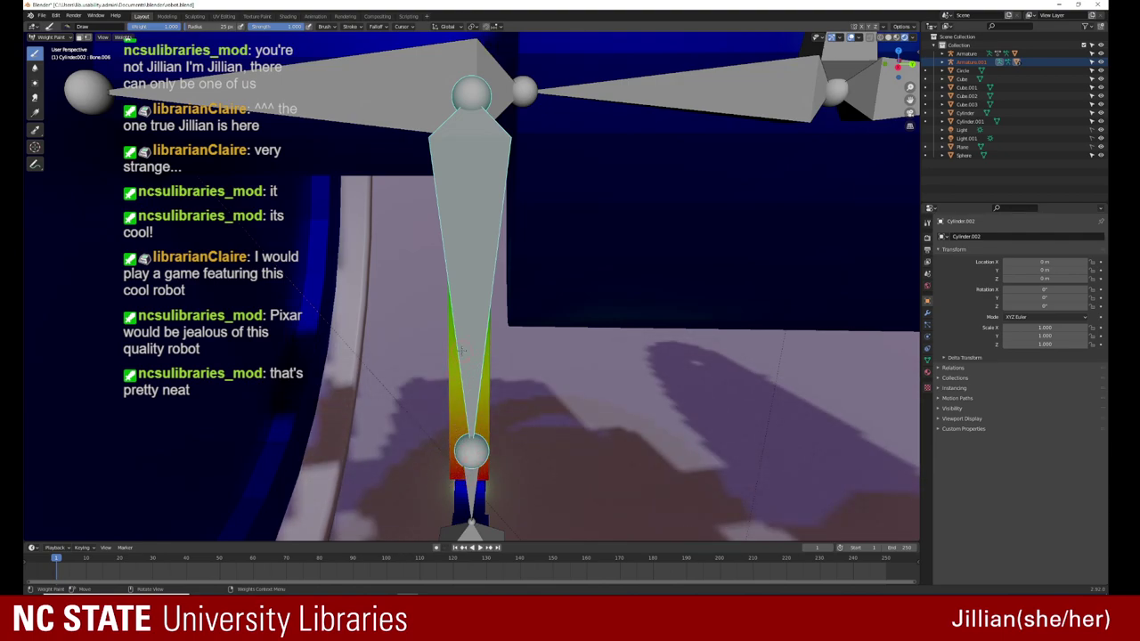
Step: Paint full weight along the upper leg mesh, undoing one stray green stroke
middle_click_drag(462, 349, 437, 291)
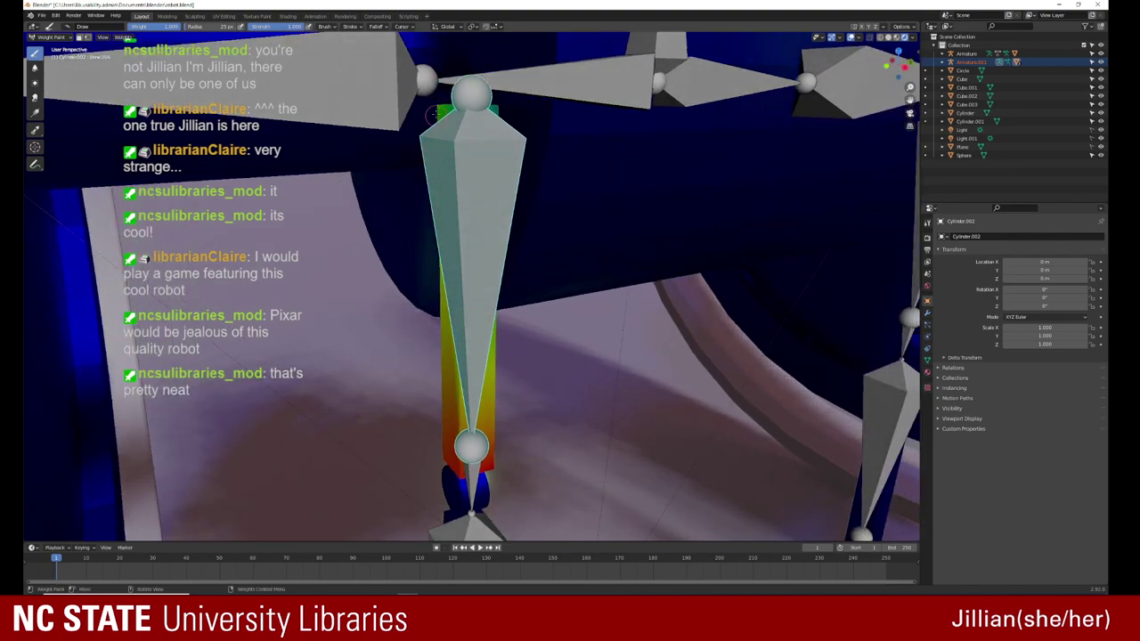
left_click_drag(442, 106, 498, 105)
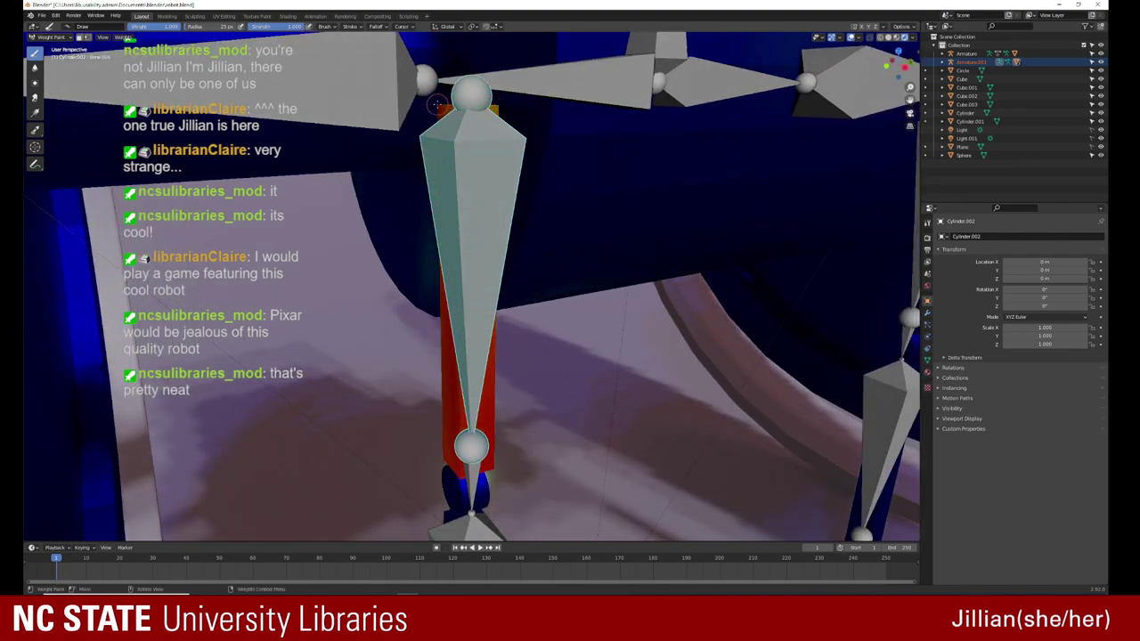
mouse_move(499, 105)
middle_mouse_down()
mouse_move(458, 159)
mouse_move(649, 188)
mouse_move(796, 153)
mouse_move(485, 167)
middle_mouse_up()
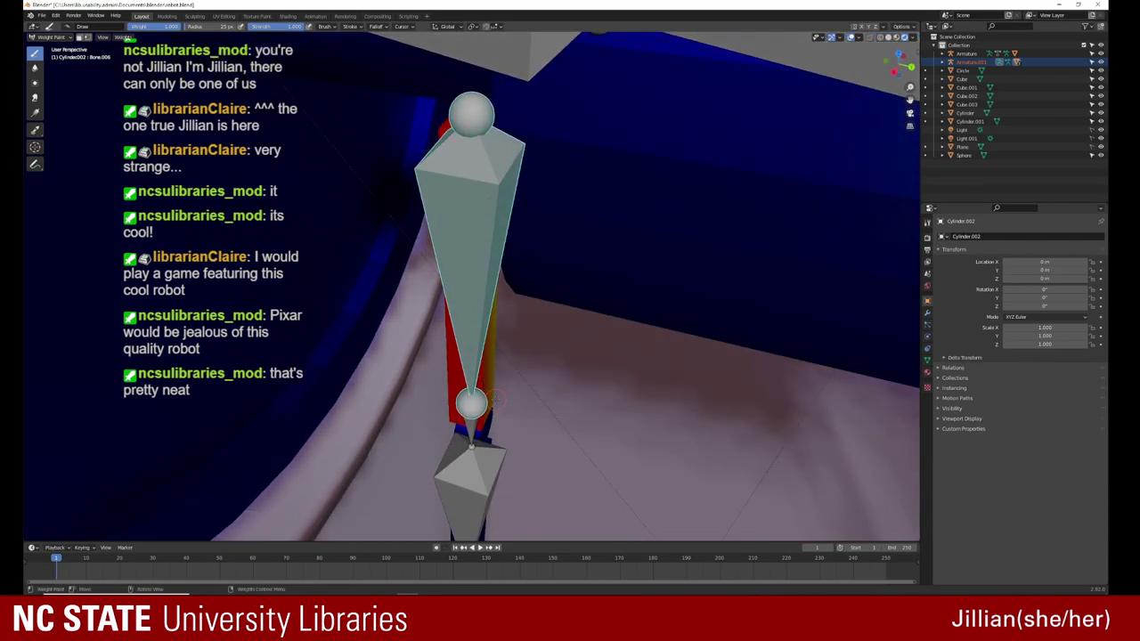
mouse_move(472, 360)
middle_mouse_down()
mouse_move(472, 318)
mouse_move(485, 374)
middle_mouse_up()
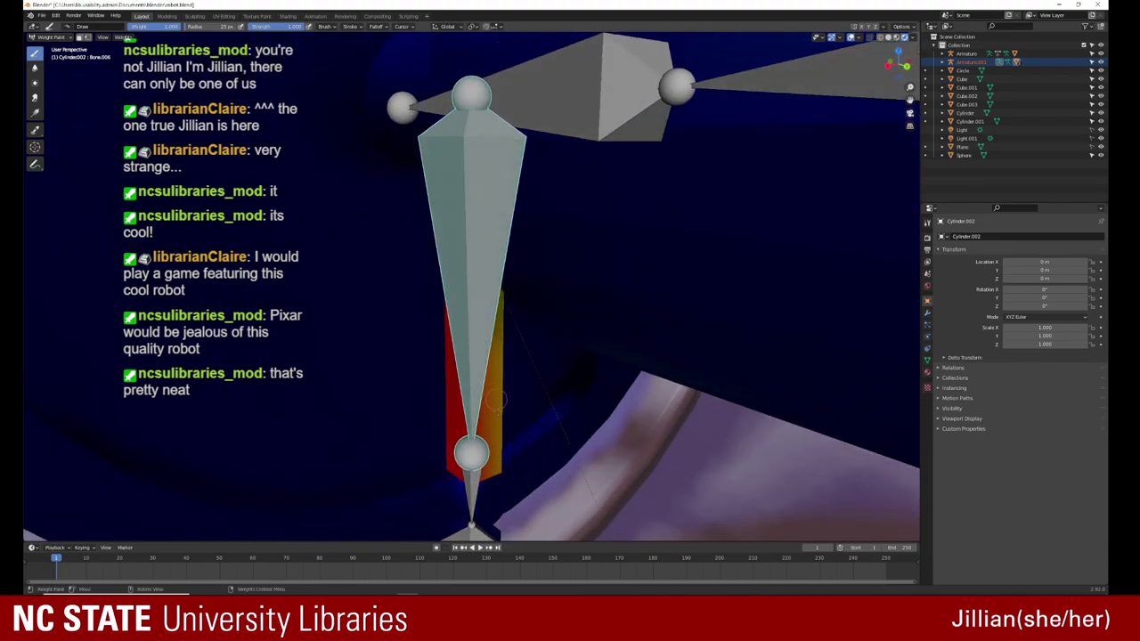
left_click_drag(500, 472, 539, 432)
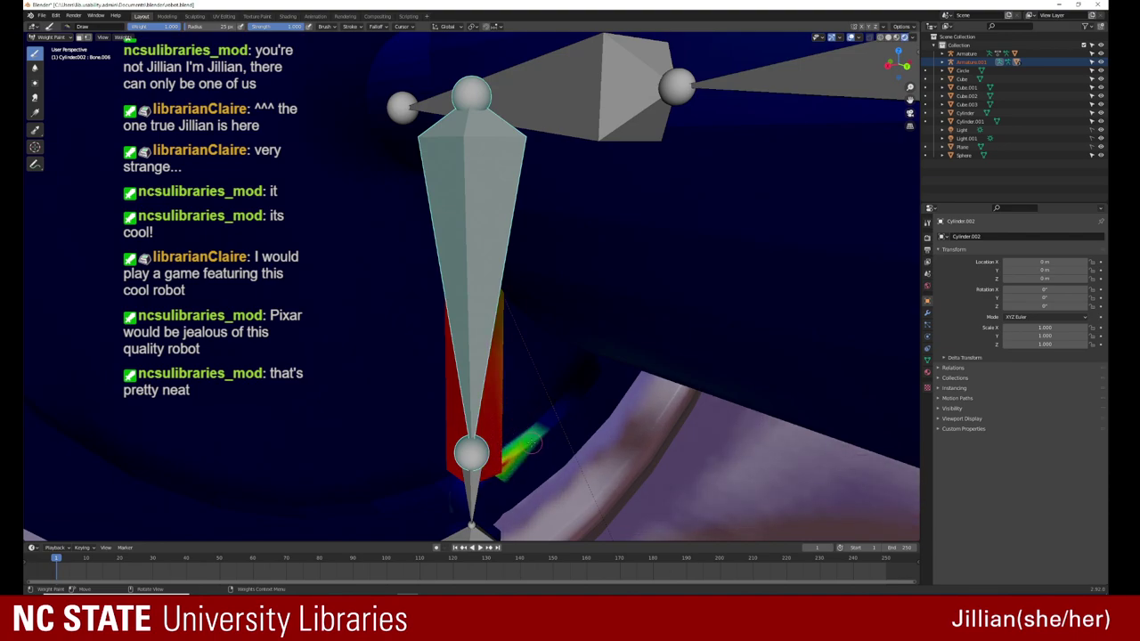
key("ctrl+z")
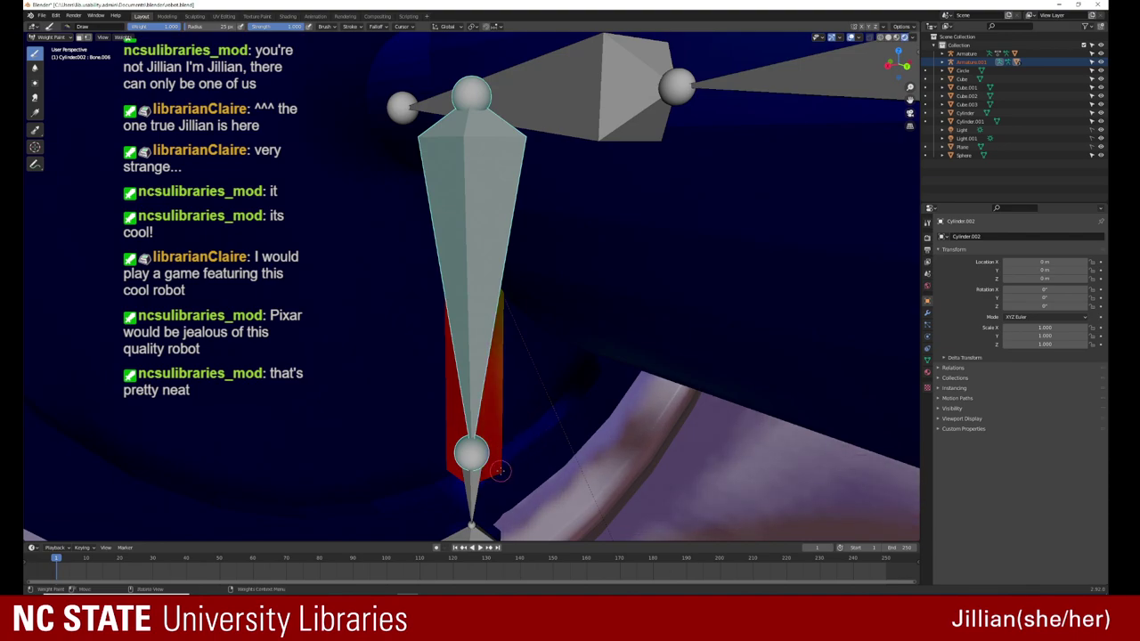
mouse_move(501, 472)
middle_mouse_down()
mouse_move(438, 345)
mouse_move(485, 319)
mouse_move(581, 386)
middle_mouse_up()
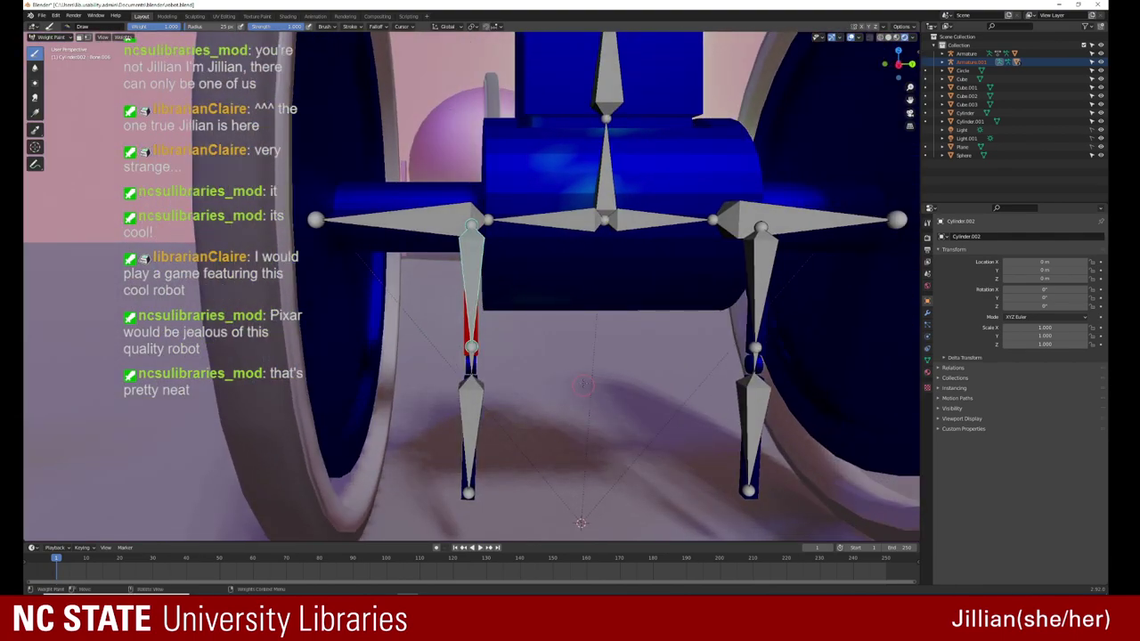
Step: Leave Weight Paint, return to Object Mode and put the armature into Pose Mode
key("Tab")
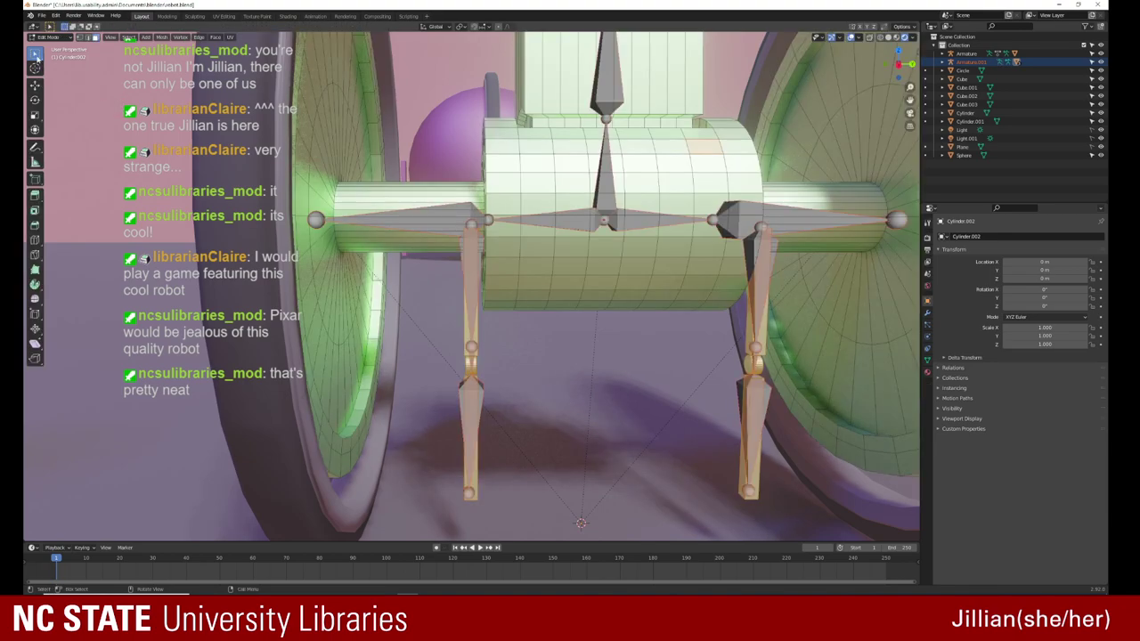
left_click(54, 46)
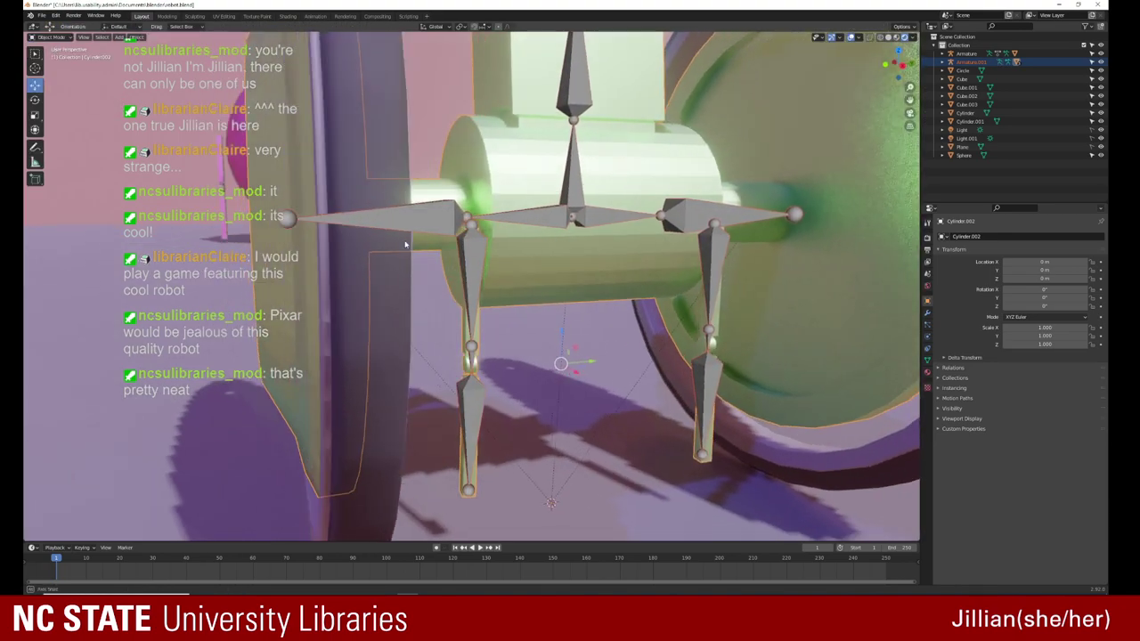
mouse_move(463, 267)
middle_mouse_down()
mouse_move(391, 249)
mouse_move(357, 338)
middle_mouse_up()
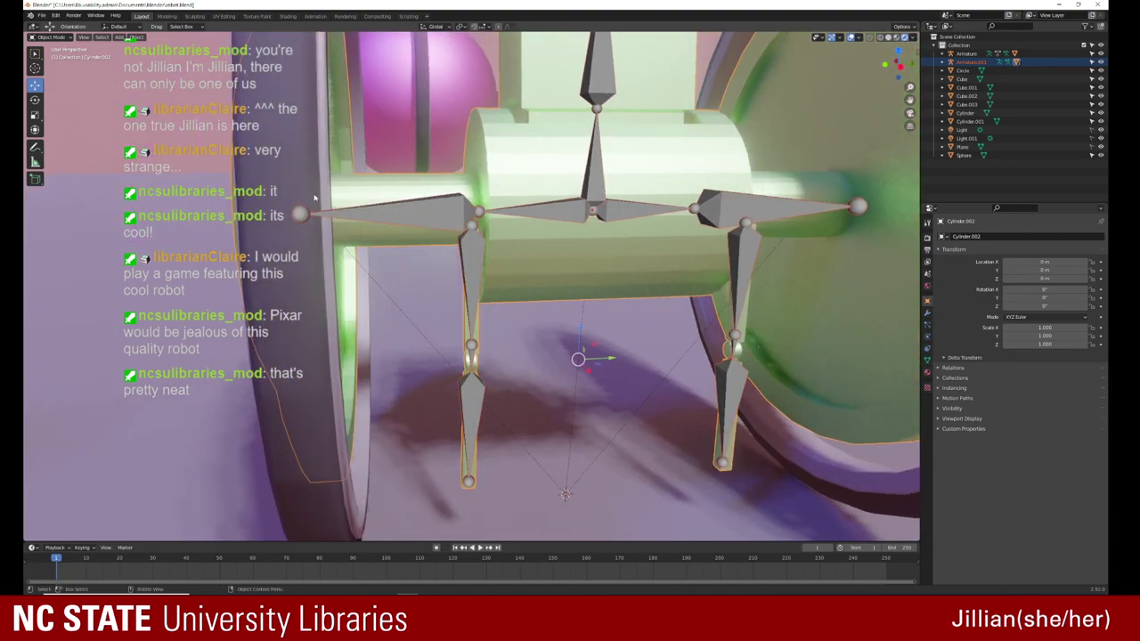
left_click(457, 269)
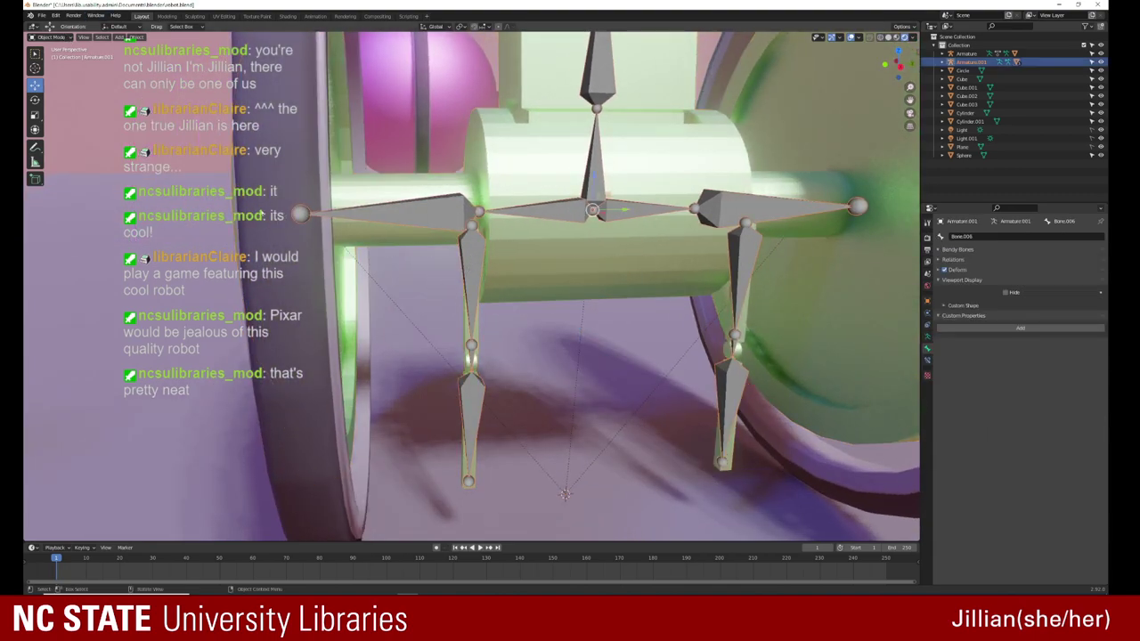
left_click(51, 38)
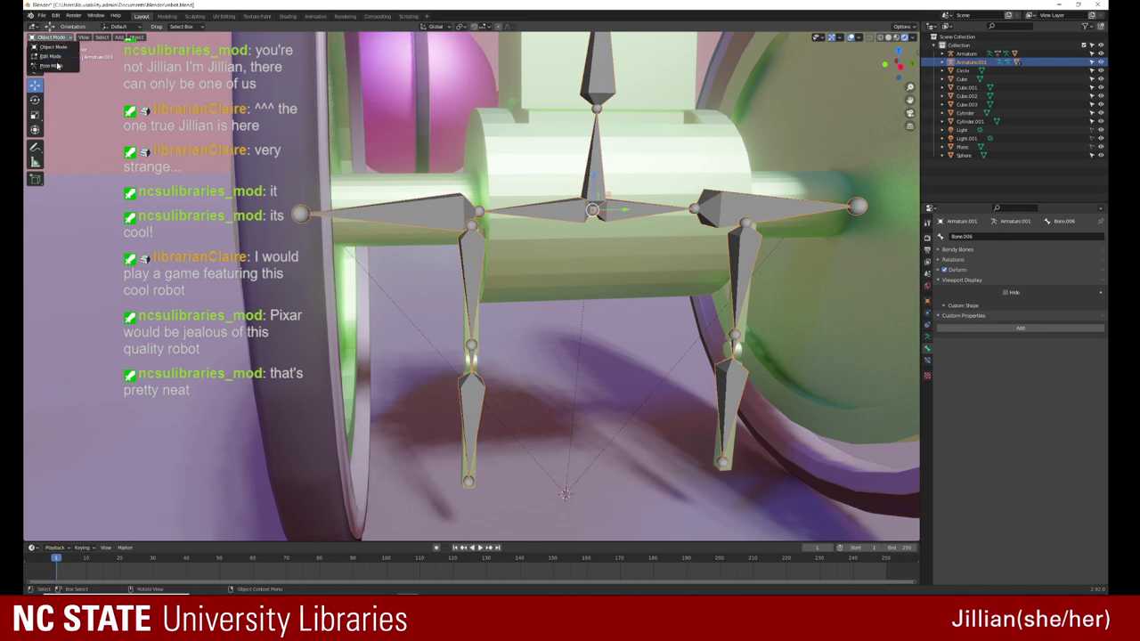
left_click(52, 66)
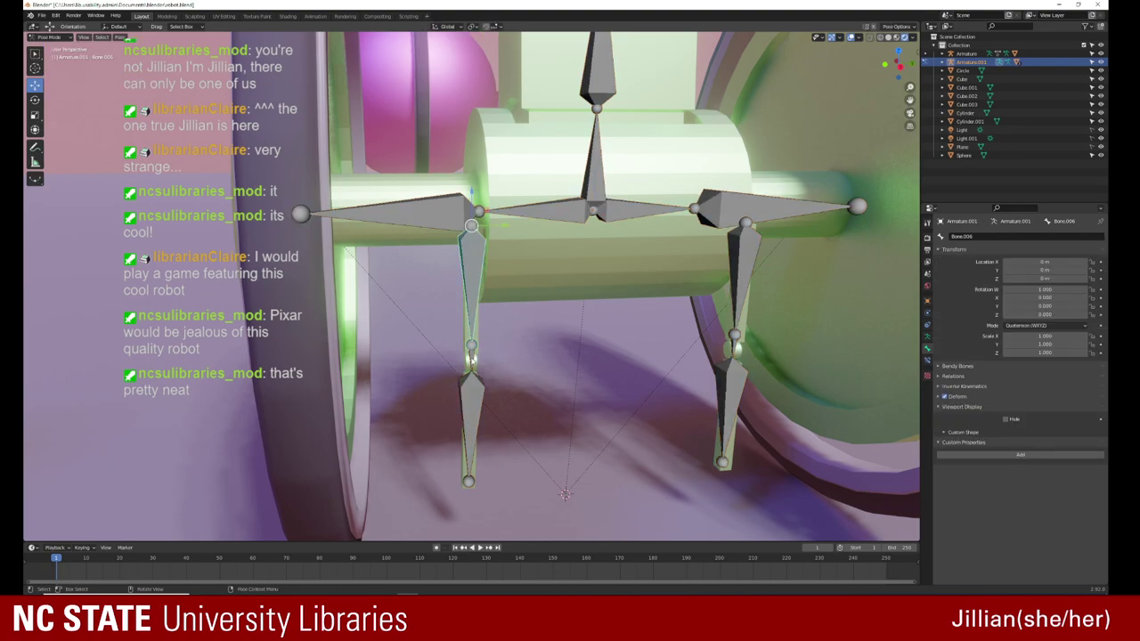
Step: Rotate the left leg bone, then rotate it again about the global Z axis
key("r")
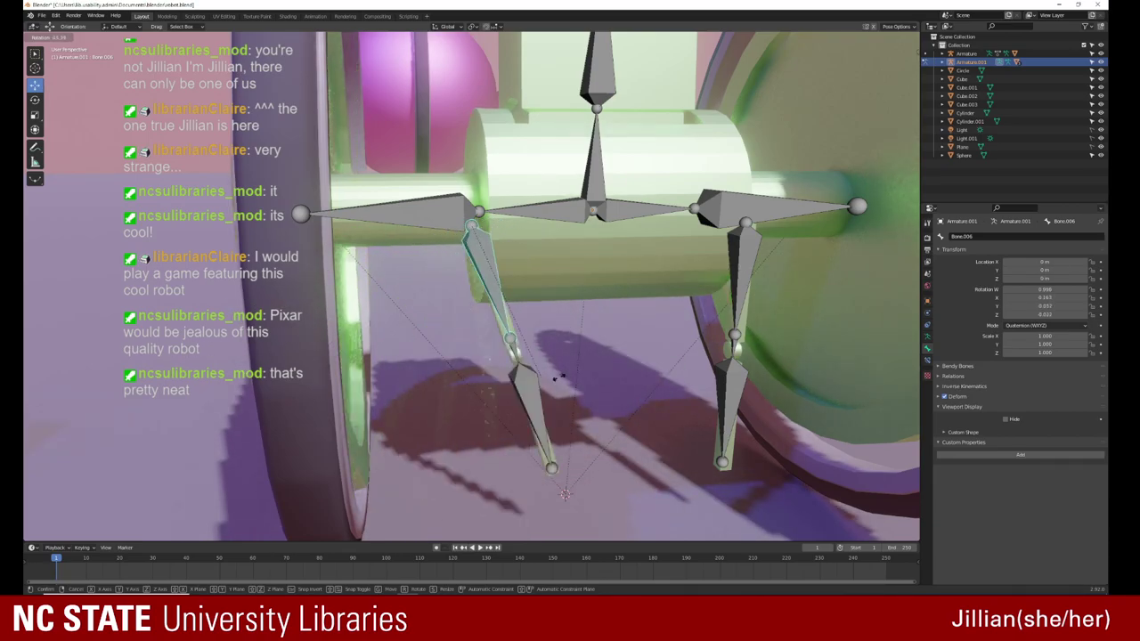
left_click(628, 350)
mouse_move(628, 350)
middle_mouse_down()
mouse_move(583, 418)
mouse_move(629, 400)
middle_mouse_up()
scroll(583, 418, "down", 5)
scroll(606, 410, "down", 3)
middle_click_drag(523, 443, 554, 407)
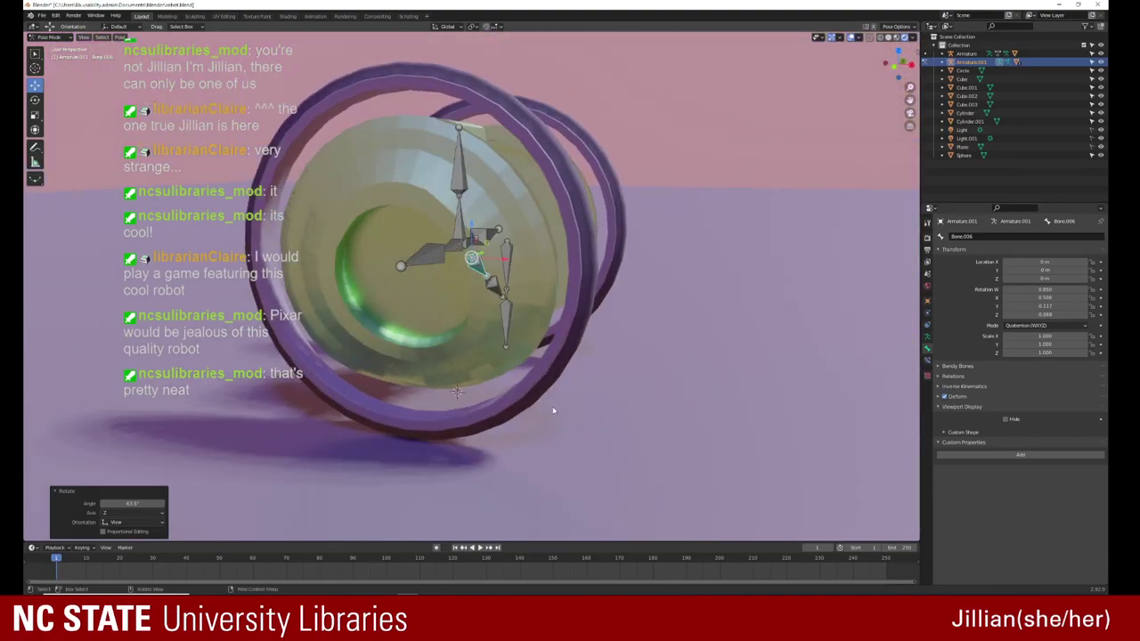
key("r")
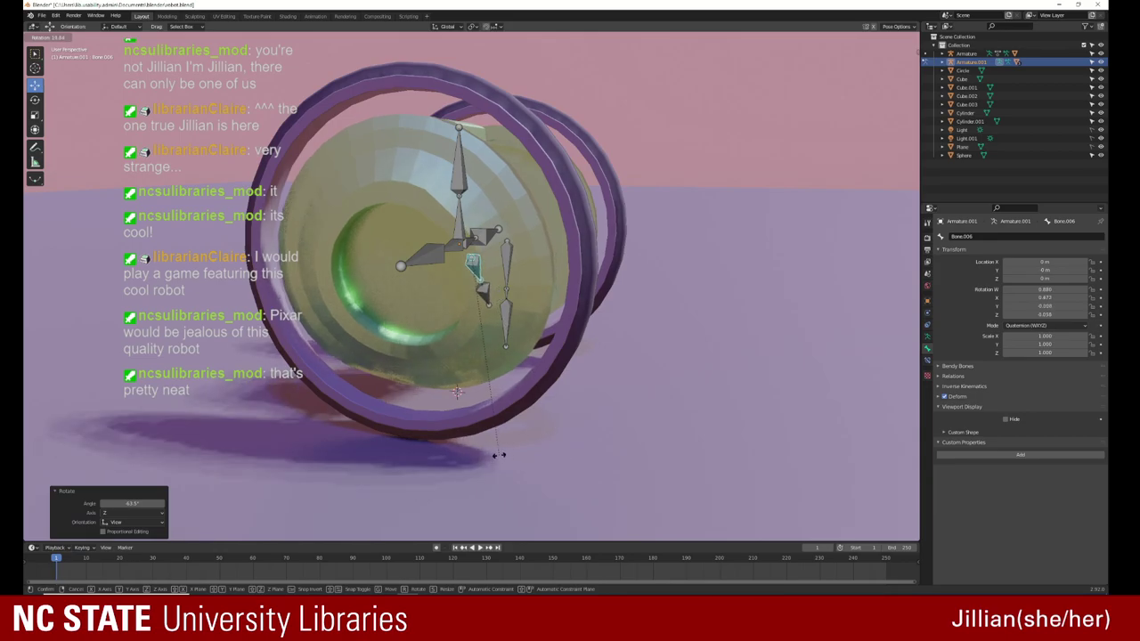
key("z")
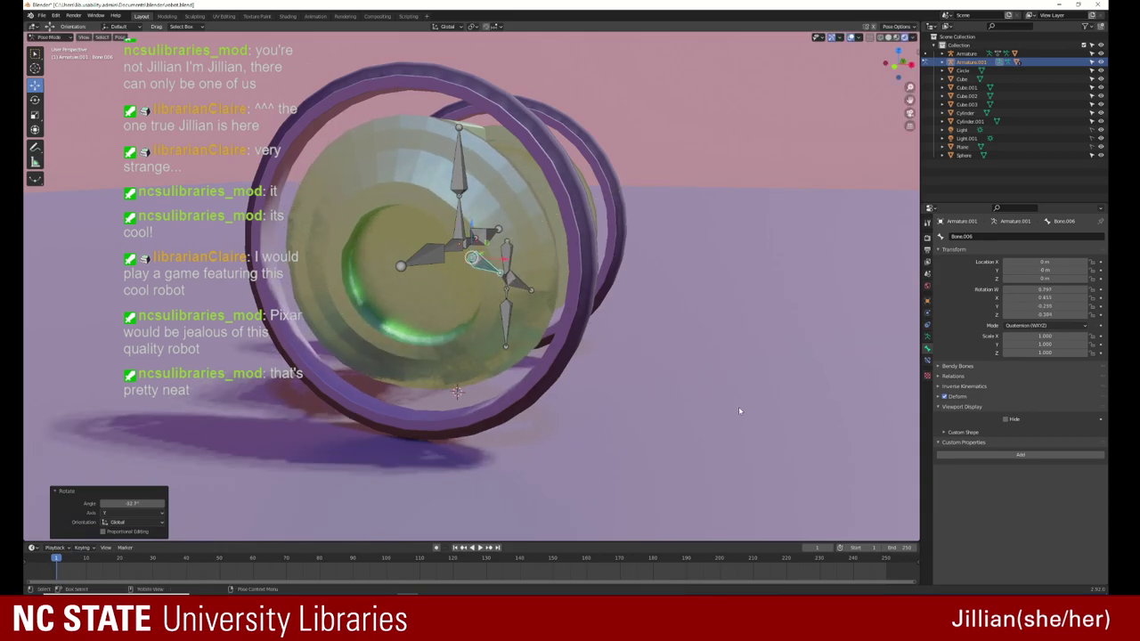
left_click(738, 406)
mouse_move(738, 406)
middle_mouse_down()
mouse_move(570, 438)
mouse_move(525, 395)
middle_mouse_up()
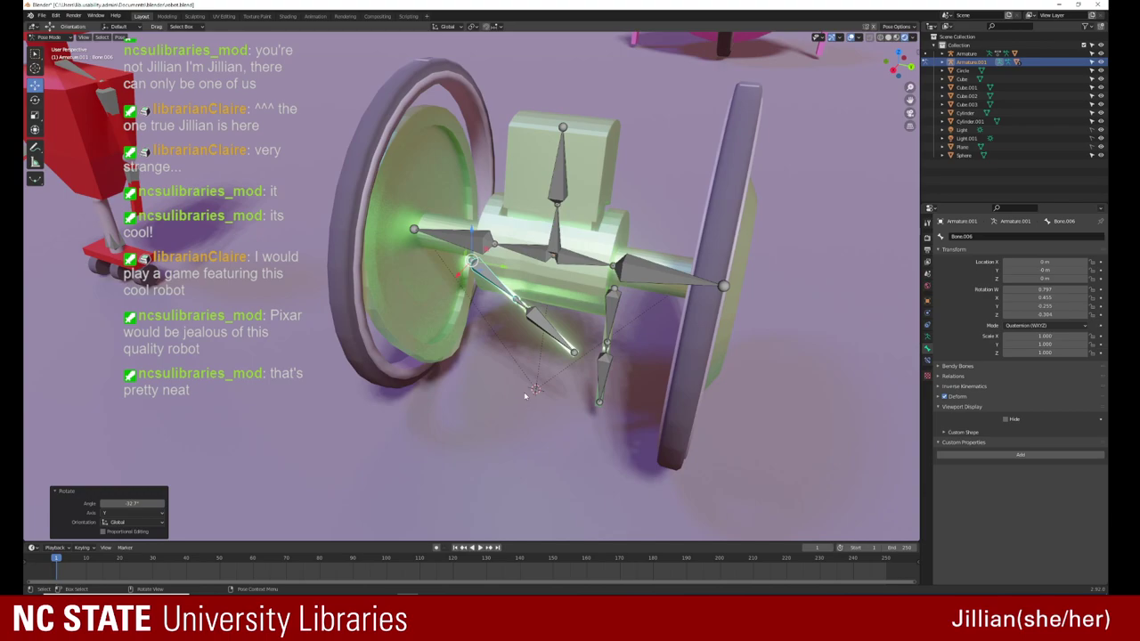
Step: Bend the upper leg bone, then swing the lower leg bone to point upward
key("r")
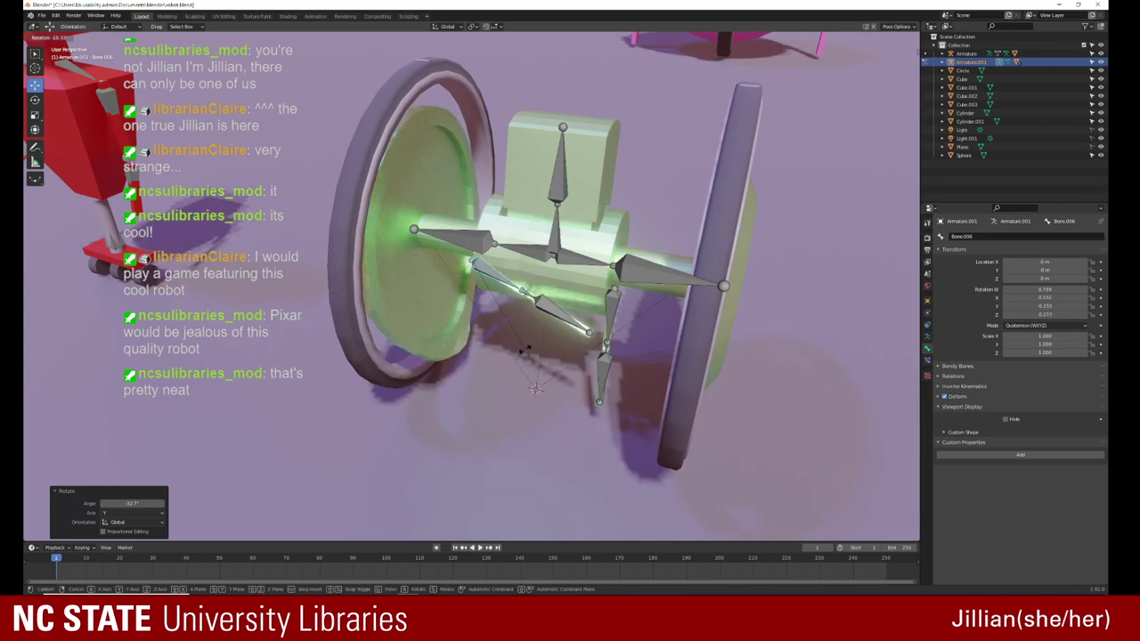
left_click(399, 378)
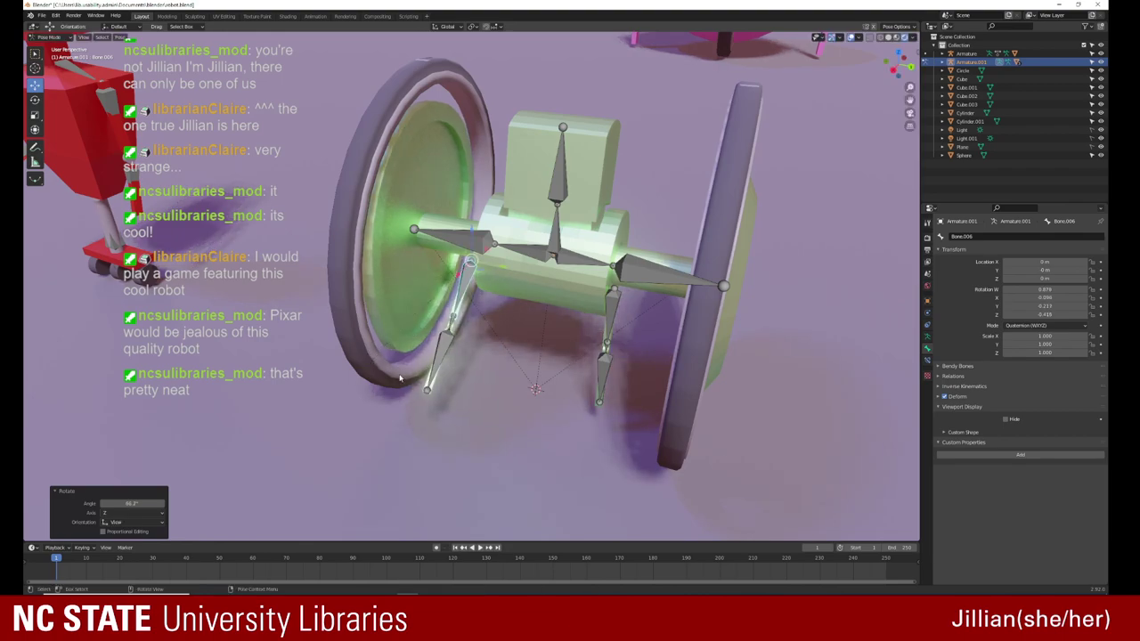
left_click(432, 391)
key("r")
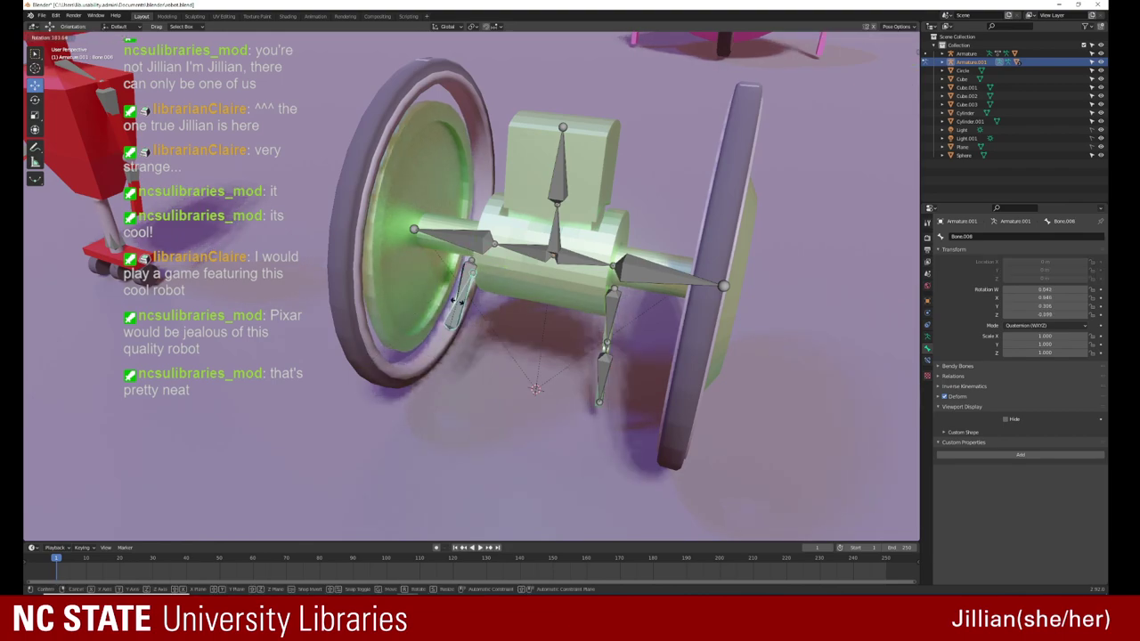
left_click(427, 361)
middle_click_drag(427, 361, 473, 337)
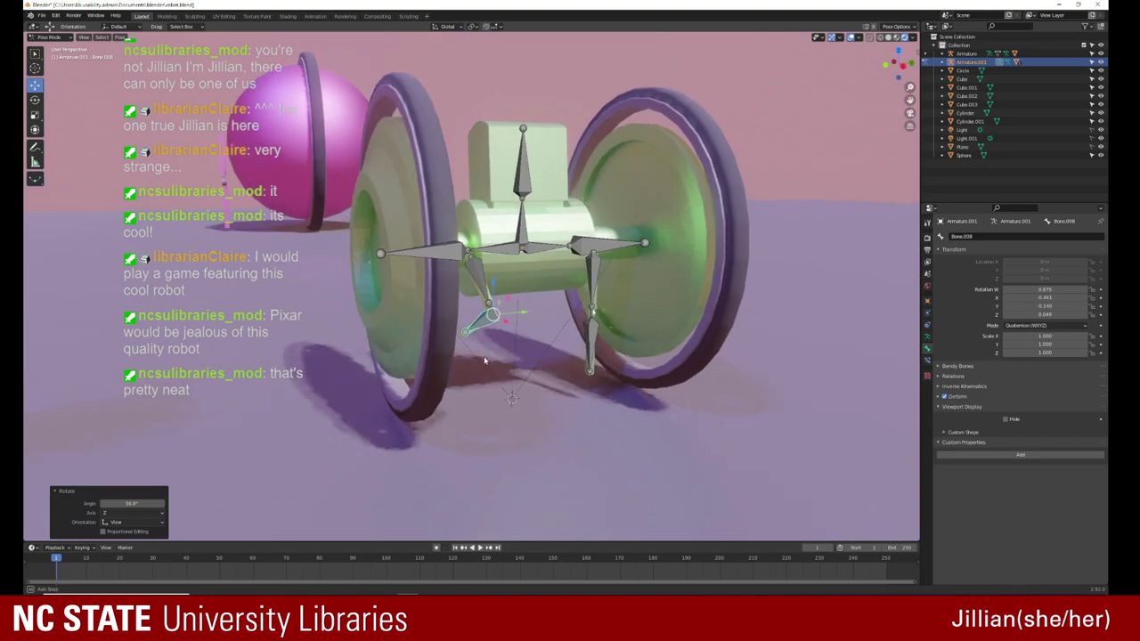
key("r")
left_click(519, 299)
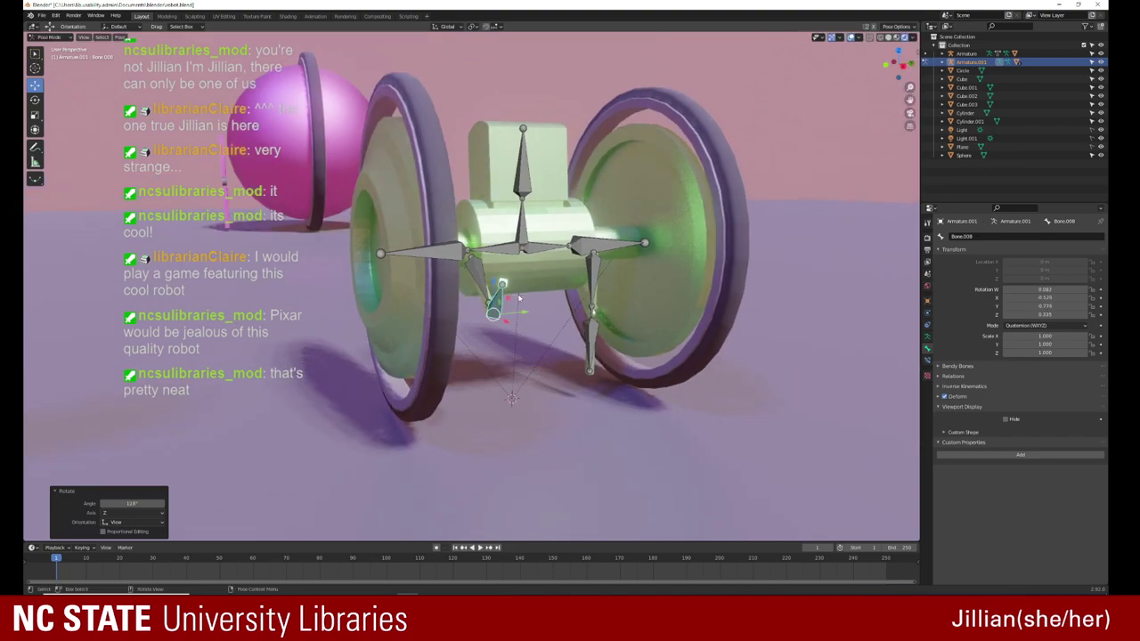
Step: Undo the last pose change and switch the armature back to Object Mode
left_click(545, 285)
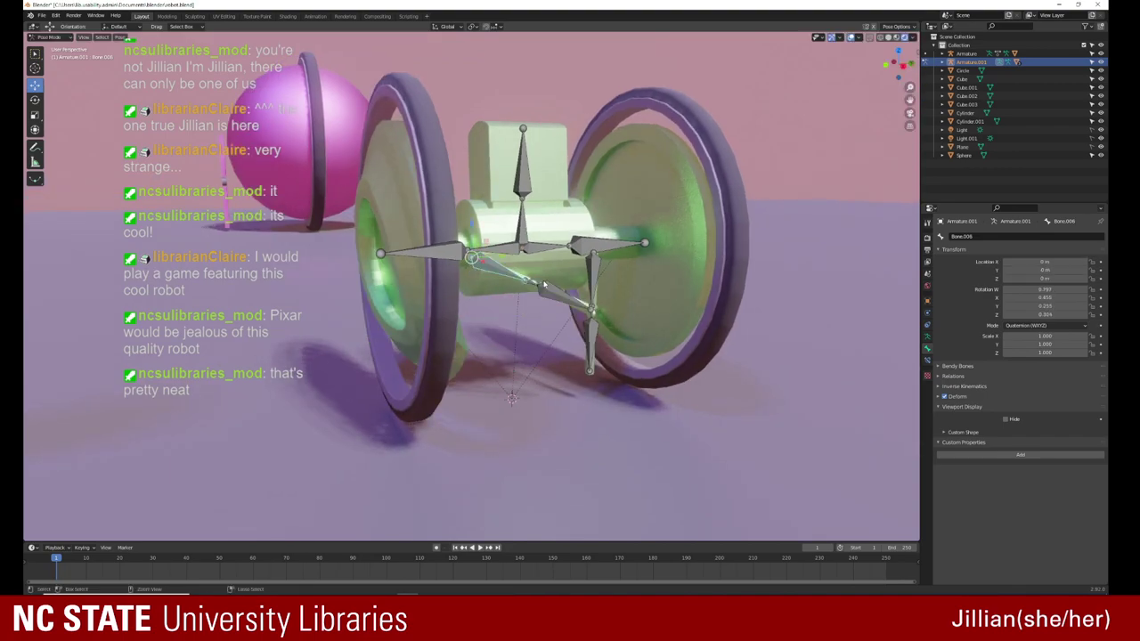
key("ctrl+z")
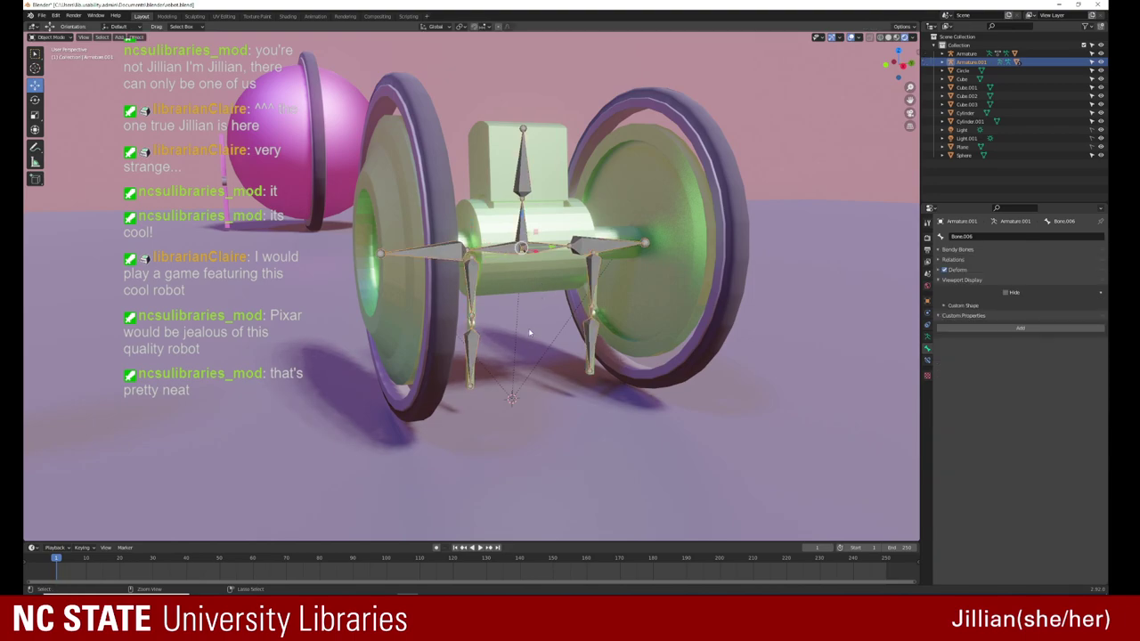
key("ctrl+z")
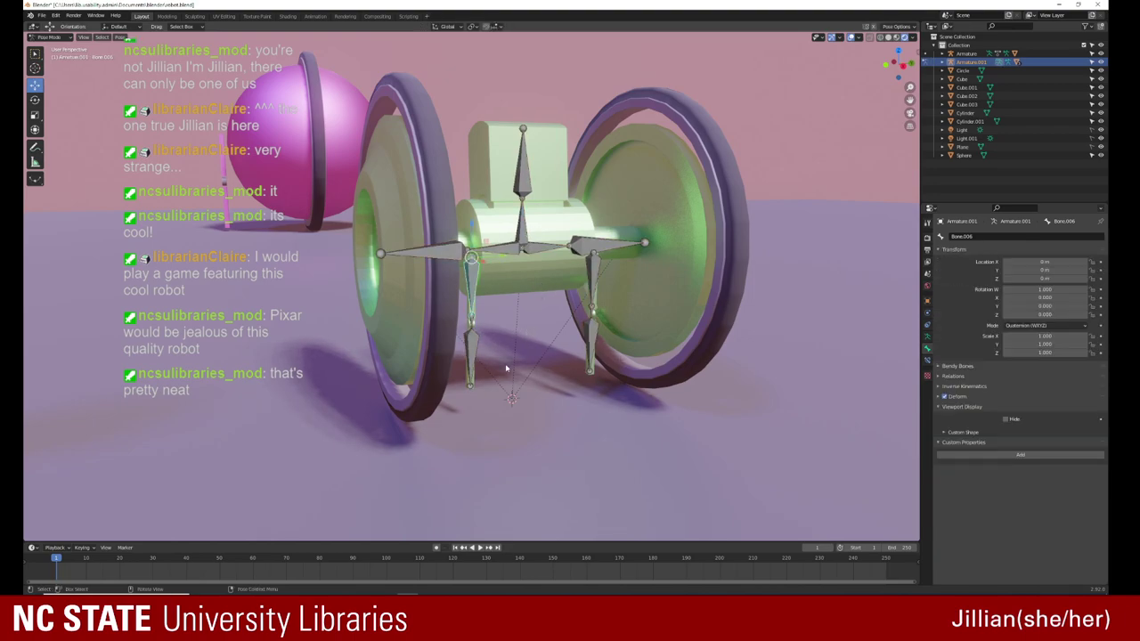
middle_click_drag(505, 363, 56, 72)
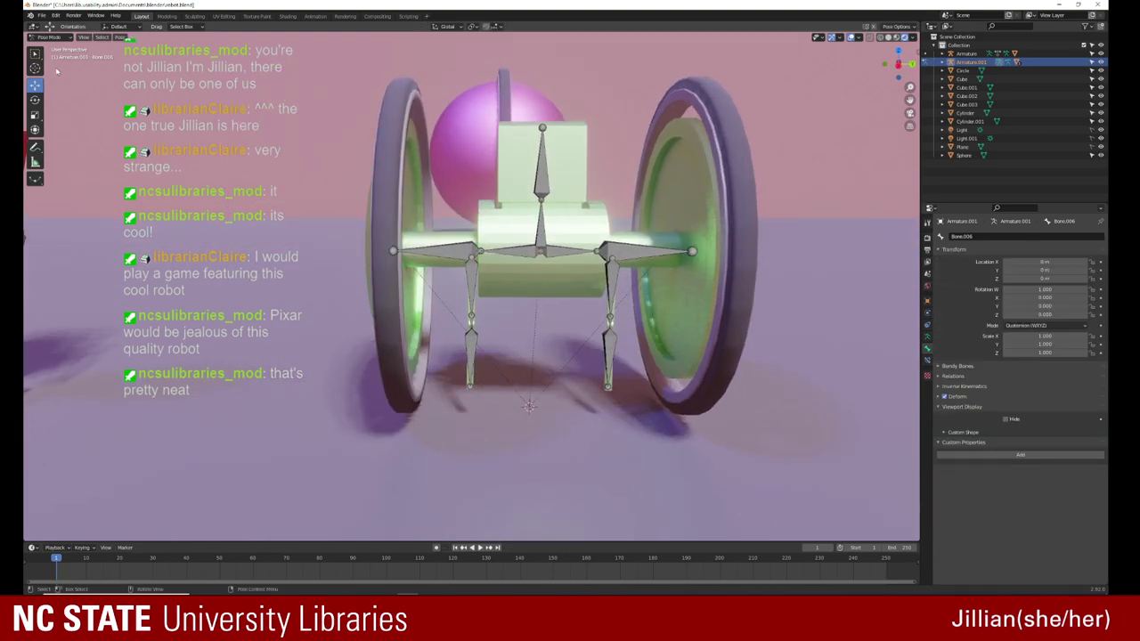
left_click(49, 37)
left_click(63, 50)
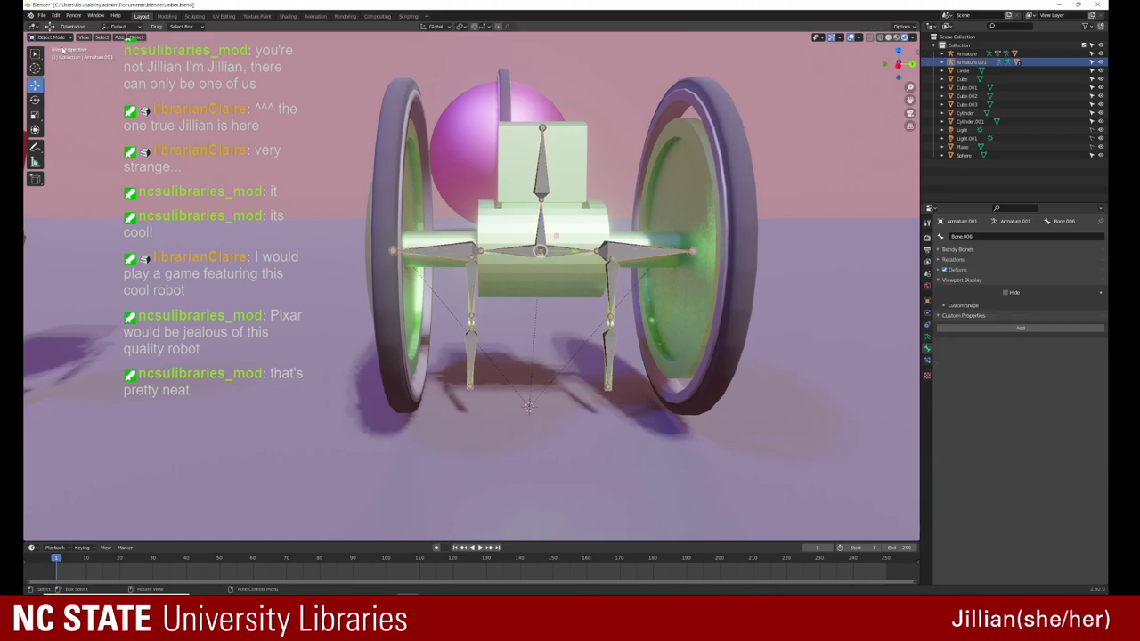
Step: Put the body cylinder Cylinder.002 into Weight Paint mode
left_click(421, 236)
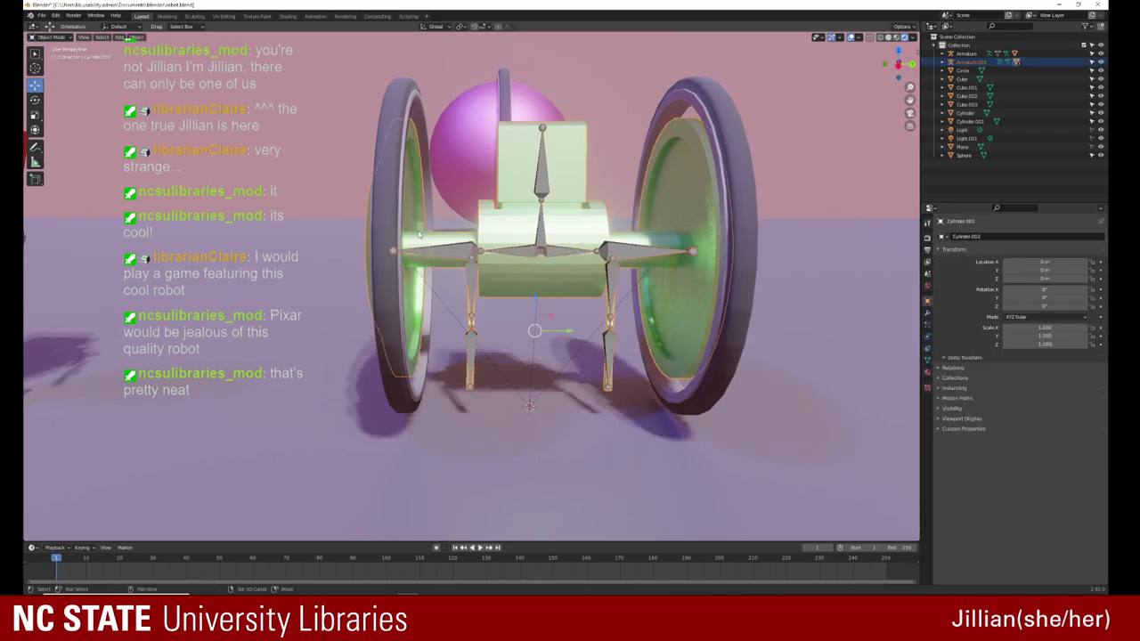
left_click(52, 36)
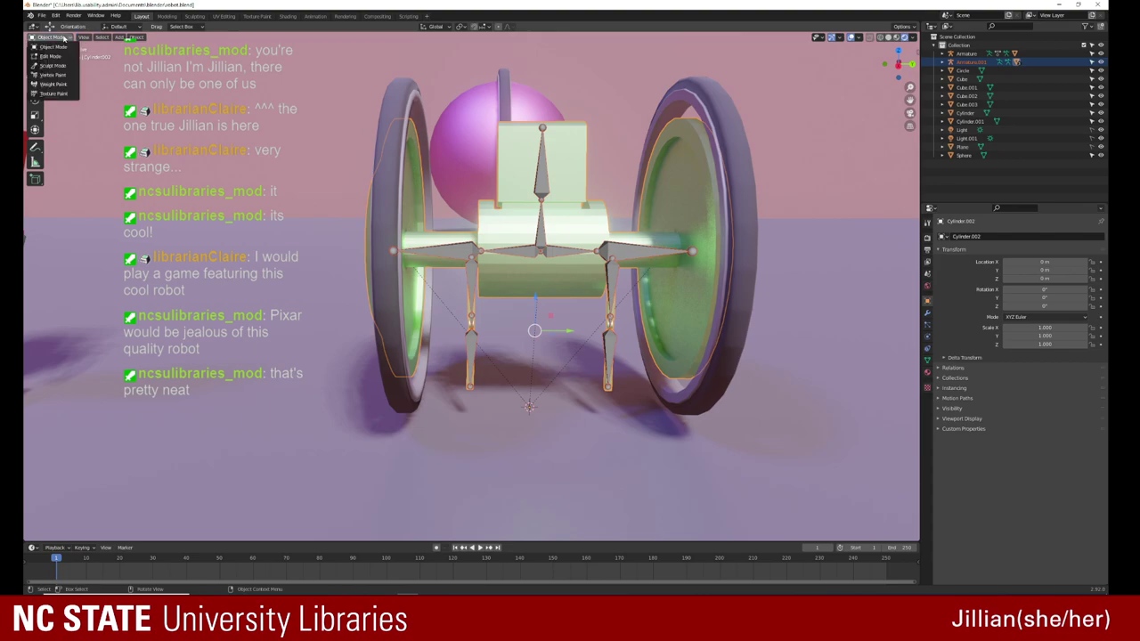
left_click(53, 87)
scroll(365, 337, "down", 2)
scroll(364, 374, "up", 3)
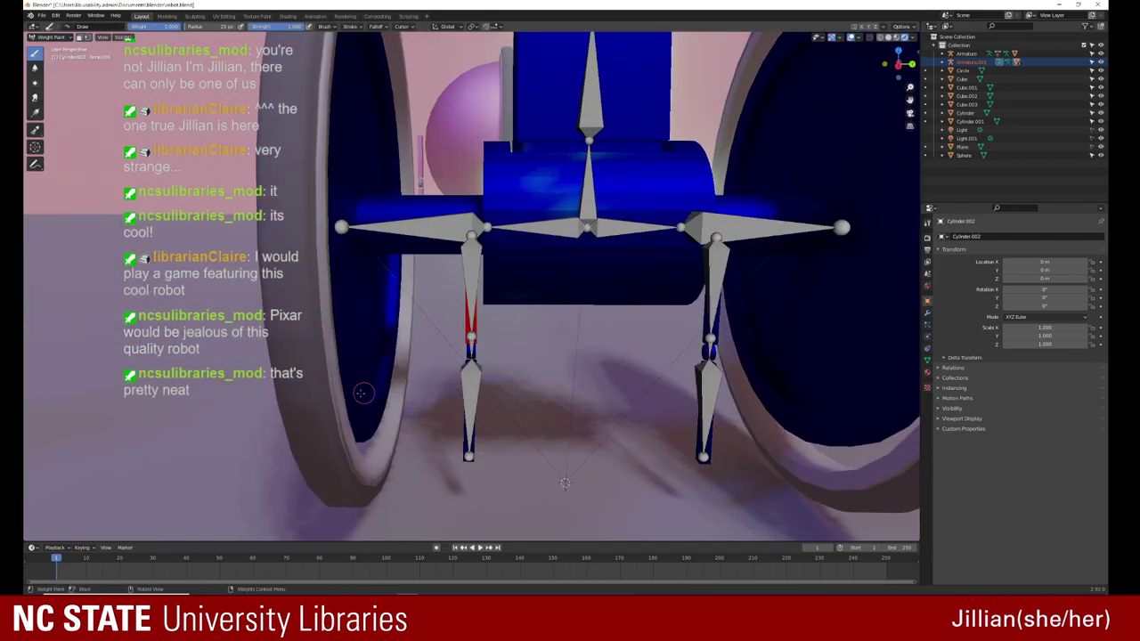
scroll(338, 401, "up", 3)
scroll(303, 409, "up", 3)
scroll(302, 418, "down", 5)
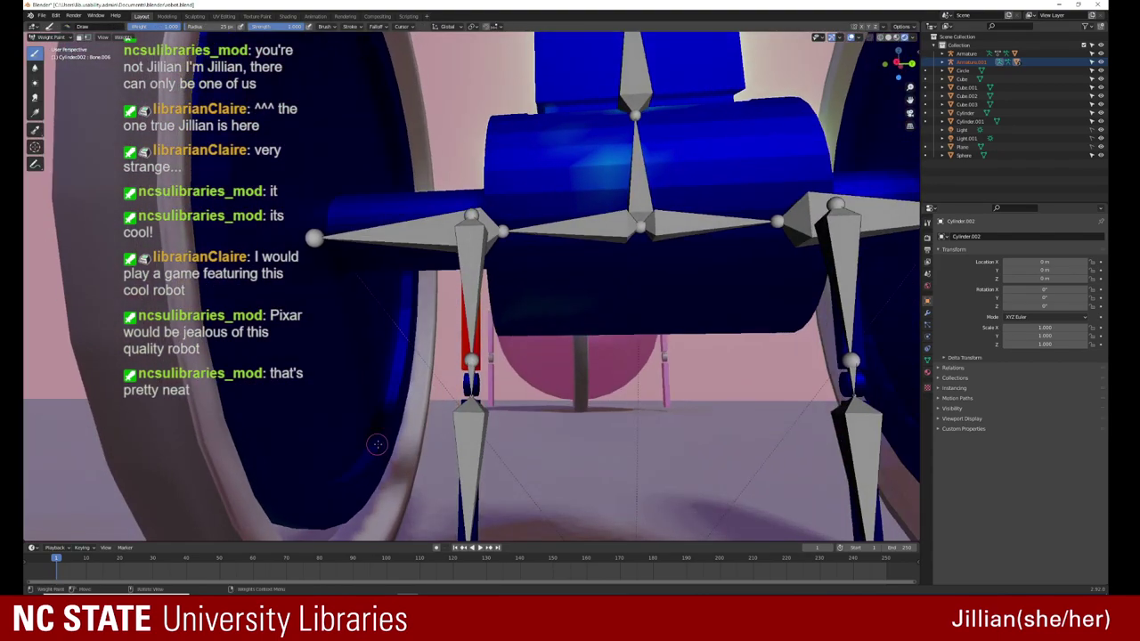
scroll(427, 356, "up", 2)
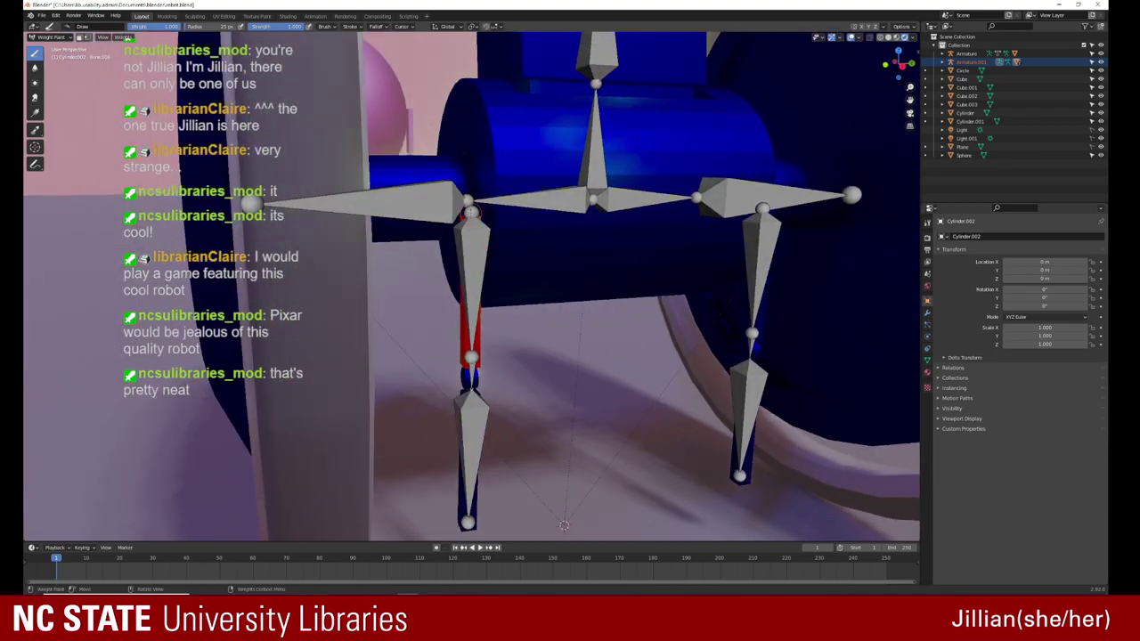
Step: Show the upper-leg bone's weights, set brush weight to 0.000, and view from the front
key("shift")
left_click(470, 212, "shift")
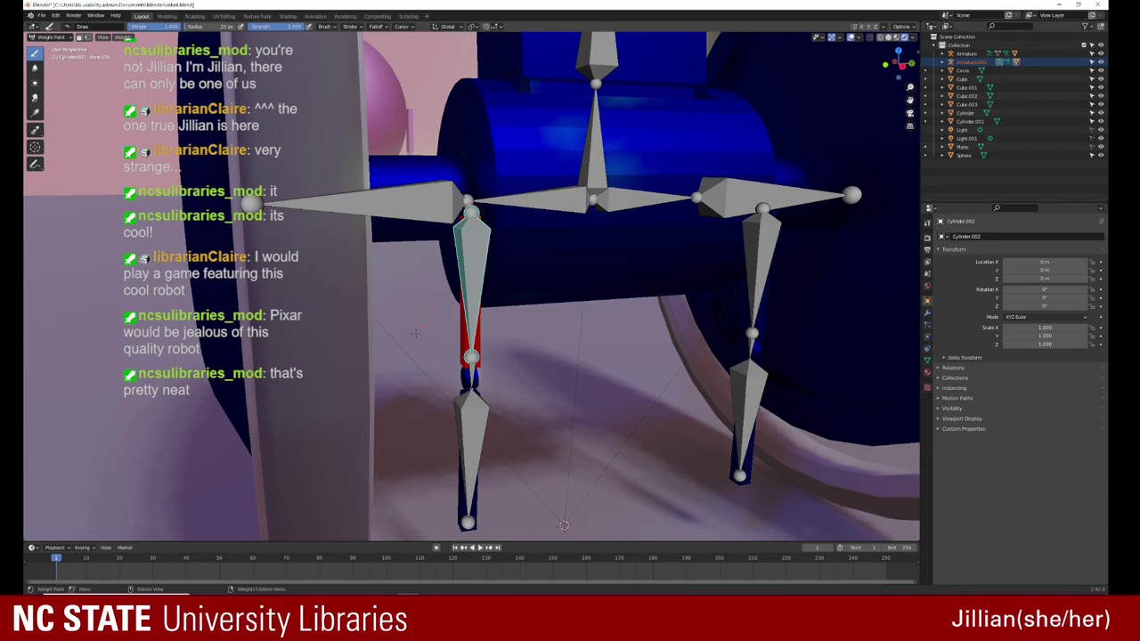
mouse_move(564, 525)
middle_mouse_down()
mouse_move(453, 330)
mouse_move(396, 421)
mouse_move(398, 538)
middle_mouse_up()
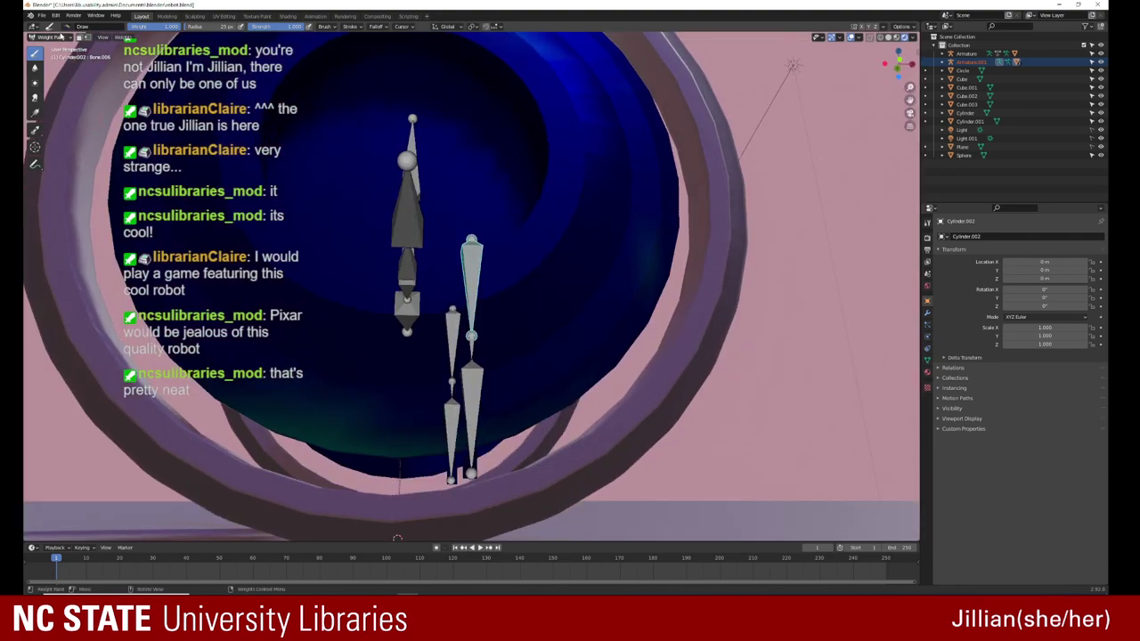
left_click(51, 37)
left_click_drag(172, 25, 134, 25)
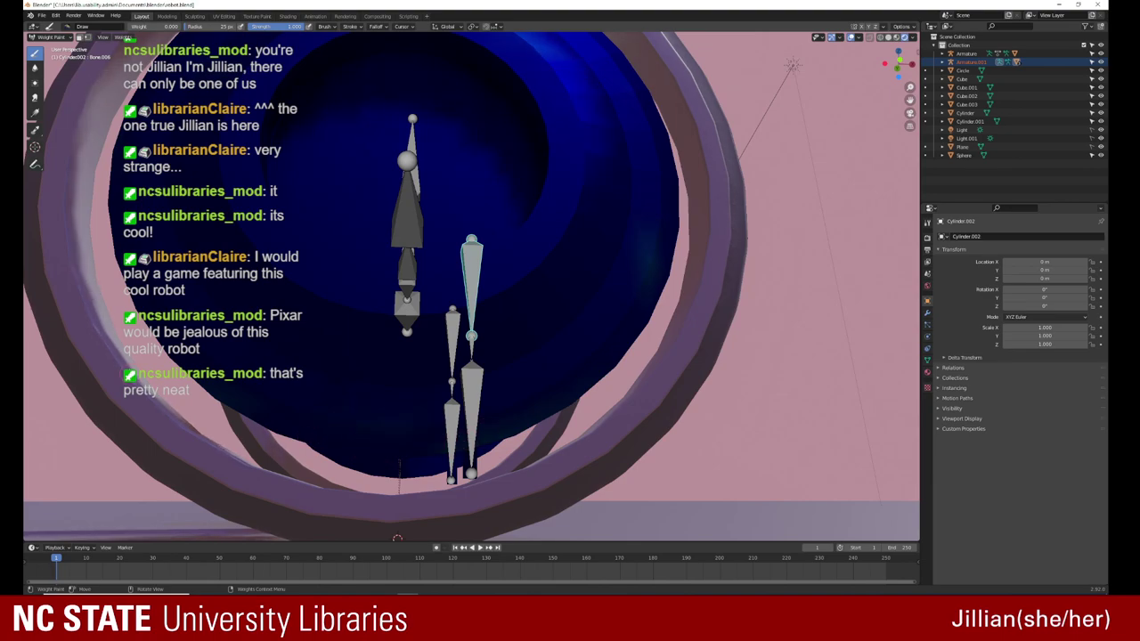
mouse_move(377, 389)
middle_mouse_down()
mouse_move(384, 418)
mouse_move(351, 470)
mouse_move(332, 463)
middle_mouse_up()
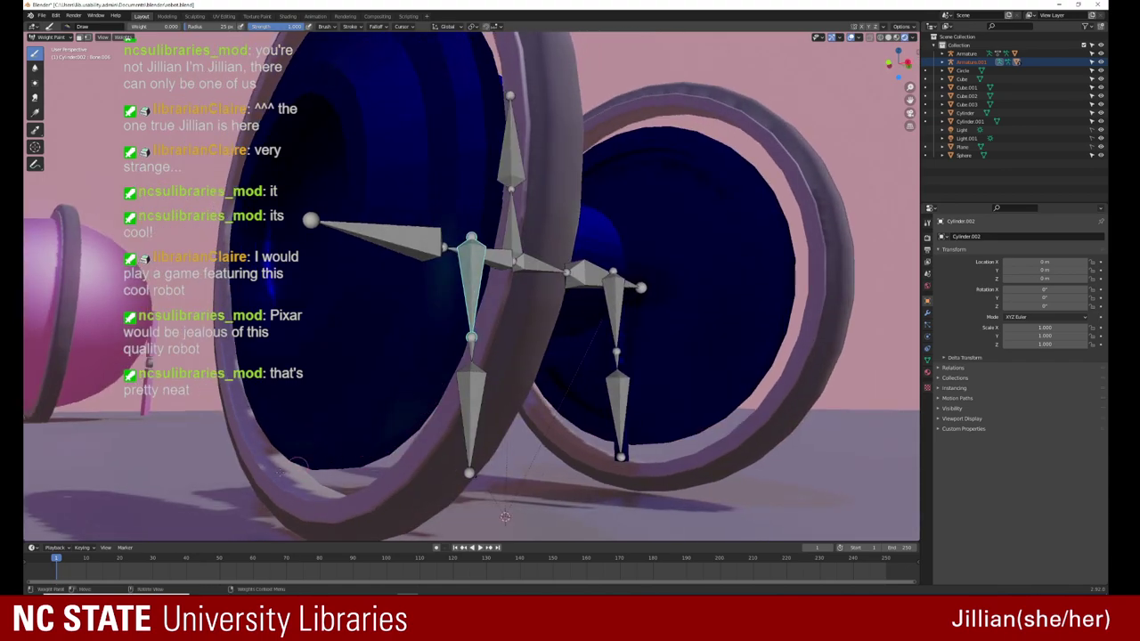
mouse_move(428, 401)
middle_mouse_down()
mouse_move(388, 463)
mouse_move(436, 460)
mouse_move(269, 430)
mouse_move(383, 474)
mouse_move(402, 414)
middle_mouse_up()
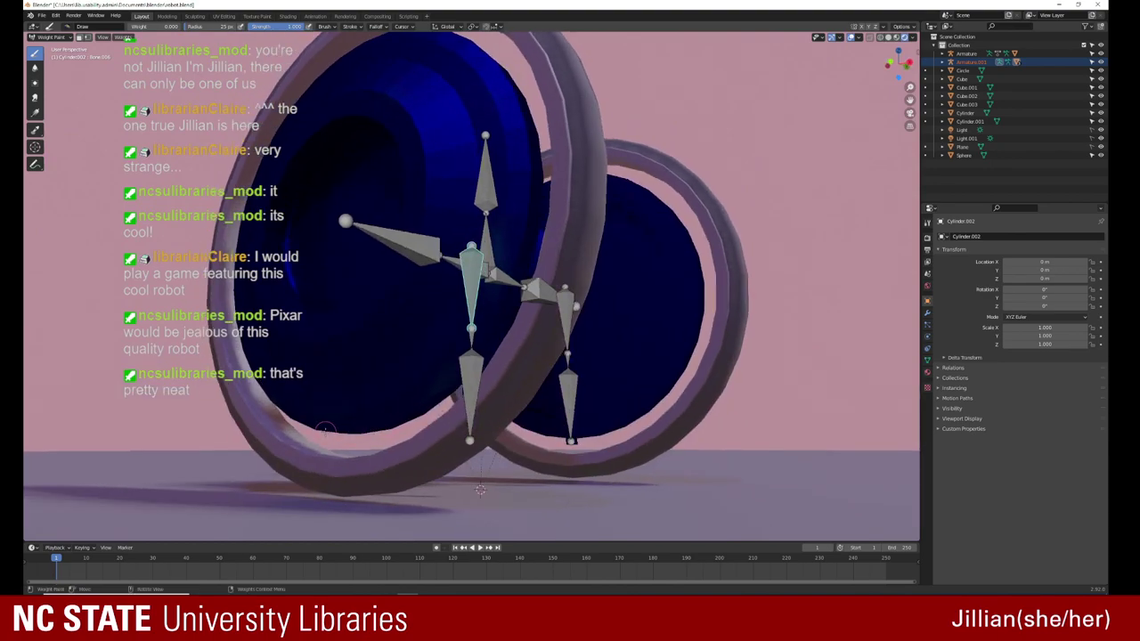
key("KP_1")
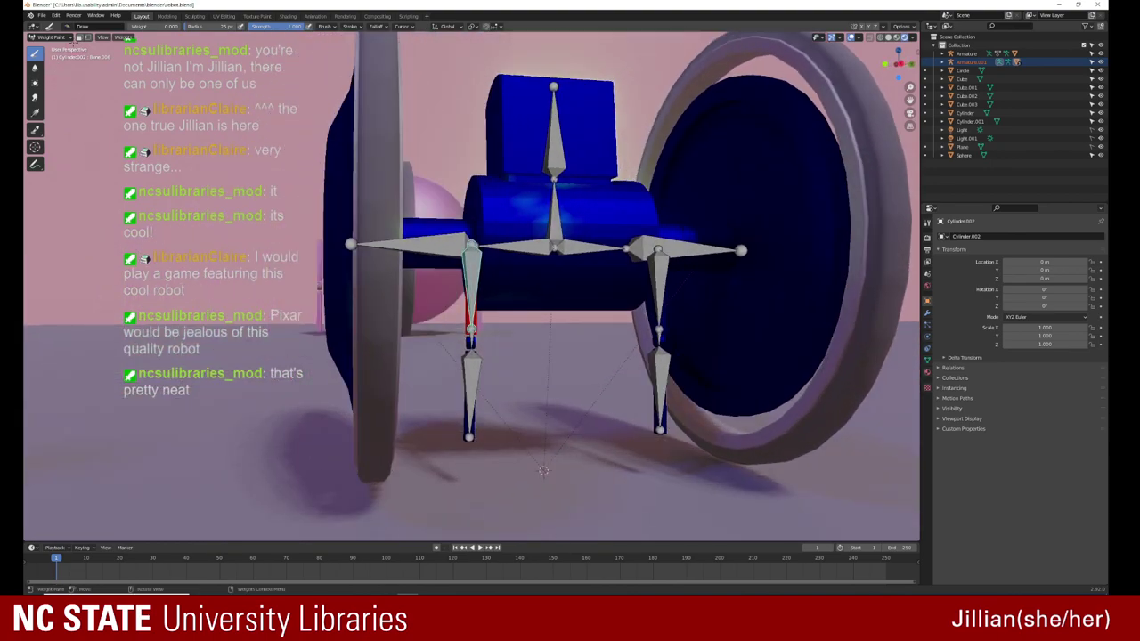
left_click(61, 39)
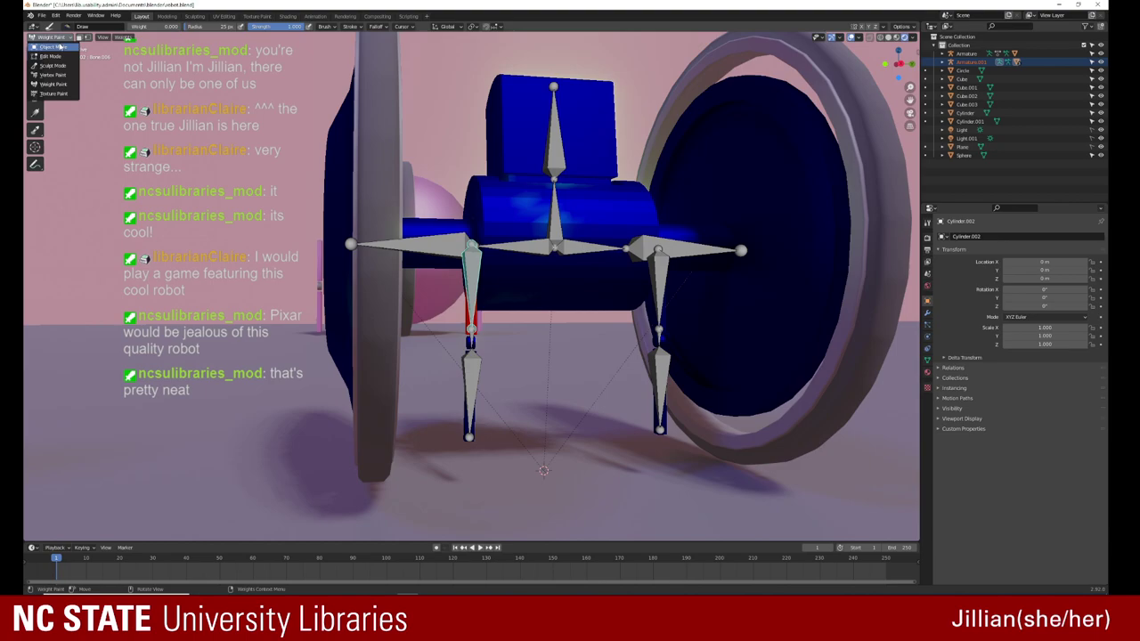
Step: Return to Object Mode and put Armature.001 into Pose Mode
left_click(53, 46)
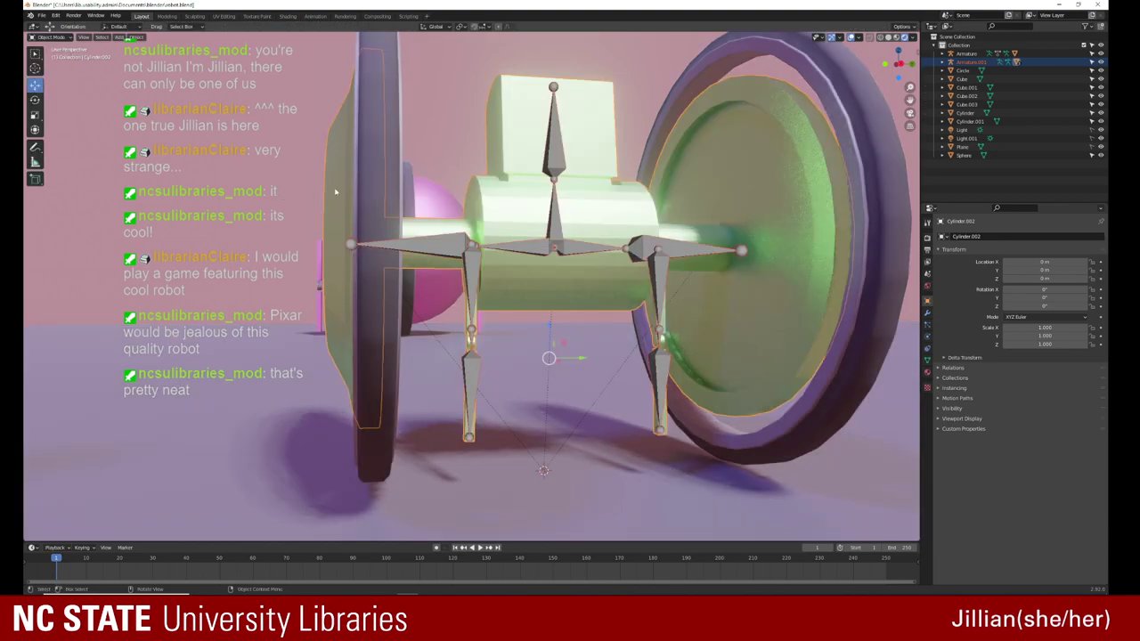
left_click(549, 167)
left_click(51, 38)
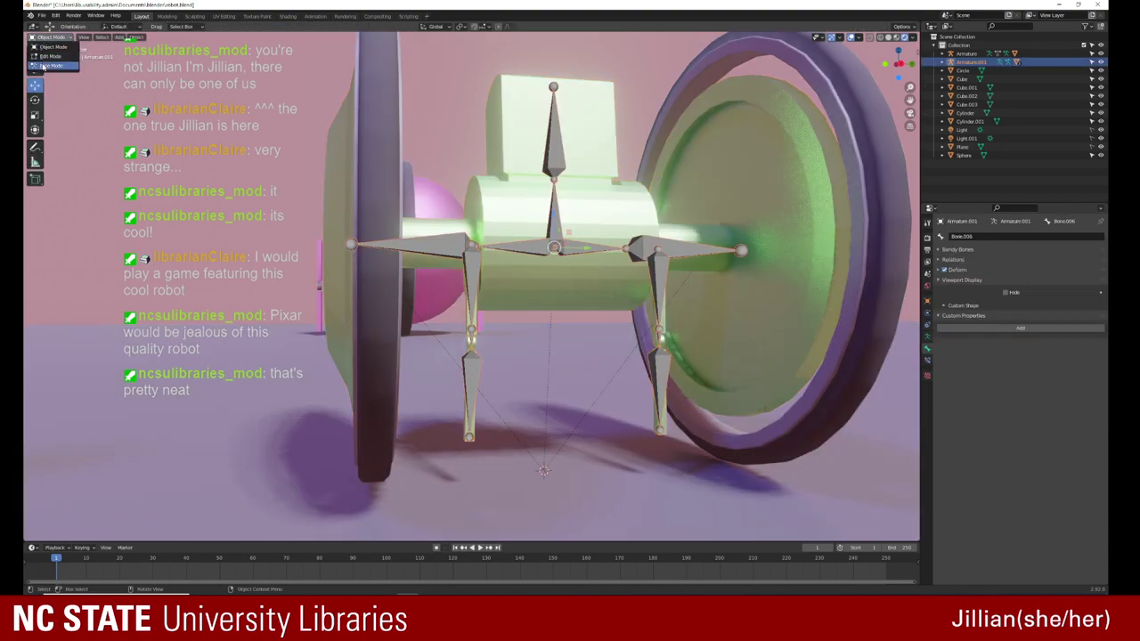
left_click(46, 66)
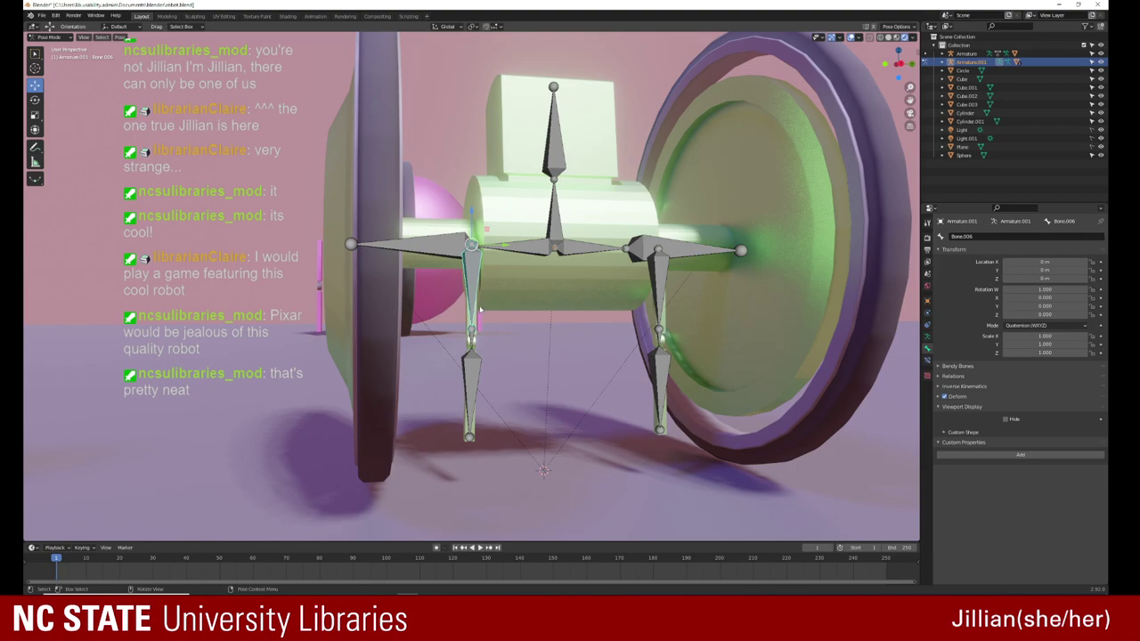
Step: Test-rotate the upper-leg bone, cancel back to rest, and zoom out on the scene
key("r")
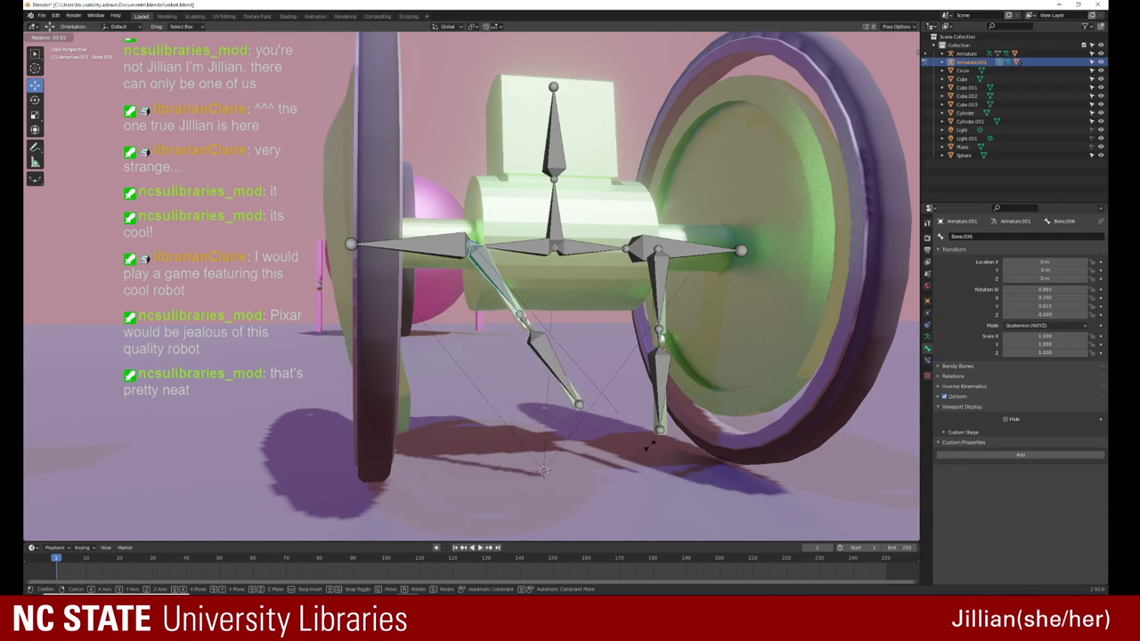
left_click(481, 472)
mouse_move(401, 448)
middle_mouse_down()
mouse_move(455, 457)
mouse_move(392, 464)
middle_mouse_up()
left_click(389, 466)
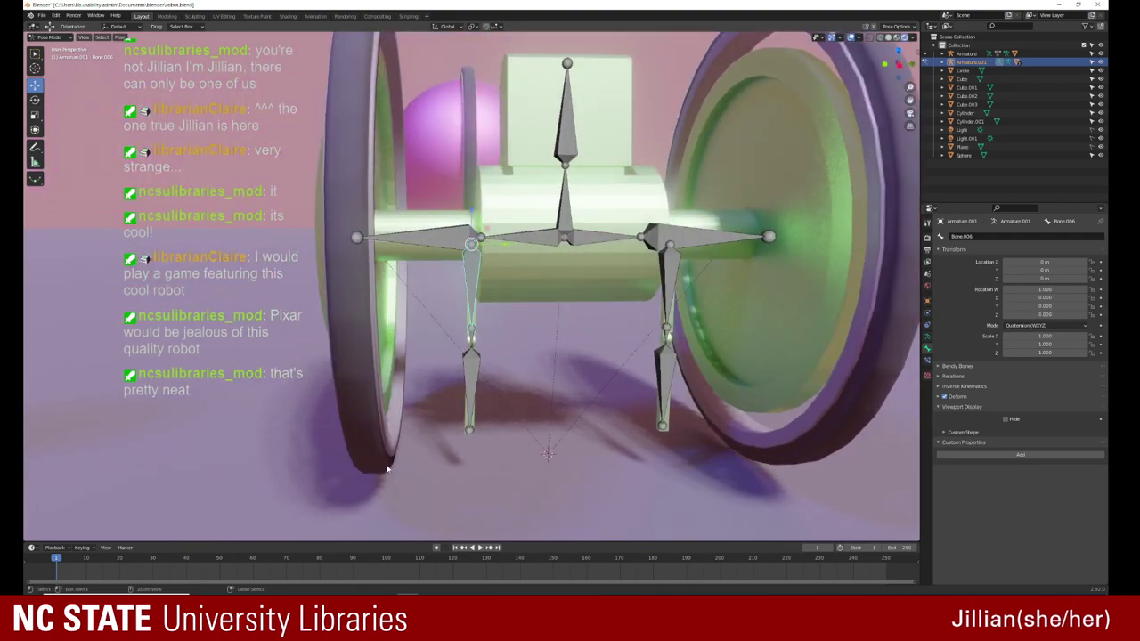
scroll(387, 468, "down", 4)
scroll(396, 470, "down", 3)
scroll(415, 471, "down", 2)
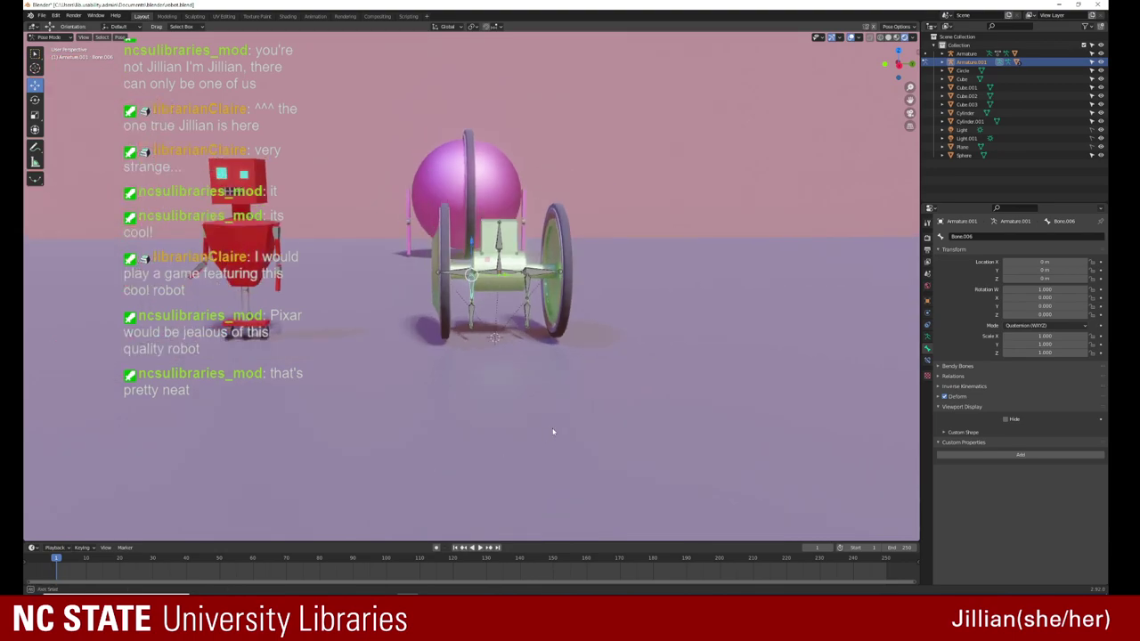
mouse_move(552, 432)
middle_mouse_down()
mouse_move(478, 437)
mouse_move(532, 433)
middle_mouse_up()
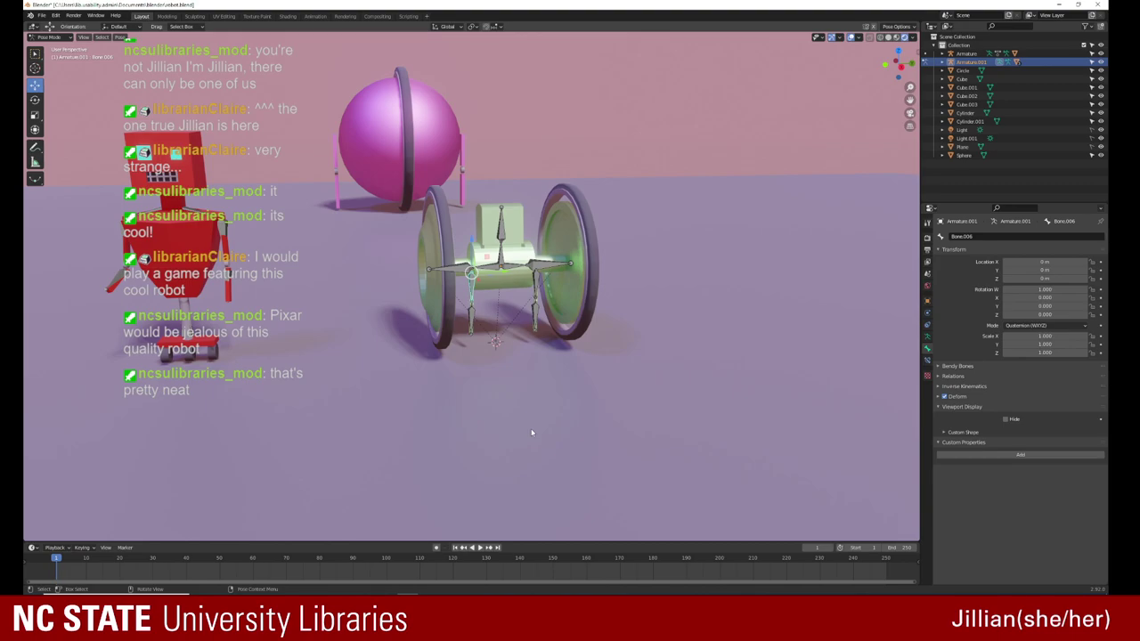
Step: Turn off Armature.001's In Front viewport display and return it to Object Mode
left_click(64, 38)
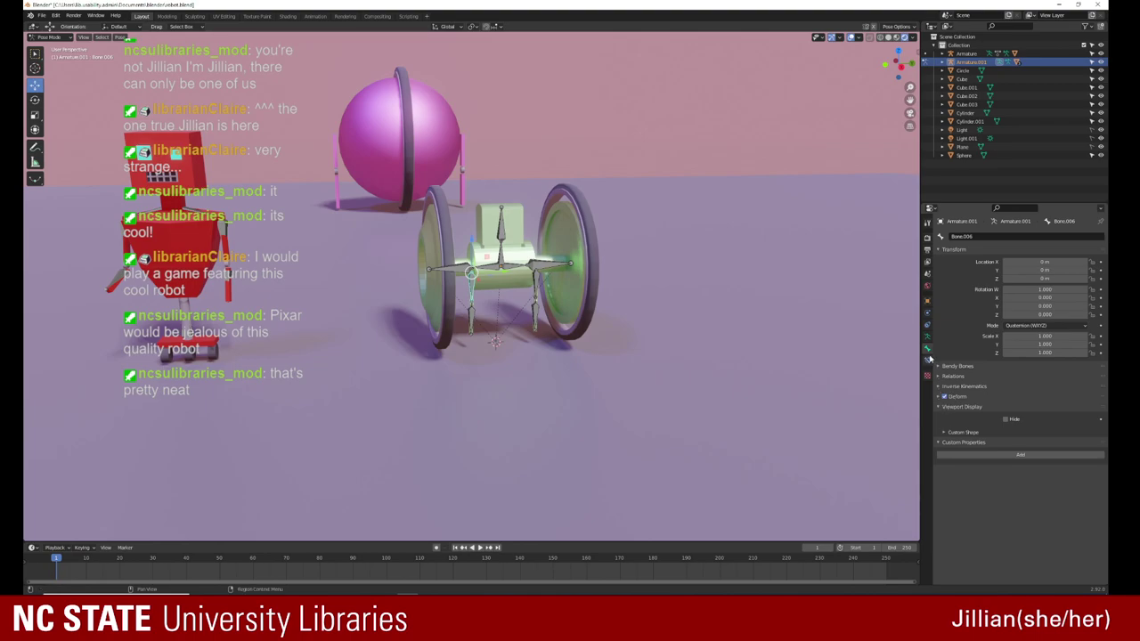
left_click(926, 337)
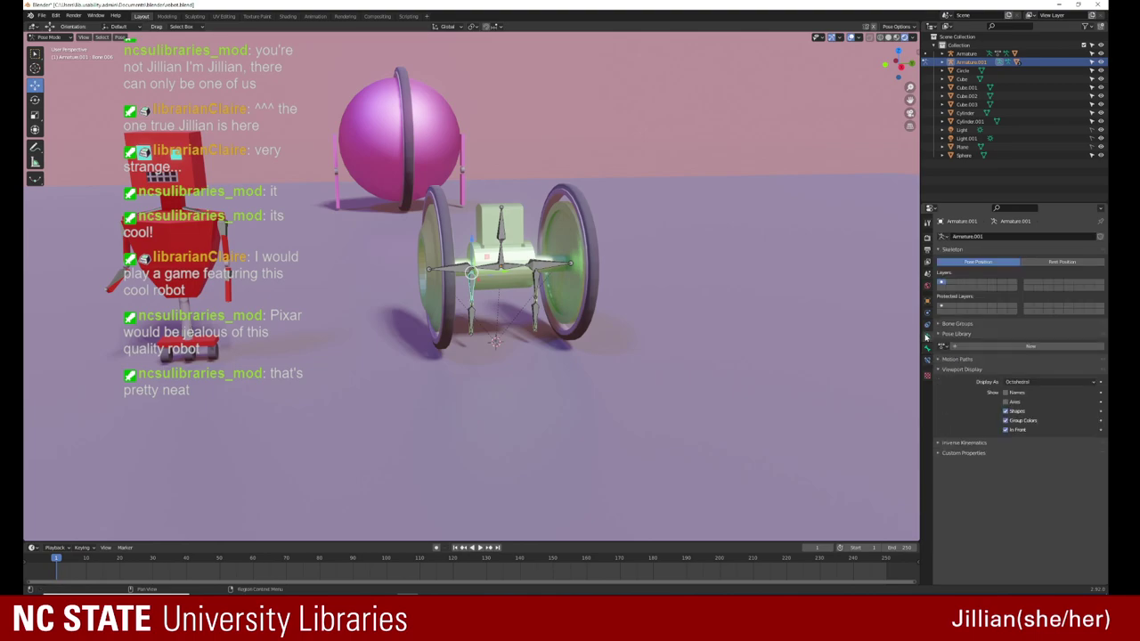
left_click(1005, 430)
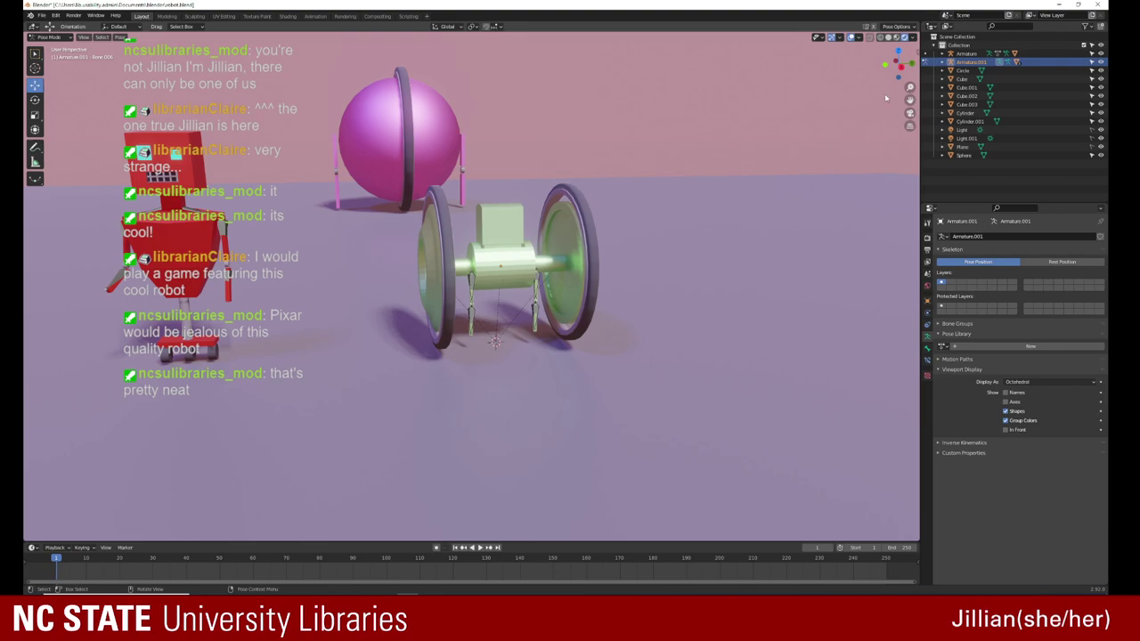
key("ctrl+Tab")
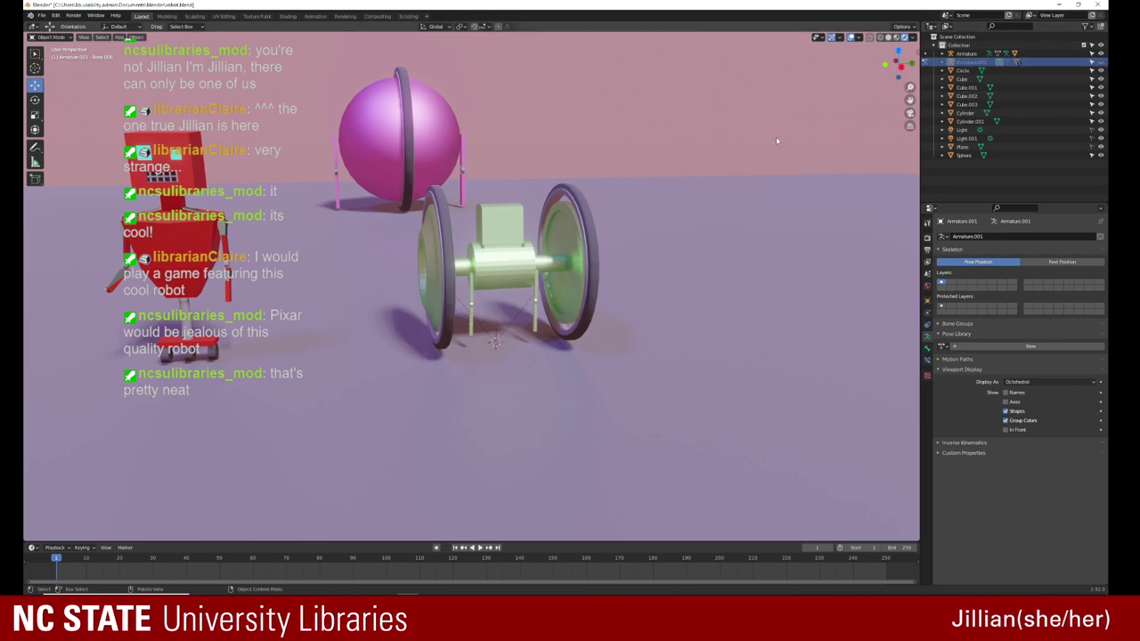
middle_click_drag(621, 253, 550, 247)
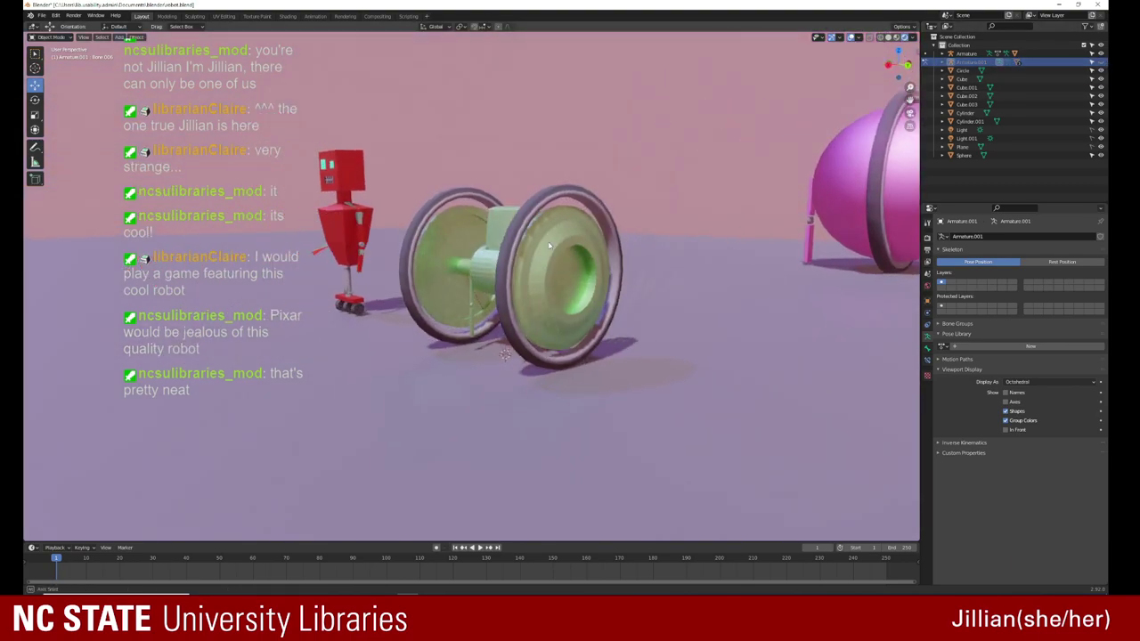